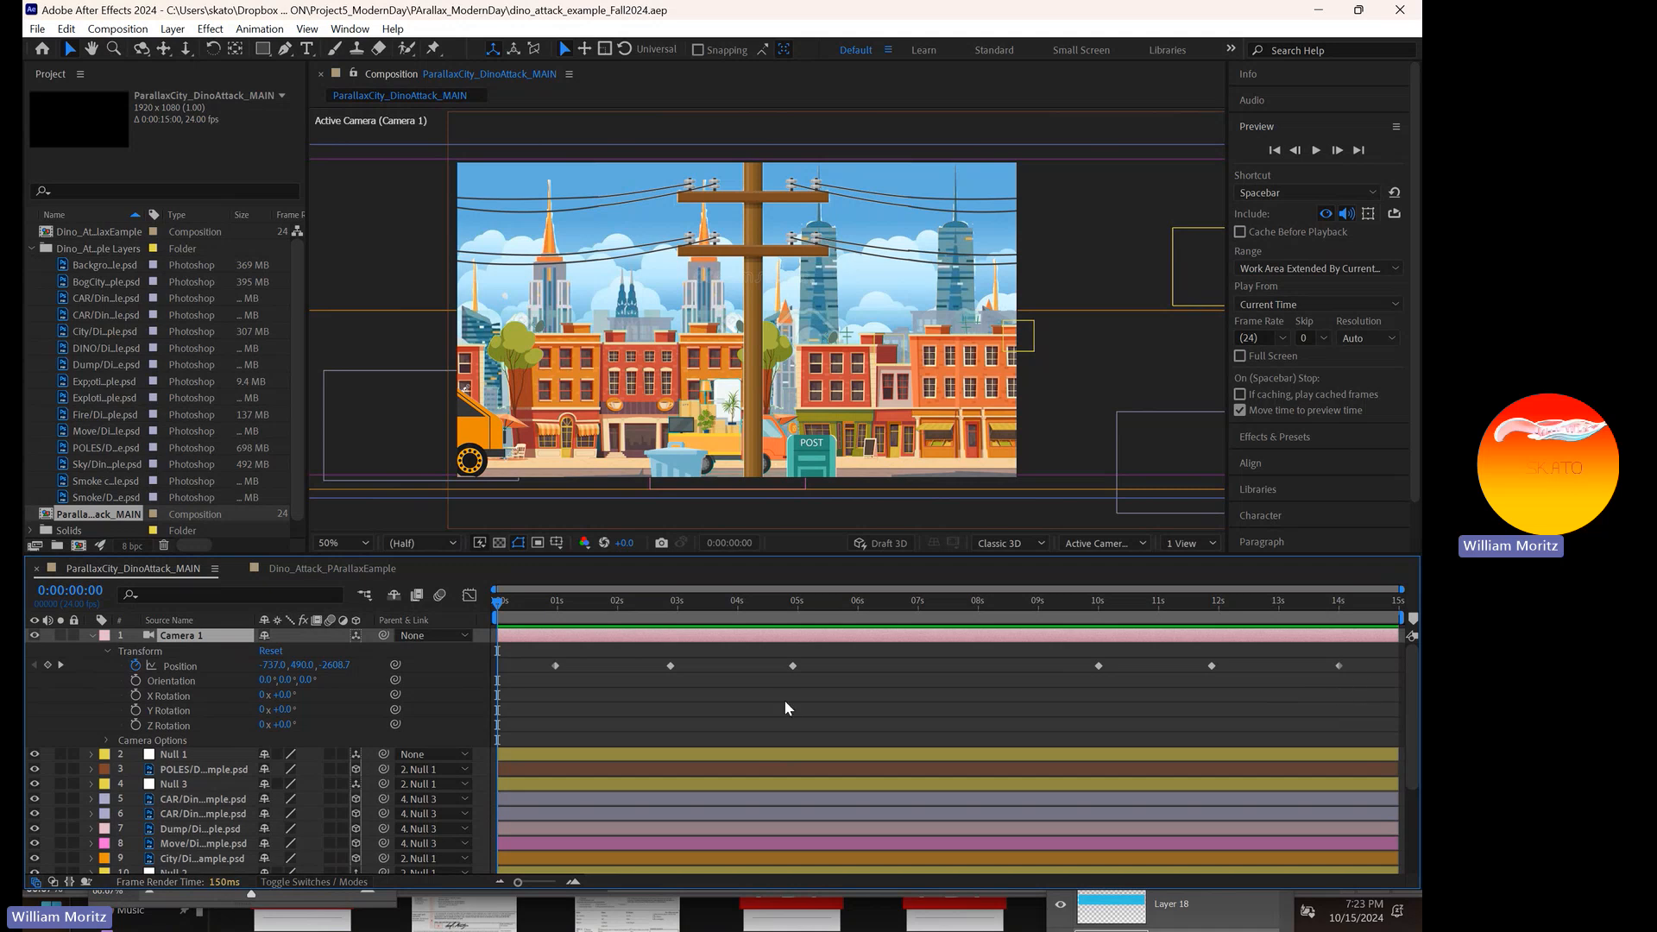
left_click_drag(515, 602, 541, 602)
left_click(557, 602)
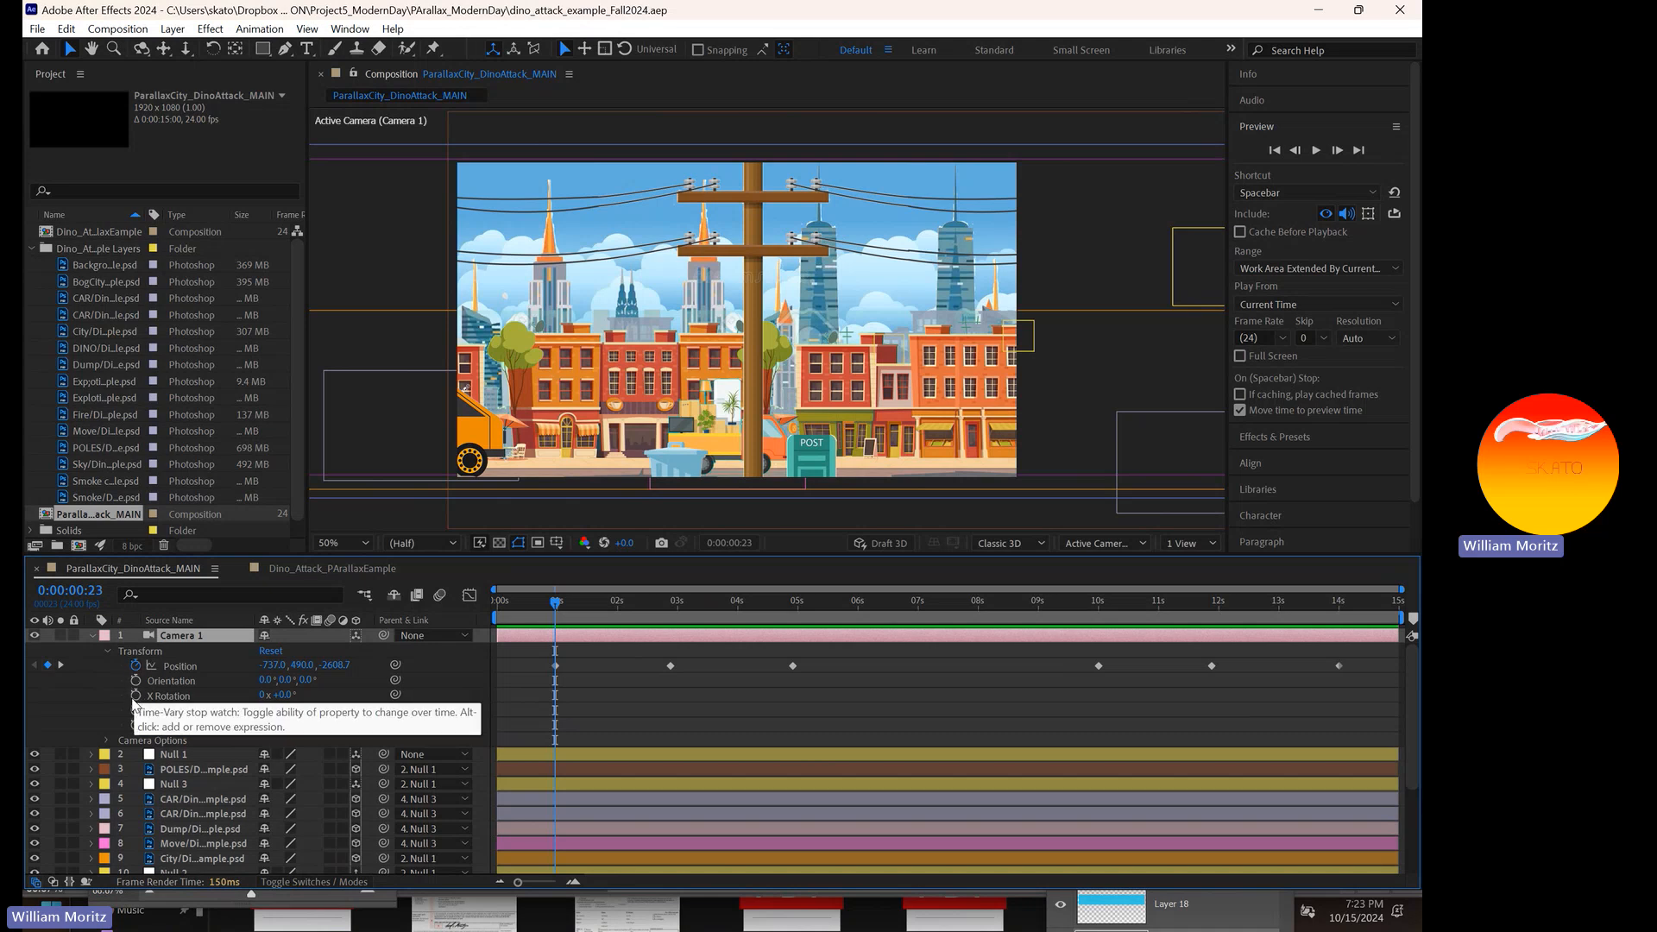
left_click(135, 697)
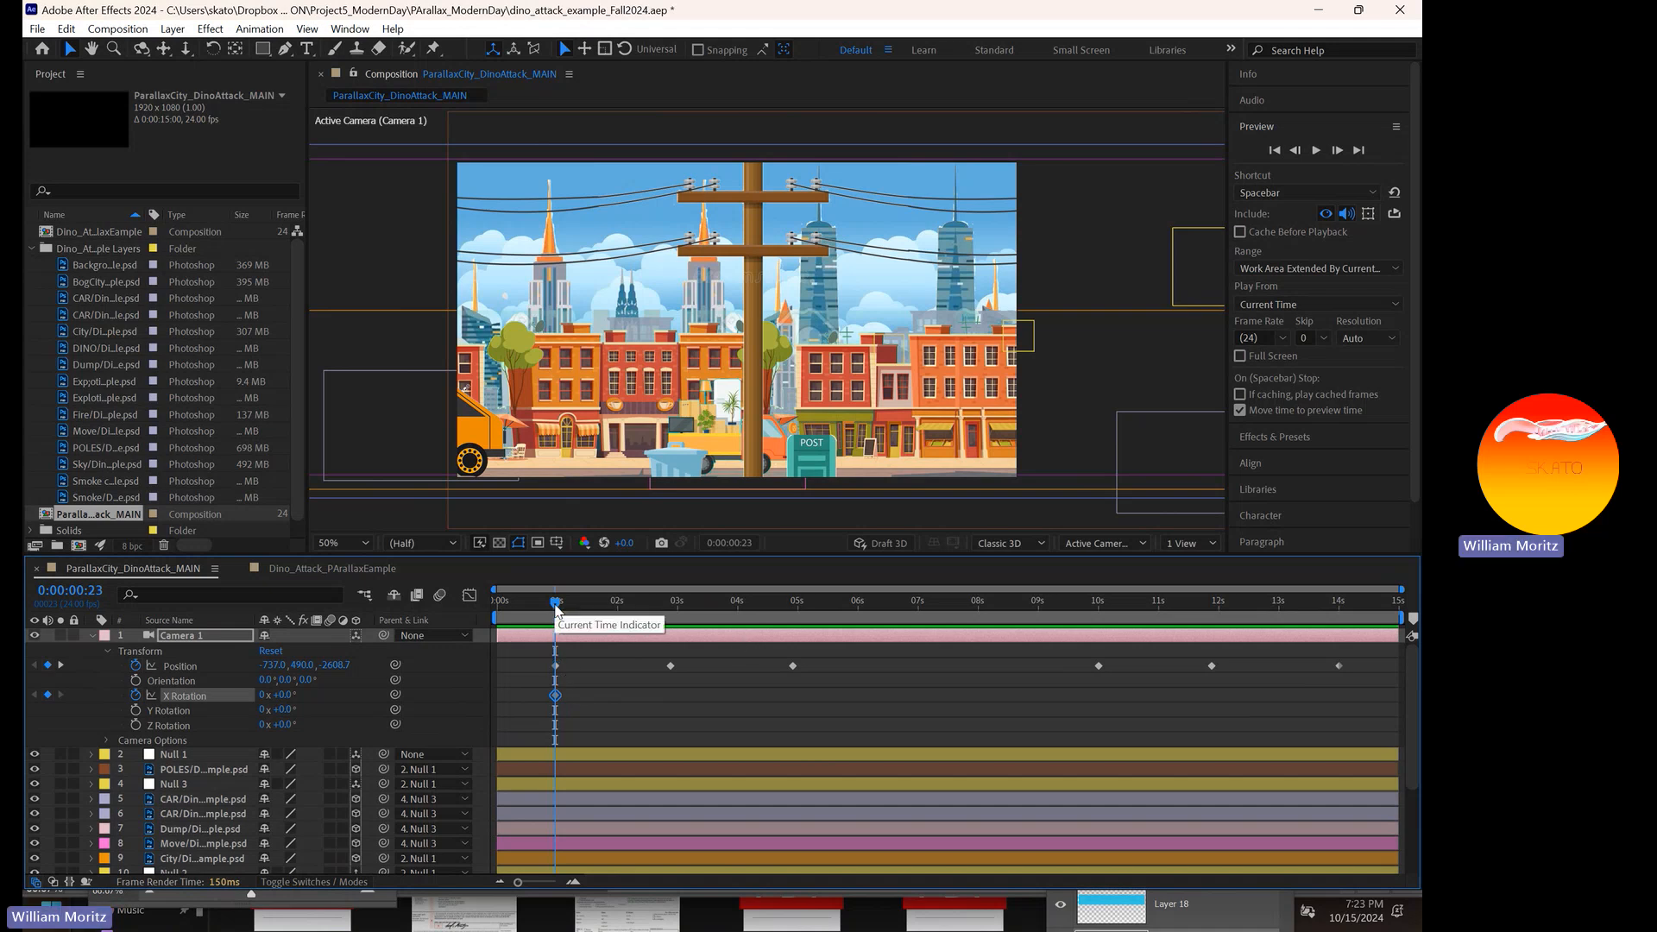
left_click(587, 719)
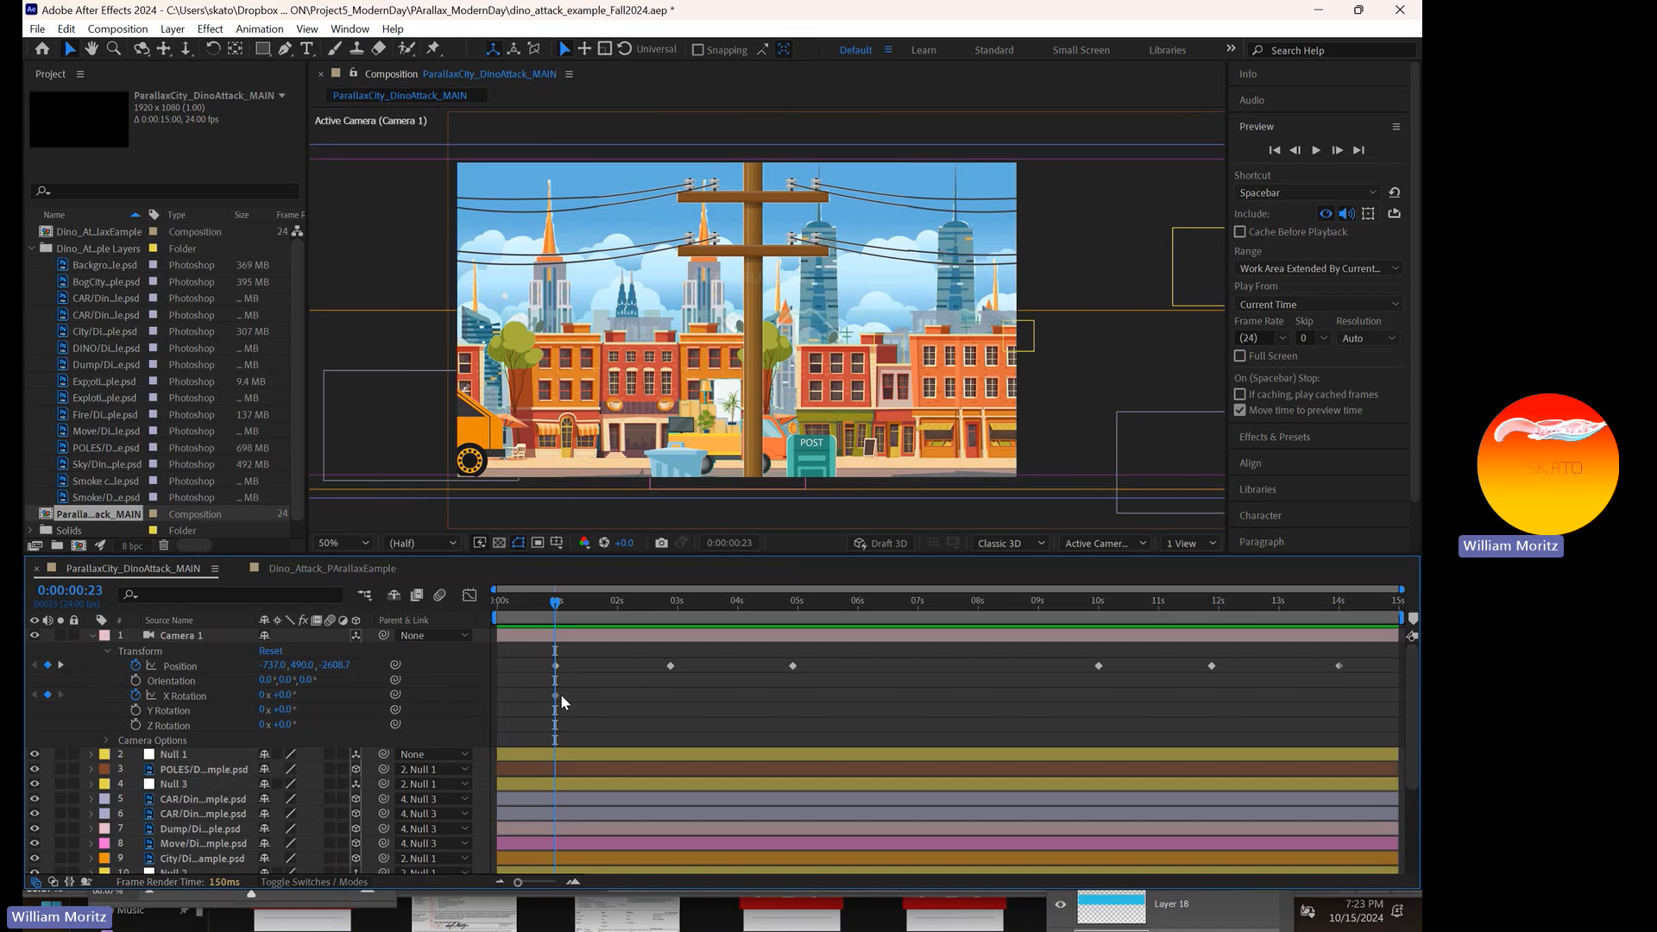
left_click(557, 693)
key("Delete")
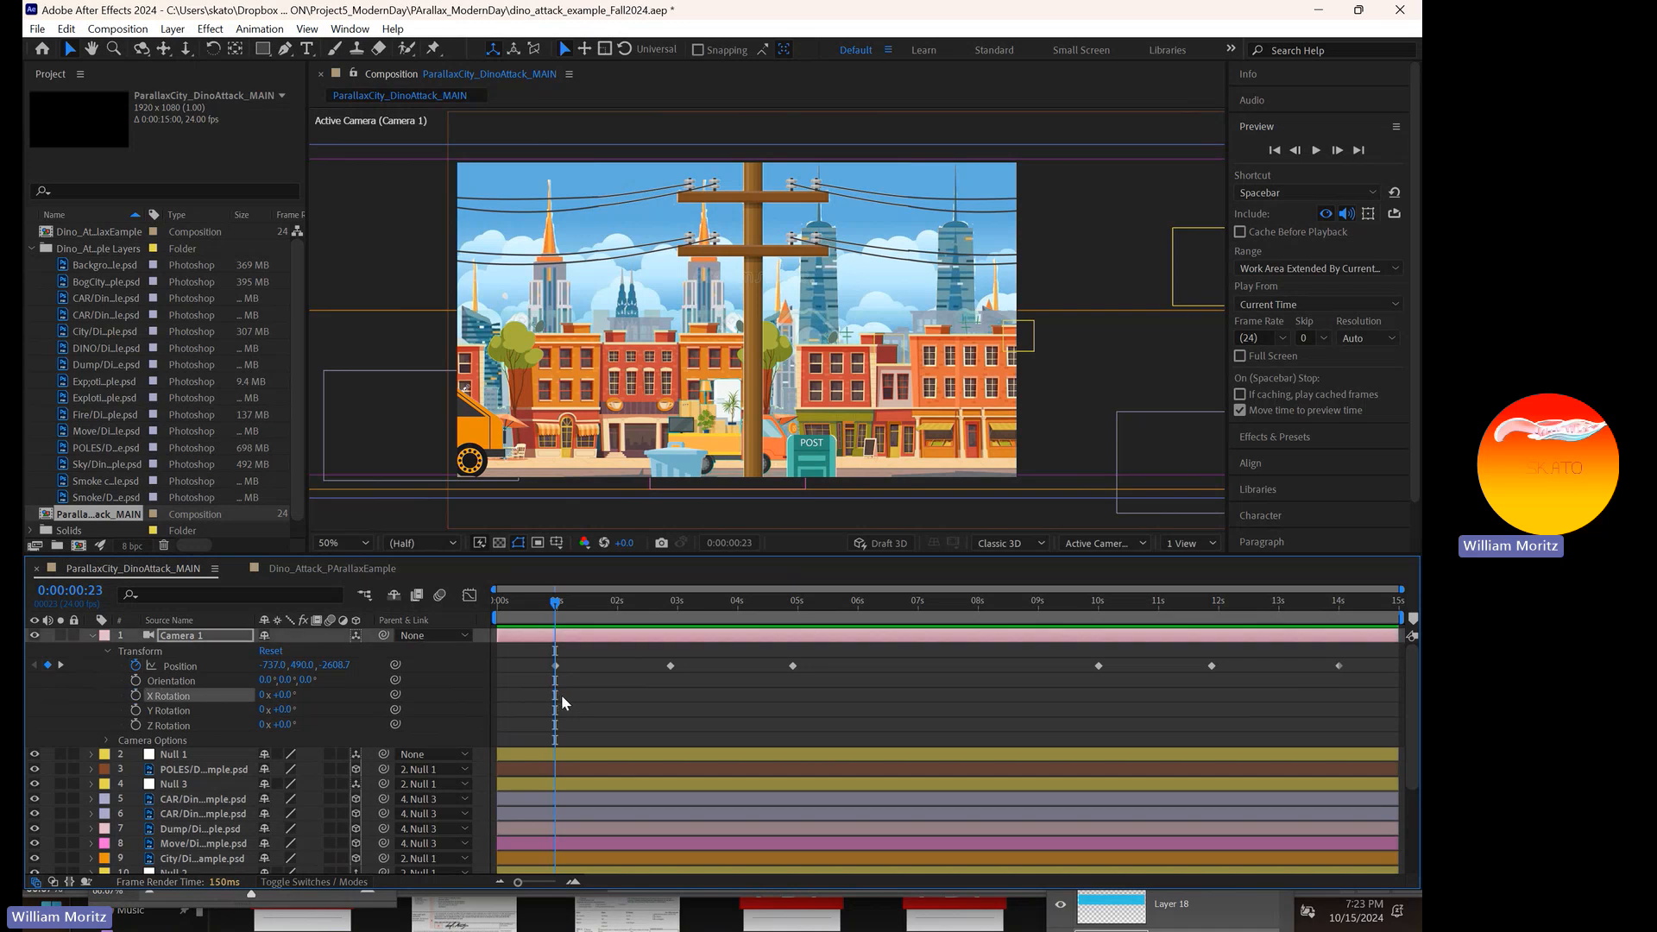
- Review the camera's movement between its first three Position keyframes, from 0:00:00:23 to 0:00:04:22
left_click(561, 602)
key("space")
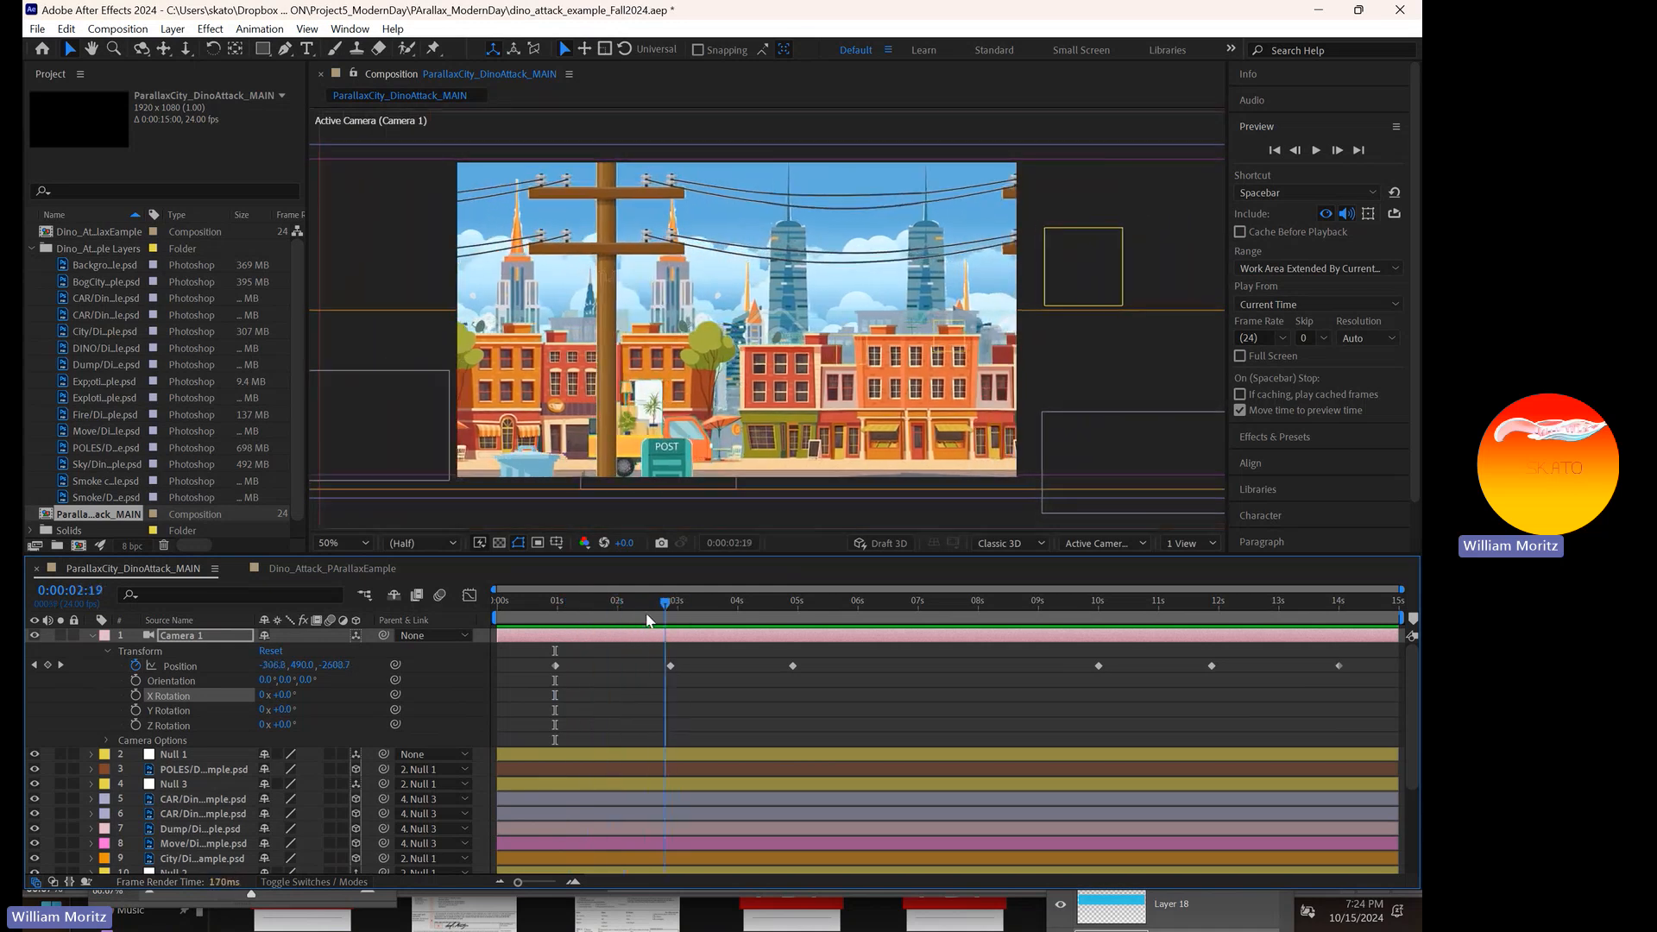
left_click_drag(649, 620, 557, 637)
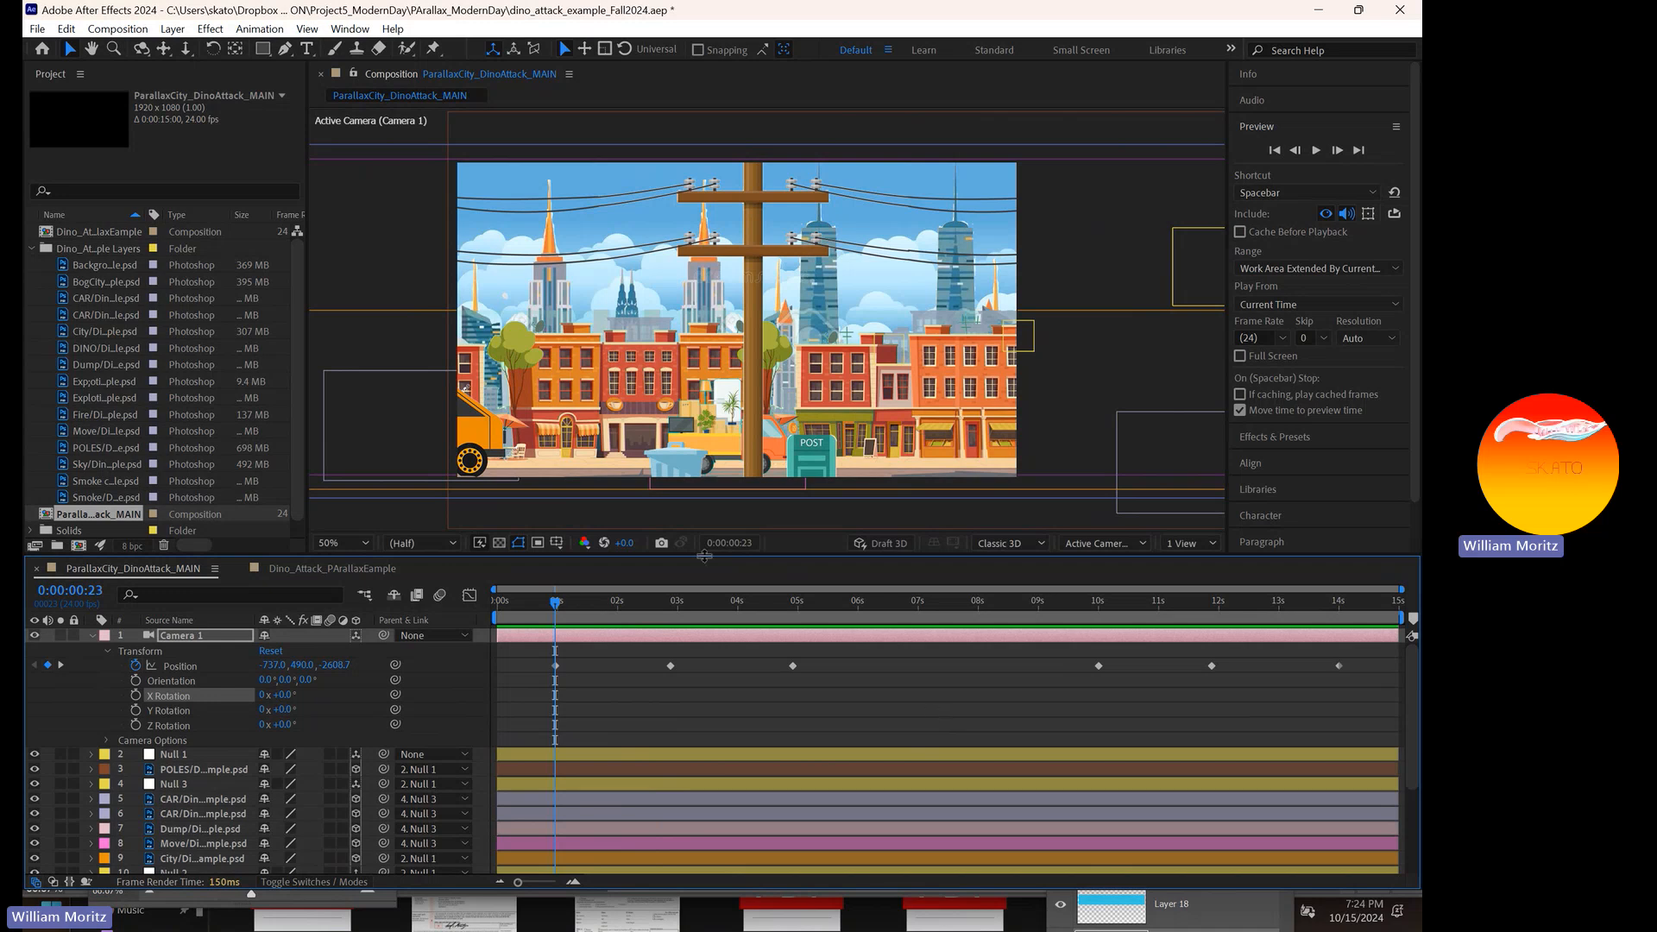
left_click_drag(555, 604, 794, 644)
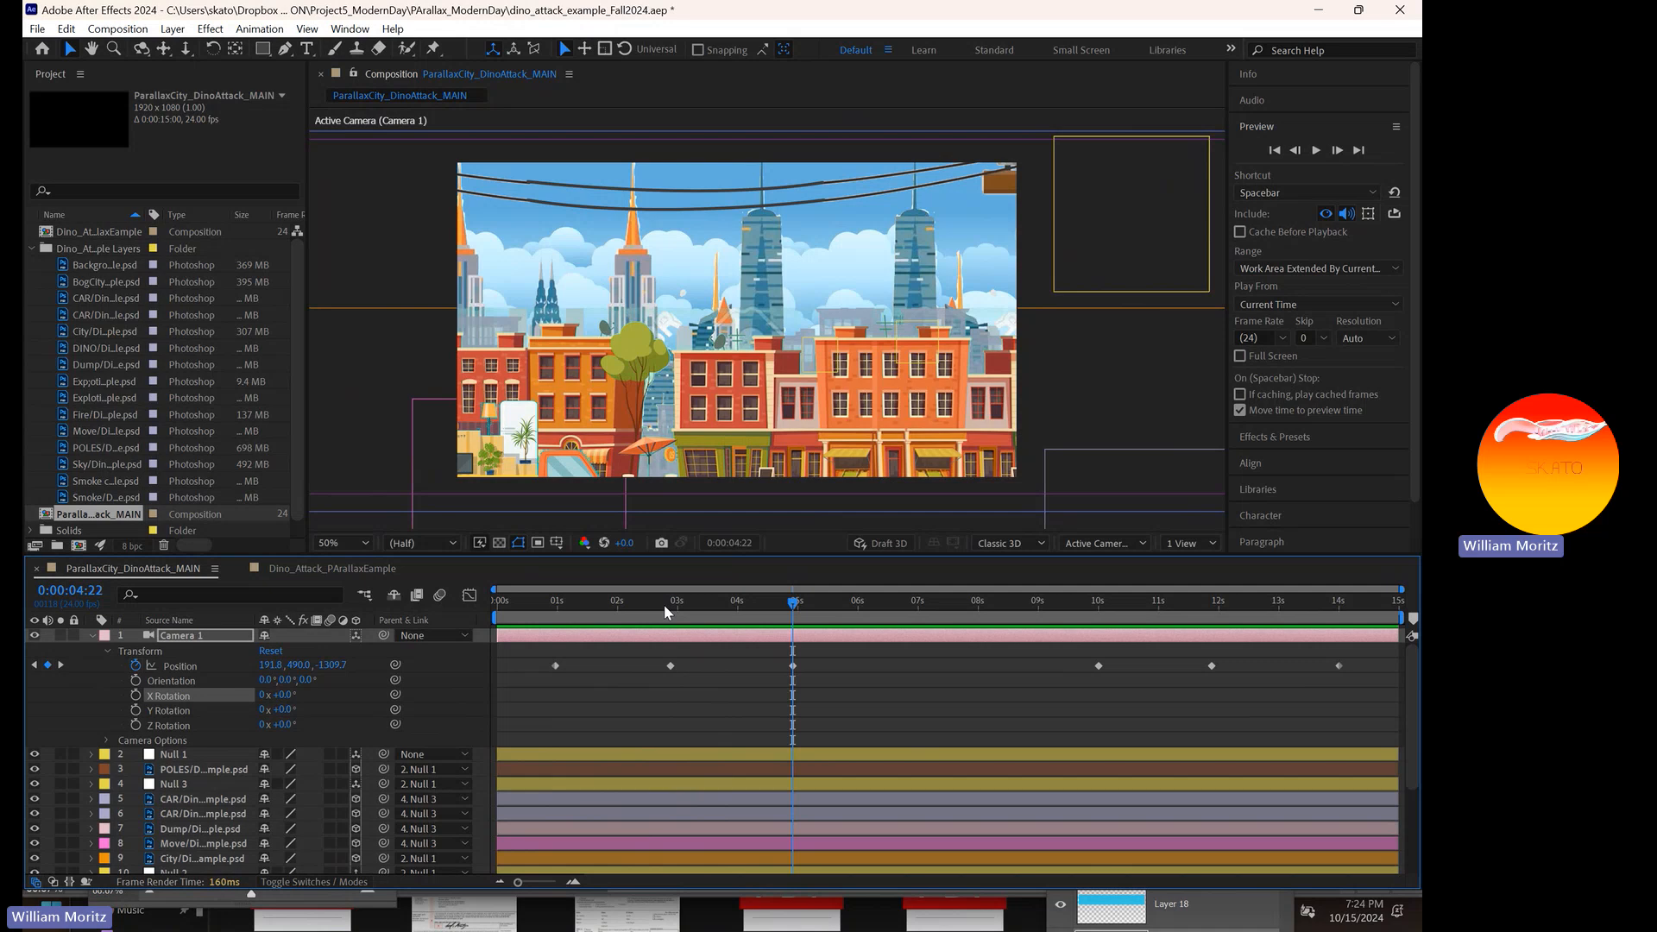
left_click_drag(664, 604, 555, 604)
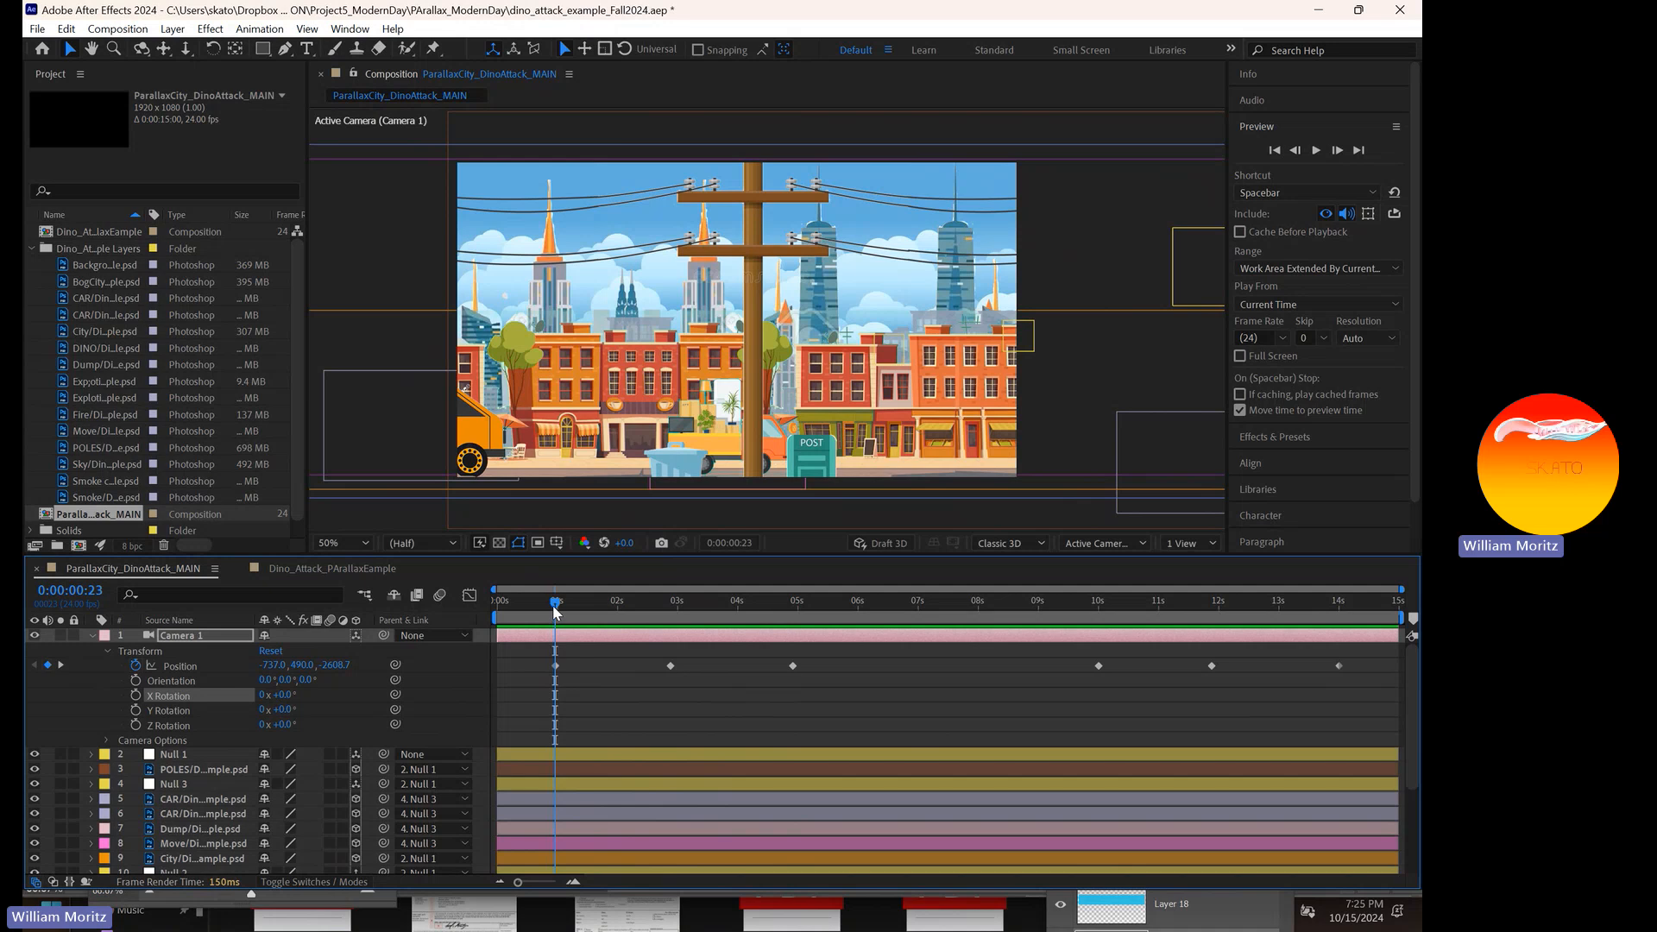
left_click_drag(555, 609, 656, 624)
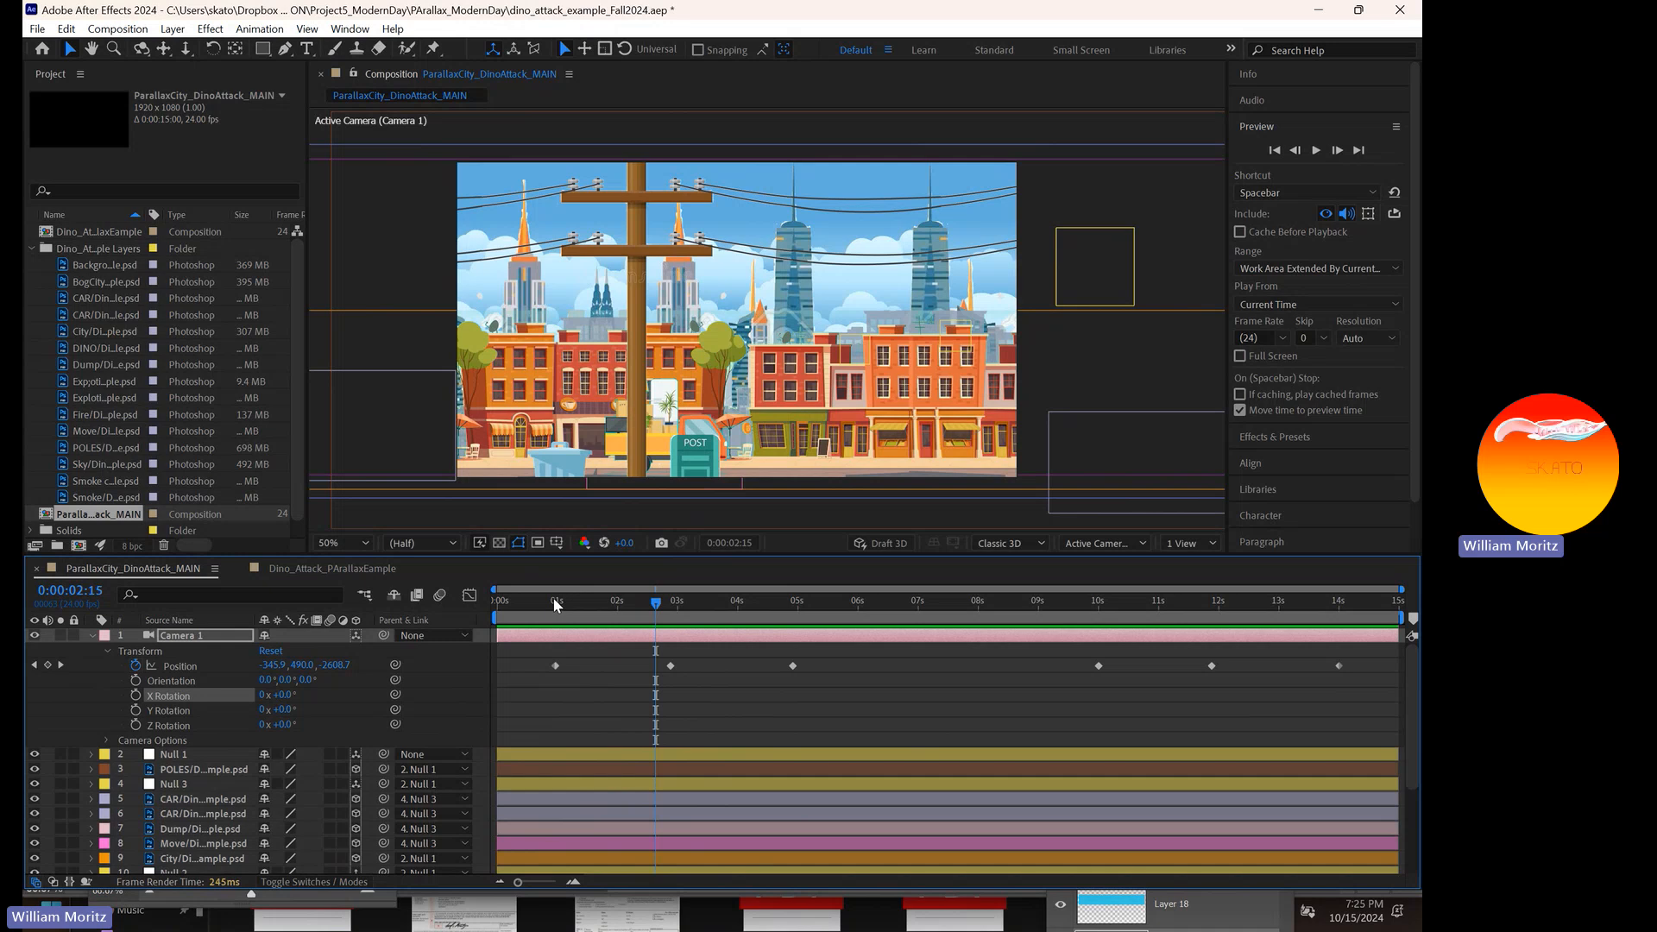
mouse_move(557, 604)
left_mouse_down()
mouse_move(677, 602)
mouse_move(556, 621)
left_mouse_up()
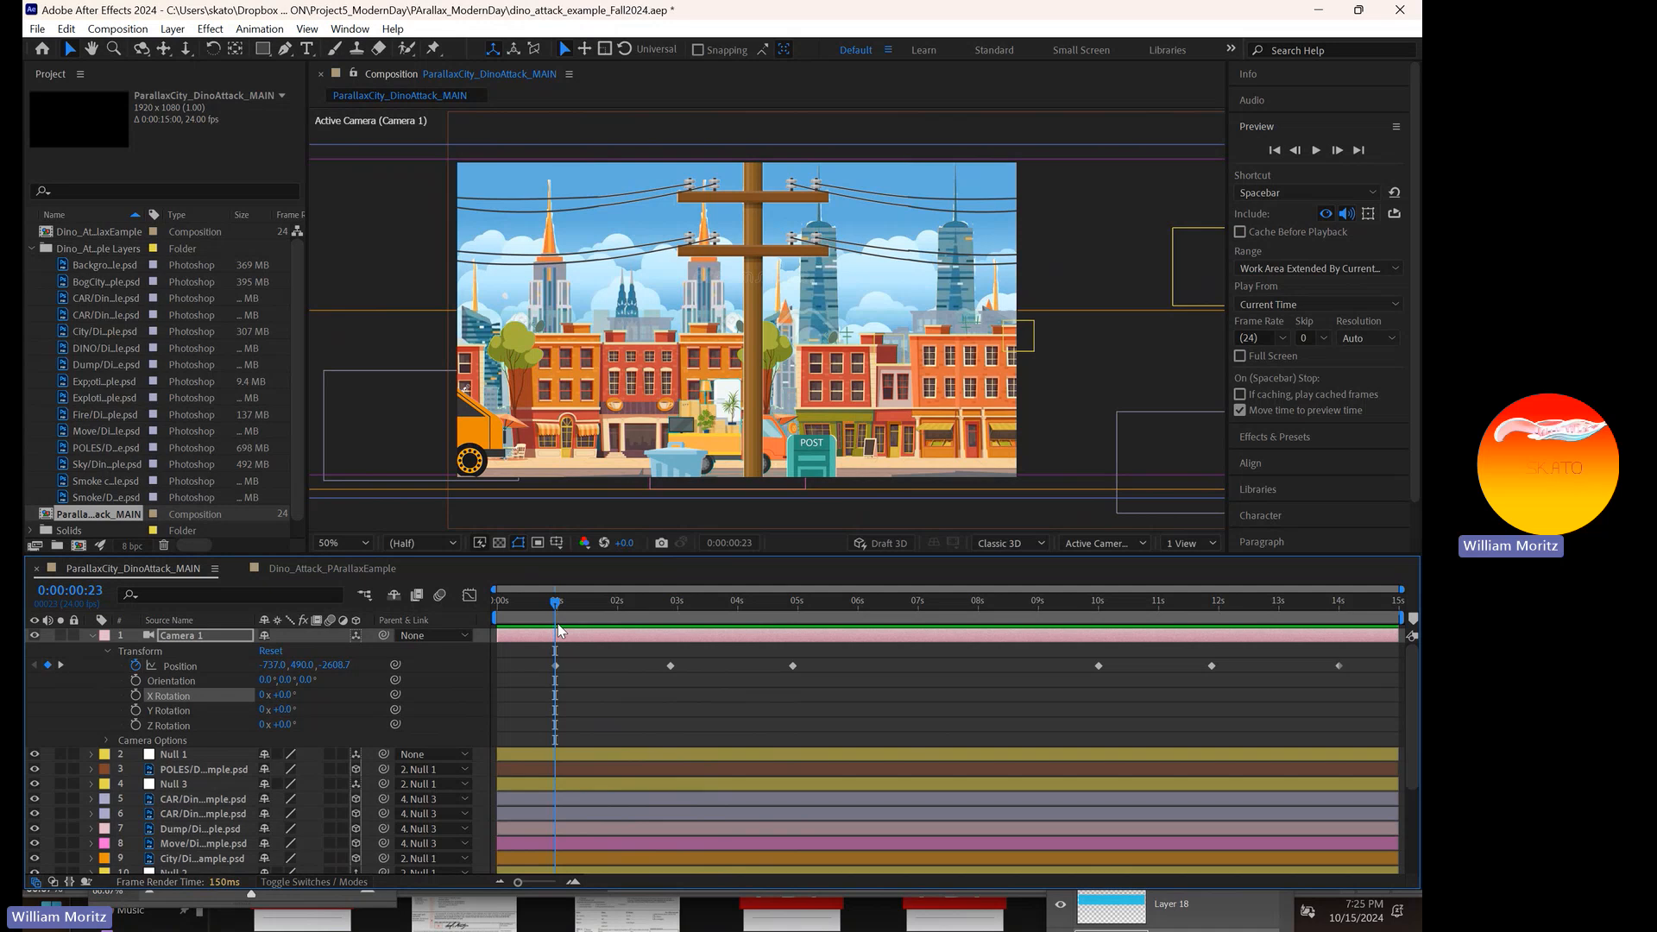
left_click(588, 694)
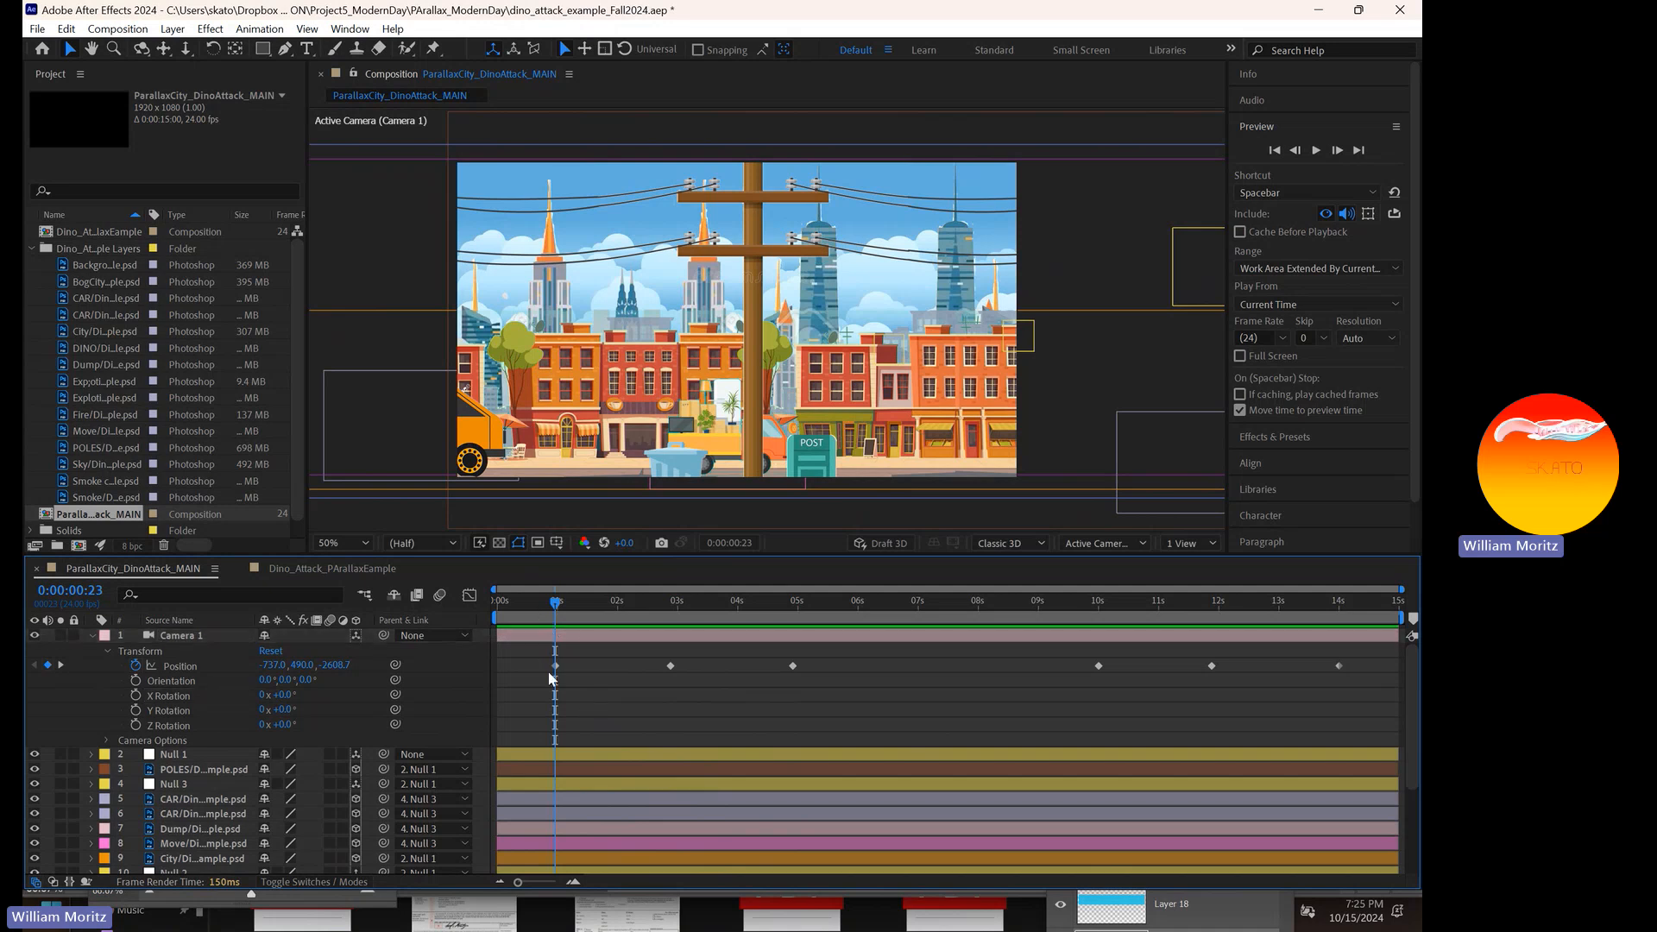
left_click(557, 607)
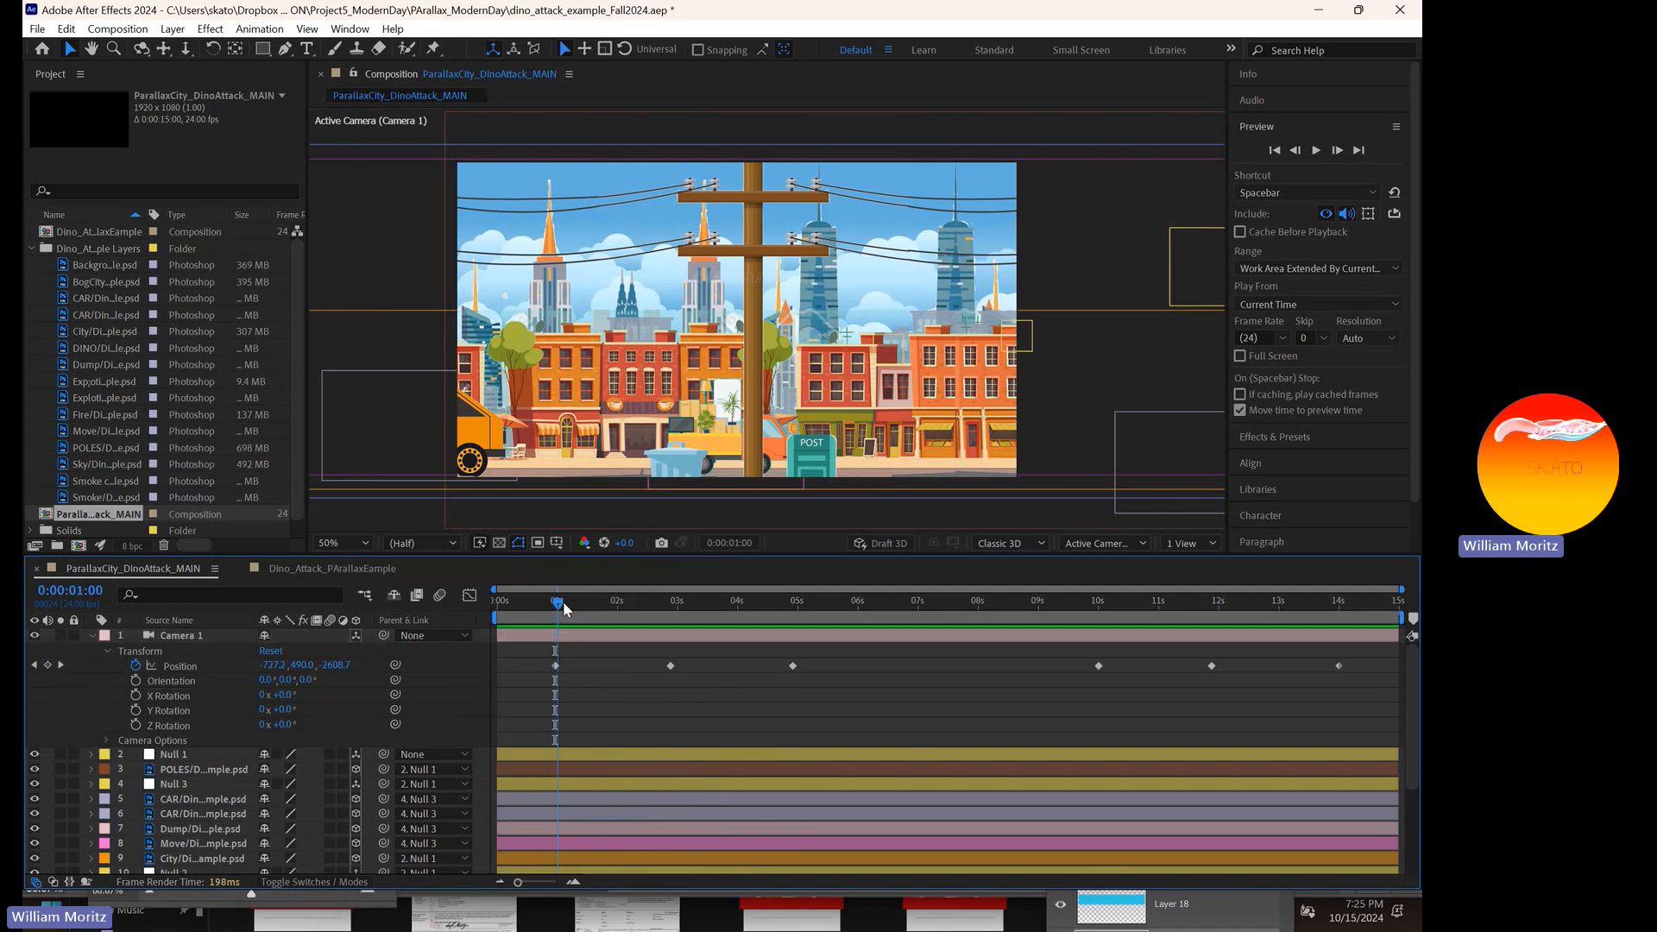
left_click_drag(562, 606, 672, 627)
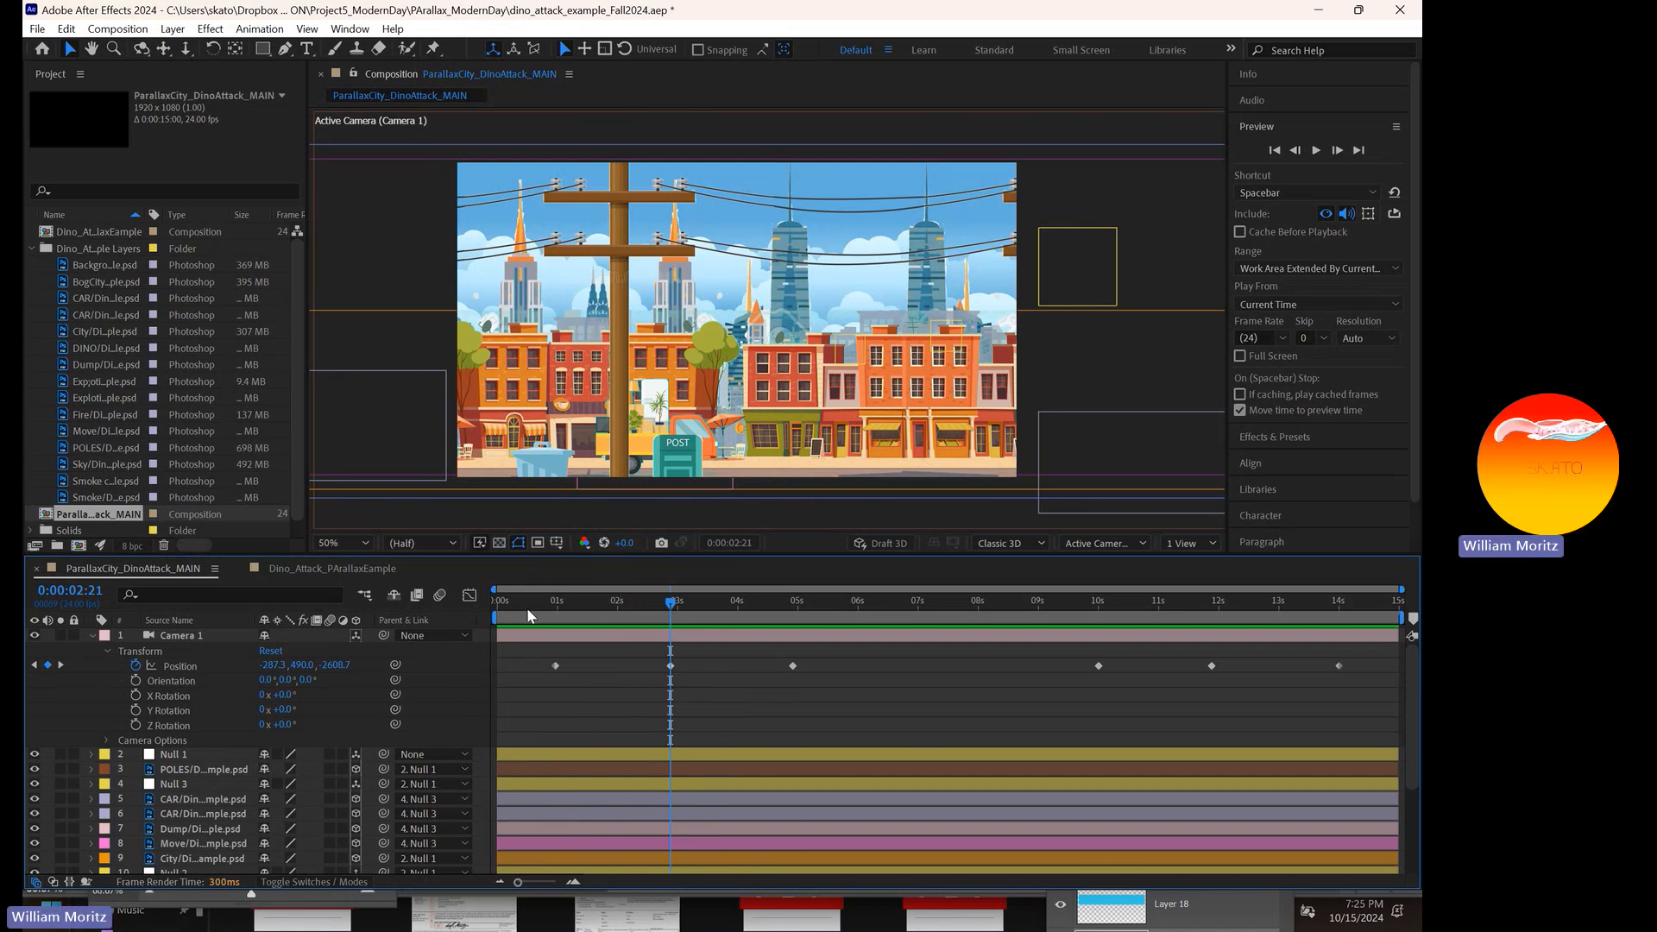
left_click_drag(528, 613, 554, 687)
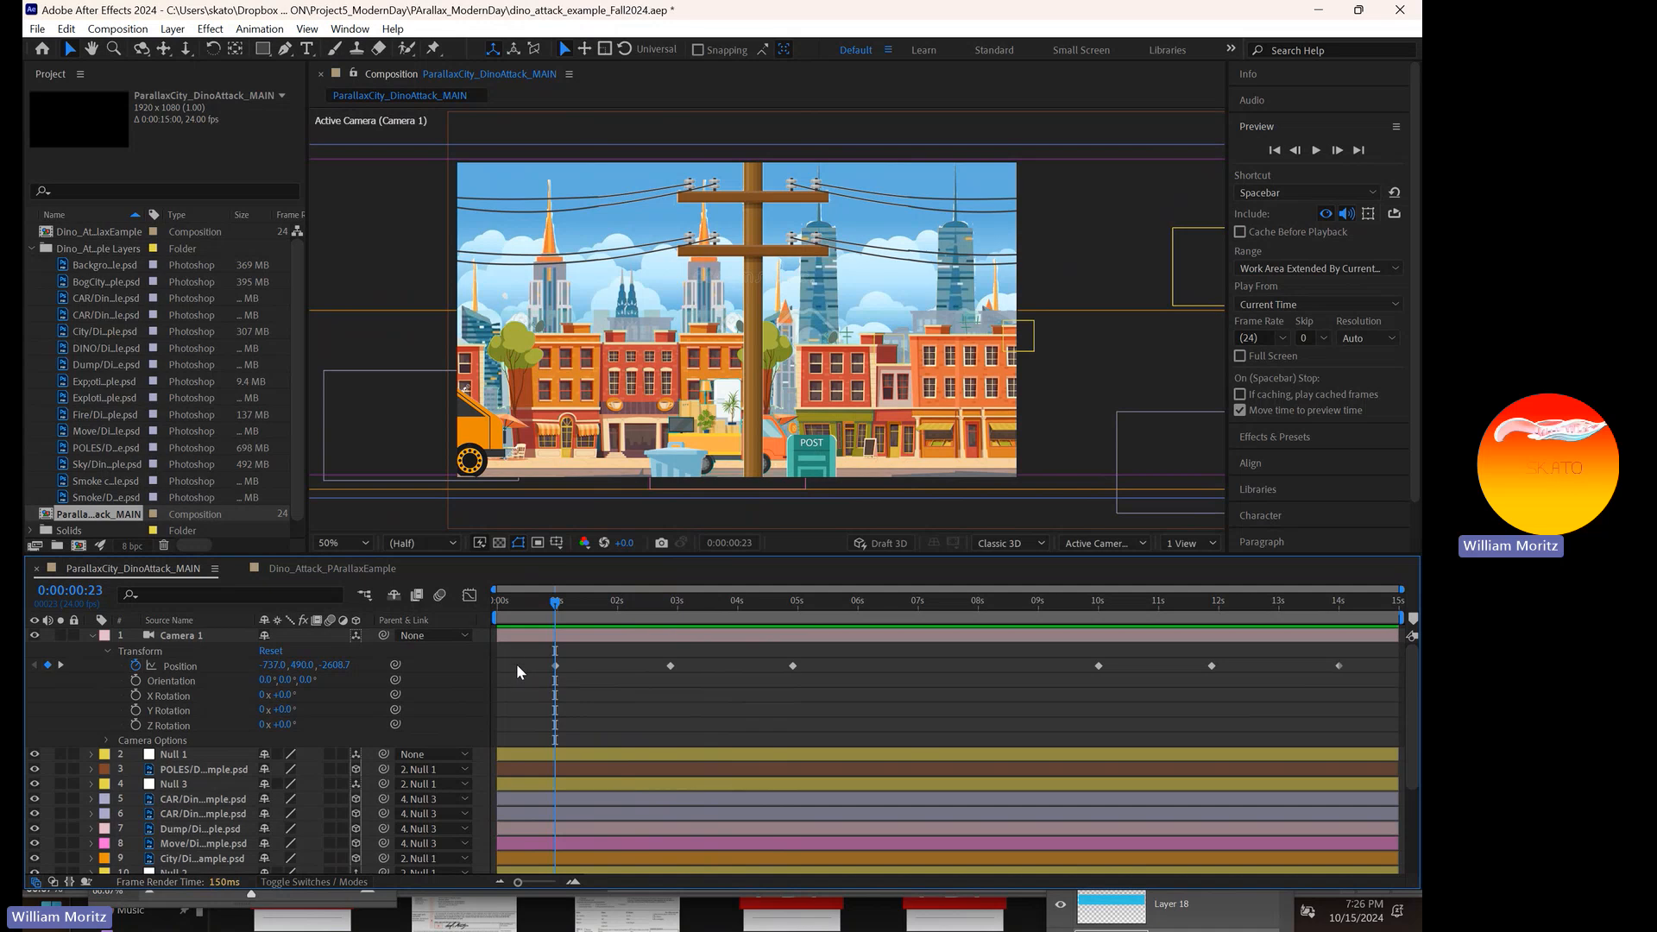
left_click_drag(516, 665, 1345, 682)
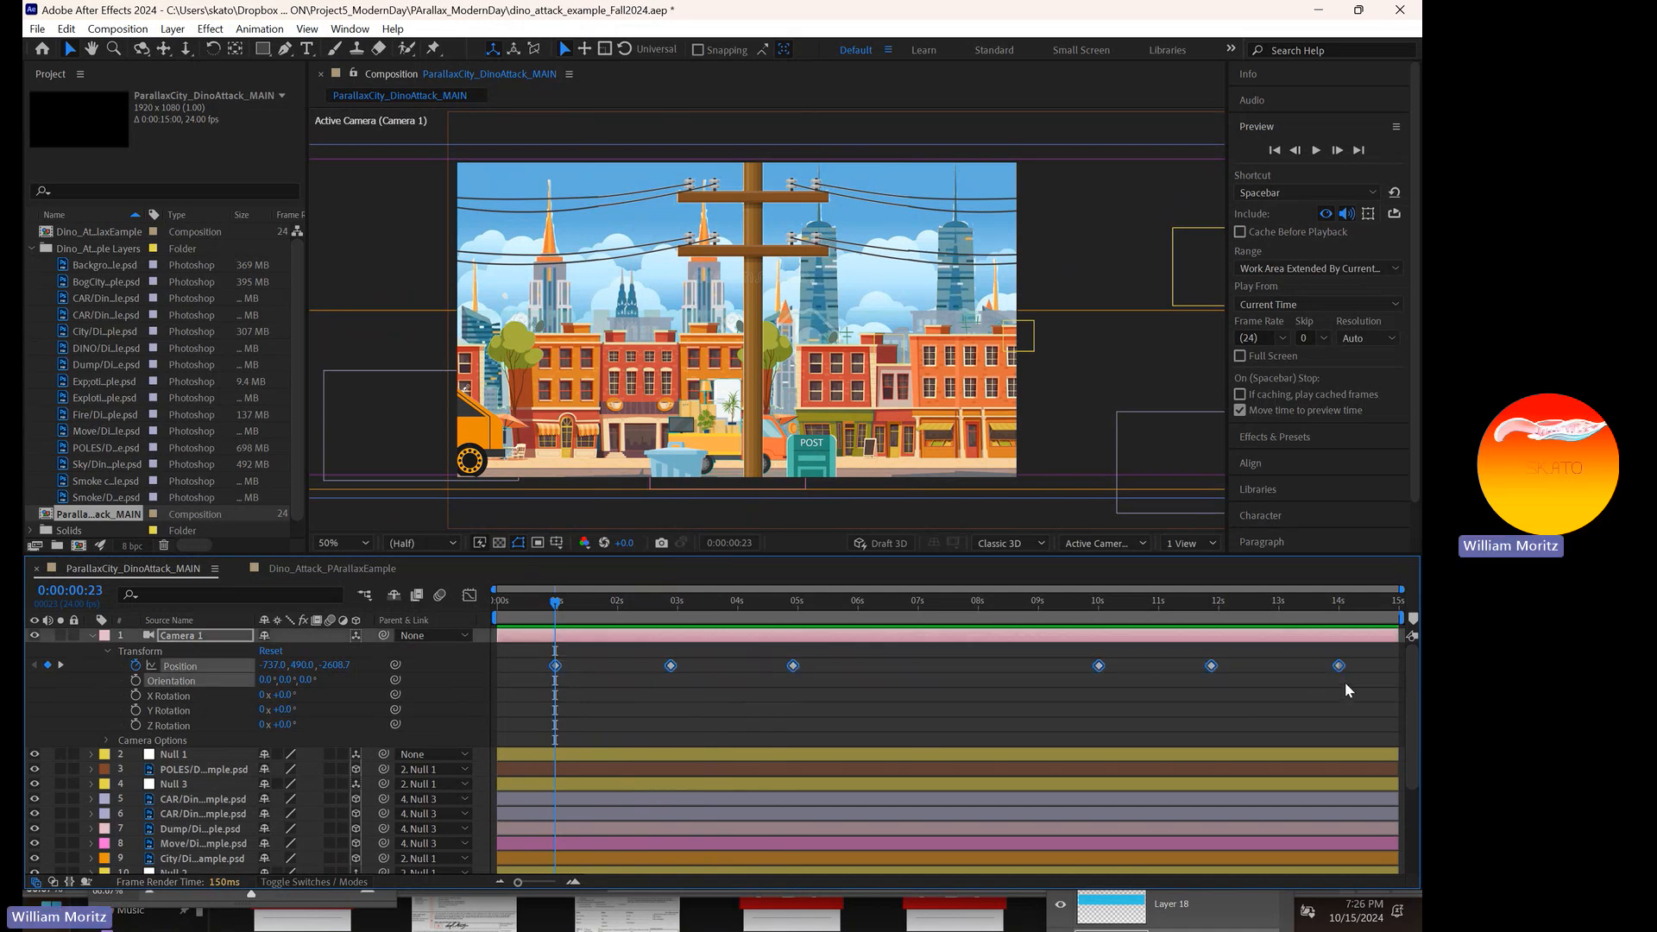
left_click(720, 744)
left_click_drag(554, 604, 555, 640)
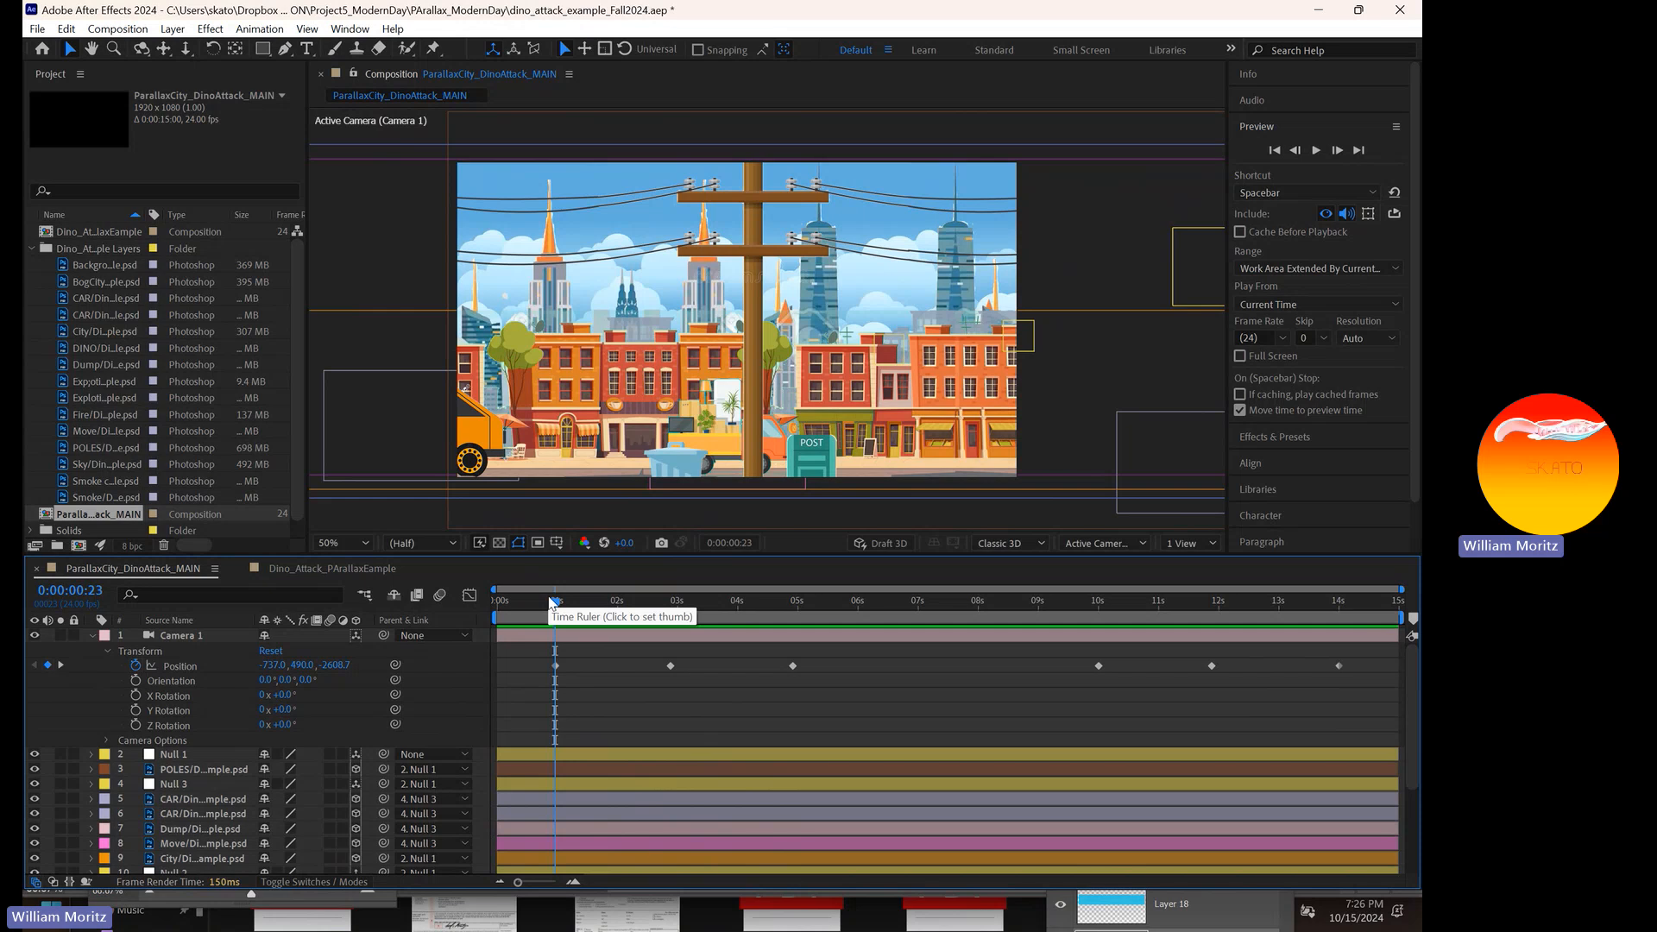
- Move Camera 1's first Position keyframe to 0:00:00:12
left_click_drag(525, 602, 527, 602)
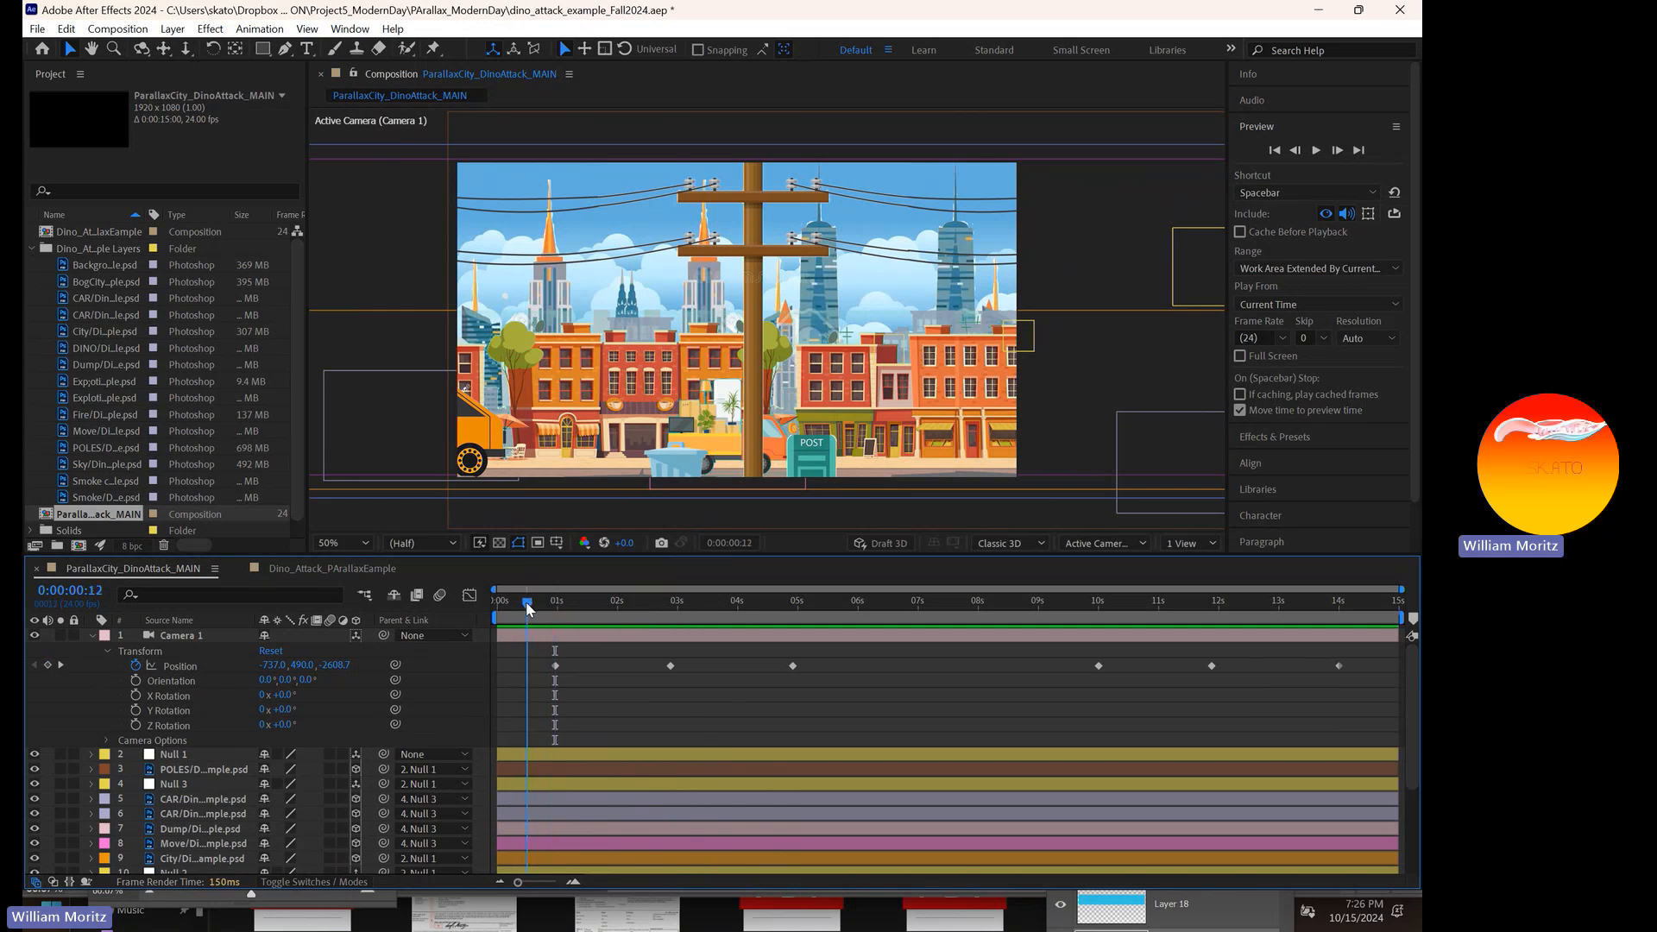
left_click(747, 543)
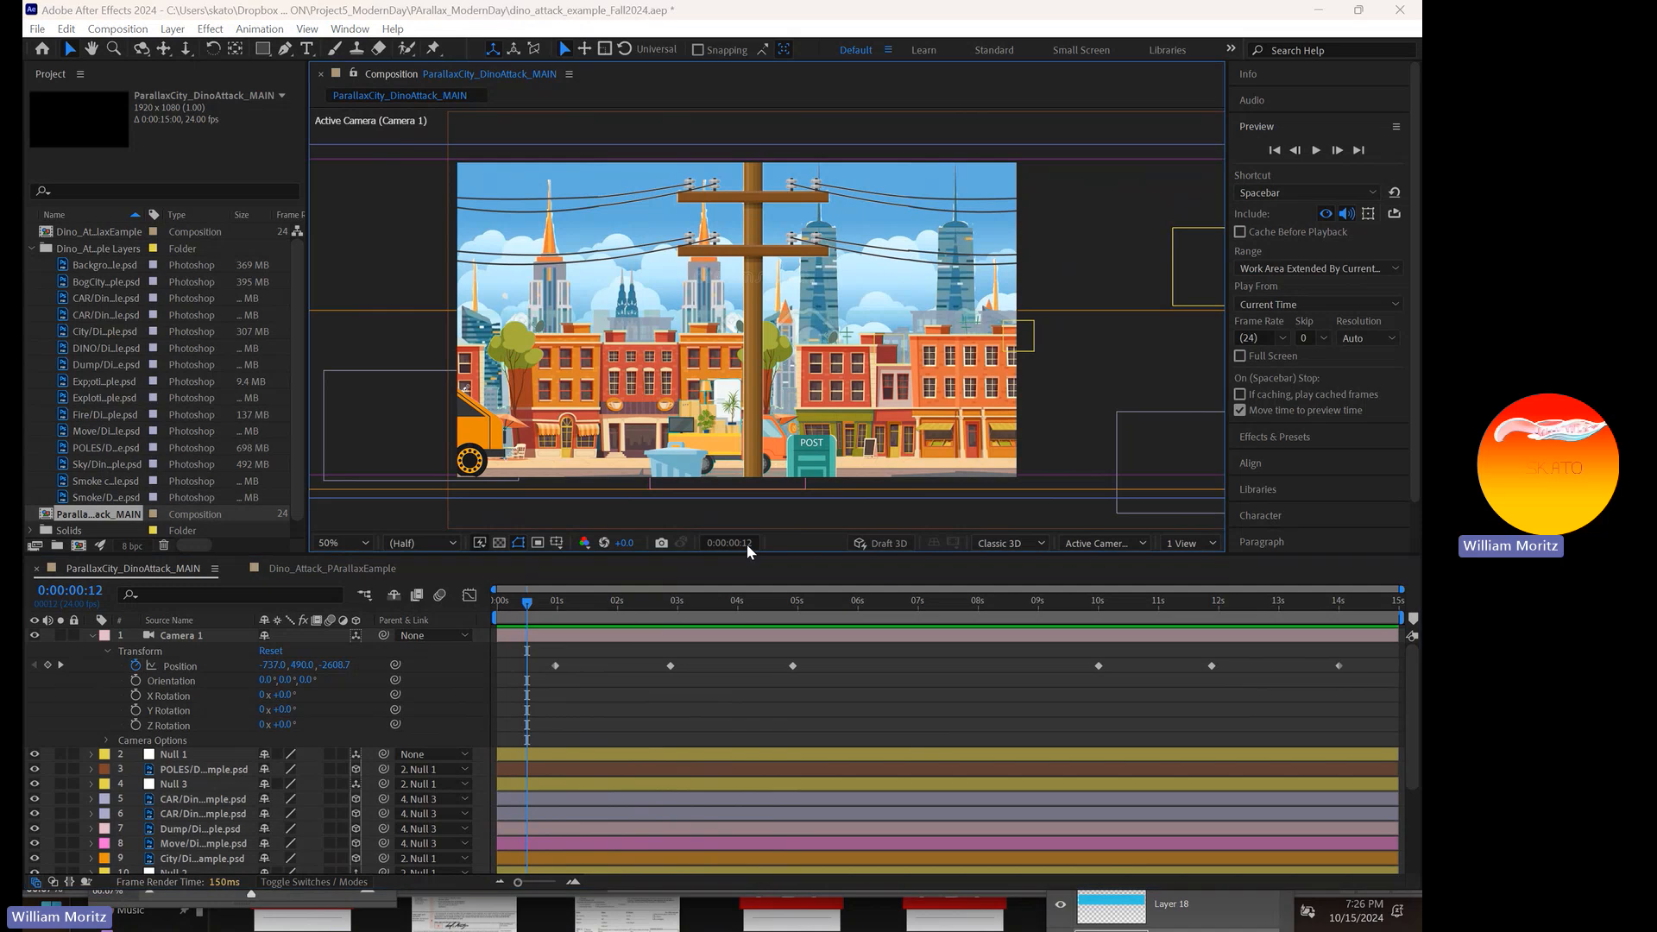
left_click(844, 489)
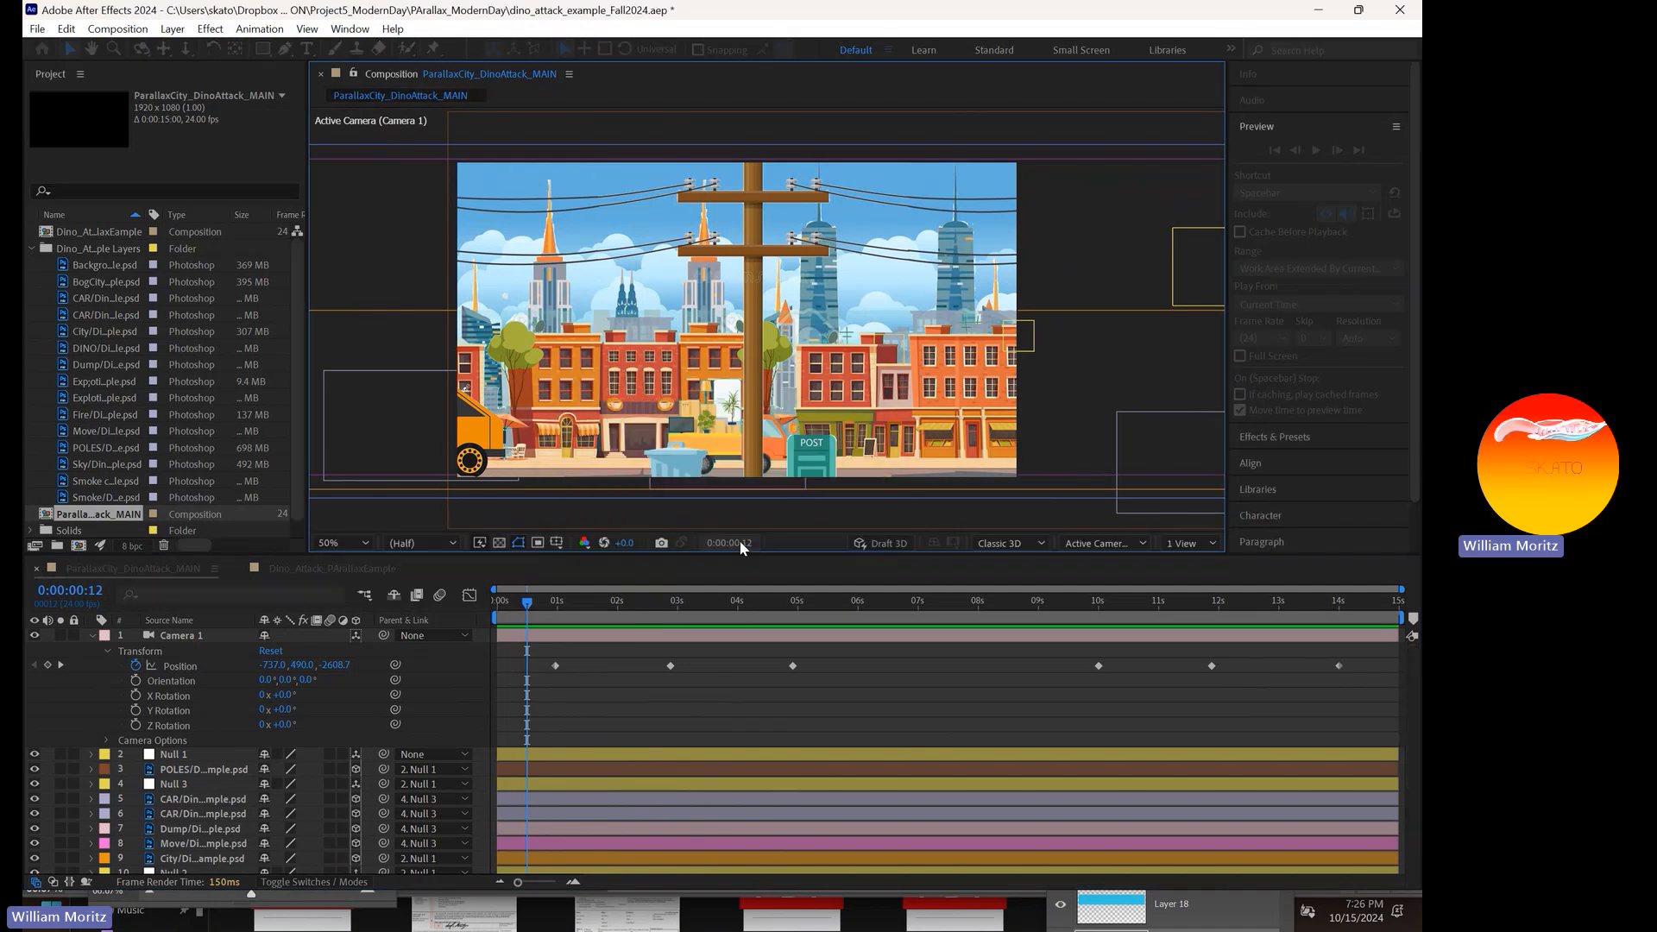
left_click_drag(557, 670, 528, 667)
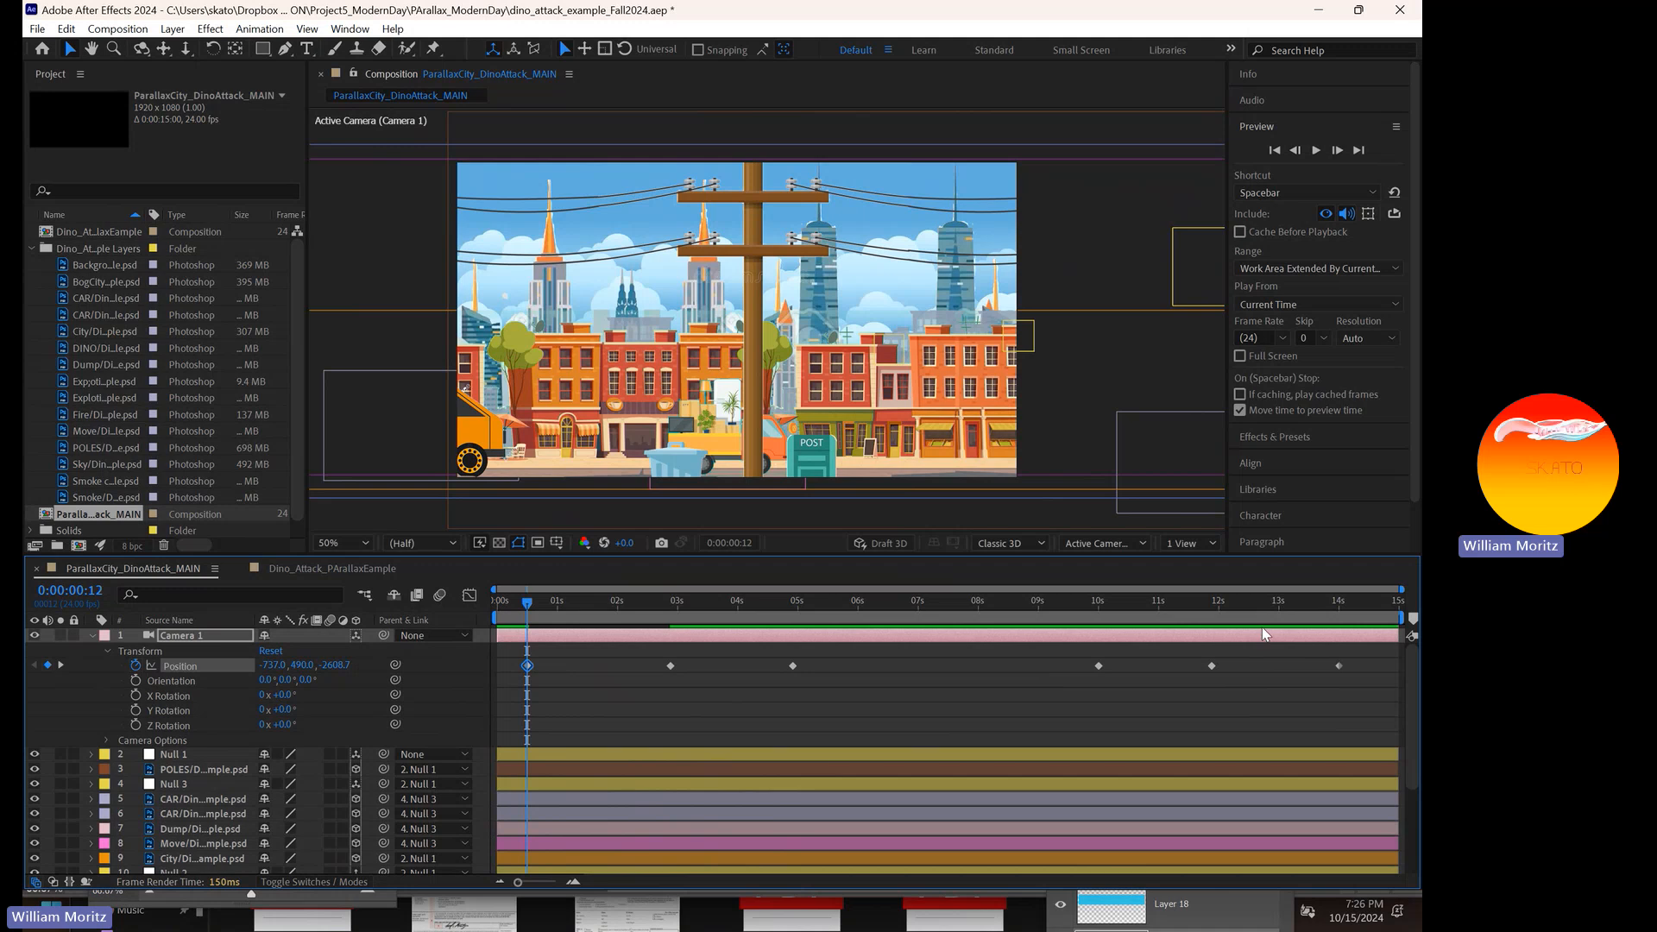
- Move Camera 1's last Position keyframe to 0:00:14:12
left_click(1350, 603)
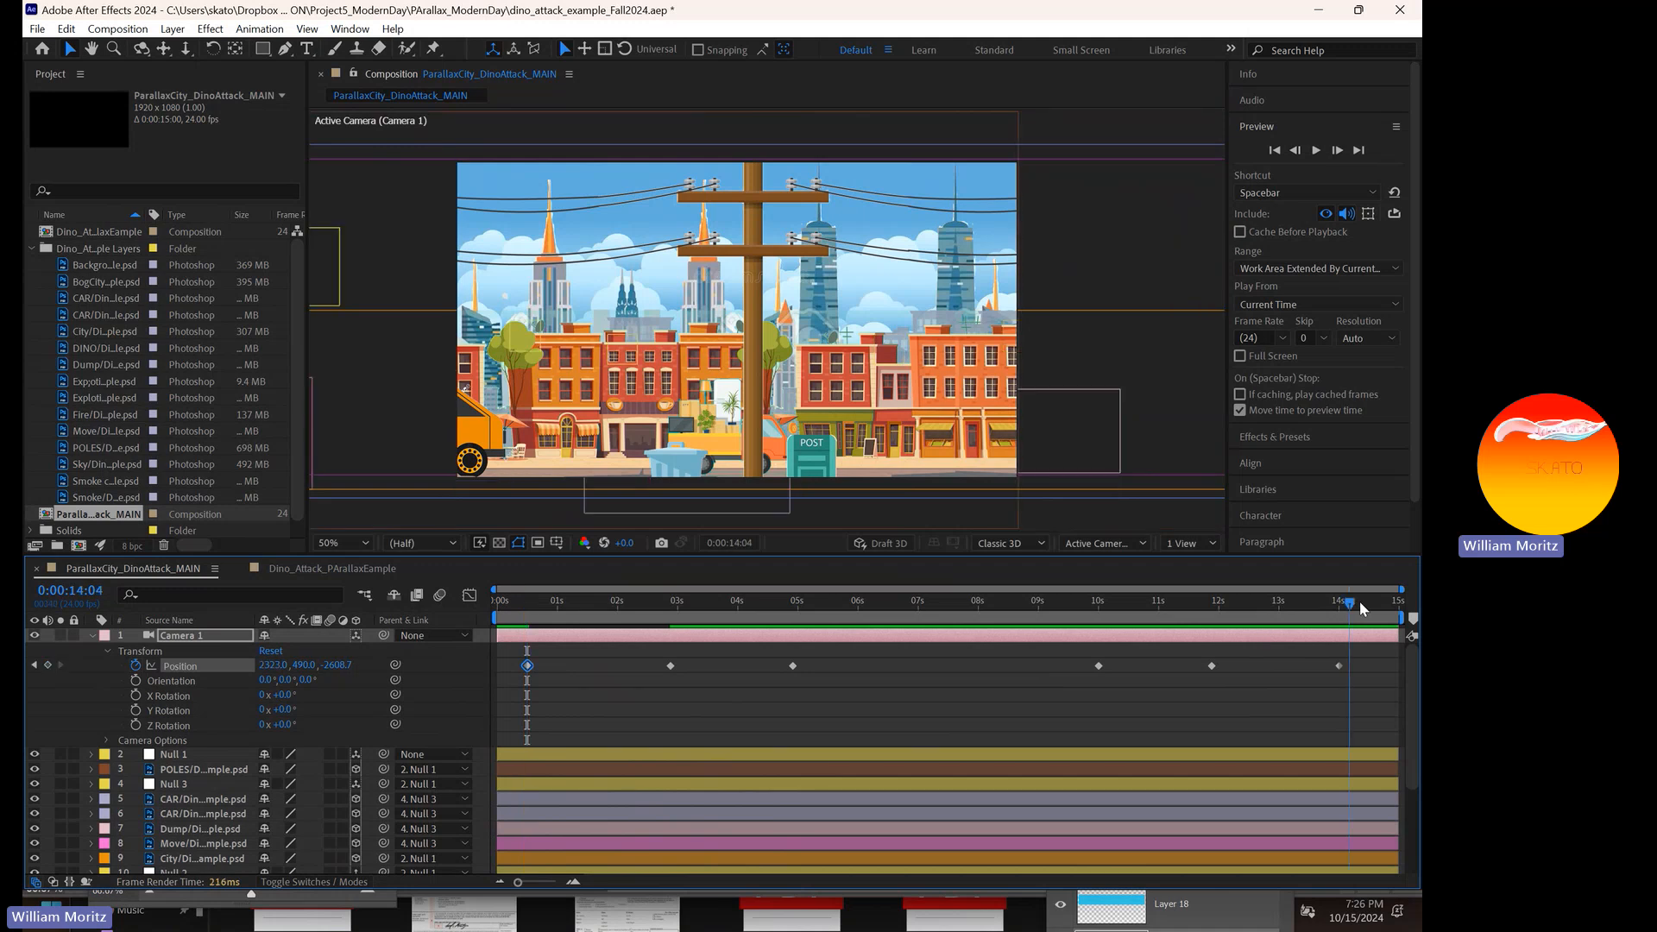
left_click(1369, 603)
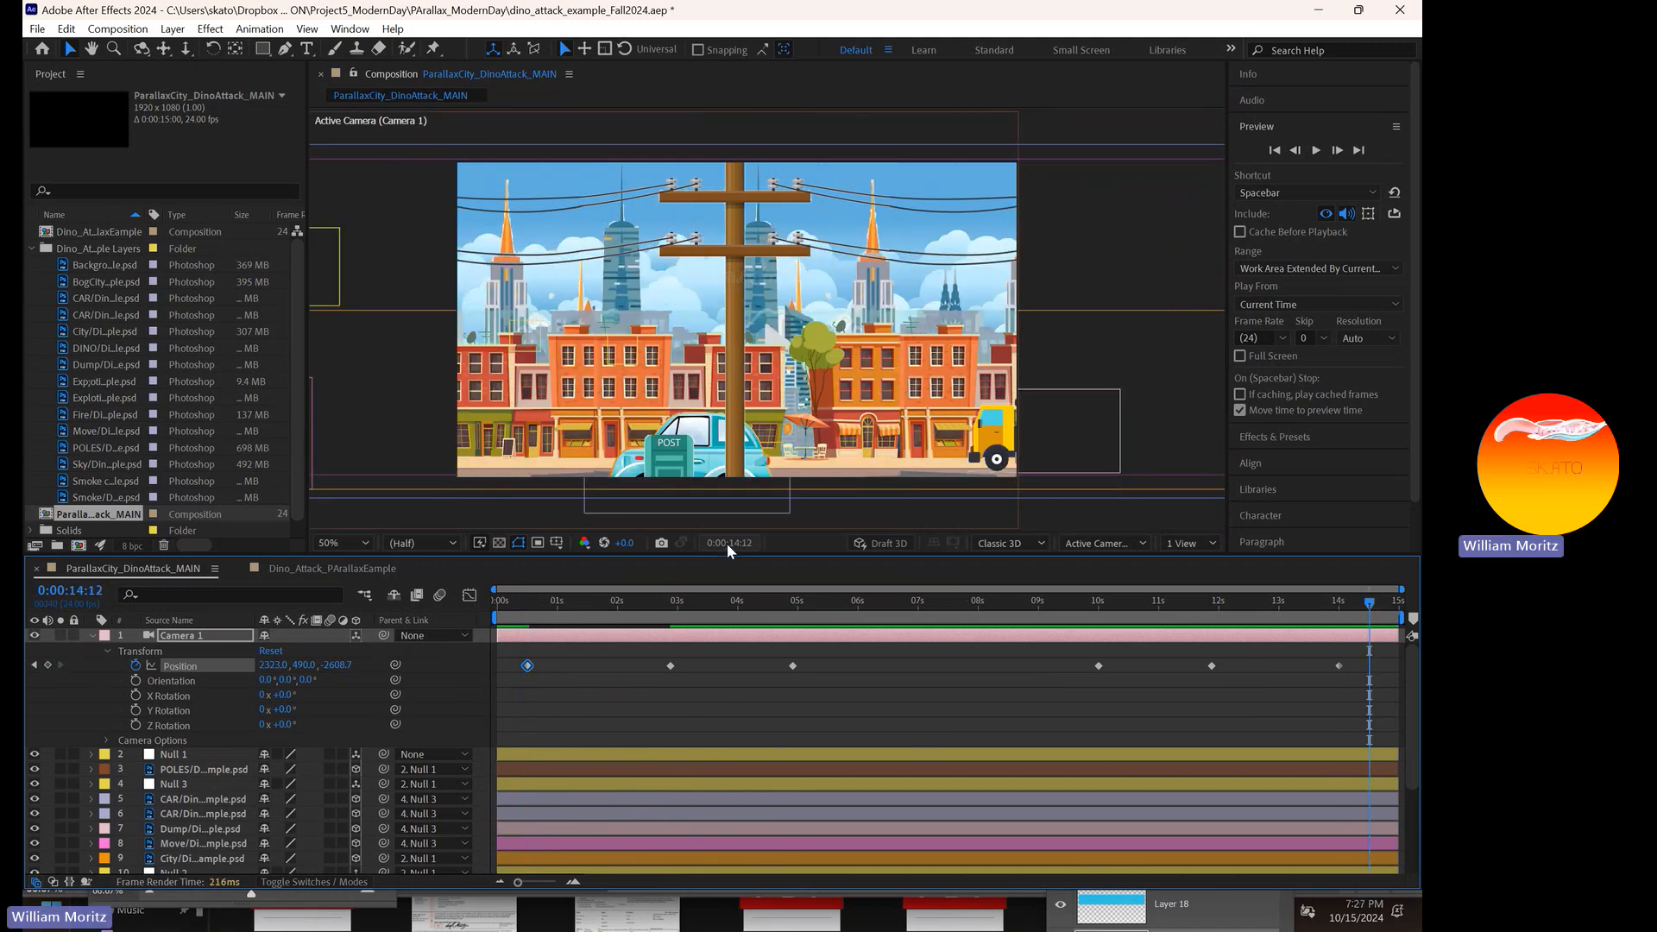
left_click_drag(1339, 666, 1371, 674)
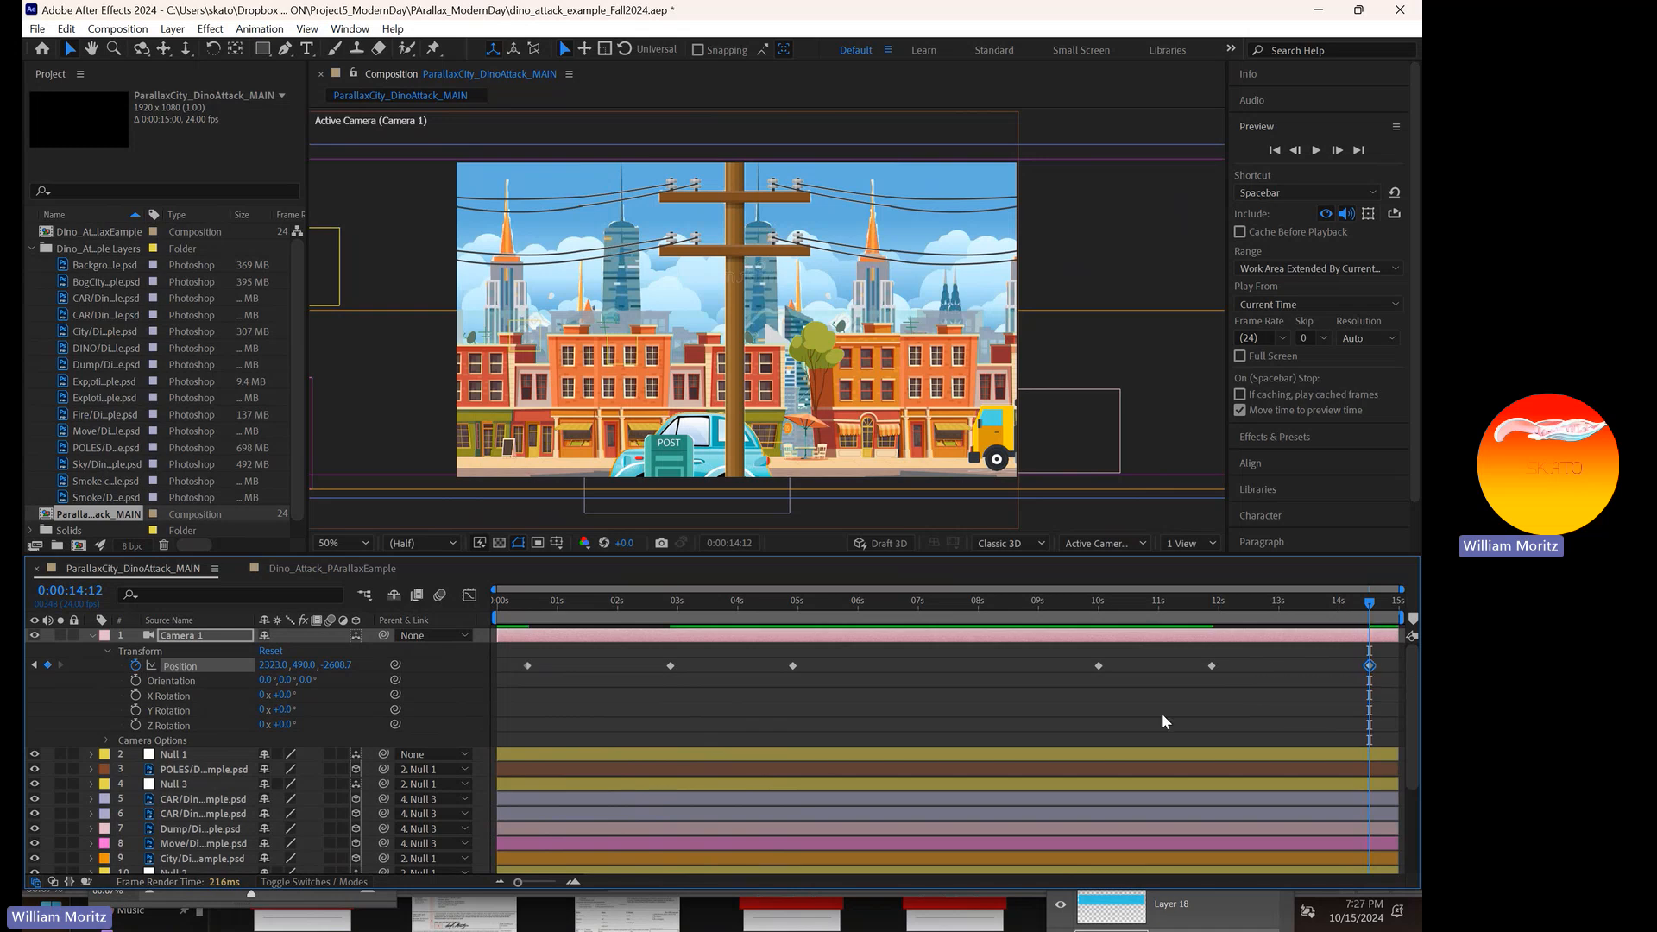
left_click(607, 697)
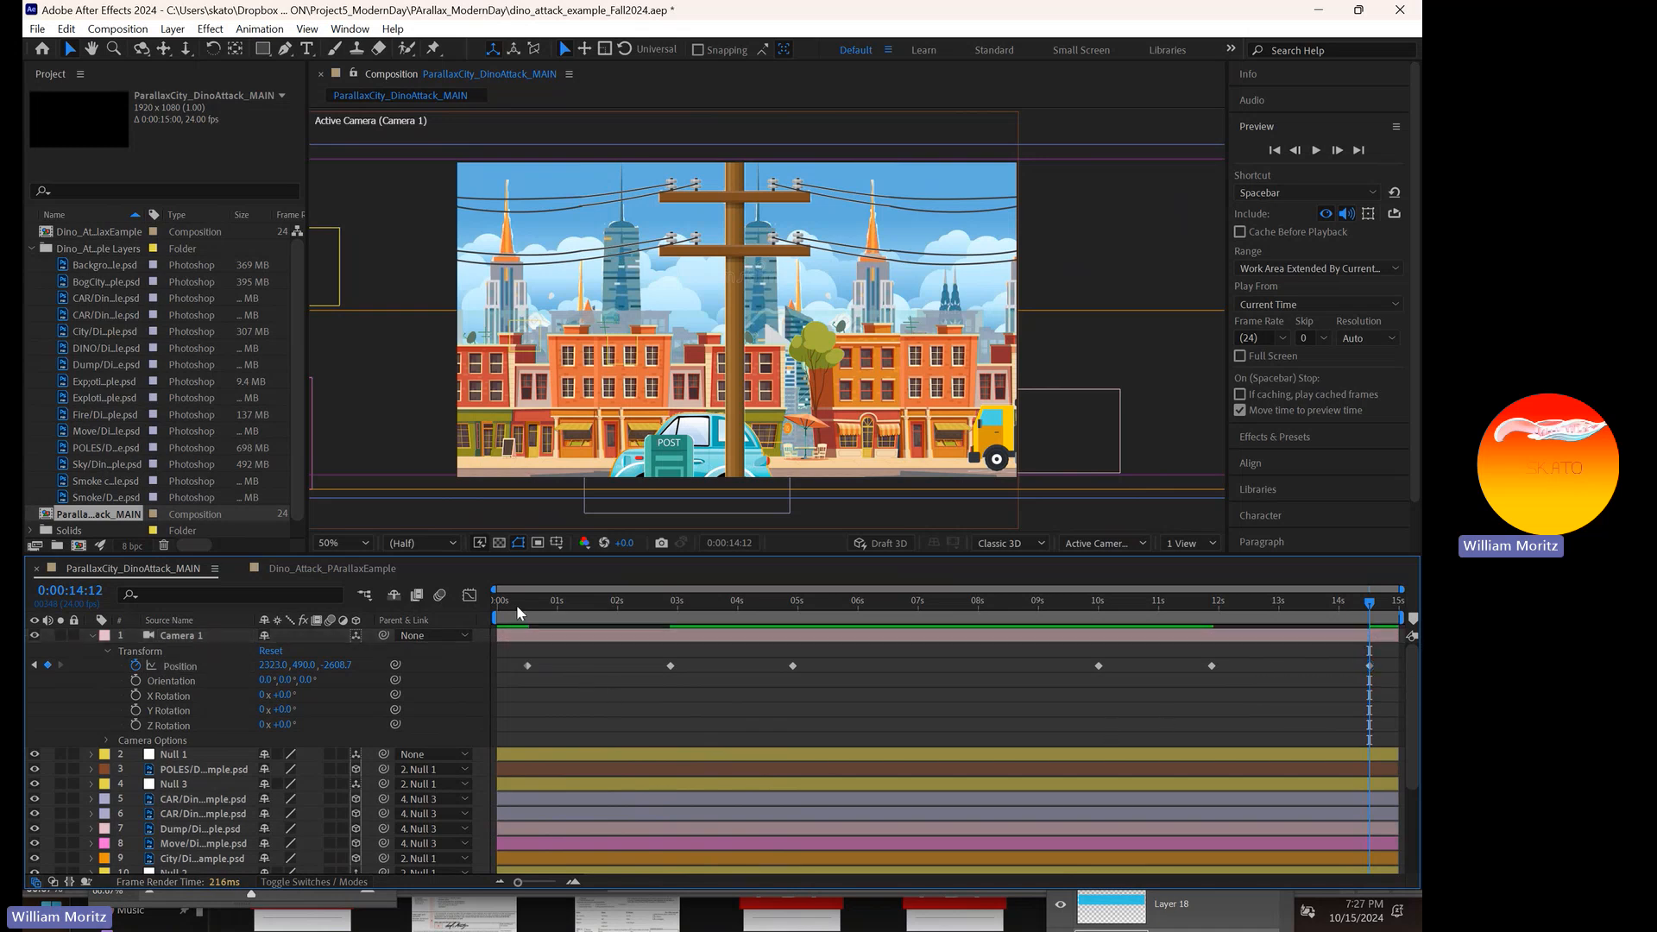
- Preview the camera animation across the whole timeline with the retimed first and last keyframes
left_click_drag(516, 604, 541, 620)
key("space")
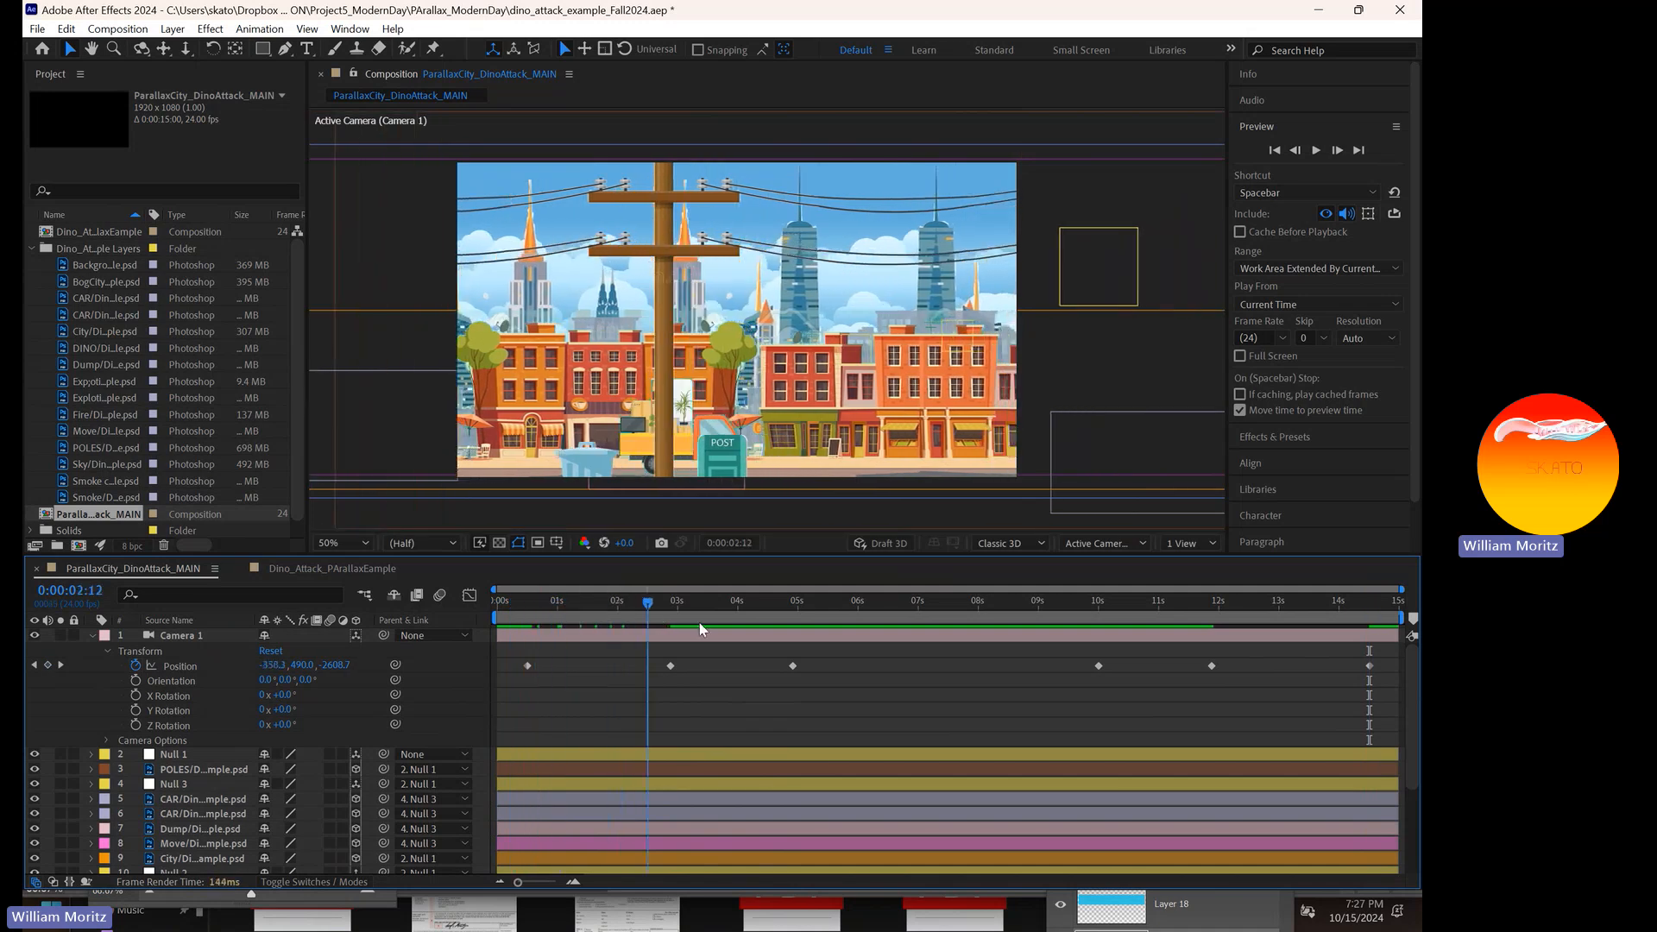
left_click_drag(699, 623, 1394, 646)
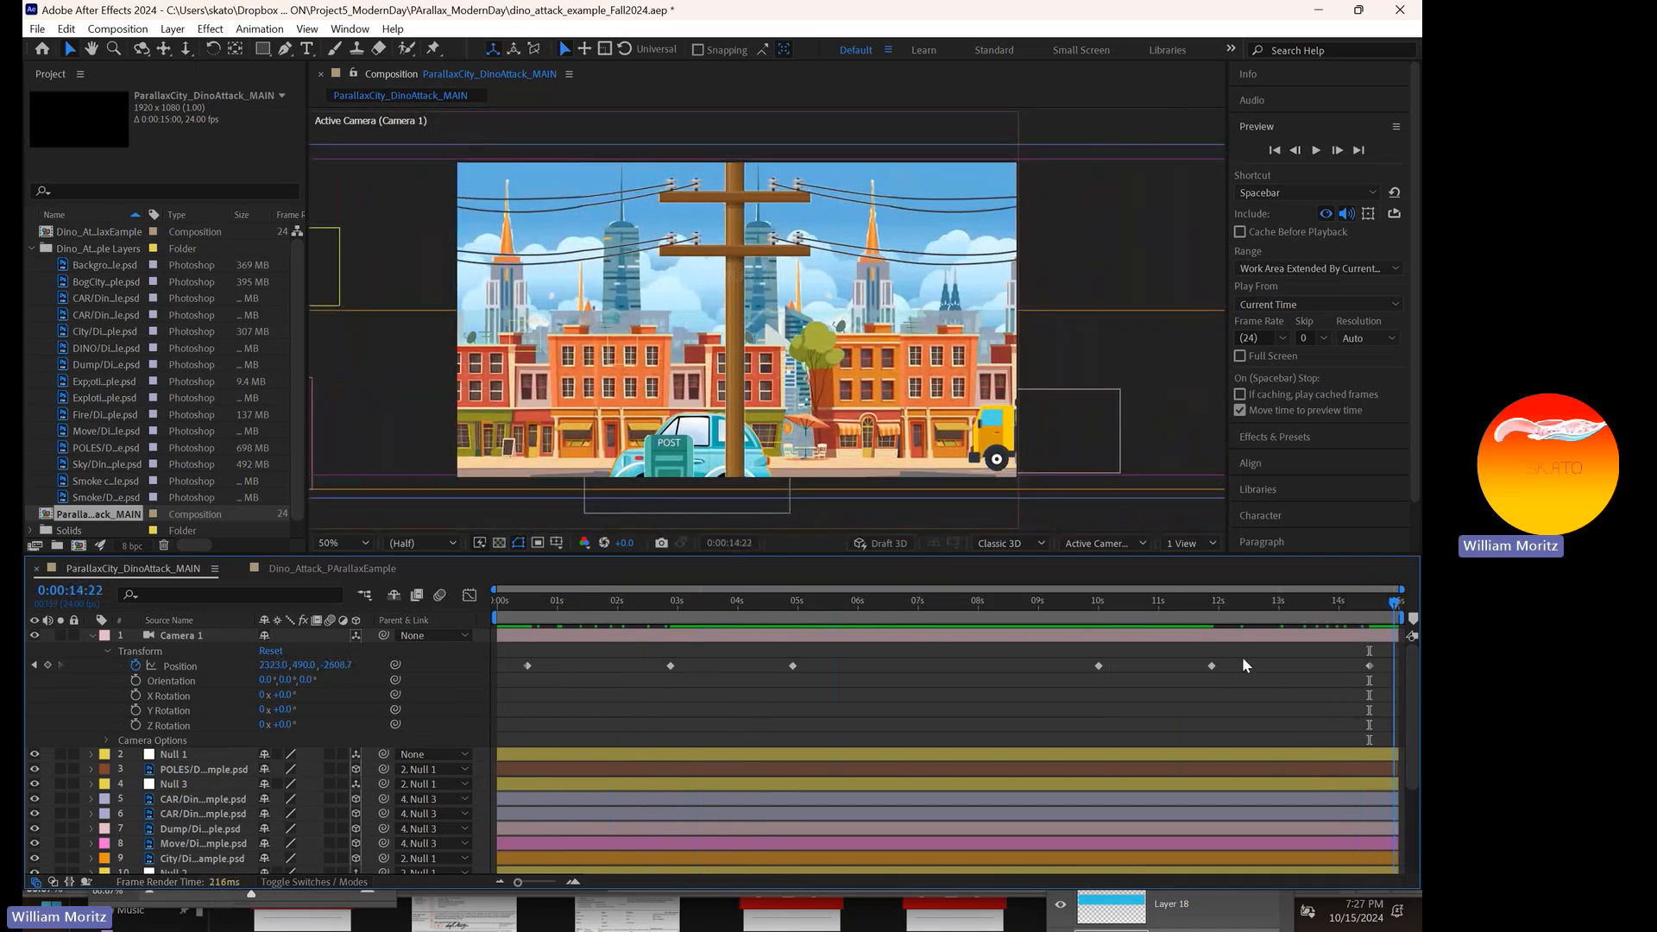
left_click_drag(1241, 656, 491, 670)
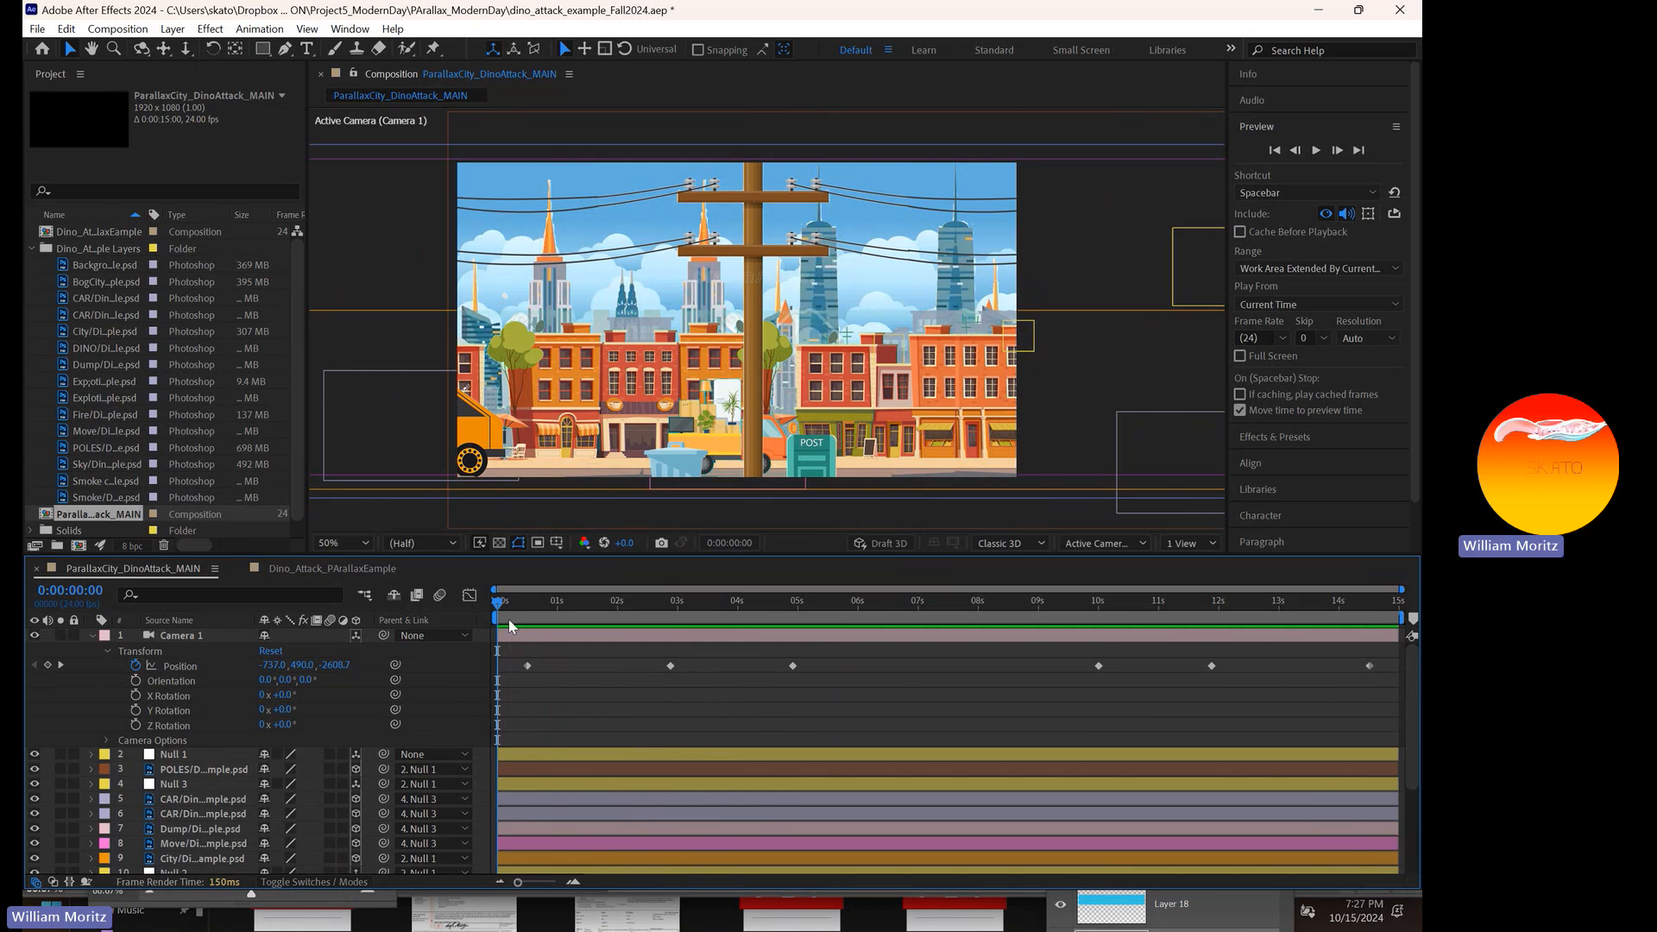
left_click_drag(501, 611, 525, 708)
- Select all six Position keyframes of Camera 1 and apply Easy Ease to them
left_click_drag(502, 602, 692, 671)
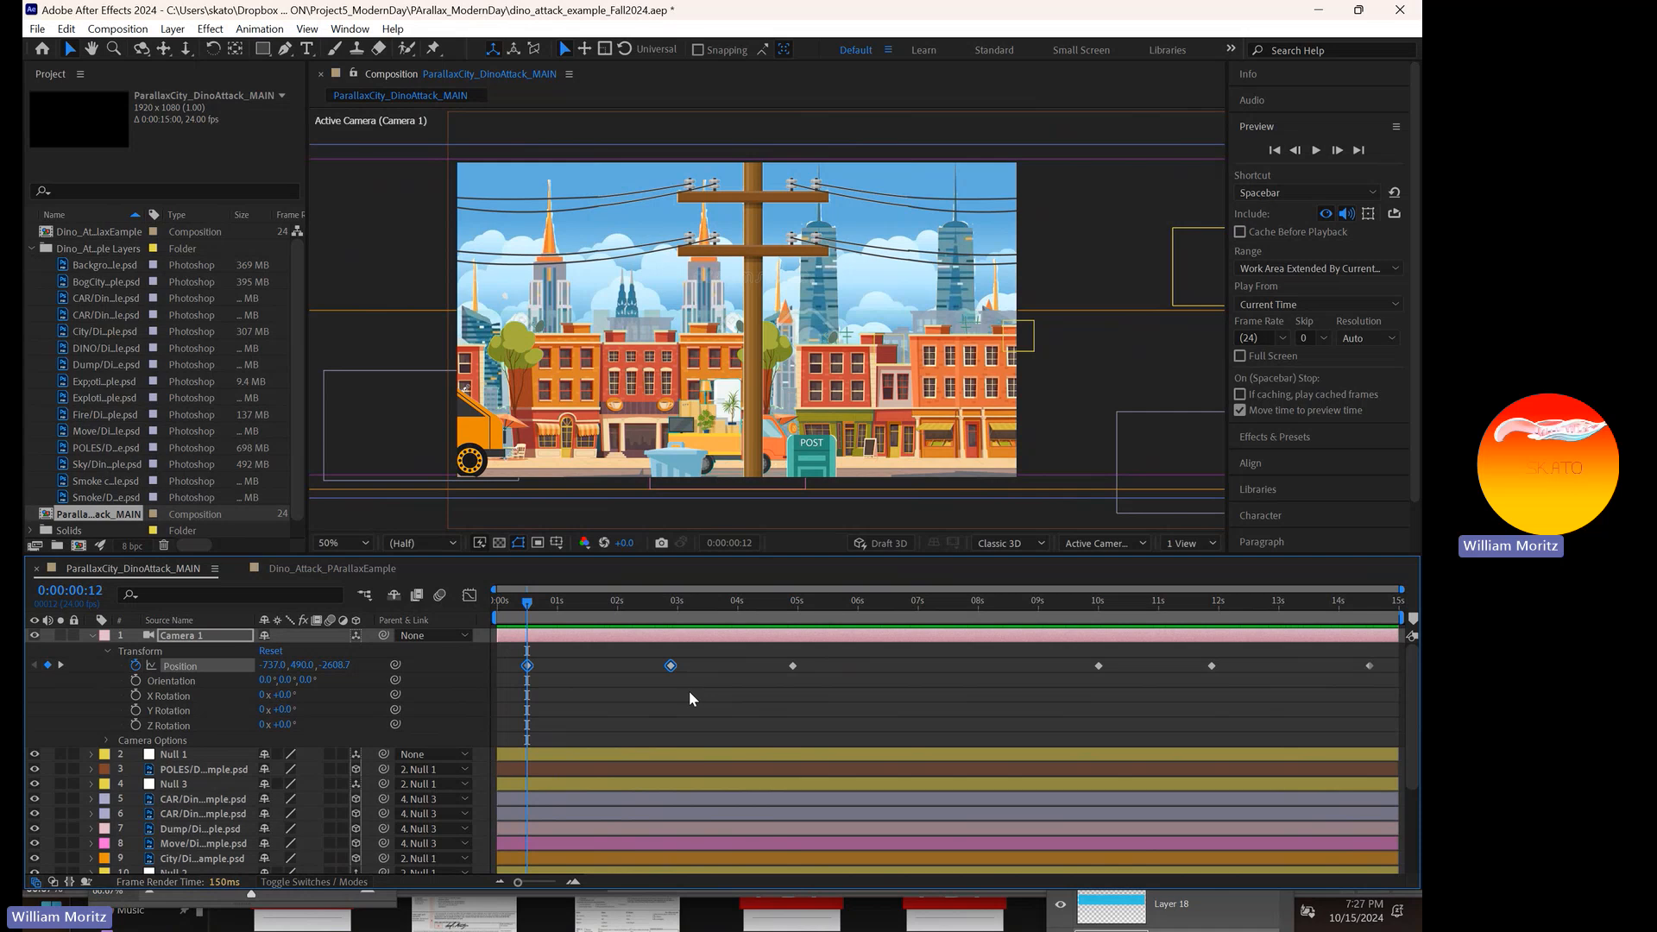
left_click_drag(500, 685, 1373, 661)
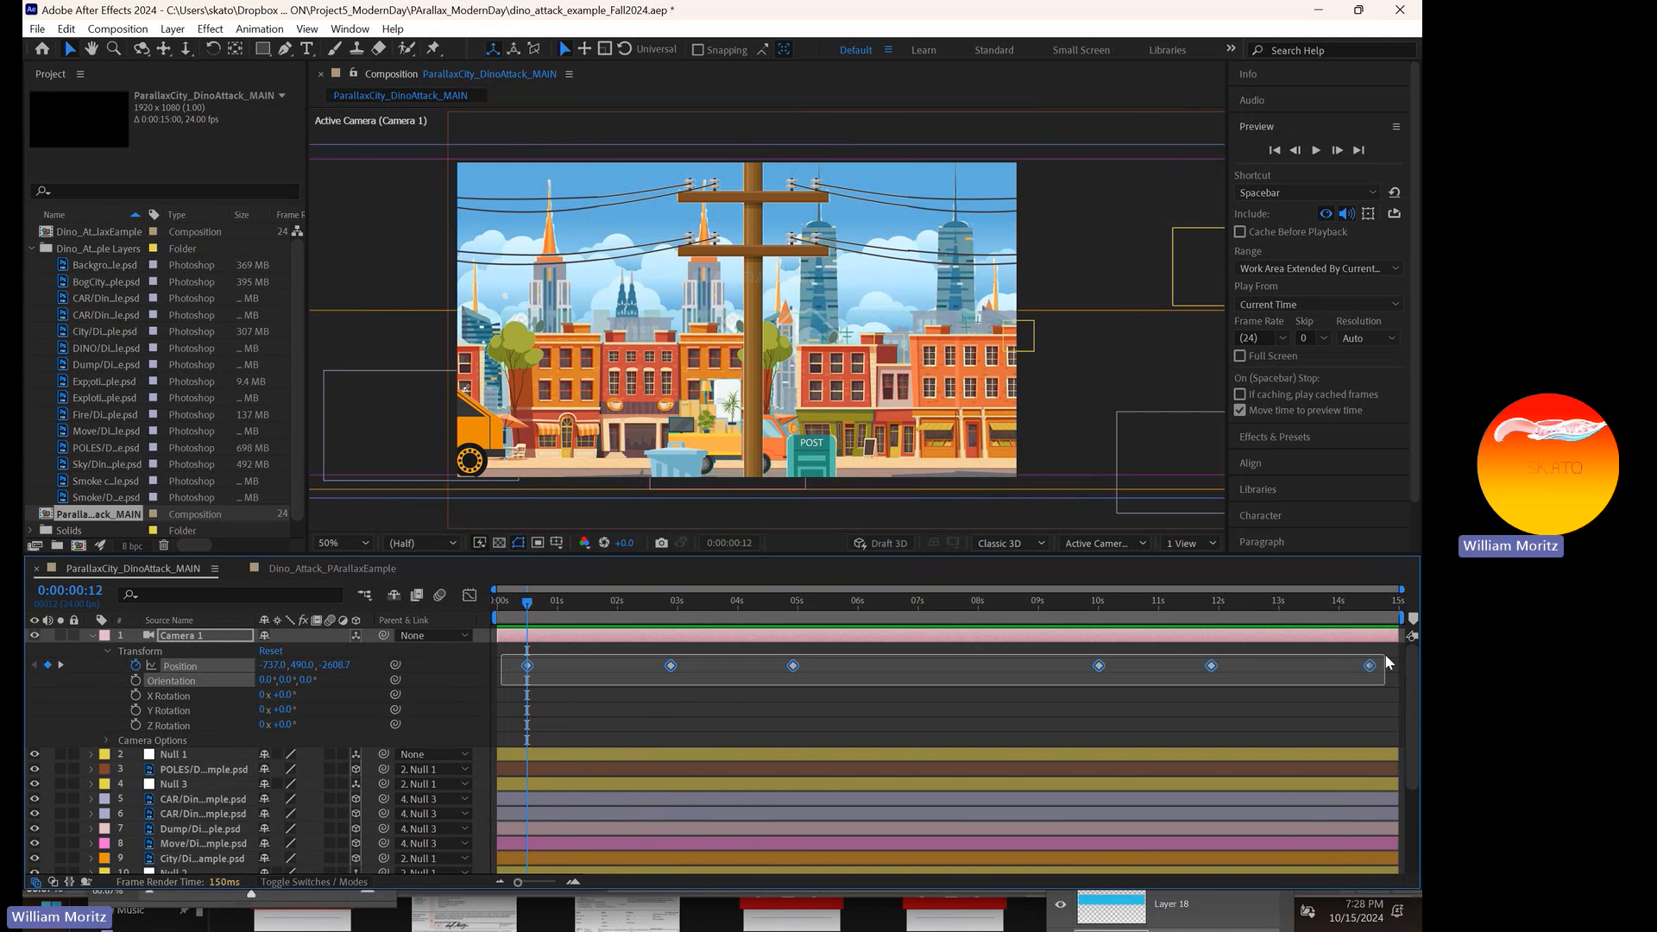
left_click_drag(1387, 662, 1387, 662)
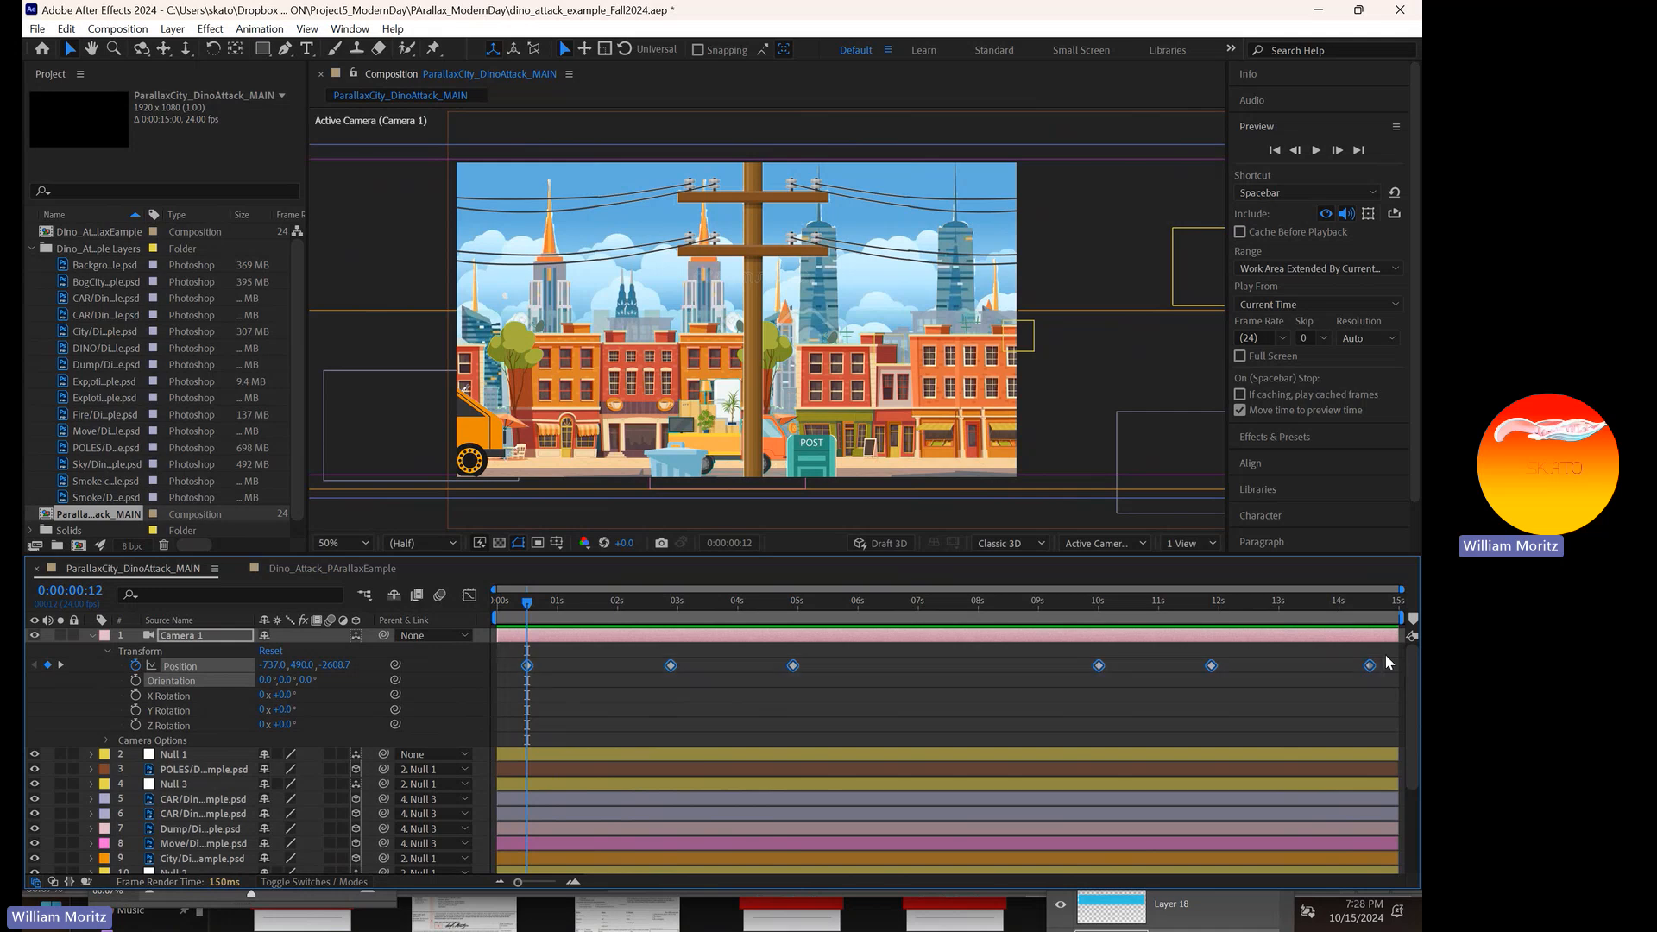
right_click(670, 666)
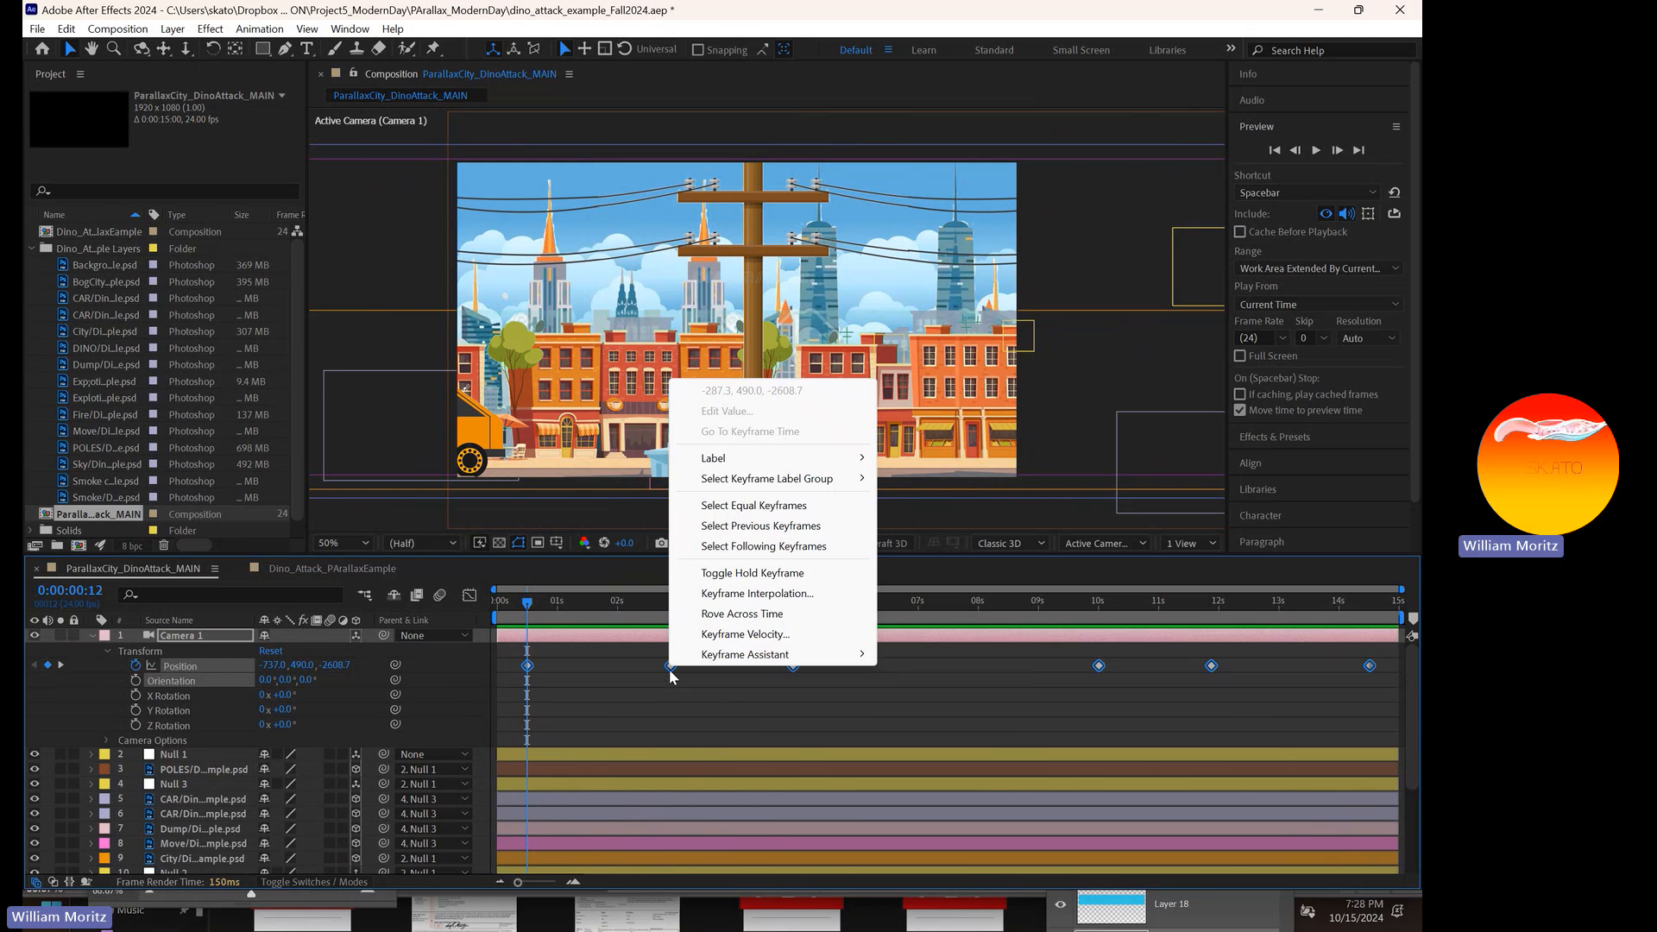
right_click(670, 671)
right_click(591, 673)
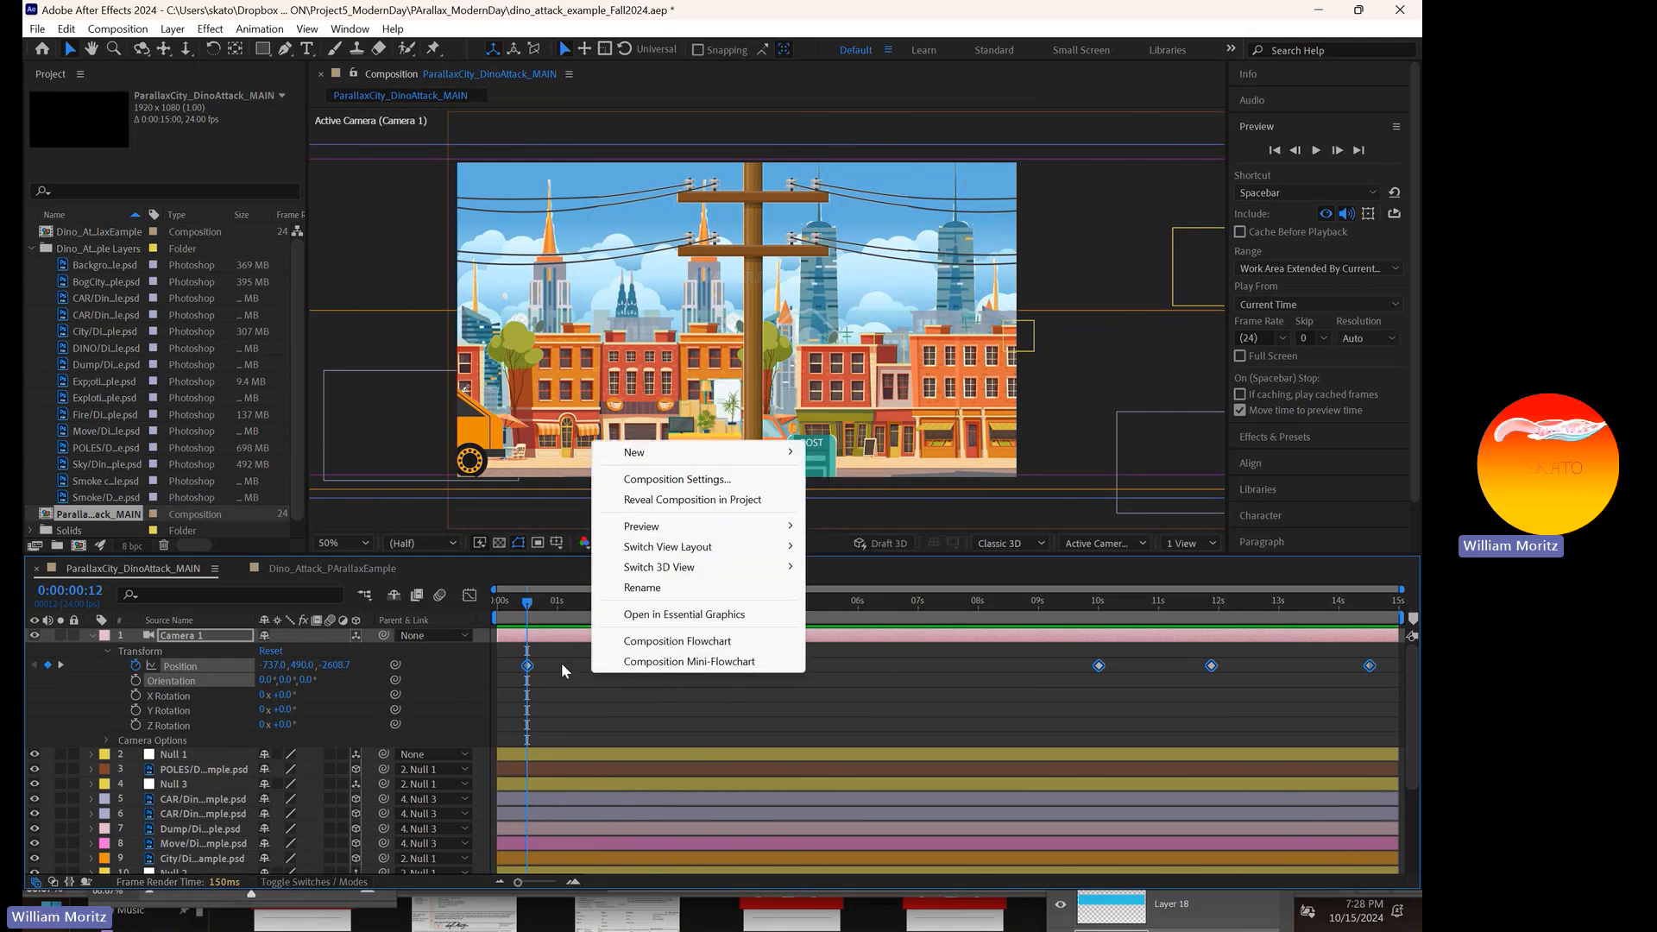
right_click(527, 669)
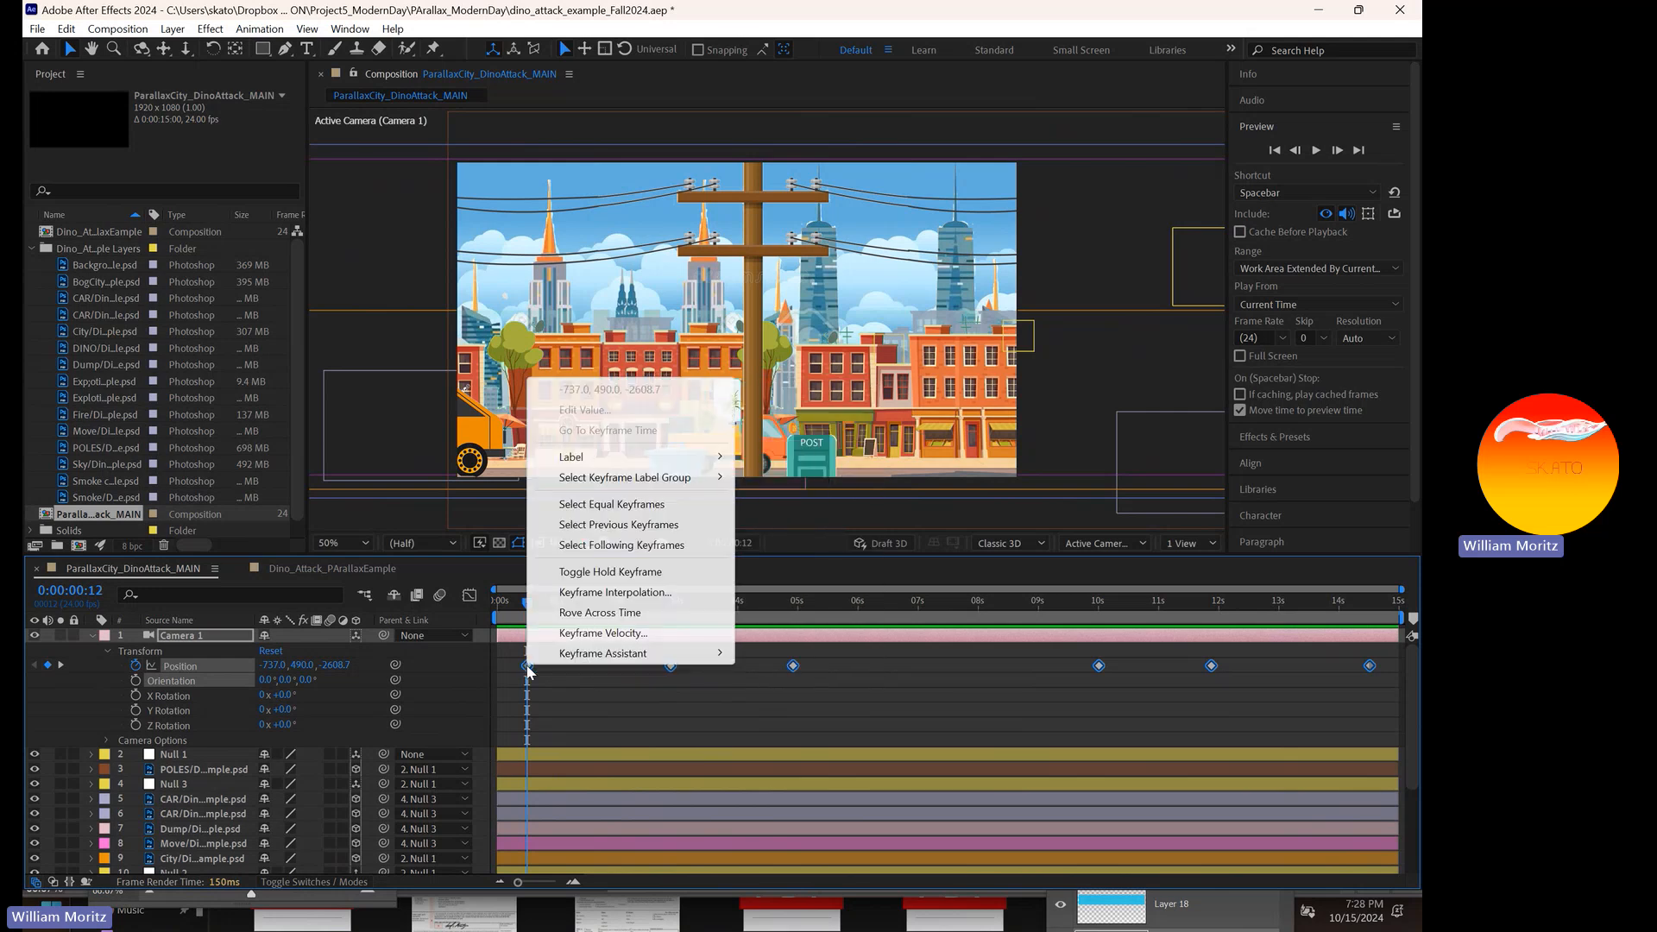
mouse_move(613, 654)
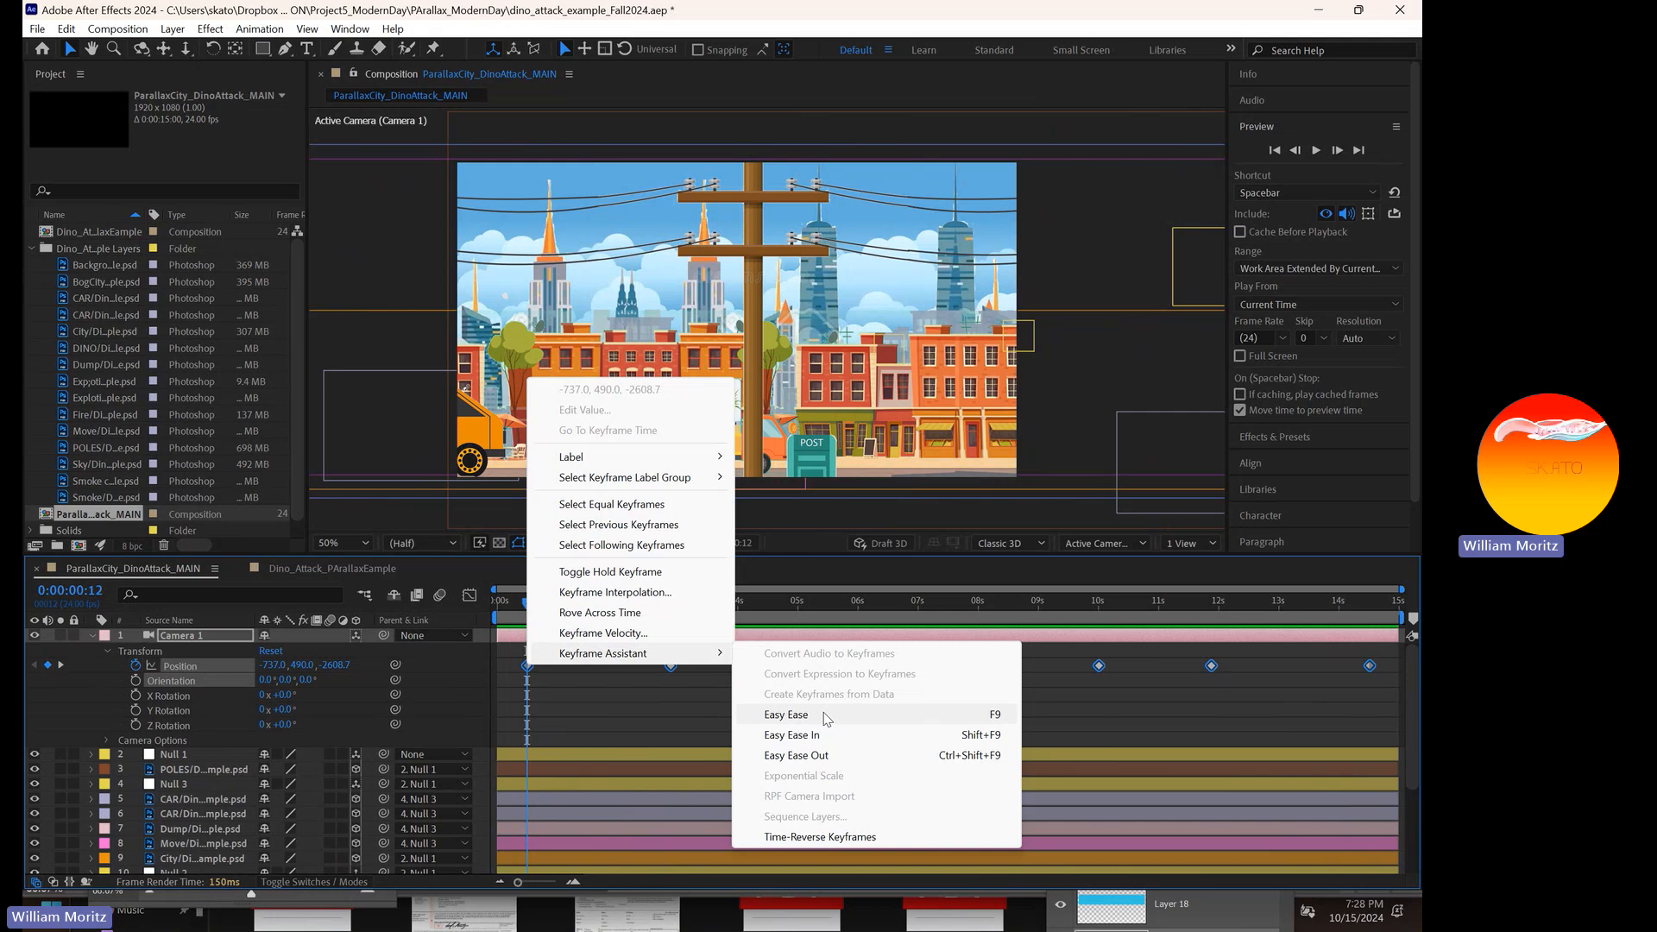
left_click(827, 718)
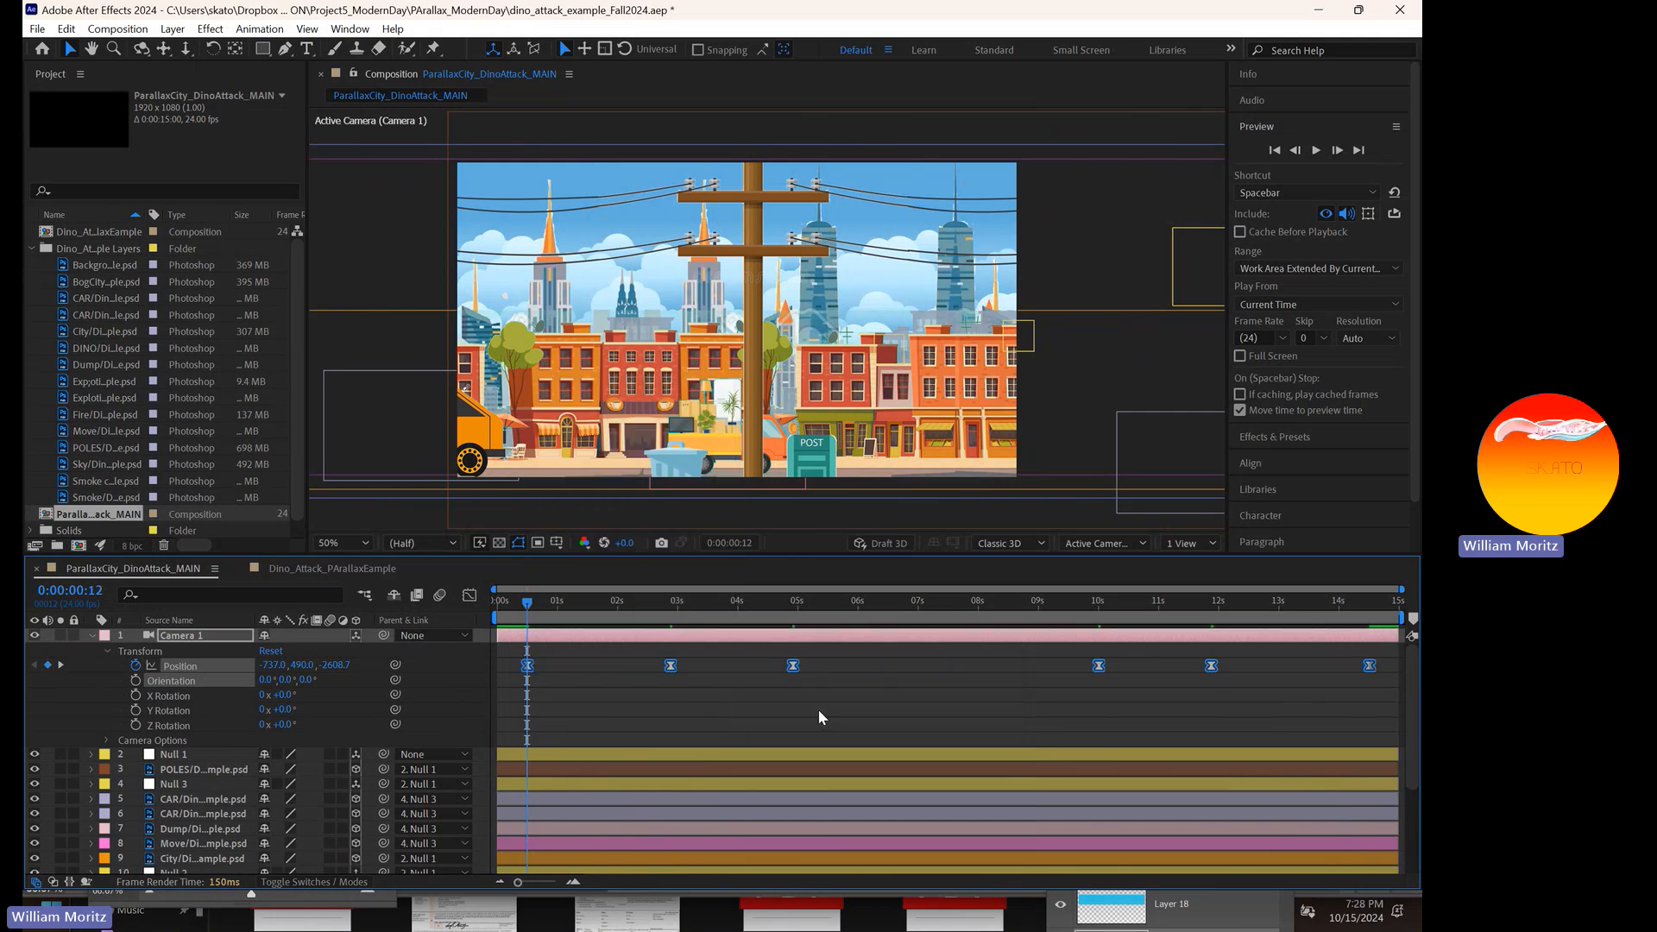
- Examine the eased curves of Camera 1's Position keyframes in the Graph Editor, then return to the layer bar view
left_click(818, 711)
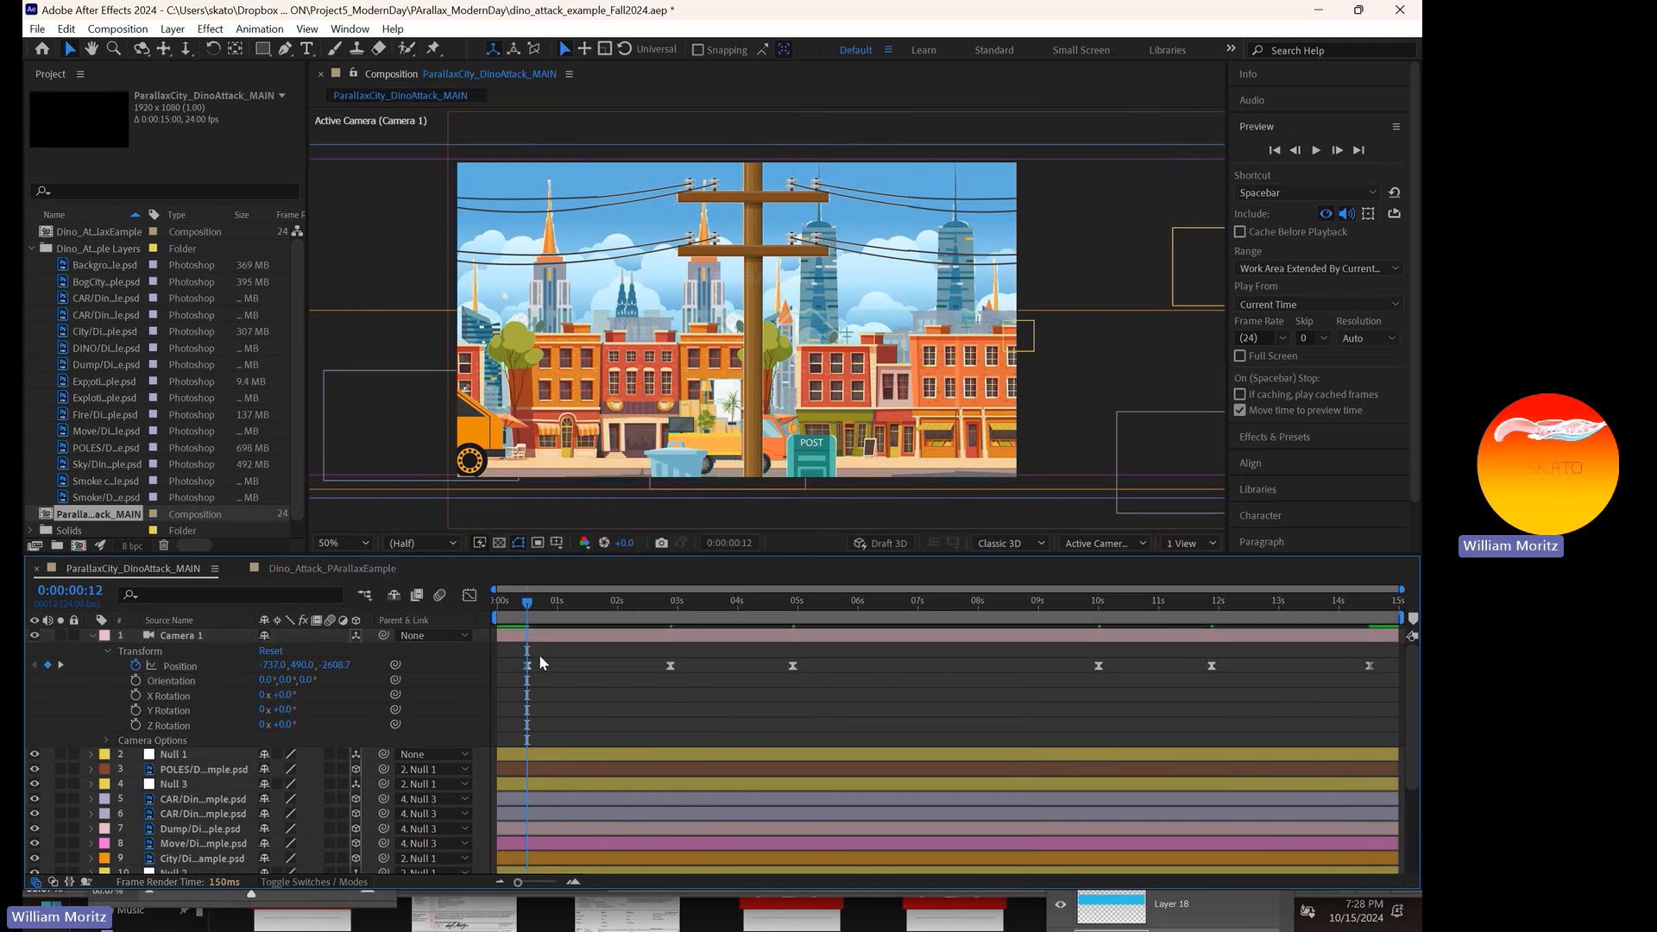
left_click_drag(511, 658, 682, 687)
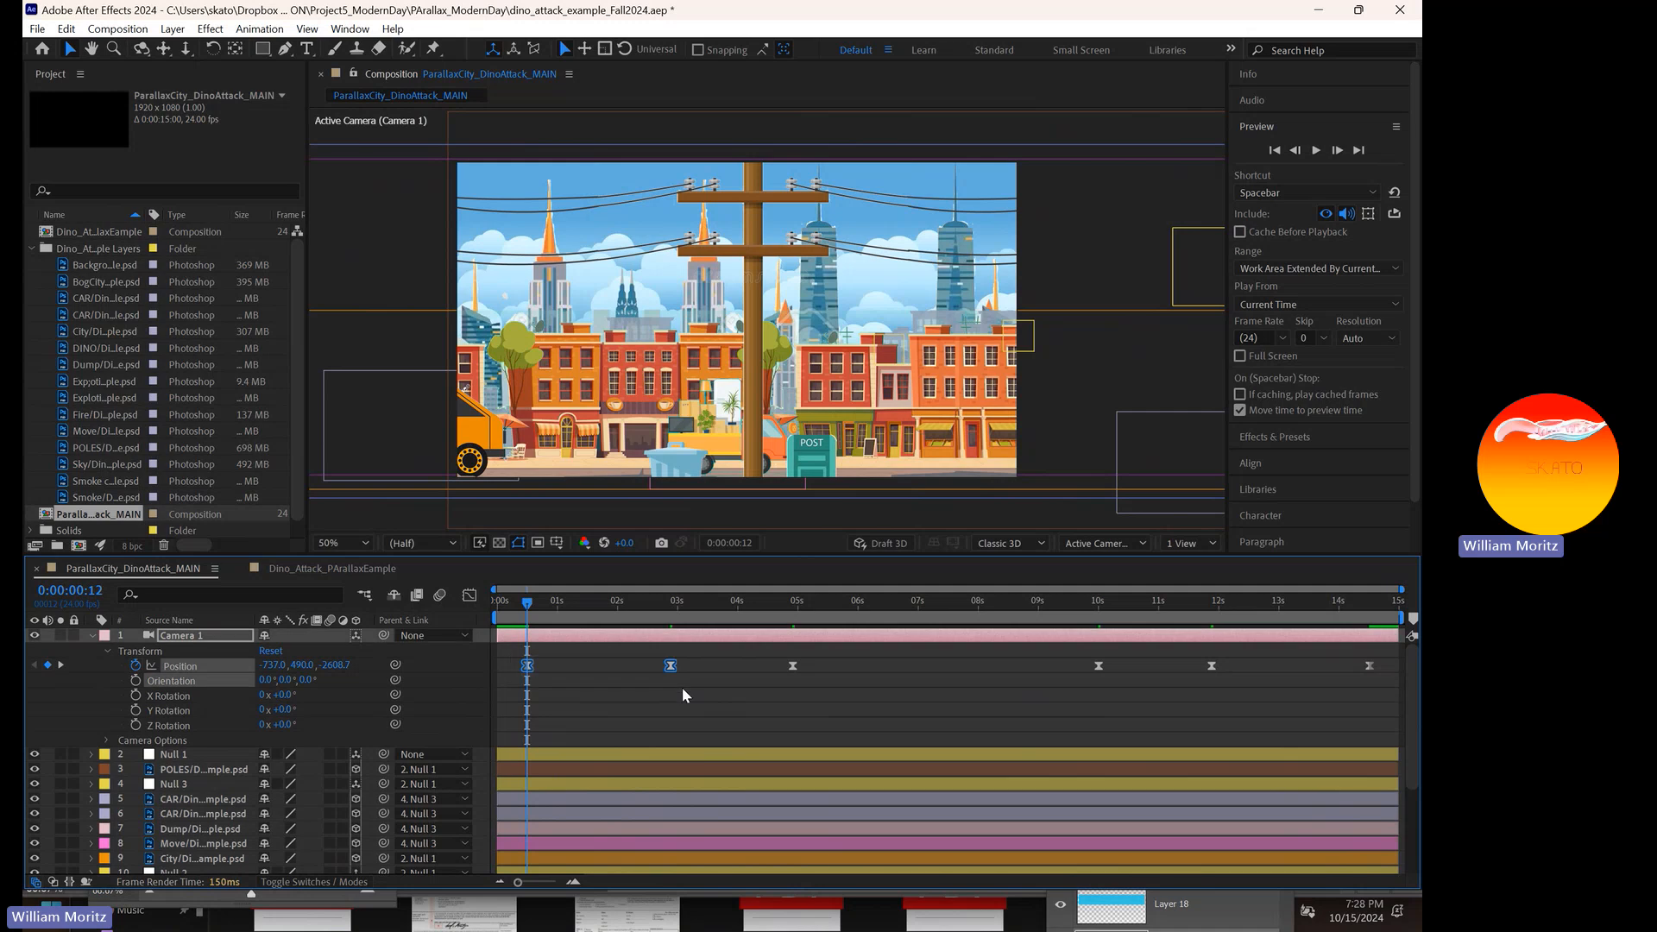
left_click(469, 597)
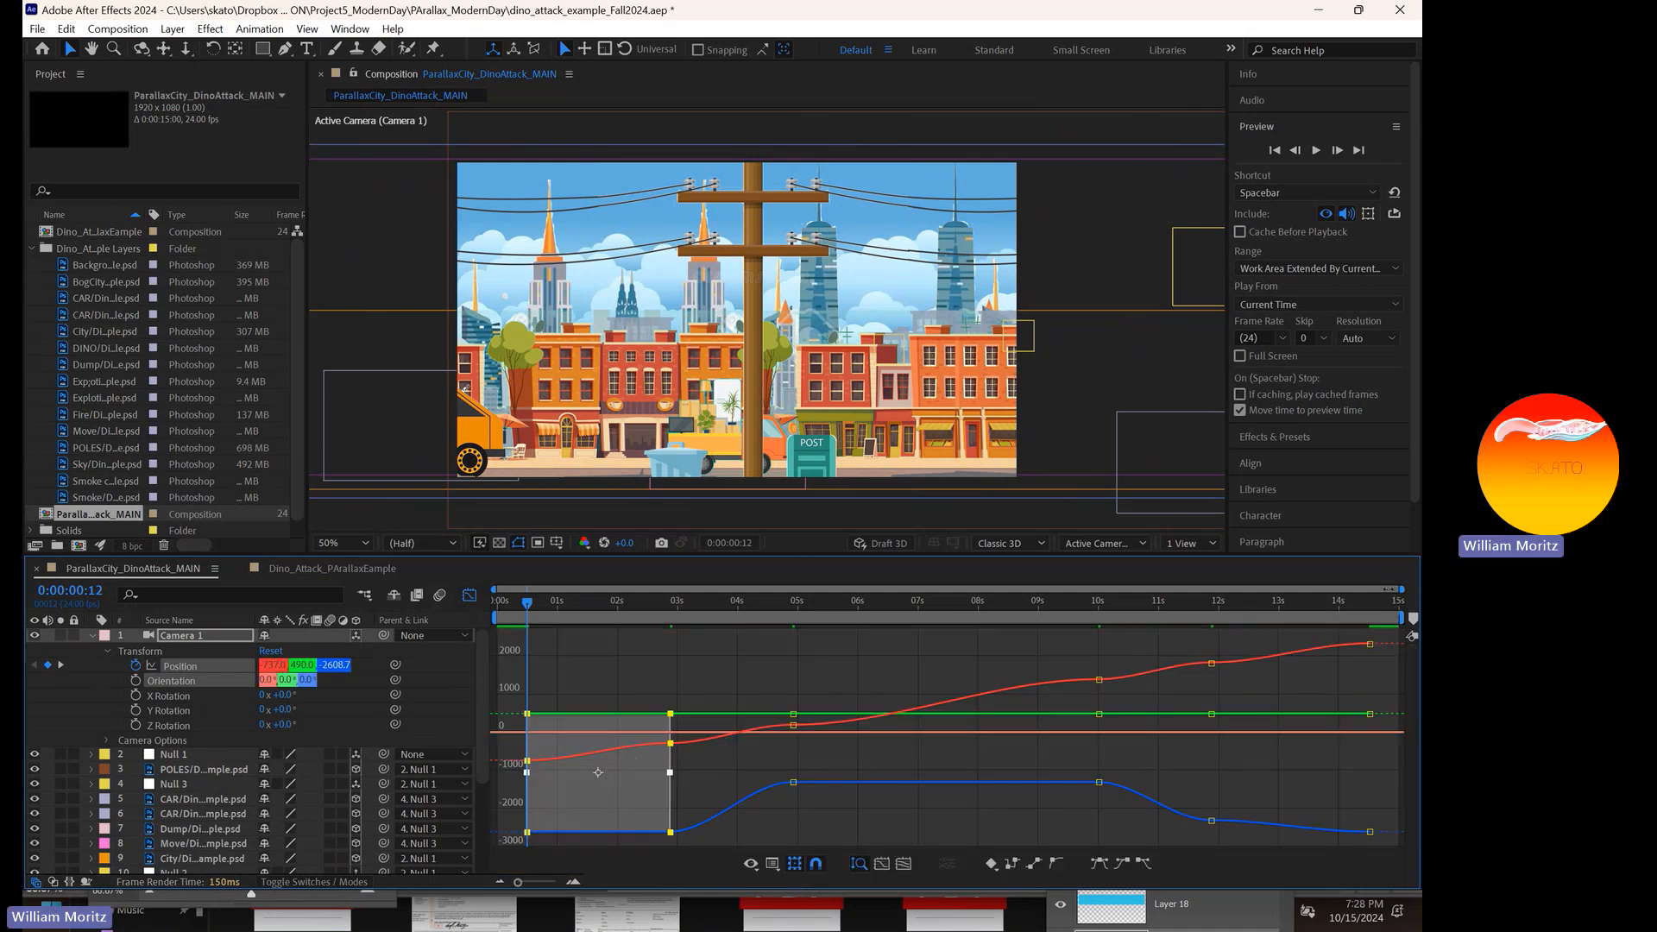
left_click_drag(1399, 589, 1034, 627)
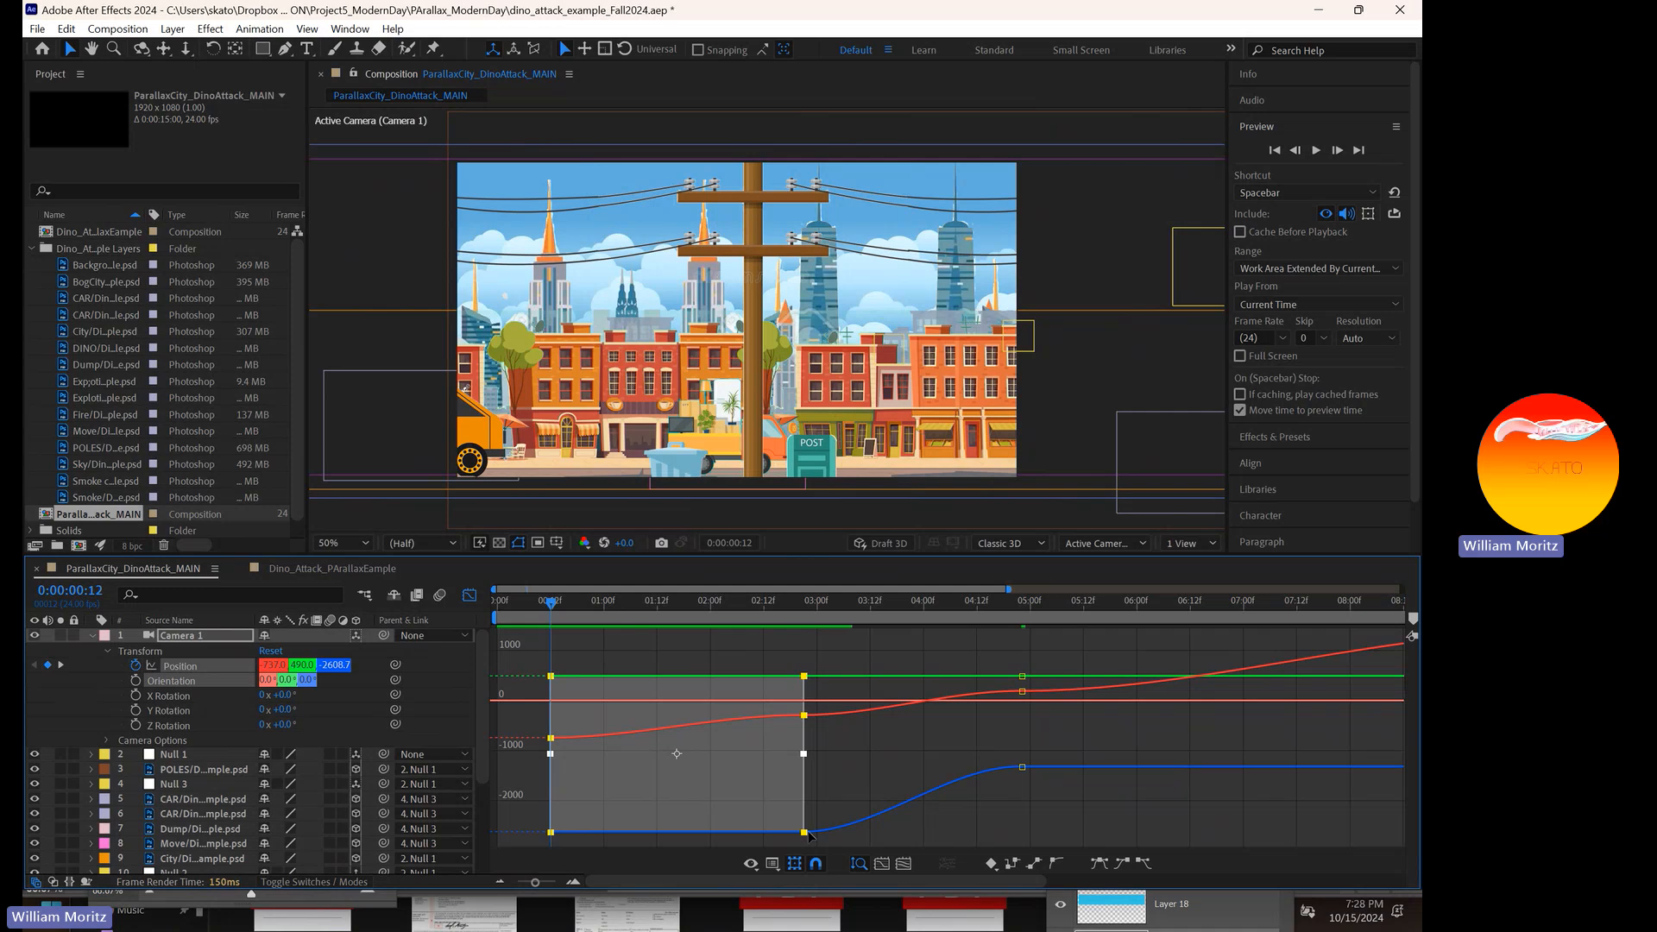
left_click(857, 764)
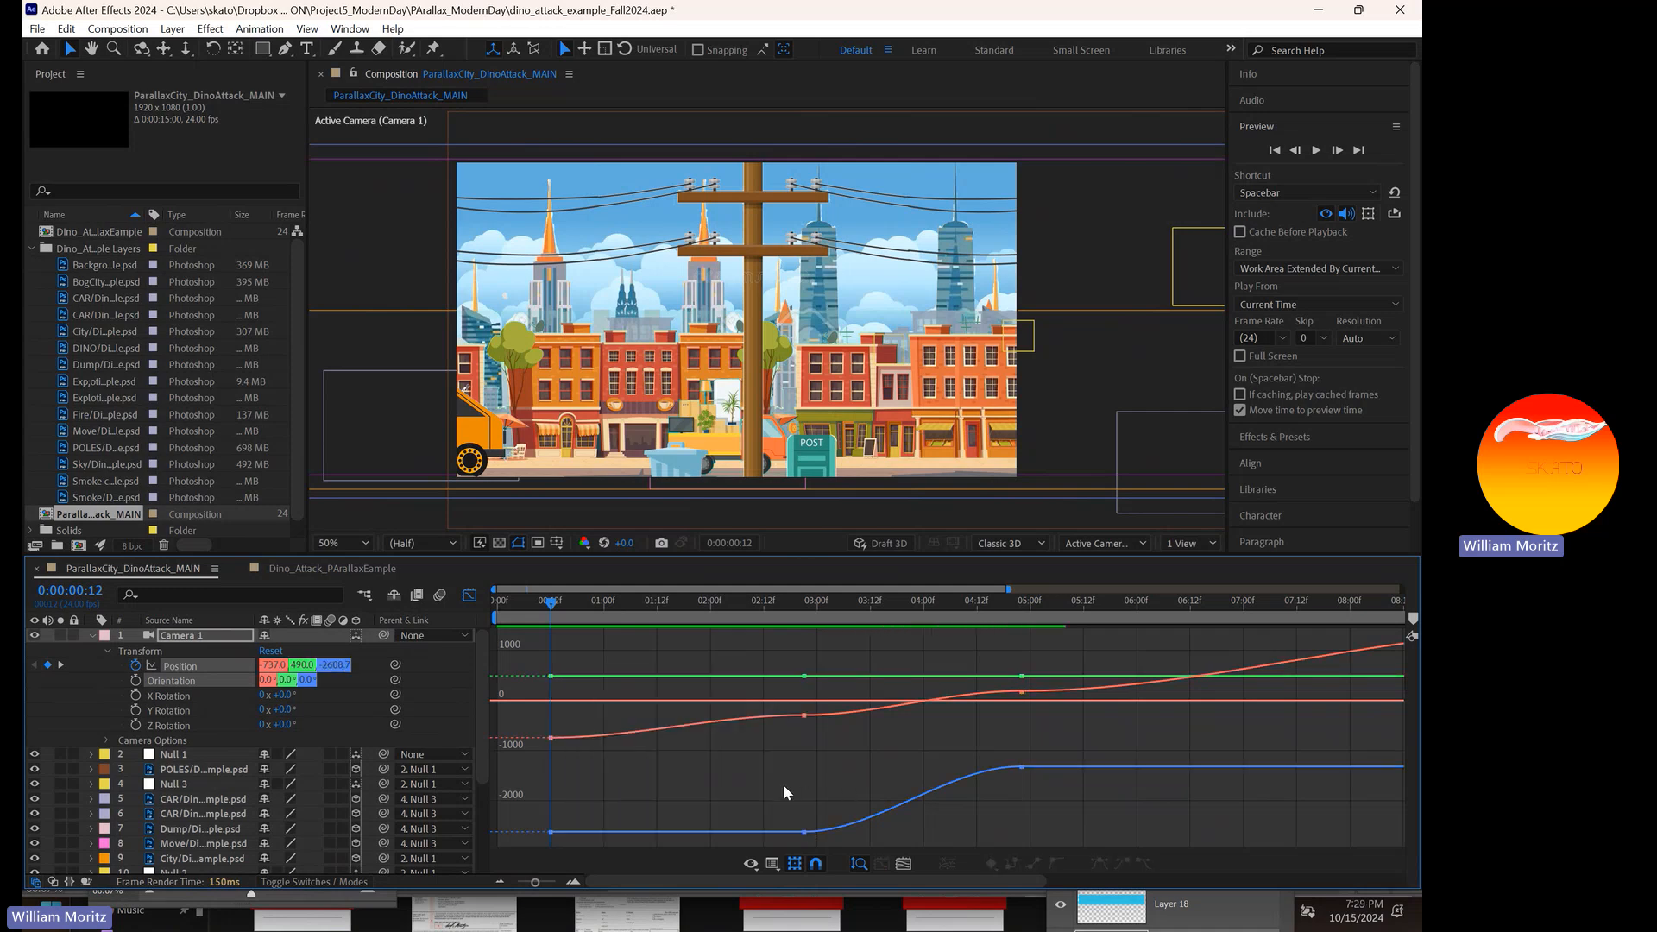
left_click_drag(820, 832, 820, 834)
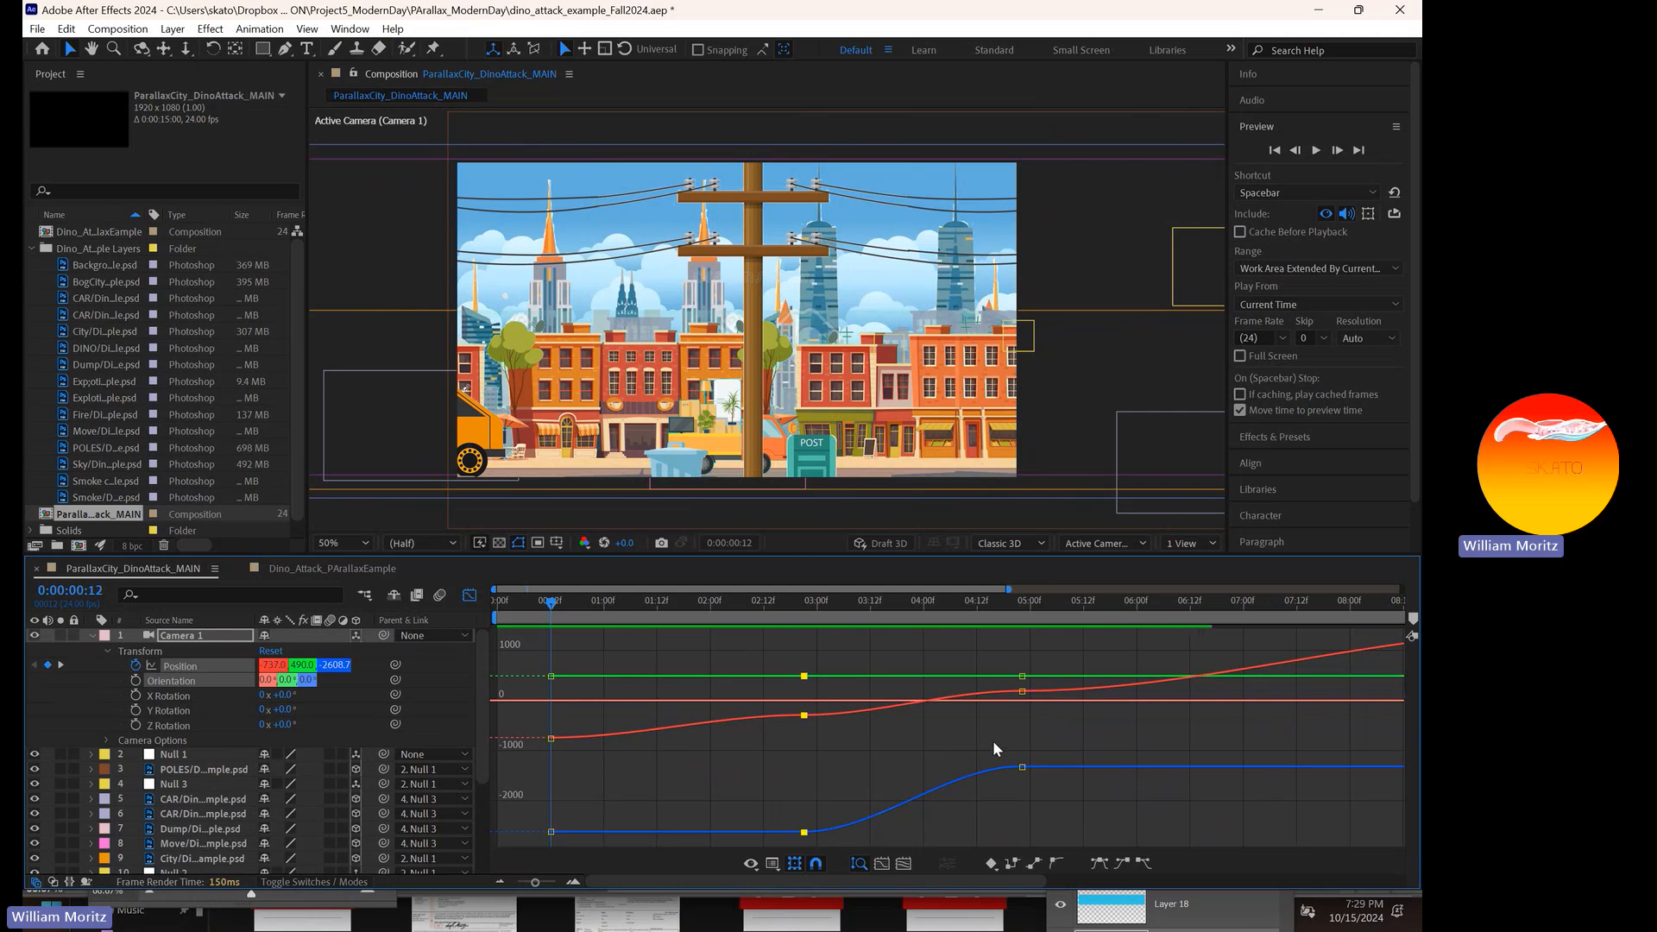
left_click_drag(1003, 728, 1033, 784)
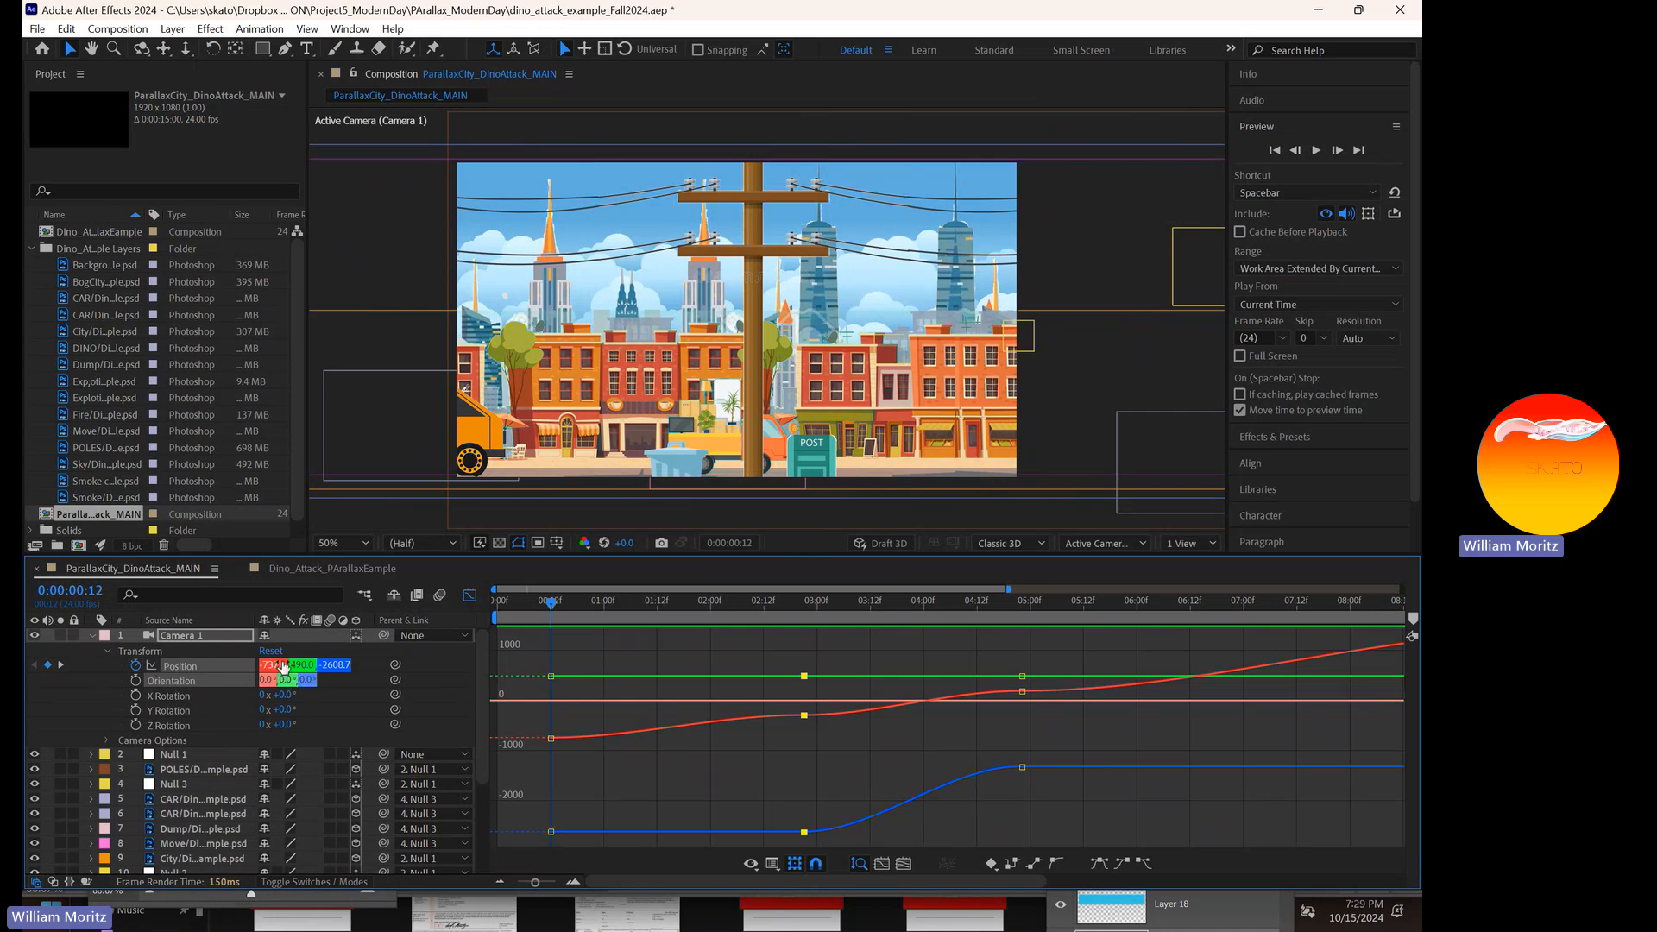
left_click(217, 663)
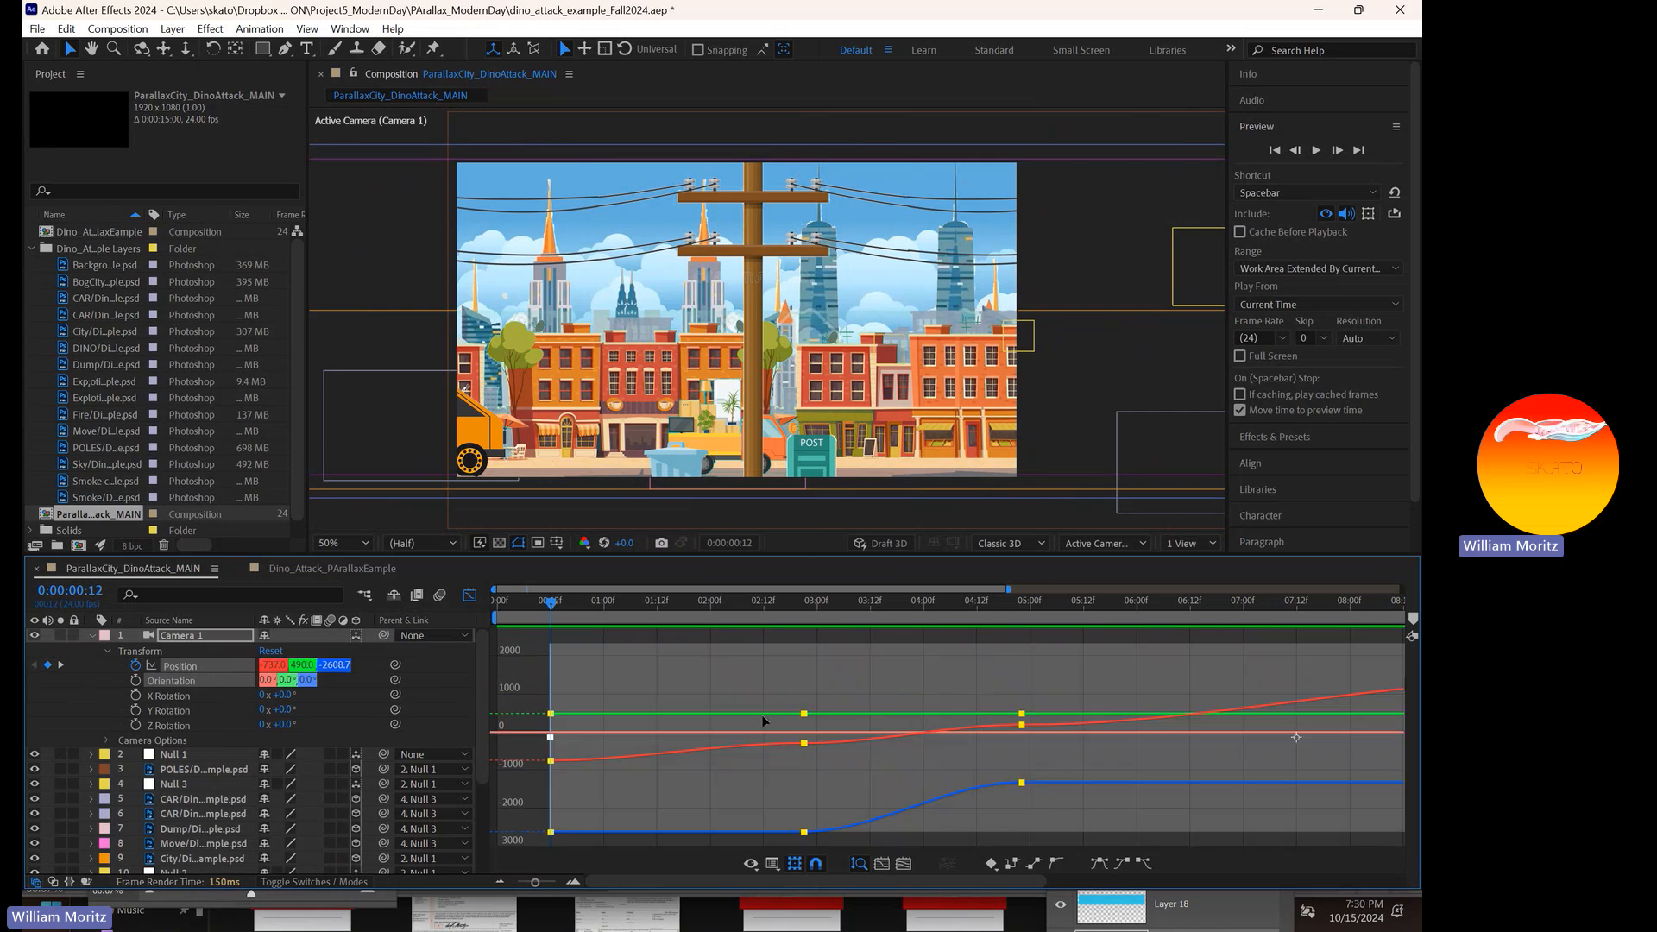
left_click(867, 837)
left_click(805, 832)
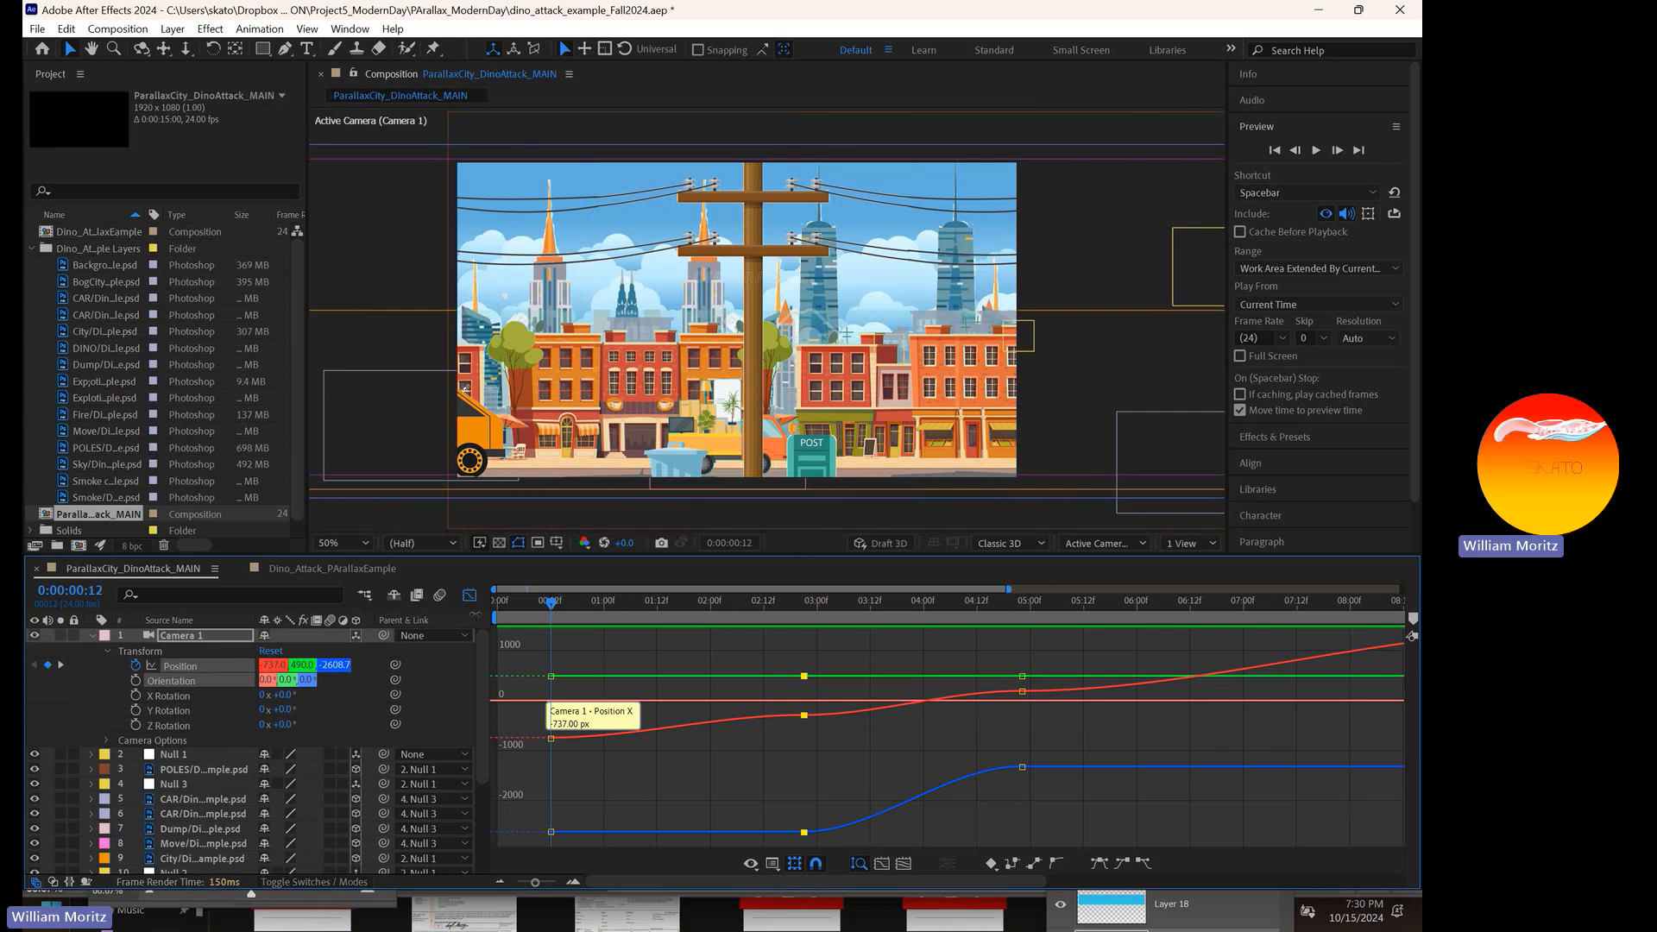
left_click(470, 595)
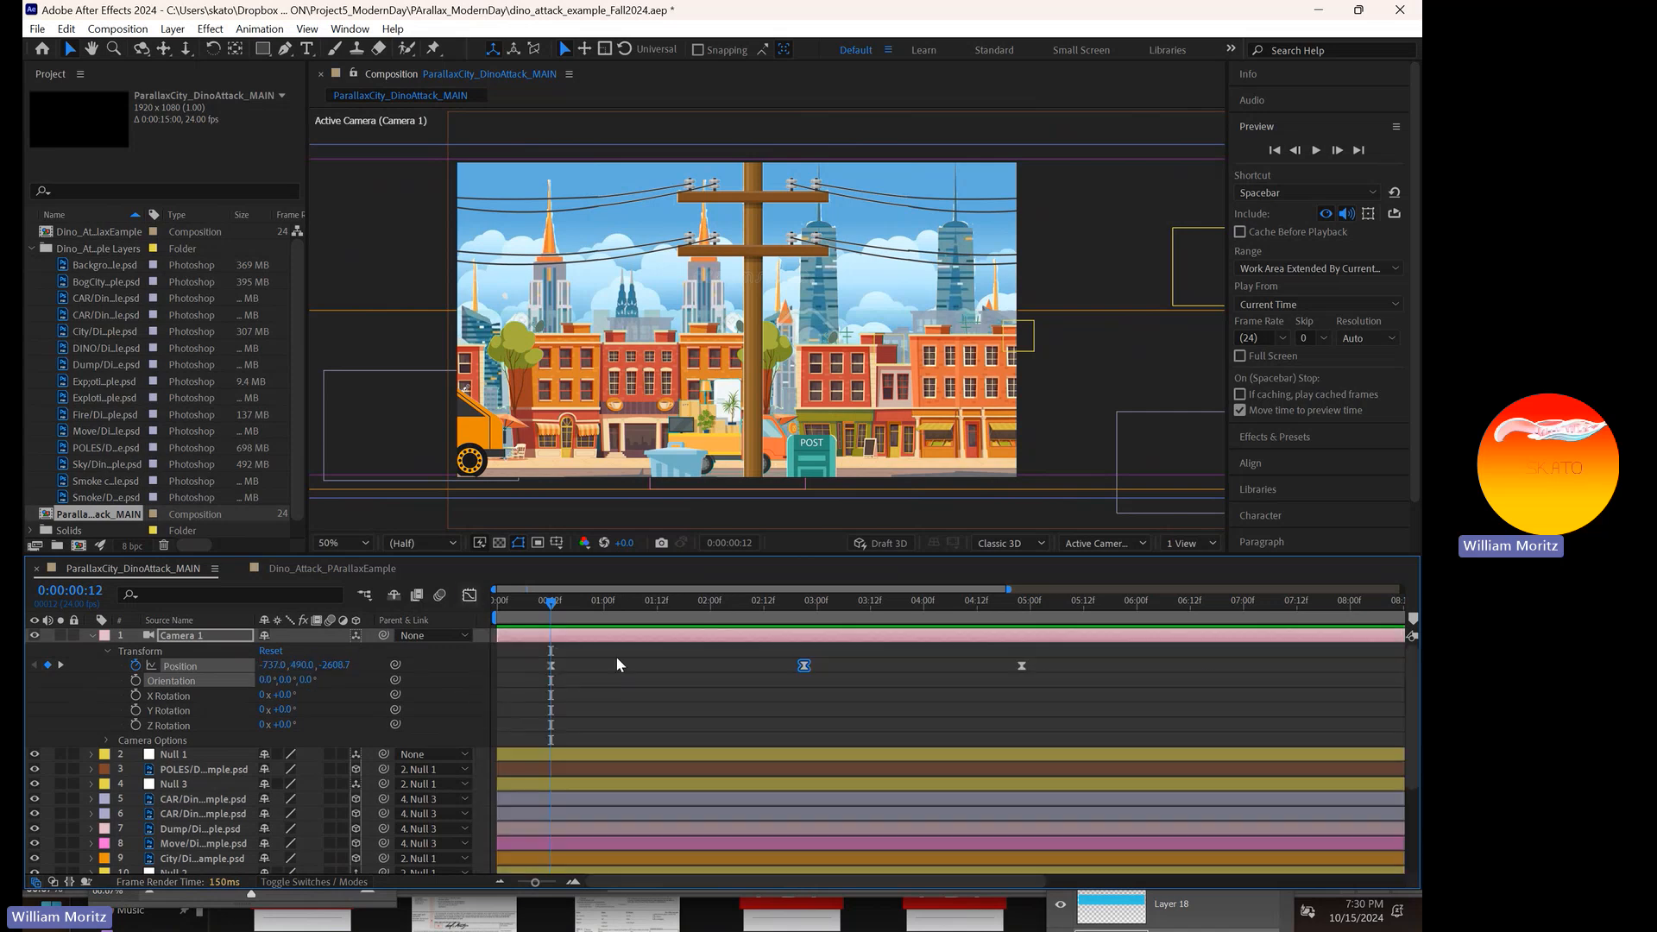
left_click(737, 701)
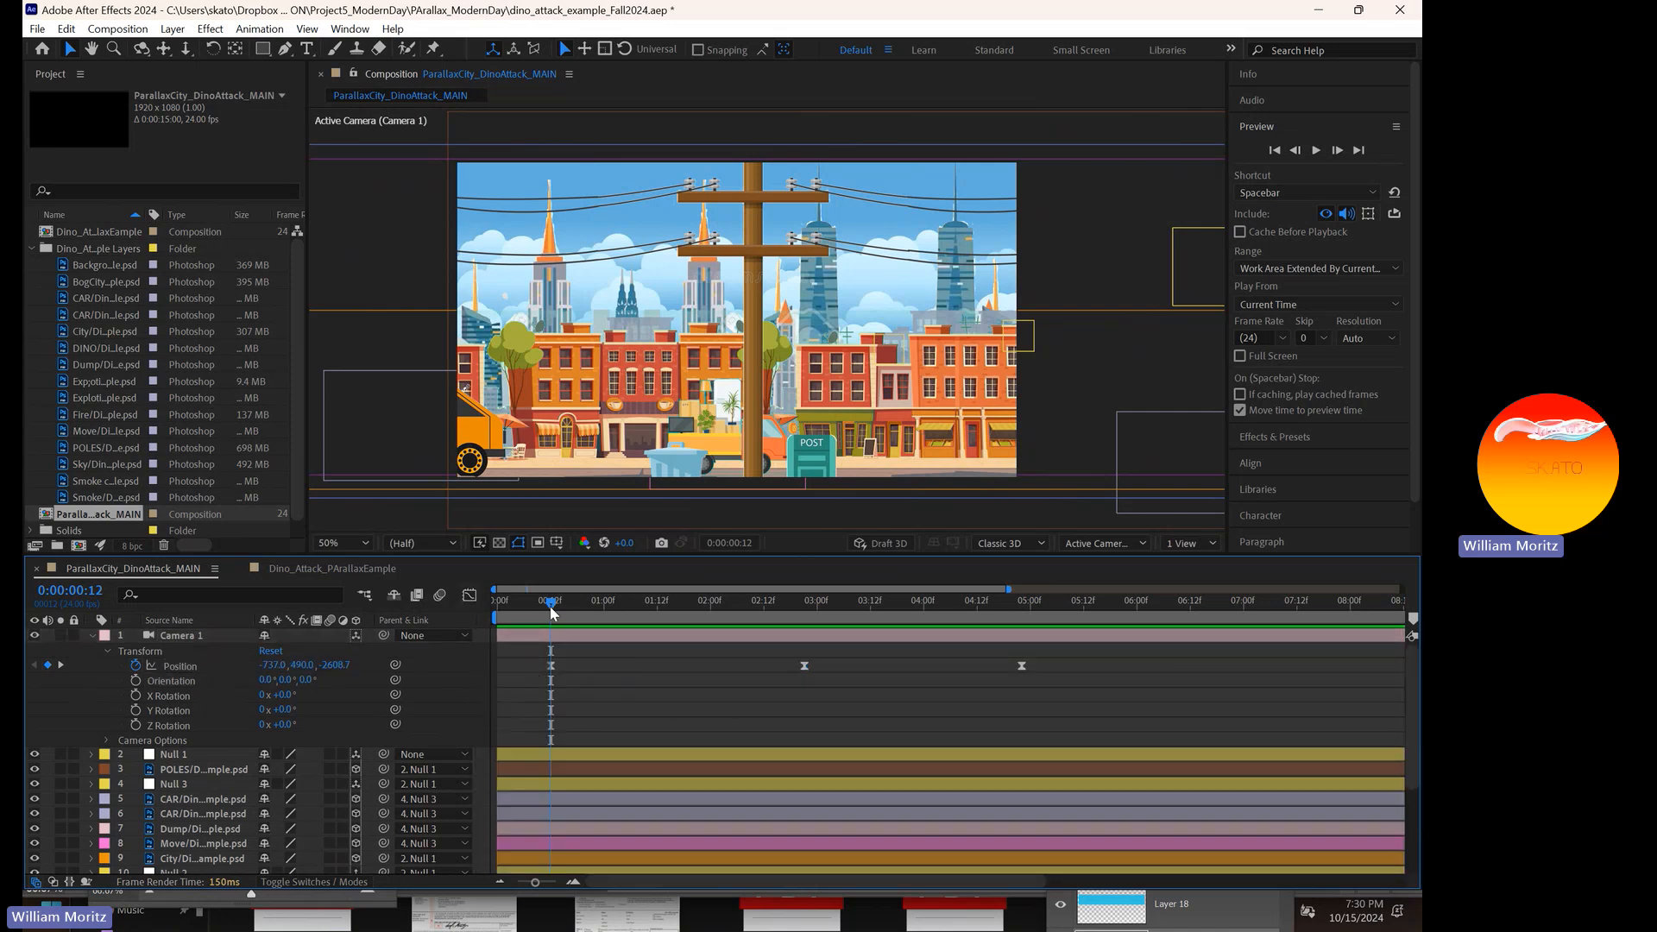
- Preview the eased camera animation from the start of the timeline and scrub back through the camera move
left_click_drag(551, 604, 497, 614)
left_click(1316, 150)
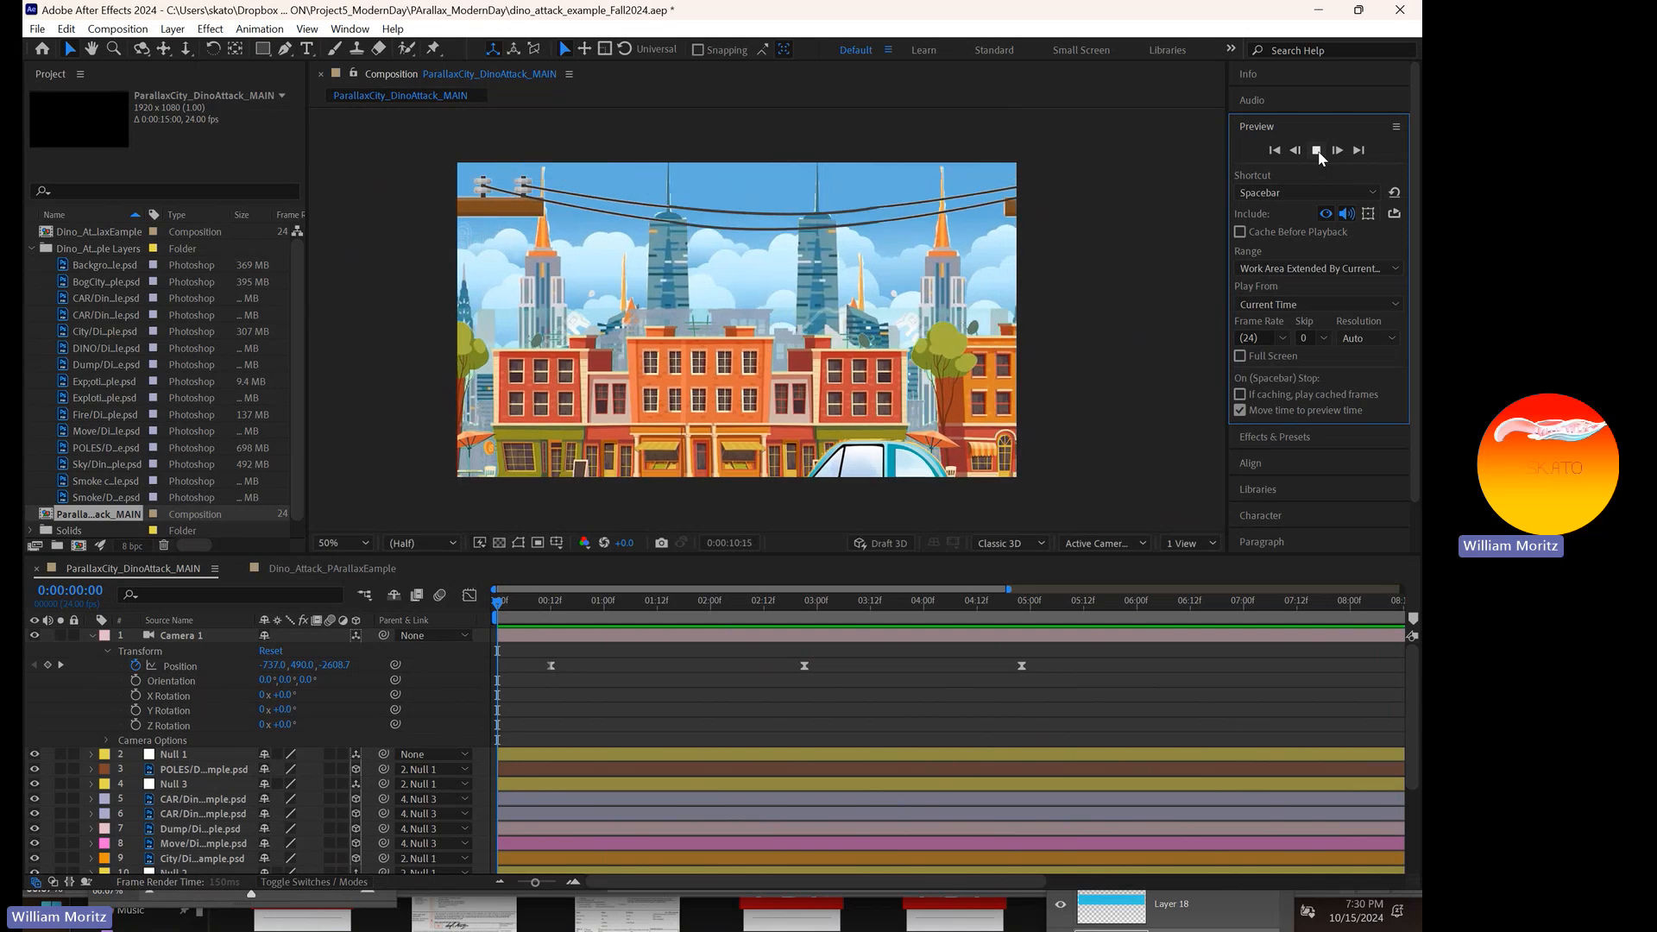
left_click(1316, 152)
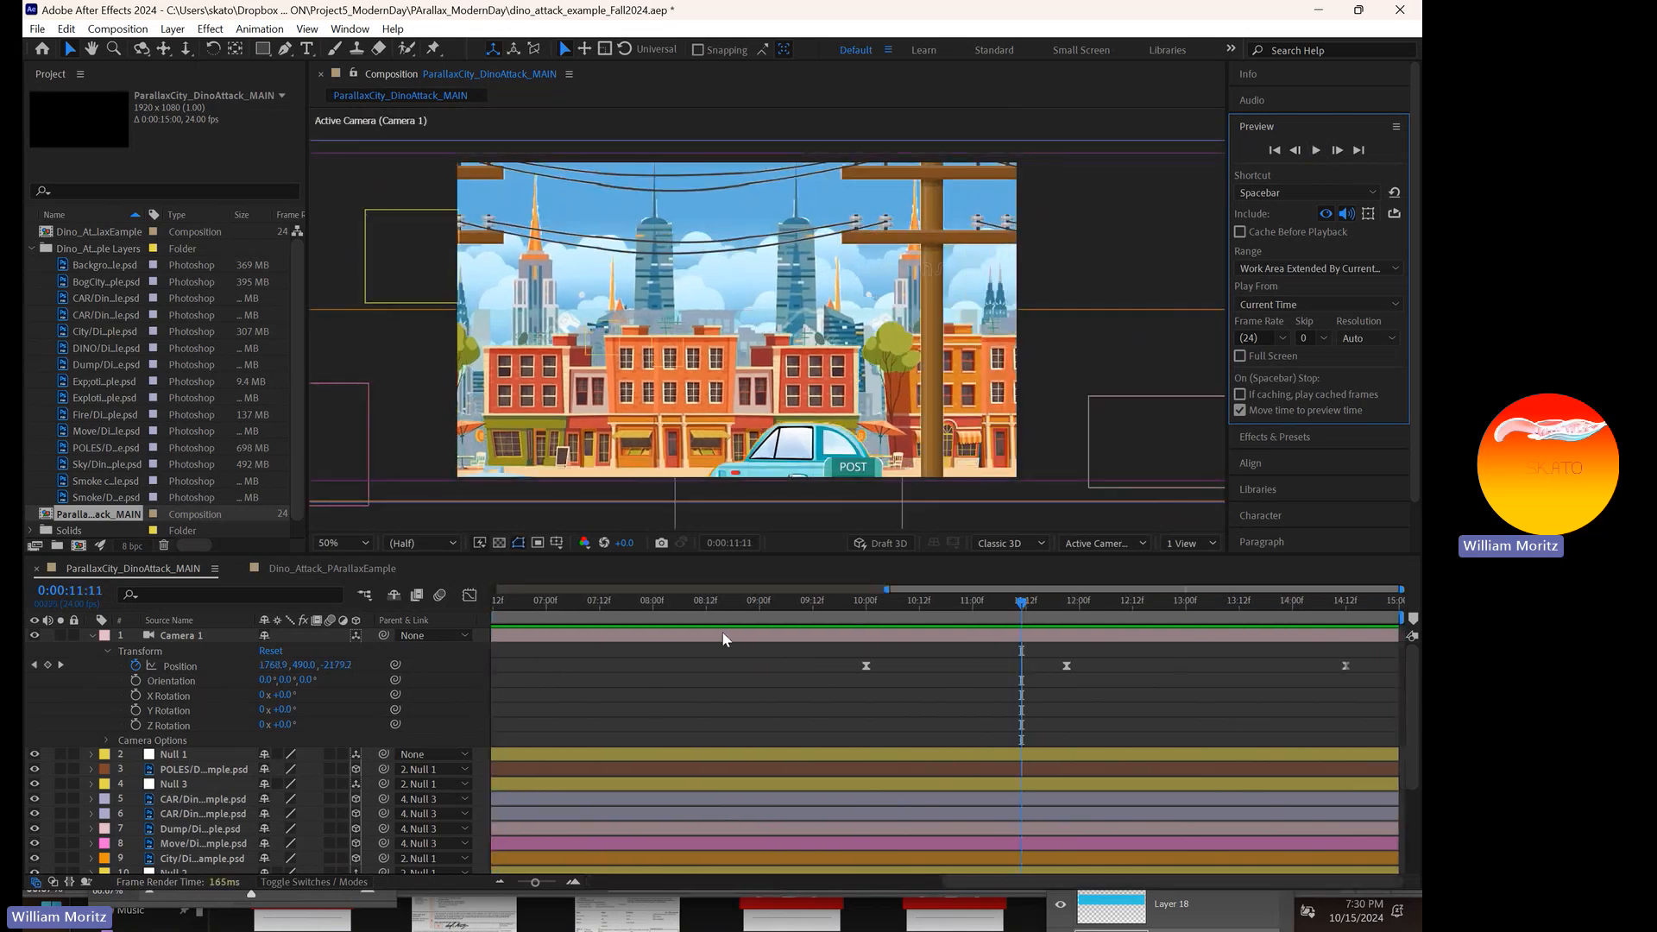
left_click(820, 602)
left_click(751, 602)
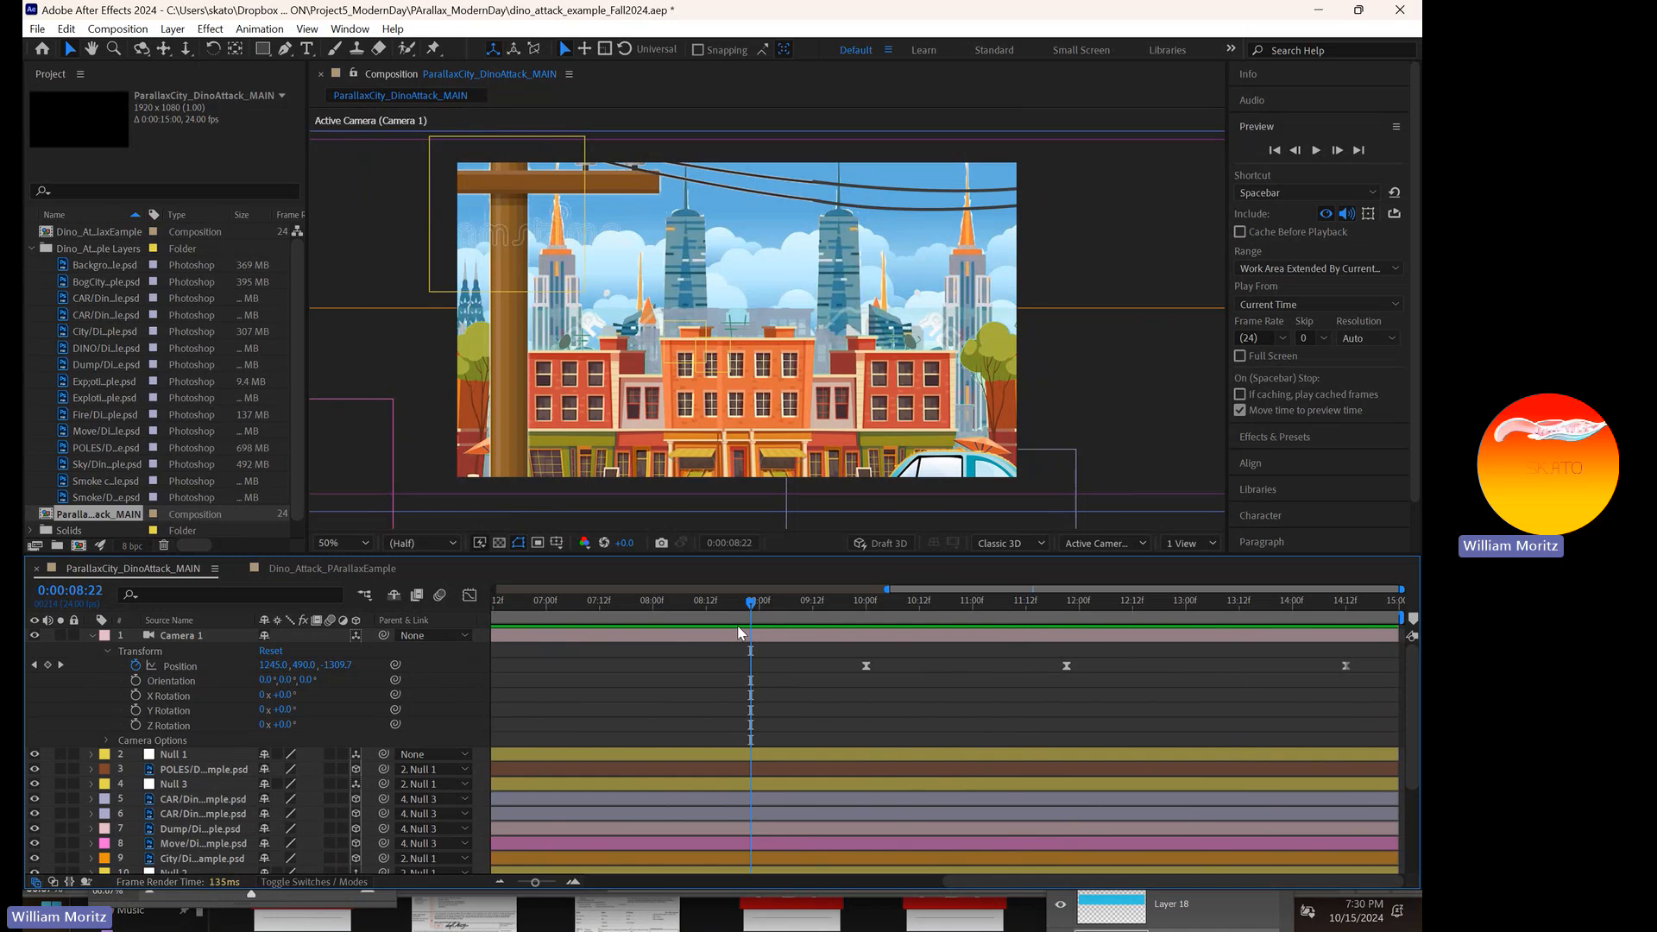
left_click(599, 602)
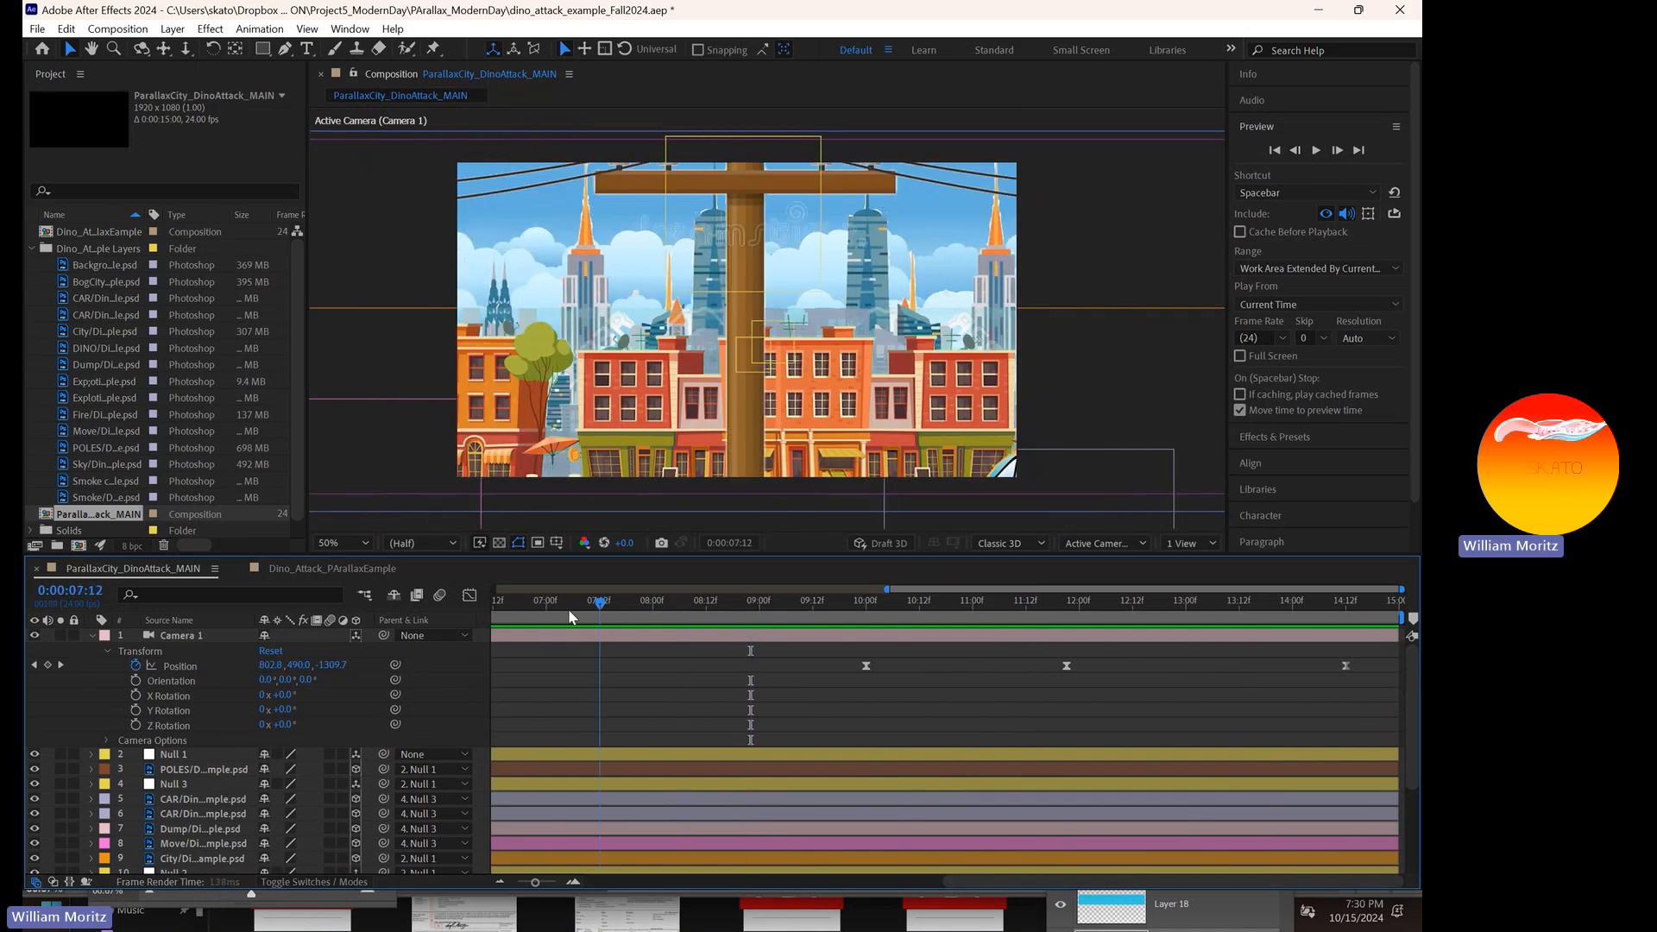
left_click_drag(569, 611, 483, 616)
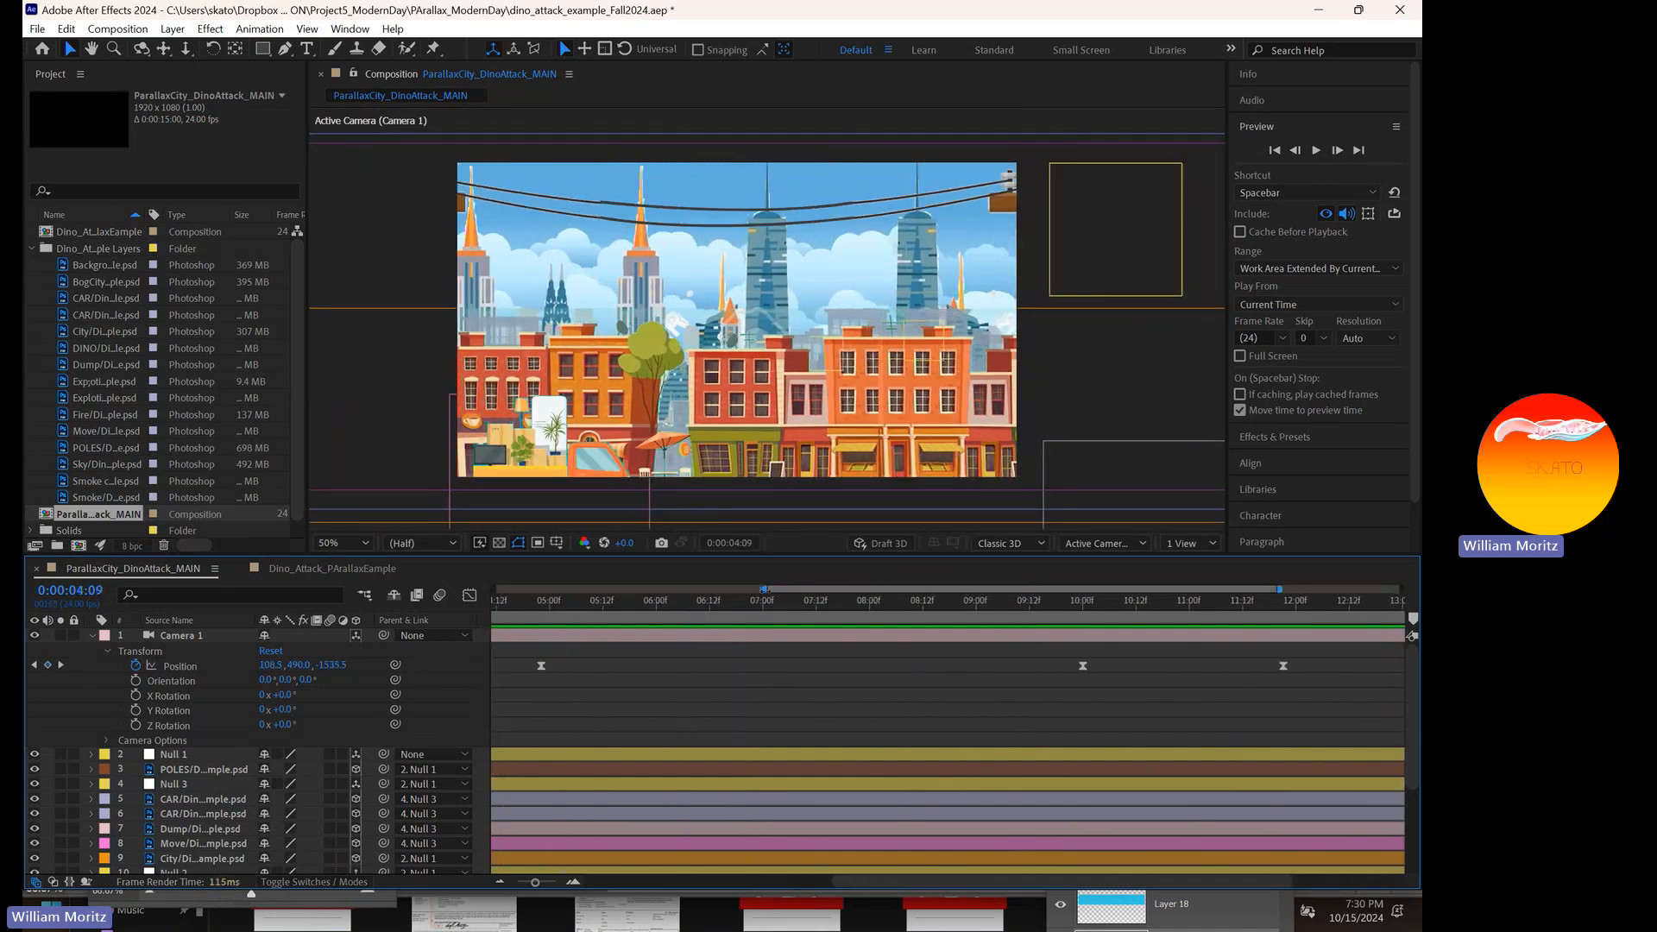
left_click_drag(768, 589, 695, 608)
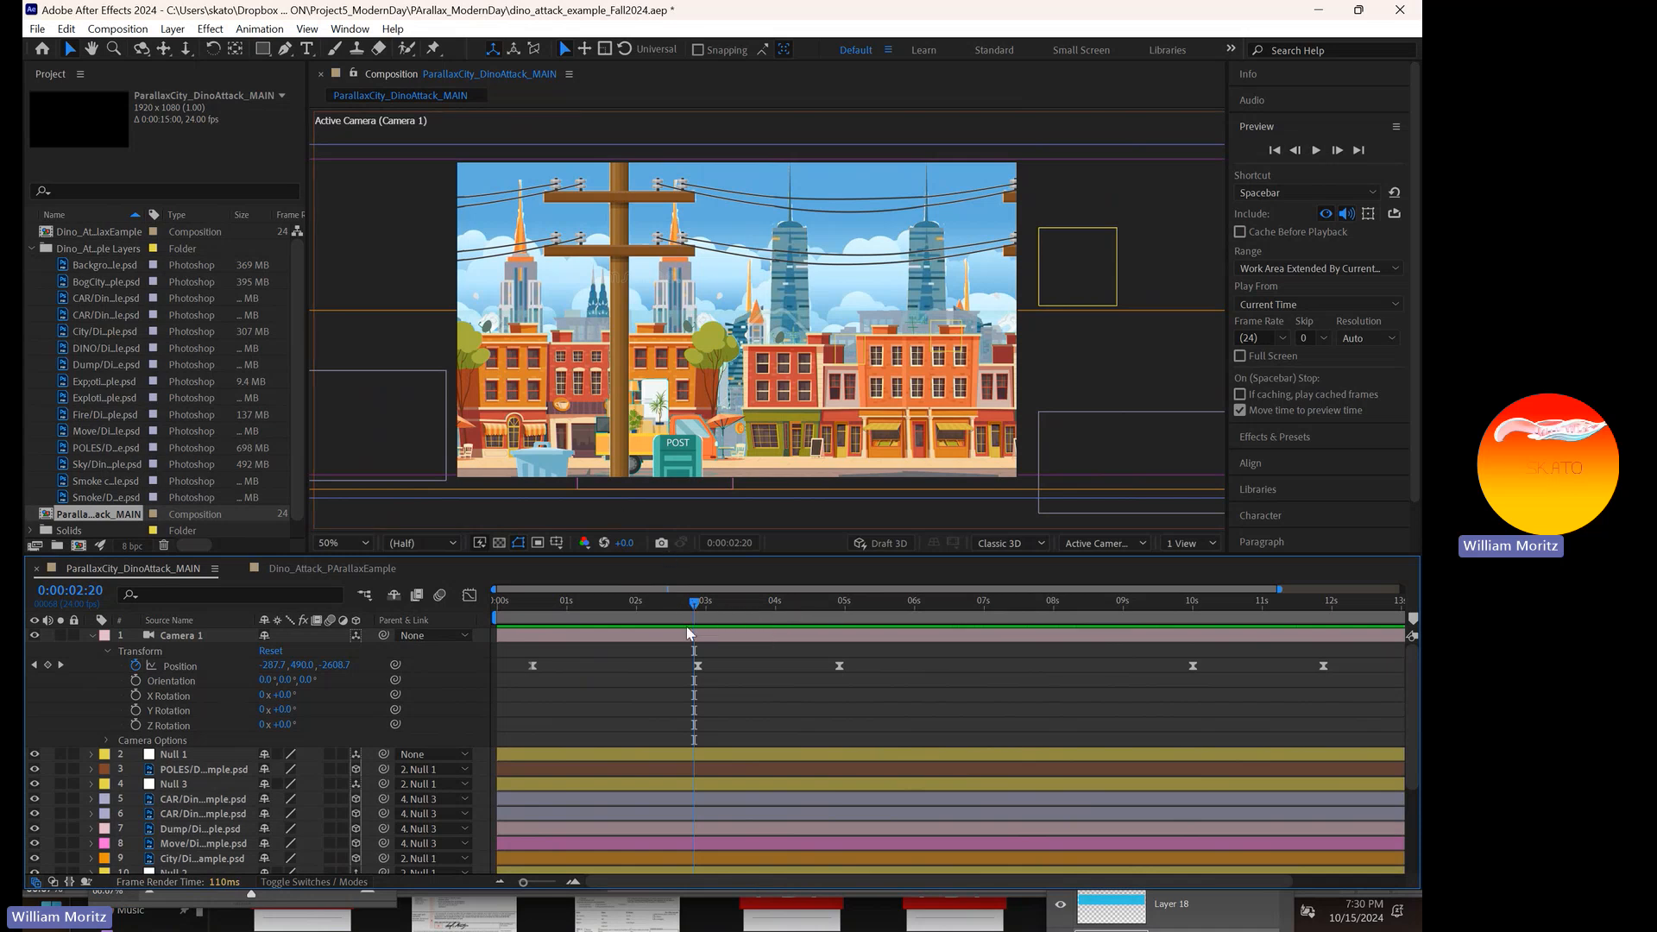
- Purge all memory and disk cache, confirming the deletion of the disk cache files
left_click(66, 29)
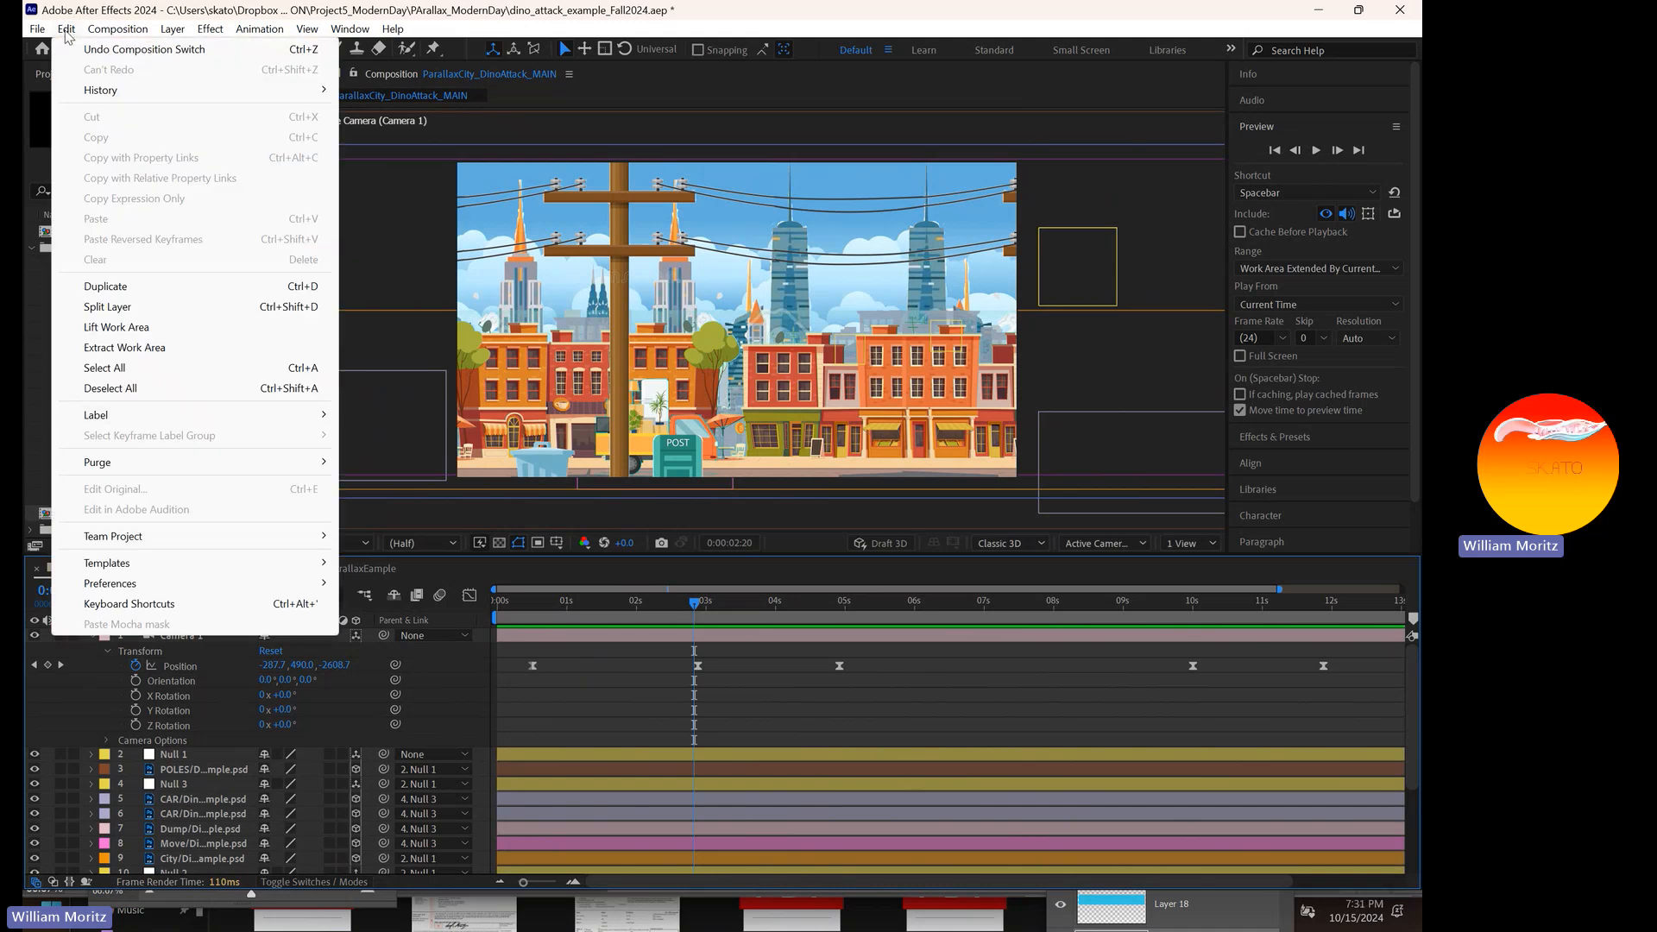
mouse_move(298, 463)
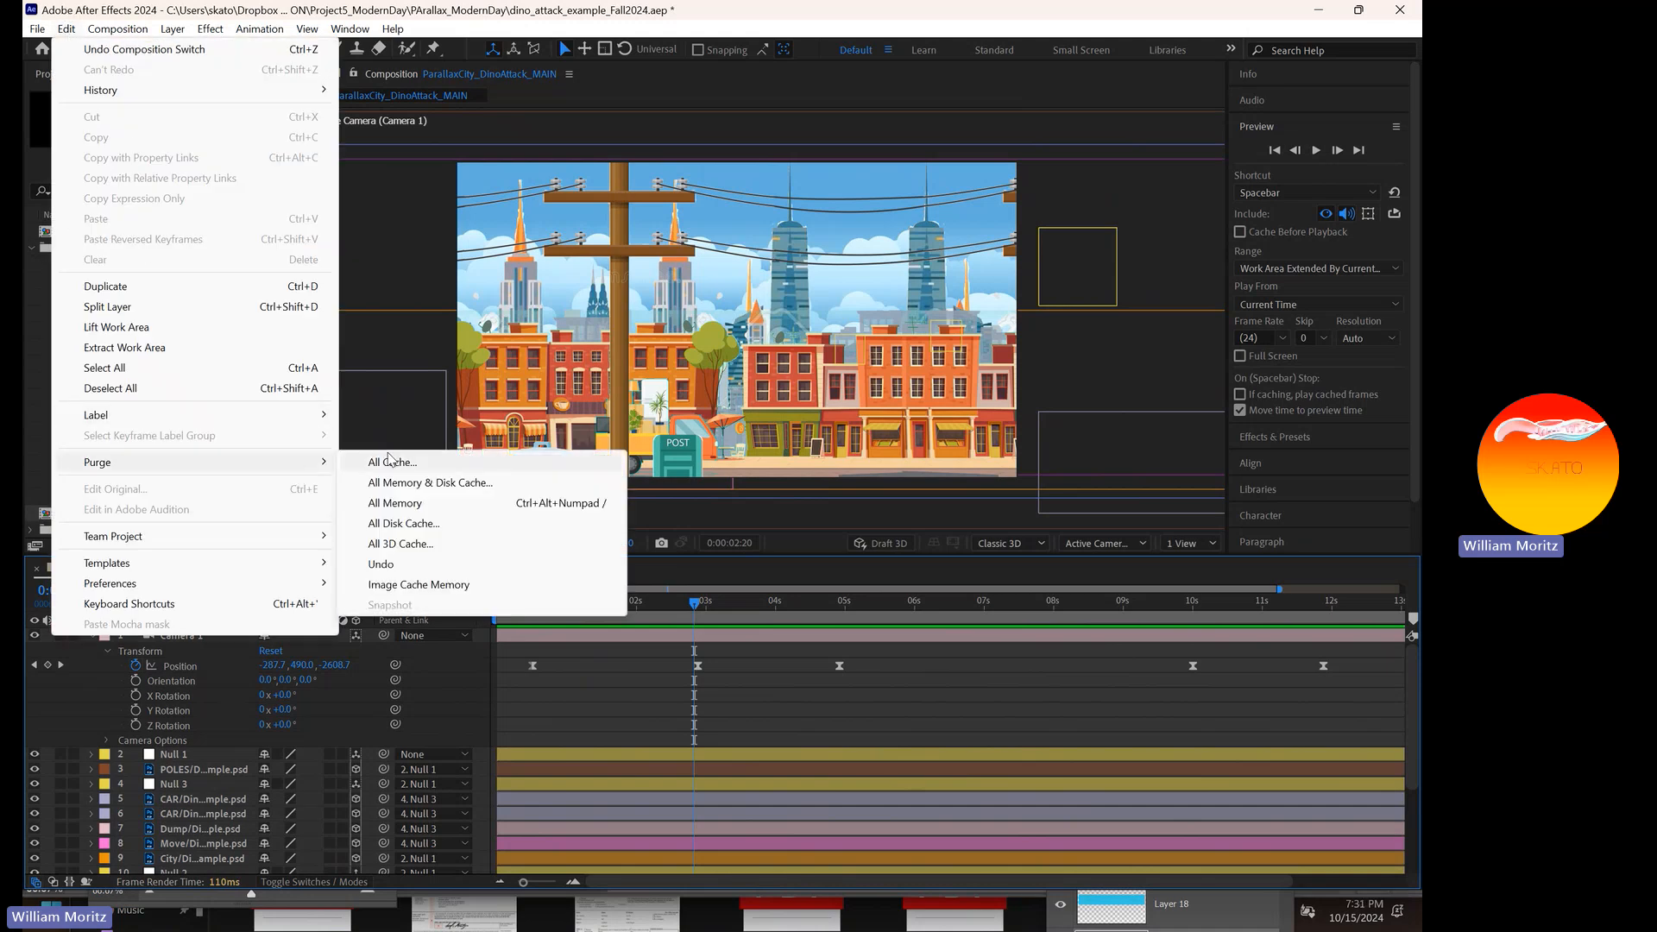
left_click(419, 490)
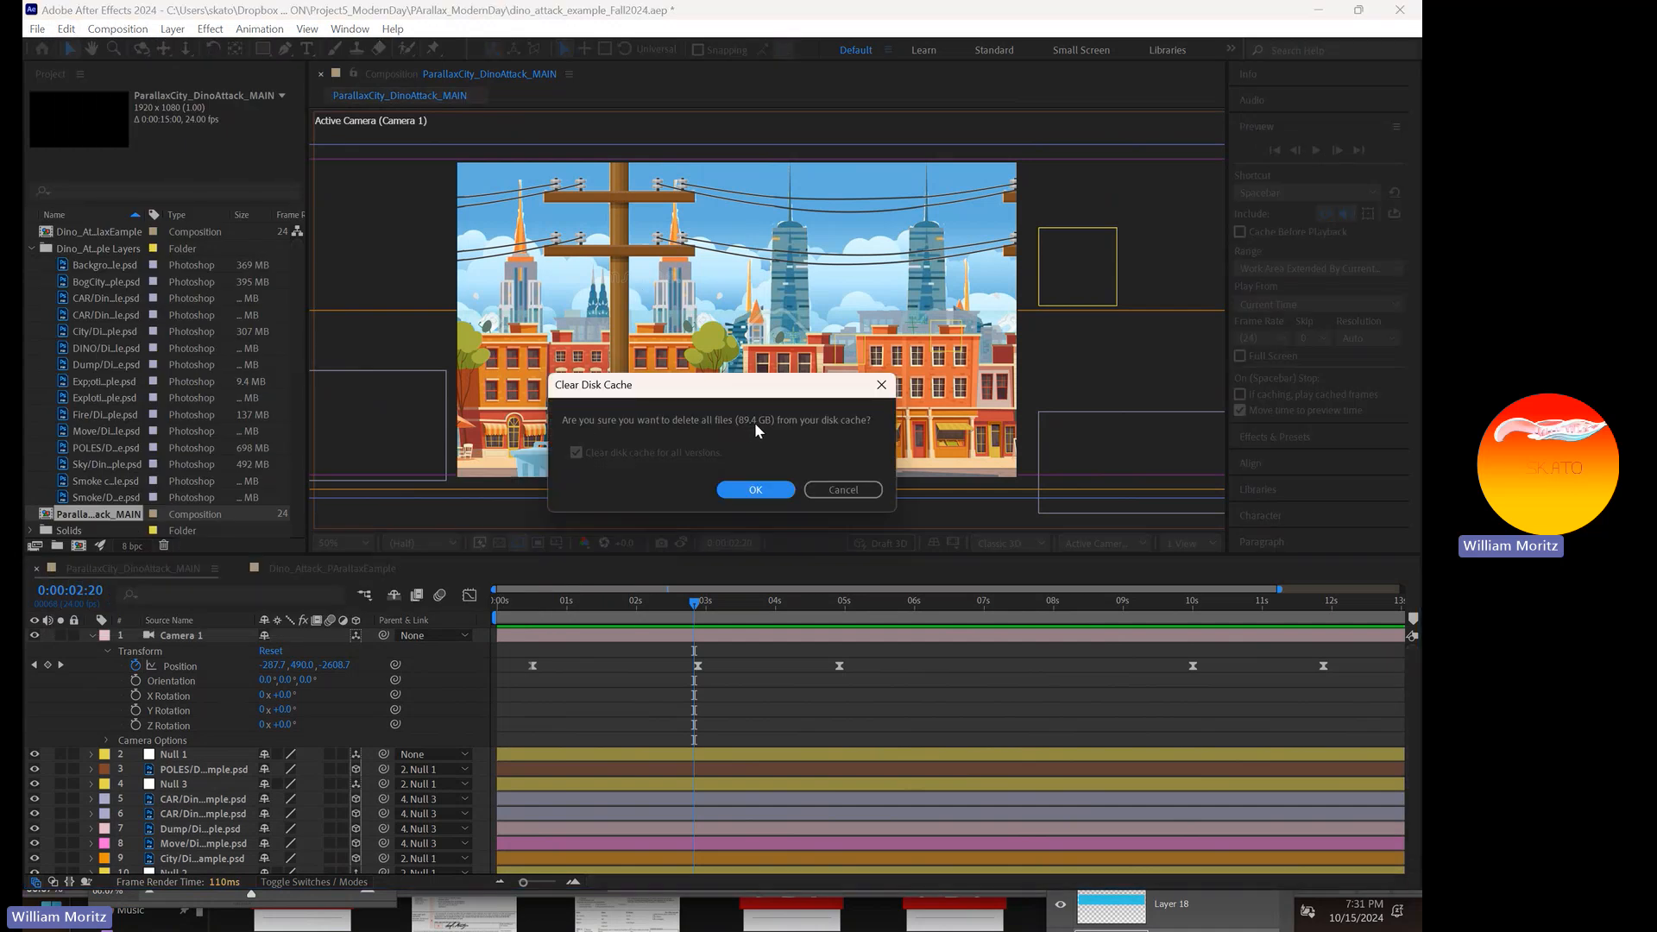
left_click(757, 492)
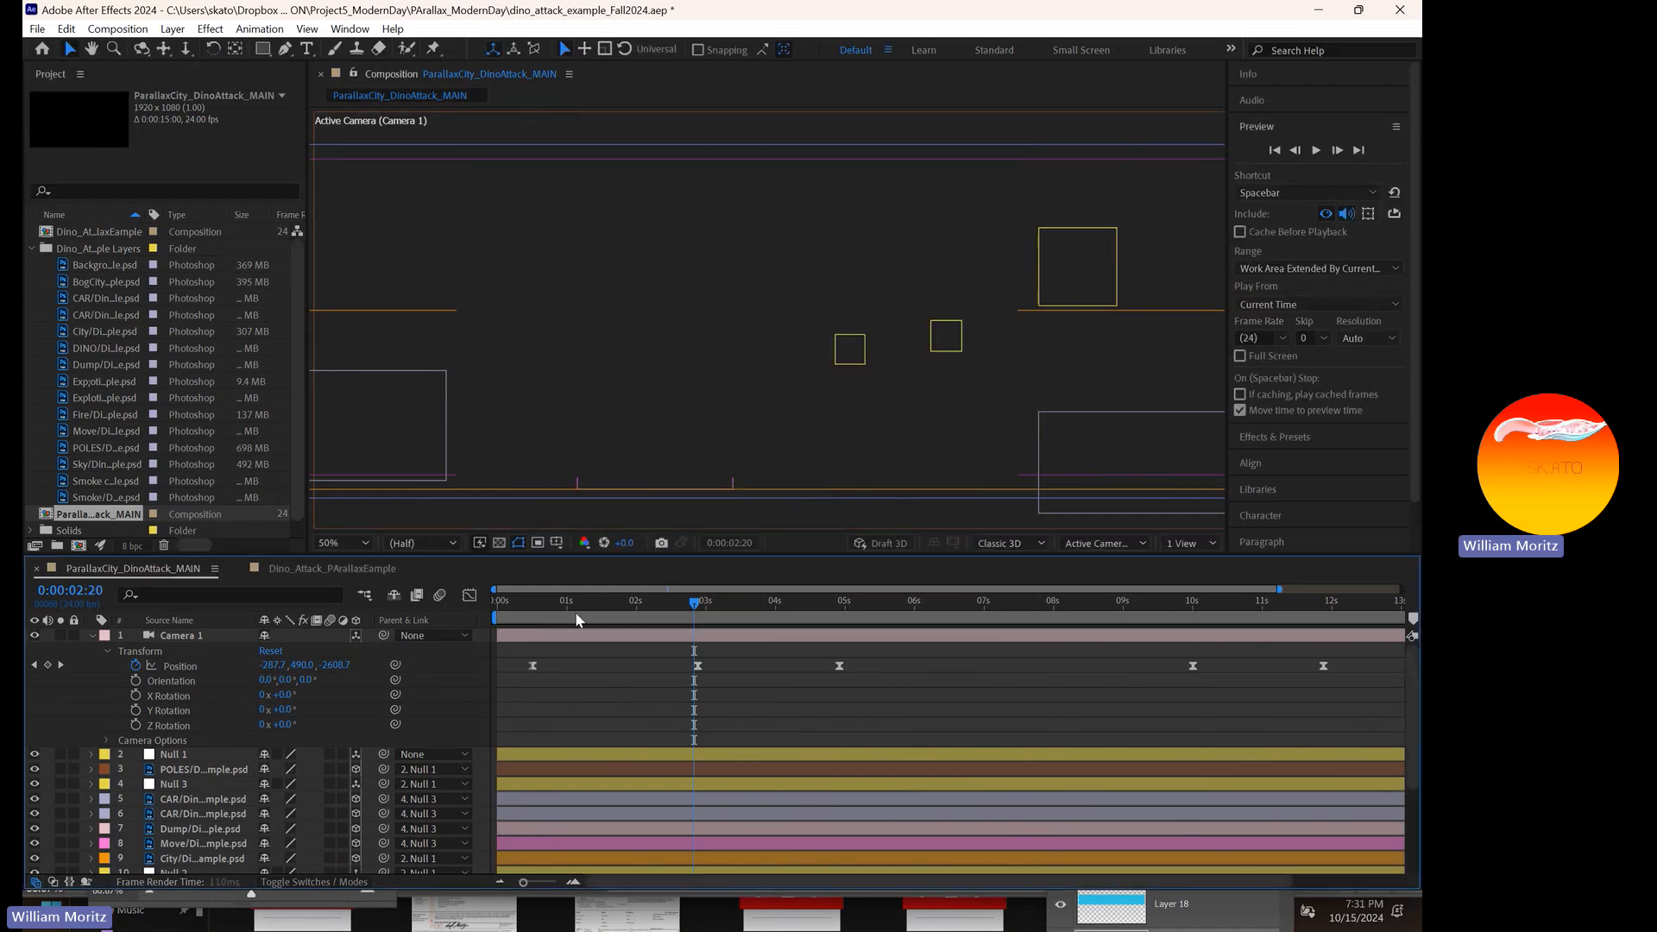
- Preview the composition again from 0:00:00:00 with the cache purged
left_click(496, 605)
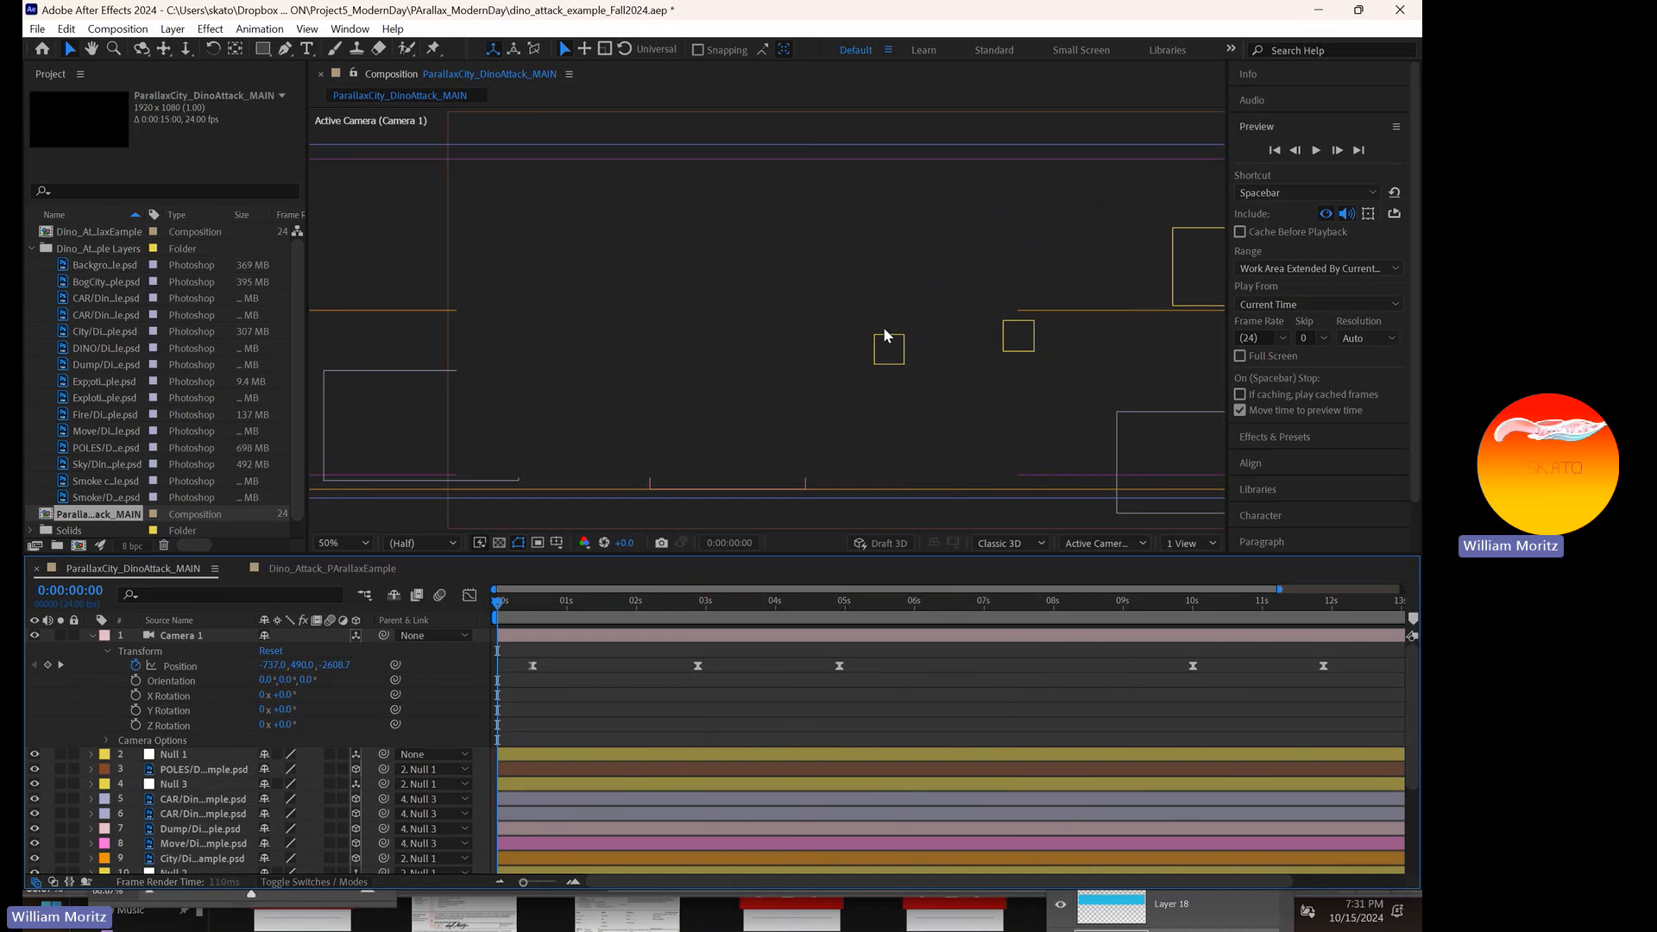
left_click(1315, 152)
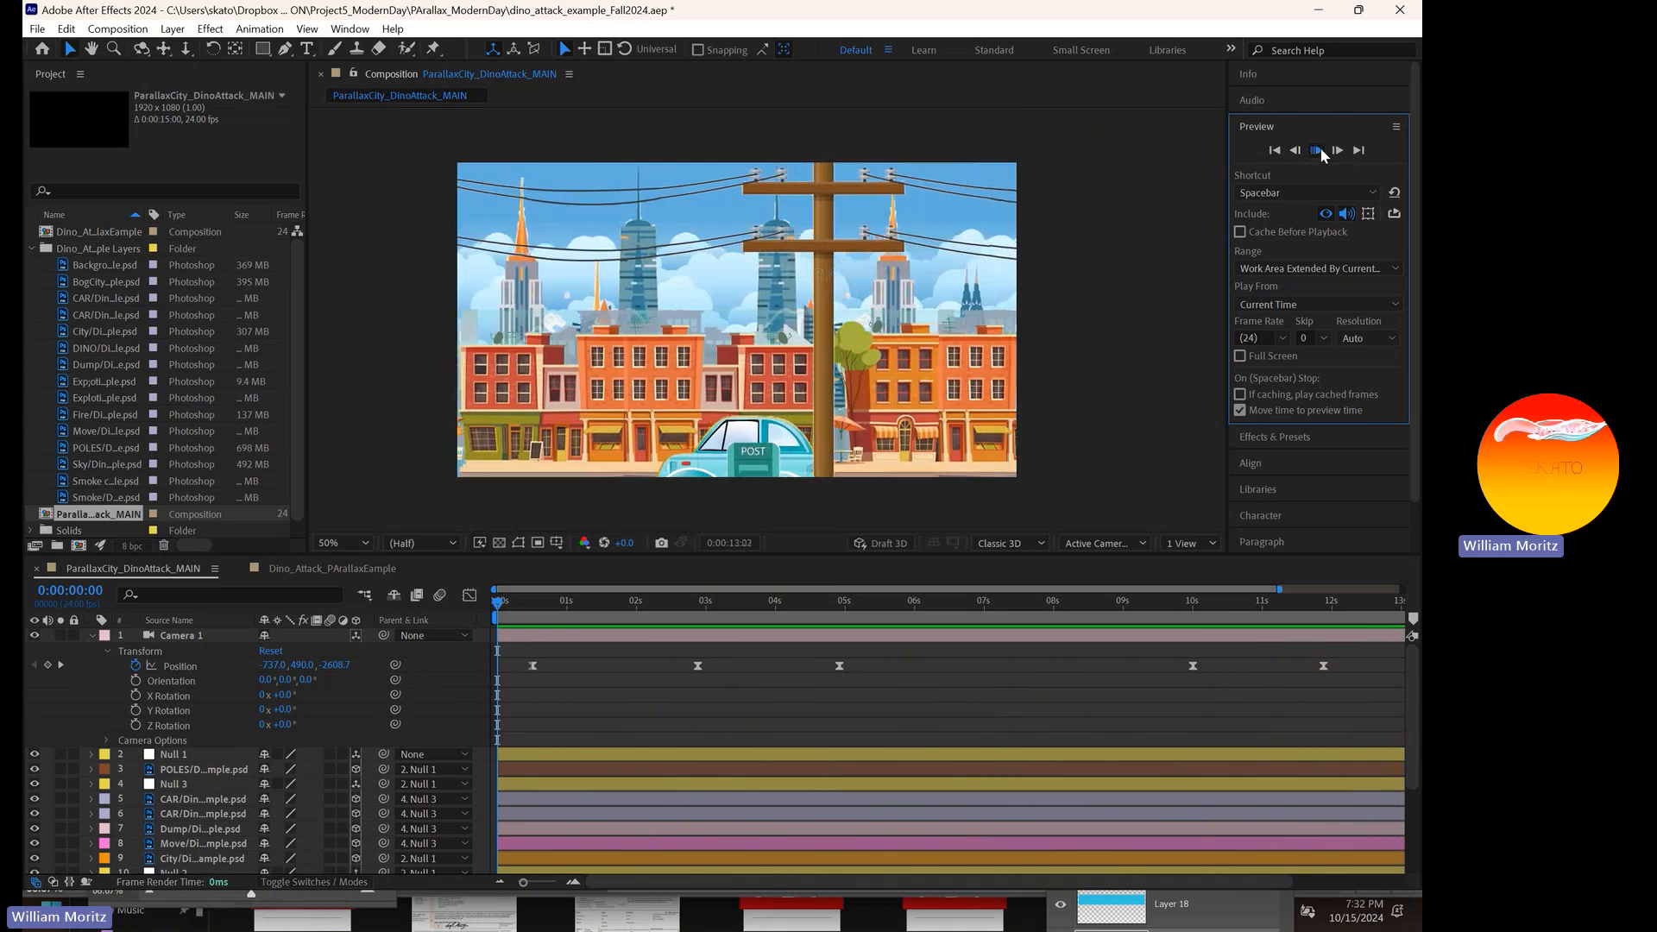
left_click(1318, 151)
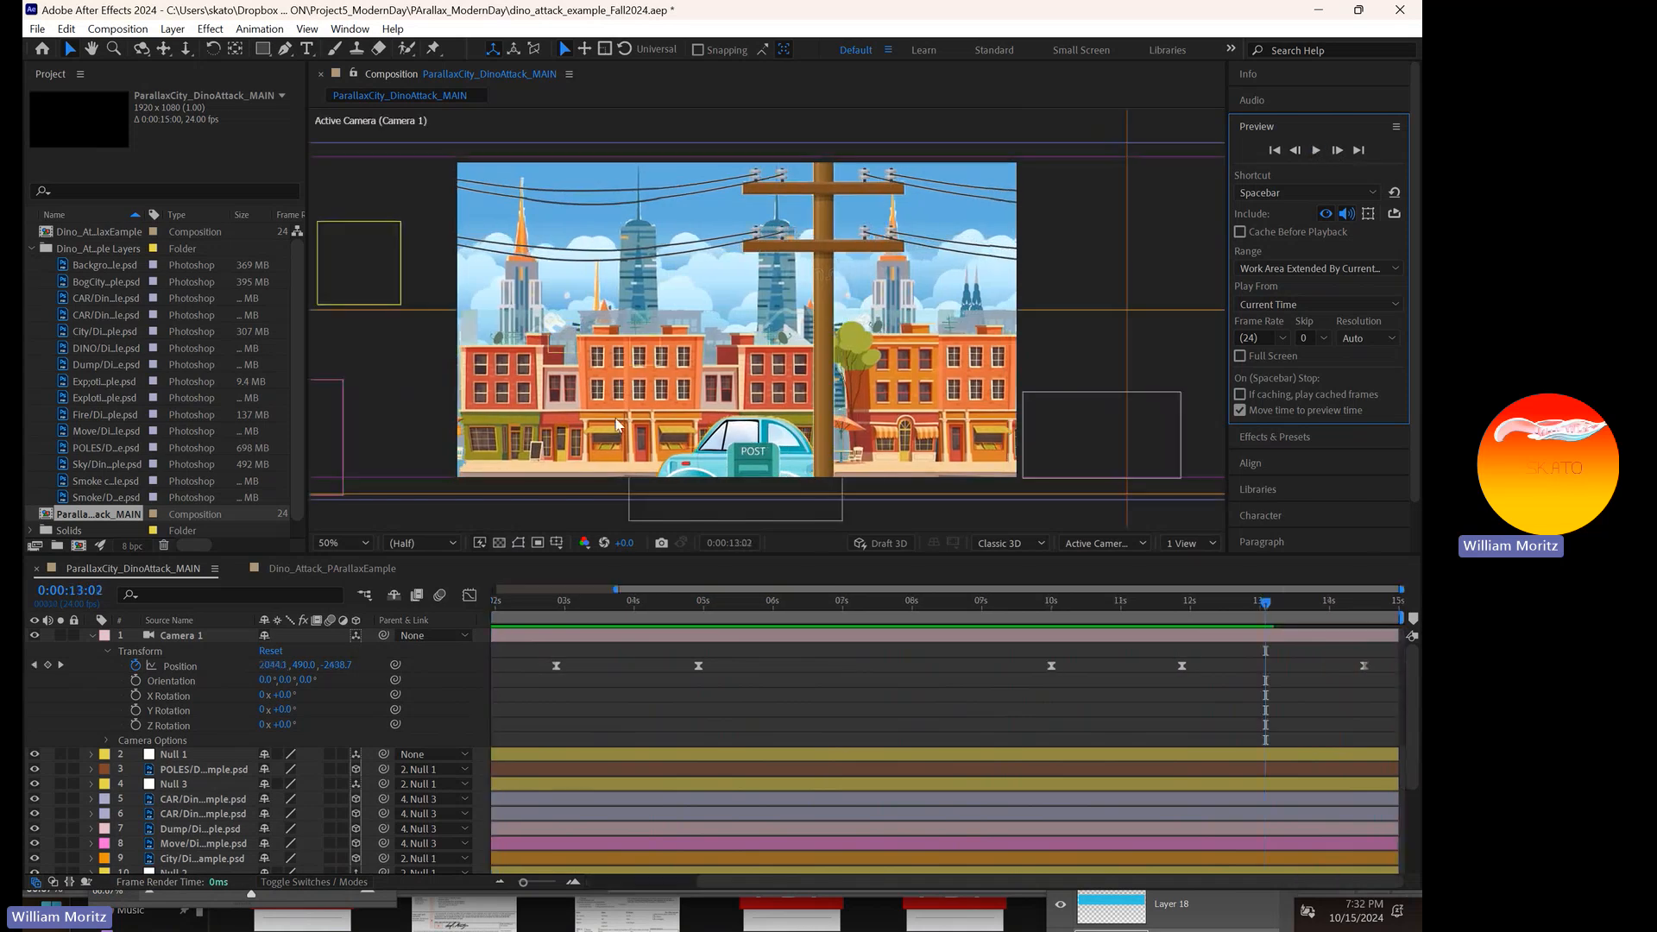
- Check how the car layers and Null 1 are parented in the layer stack
left_click(570, 754)
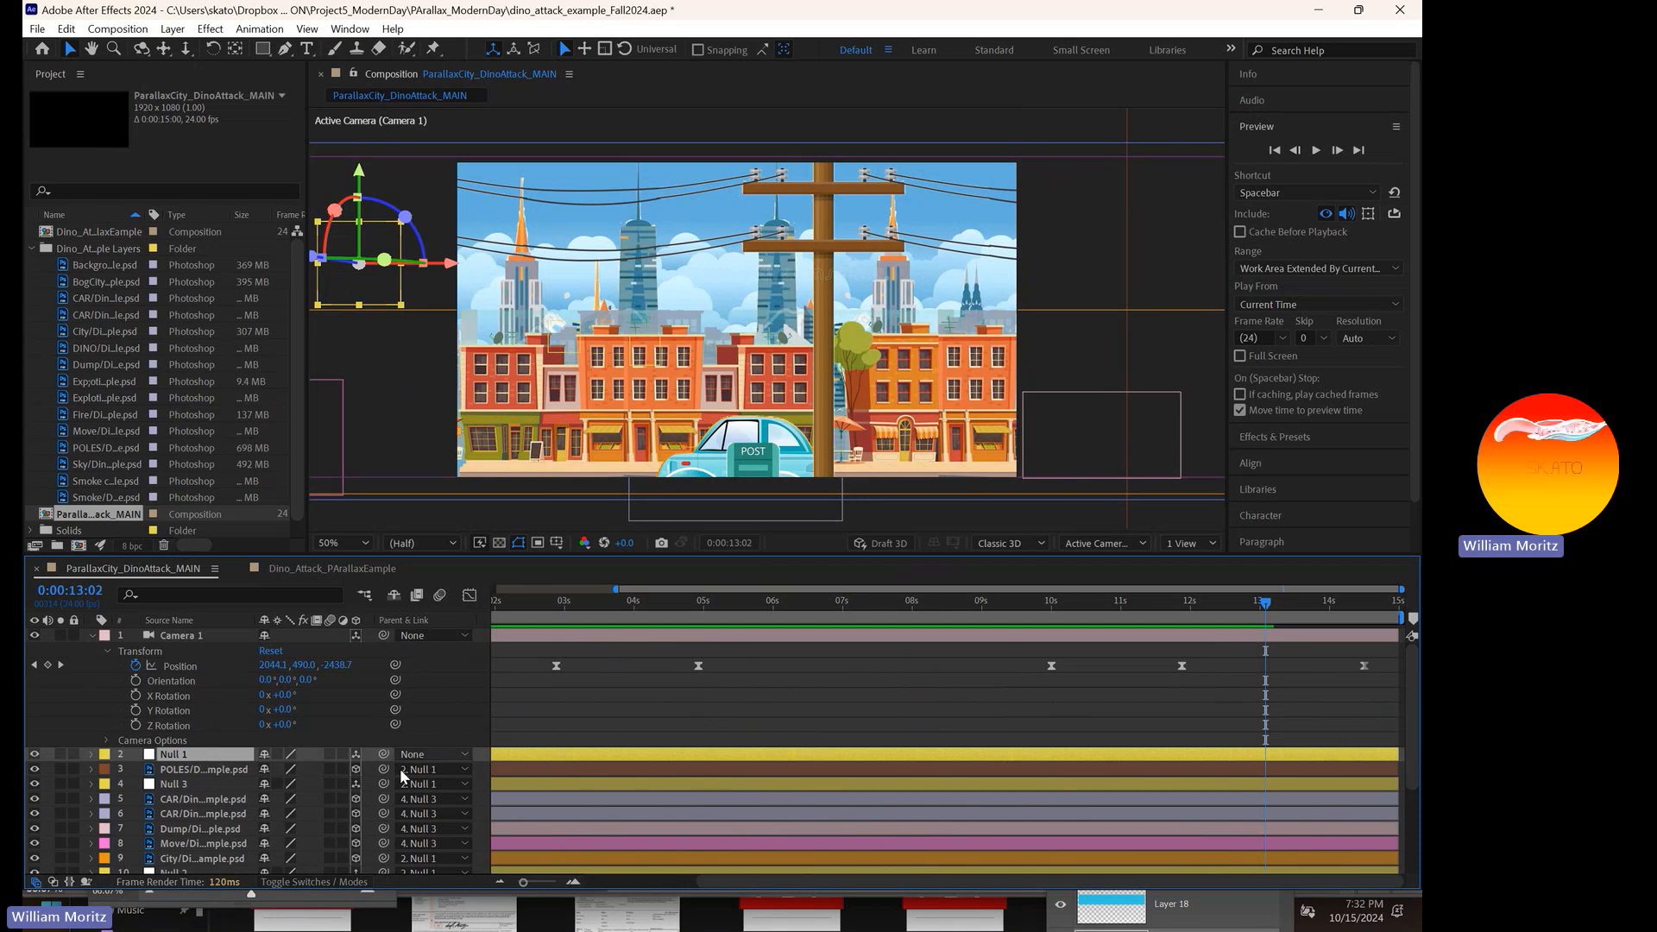
left_click(514, 802)
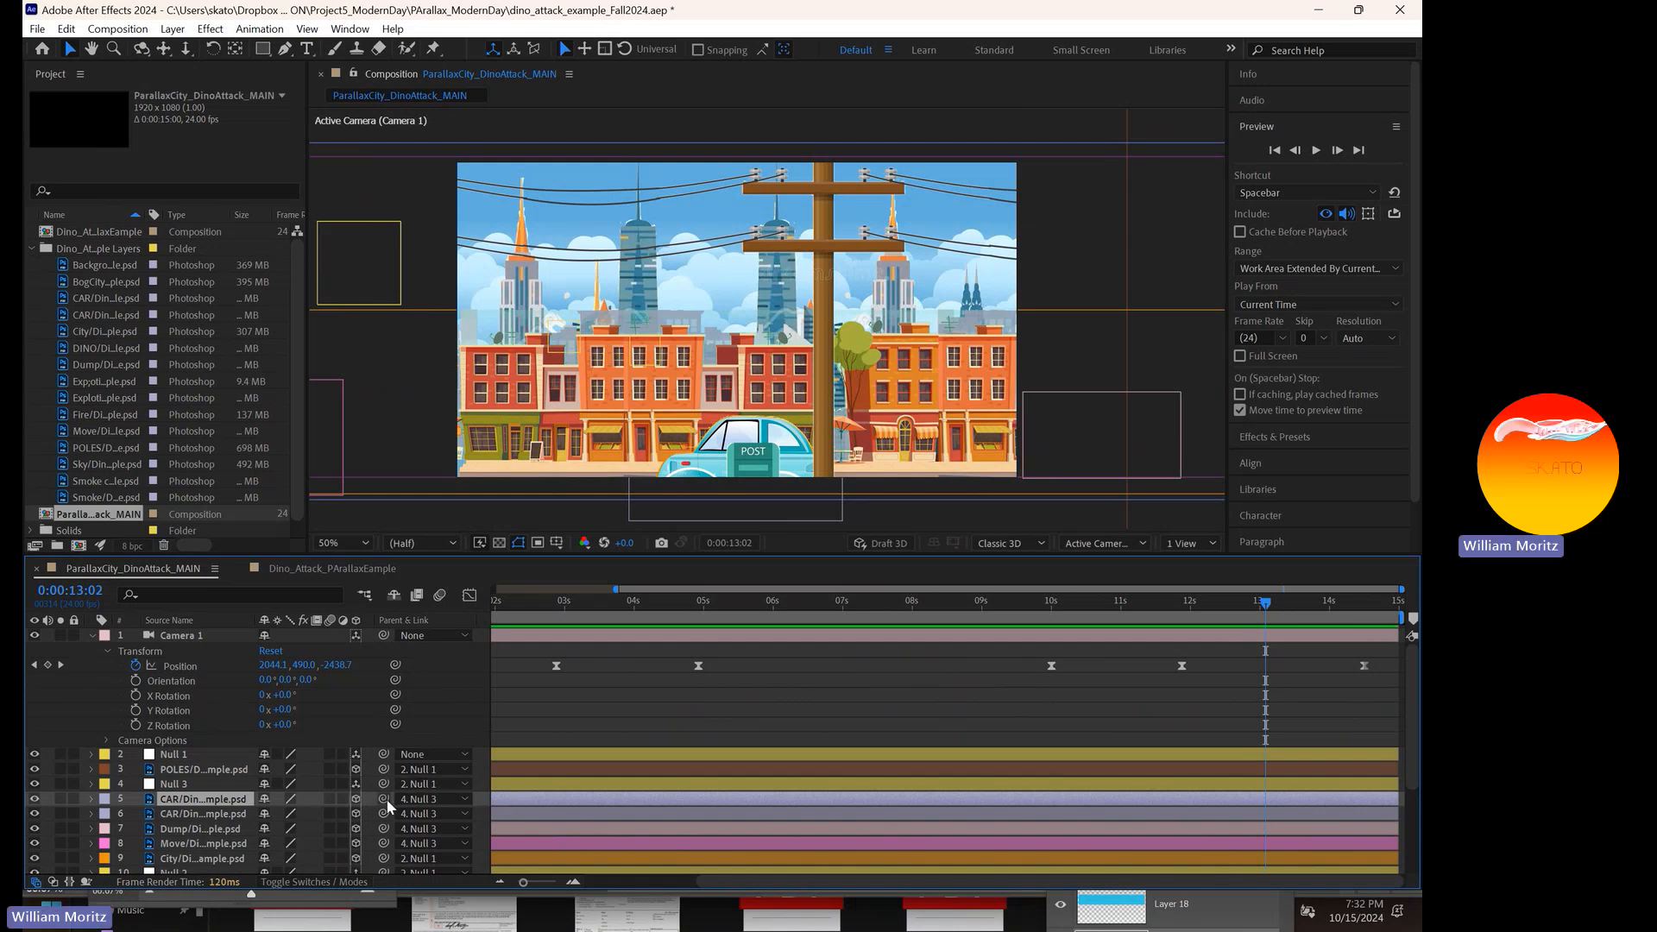
left_click(231, 754)
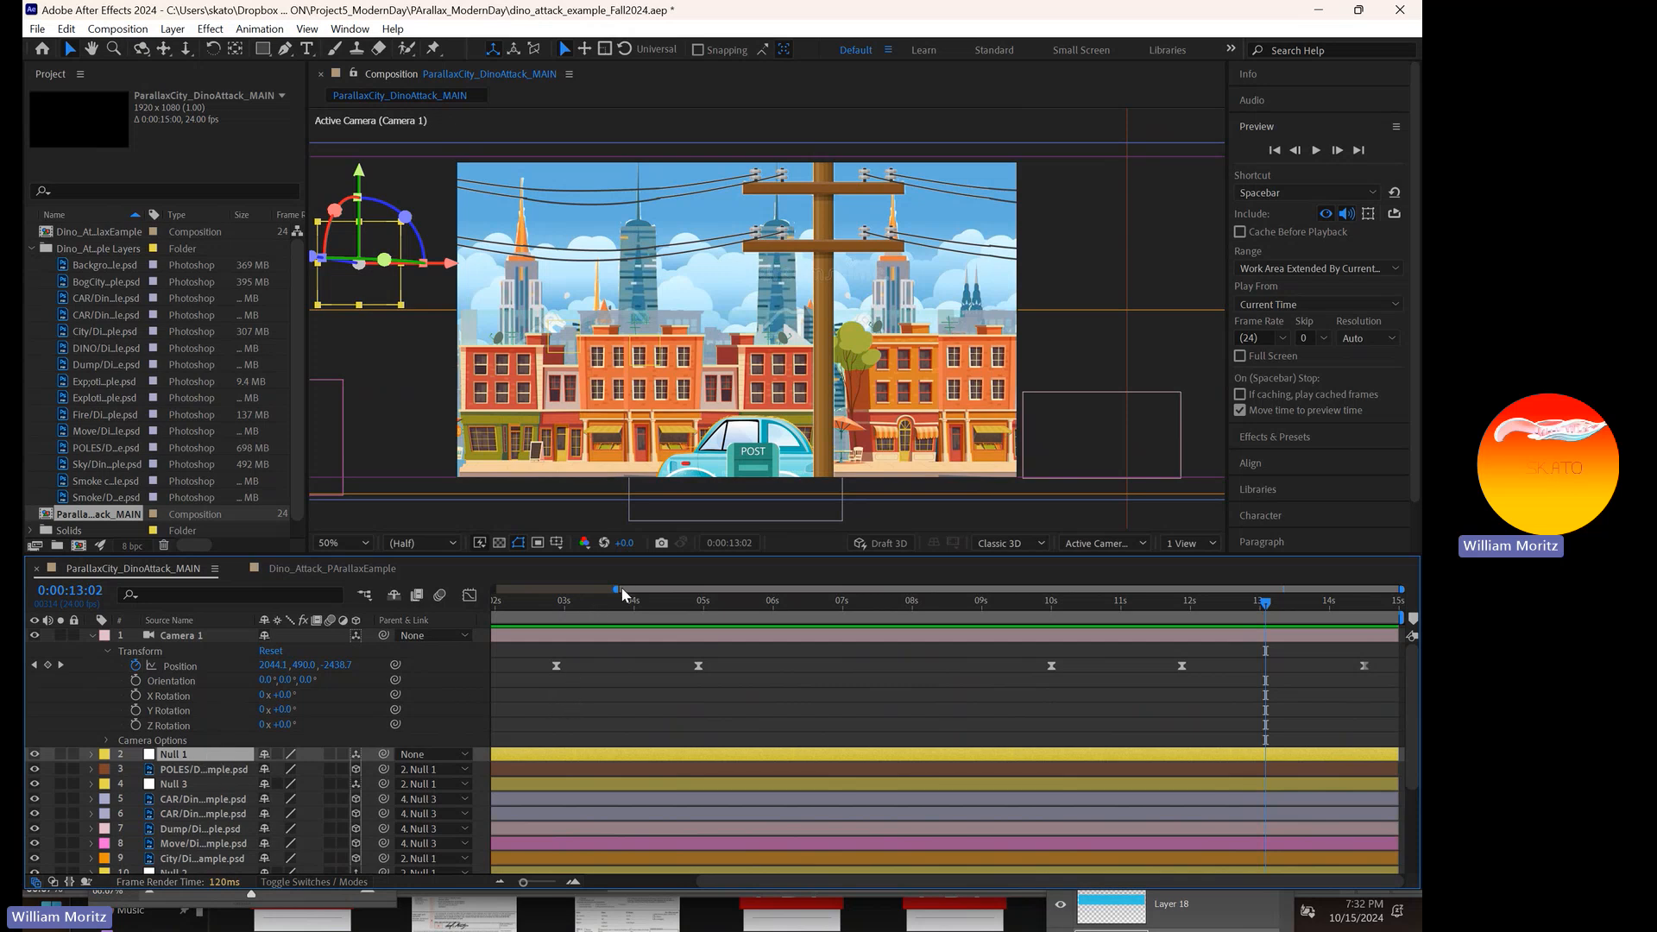
- Return to 0:00:00:00 with the full timeline in view and reveal the Transform properties of the layer 5 car
left_click_drag(618, 590, 477, 600)
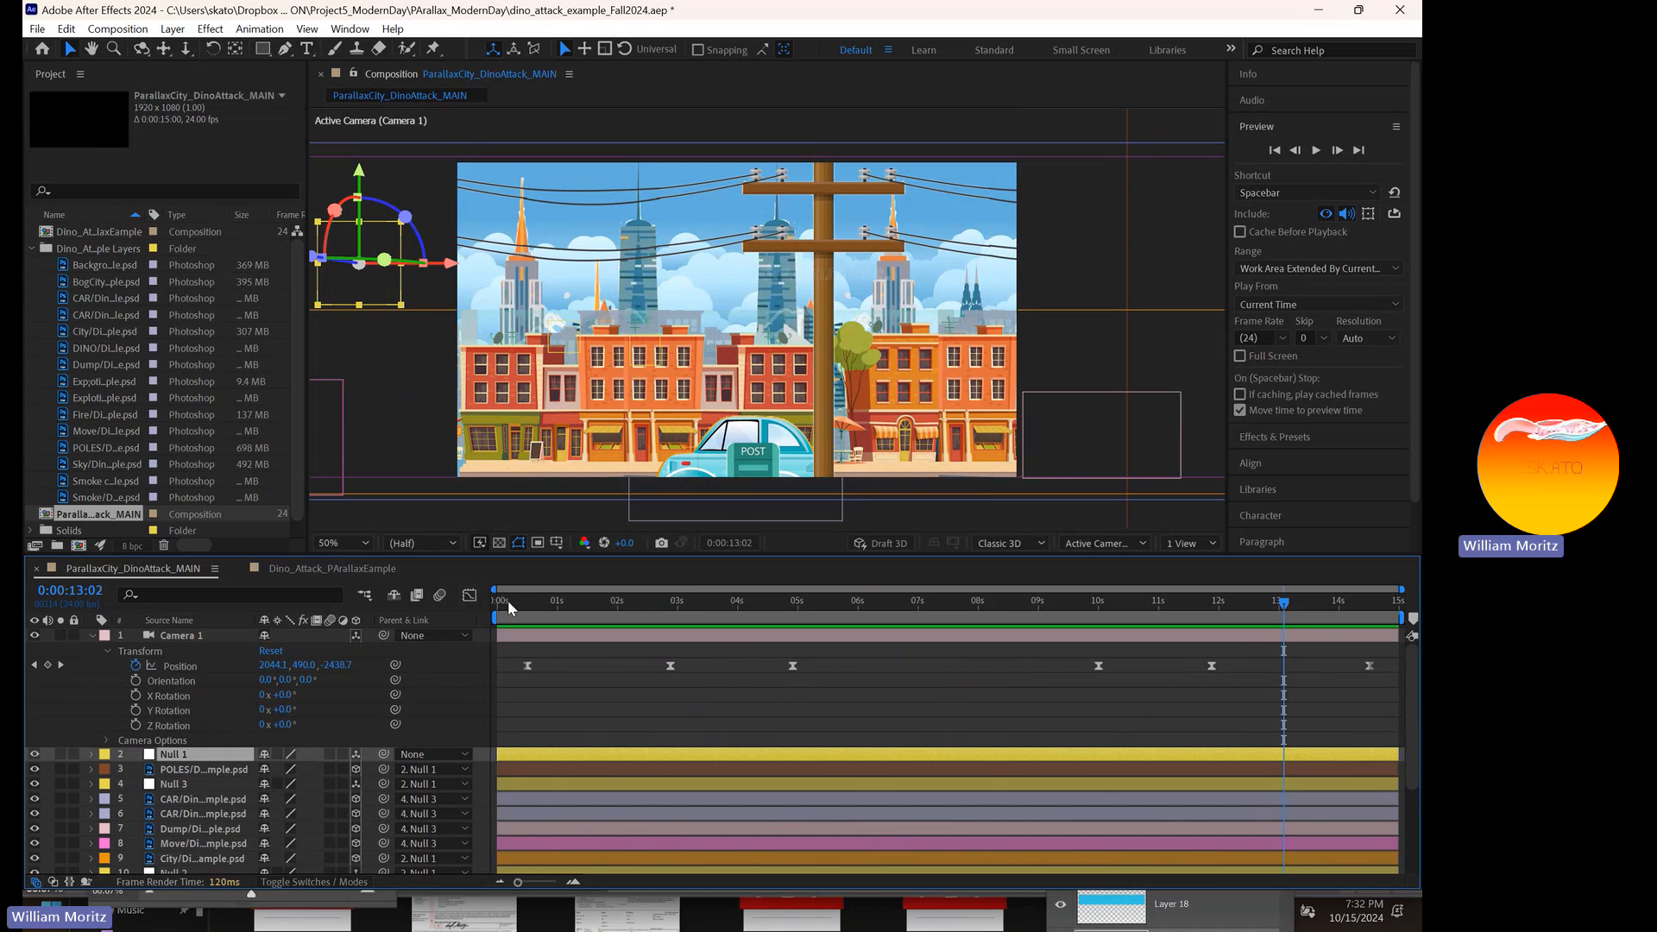
left_click(508, 599)
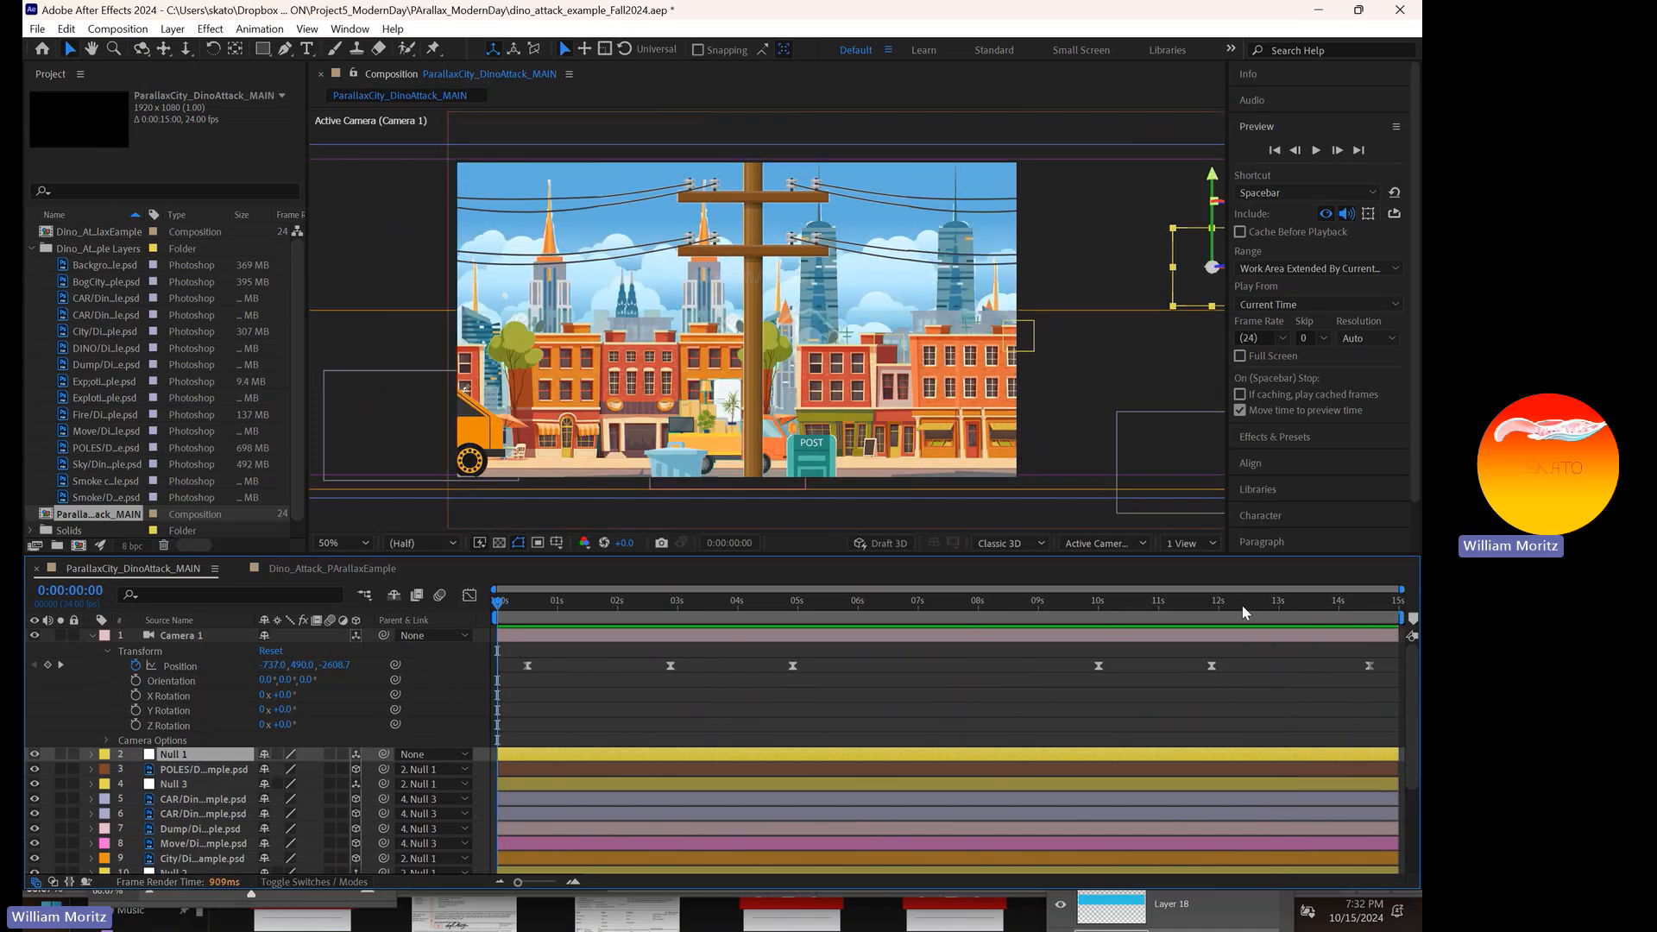
left_click_drag(1243, 612, 399, 360)
left_click(397, 366)
left_click(167, 815)
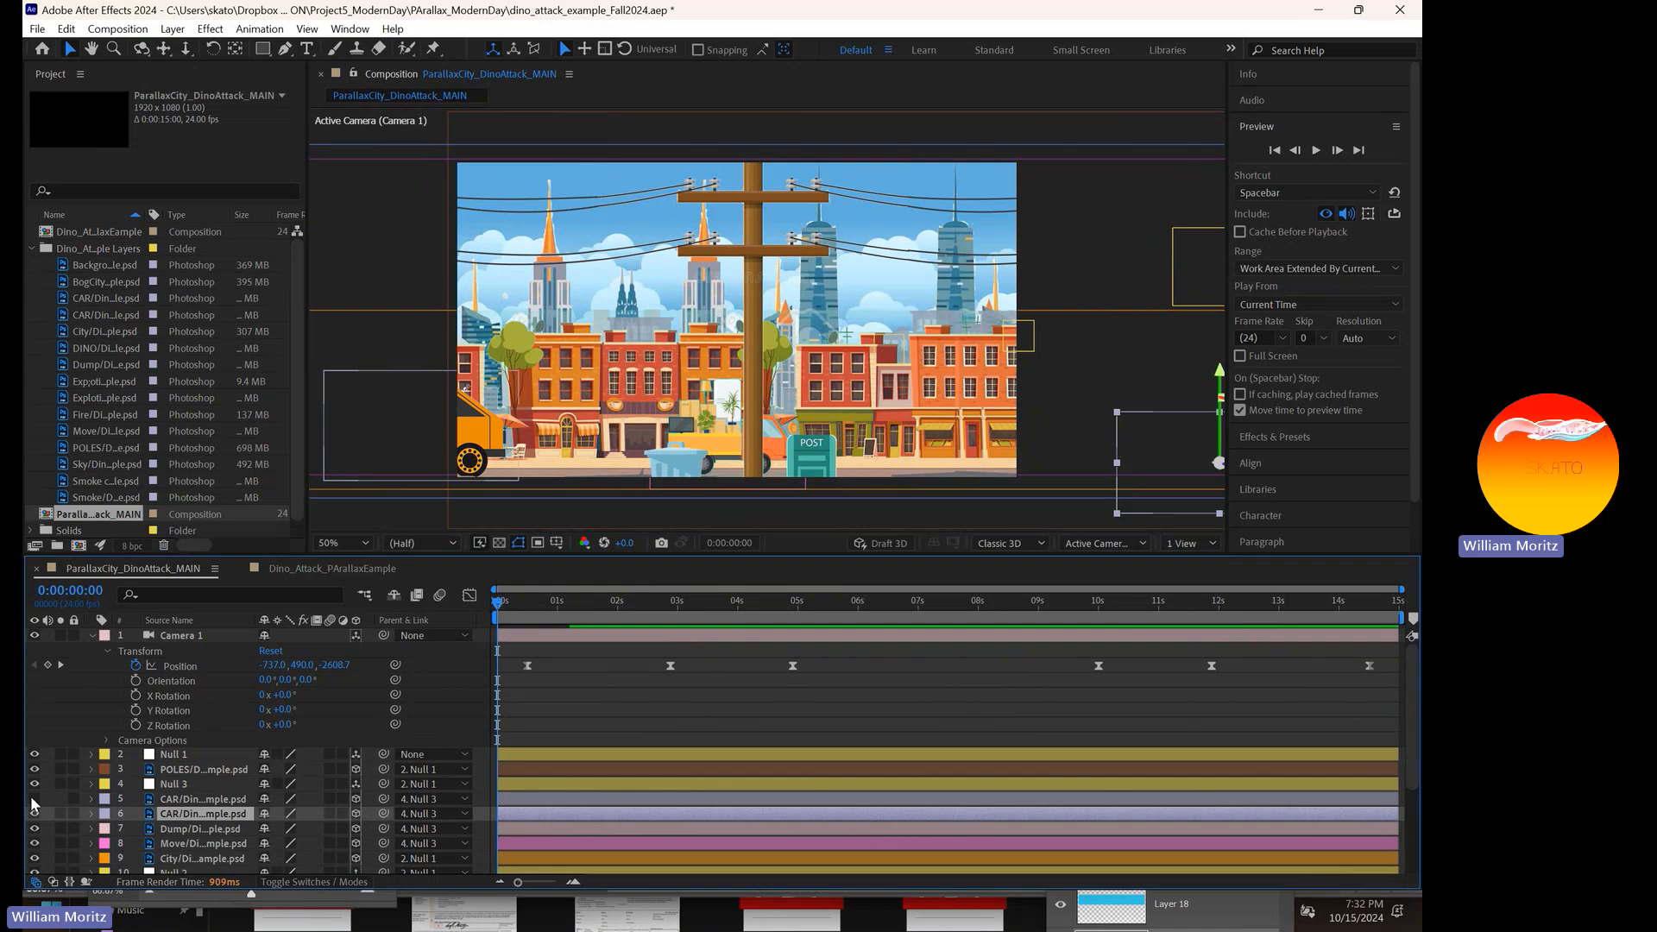
left_click(208, 799)
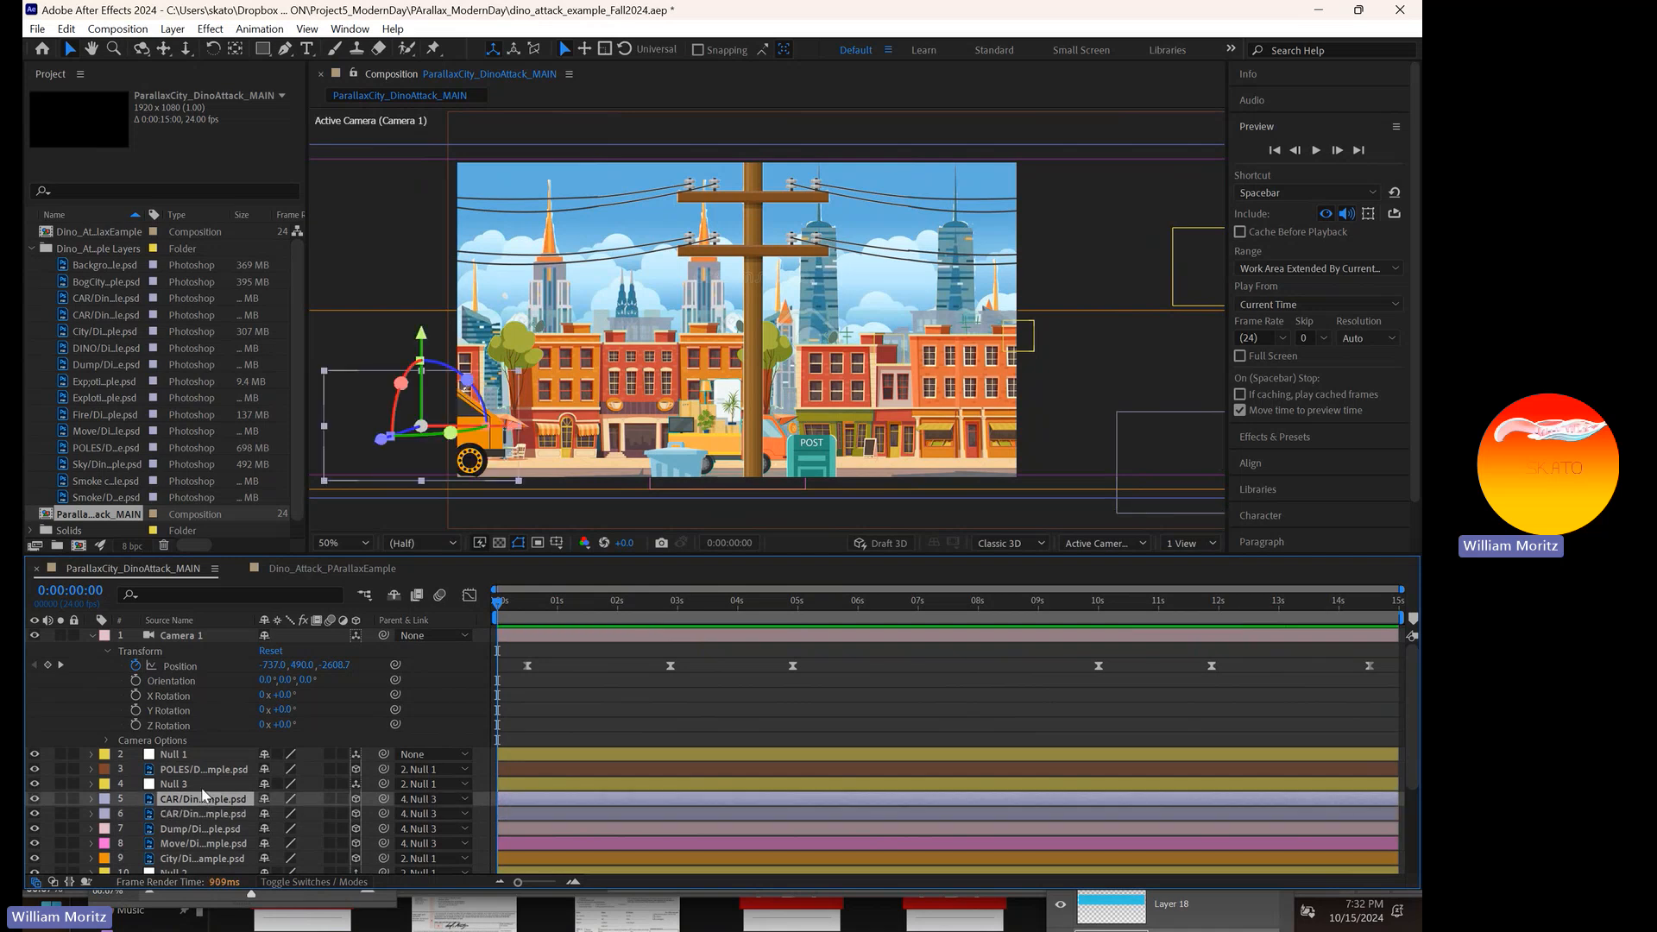
left_click(92, 799)
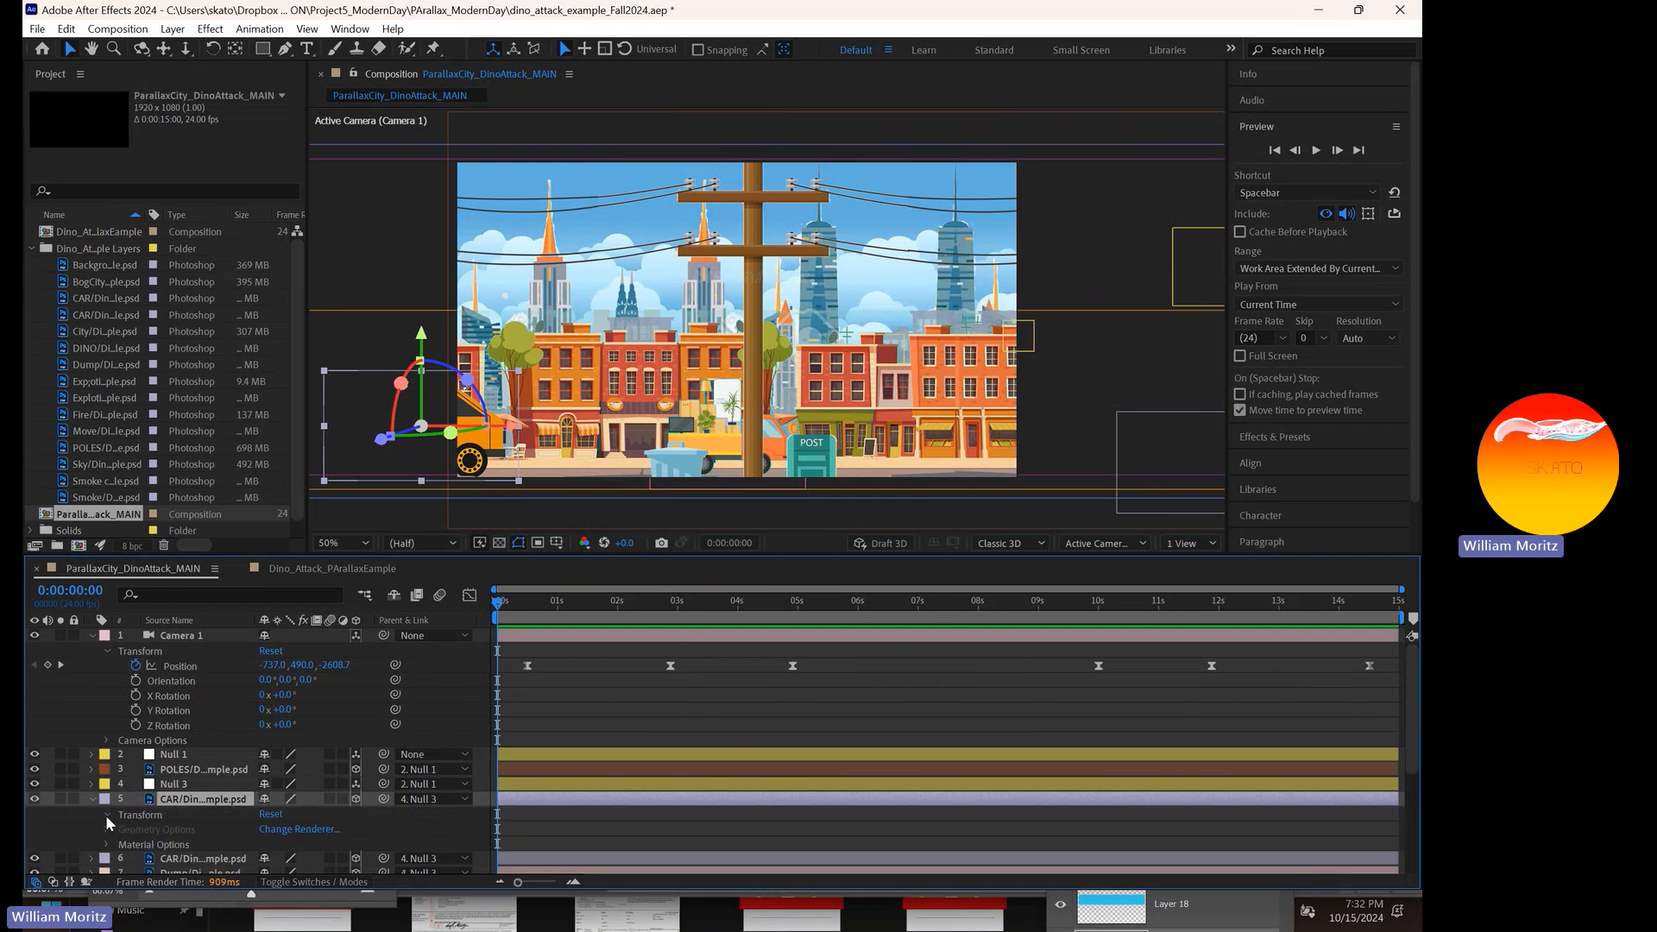
left_click(107, 815)
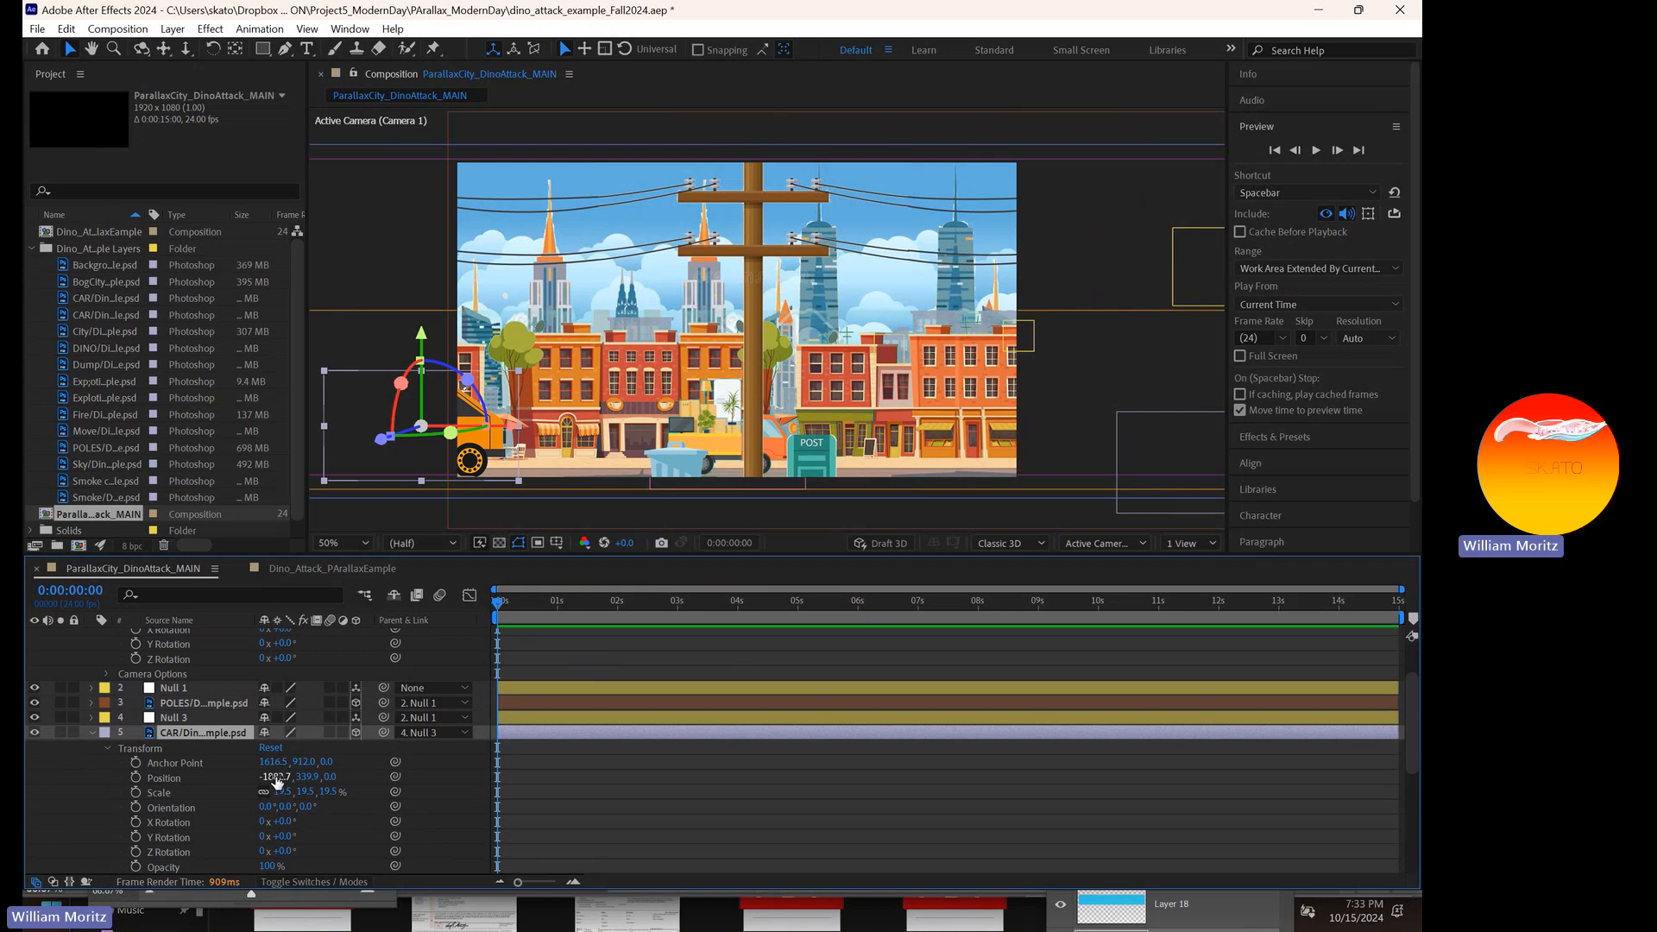
- Try changing the layer 5 car's Y Position to 261.9, and undo the change
mouse_move(302, 785)
left_mouse_down()
mouse_move(316, 762)
mouse_move(290, 763)
left_mouse_up()
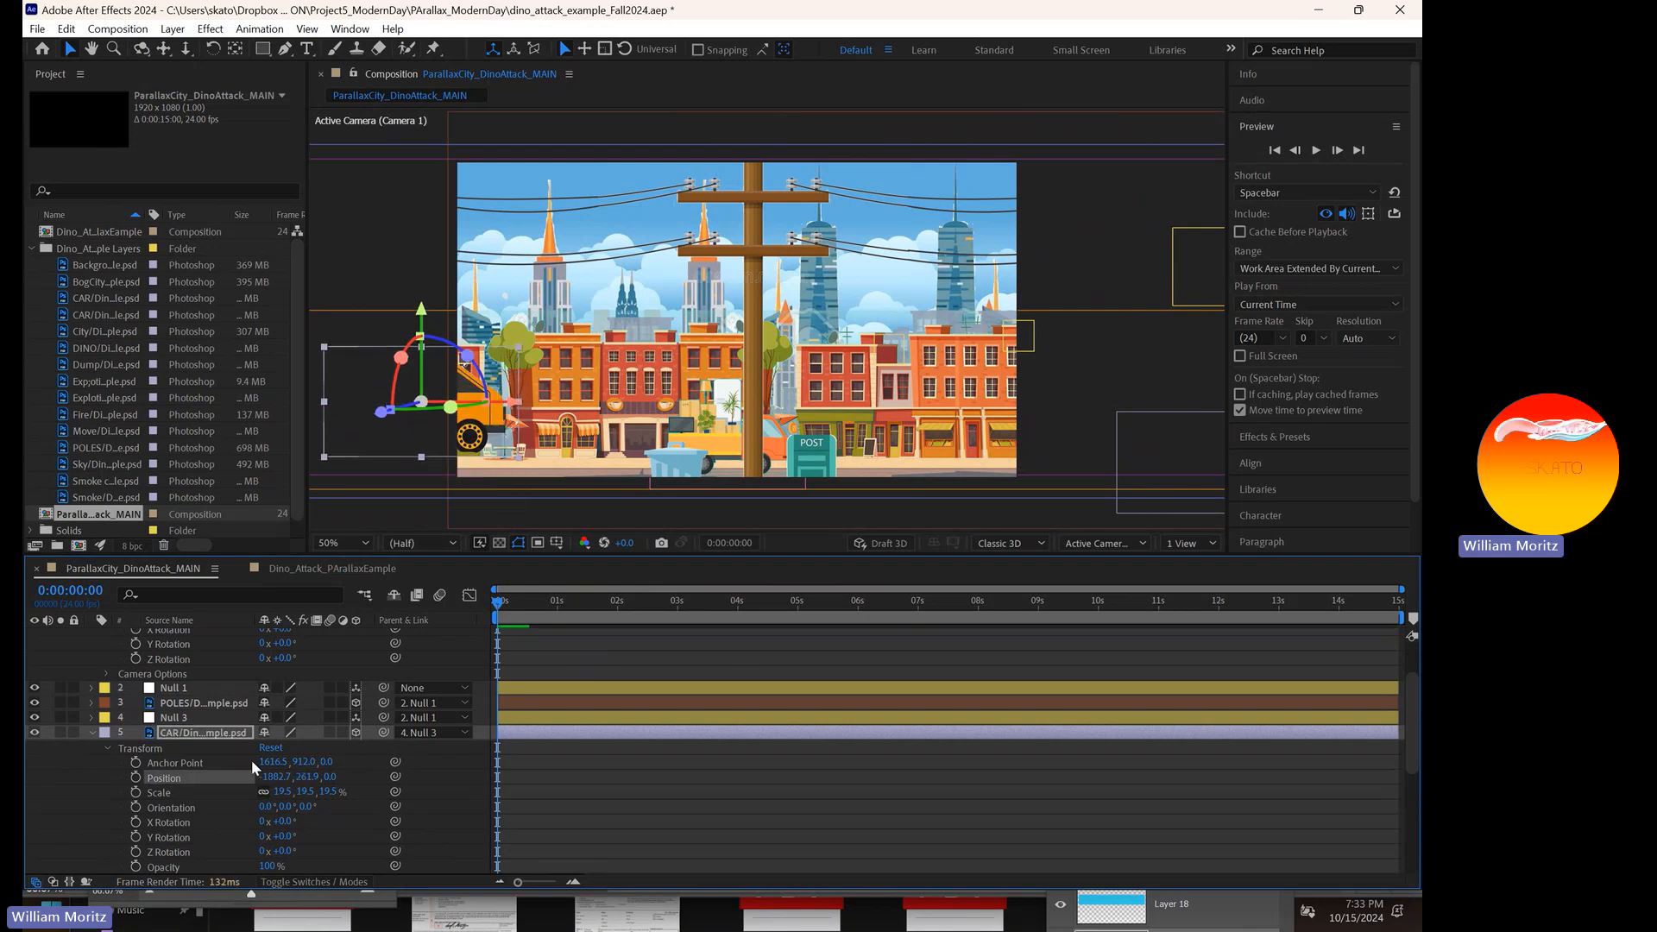
key("ctrl+z")
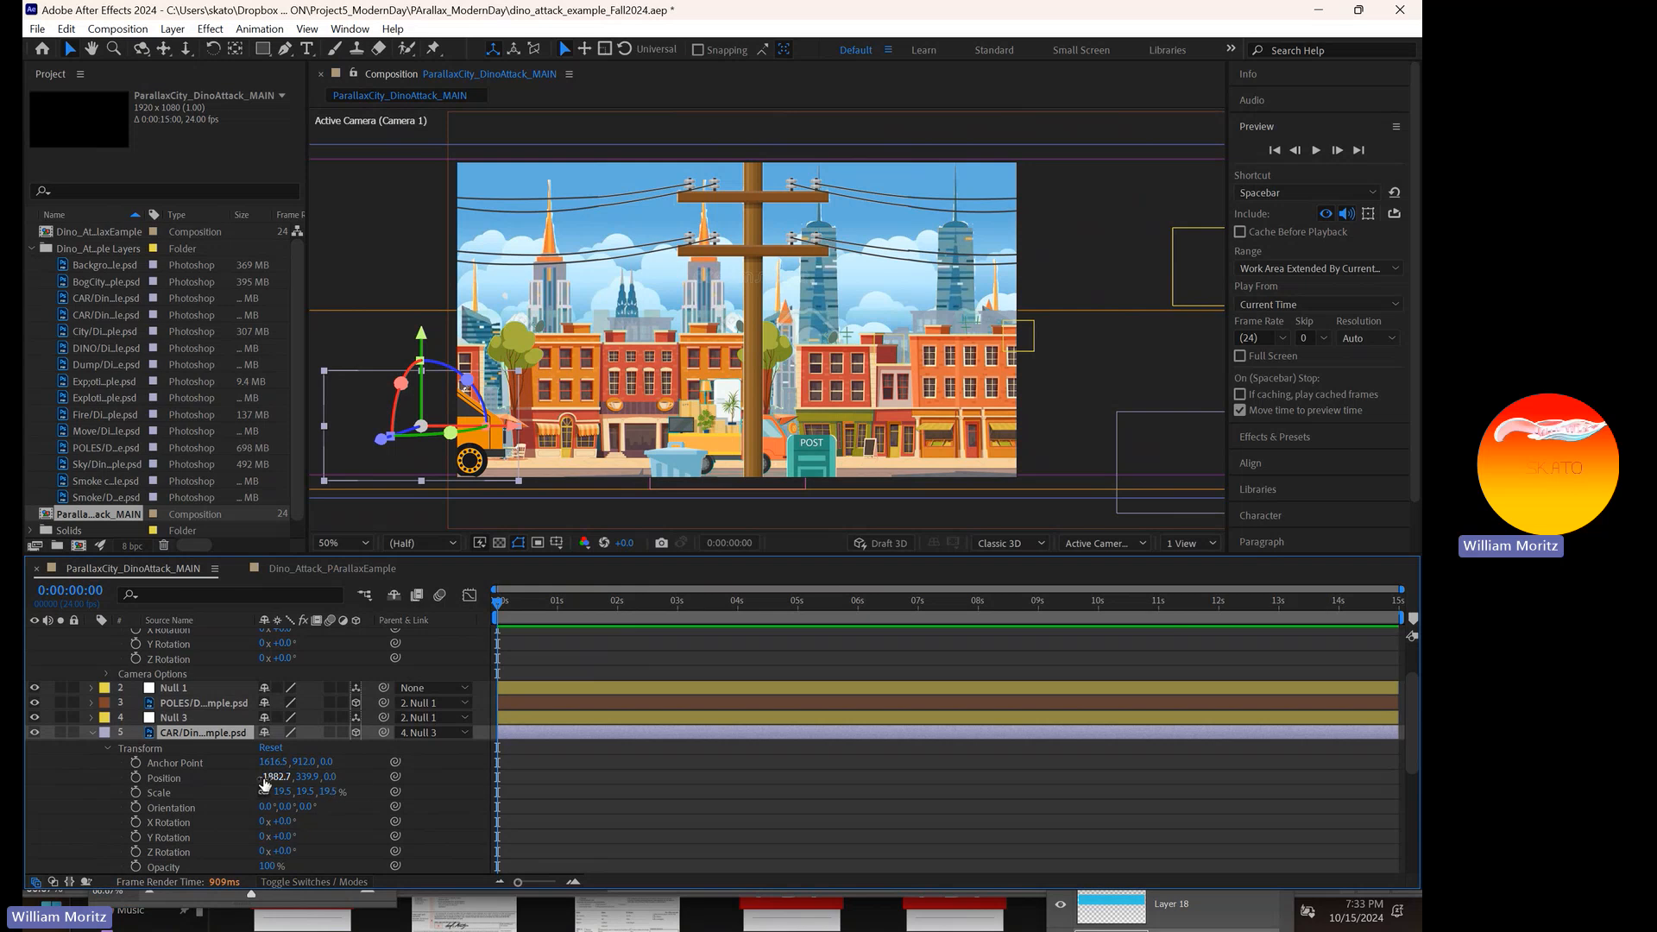
- Animate the layer 5 car's X Position from -2069.7 at 0:00:00:00 to 3557.3 at 0:00:14:23
left_click_drag(264, 779, 72, 751)
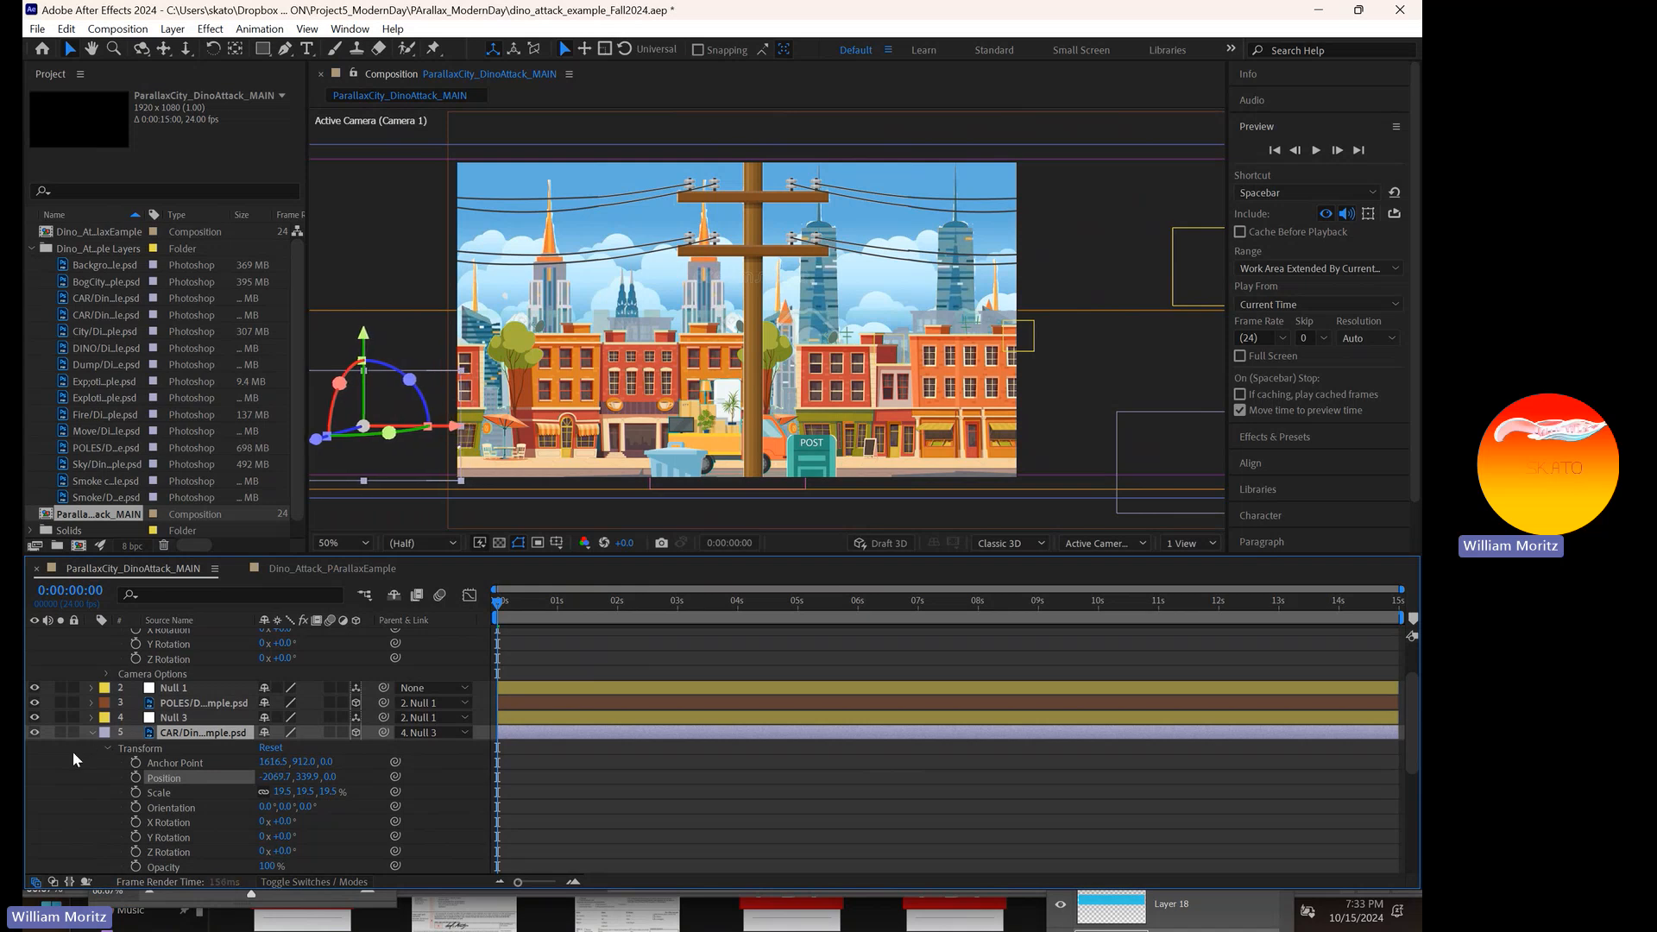
left_click(134, 778)
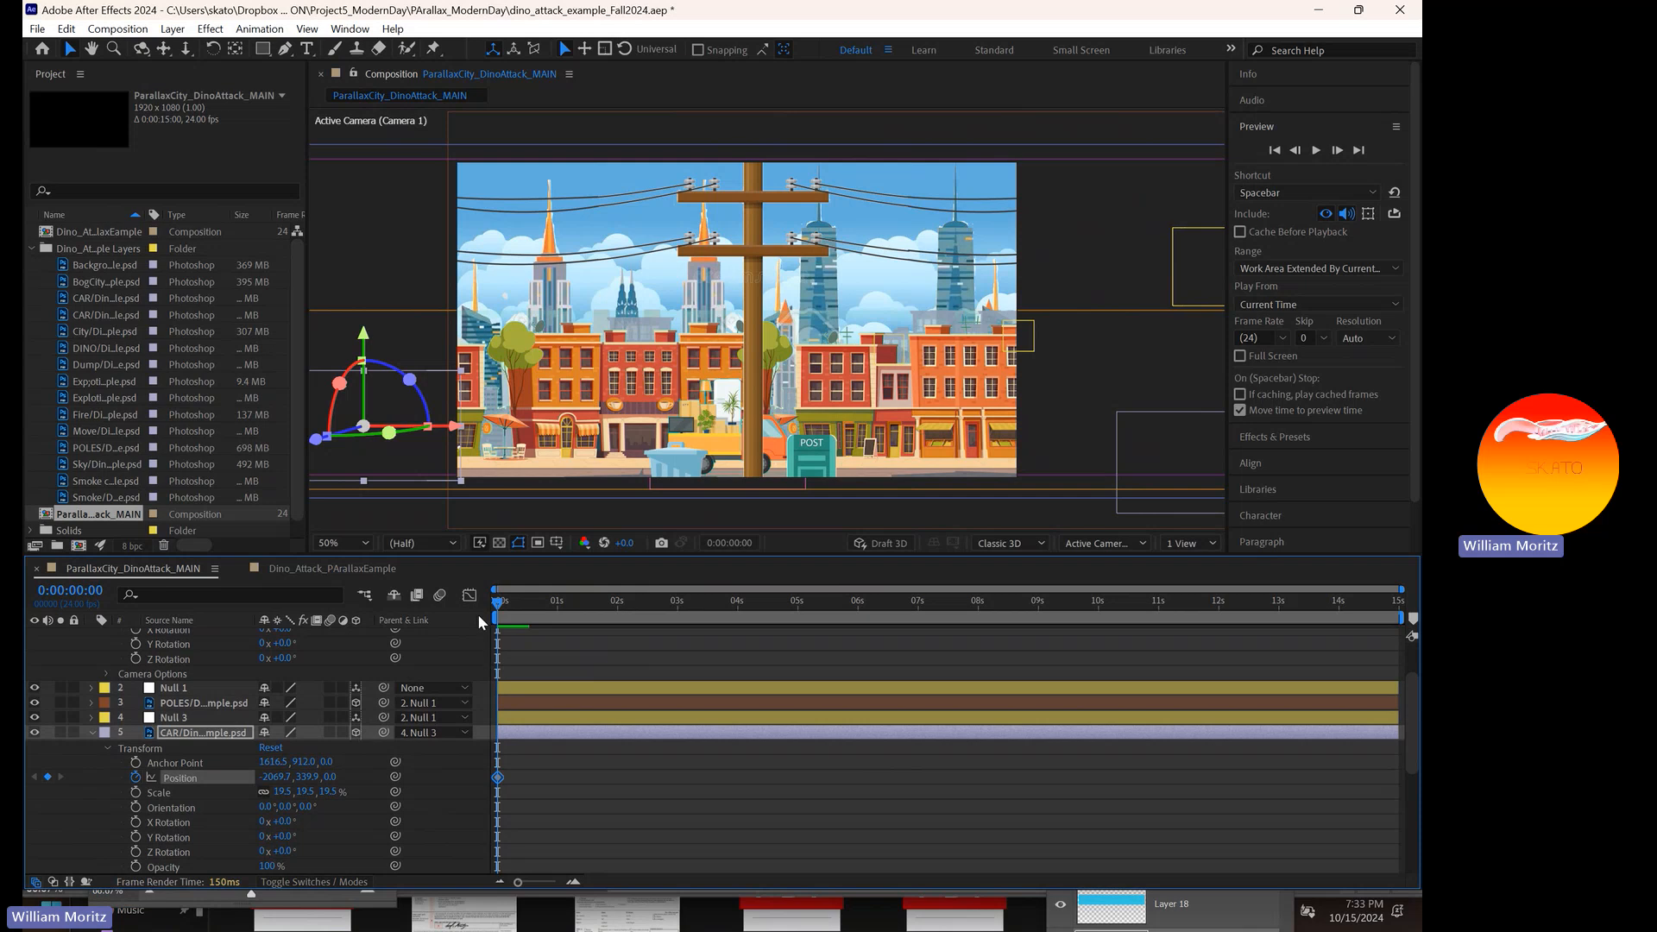
left_click_drag(499, 603, 1394, 616)
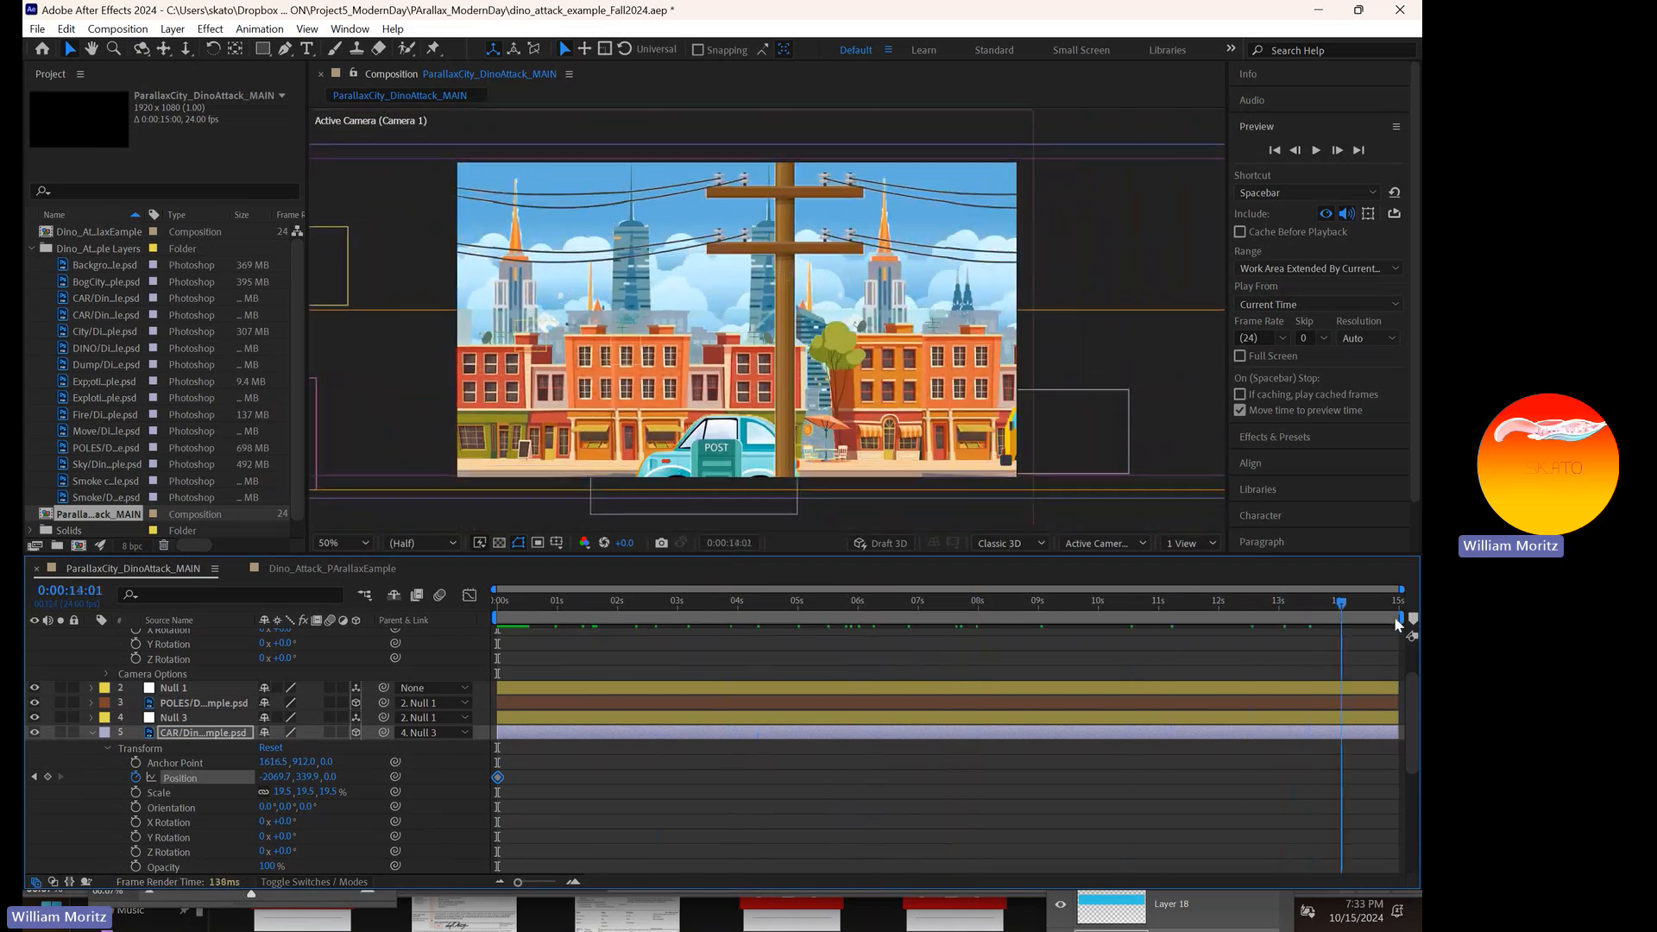
key("comma")
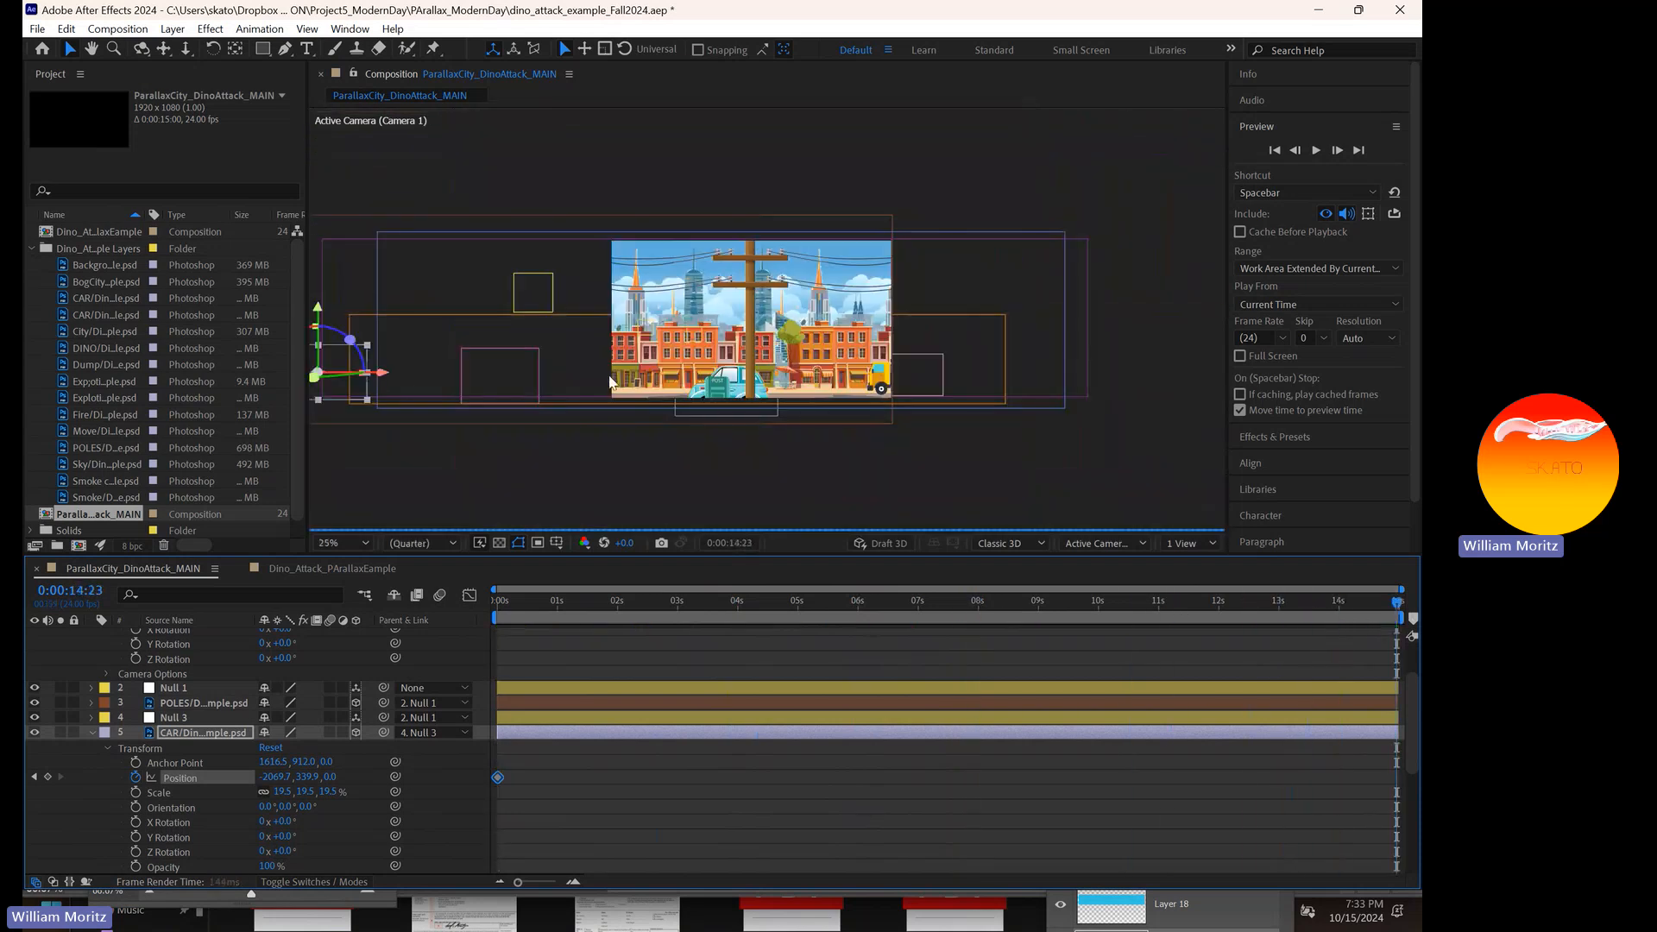
left_click_drag(382, 377, 1250, 377)
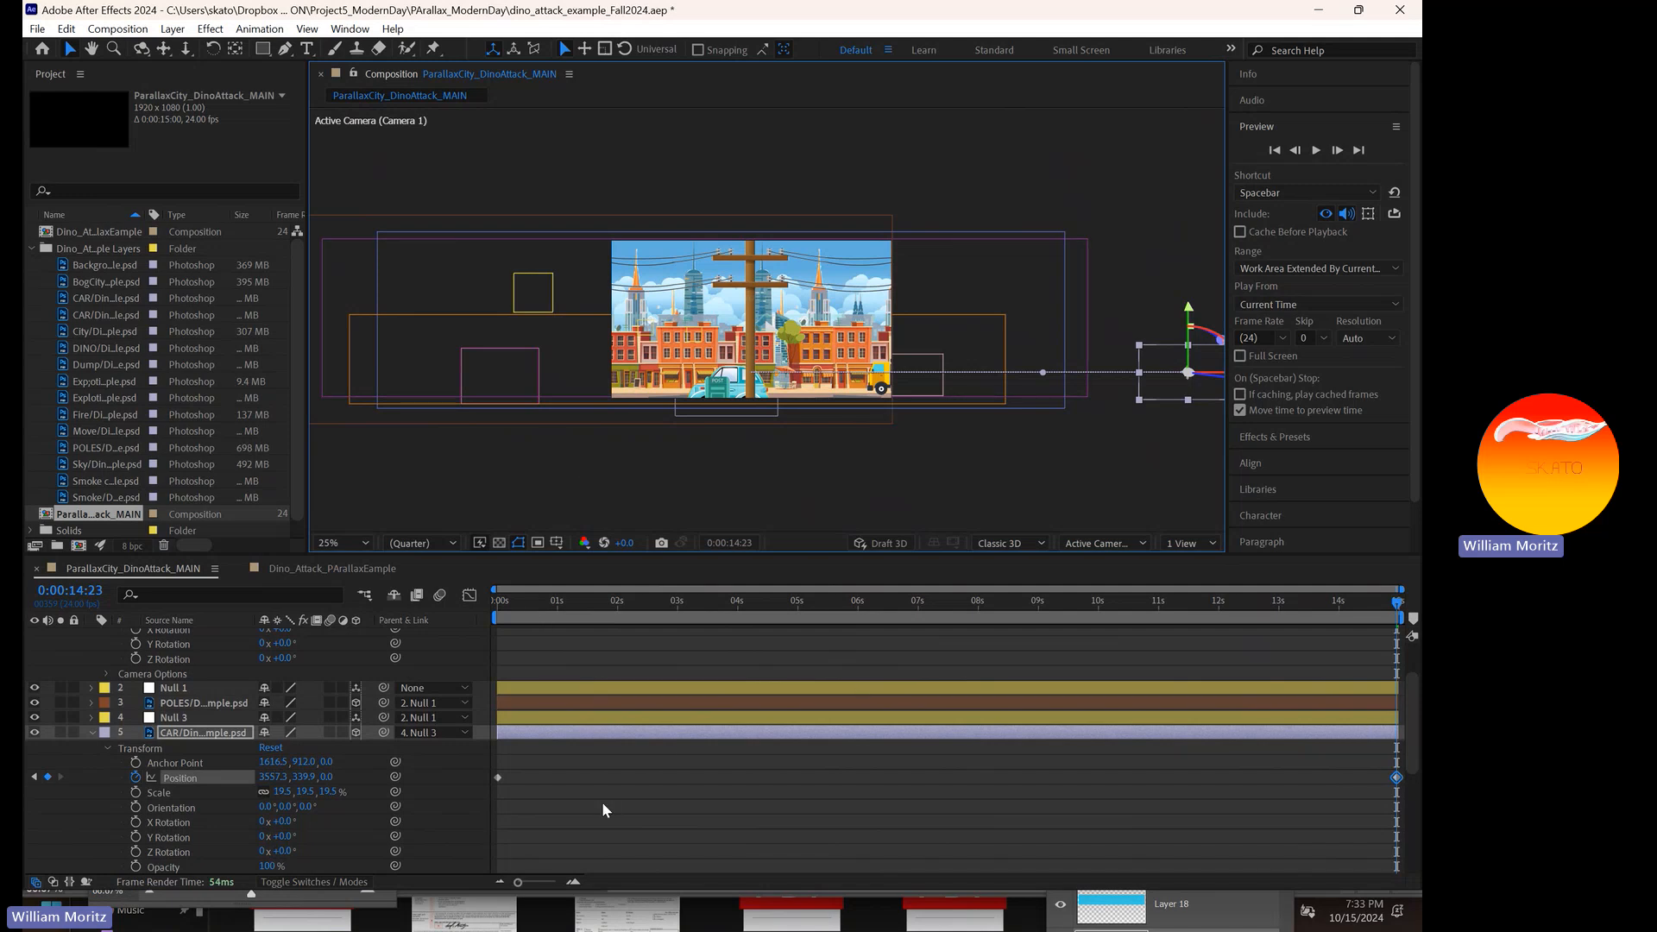
- Move the layer 5 car's end Position keyframe to just past 14 seconds and preview the composition from the start
left_click(497, 777)
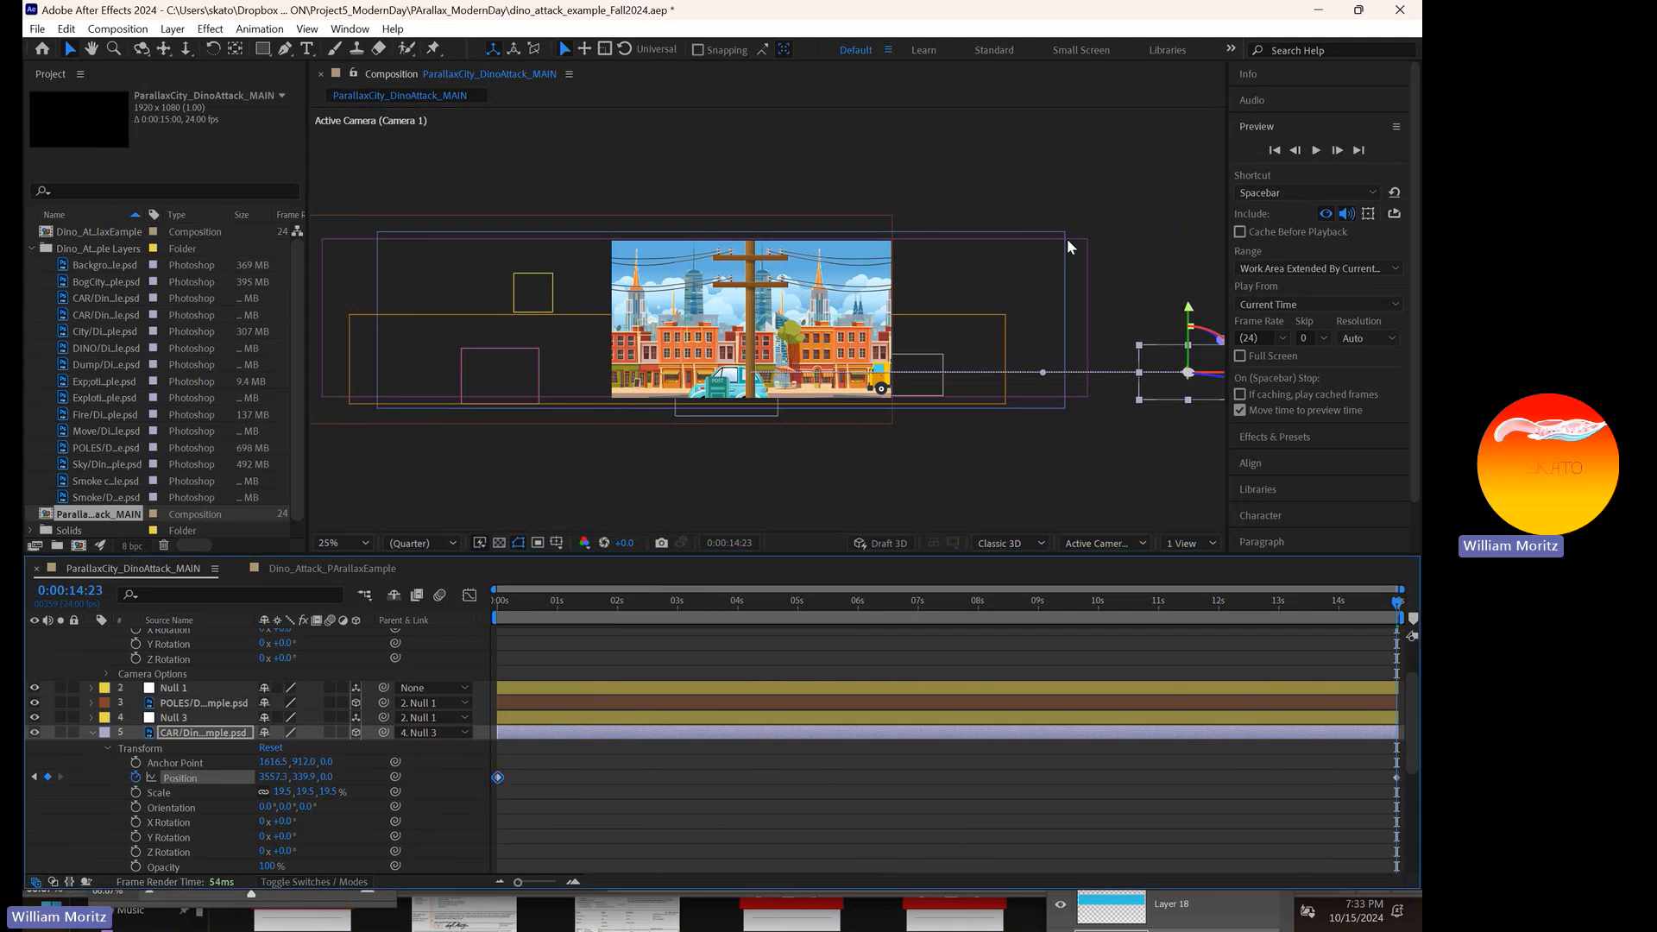
left_click(1401, 779)
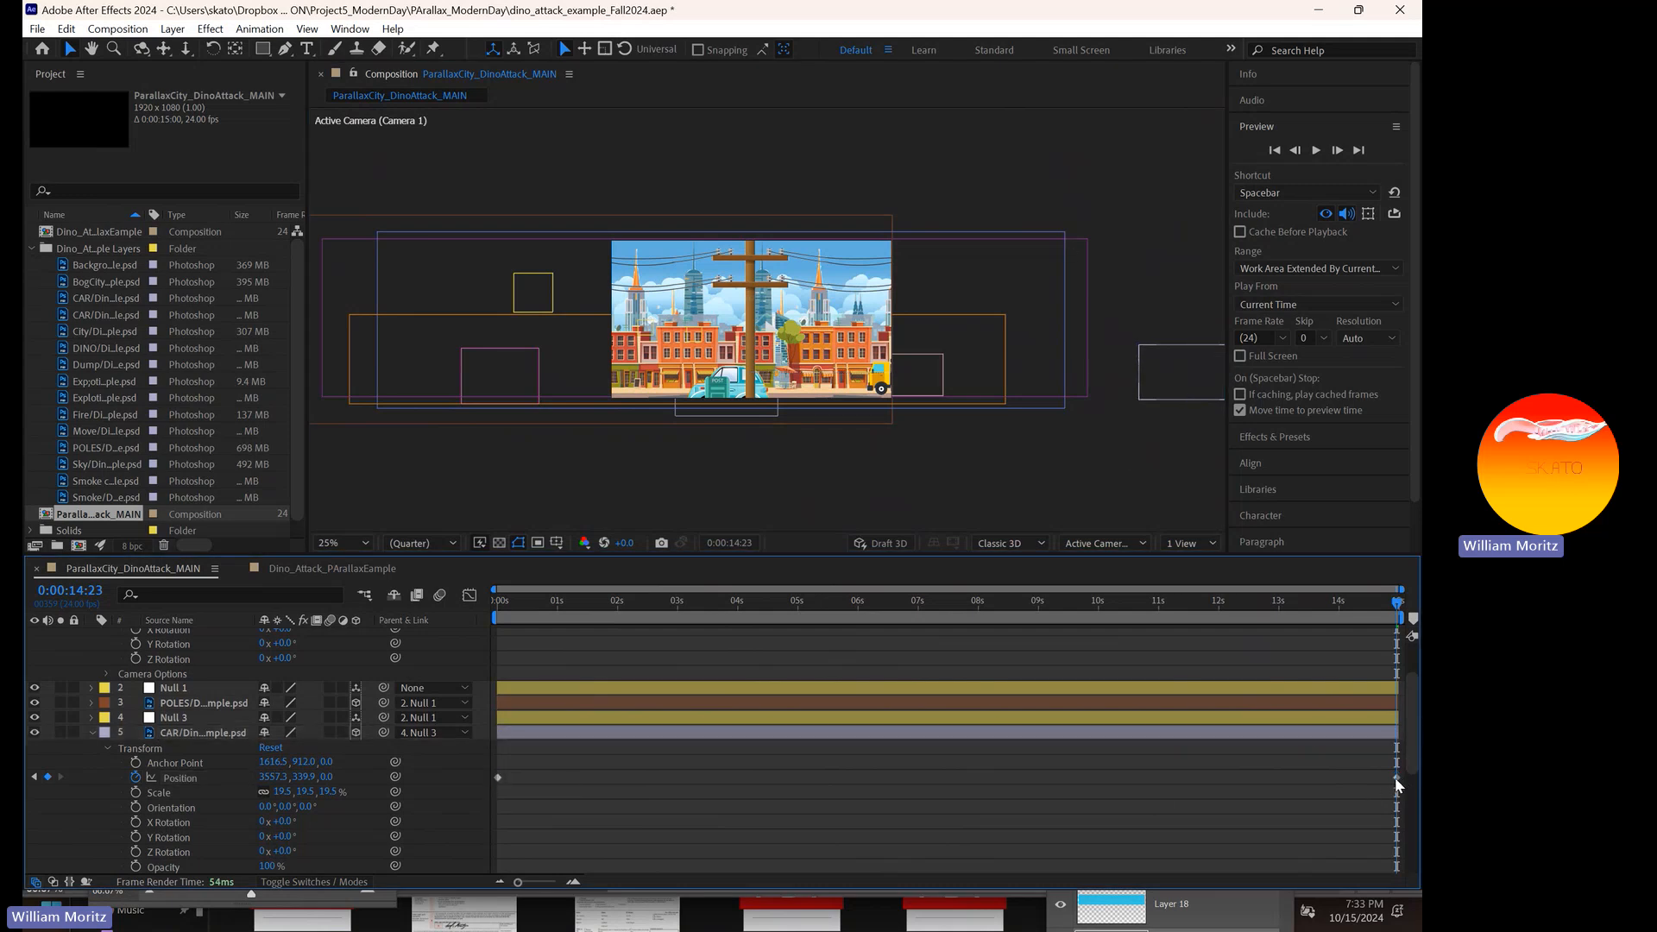
left_click_drag(1396, 778, 1349, 780)
left_click(1267, 799)
key("Home")
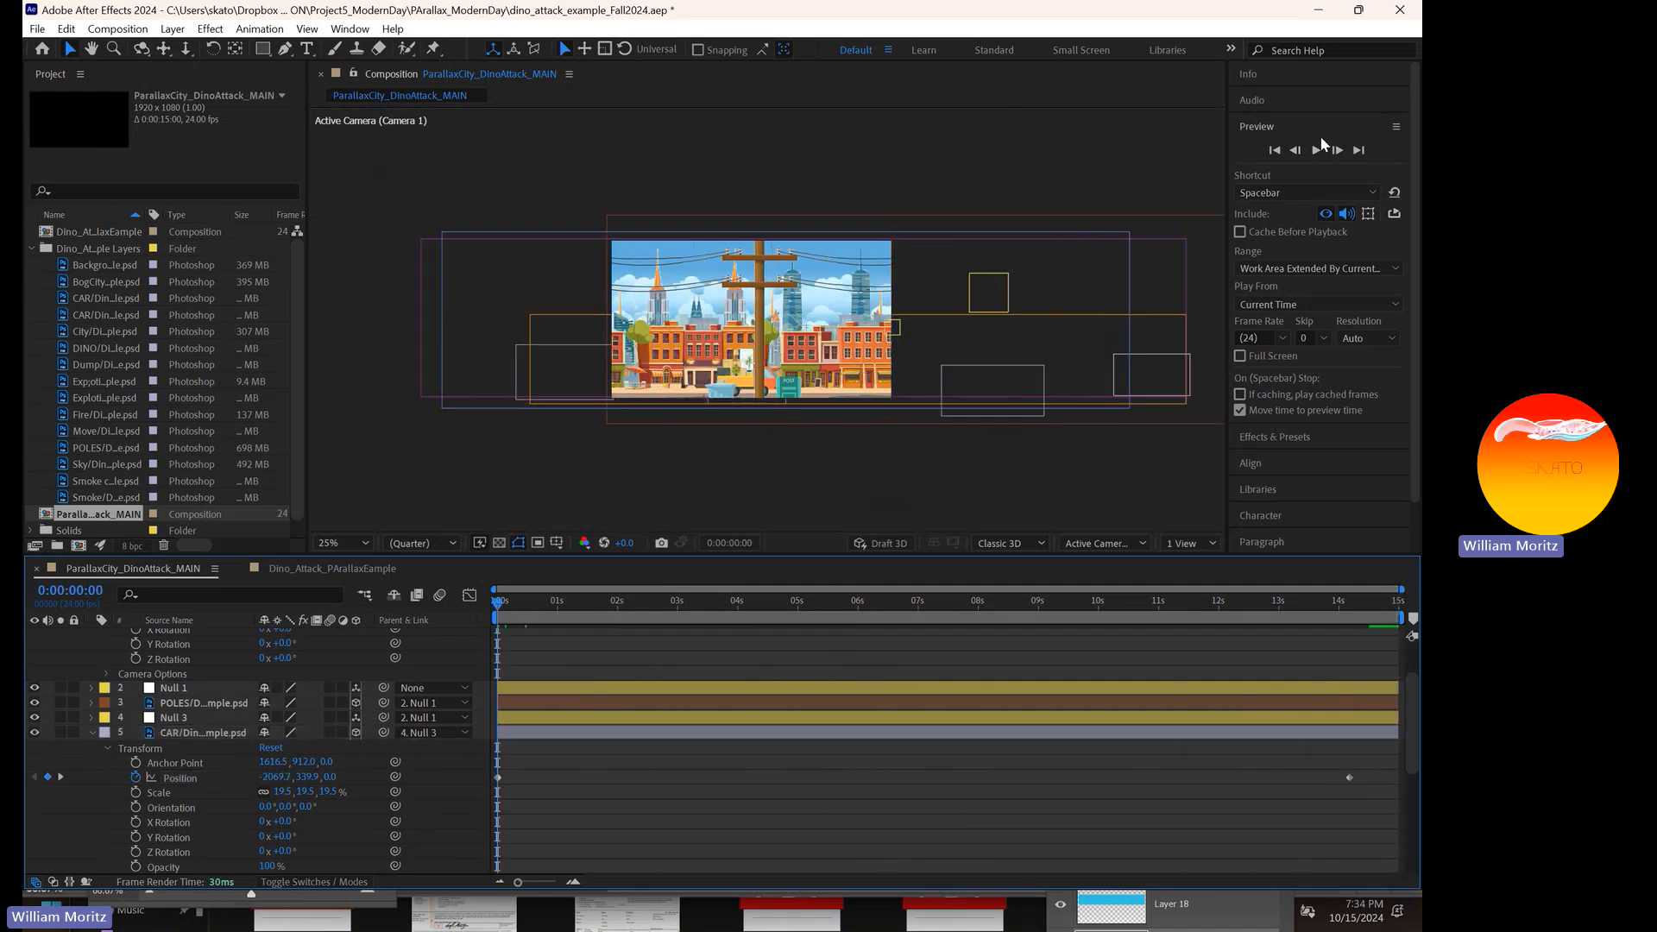
left_click(1316, 156)
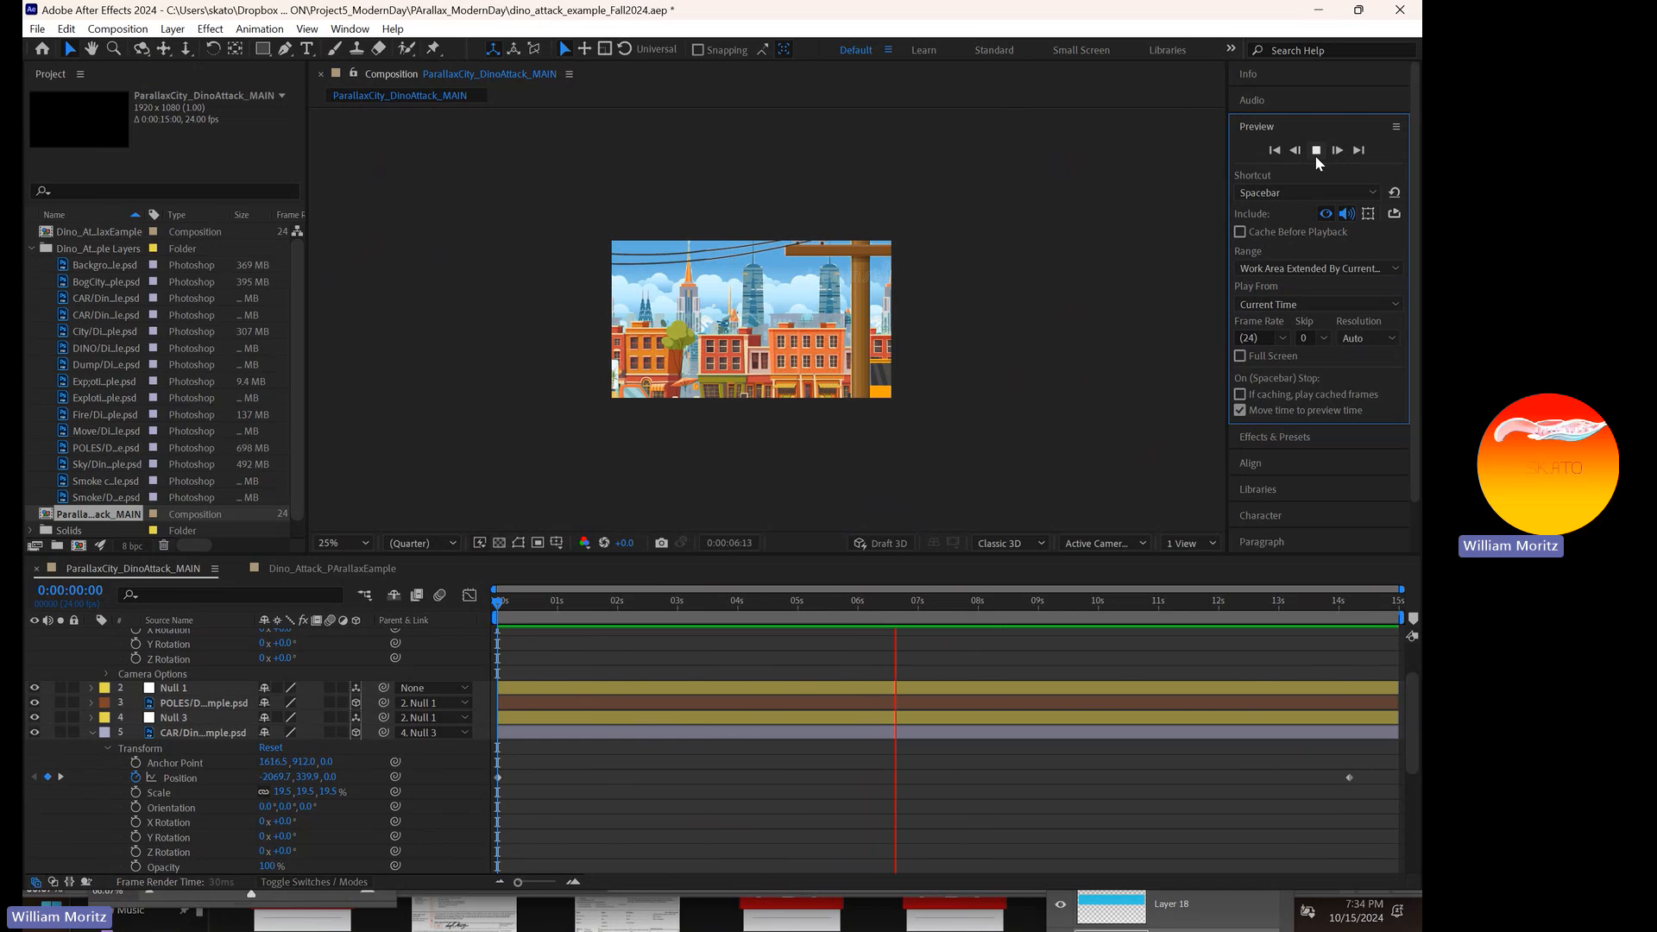
left_click(1316, 152)
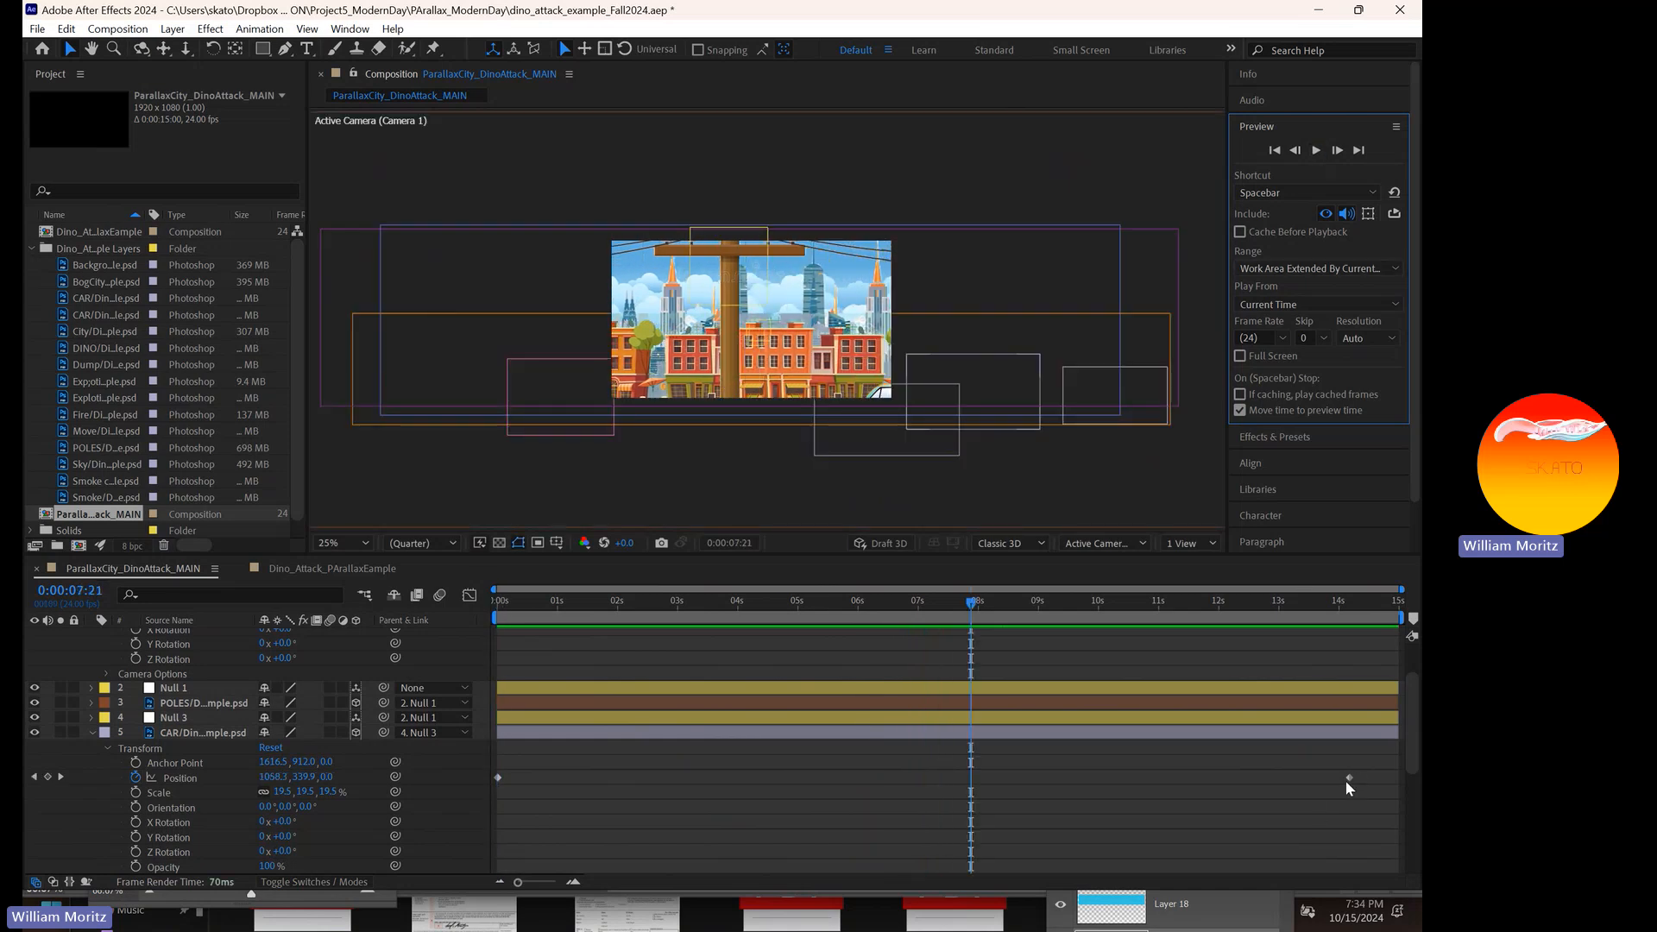
- Move the layer 5 car's end Position keyframe to about 8.5 seconds and preview the composition from the start
left_click_drag(1350, 777, 1003, 778)
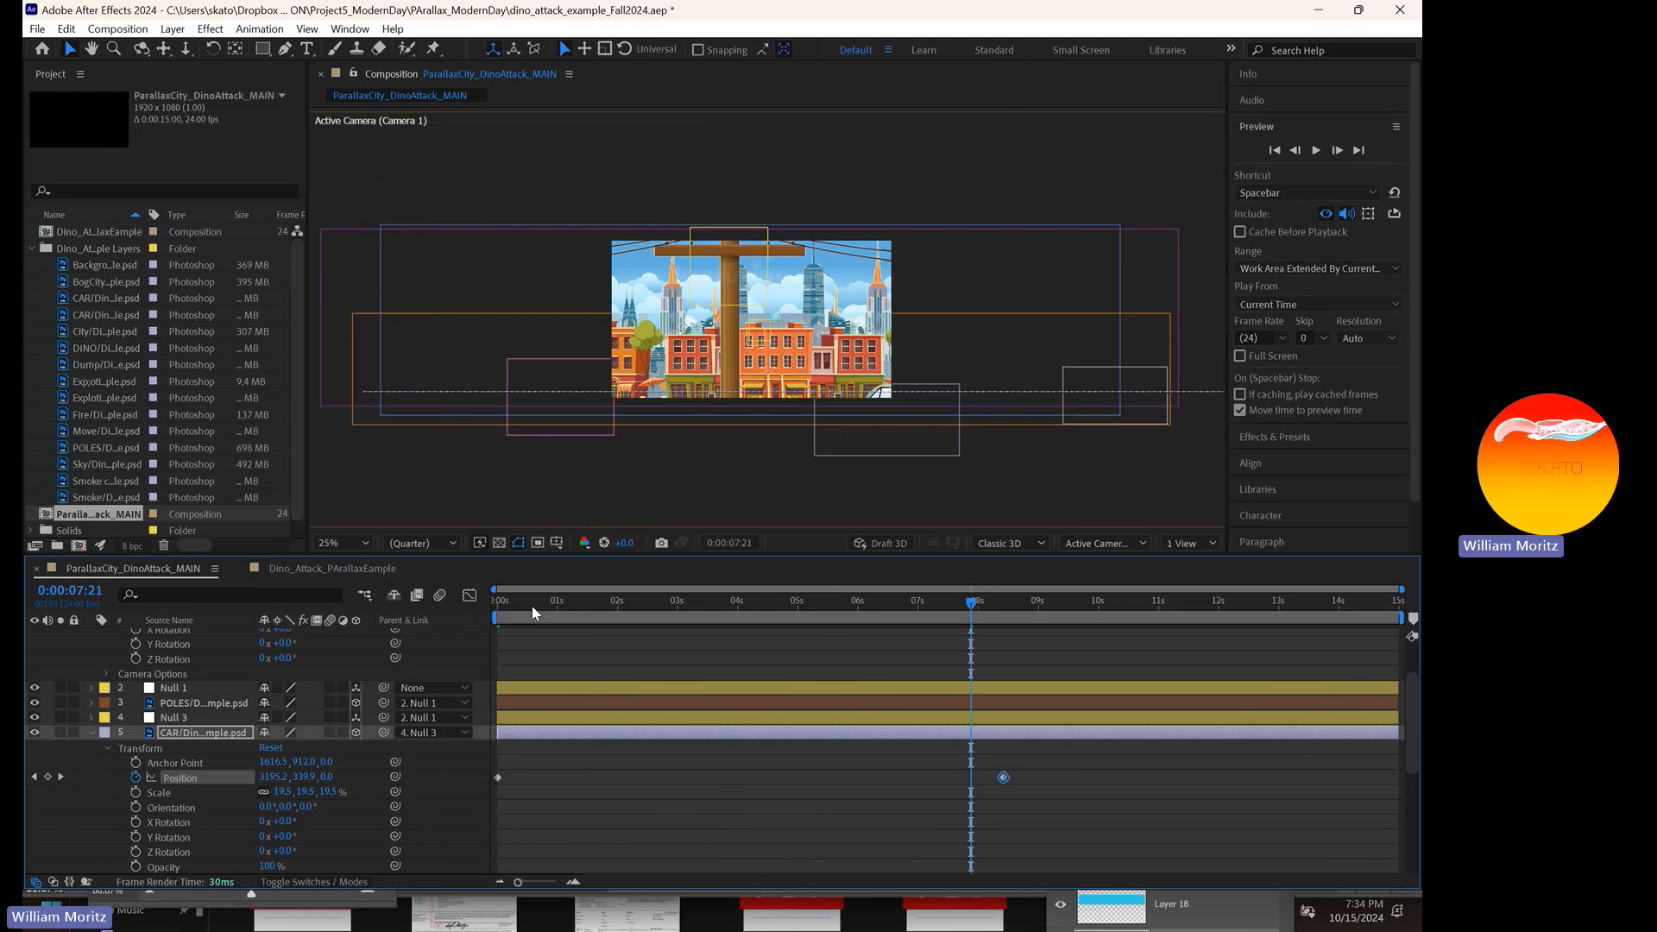
left_click_drag(531, 604, 480, 605)
left_click(1315, 153)
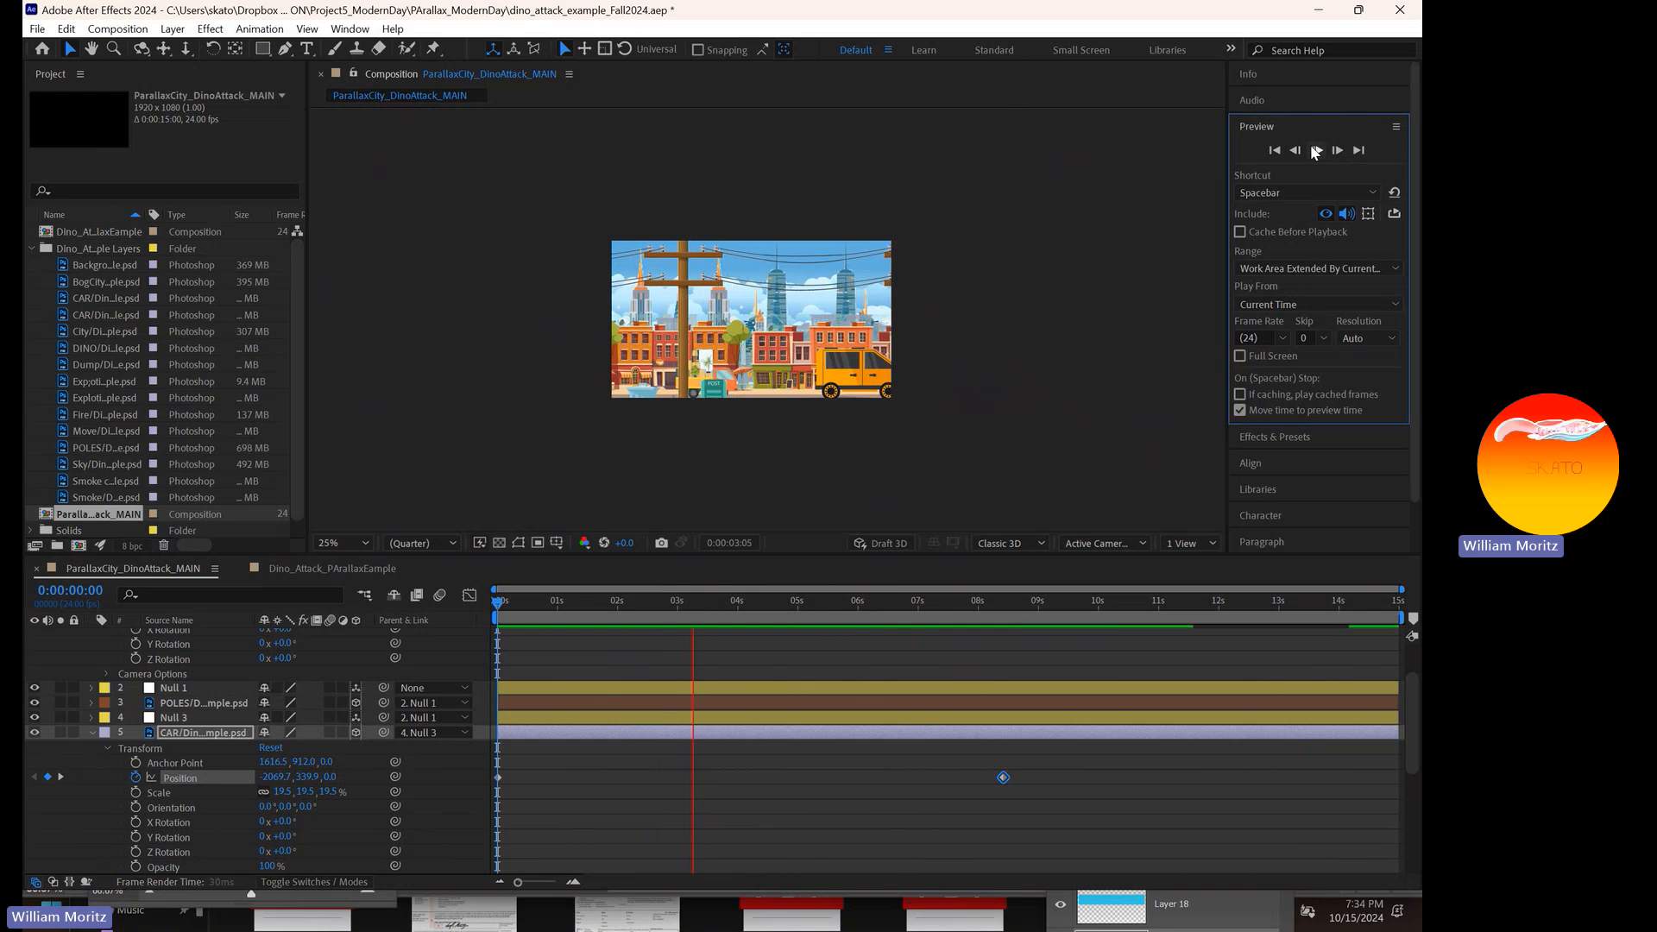
left_click(1316, 151)
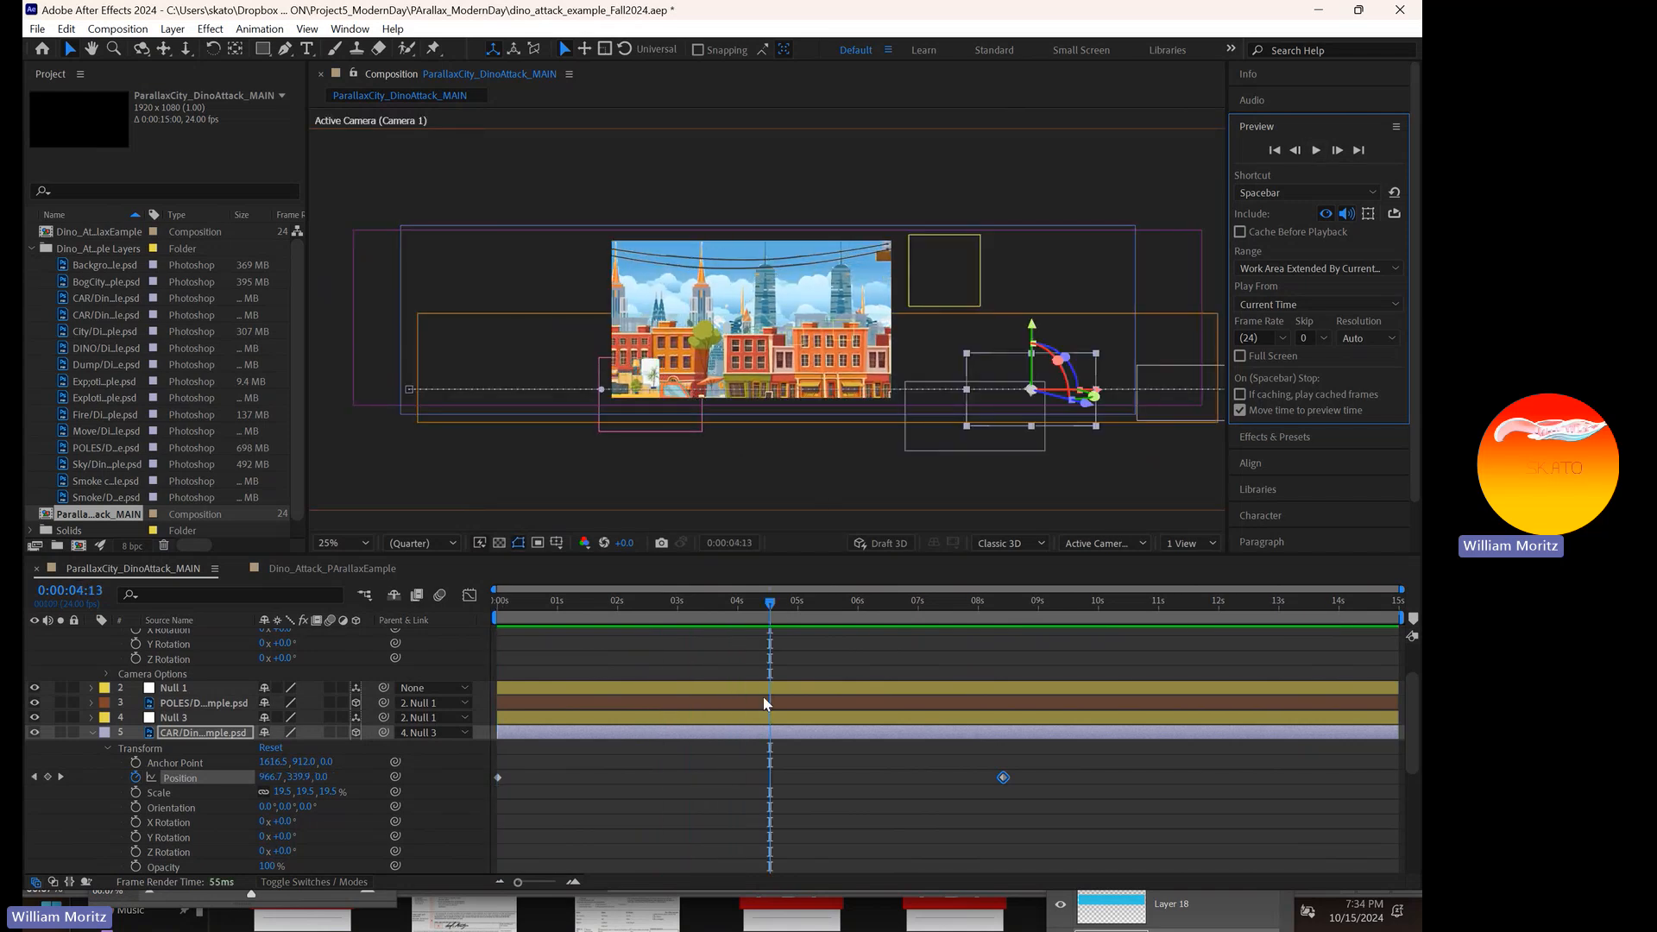
left_click_drag(763, 604, 485, 630)
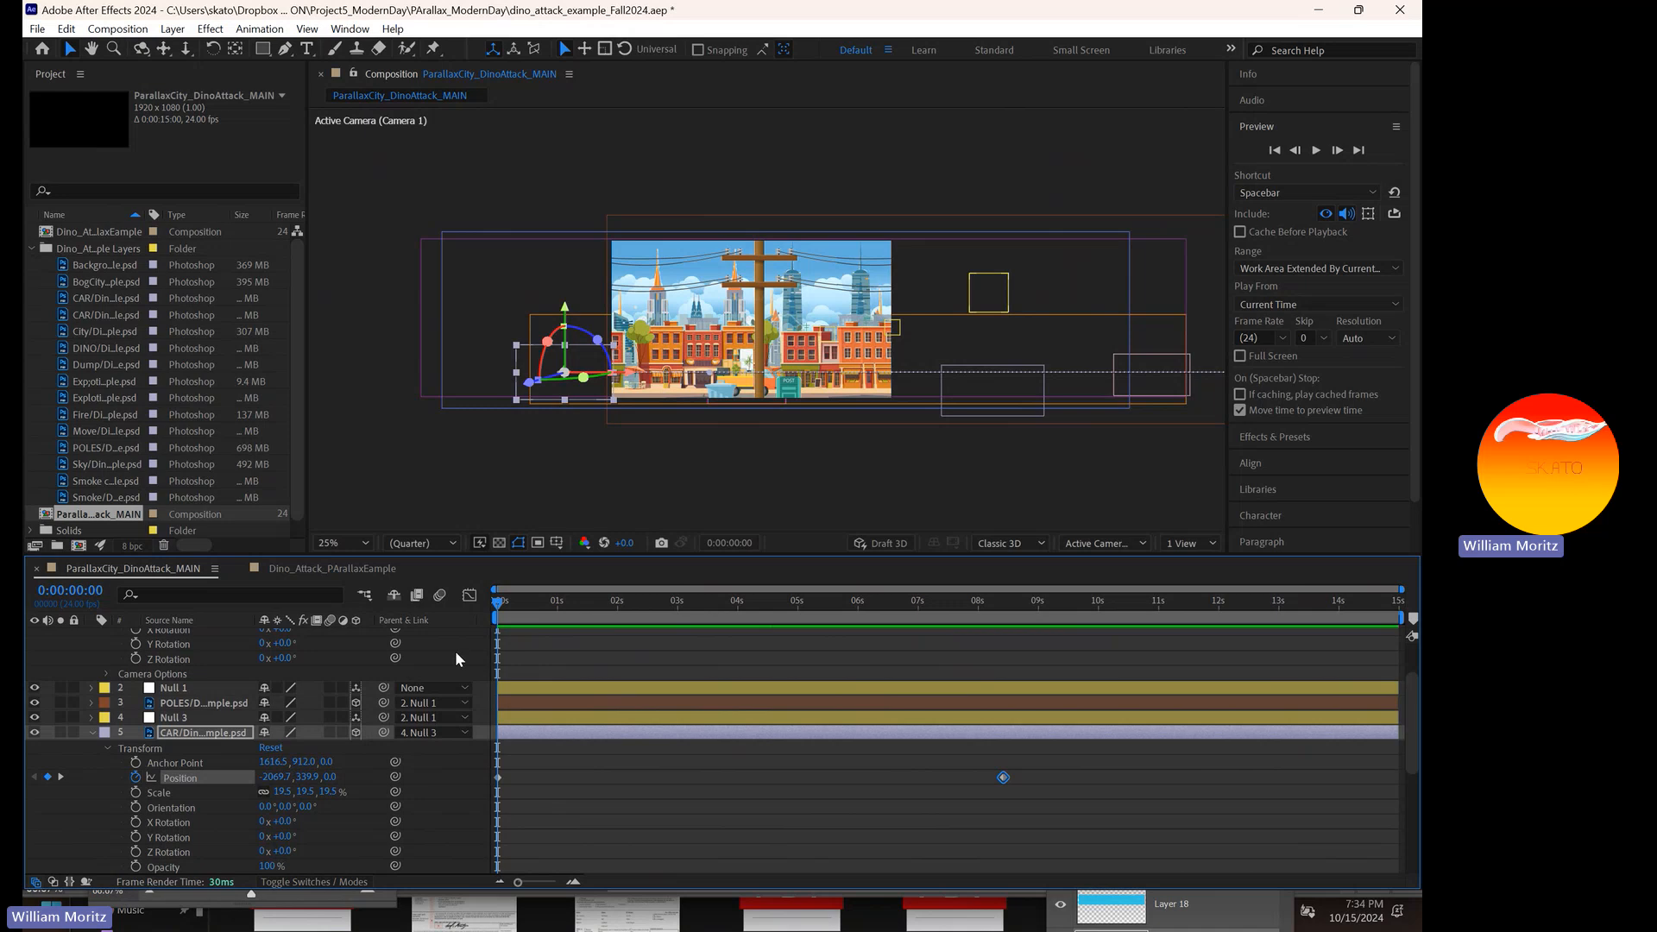
- Collapse the layer 5 car and enable Position keyframing for the layer 6 car at 0:00:12:00
left_click_drag(511, 608, 760, 604)
left_click(1157, 362)
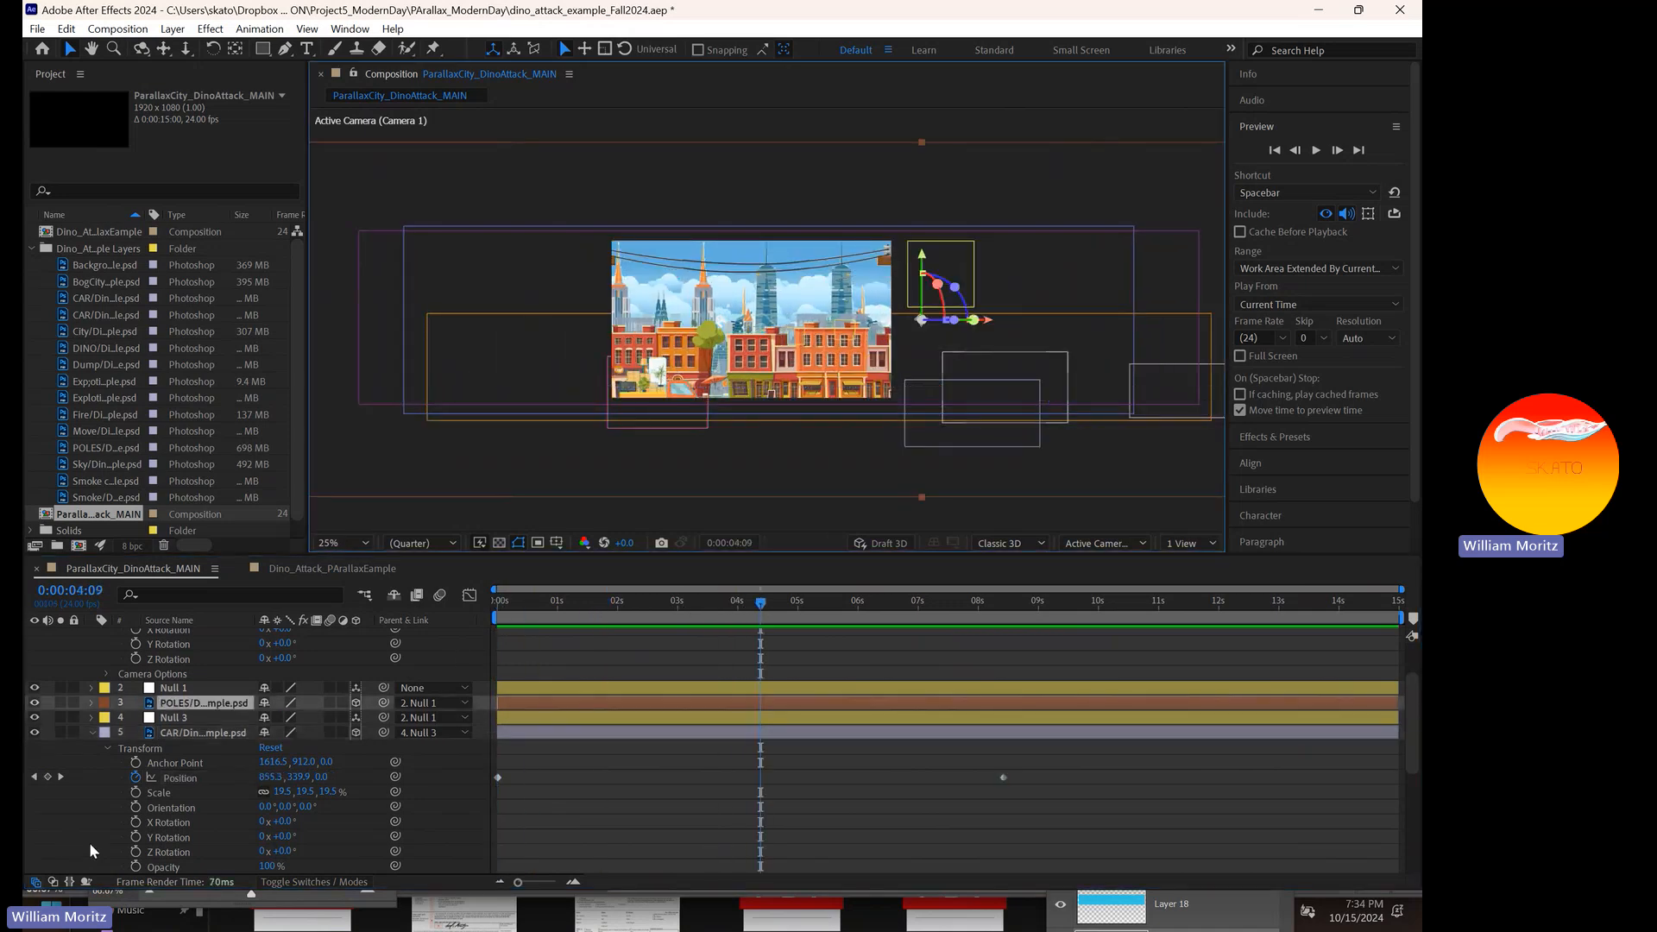
left_click(91, 733)
left_click(163, 747)
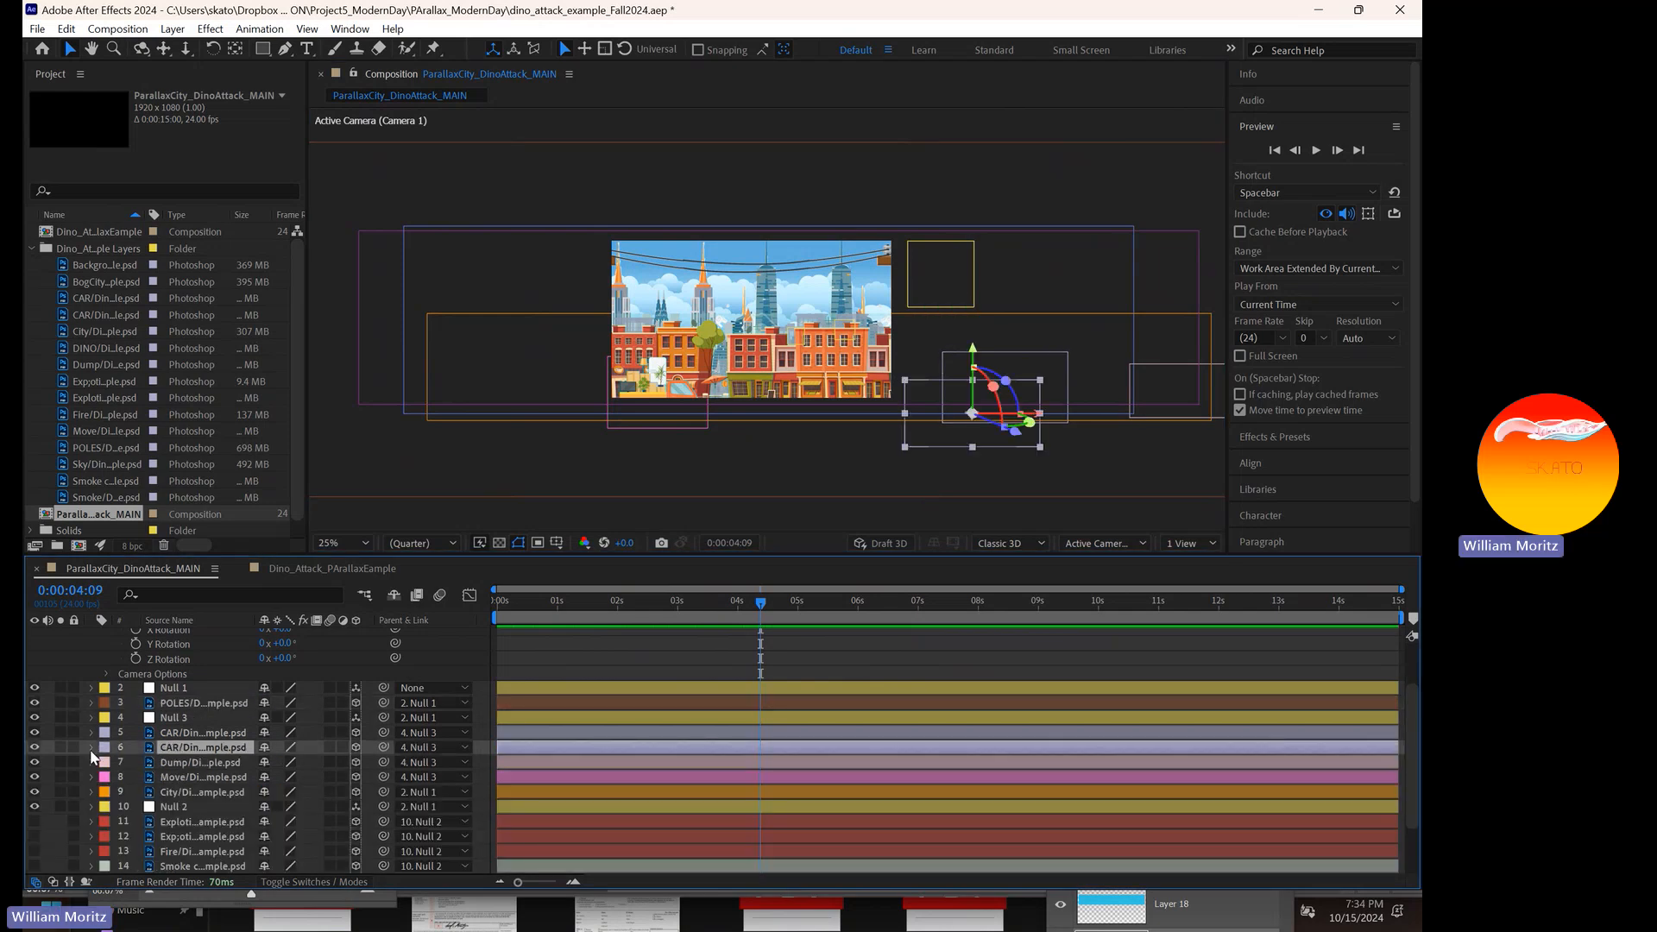
left_click(91, 747)
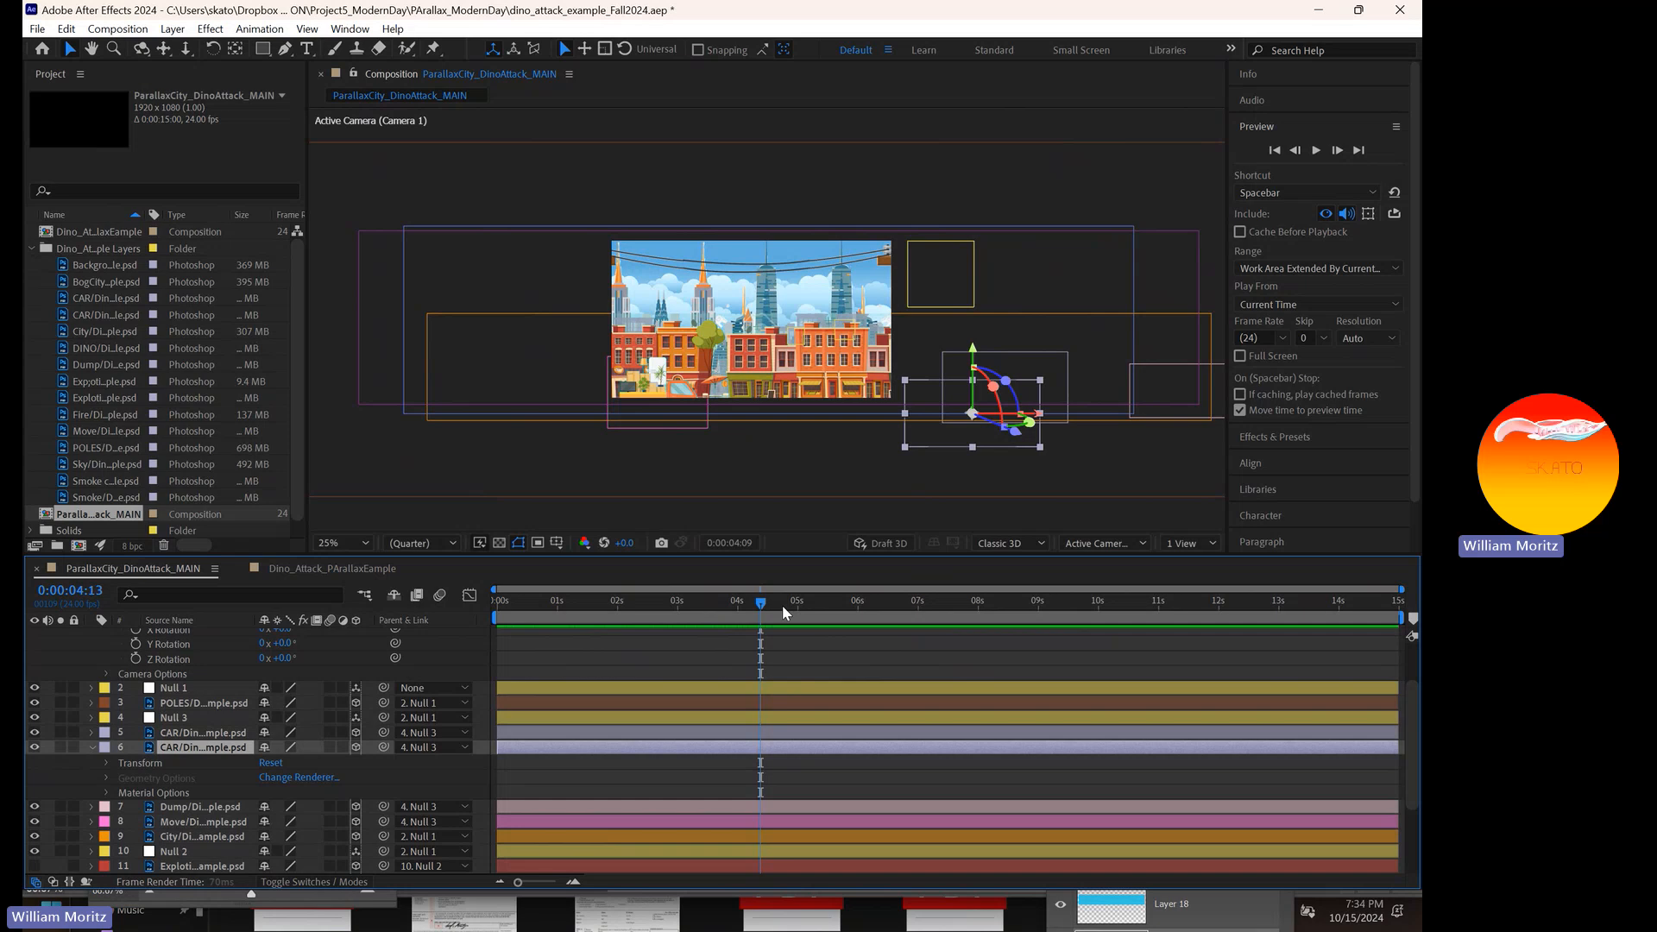
left_click_drag(782, 604, 1218, 625)
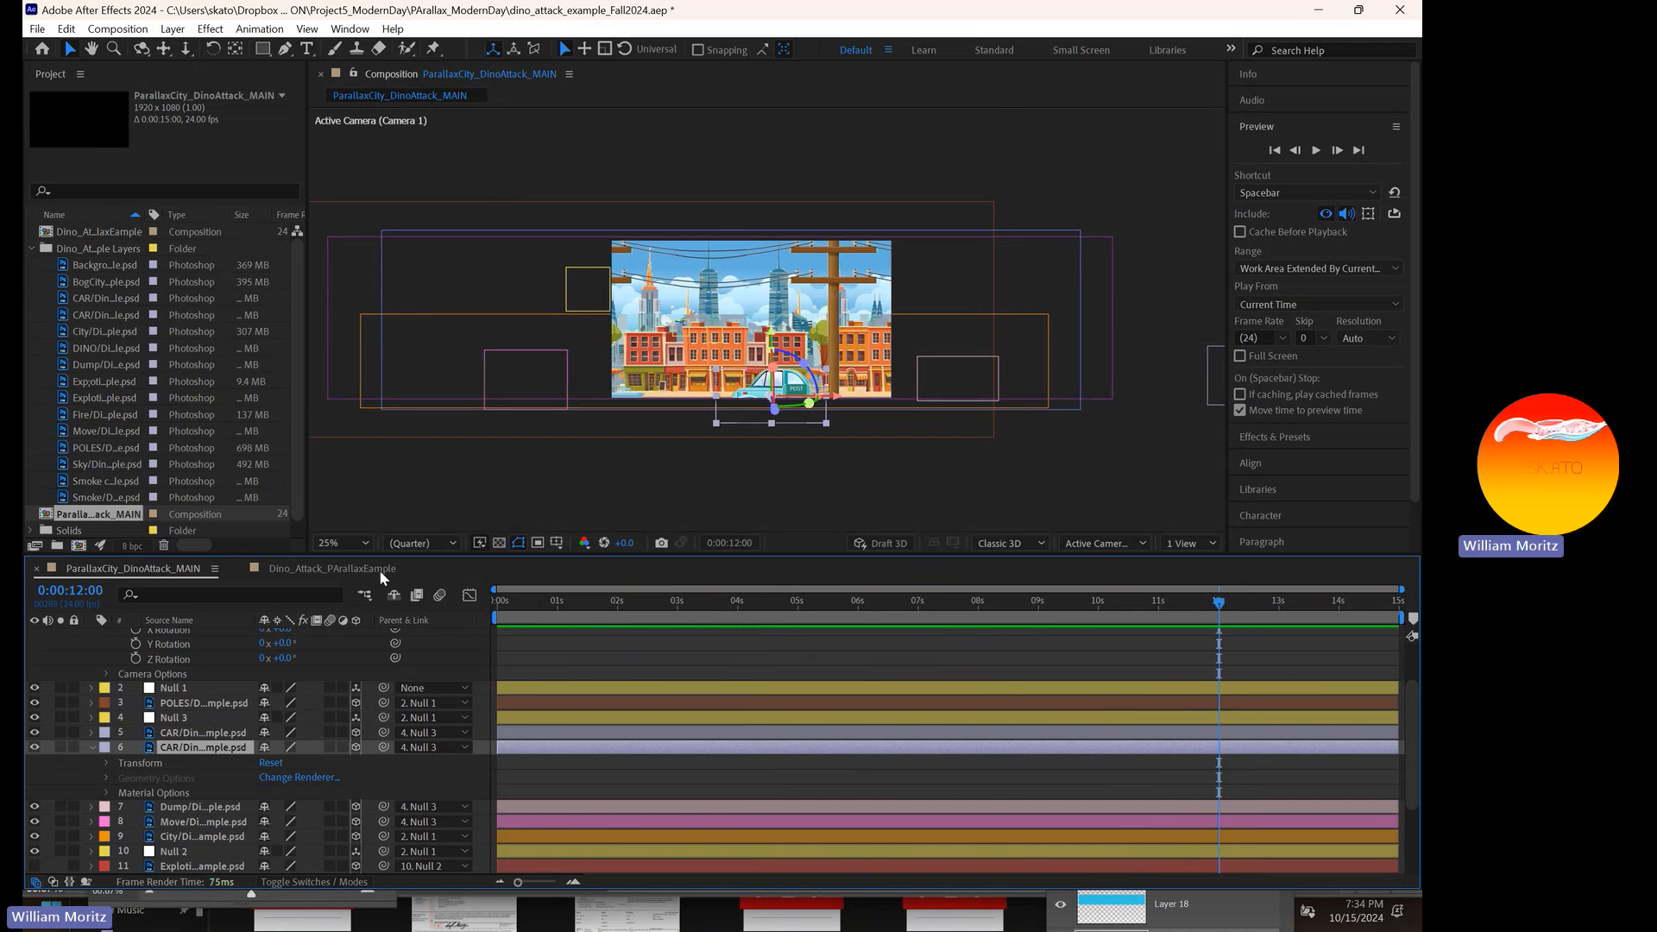
left_click(105, 763)
left_click(137, 778)
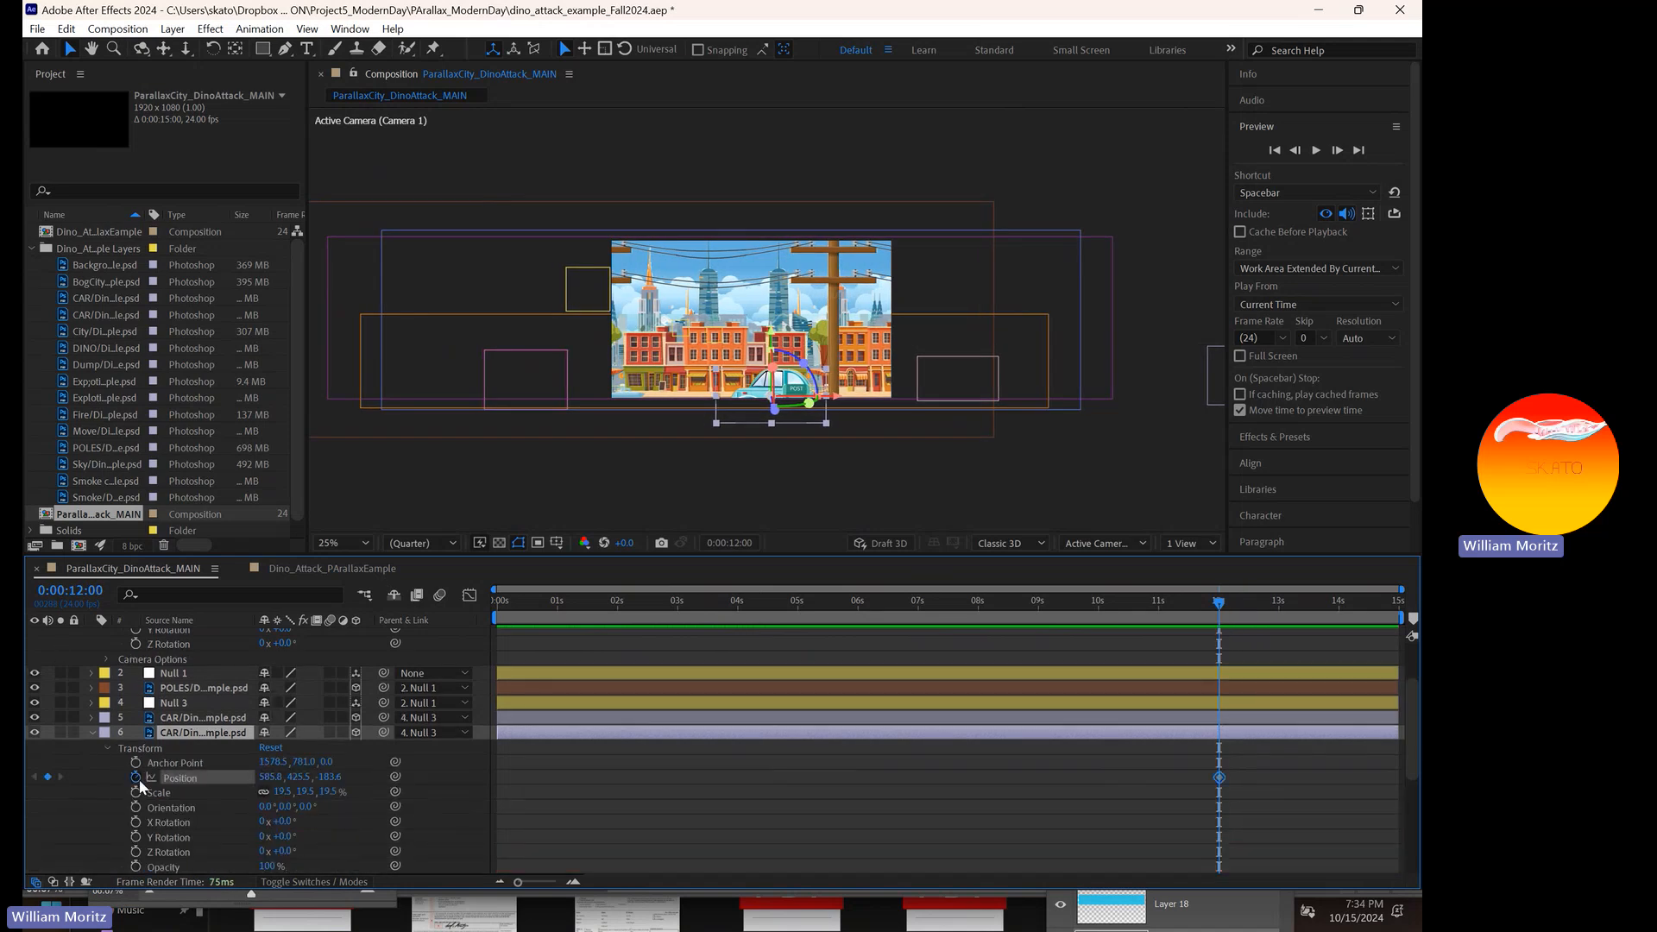
- Keyframe the layer 6 car's X Position at 1789.6 at 0:00:08:22 and at -1314.7 at 0:00:14:23
left_click_drag(1090, 604, 1033, 608)
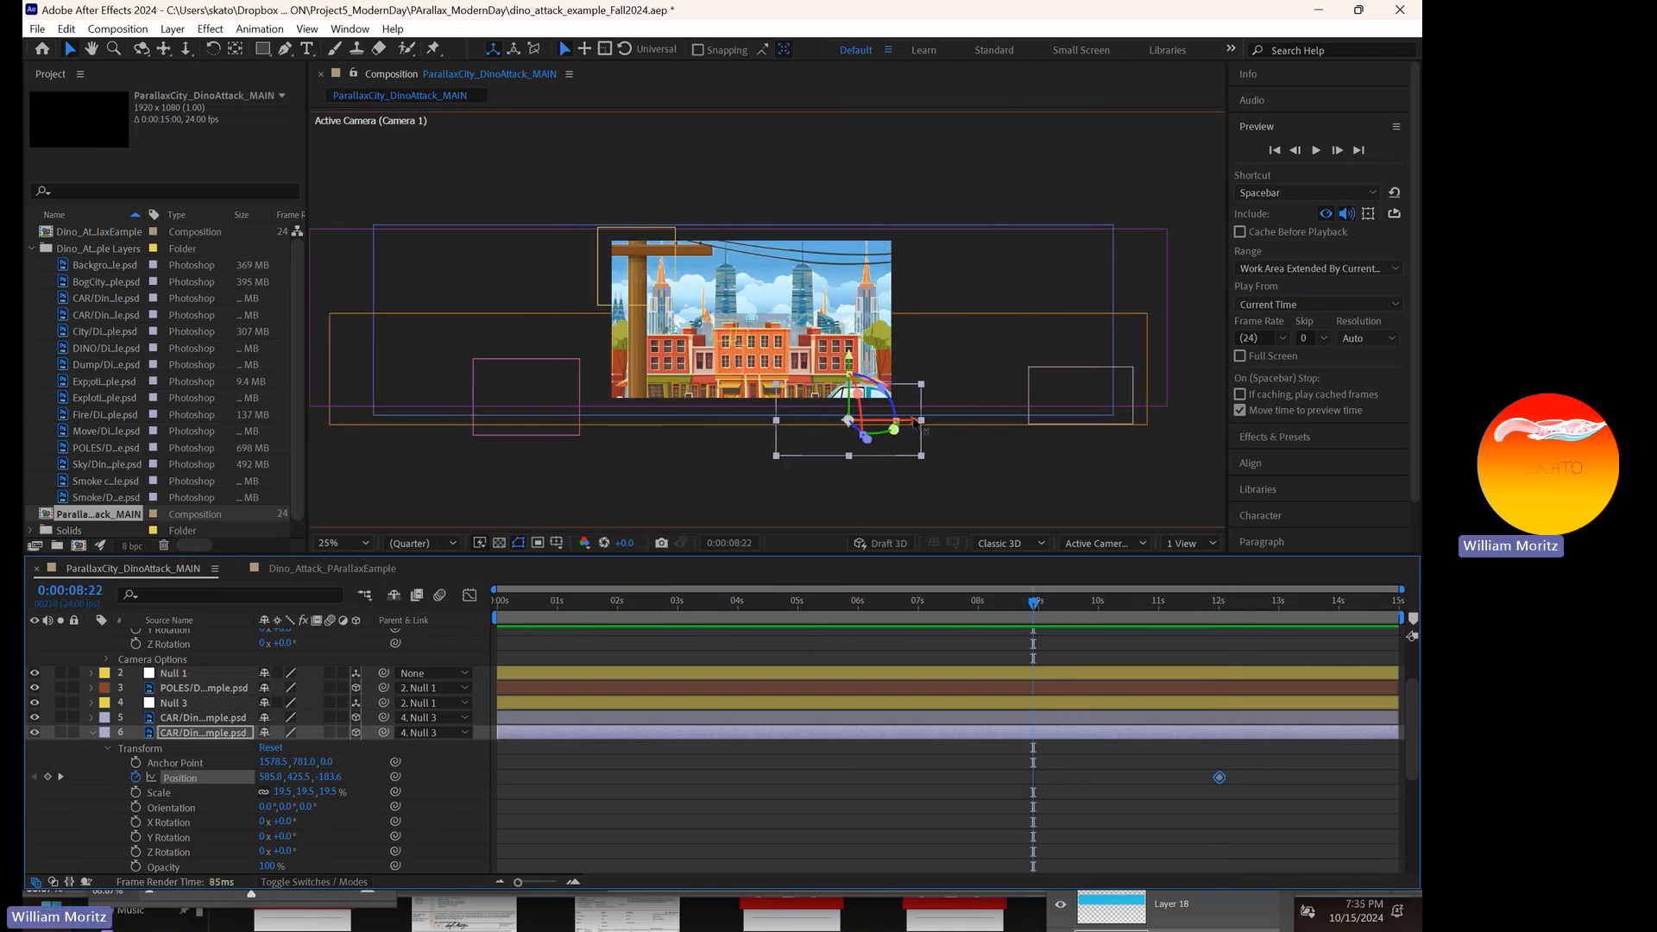
left_click_drag(913, 424, 1202, 431)
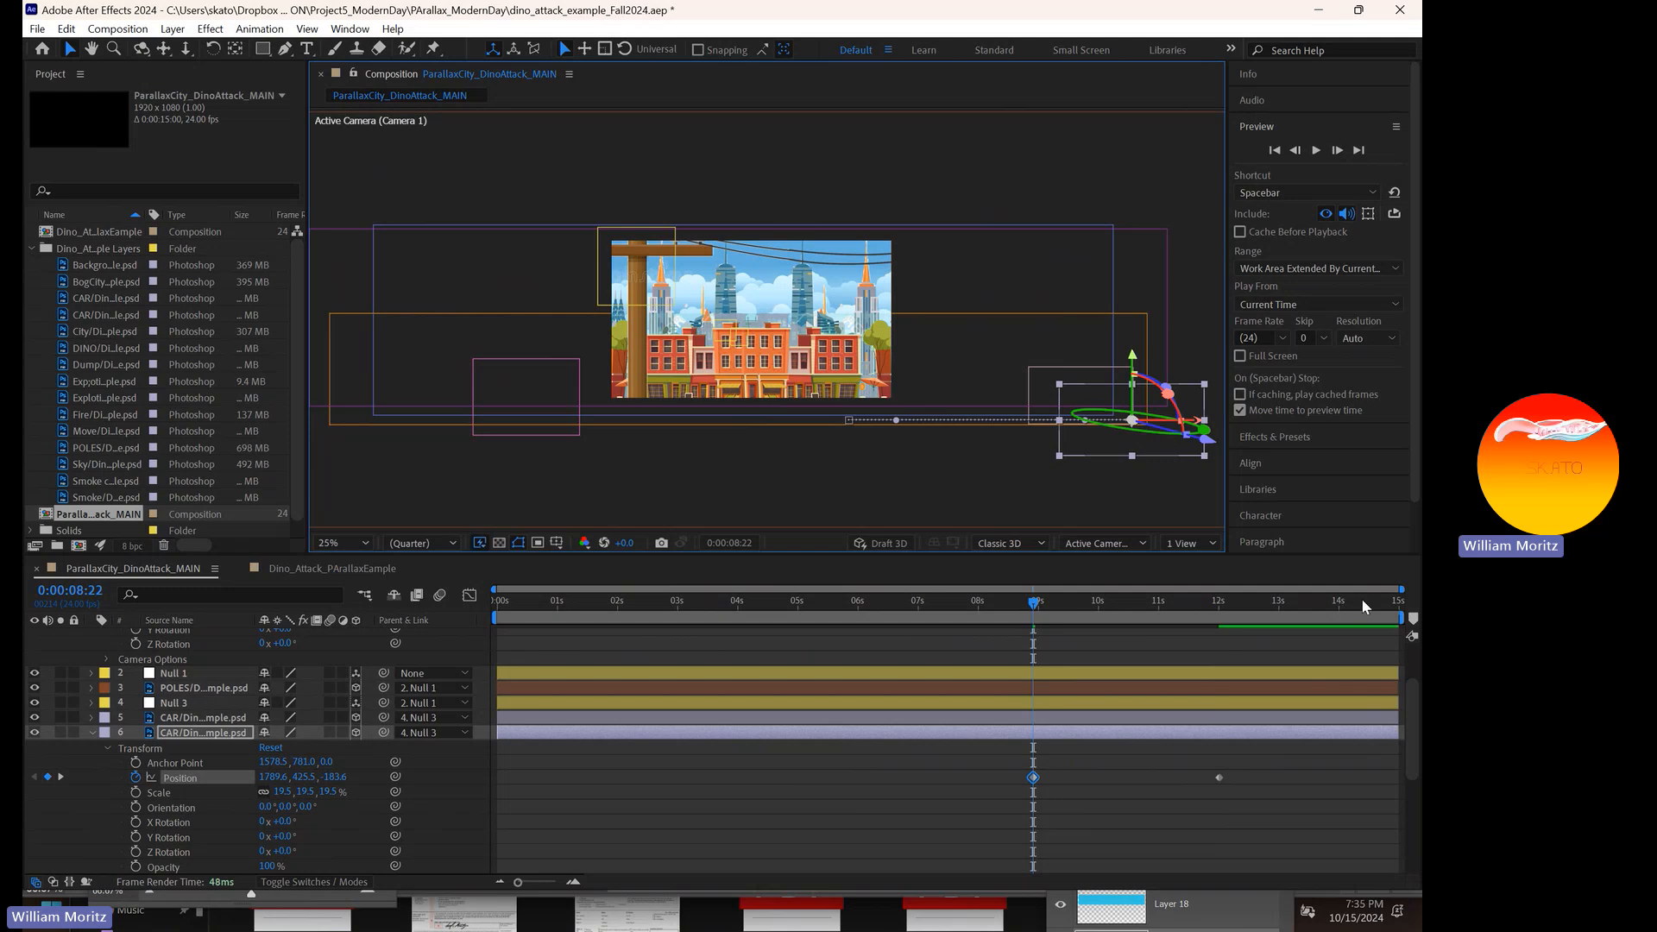
left_click_drag(1360, 598, 1405, 604)
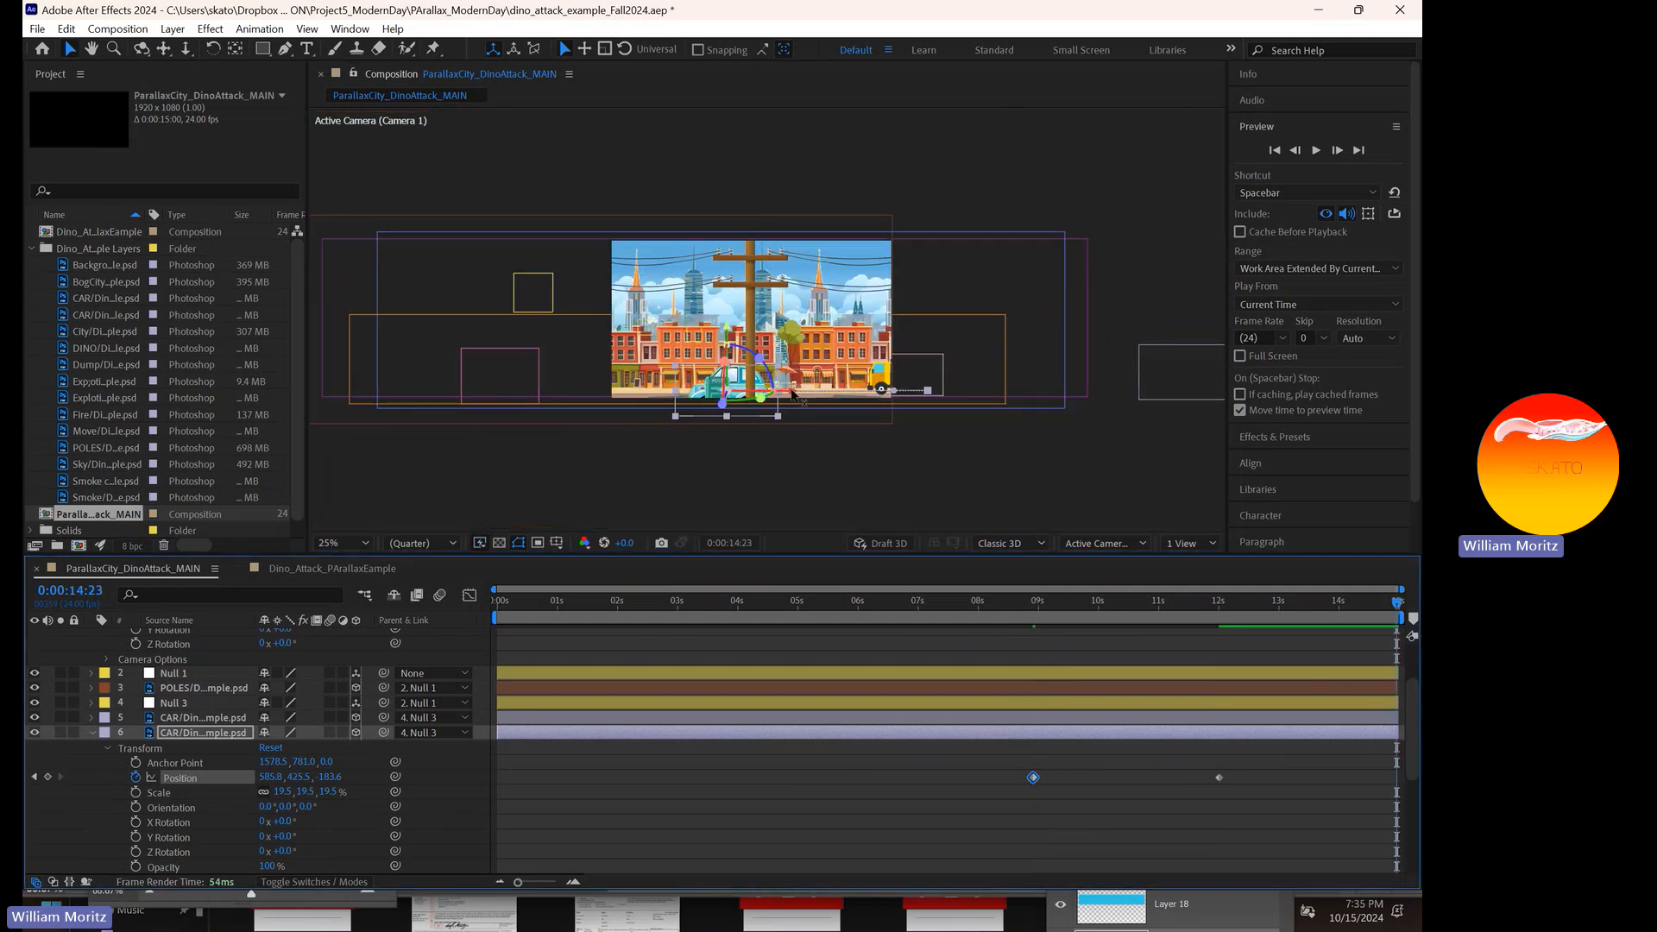
left_click_drag(763, 395, 436, 408)
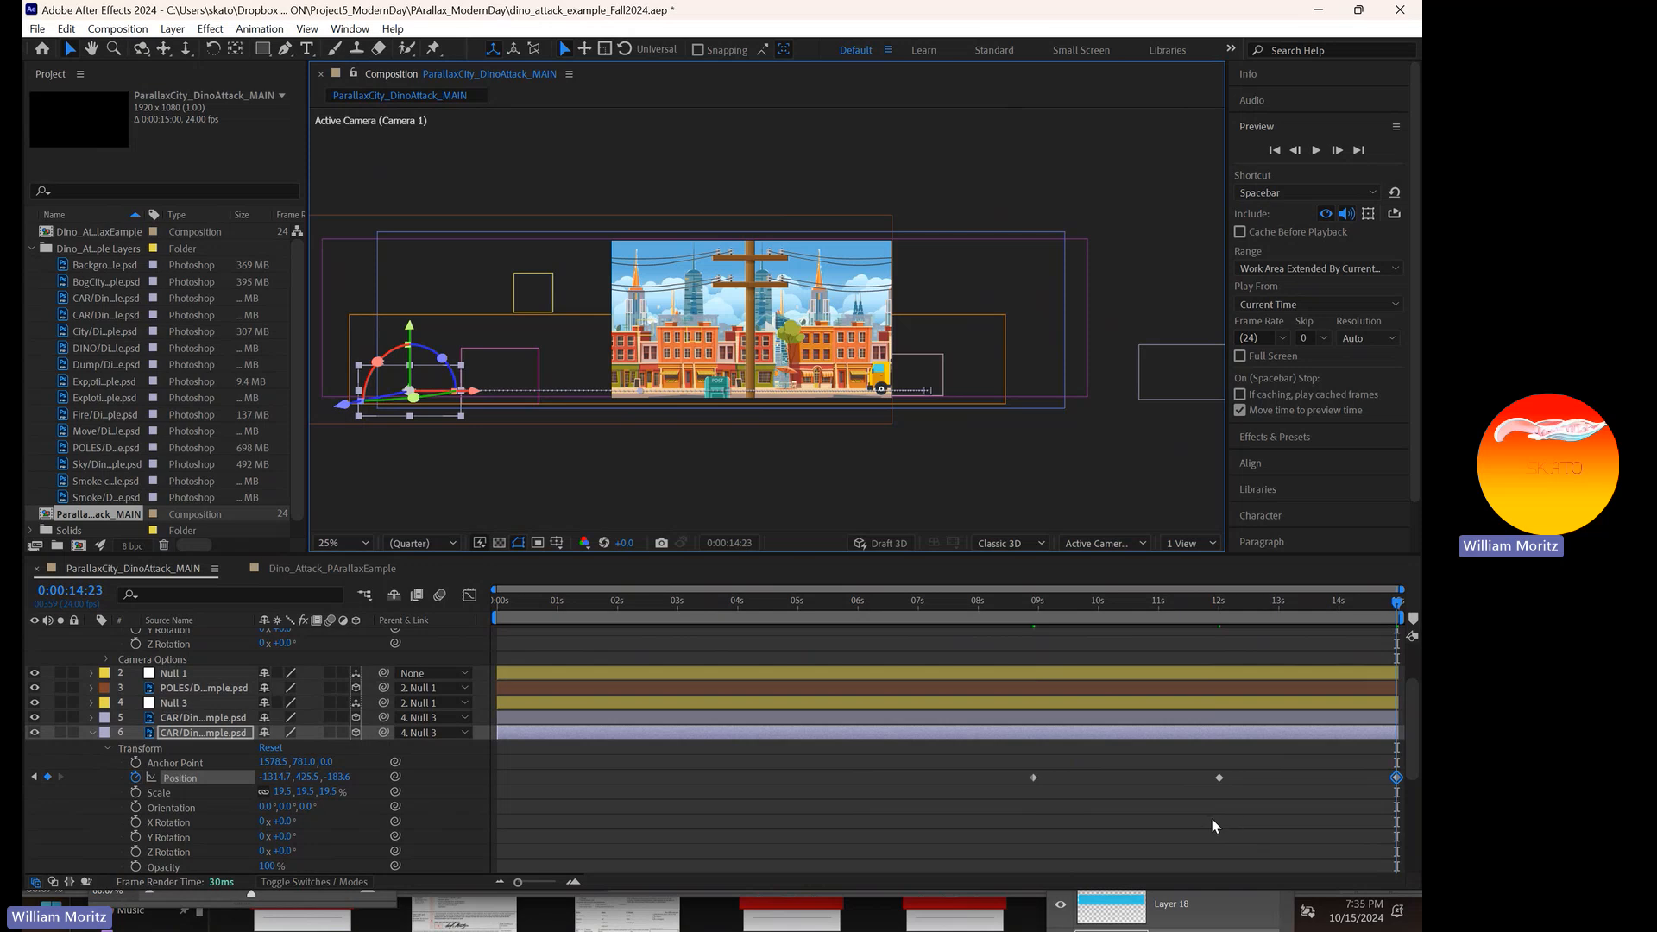
- Scrub through the timeline and preview the composition to review the layer 6 car's motion
left_click_drag(989, 599, 1327, 614)
left_click_drag(1096, 630, 678, 629)
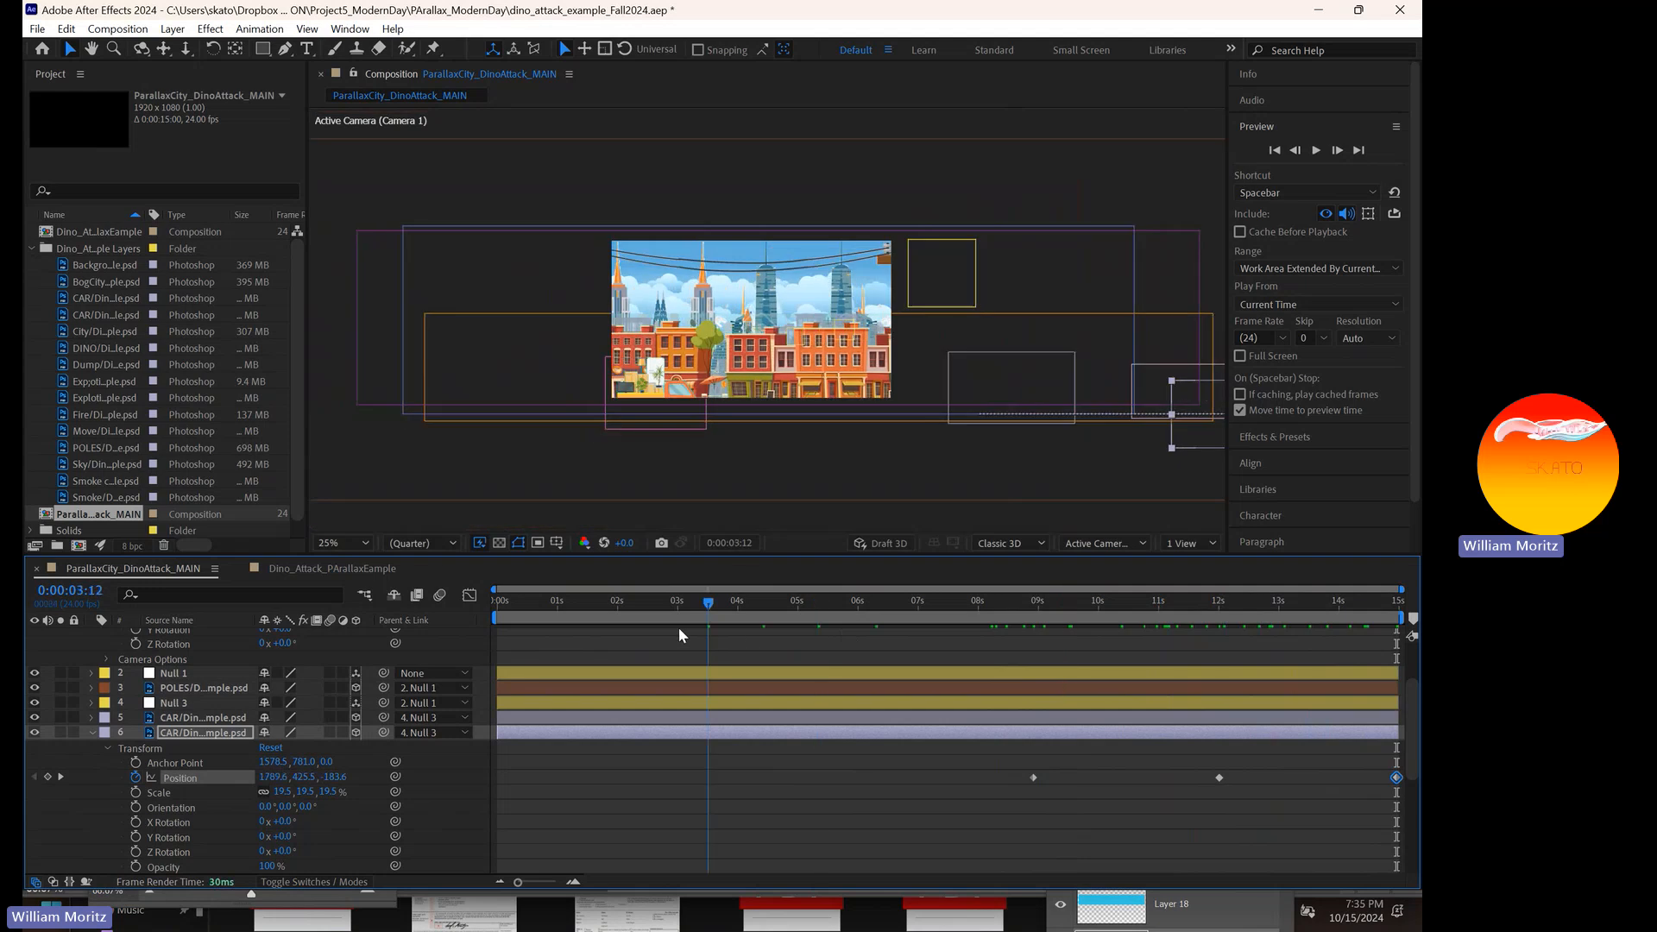
left_click(887, 846)
left_click(1316, 151)
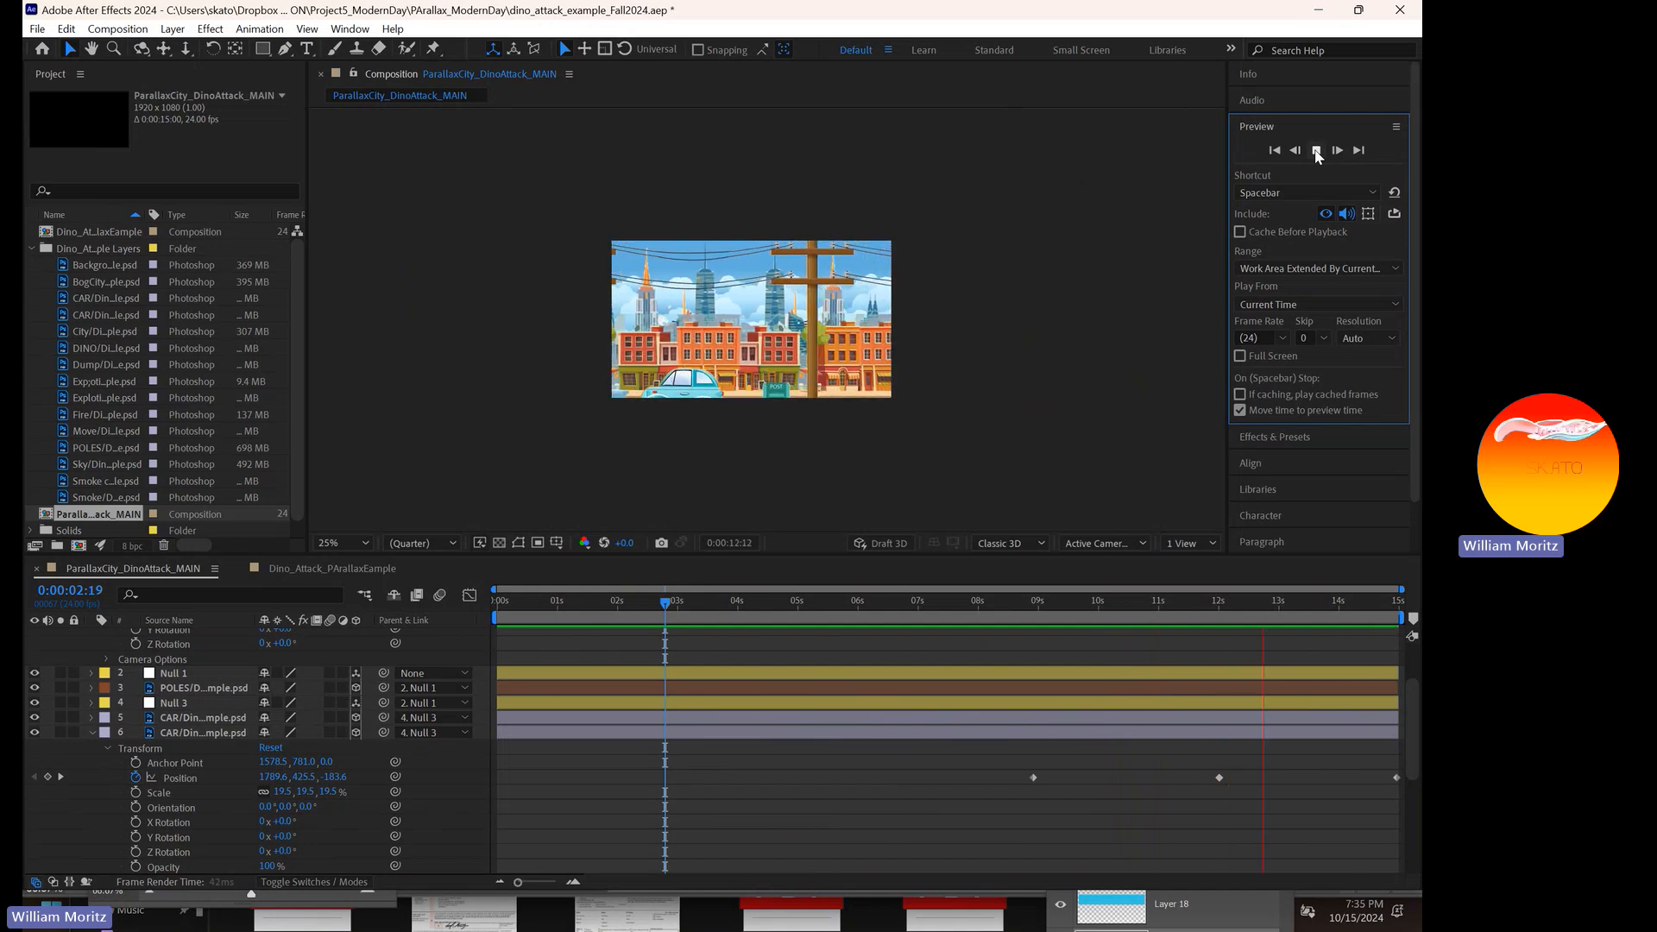
left_click(1316, 151)
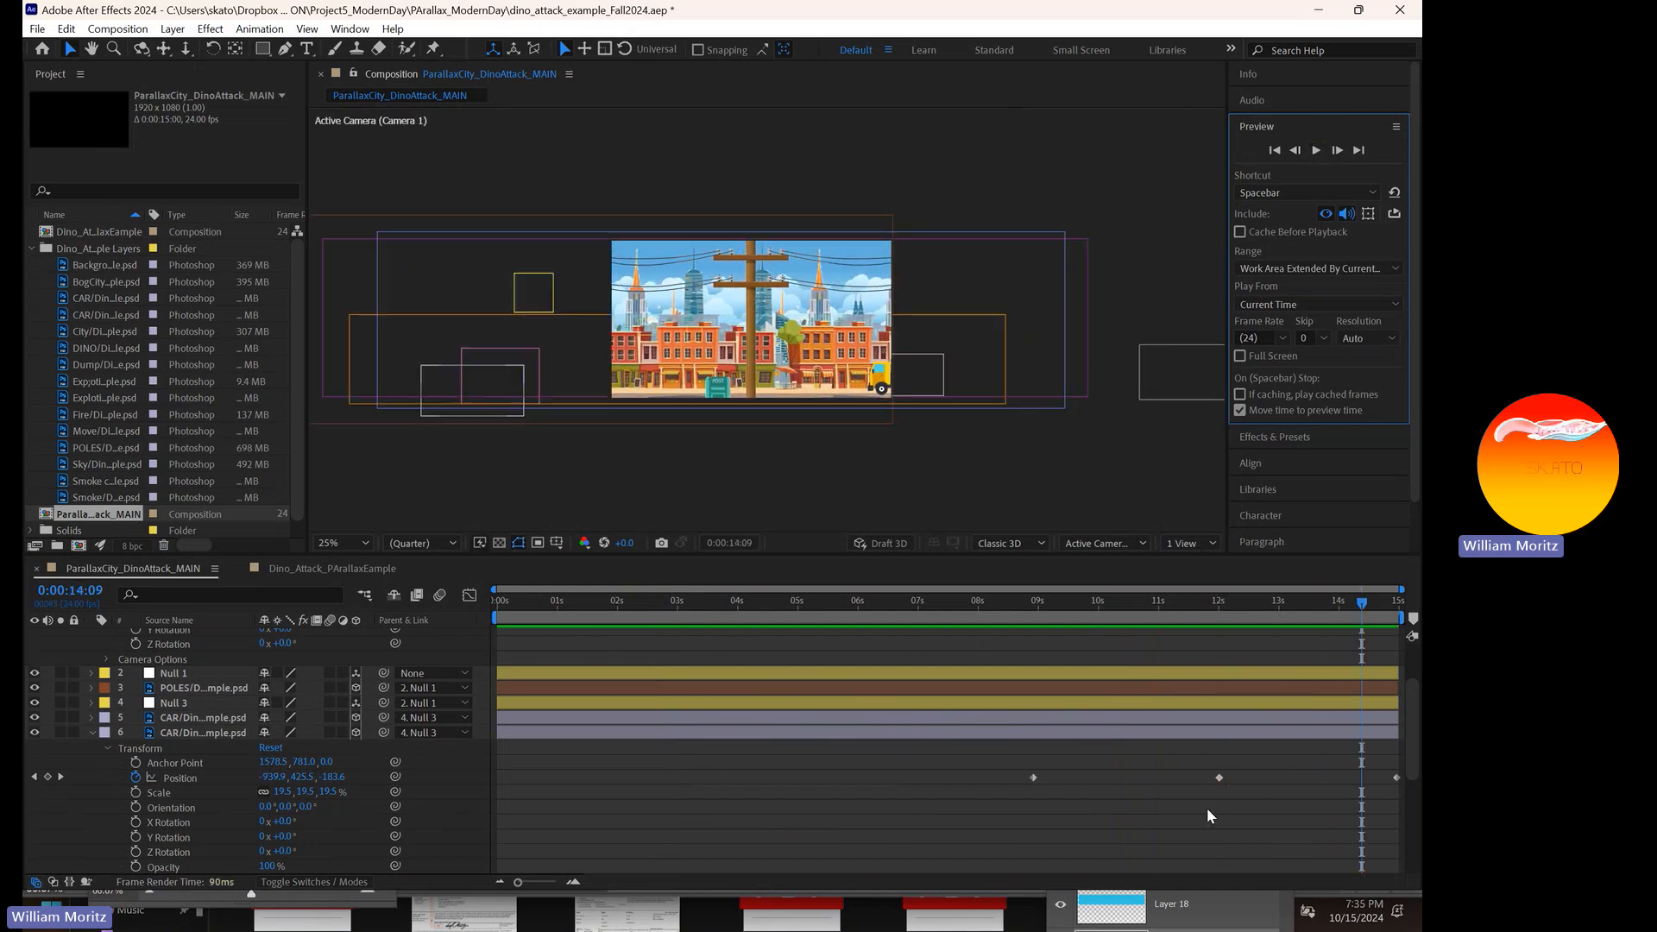
- Delete the layer 6 car's Position keyframe at 0:00:12:00 and preview the composition again
left_click(1218, 777)
key("Delete")
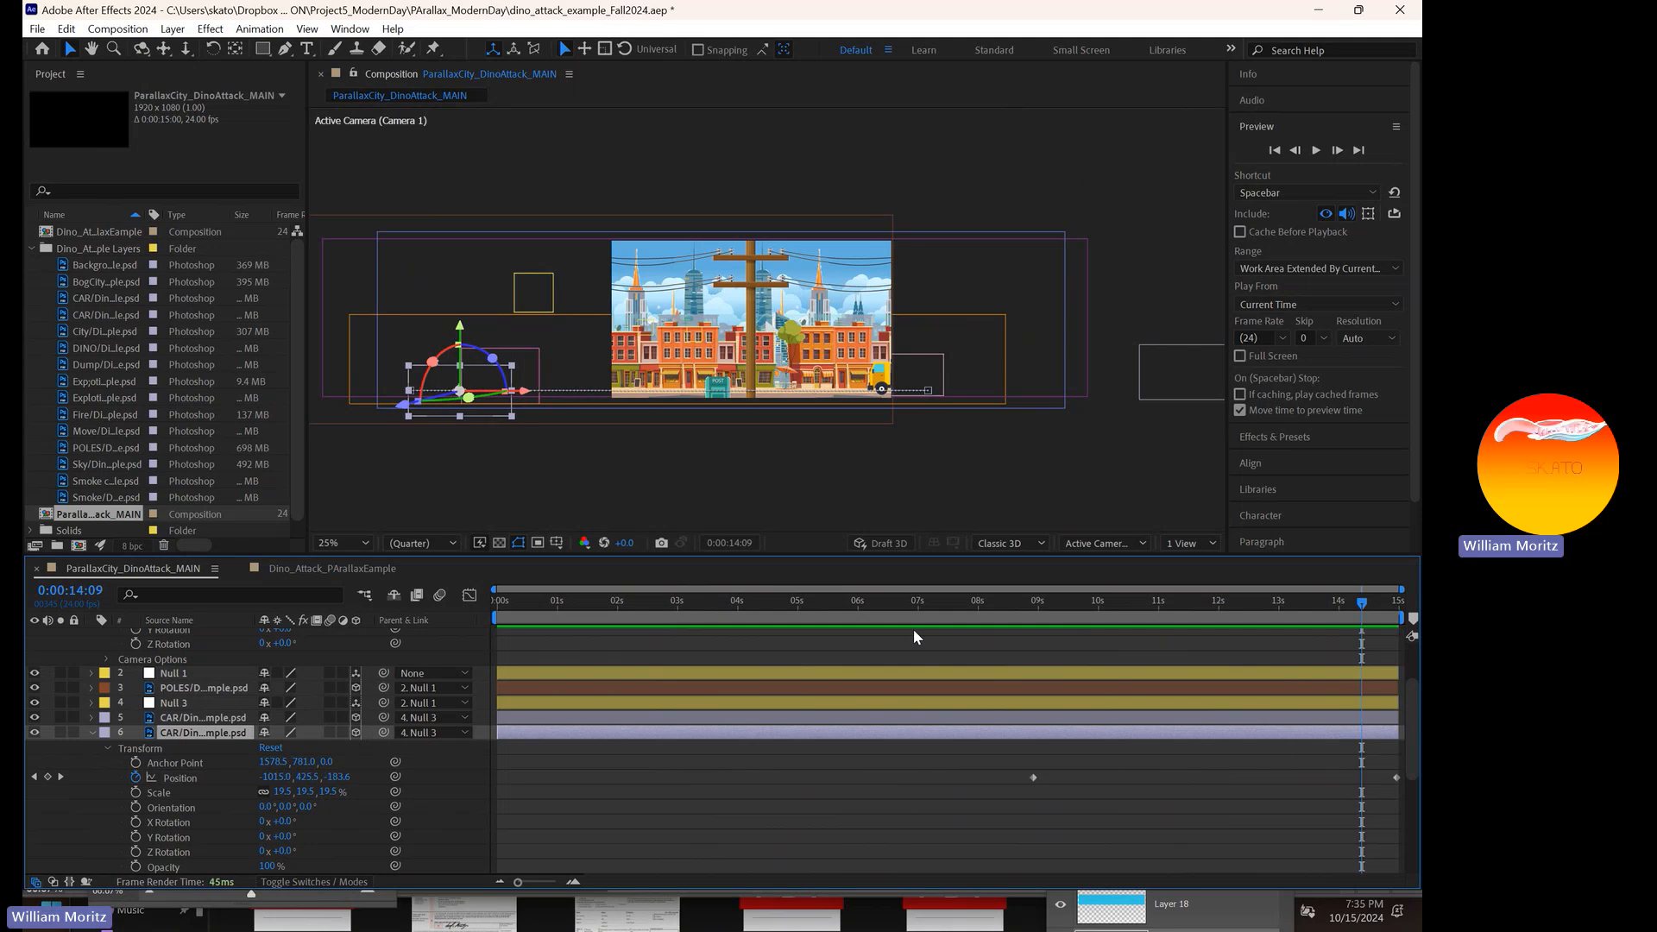
left_click(863, 601)
left_click_drag(862, 602, 883, 599)
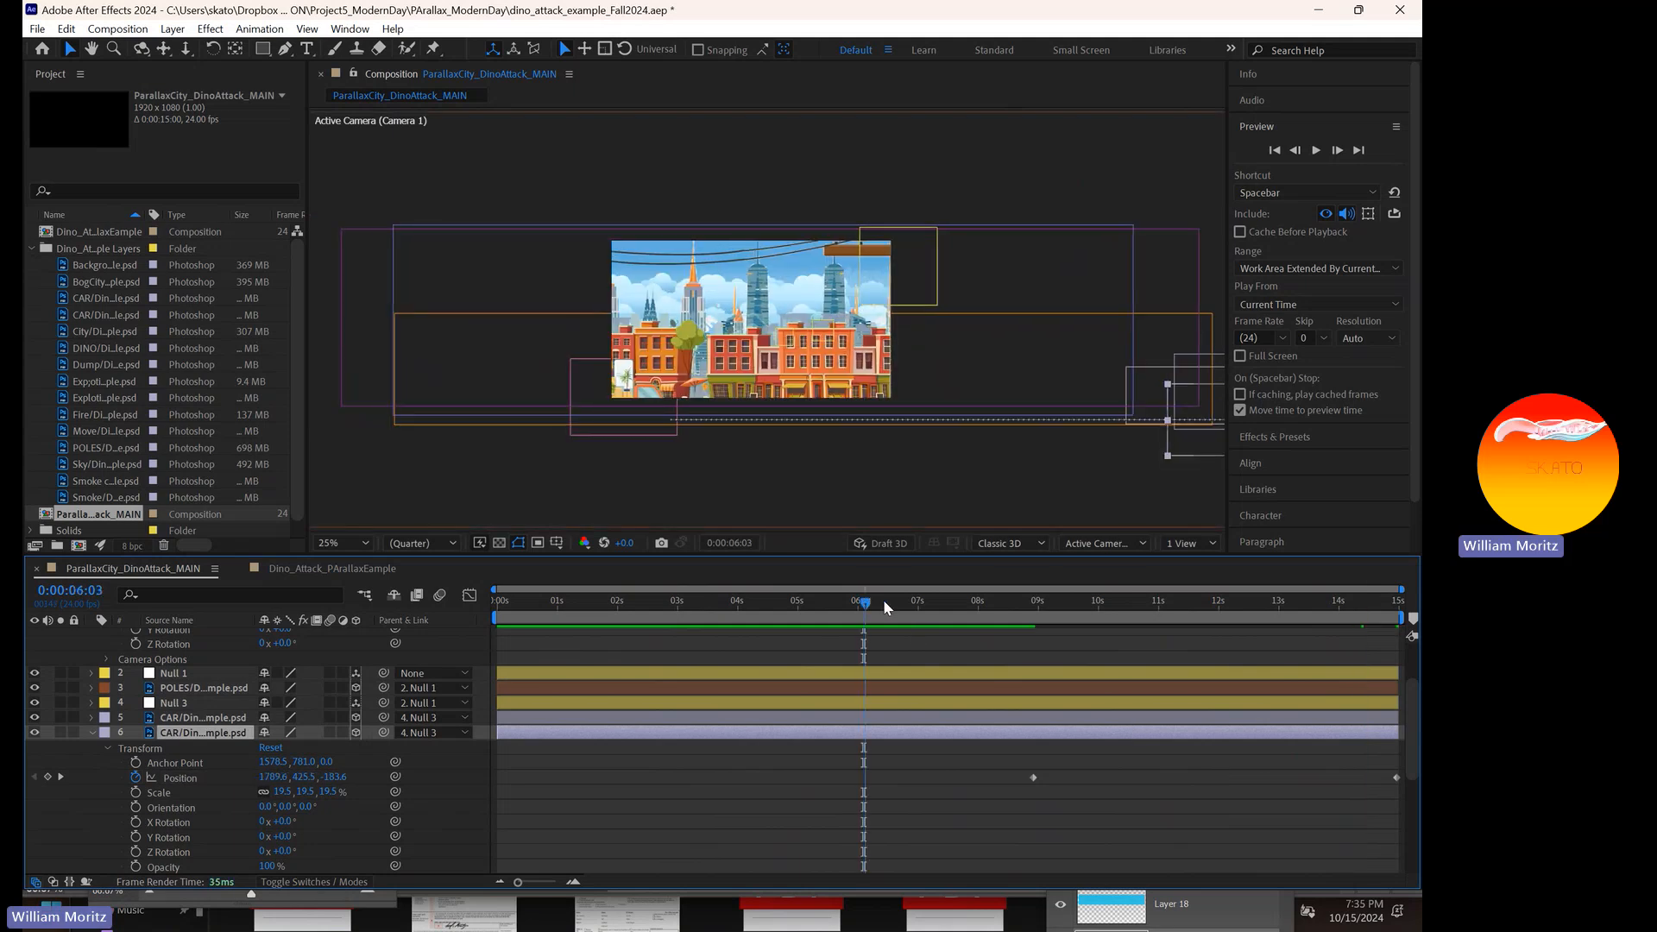
left_click(1316, 151)
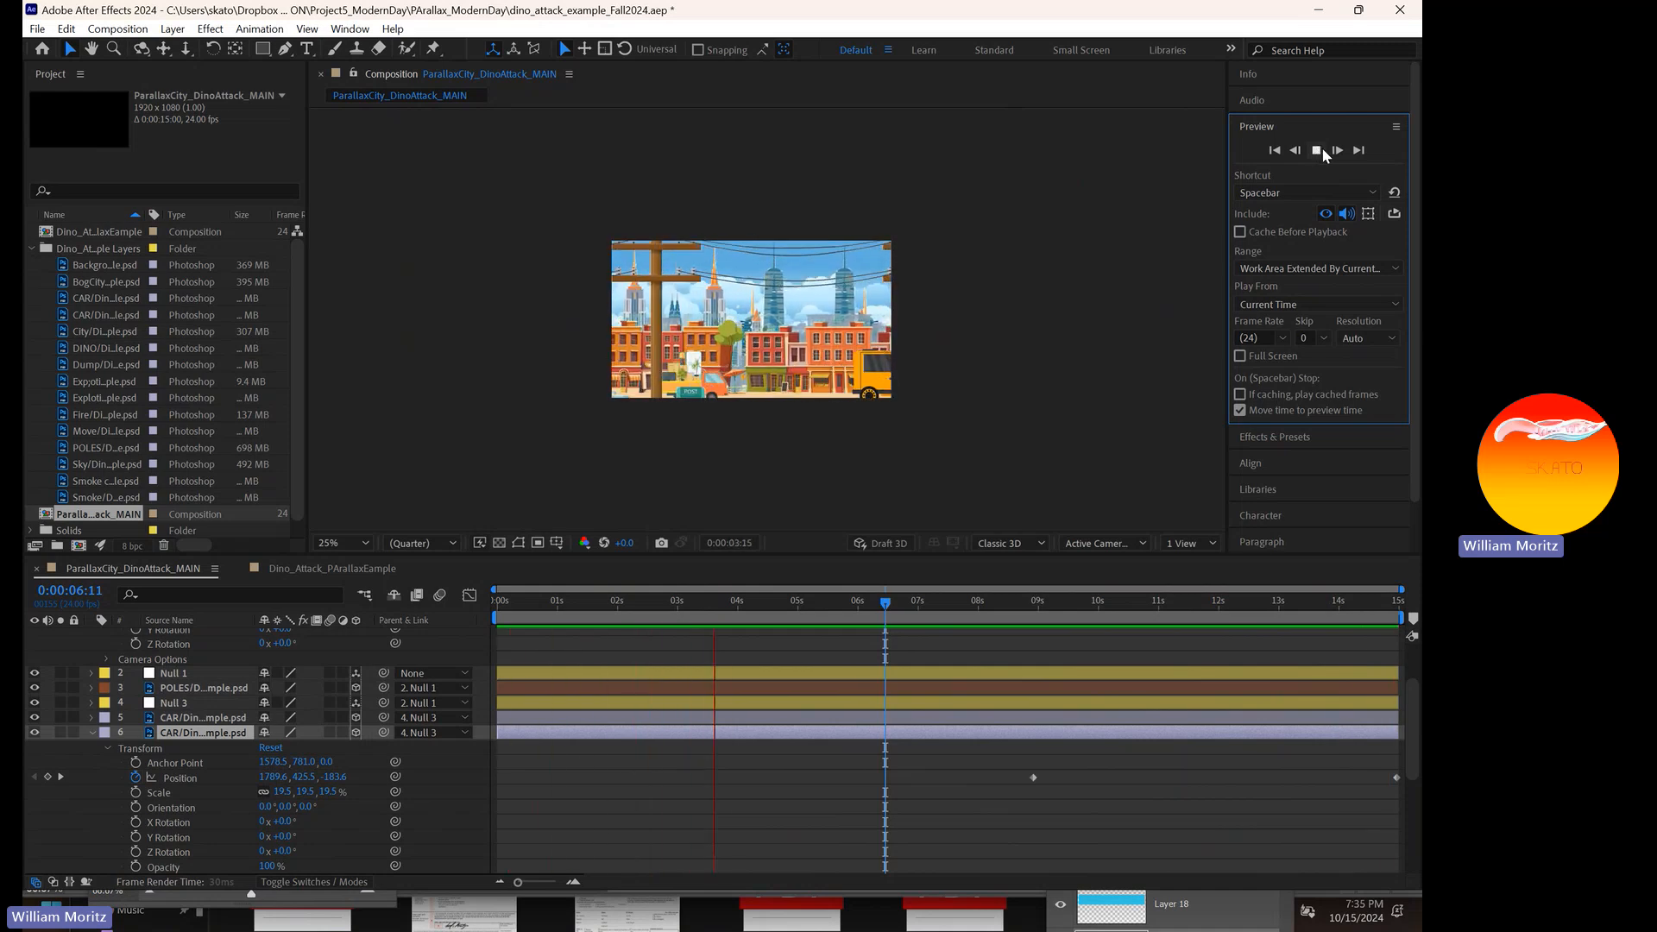
left_click(1321, 148)
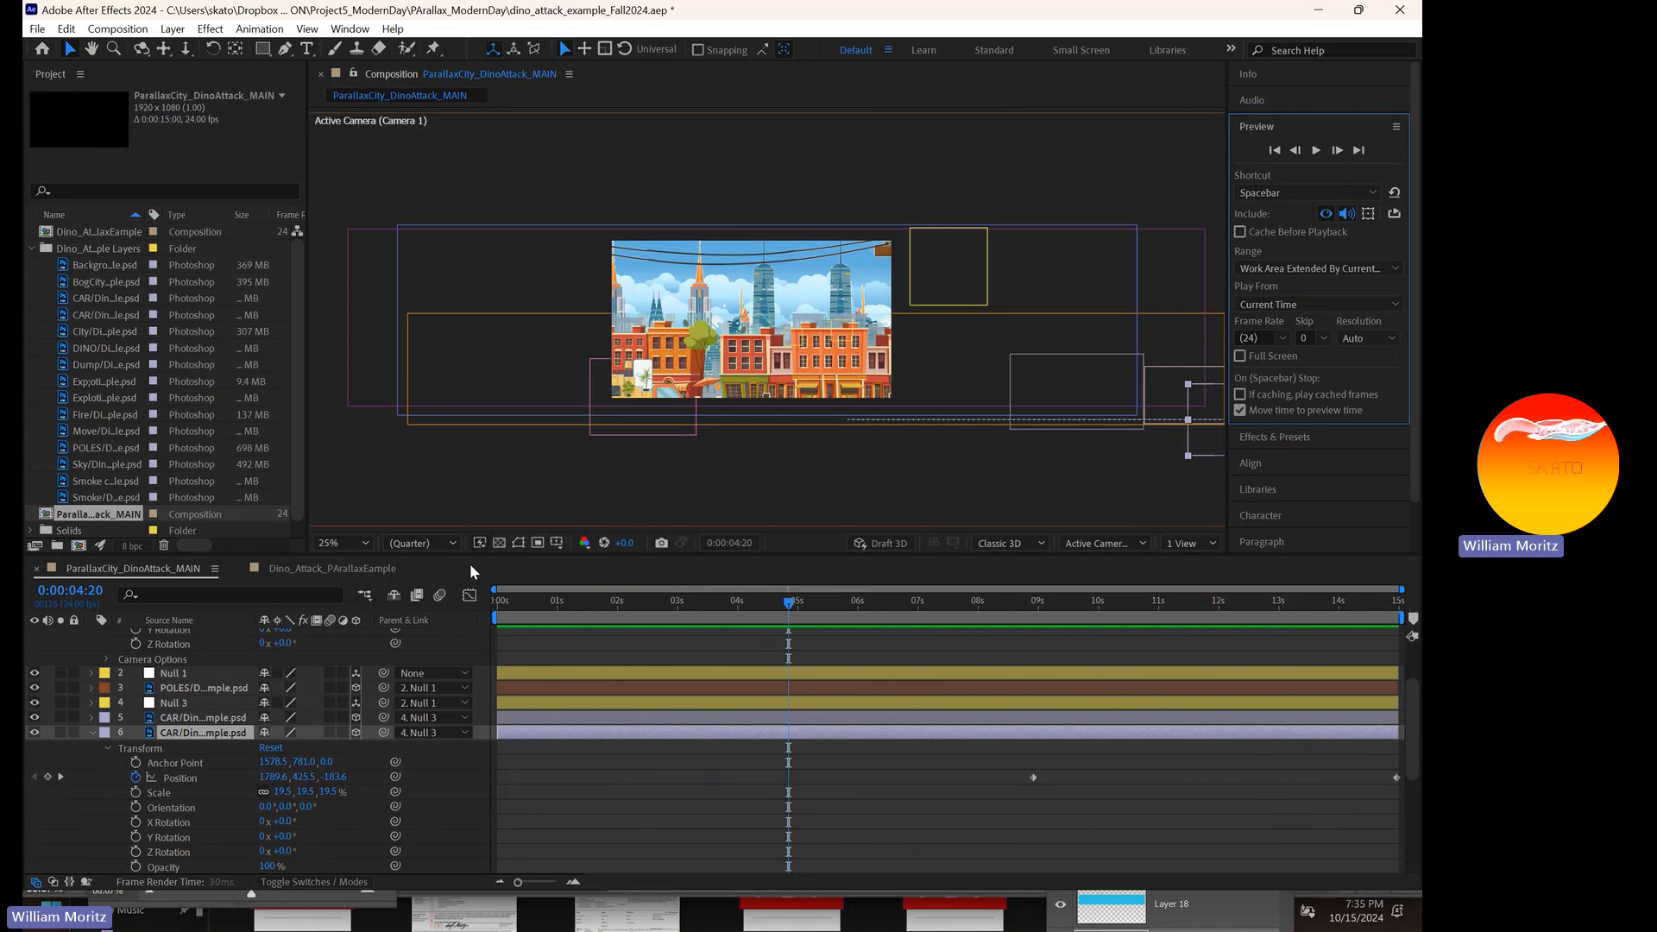
- Collapse the layer 6 car, return to 0:00:00:00 and reveal the Camera Options of Camera 1
left_click(90, 731)
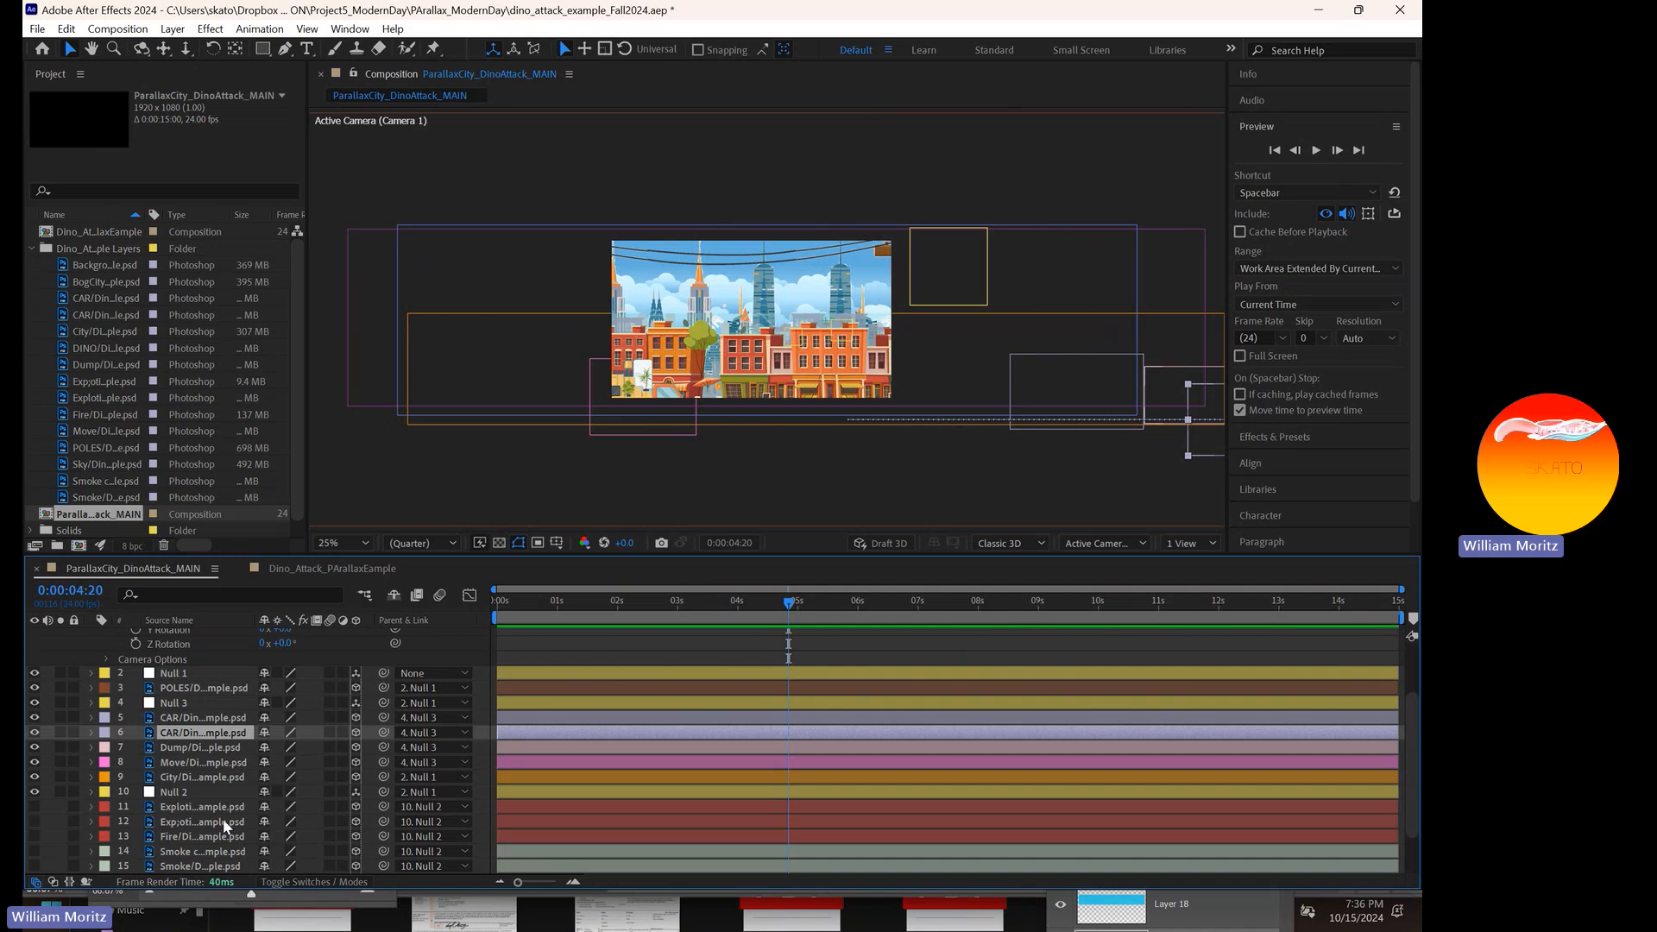
left_click_drag(623, 602, 526, 602)
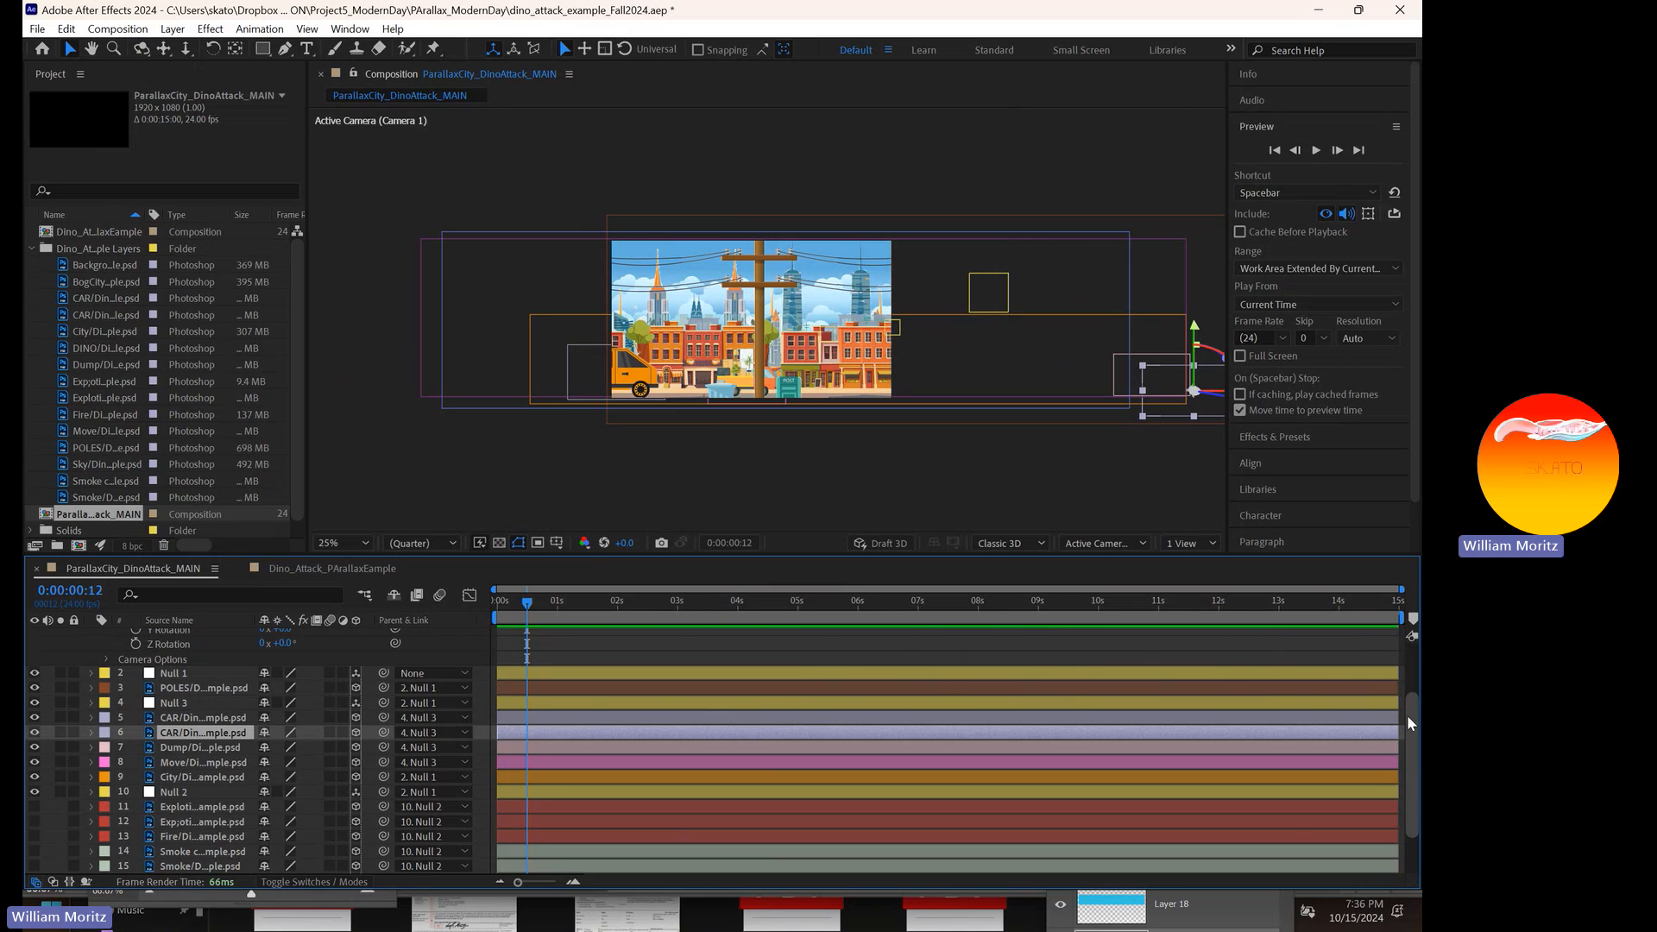
scroll(1407, 715, "up", 3)
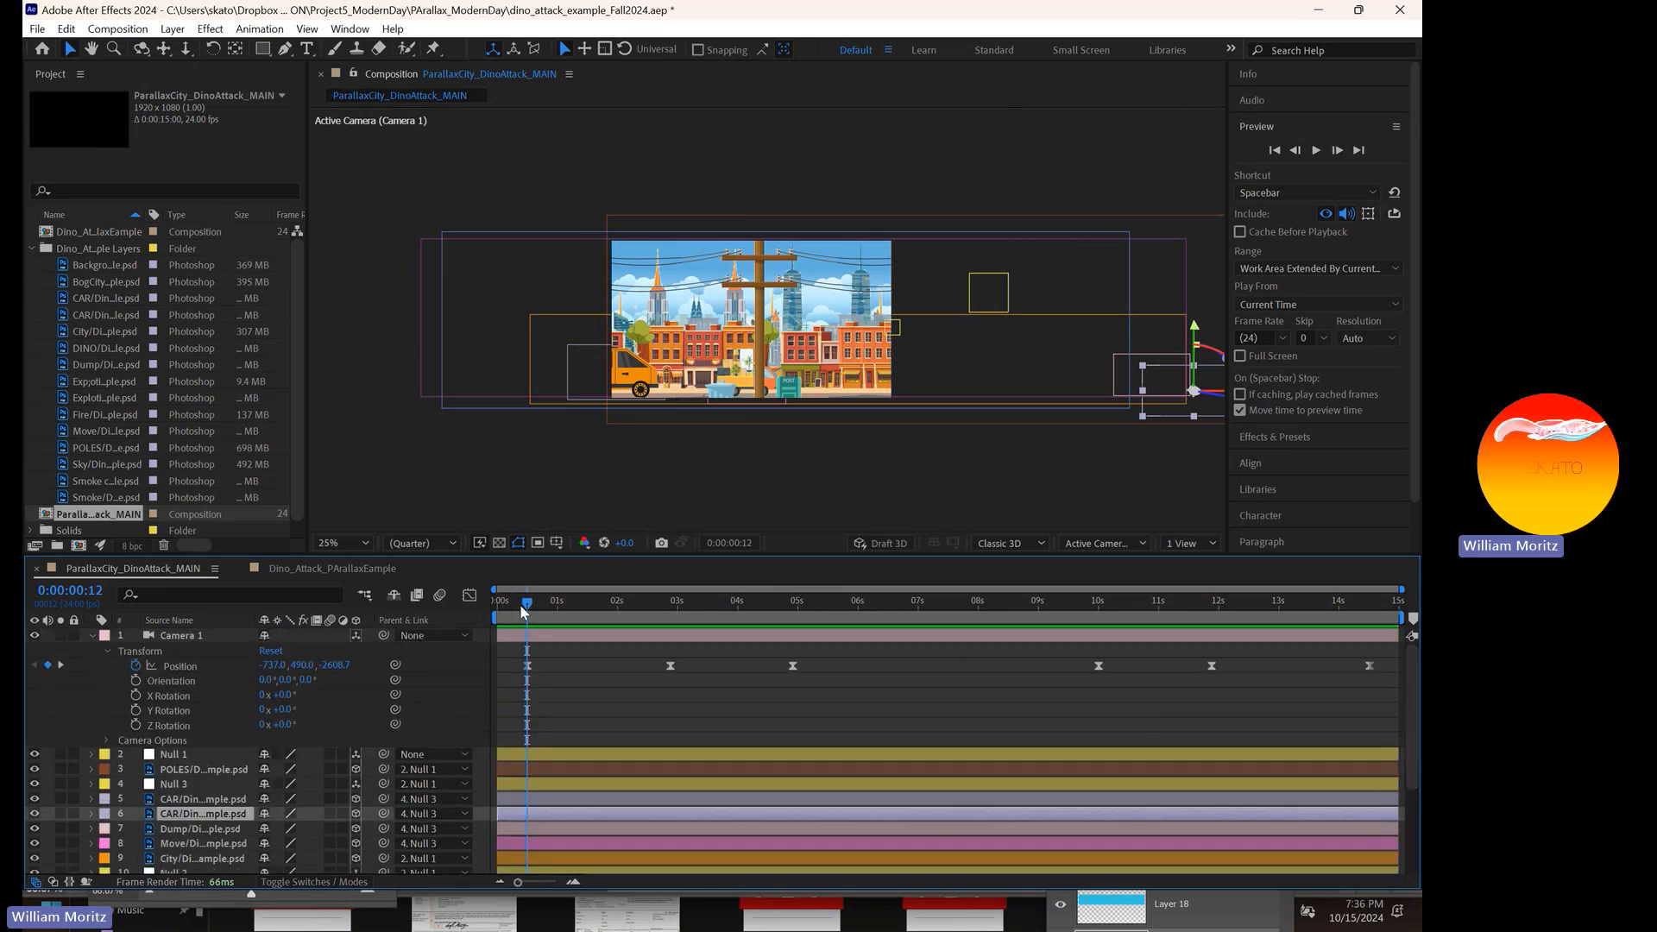
left_click_drag(525, 604, 497, 604)
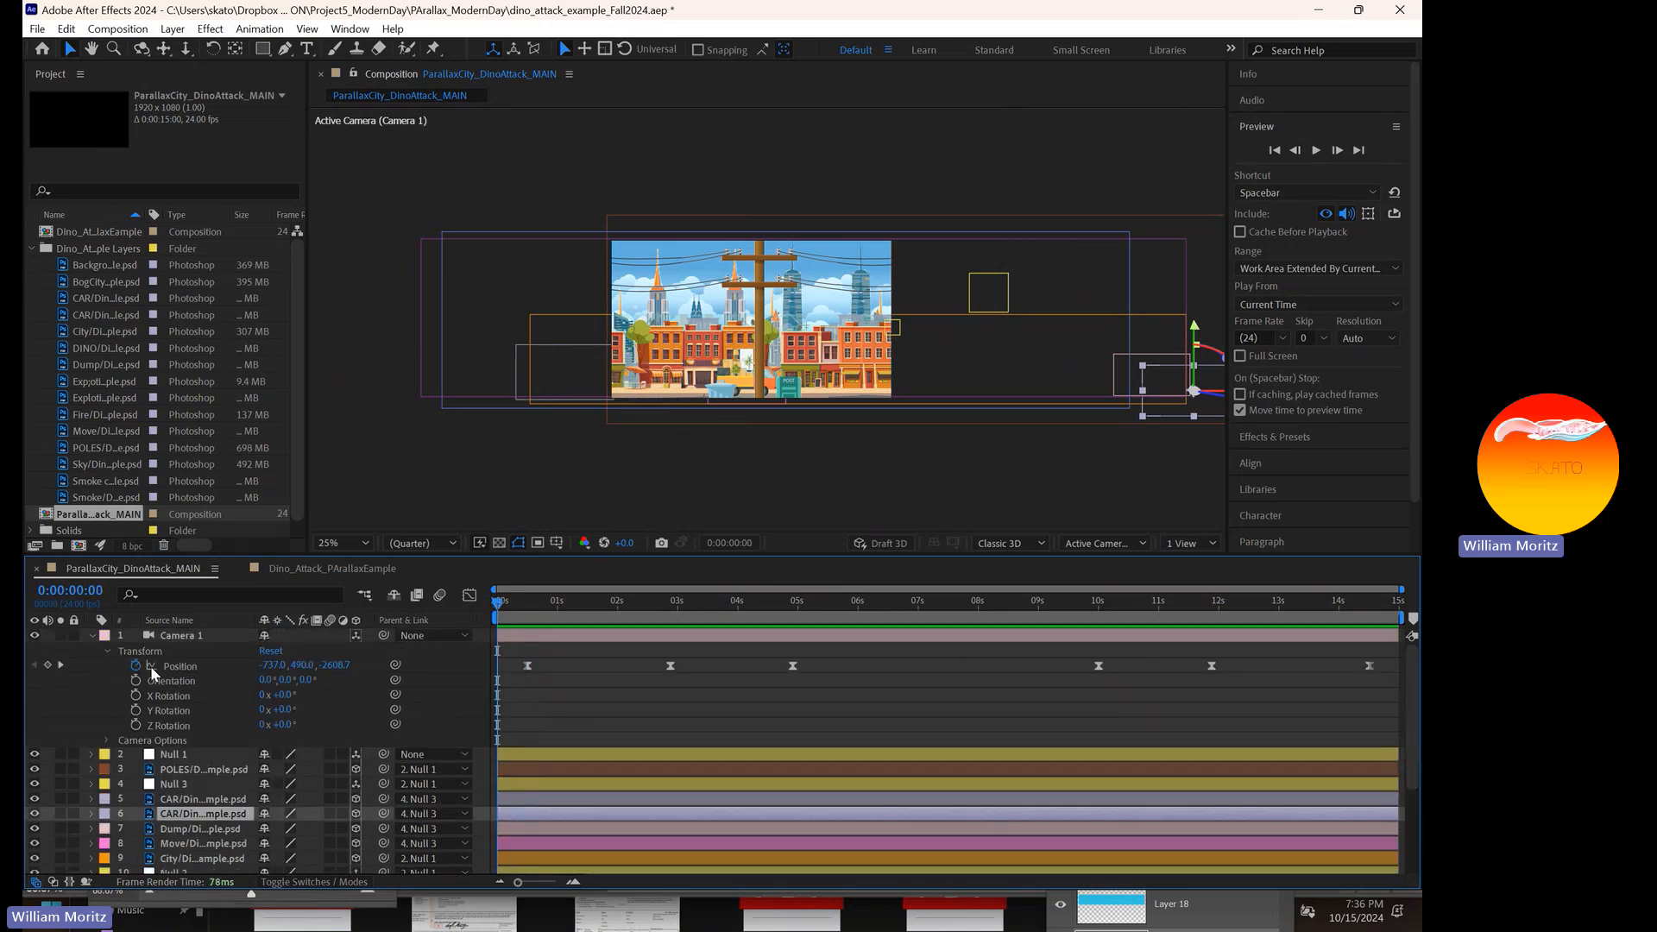
left_click(108, 740)
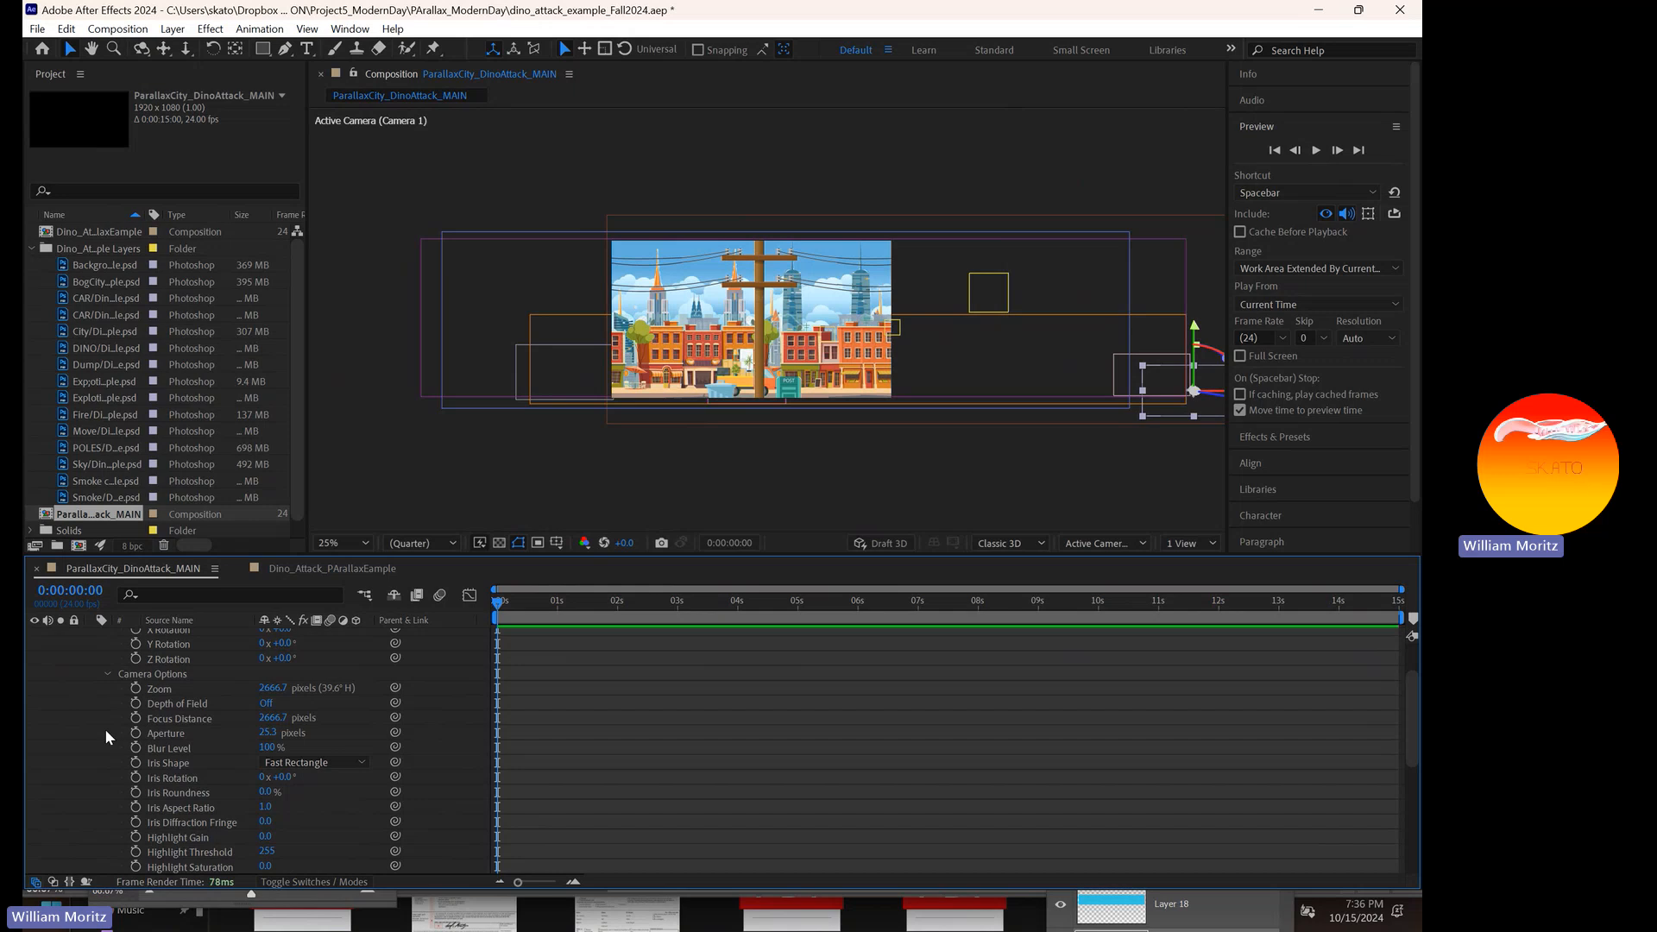
- Collapse the properties of Camera 1 and select its layer
left_click(106, 673)
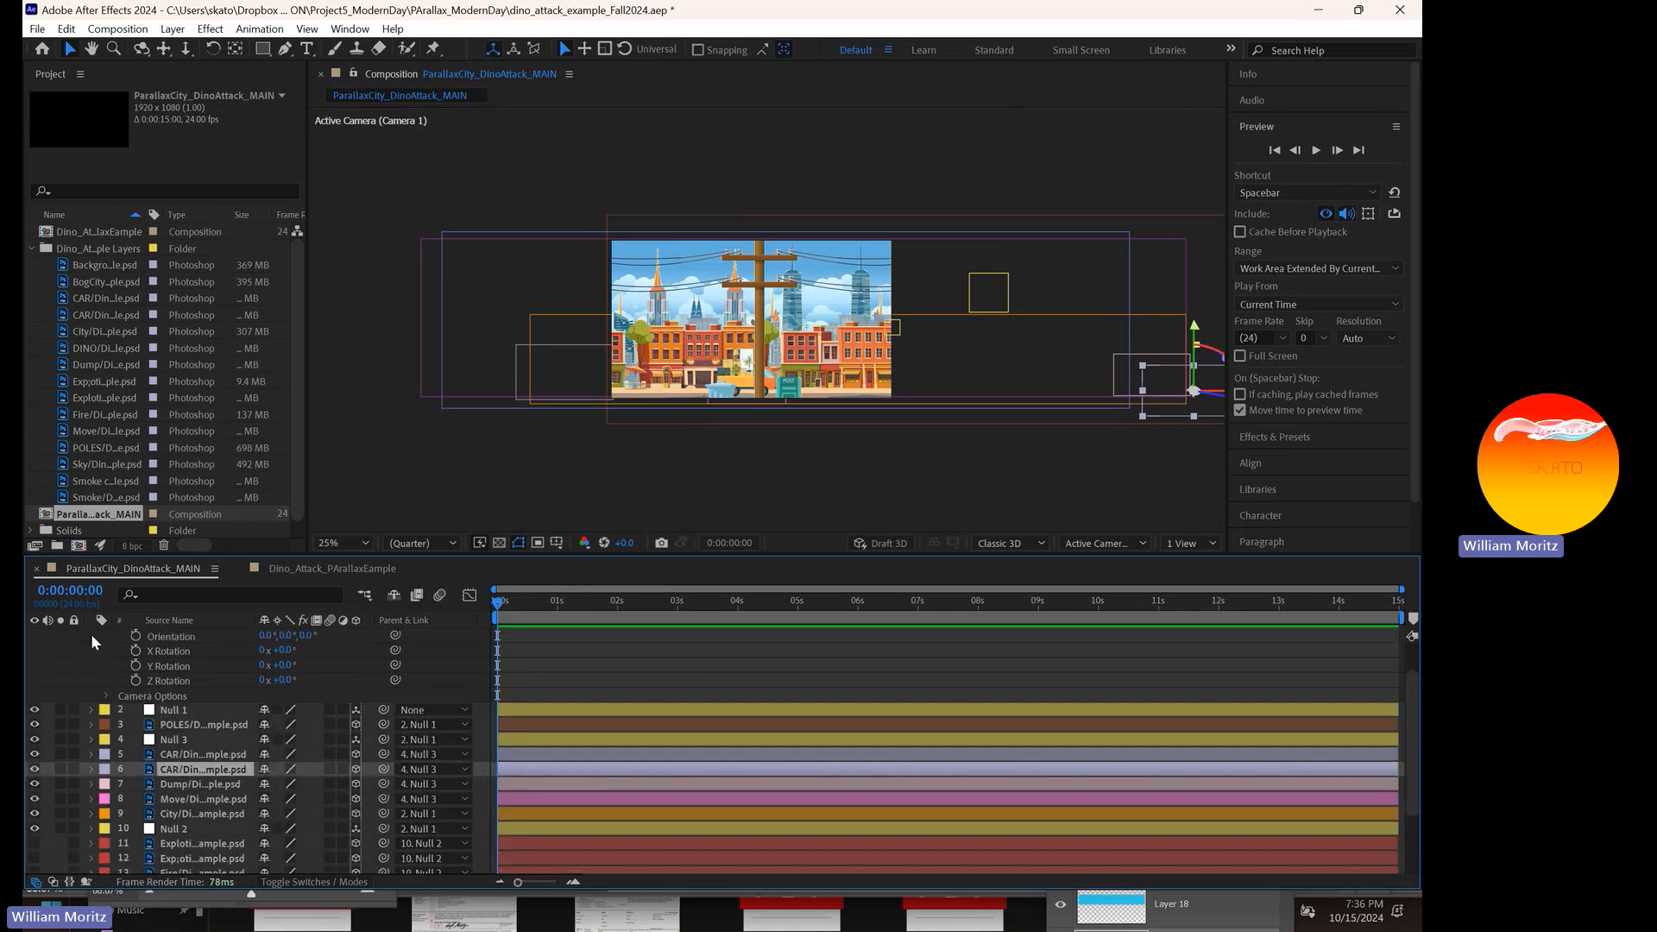
left_click(106, 651)
left_click(92, 635)
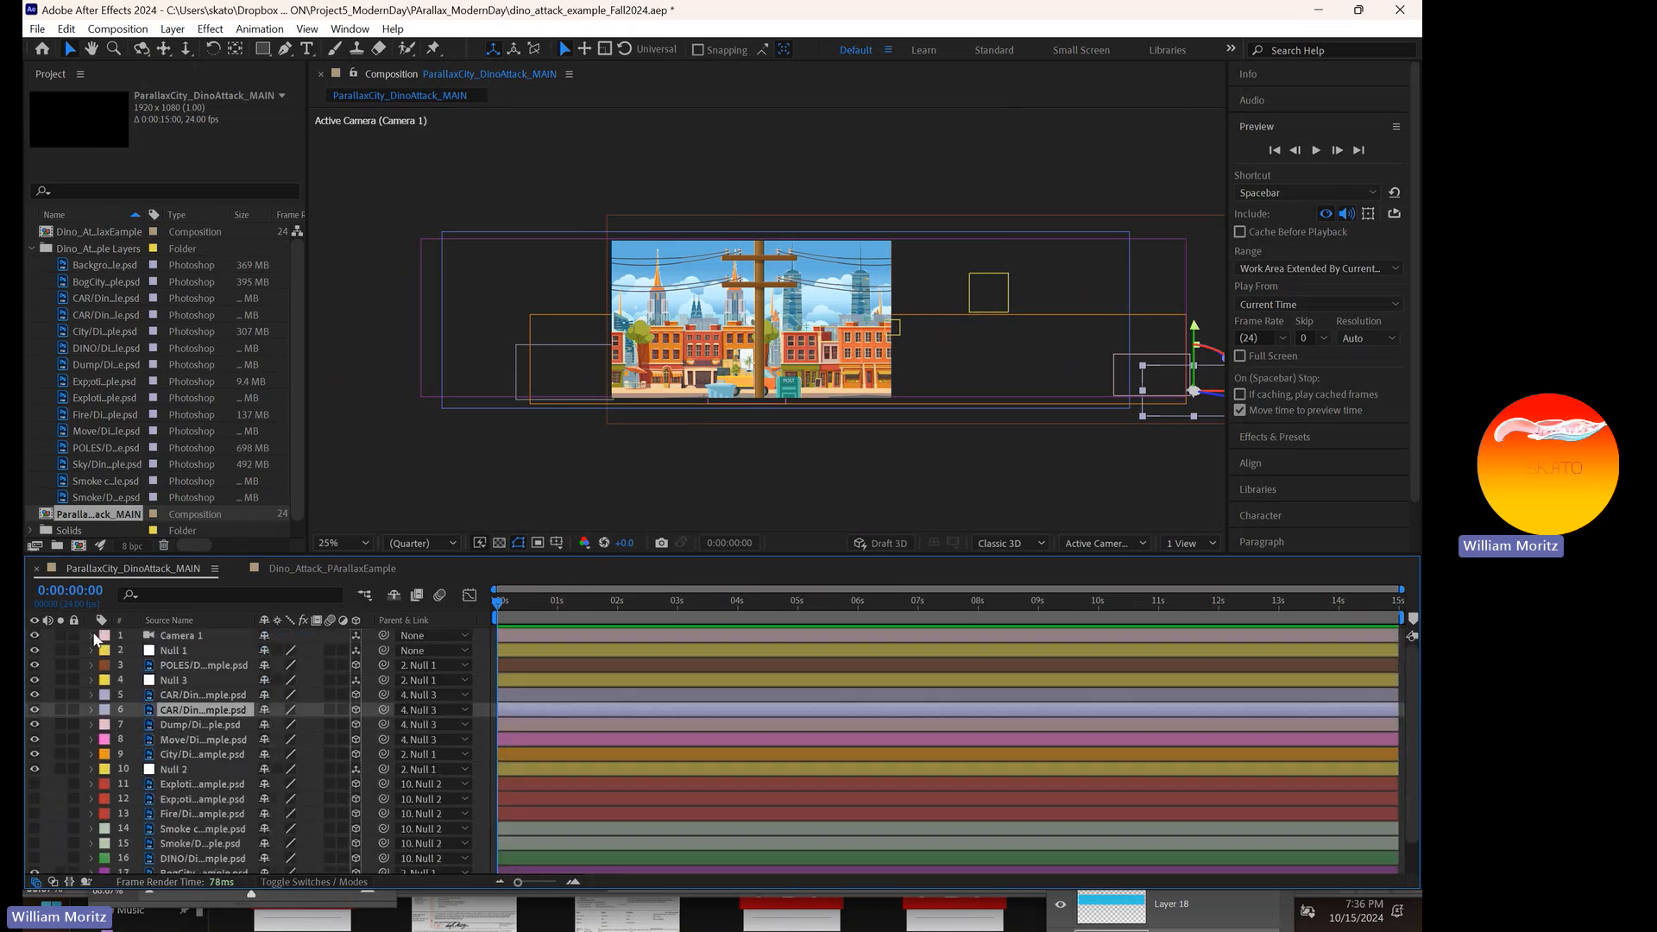
left_click(597, 635)
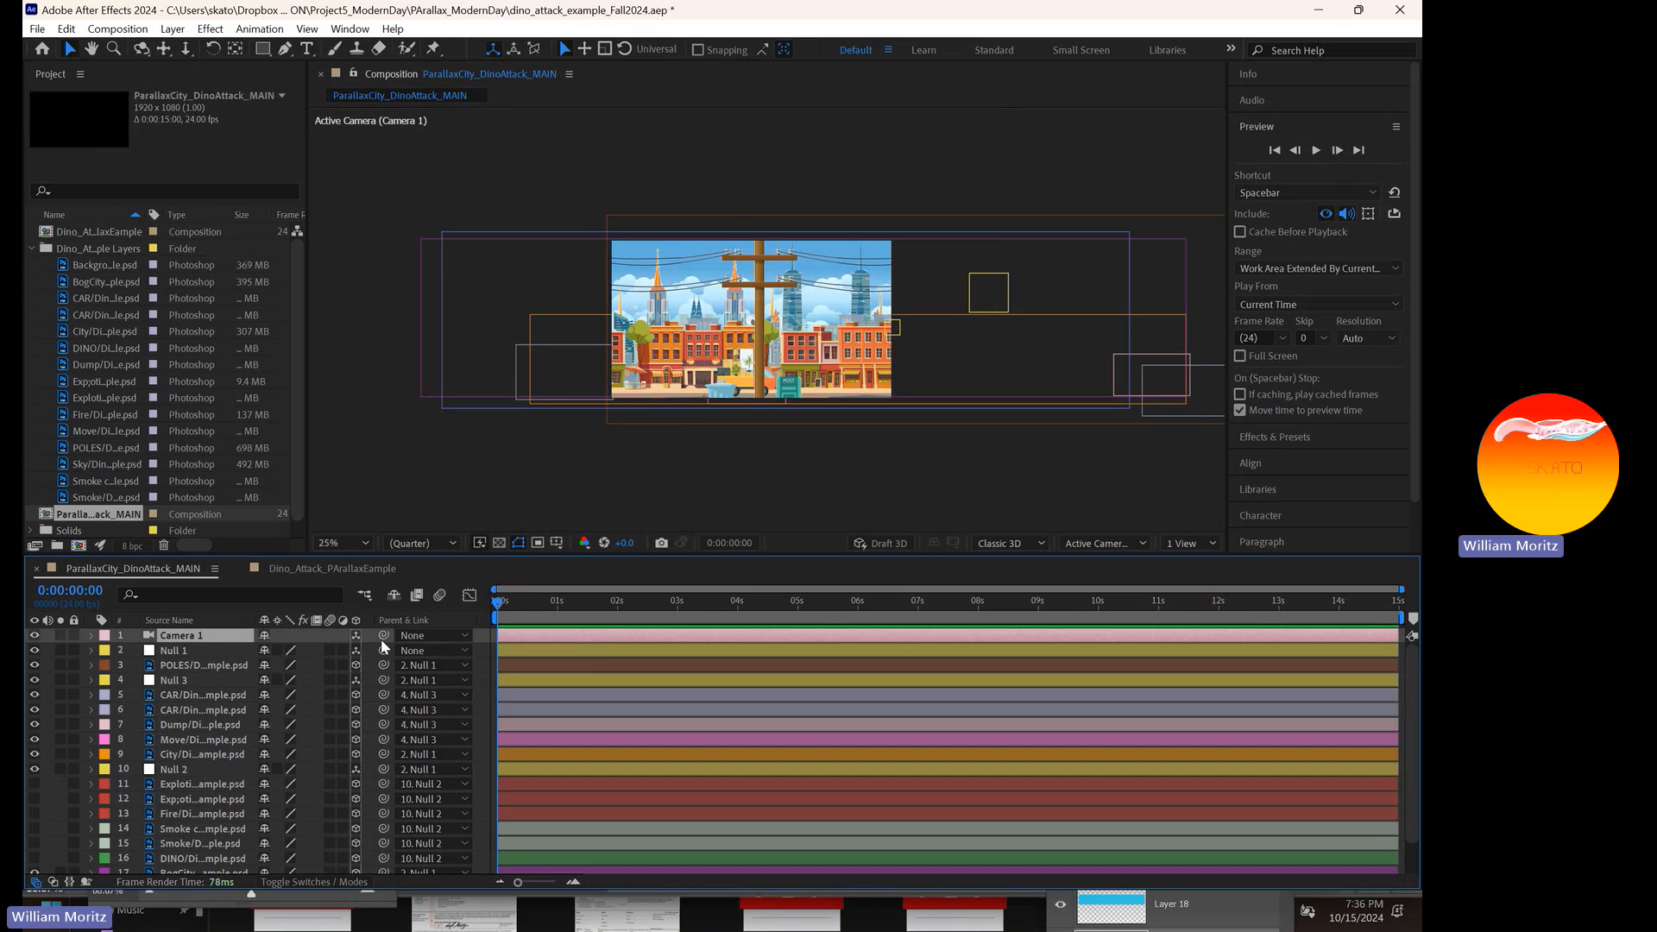
- Reveal Camera 1's Transform and Camera Options and turn on Depth of Field with the time at 0:00:01:07
left_click(92, 636)
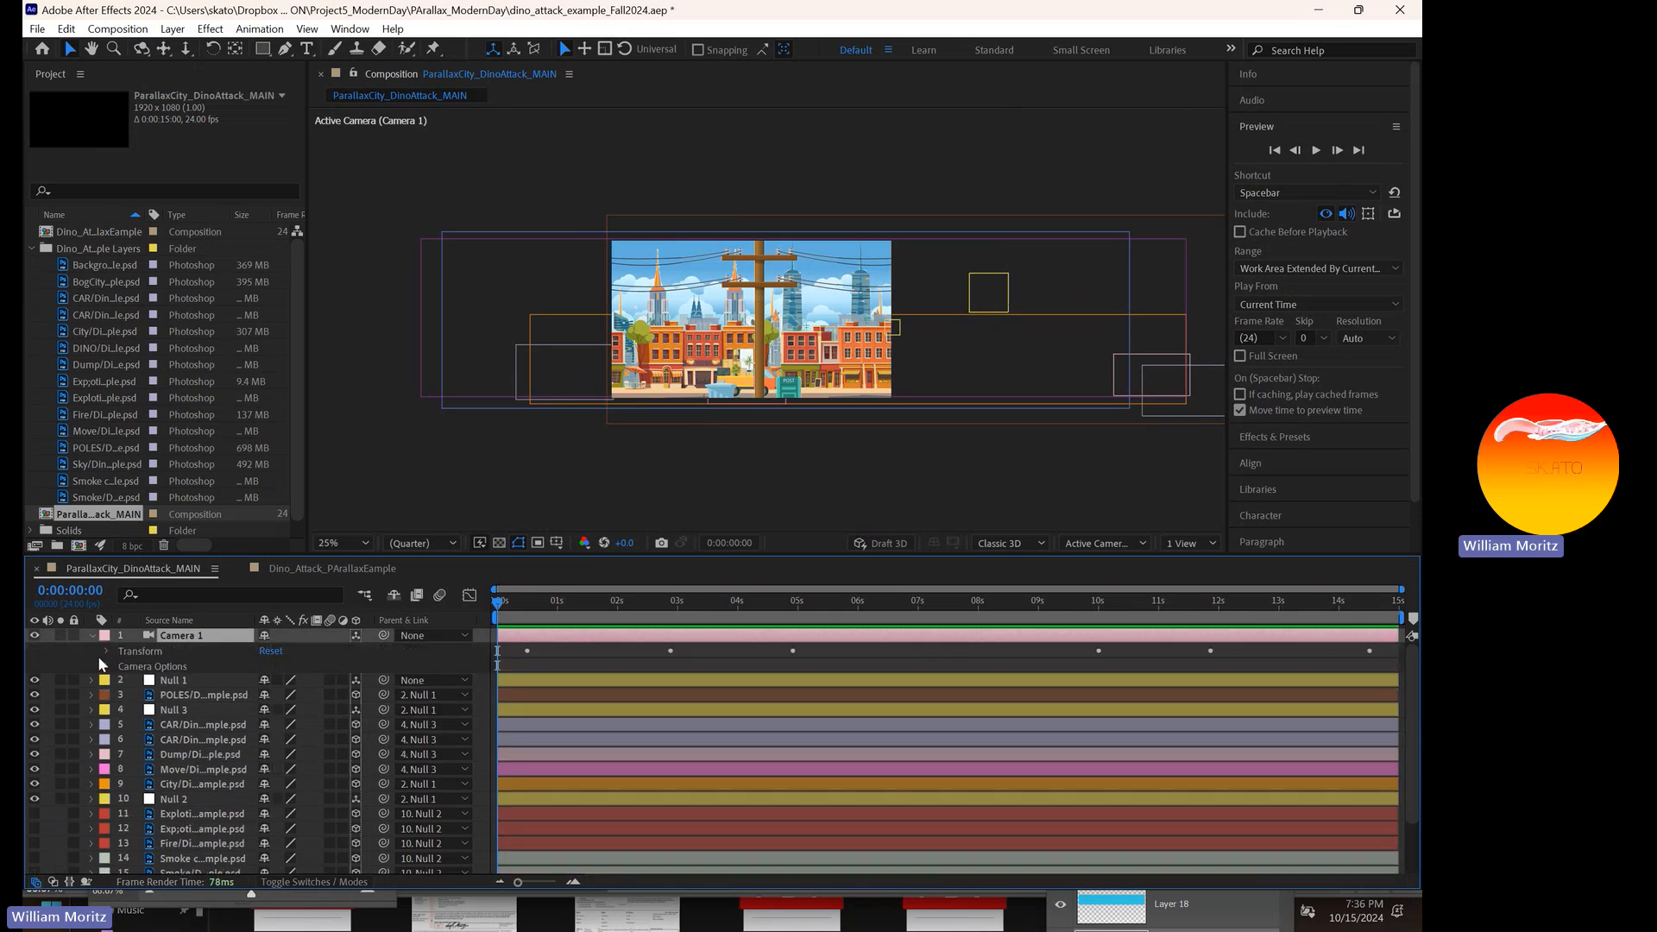
left_click(106, 651)
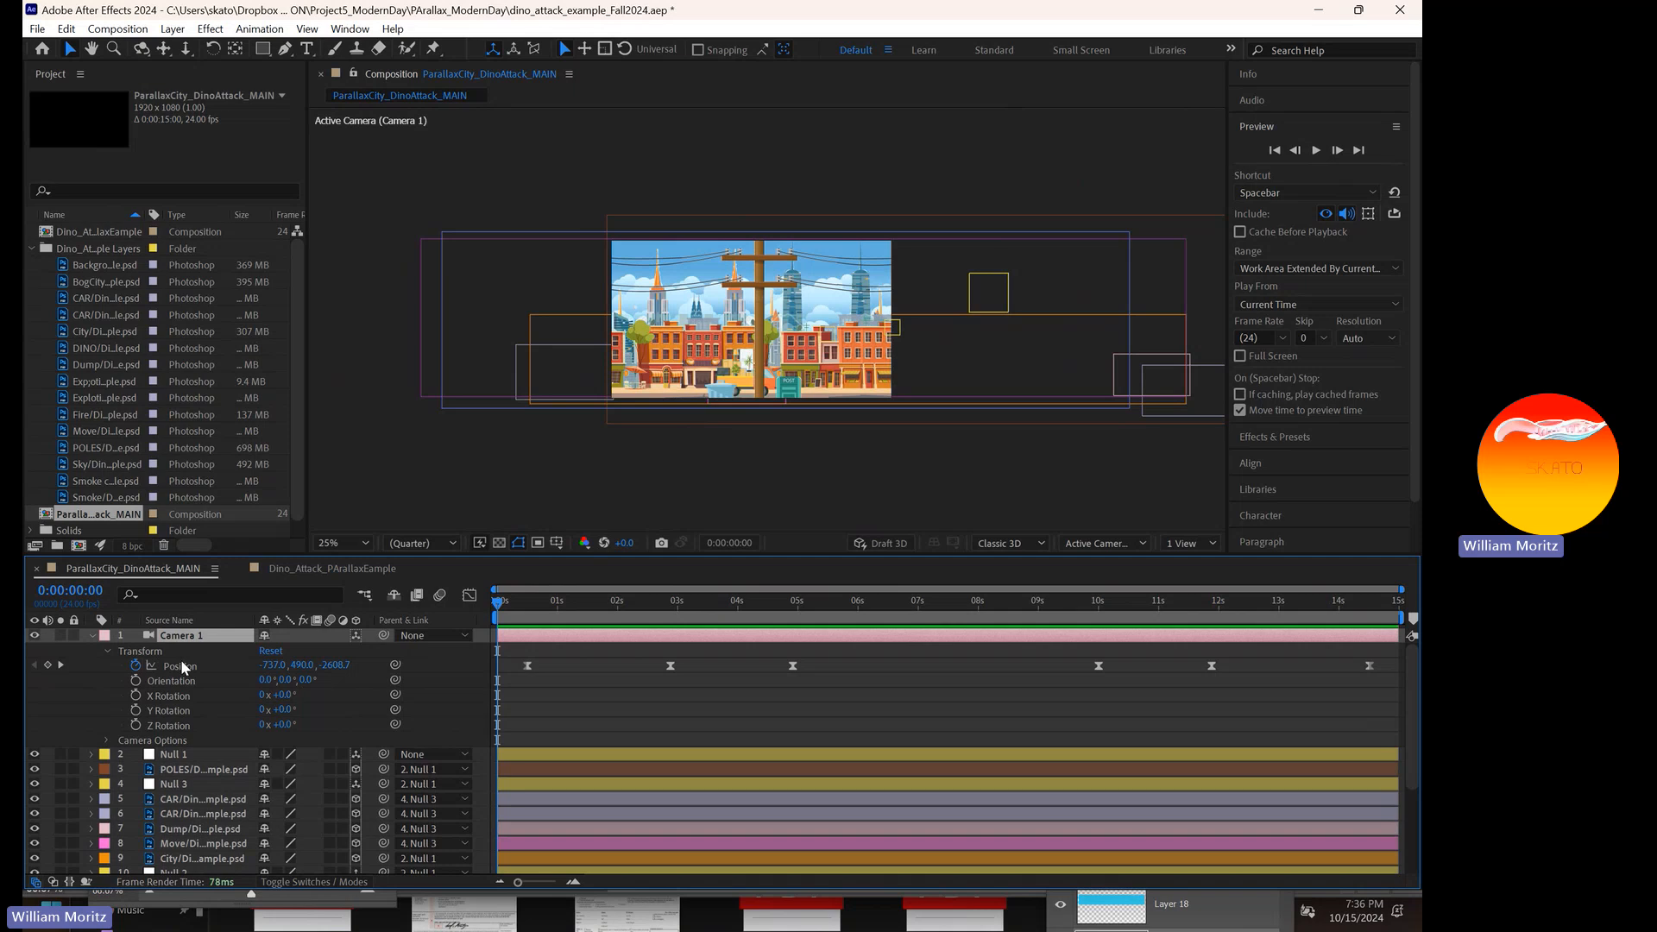
left_click(138, 651)
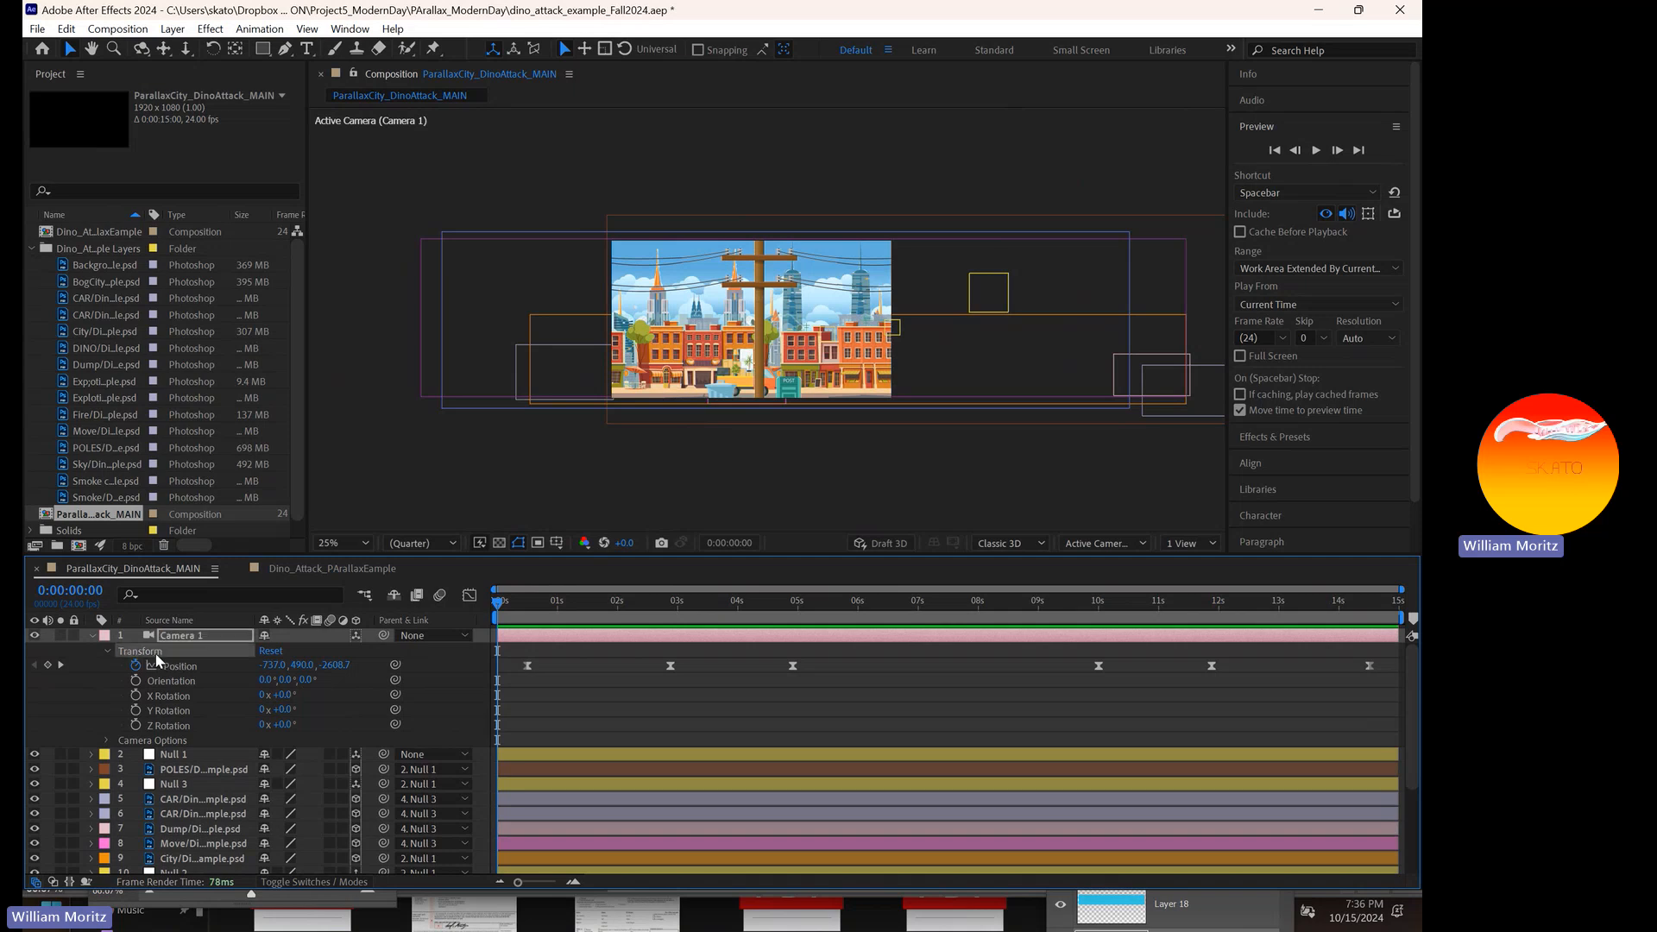
left_click(169, 742)
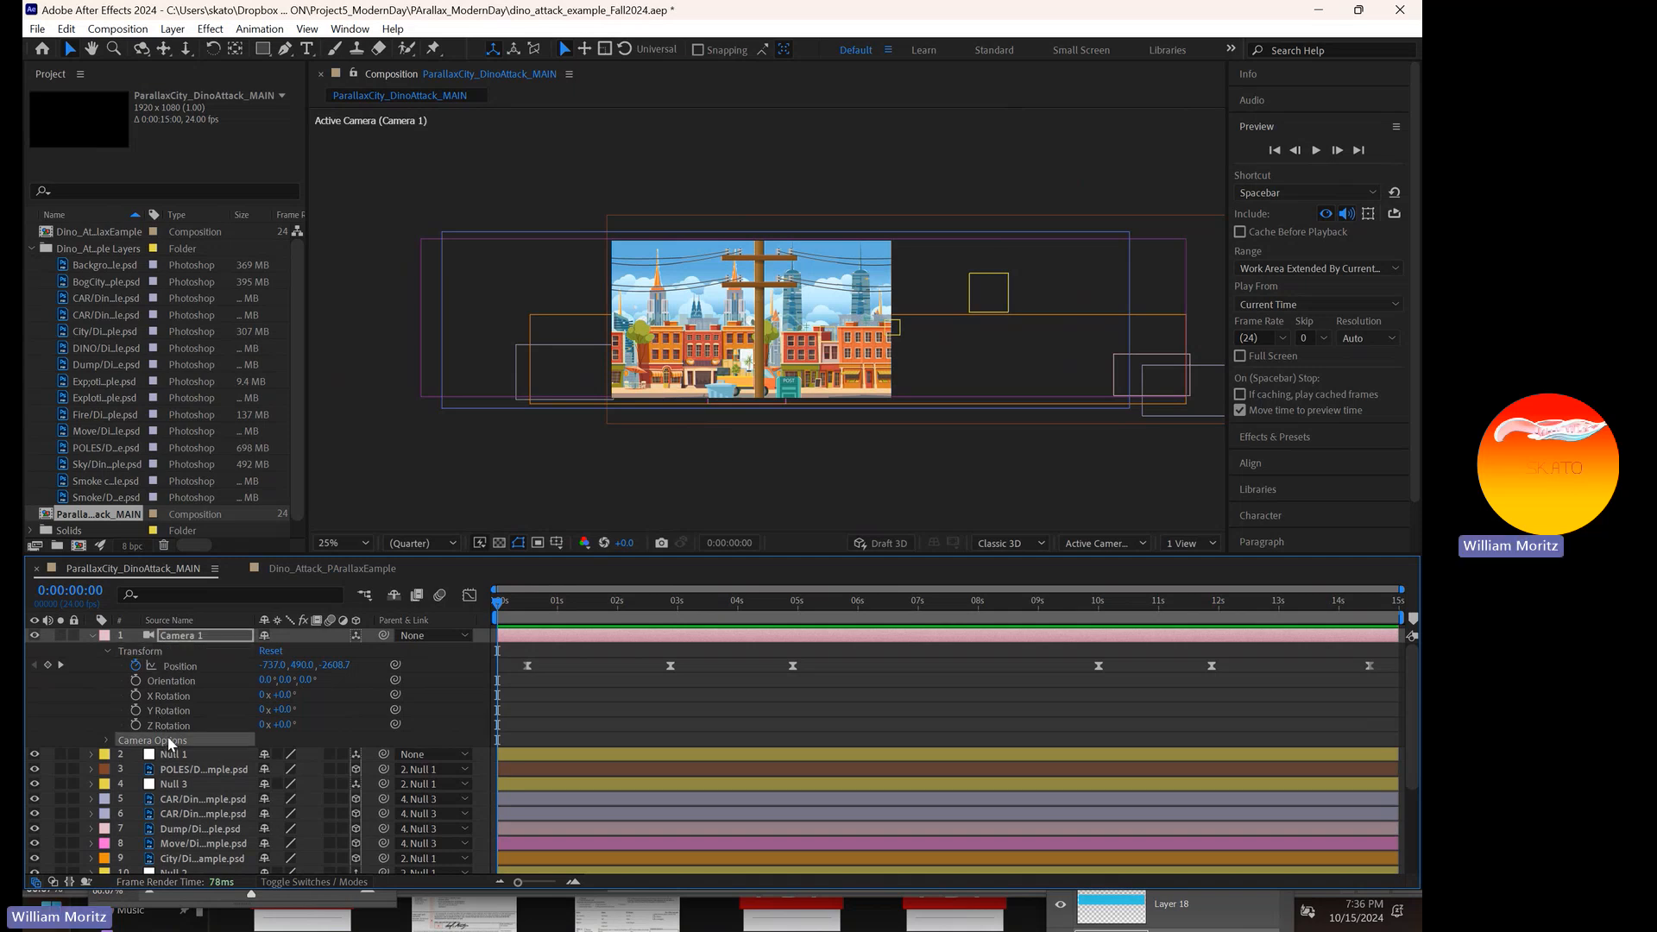
left_click(106, 740)
scroll(105, 737, "down", 3)
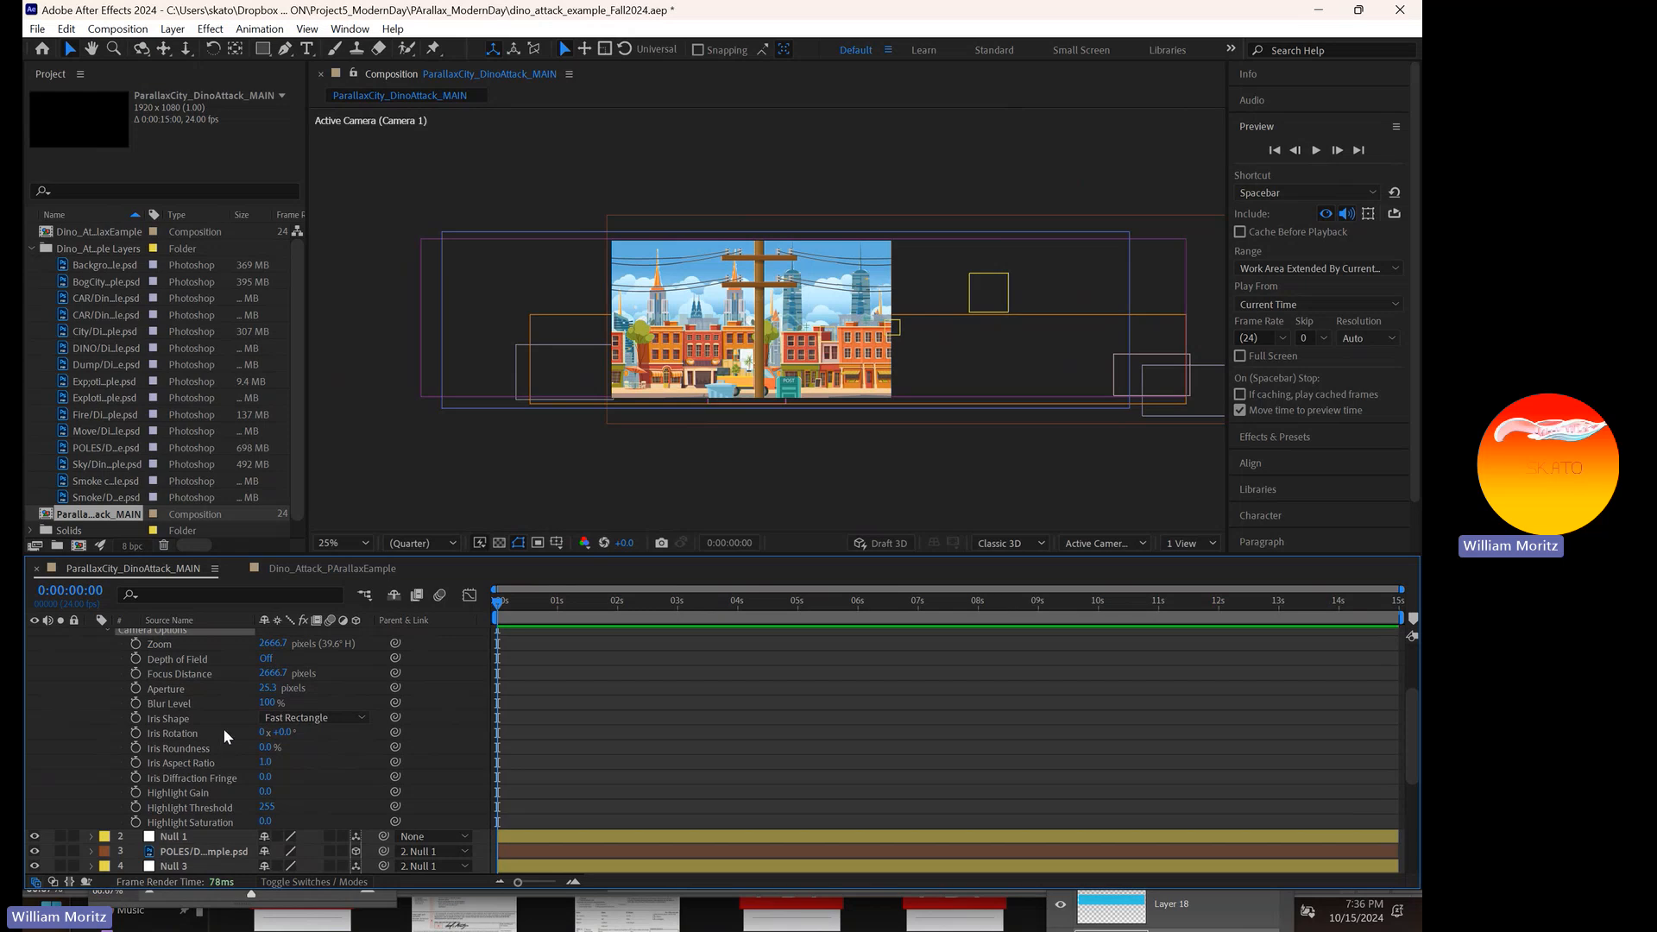
left_click_drag(499, 602, 578, 609)
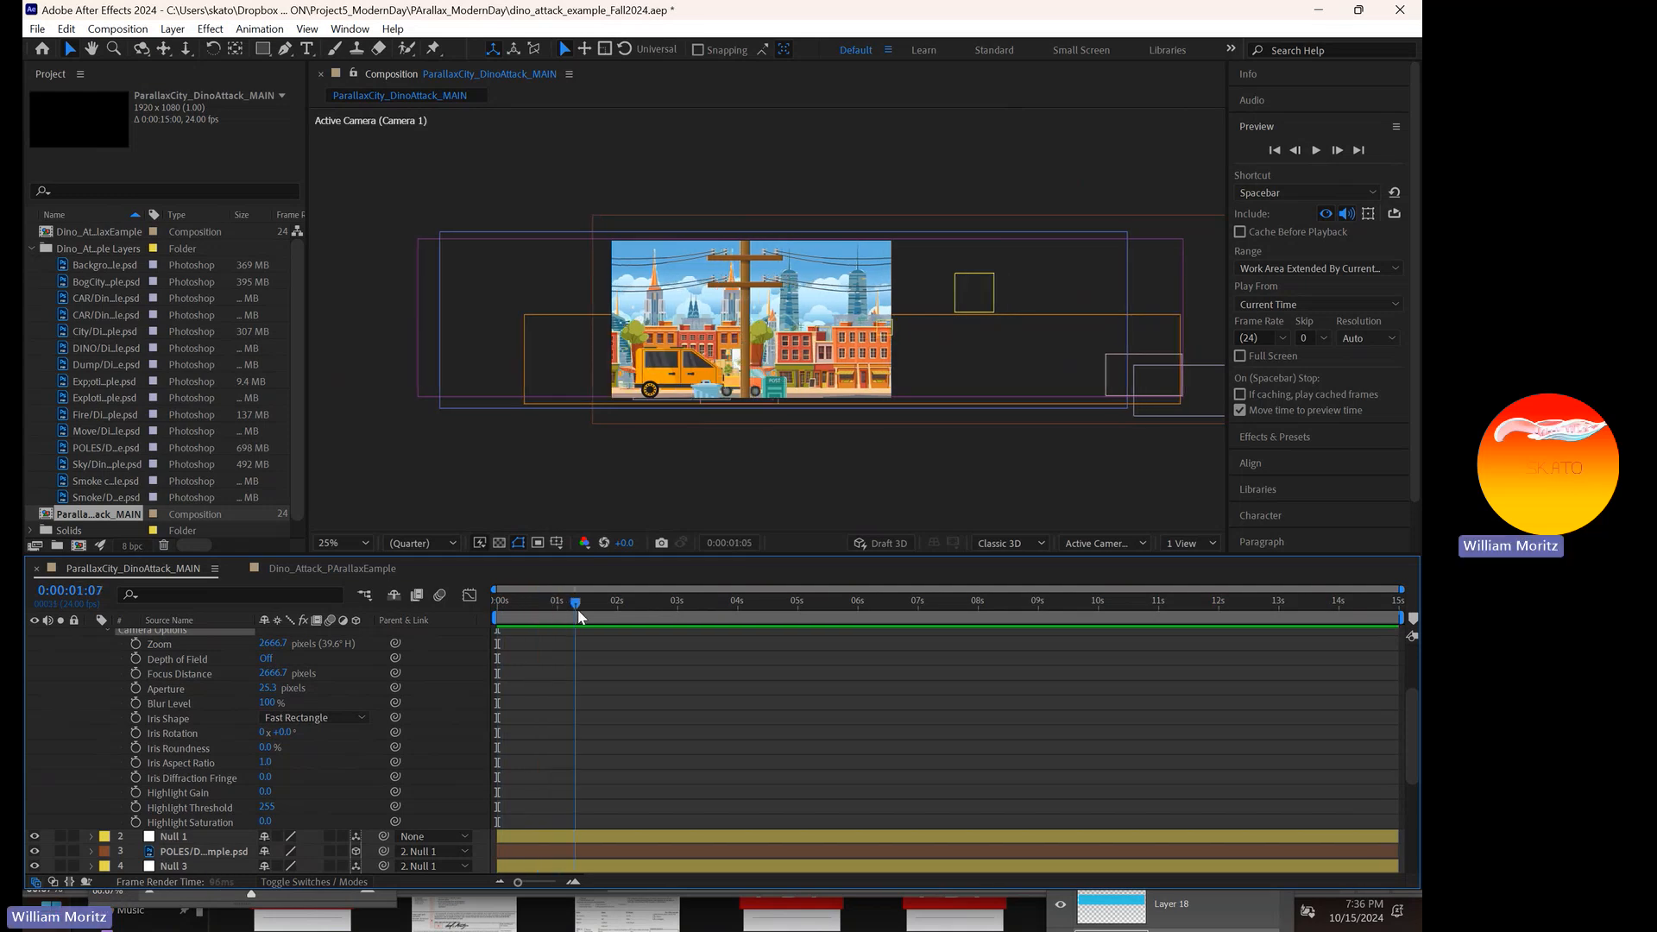
left_click(267, 658)
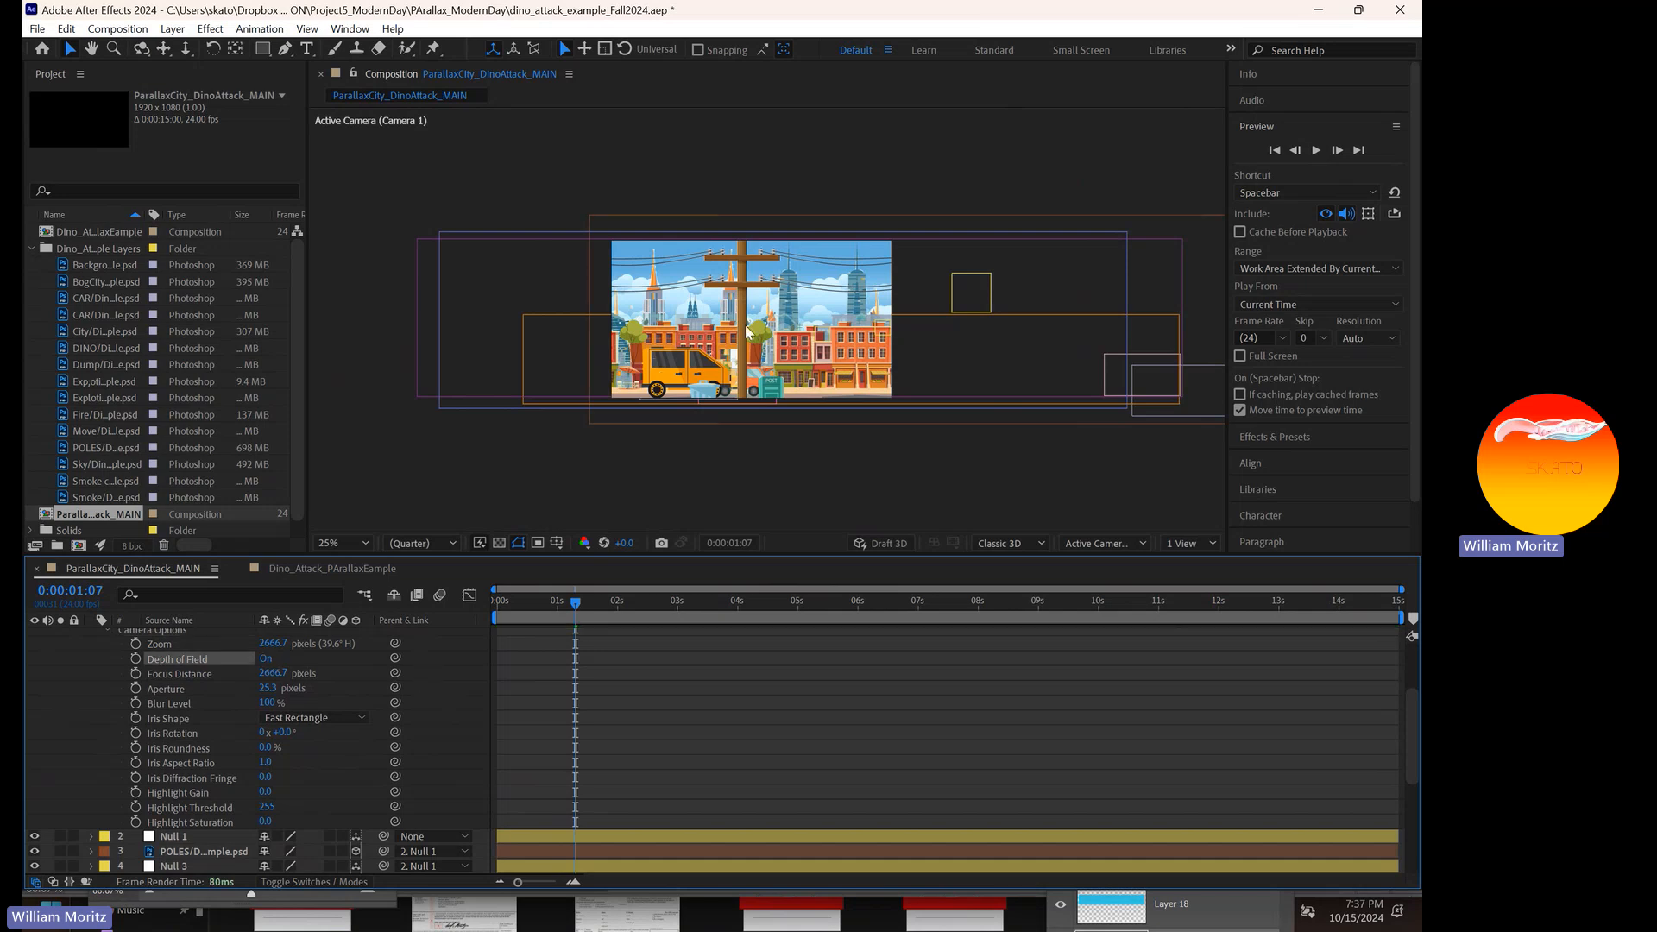
- Show the composition in 2 Views and bring Camera 1's view cone into sight in the Top view
scroll(744, 324, "up", 2)
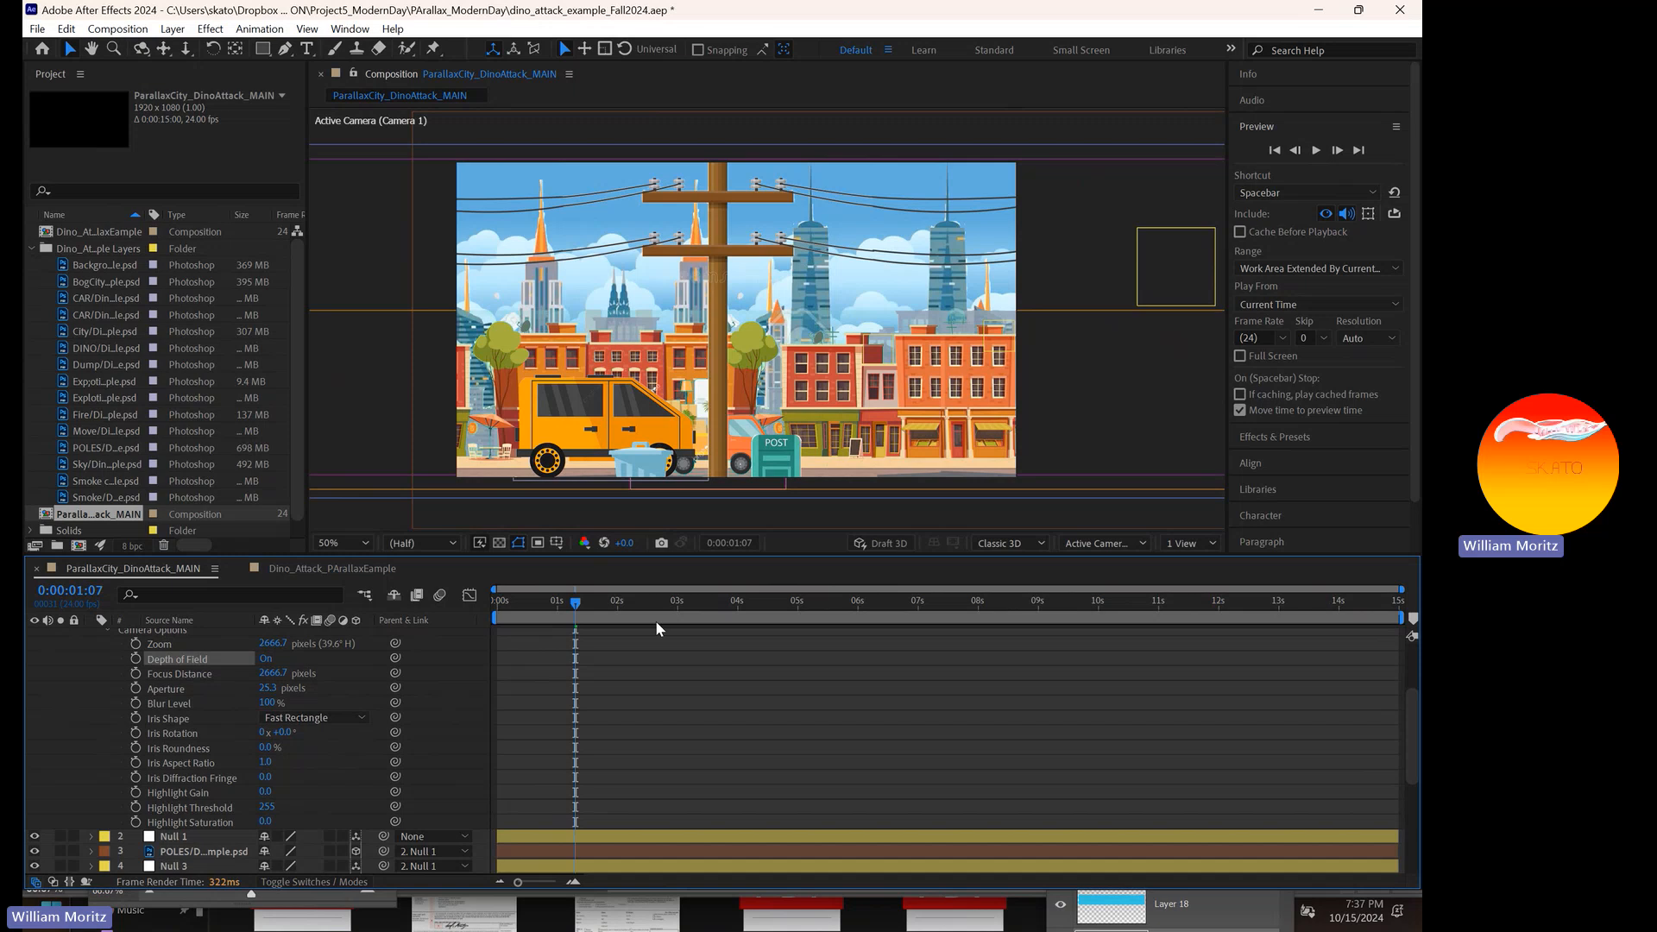
left_click(1192, 542)
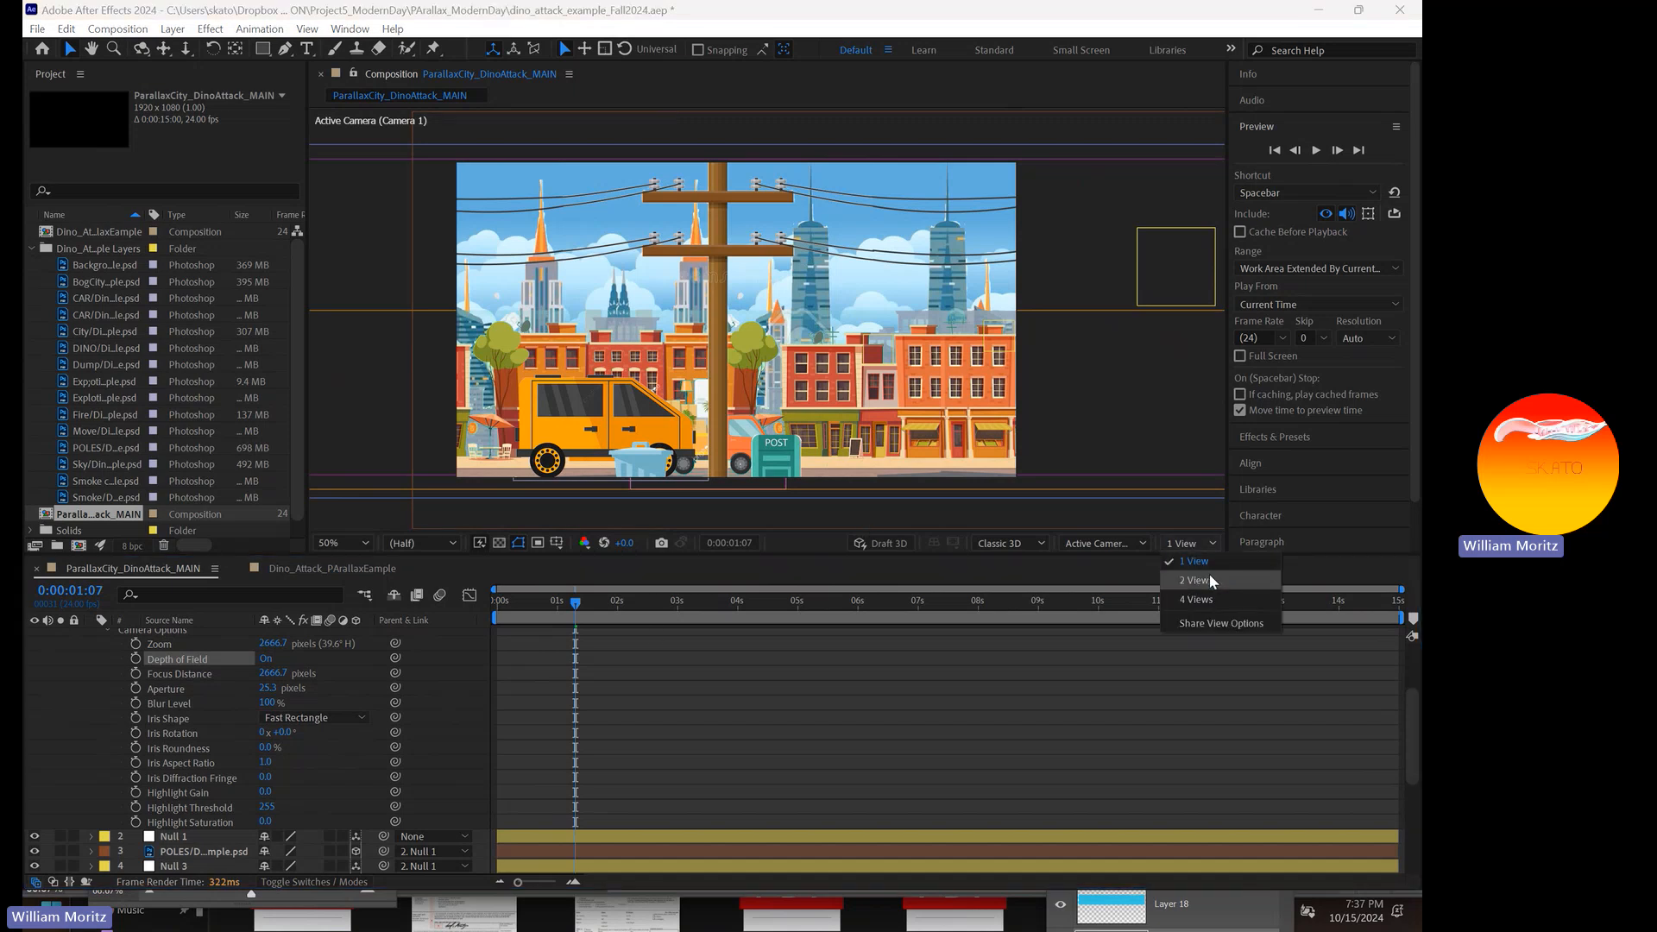
left_click(1209, 579)
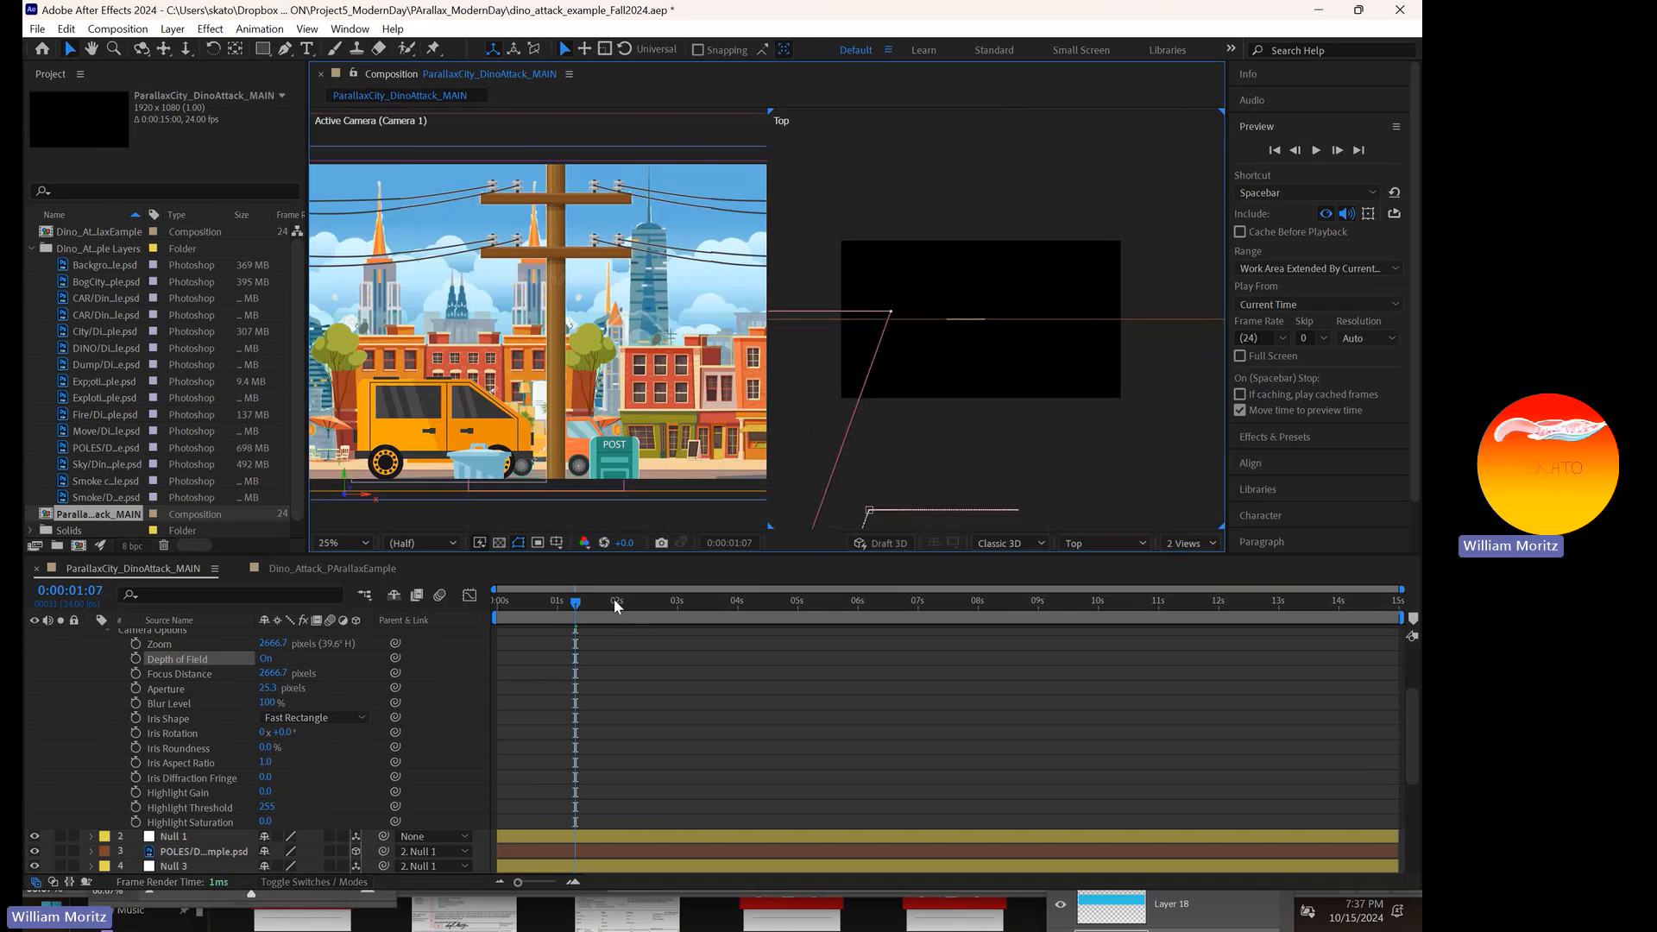
key("h")
left_click_drag(845, 416, 1107, 379)
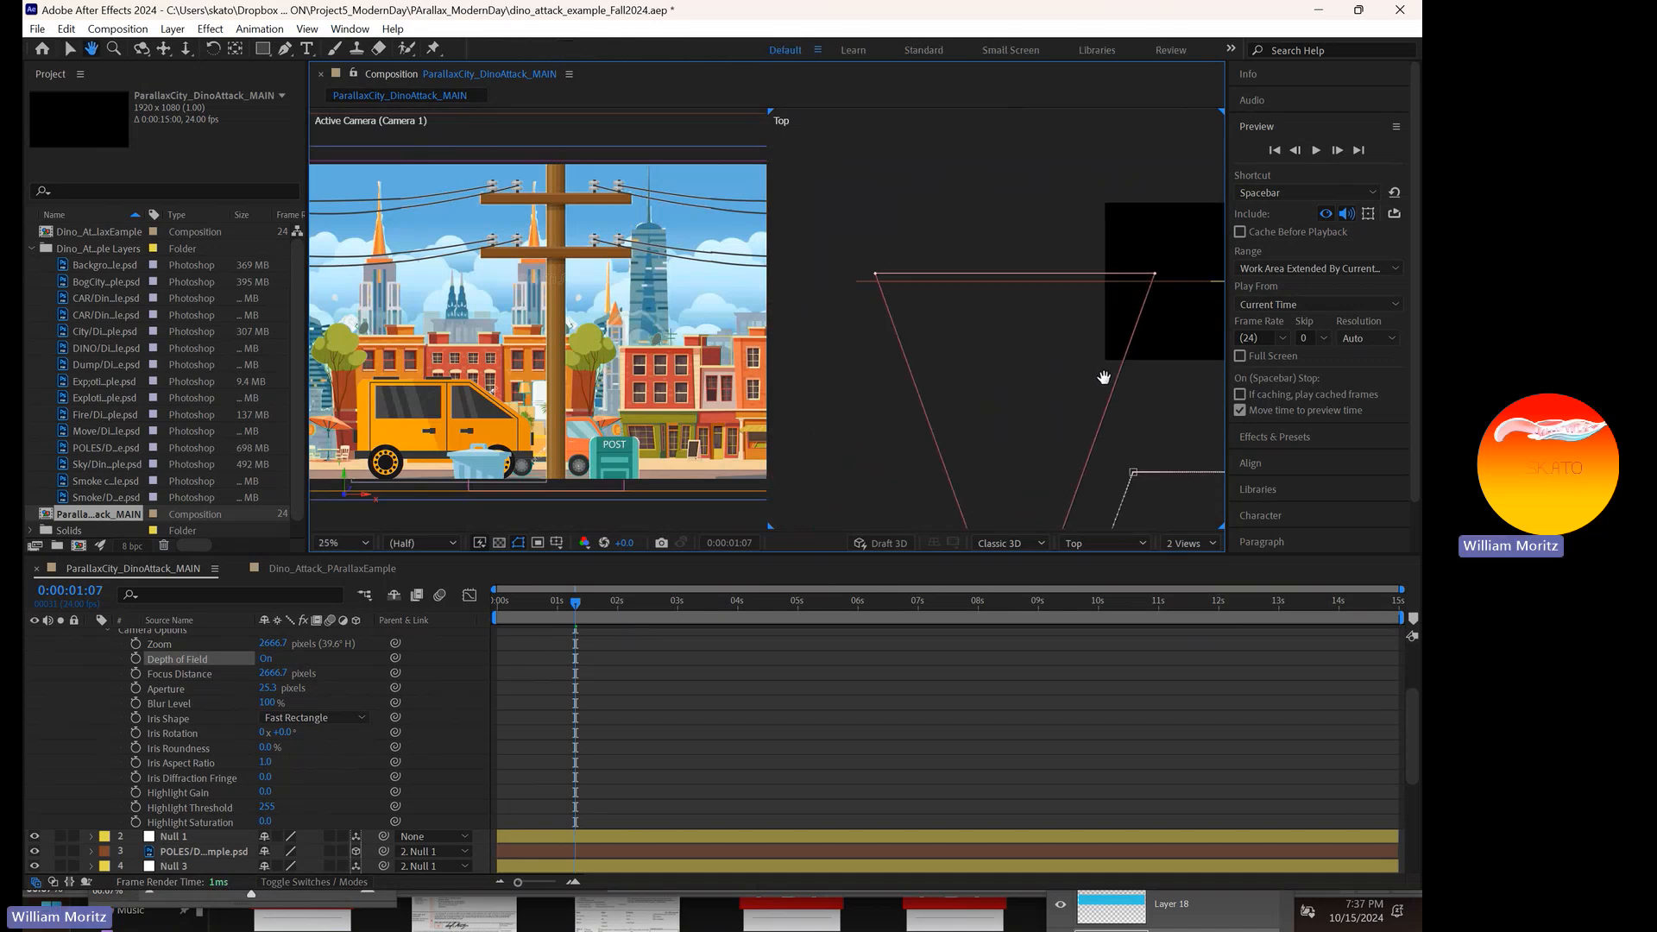
key("v")
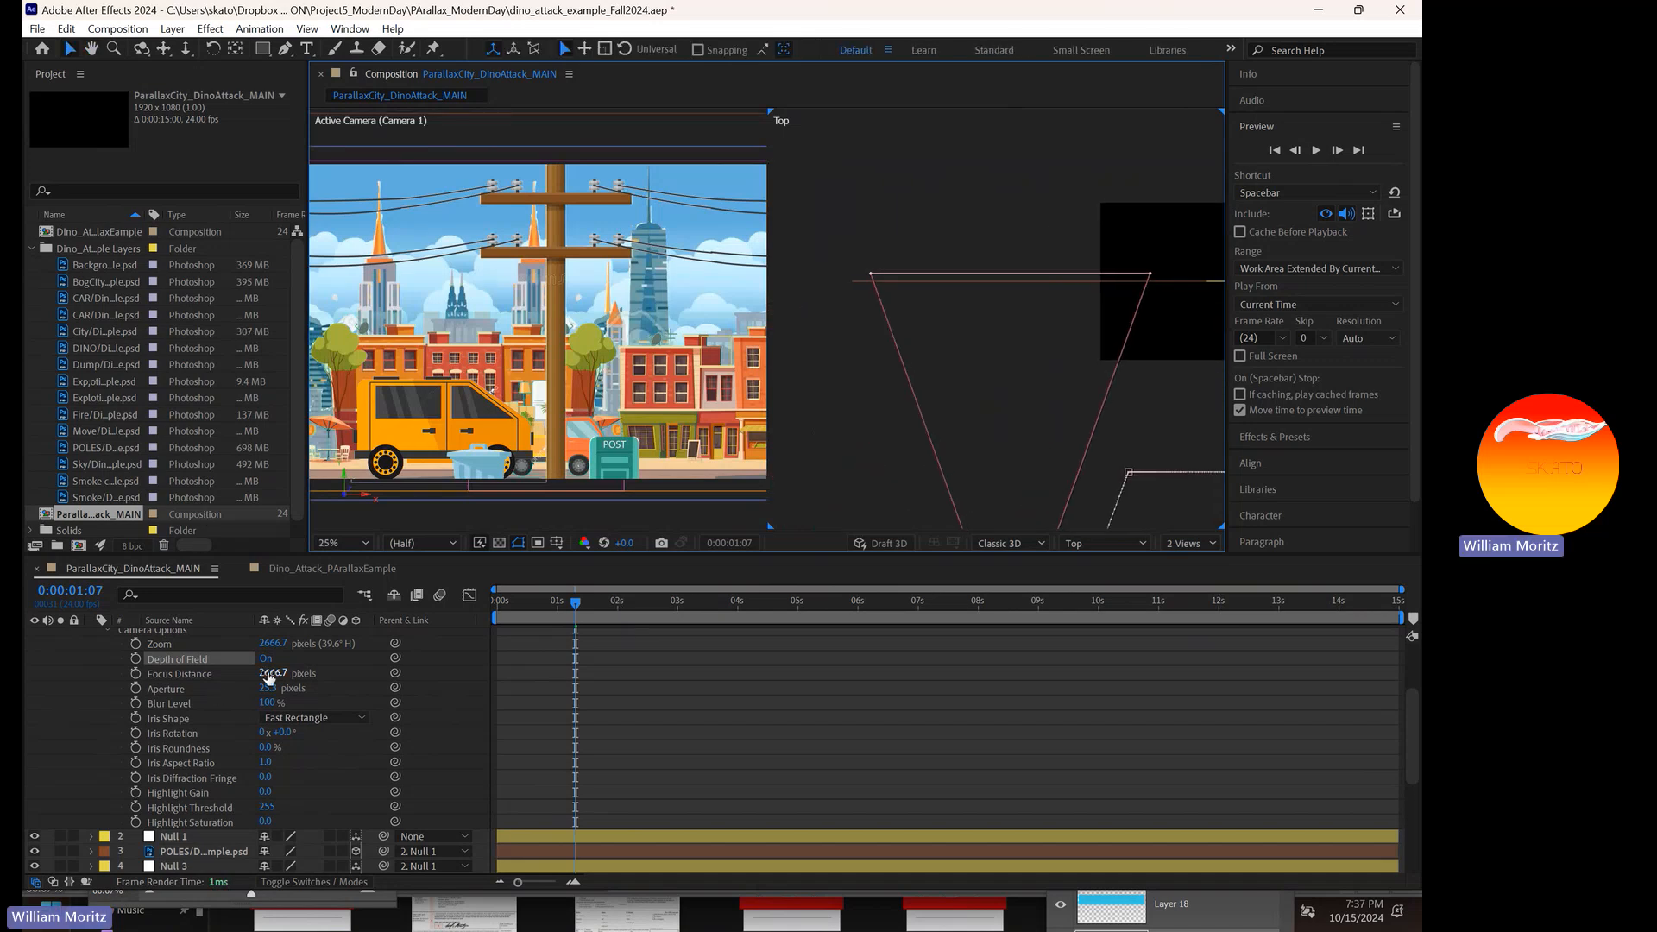
- Lower Camera 1's Focus Distance to 2052.7 pixels and raise its Aperture to 131.0 pixels
left_click_drag(269, 679, 40, 697)
left_click(196, 675)
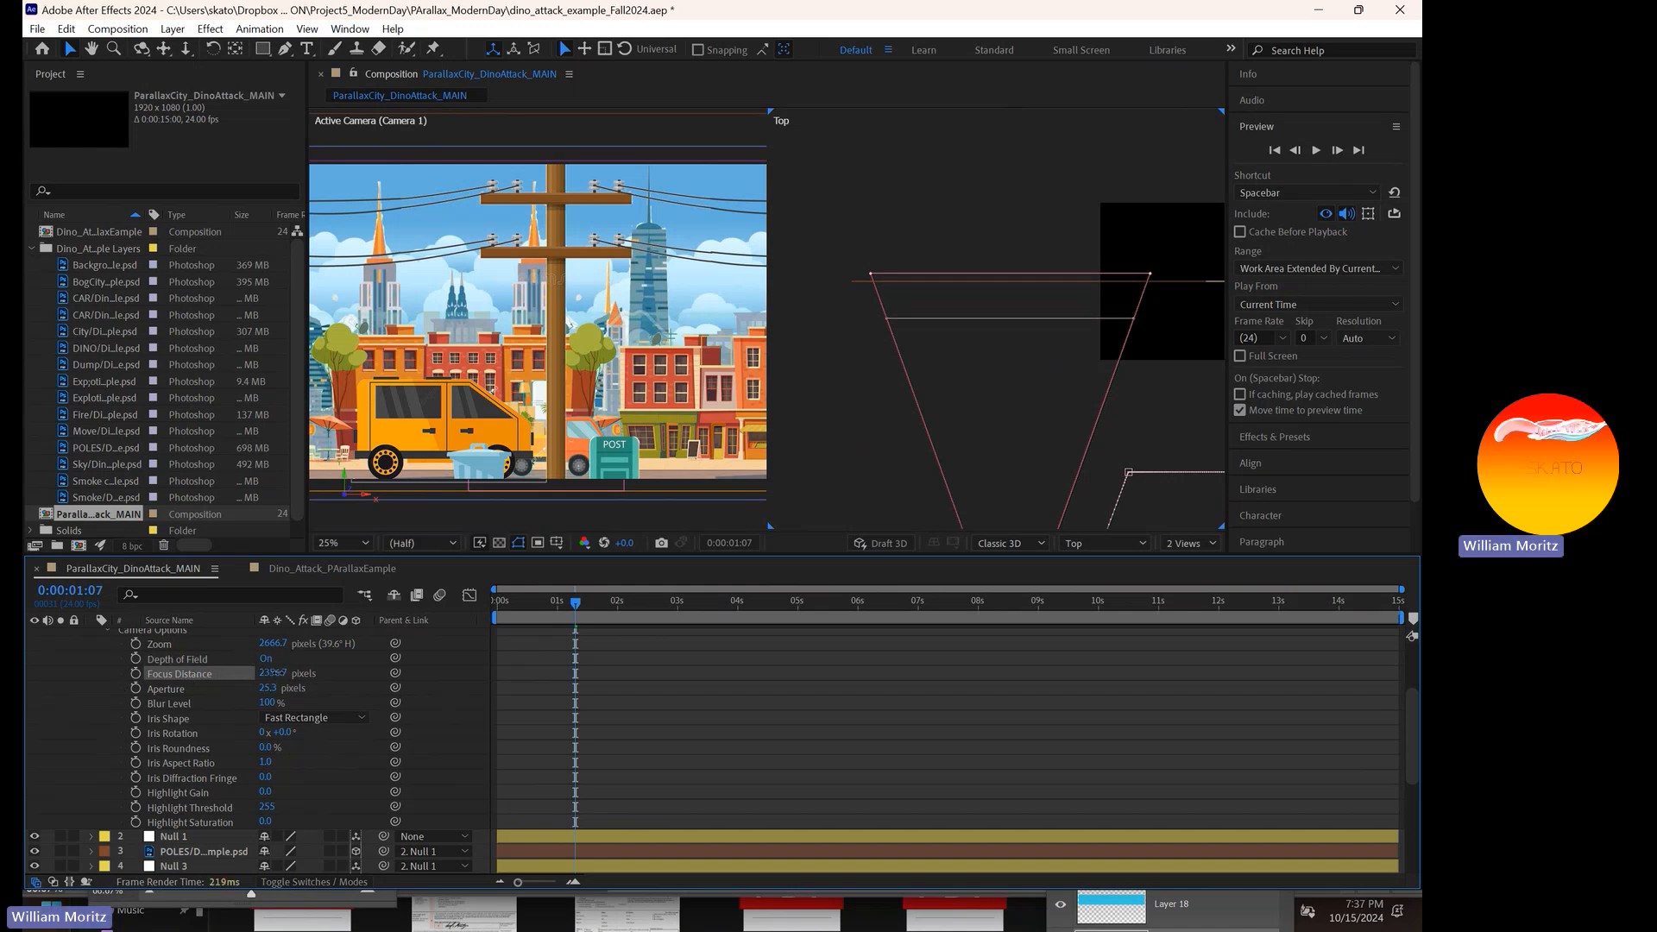
left_click_drag(269, 672, 24, 682)
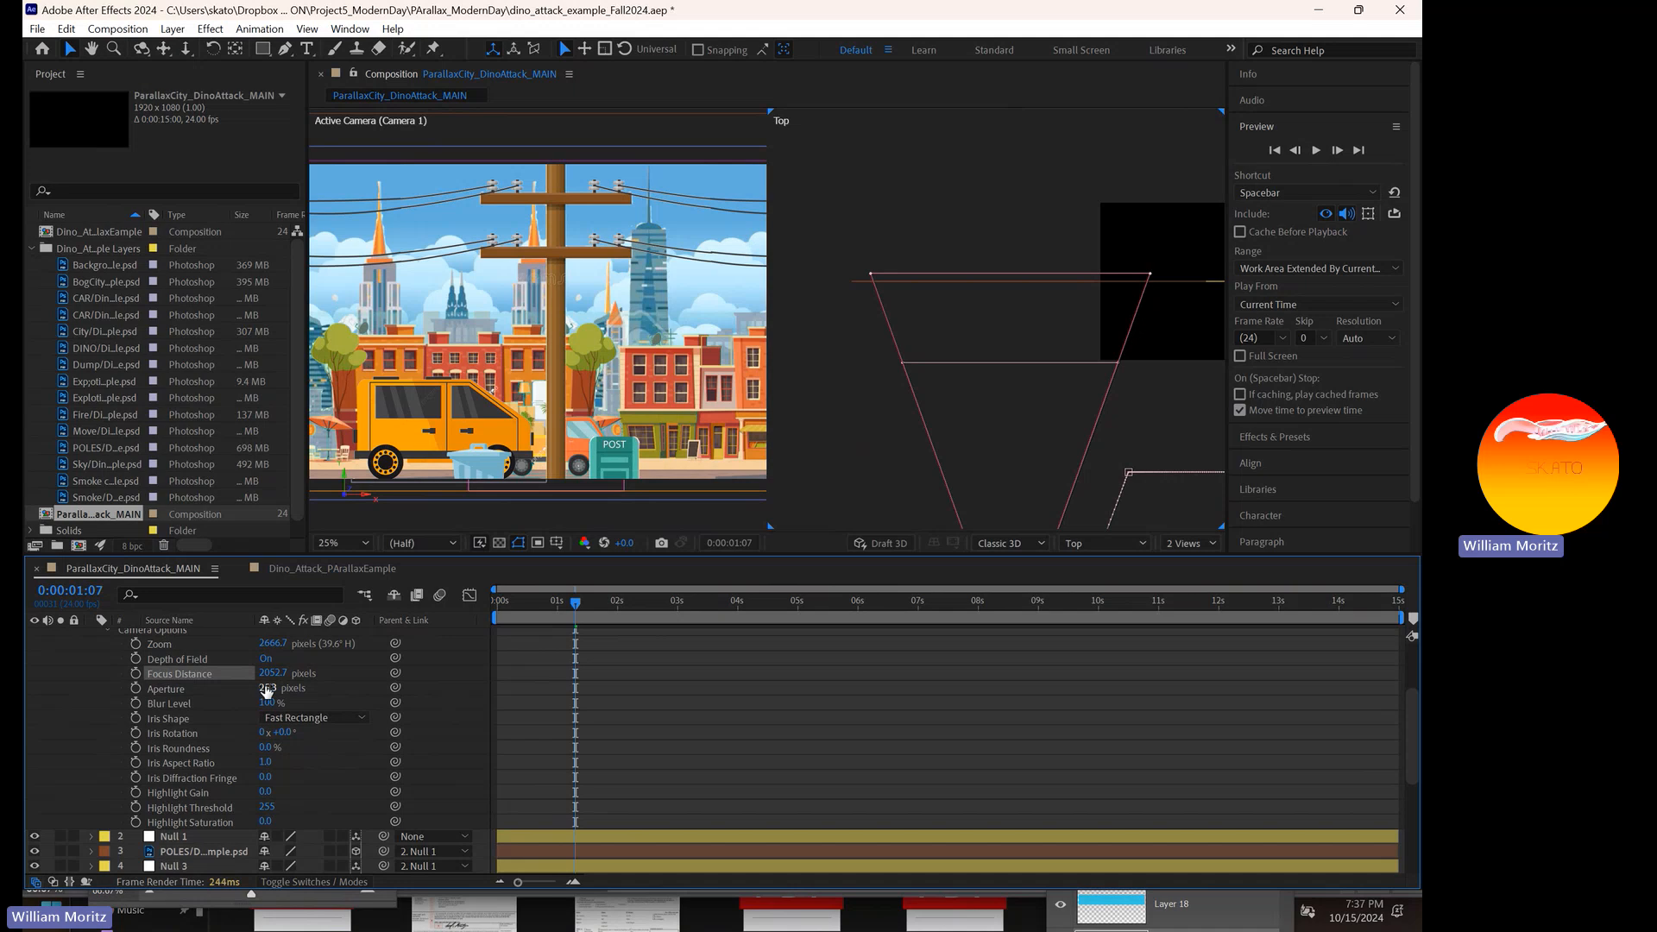
left_click_drag(267, 691, 328, 684)
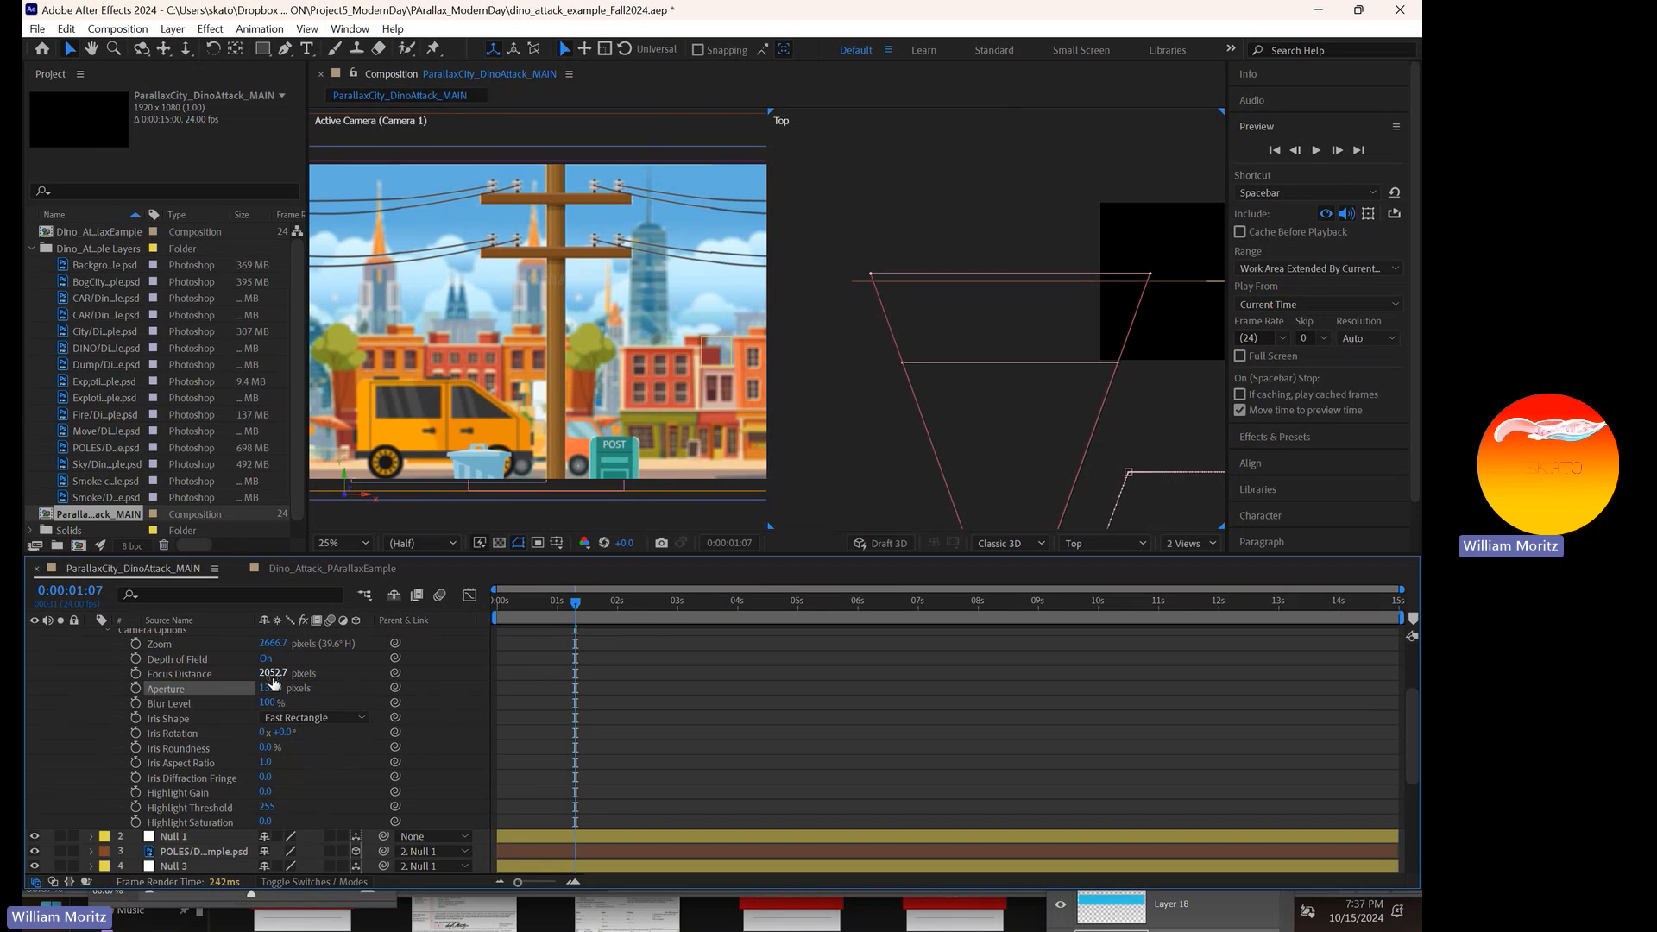
- Raise Camera 1's Focus Distance to 4468.7 pixels and set its Aperture to 259.0 pixels
left_click_drag(273, 673, 900, 614)
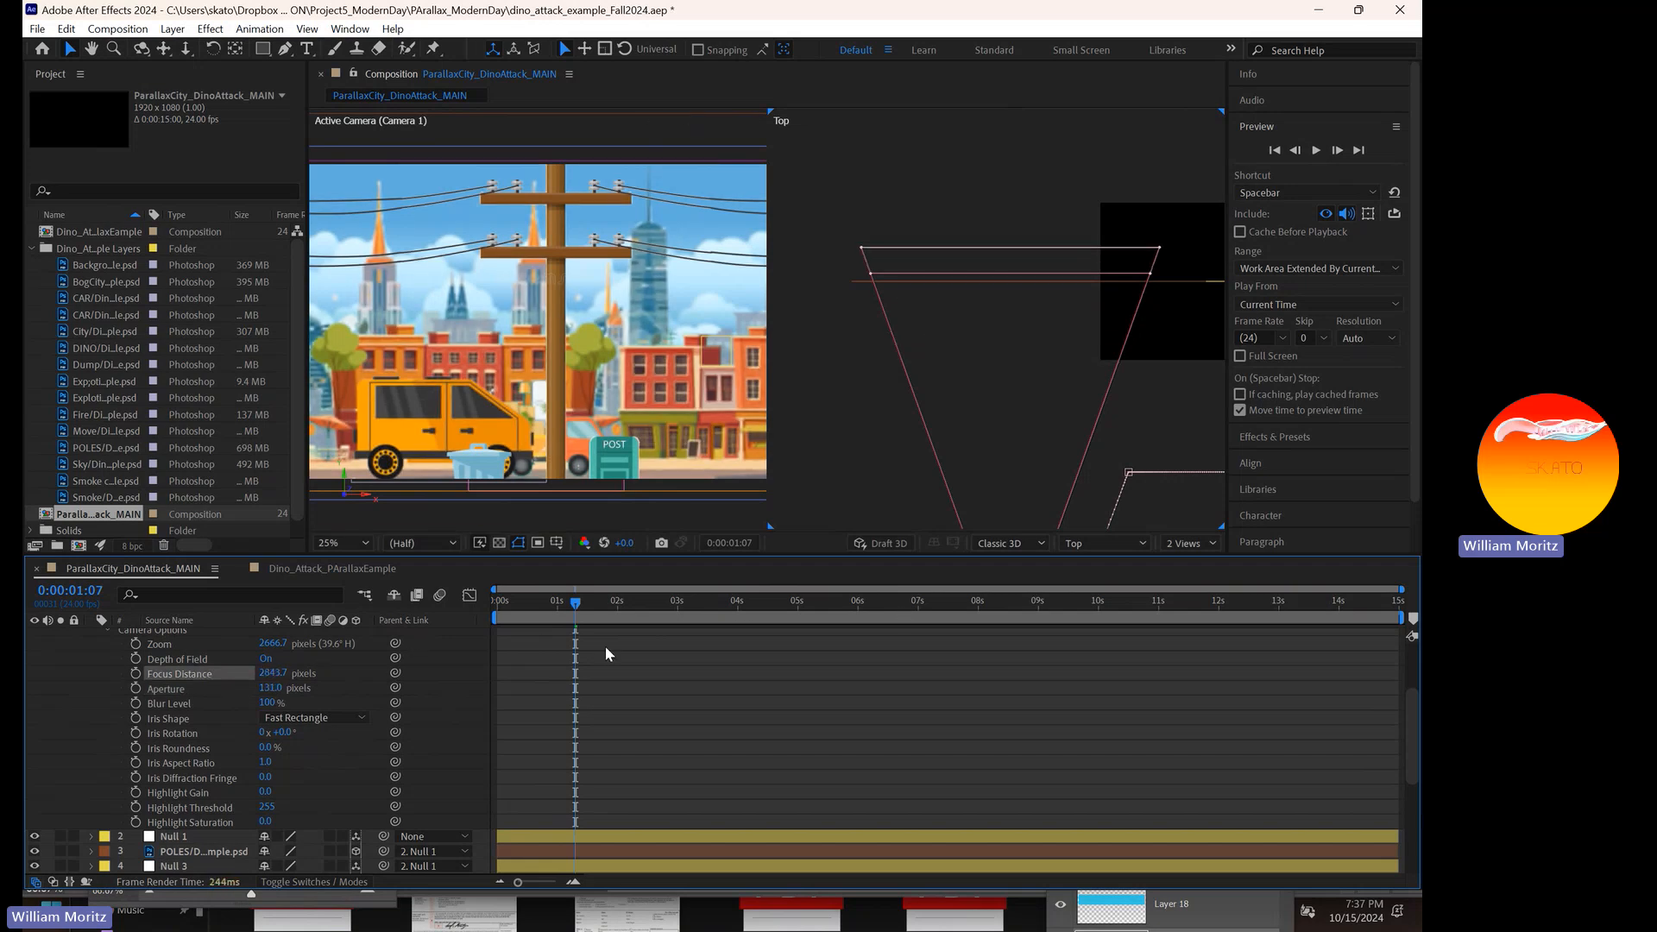
left_click_drag(272, 679, 801, 643)
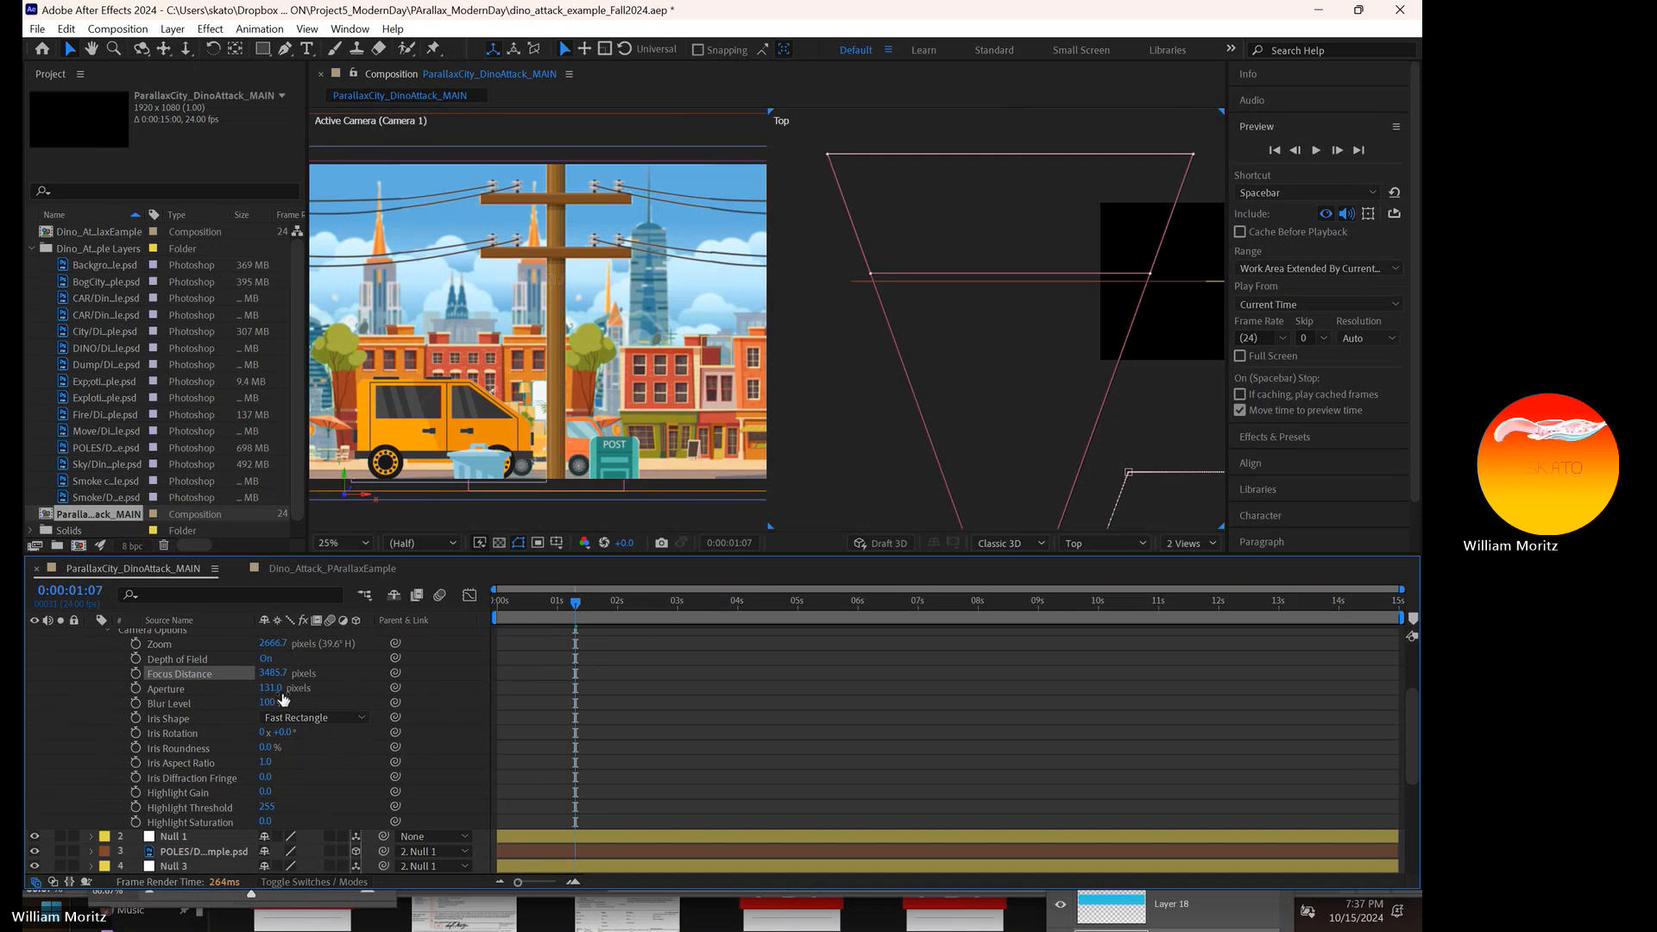
left_click_drag(270, 688, 158, 703)
left_click_drag(262, 698, 399, 679)
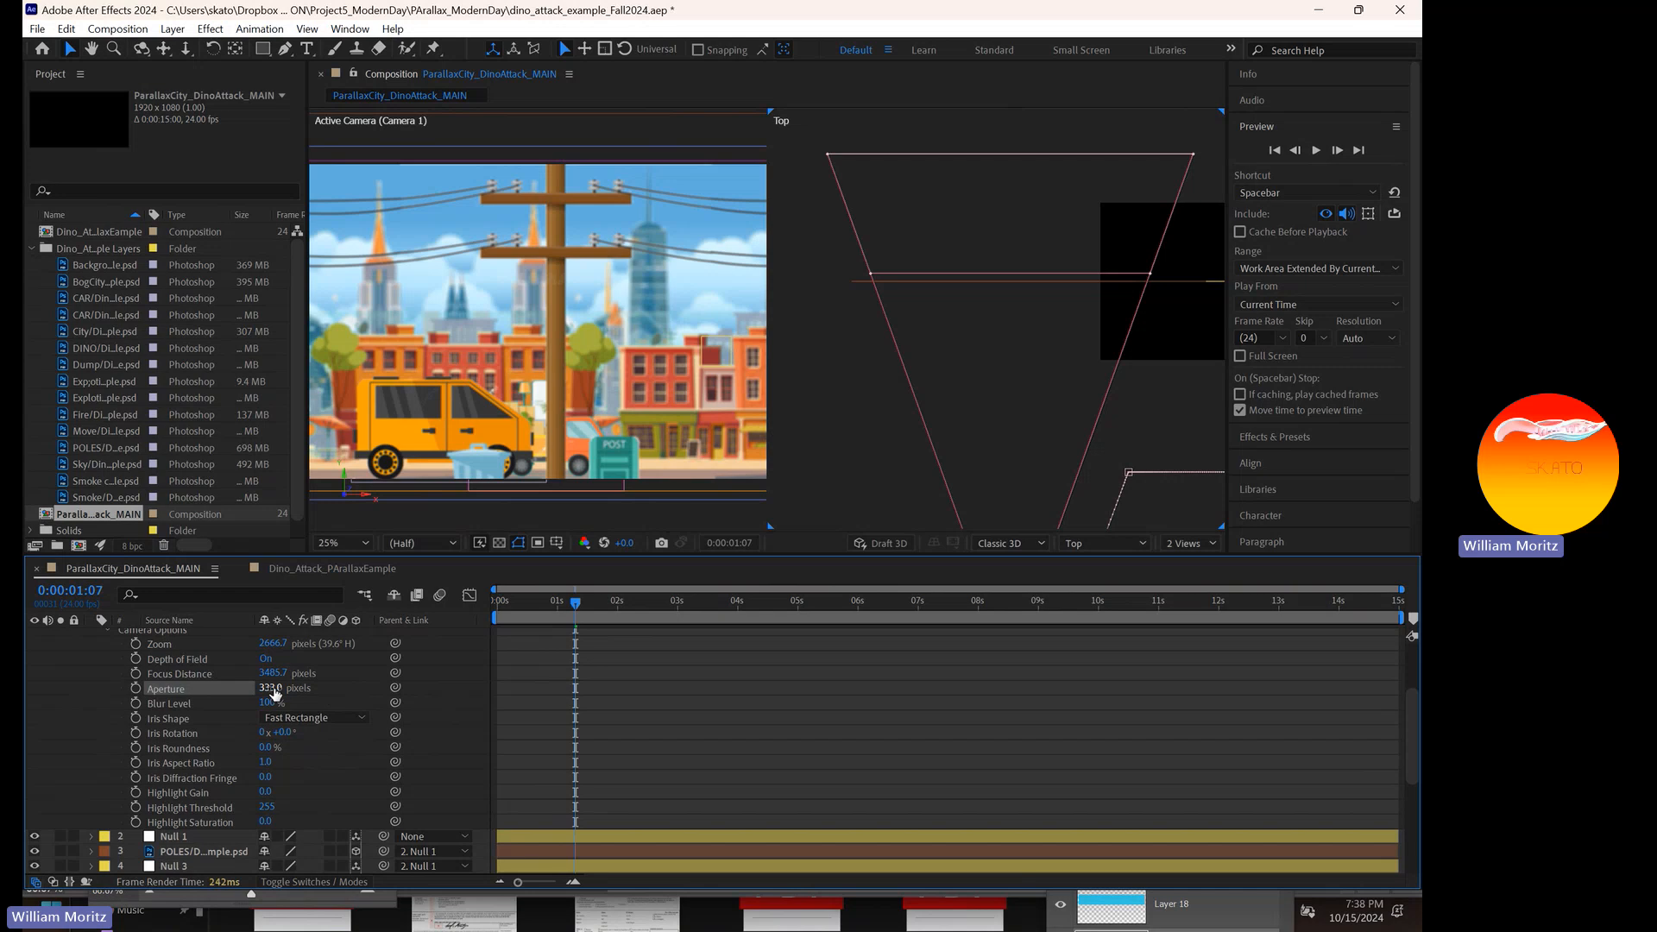
left_click_drag(271, 690, 1085, 630)
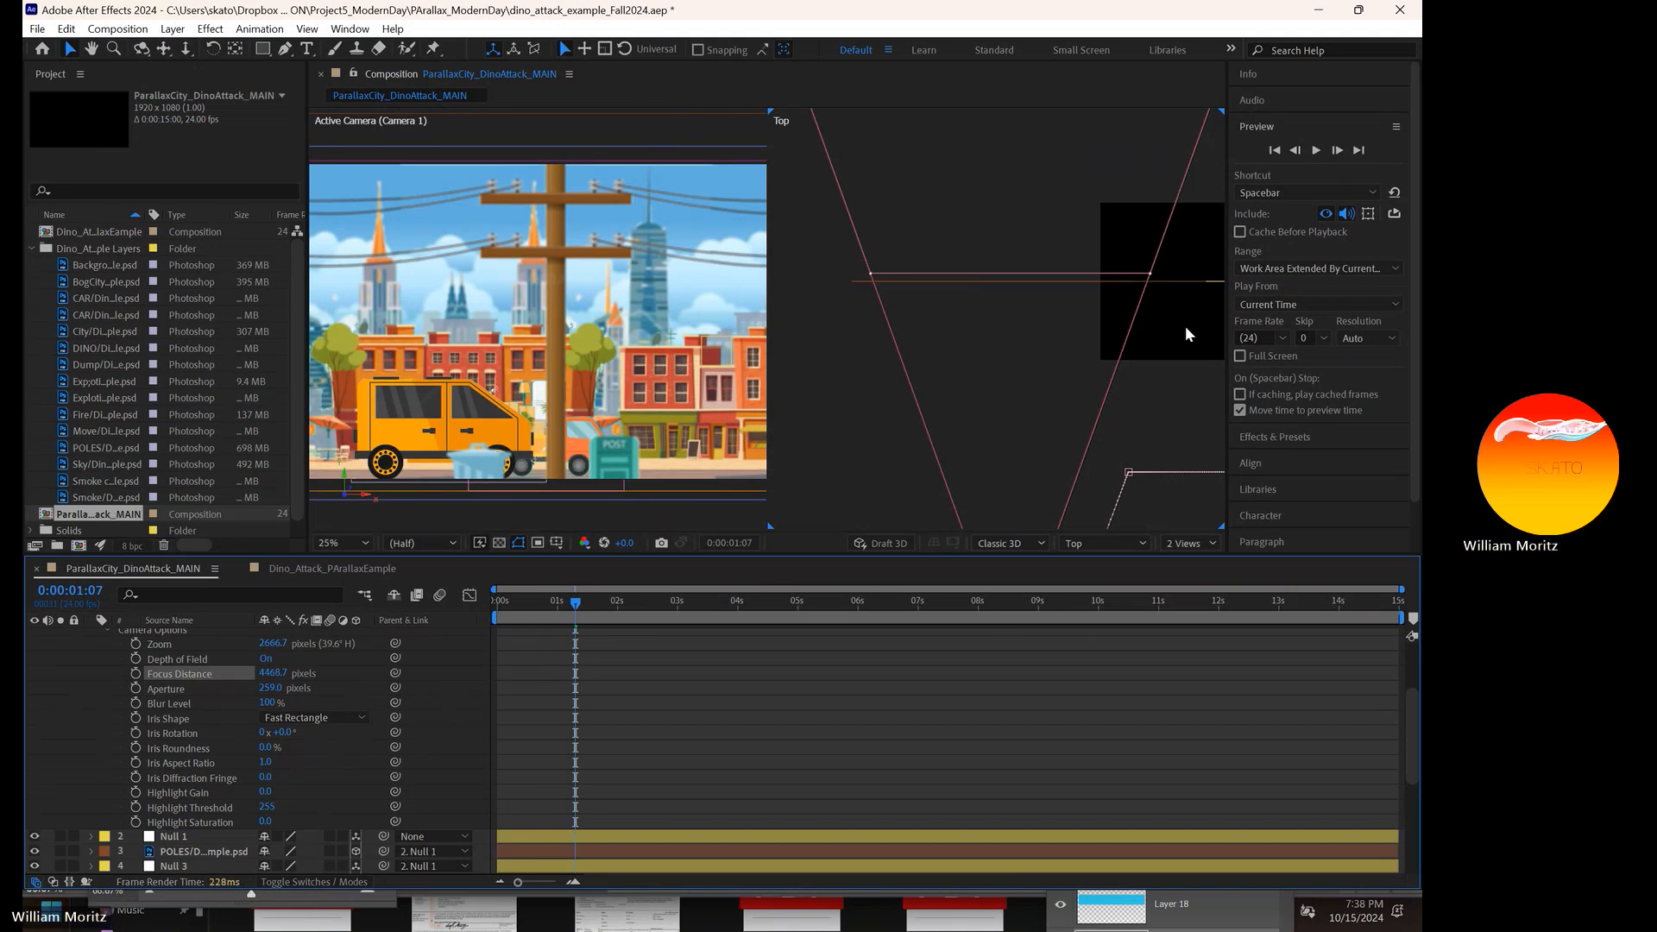
- Return to 0:00:00:00 and preview the composition to review the depth-of-field blur
scroll(1157, 318, "down", 1)
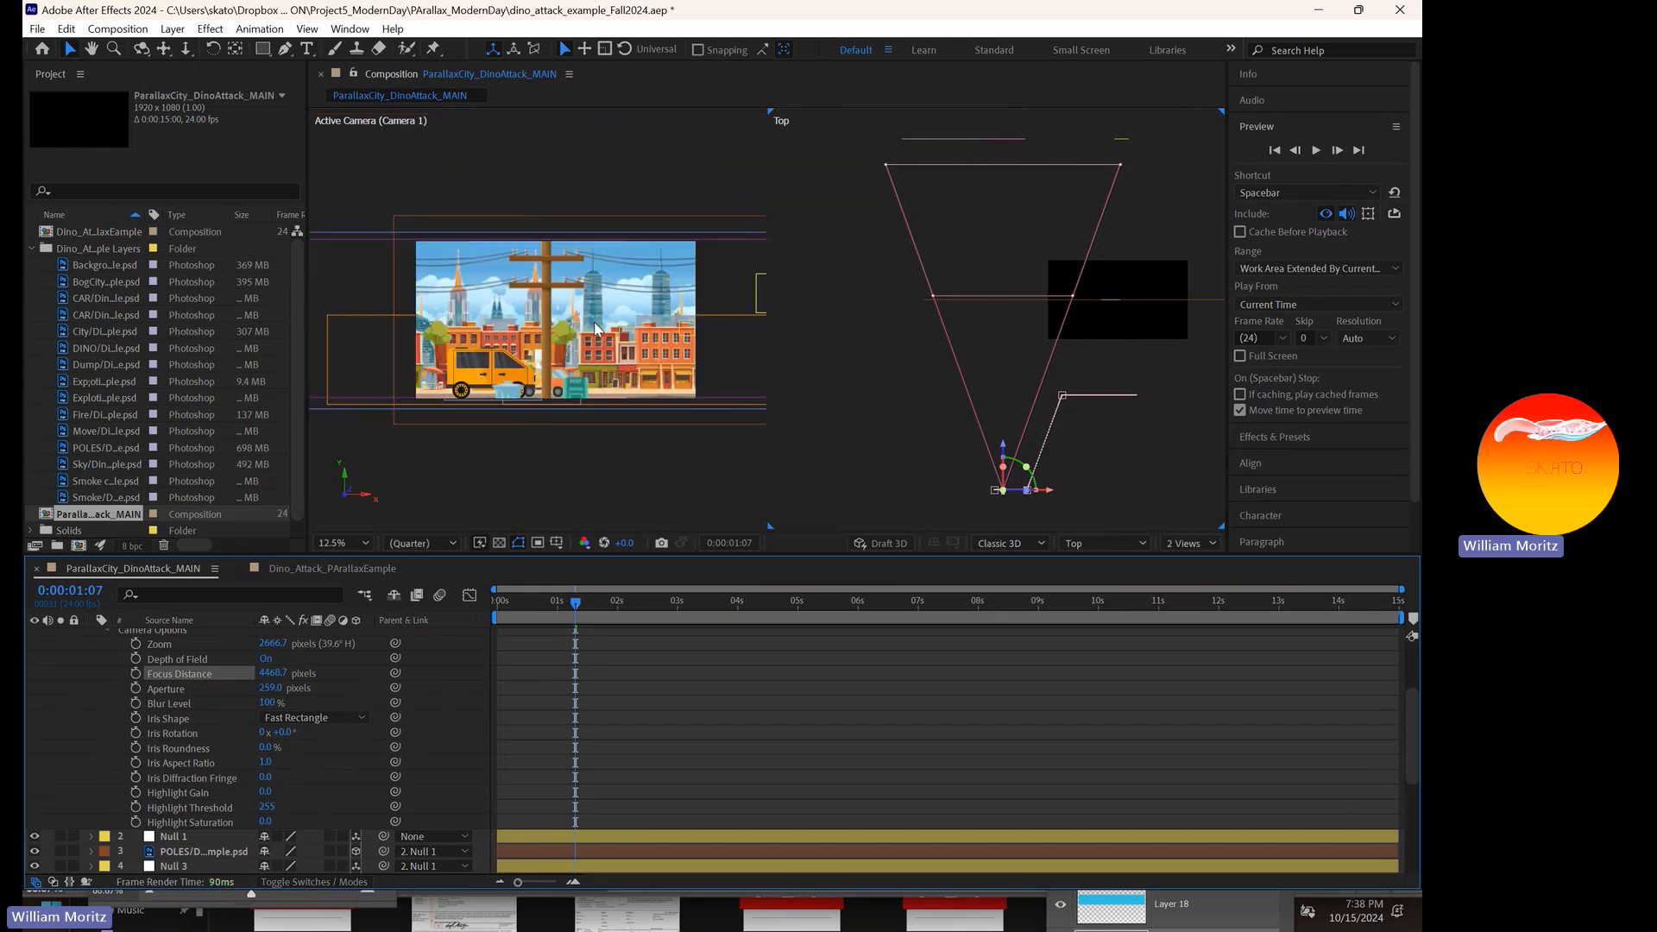
left_click_drag(576, 602, 464, 599)
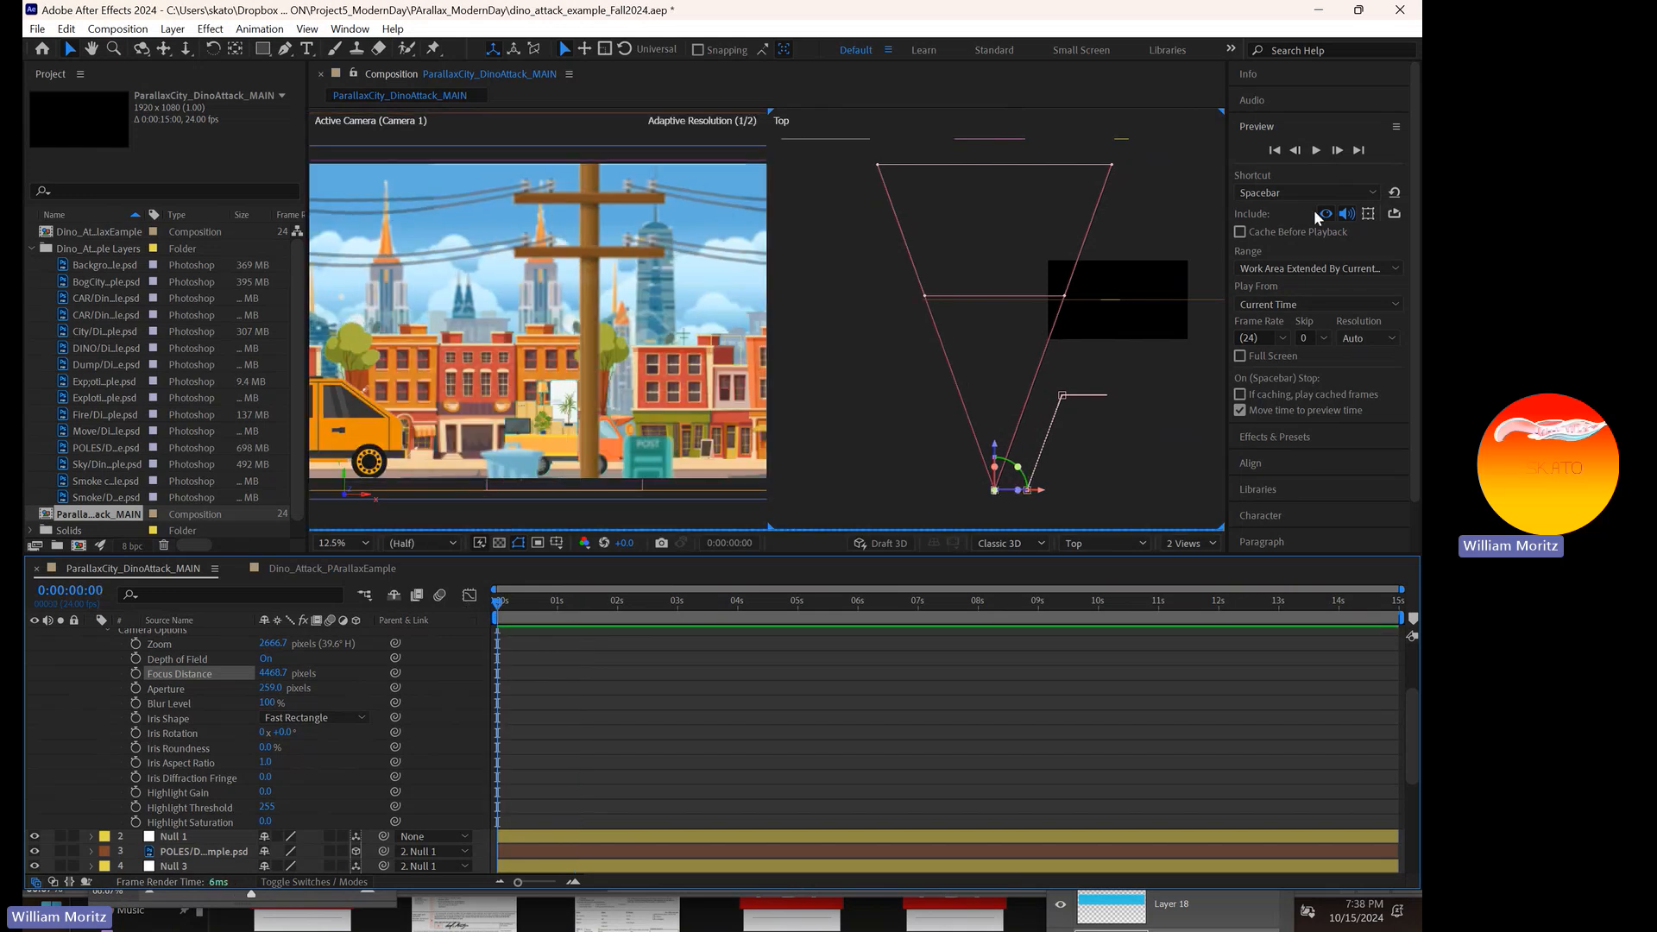
left_click(1315, 150)
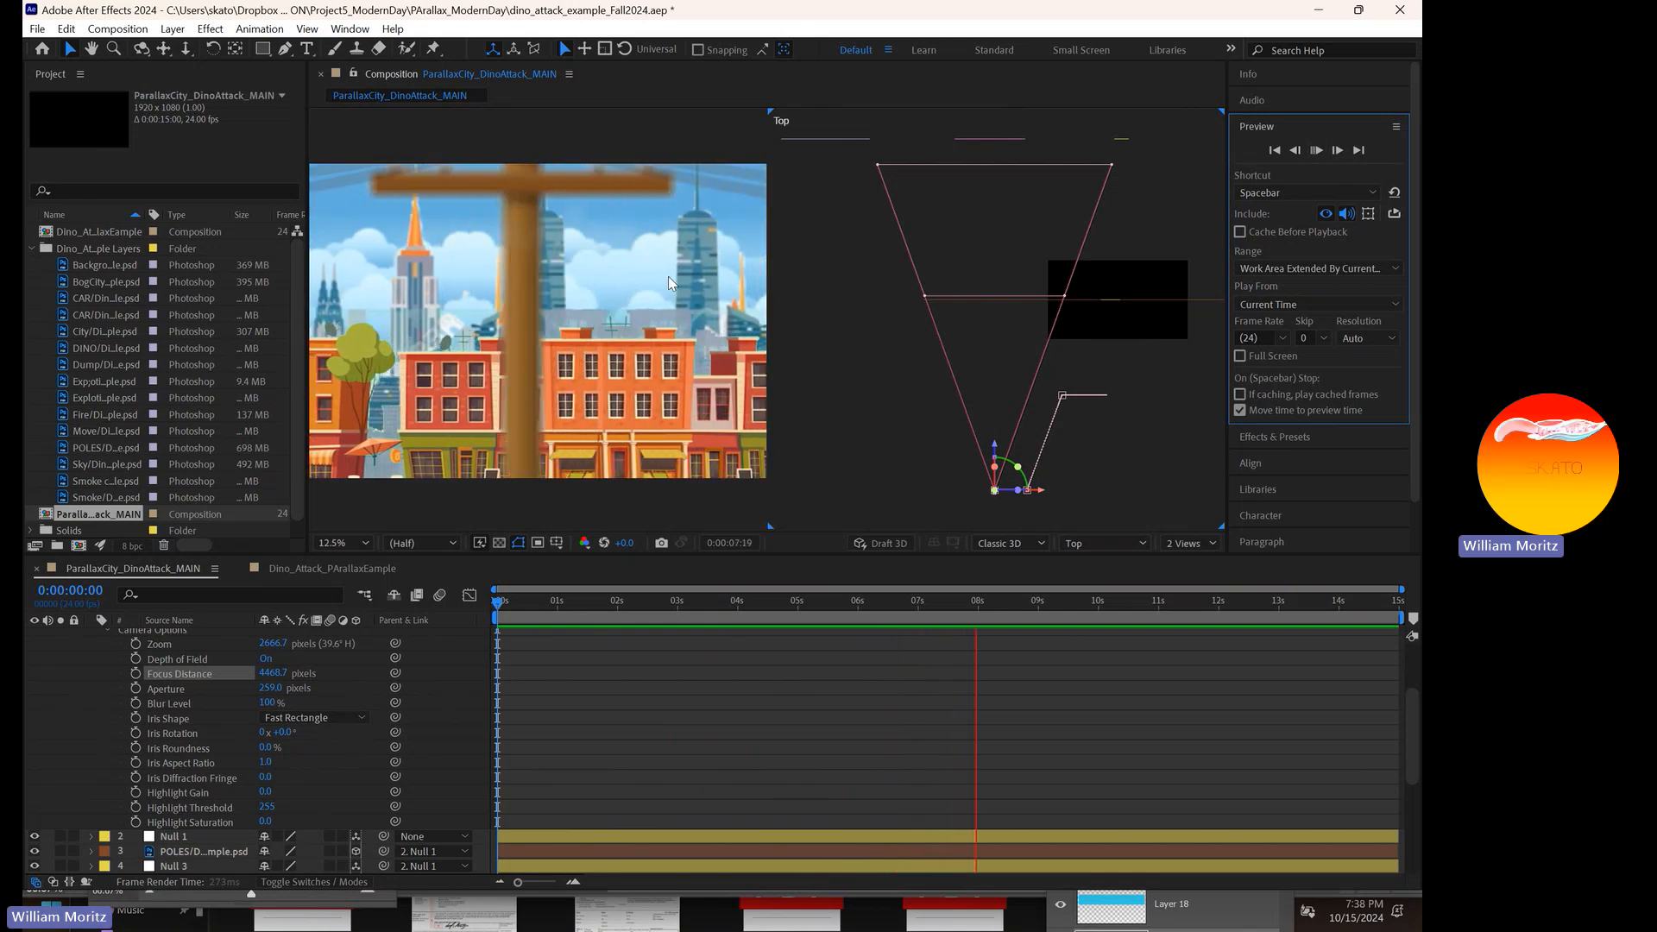
left_click(1316, 151)
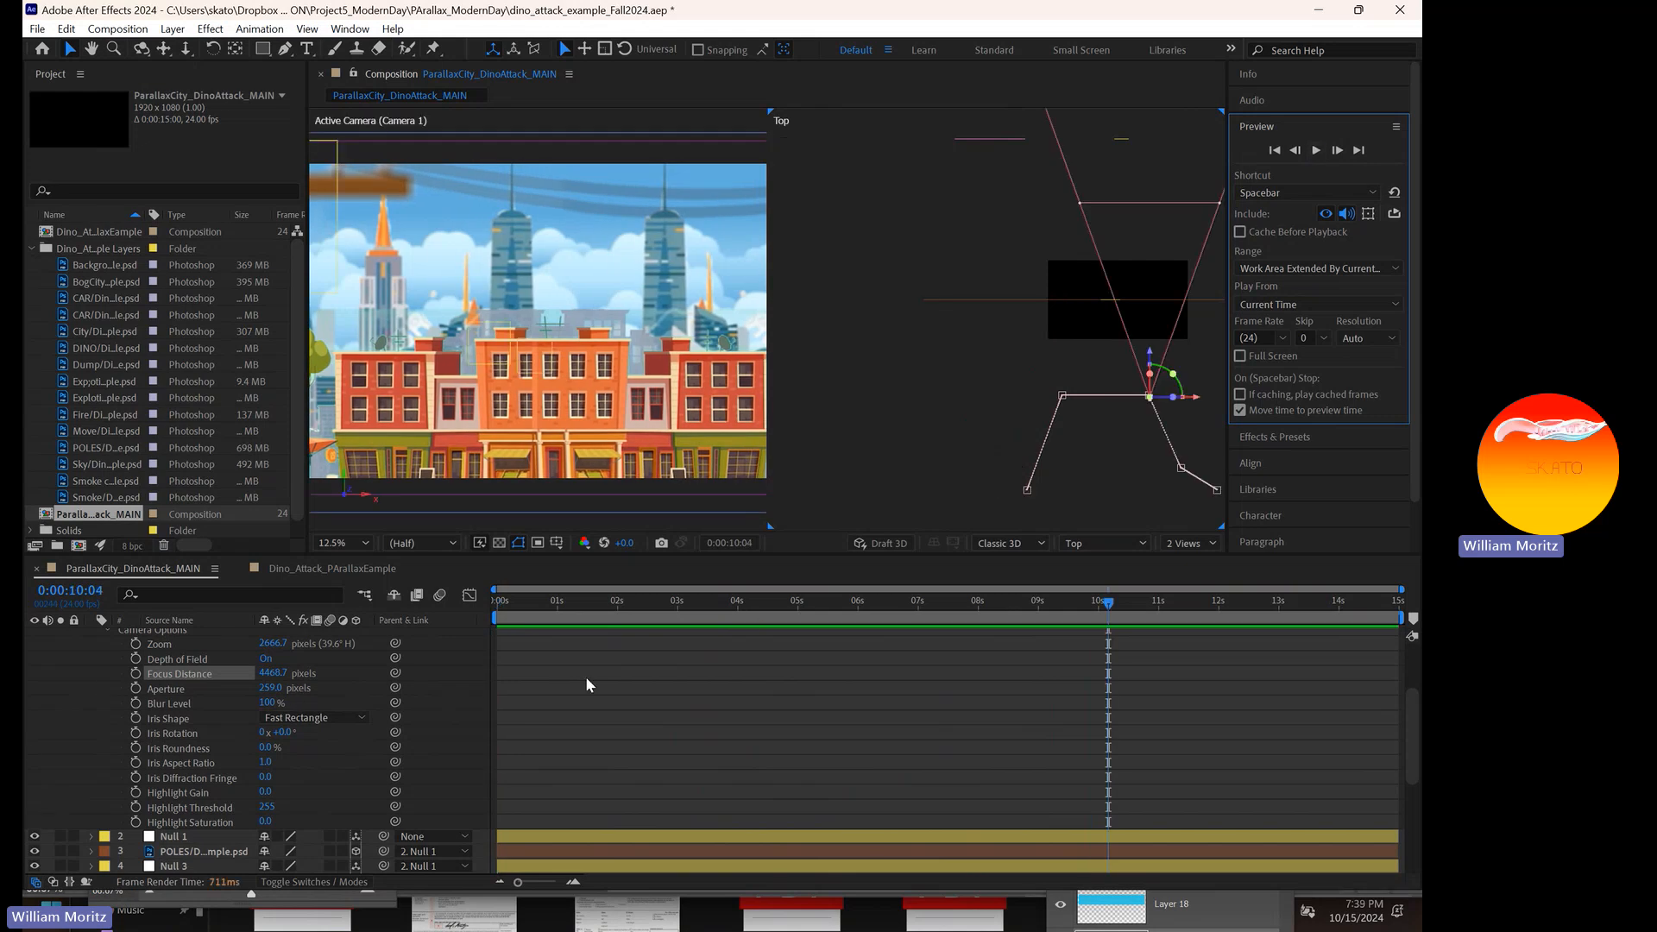
- Start keyframing Camera 1's Focus Distance and Aperture at the 0:00:02:21 Position keyframe
left_click(699, 602)
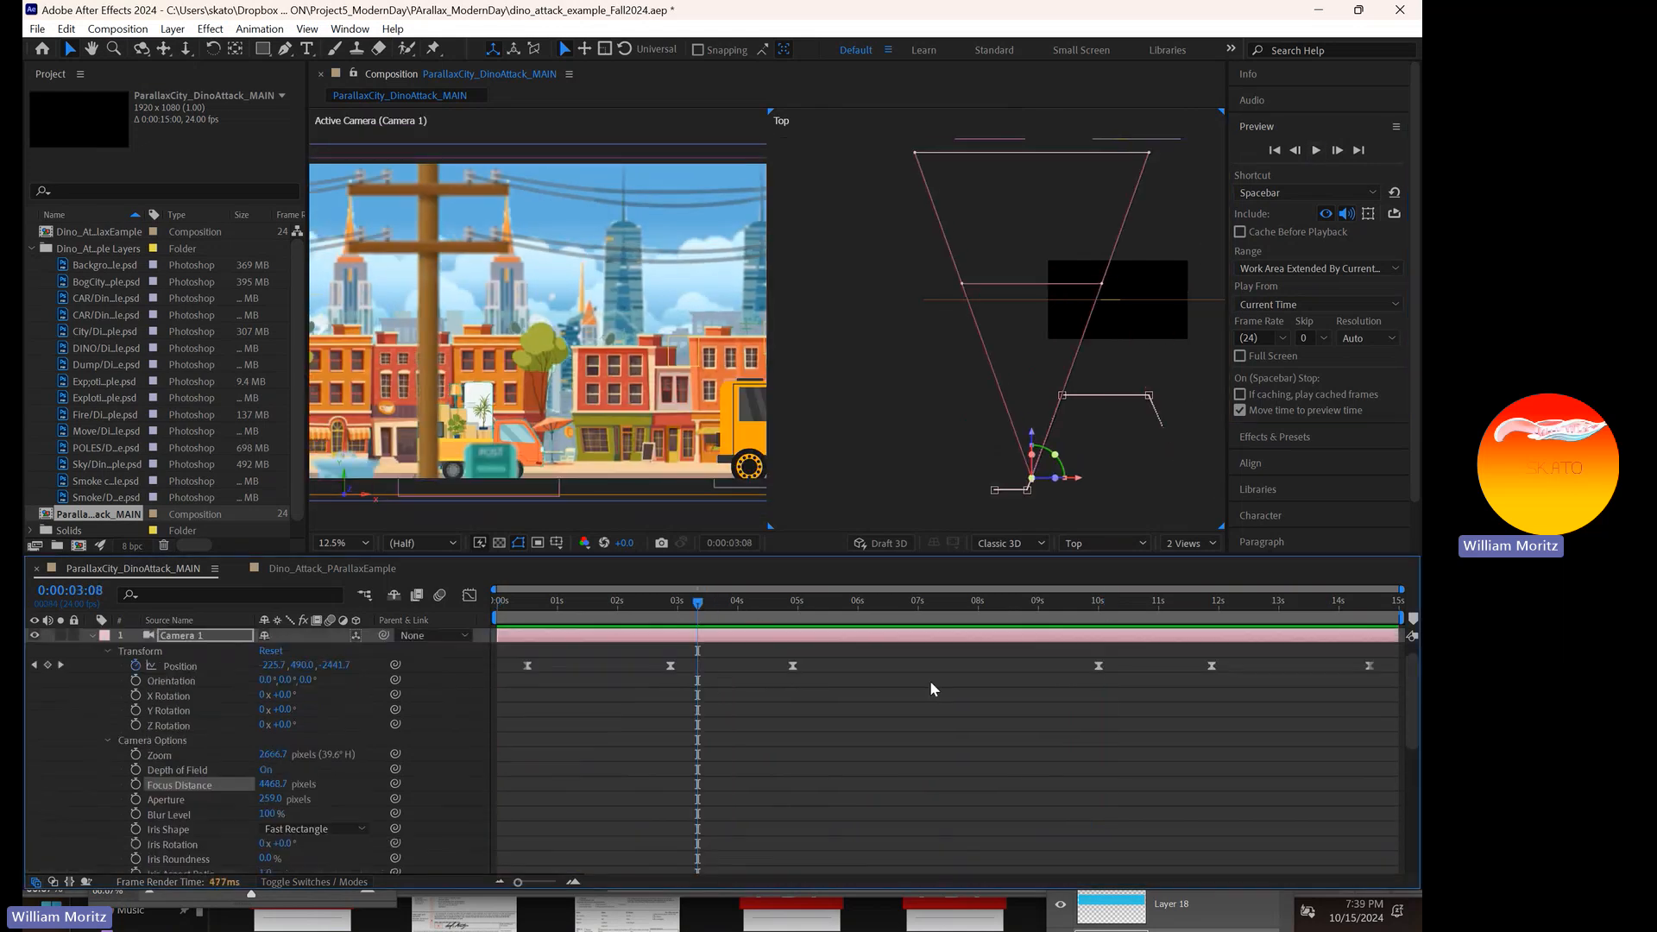
left_click_drag(699, 604, 670, 623)
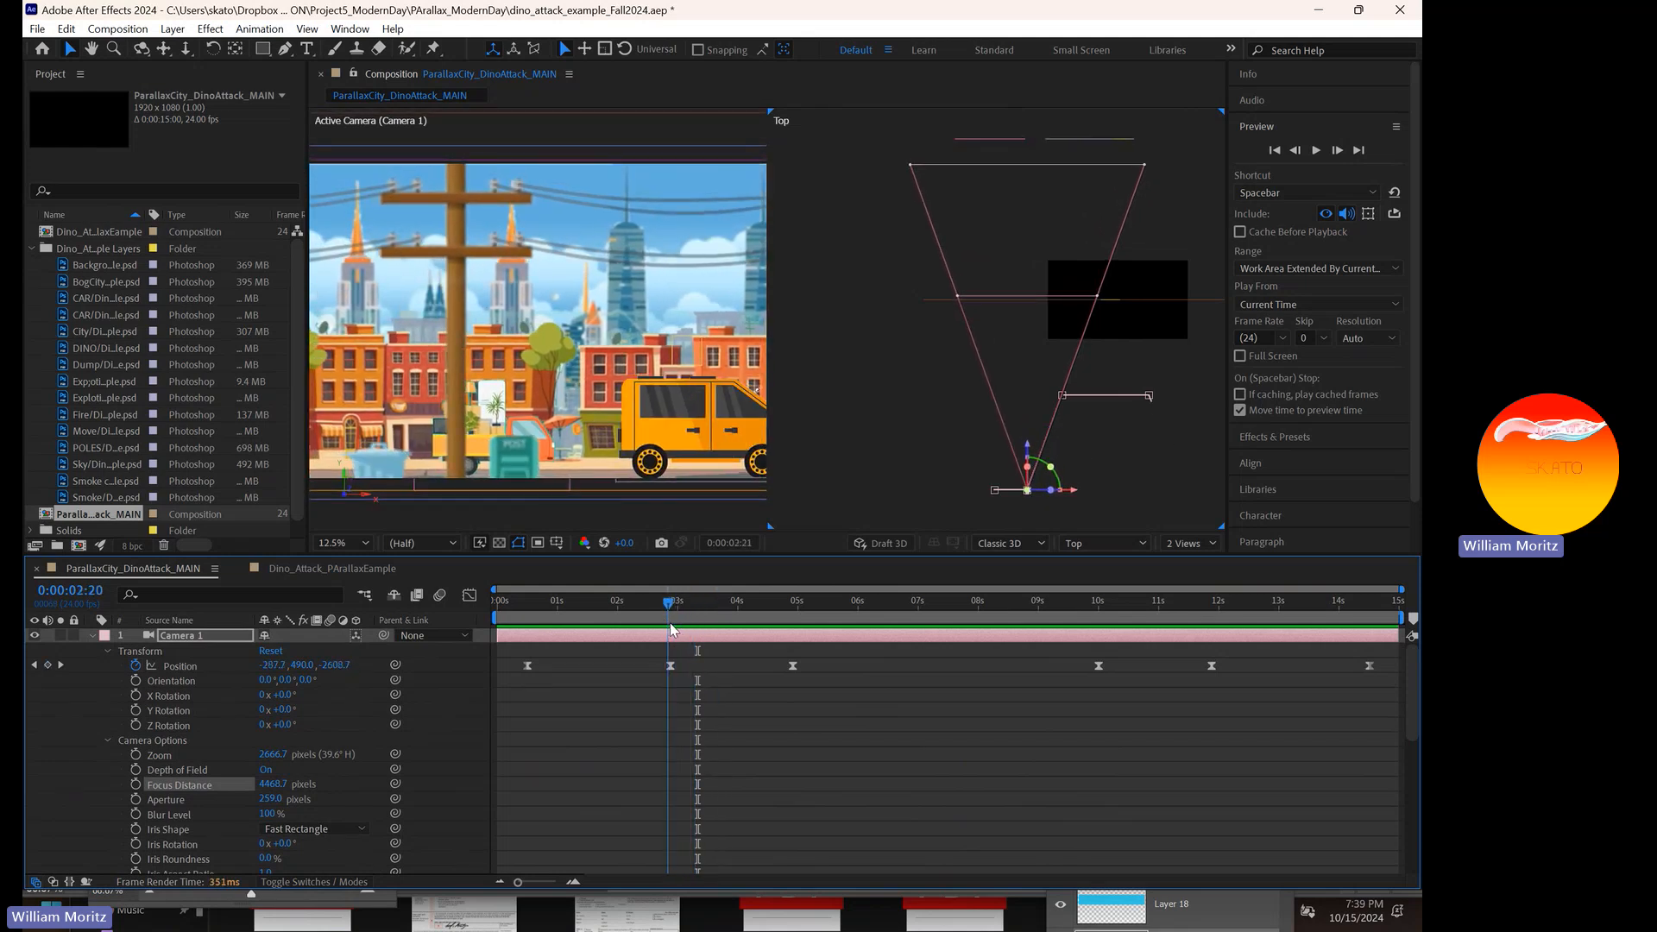
left_click(135, 784)
left_click(136, 799)
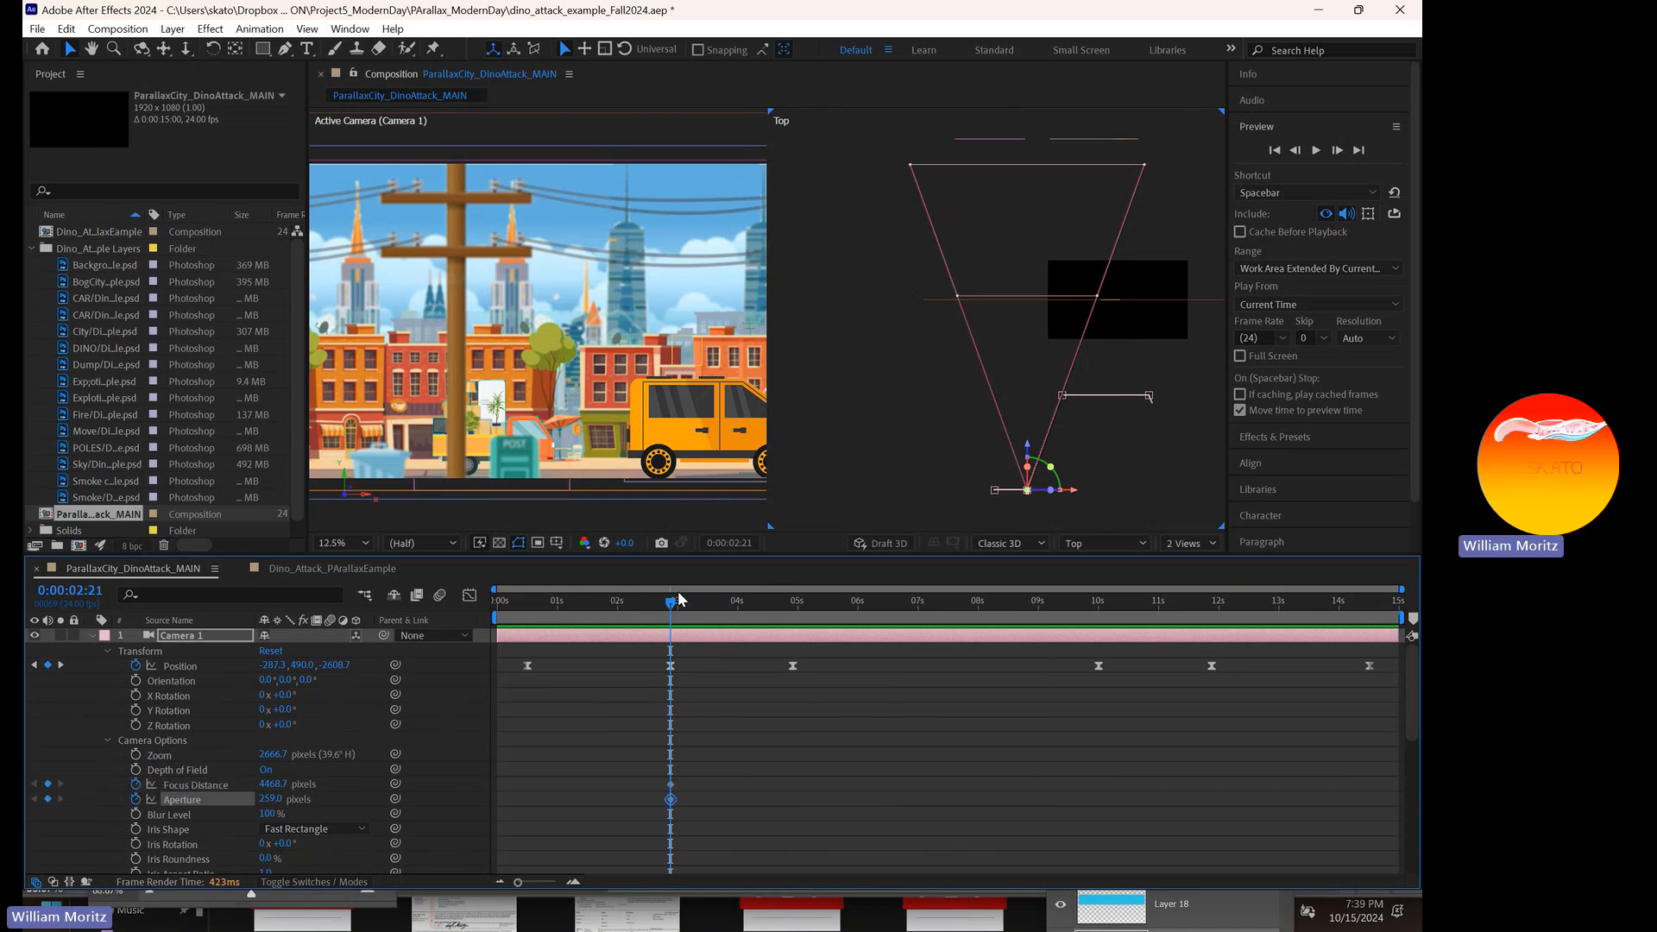
- Add keyframes holding Camera 1's current Focus Distance and Aperture at 0:00:11:21
left_click_drag(679, 599, 682, 602)
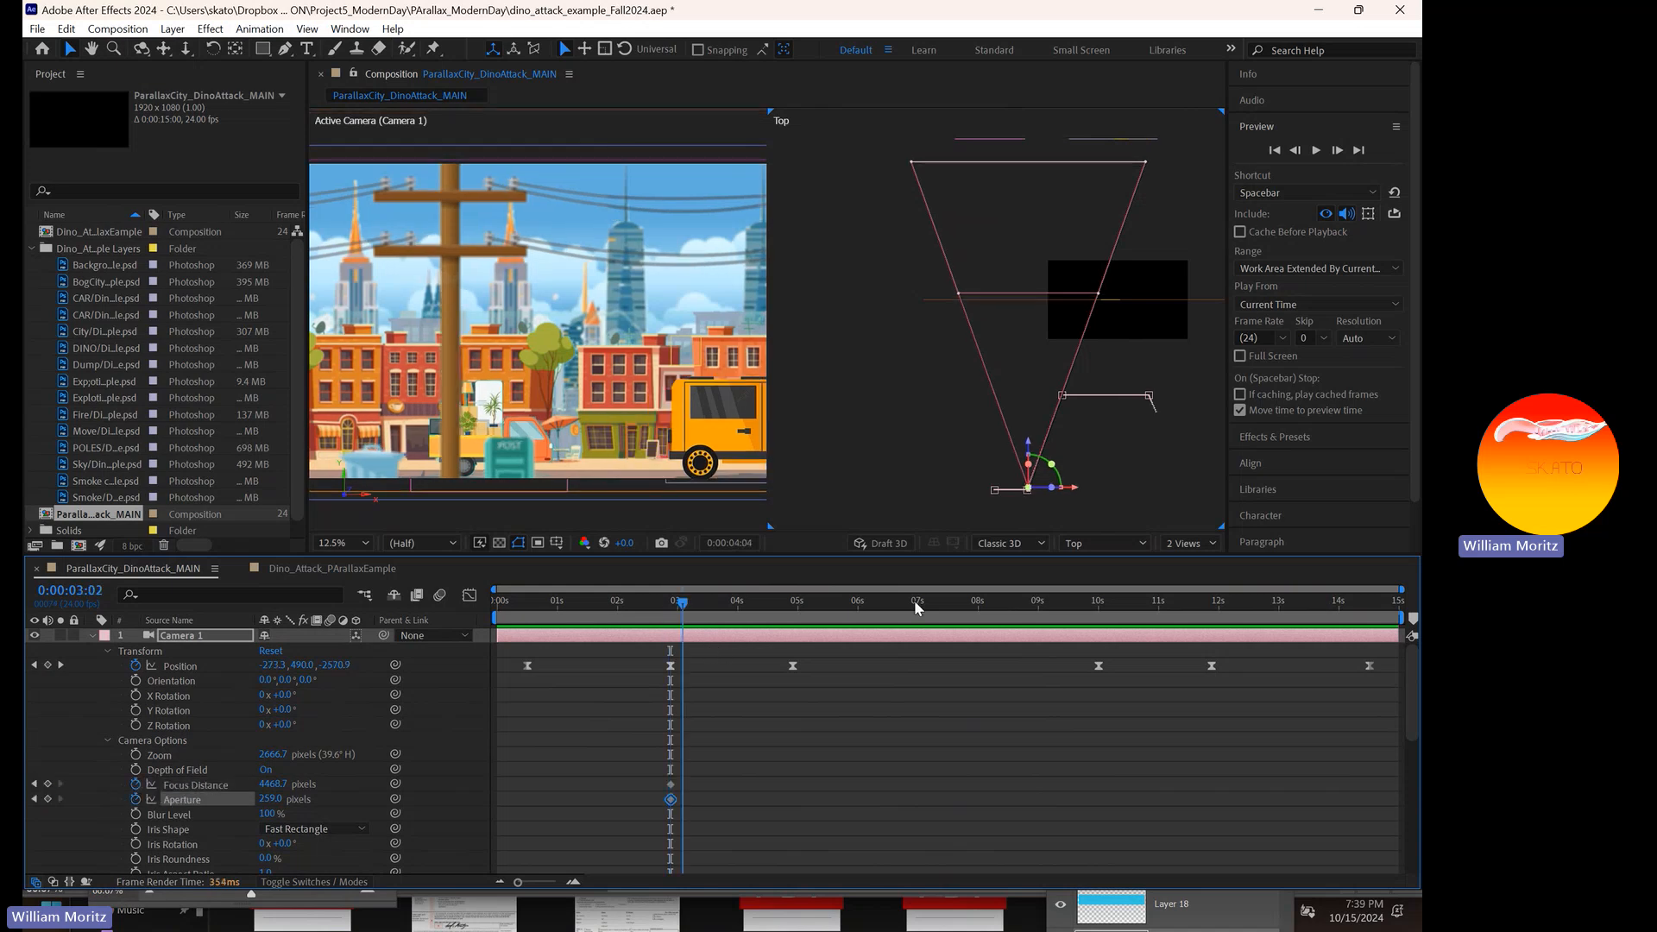
left_click_drag(914, 599, 1212, 636)
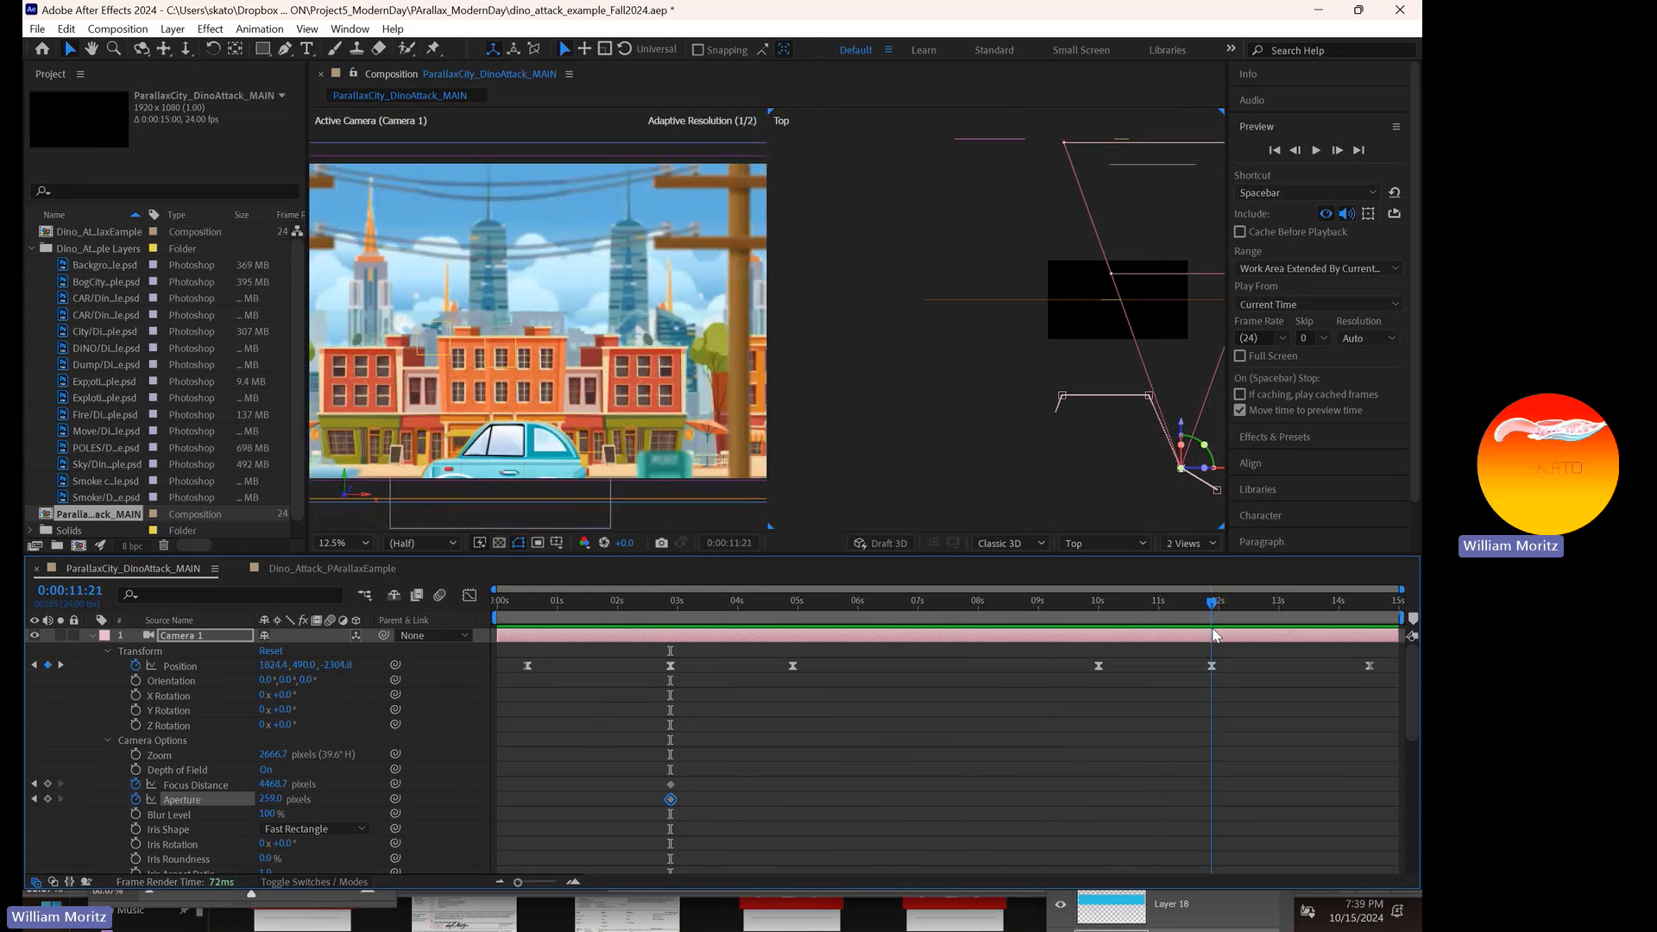
left_click(48, 784)
left_click(49, 798)
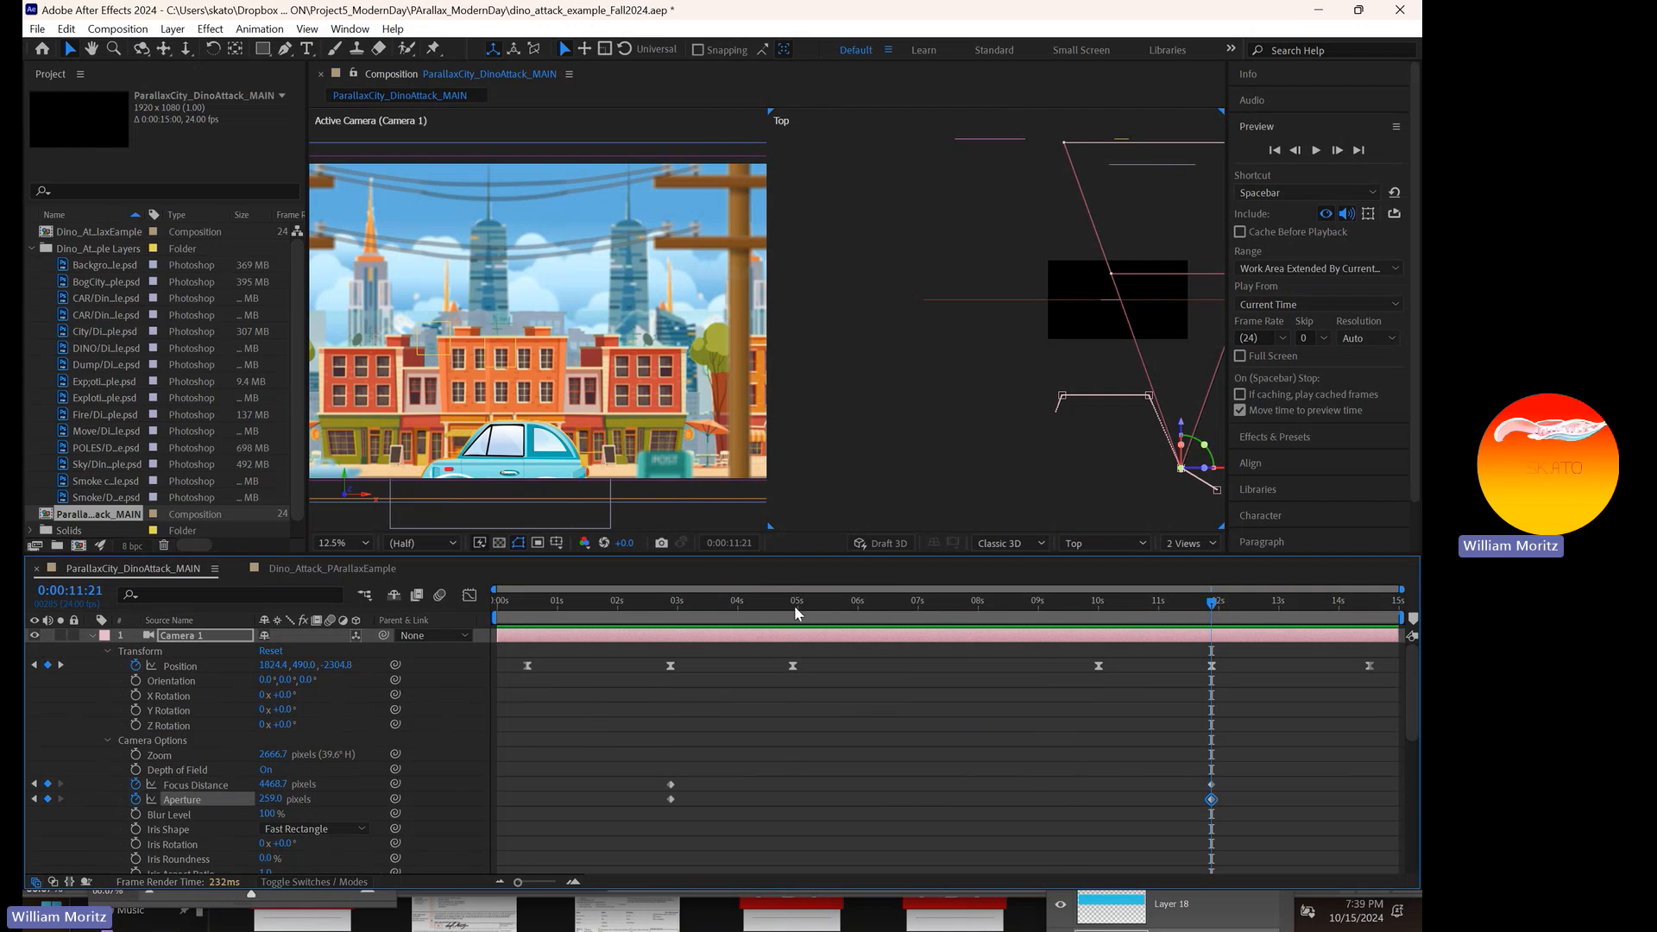
- Scrub the camera move to 0:00:10:03 and make the DINO layer (layer 16) visible
left_click_drag(794, 612, 823, 656)
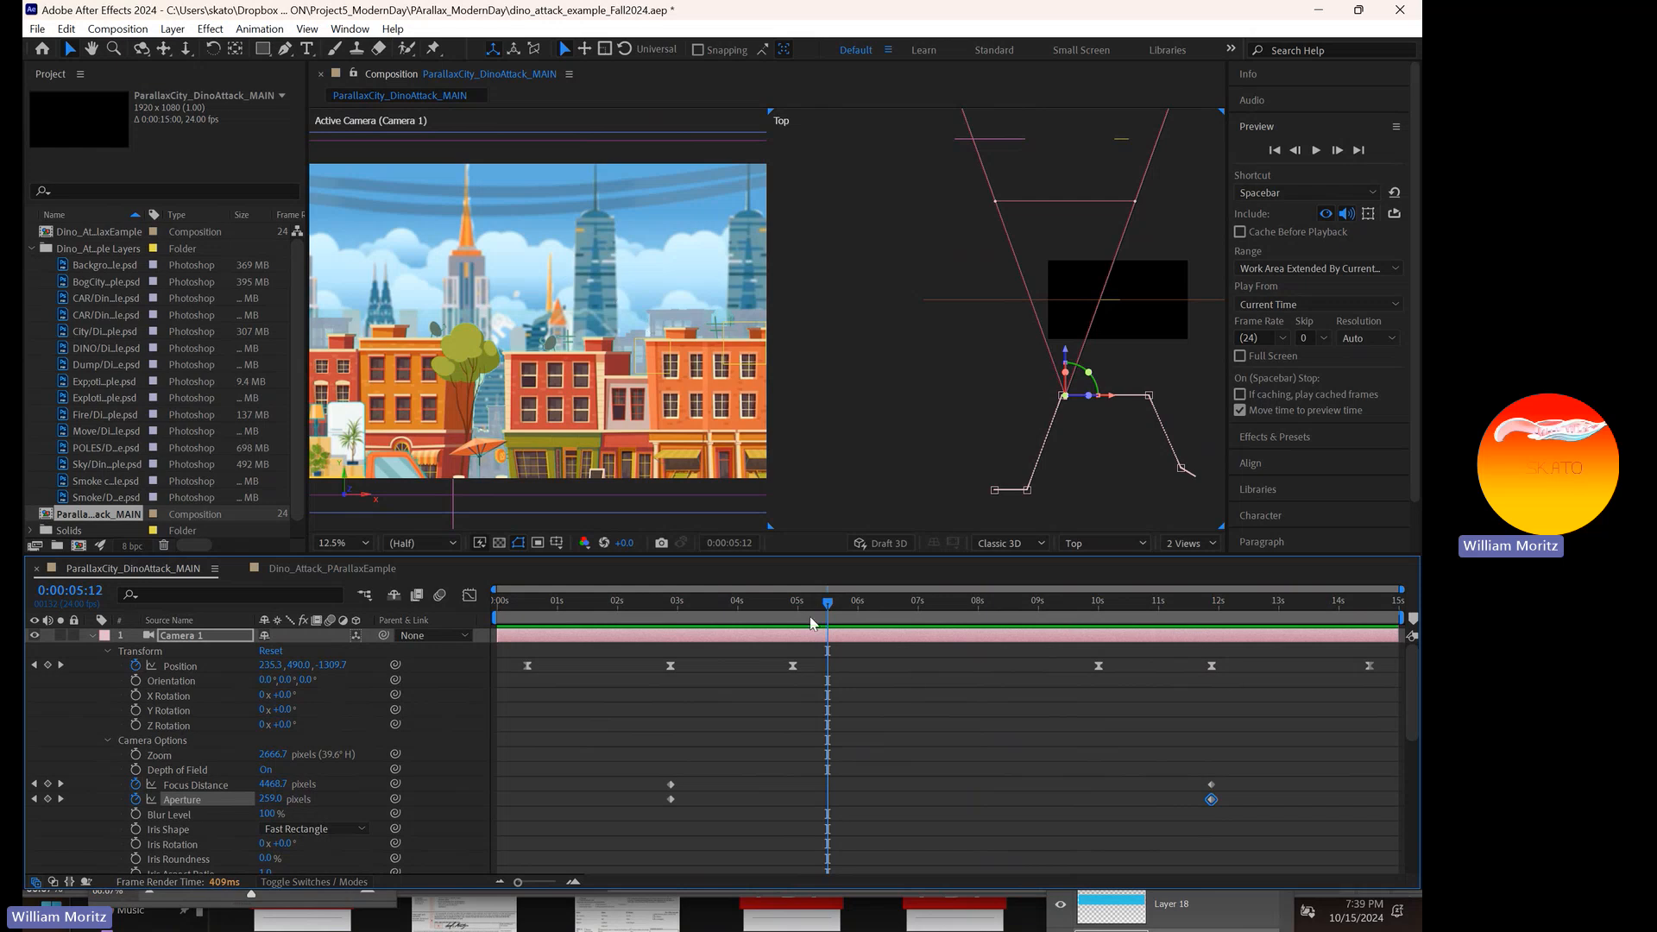
left_click_drag(831, 606, 1108, 638)
scroll(97, 721, "down", 8)
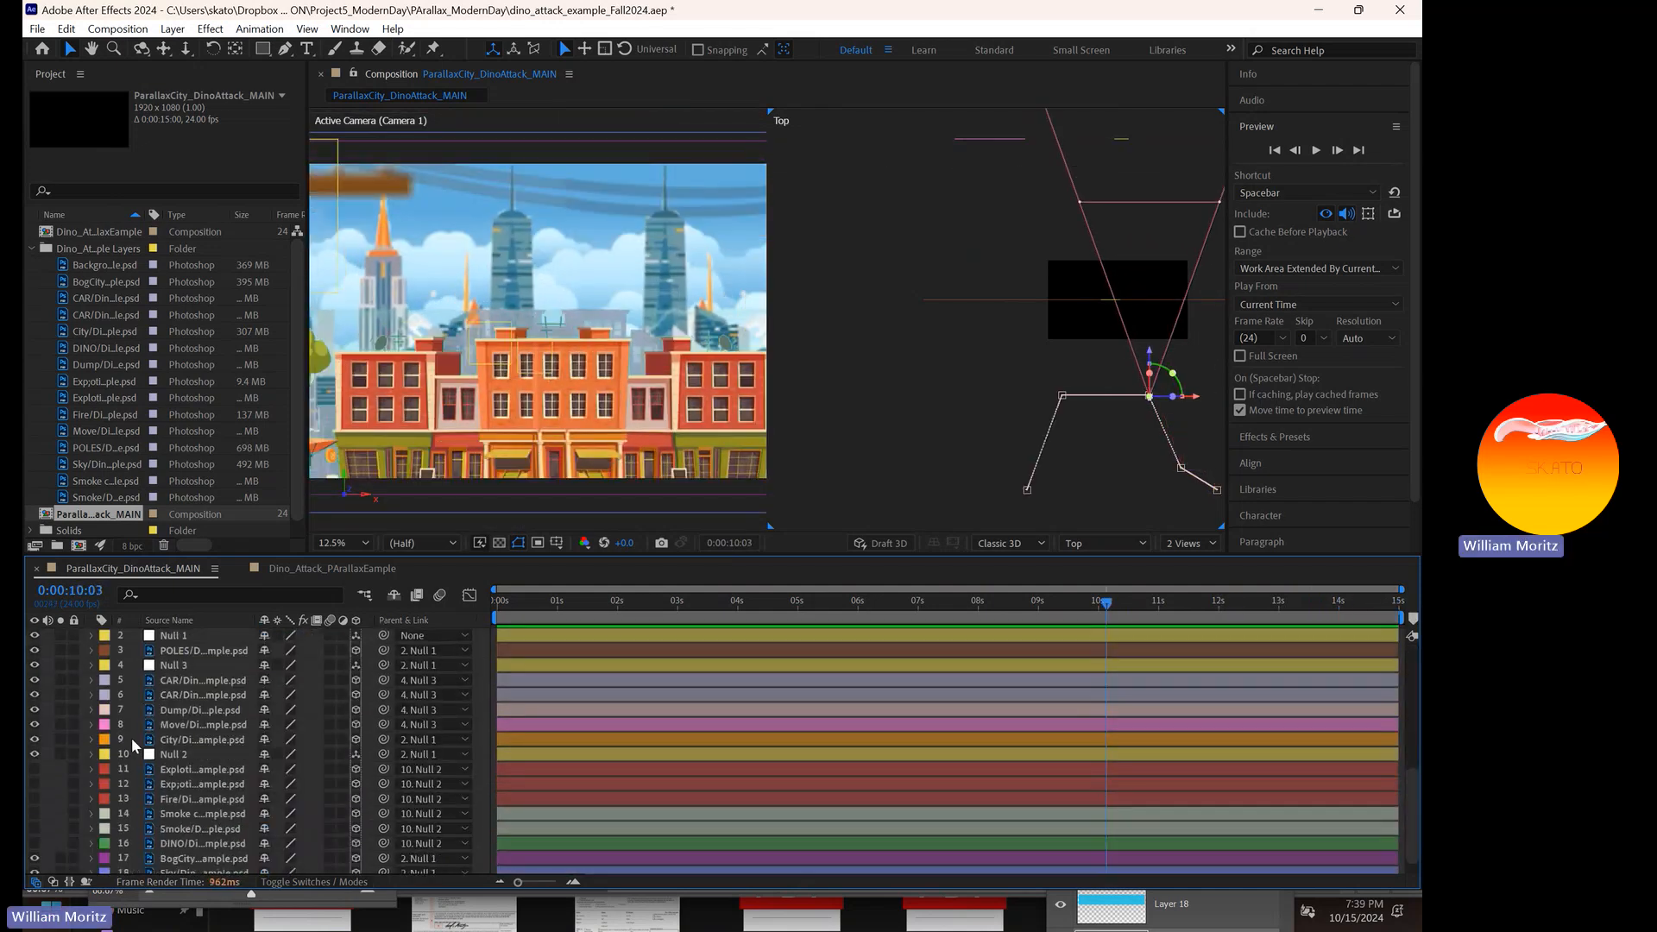
left_click(35, 842)
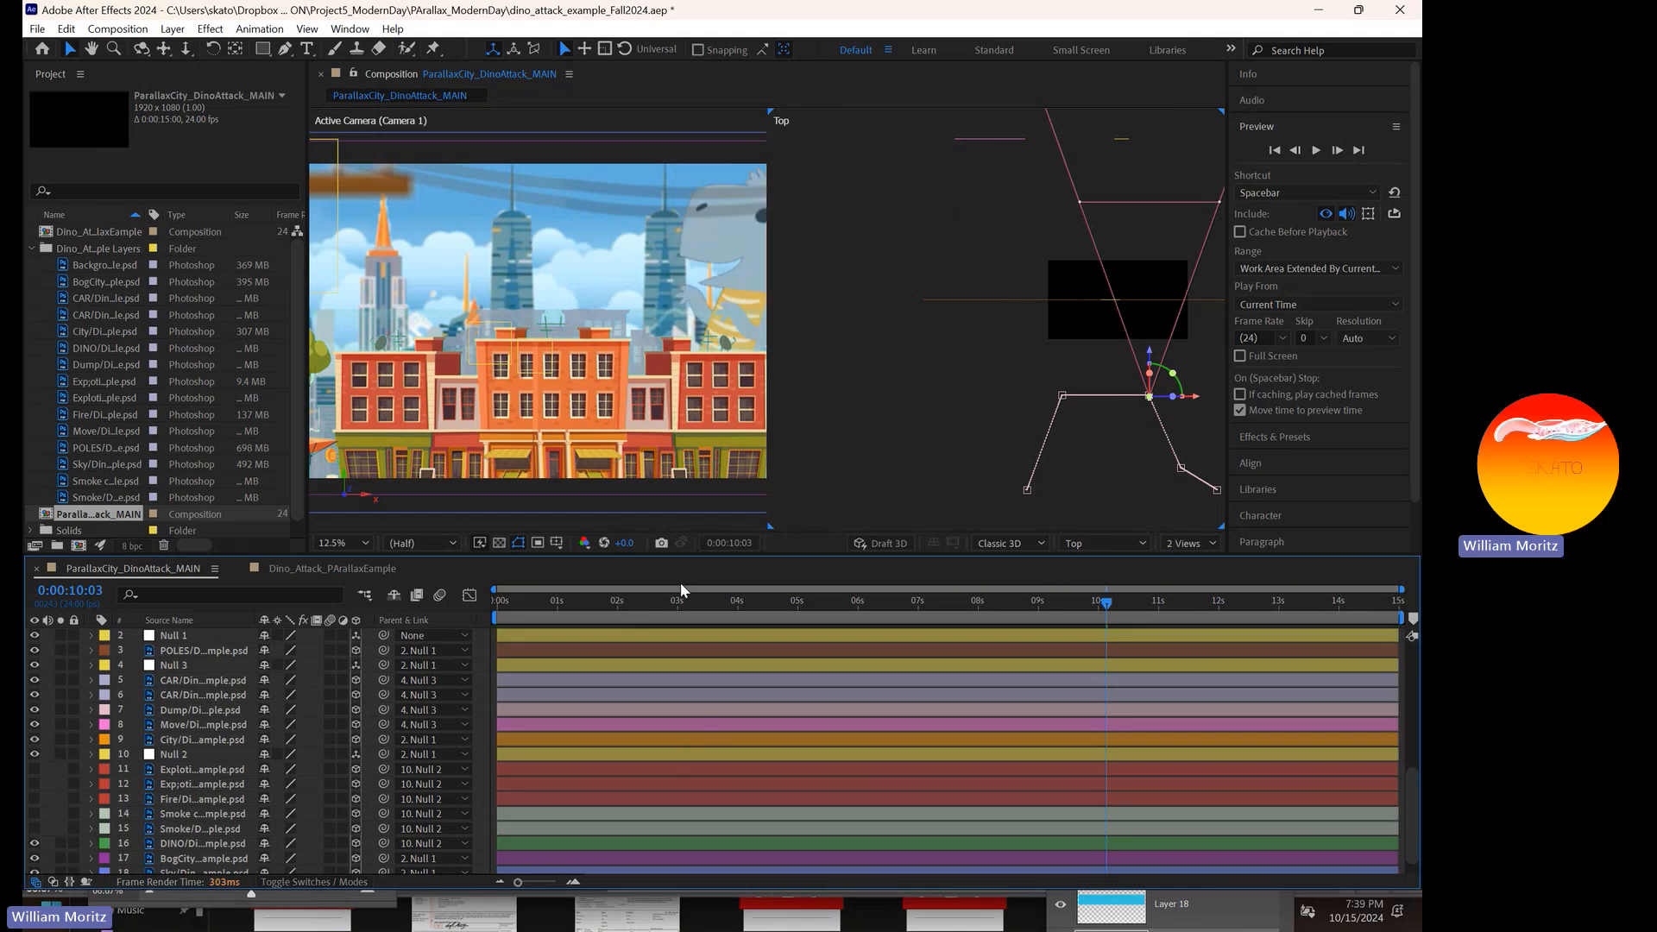
- Select the DINO layer (layer 16), expand its properties, and return to 0:00:00:00
left_click(199, 842)
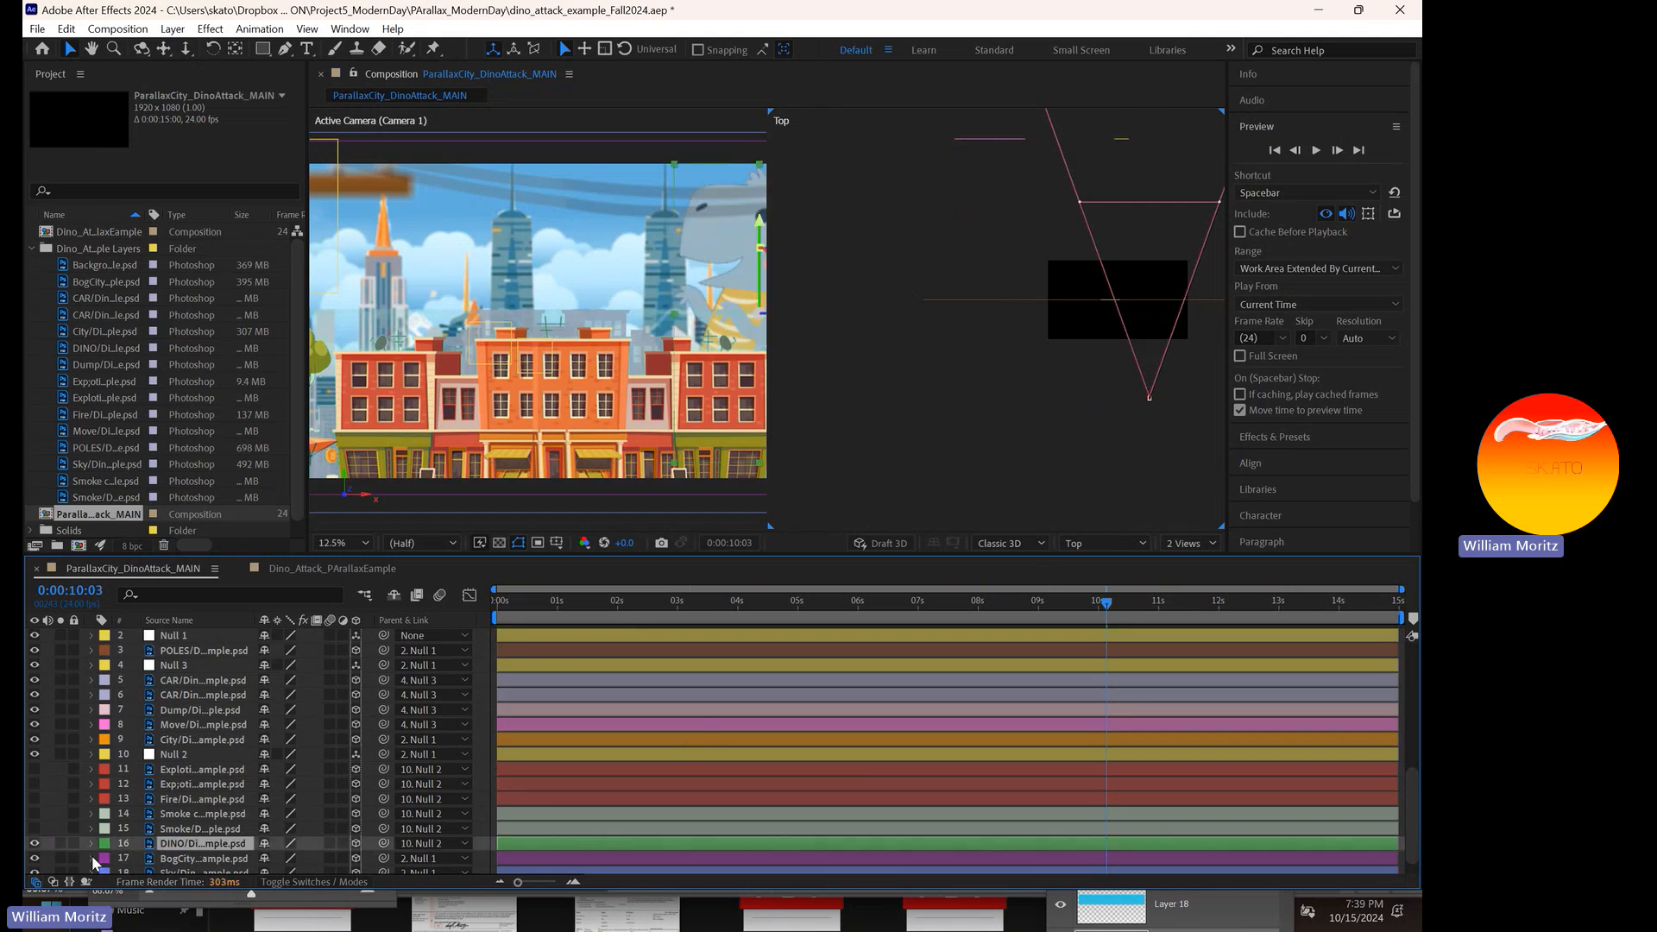
left_click(90, 844)
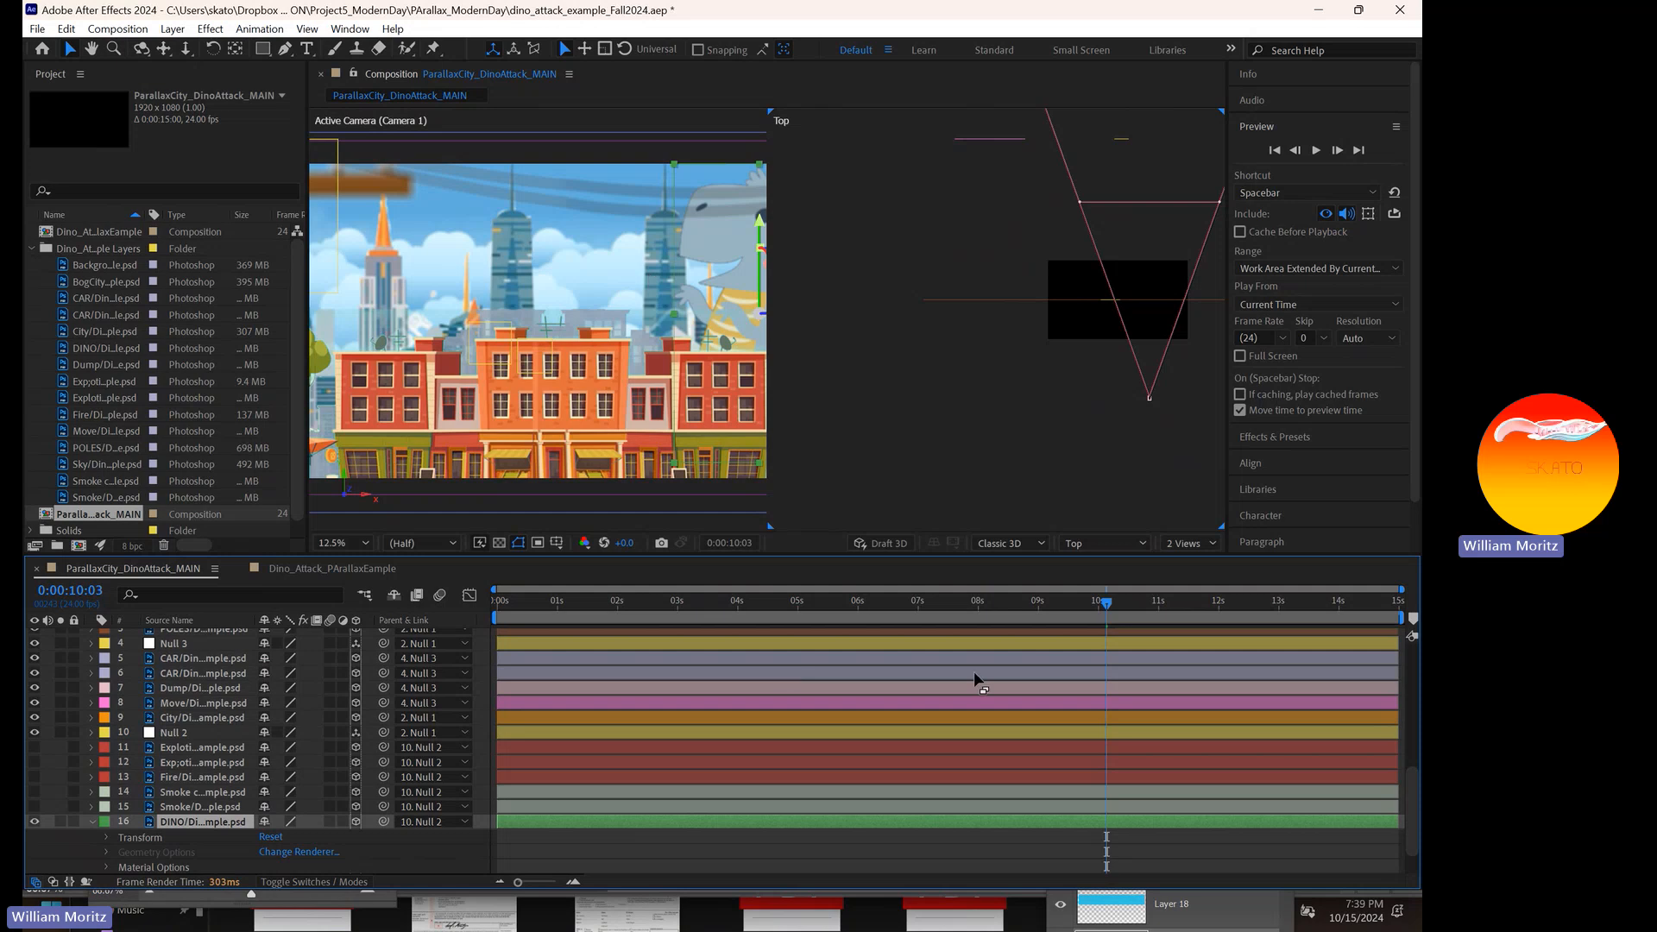
left_click(837, 612)
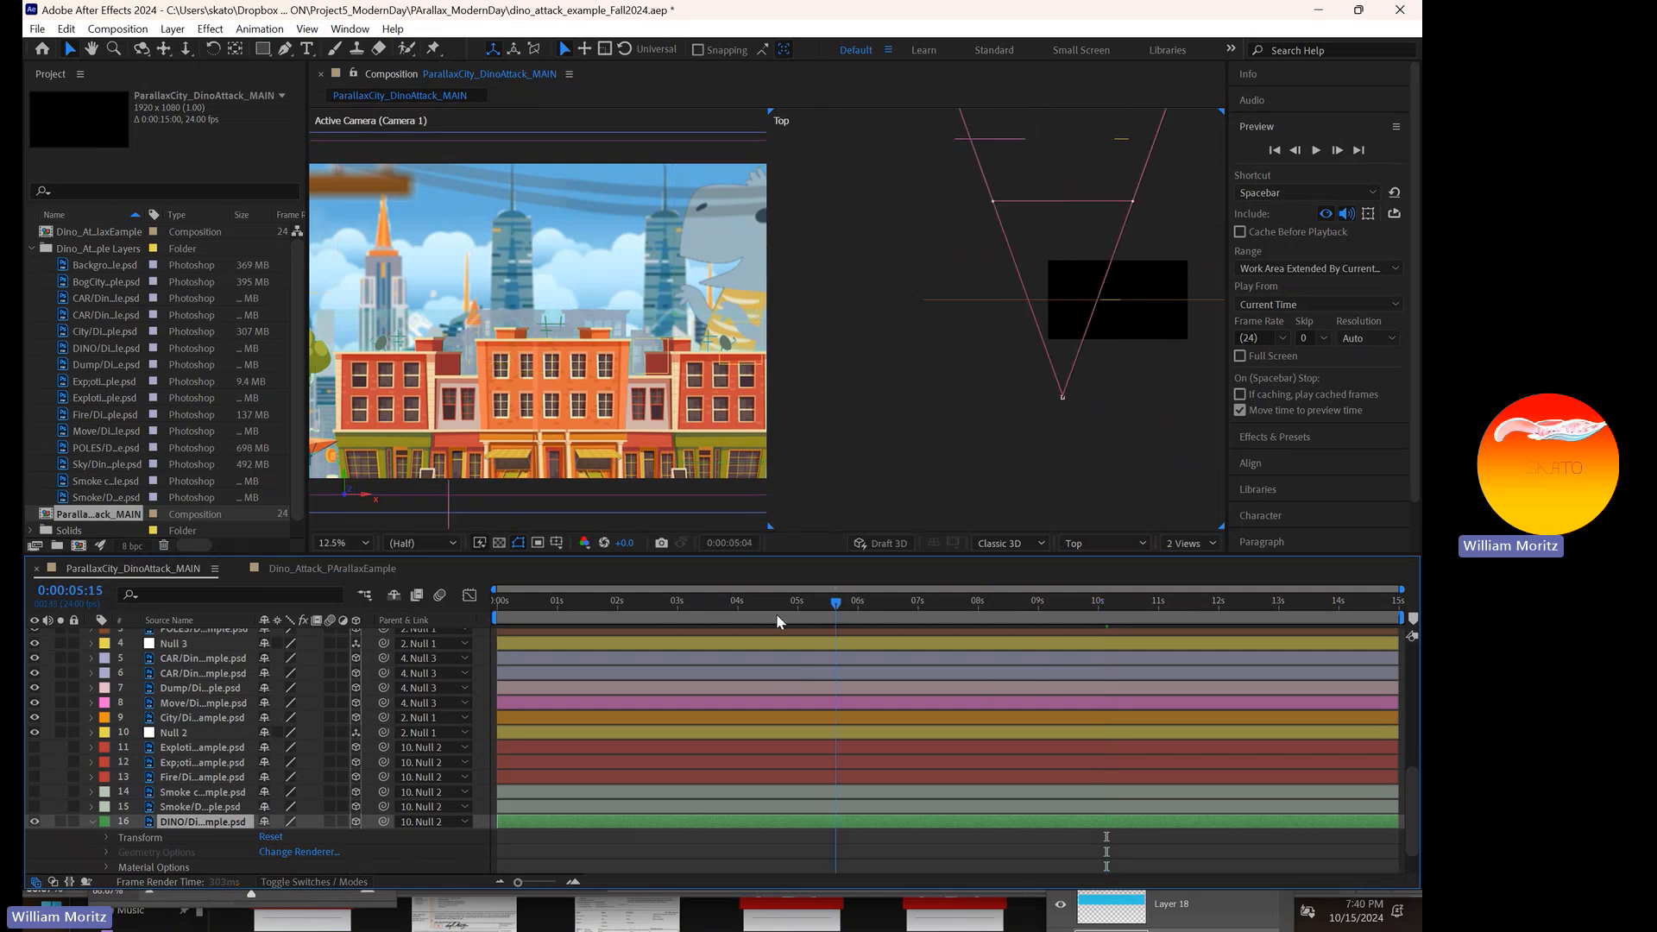
left_click_drag(775, 614, 478, 603)
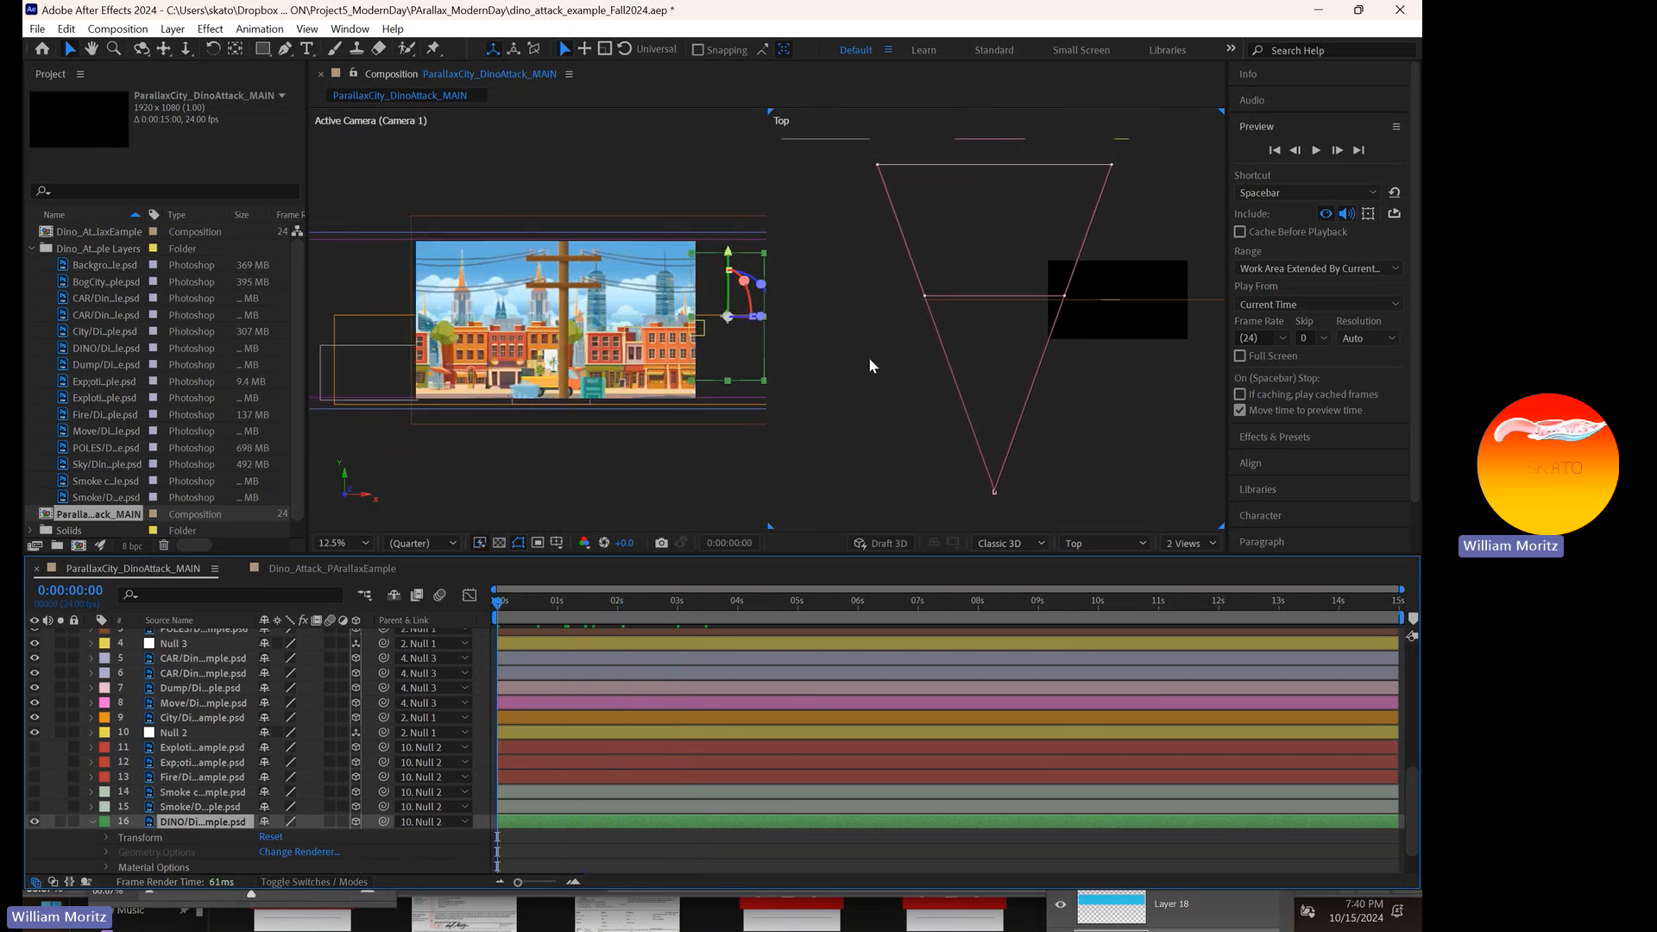
- Nudge the DINO layer horizontally at 0:00:00:00, ending with the dinosaur just outside the right edge of the camera frame
key("Left")
key("Left")
key("Left")
key("Left")
key("Left")
key("Left")
key("Left")
key("Left")
key("Left")
key("Left")
key("Left")
key("Left")
key("Left")
key("Left")
key("Left")
key("Left")
key("Left")
key("Left")
key("Left")
key("Left")
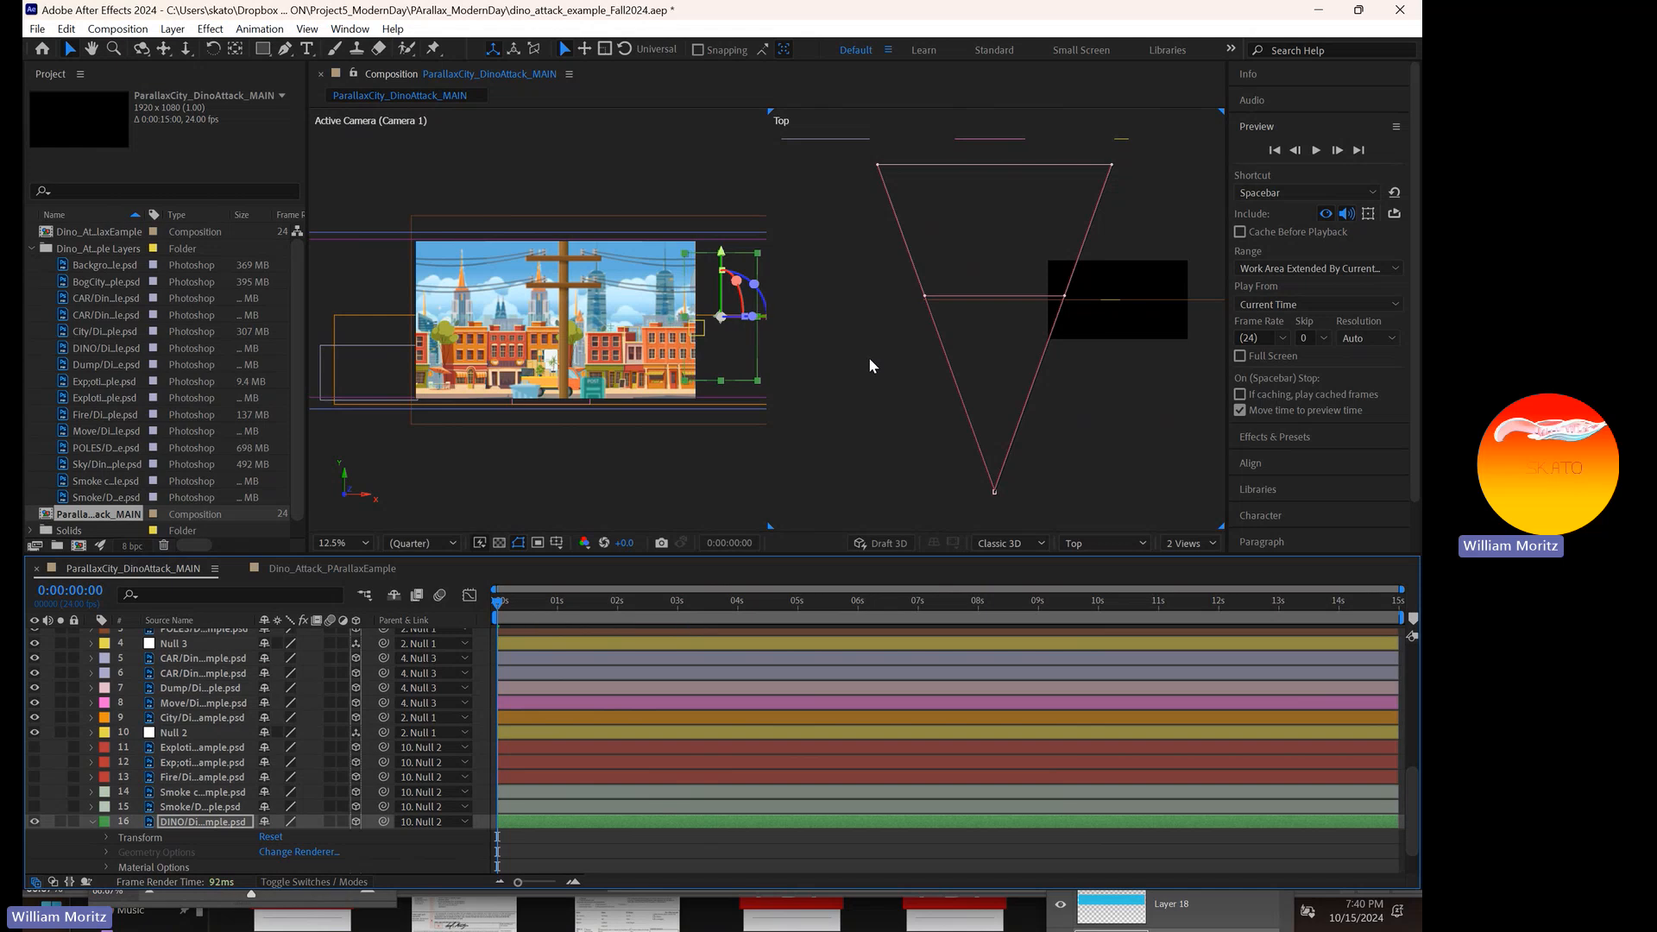
key("Left")
key("Left")
key("Left")
key("Left")
key("Left")
key("Left")
key("Left")
key("Left")
key("Left")
key("Left")
key("Left")
key("Left")
key("Left")
key("Left")
key("Left")
key("Left")
key("Left")
key("Left")
key("Left")
key("Left")
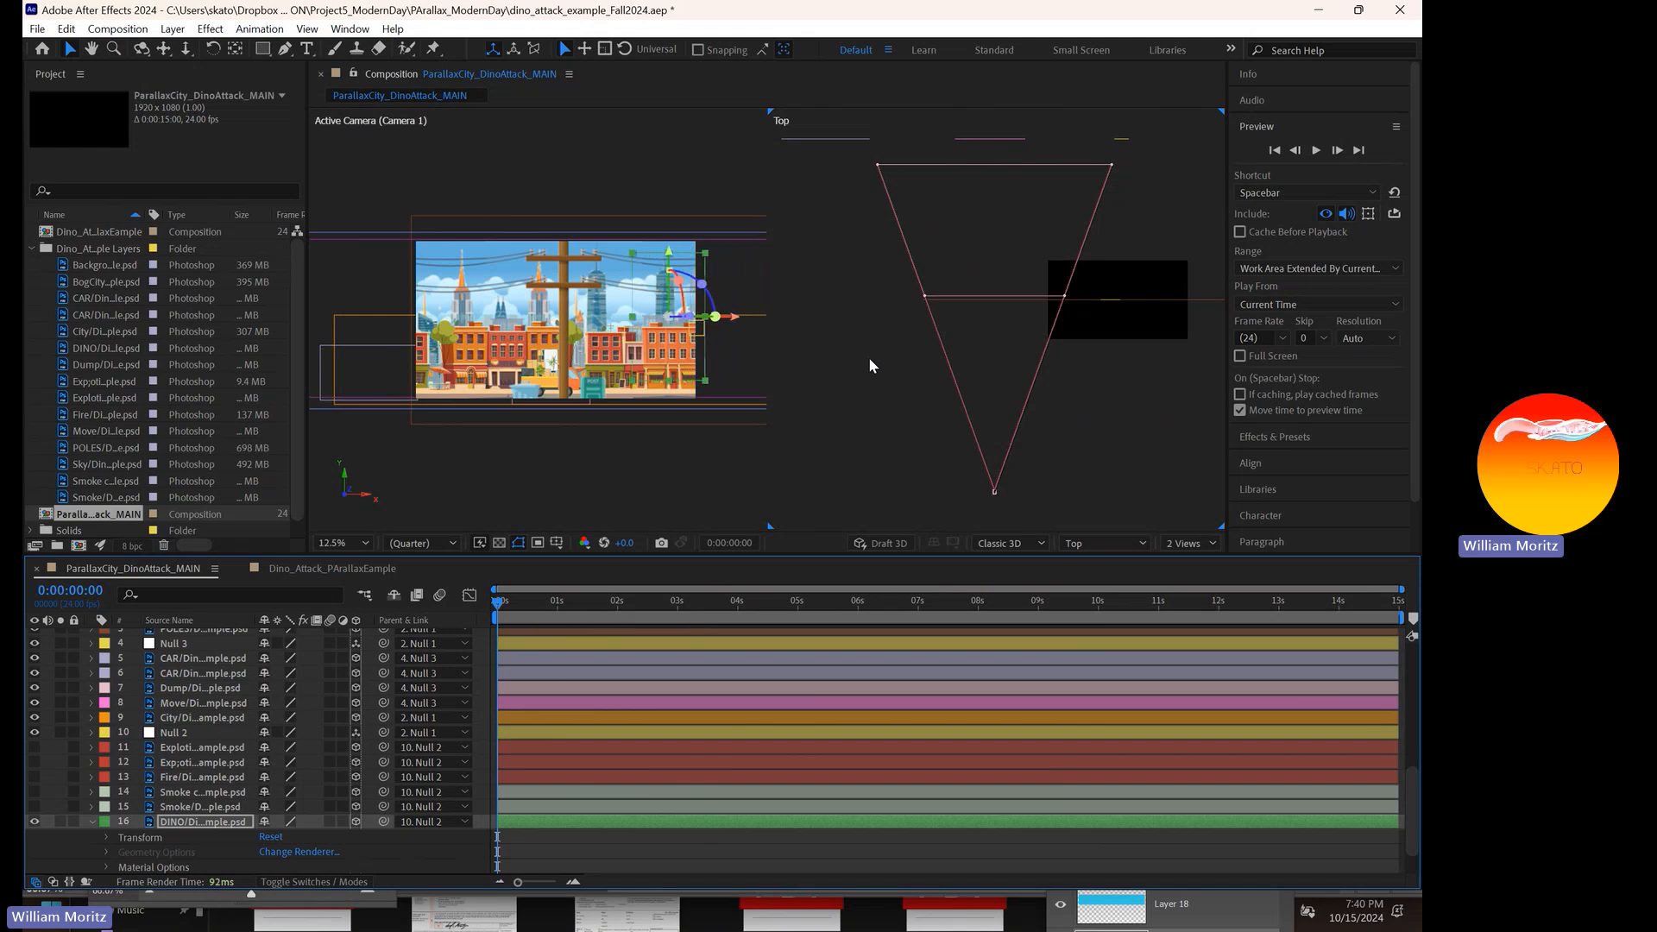
key("Left")
key("Left")
key("Left")
key("Left")
key("Left")
key("Left")
key("Left")
key("Left")
key("Left")
key("Left")
key("Left")
key("Left")
key("Left")
key("Left")
key("Left")
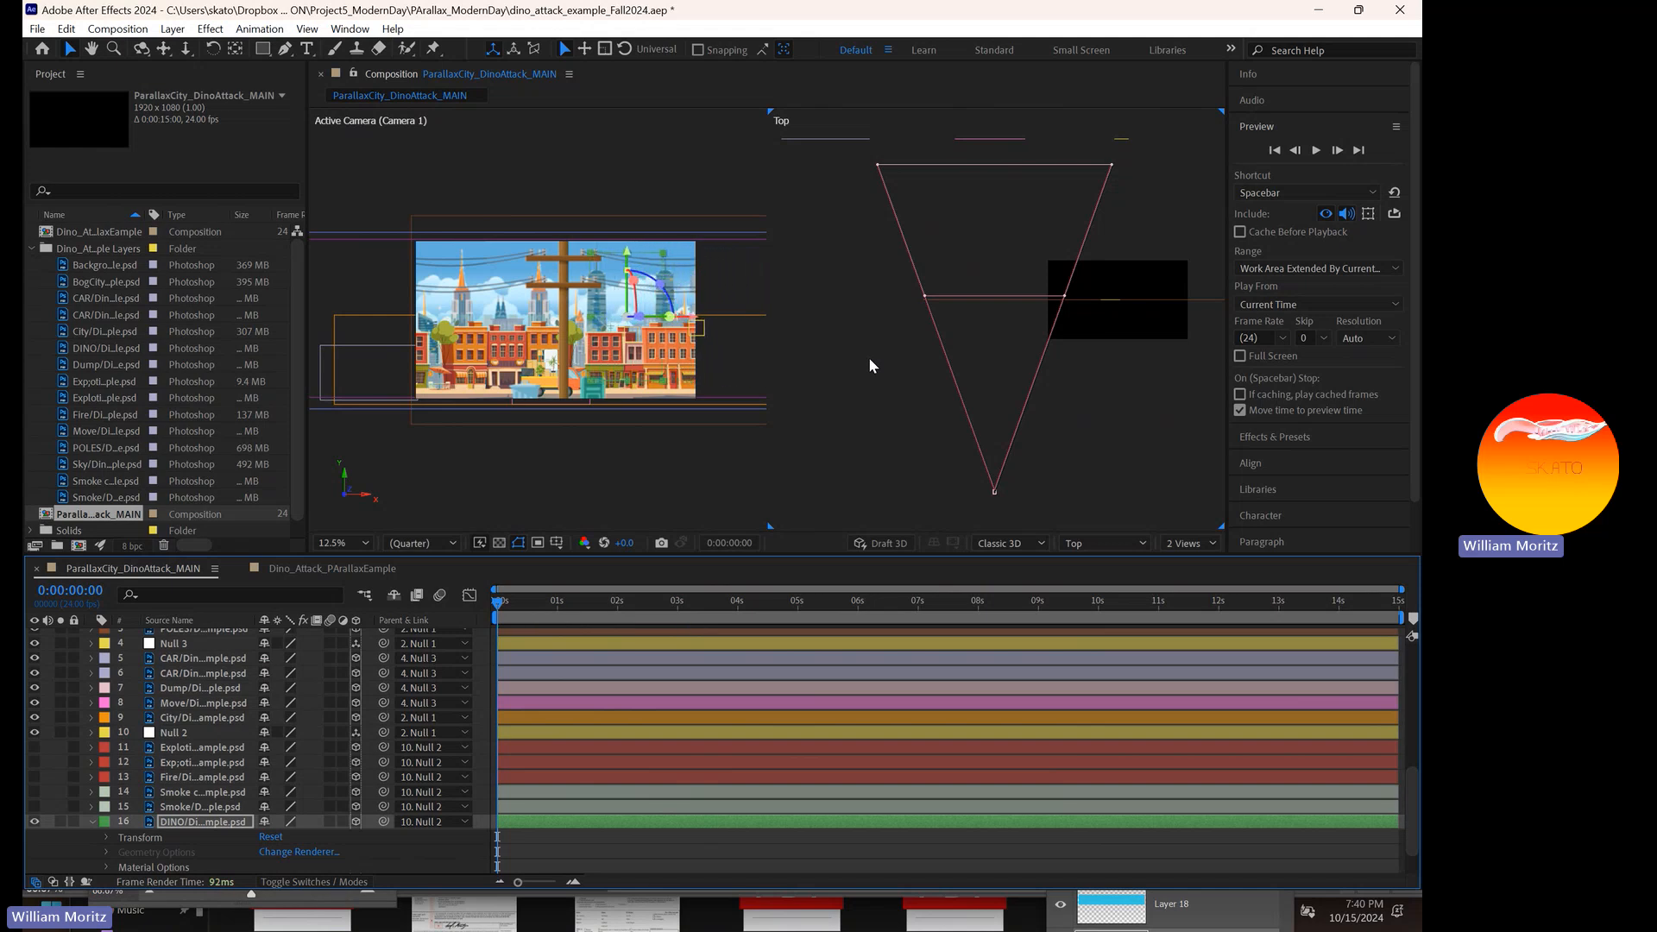
key("Right")
key("Right")
key("Right")
key("Right")
key("Right")
key("Right")
key("Right")
key("Right")
key("Right")
key("Right")
key("Right")
key("Right")
key("Right")
key("Right")
key("Right")
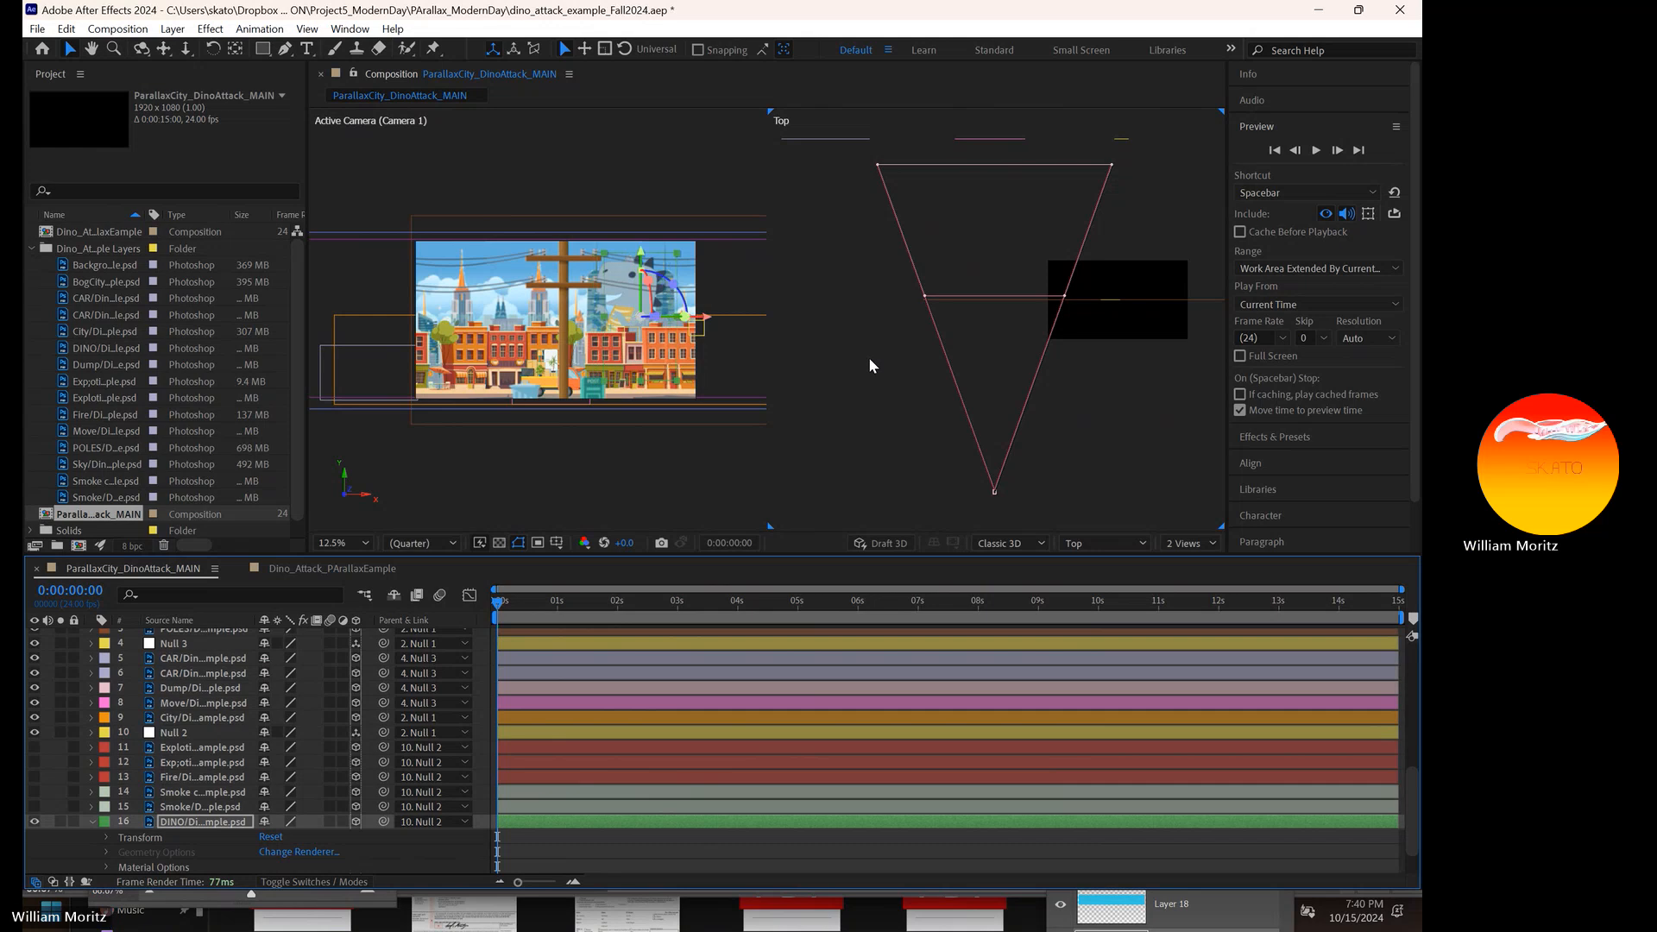
key("Right")
key("Right")
key("Right")
key("Right")
key("Right")
key("Right")
key("Right")
key("Right")
key("Right")
key("Right")
key("Right")
key("Right")
key("Right")
key("Right")
key("Right")
key("Right")
key("Right")
key("Right")
key("Right")
key("Right")
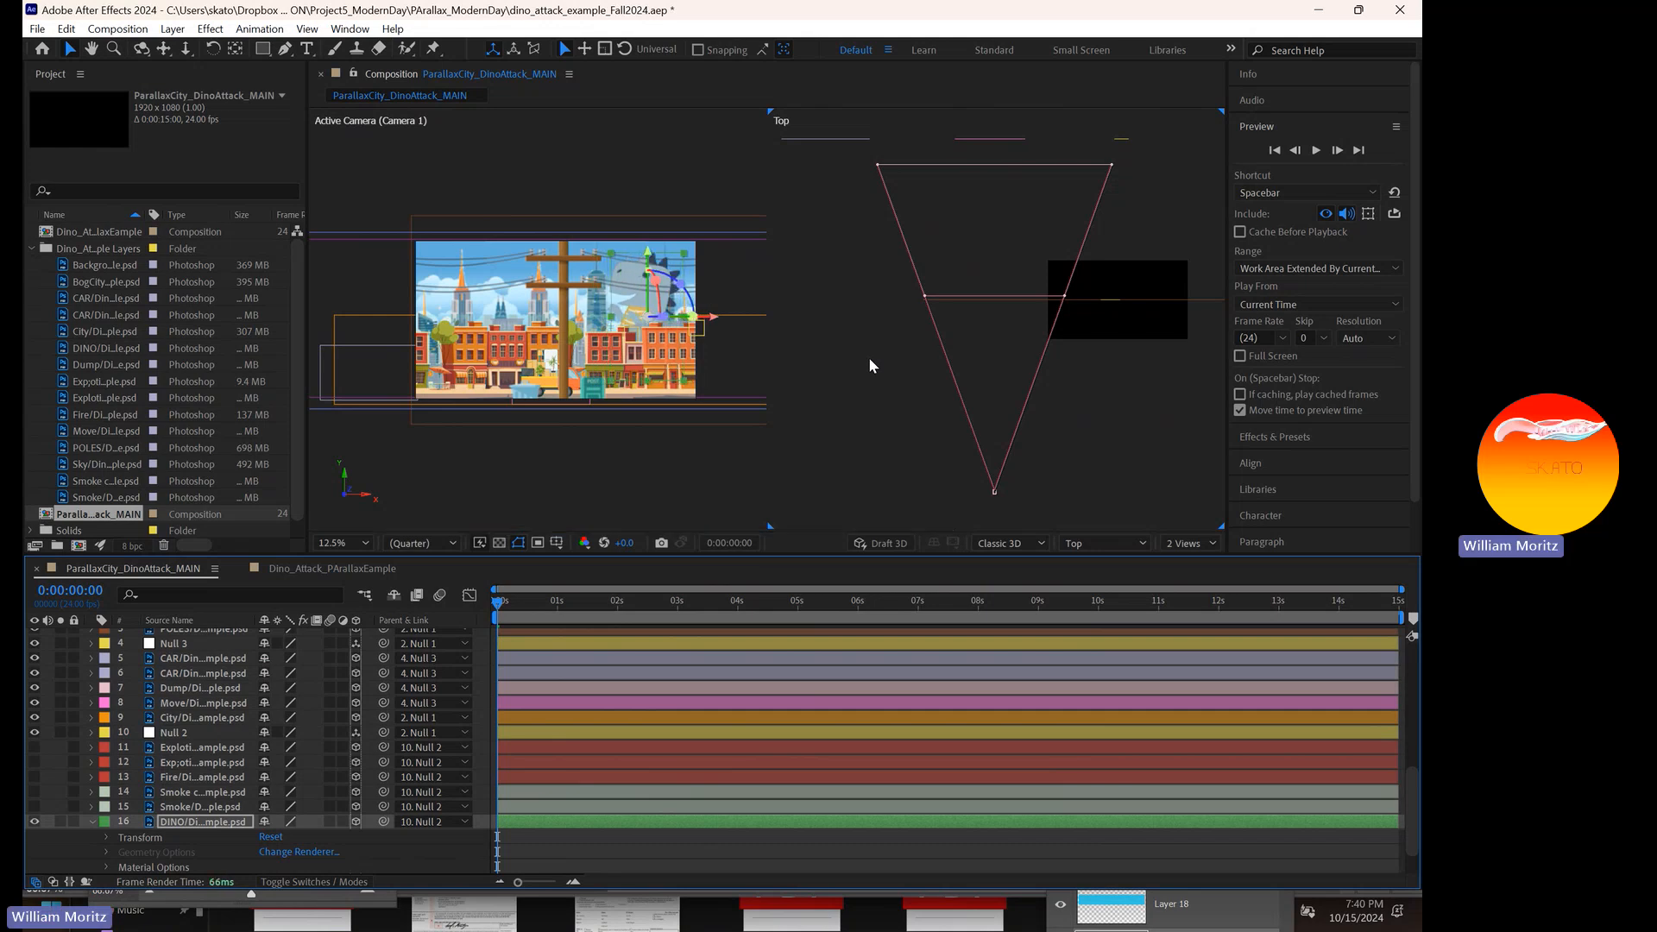
key("Right")
key("Right")
key("Right")
key("Right")
key("Right")
key("Right")
key("Right")
key("Right")
key("Right")
key("Right")
key("Right")
key("Right")
key("Right")
key("Right")
key("Right")
key("Right")
key("Right")
key("Right")
key("Right")
key("Right")
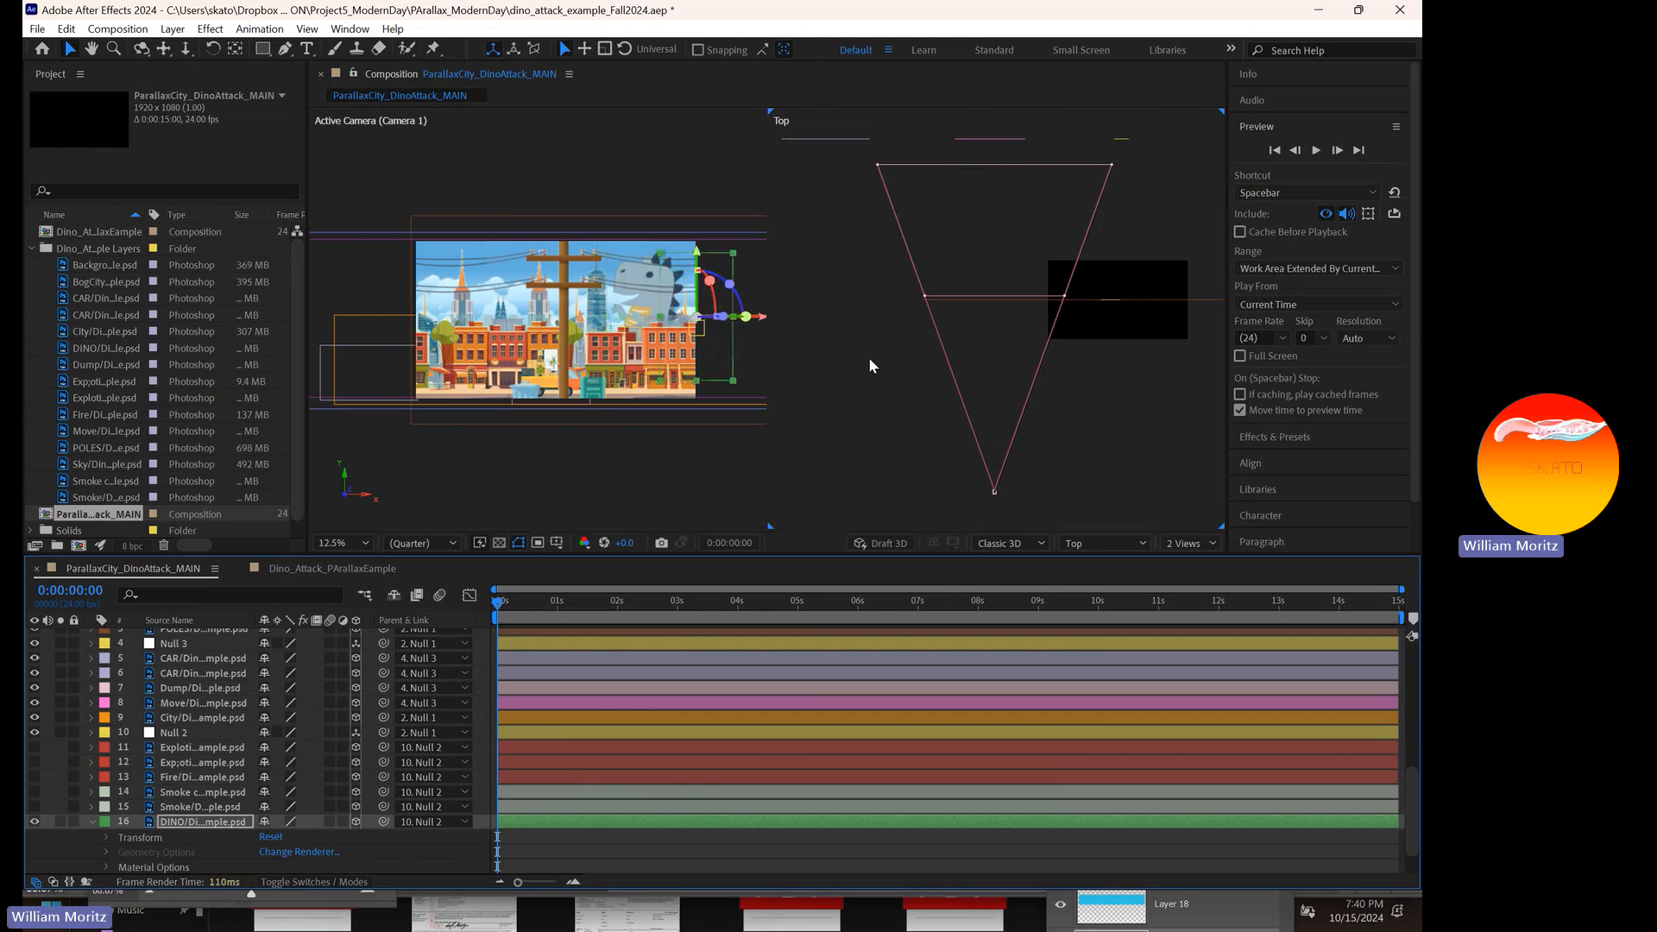
key("Right")
key("Right")
key("Right")
key("Right")
key("Right")
key("Right")
key("Right")
key("Right")
key("Right")
key("Right")
key("Right")
key("Right")
key("Right")
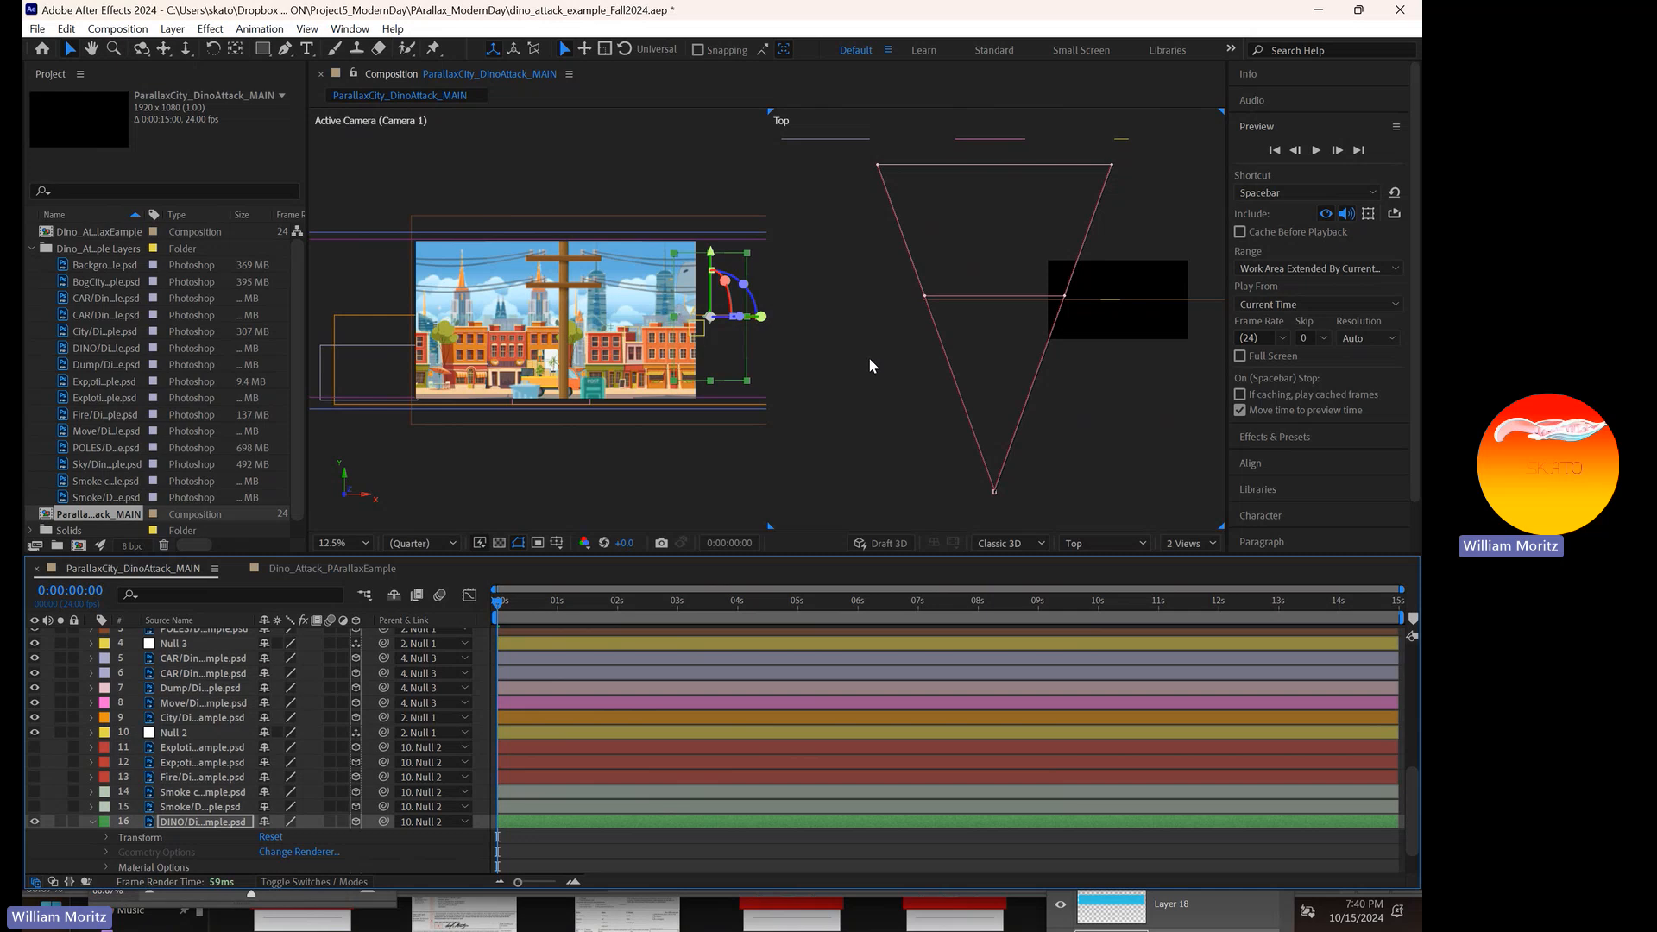
key("Right")
key("Right")
key("Right")
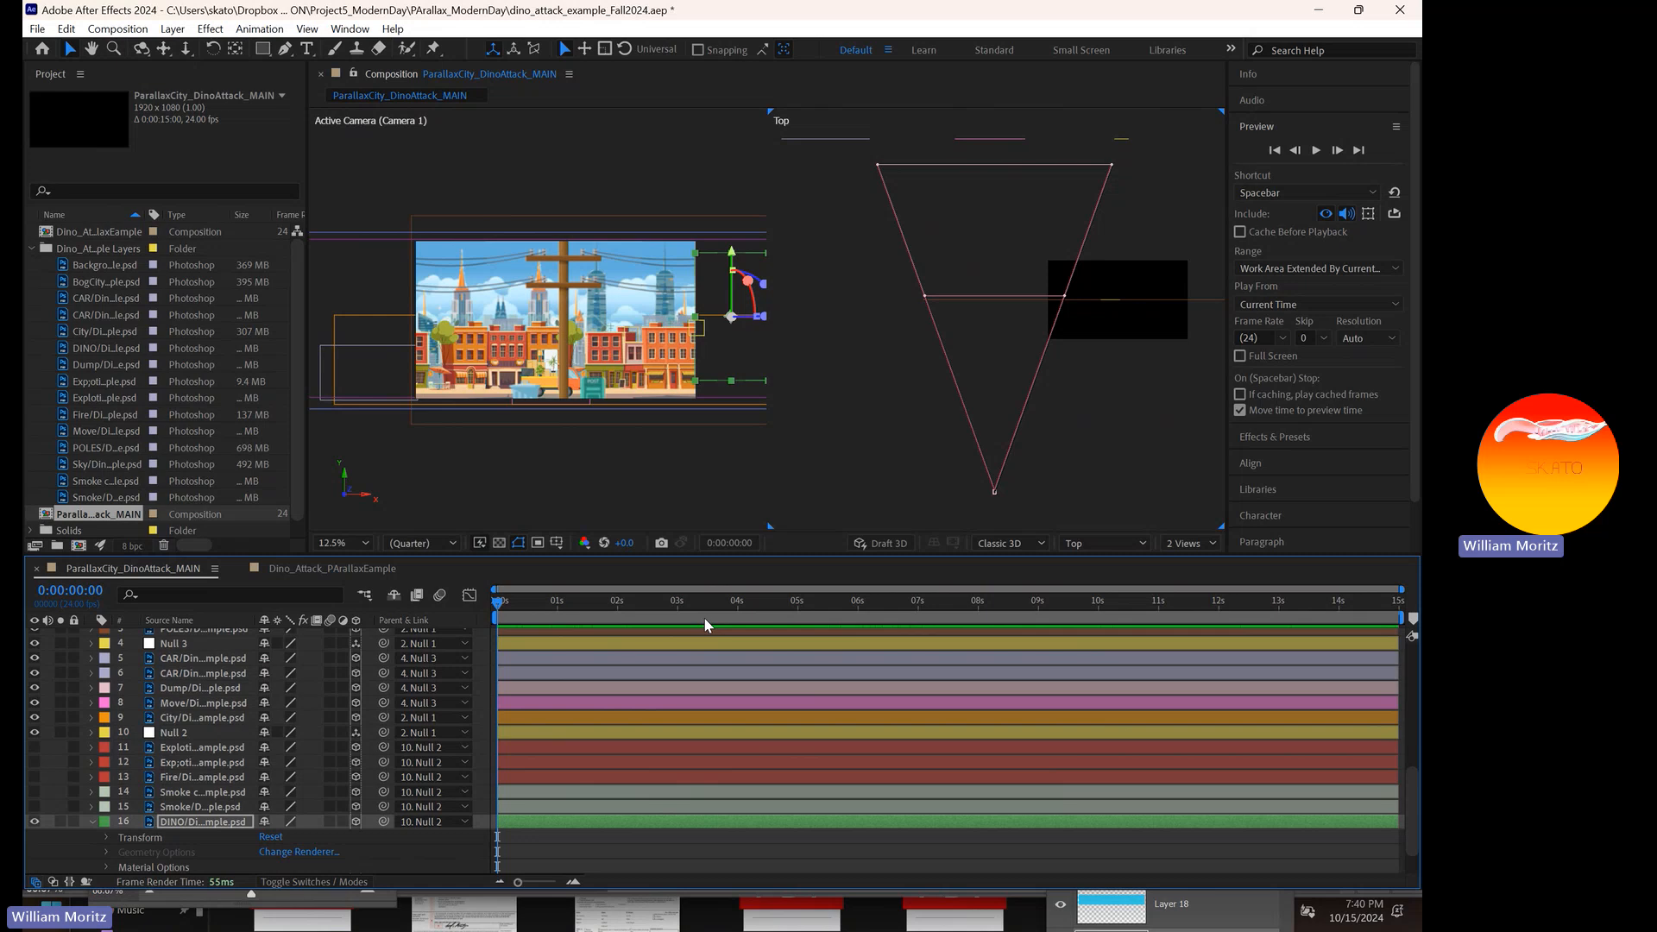
- Preview the camera move through 0:00:04:01 to check the dinosaur's placement relative to the frame
left_click(557, 604)
key("space")
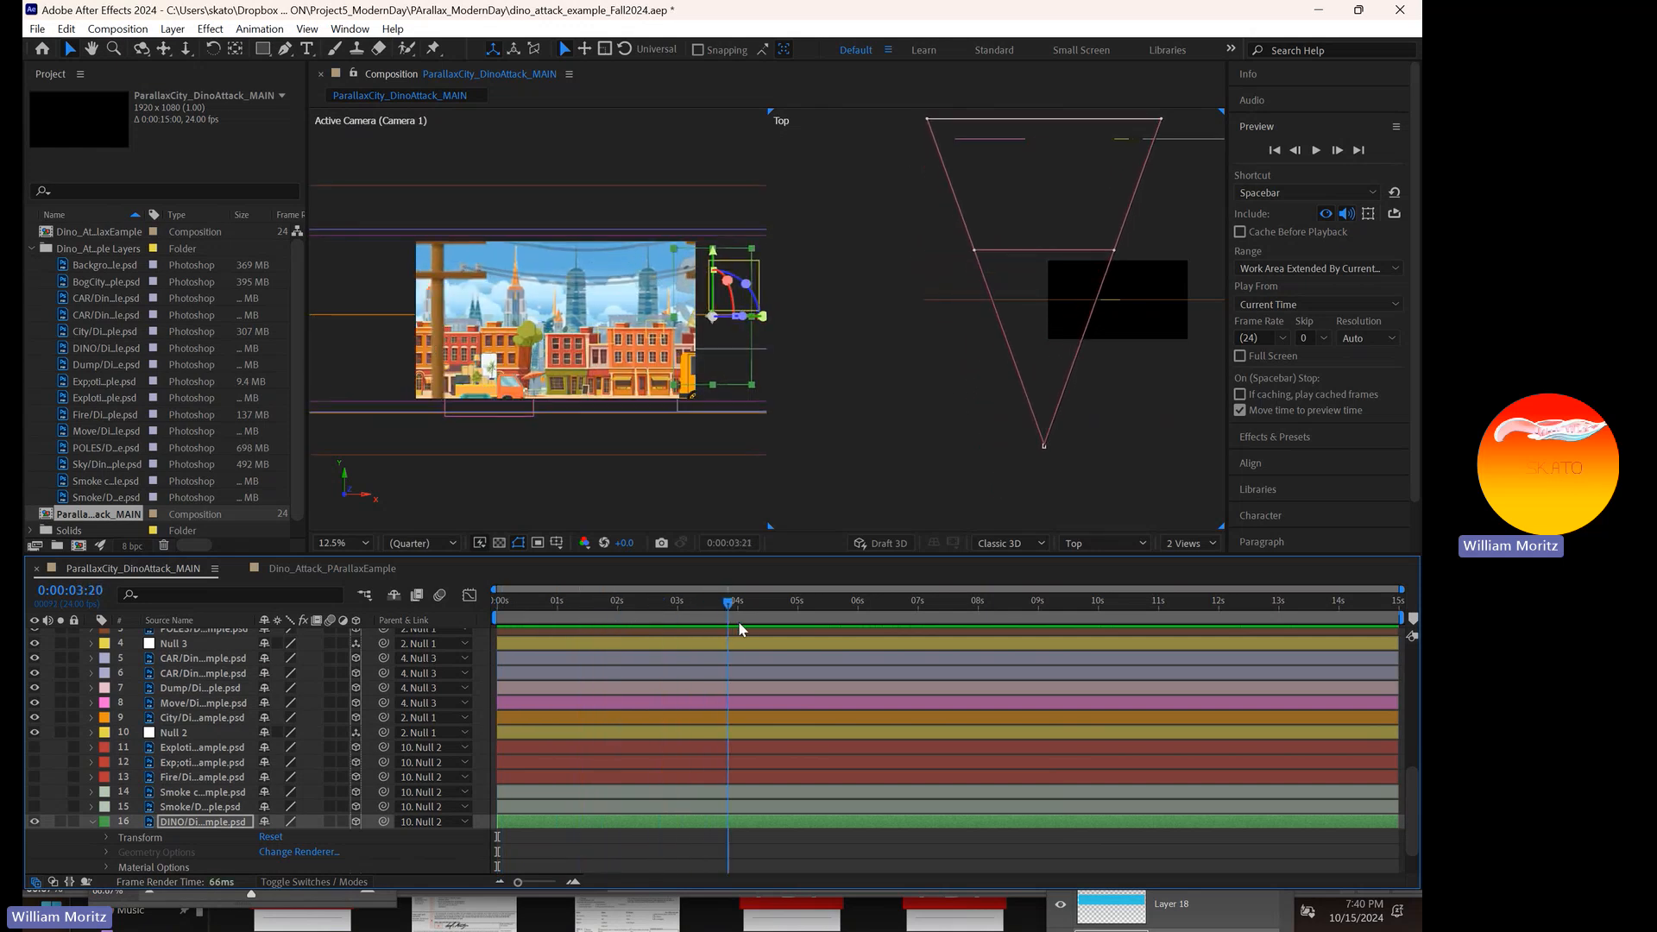
key("space")
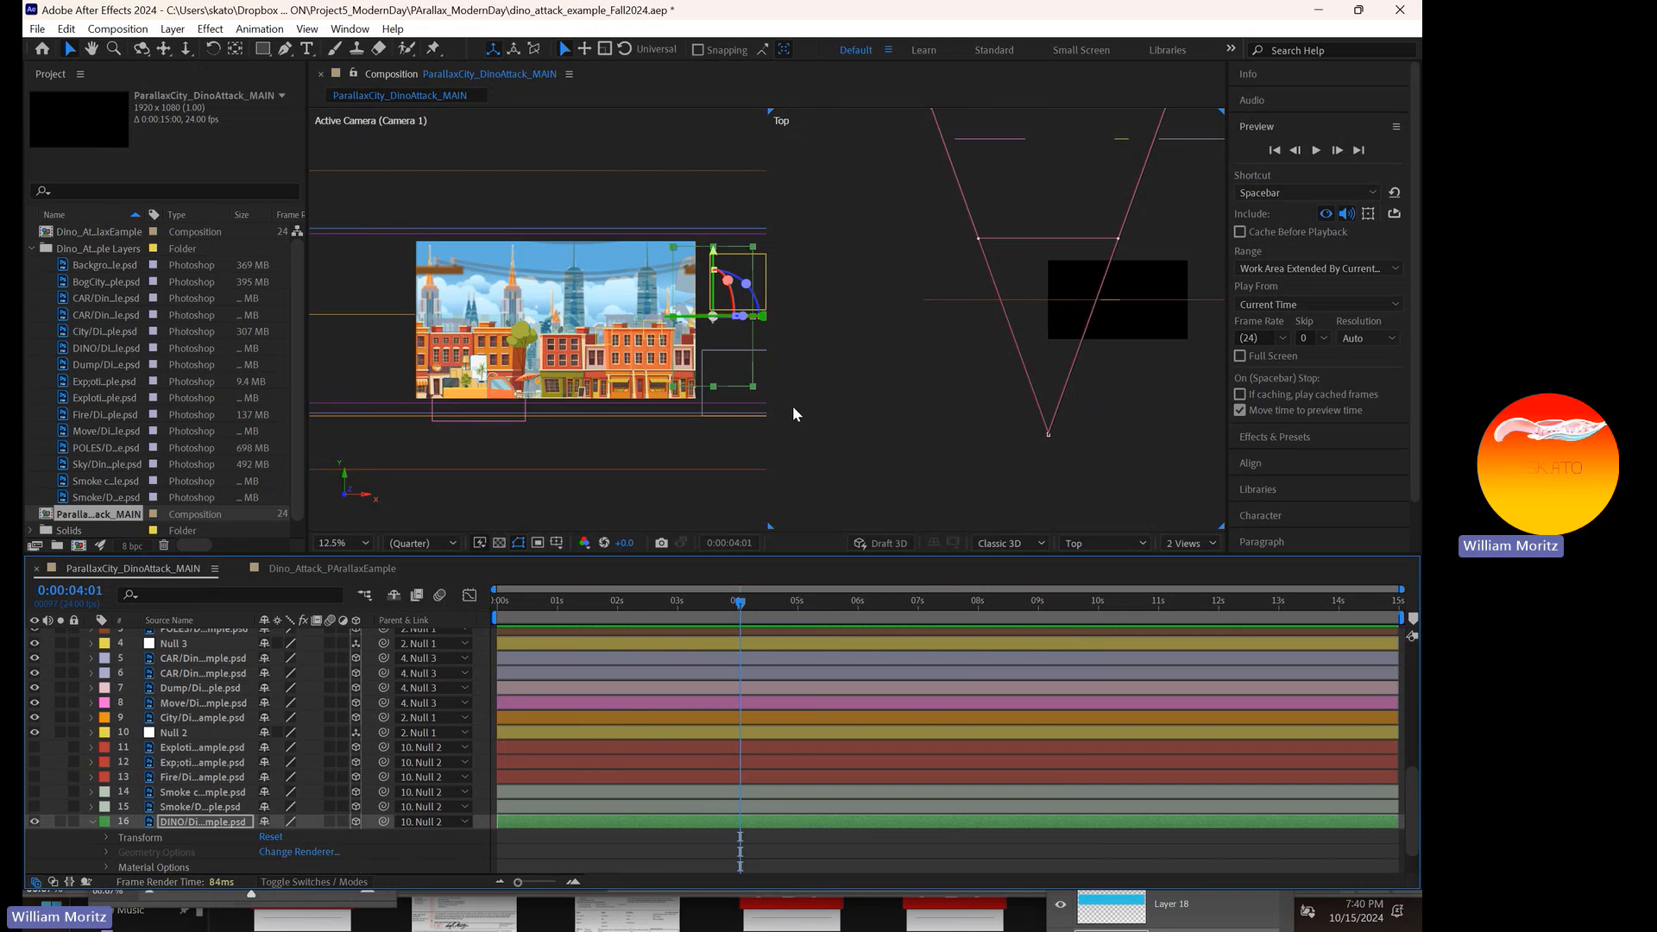
- Start keyframing the DINO layer's Position at 0:00:02:00 with the dinosaur at its current off-frame placement
left_click_drag(725, 597, 618, 619)
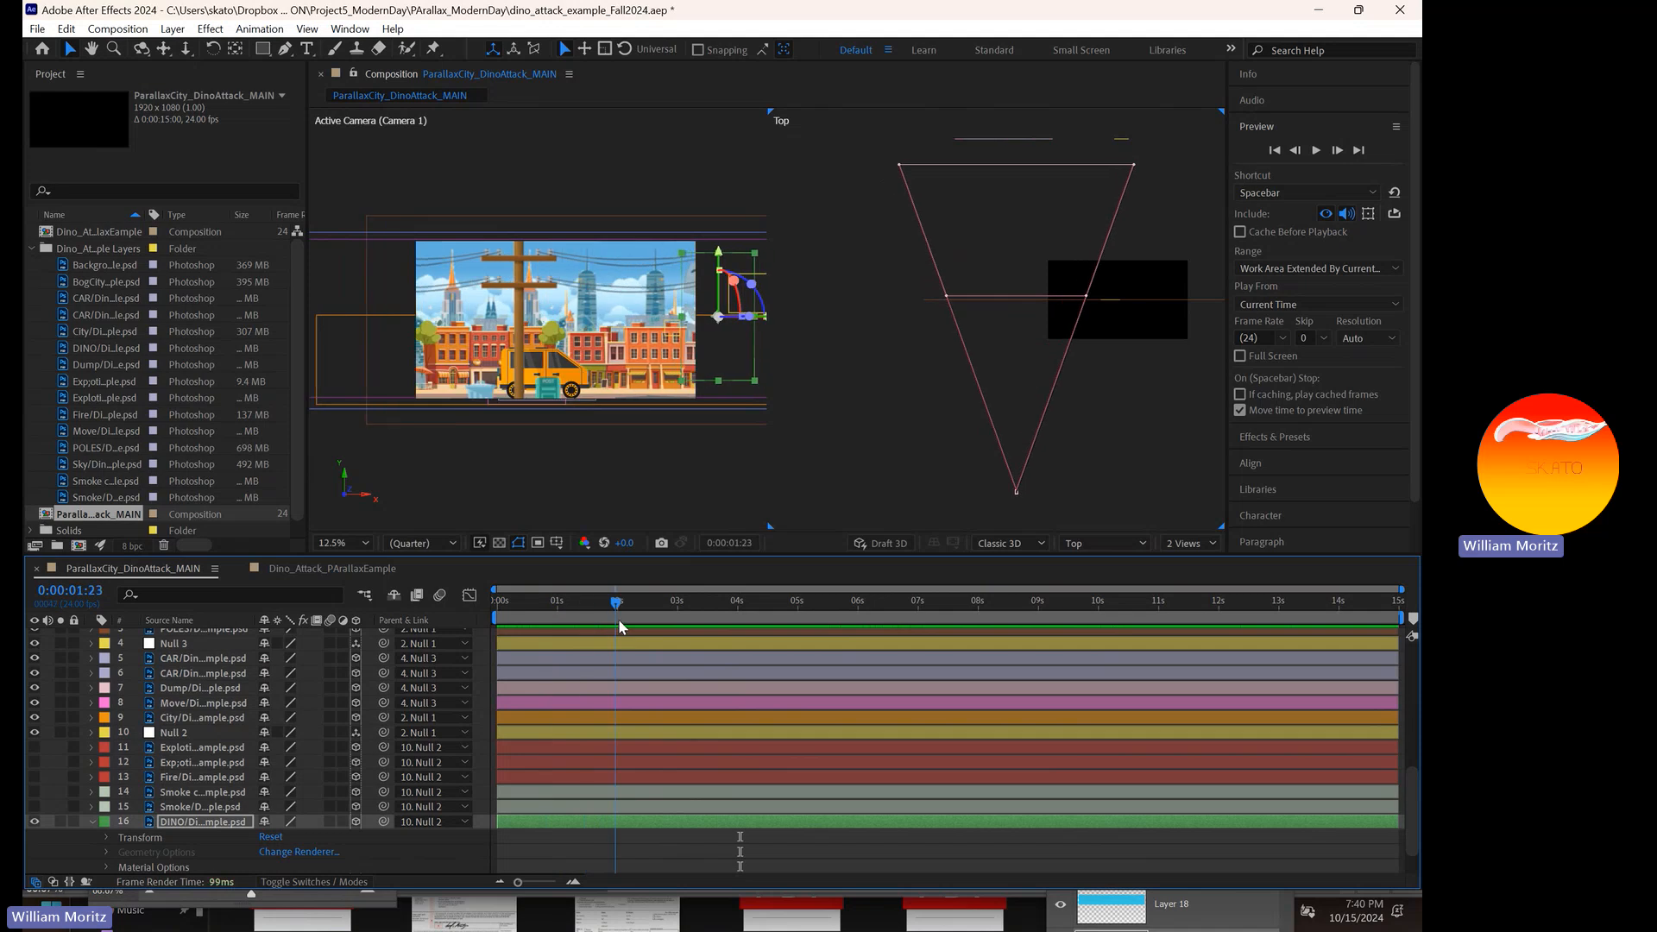
scroll(106, 798, "down", 1)
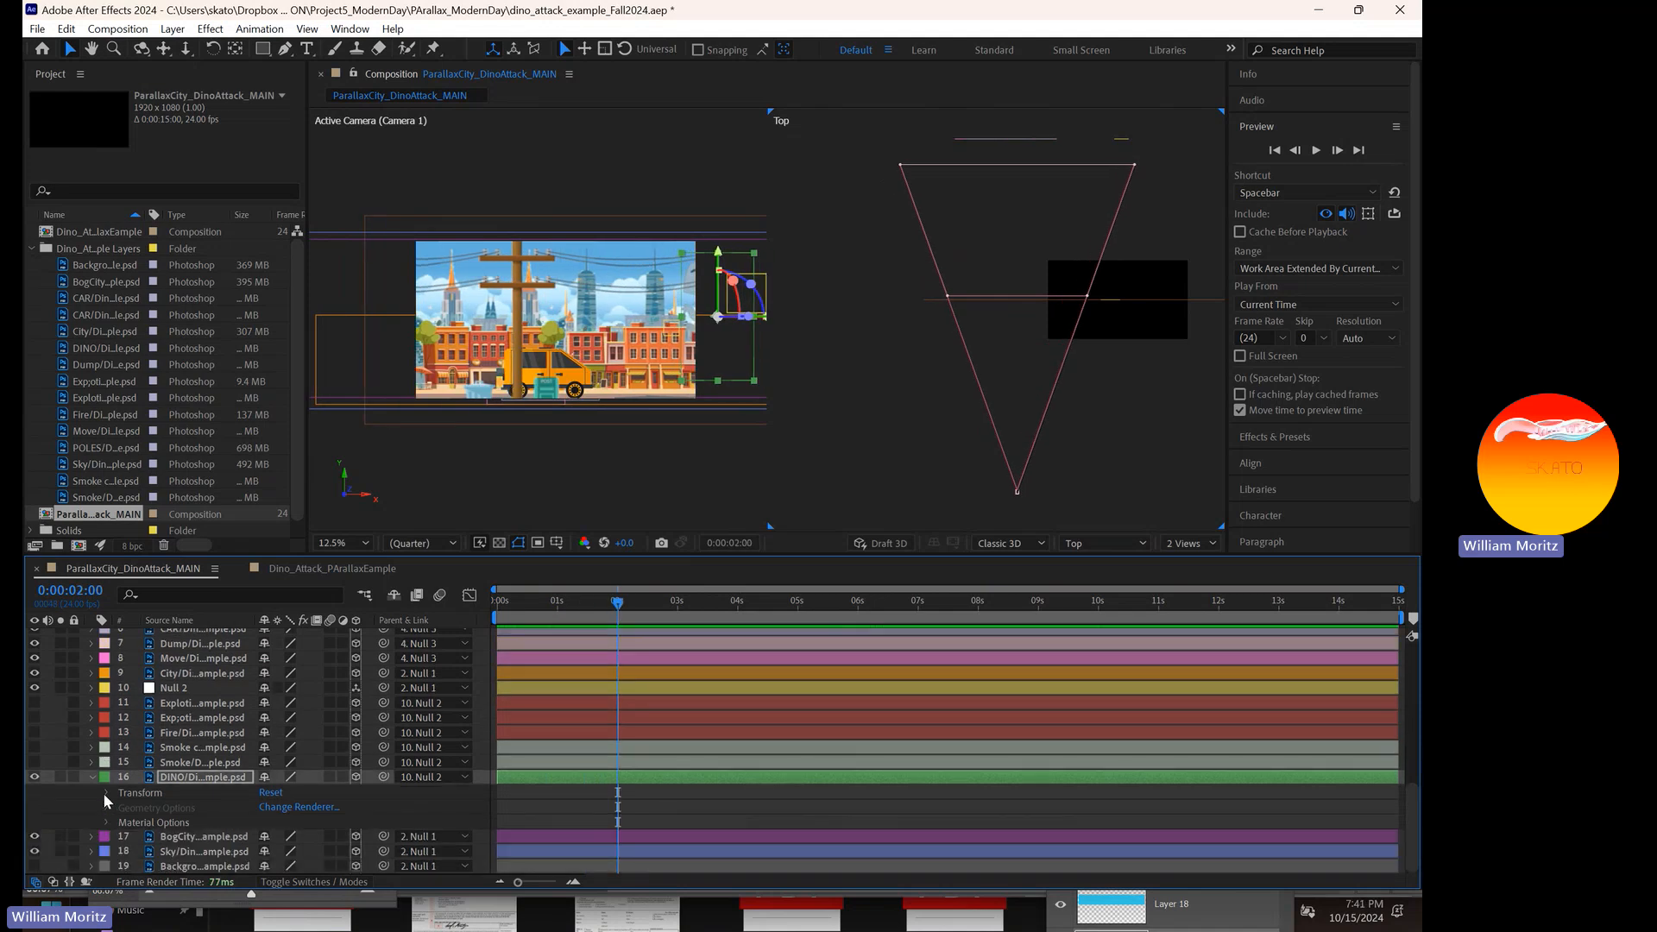
left_click(106, 792)
scroll(102, 792, "down", 1)
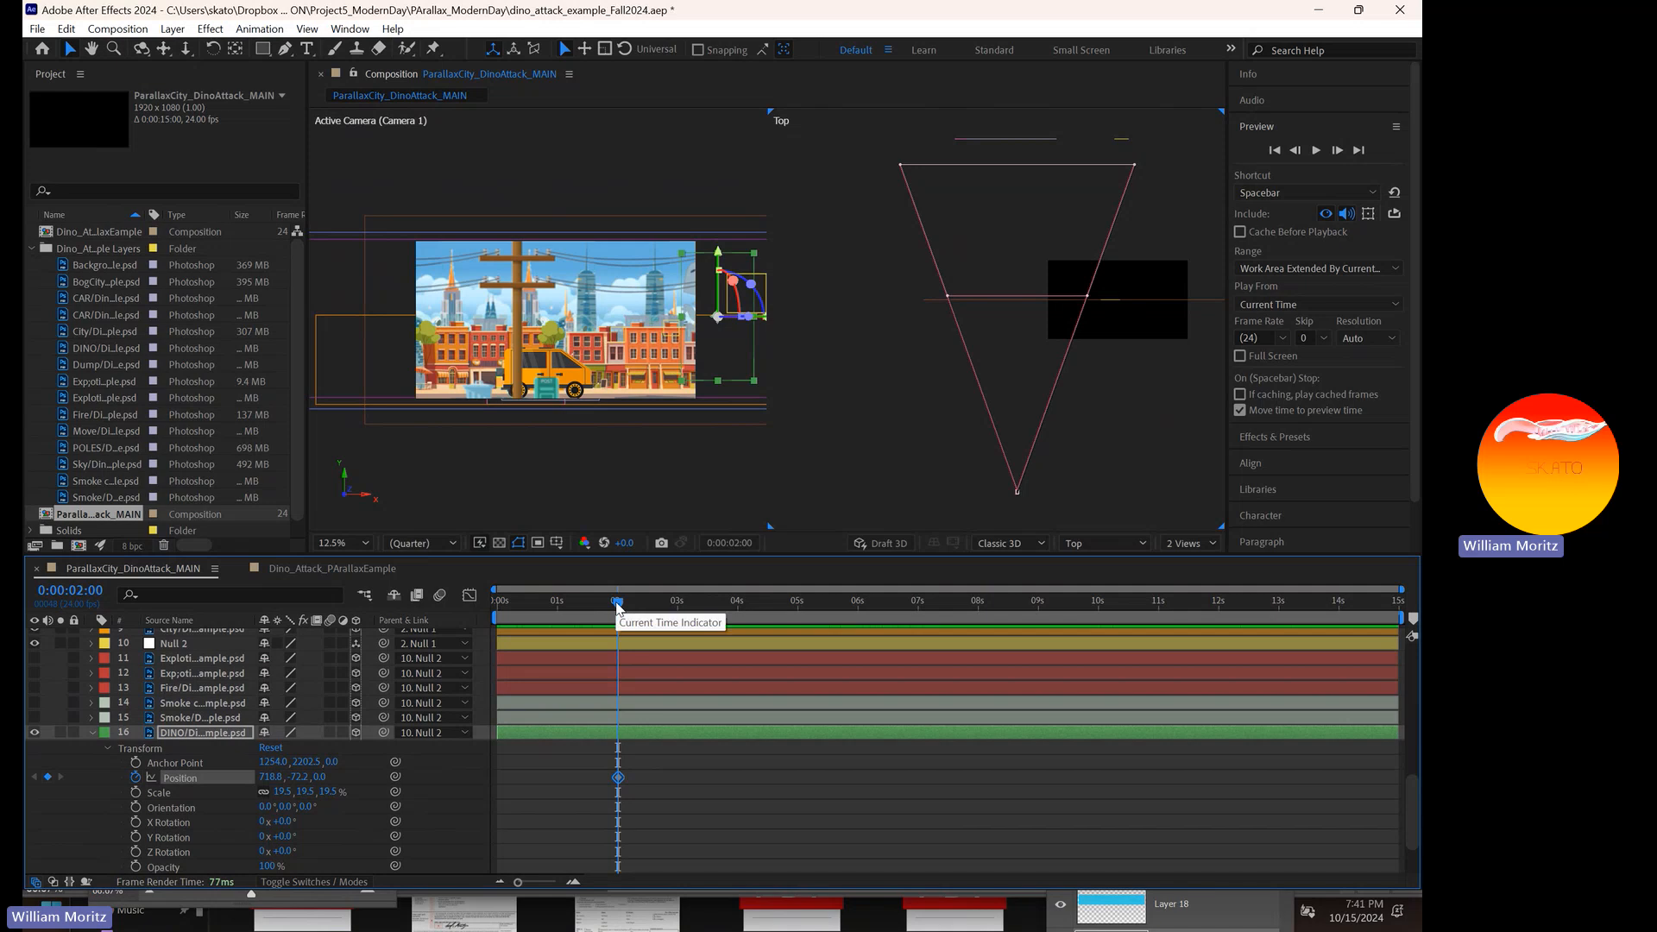
- Keyframe the DINO layer's Position at 0:00:09:12 by moving it left behind the buildings to an X value of about -102
left_click_drag(618, 607, 1070, 609)
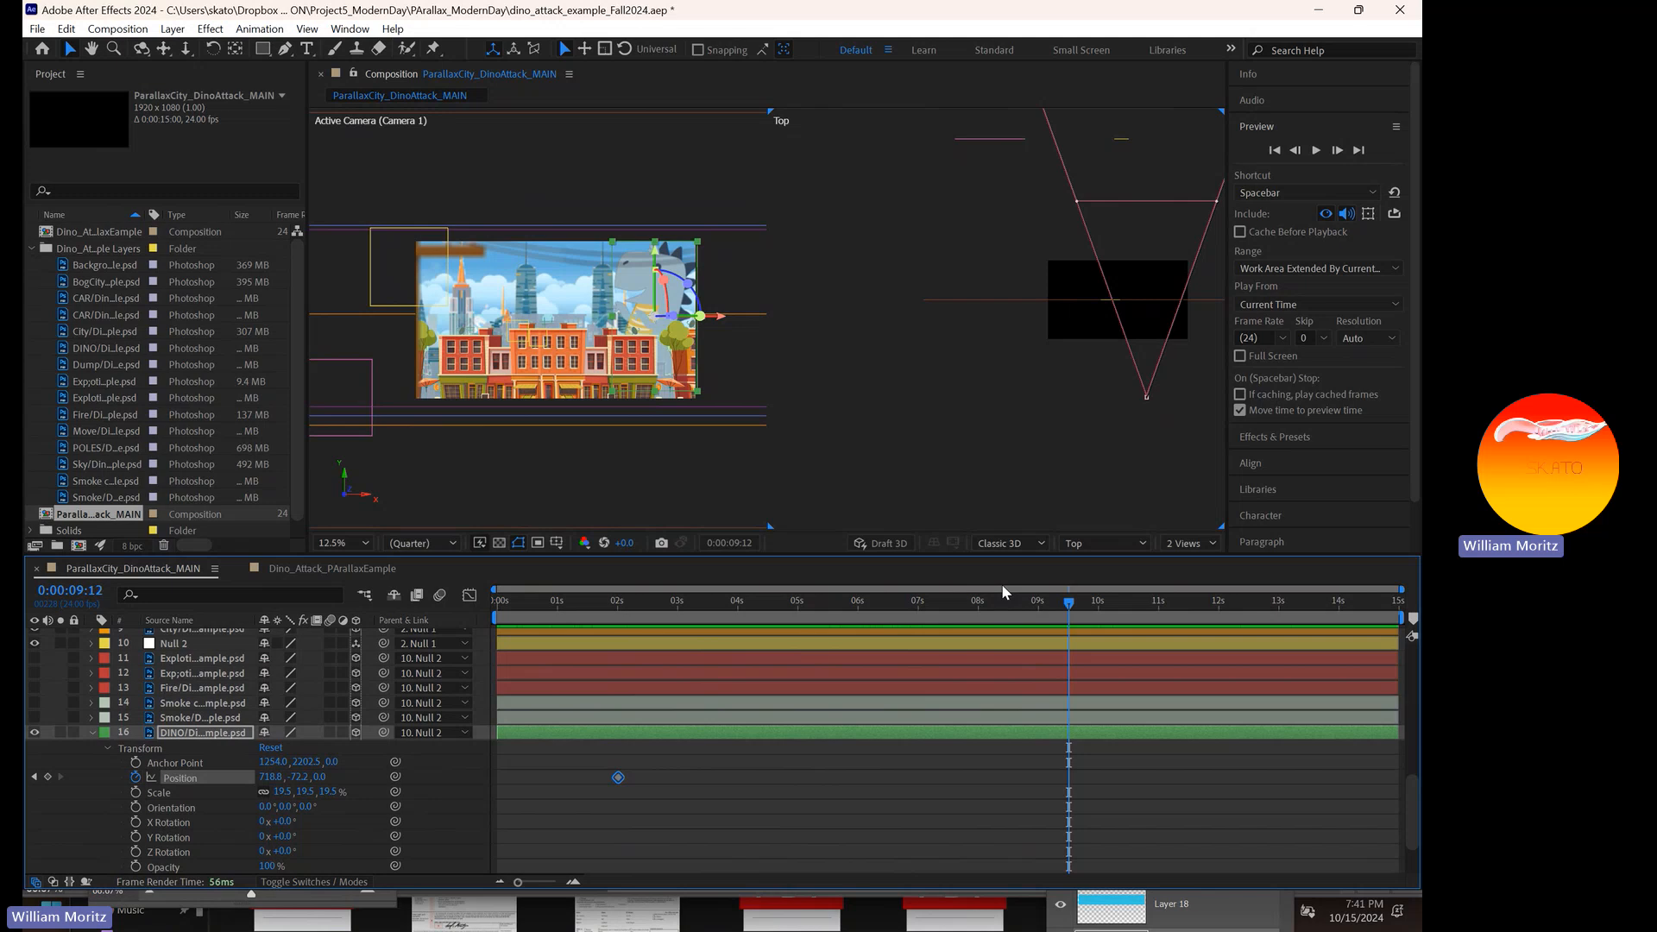
key("shift+Left")
key("shift+Left")
key("shift+Left")
key("shift+Left")
key("shift+Left")
key("shift+Left")
key("shift+Left")
key("shift+Left")
key("shift+Left")
key("shift+Left")
key("shift+Left")
key("shift+Left")
key("shift+Left")
key("shift+Left")
key("shift+Left")
key("shift+Left")
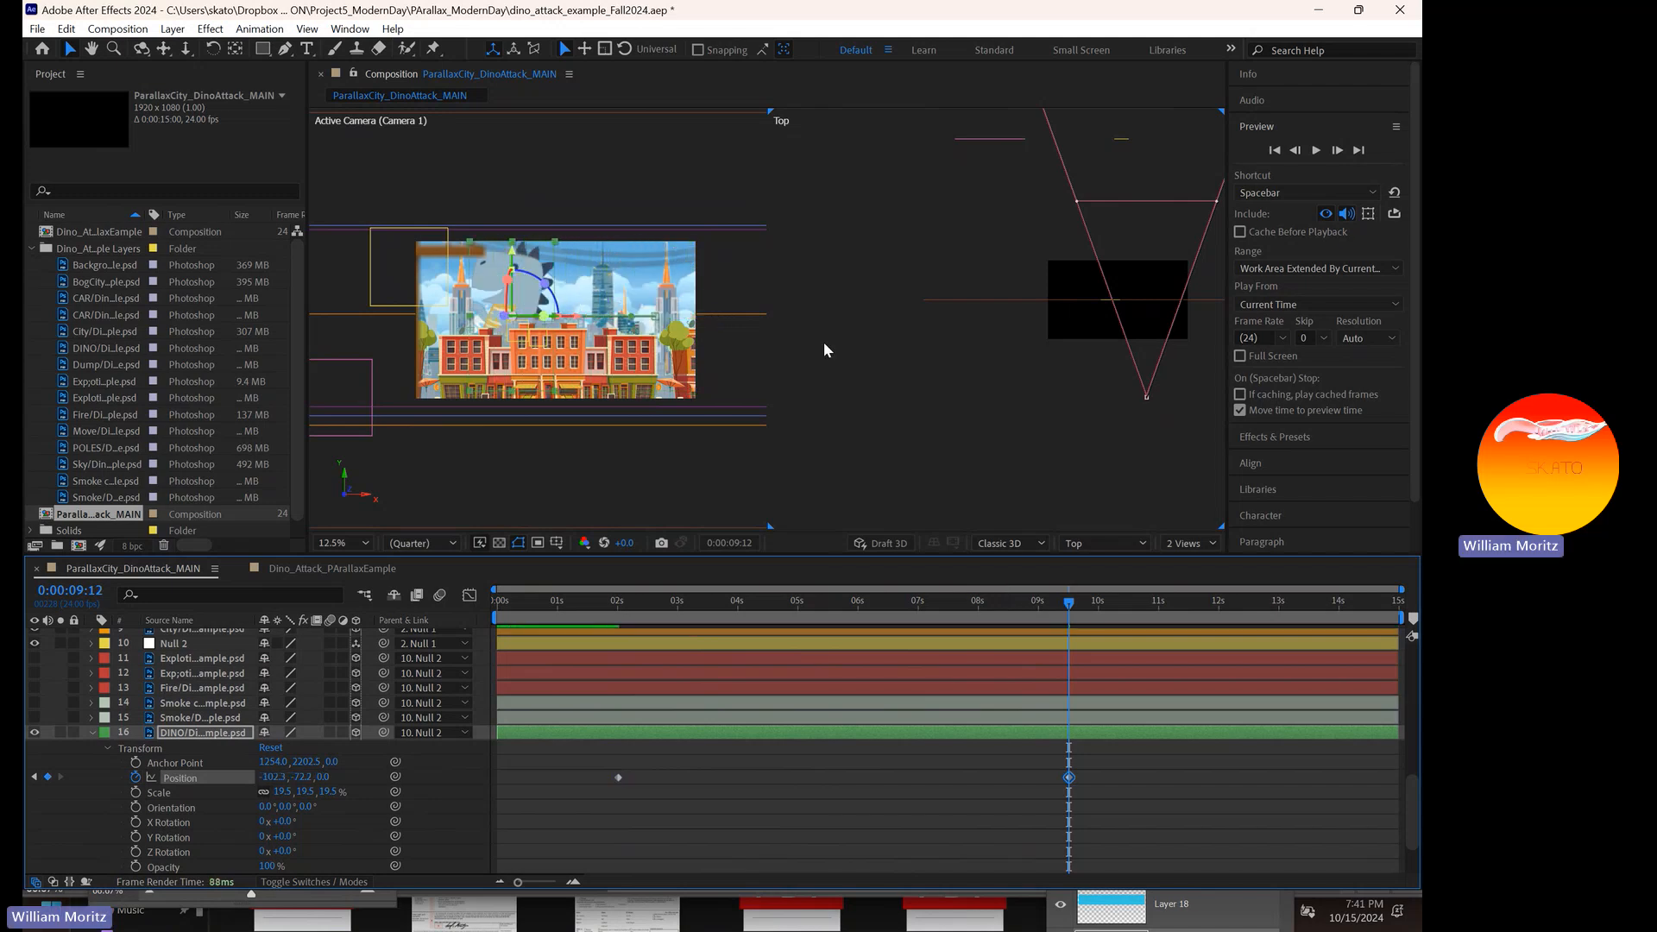
- Scrub the dinosaur's move to 0:00:09:01 and examine it behind the buildings in a single Active Camera view at 100%
left_click_drag(613, 602, 1041, 621)
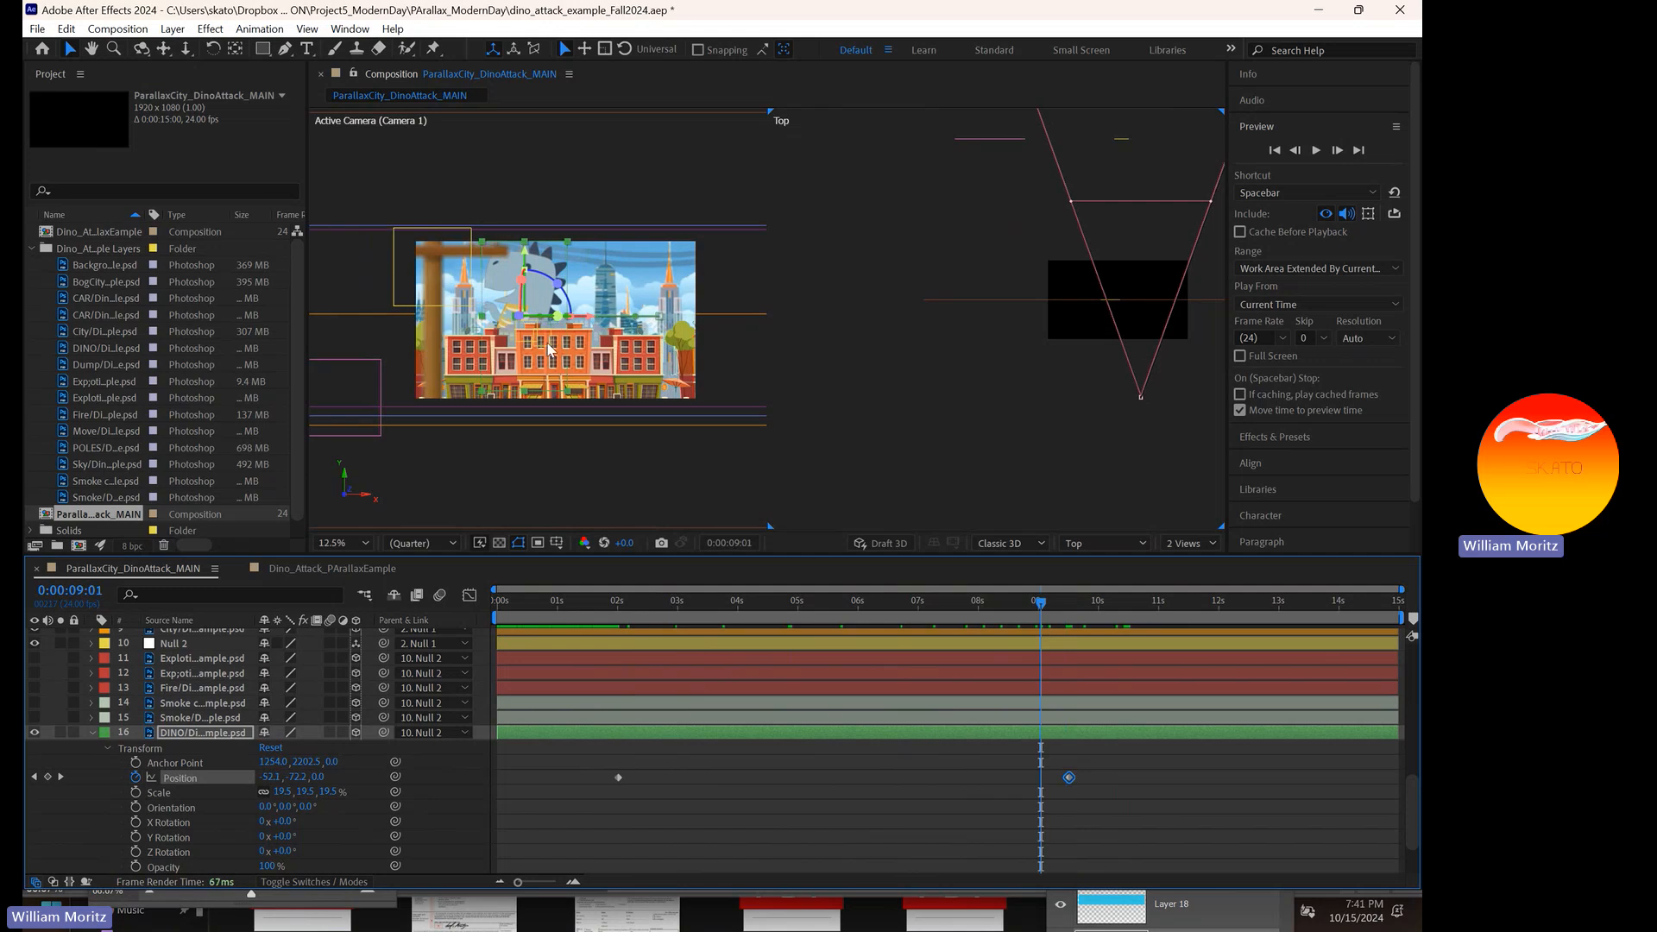
left_click(1179, 544)
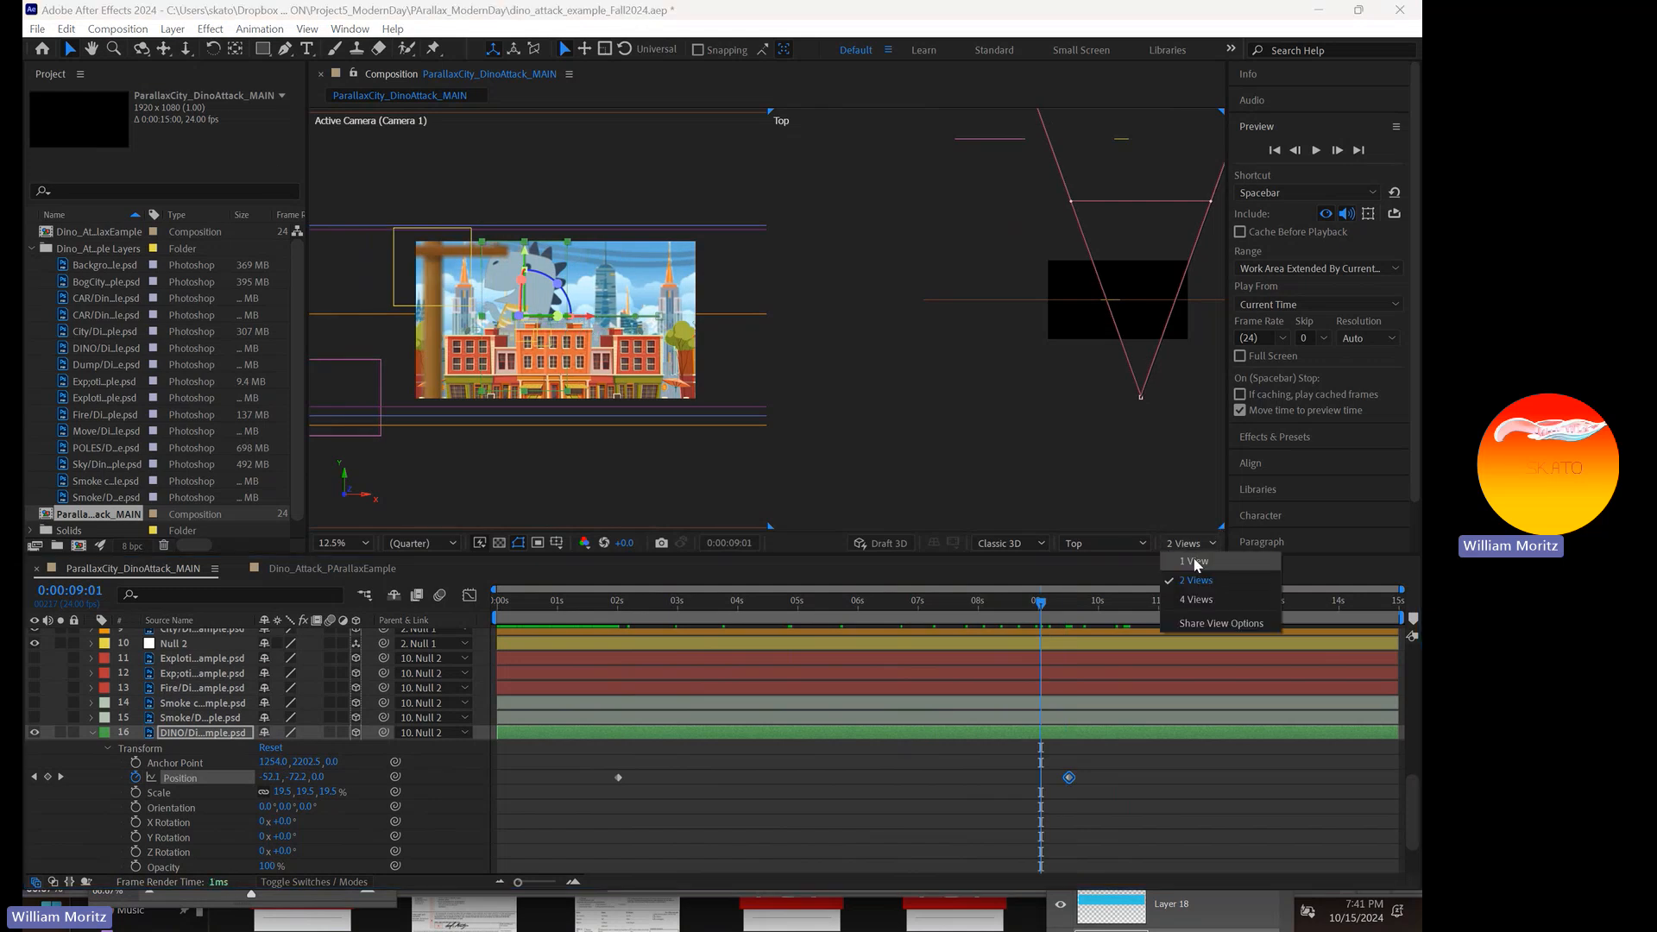
left_click(1191, 563)
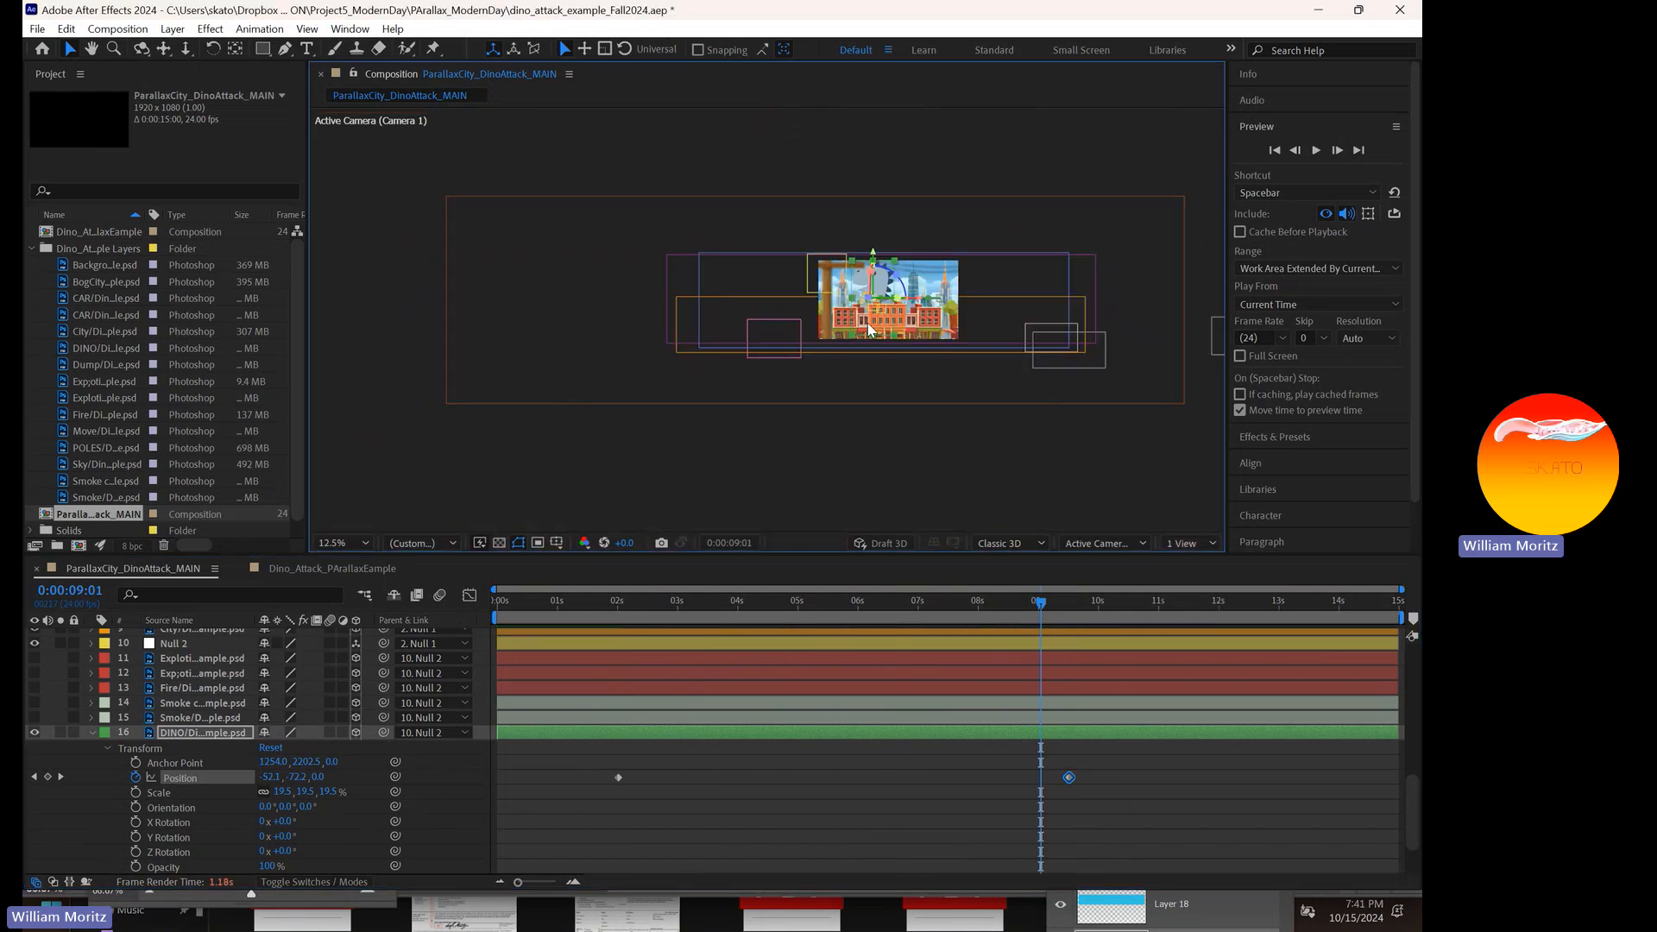
scroll(866, 327, "up", 3)
left_click_drag(1001, 287, 609, 357)
scroll(792, 290, "up", 2)
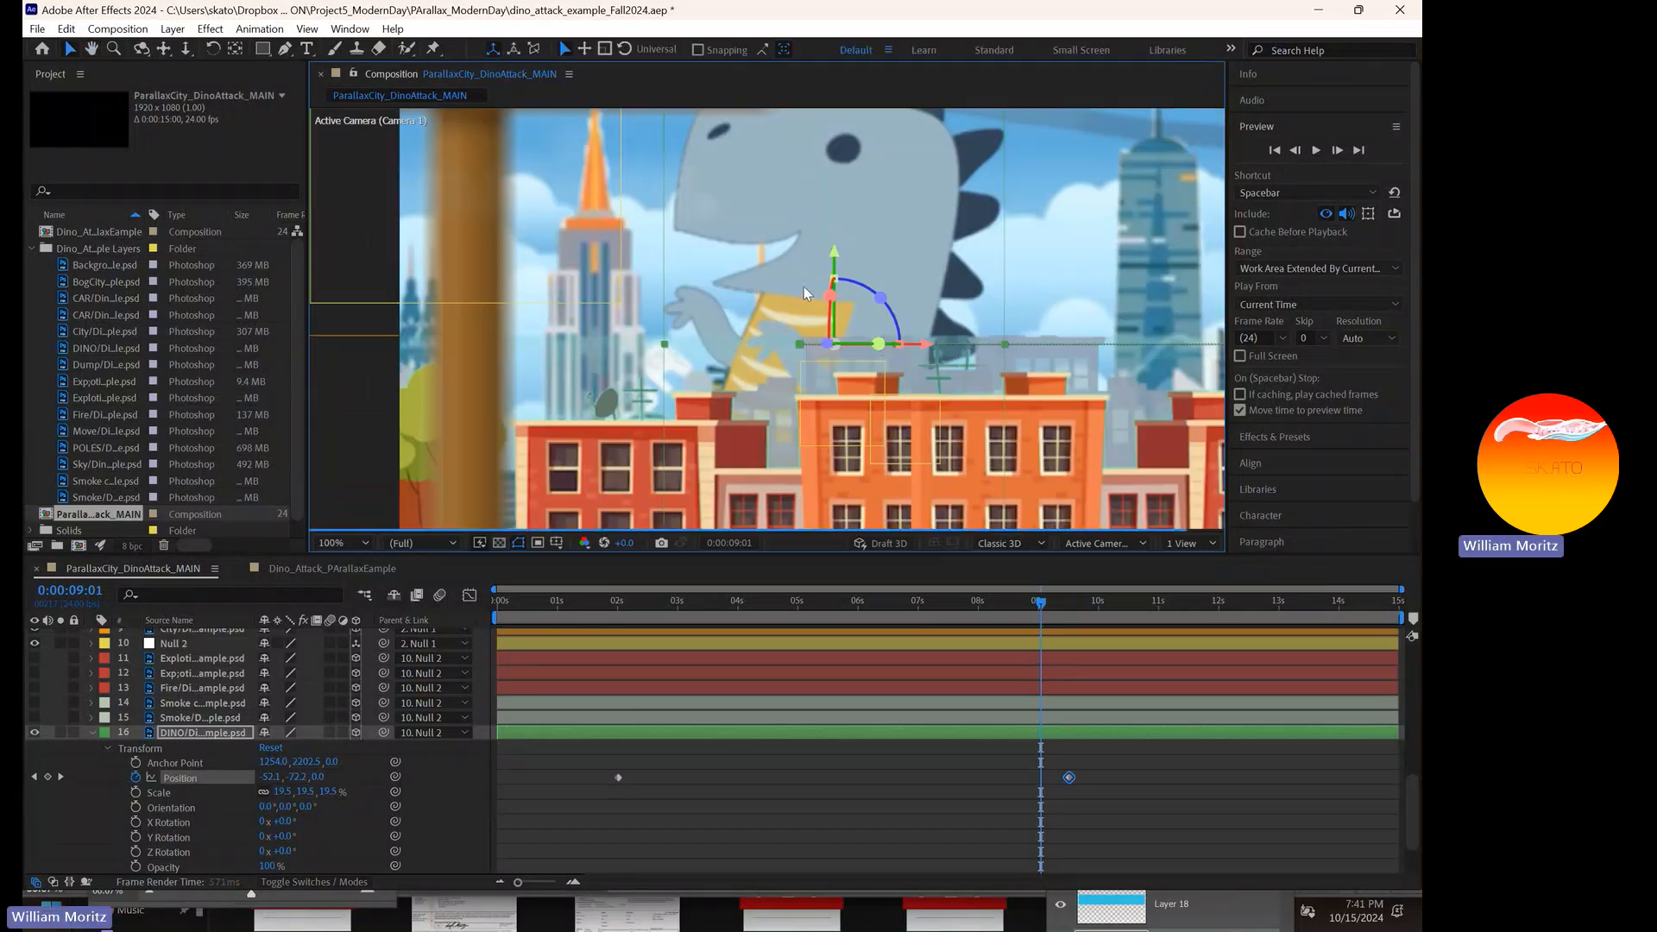
- Keyframe Camera 1's Focus Distance at 0:00:04:22 with a value of about 5822.7 pixels
scroll(763, 315, "down", 2)
scroll(680, 707, "up", 10)
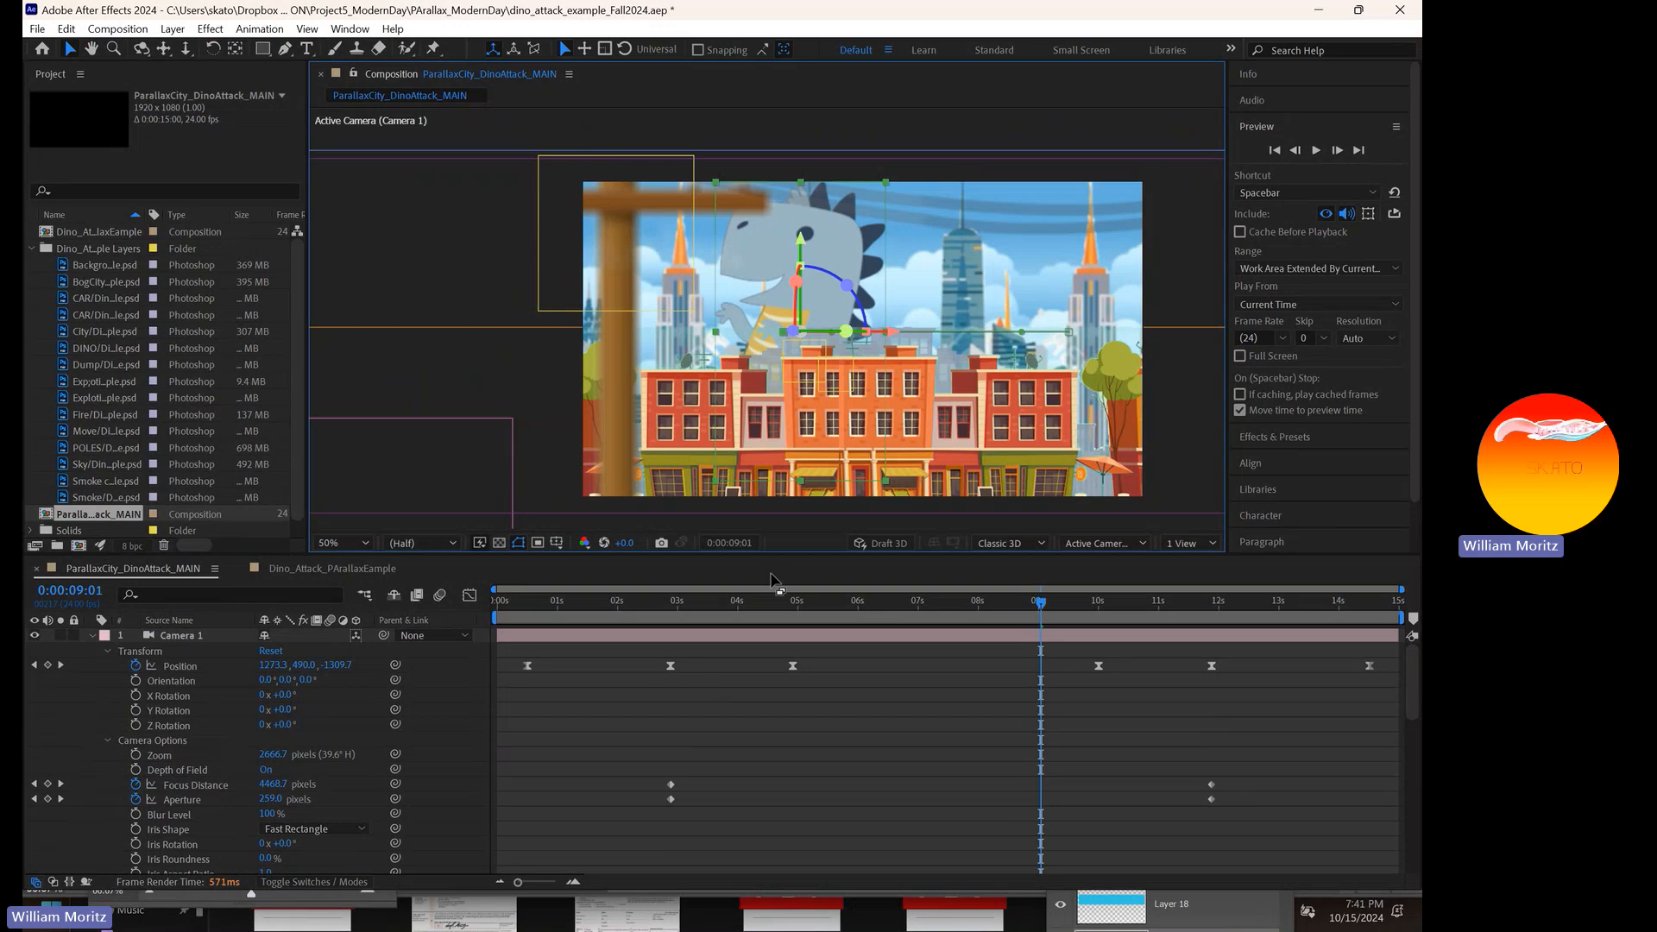
left_click(789, 611)
left_click_drag(789, 611, 792, 613)
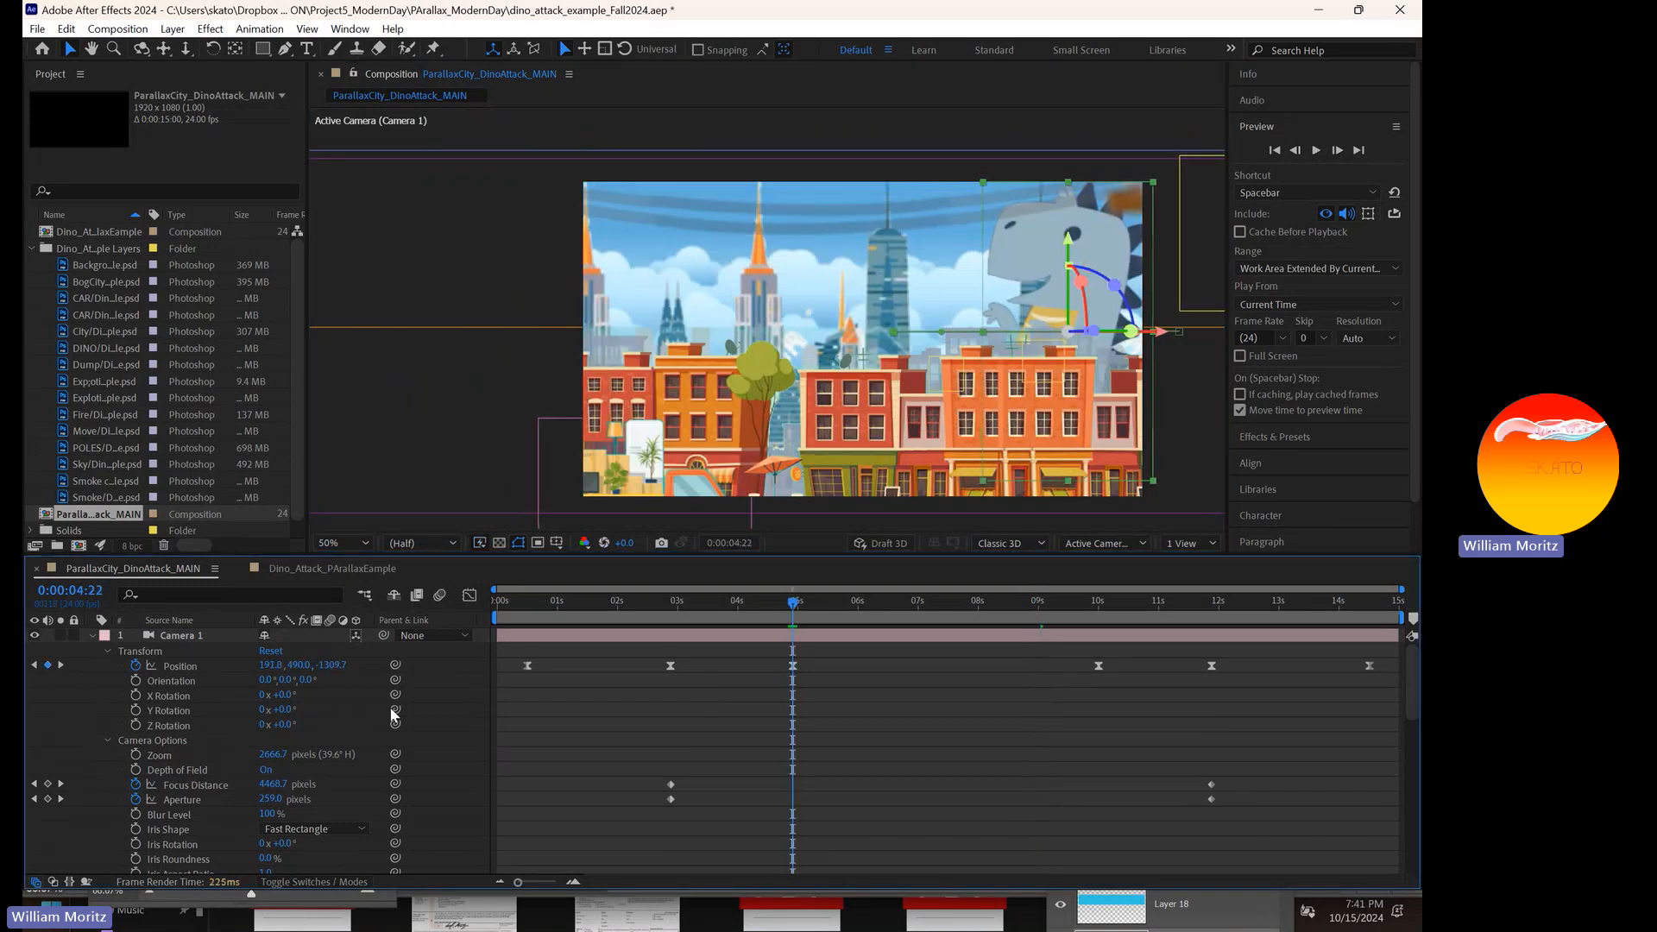
left_click_drag(266, 784, 289, 784)
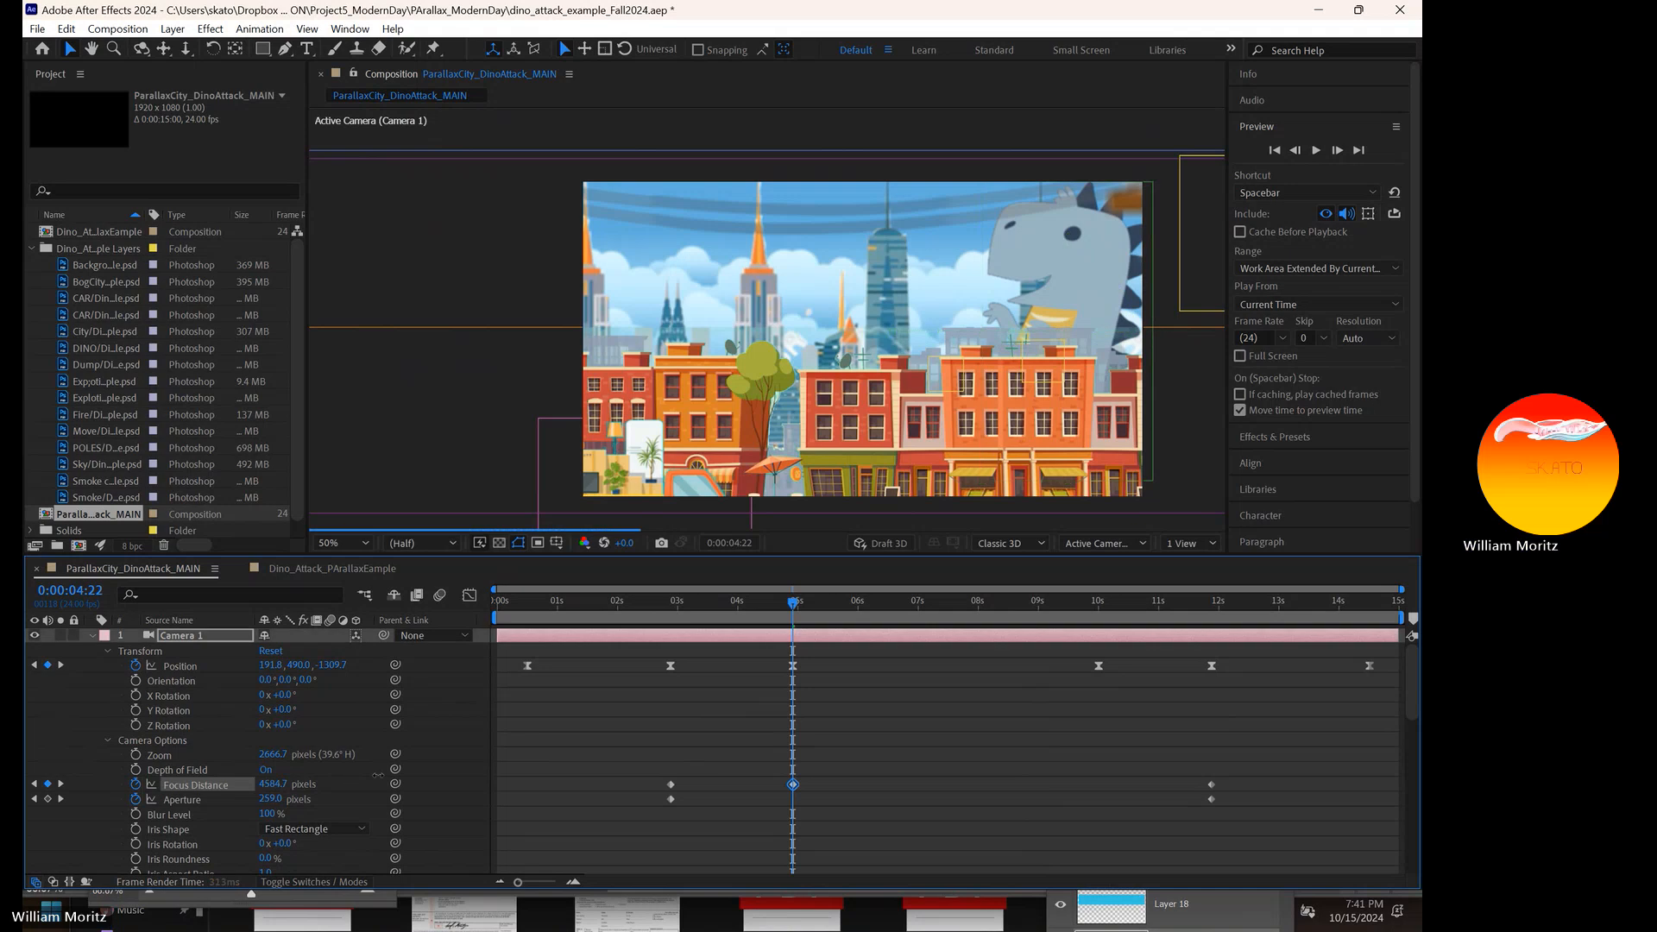
left_click_drag(414, 768, 696, 738)
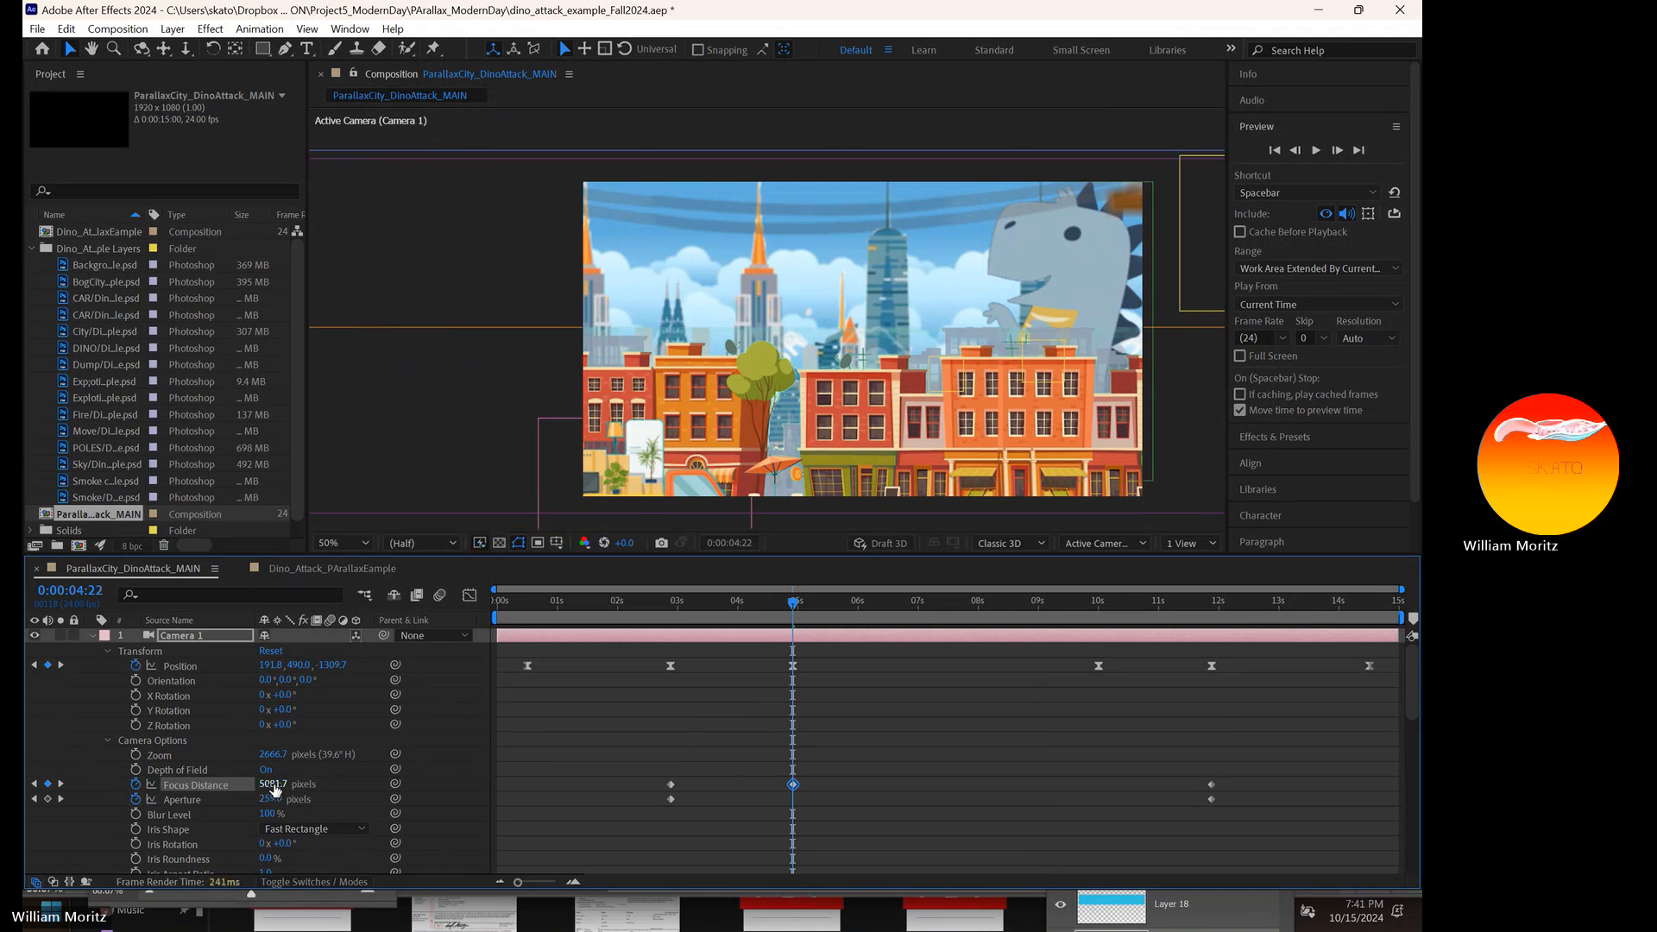
left_click_drag(275, 786, 900, 765)
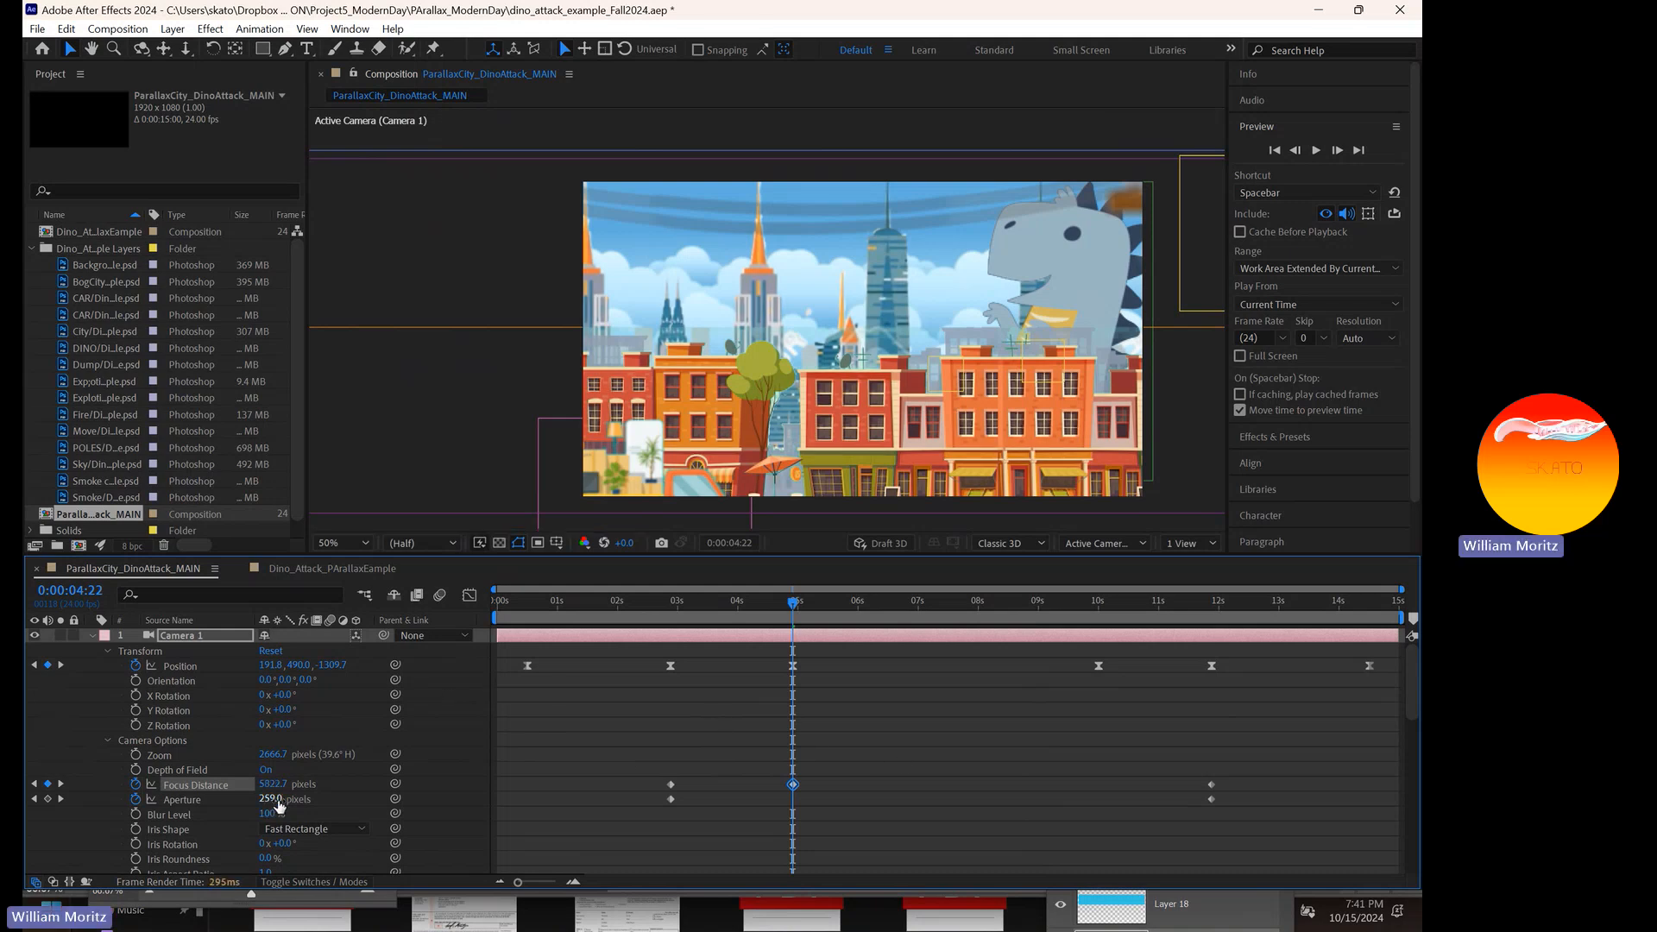
- Scrub through the camera move from about 0:00:03:12 past 0:00:08:04 to check the focus on the dinosaur
left_click_drag(793, 604, 711, 611)
key("space")
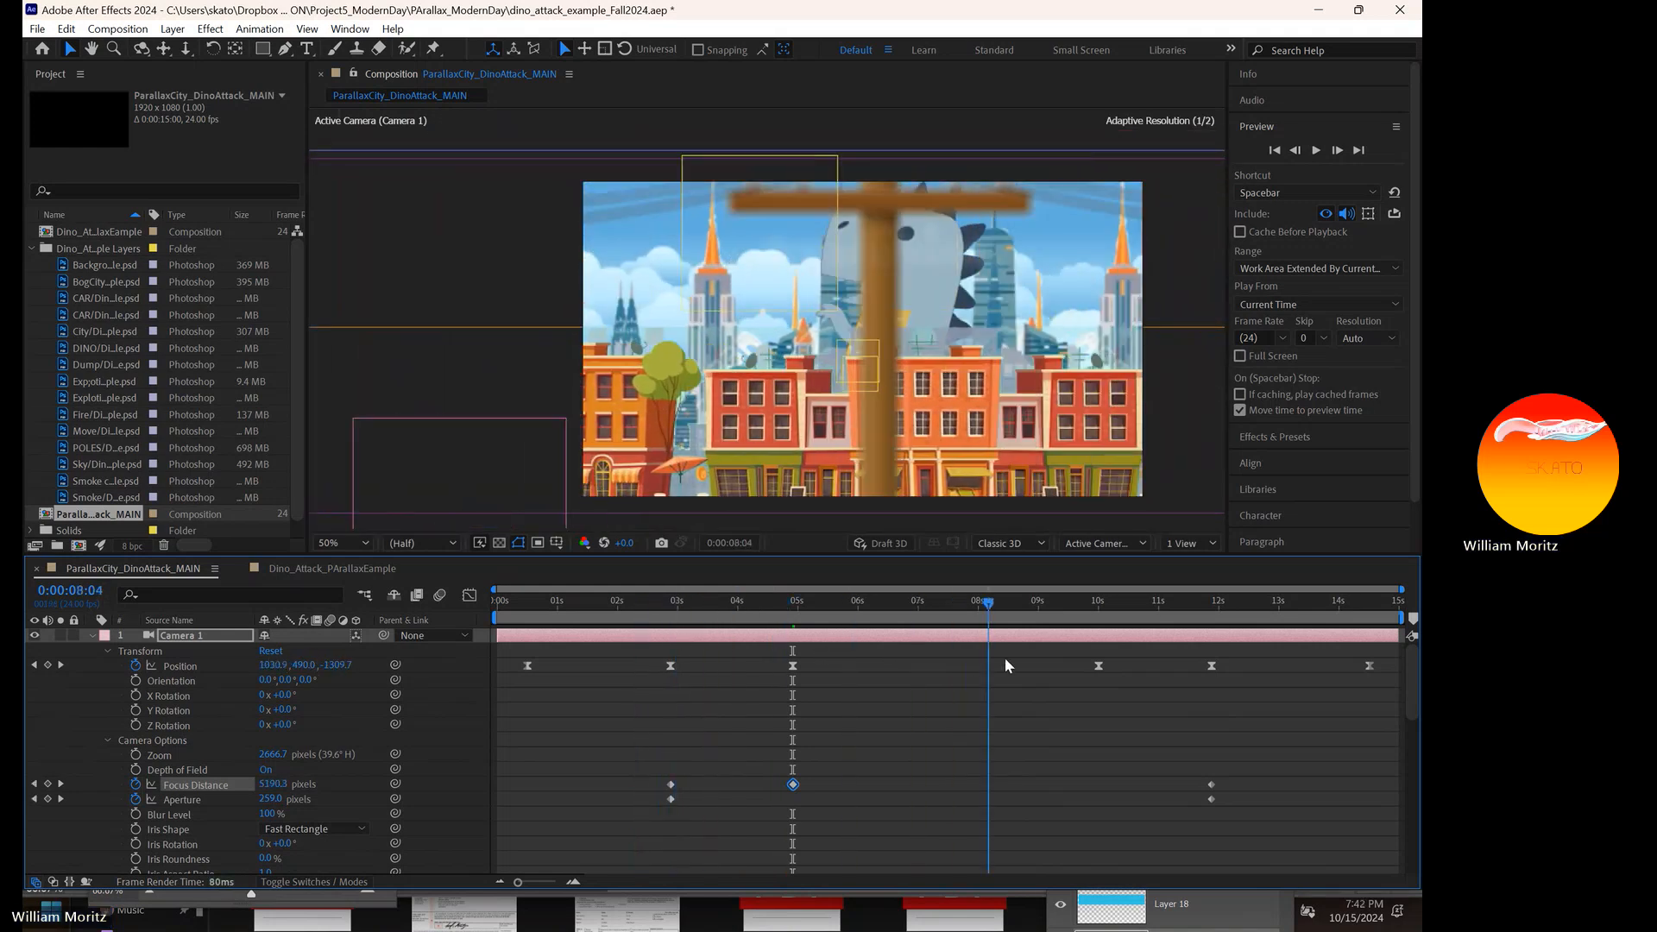
left_click_drag(1059, 663, 792, 705)
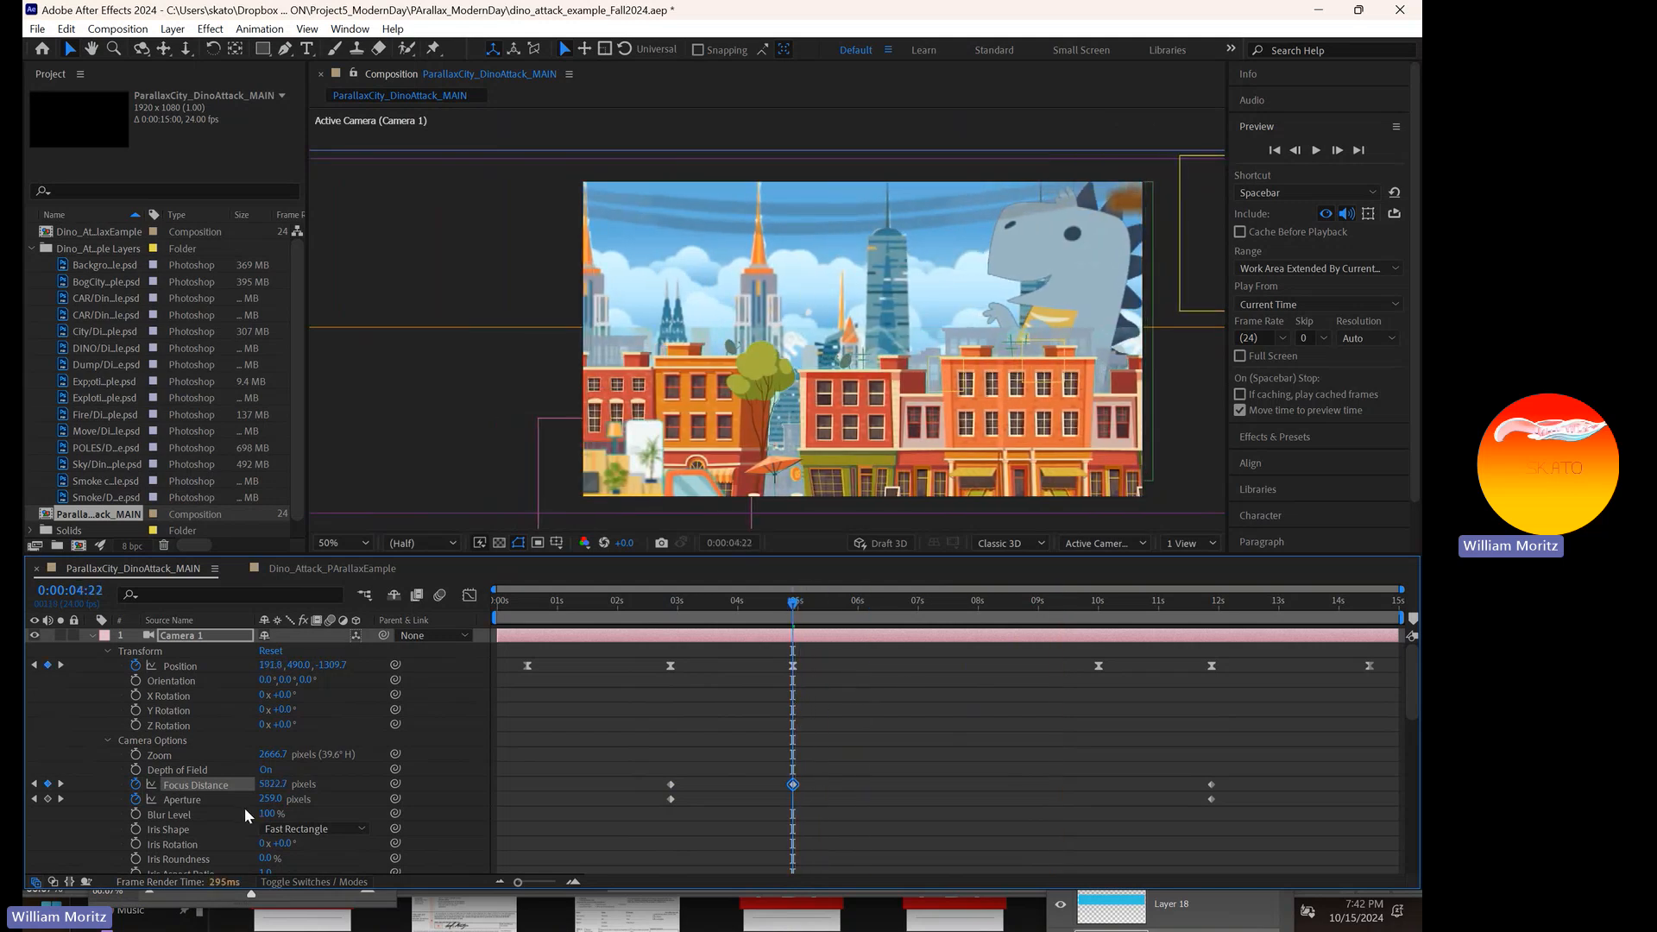
- Keyframe Camera 1's Aperture at 499 pixels at 0:00:04:22 and copy the Focus Distance and Aperture keyframes there to 0:00:10:00
left_click_drag(267, 799, 670, 721)
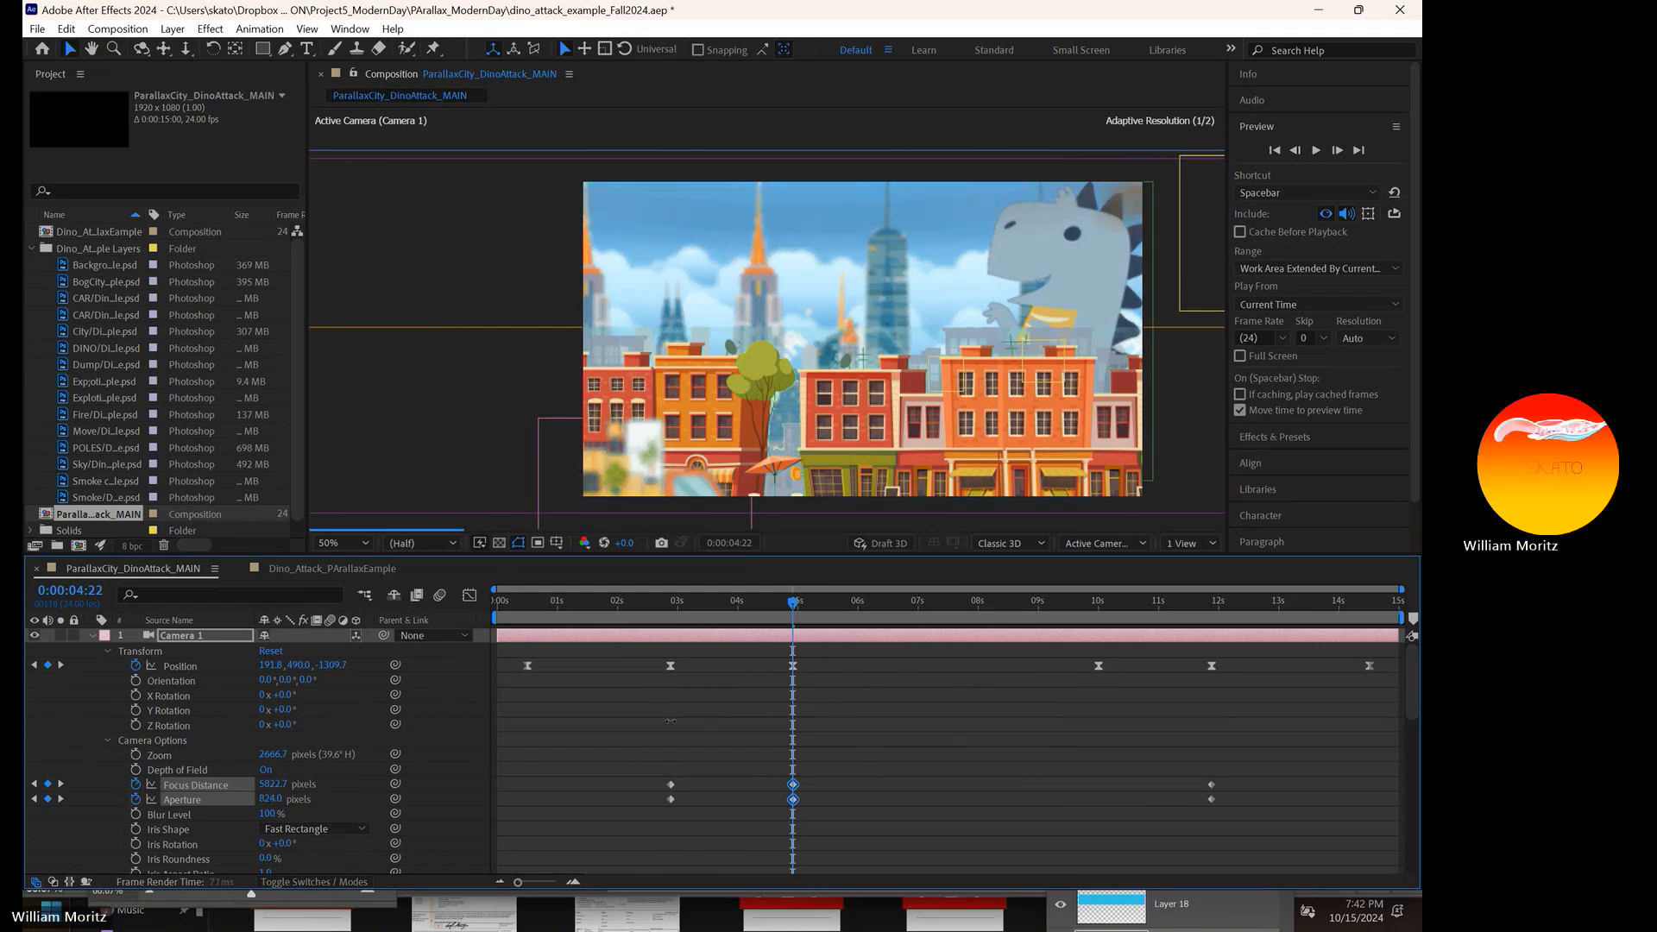
left_click_drag(547, 720, 424, 723)
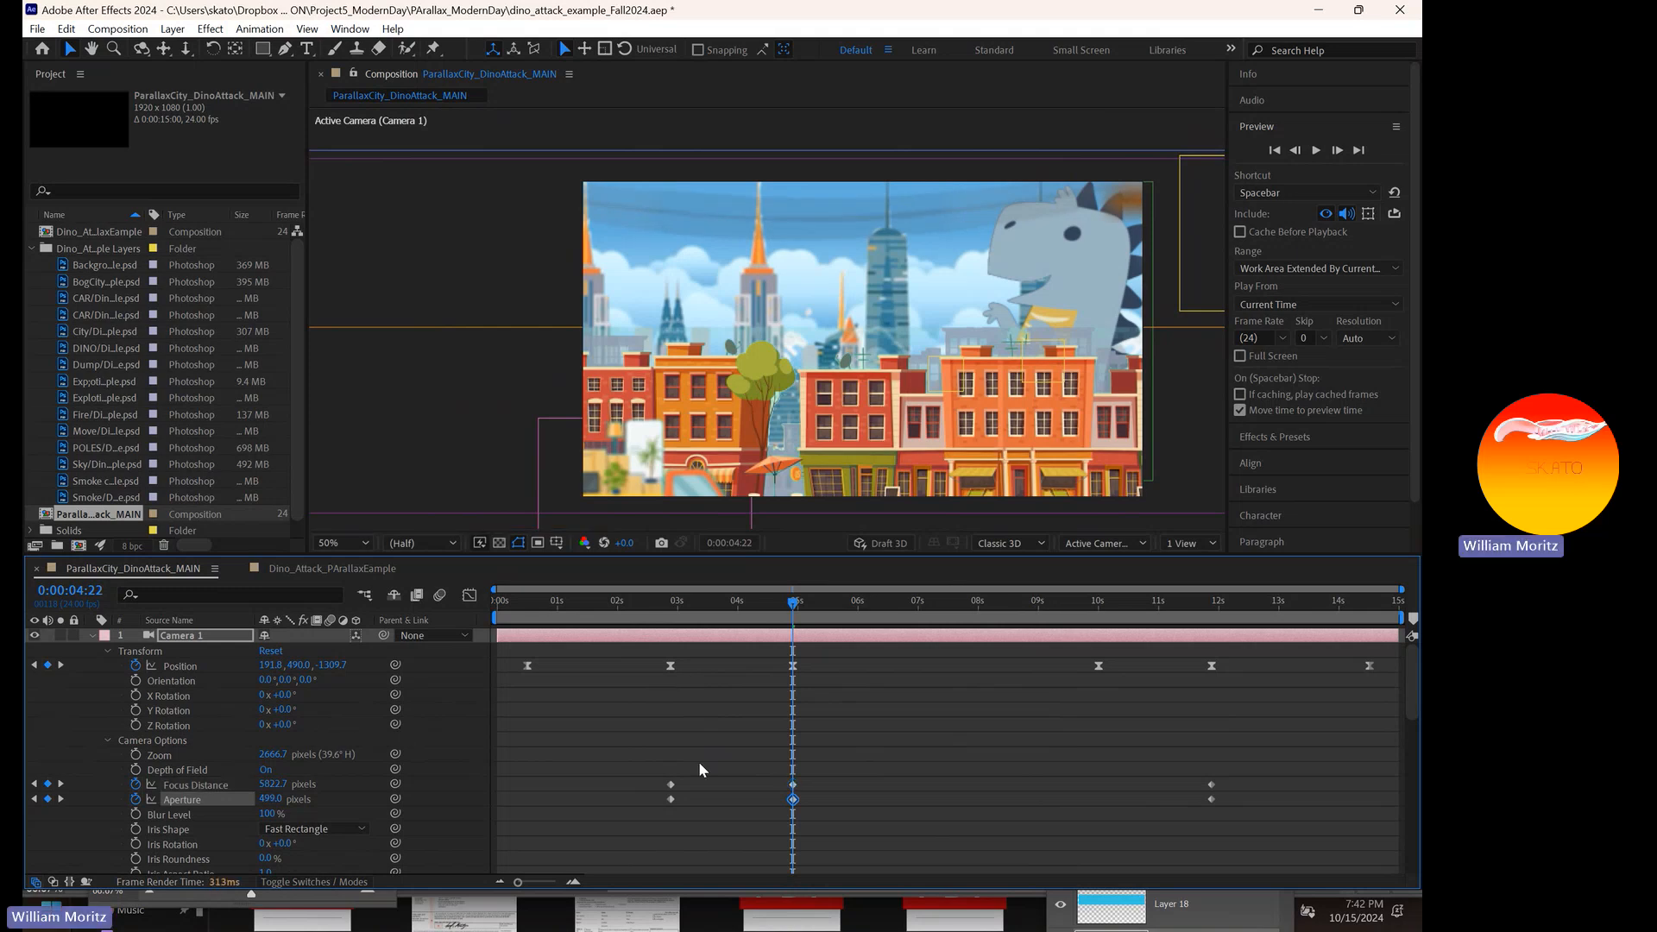
left_click_drag(732, 746, 807, 840)
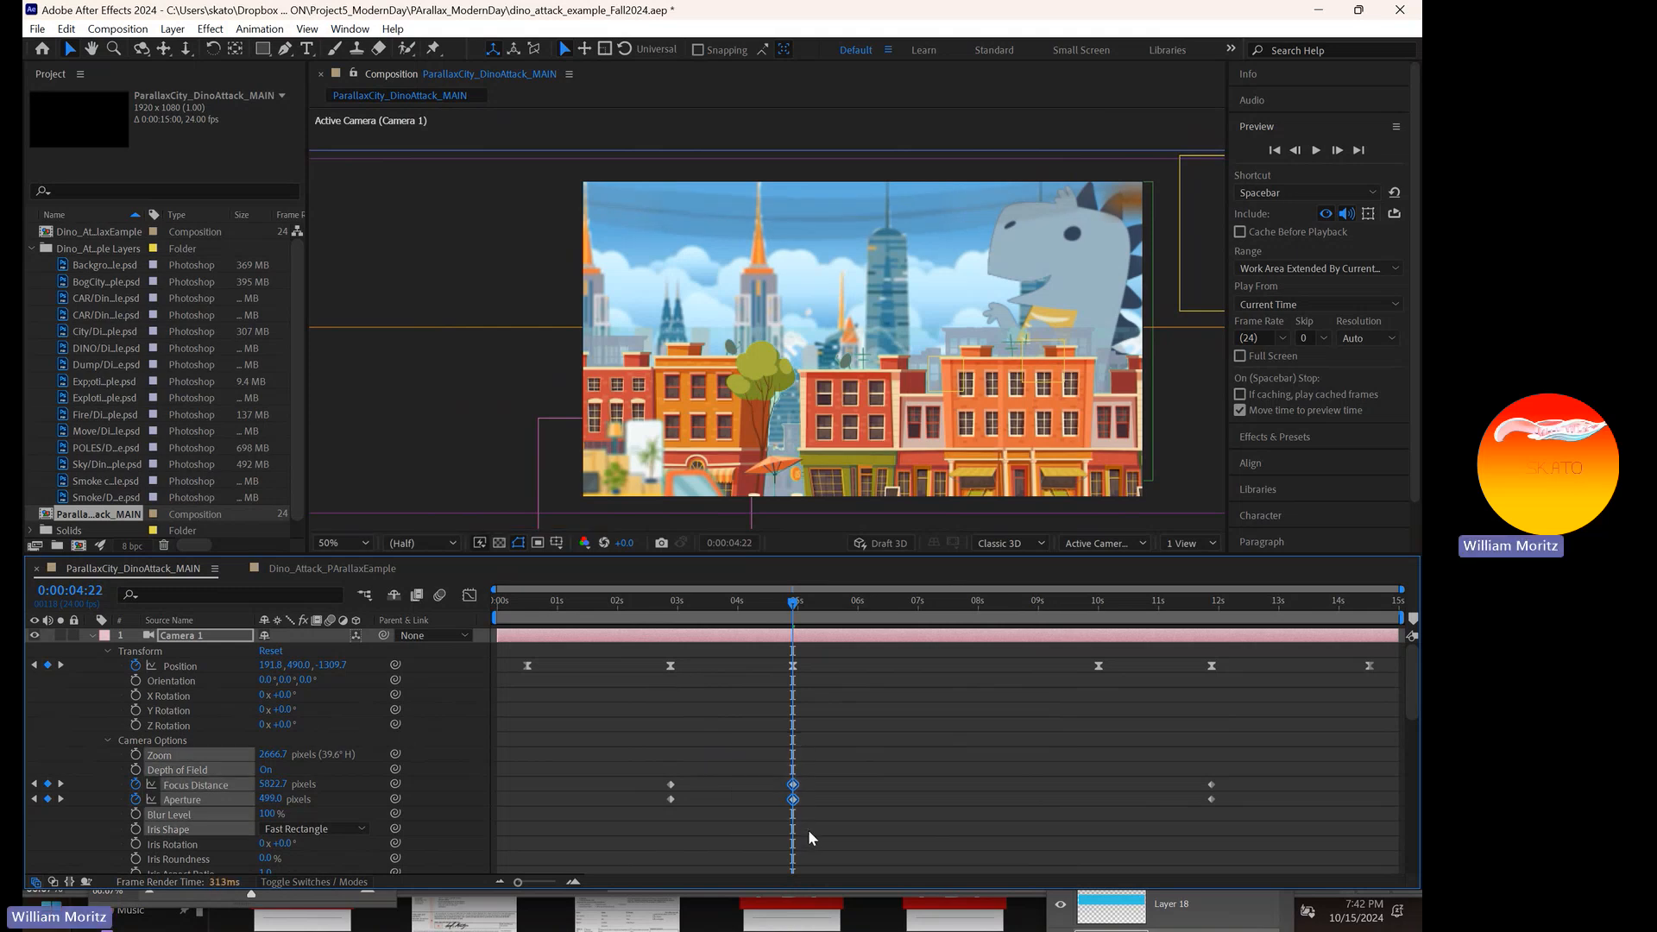
left_click(1101, 612)
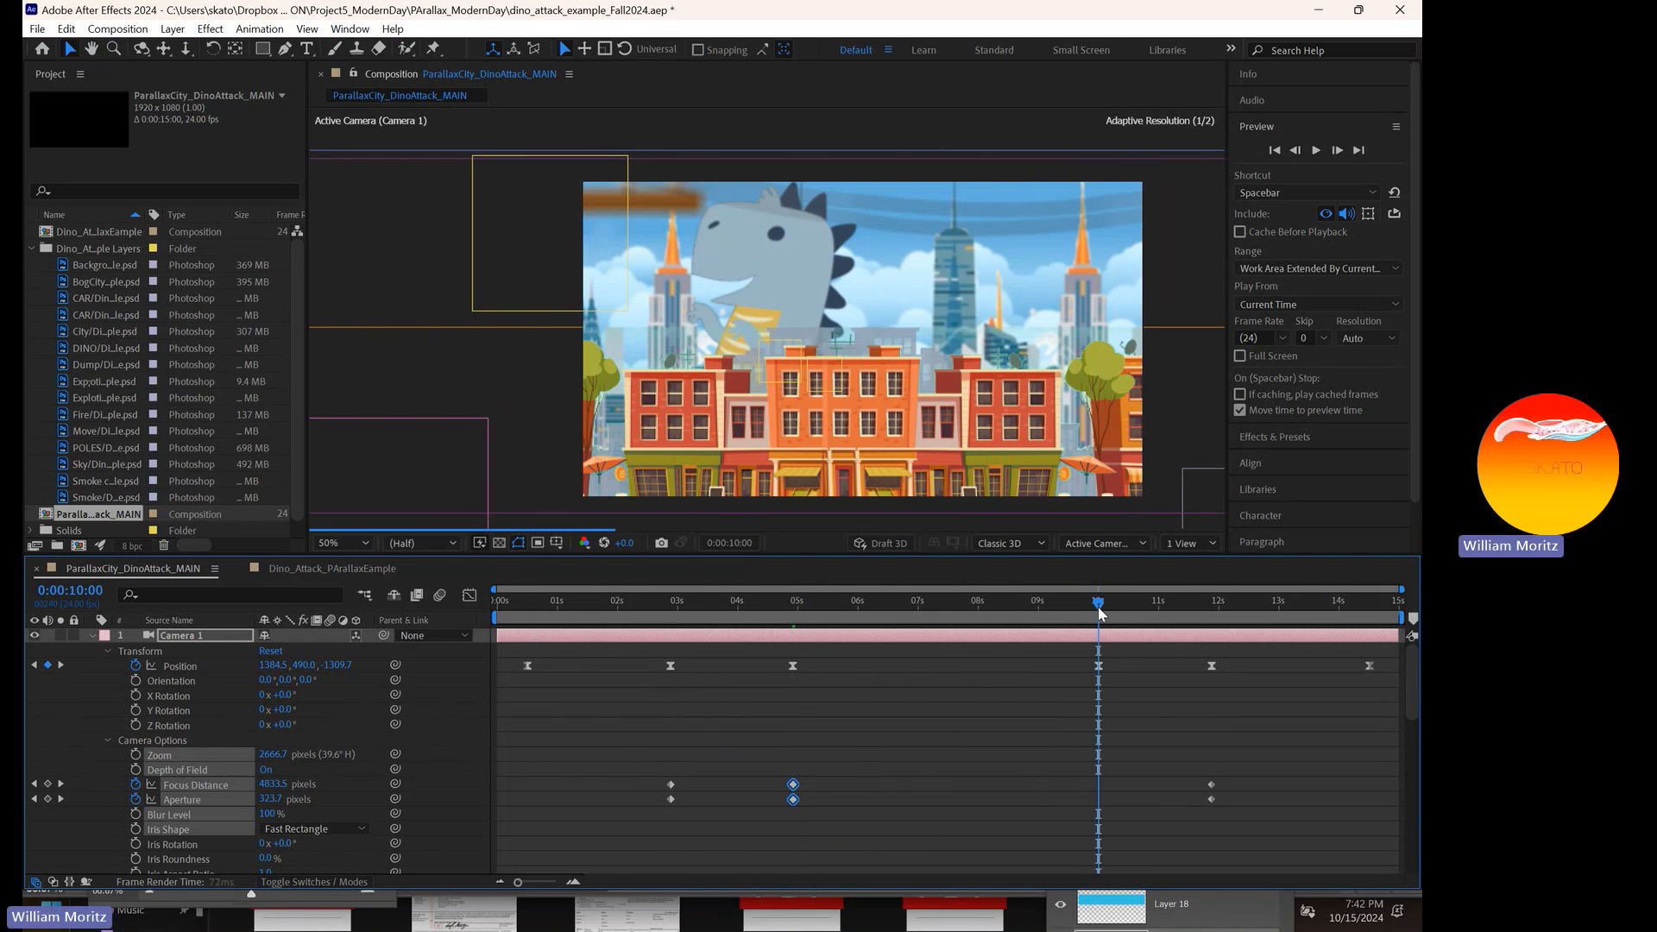
key("ctrl+v")
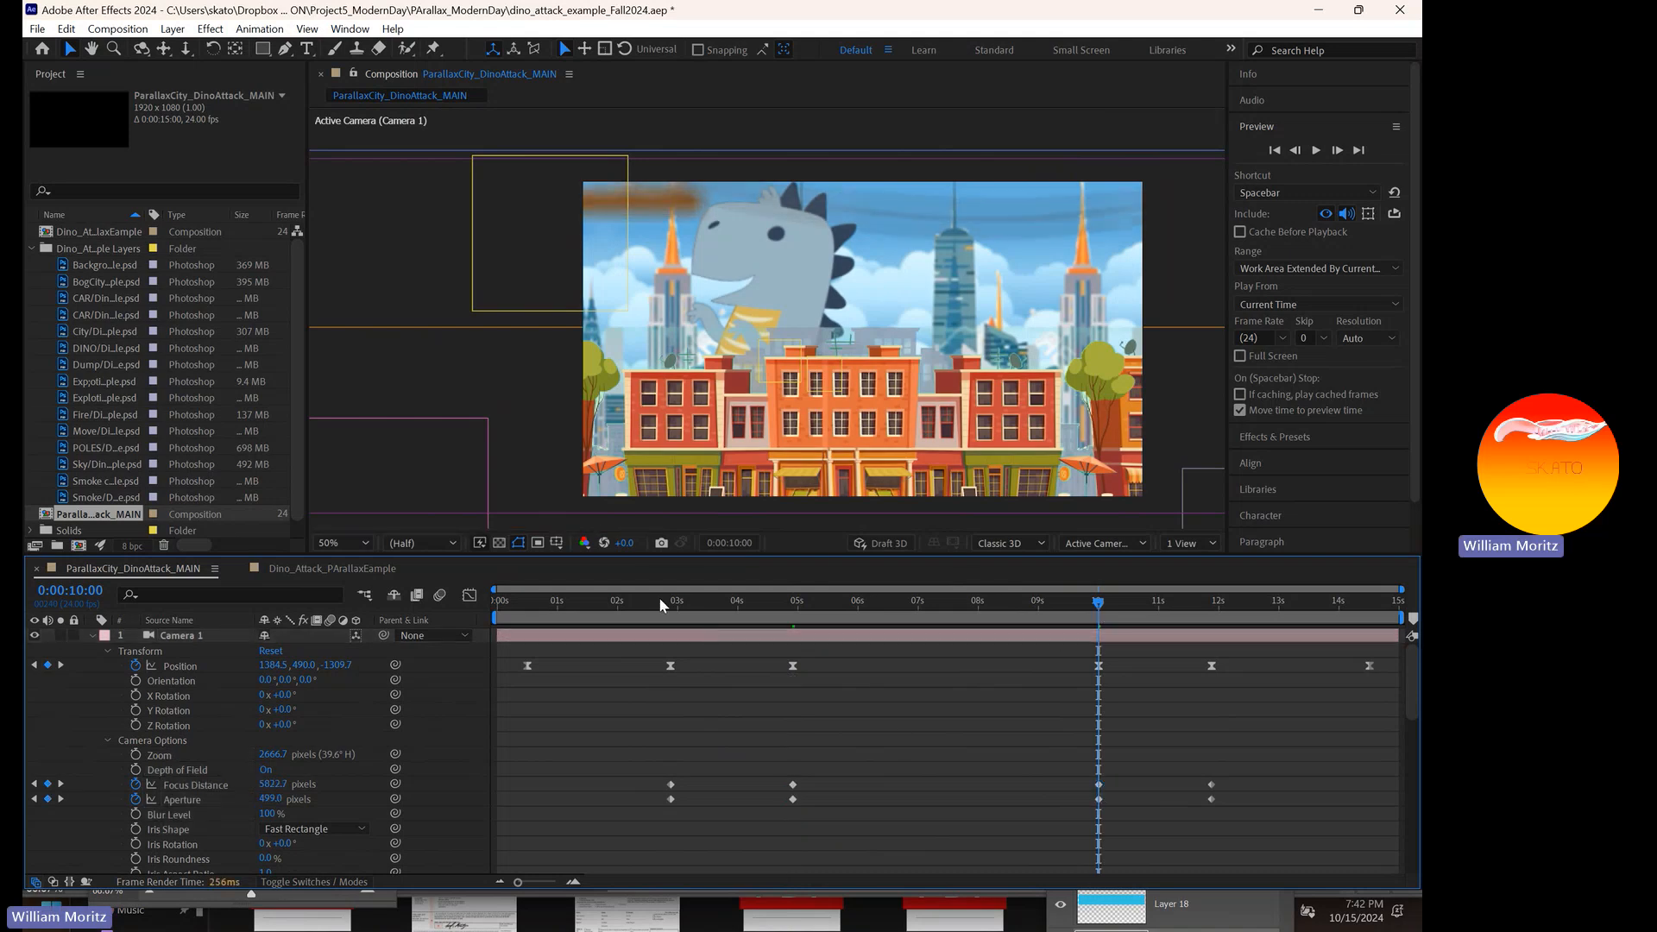
- Scrub through the shot to check the camera blur and the DINO layer's movement between its Position keyframes
left_click(656, 601)
left_click_drag(665, 610, 896, 621)
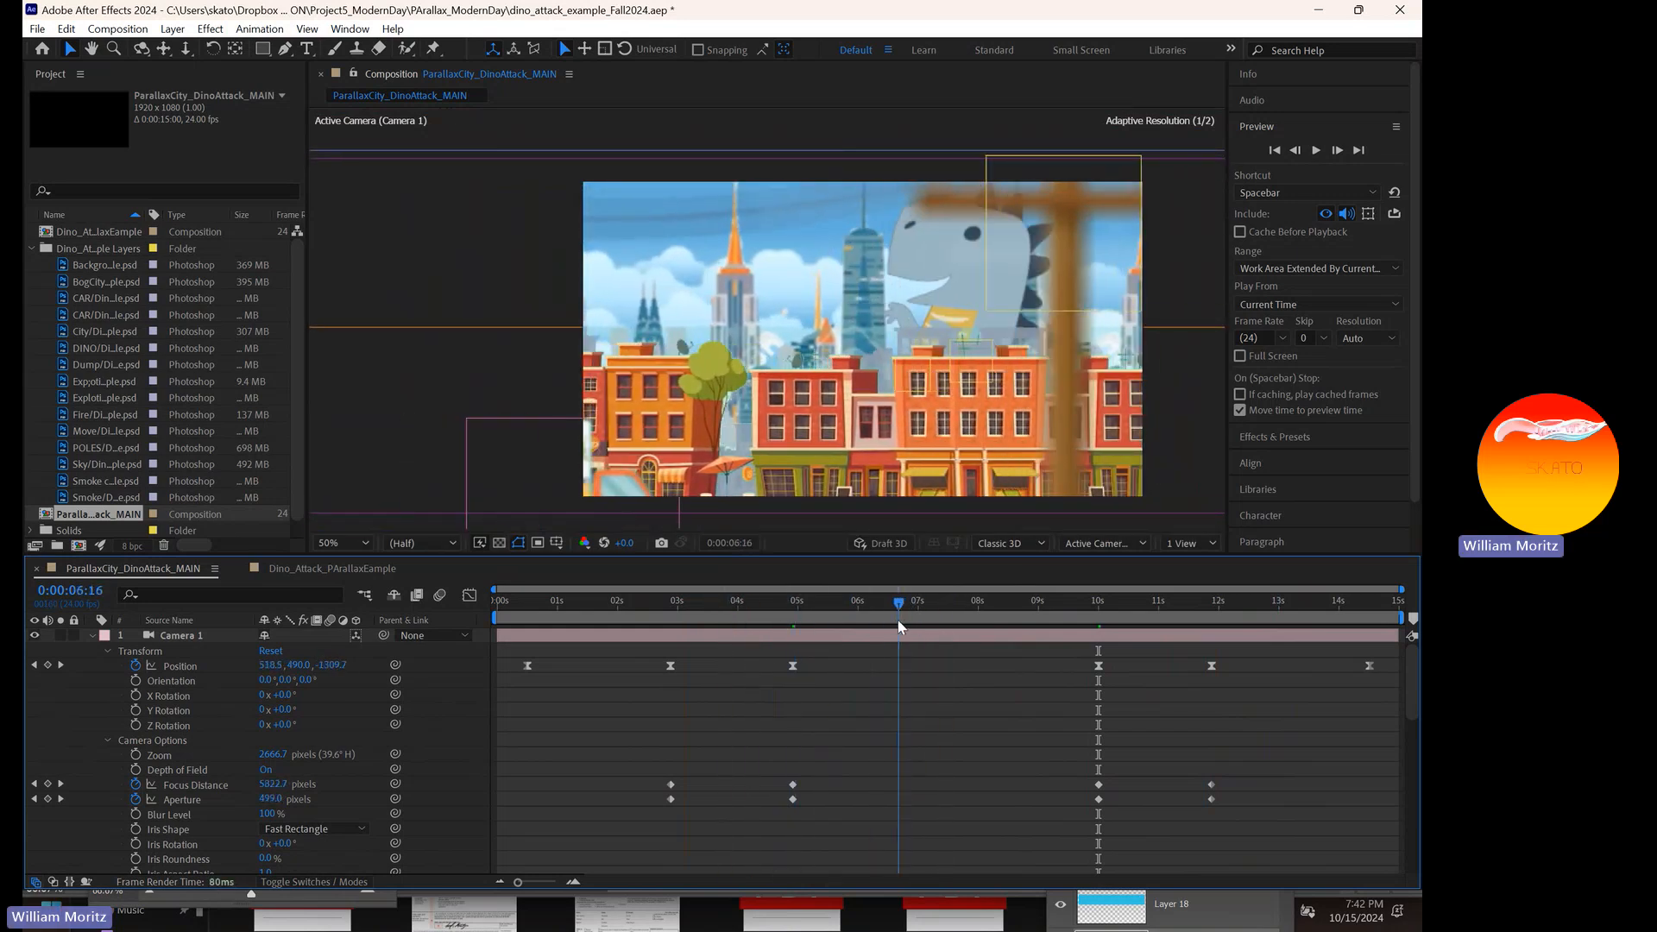
scroll(848, 751, "down", 3)
scroll(842, 746, "down", 5)
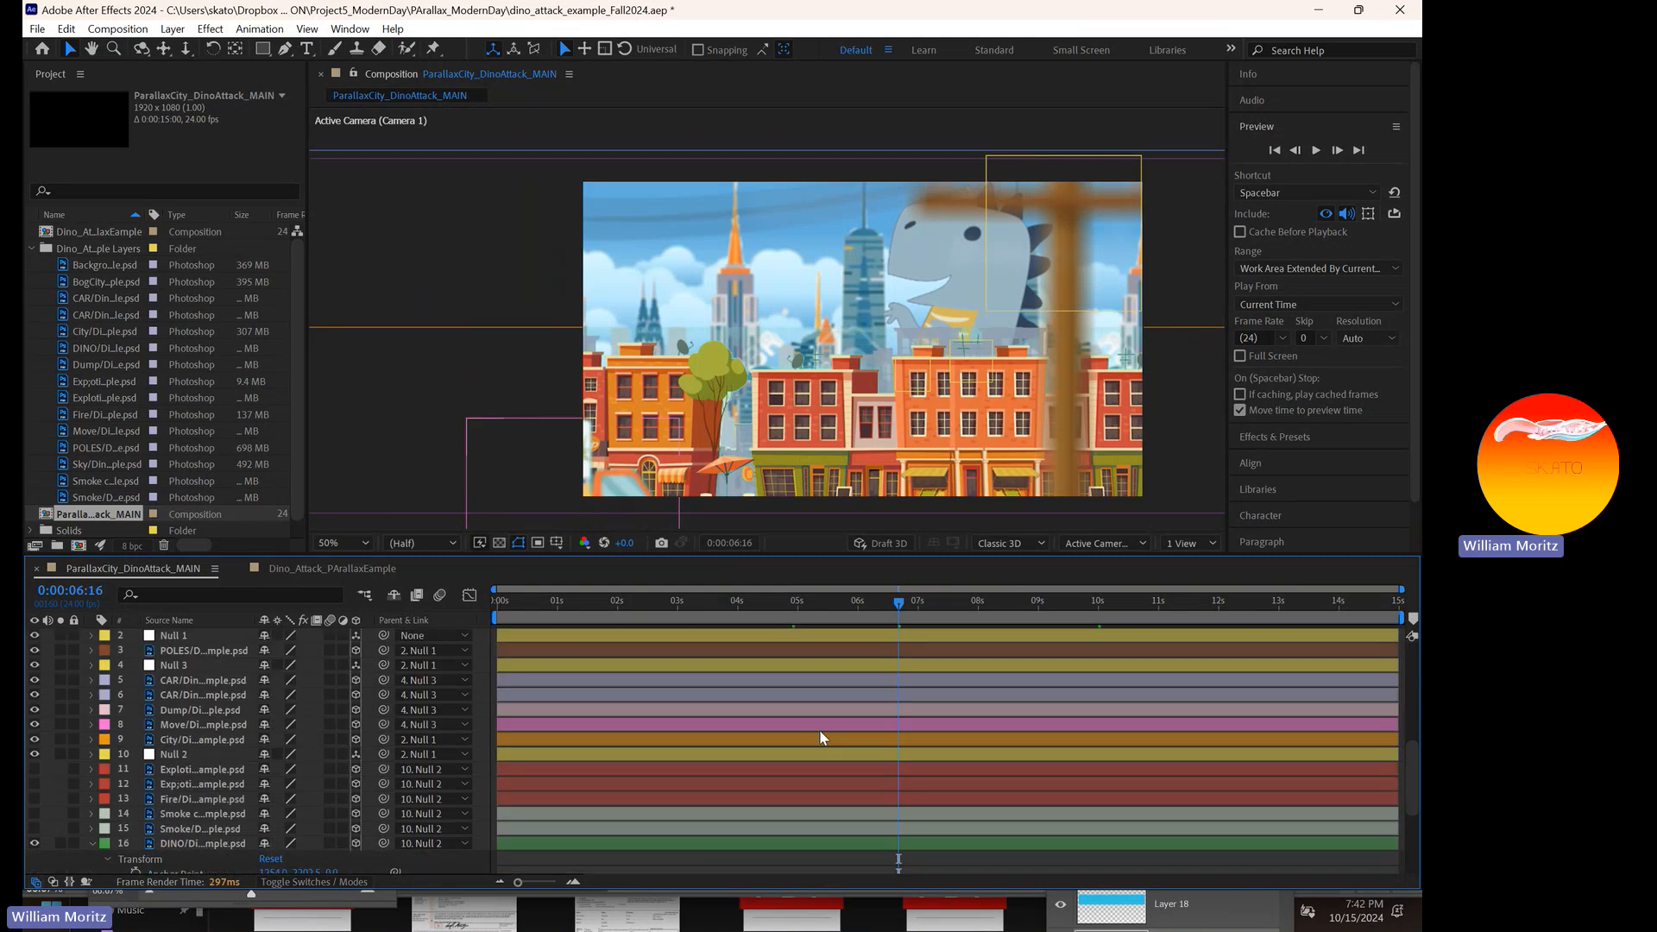
left_click(620, 603)
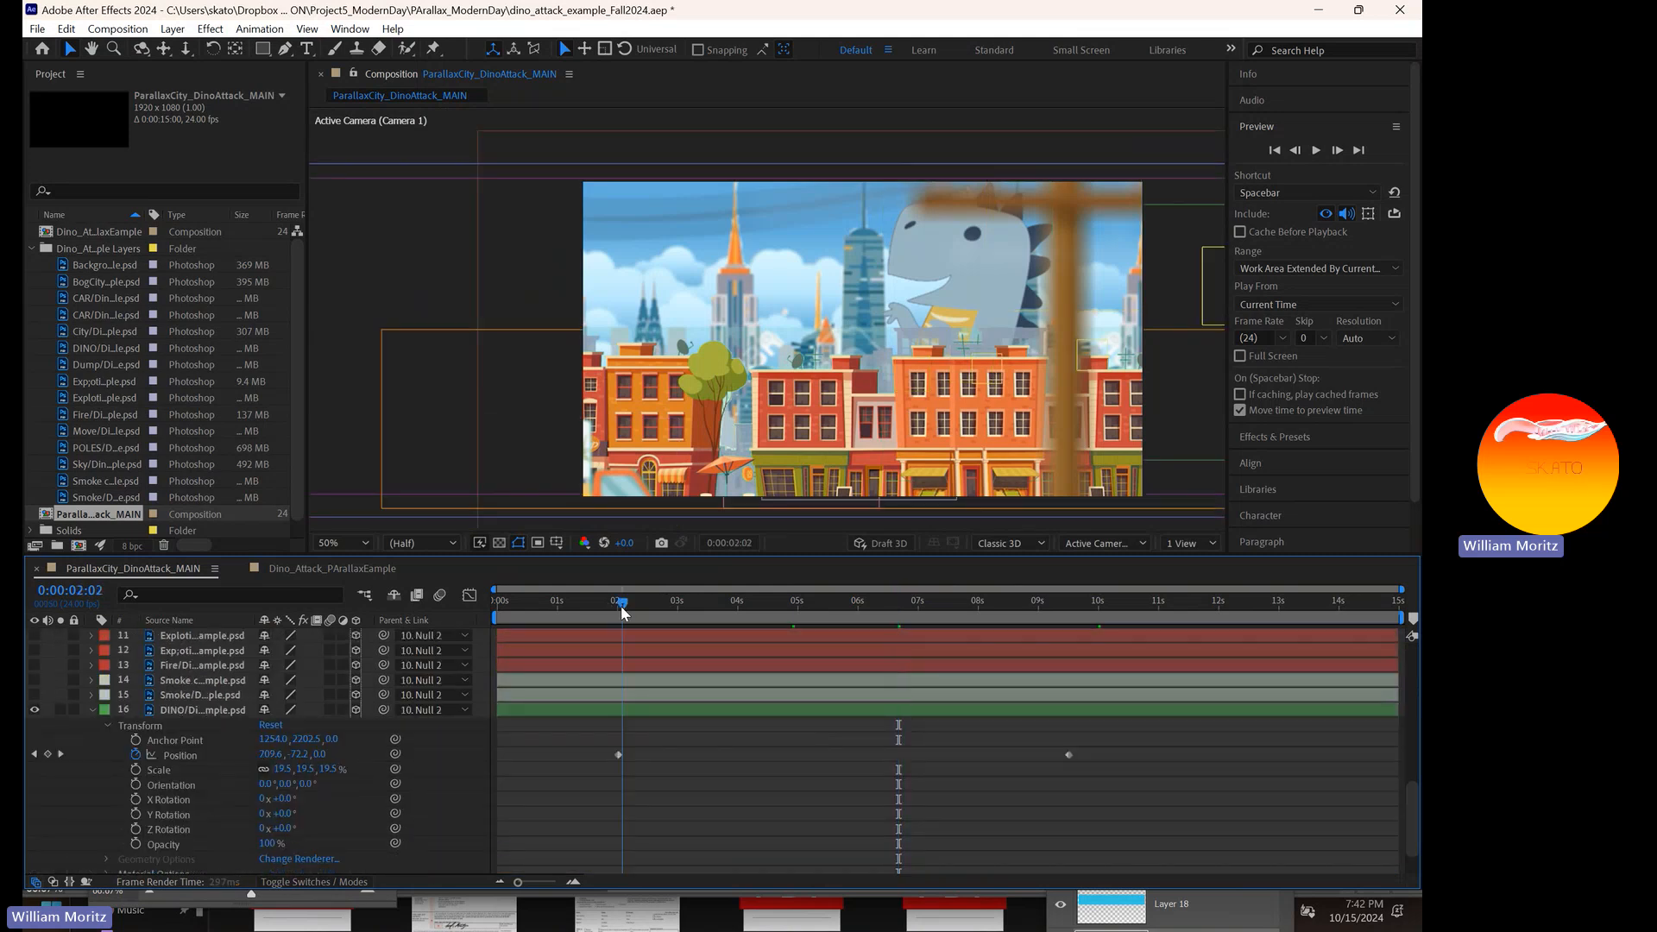
left_click_drag(617, 606, 835, 624)
- Place three Puppet position pins on the DINO layer at 0:00:06:01, on its head, upper body and lower body, and save the project
left_click(839, 709)
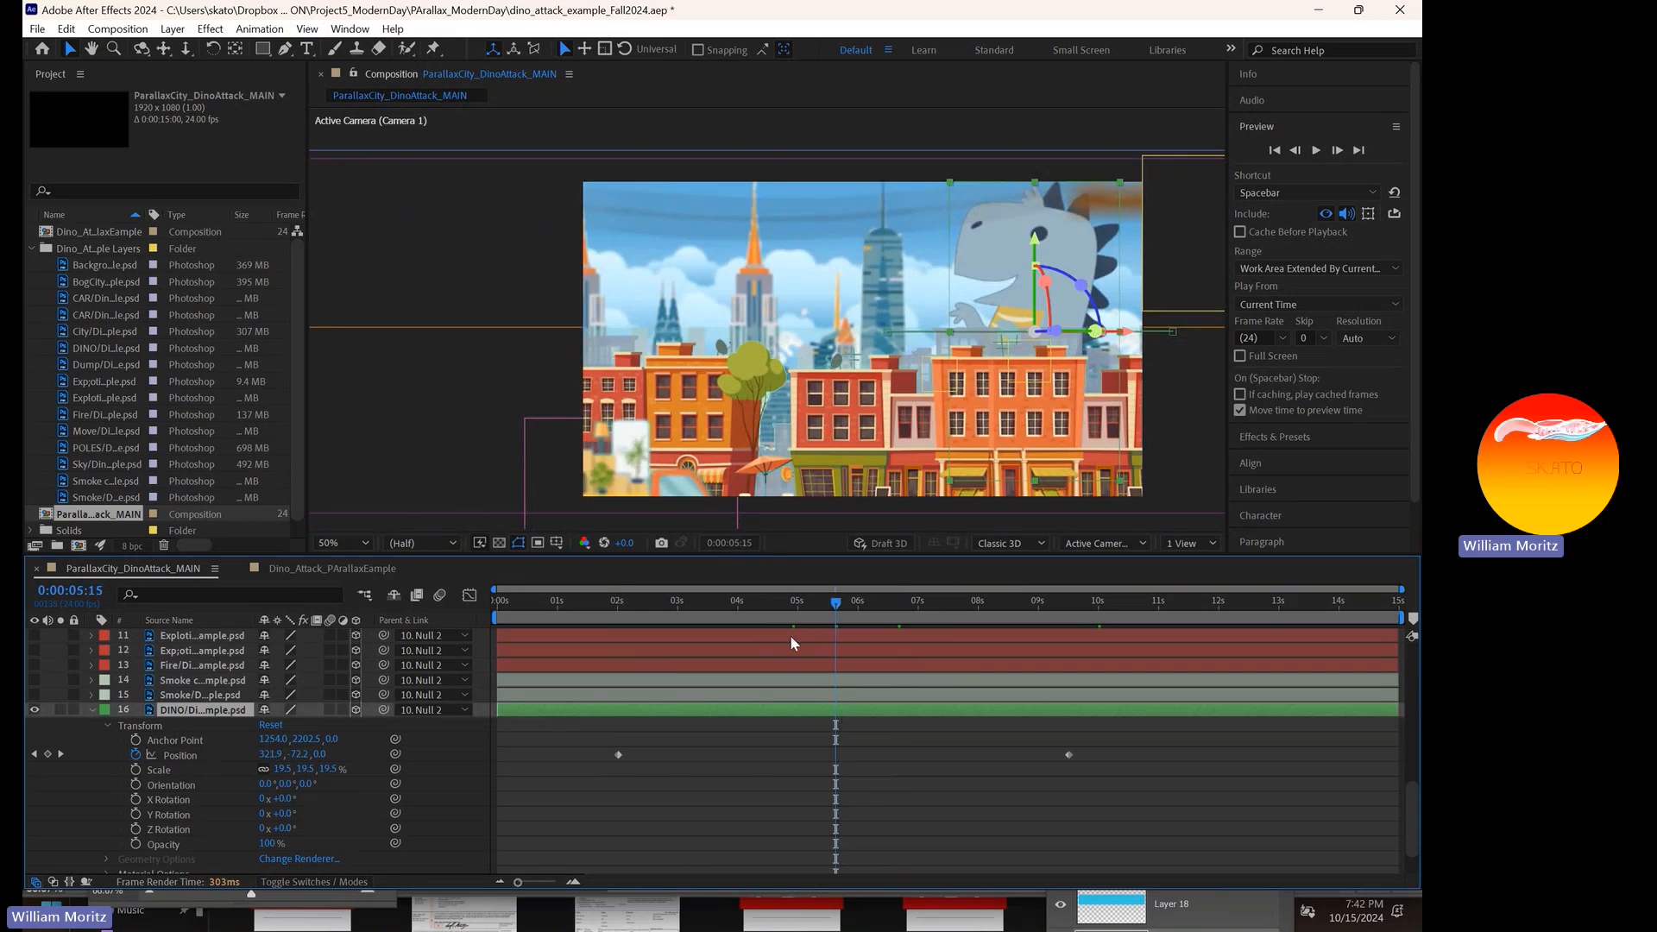
left_click_drag(841, 607, 860, 607)
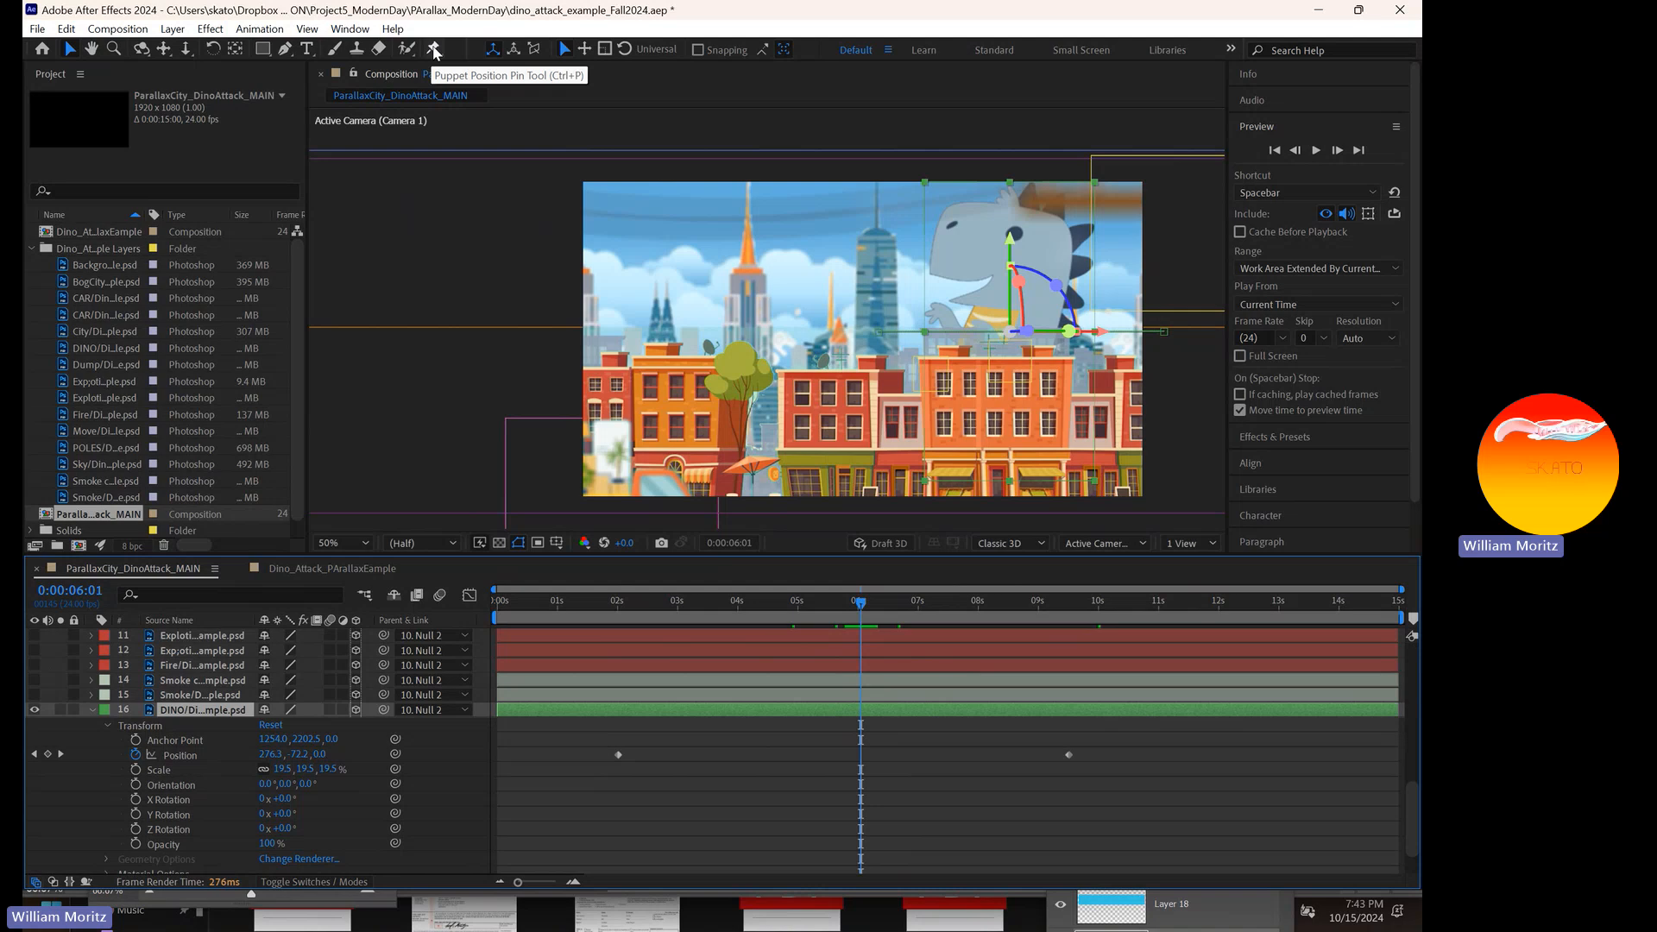
left_click(434, 49)
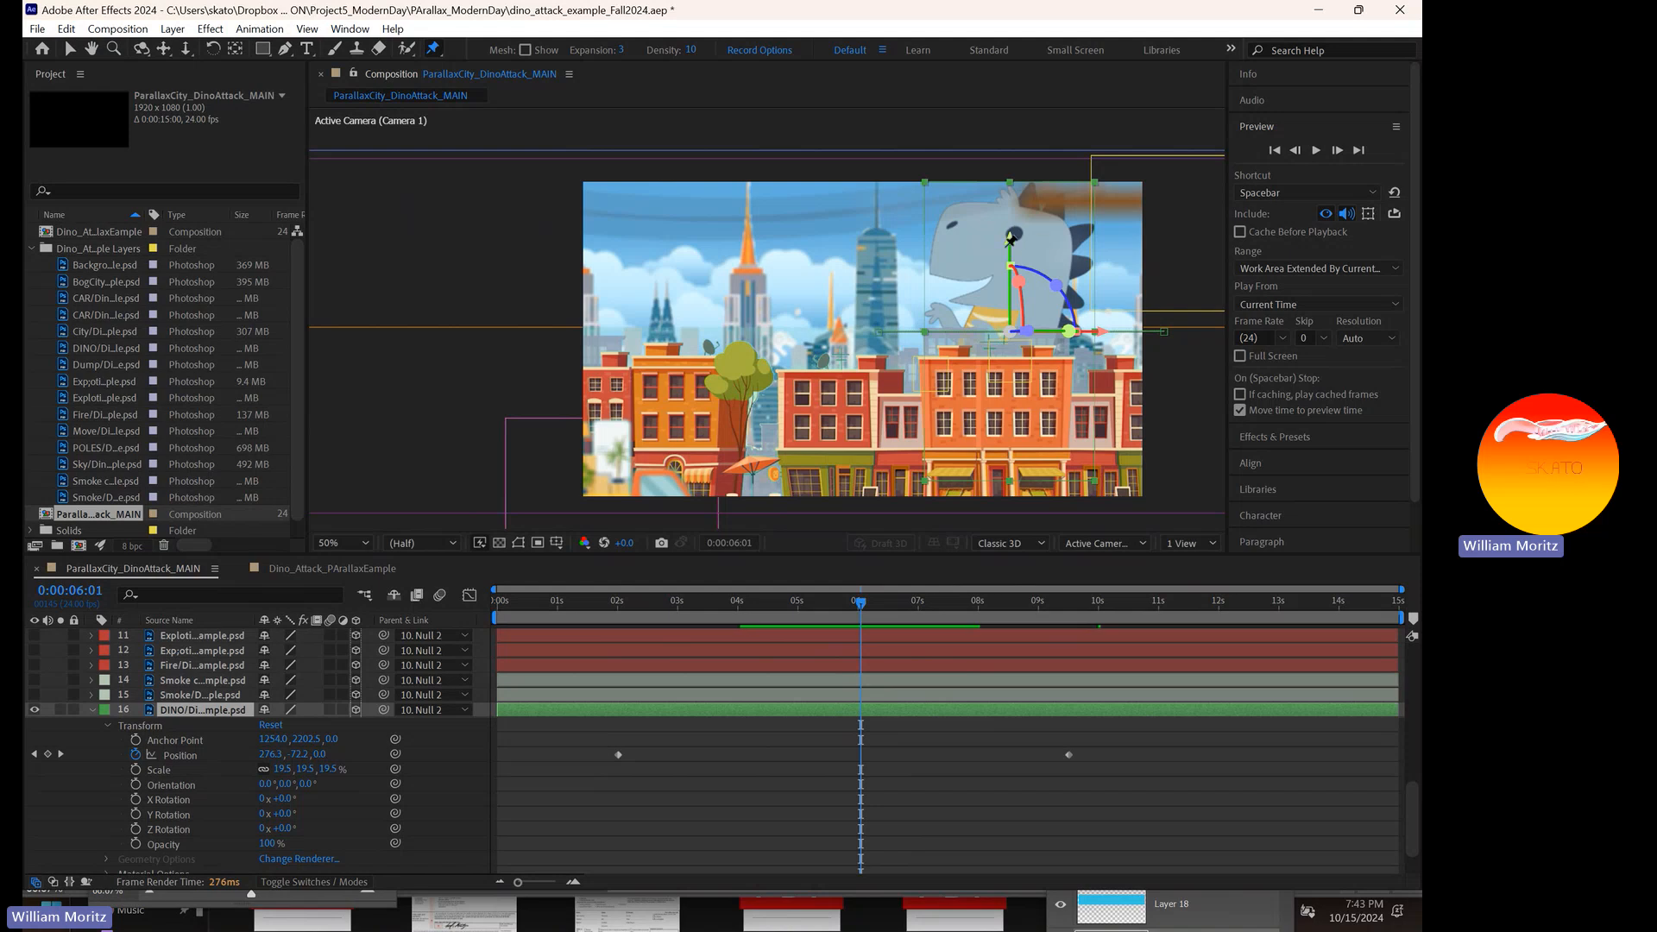
left_click(999, 238)
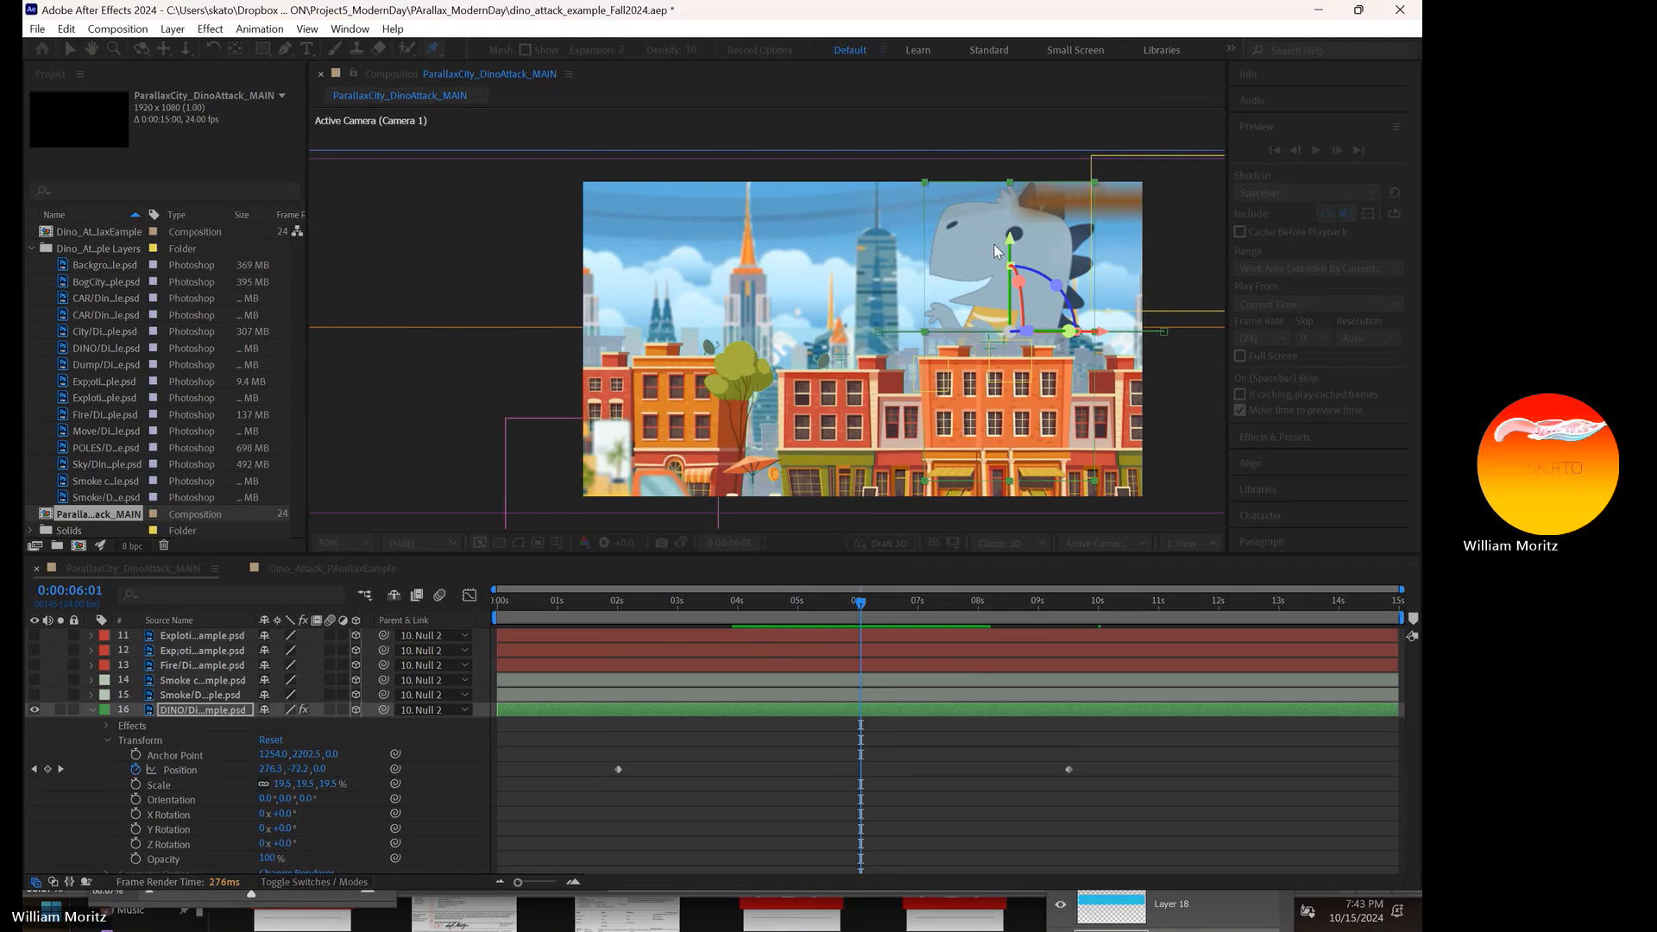
left_click(1029, 273)
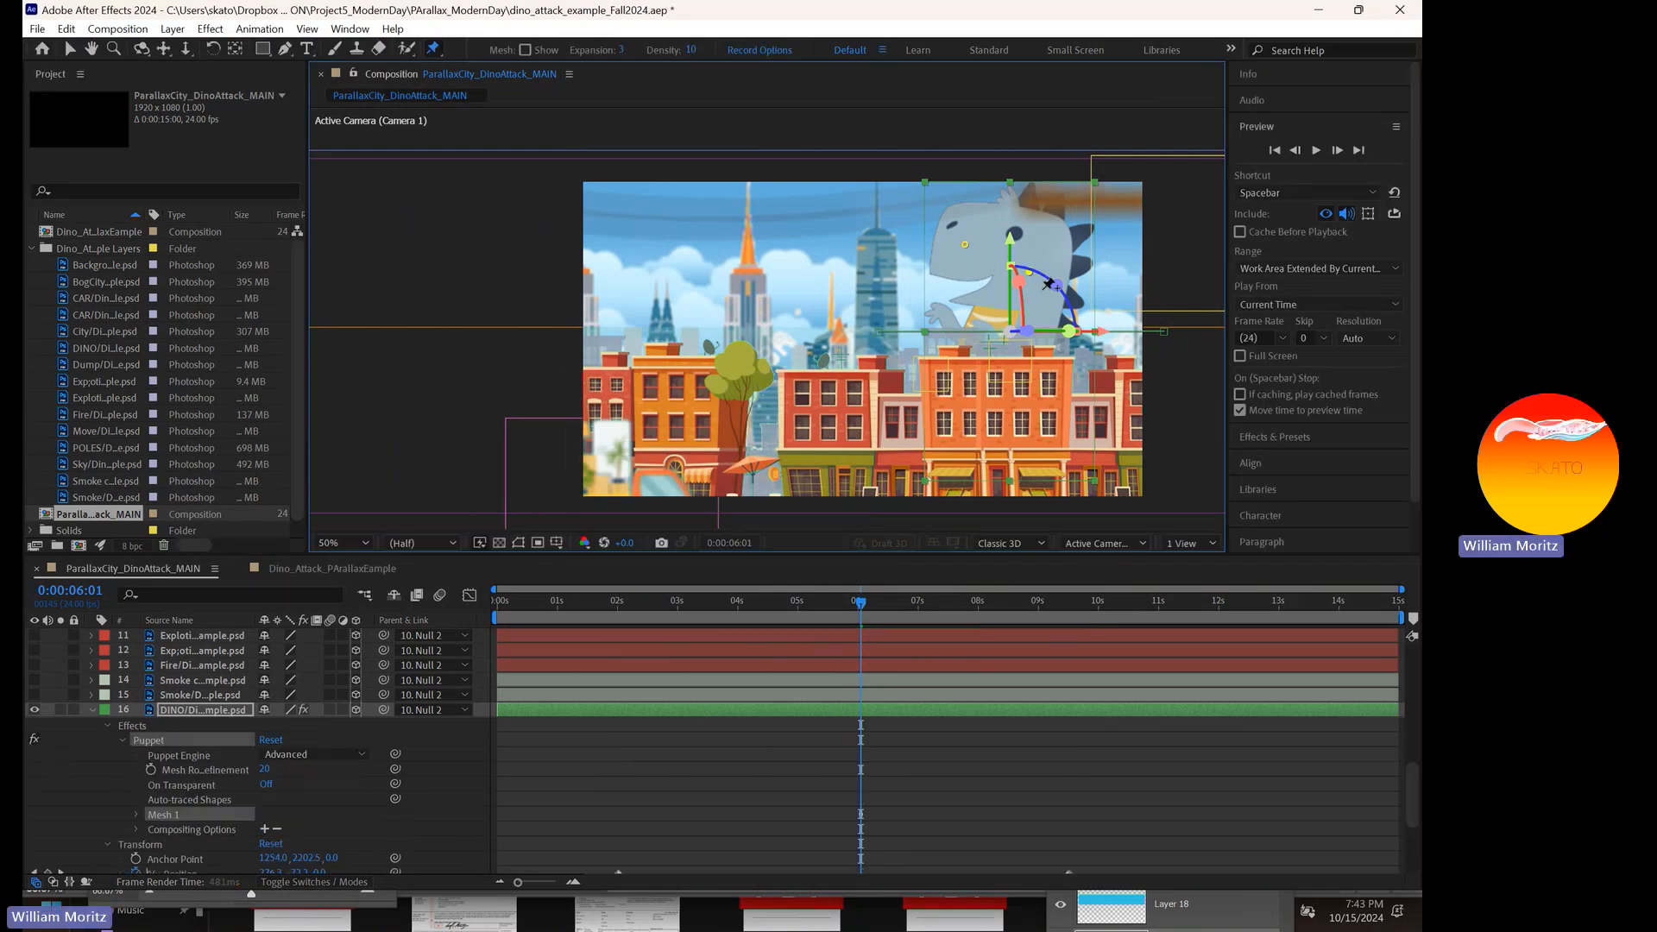
left_click(997, 377)
key("ctrl+s")
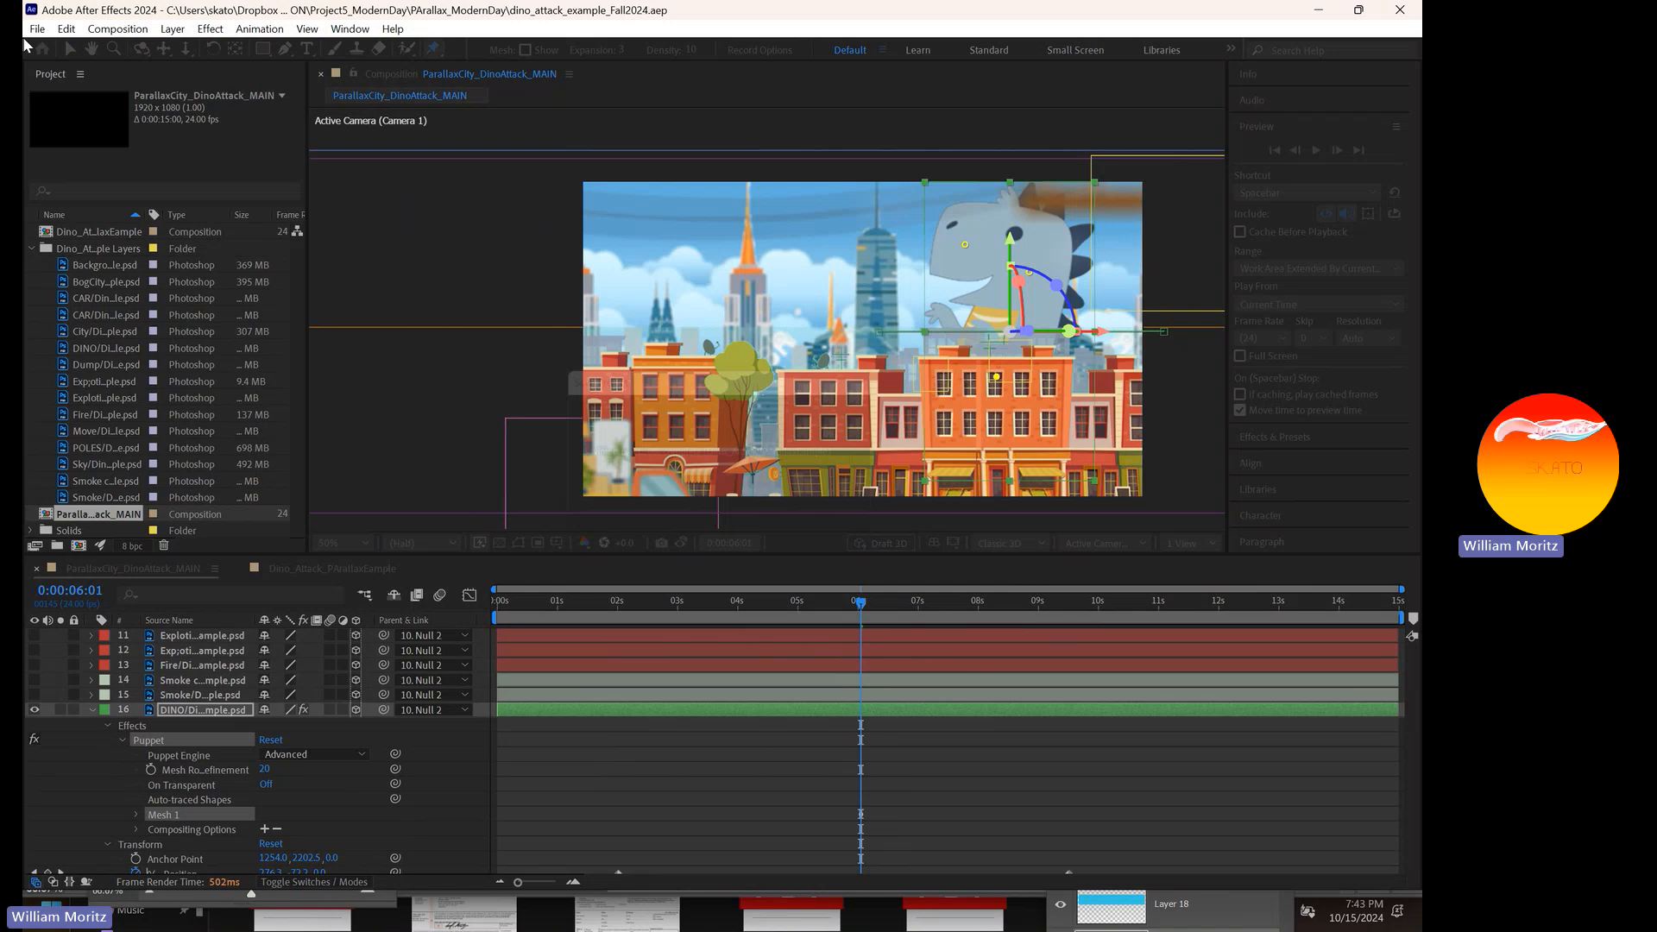
- Expand the DINO layer's Puppet effect down to Mesh 1's Deform group to reveal the Position keyframes of all three puppet pins
scroll(267, 756, "down", 2)
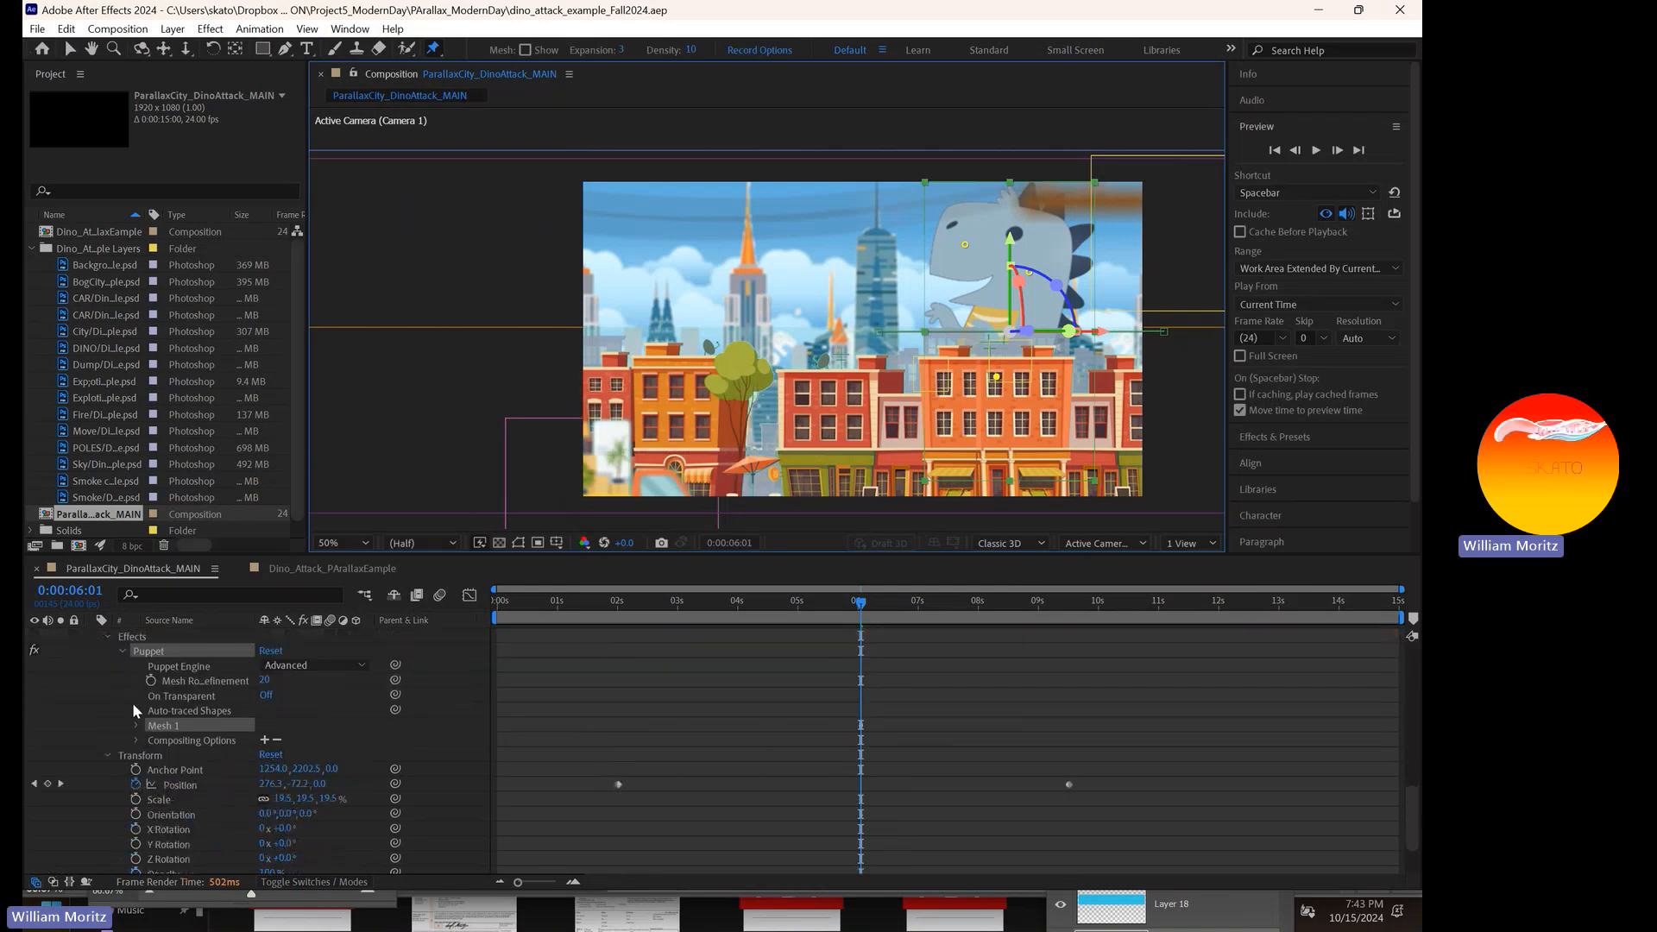
scroll(102, 685, "up", 1)
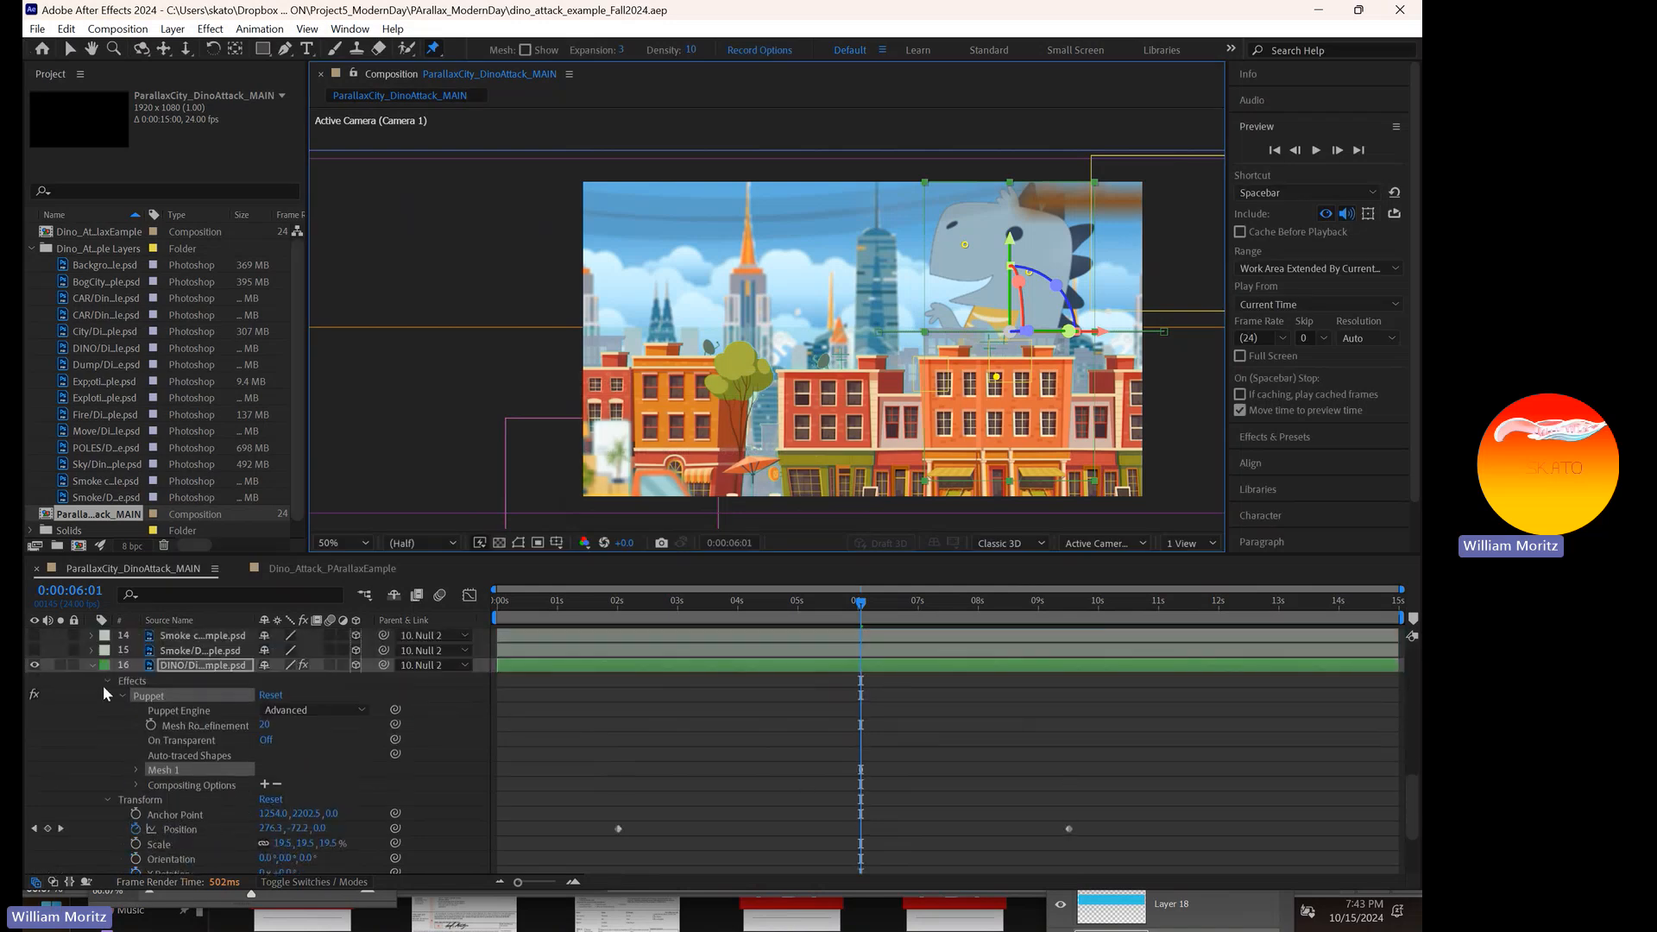
left_click(105, 681)
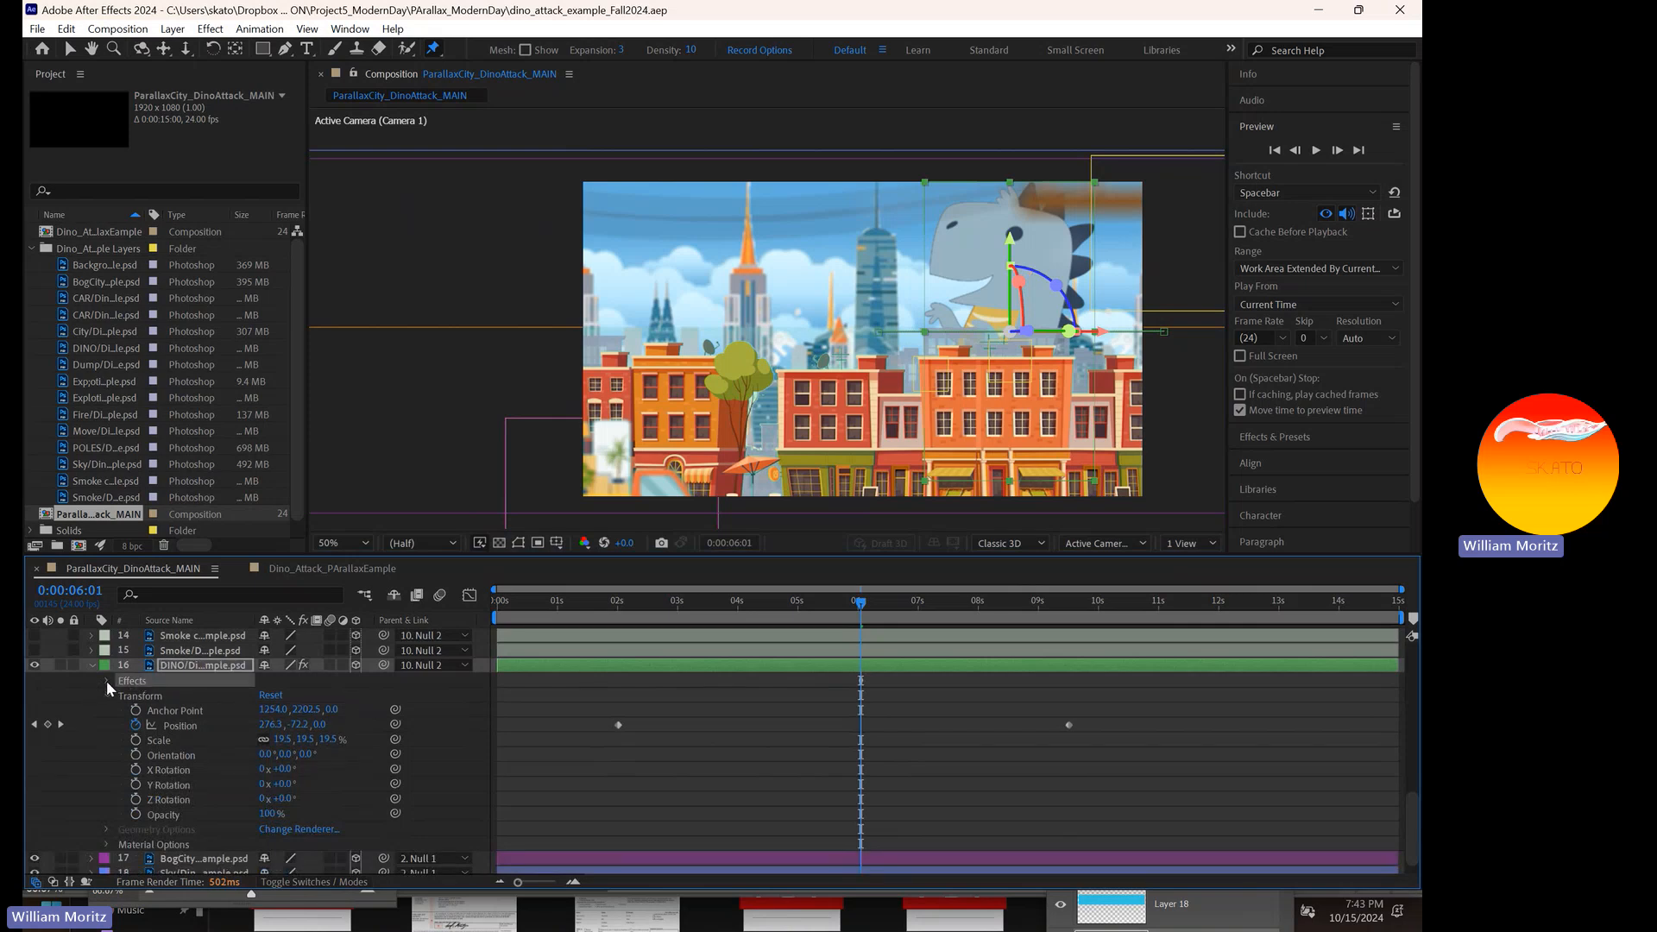
left_click(106, 680)
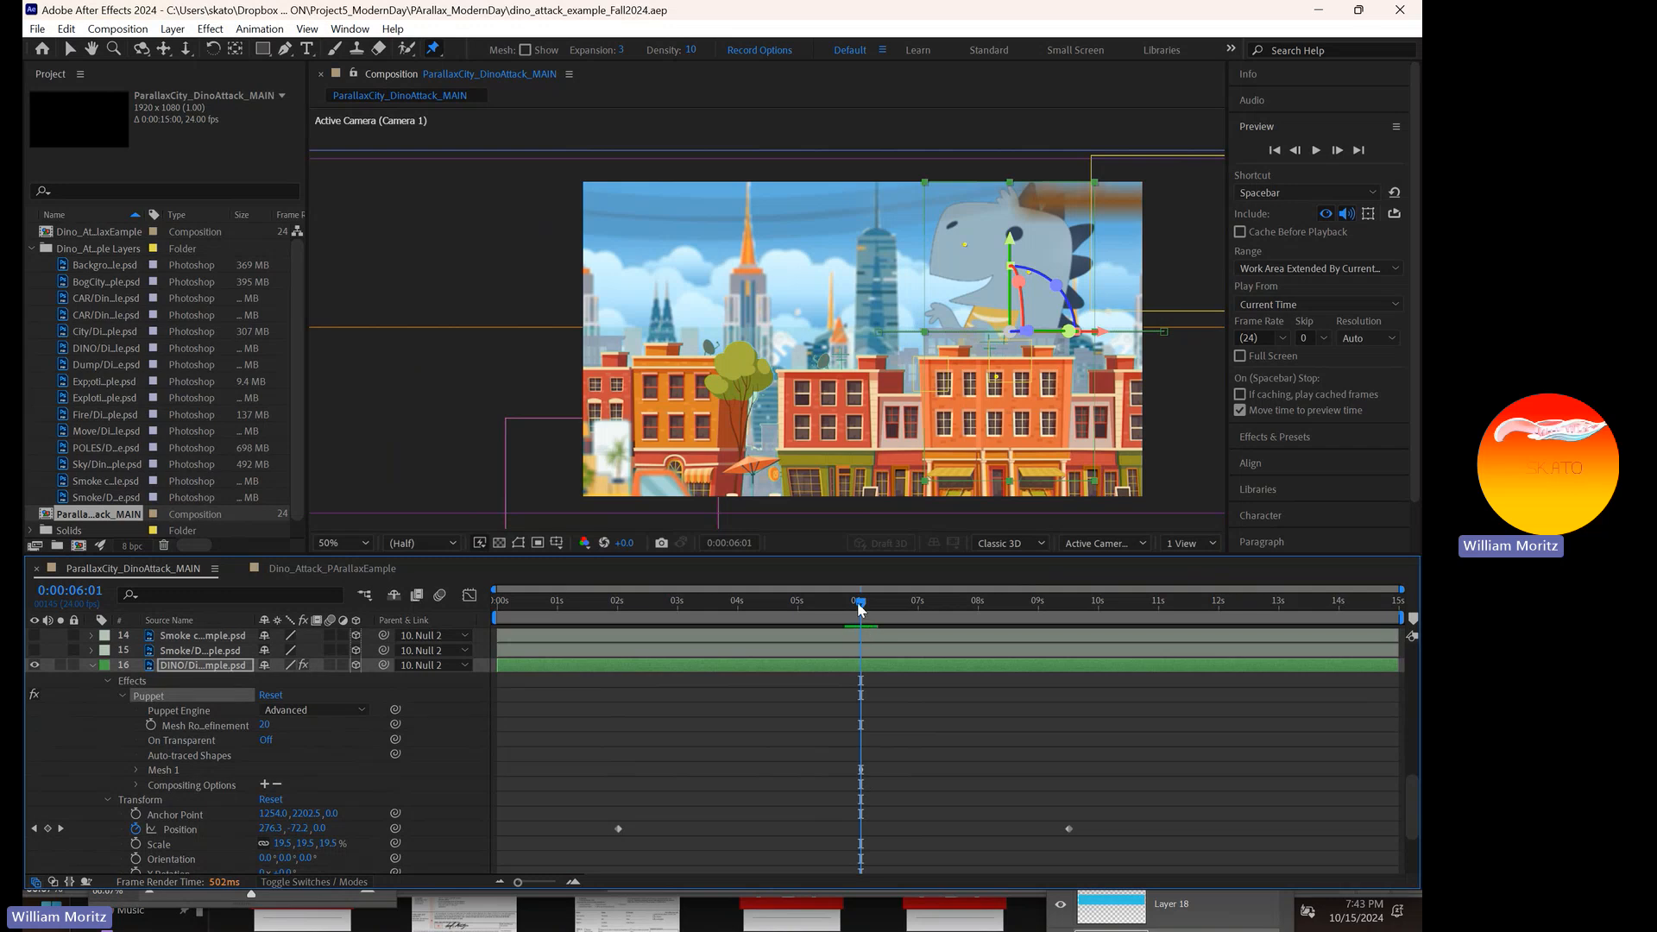
left_click_drag(857, 602, 830, 602)
left_click(164, 771)
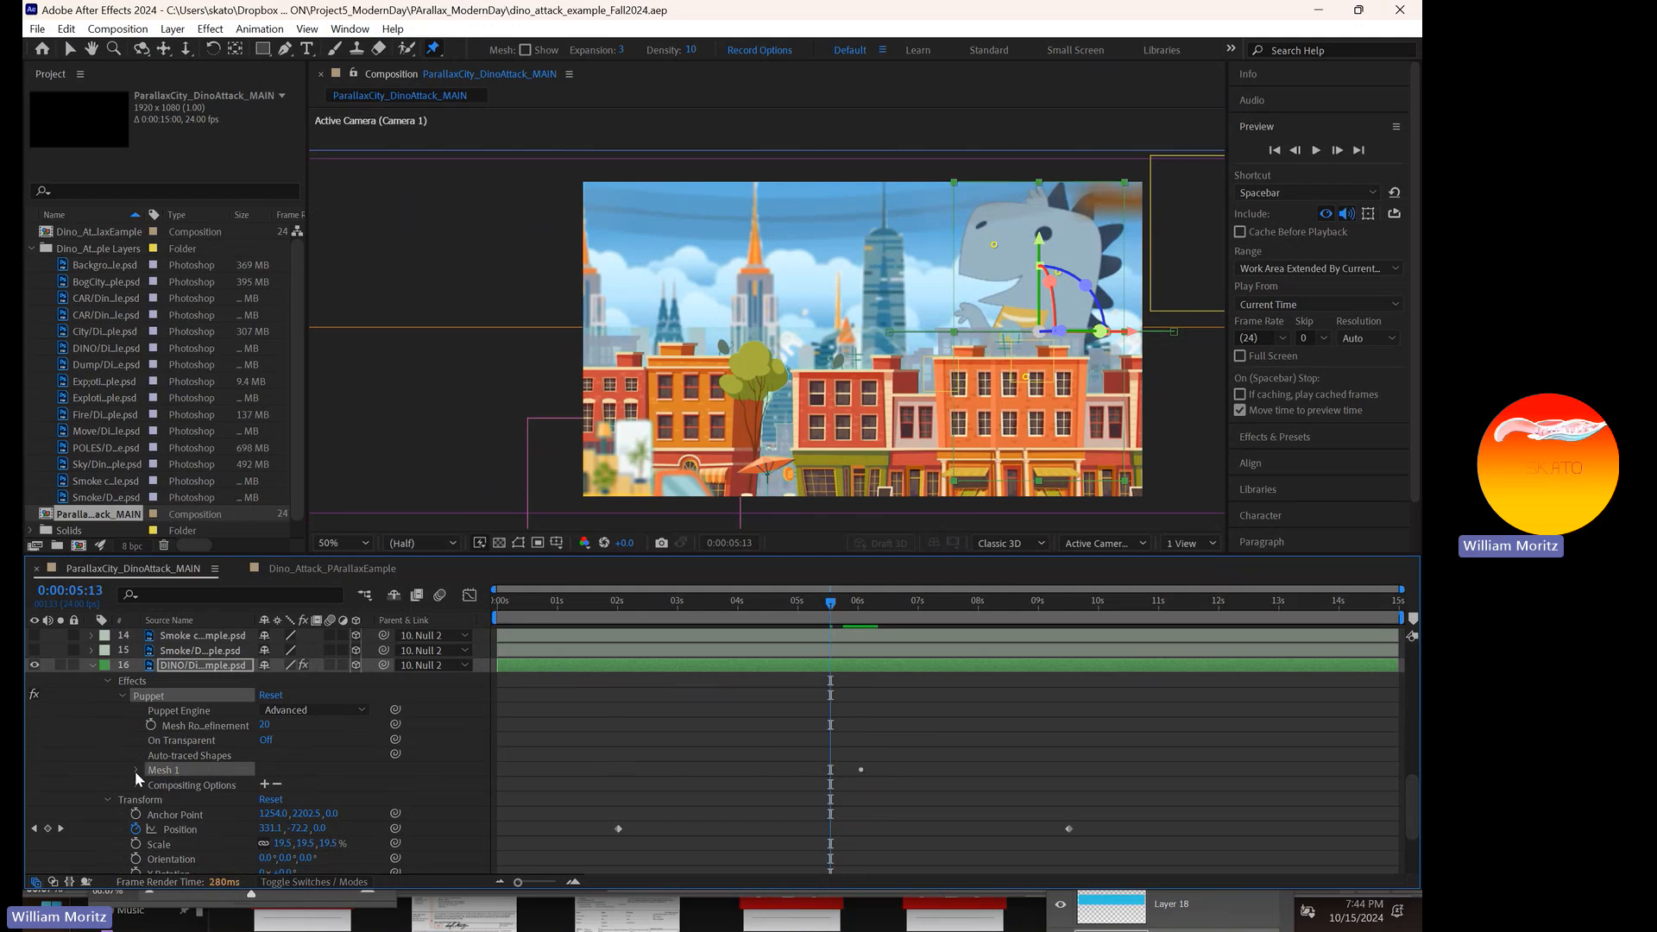
left_click(136, 769)
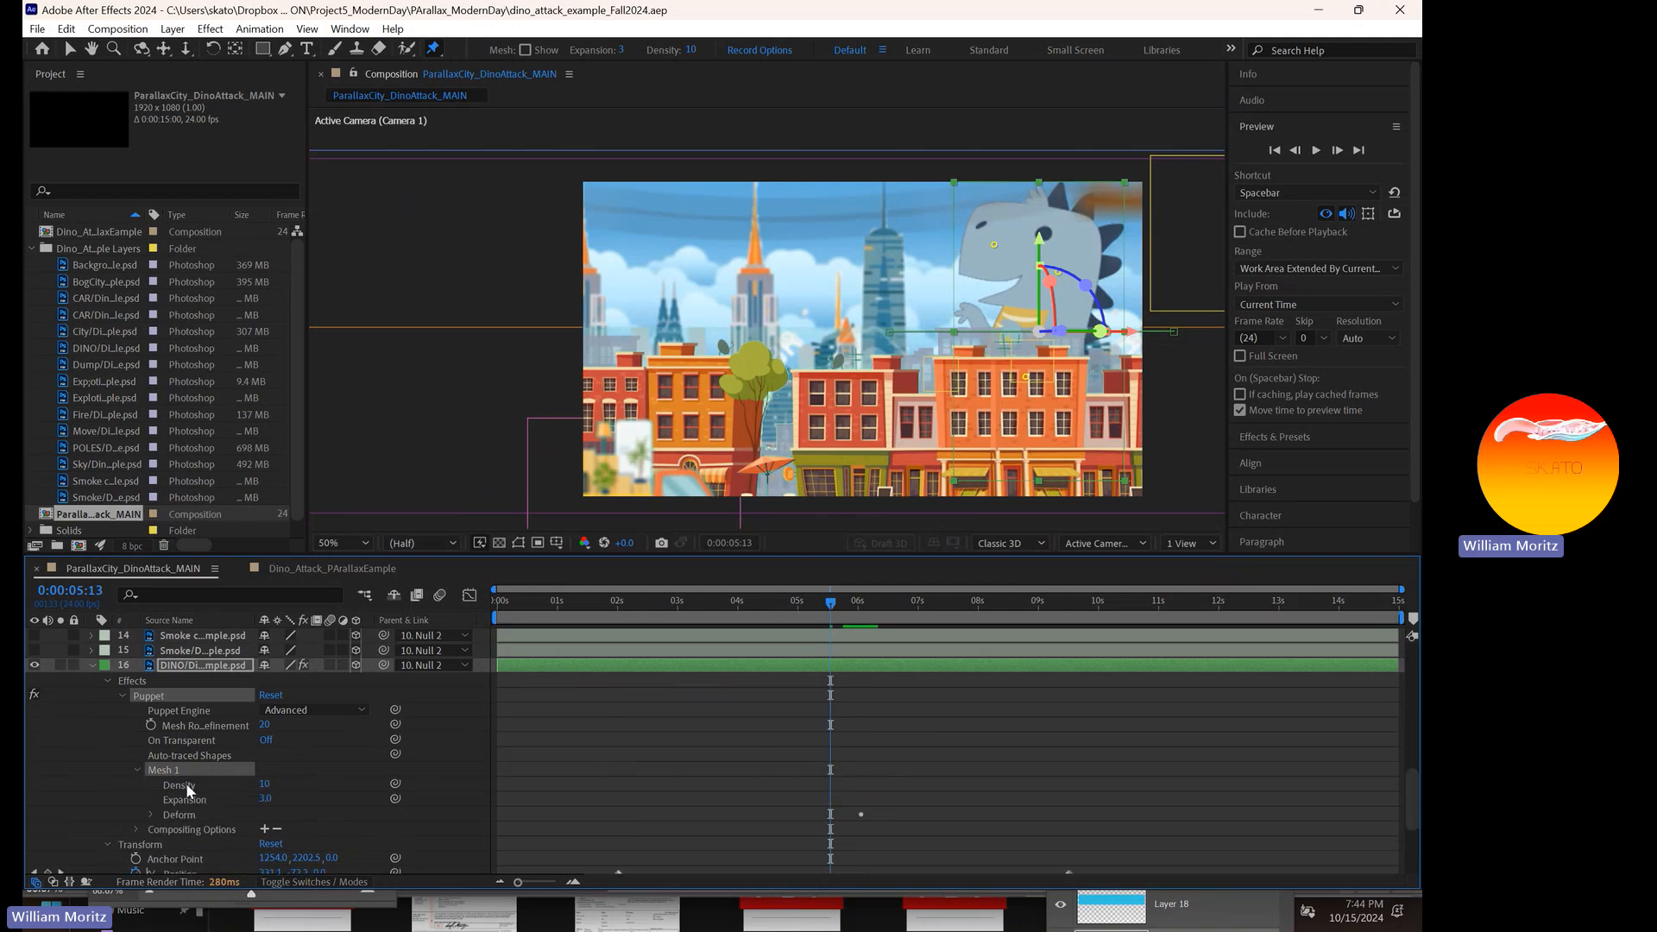
left_click(191, 814)
left_click(151, 814)
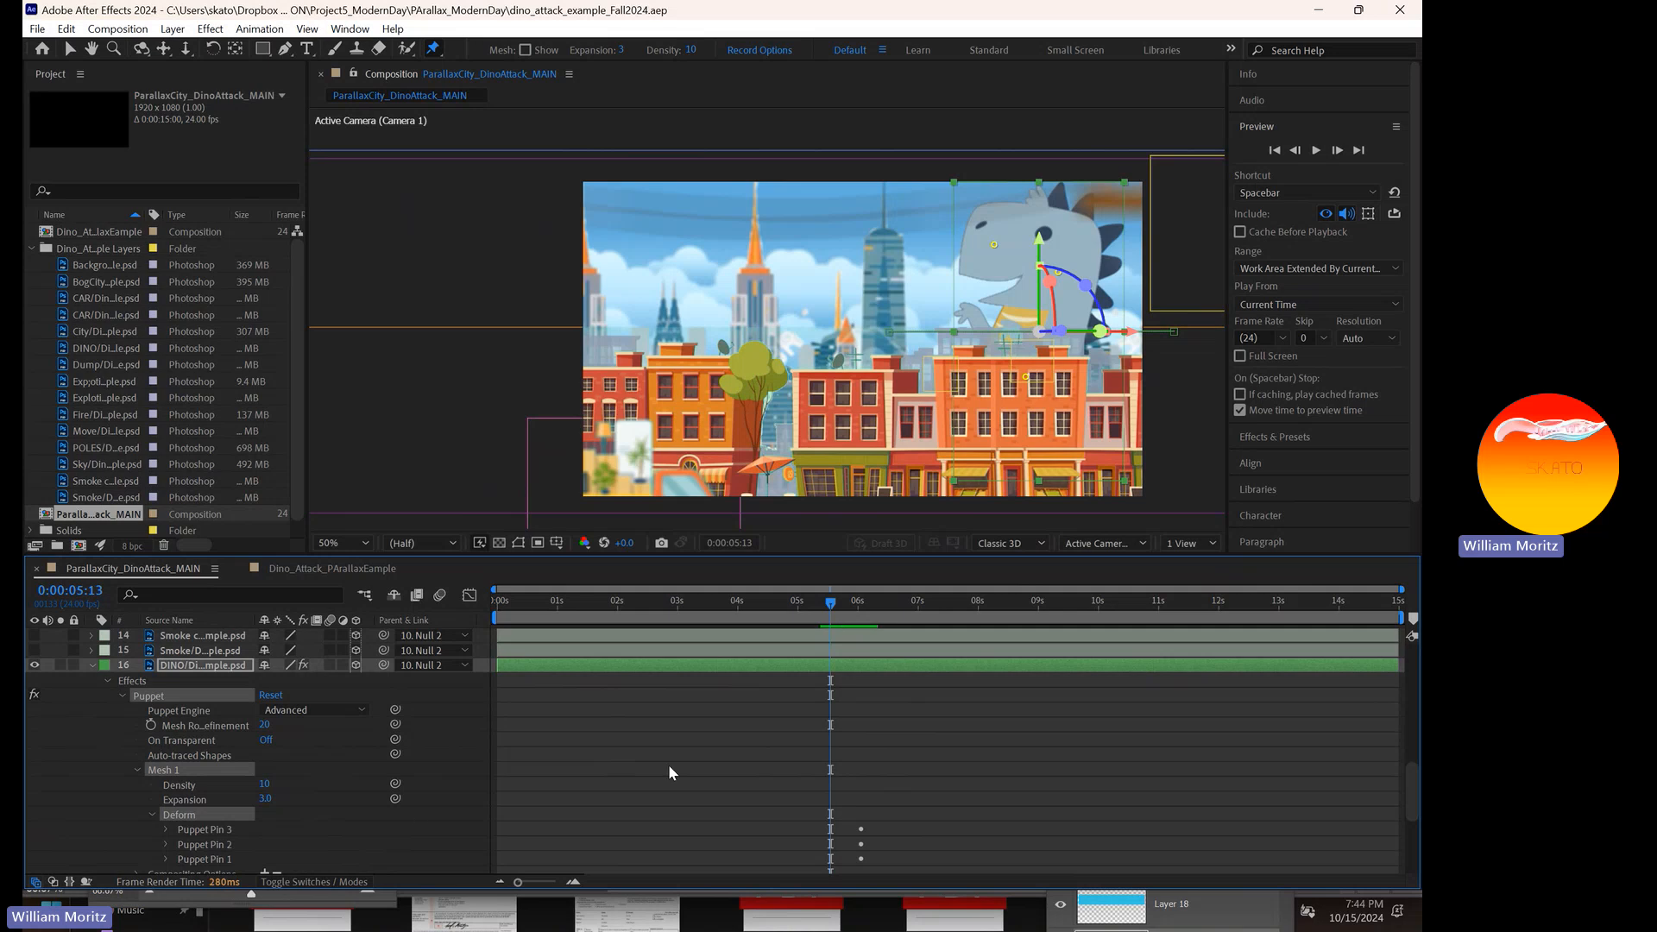
scroll(746, 770, "down", 1)
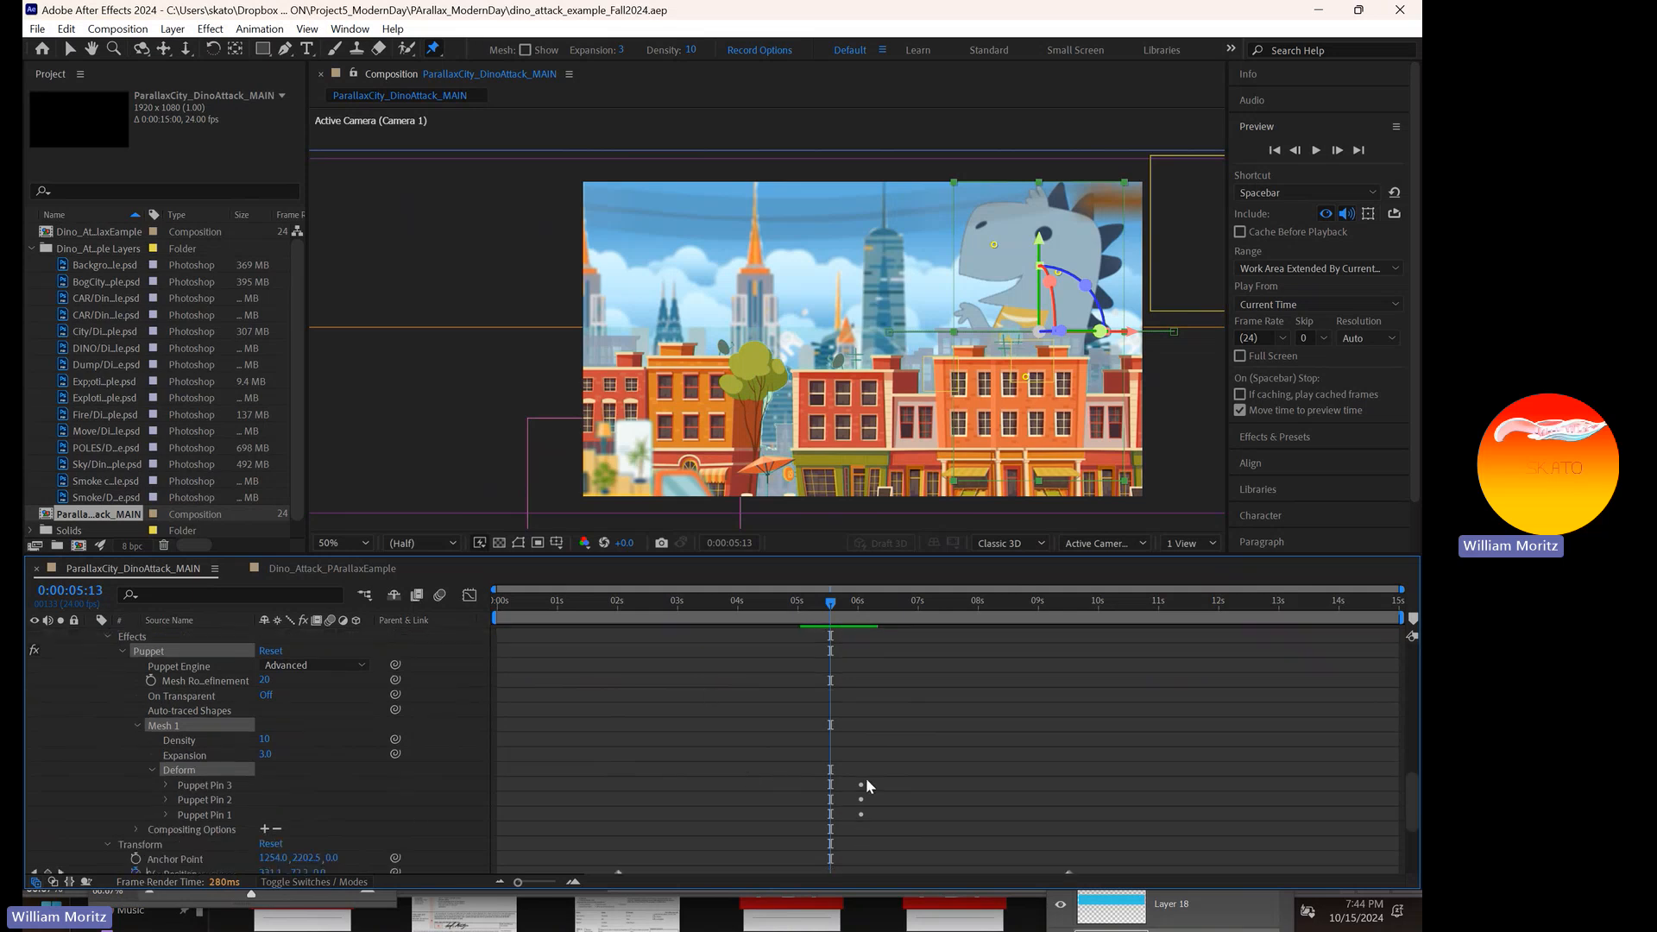
left_click(166, 815)
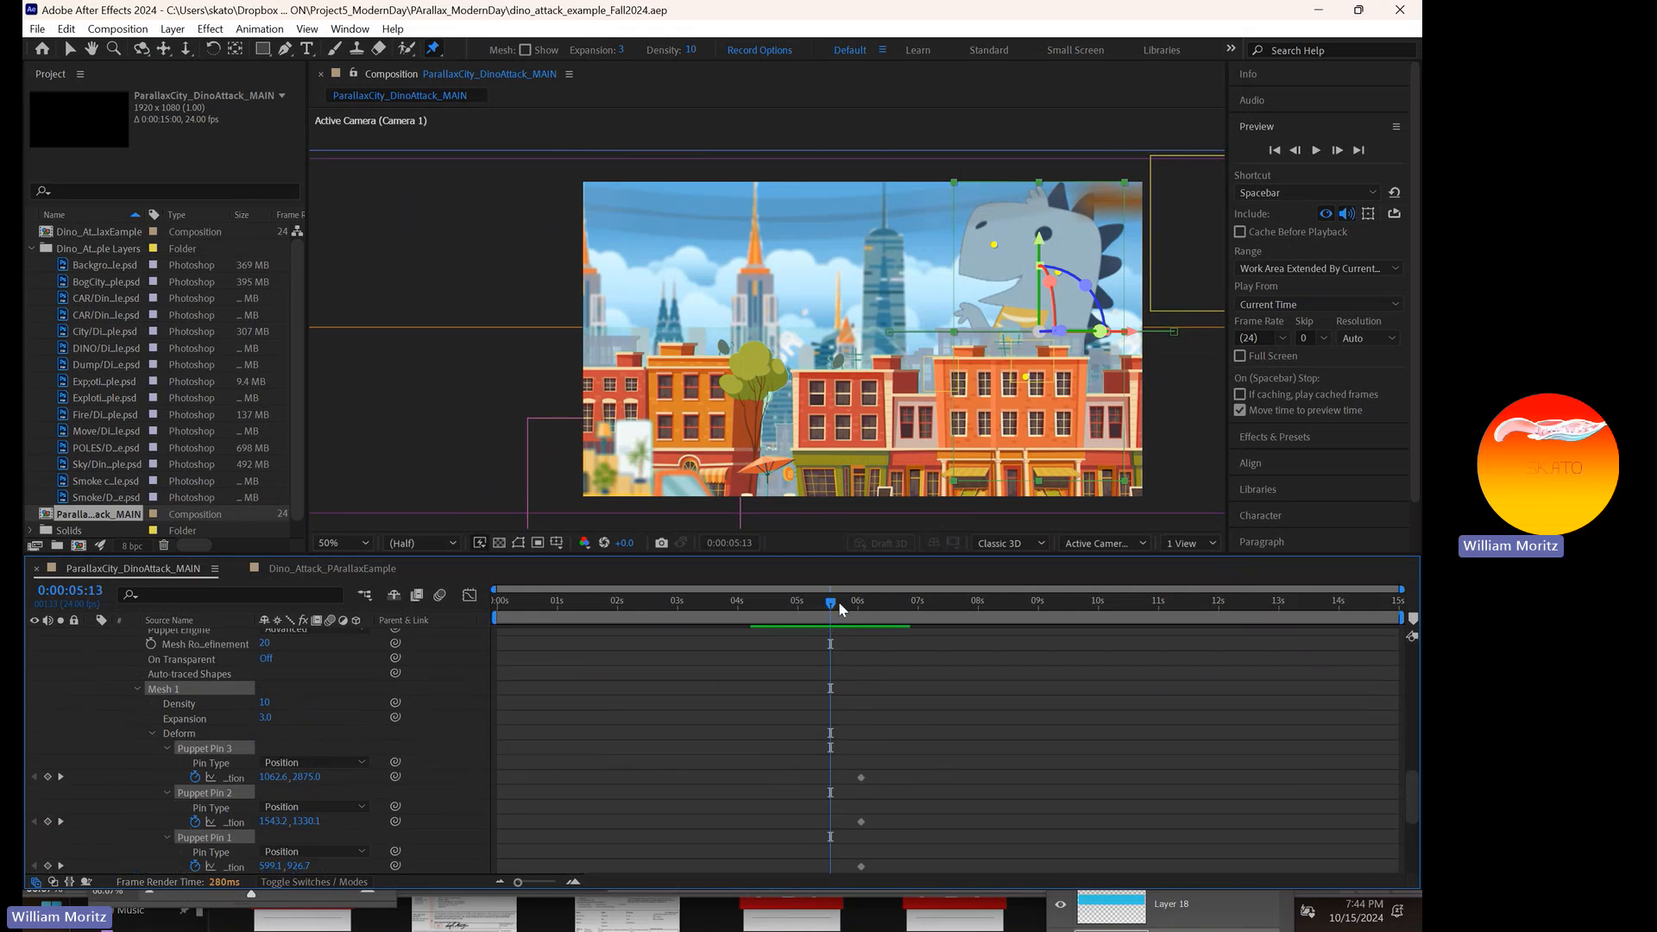
- At 0:00:07:13, keyframe Puppet Pin 1 up and right to about 890.9, 583.4 and Puppet Pin 2 slightly down-left to about 1500.3, 1355.0
left_click_drag(839, 602, 951, 621)
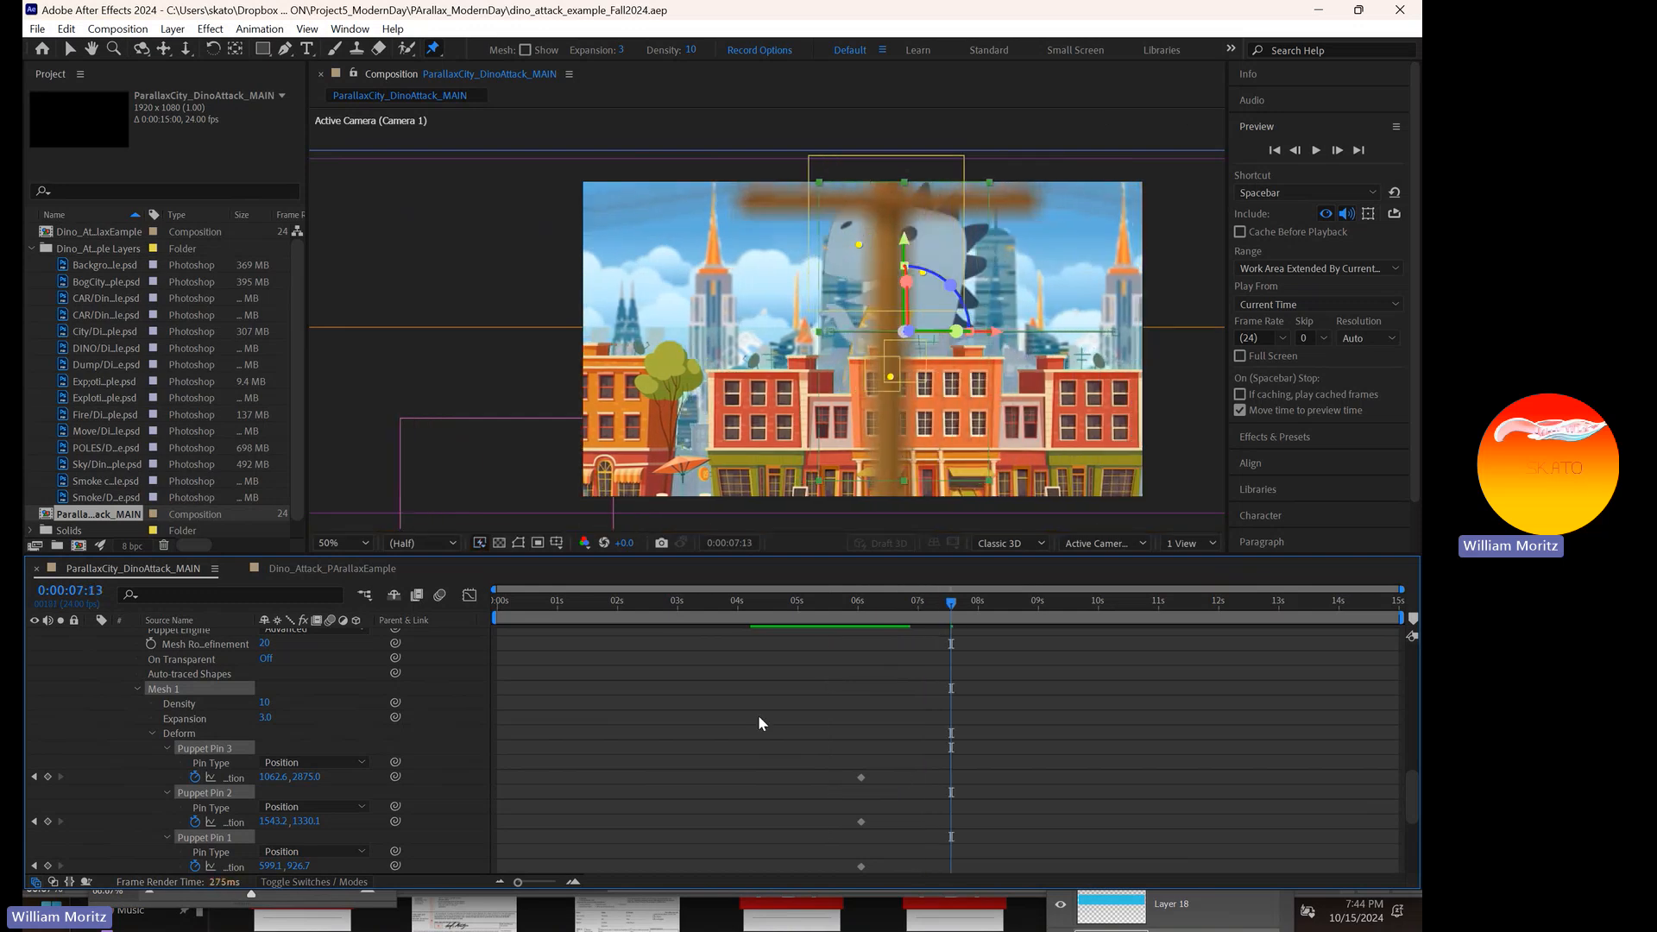
left_click(70, 51)
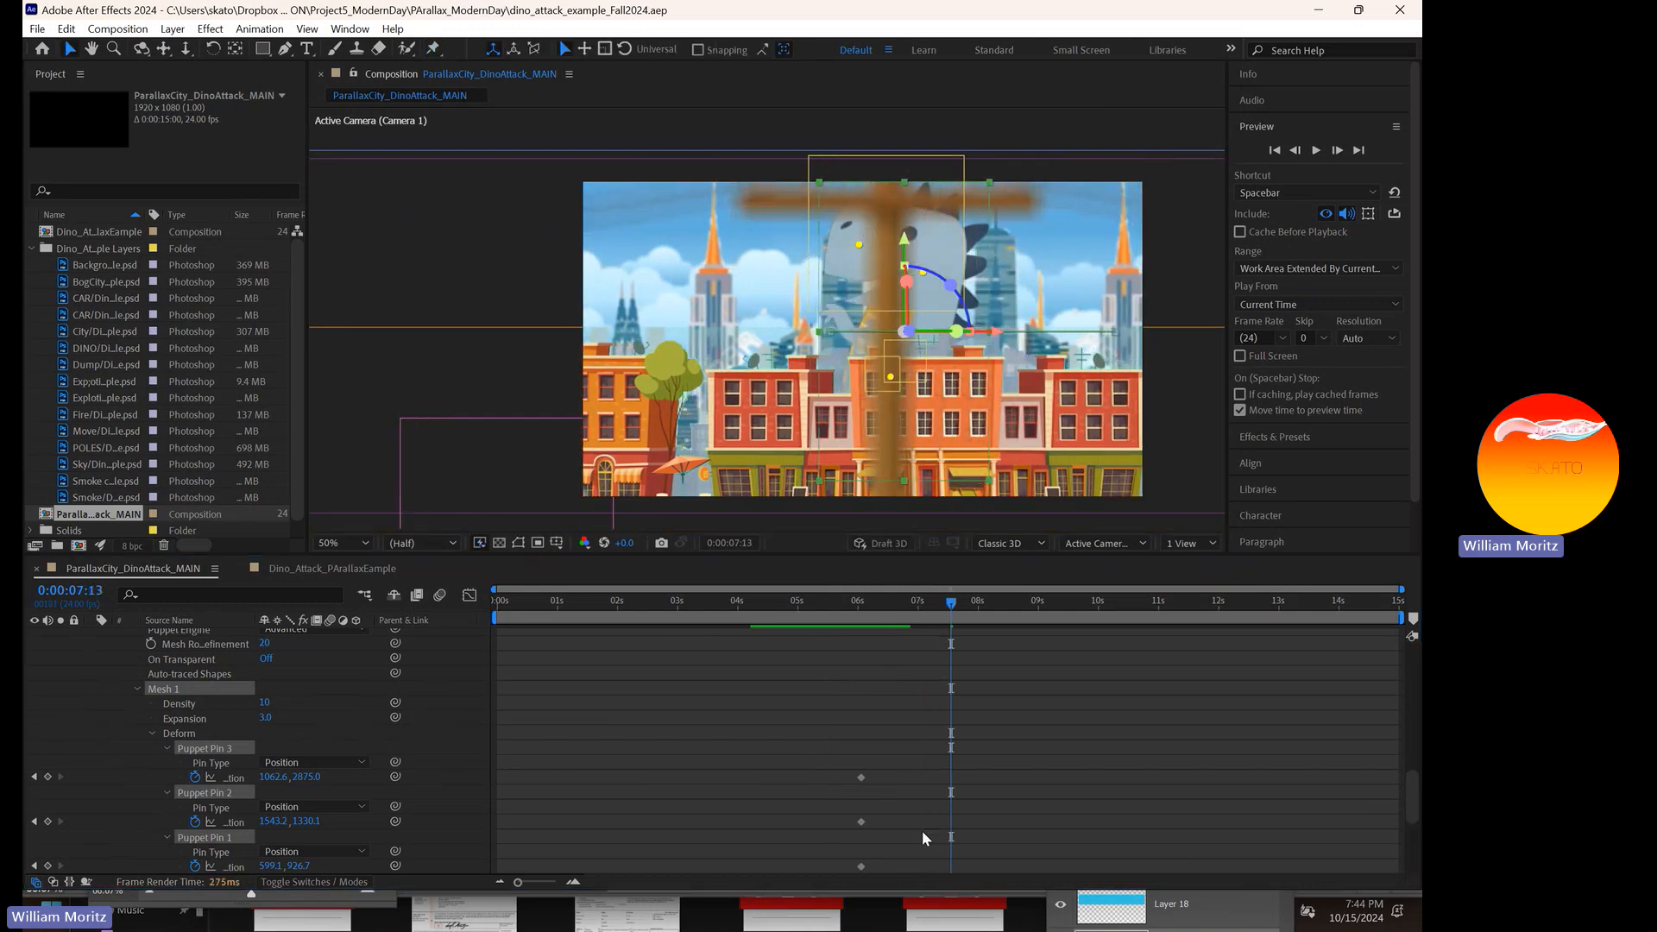
left_click(923, 784)
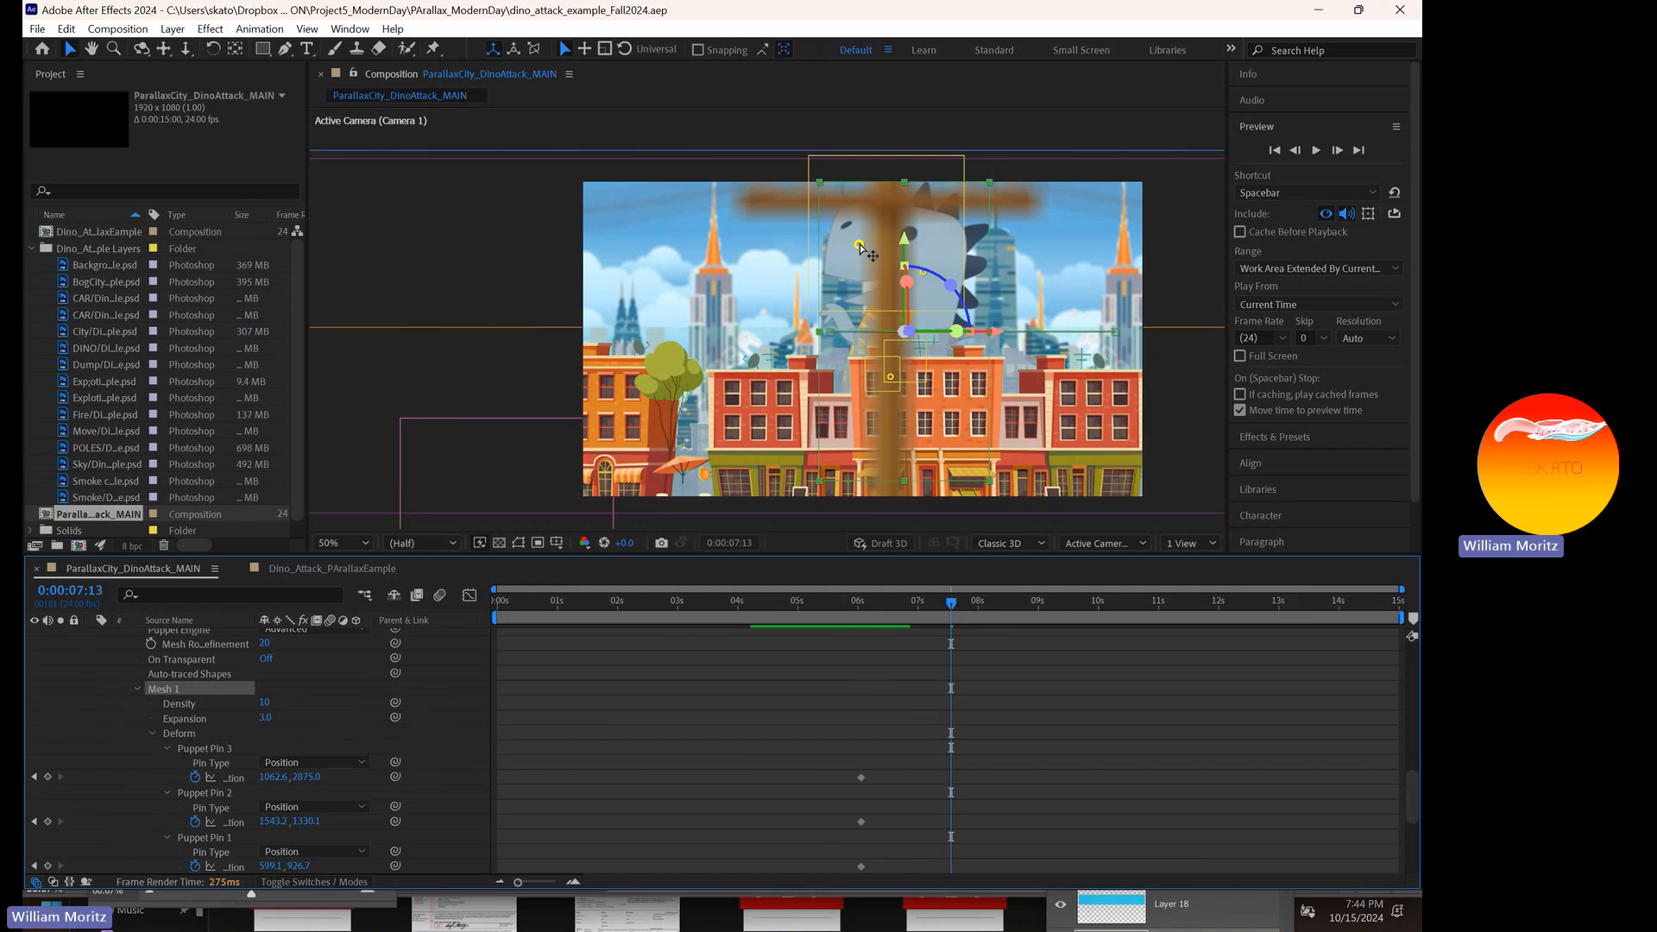
left_click_drag(860, 248, 878, 221)
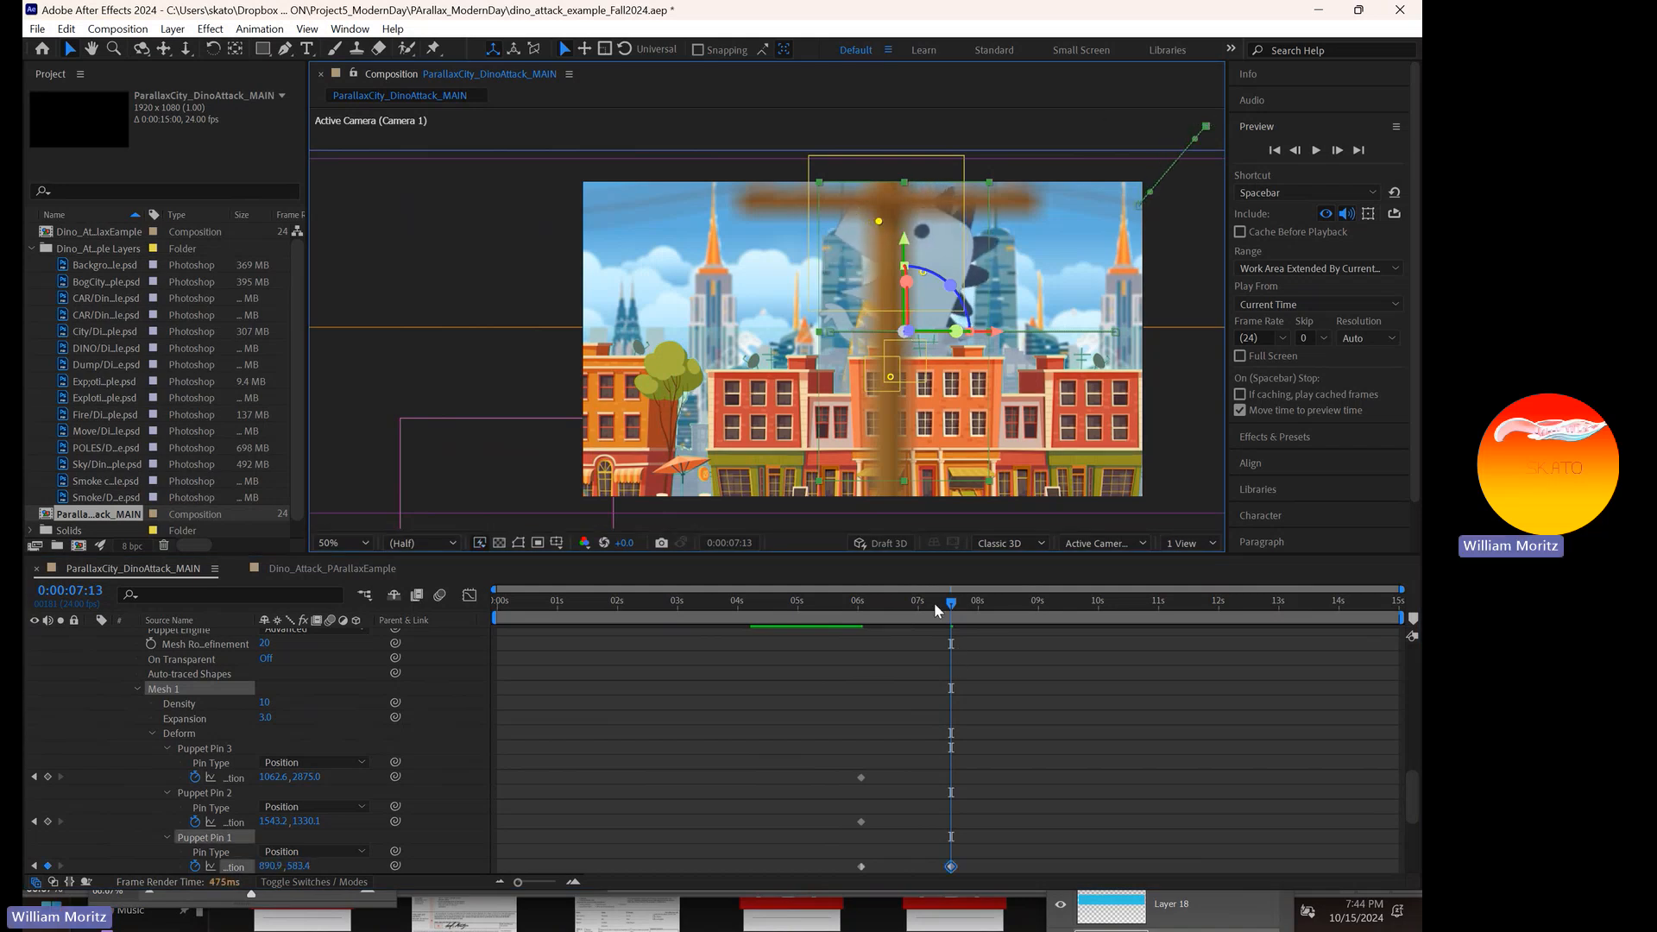
left_click_drag(923, 274, 919, 279)
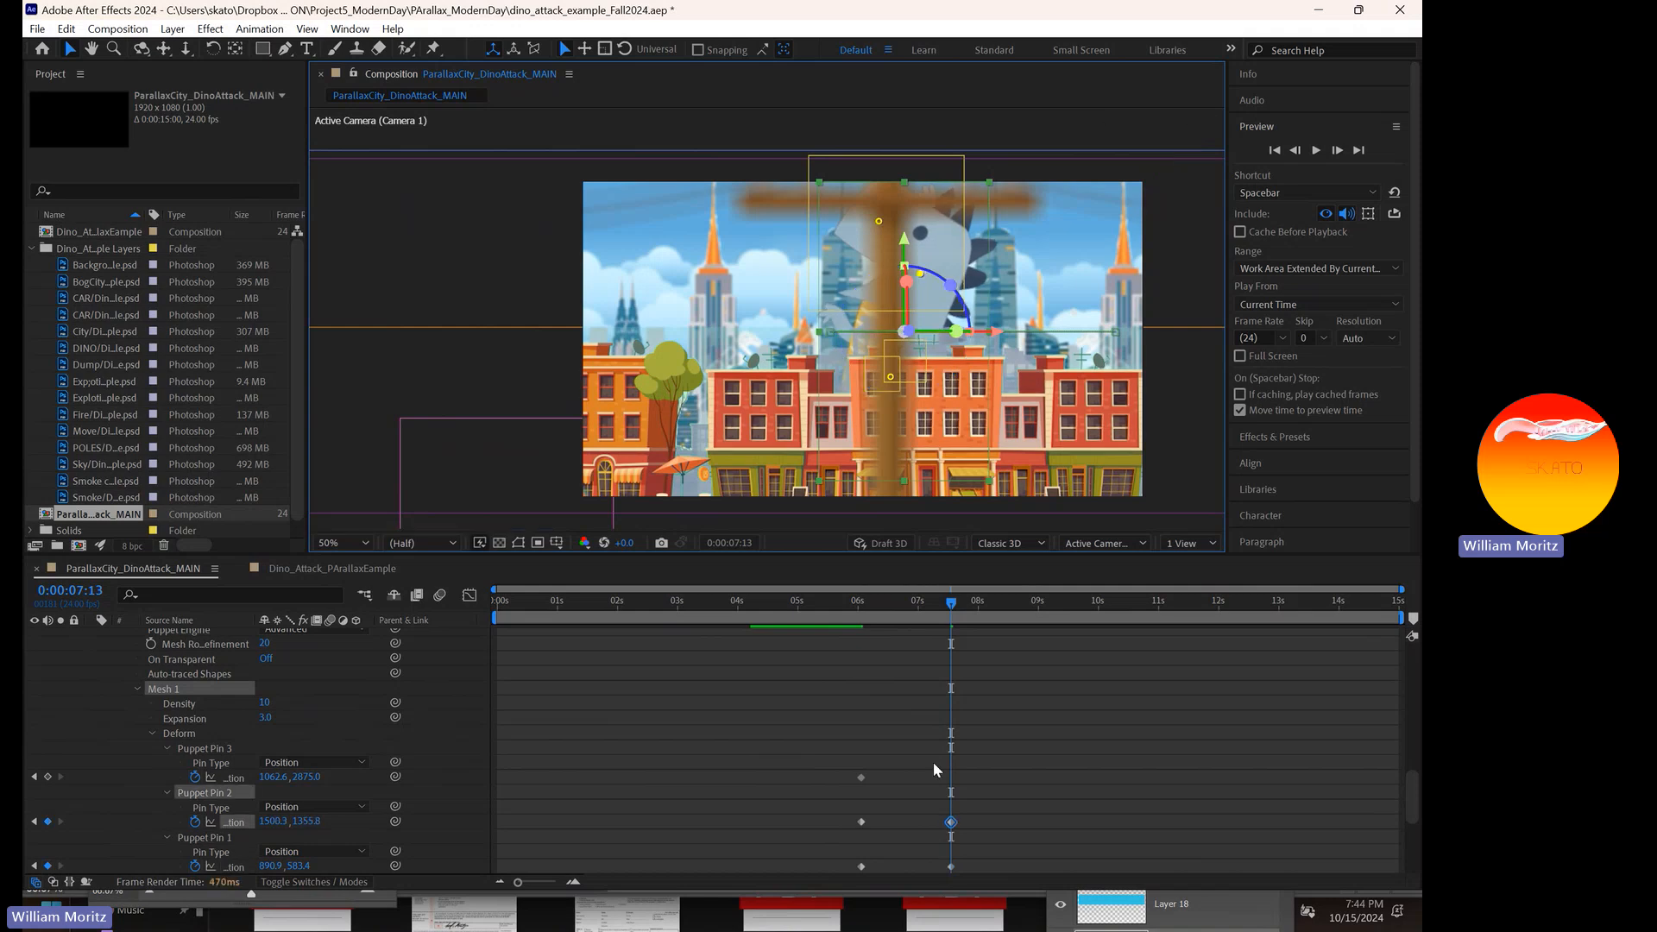
- At 0:00:07:13, keyframe Puppet Pin 3 slightly to the left, at about 1019.7, 2866.4
left_click(237, 777)
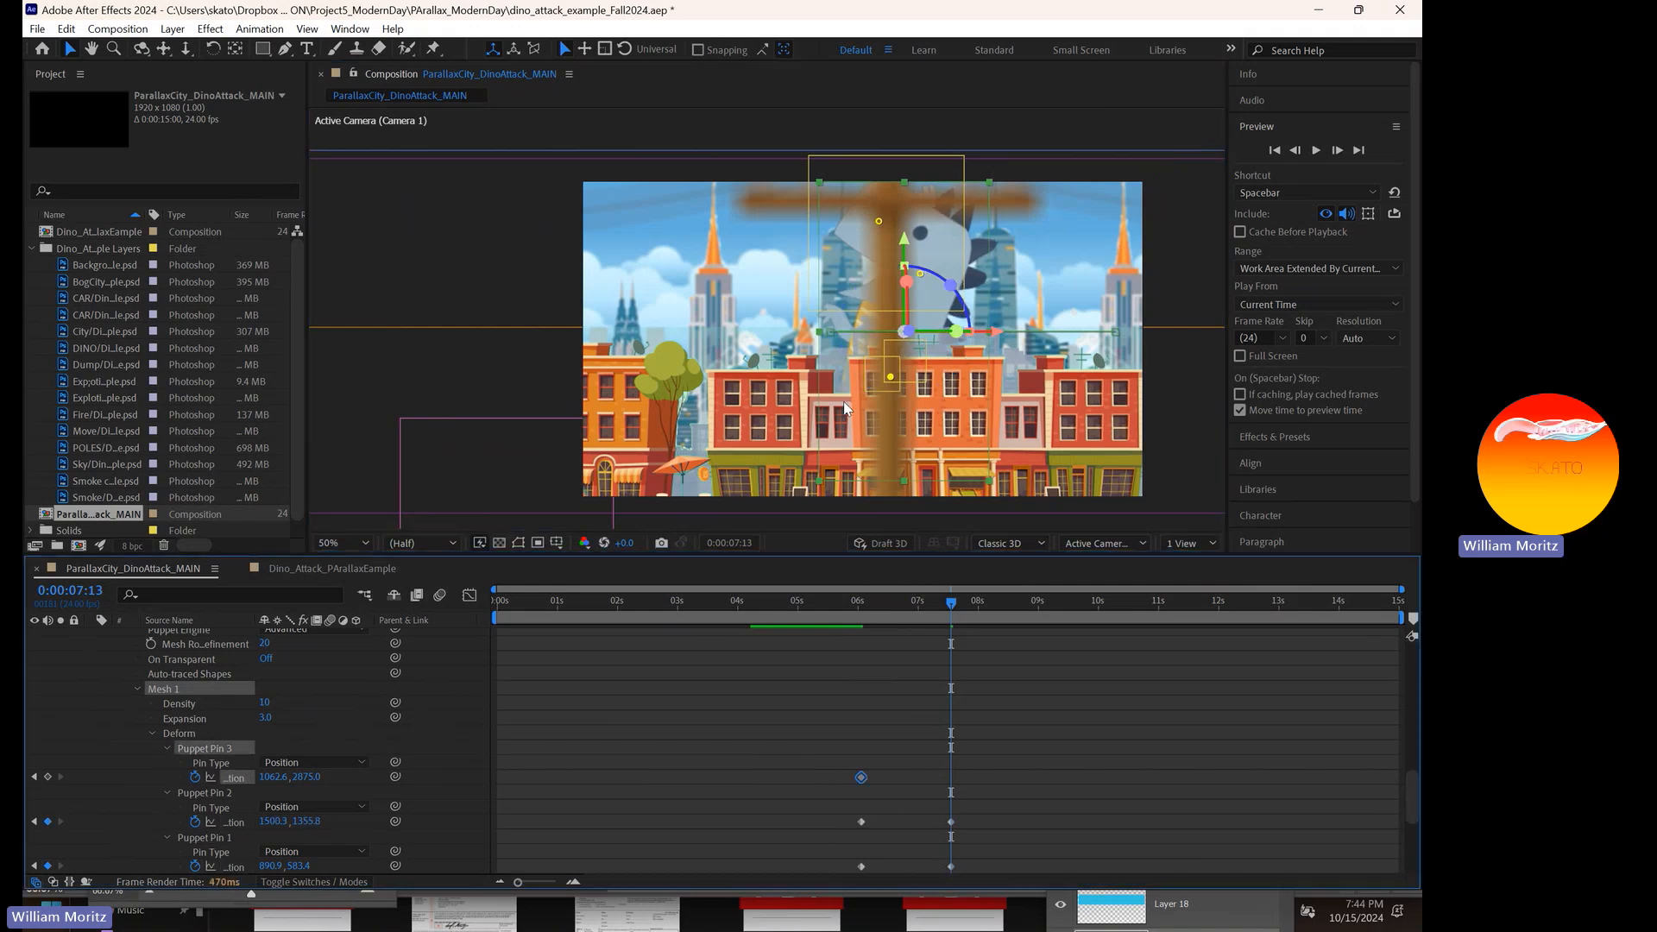
mouse_move(889, 377)
left_mouse_down()
mouse_move(904, 379)
mouse_move(887, 376)
left_mouse_up()
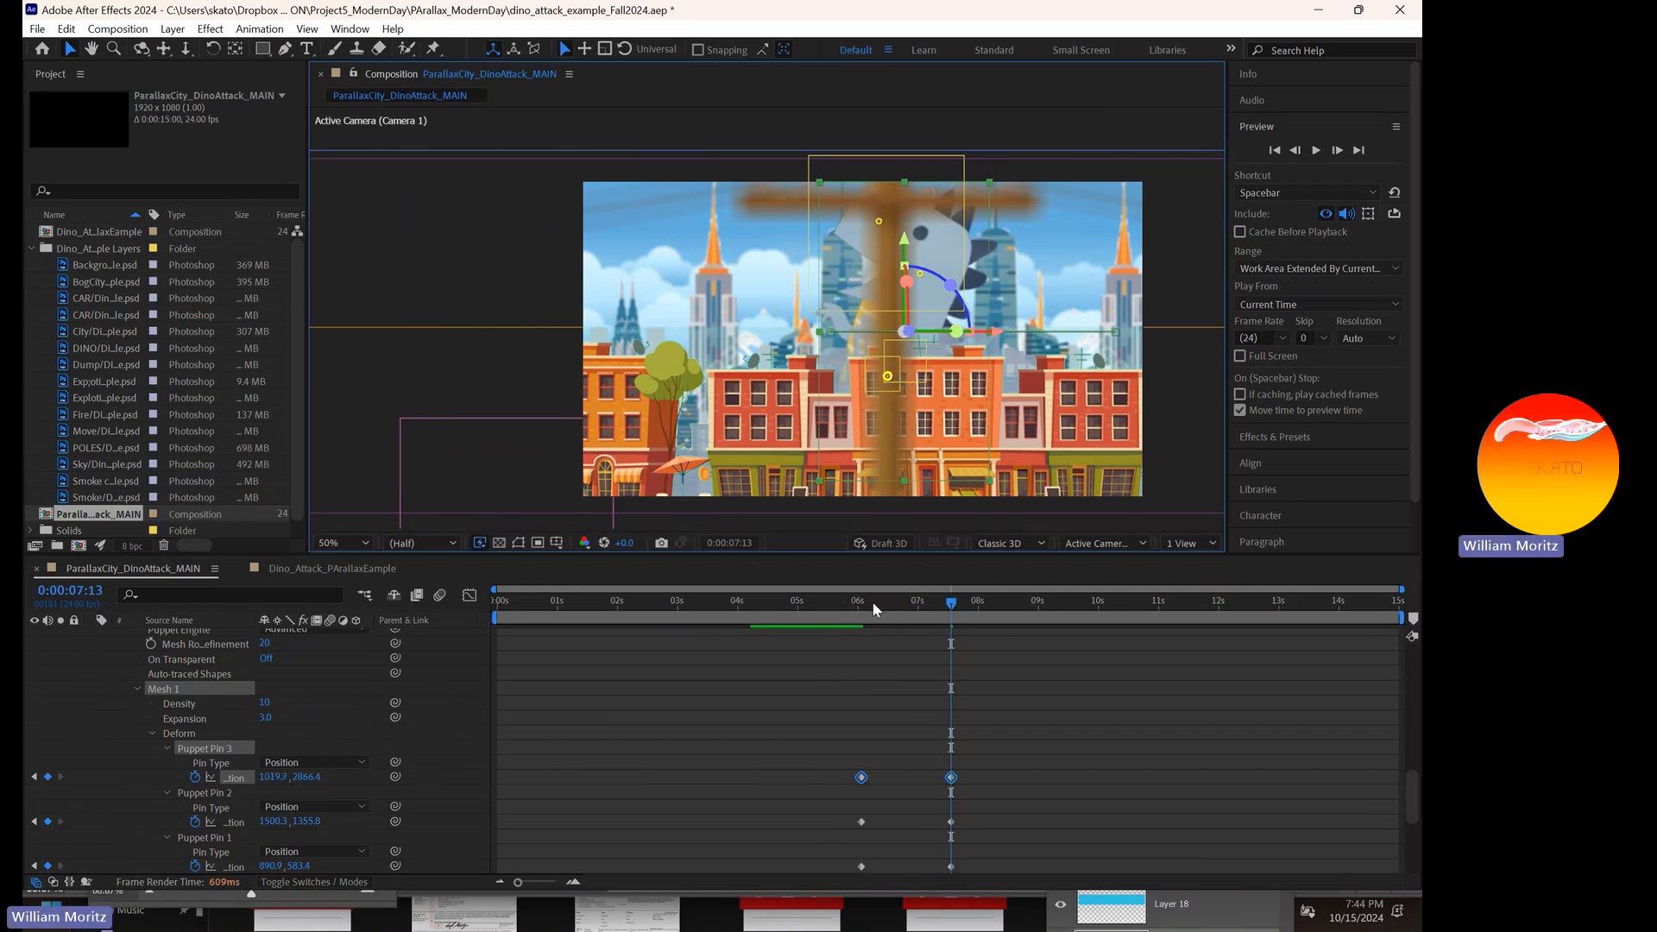
- Keyframe Puppet Pin 1 down-left to about 685.0, 1201.3 at 0:00:08:04, and add keyframes holding Pins 2 and 3 at the same time
left_click_drag(888, 604, 1014, 605)
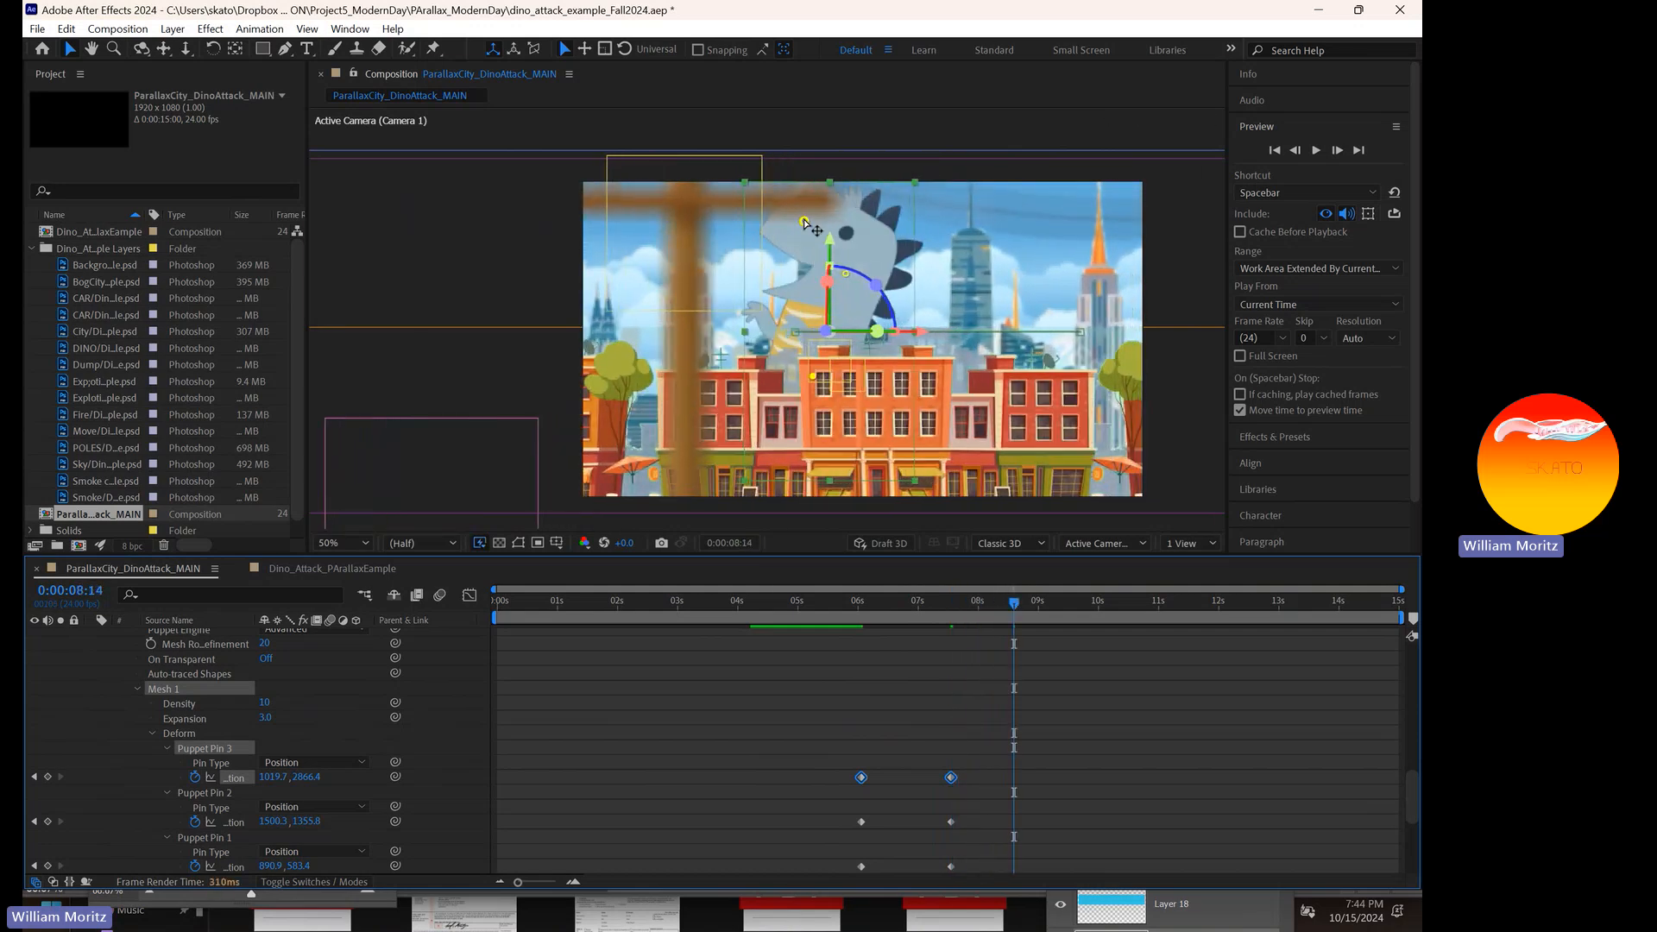
left_click_drag(803, 221, 792, 275)
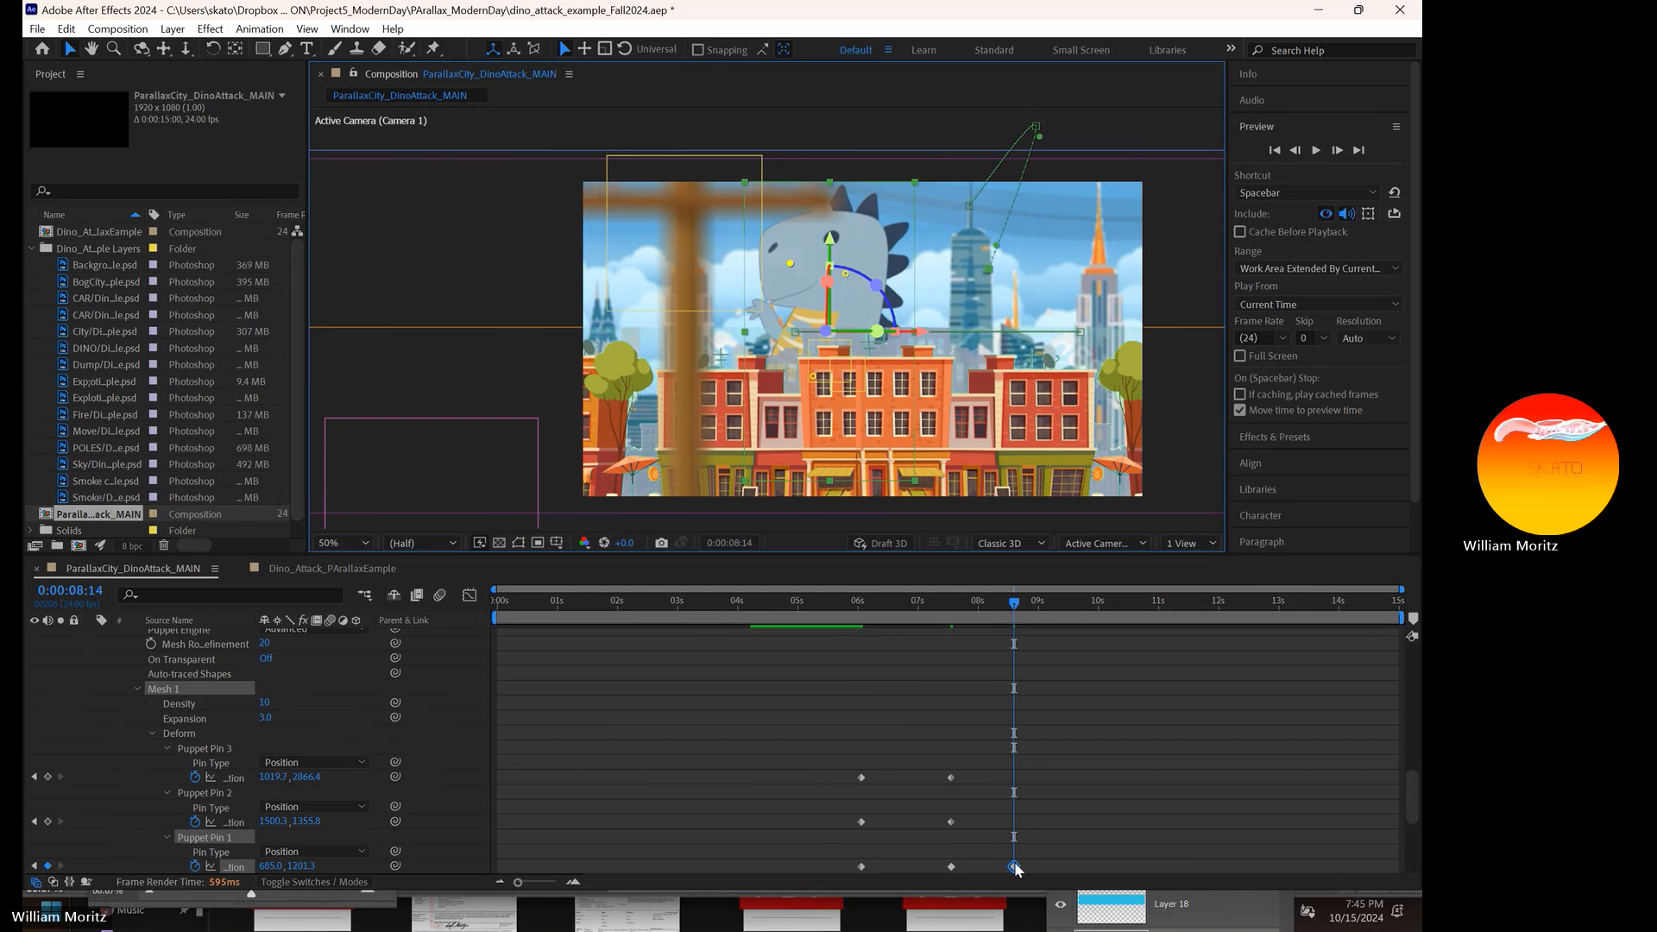
left_click_drag(1013, 867, 989, 867)
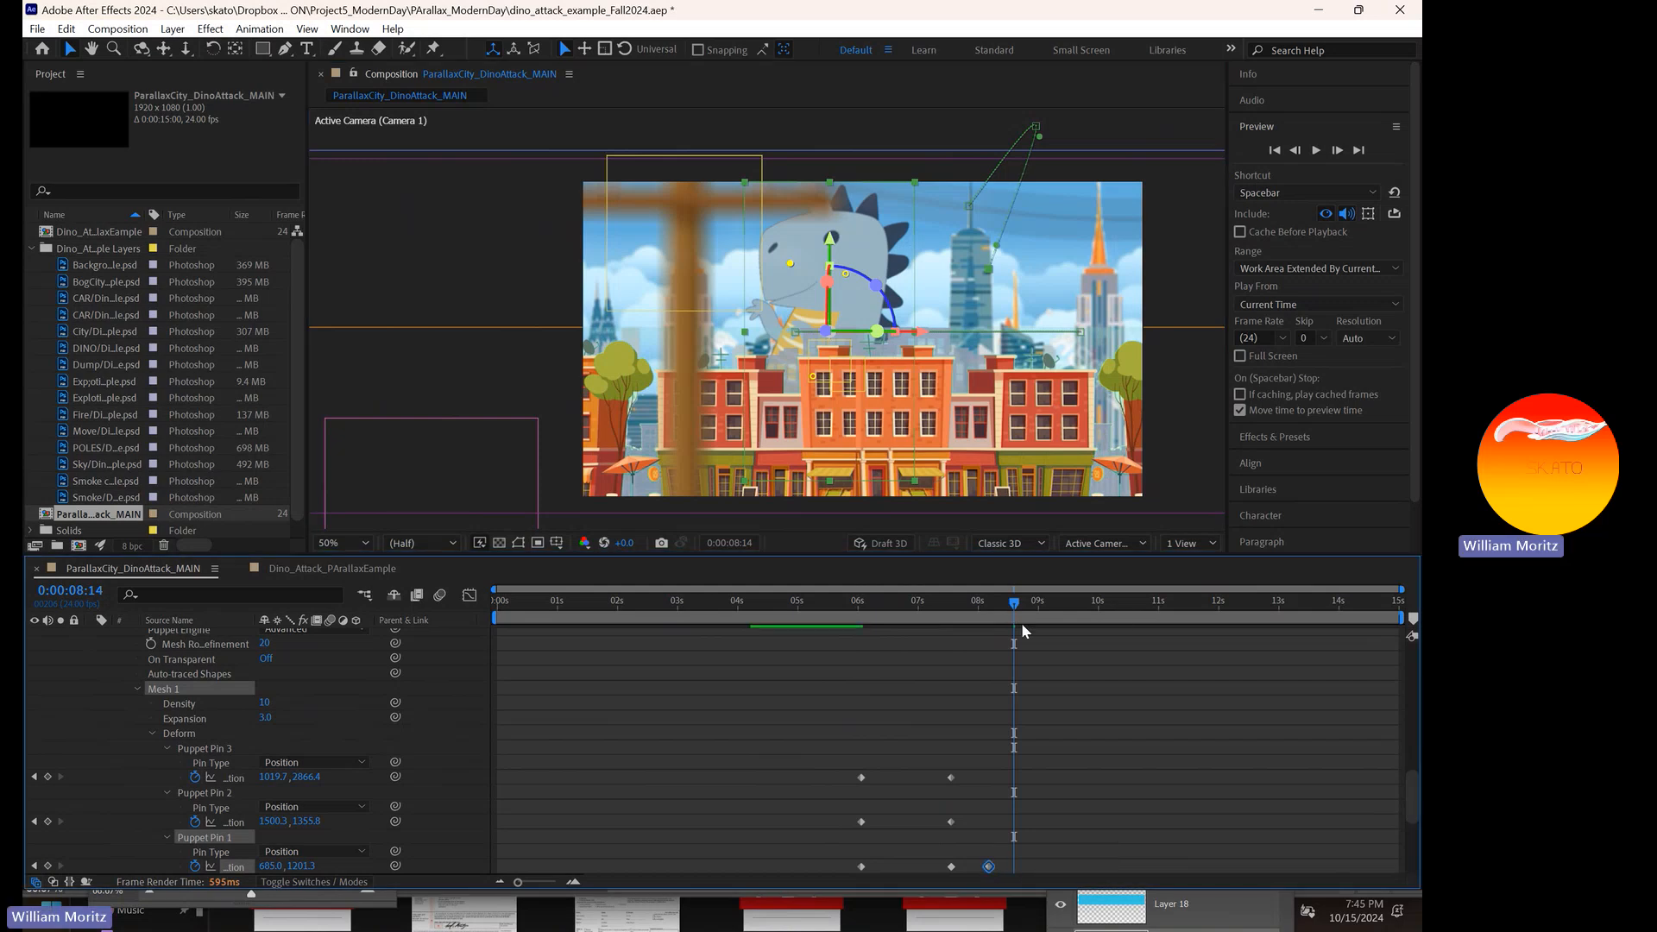
left_click_drag(1022, 601, 1093, 603)
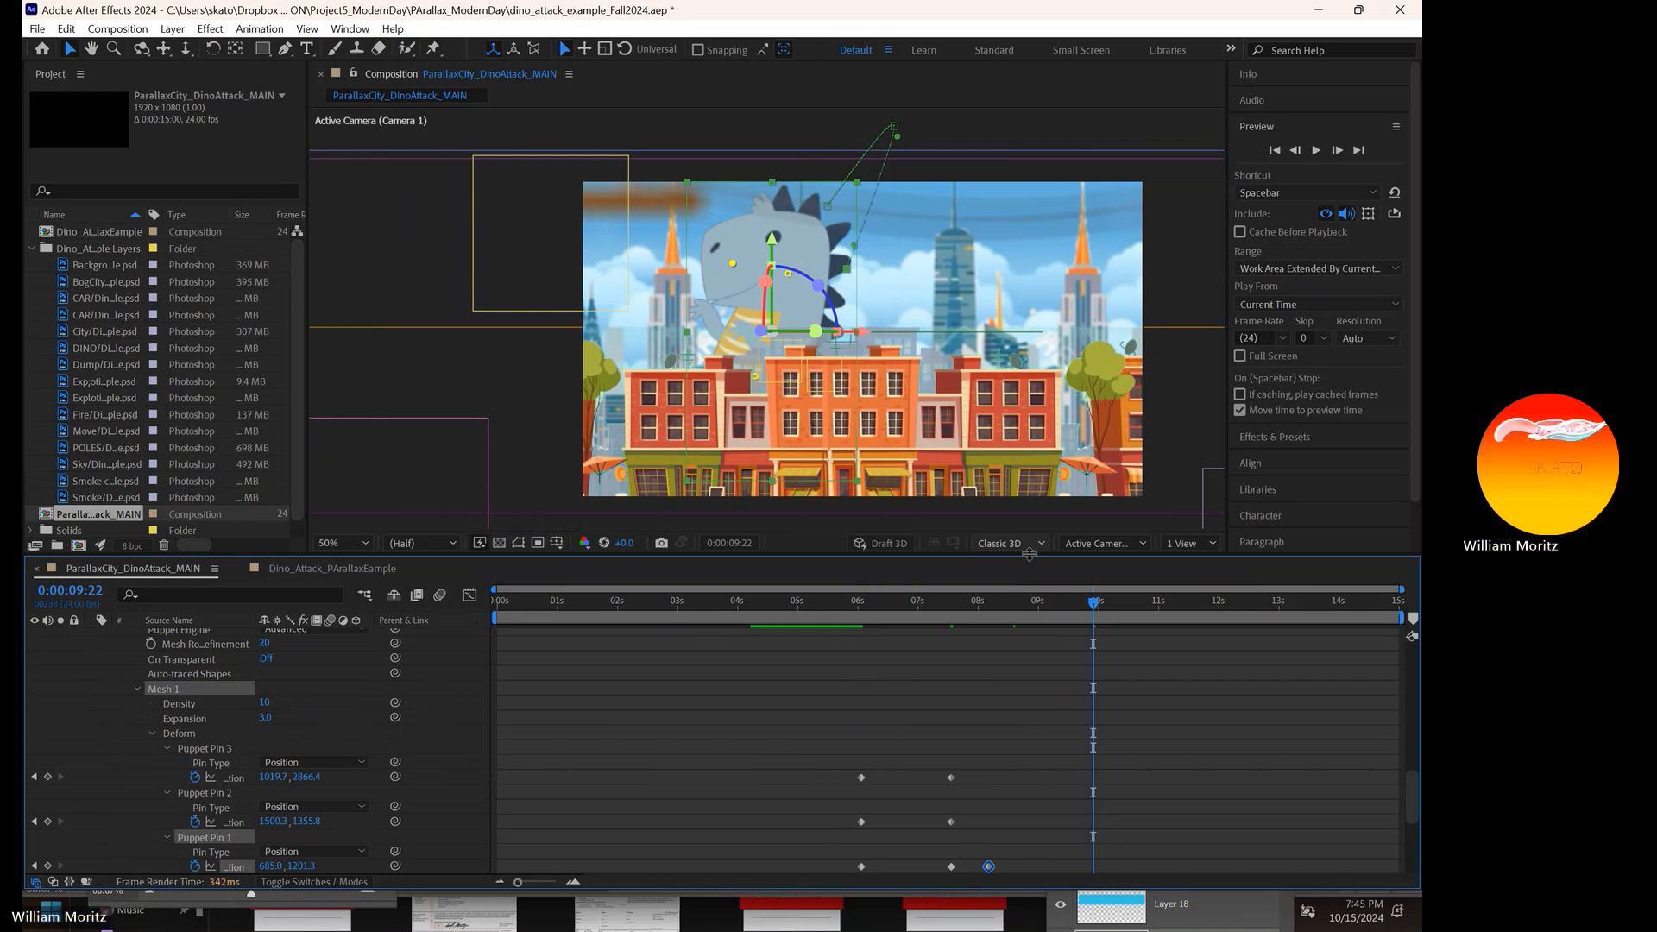
left_click(996, 601)
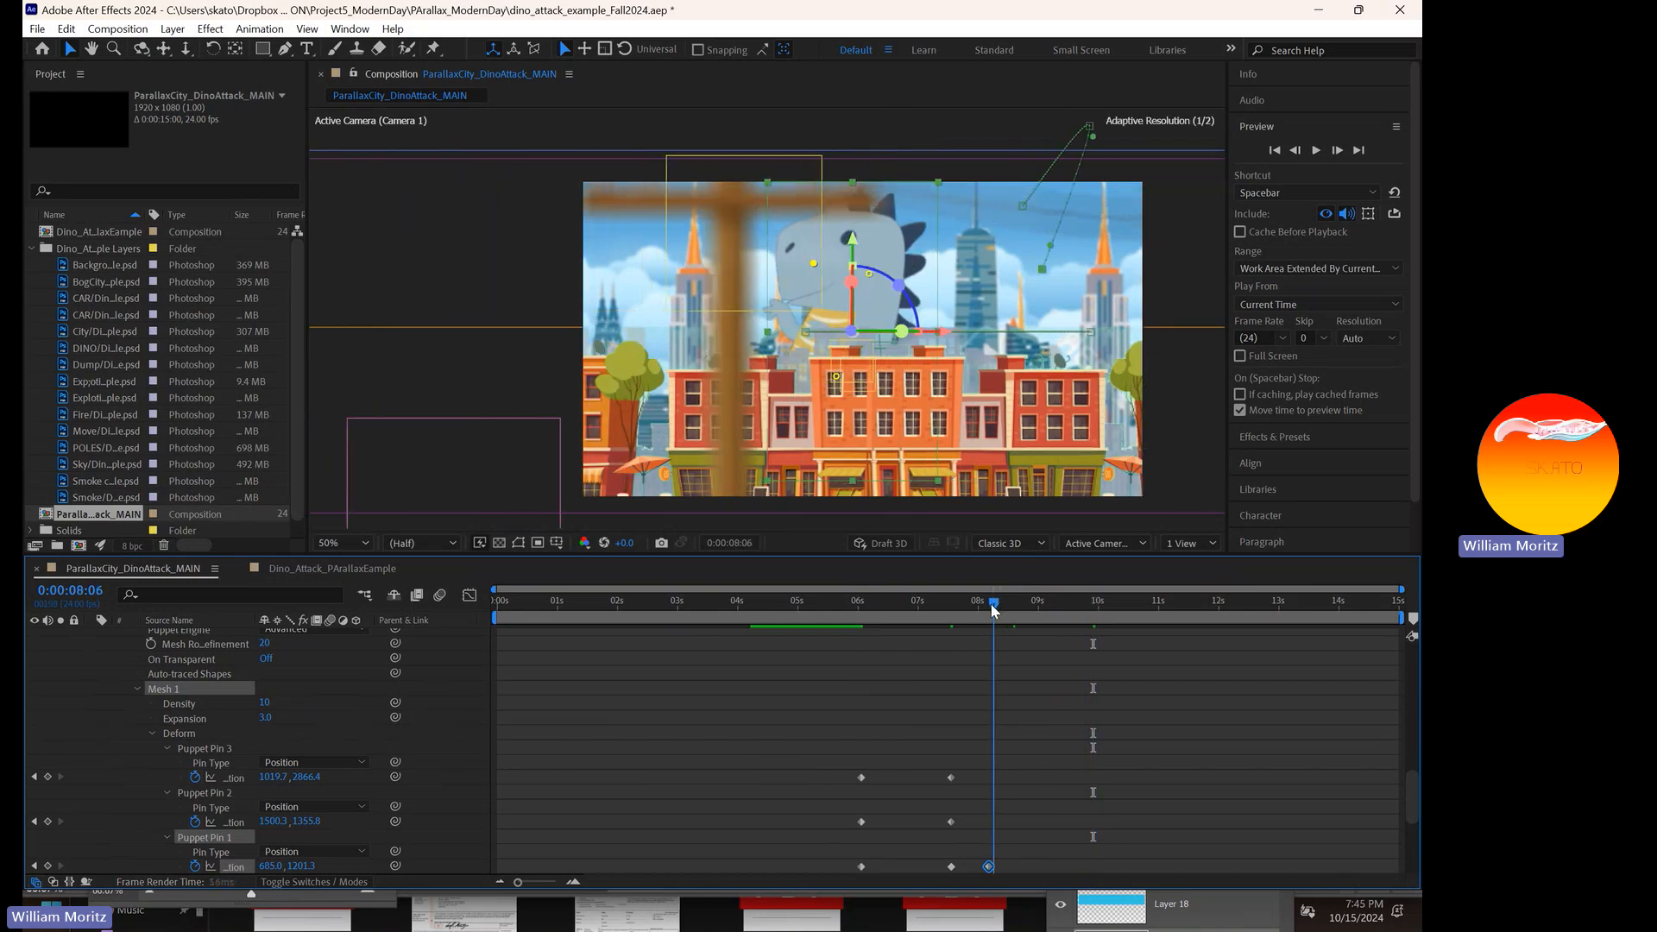
left_click_drag(992, 603, 988, 603)
left_click(48, 820)
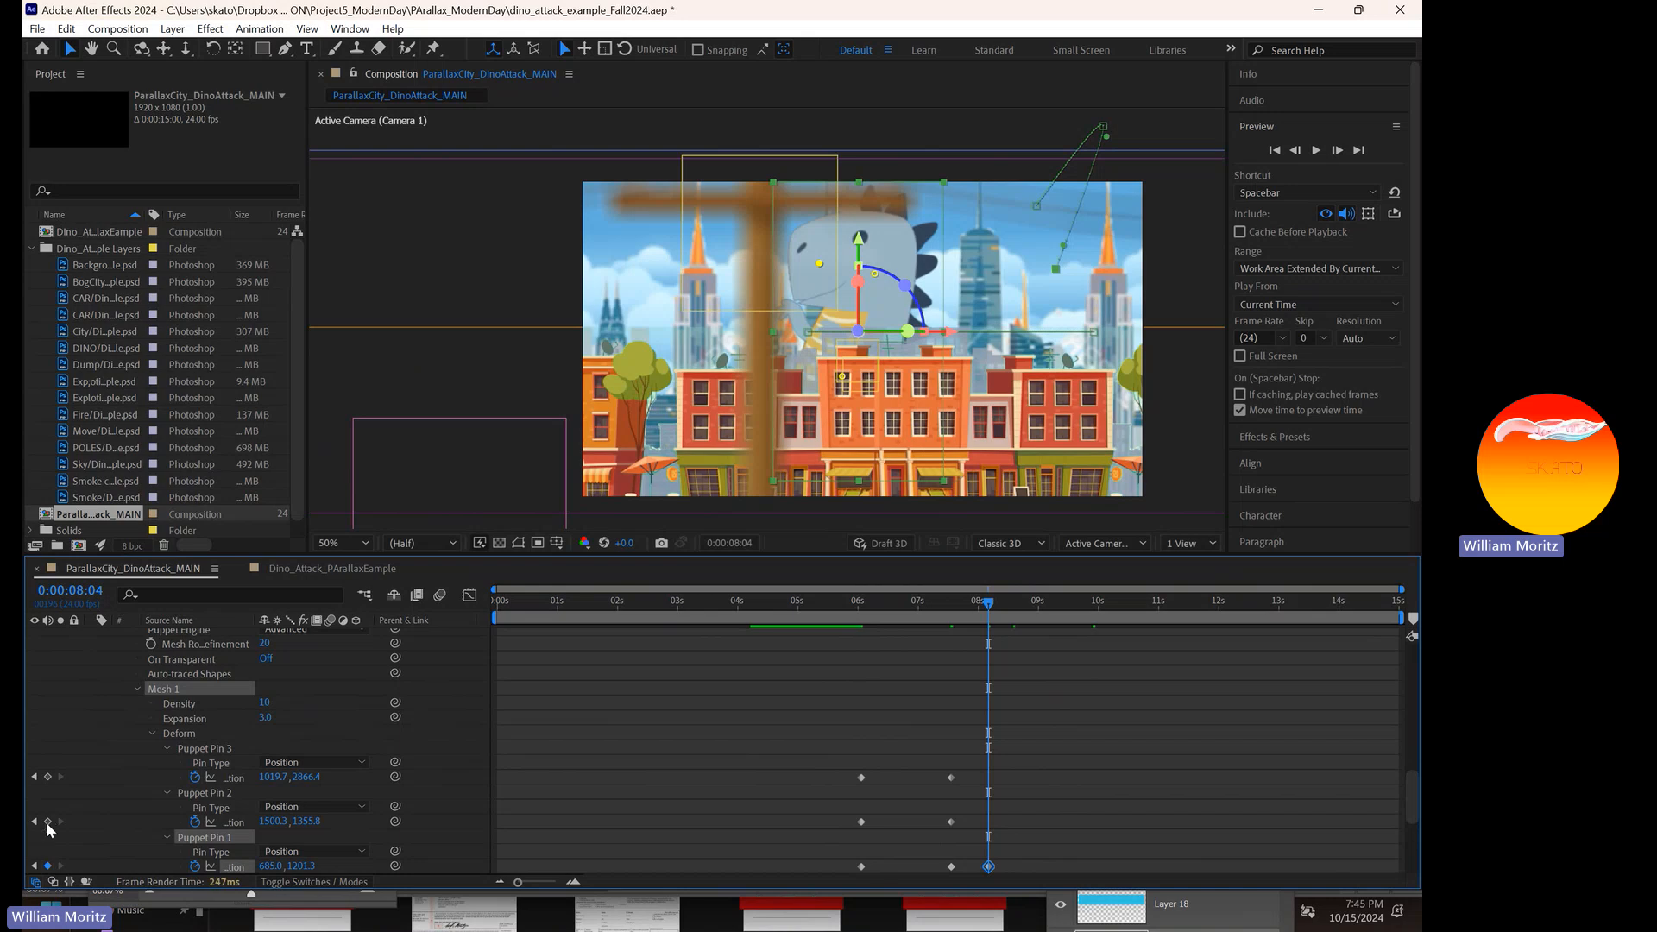
left_click(48, 776)
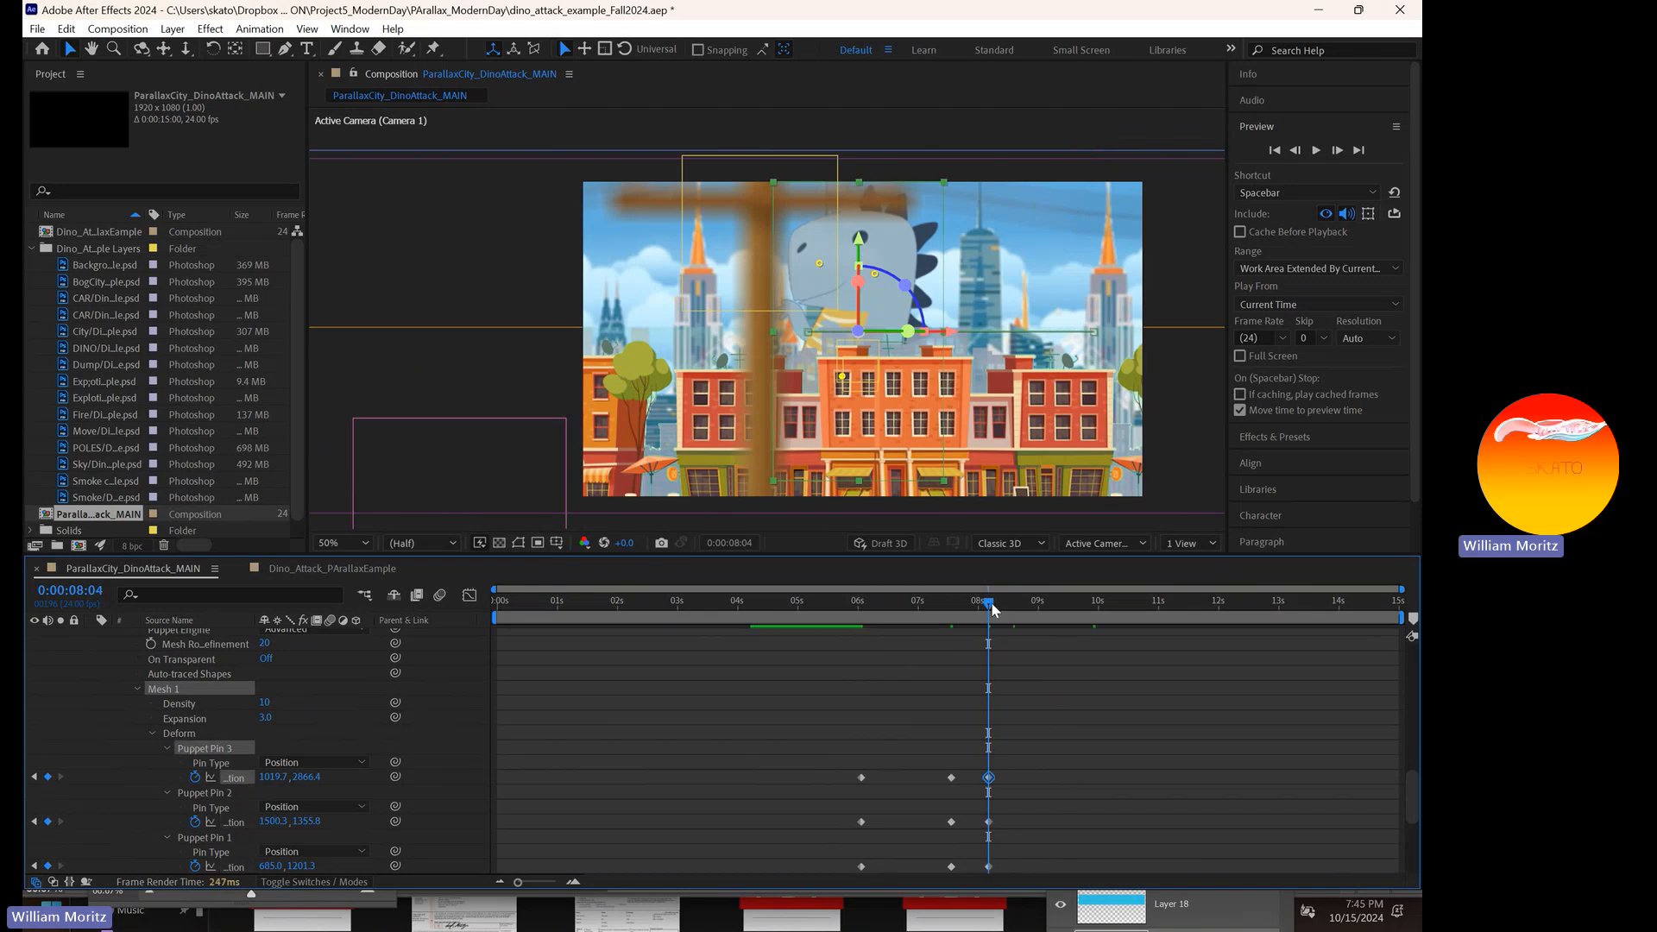
- At 0:00:09:03, keyframe Puppet Pin 1 to about 109.9, 1132.7, Pin 2 to about 1105.5, 1364.4 and Pin 3 to about 1294.3, 2849.2
left_click_drag(990, 604, 1046, 604)
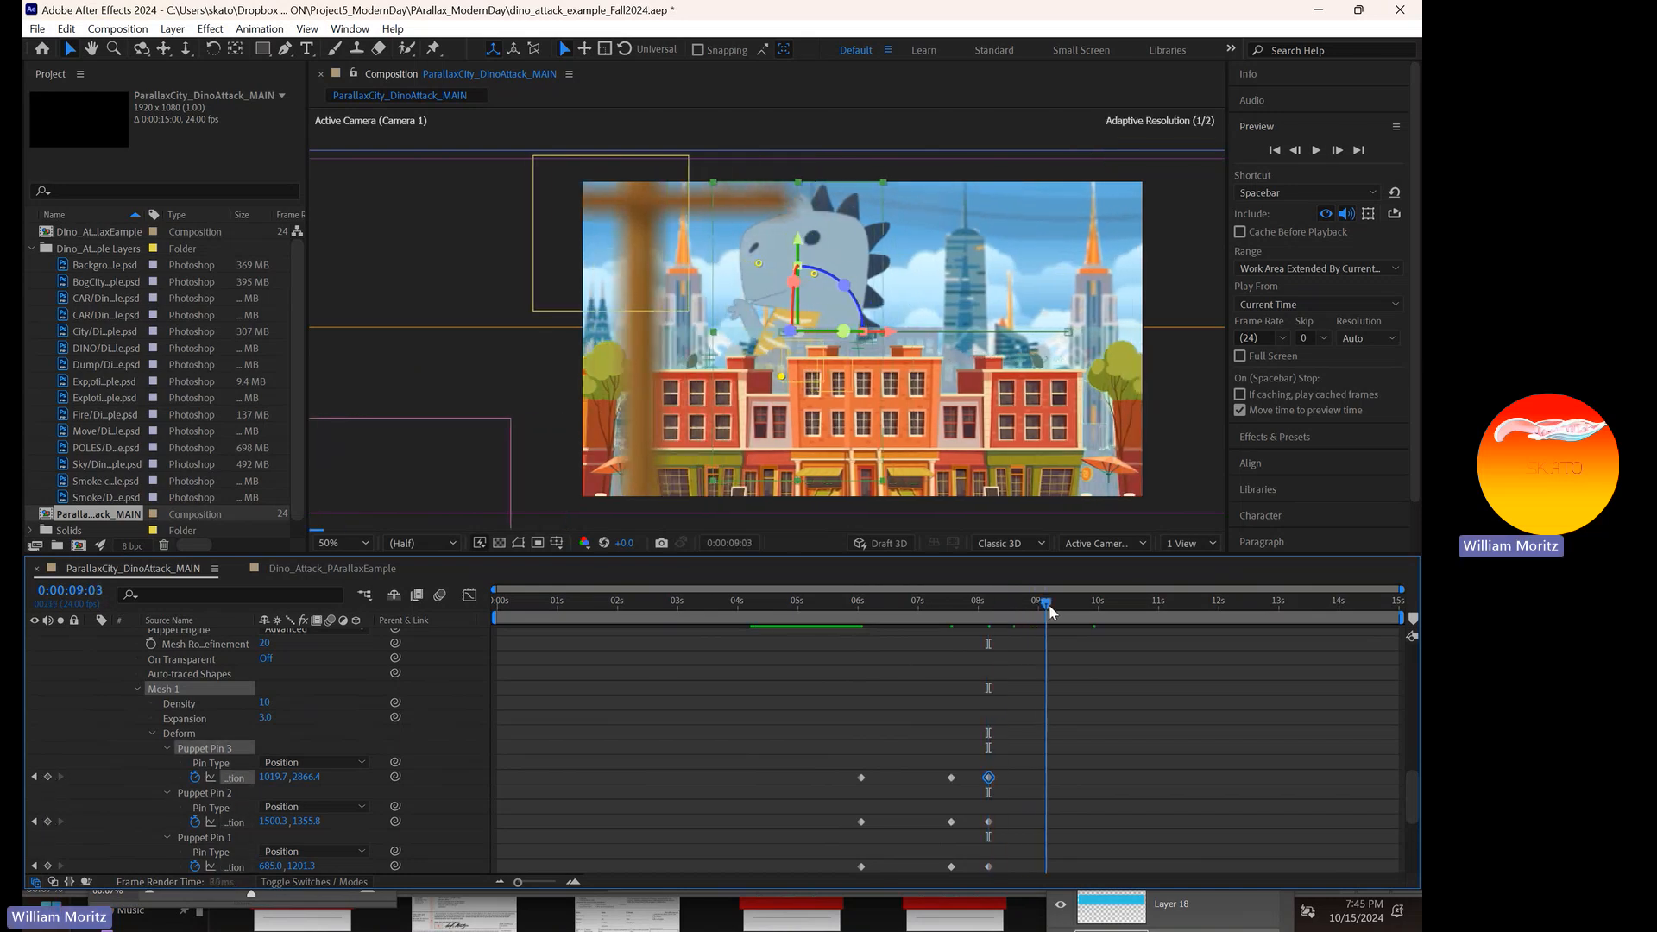
left_click_drag(812, 277, 718, 260)
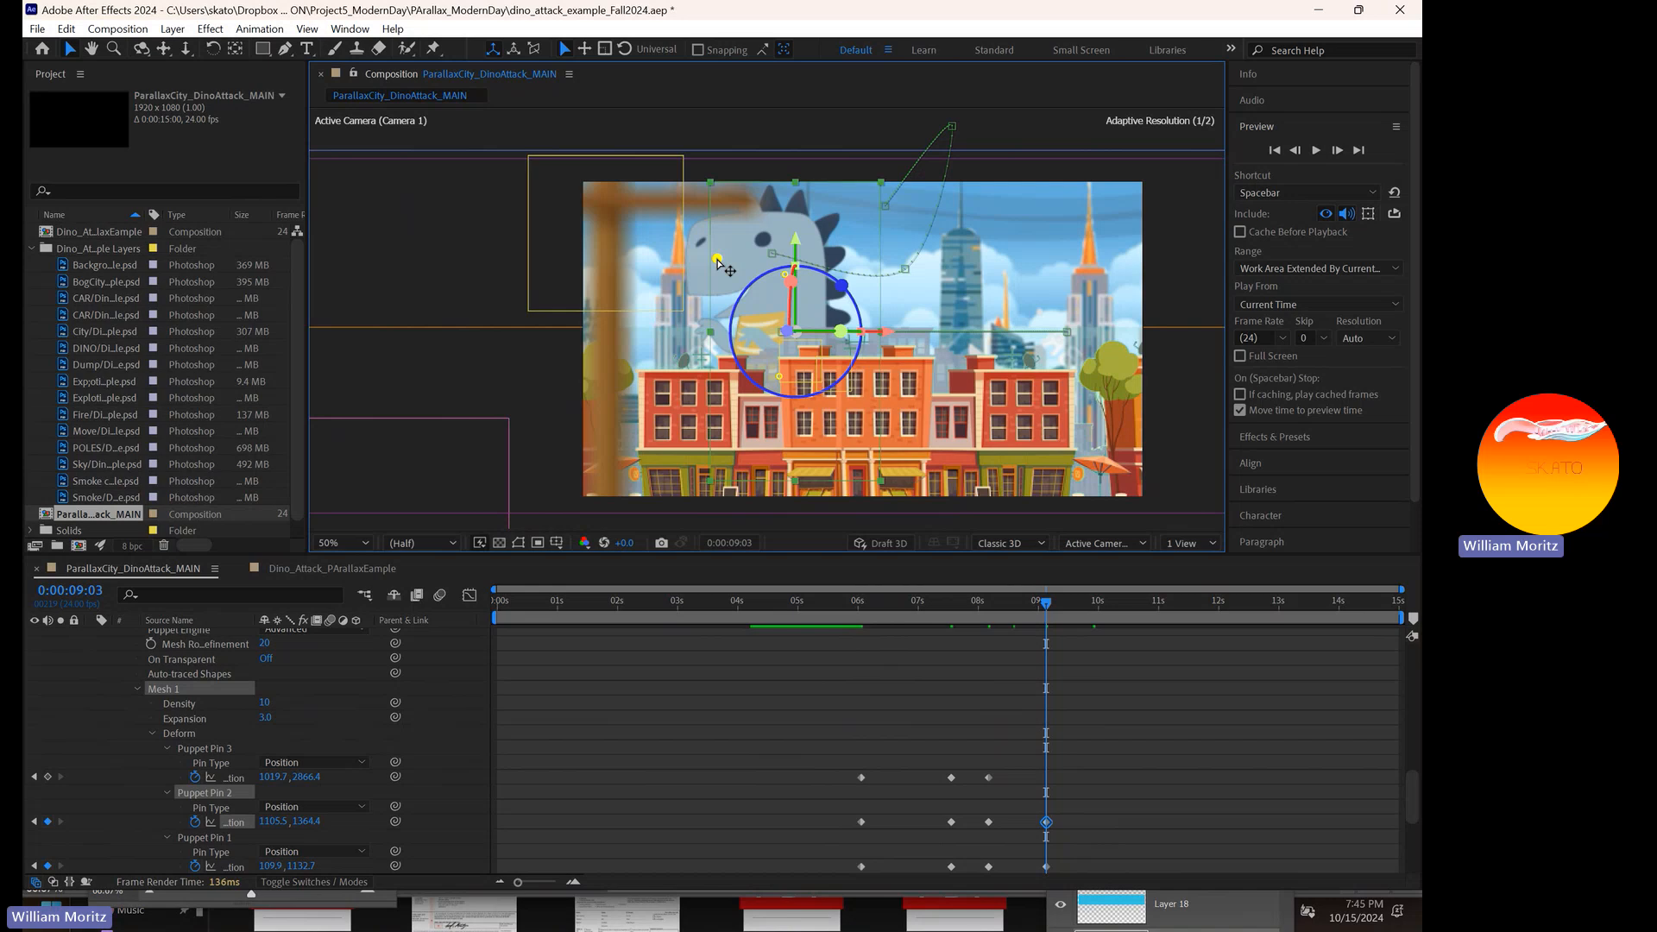
left_click_drag(779, 377, 798, 377)
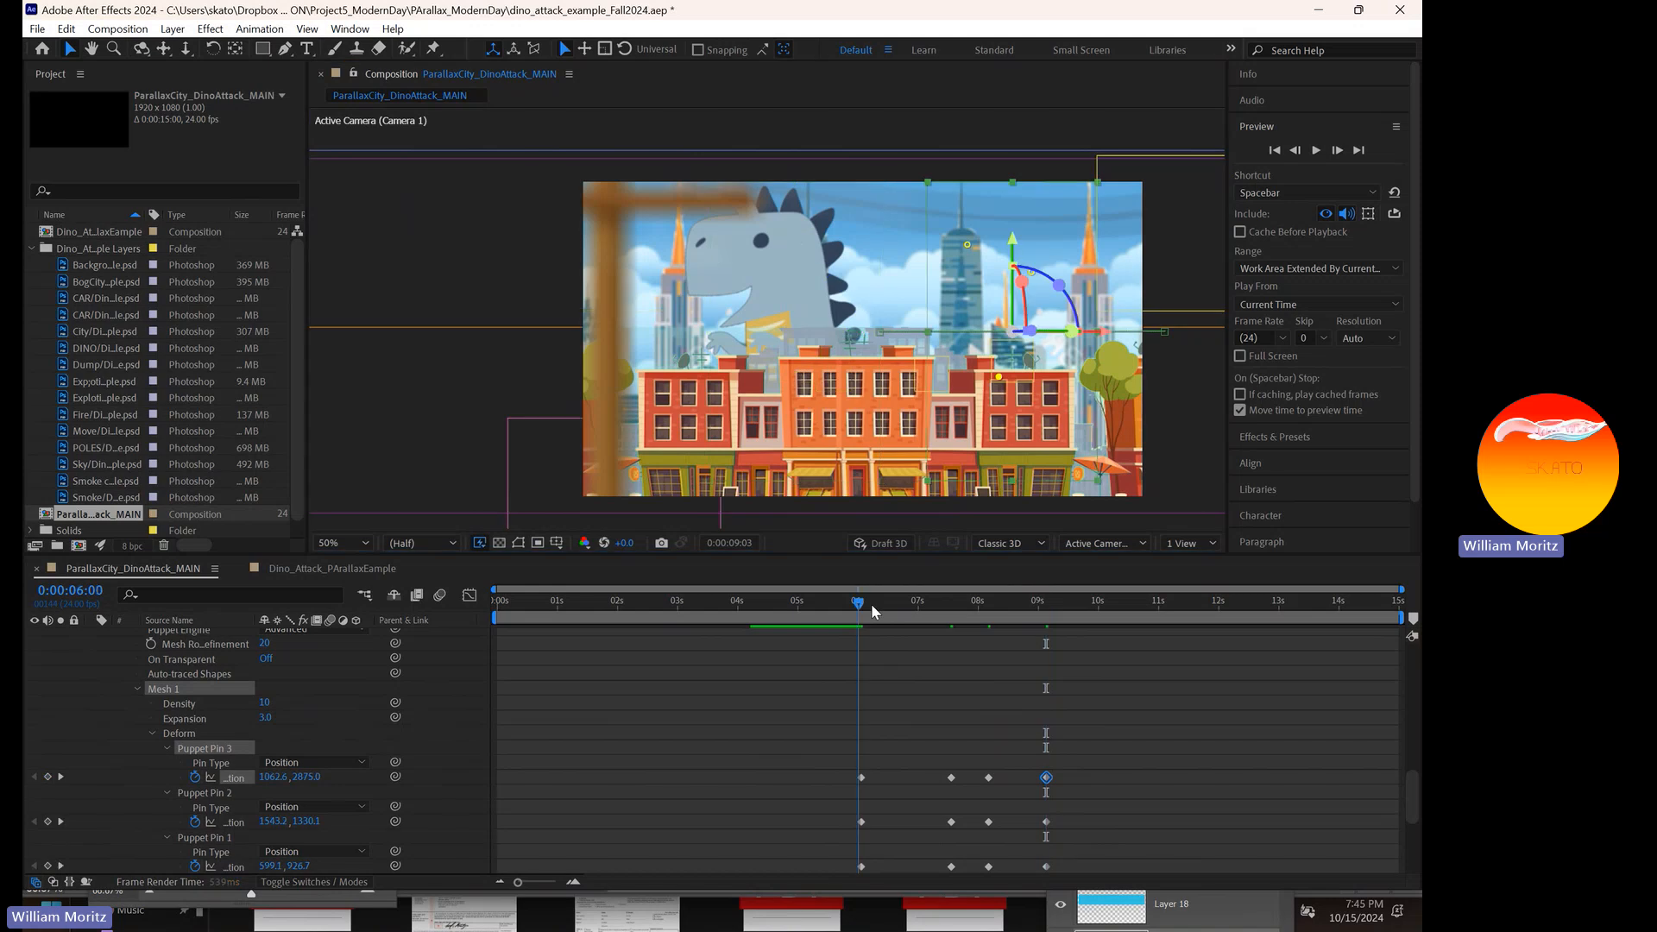
- Add Position keyframes at 0:00:11:06 that hold the current values of all three puppet pins
left_click_drag(872, 603, 1173, 610)
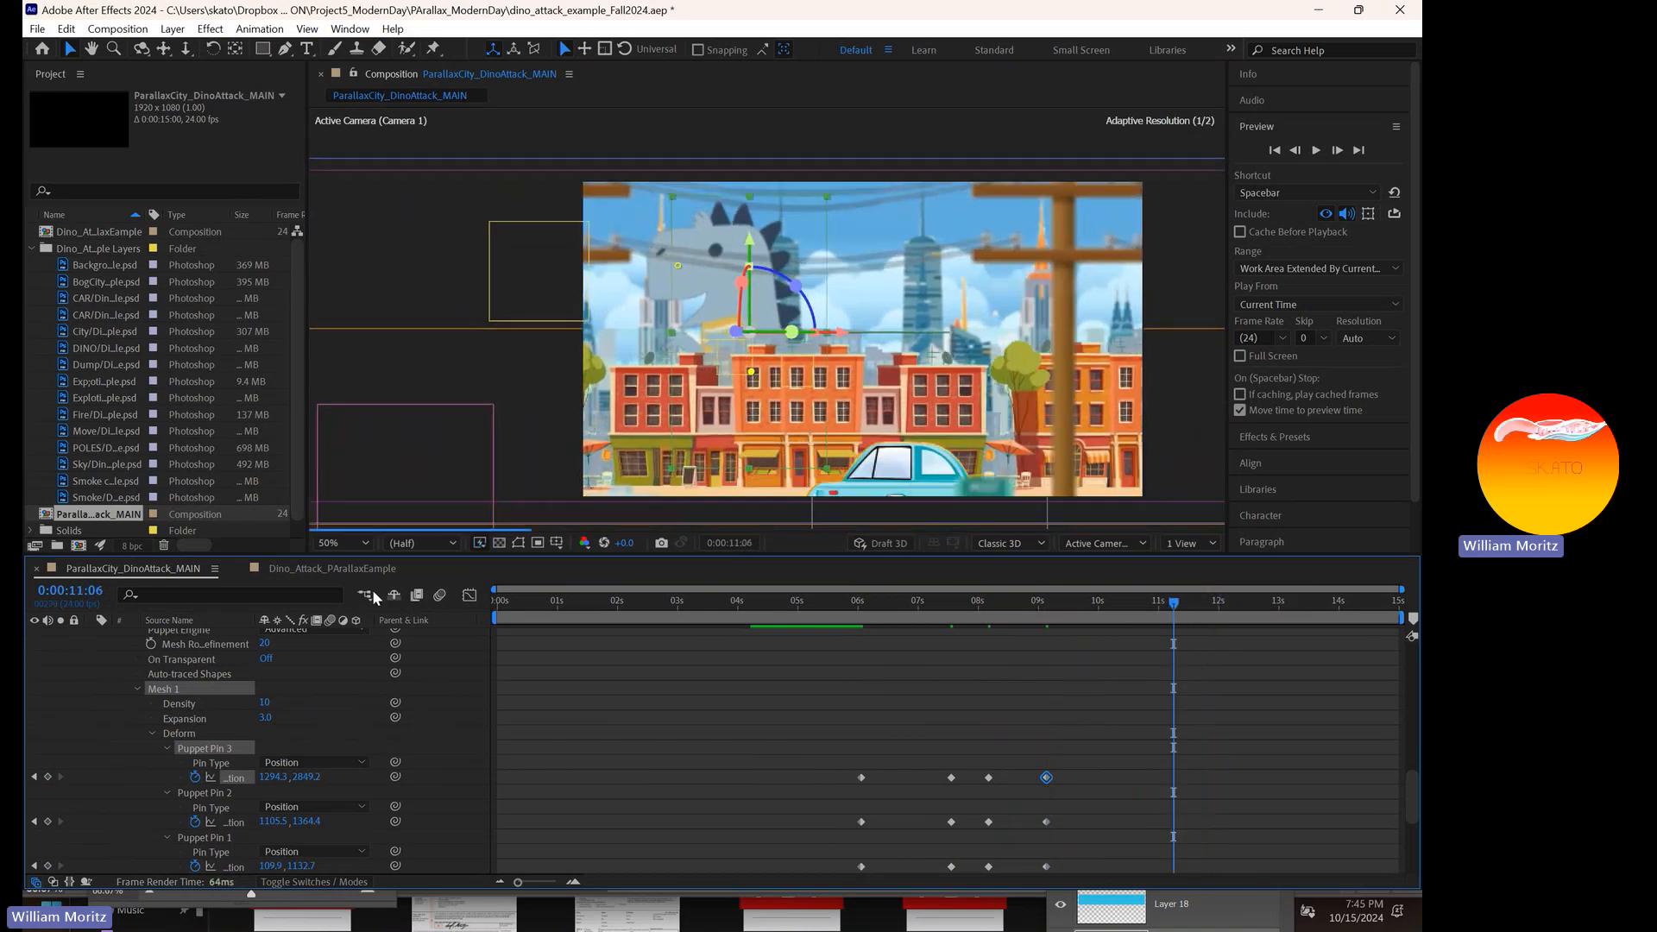
left_click(48, 778)
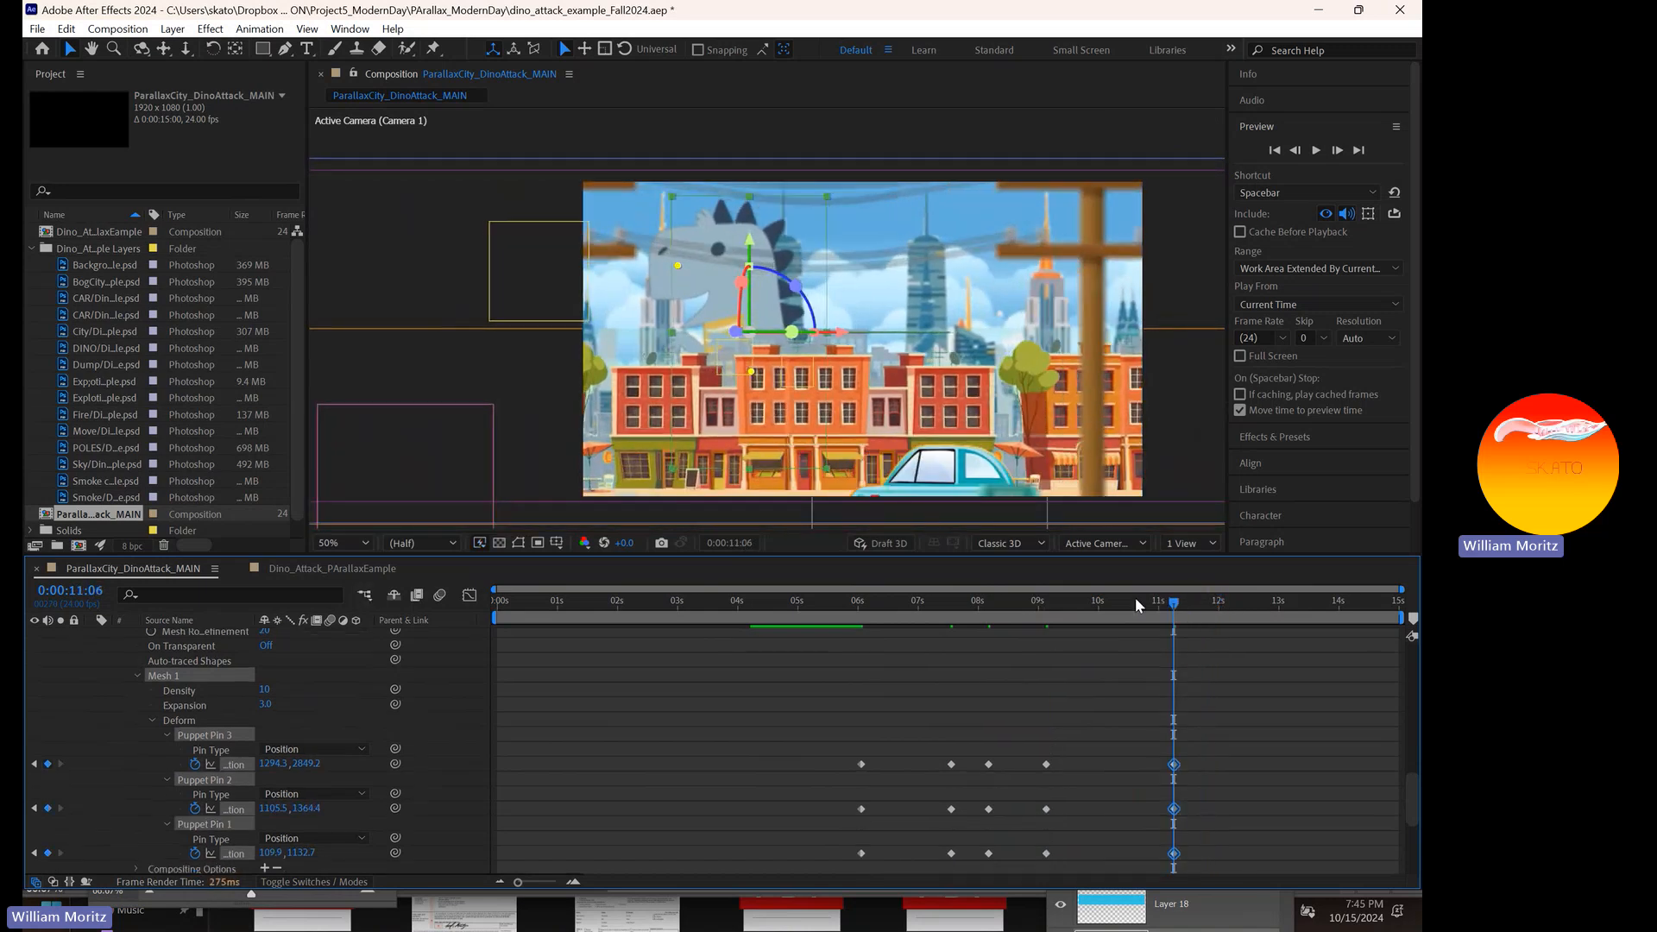
- At 0:00:12:11, keyframe Puppet Pin 1 to about 363.4, 859.7, Pin 2 to about 1128.5, 1329.4 and Pin 3 to about 972.7, 2878.5
left_click_drag(1174, 606, 1246, 604)
left_click(1188, 792)
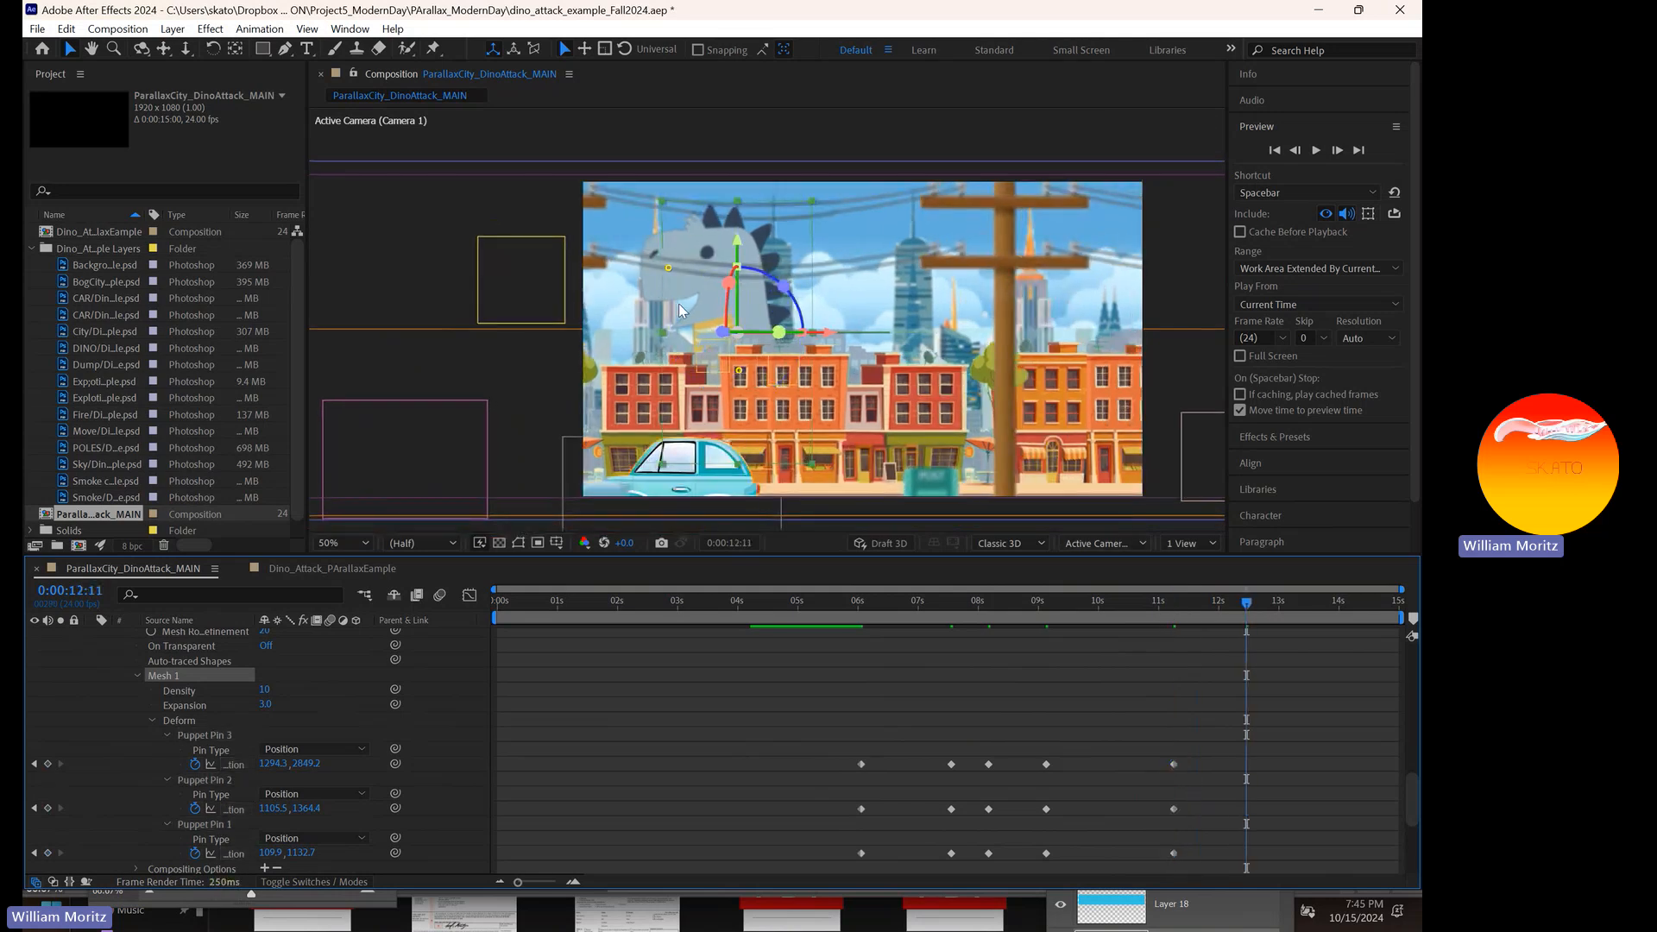
left_click_drag(668, 267, 684, 251)
left_click(203, 824)
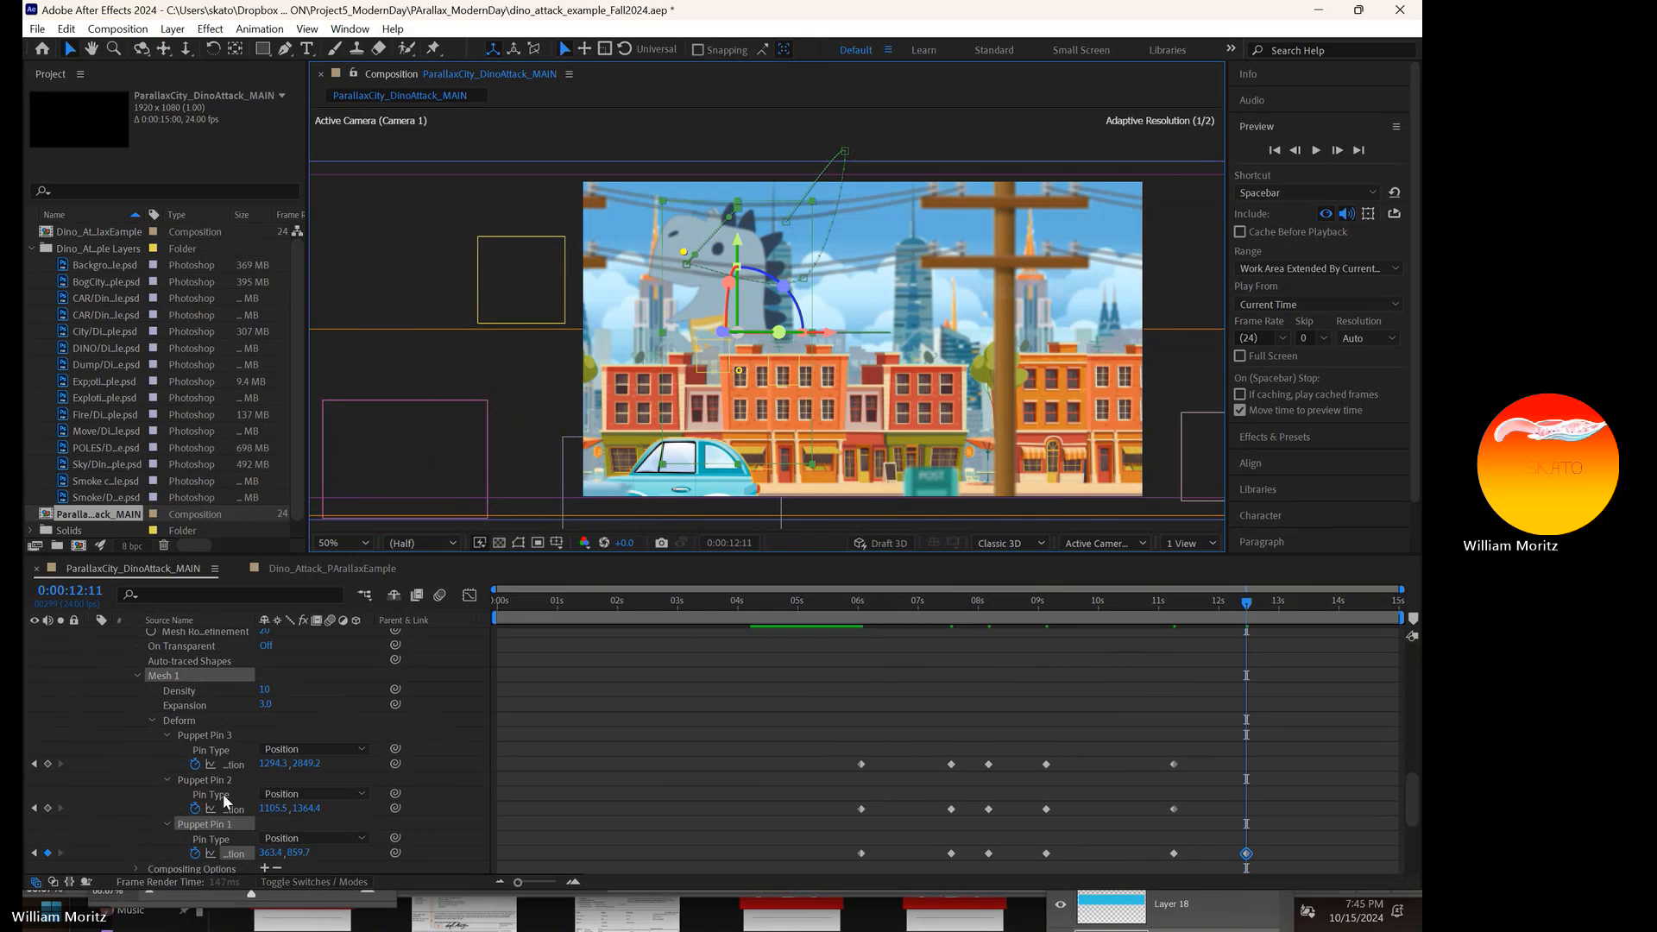
left_click(224, 796)
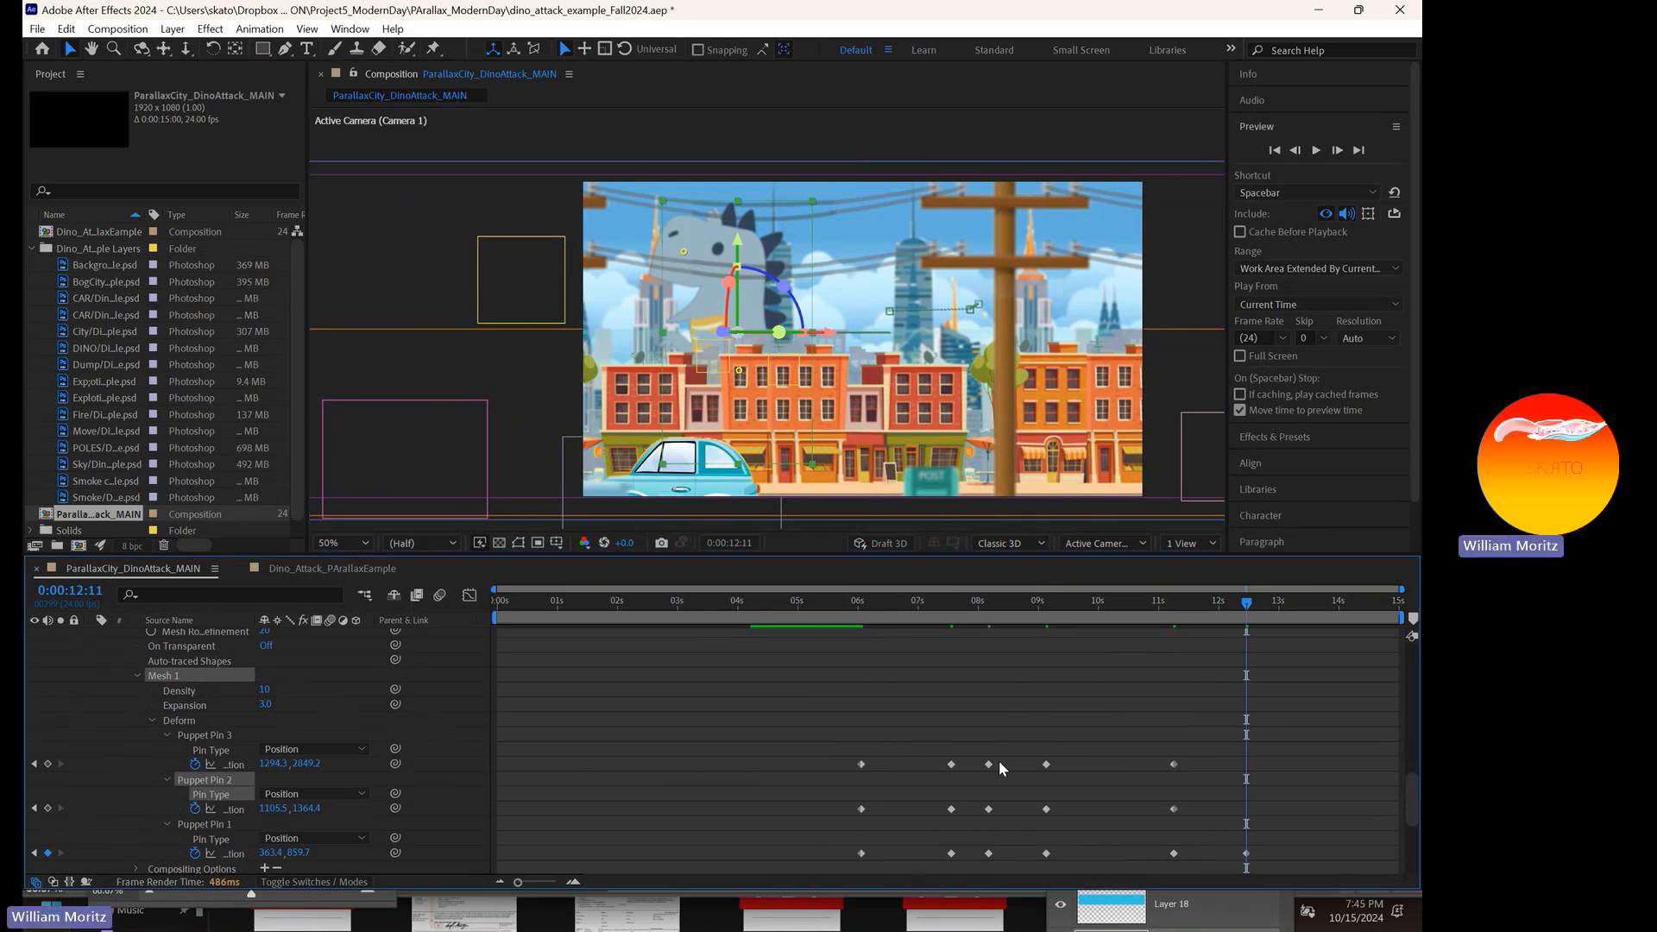
mouse_move(311, 817)
left_mouse_down()
mouse_move(300, 793)
mouse_move(234, 812)
mouse_move(287, 809)
left_mouse_up()
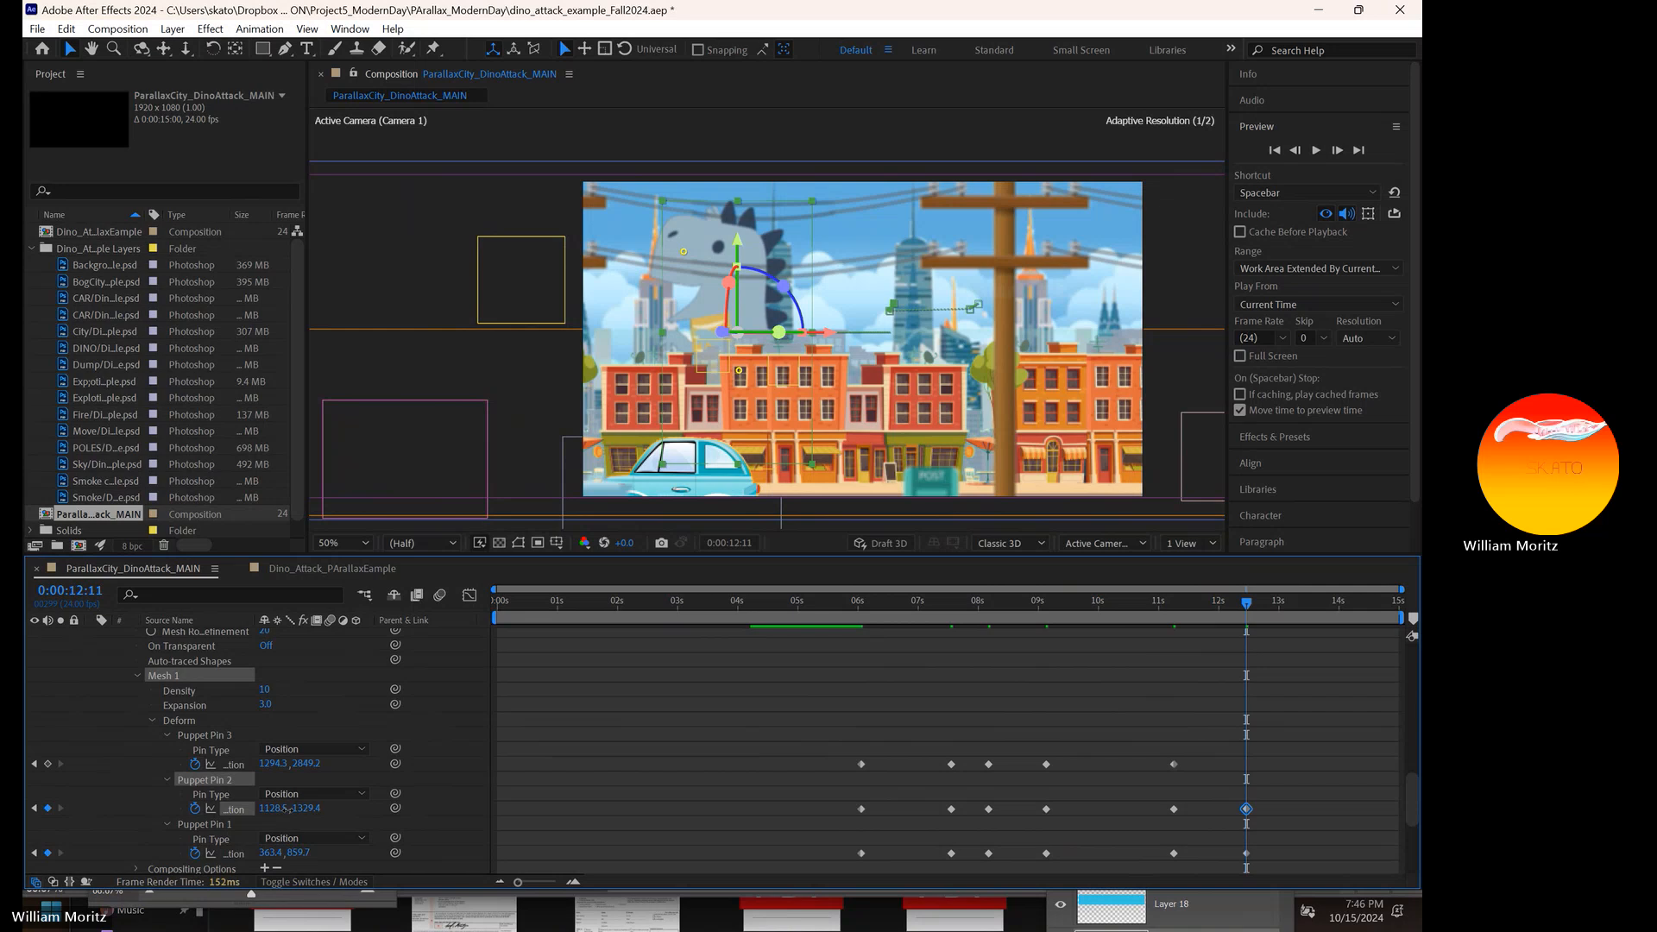
left_click_drag(738, 370, 720, 372)
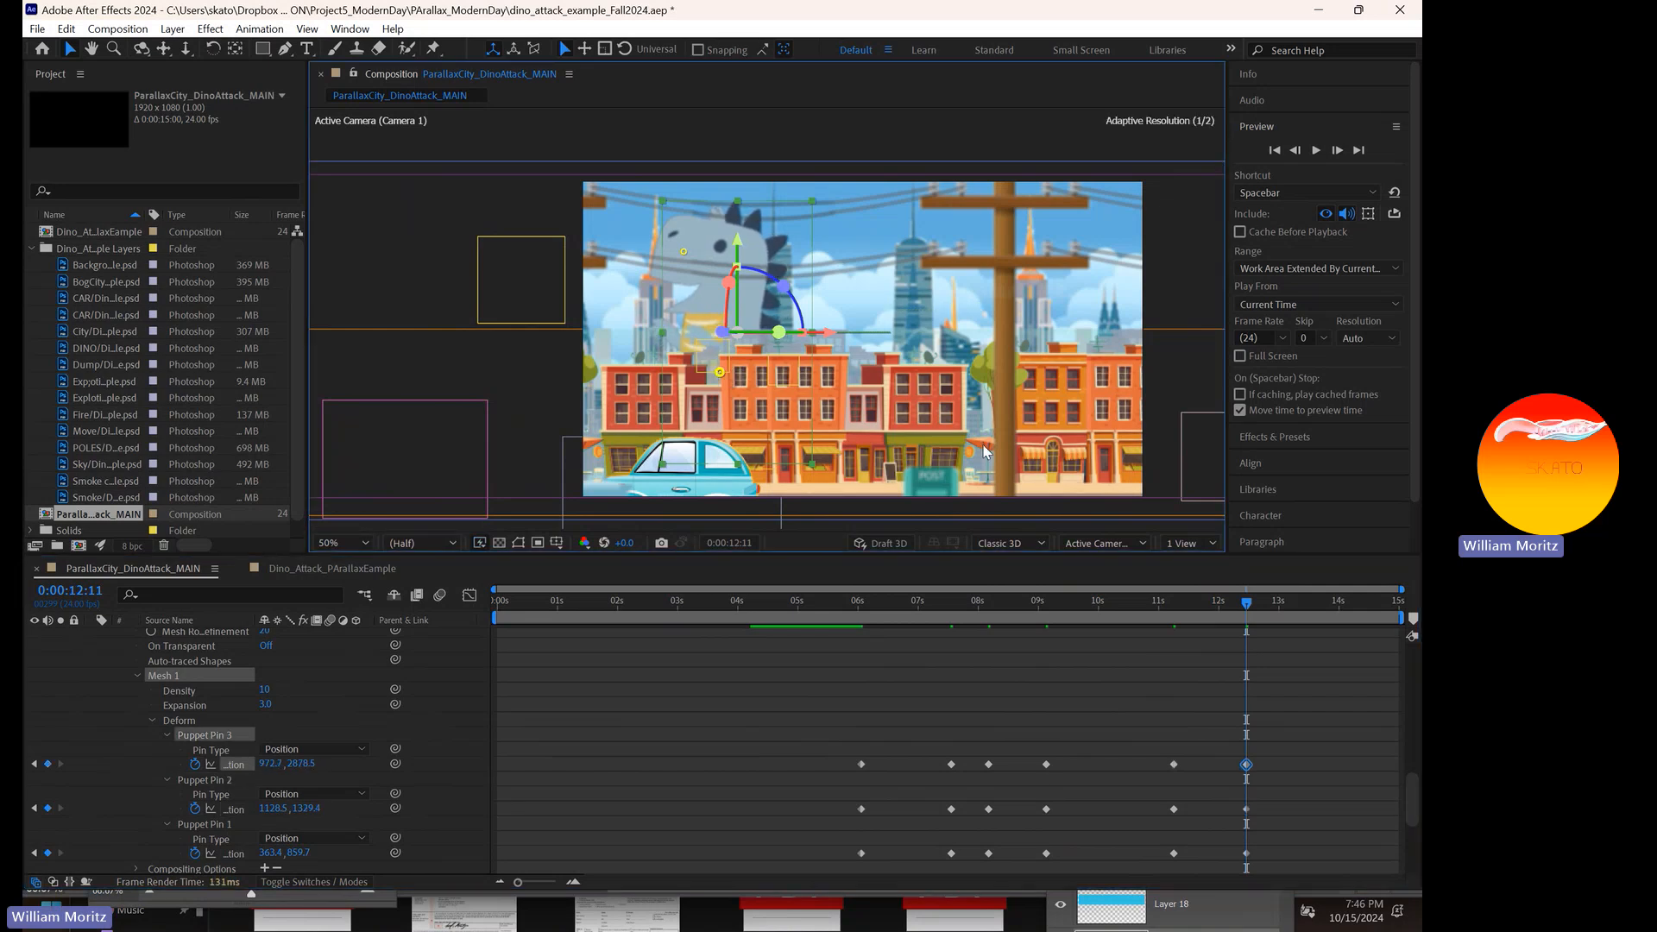
left_click(1230, 702)
- Copy the three puppet pins' first keyframes, at about 0:00:06:01, to 0:00:14:18
left_click_drag(1245, 607, 1381, 624)
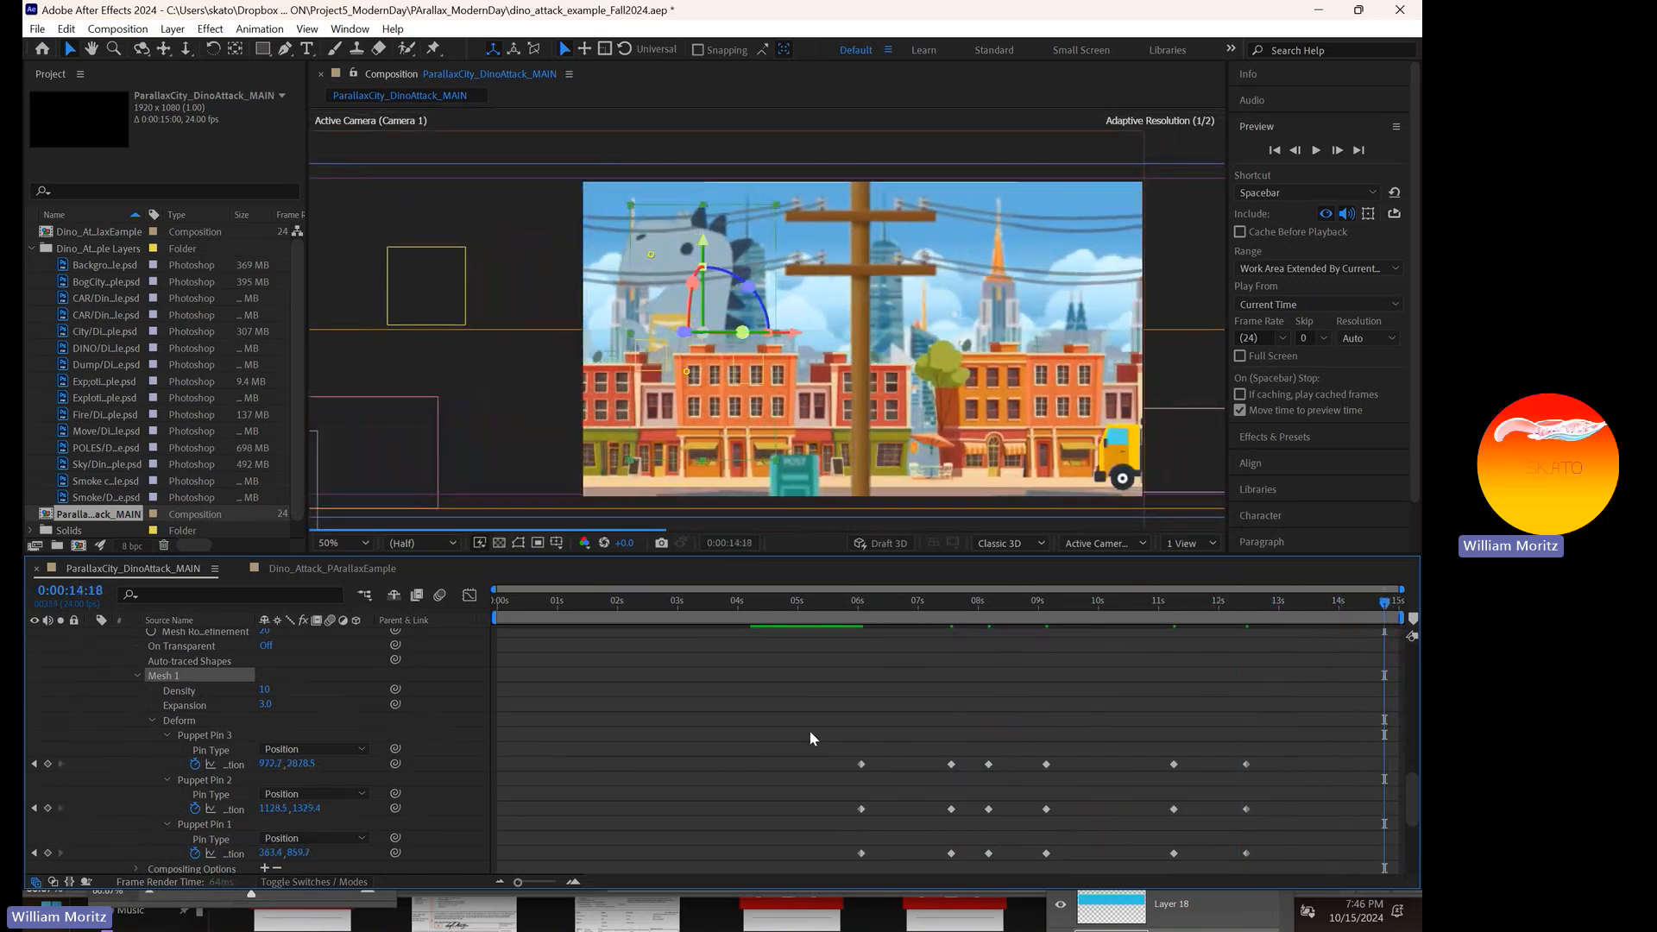
left_click_drag(810, 728, 870, 877)
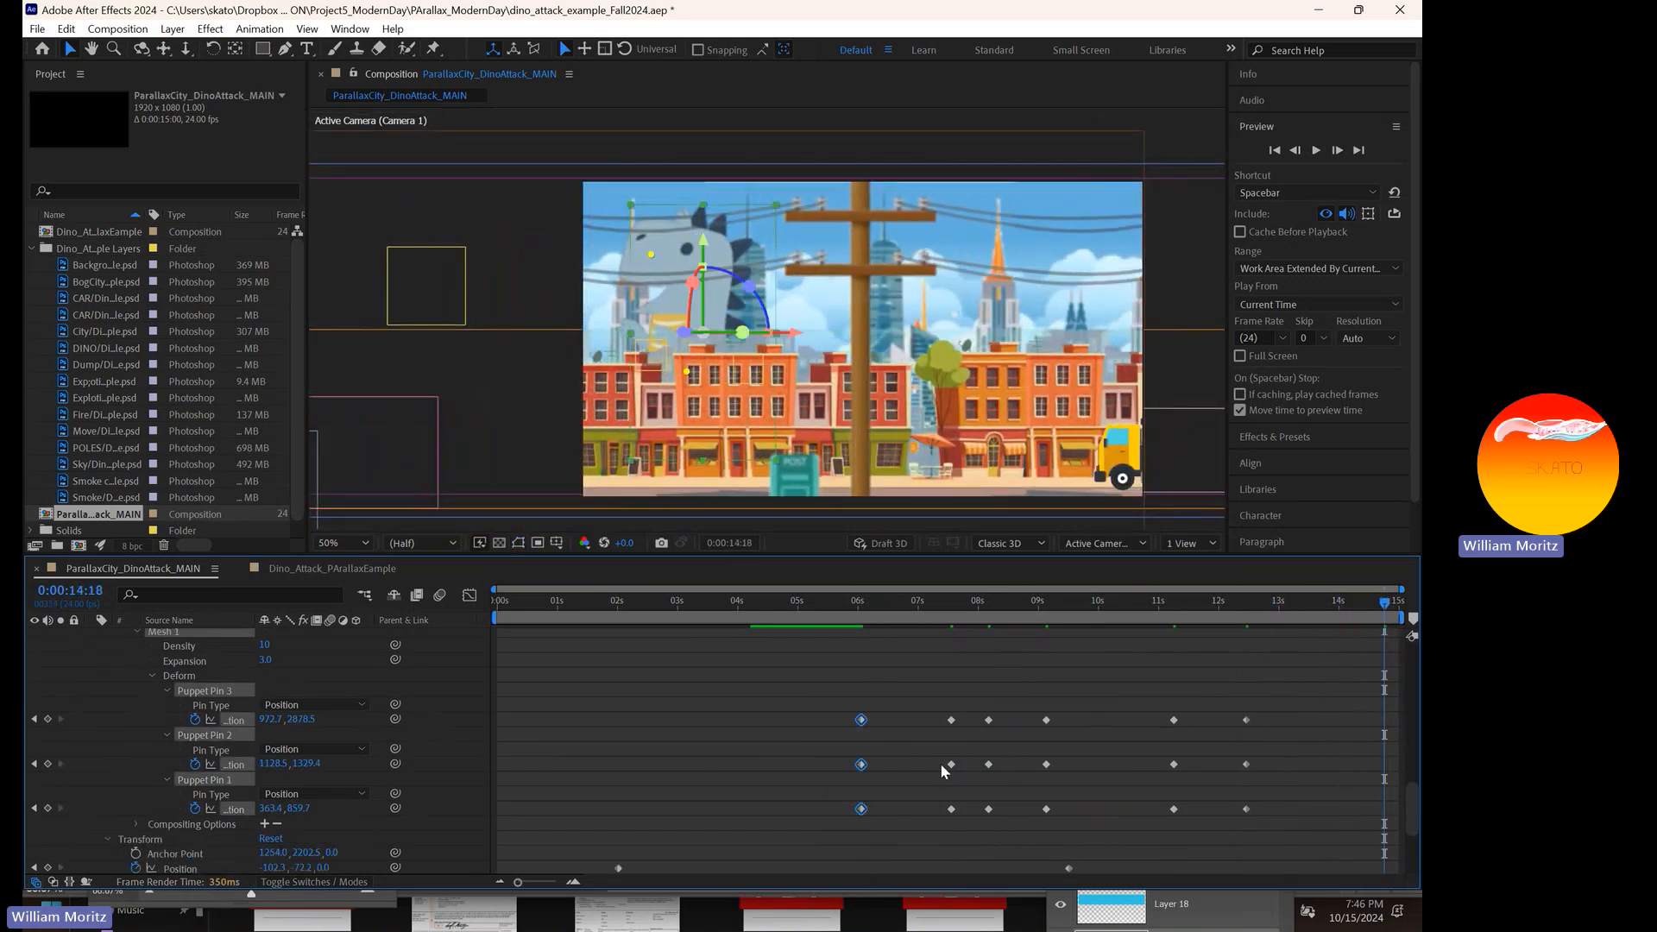
key("ctrl+v")
- Copy the three puppet pins' keyframes from 0:00:12:11 to 0:00:13:09
left_click_drag(1261, 668, 1225, 847)
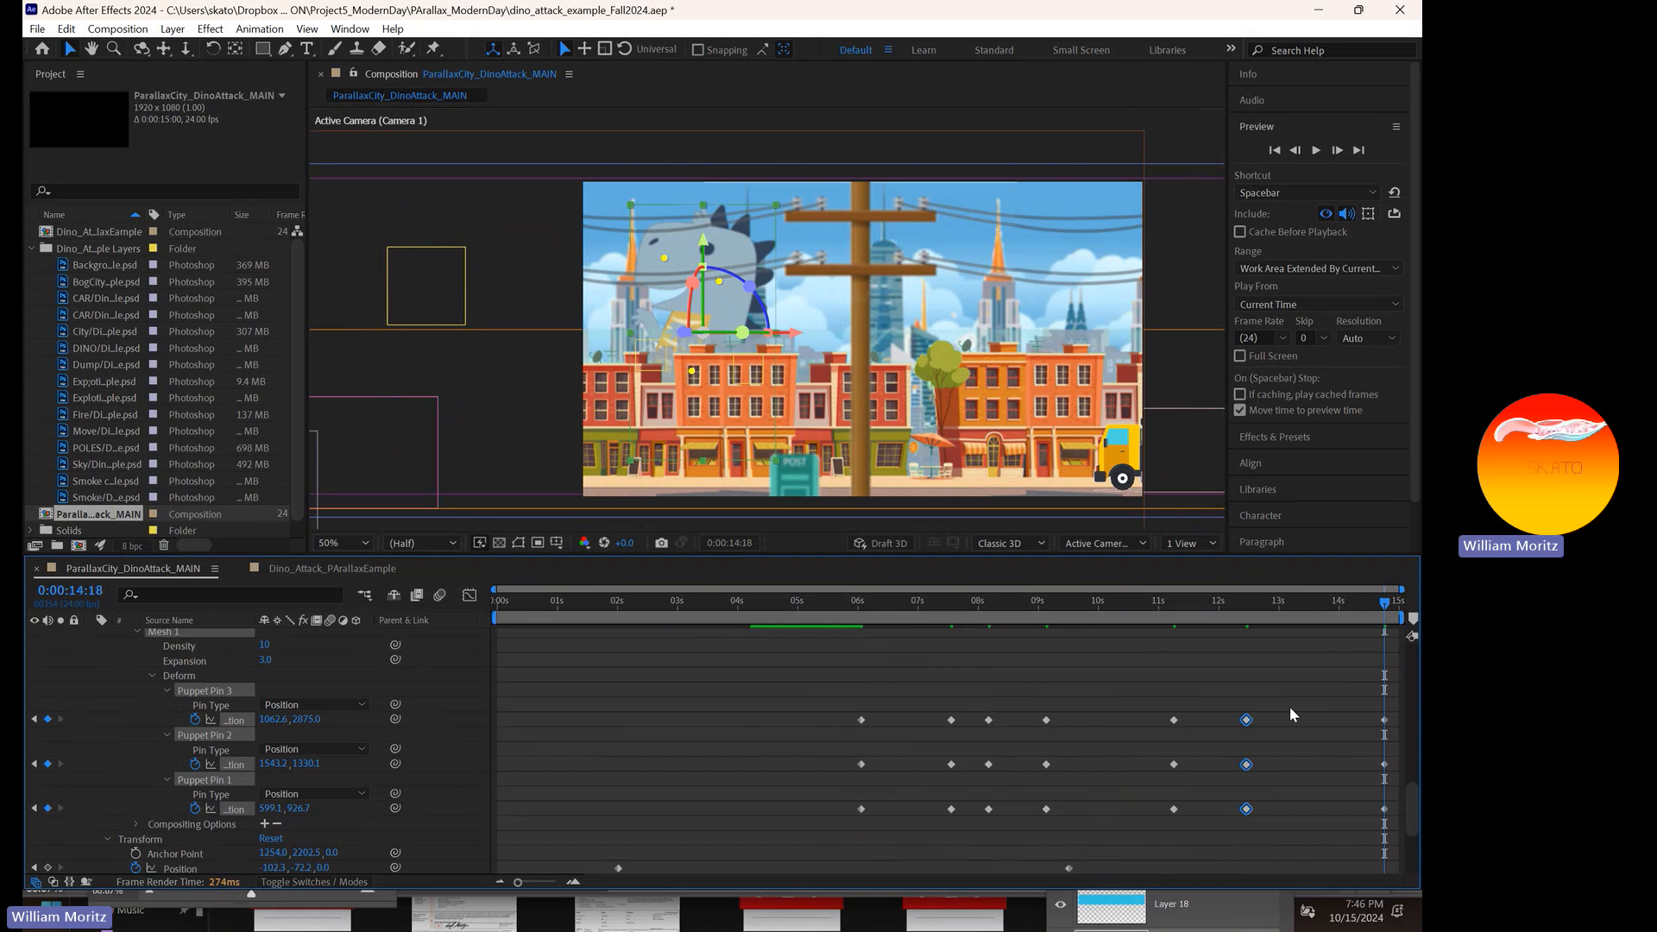
left_click(1277, 603)
left_click(1301, 604)
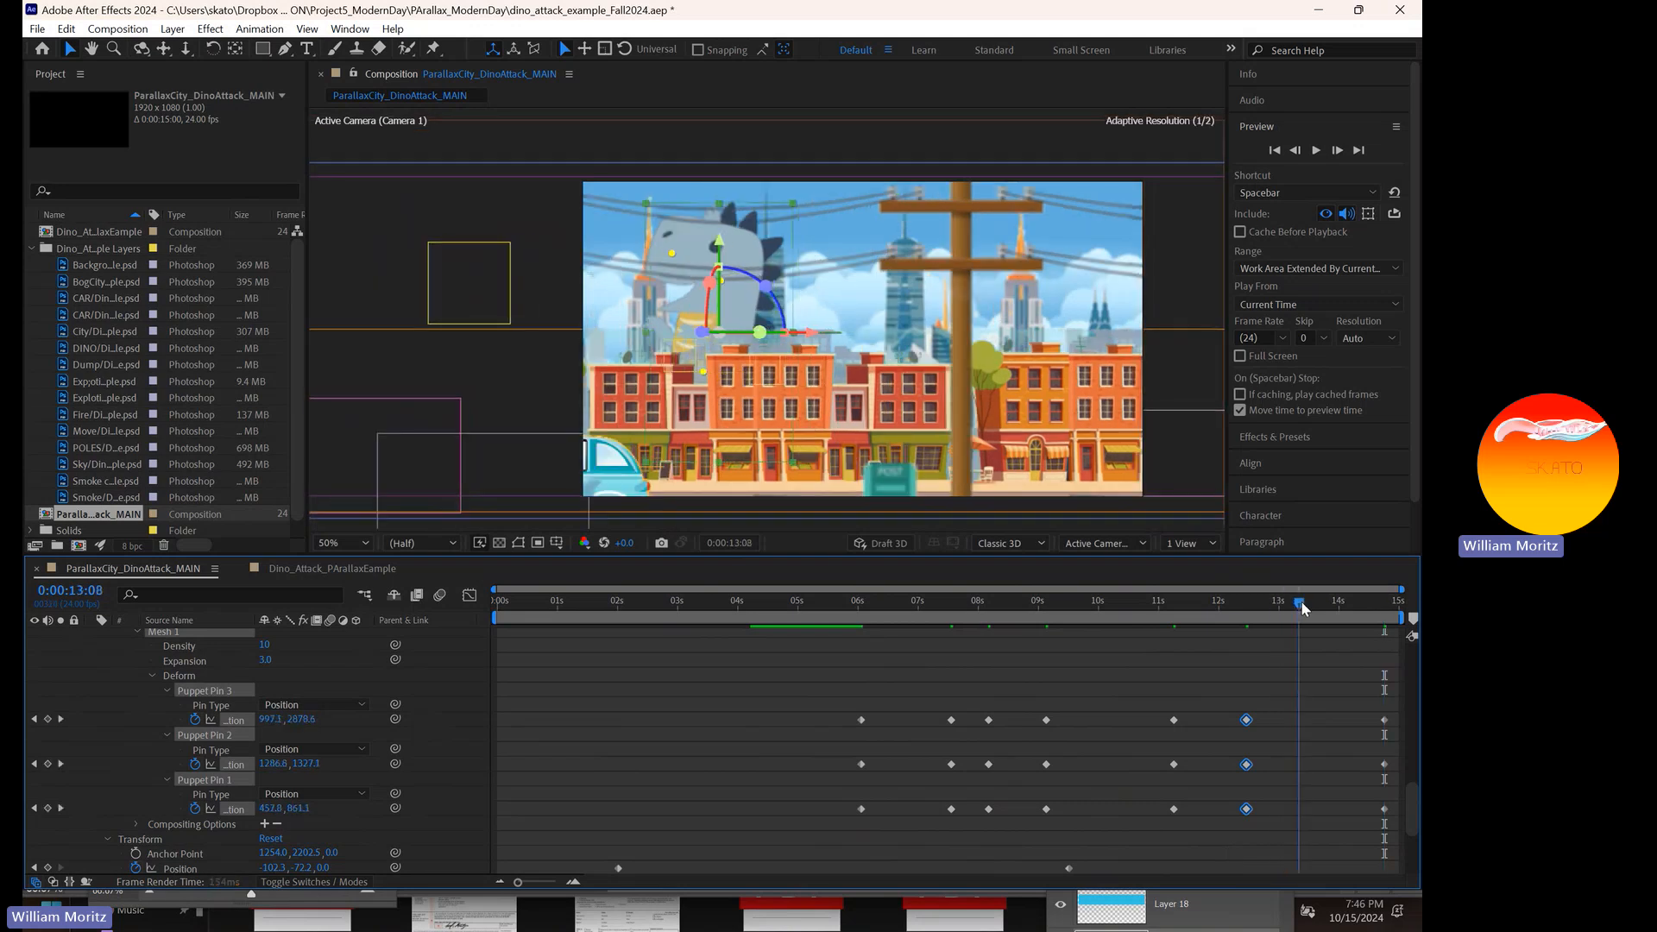
key("ctrl+v")
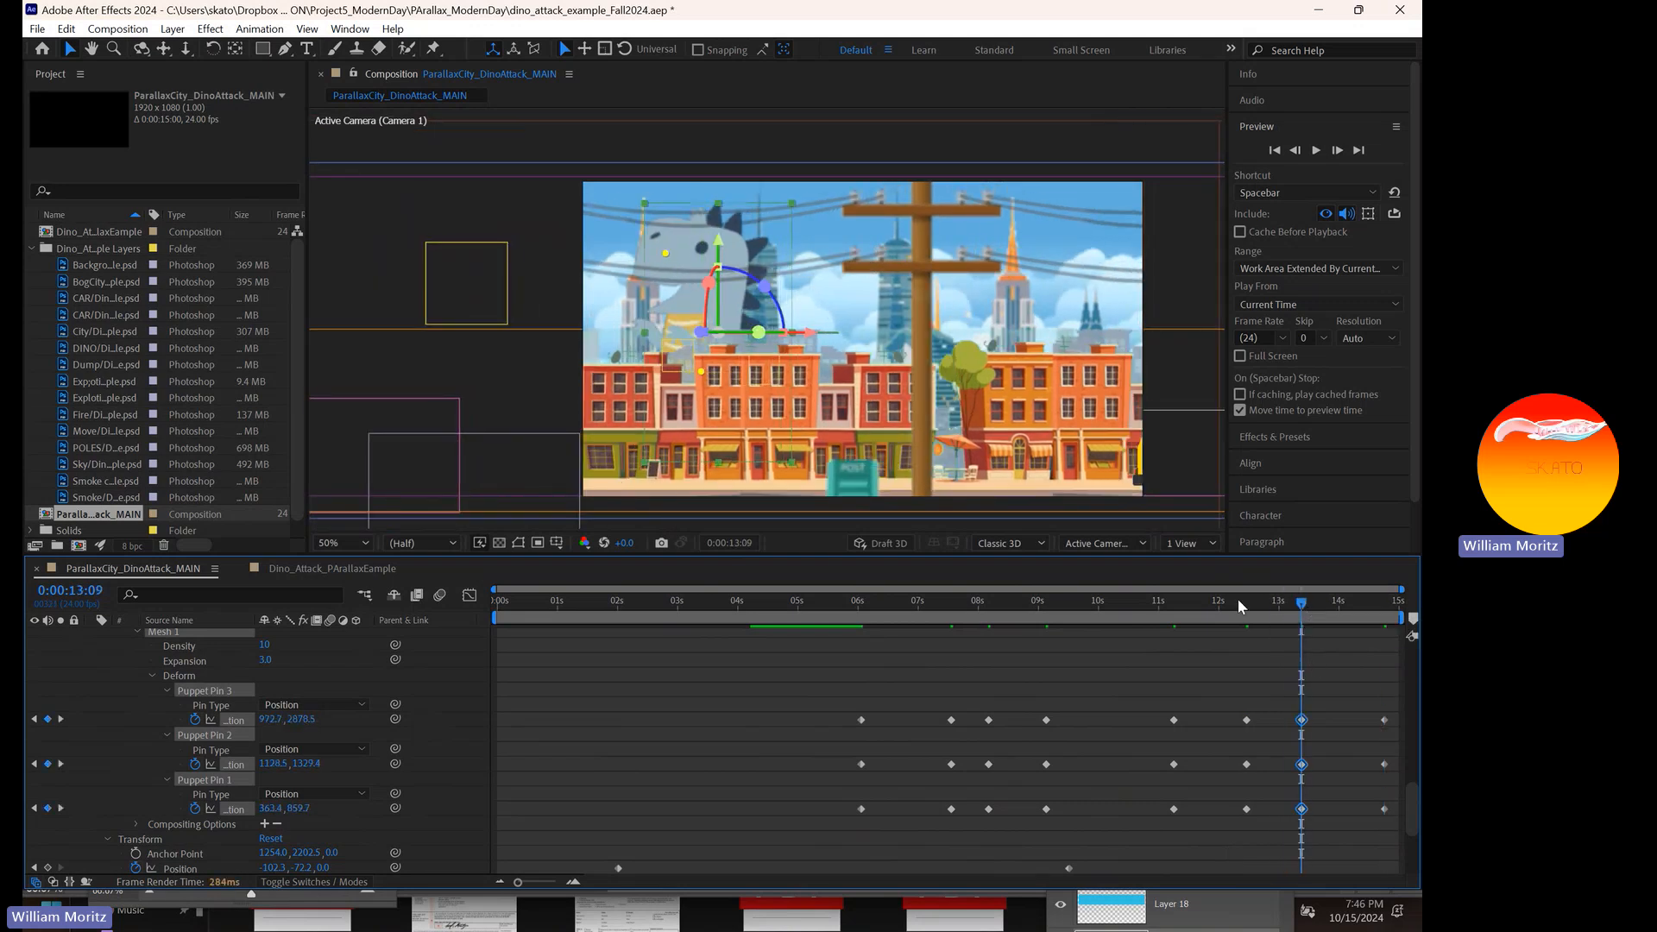
- At 0:00:04:04, keyframe Puppet Pin 1 down-left to about 355.3, 1269.0 and Pin 2 to about 1173.0, 1537.8
left_click_drag(1239, 607, 747, 646)
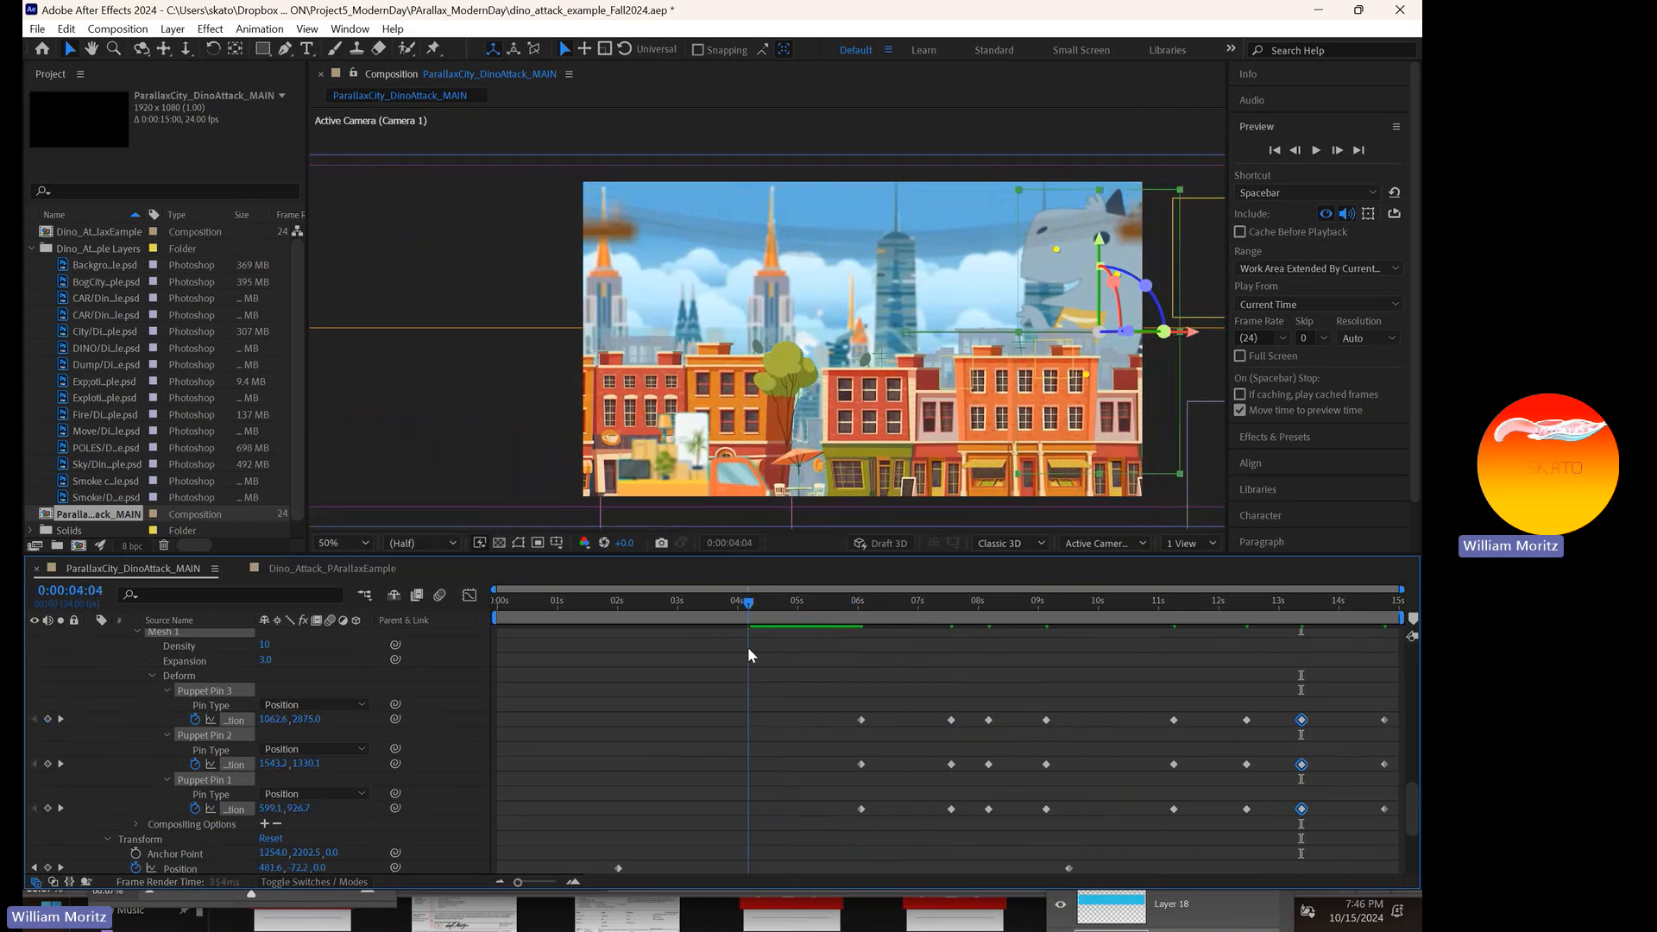
left_click(581, 779)
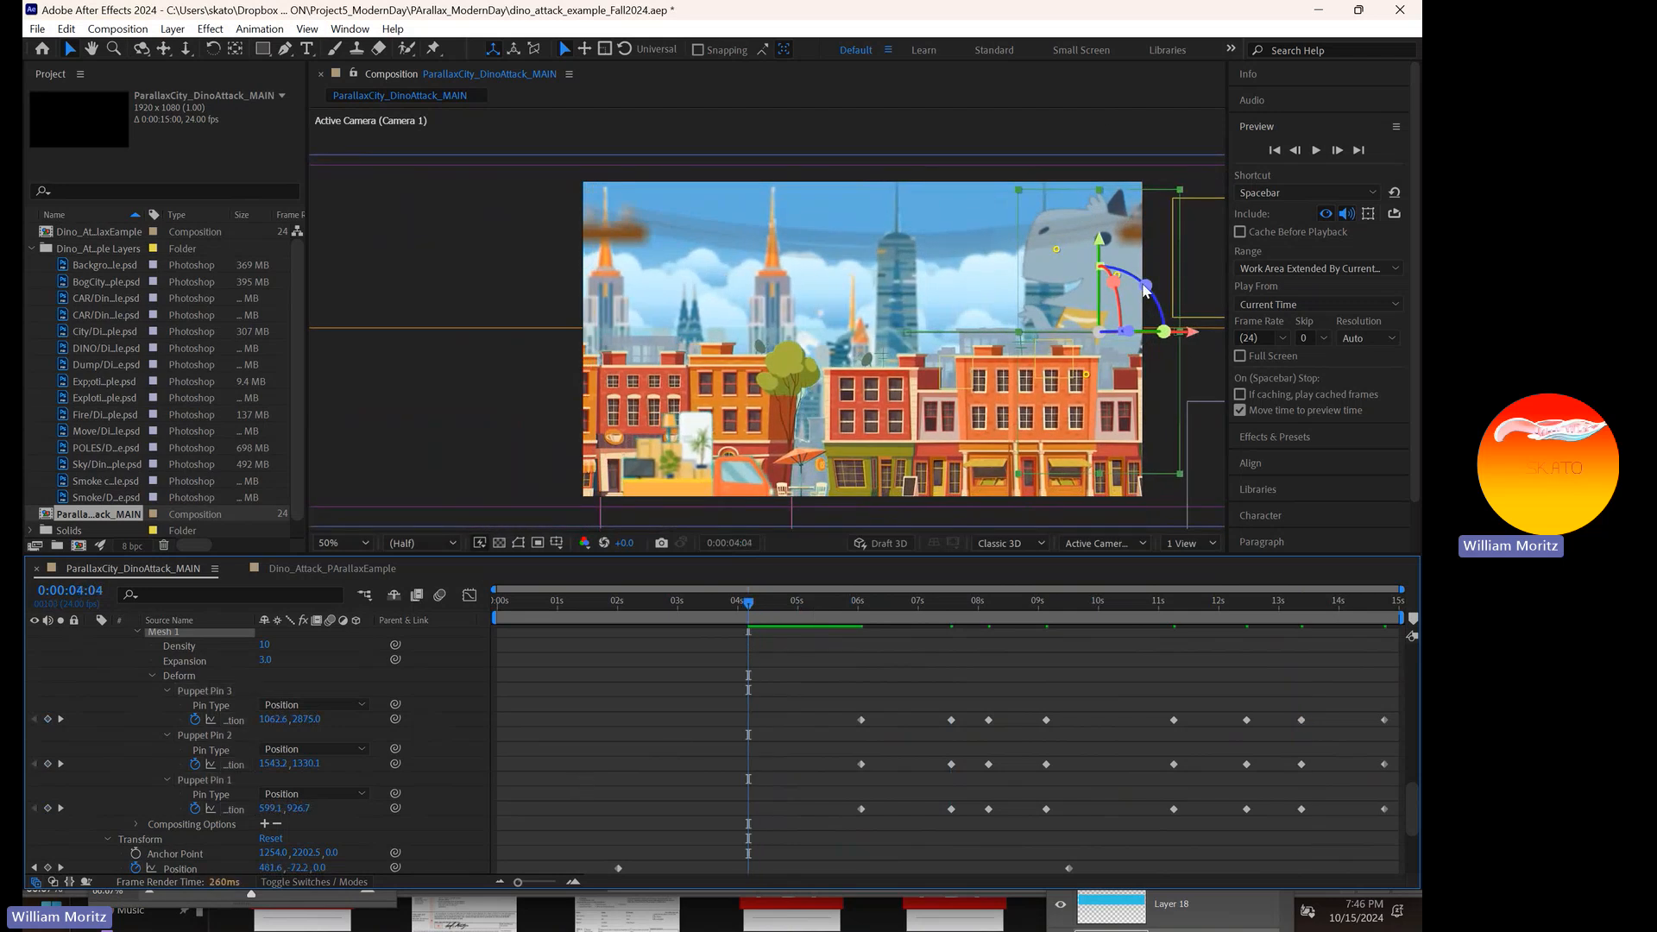
left_click_drag(1144, 291, 1041, 270)
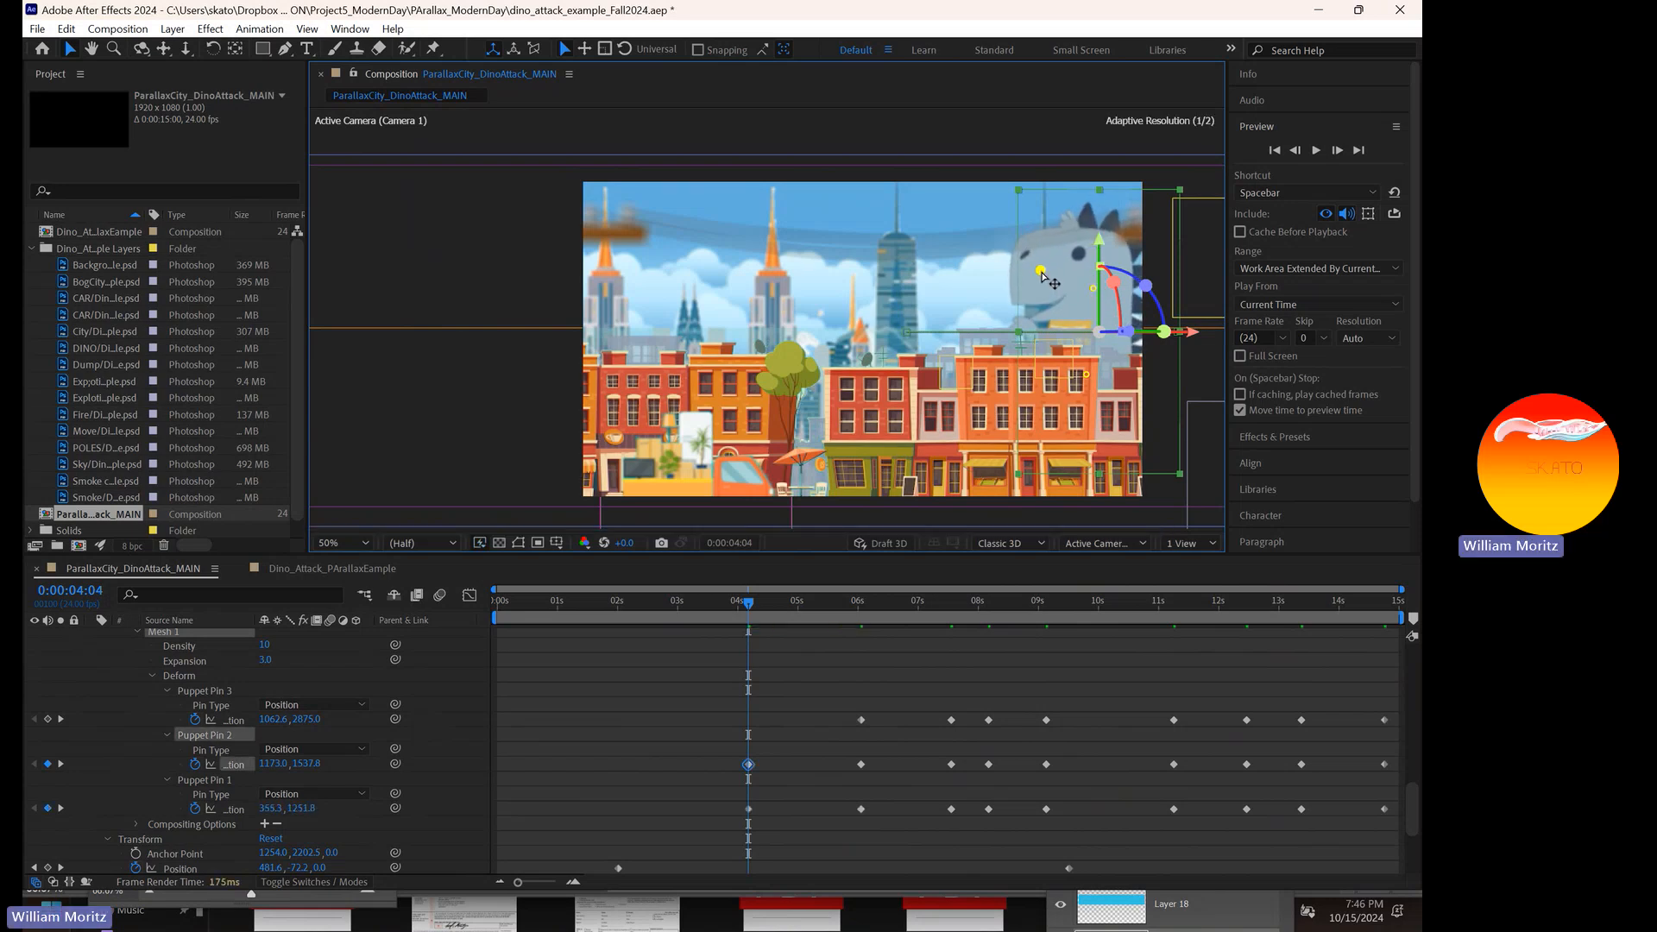
- At 0:00:04:22, keyframe Puppet Pin 1 to about 528.2, 659.2, Pin 2 to about 1321.1, 1154.2 and Pin 3 to about 873.8, 2832.0
left_click_drag(749, 605, 793, 601)
left_click_drag(1082, 291, 1019, 227)
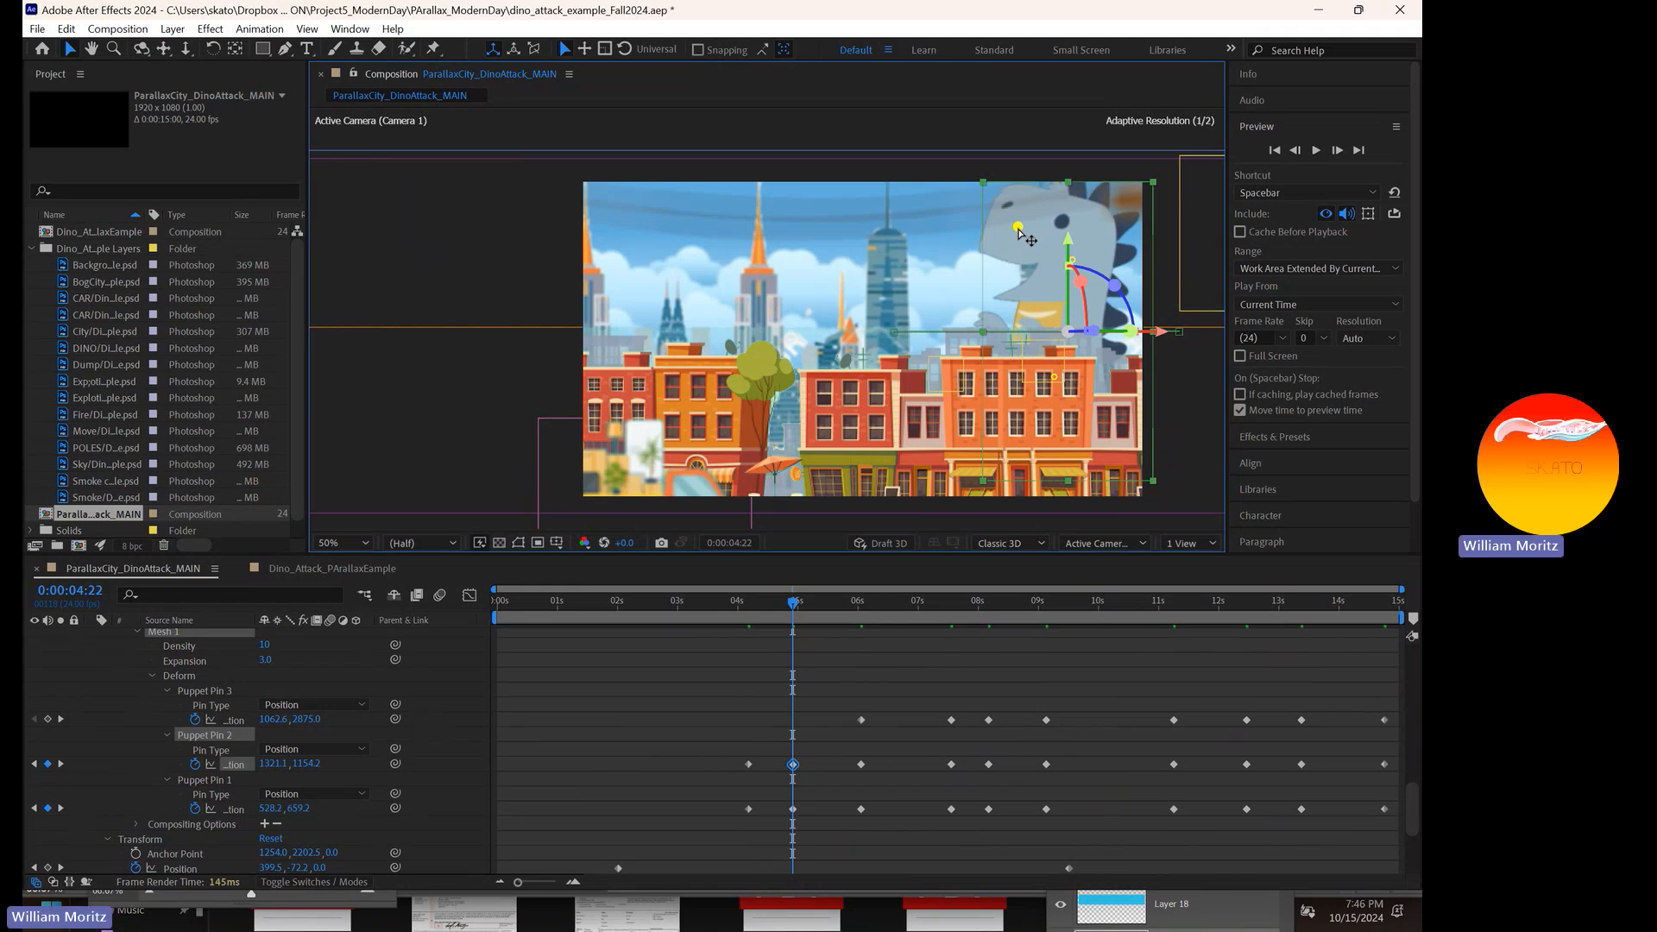
left_click_drag(1054, 377, 1045, 380)
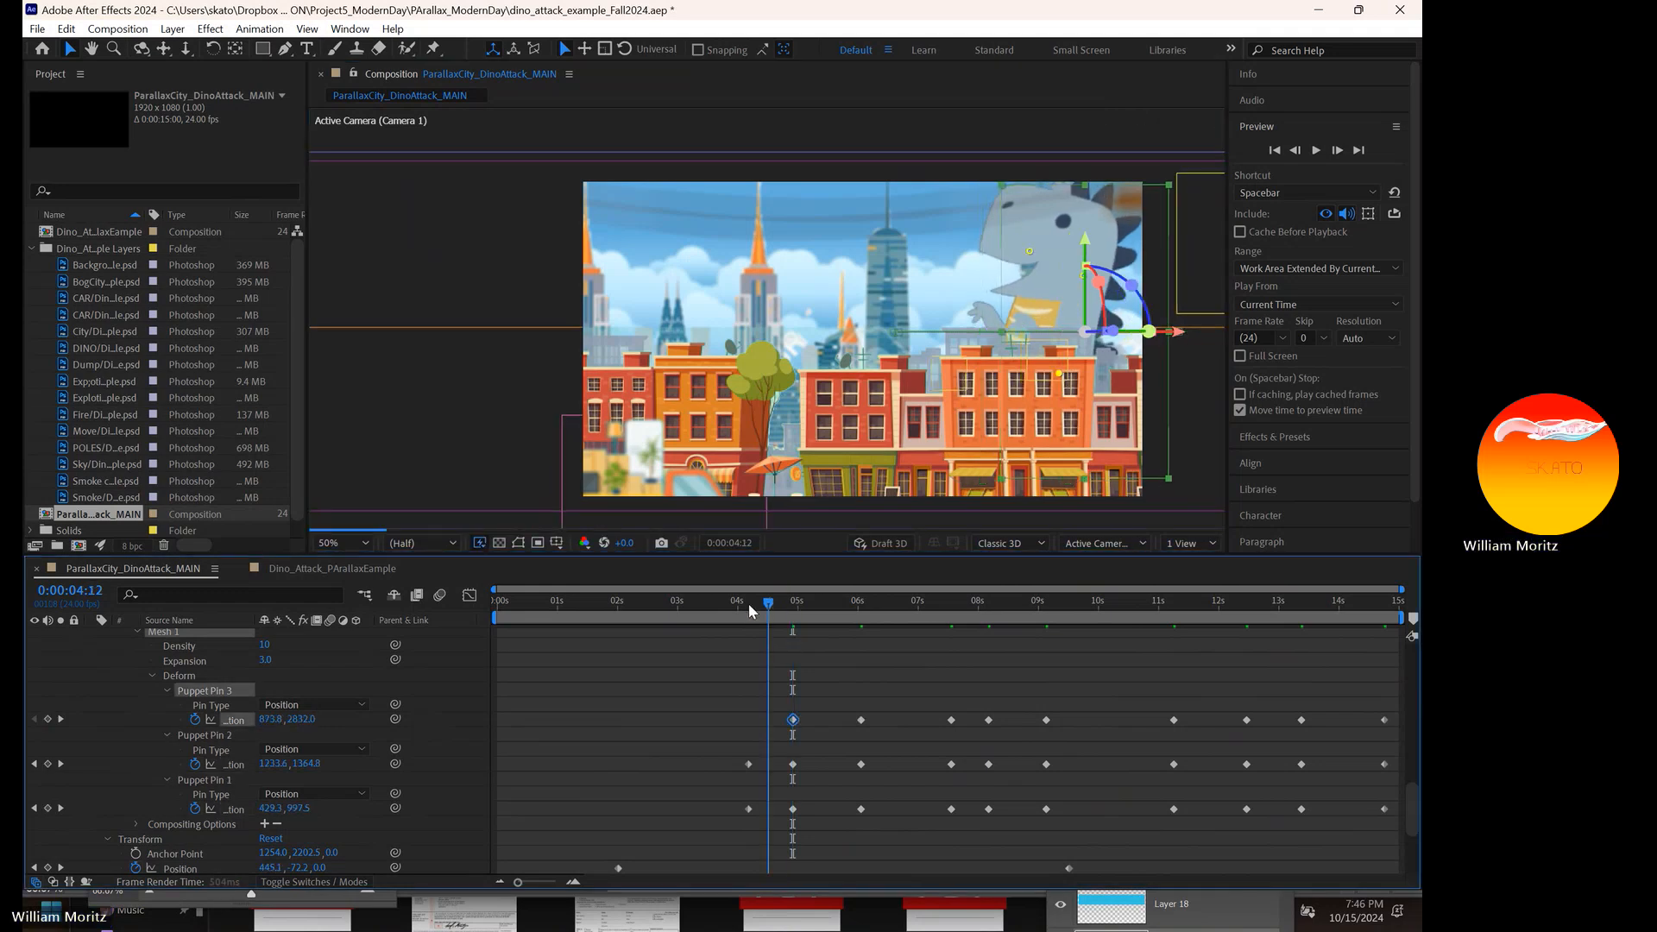
- Play the shot from the start to check the dinosaur's puppet movement, and collapse the DINO layer's properties
left_click_drag(748, 603, 1123, 603)
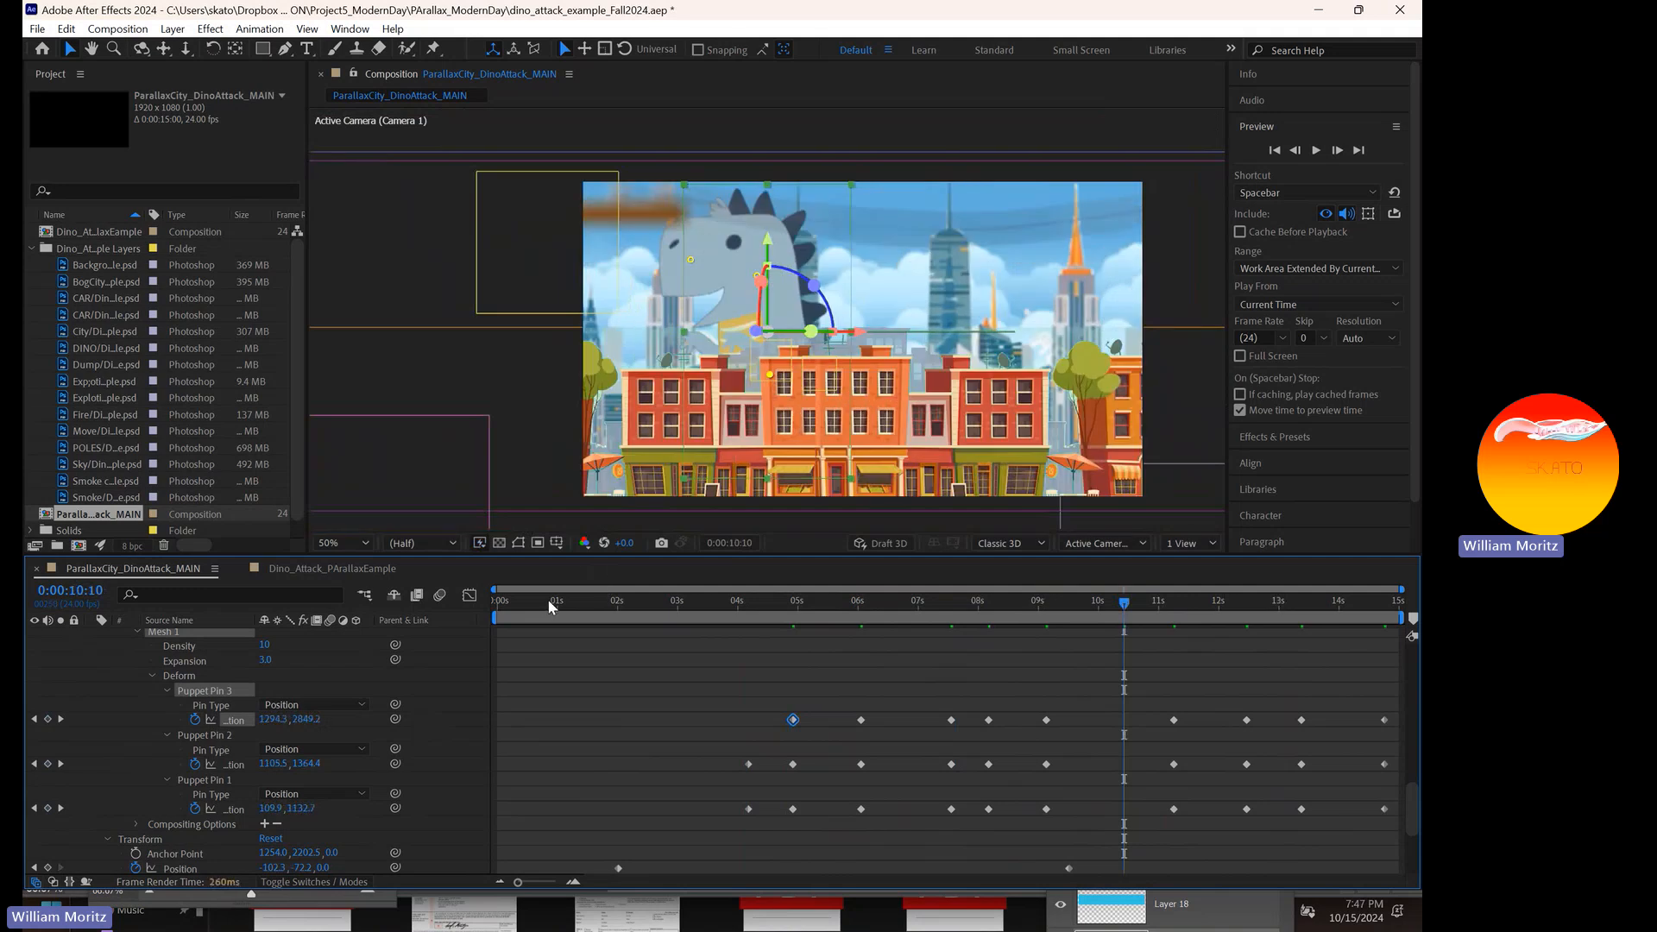
left_click_drag(545, 601, 485, 604)
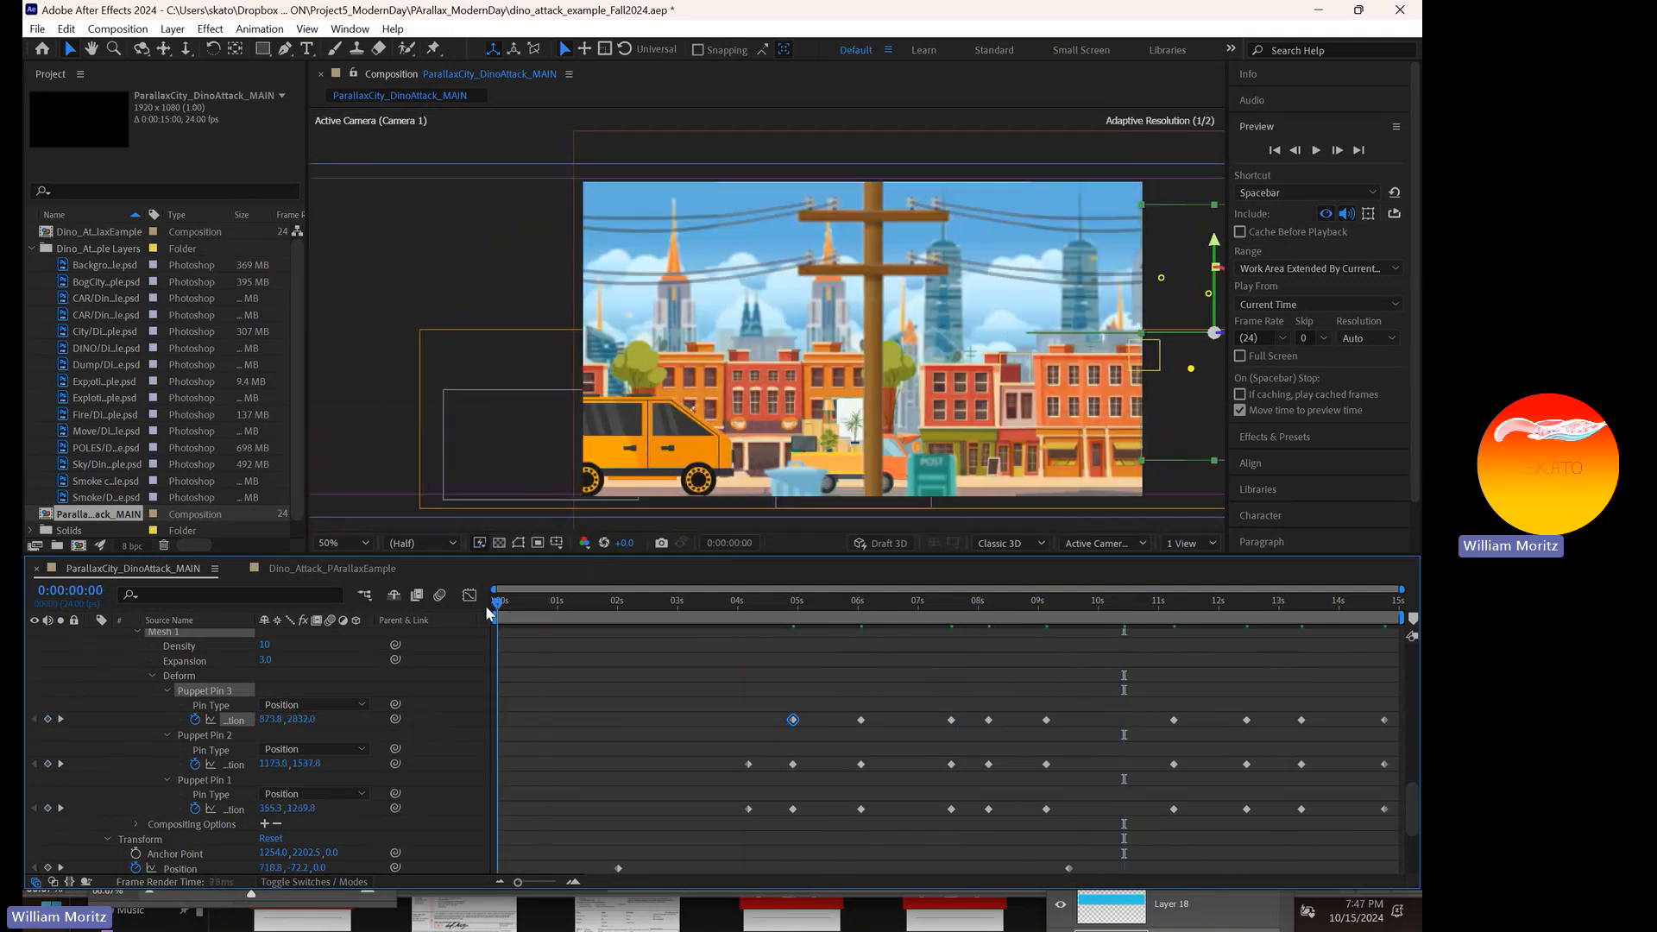
left_click(1315, 150)
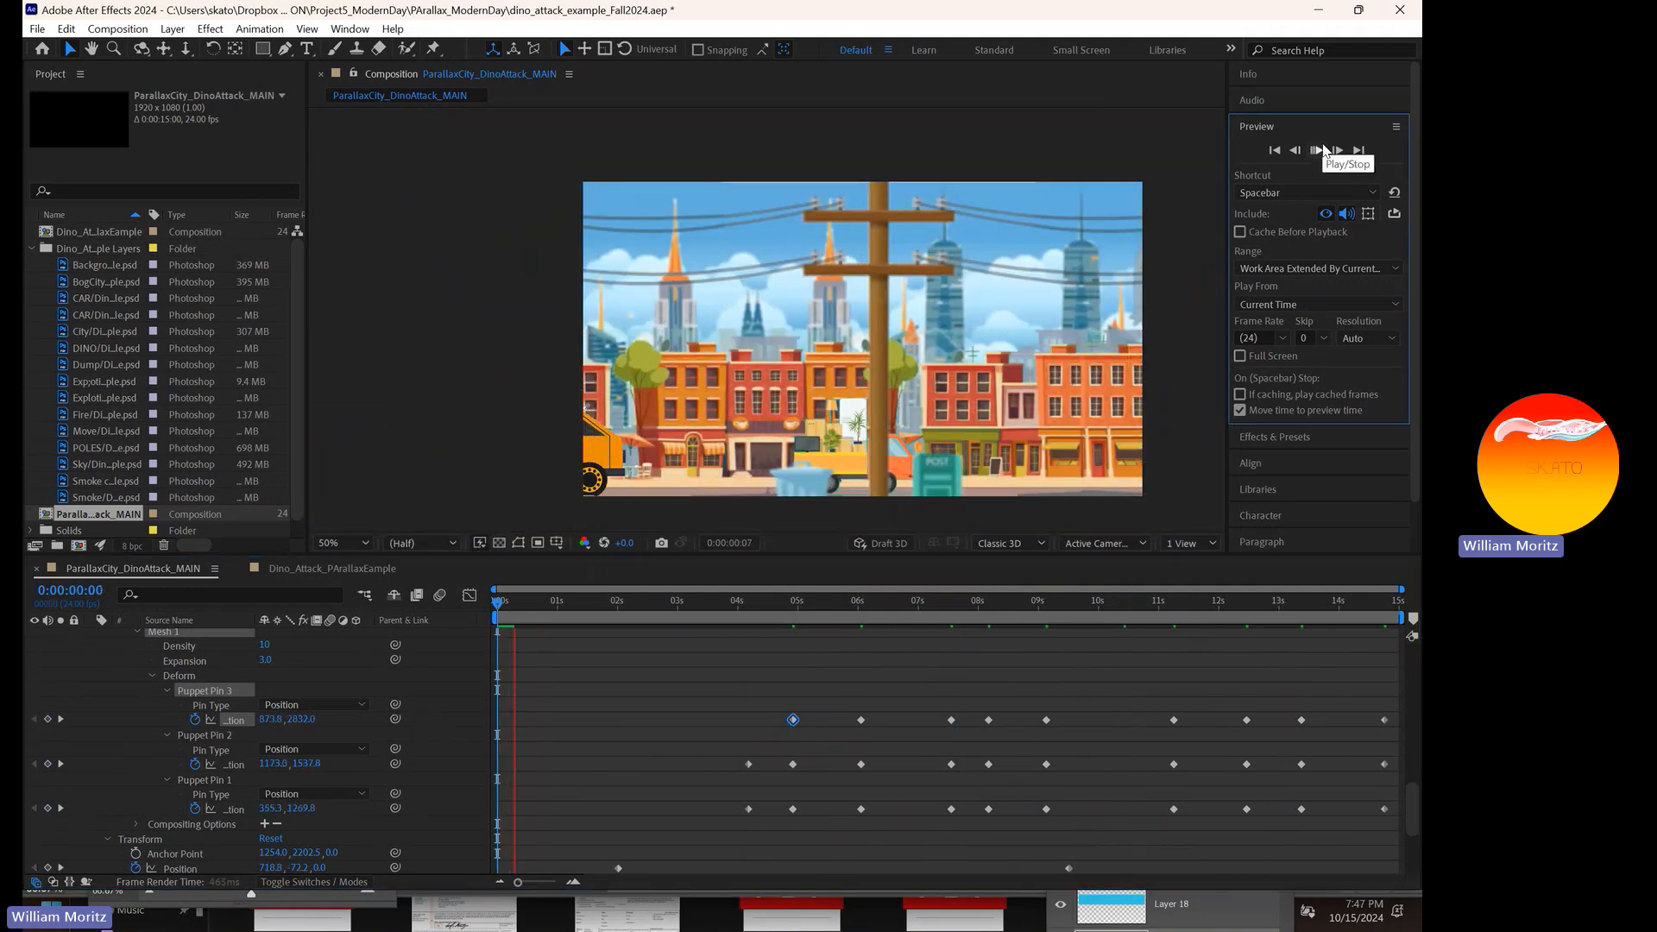
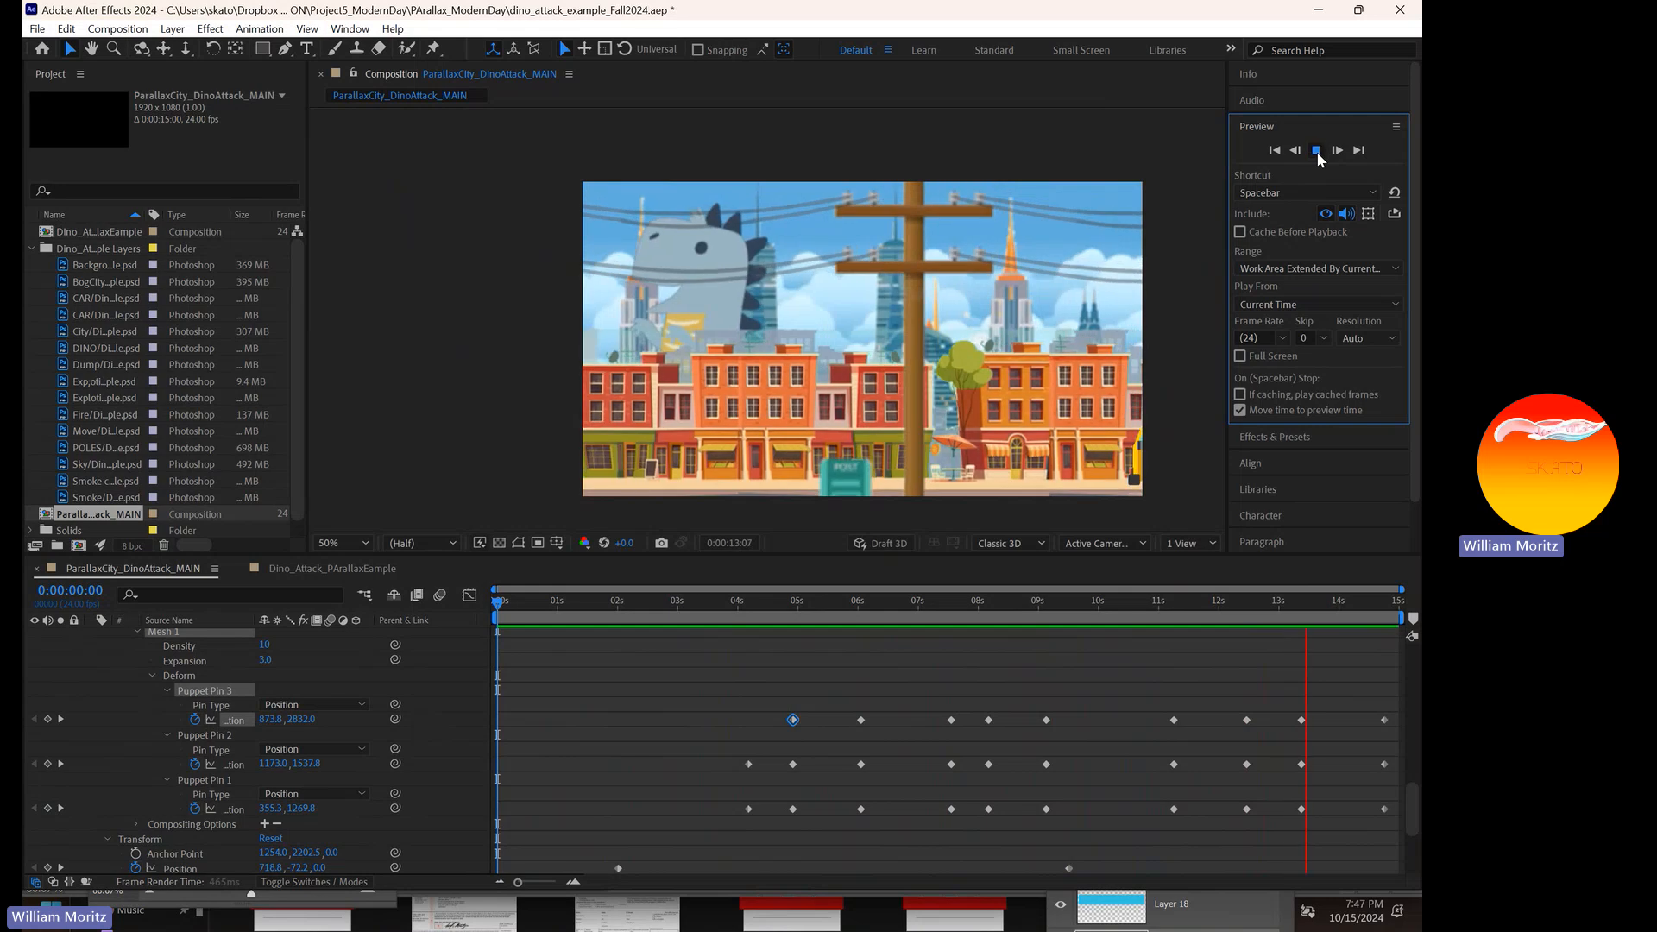
left_click(1316, 151)
scroll(126, 751, "up", 3)
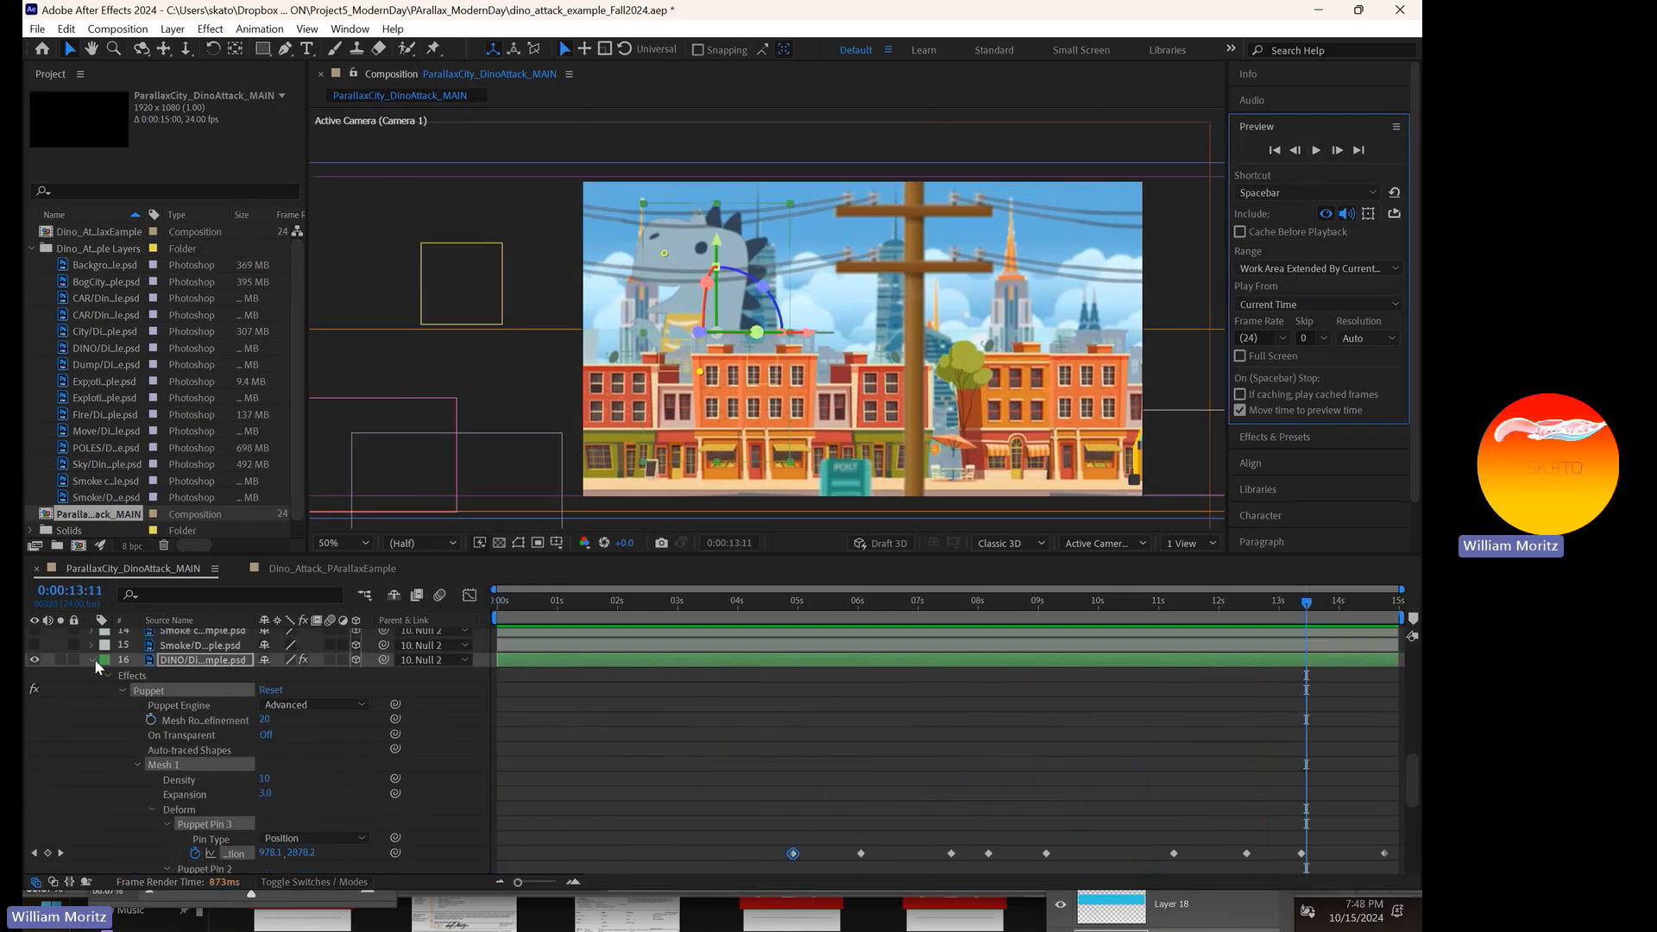
left_click(92, 659)
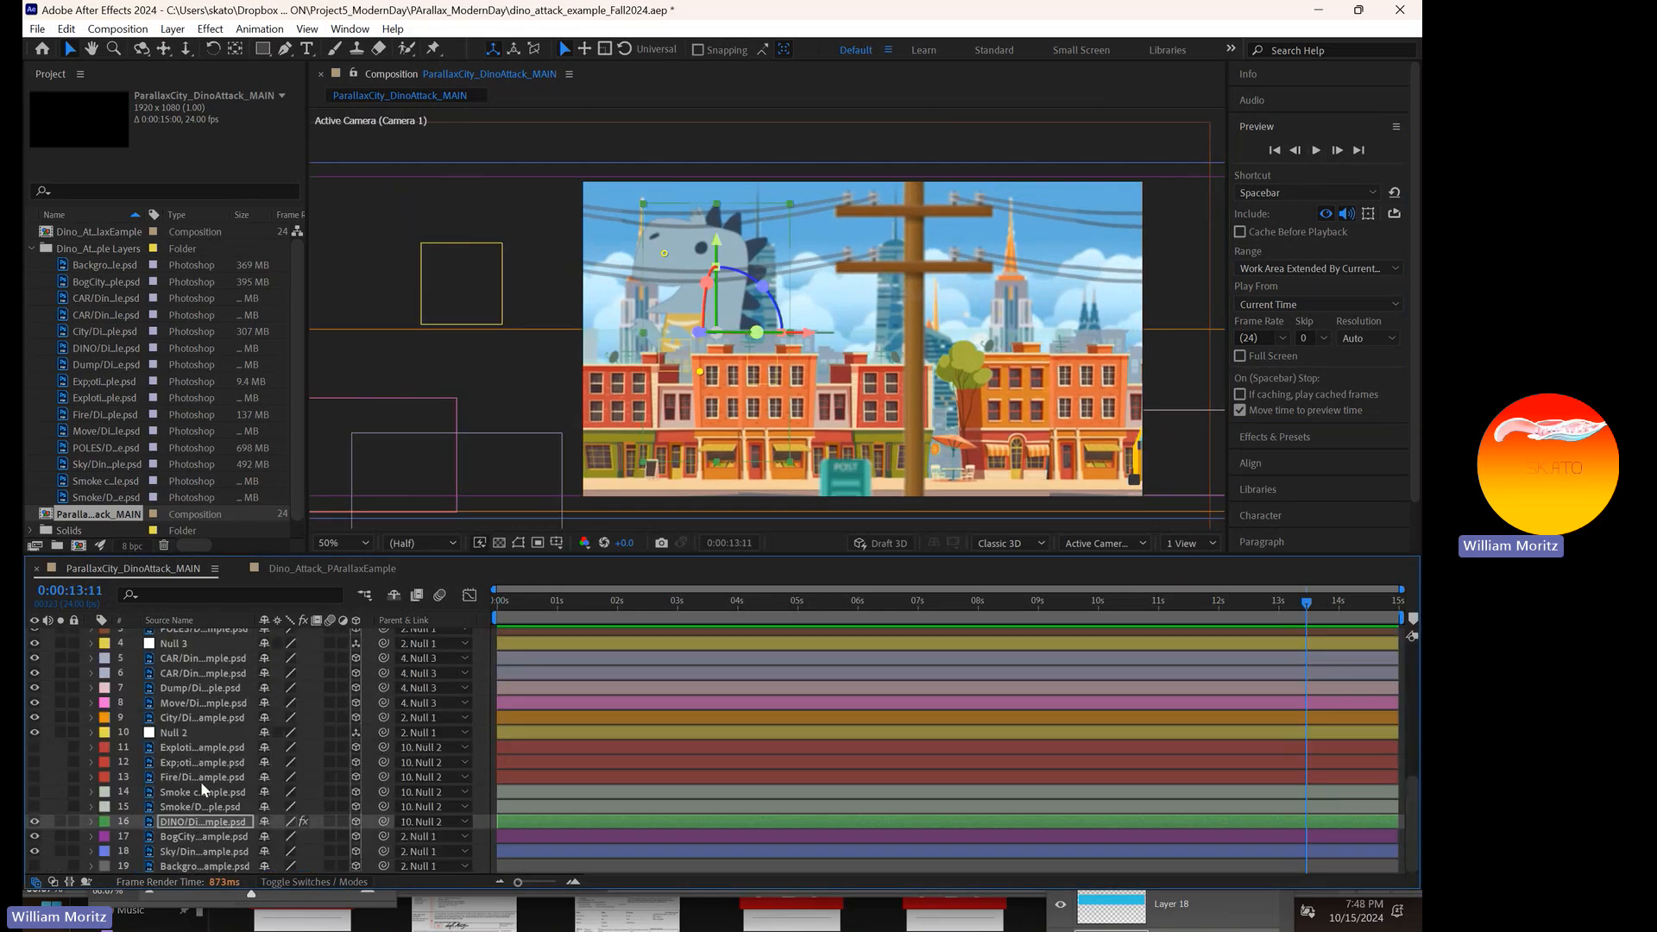
- Show Smoke layer 15 behind the city and change its blending mode from Normal to a semi-transparent light mode
left_click(200, 806, "ctrl")
left_click(34, 806)
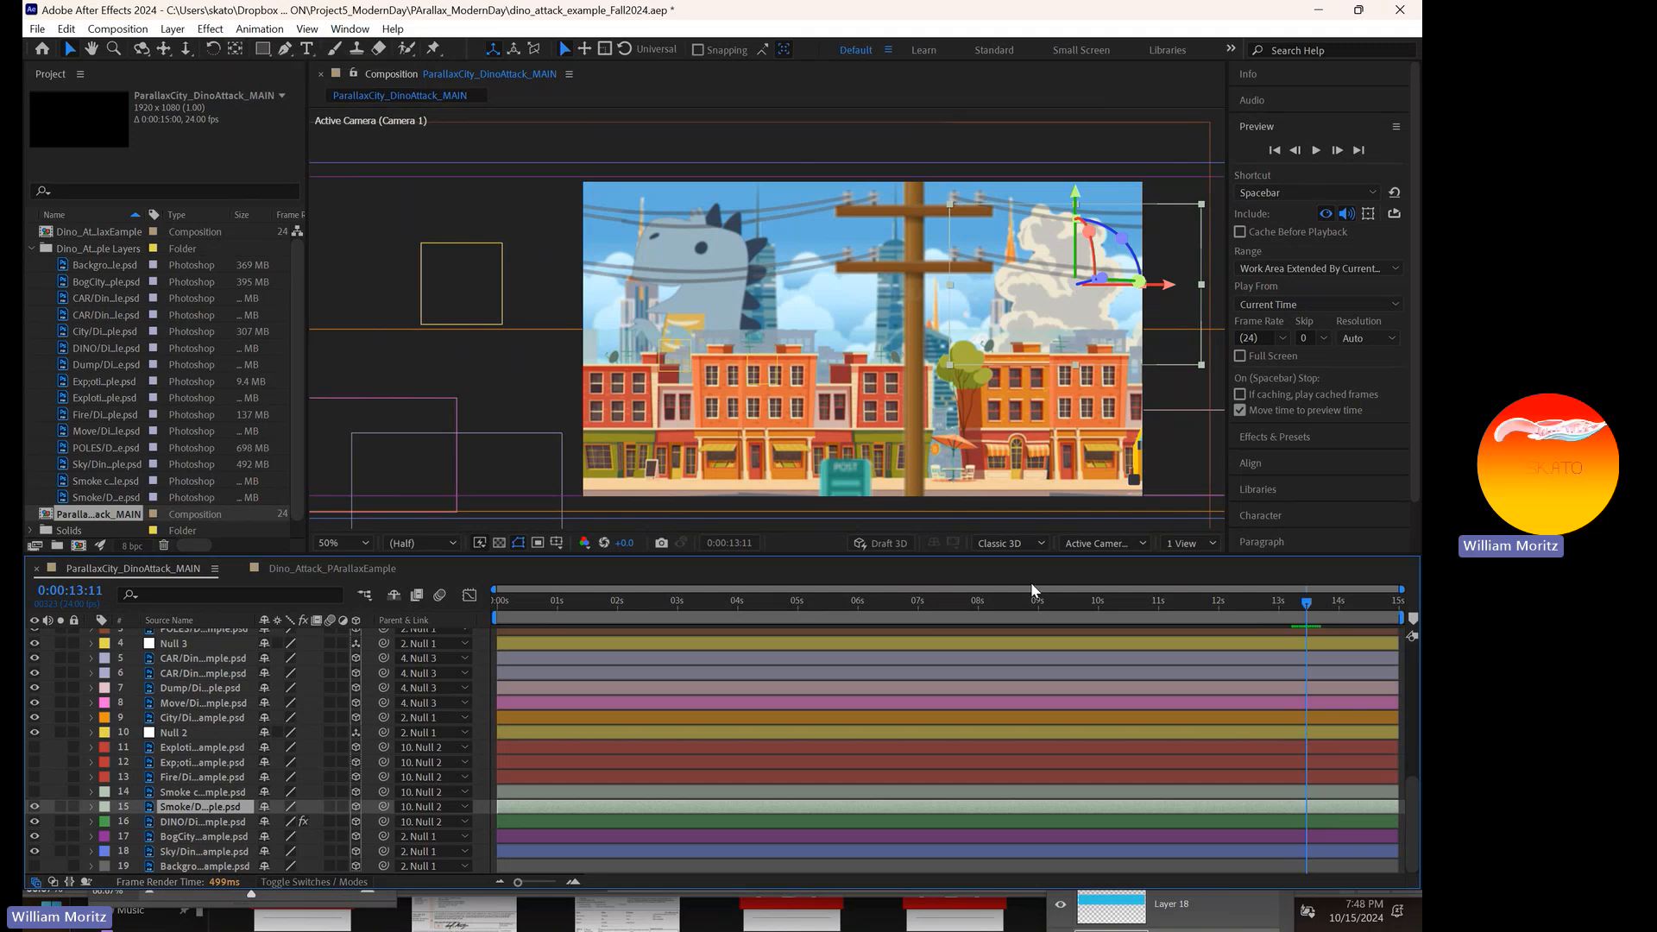
left_click(89, 807)
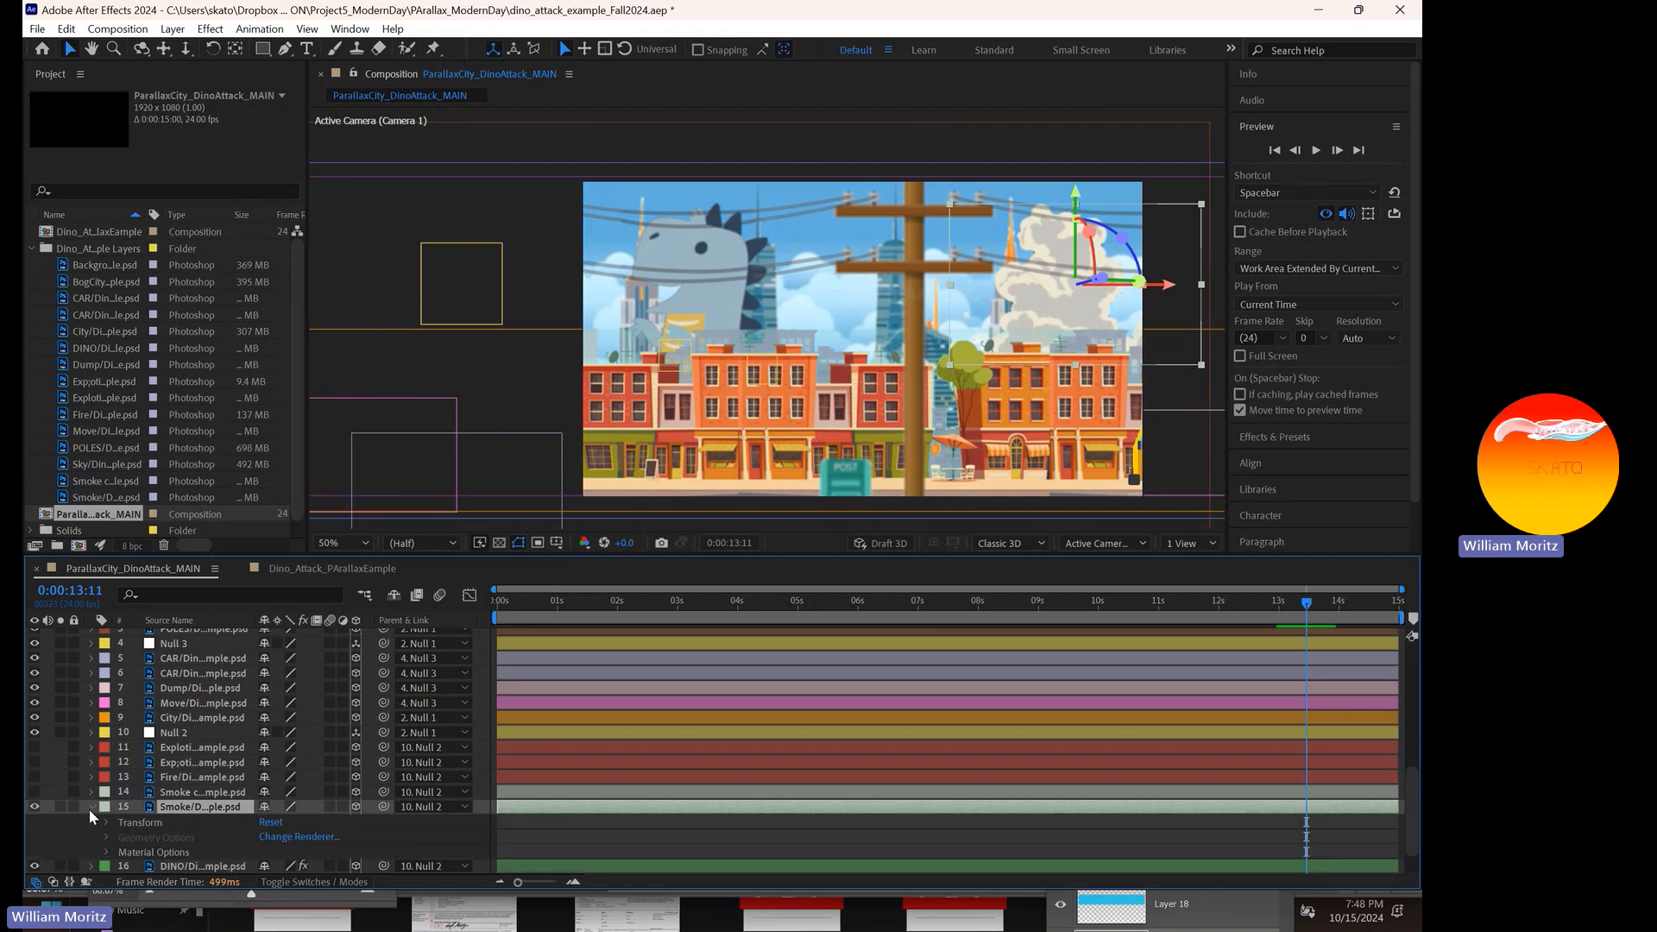
right_click(205, 813)
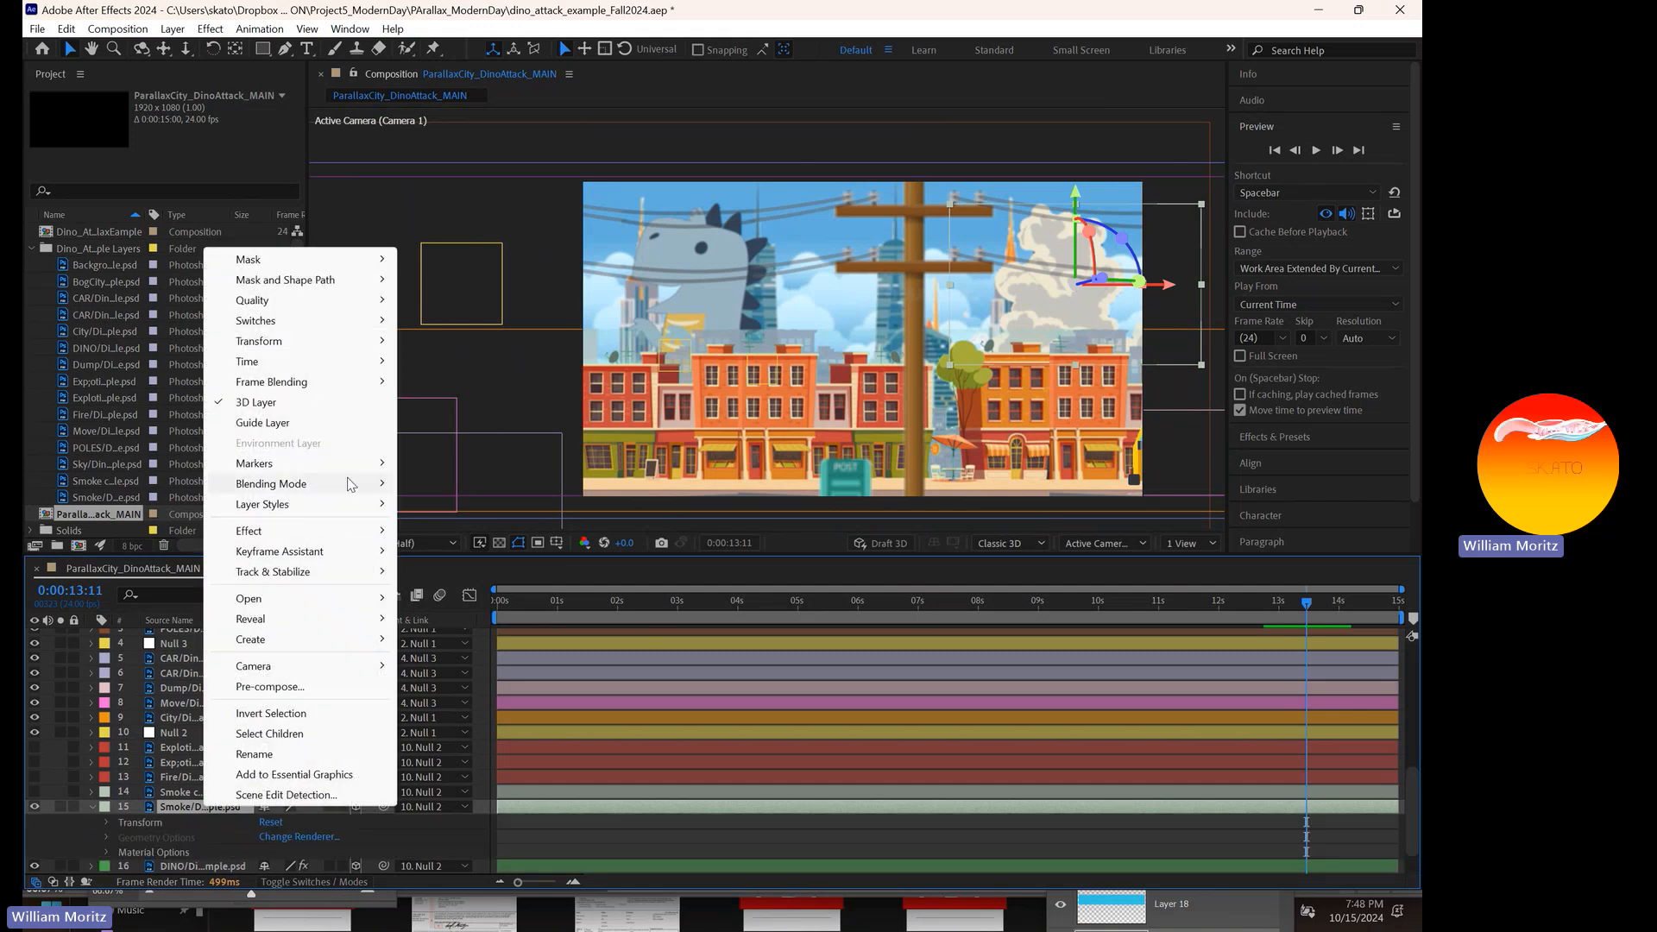
mouse_move(349, 503)
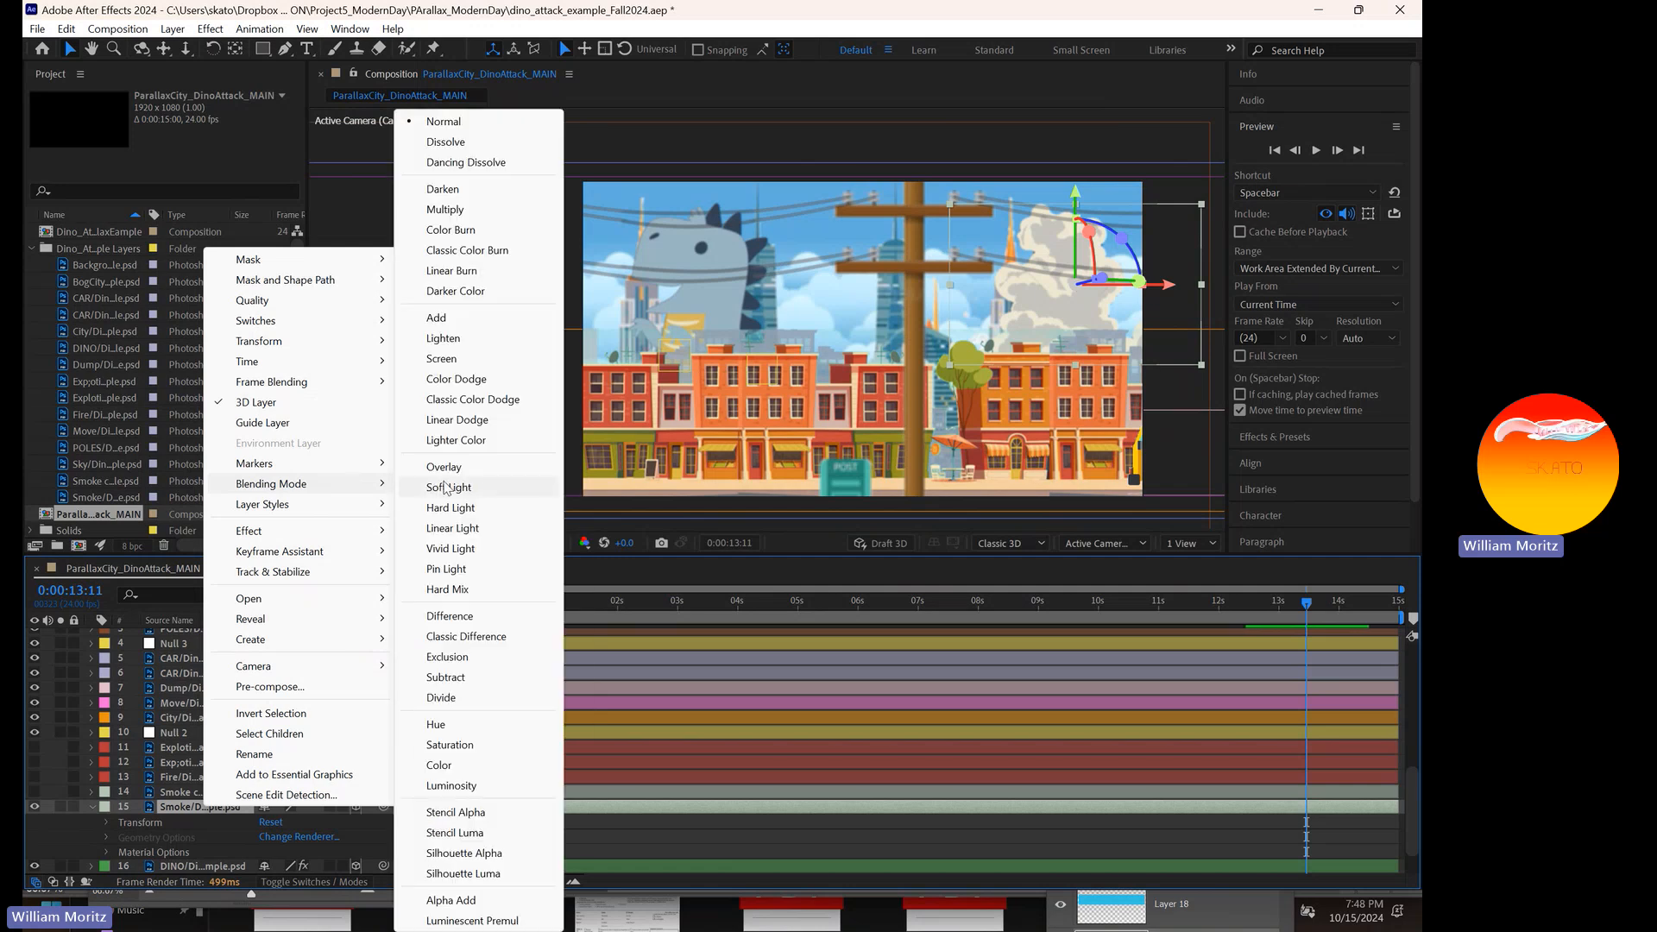
left_click(499, 504)
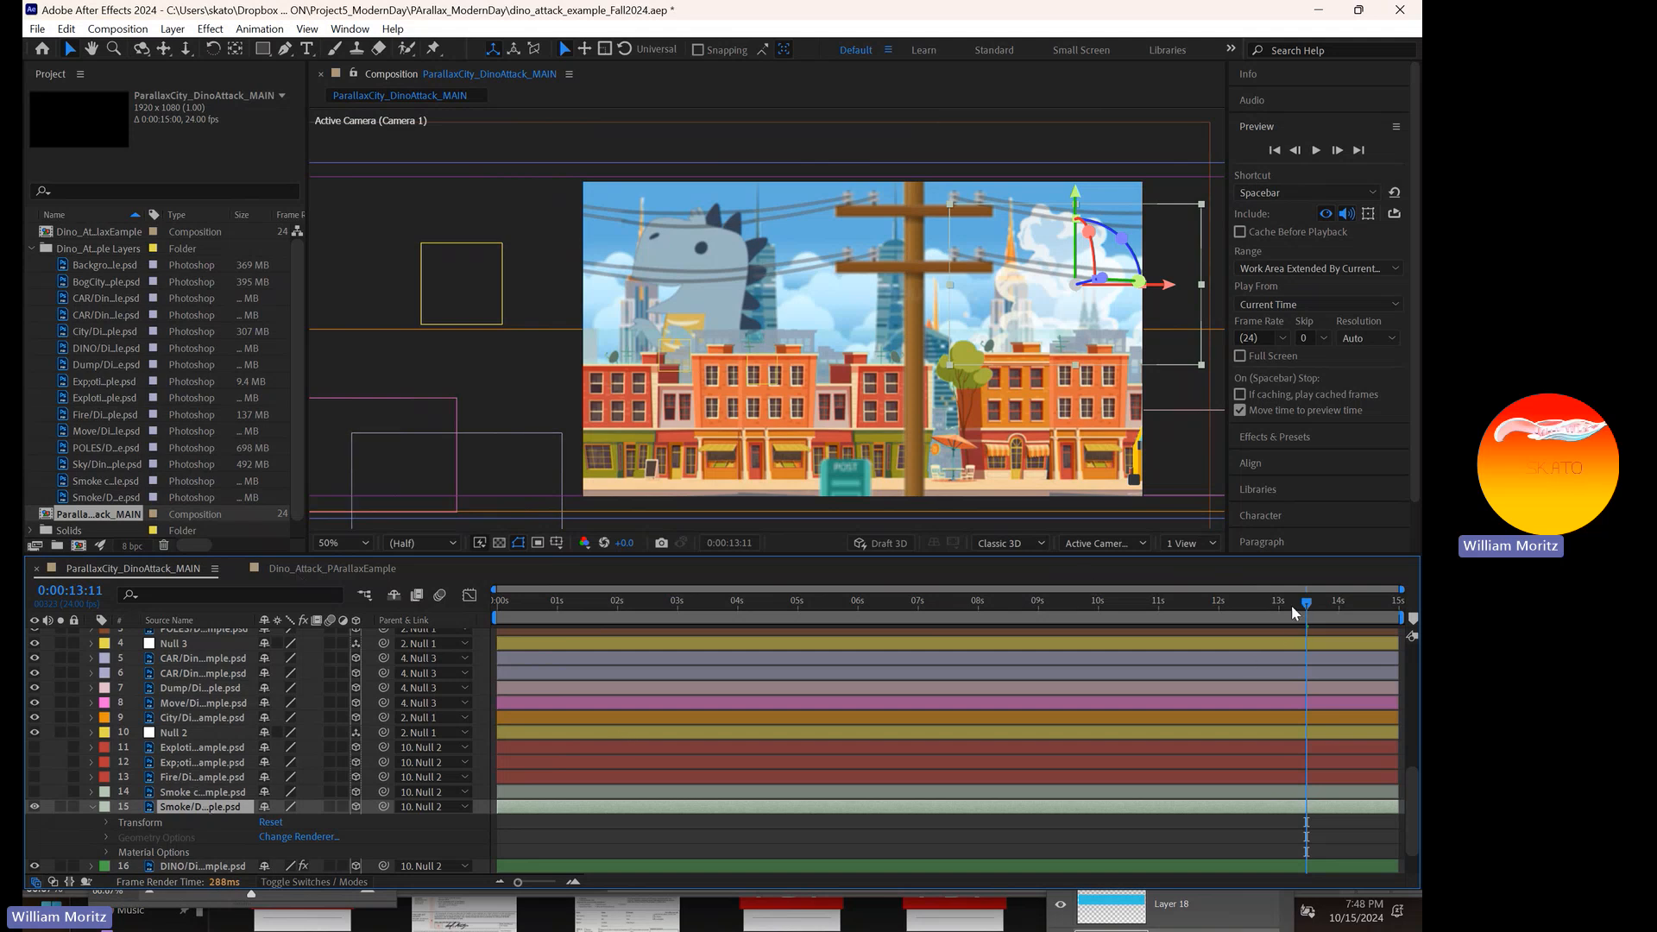
- At 0:00:11:19, shift the smoke horizontally closer to the dinosaur's back and place three puppet pins along the smoke column
left_click_drag(1291, 604, 1206, 614)
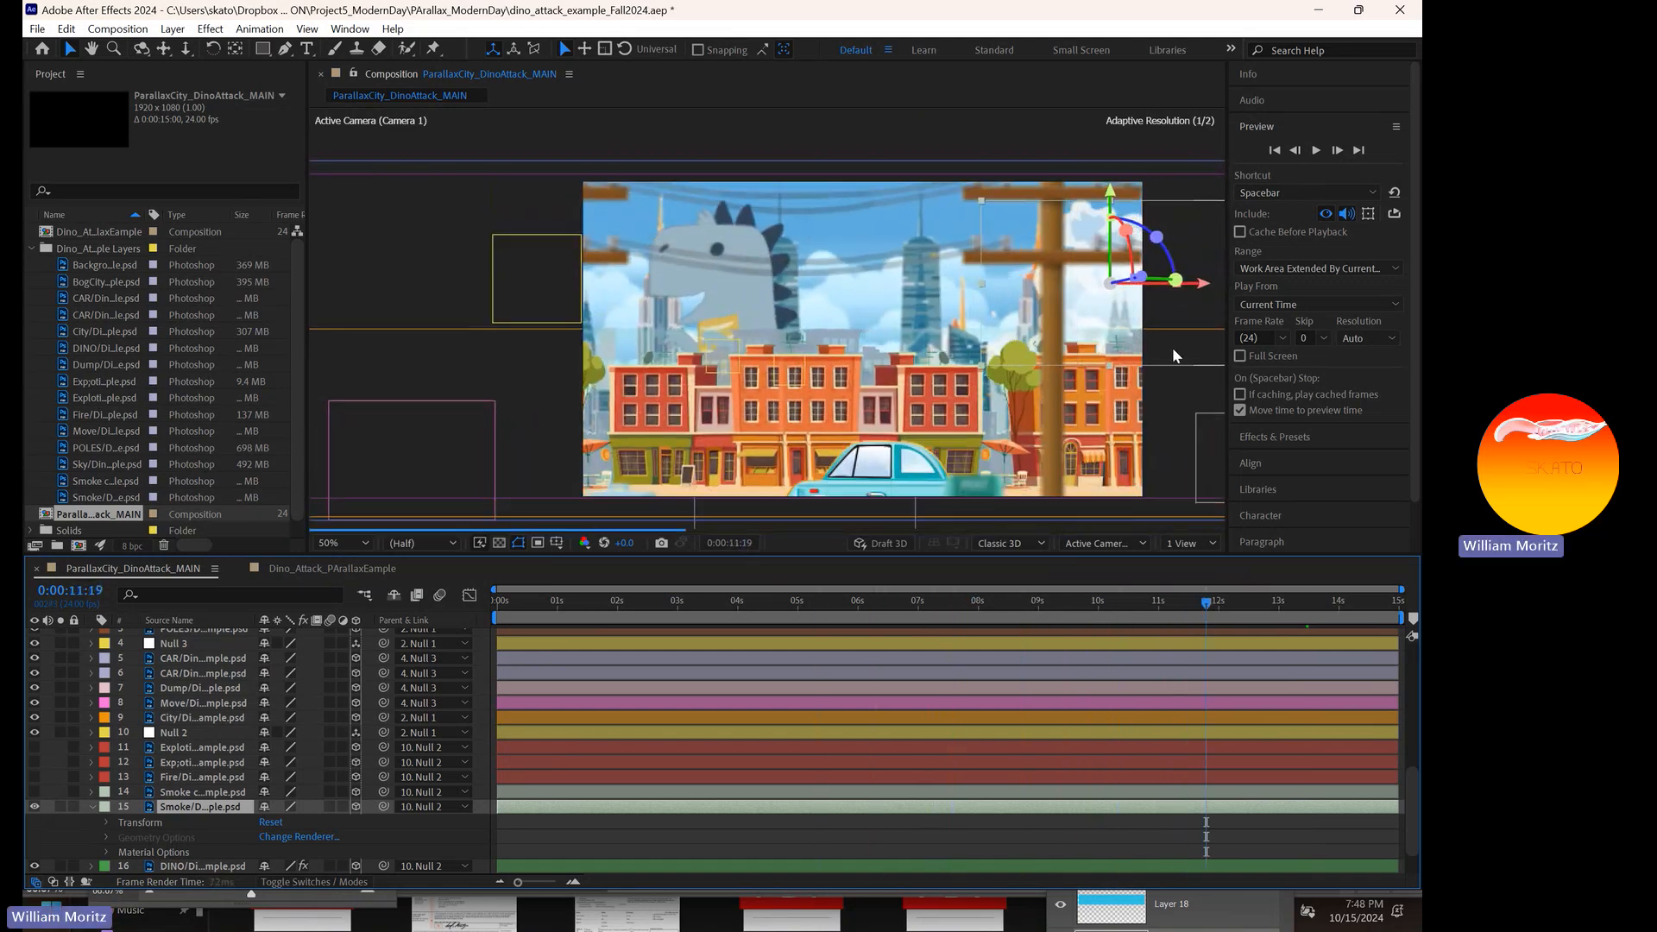
left_click_drag(1205, 285, 1015, 284)
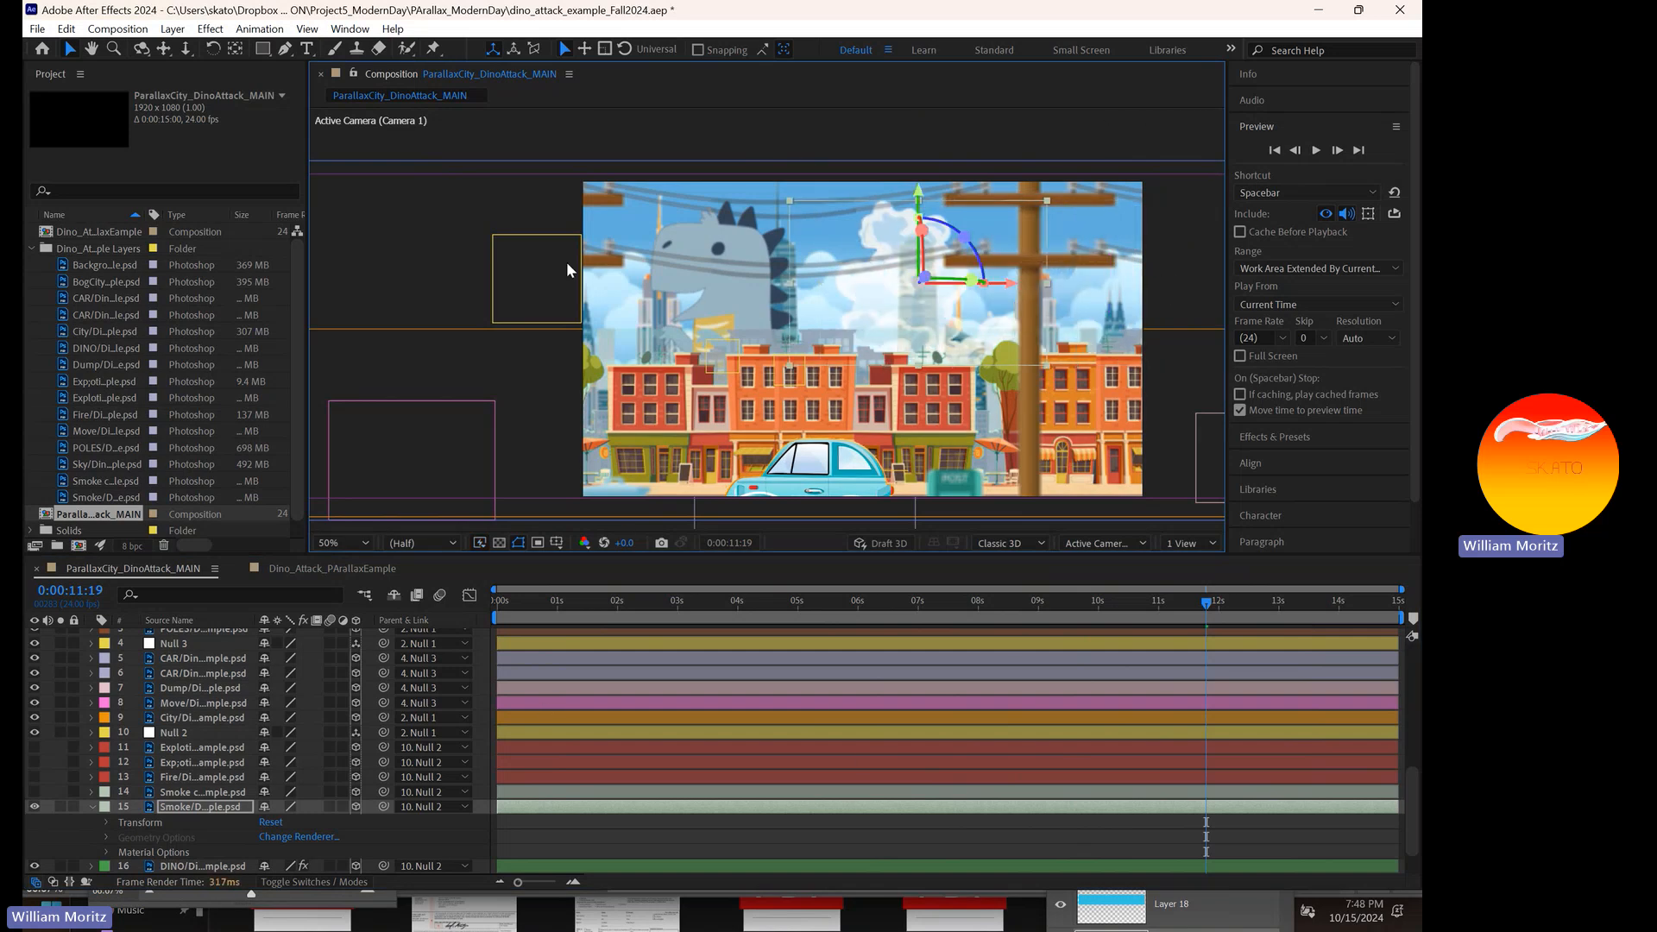
left_click(433, 49)
left_click(910, 321)
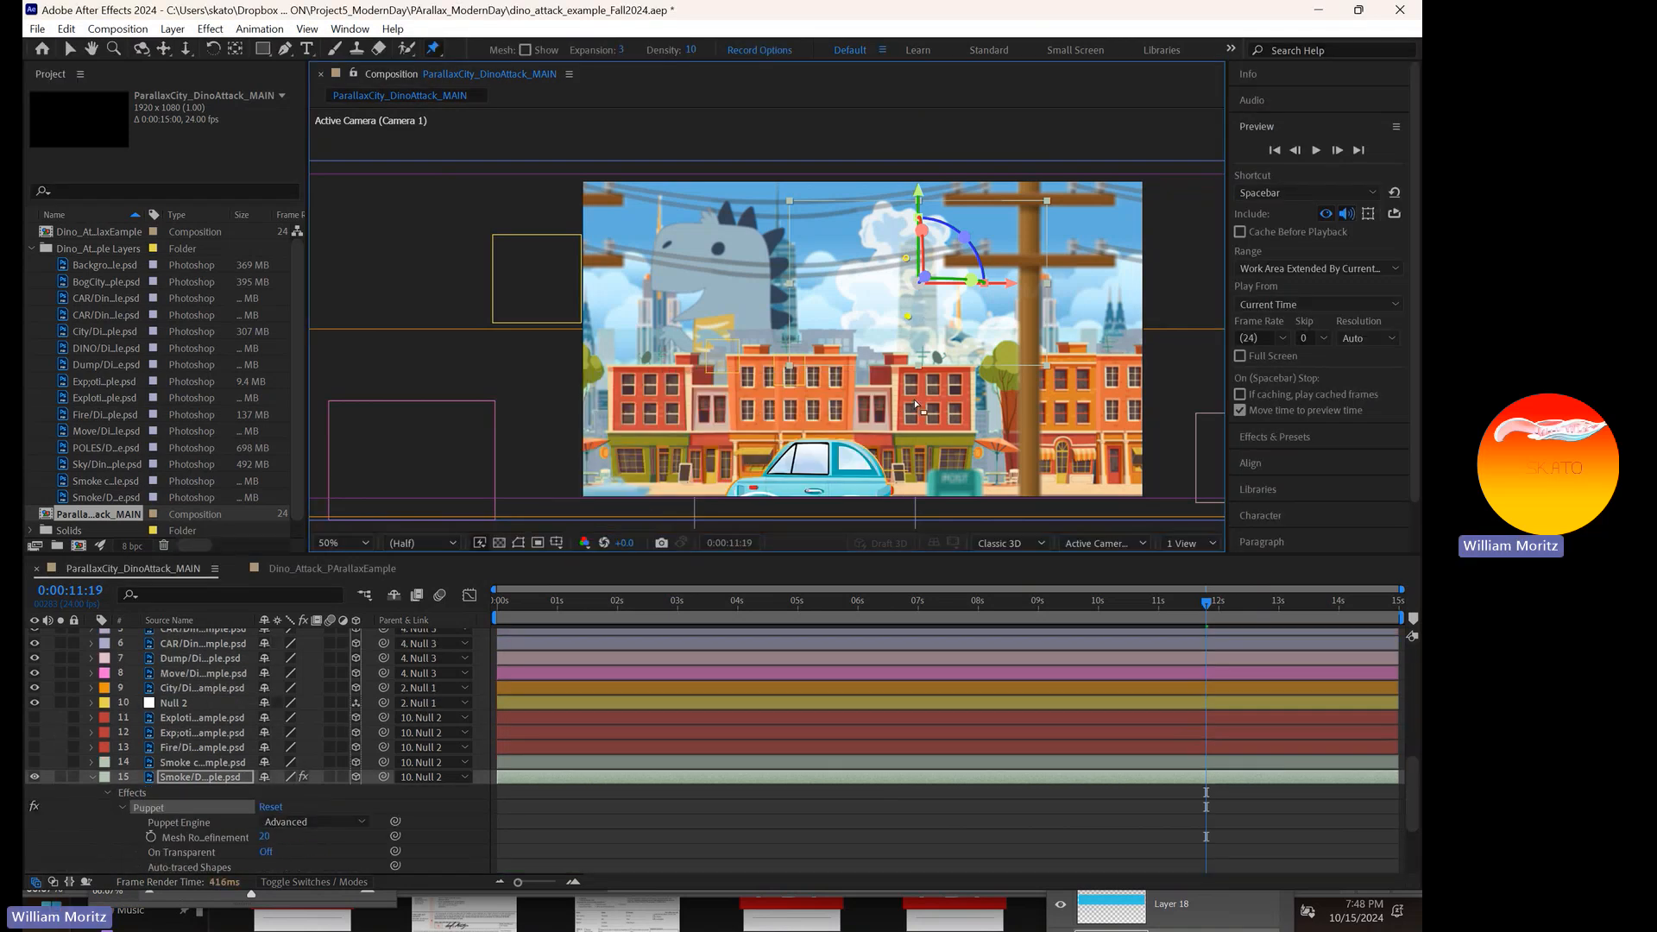
left_click(909, 342)
- At 0:00:09:16, keyframe the smoke pins downward: Pin 1 about 1963.7, 1781.0, Pin 2 about 2018.5, 2373.2 and Pin 3 about 2045.4, 3113.3
left_click_drag(1119, 606, 1079, 602)
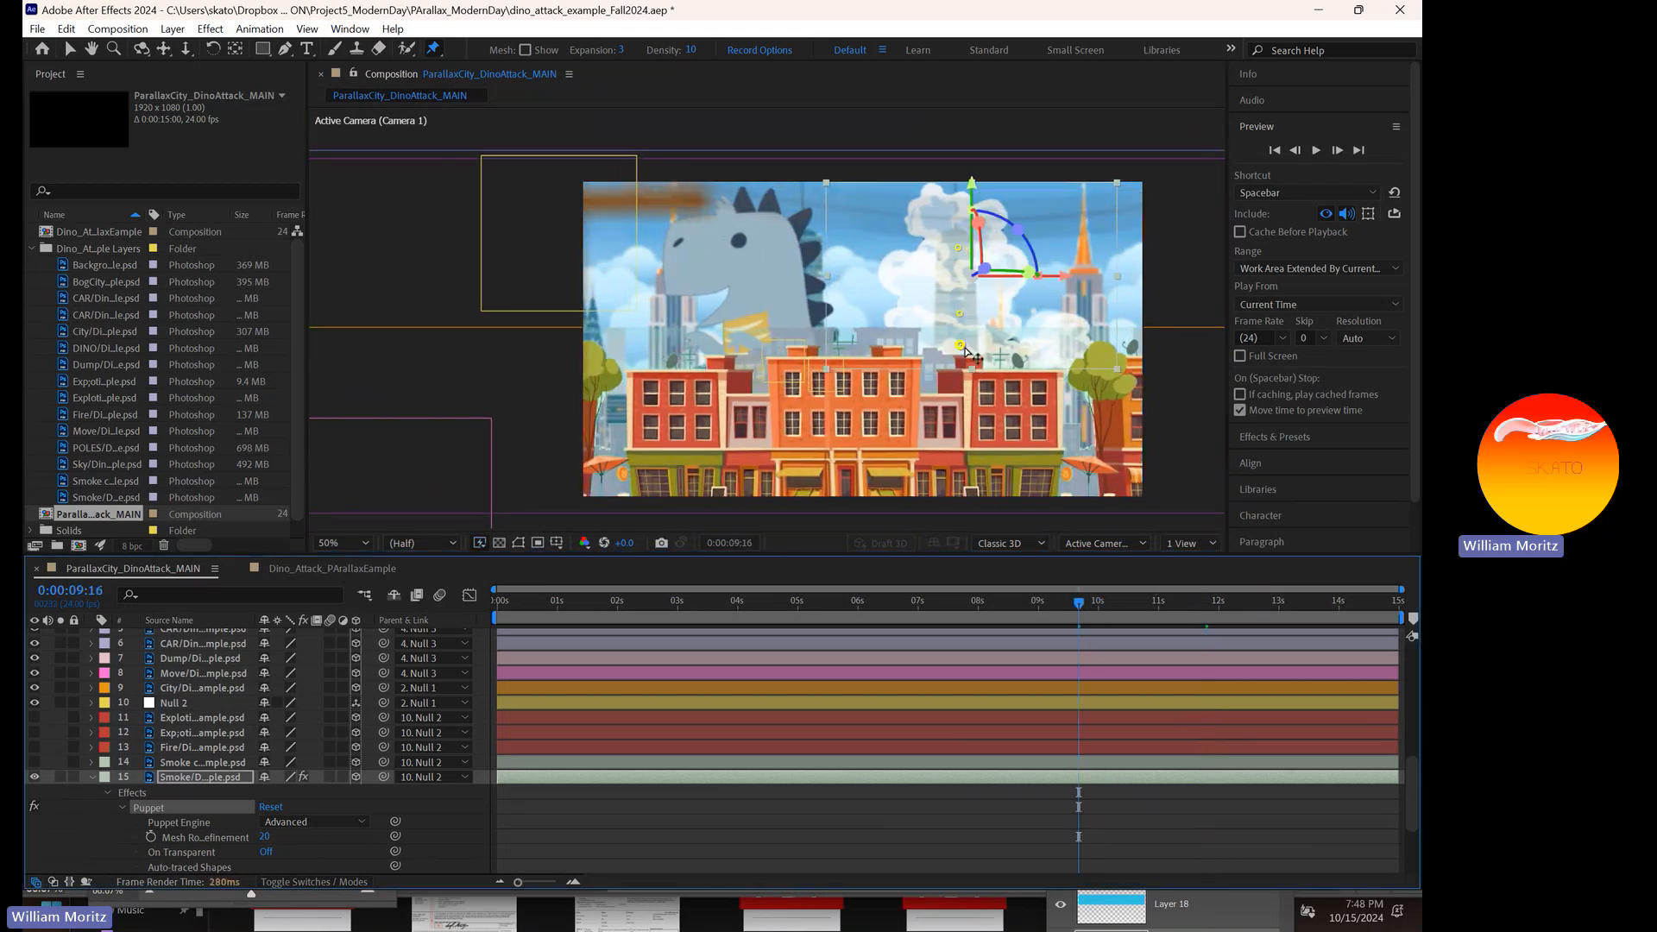
left_click_drag(963, 348, 967, 402)
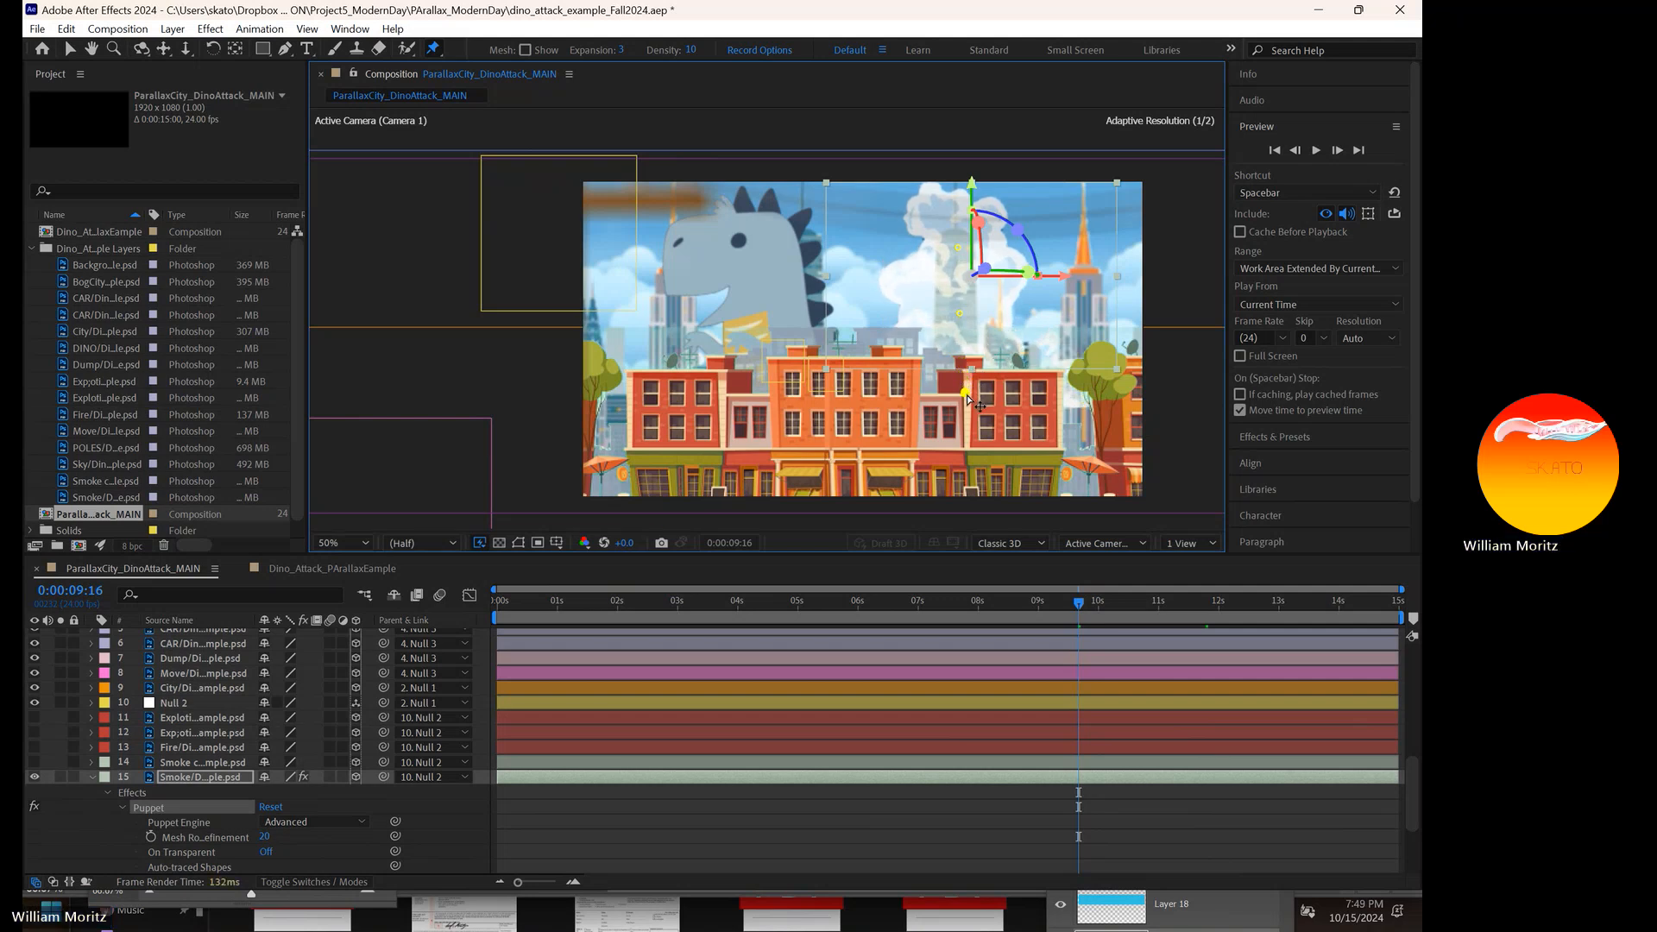
scroll(155, 837, "down", 3)
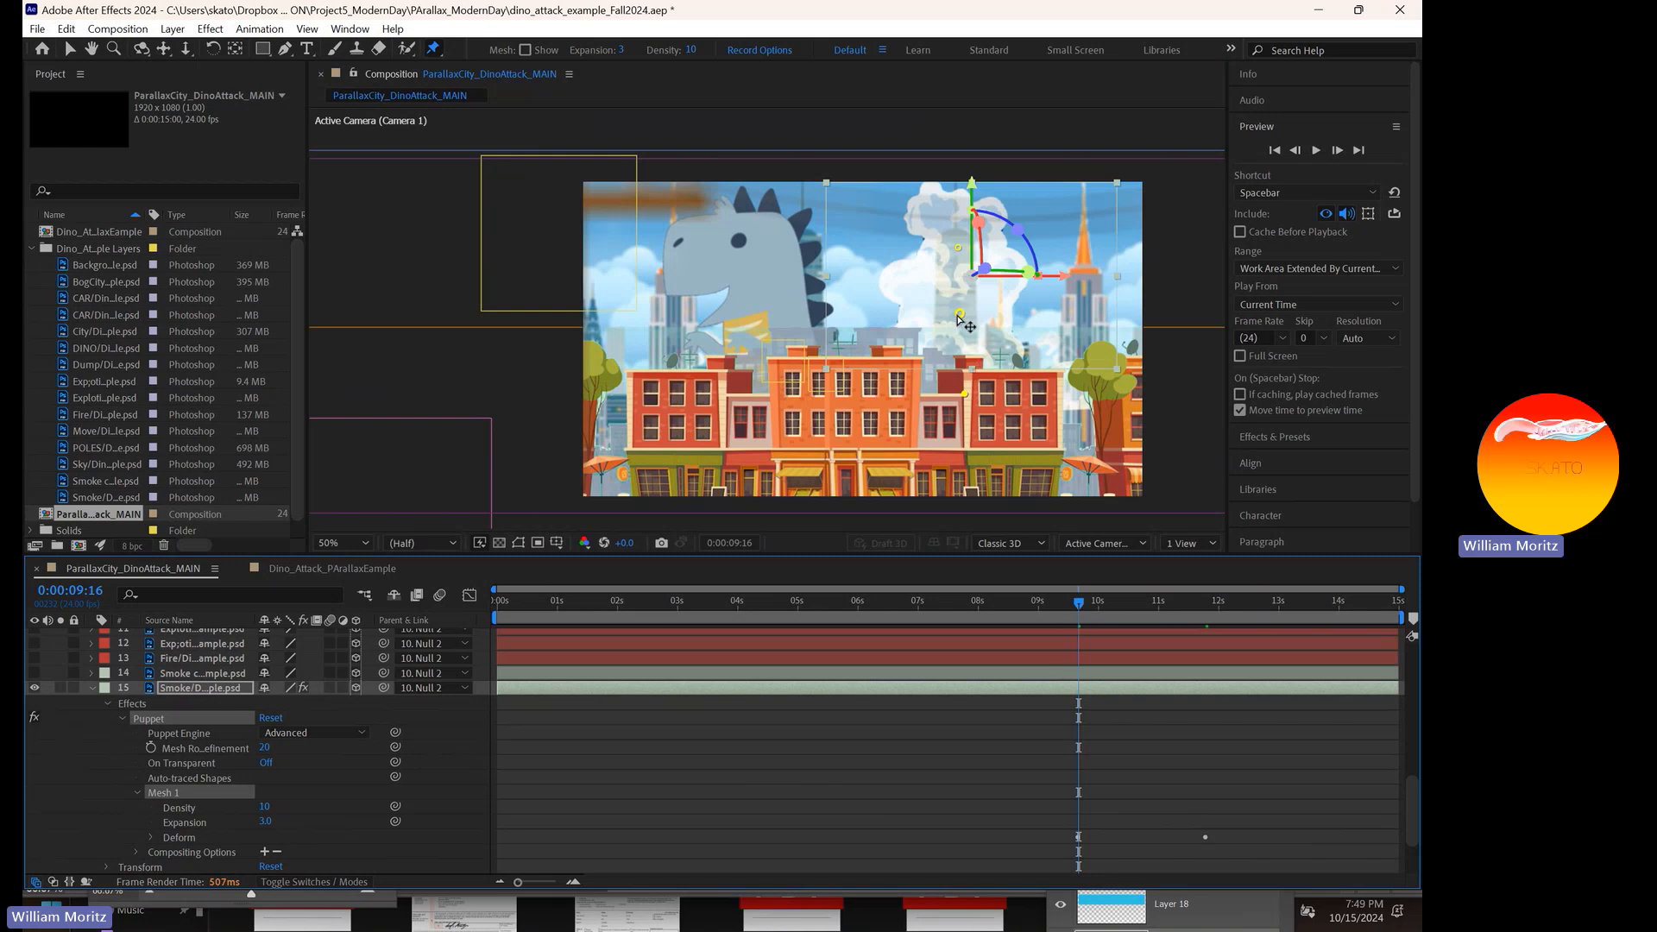
left_click_drag(960, 318, 963, 348)
left_click_drag(958, 248, 959, 310)
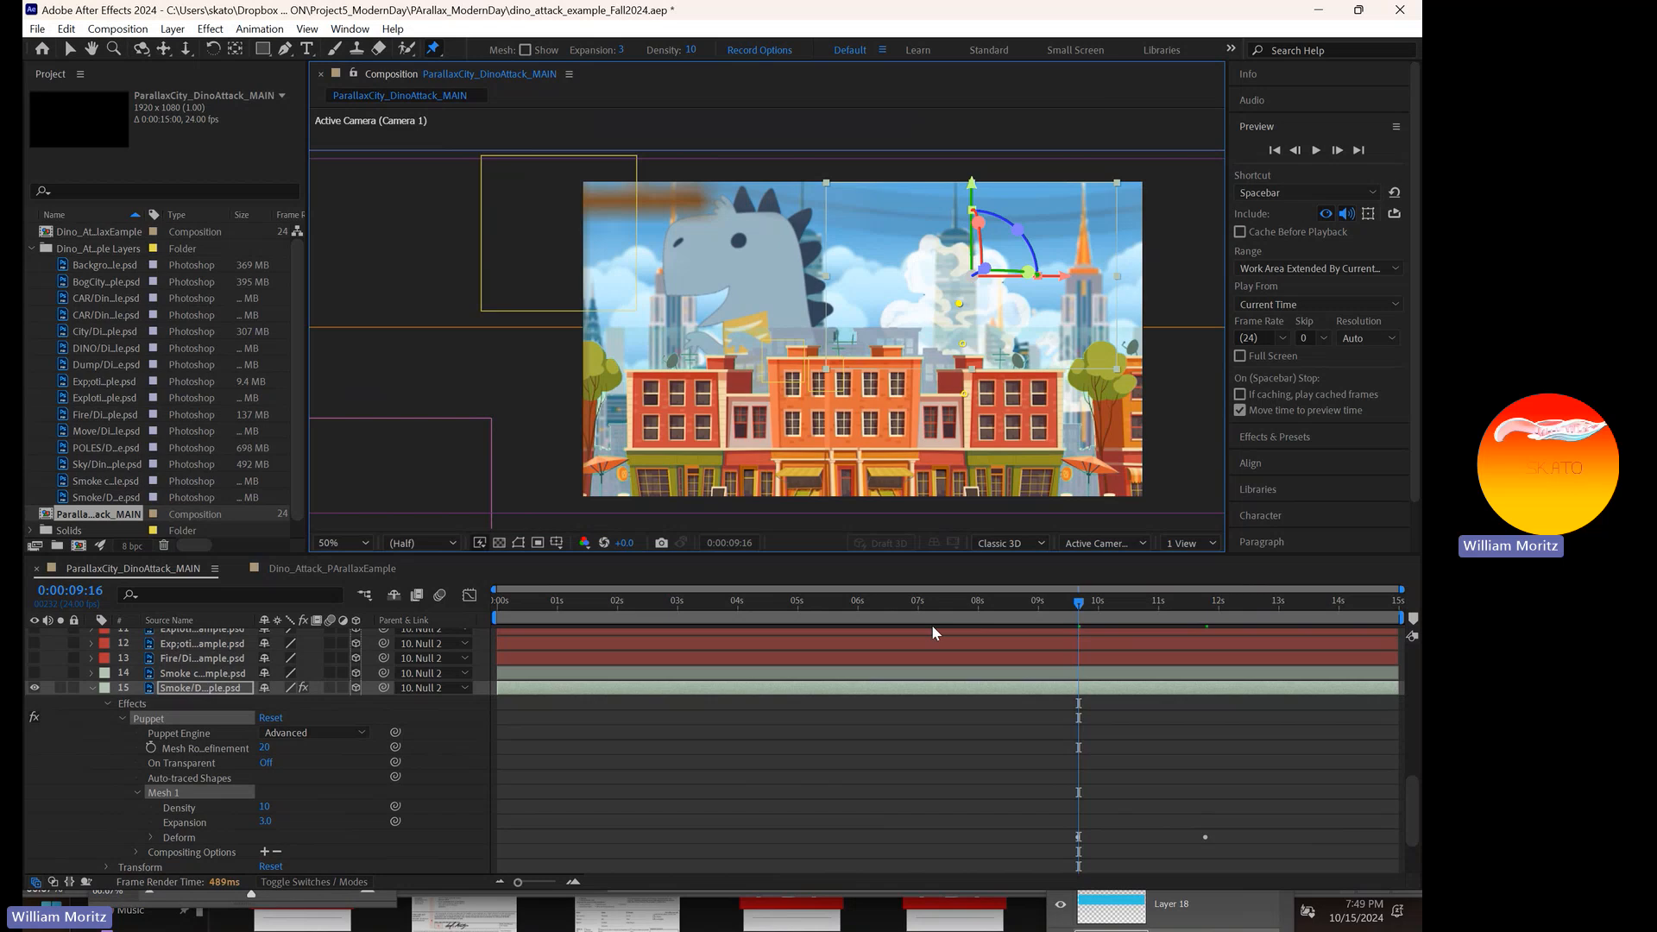
- Reveal the smoke's three puppet pin positions and move their first keyframes from 0:00:09:16 to 0:00:06:13
left_click(151, 837)
scroll(162, 865, "down", 1)
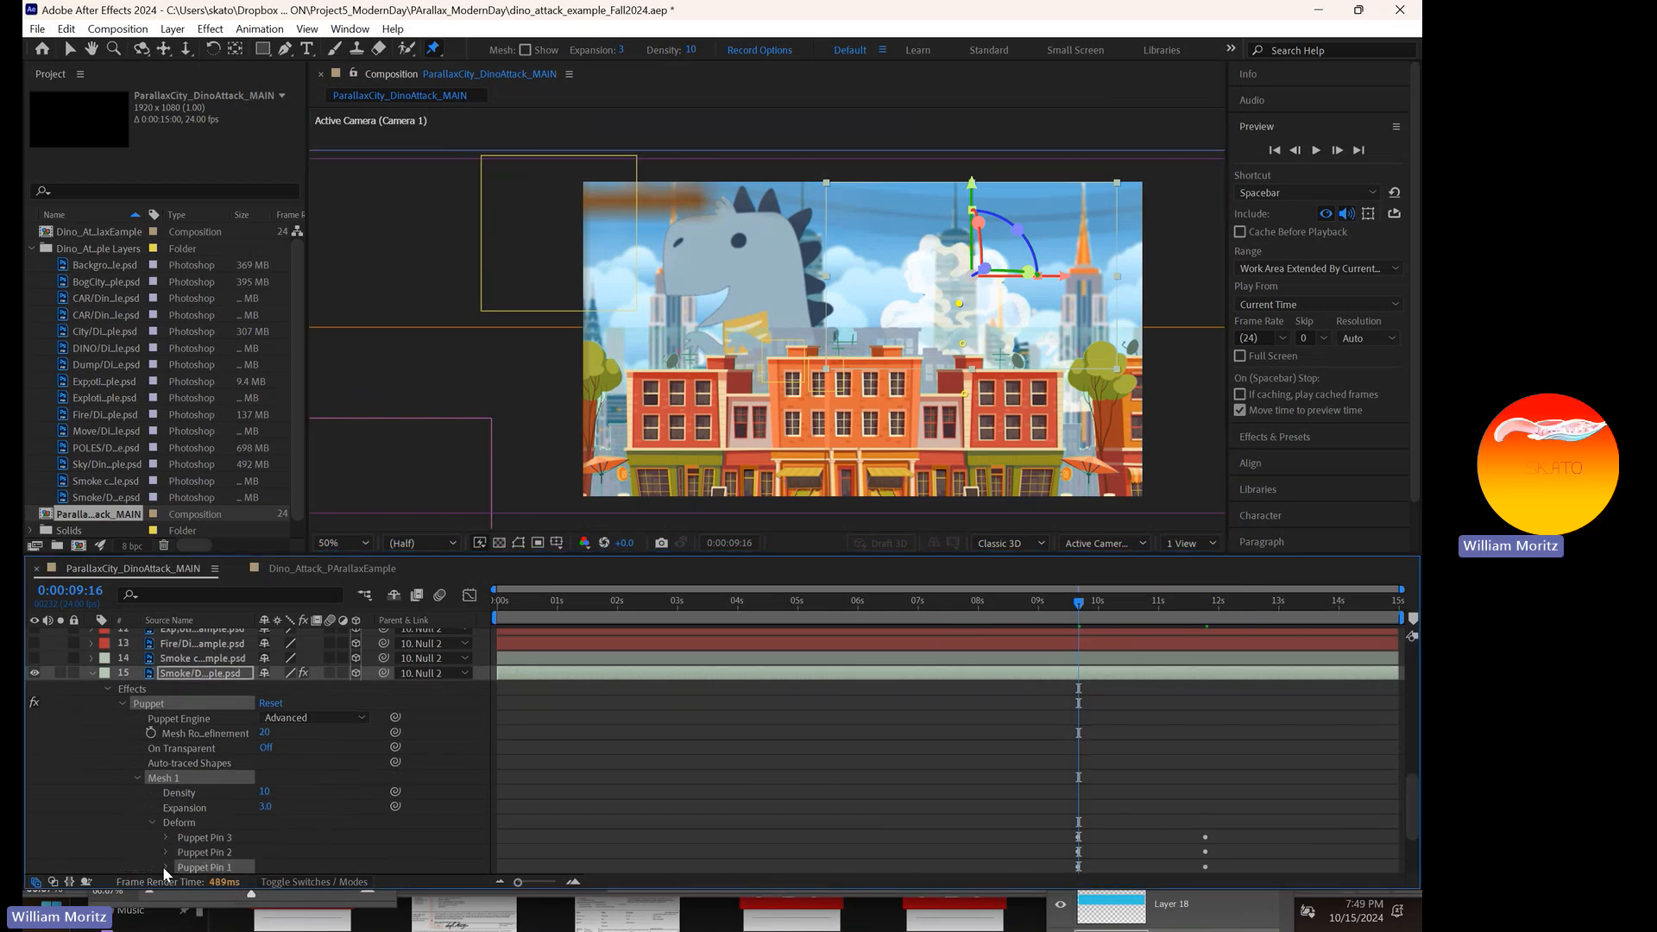
scroll(164, 869, "down", 2)
left_click(165, 835)
left_click(166, 822)
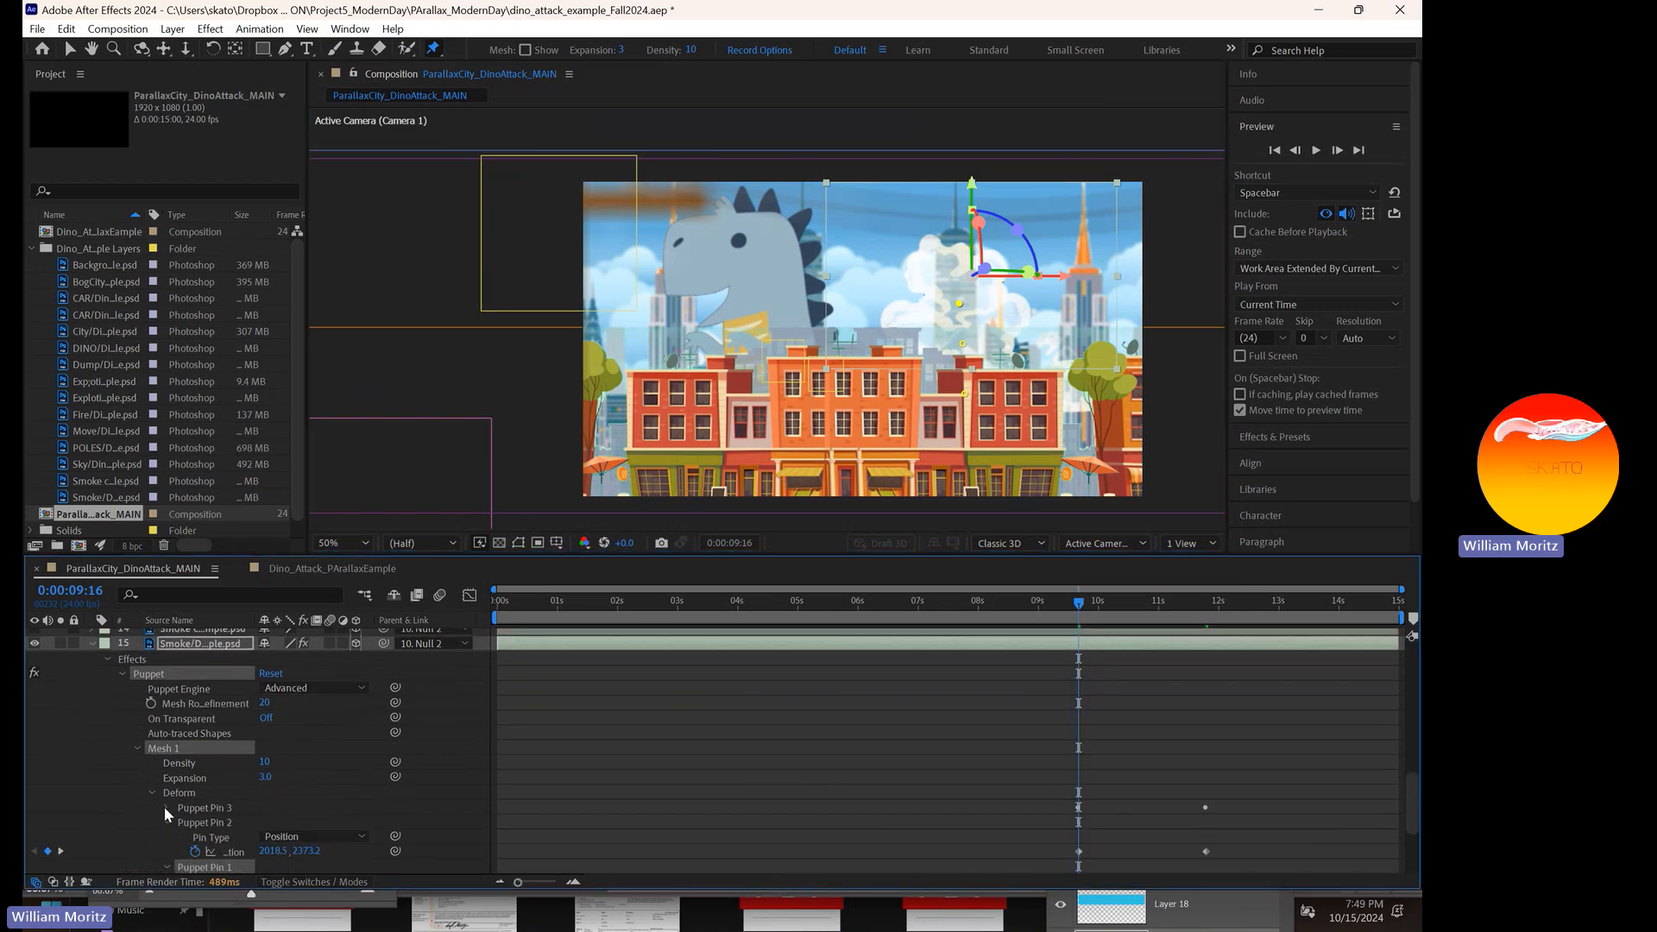
left_click(165, 808)
scroll(966, 774, "down", 5)
left_click_drag(1011, 740, 881, 843)
left_click_drag(875, 602, 890, 639)
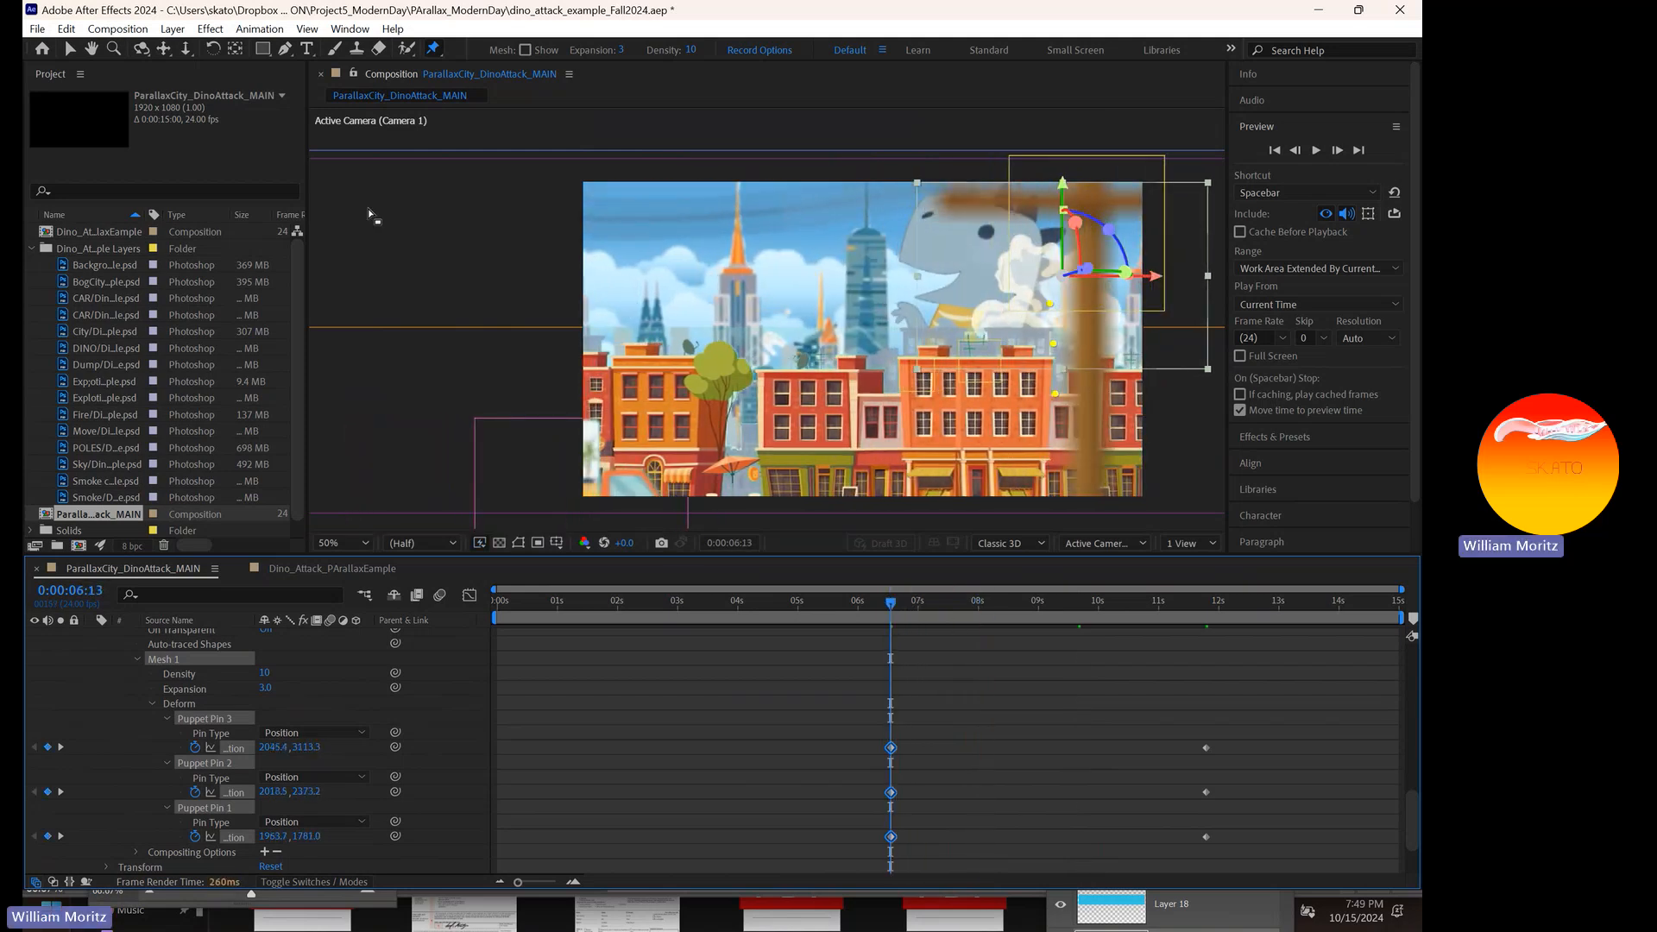
- Draw a closed Pen mask around the upper smoke on Smoke layer 15, with a curved lower edge just above the rooftops
left_click(284, 48)
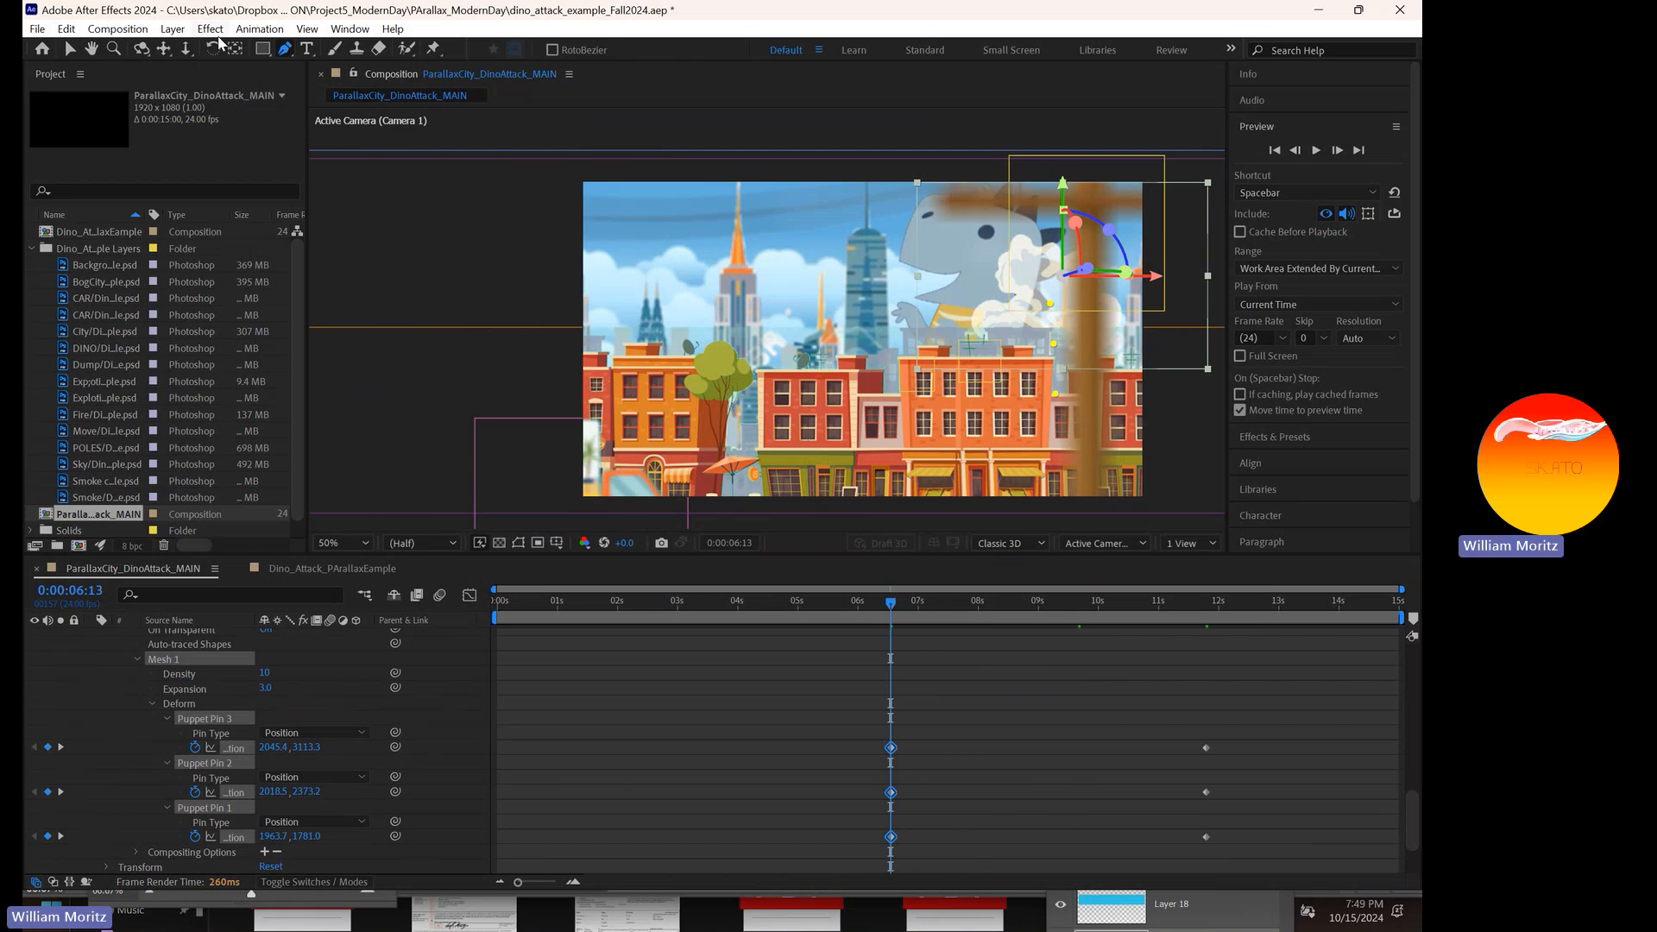
scroll(1027, 739, "up", 3)
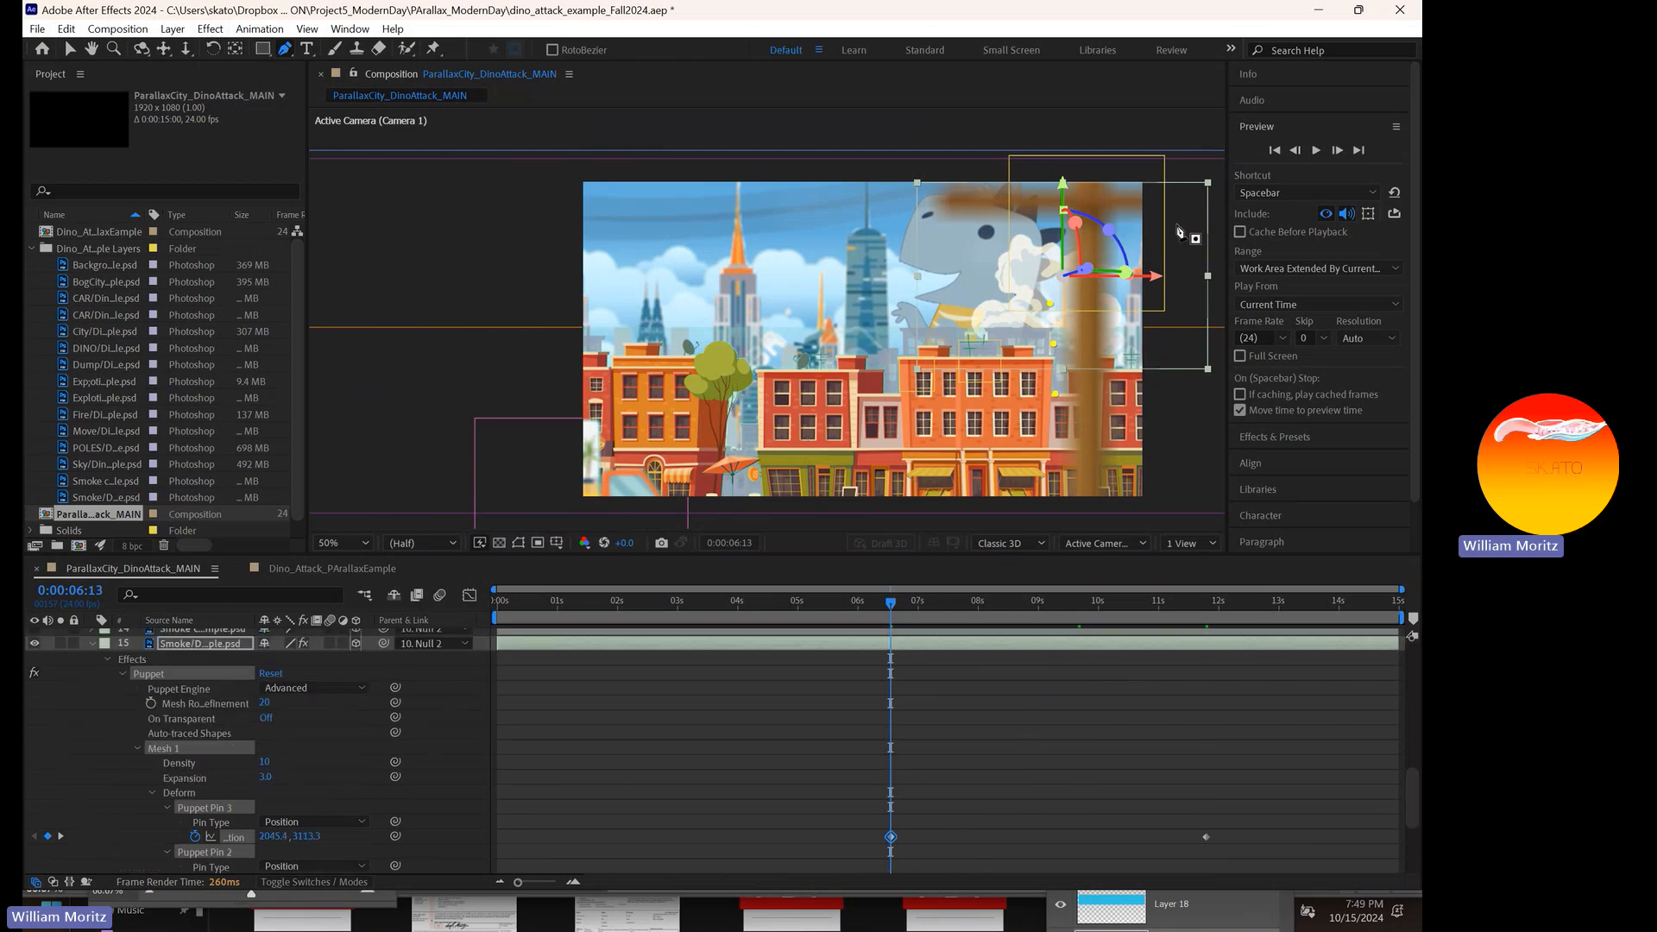
left_click(1219, 268)
left_click(1213, 143)
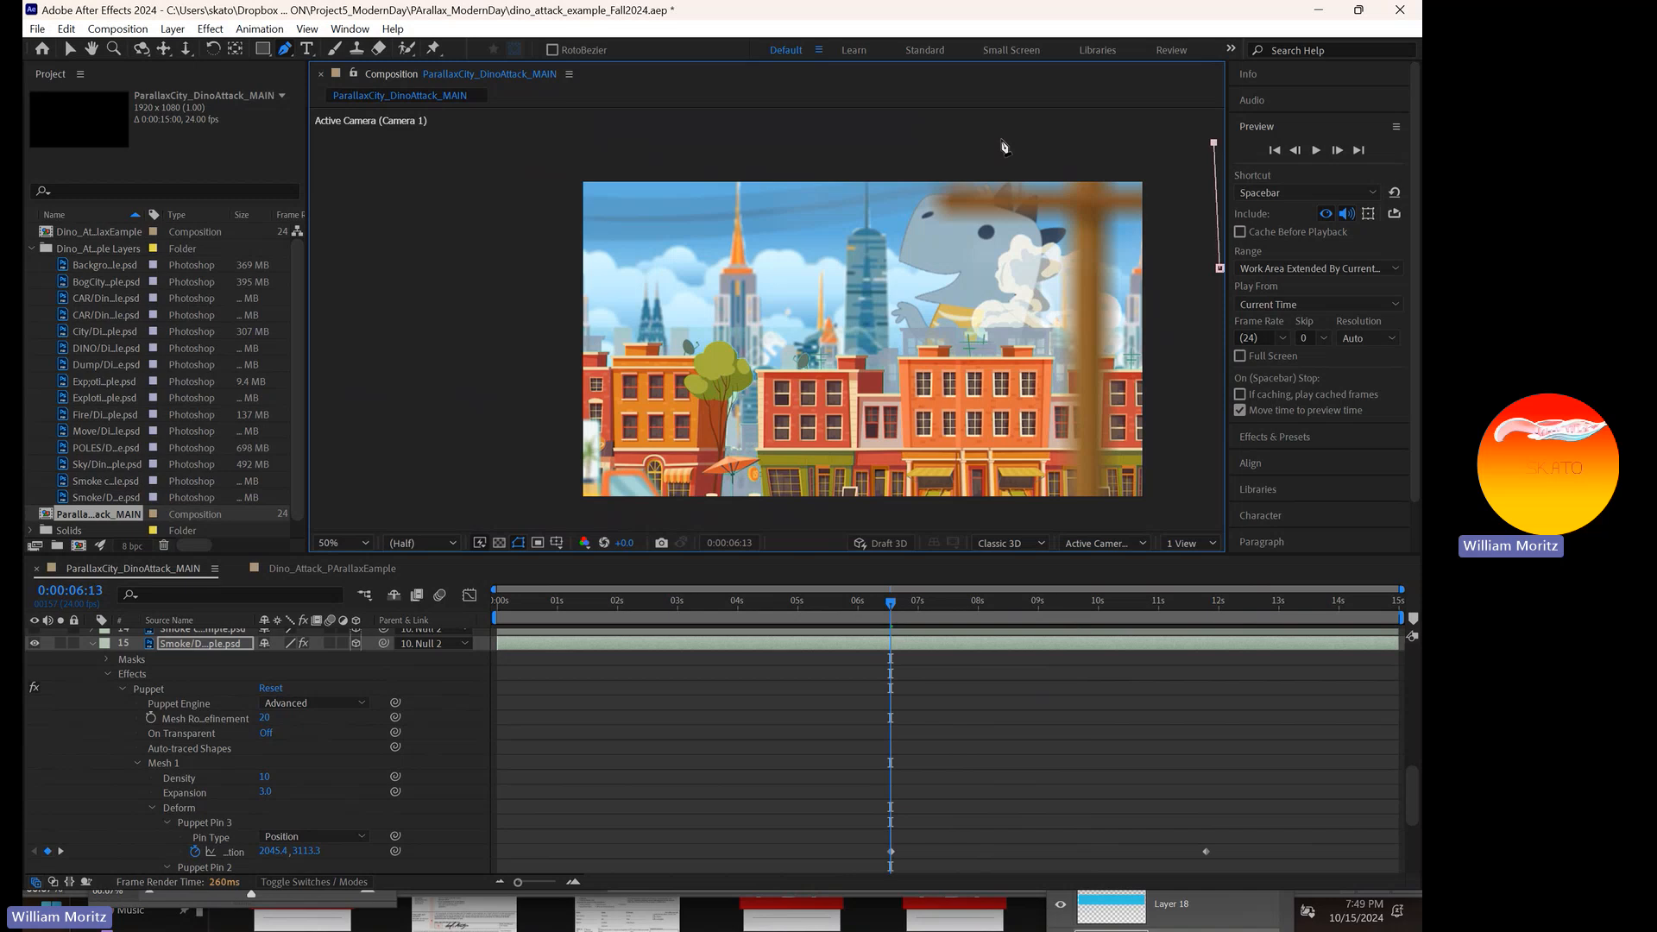
left_click(926, 140)
left_click(884, 272)
left_click_drag(1173, 321, 1183, 330)
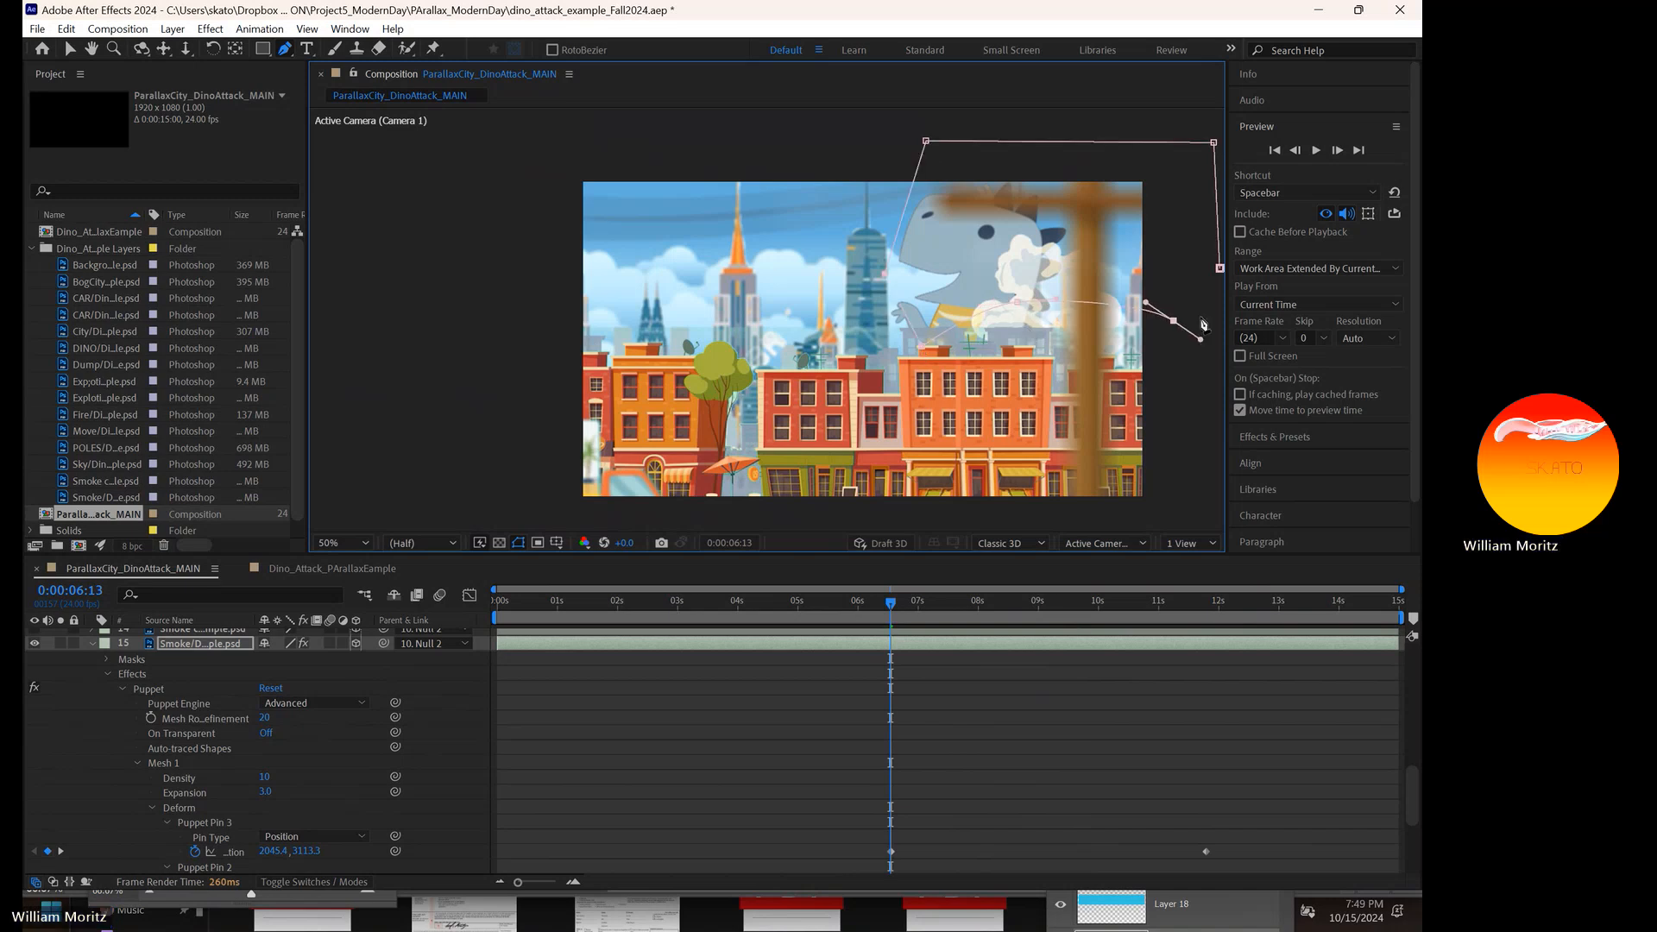
left_click(1220, 268)
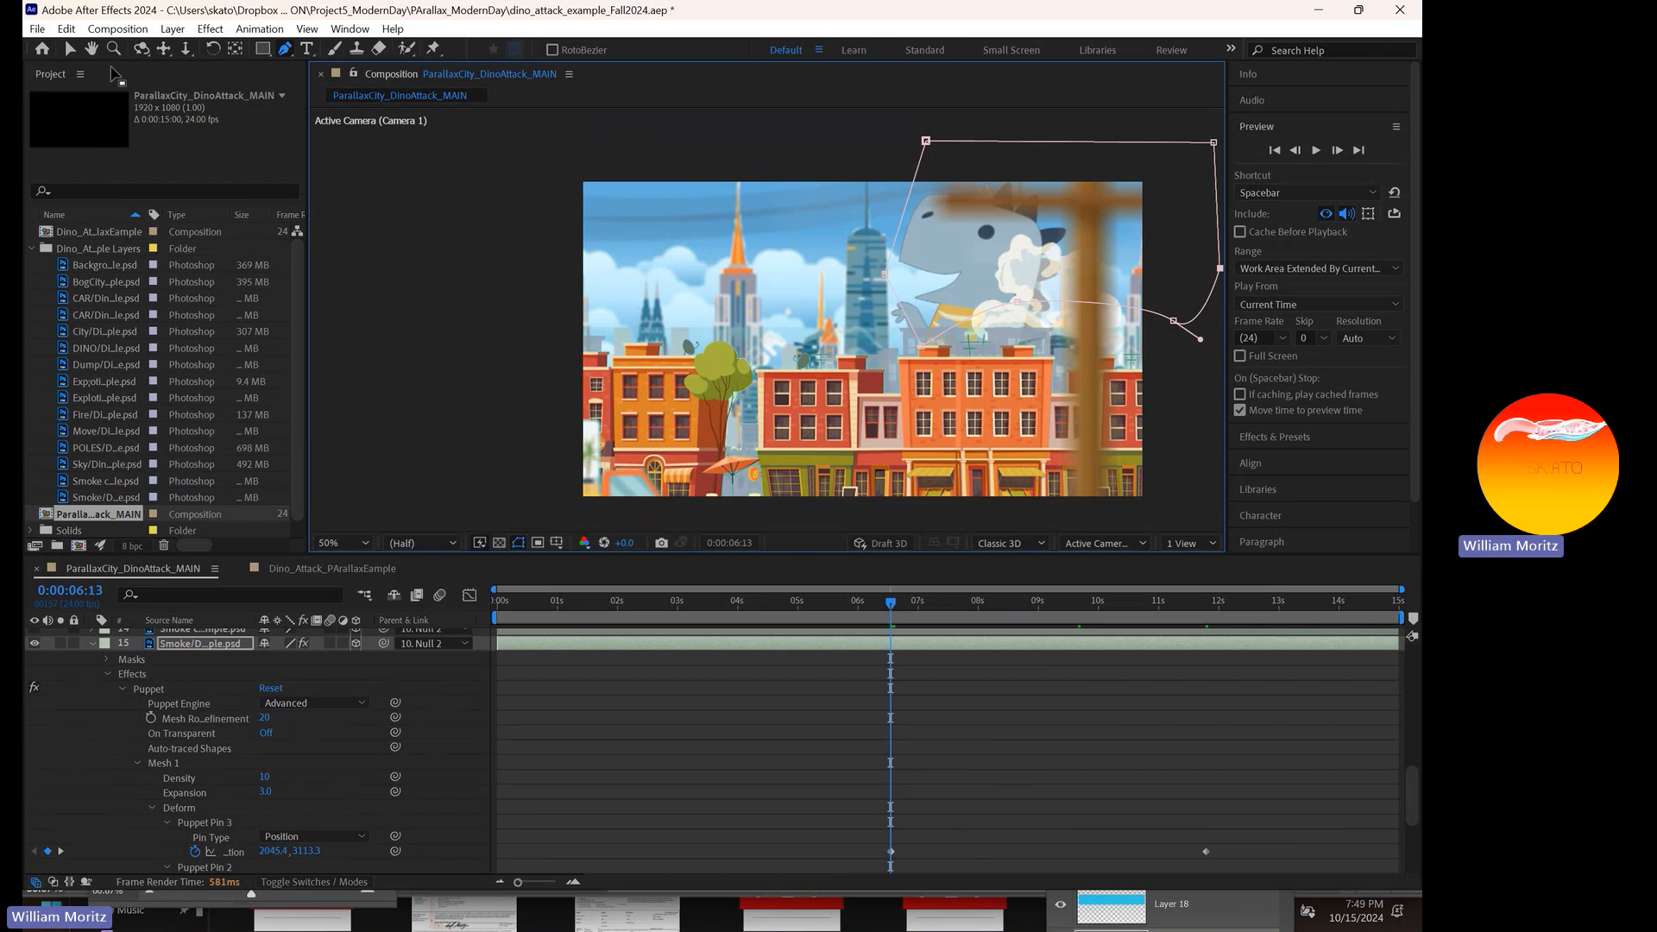
left_click(69, 50)
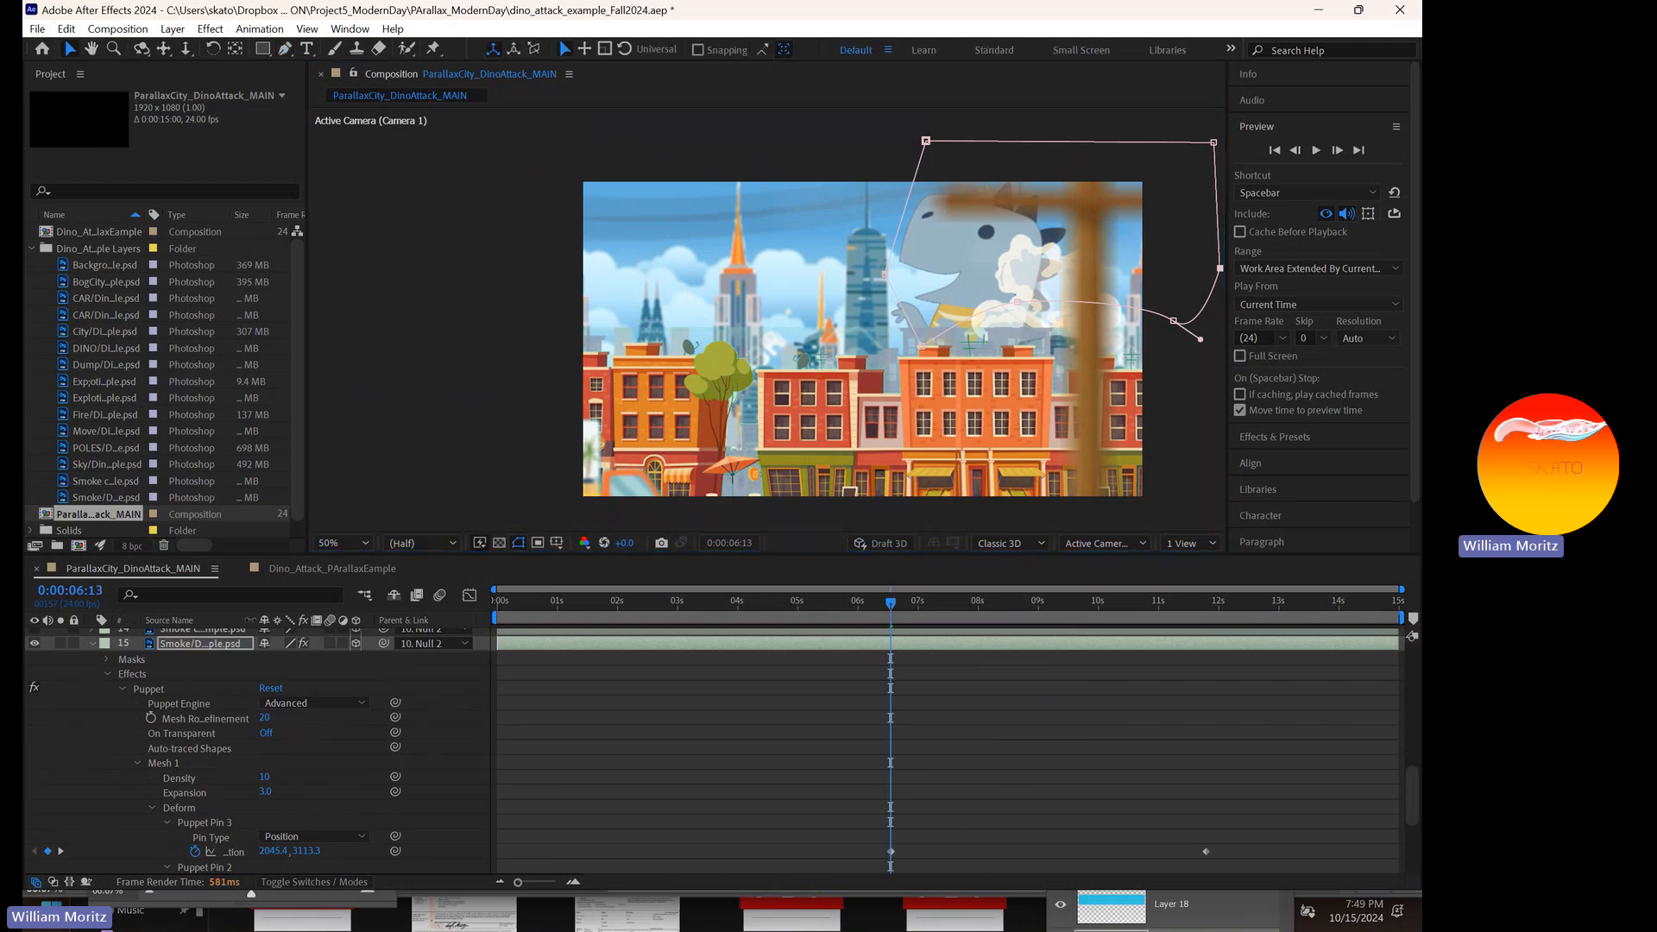
- Set the smoke layer's Mask 1 mode to Subtract
scroll(171, 783, "down", 3)
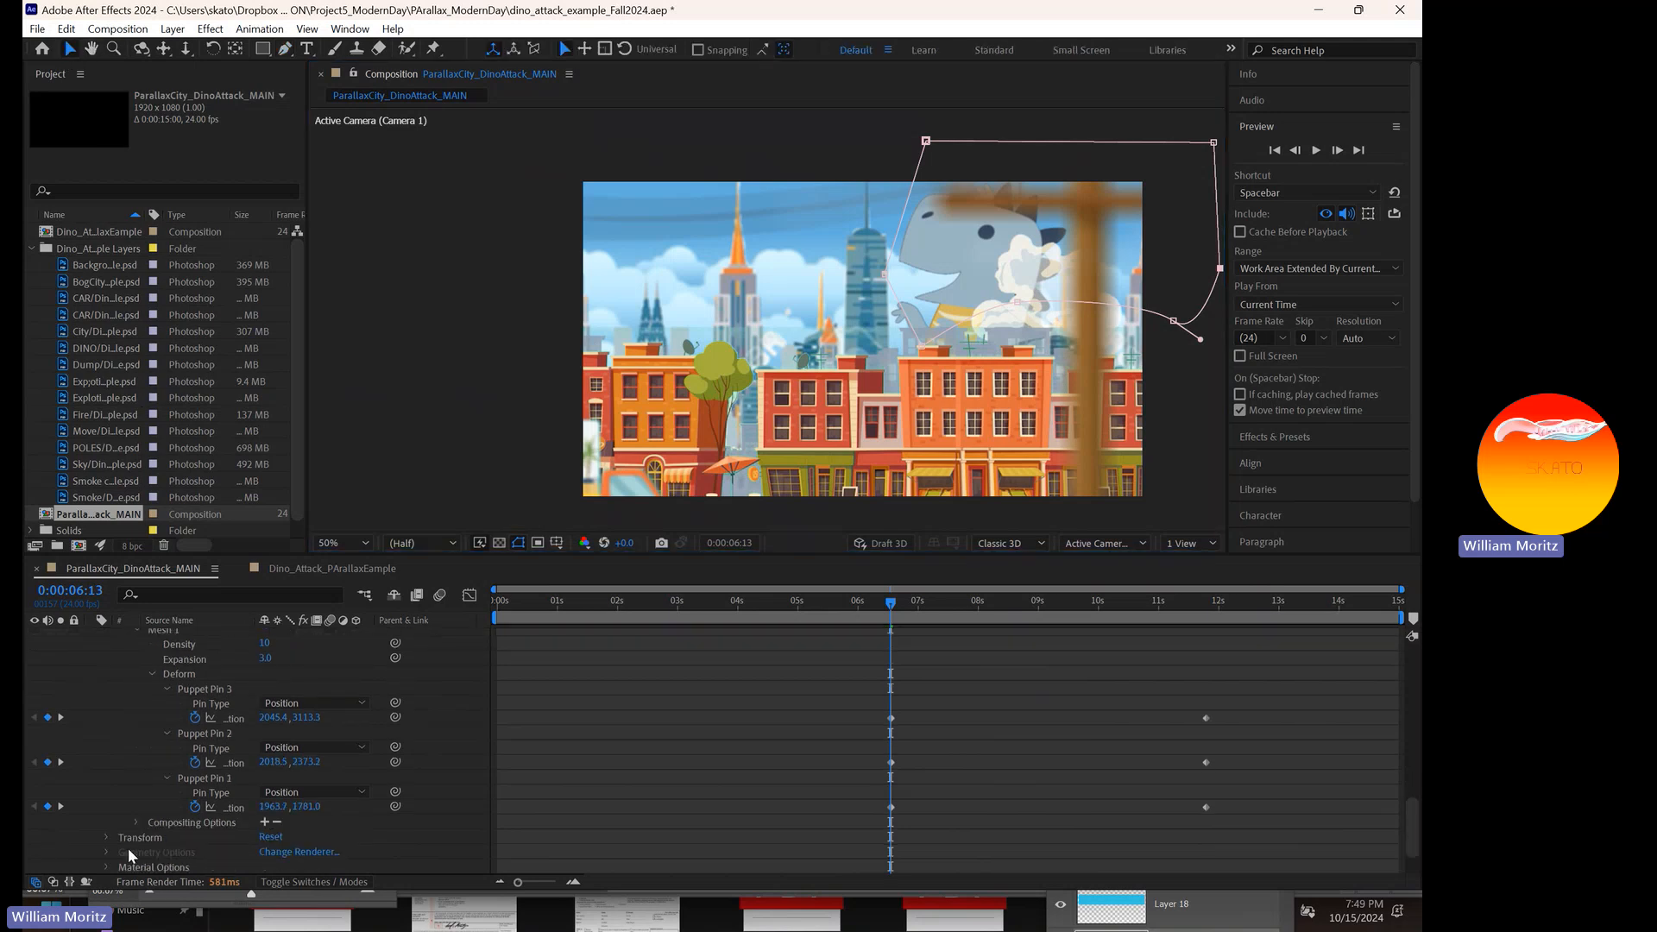
scroll(128, 848, "down", 1)
scroll(128, 836, "up", 4)
left_click(124, 646)
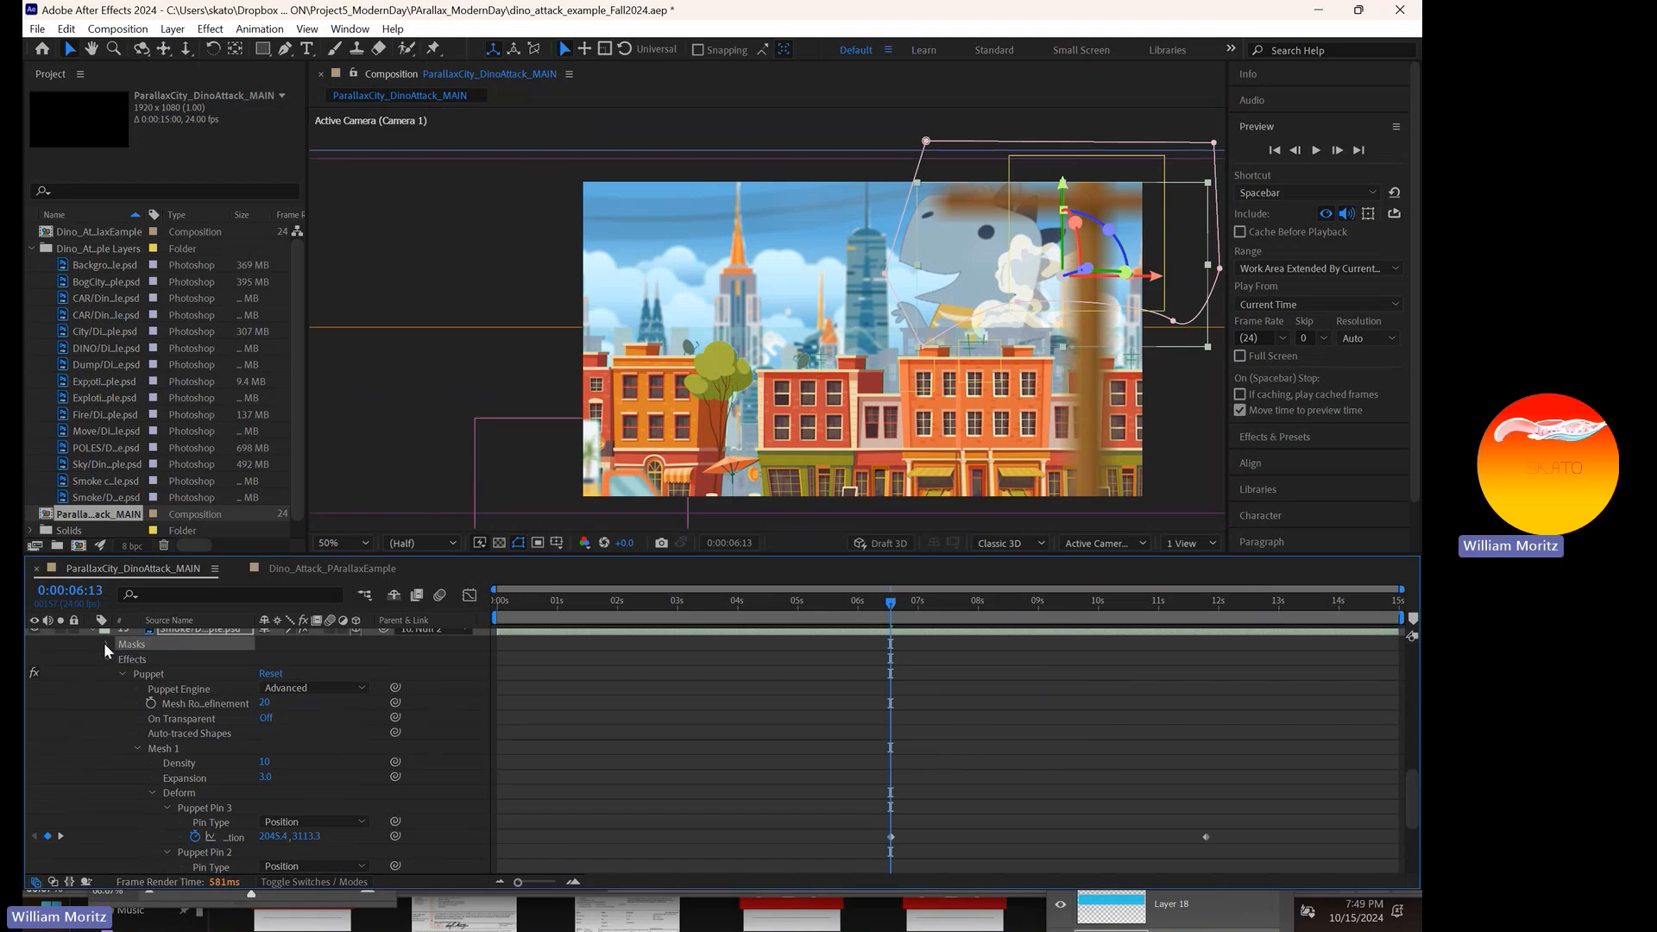
left_click(105, 644)
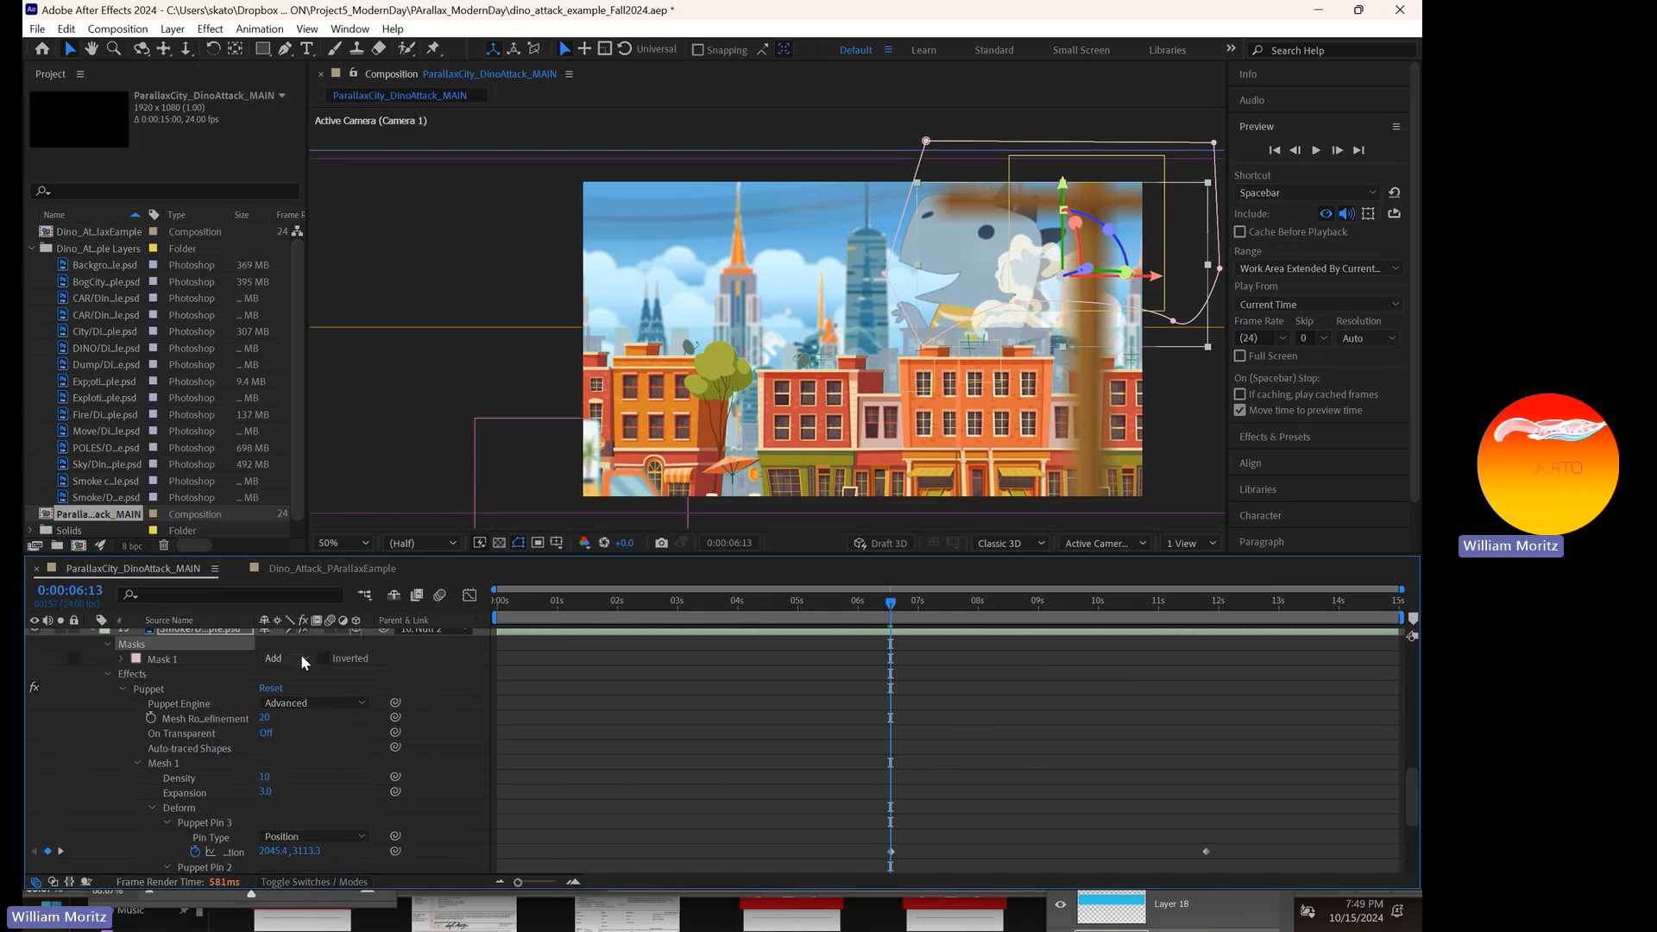
left_click(300, 658)
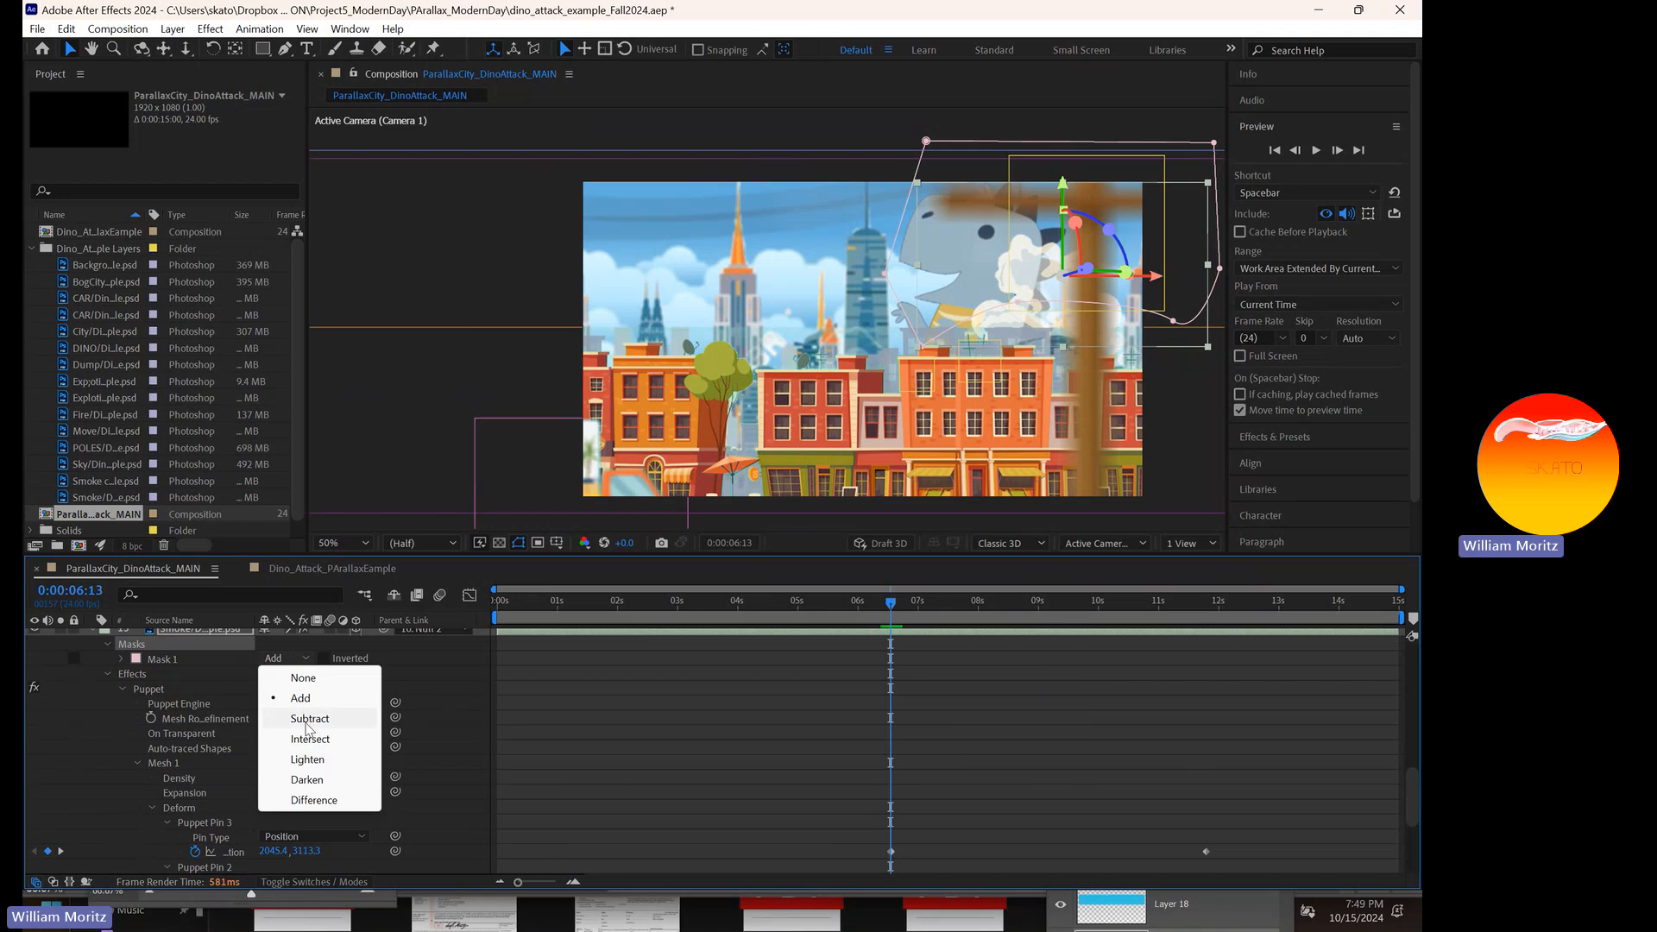
left_click(307, 727)
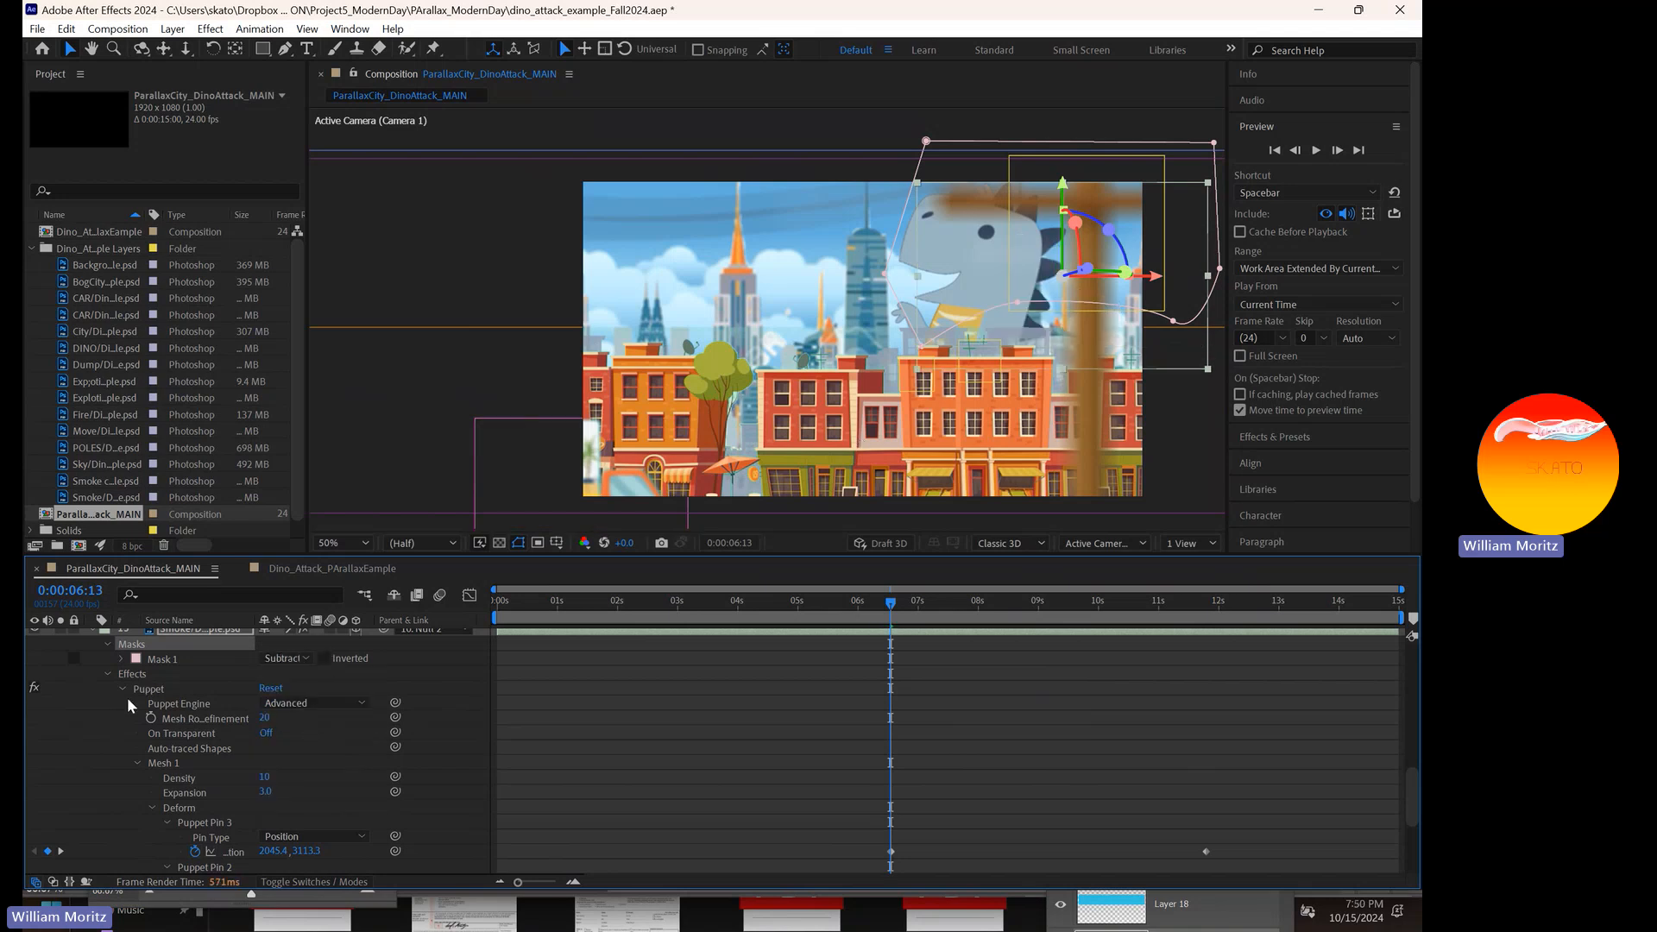
- Start keyframing Mask 1's path at 0:00:06:13 and set its Mask Feather to 493 pixels
left_click(122, 660)
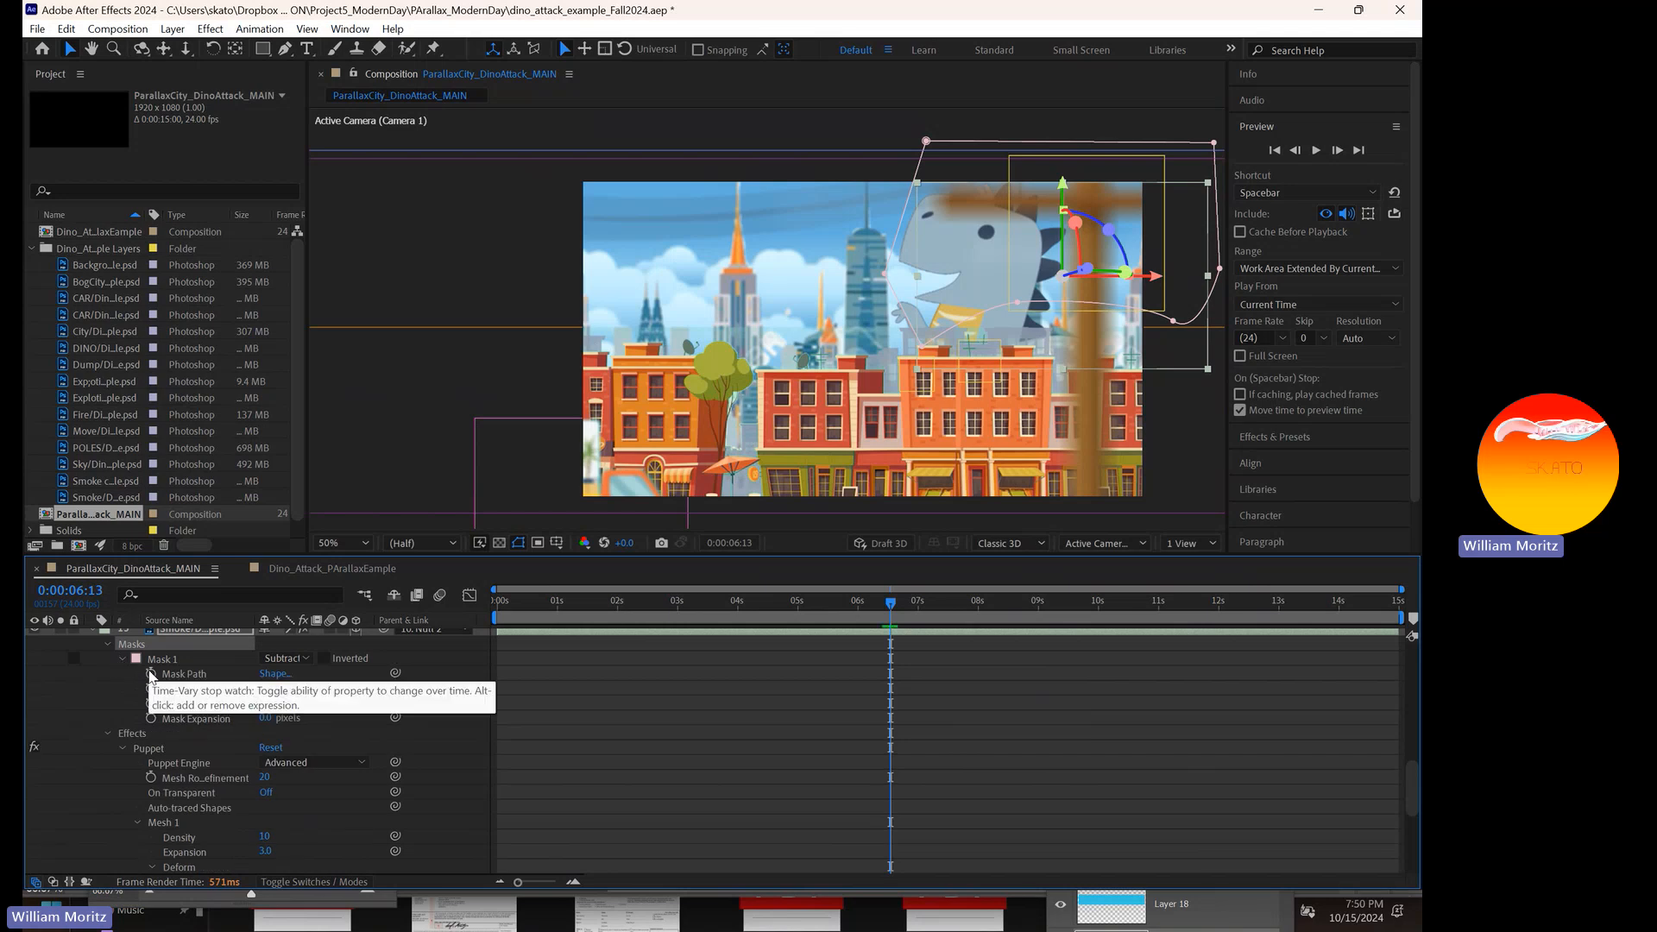
left_click(151, 674)
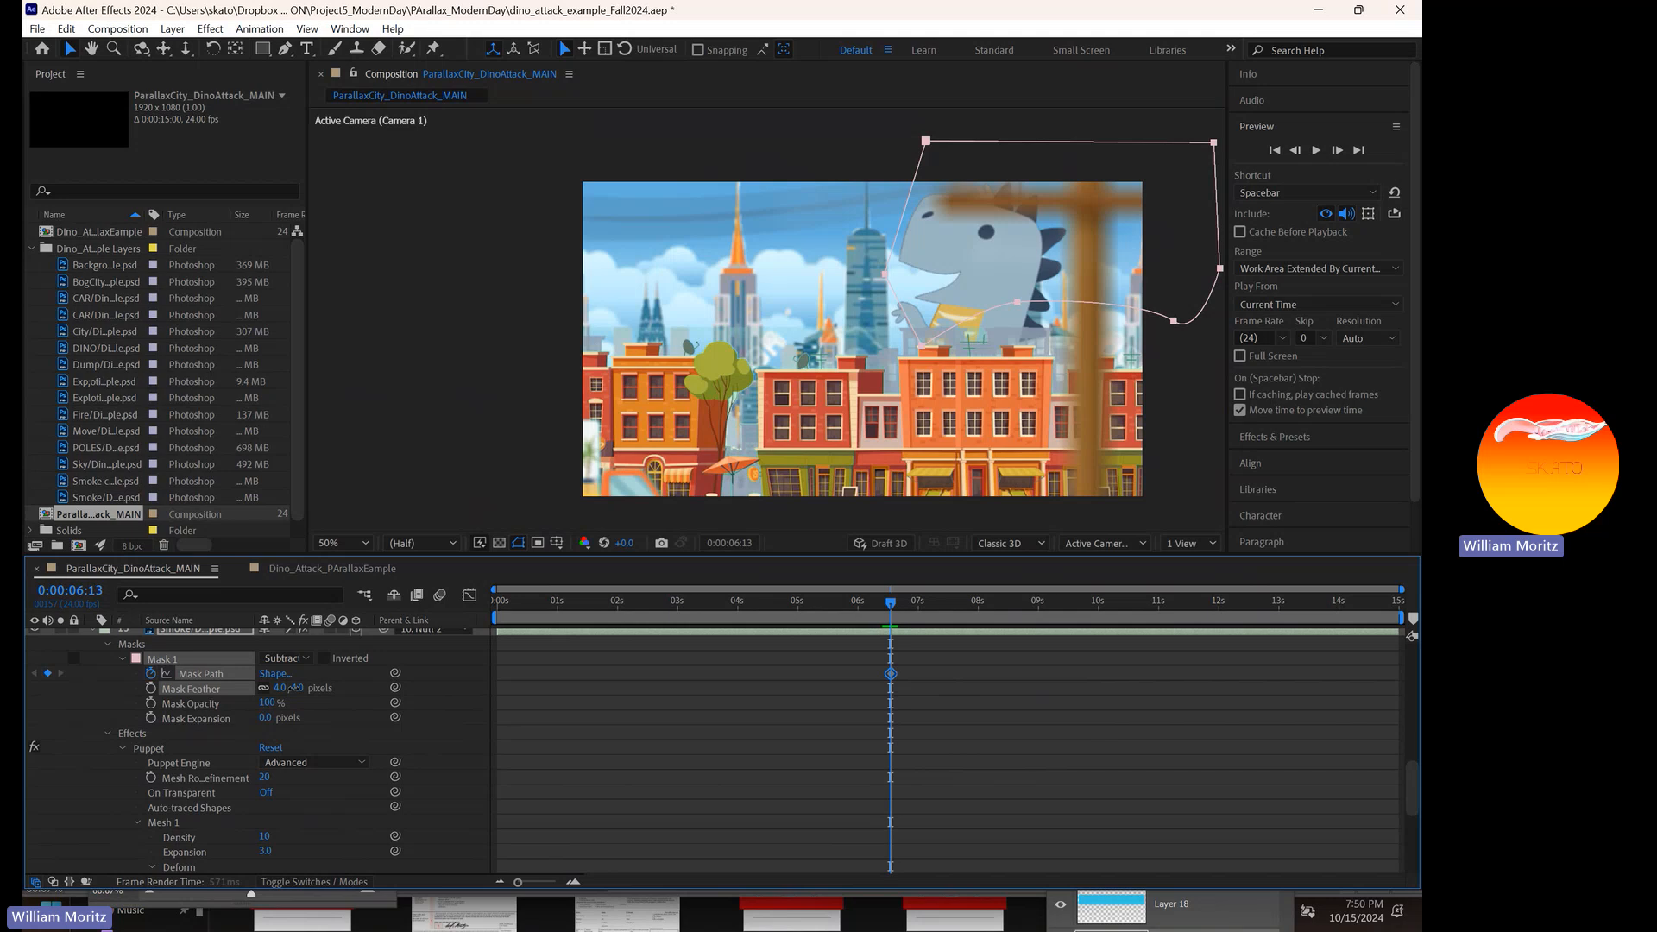
left_click_drag(294, 688, 472, 663)
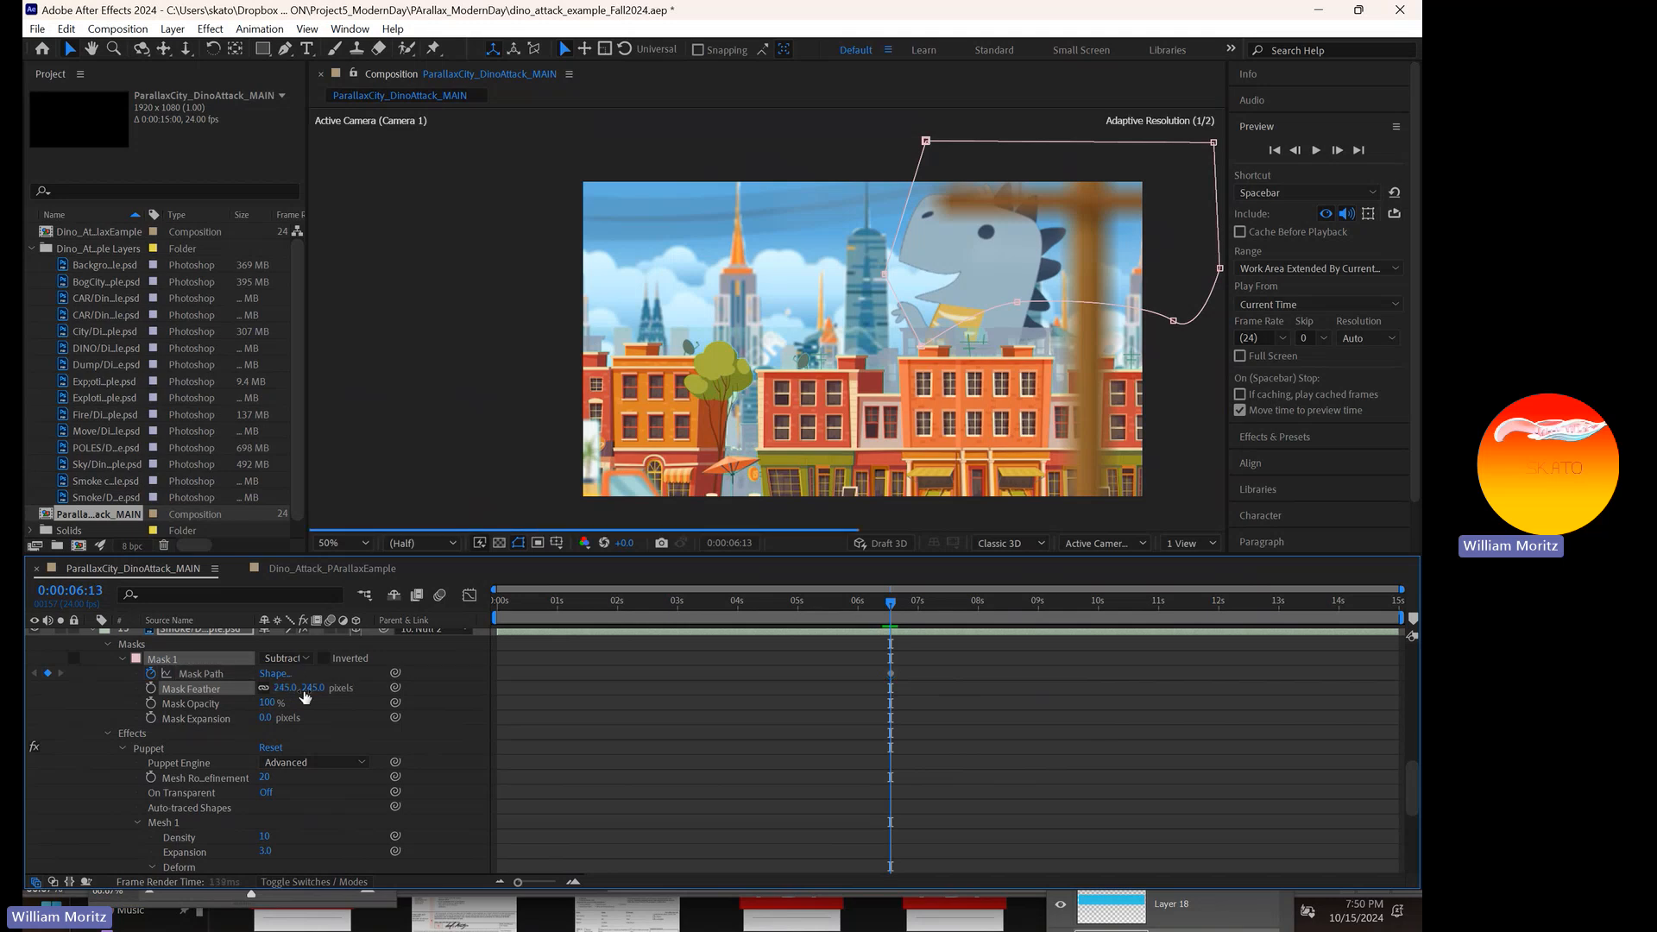
left_click_drag(318, 688, 525, 669)
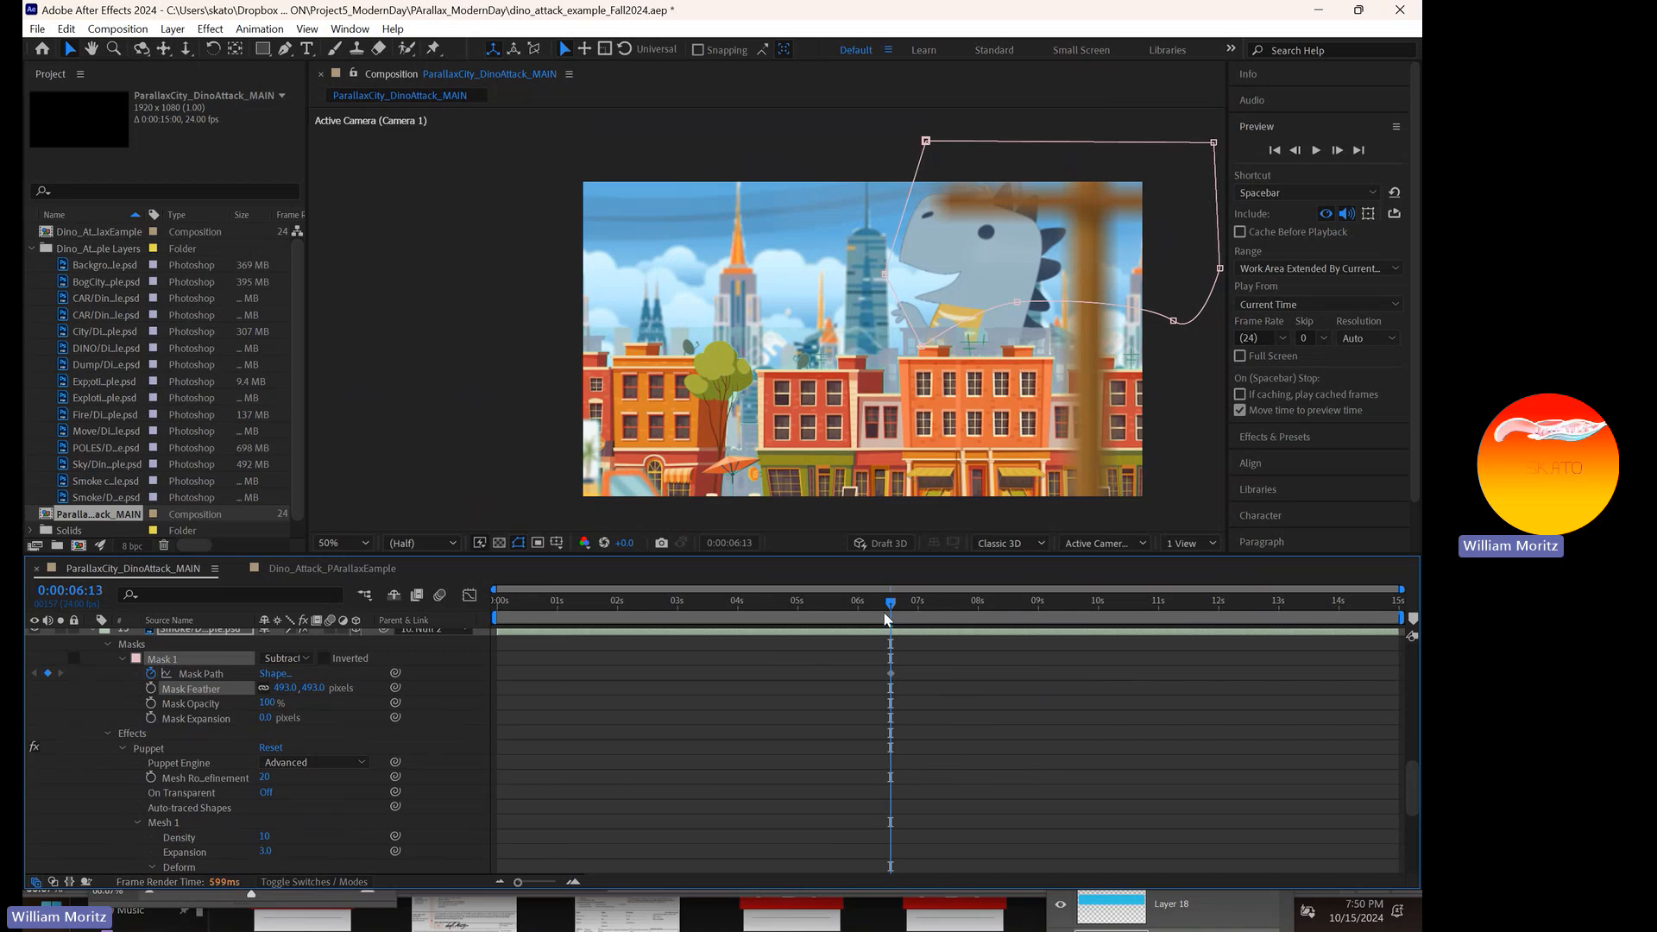
- At 0:00:08:22, pull the mask's lower edge upward to uncover the smoke, and move that Mask Path keyframe to about 0:00:10:14
left_click_drag(892, 601, 1033, 602)
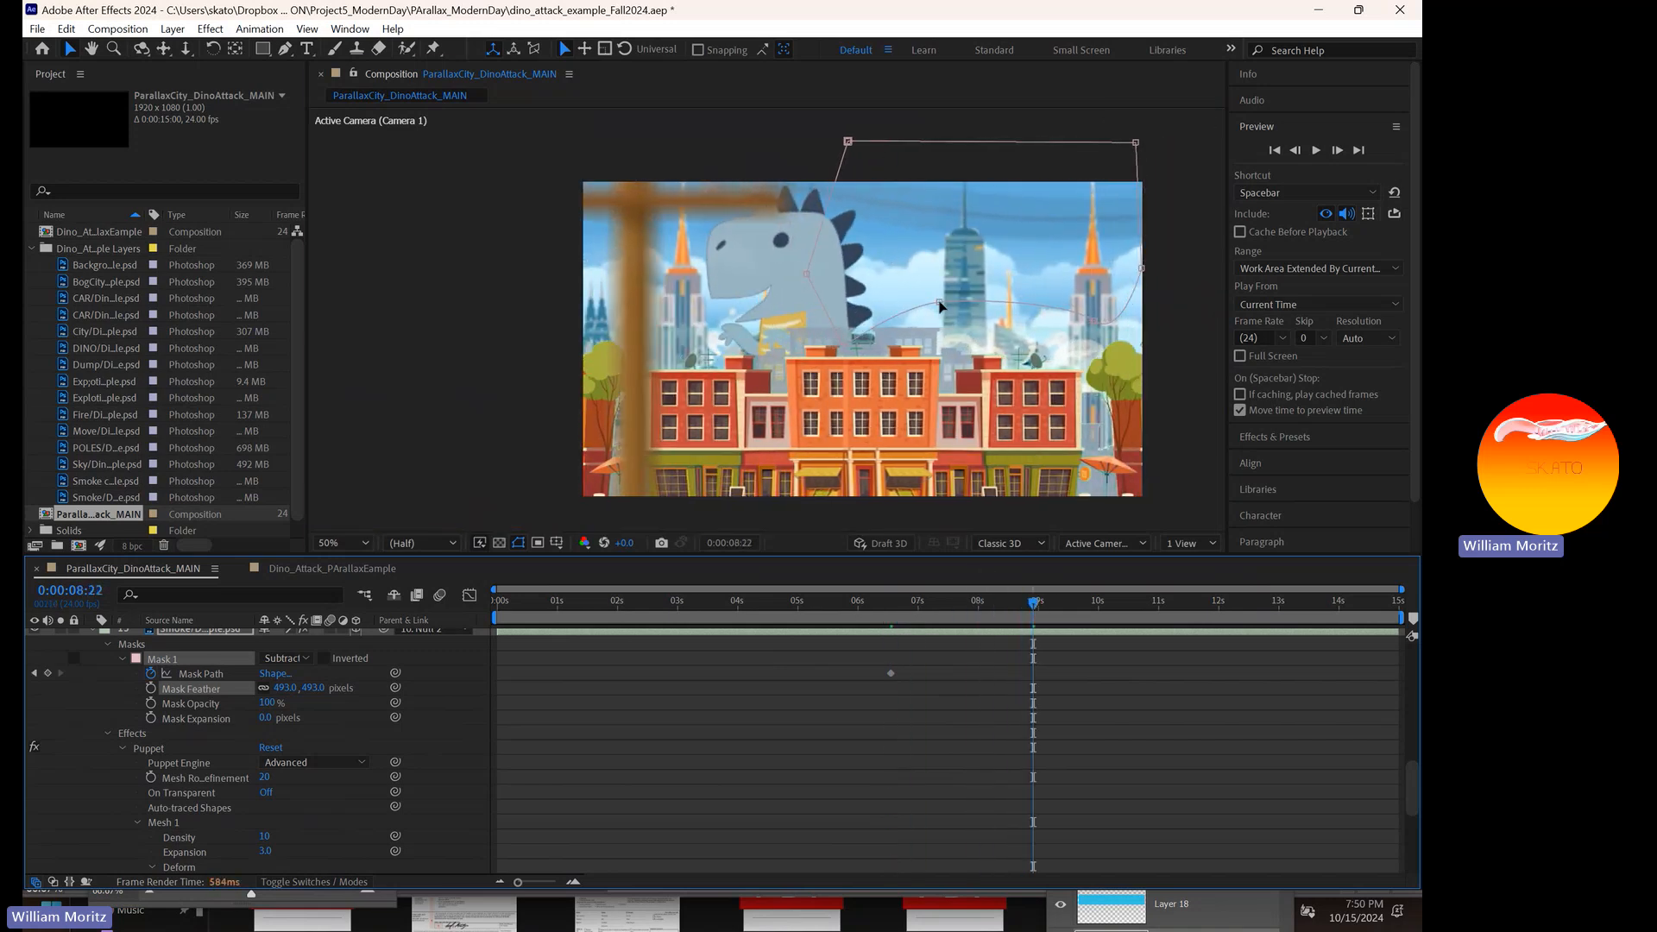
left_click_drag(940, 304, 1007, 142)
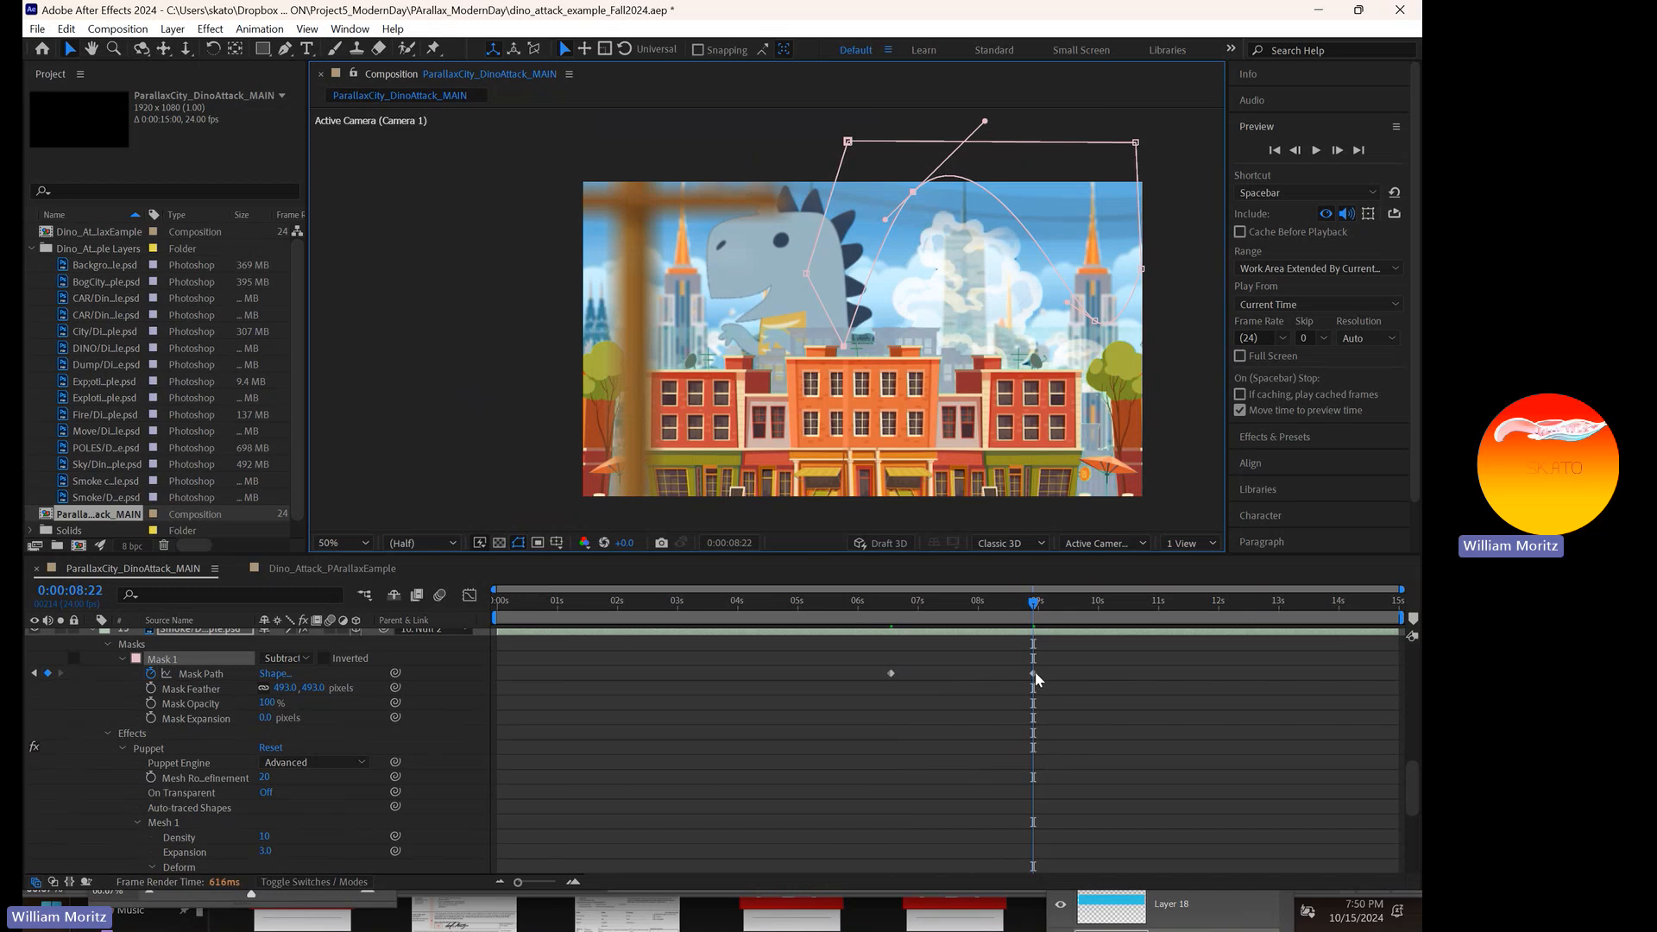
left_click_drag(1033, 672, 1136, 669)
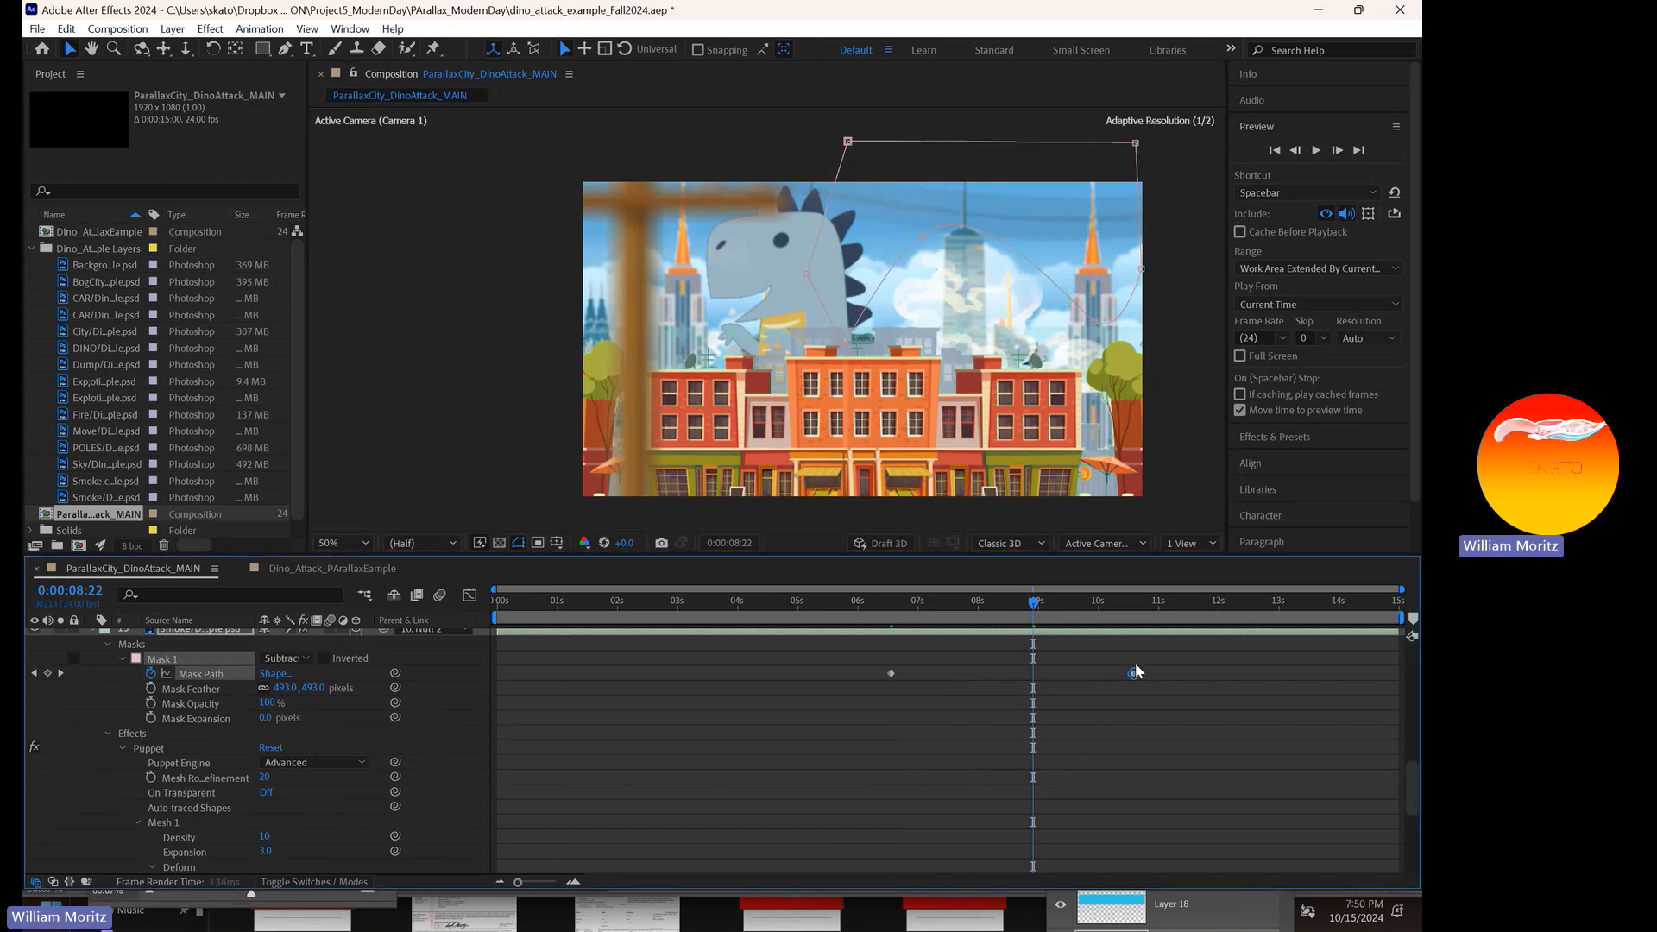
left_click(1105, 770)
- At 0:00:14:19, raise the smoke's Puppet Pin 1 to about 1946, 565 and Puppet Pin 2 to about 1986, 1475
left_click_drag(897, 604, 1386, 601)
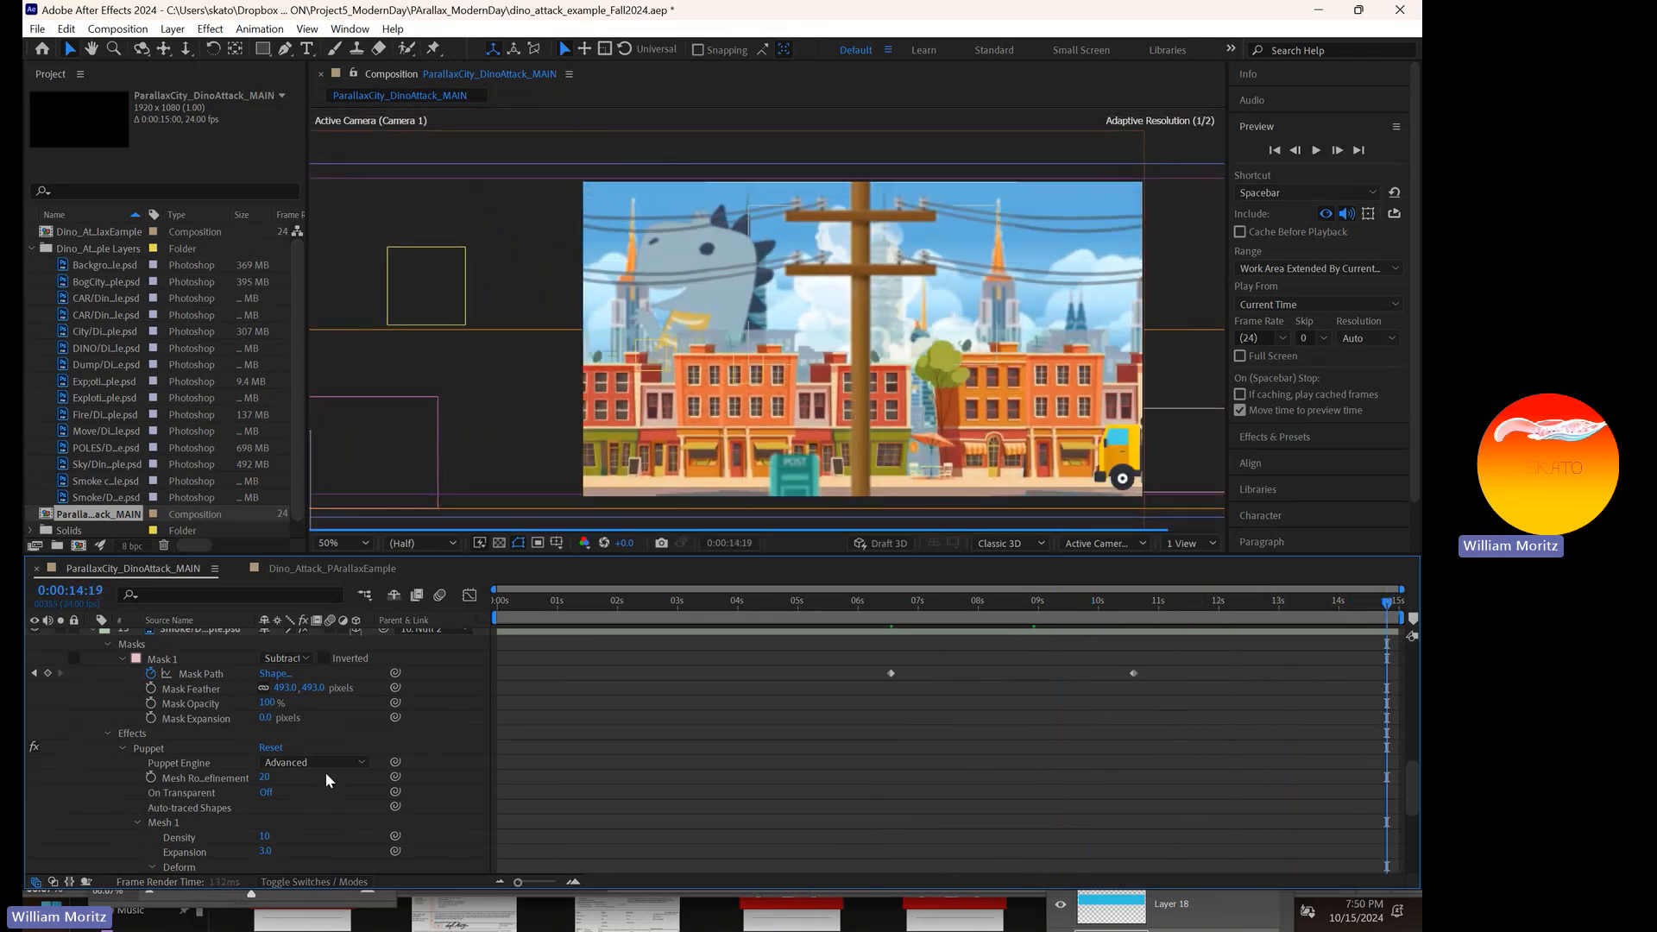
scroll(184, 811, "down", 5)
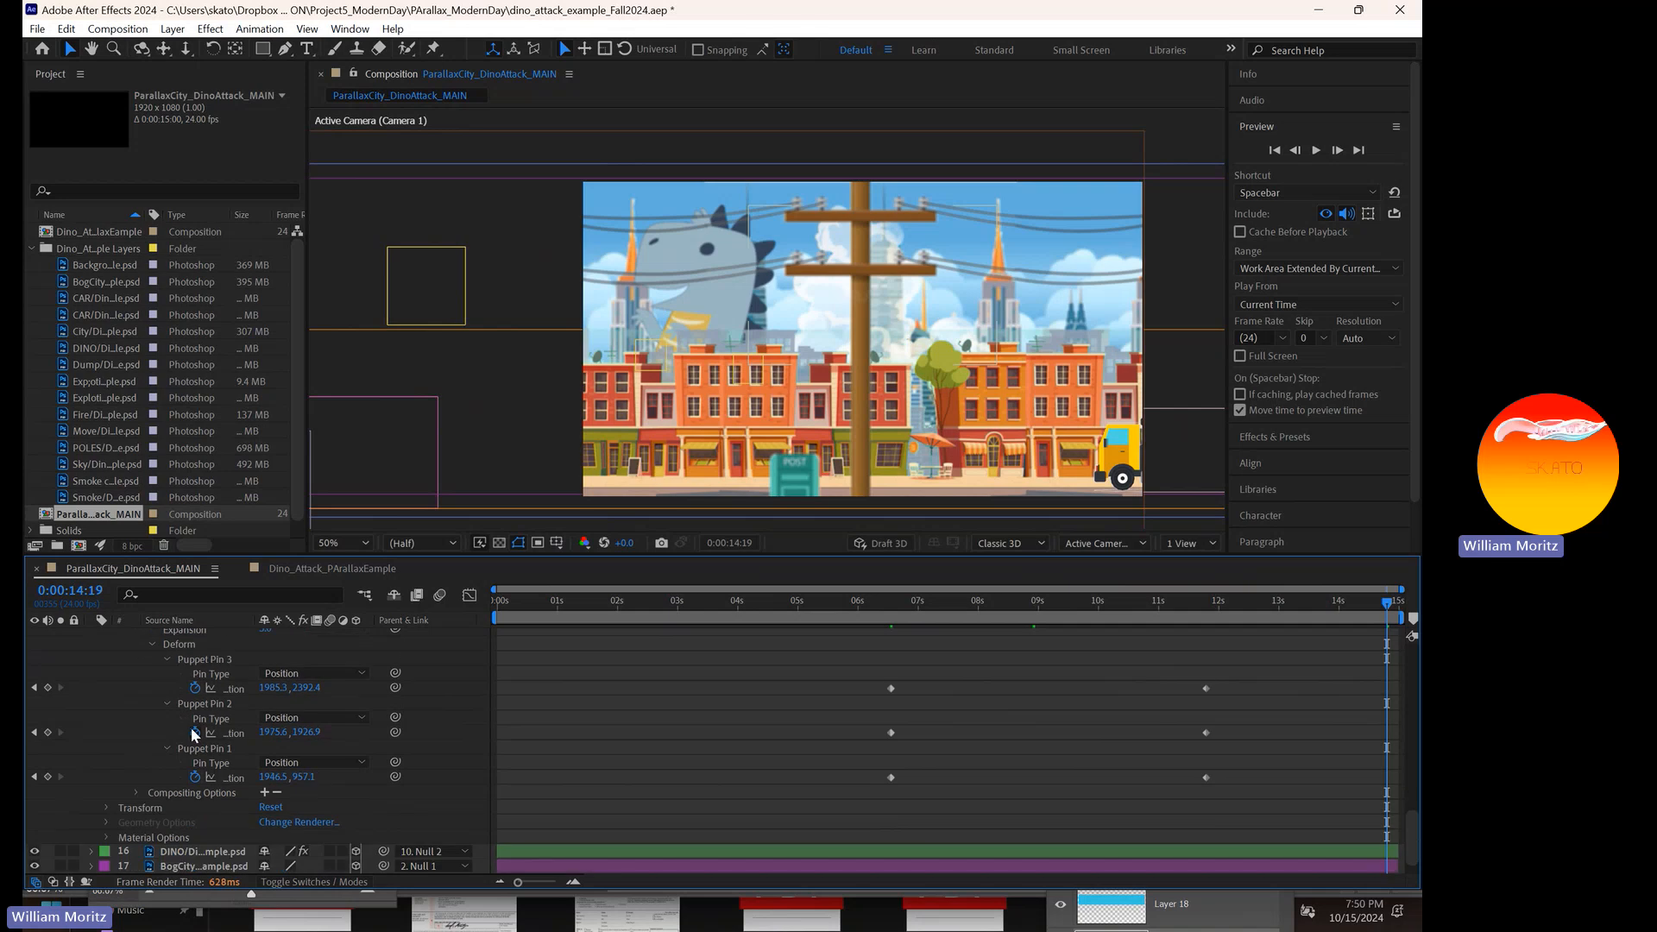
left_click(209, 659)
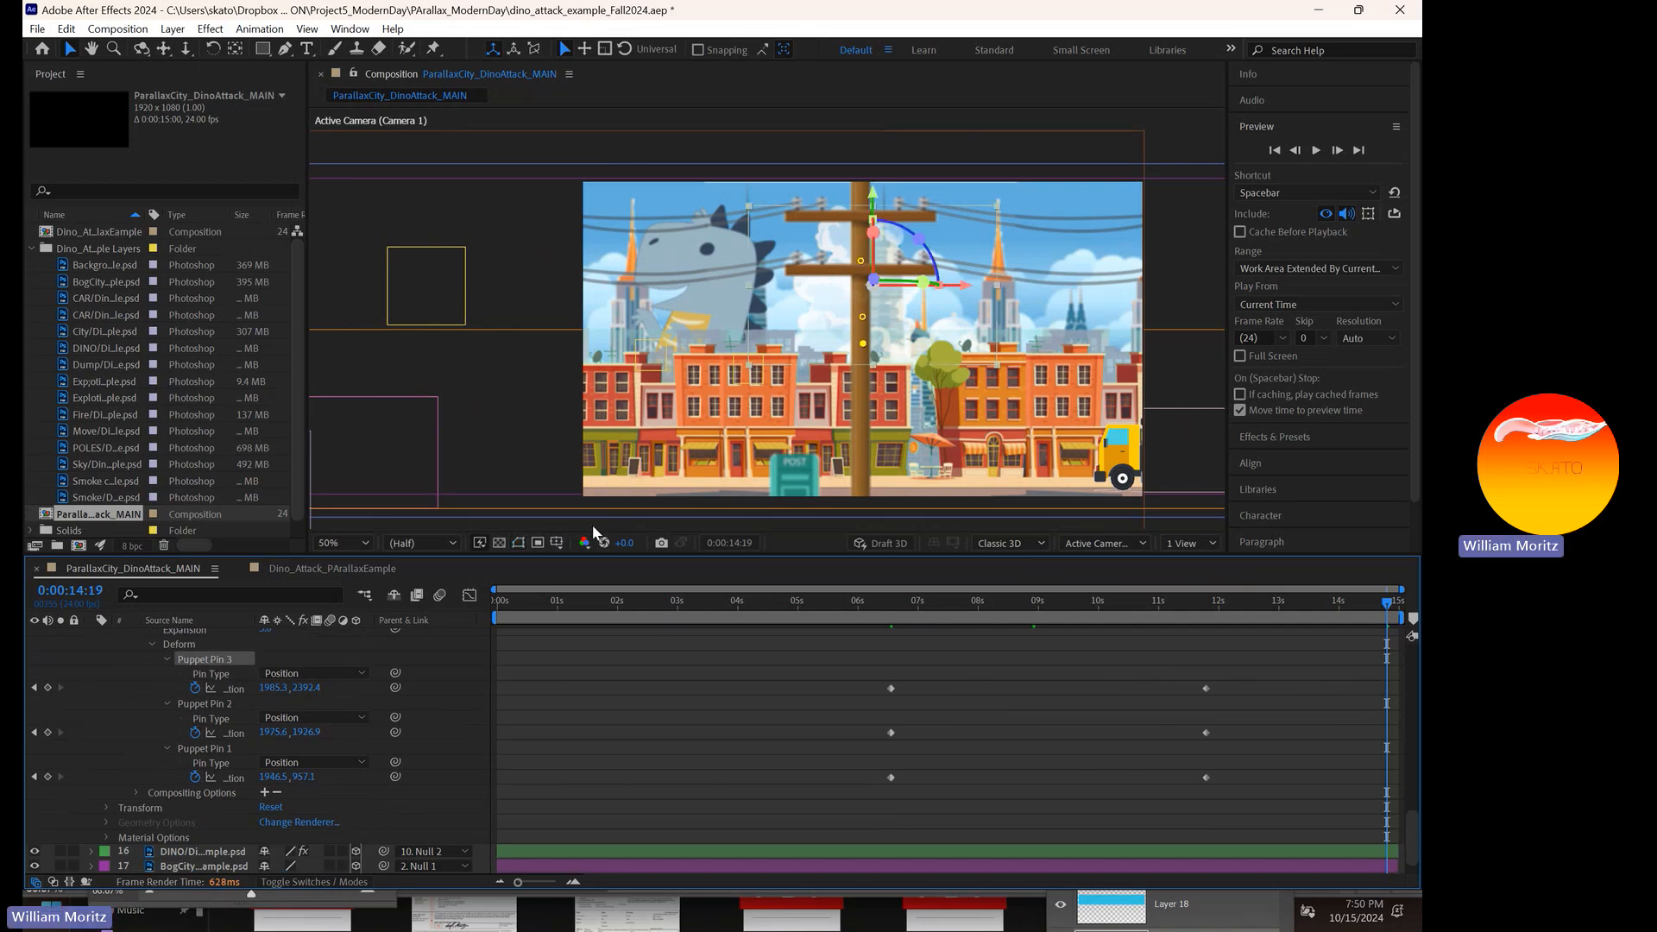
left_click(861, 261)
mouse_move(863, 263)
left_mouse_down()
mouse_move(839, 237)
mouse_move(864, 241)
left_mouse_up()
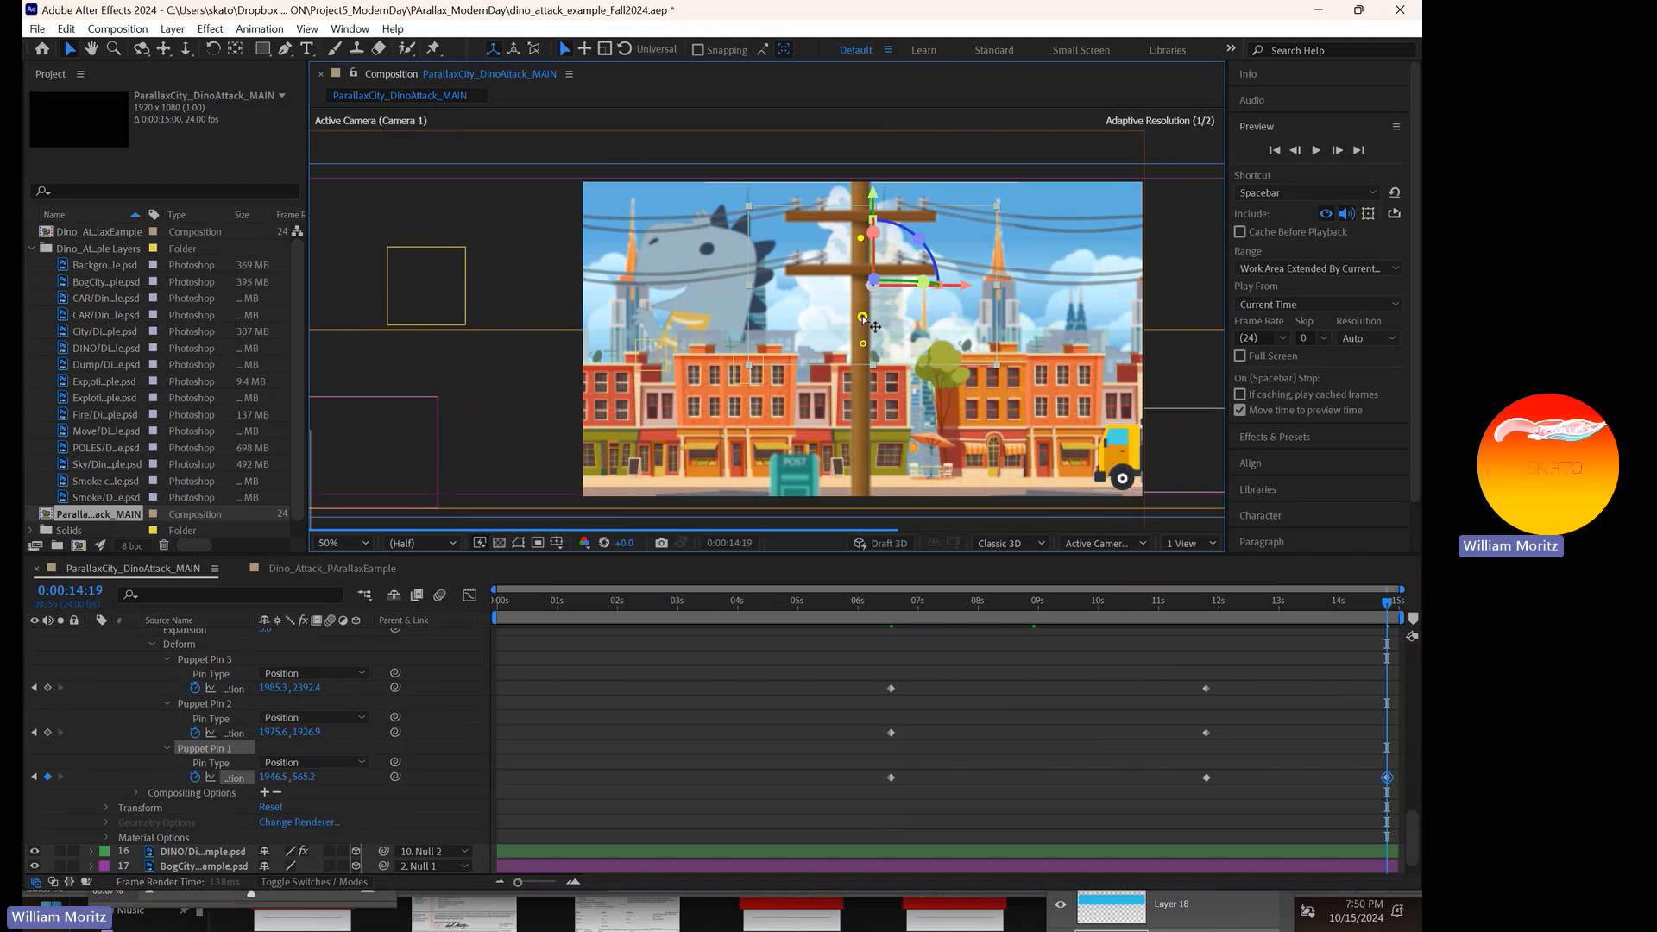
left_click_drag(863, 316, 864, 292)
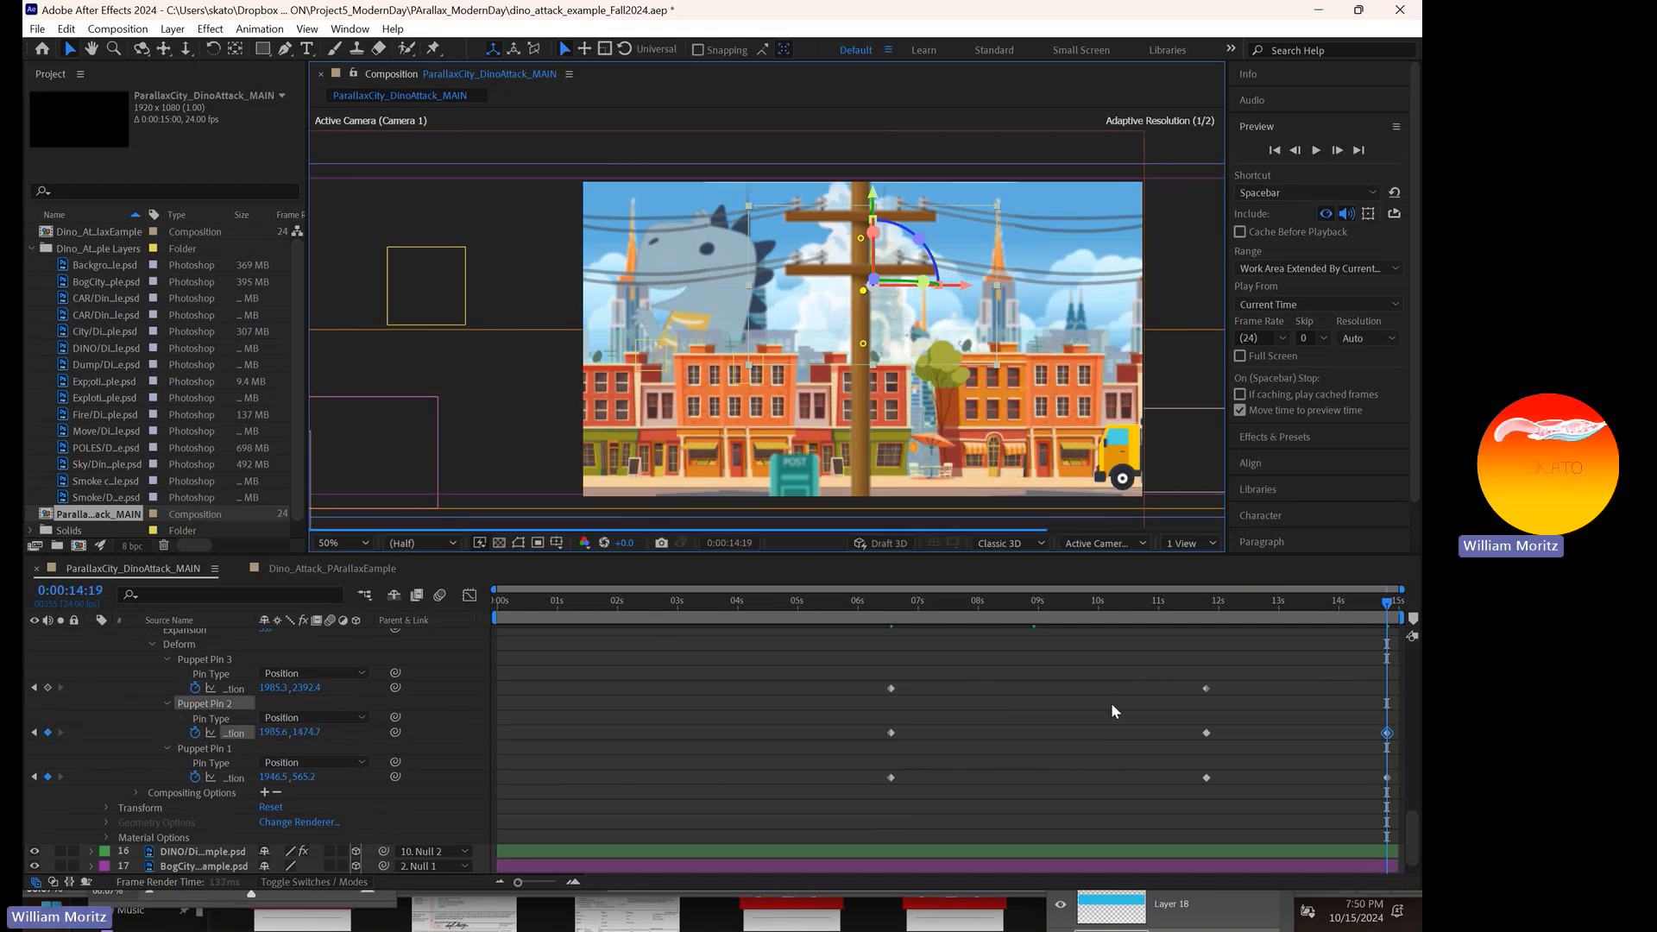
left_click(1111, 702)
- Preview the smoke animation from 0:00:01:13 and stop playback at 0:00:10:06
left_click_drag(877, 604, 590, 595)
left_click(1315, 152)
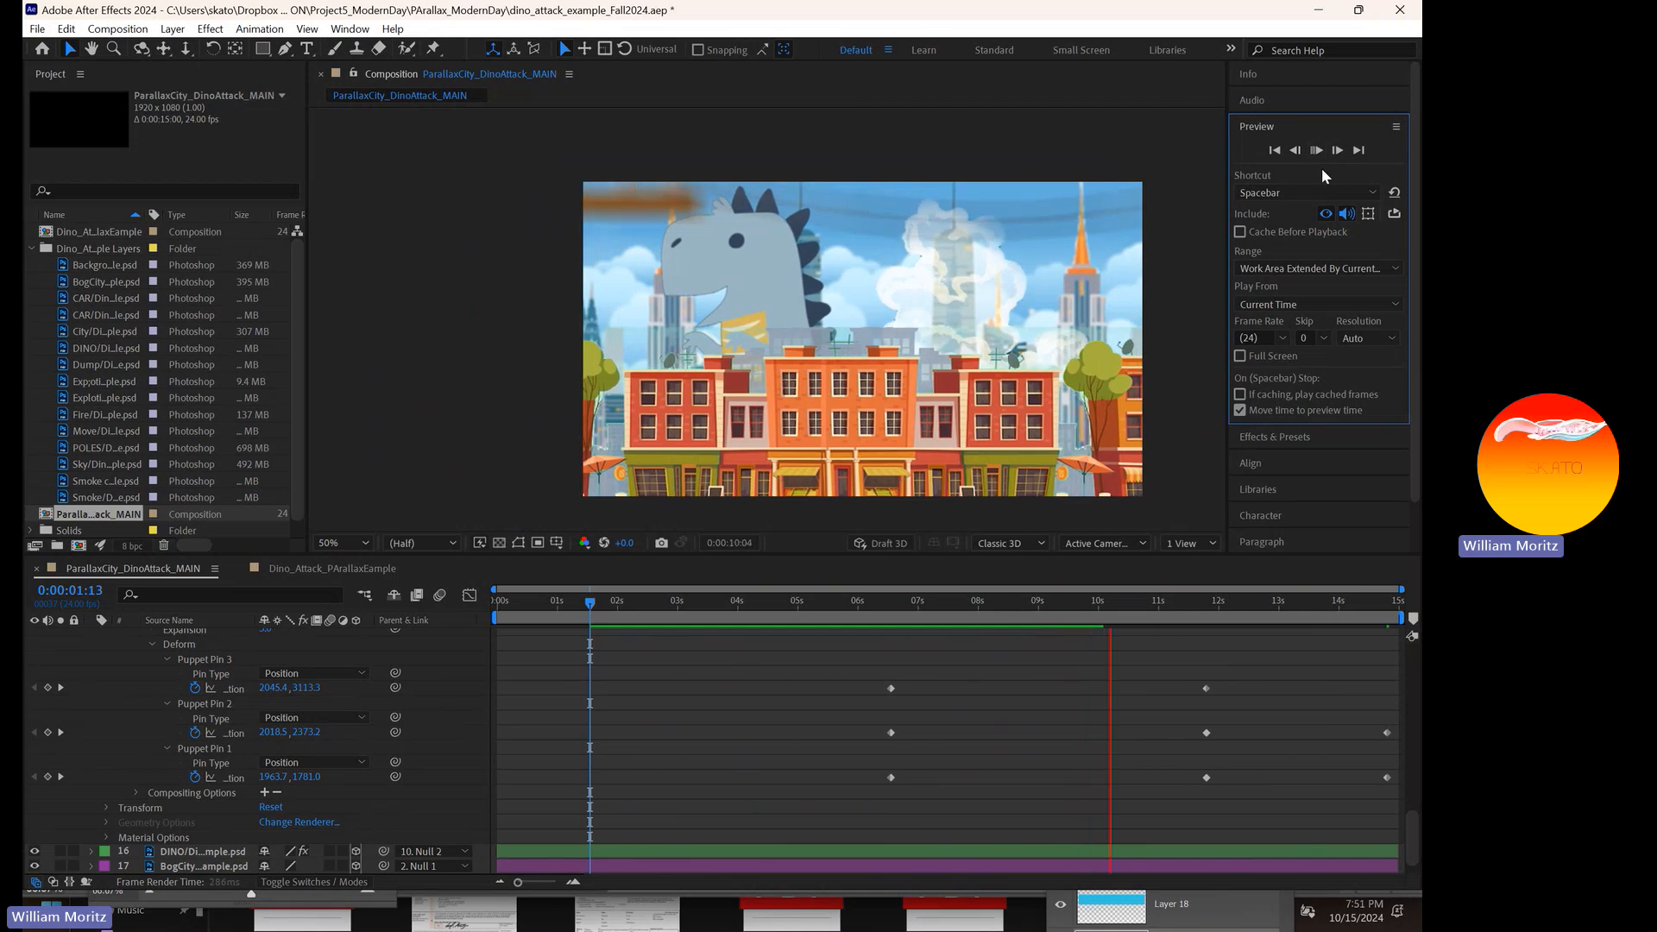
left_click(1319, 154)
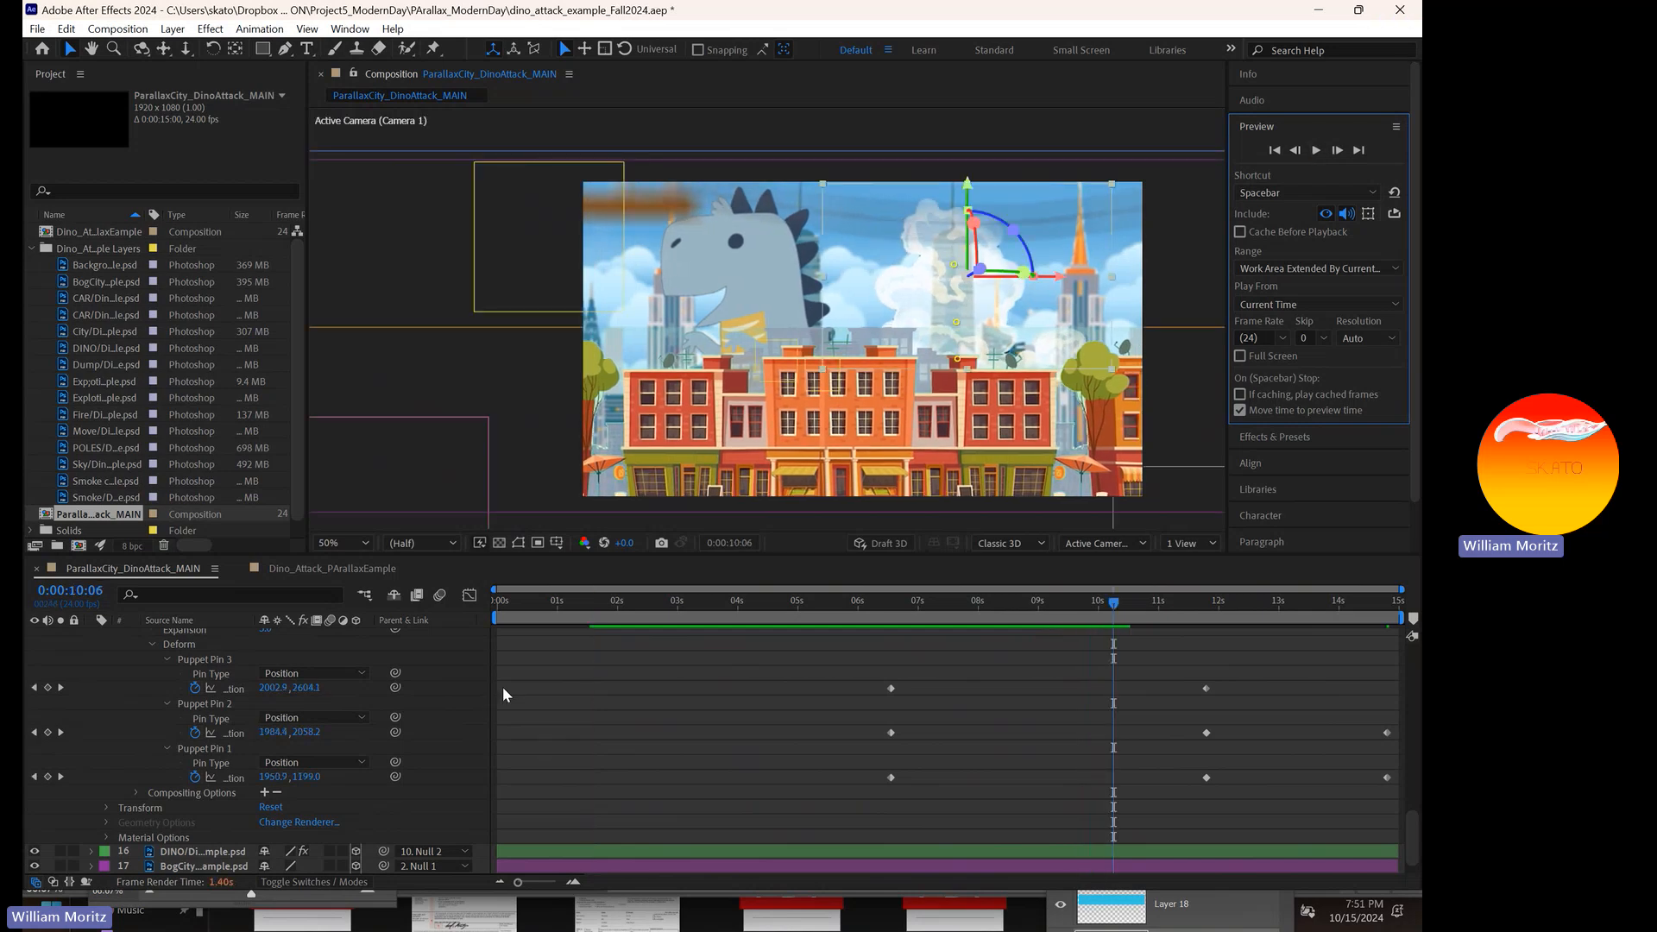
- Collapse the properties of Smoke layer 15 and select the hidden smoke layer 14 above it
scroll(168, 721, "up", 3)
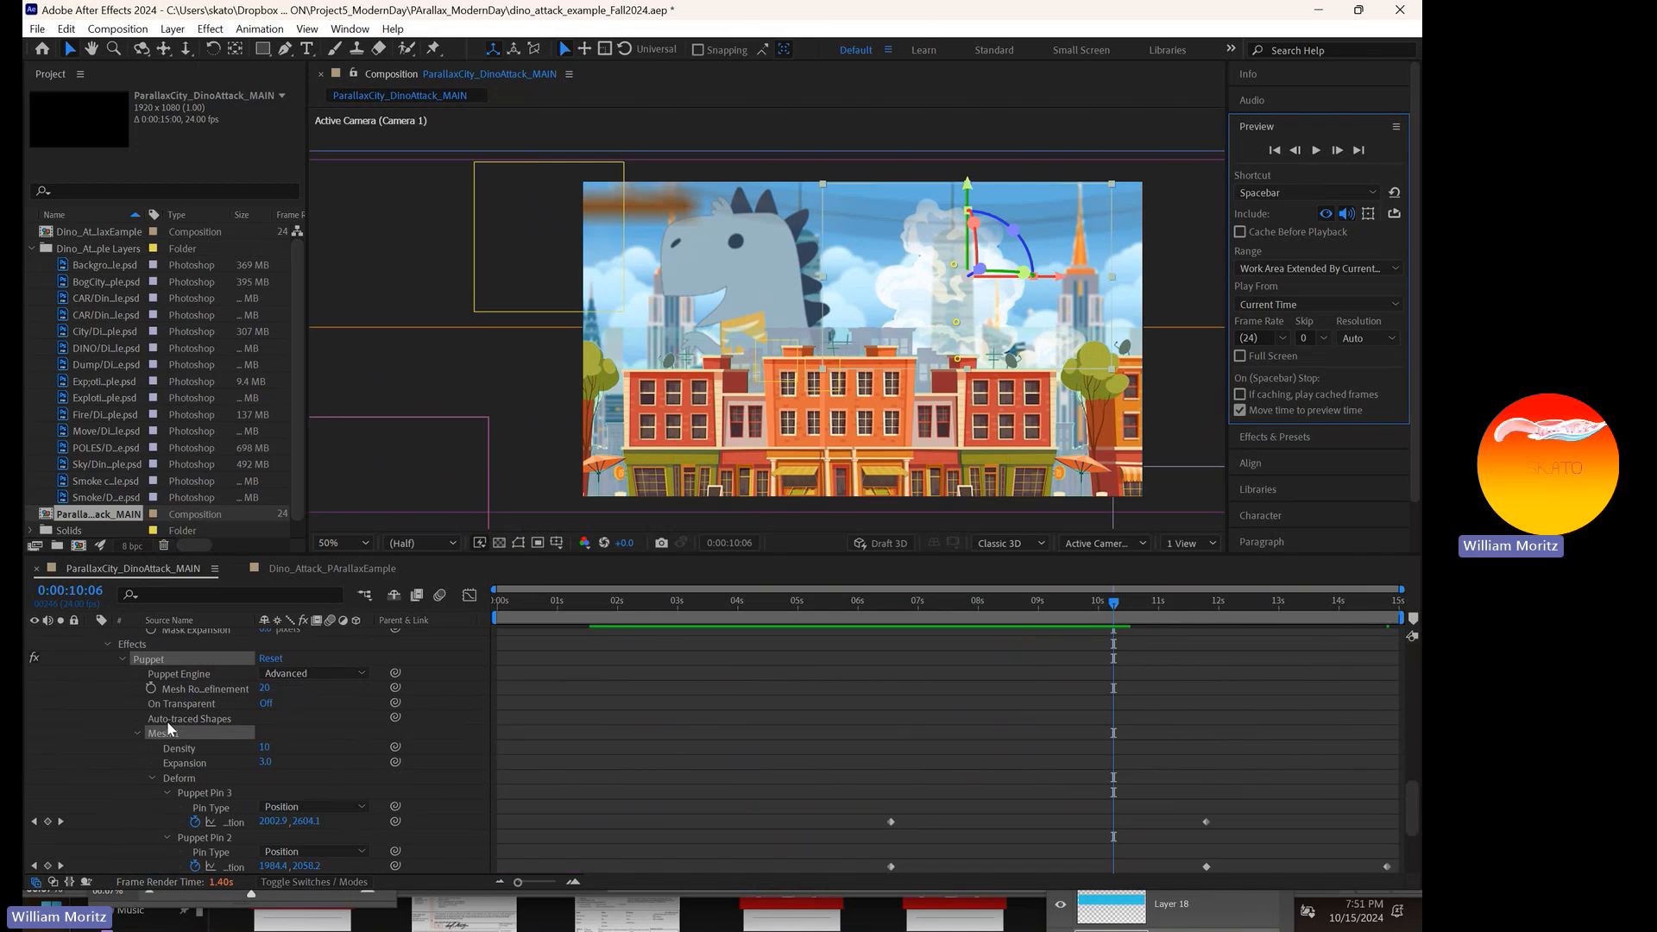
scroll(168, 721, "up", 3)
left_click(90, 675)
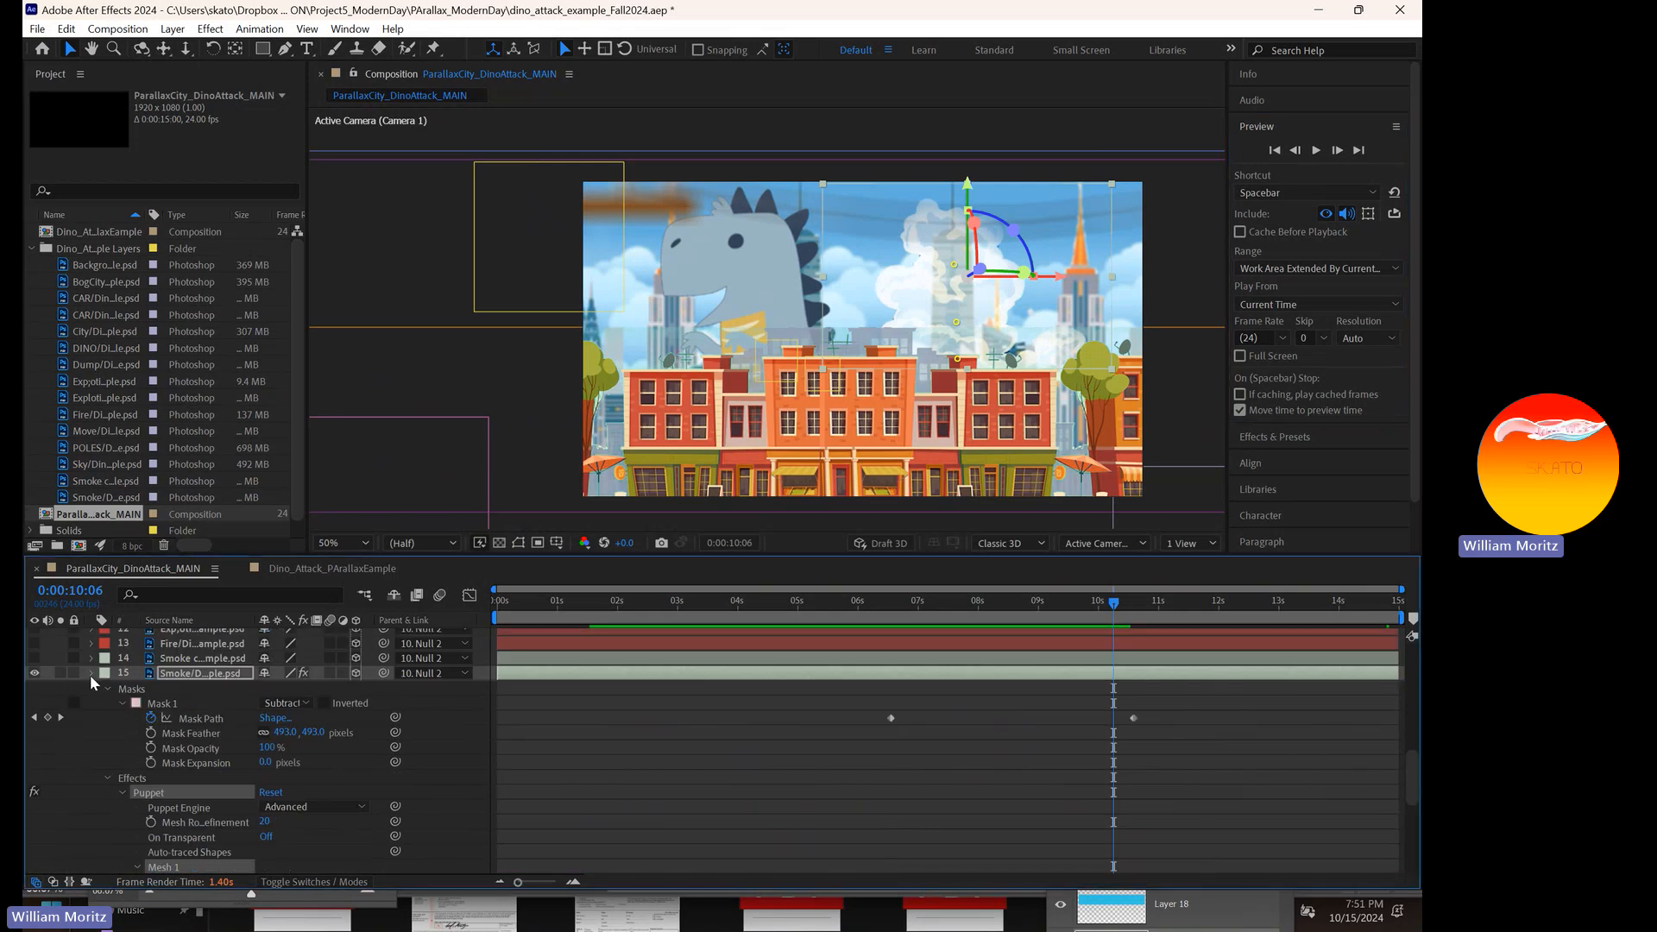
left_click(182, 795)
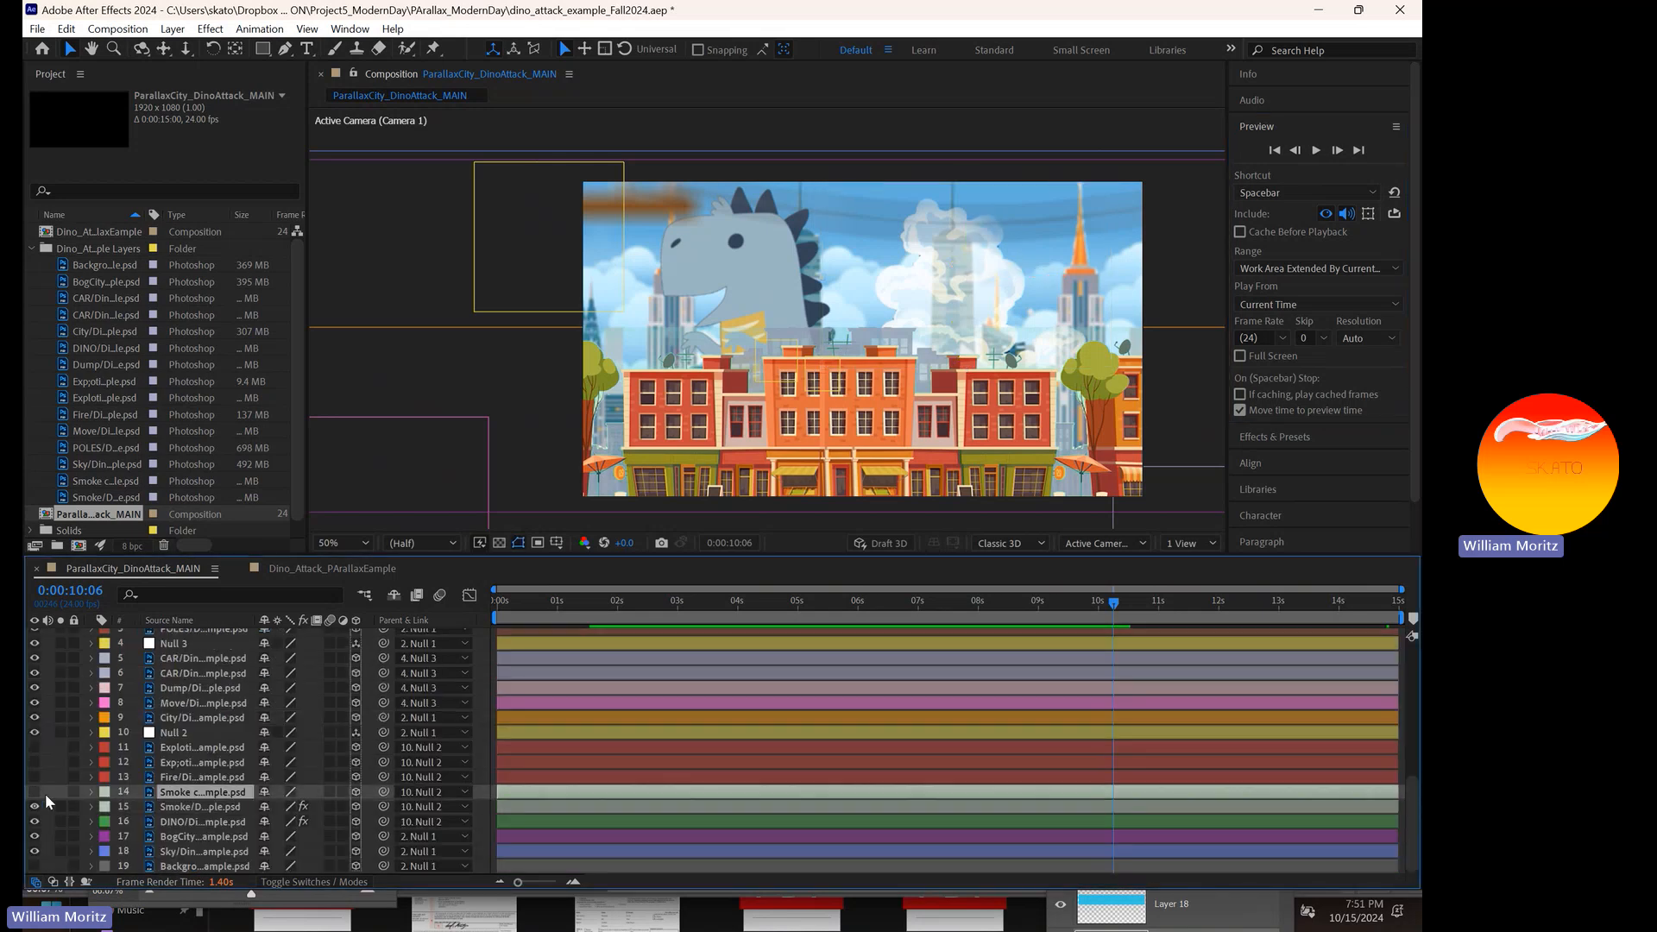
- Make the smoke cloud layer, number 14, visible and expand its properties
left_click(45, 796)
left_click(33, 792)
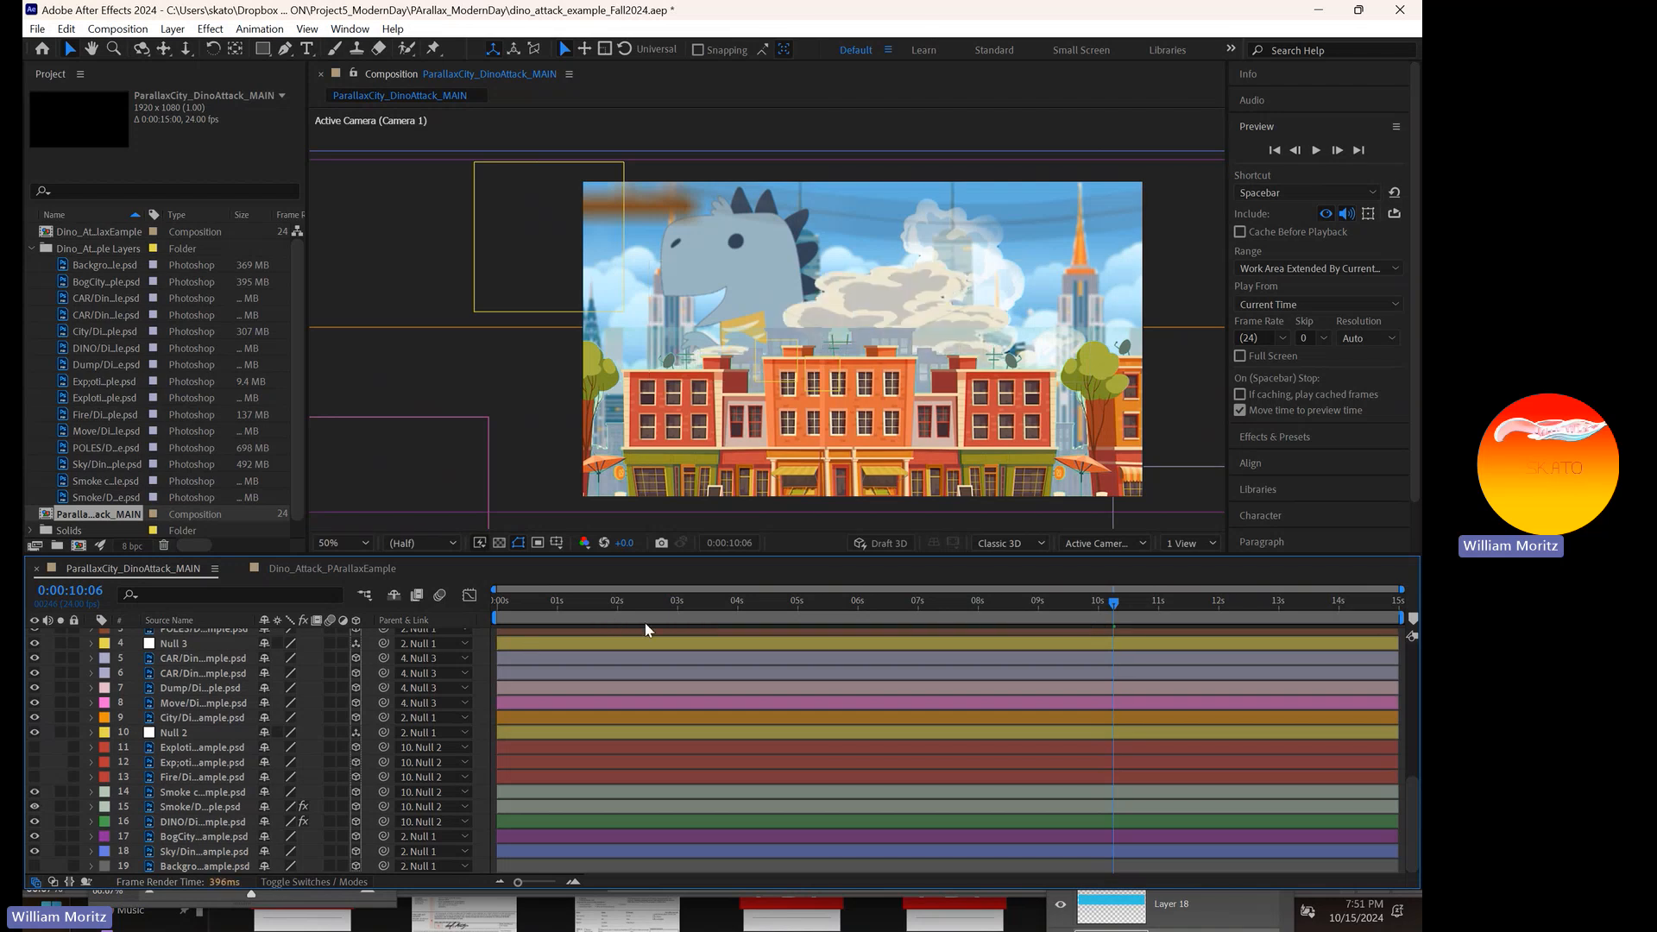
left_click(169, 792)
left_click(89, 792)
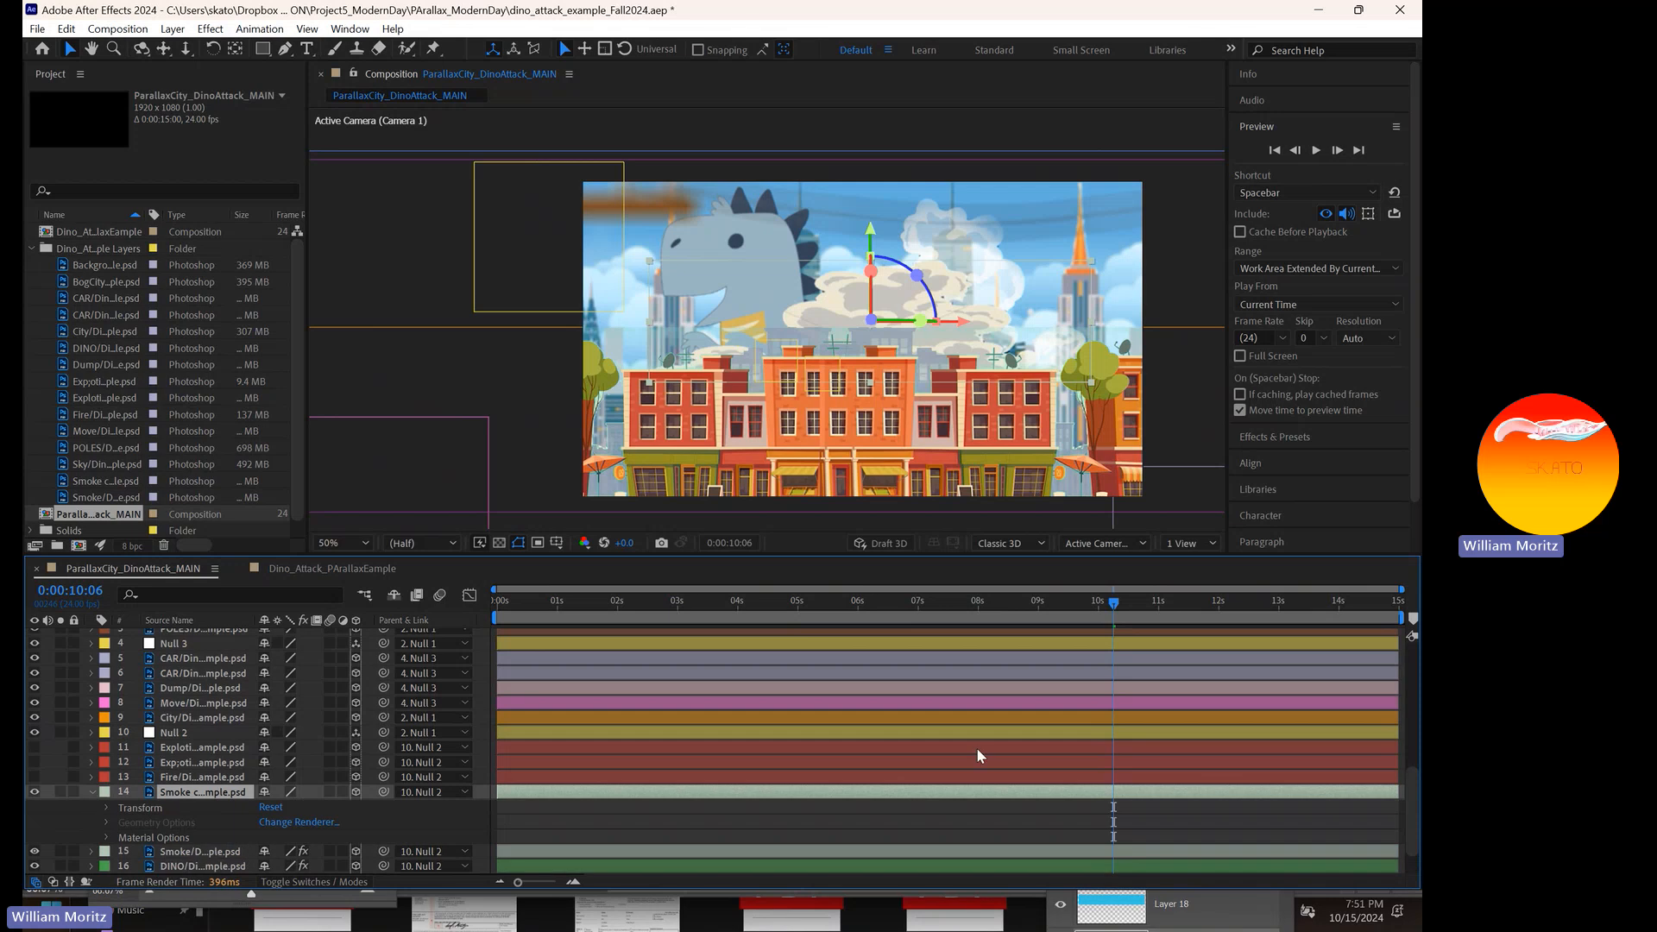
- With the time at 0:00:04:21, move the smoke cloud layer's anchor point straight down to the base of the smoke
left_click_drag(1105, 603, 794, 607)
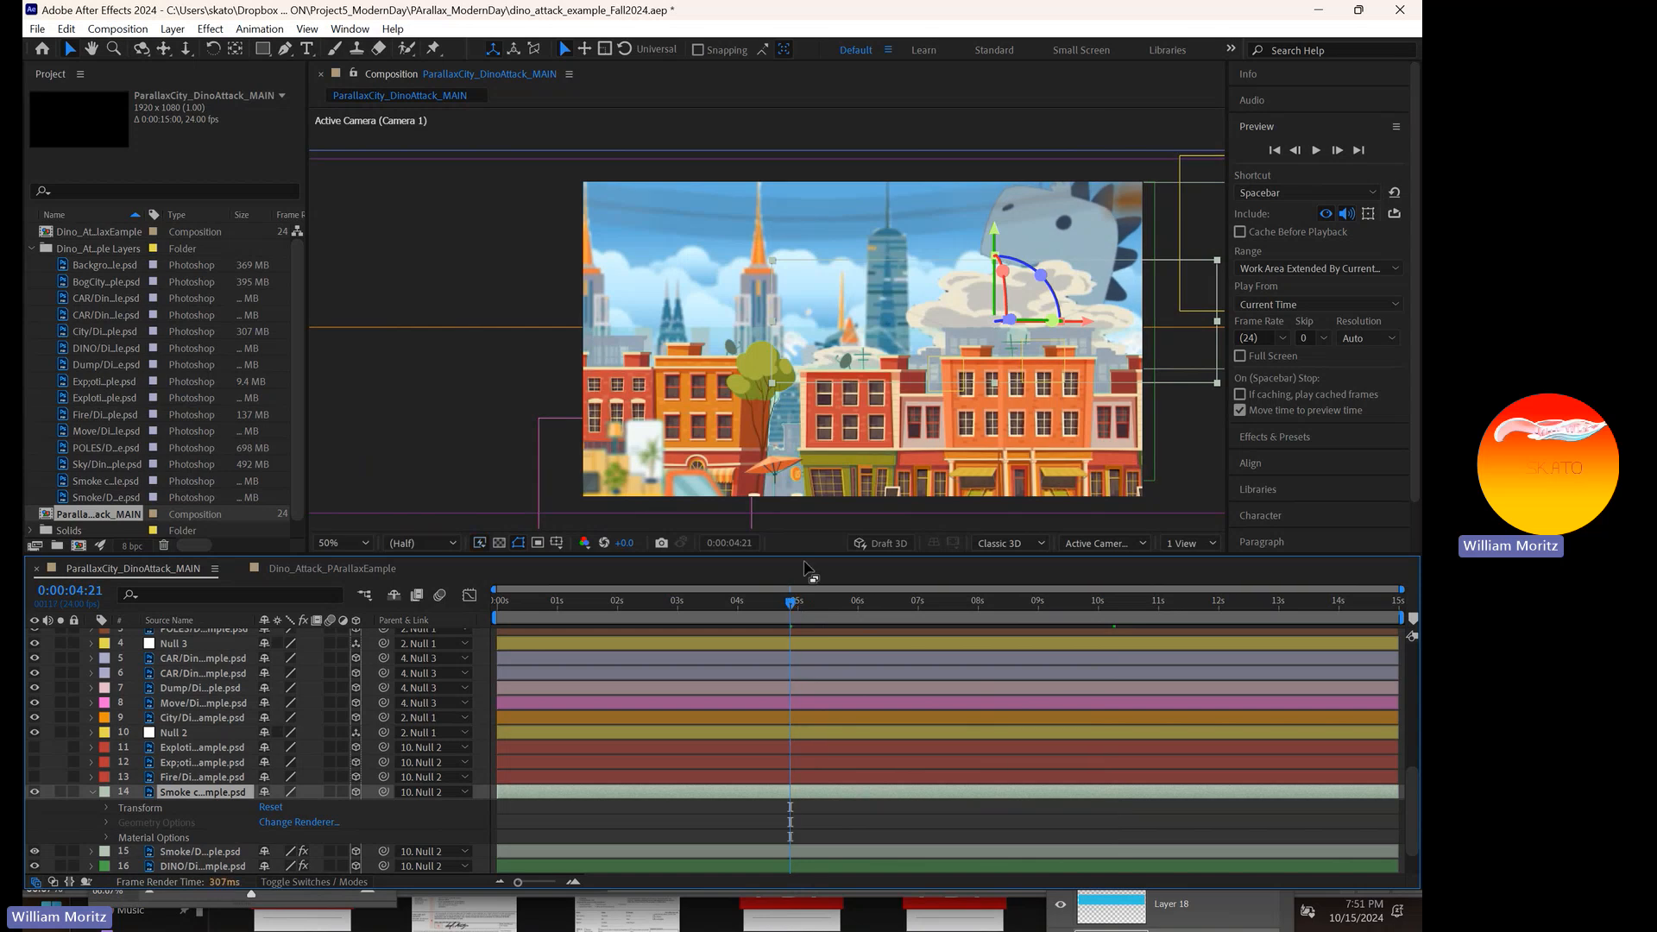
left_click(232, 50)
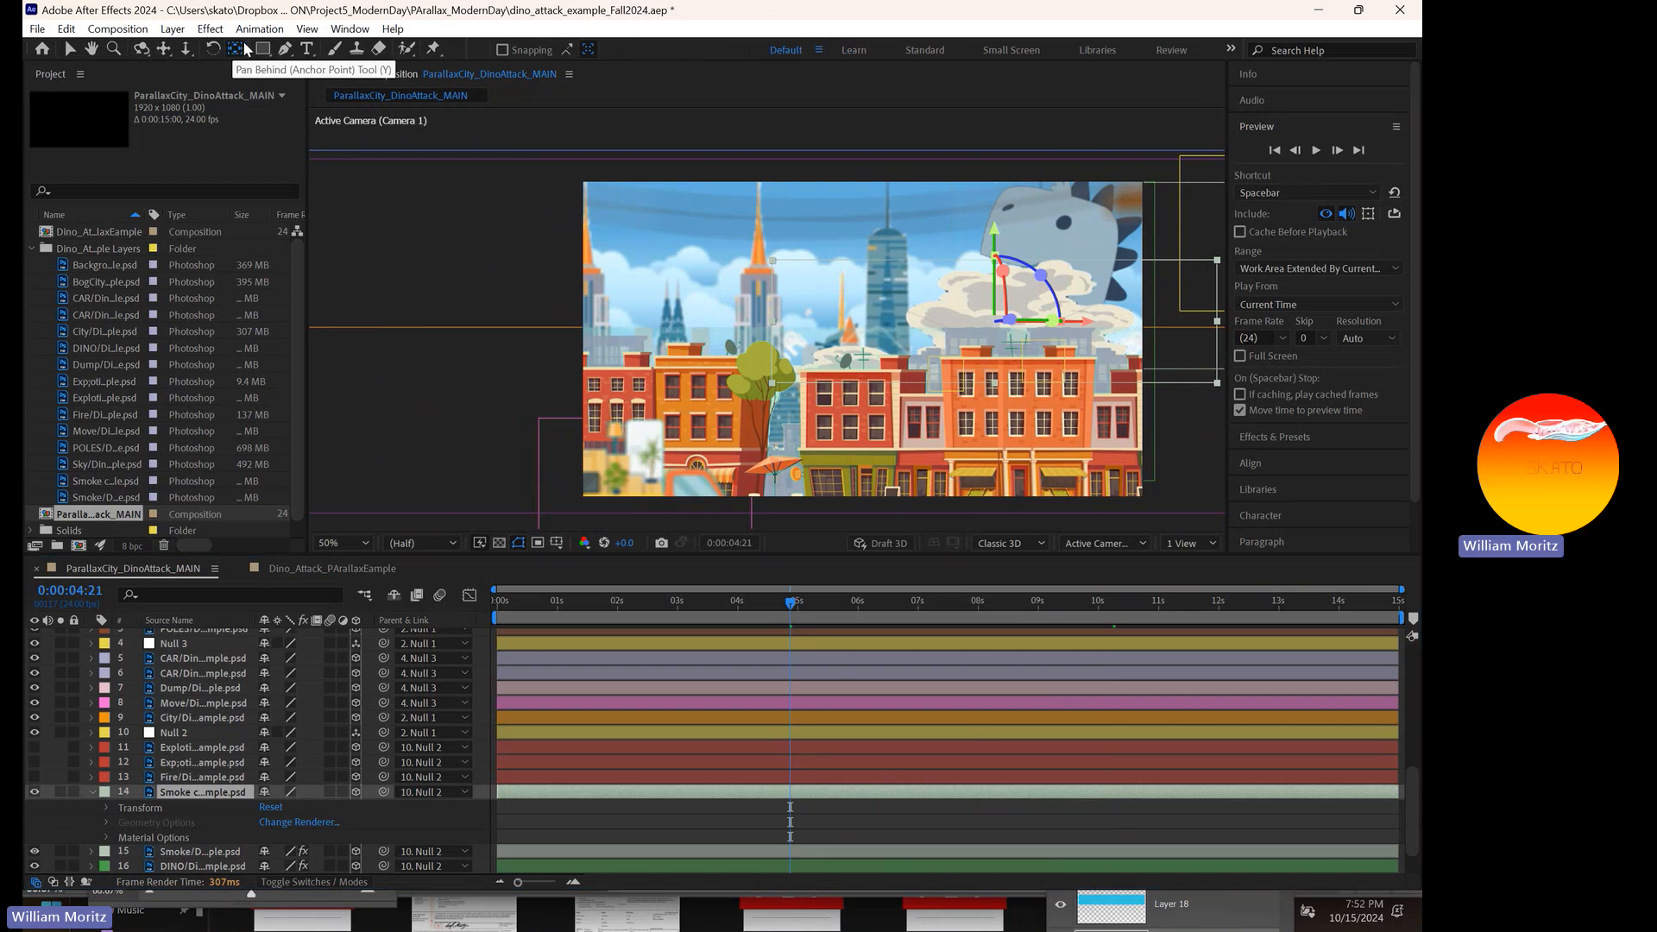
left_click_drag(994, 237, 1007, 300)
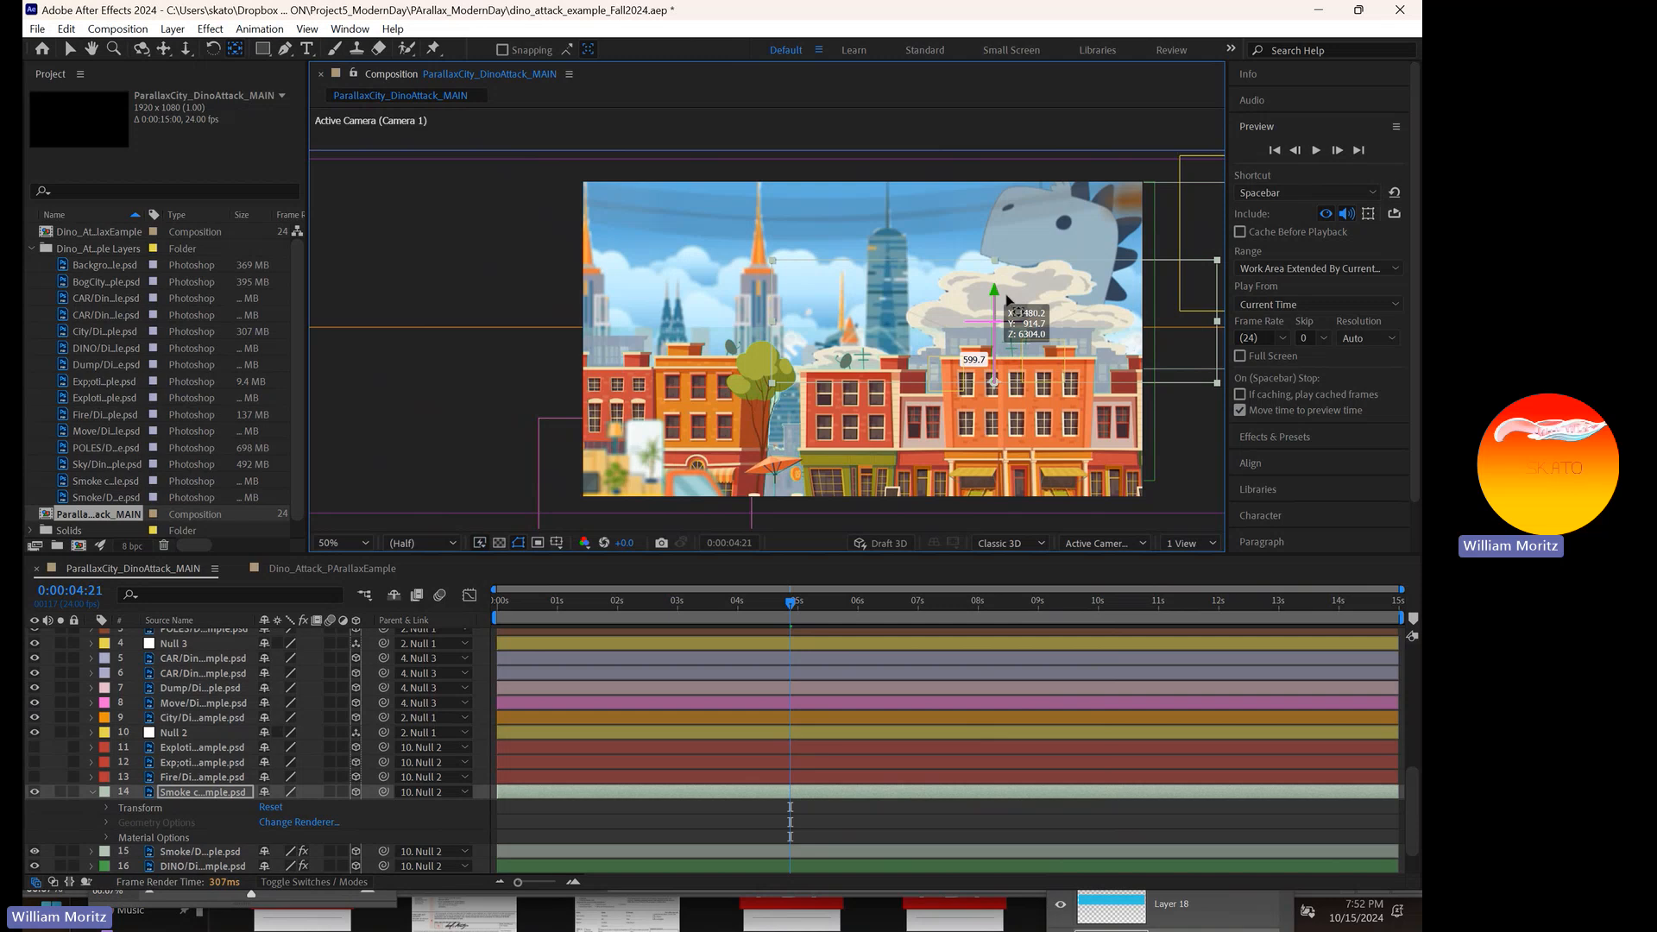
key("w")
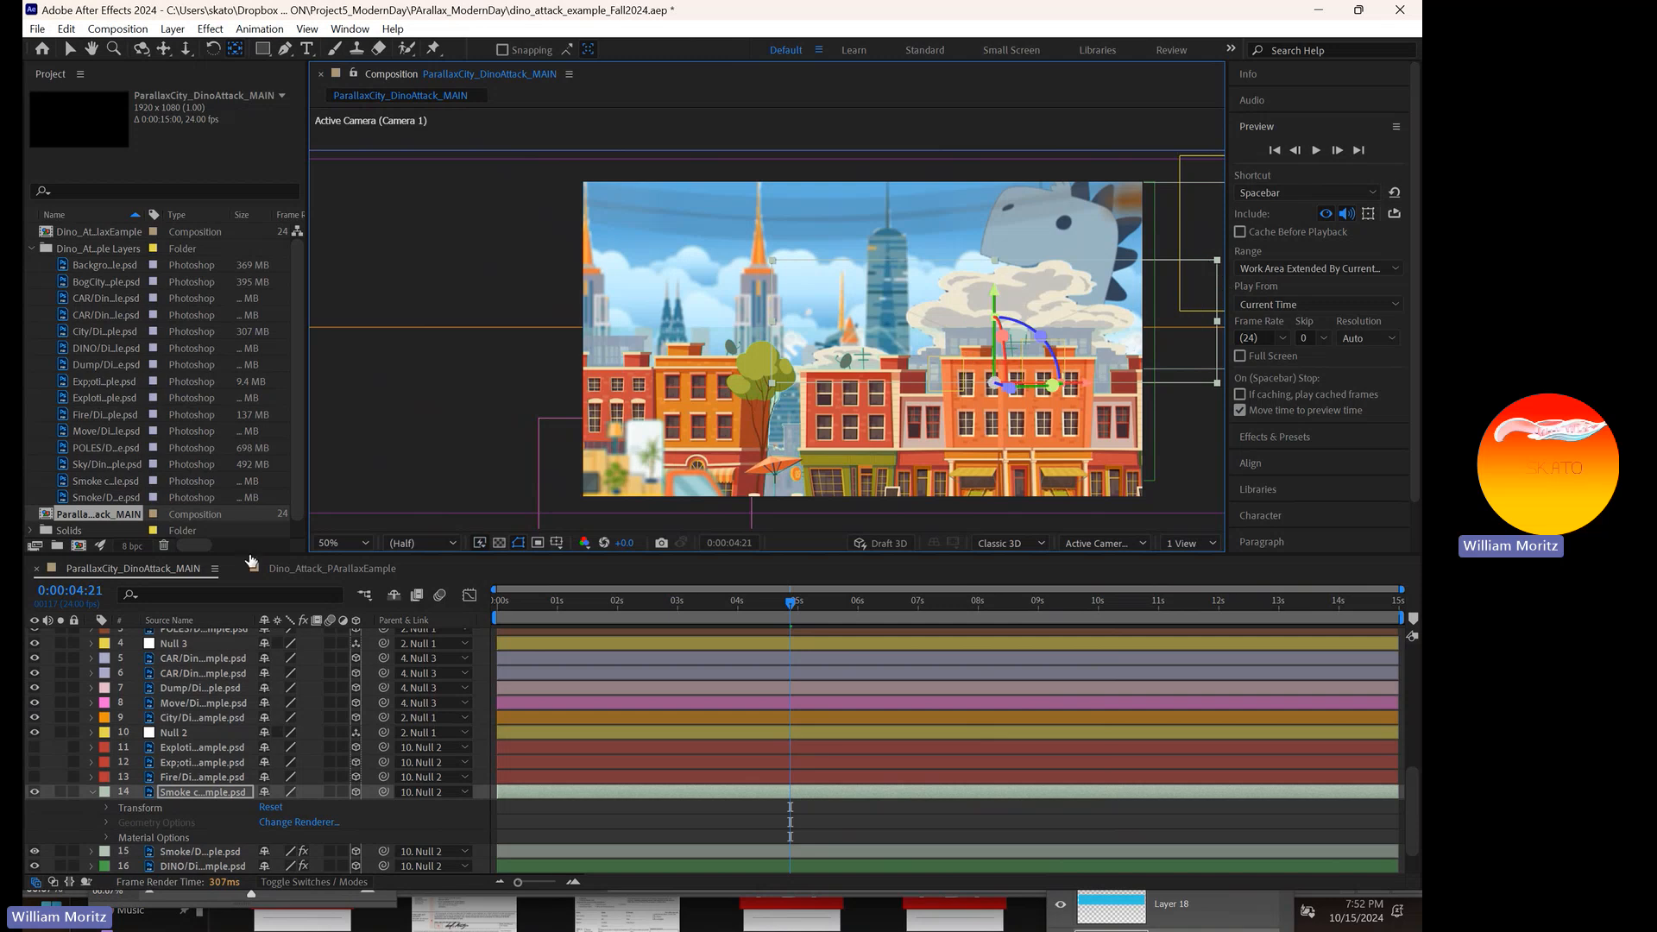
- Change the smoke cloud layer's label color to Red and return to the Selection tool
left_click(106, 792)
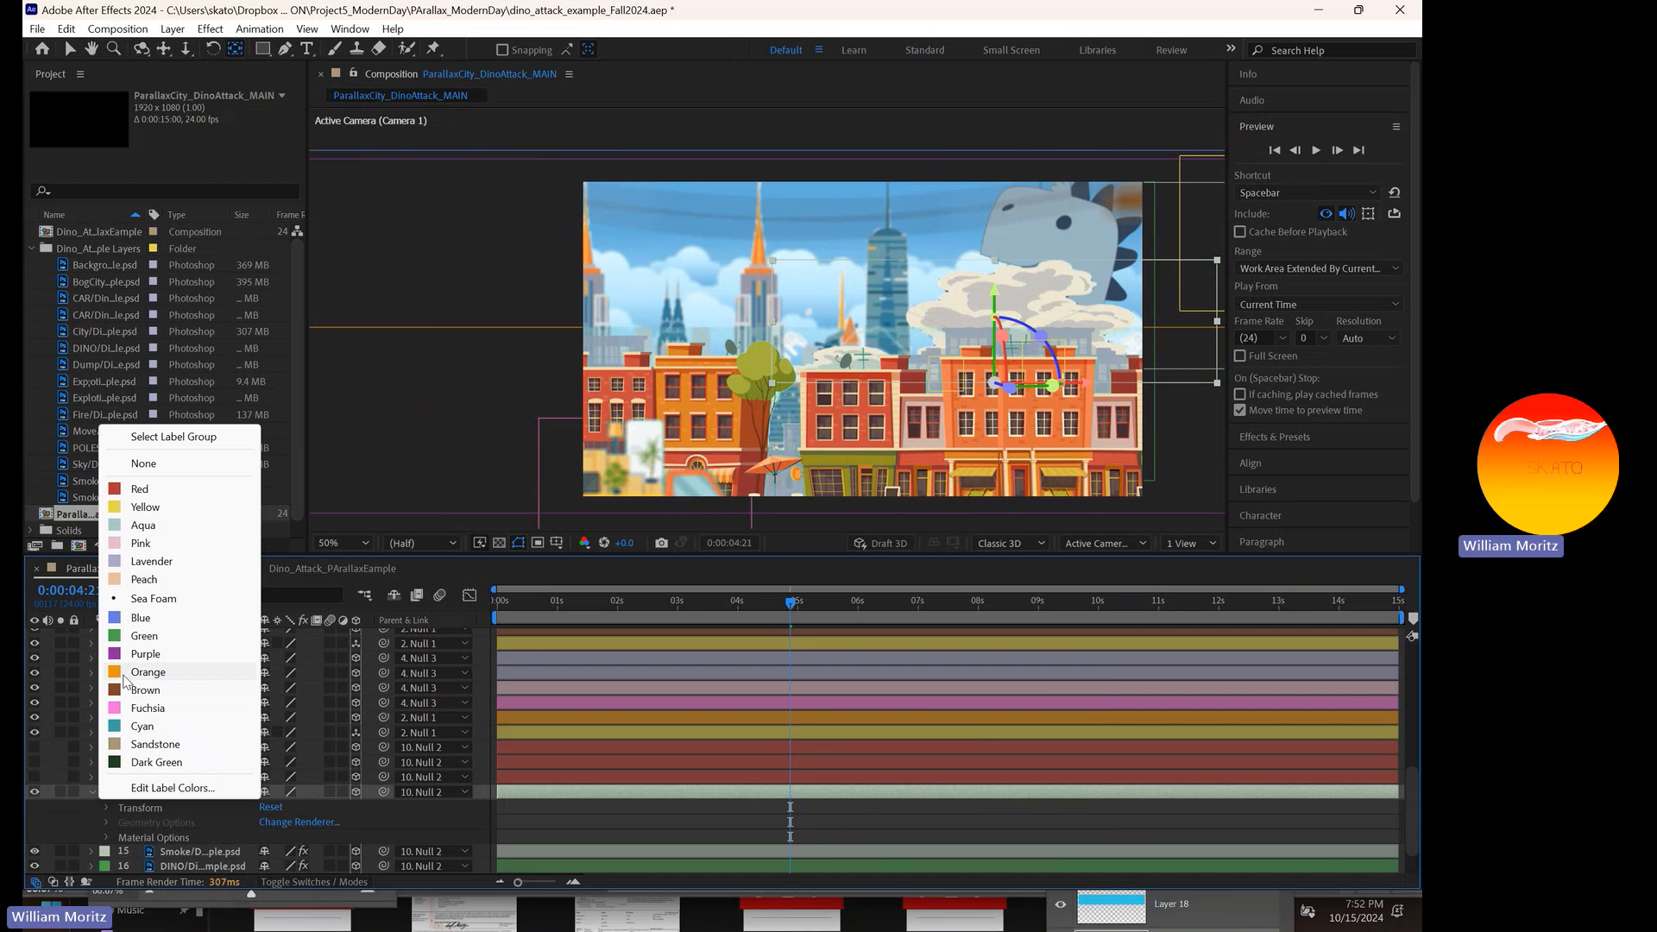
left_click(130, 489)
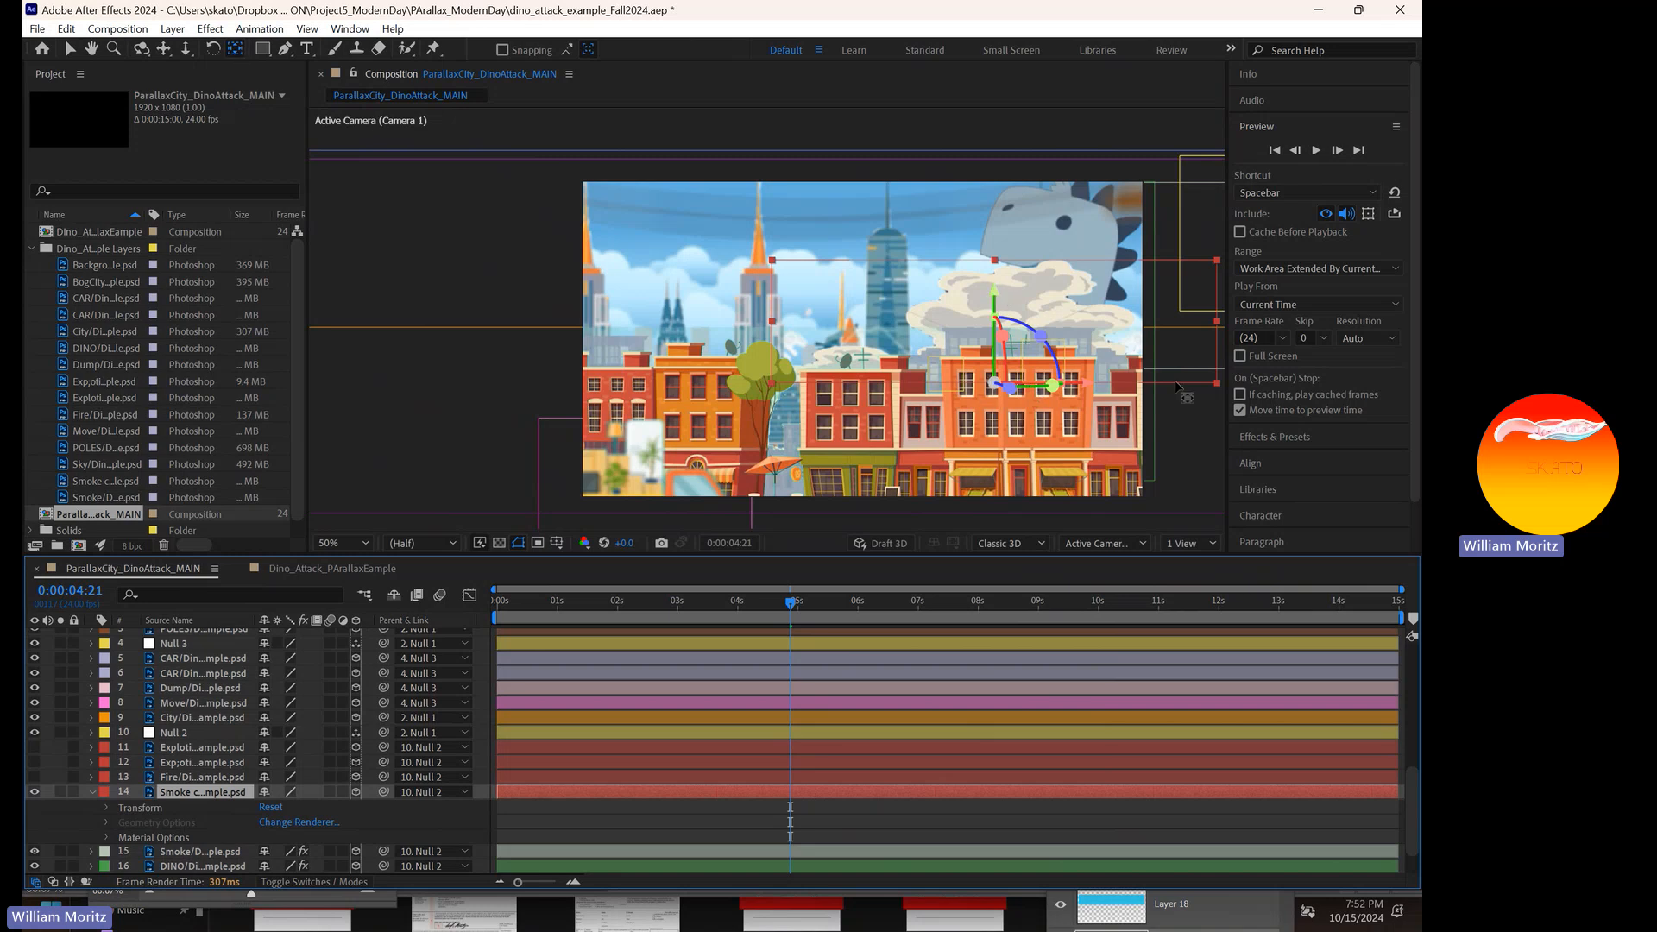
left_click(65, 49)
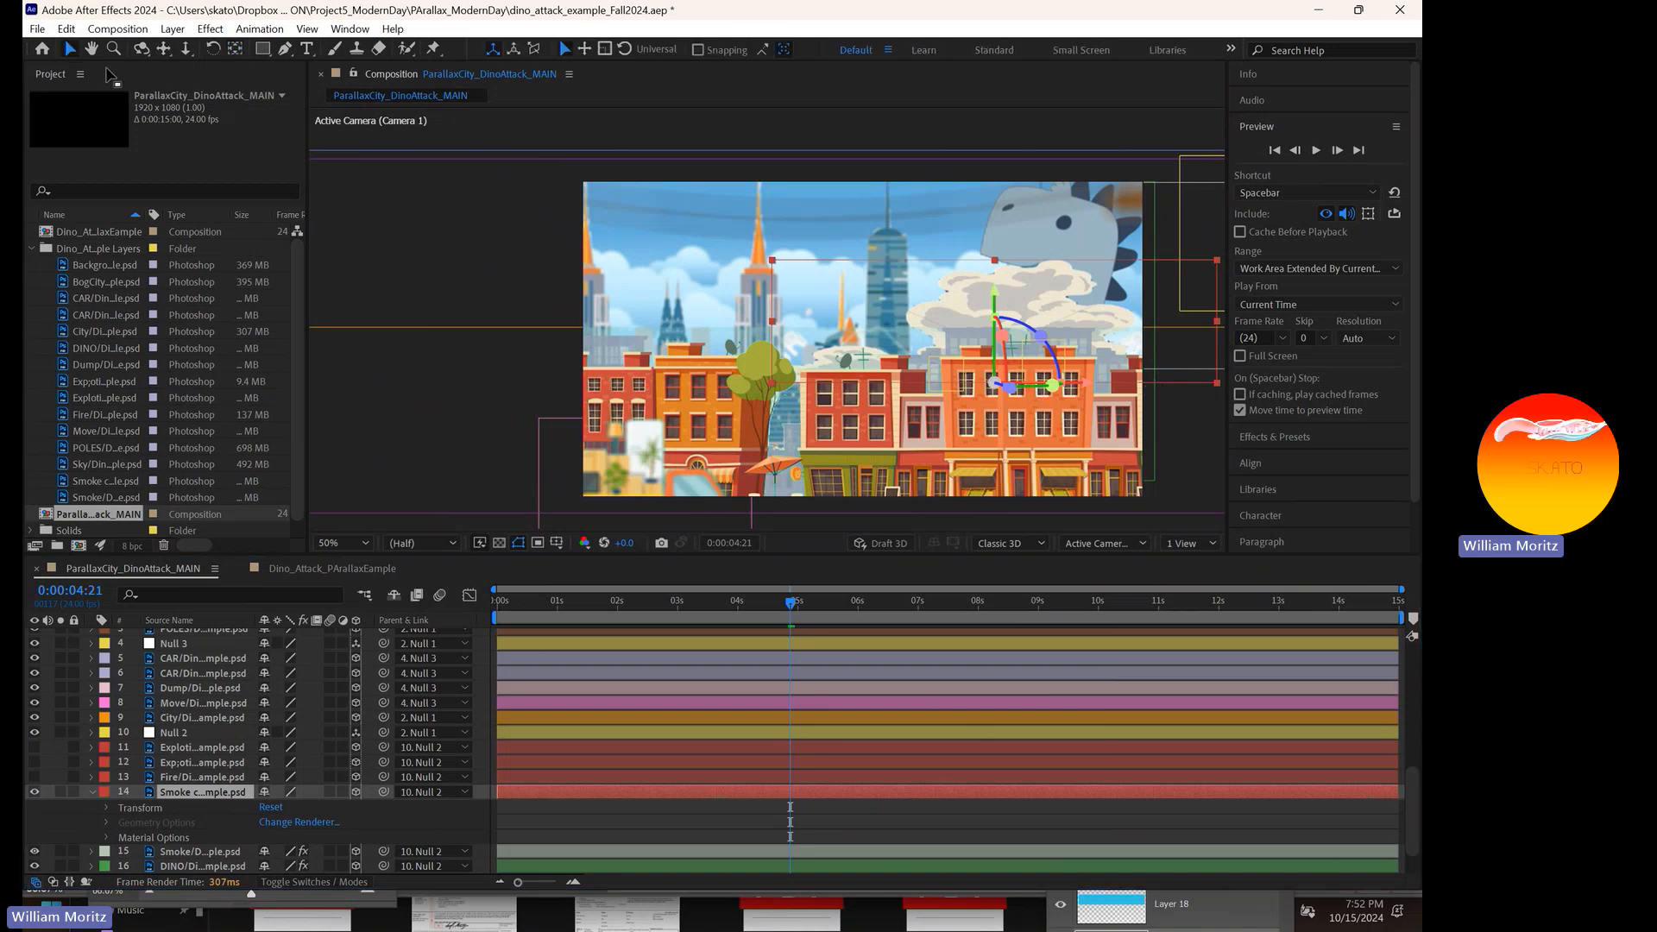
- Set the smoke cloud layer's blending mode to Hard Light and lower its opacity to 51%
left_click(106, 809)
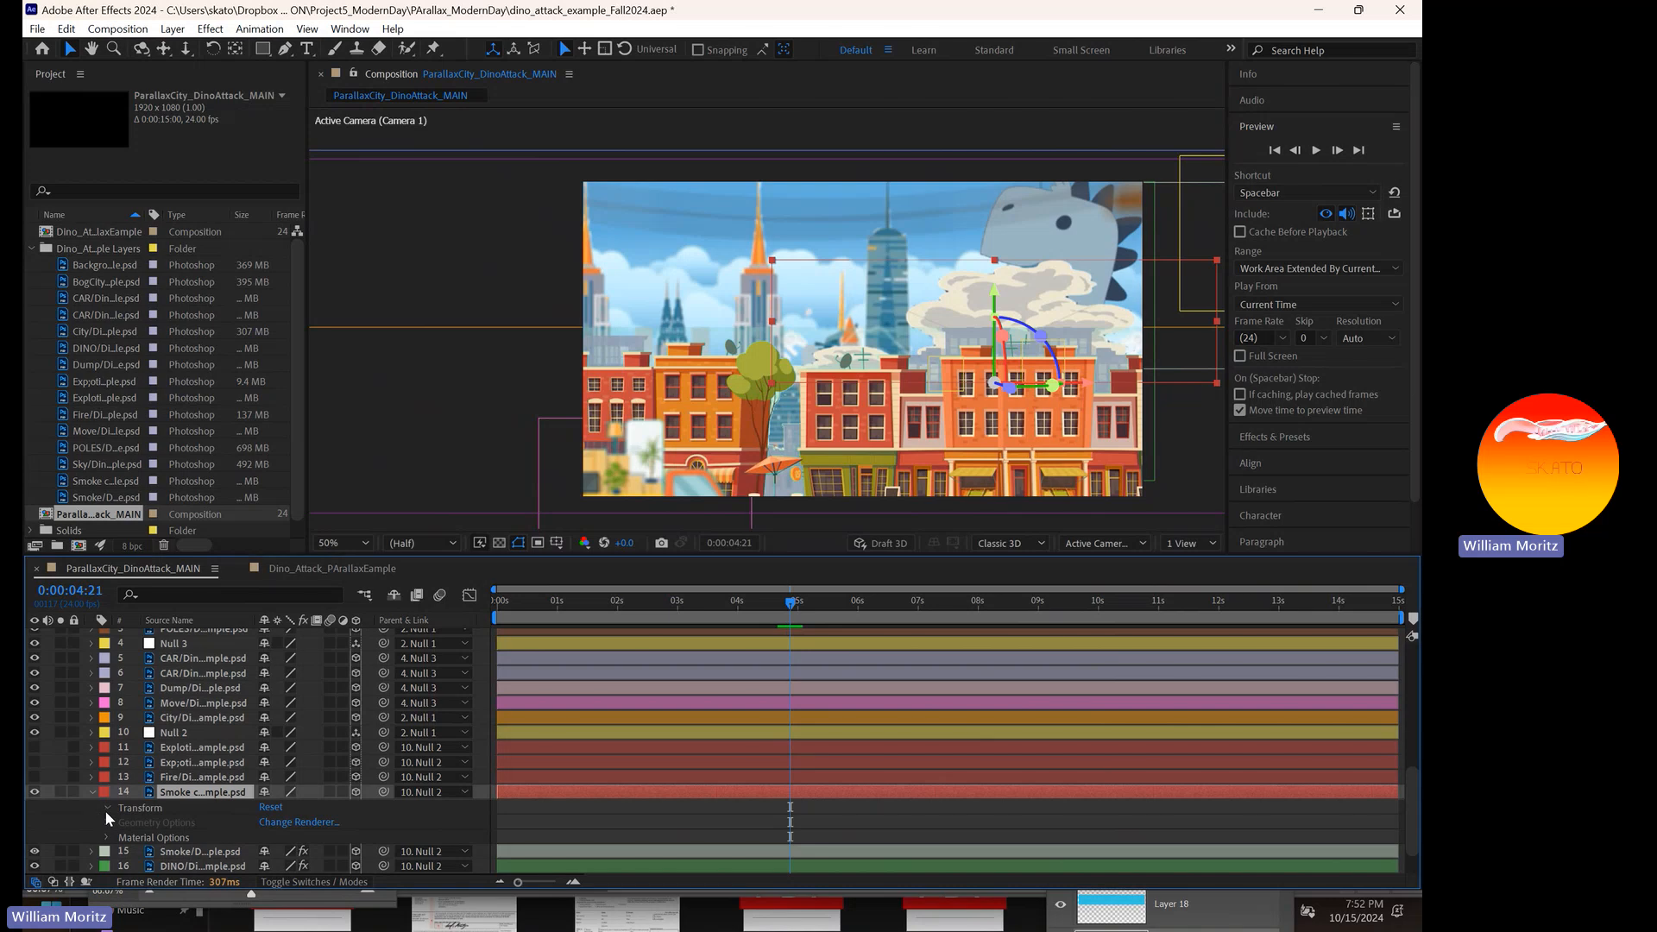
left_click_drag(790, 602, 707, 606)
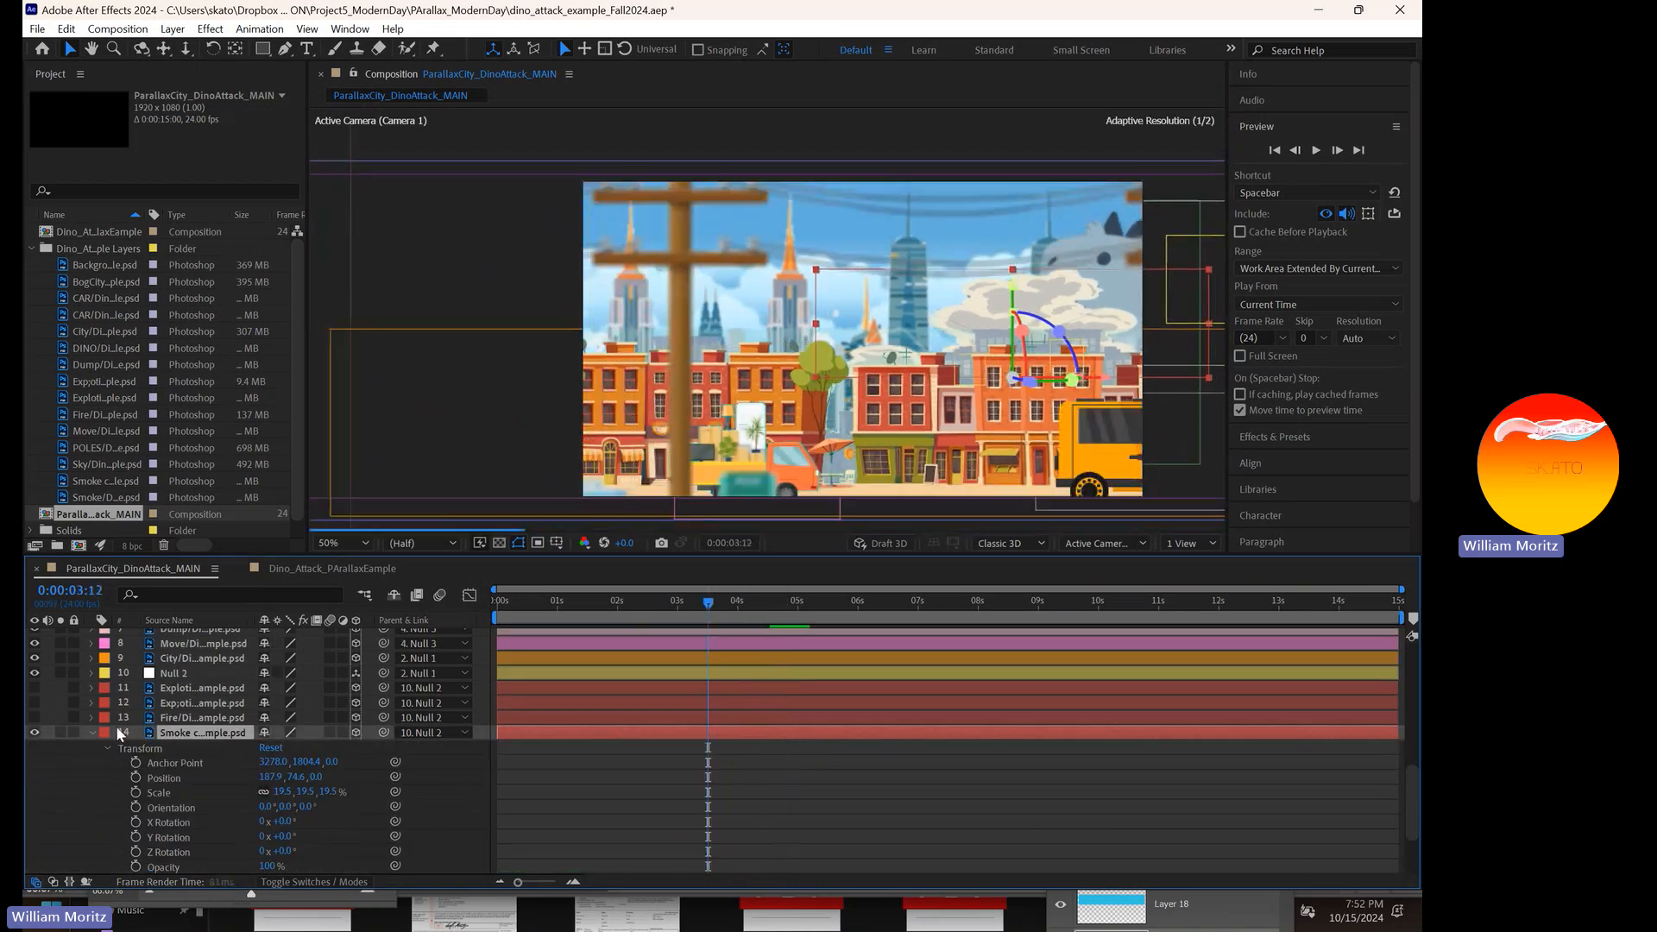
right_click(206, 733)
mouse_move(341, 419)
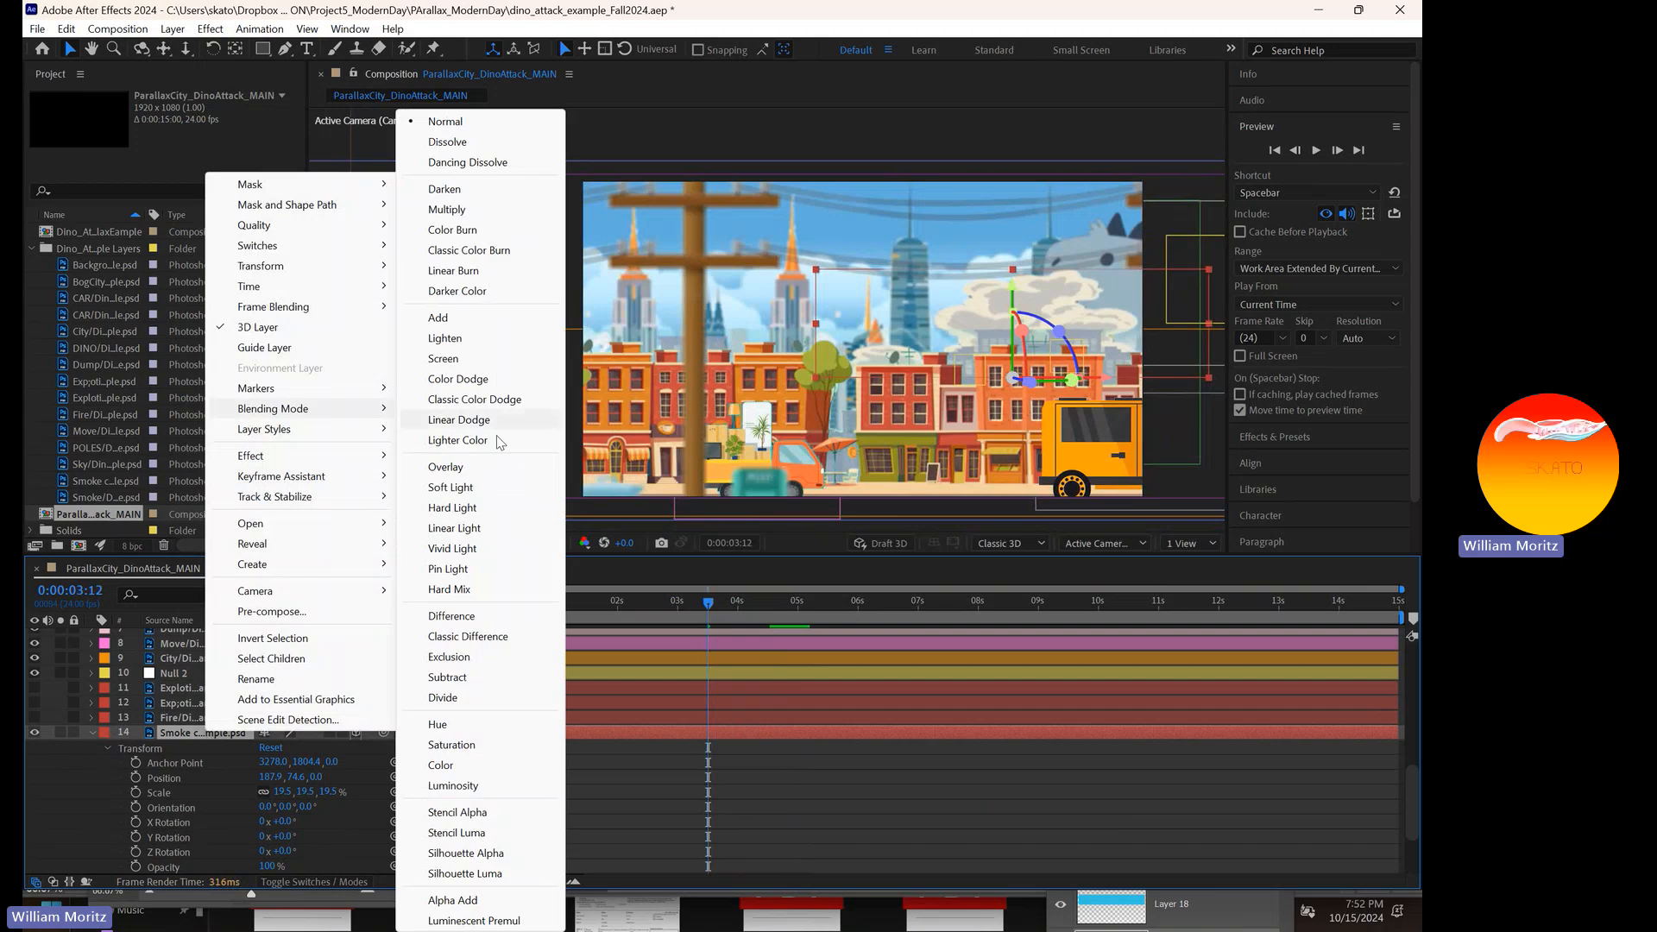
left_click(496, 515)
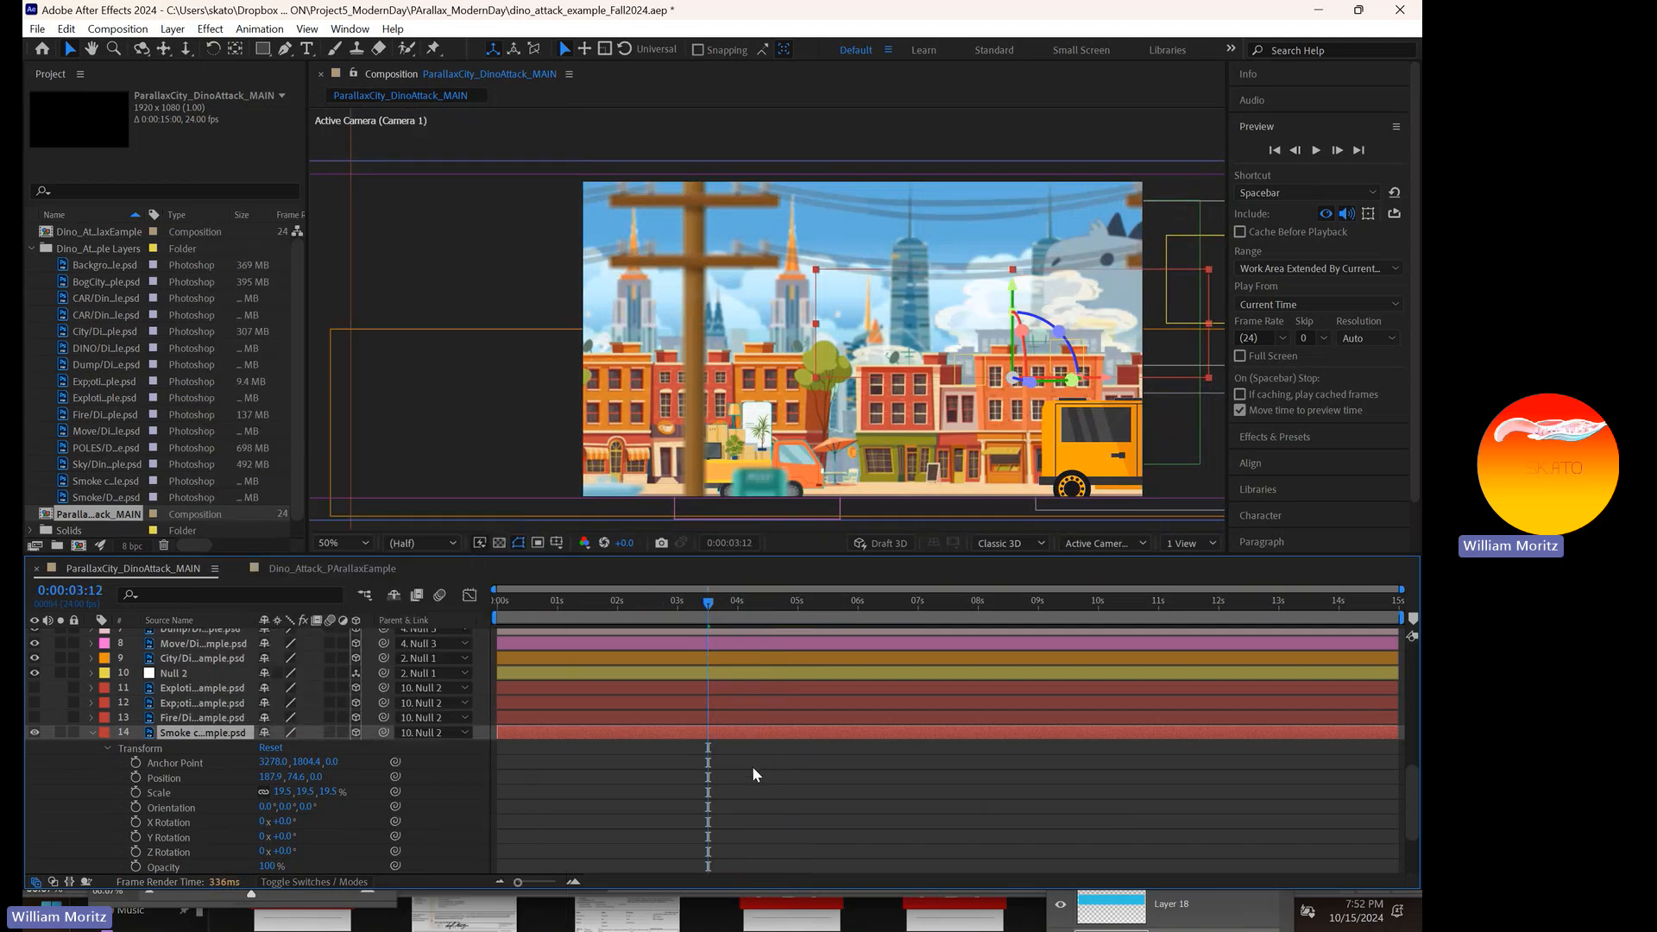
left_click_drag(271, 865, 226, 861)
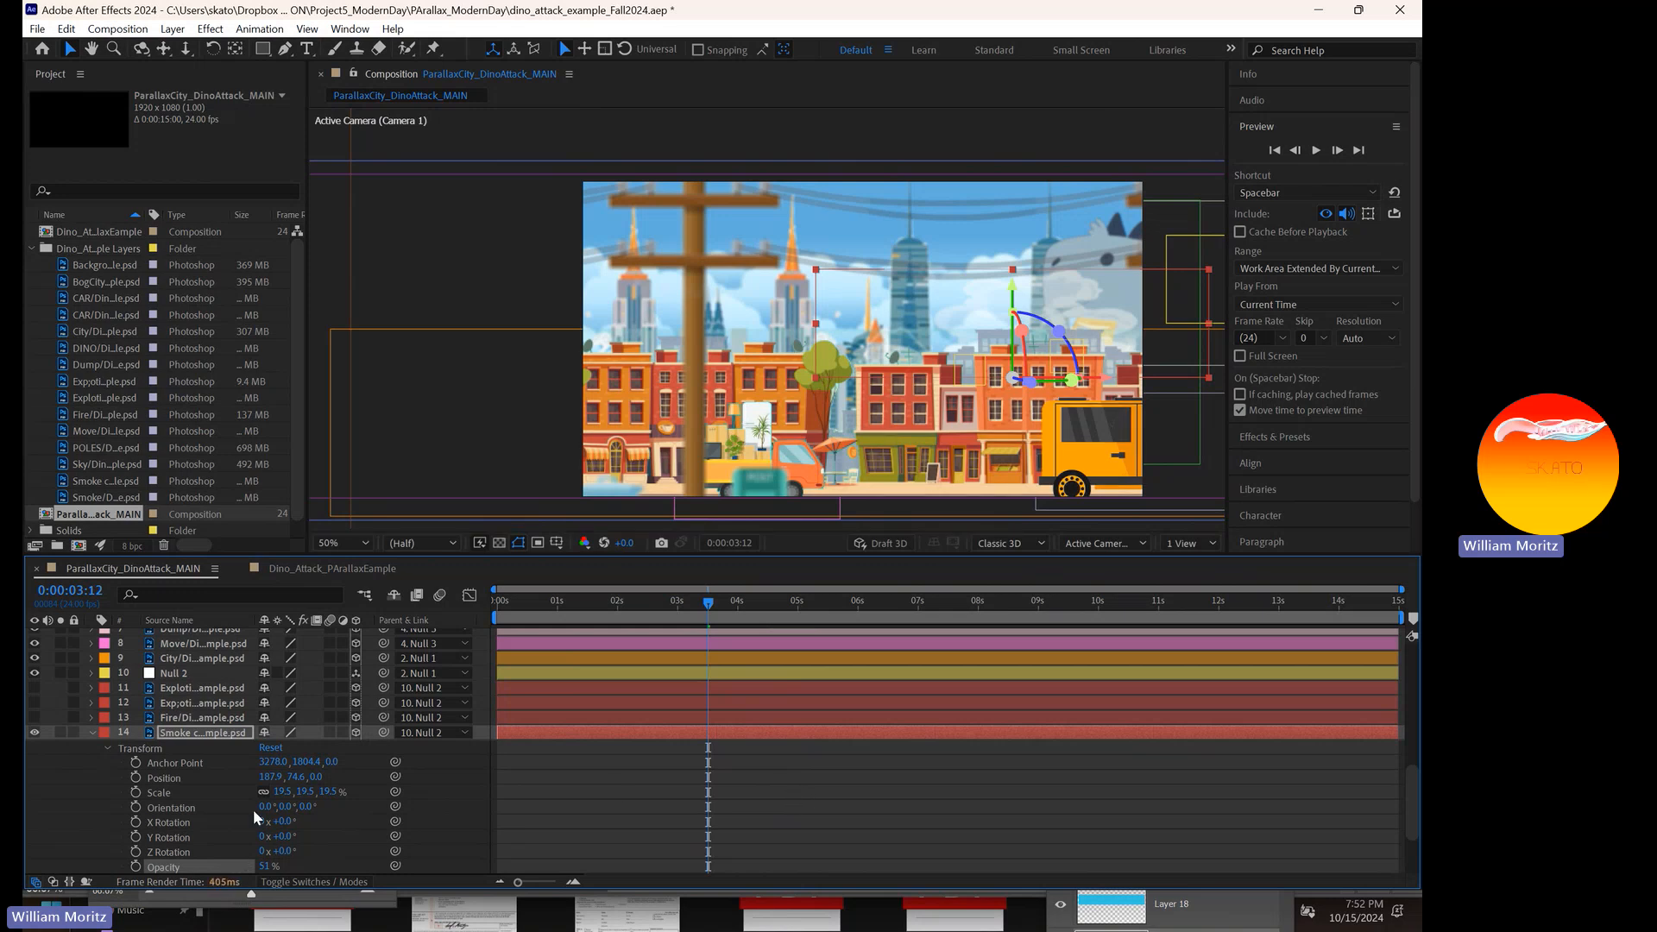
- Start a Scale keyframe on the smoke cloud at 0:00:03:12, unlink the proportions and set the vertical scale to -0.5%
left_click(135, 793)
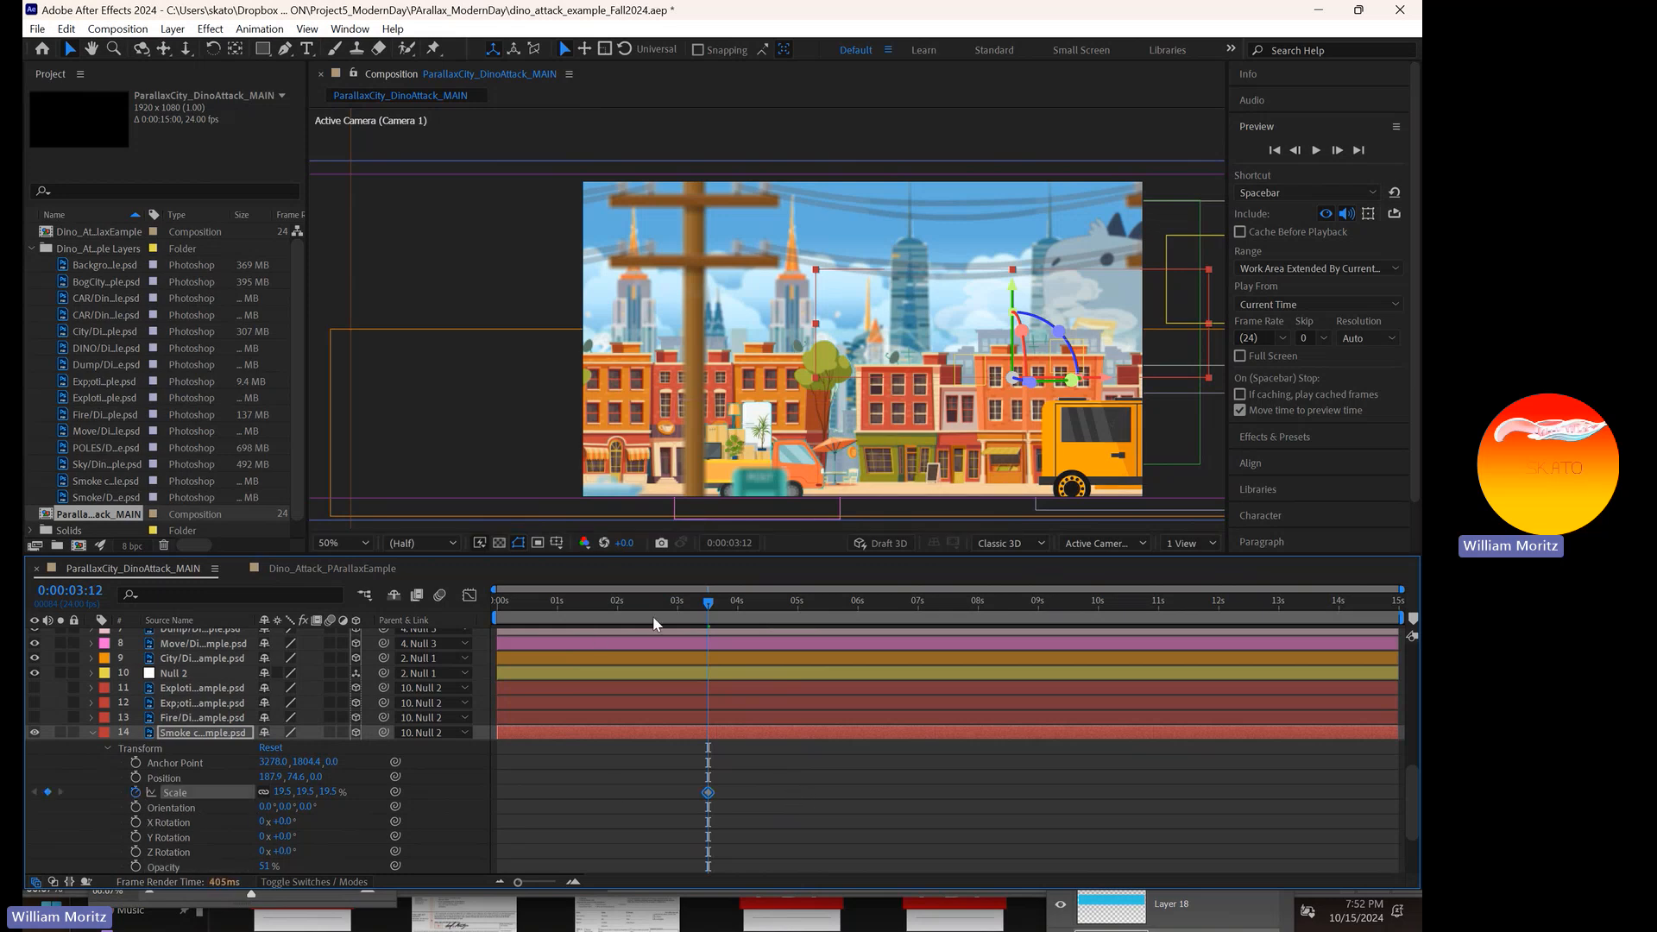
left_click(264, 792)
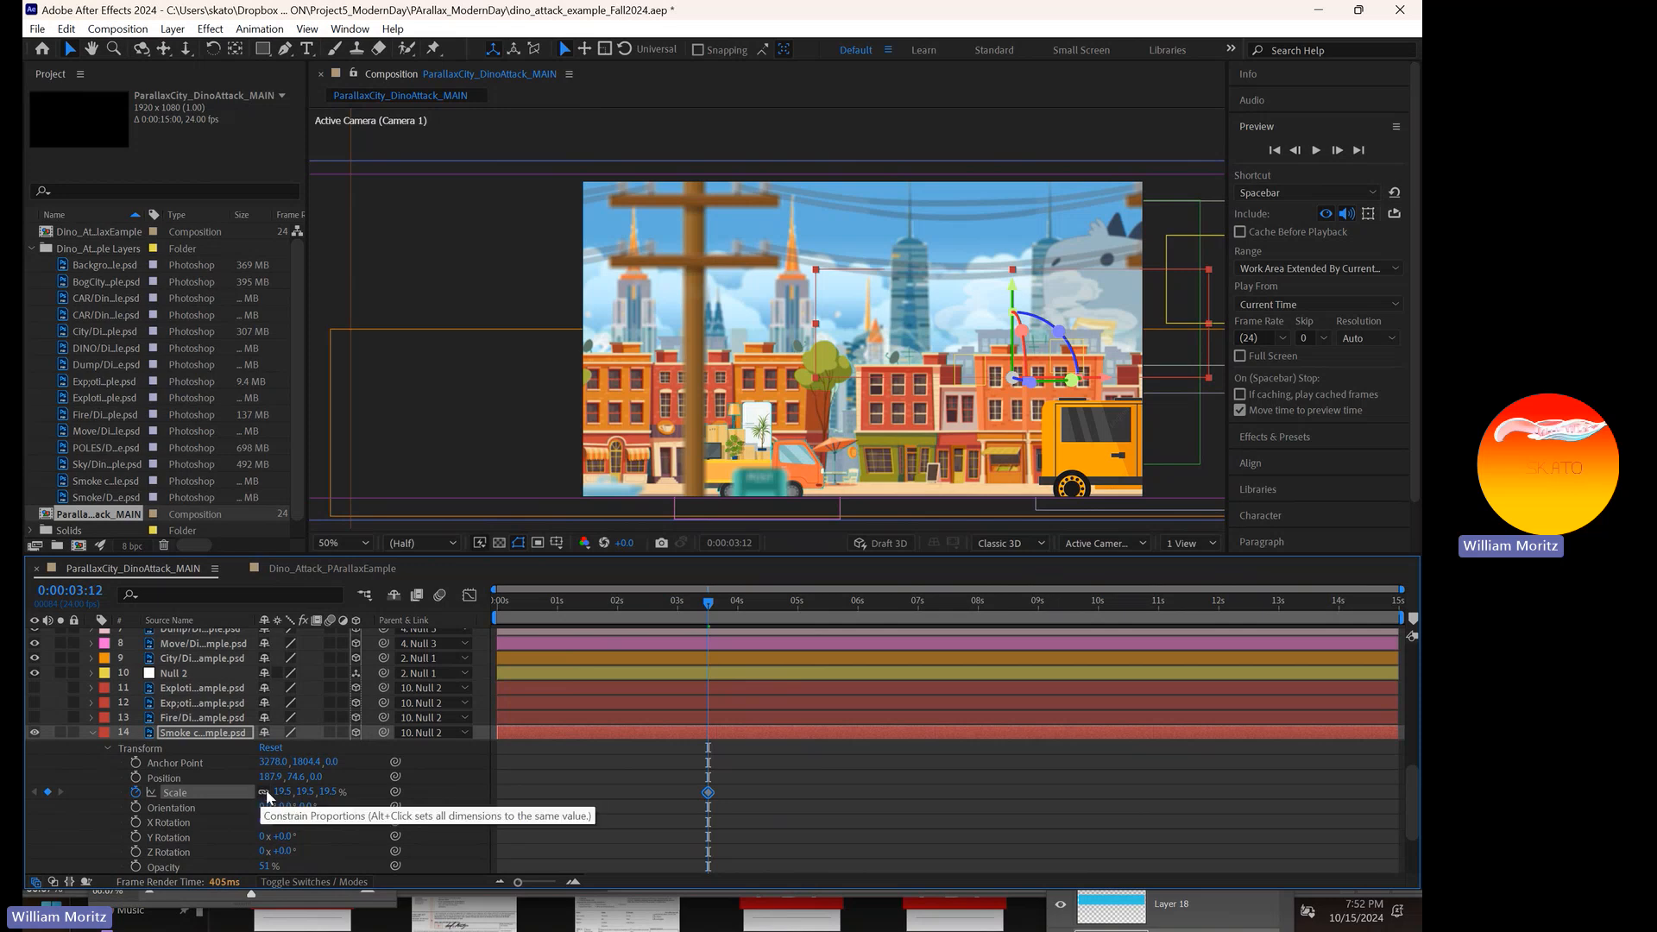
left_click(264, 794)
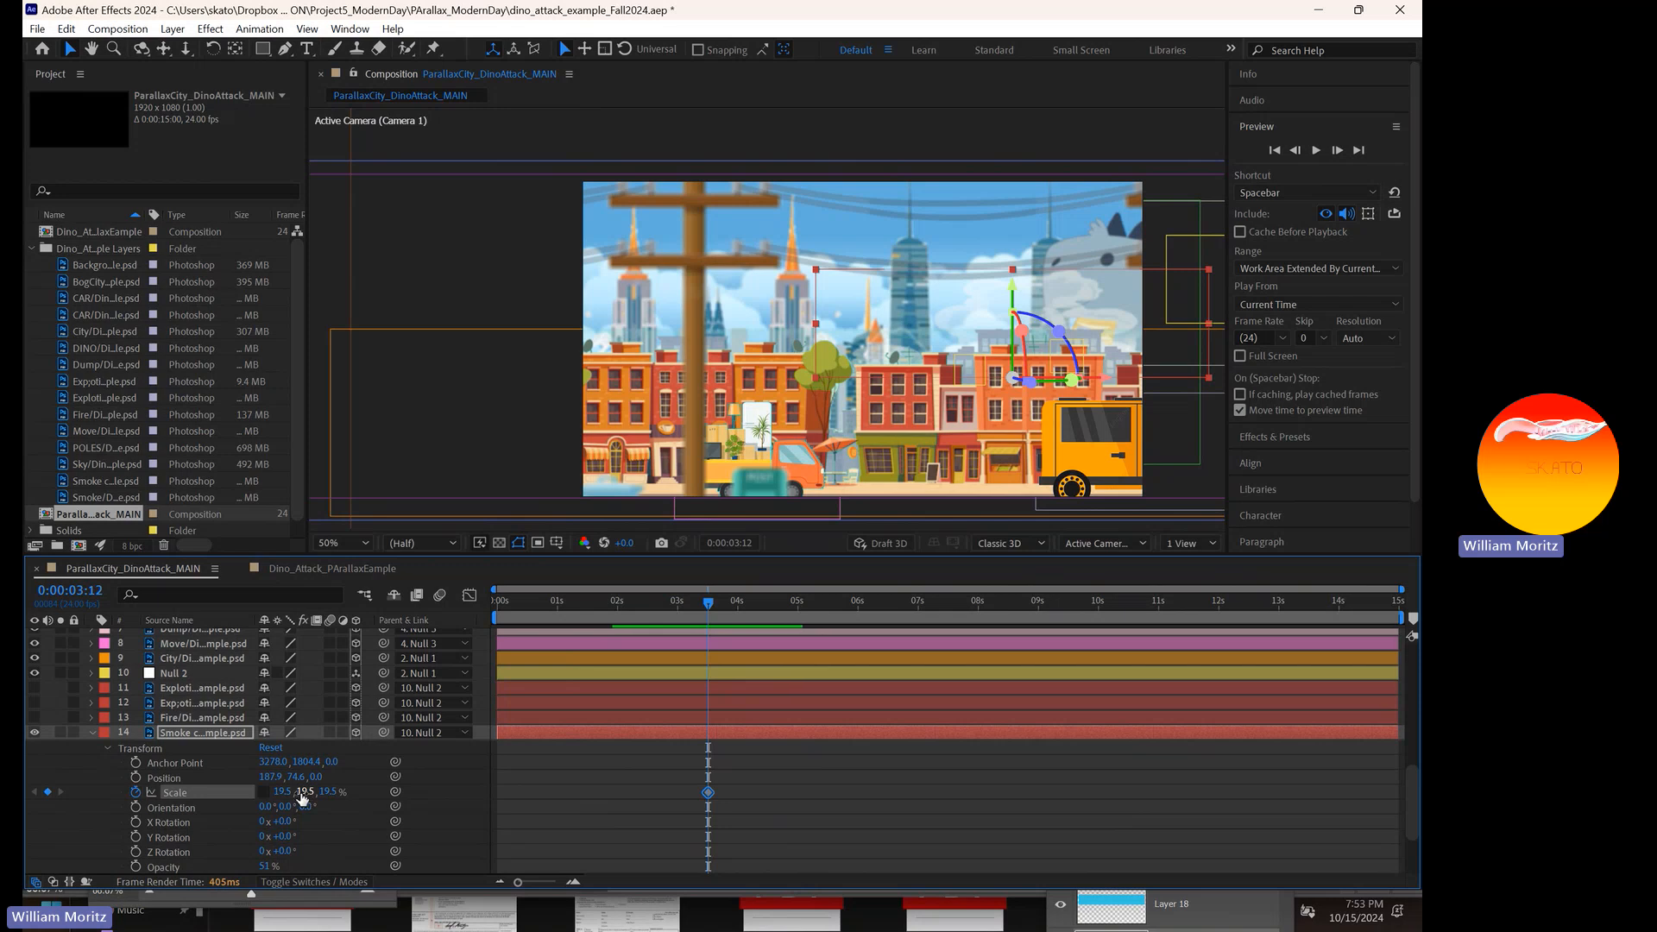
left_click_drag(302, 796, 289, 796)
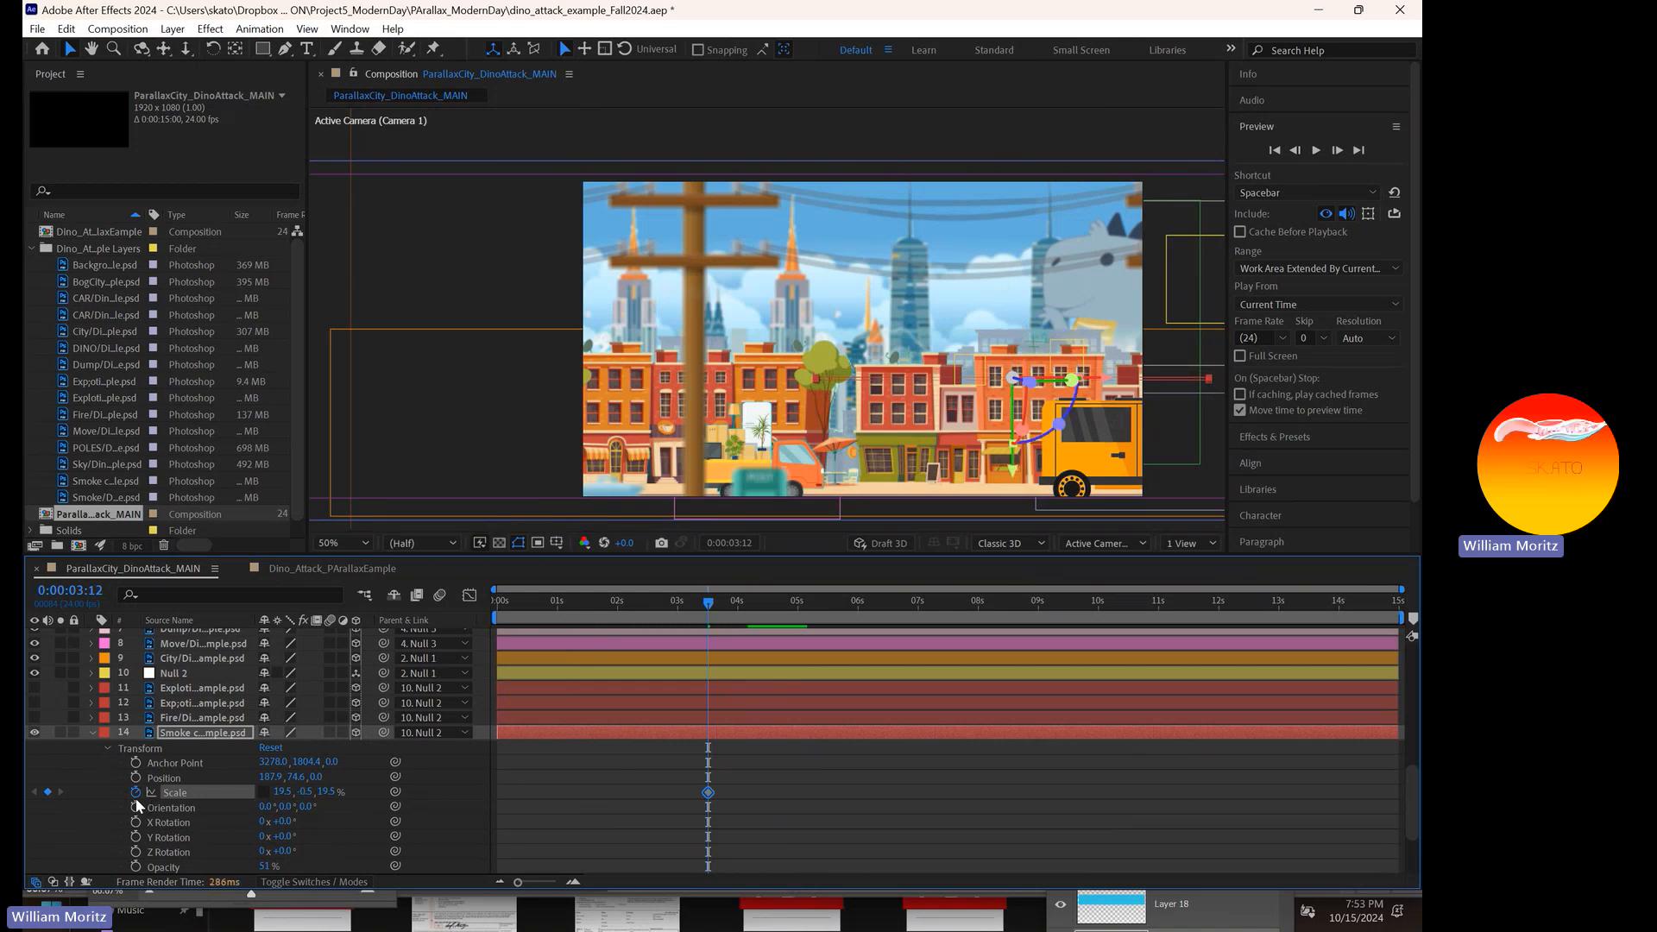
- Keyframe the smoke cloud's vertical scale at 64.5% at 0:00:09:18 and at 74.5% at 0:00:14:23
left_click_drag(708, 601, 1084, 604)
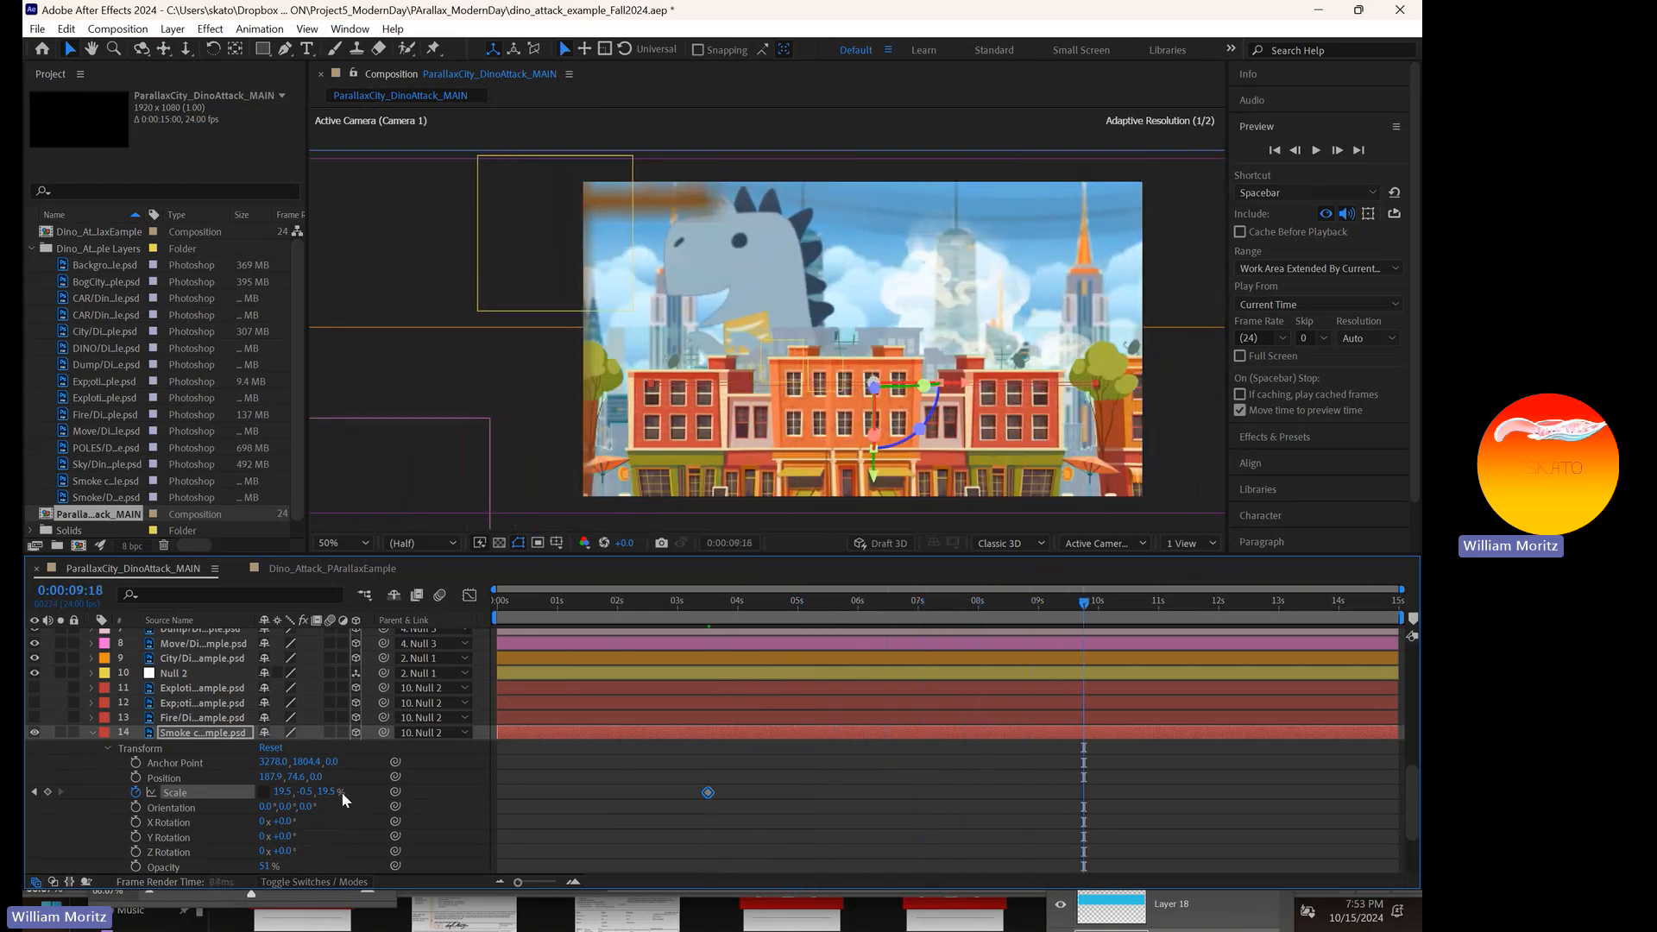
left_click_drag(305, 799, 322, 792)
left_click_drag(326, 790, 351, 783)
left_click(862, 794)
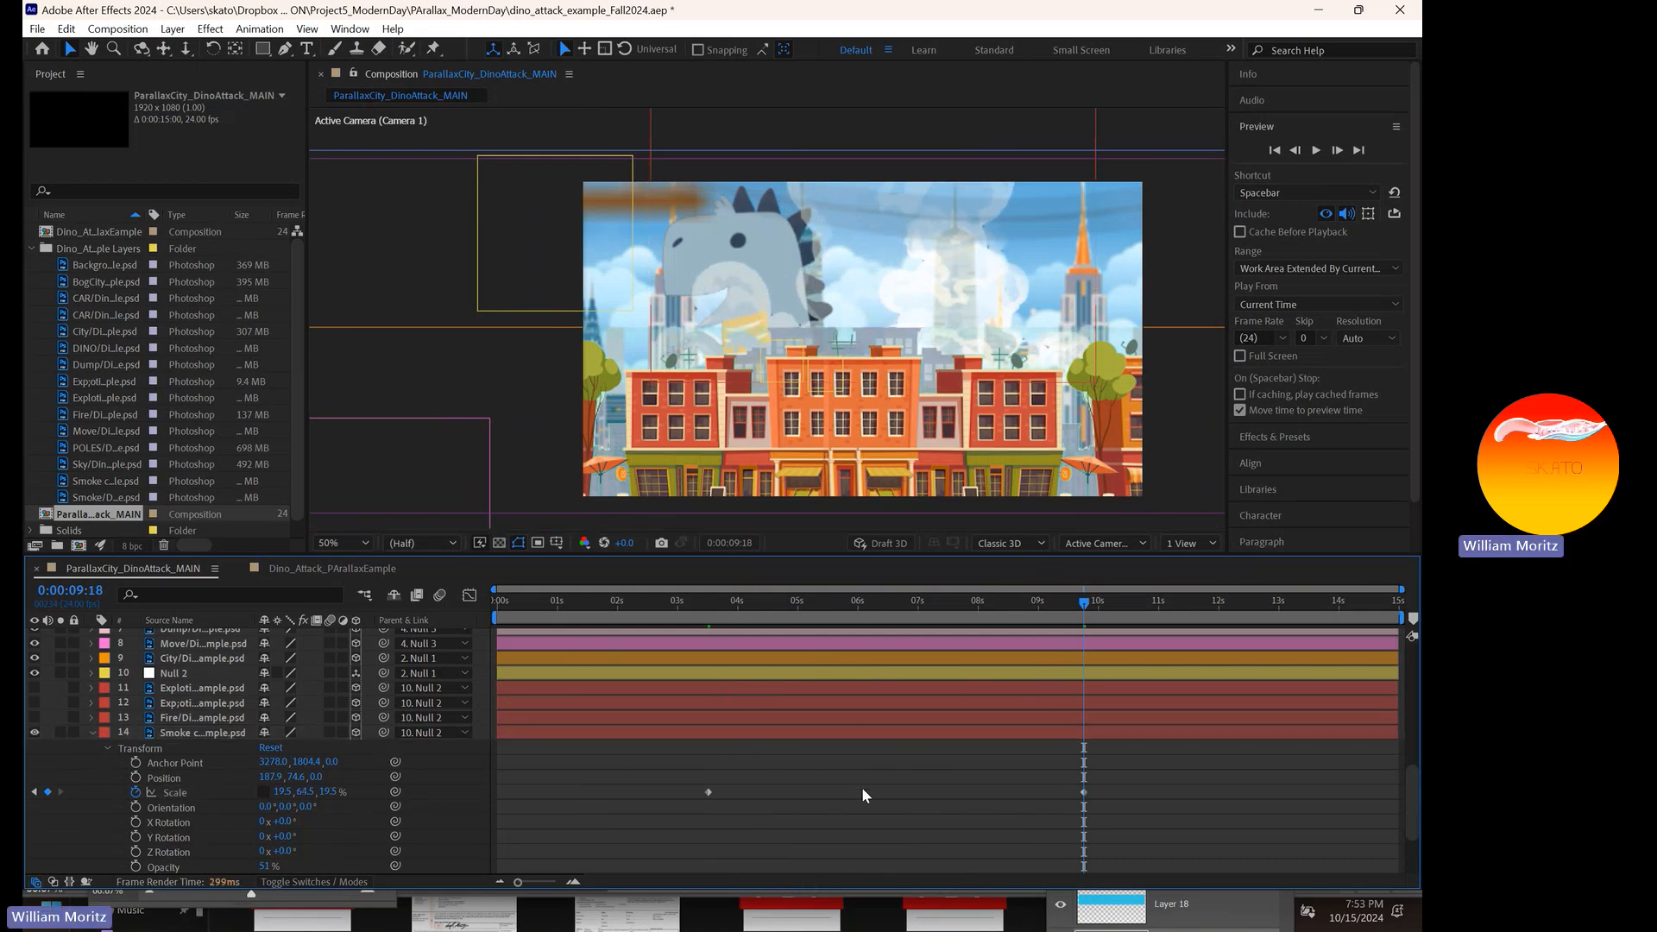
left_click_drag(1313, 604, 1395, 599)
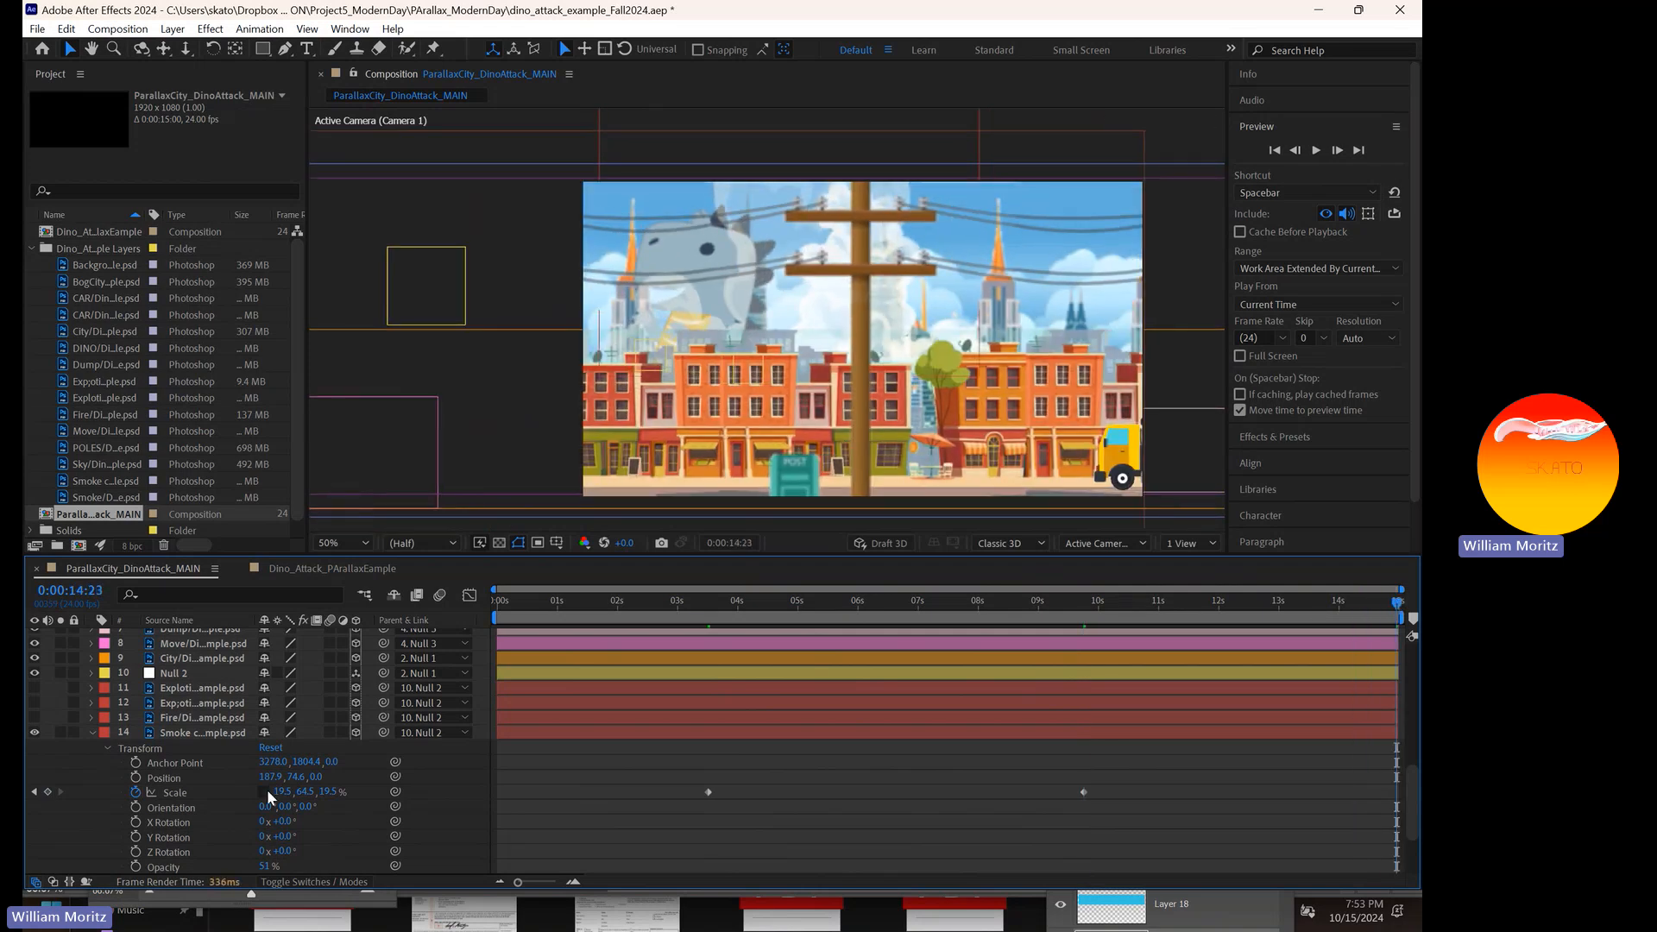
left_click_drag(303, 791, 313, 792)
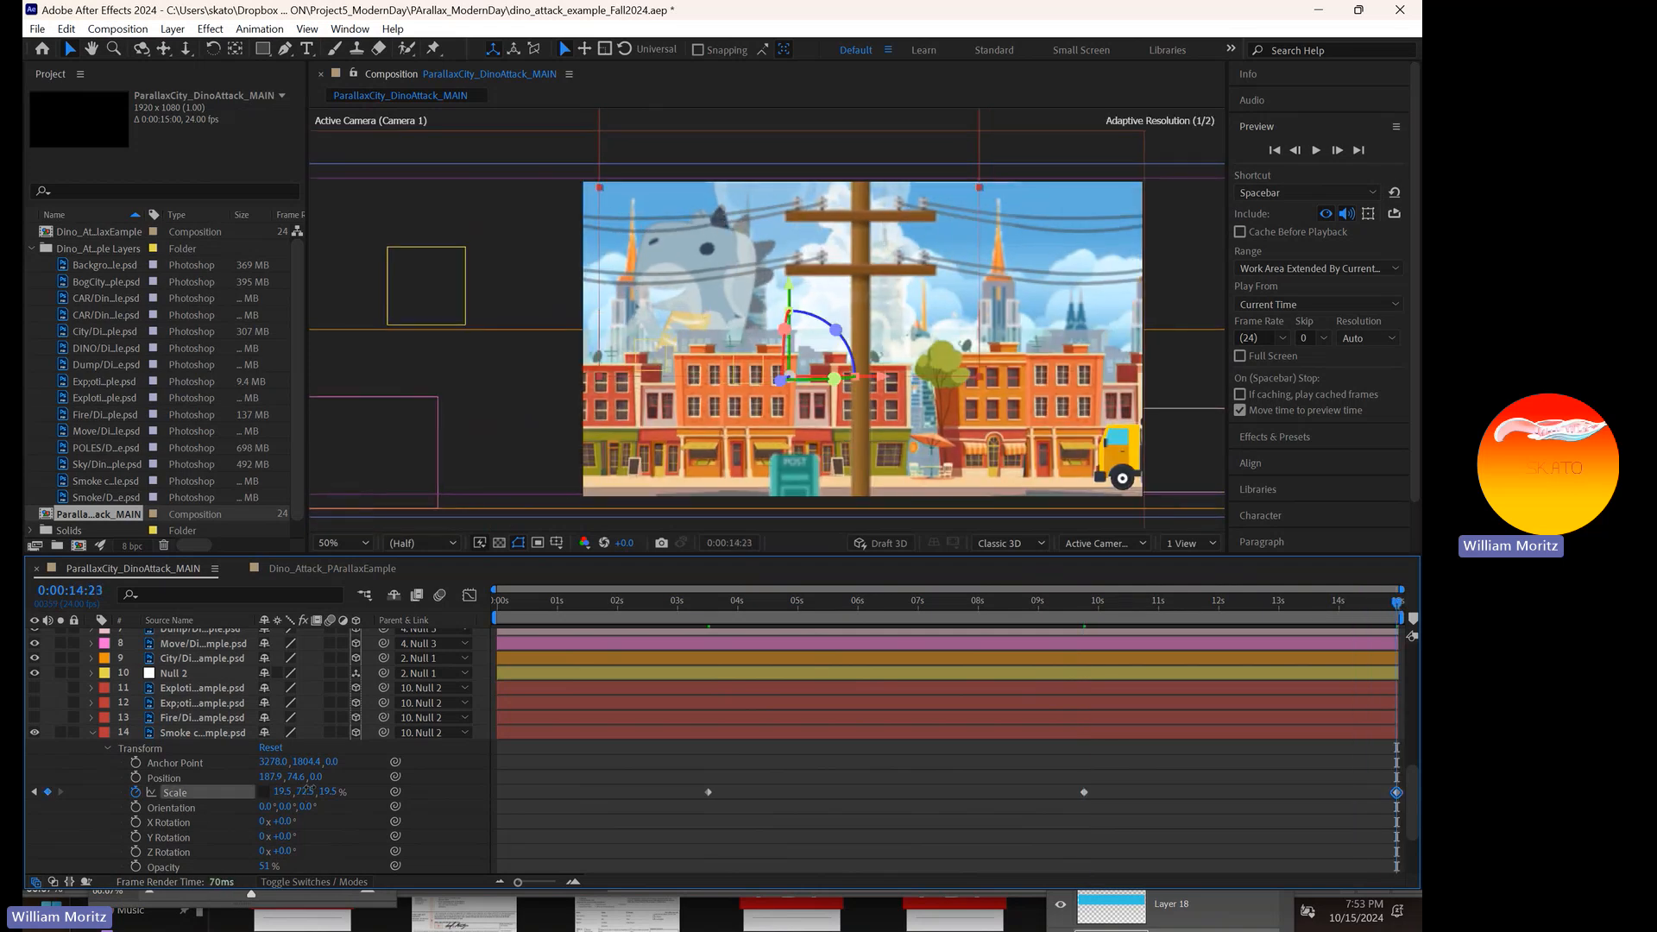
- Set the smoke cloud layer's opacity to 35%
left_click(263, 866)
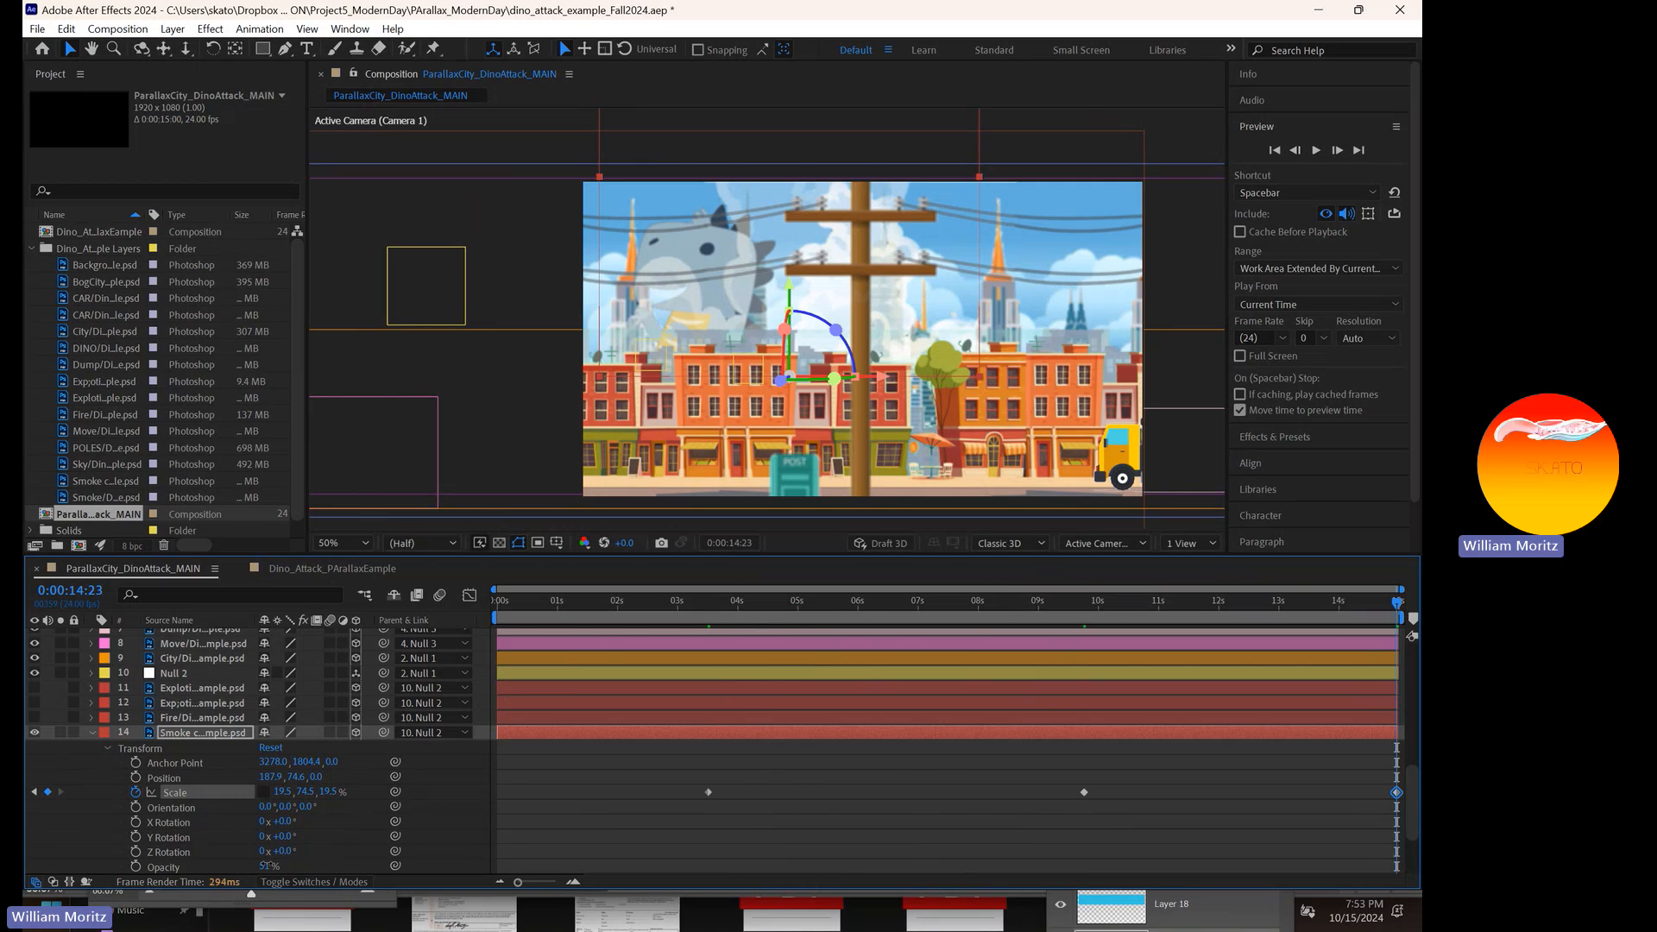
type("35")
key("Return")
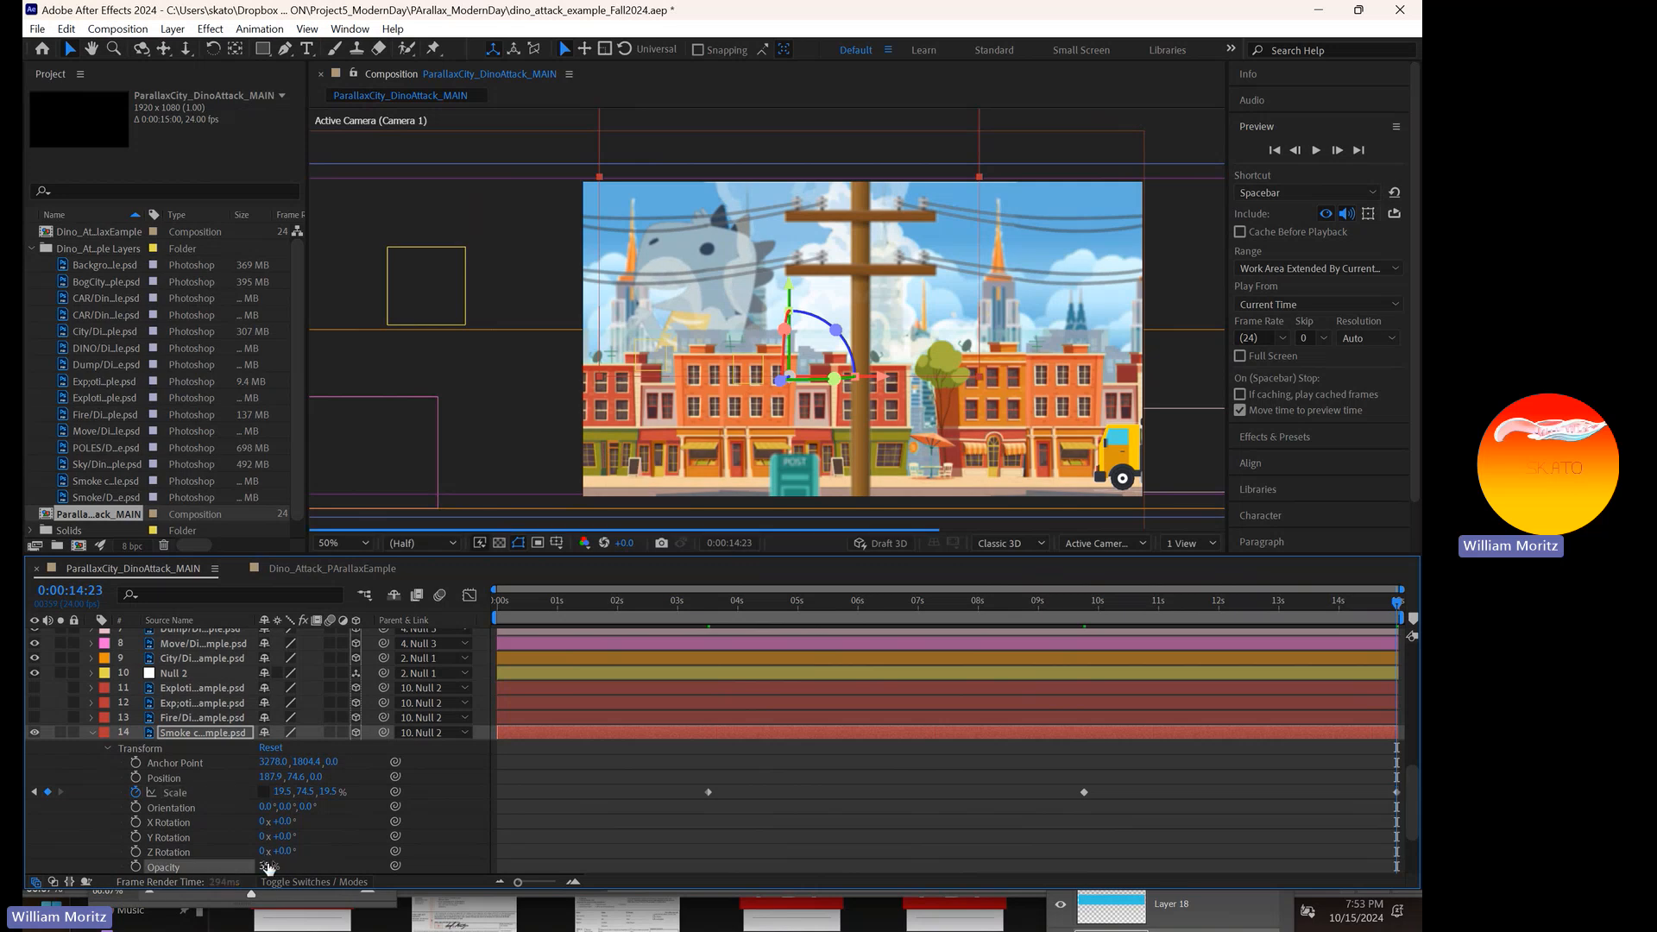
left_click(765, 819)
- Preview the rising smoke animation from 0:00:03:07 to about 0:00:12:06
left_click(782, 602)
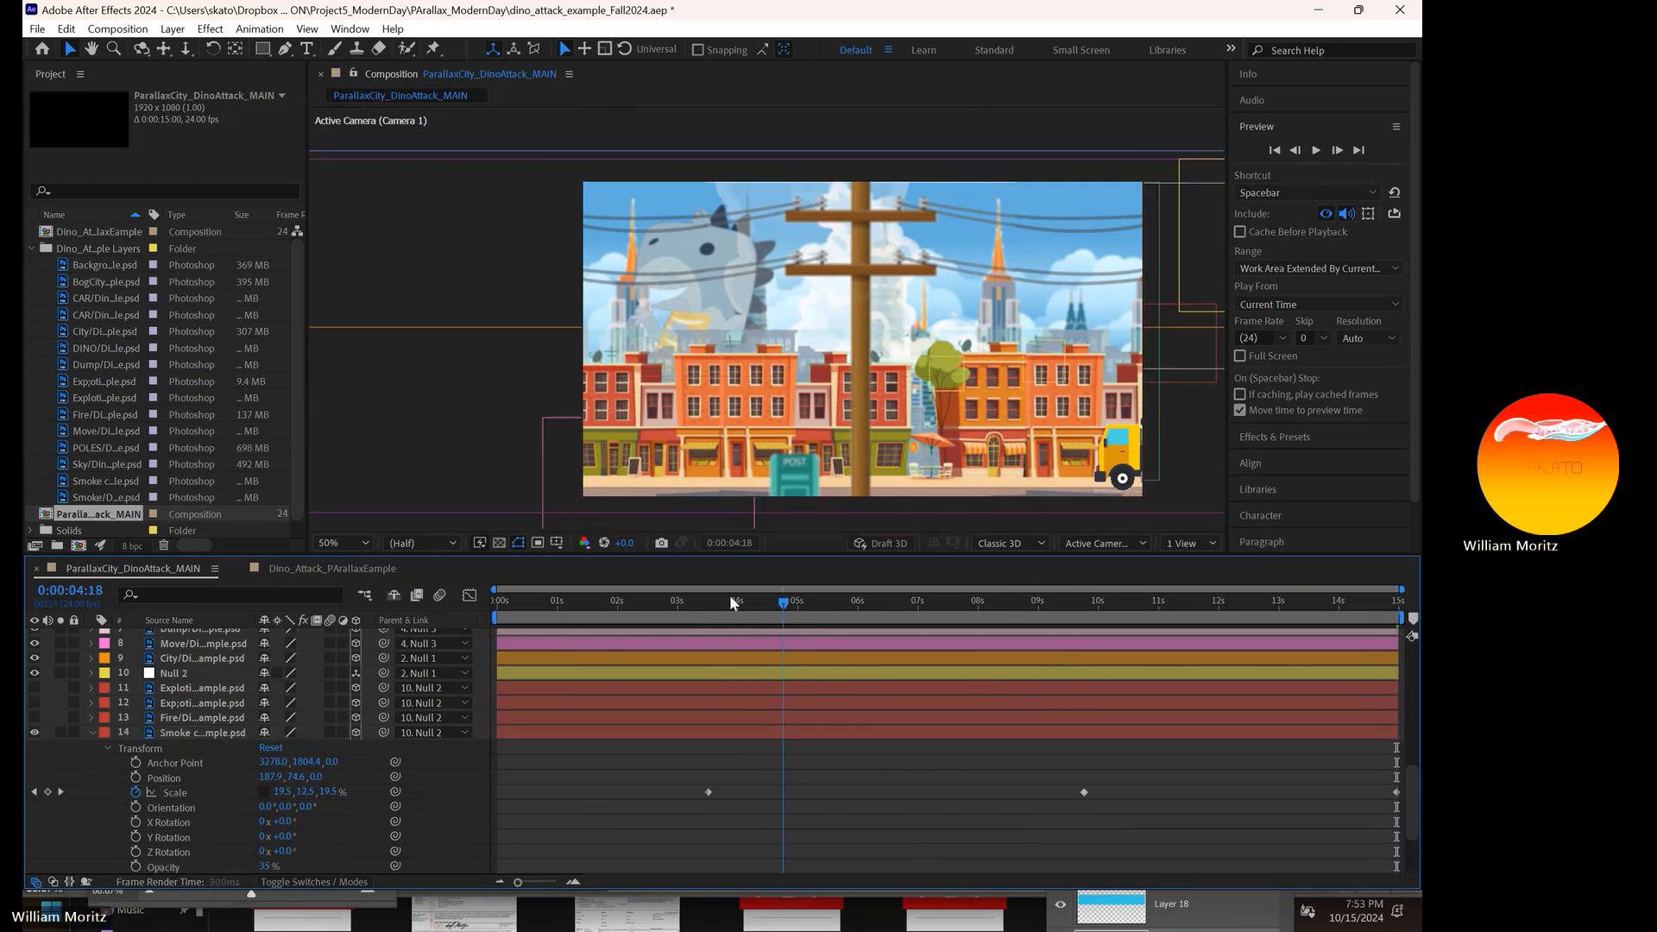
left_click_drag(728, 593, 695, 595)
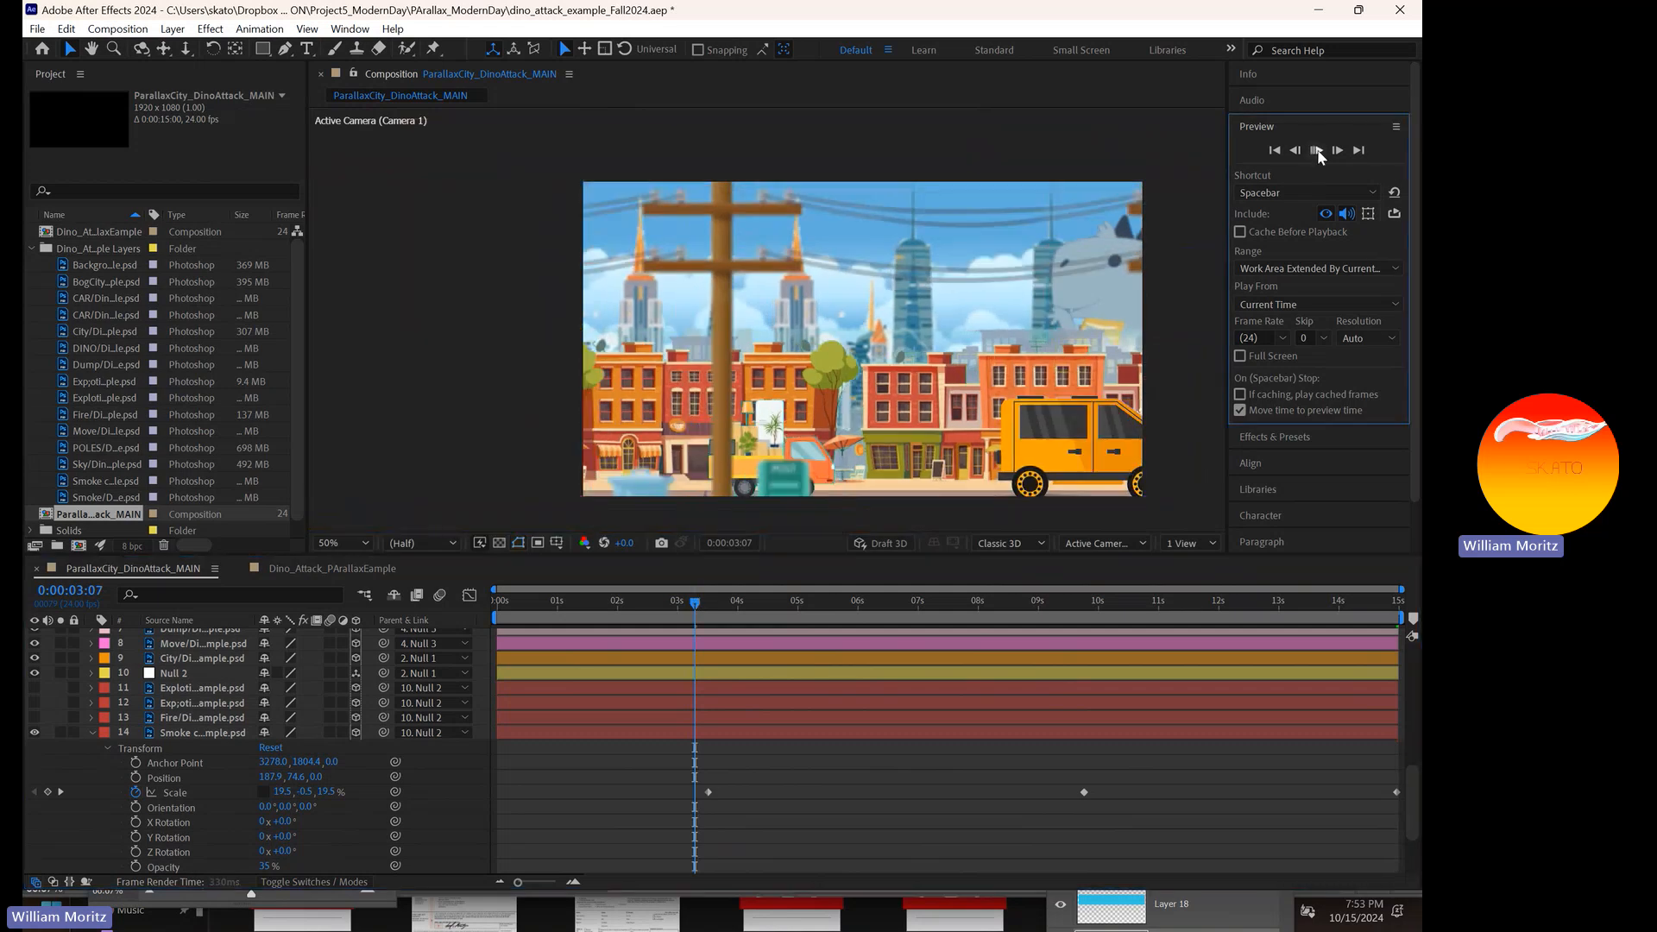
left_click(1317, 151)
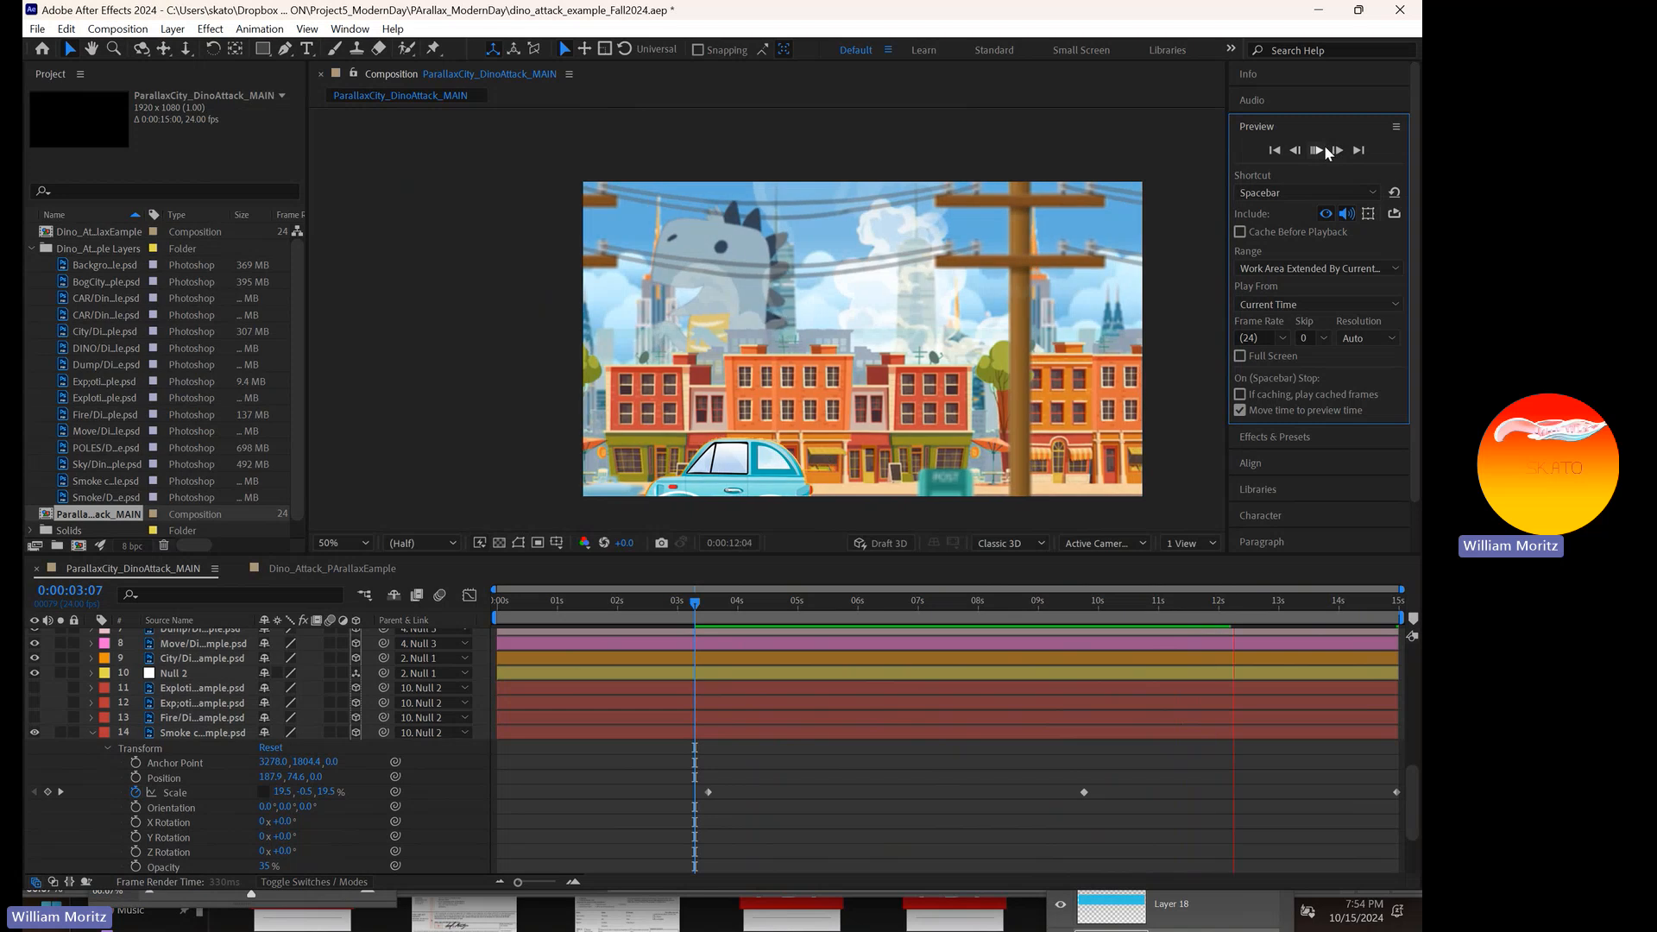
left_click(1327, 152)
- Make the fire layer, number 13, visible and save the project
left_click(34, 717)
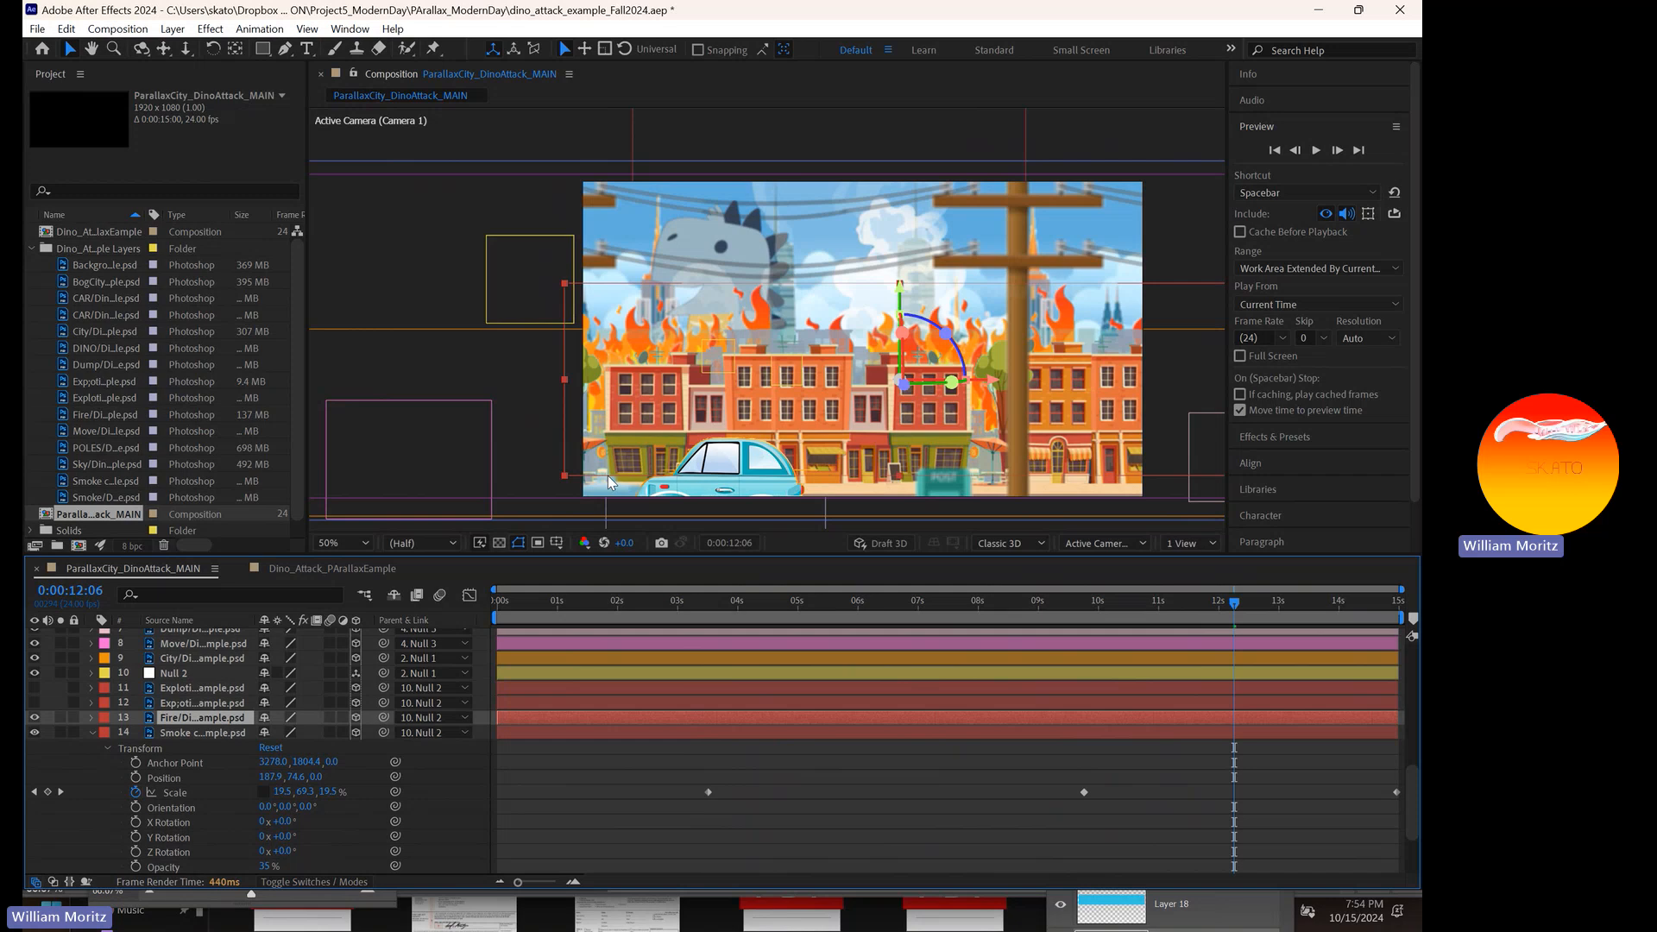
scroll(993, 369, "down", 2)
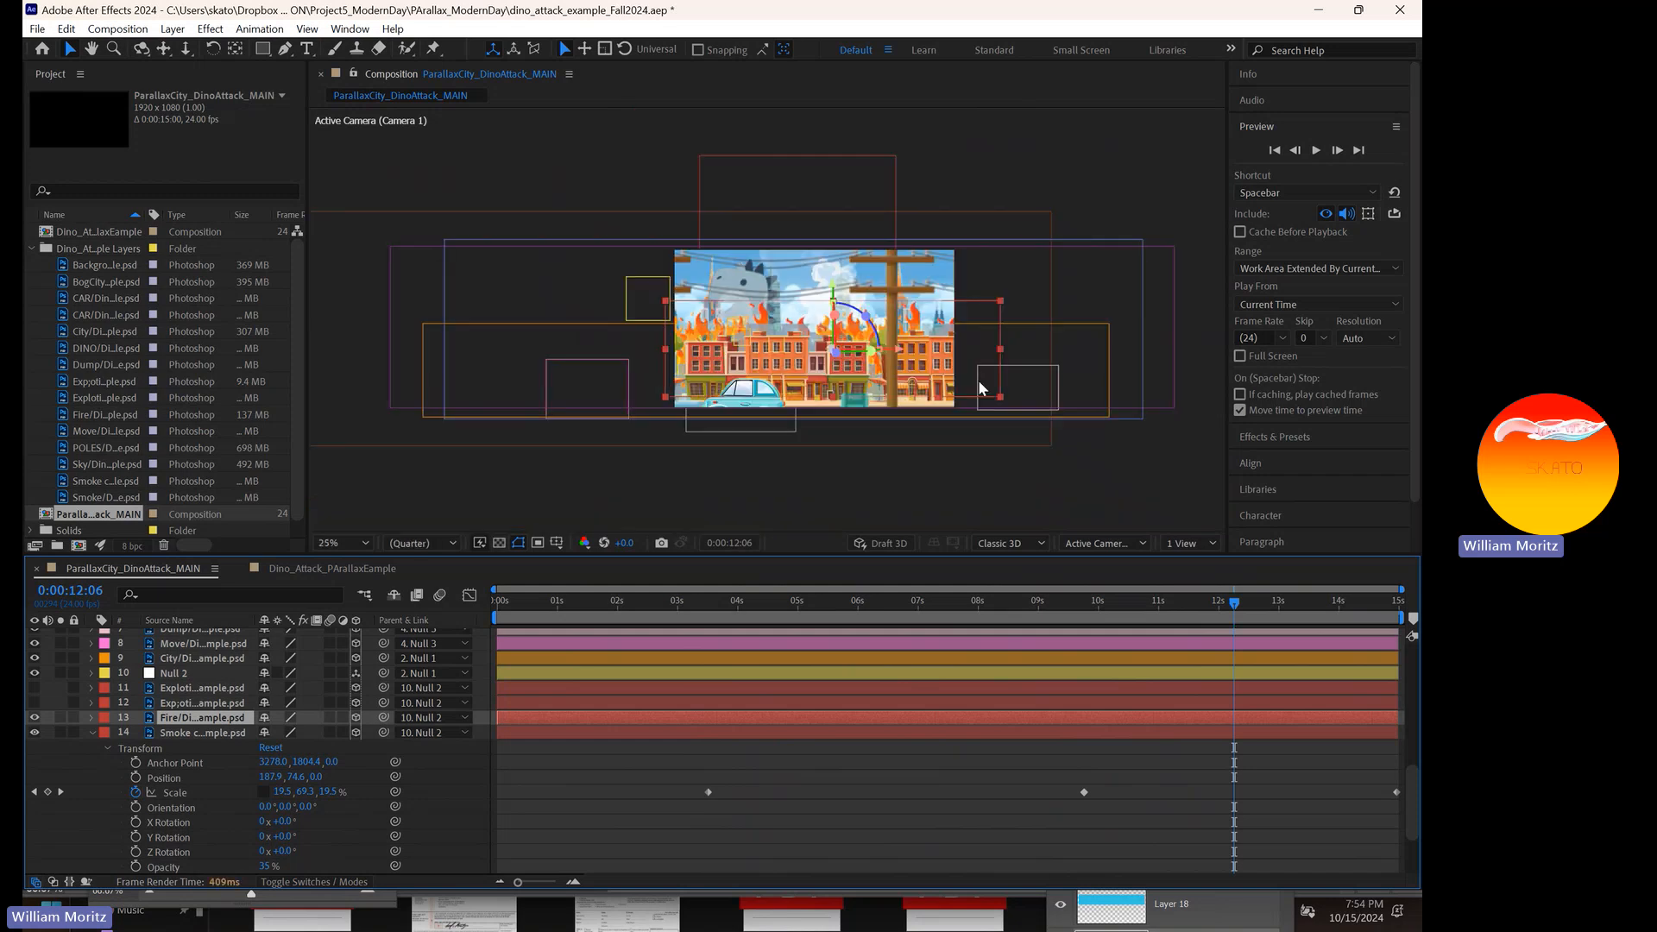
scroll(977, 380, "up", 2)
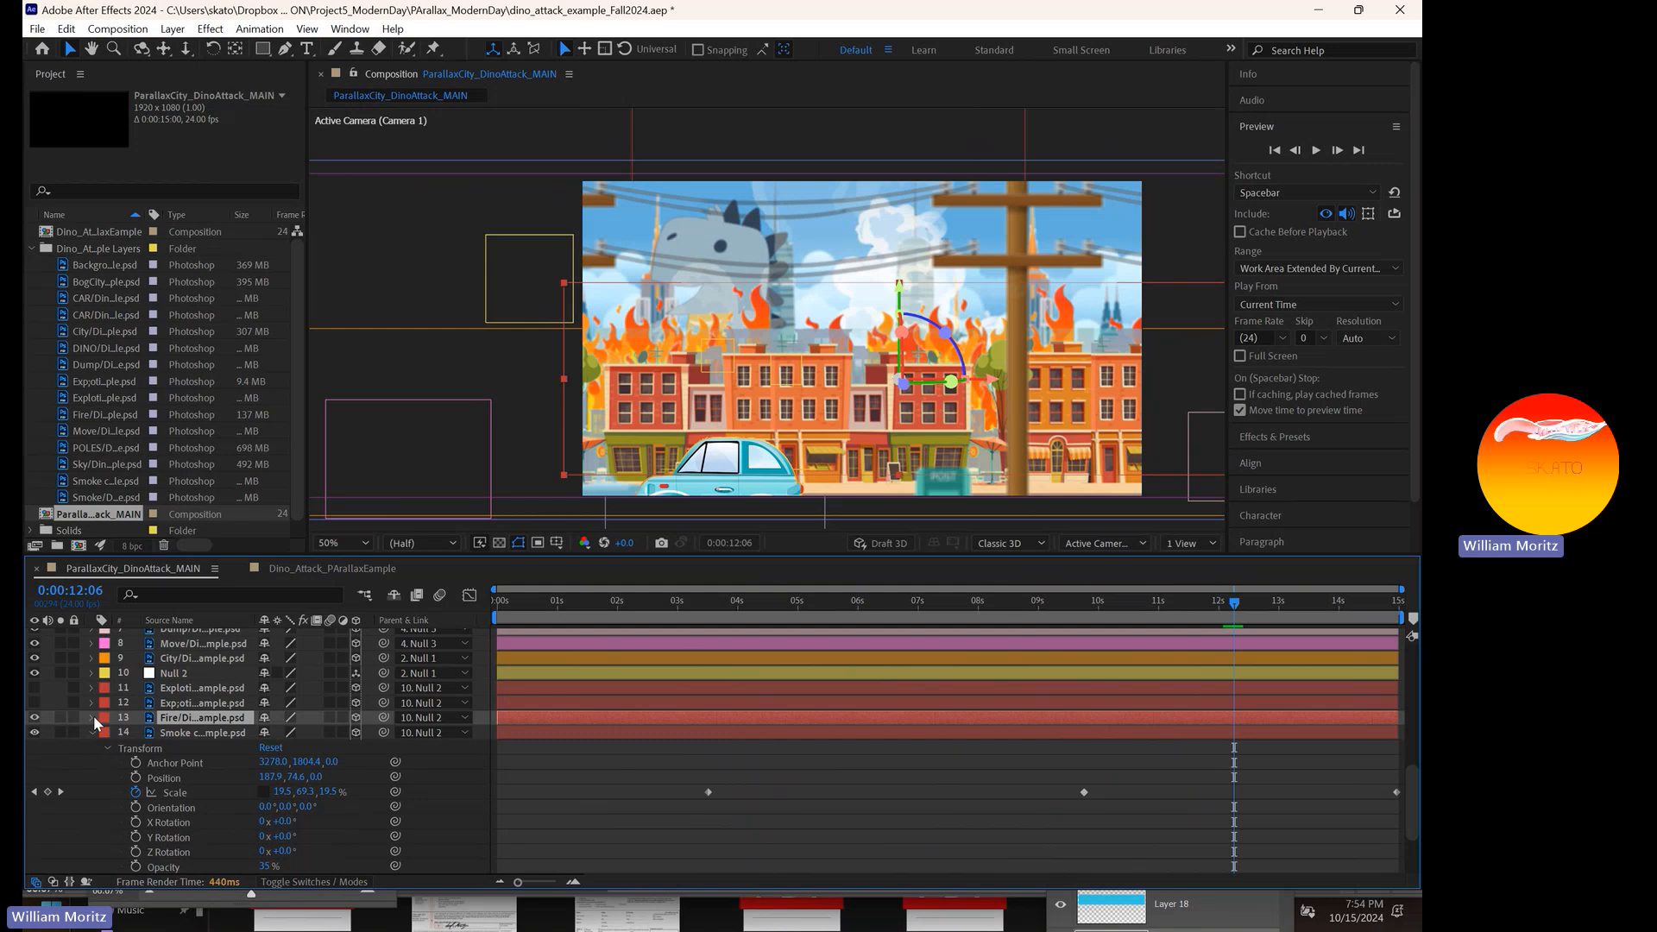
key("ctrl+s")
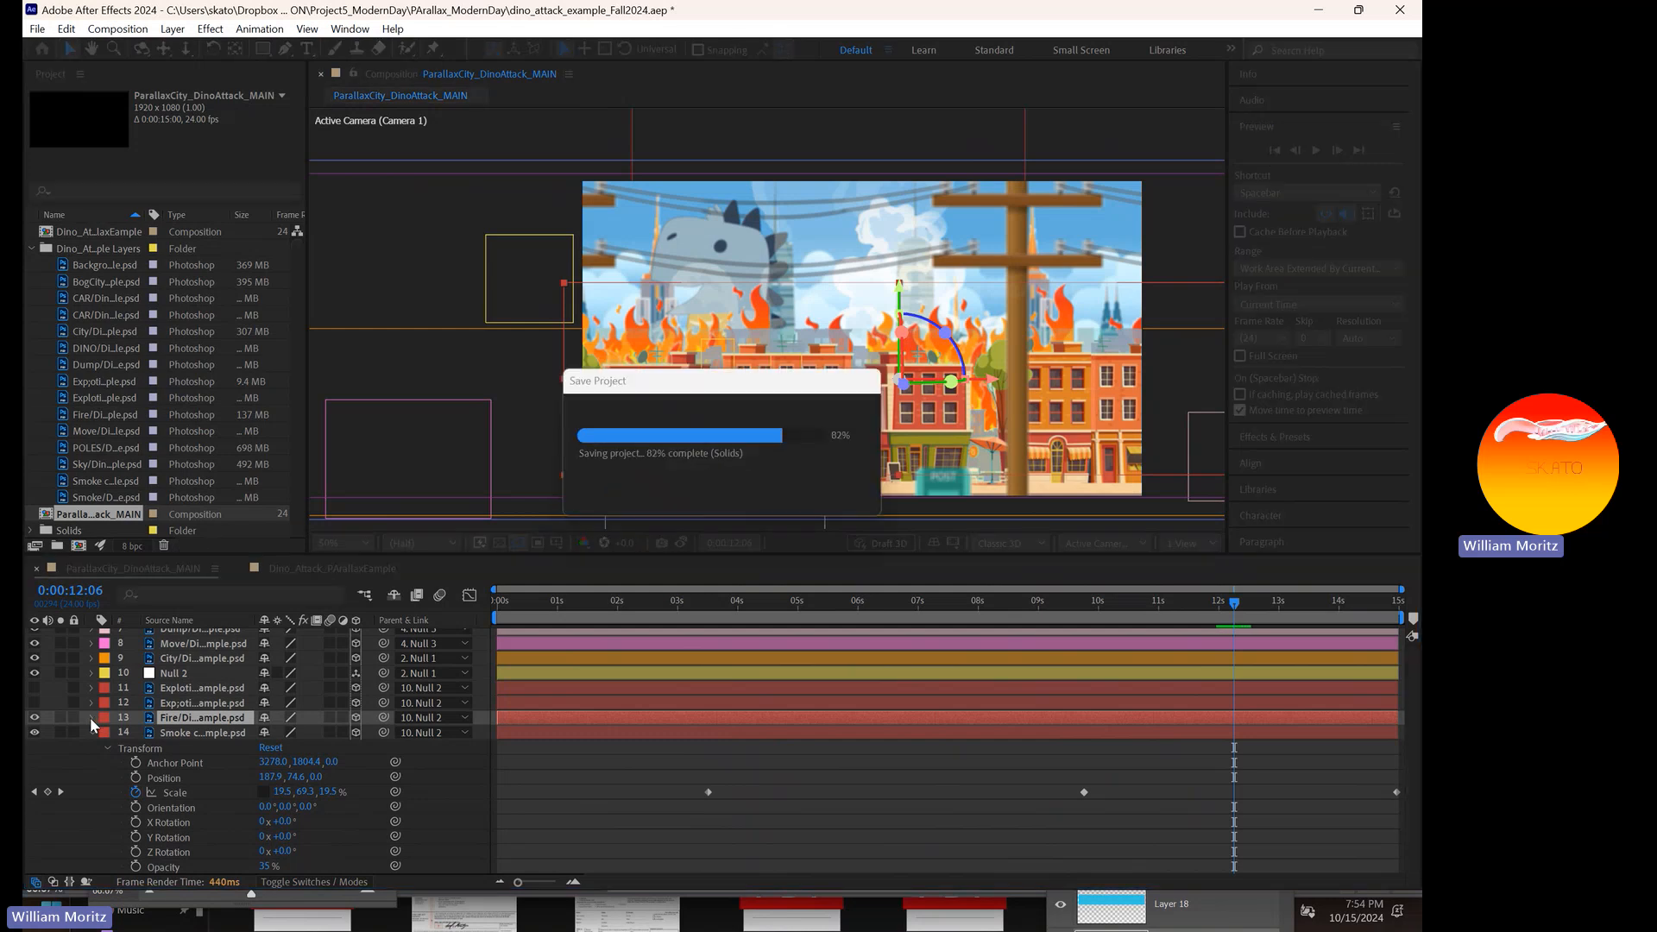
- Start a Pen mask on the fire layer, tracing its wavy upper edge along the rooftops from the right end toward the left
left_click(92, 717)
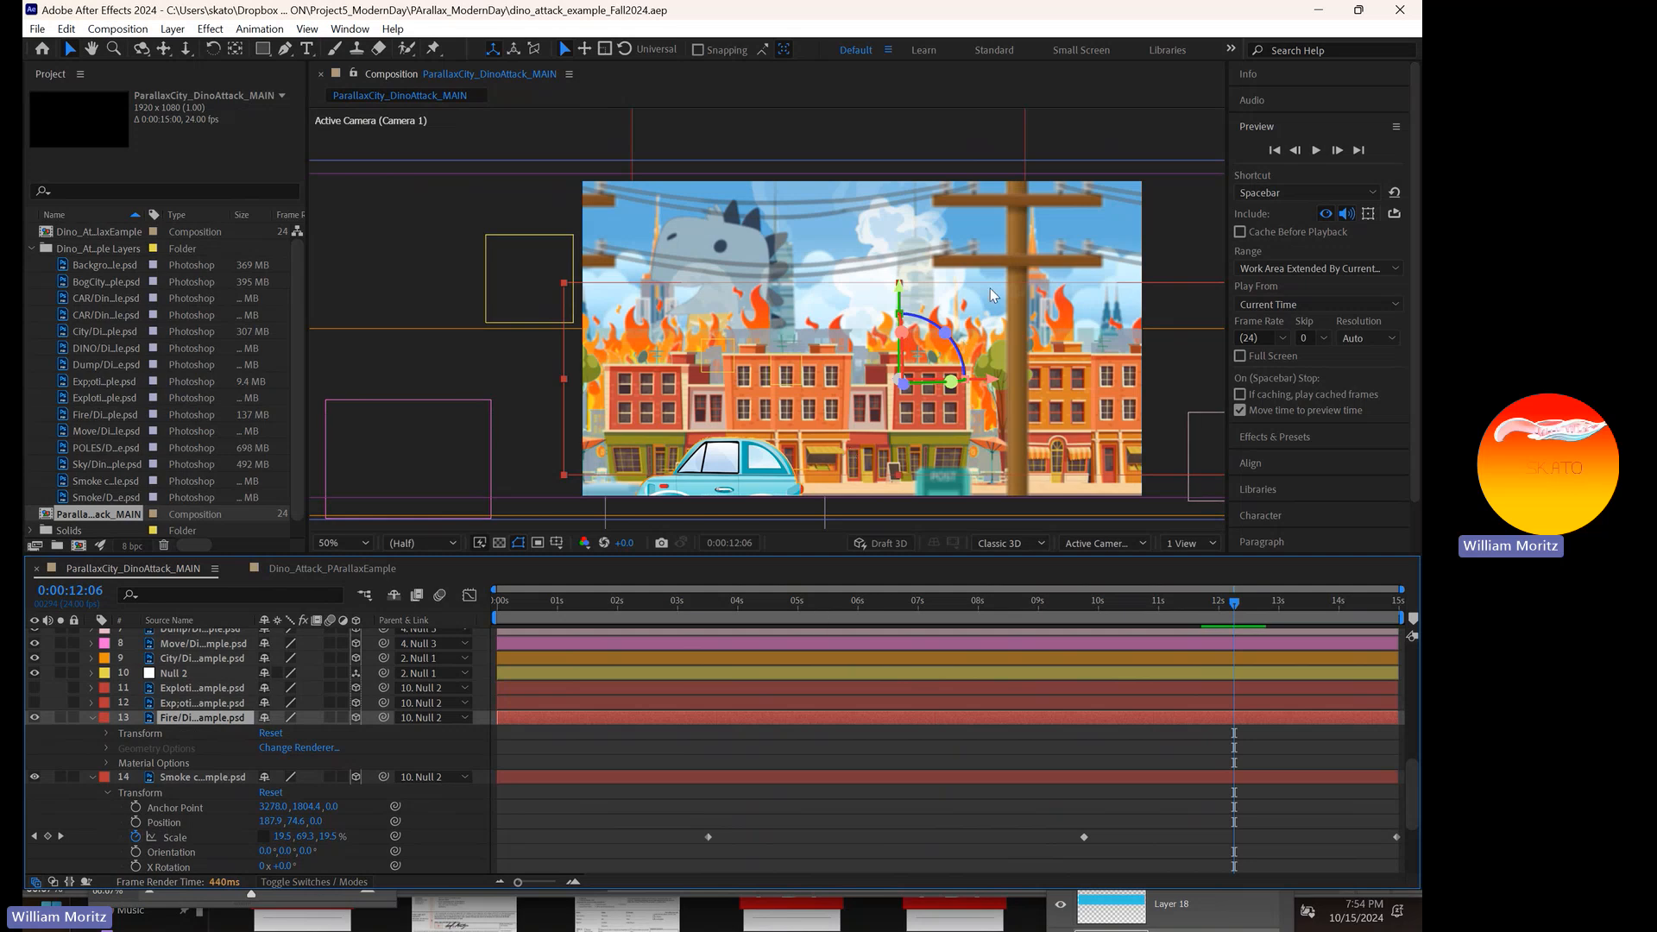
key("comma")
key("comma")
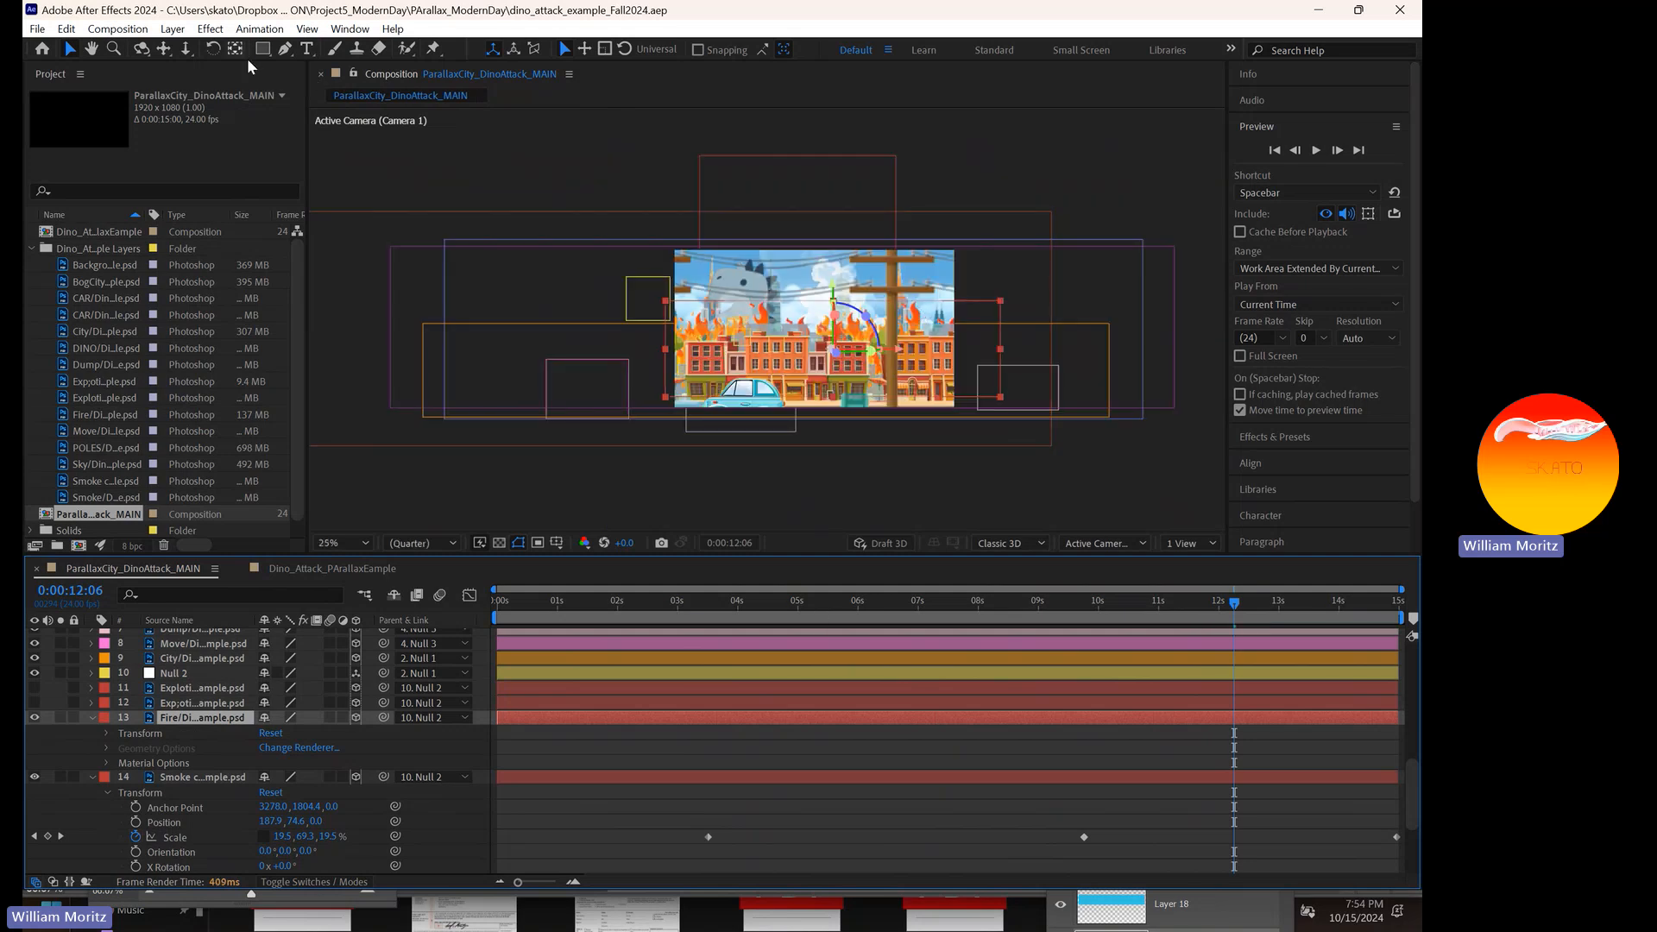
left_click(285, 49)
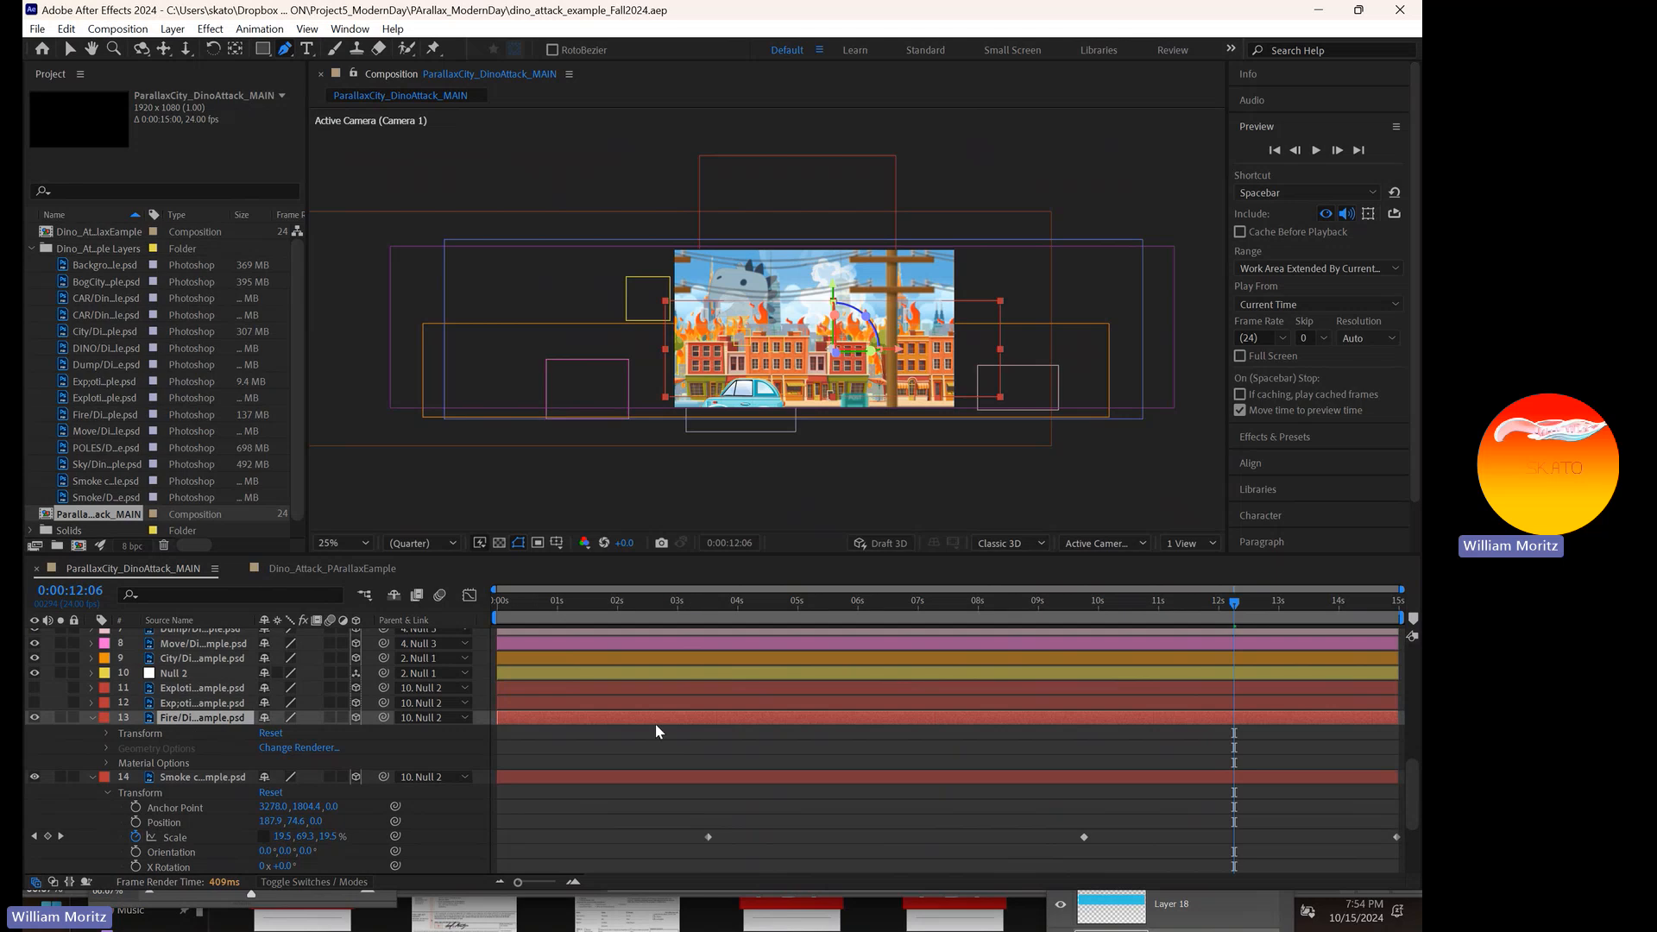
left_click(1011, 359)
left_click(980, 350)
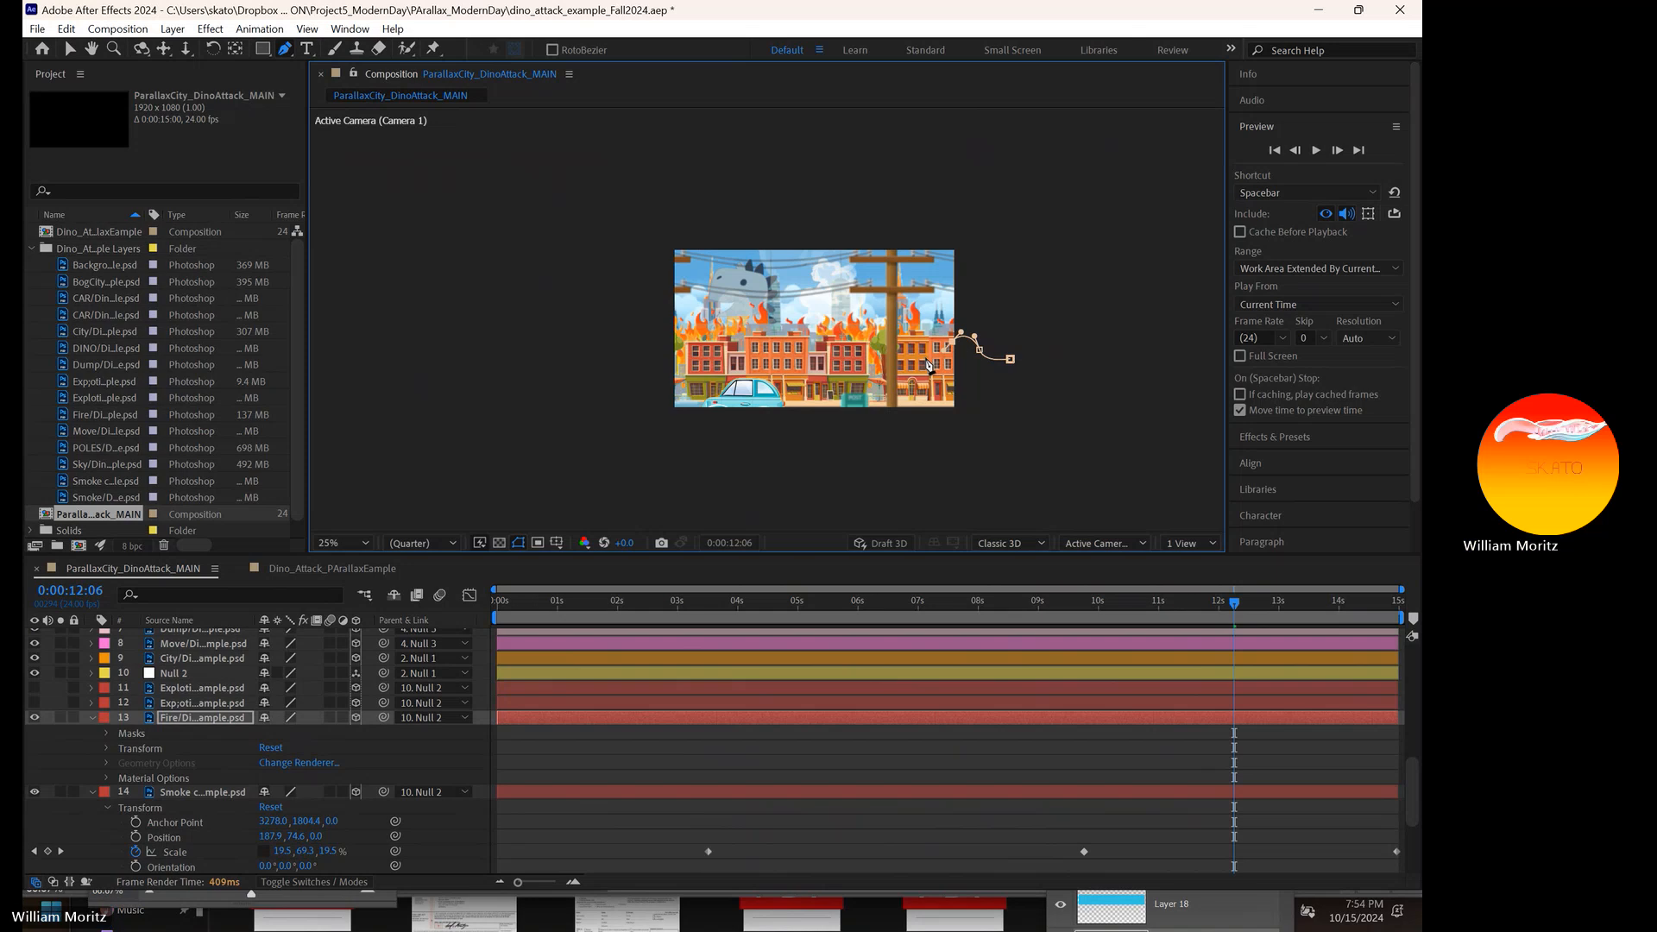
left_click(921, 354)
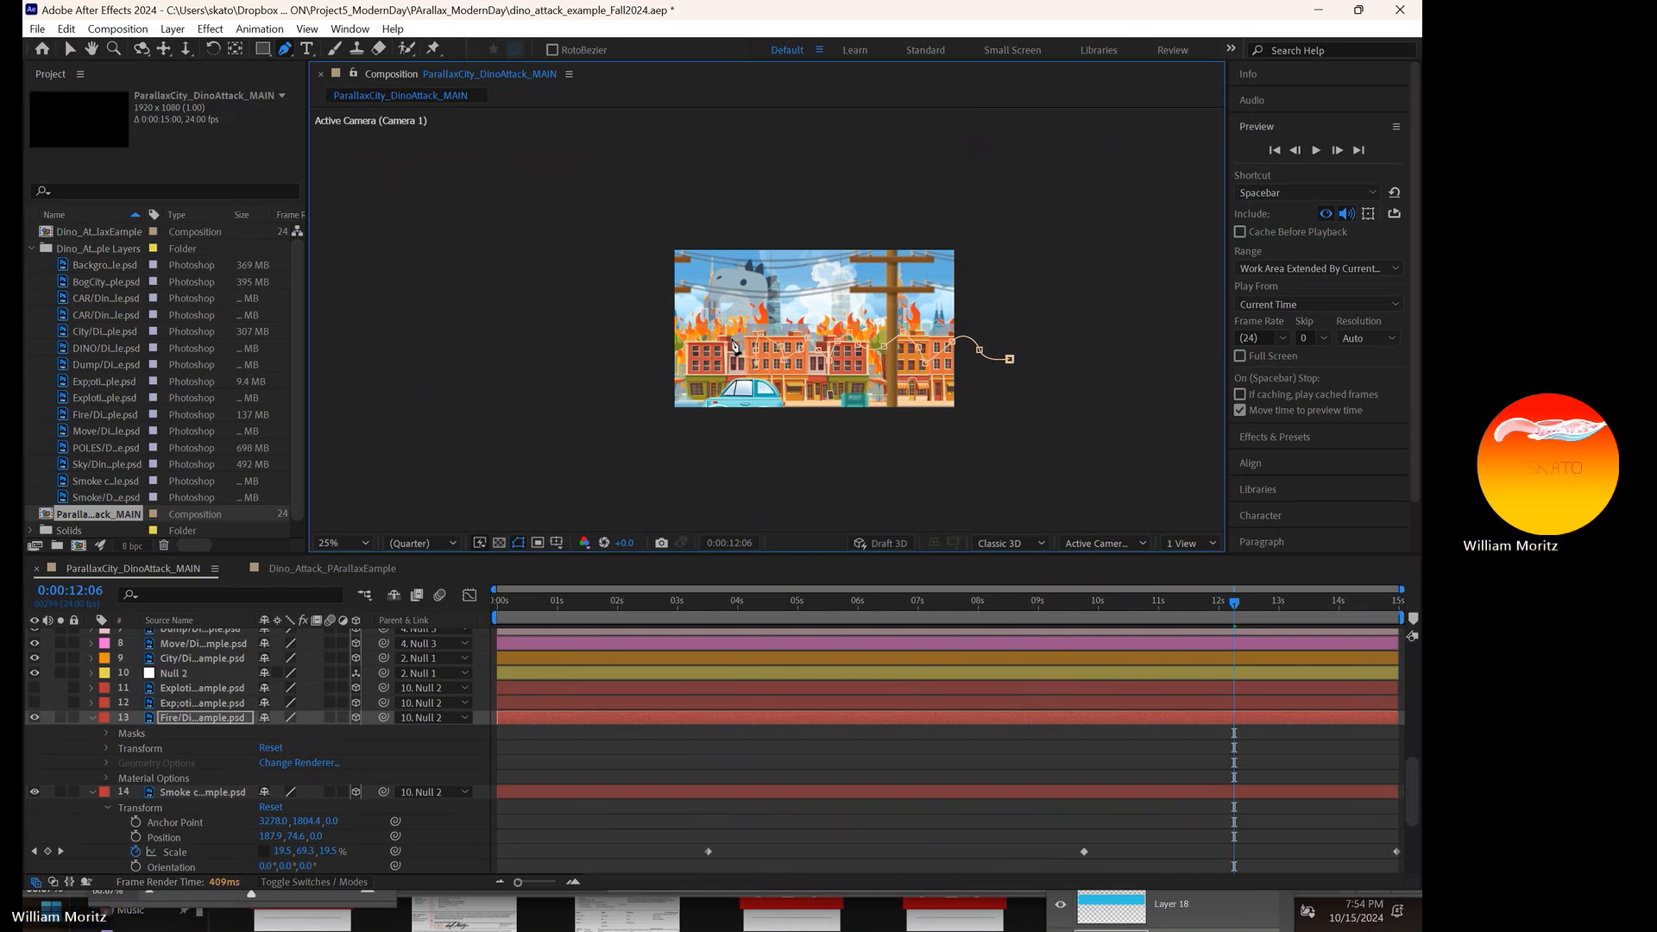
left_click_drag(687, 342, 683, 342)
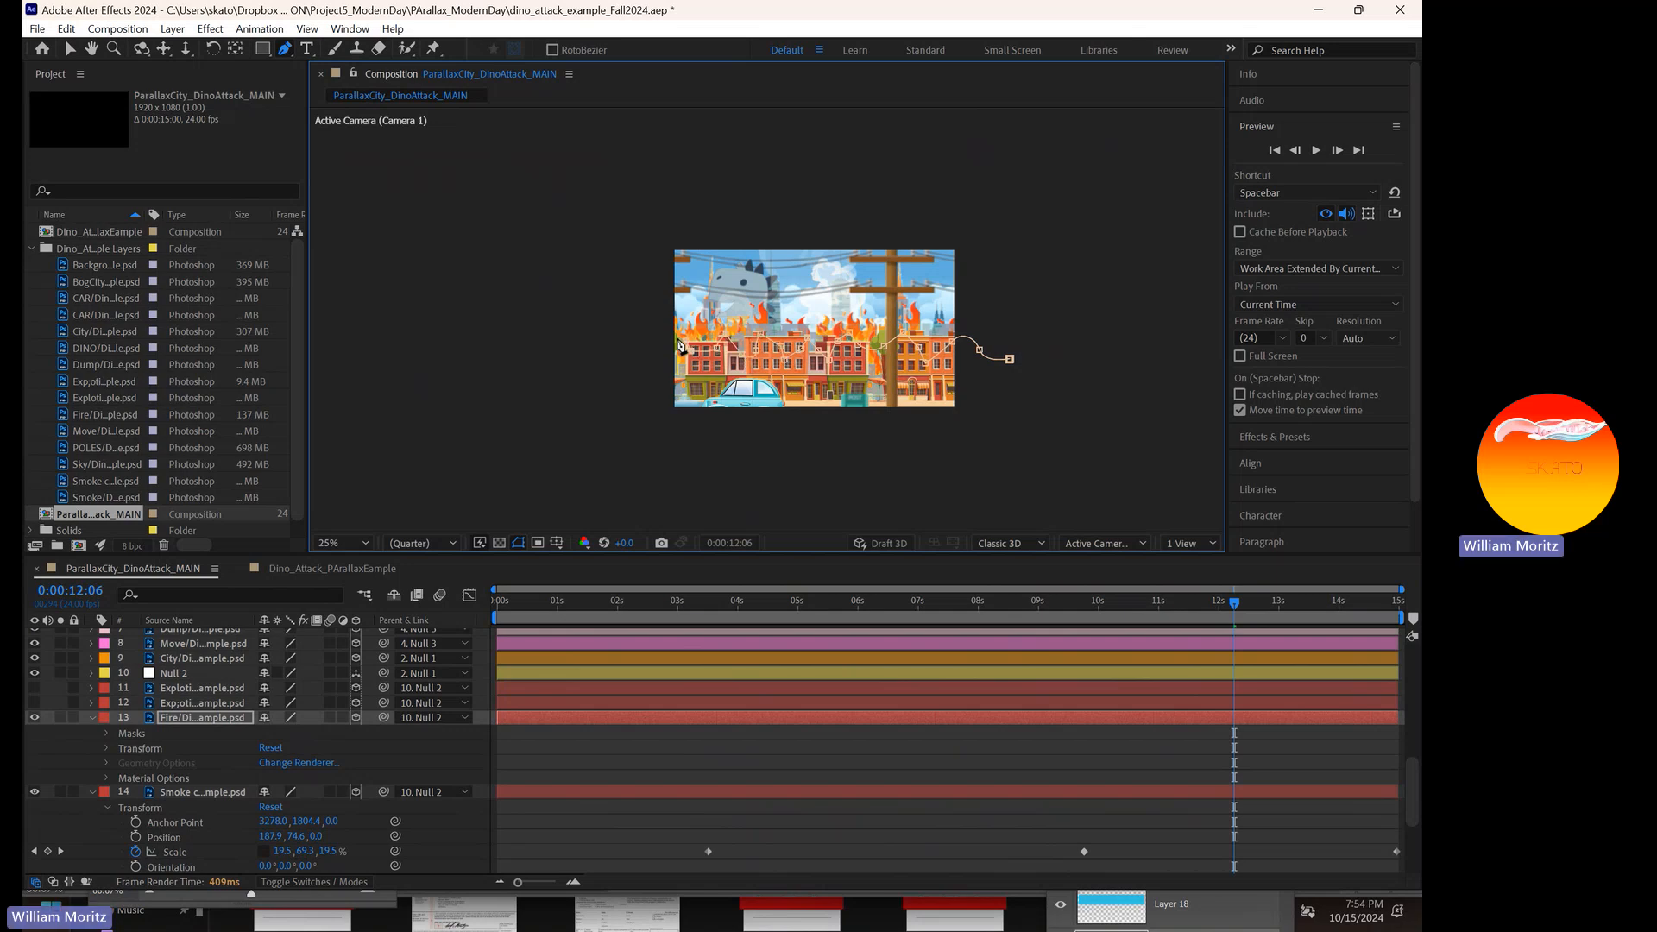
- Continue the fire mask down the left side and along the street, closing it at its starting point on the right
left_click(677, 338)
left_click(672, 348)
left_click(671, 376)
left_click(674, 398)
left_click(734, 399)
left_click(994, 404)
left_click(1021, 388)
left_click(1010, 359)
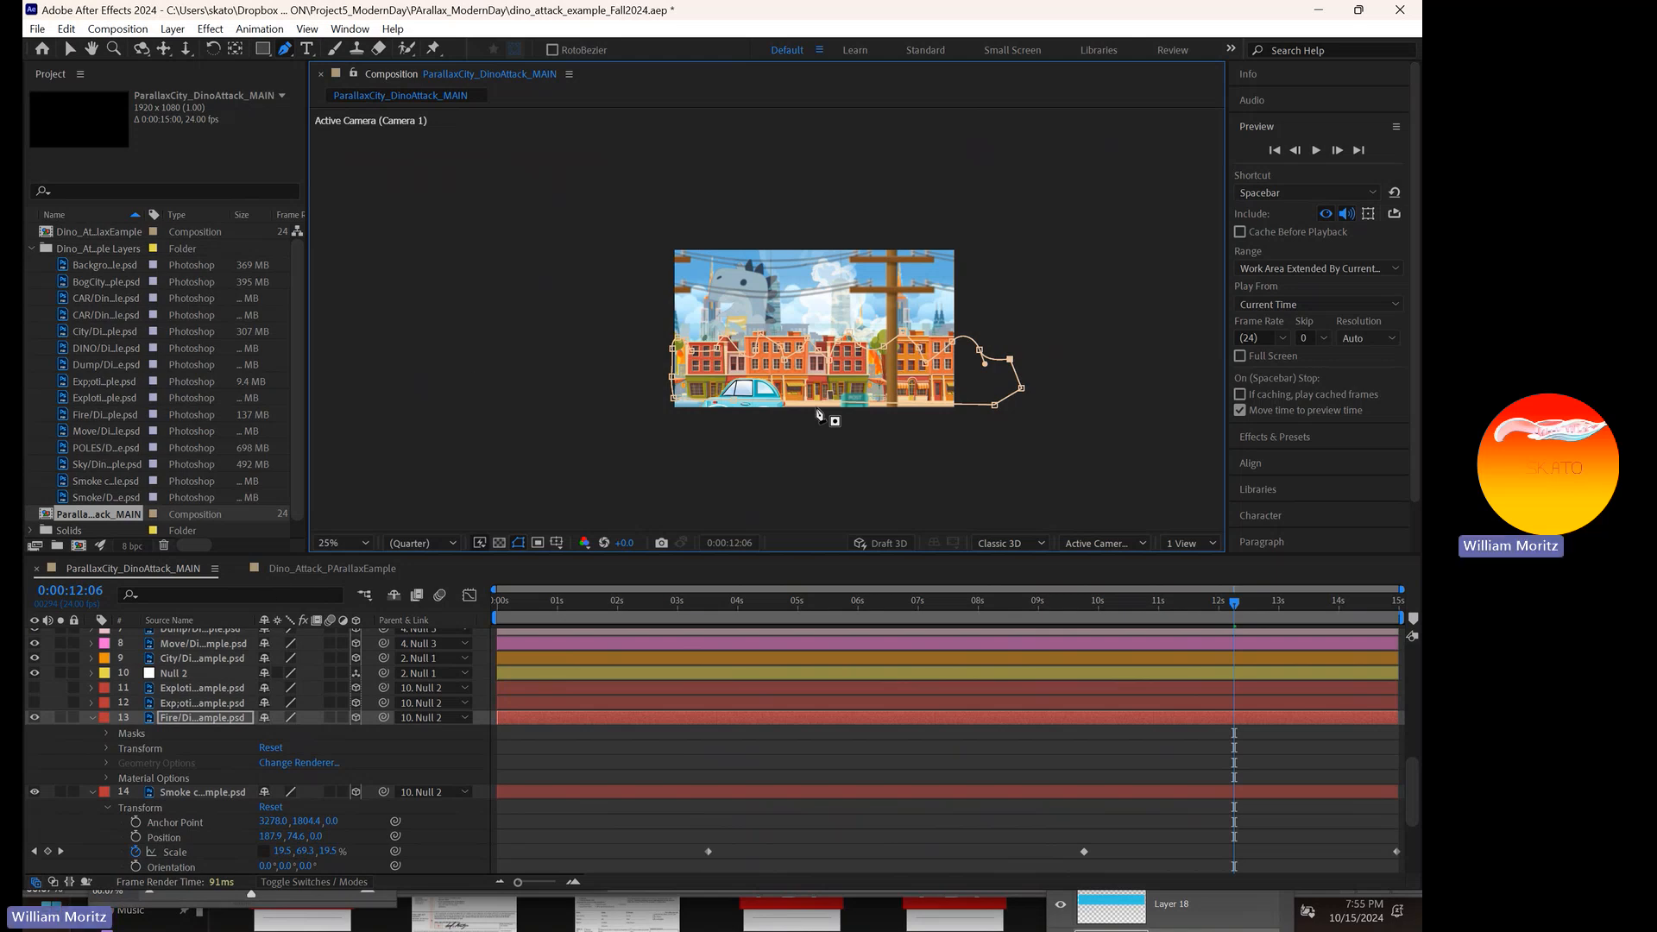
- Expand the properties of Mask 1 on the fire layer
key("period")
left_click(106, 734)
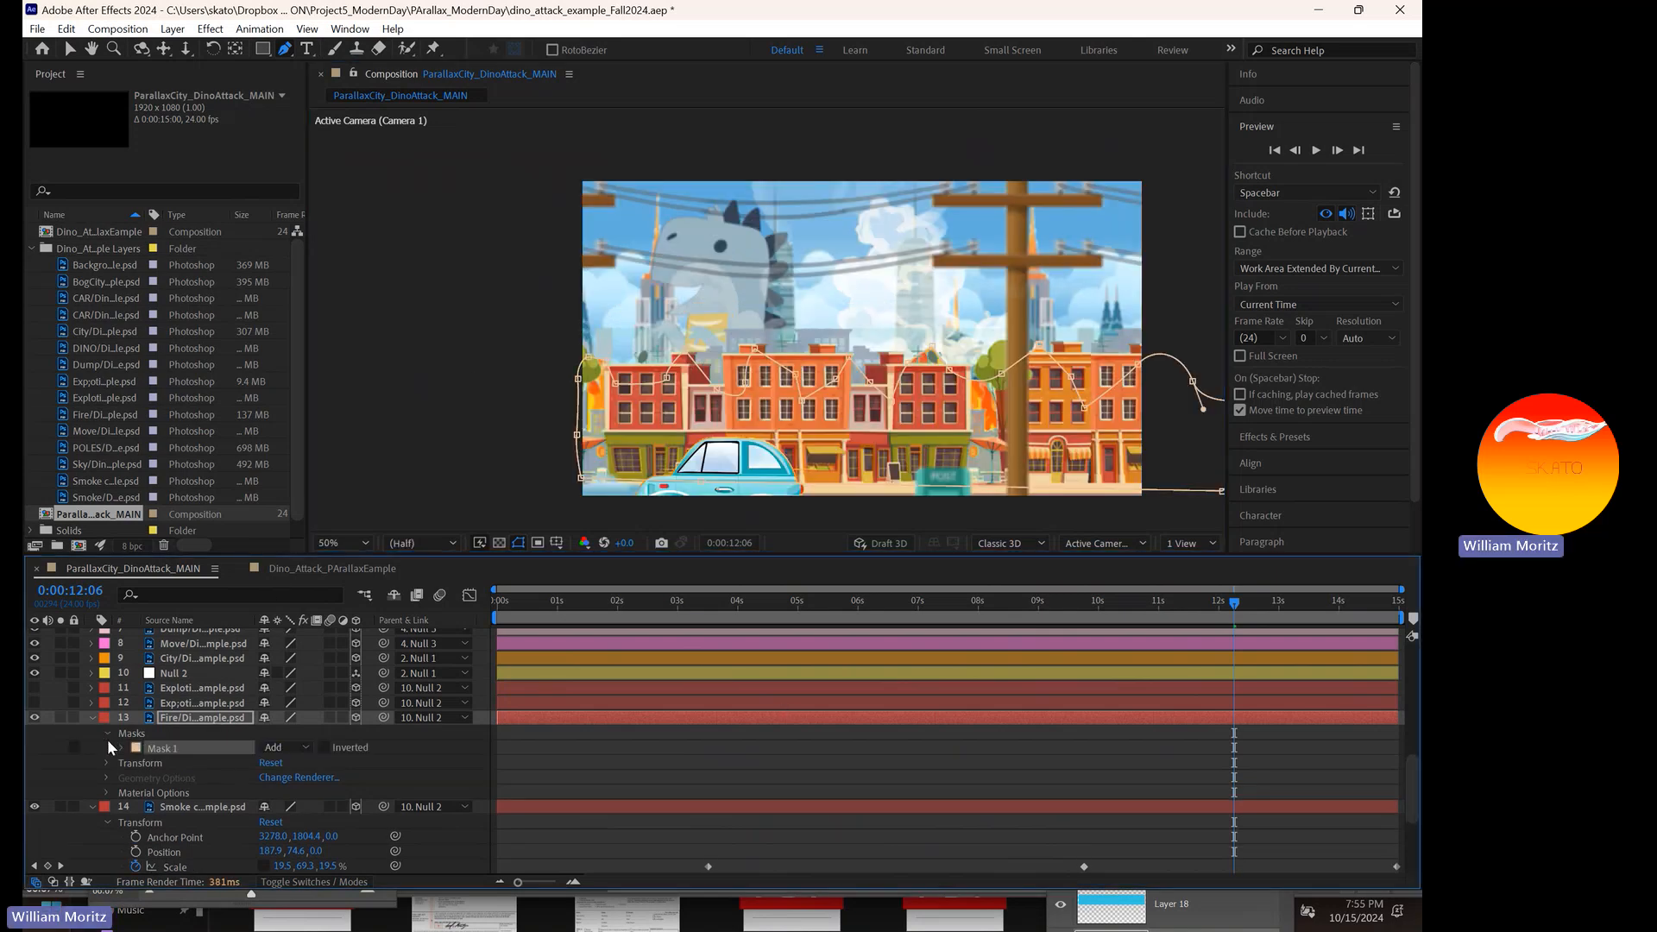
left_click(121, 749)
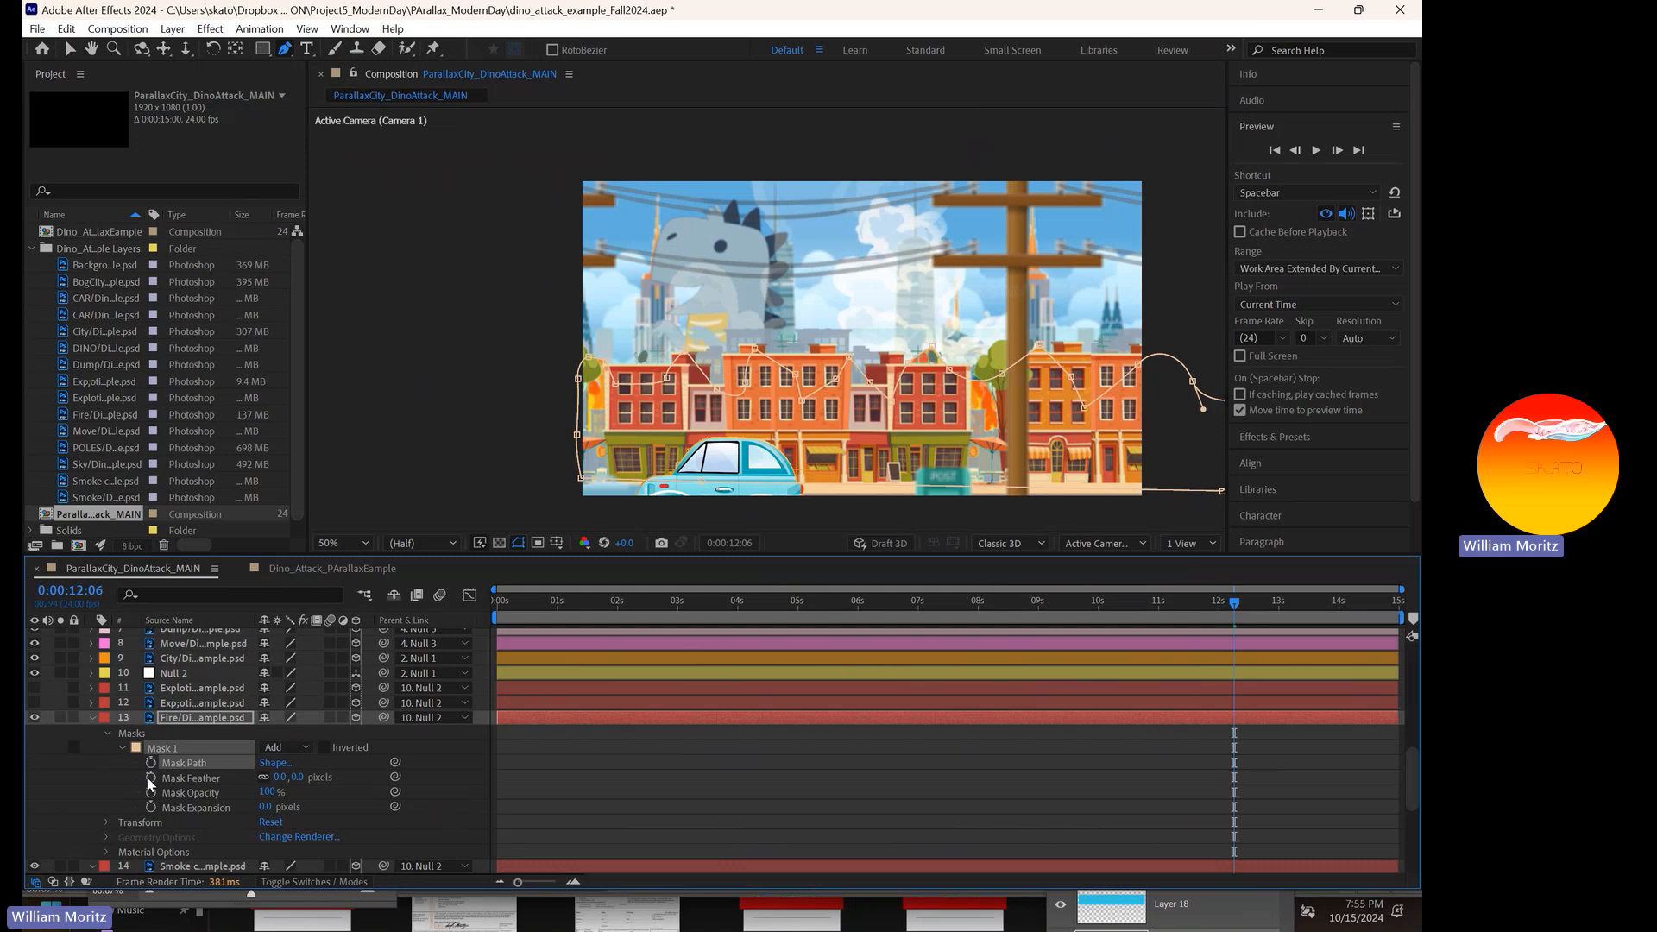
- Try a Mask Feather of 79 pixels on the fire mask, and set it back to 0 pixels
left_click(277, 778)
mouse_move(279, 776)
left_mouse_down()
mouse_move(324, 784)
mouse_move(279, 785)
left_mouse_up()
left_click(279, 782)
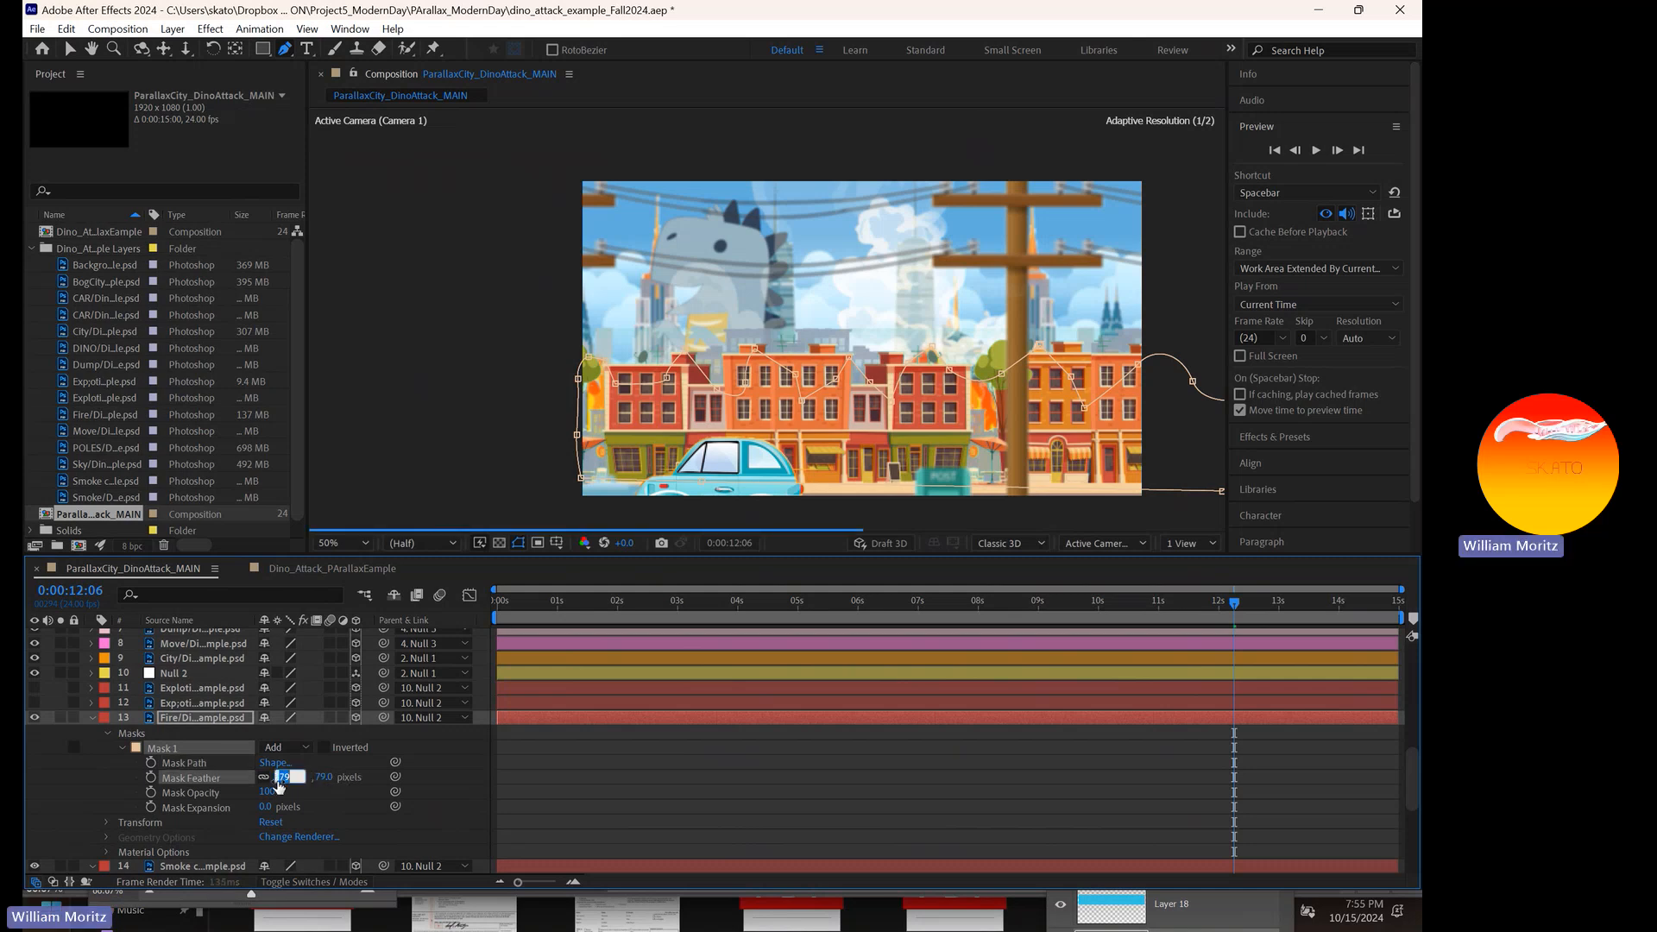
type("0")
key("Return")
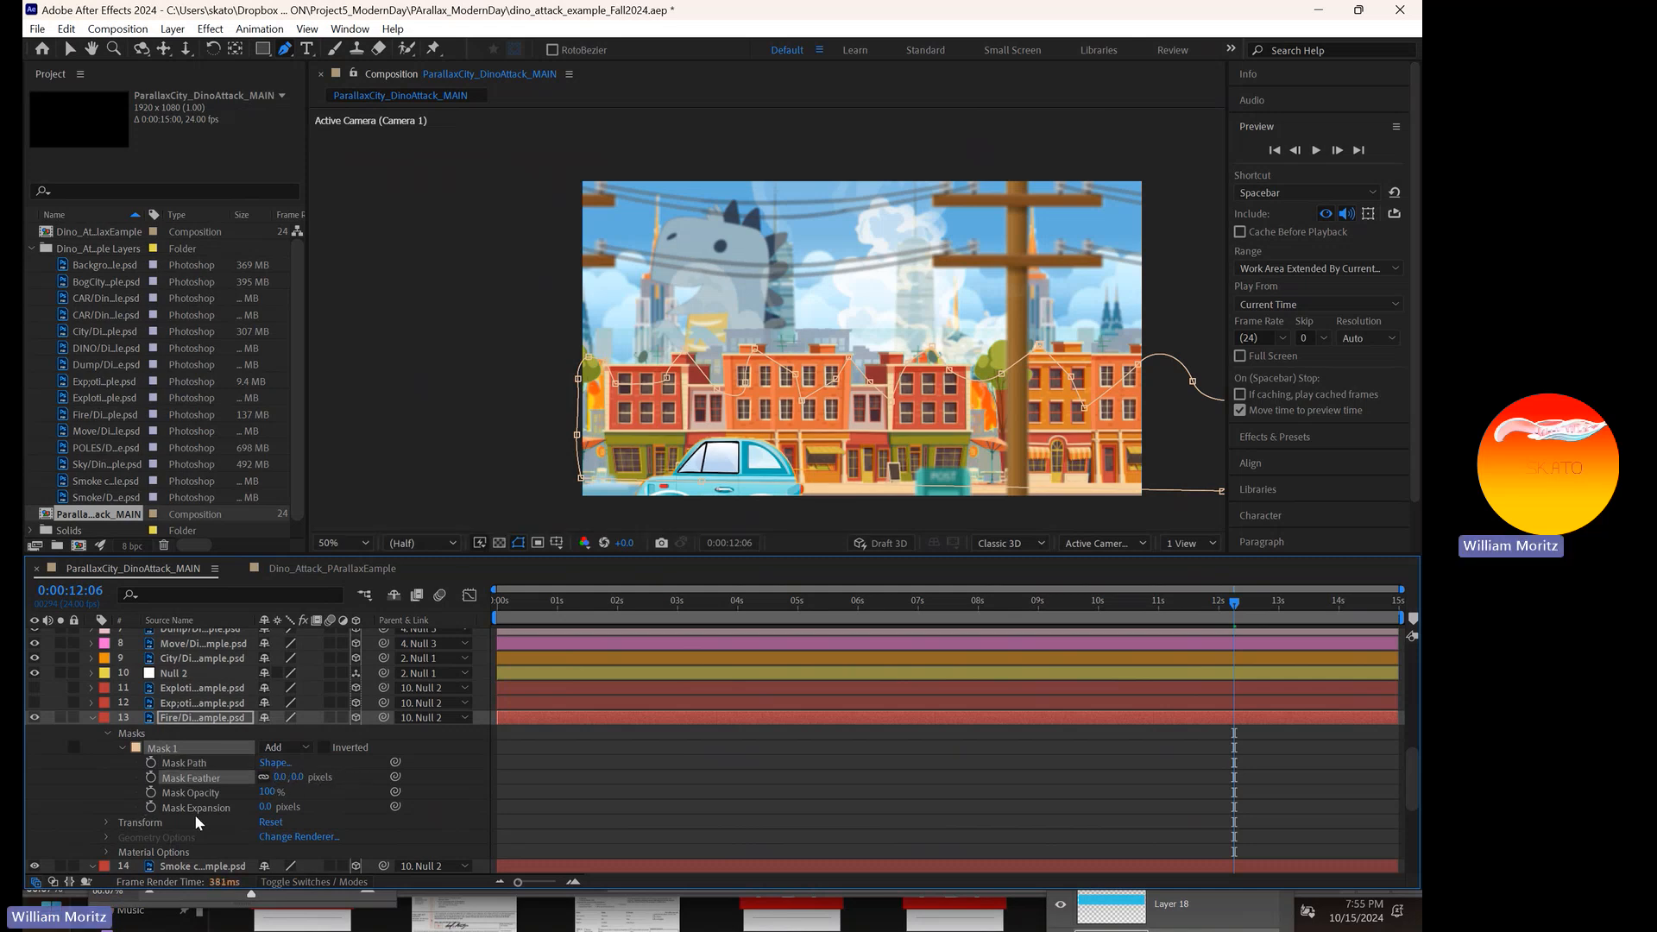
- Keyframe the fire mask's expansion at -813 pixels and place that keyframe at 0:00:04:11
left_click_drag(265, 807, 216, 803)
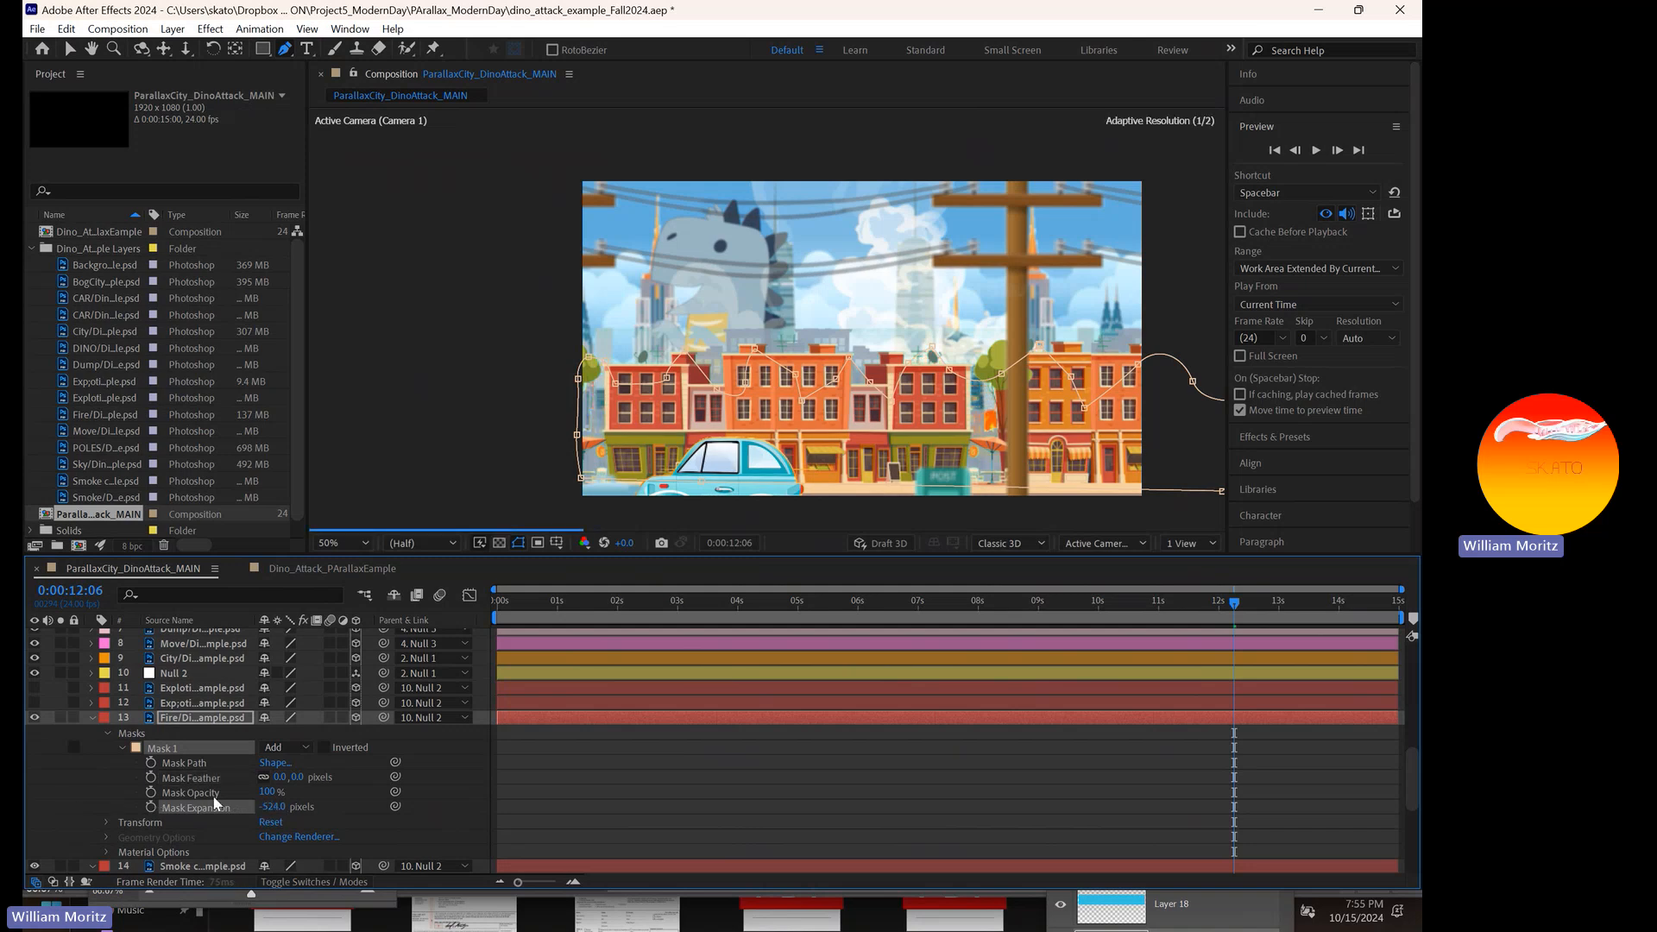
left_click_drag(223, 807, 26, 804)
left_click(151, 807)
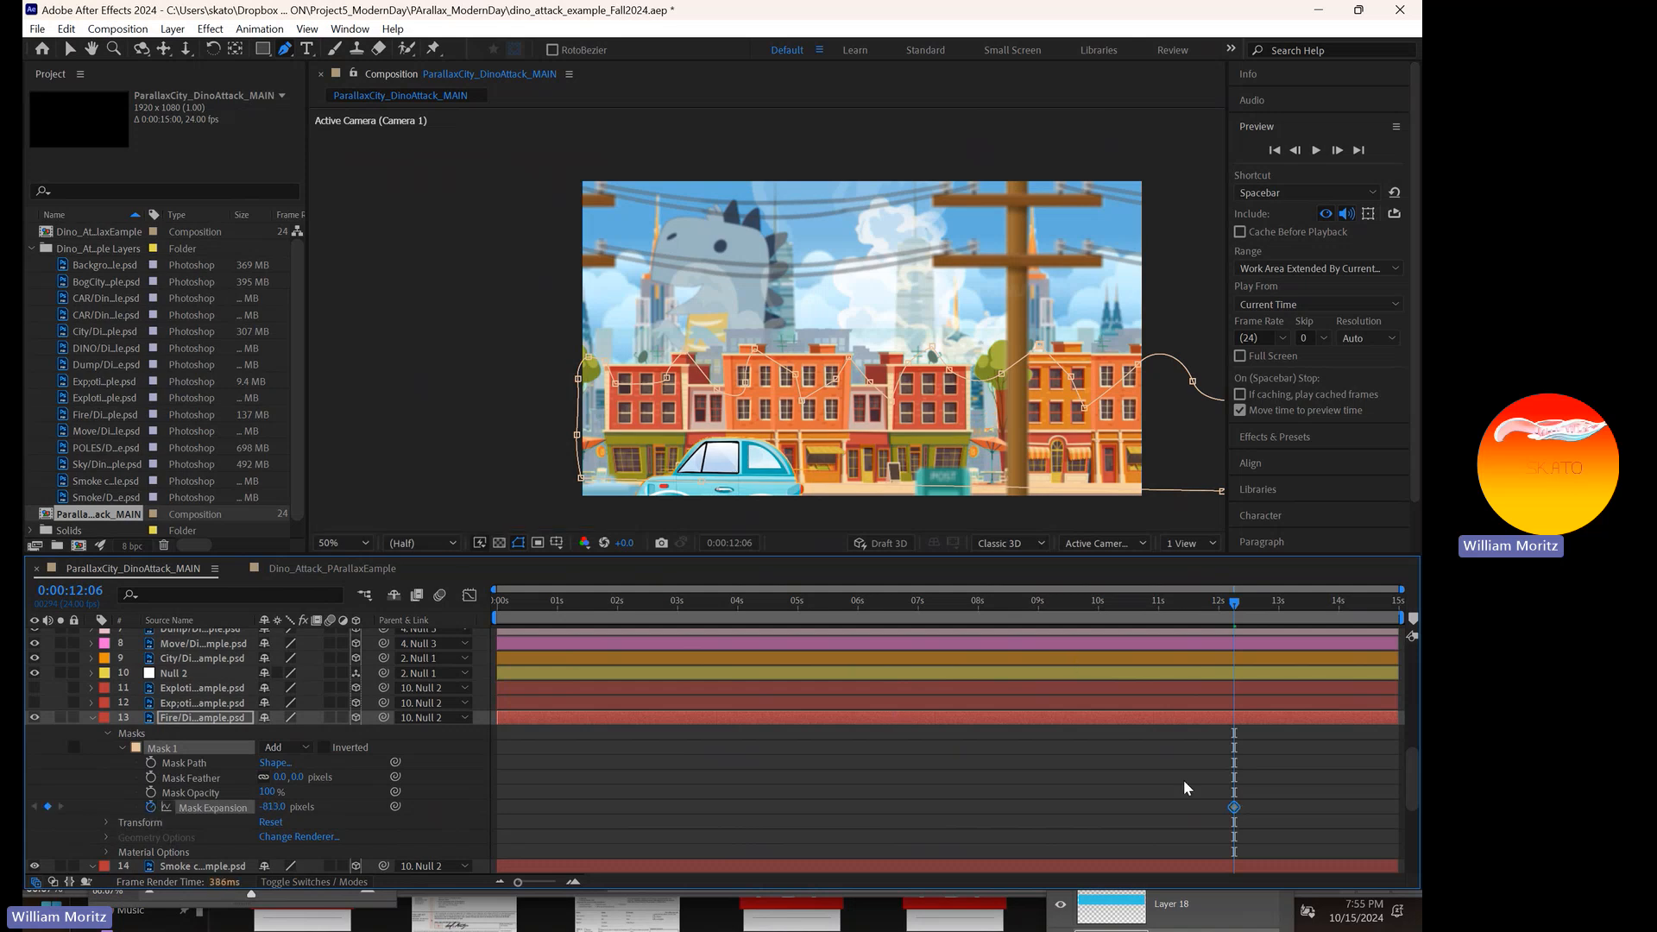
left_click_drag(922, 812, 765, 807)
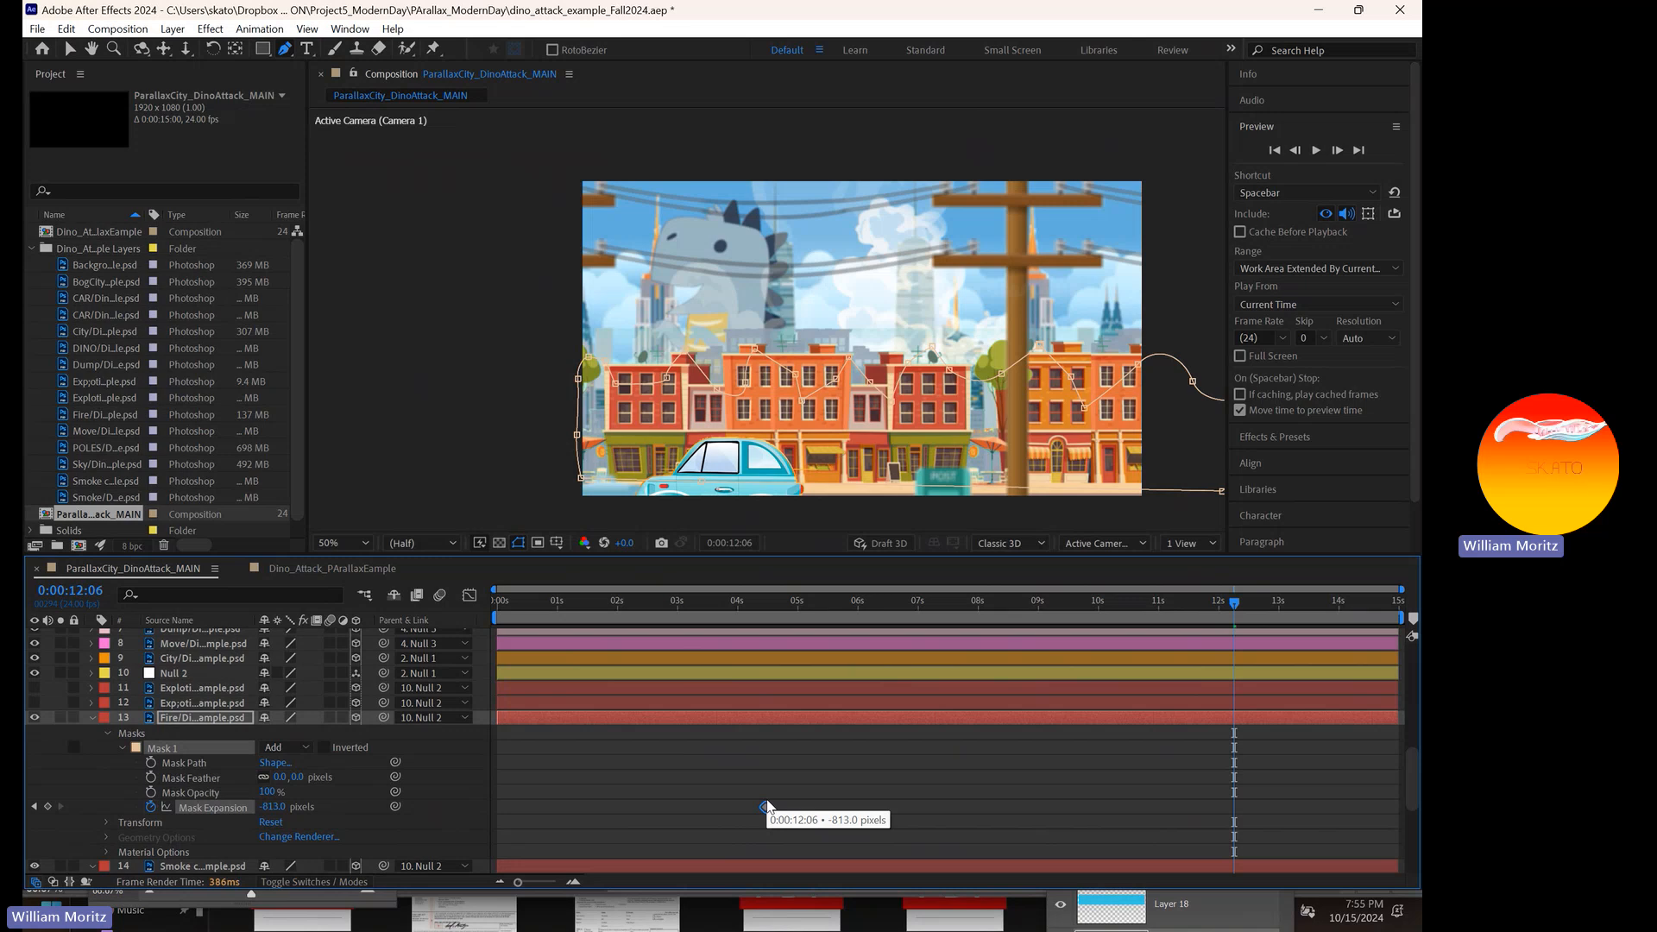
- Keyframe the fire mask's expansion at 1006 pixels at 0:00:11:20
left_click(707, 603)
left_click_drag(712, 608, 1235, 601)
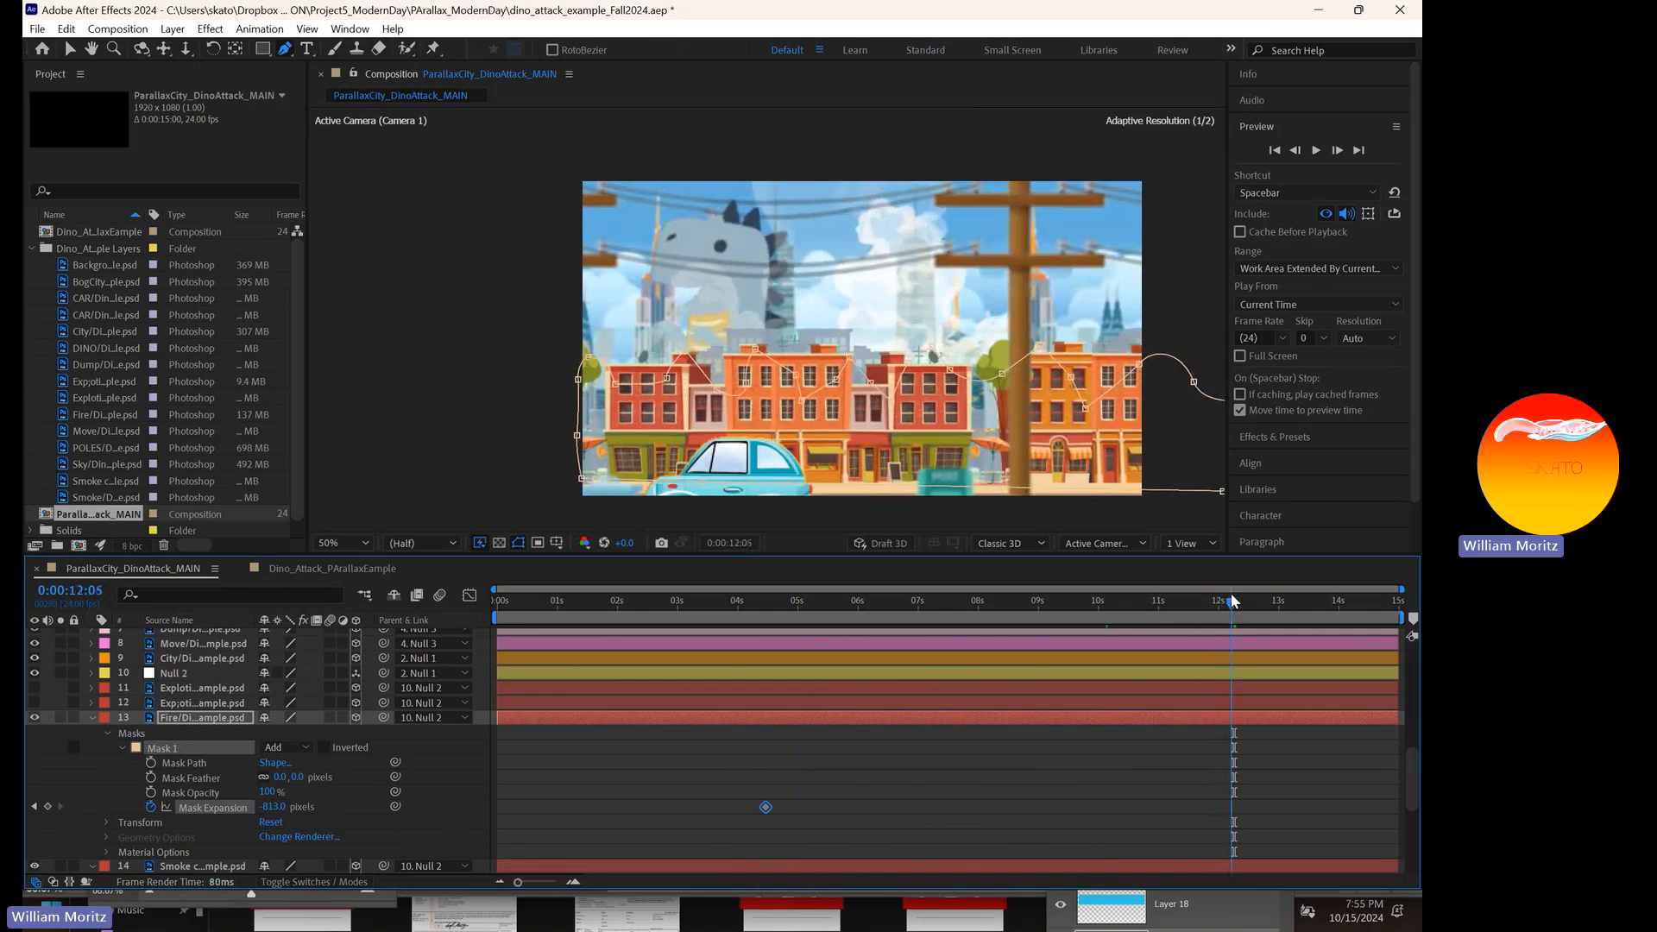
left_click_drag(1093, 602, 1209, 603)
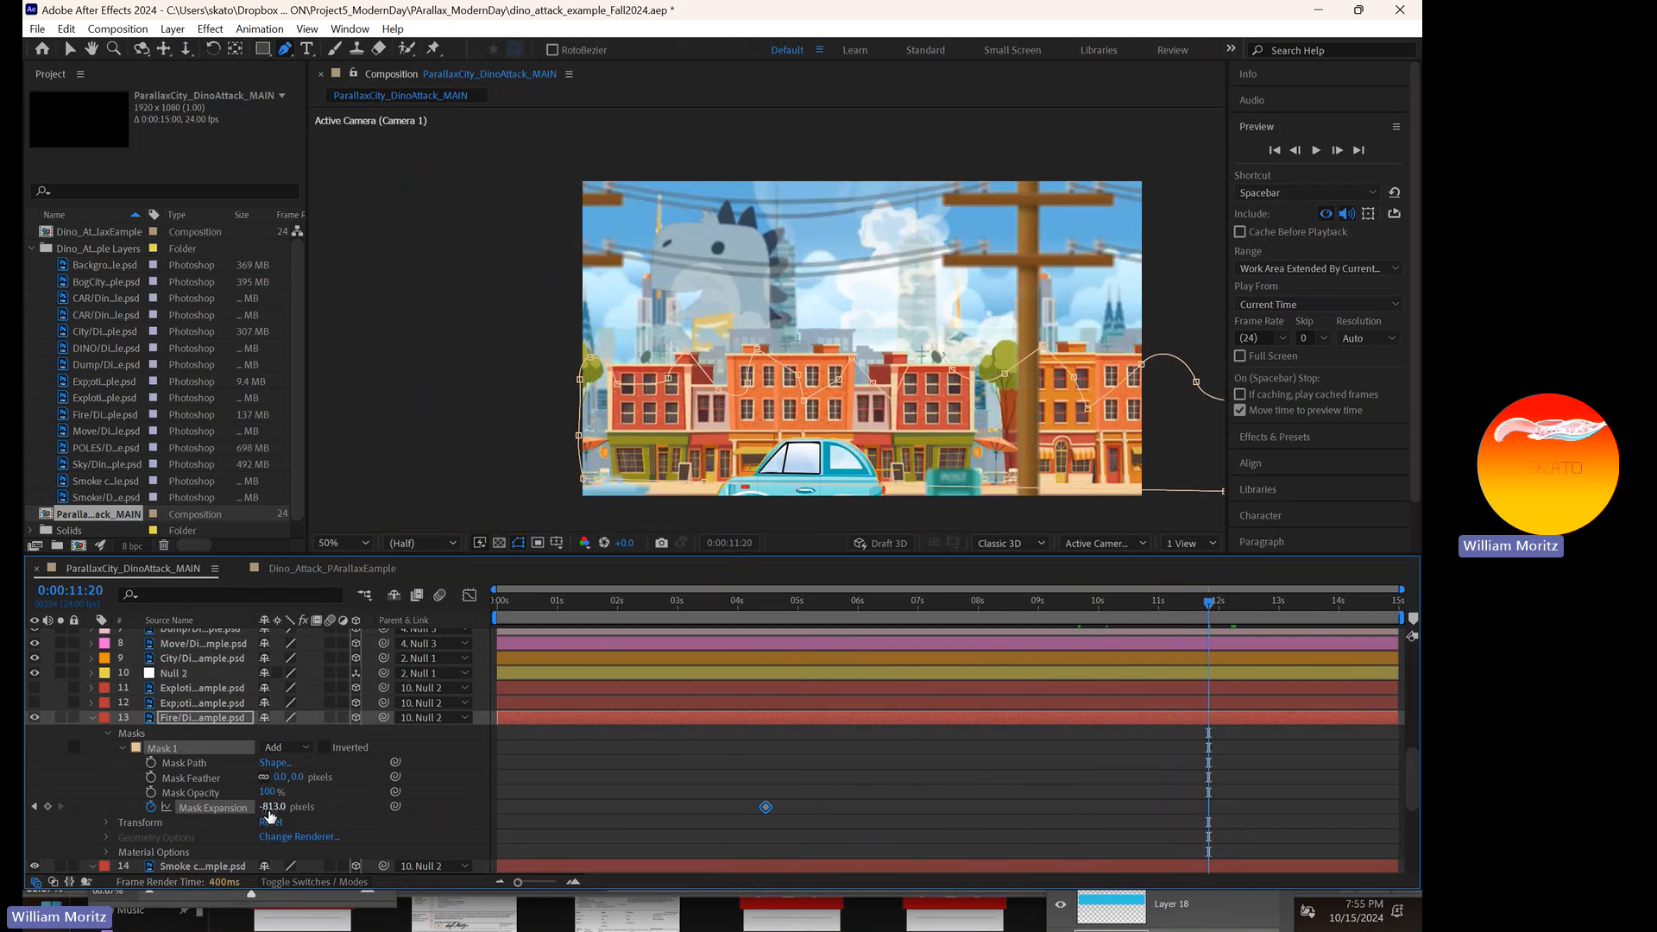
key("Return")
left_click_drag(265, 806, 941, 773)
left_click_drag(1096, 779, 1176, 766)
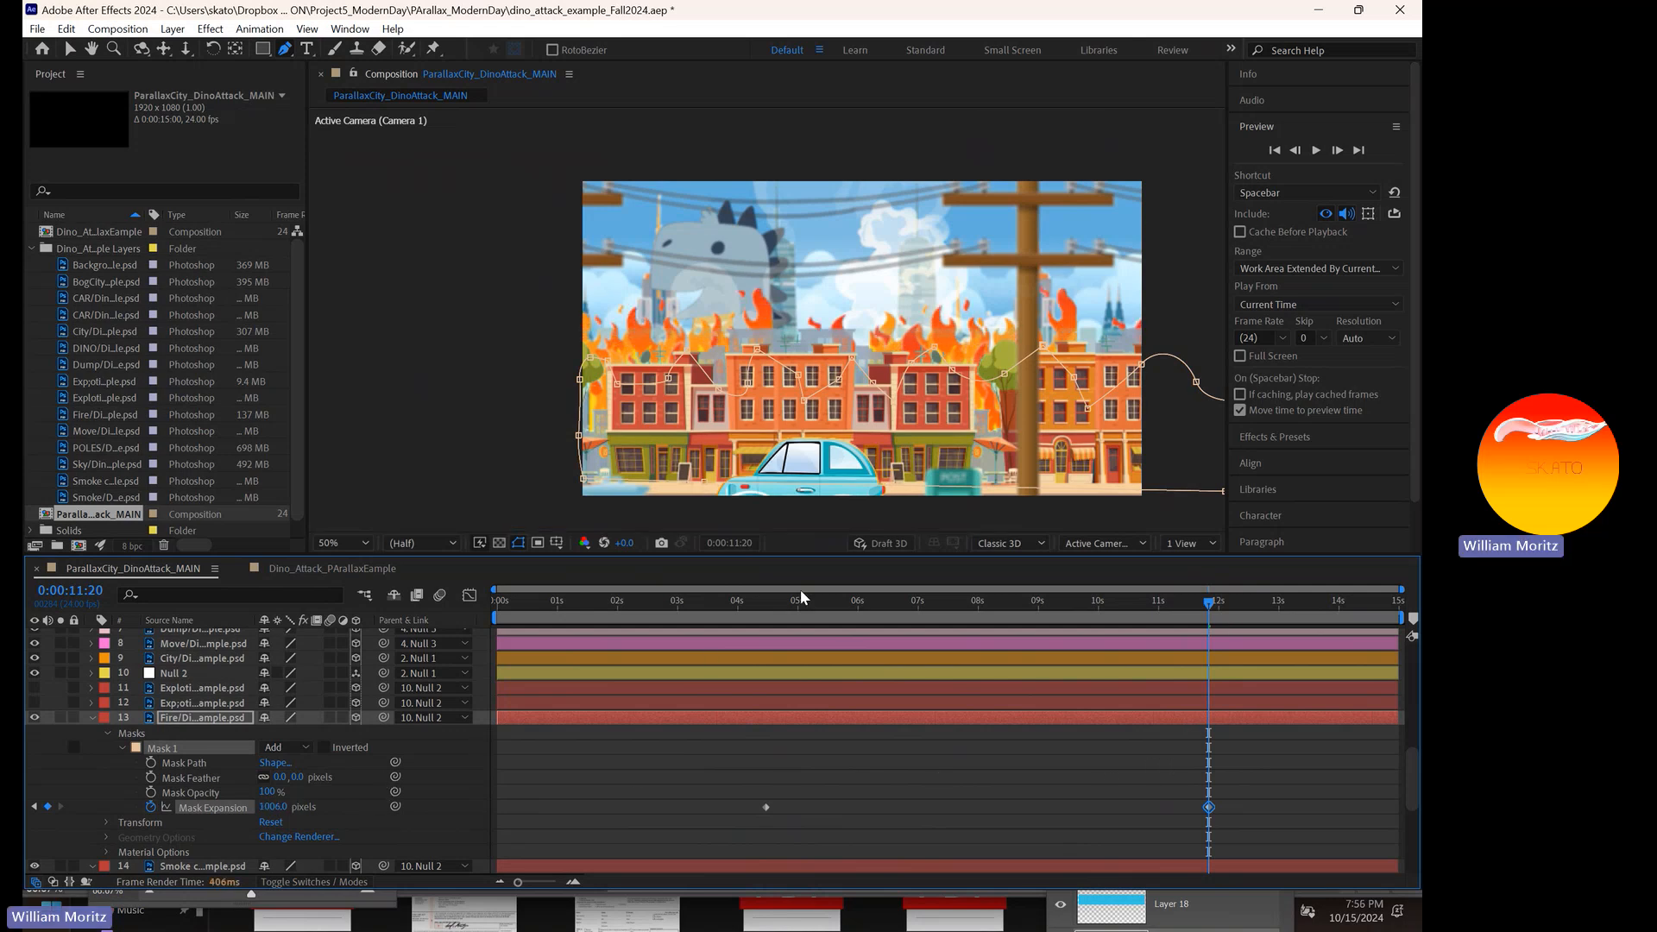
- Apply the Mesh Warp distortion effect to the fire layer with the current time at 0:00:04:11
left_click_drag(765, 604, 1016, 635)
left_click_drag(758, 604, 765, 604)
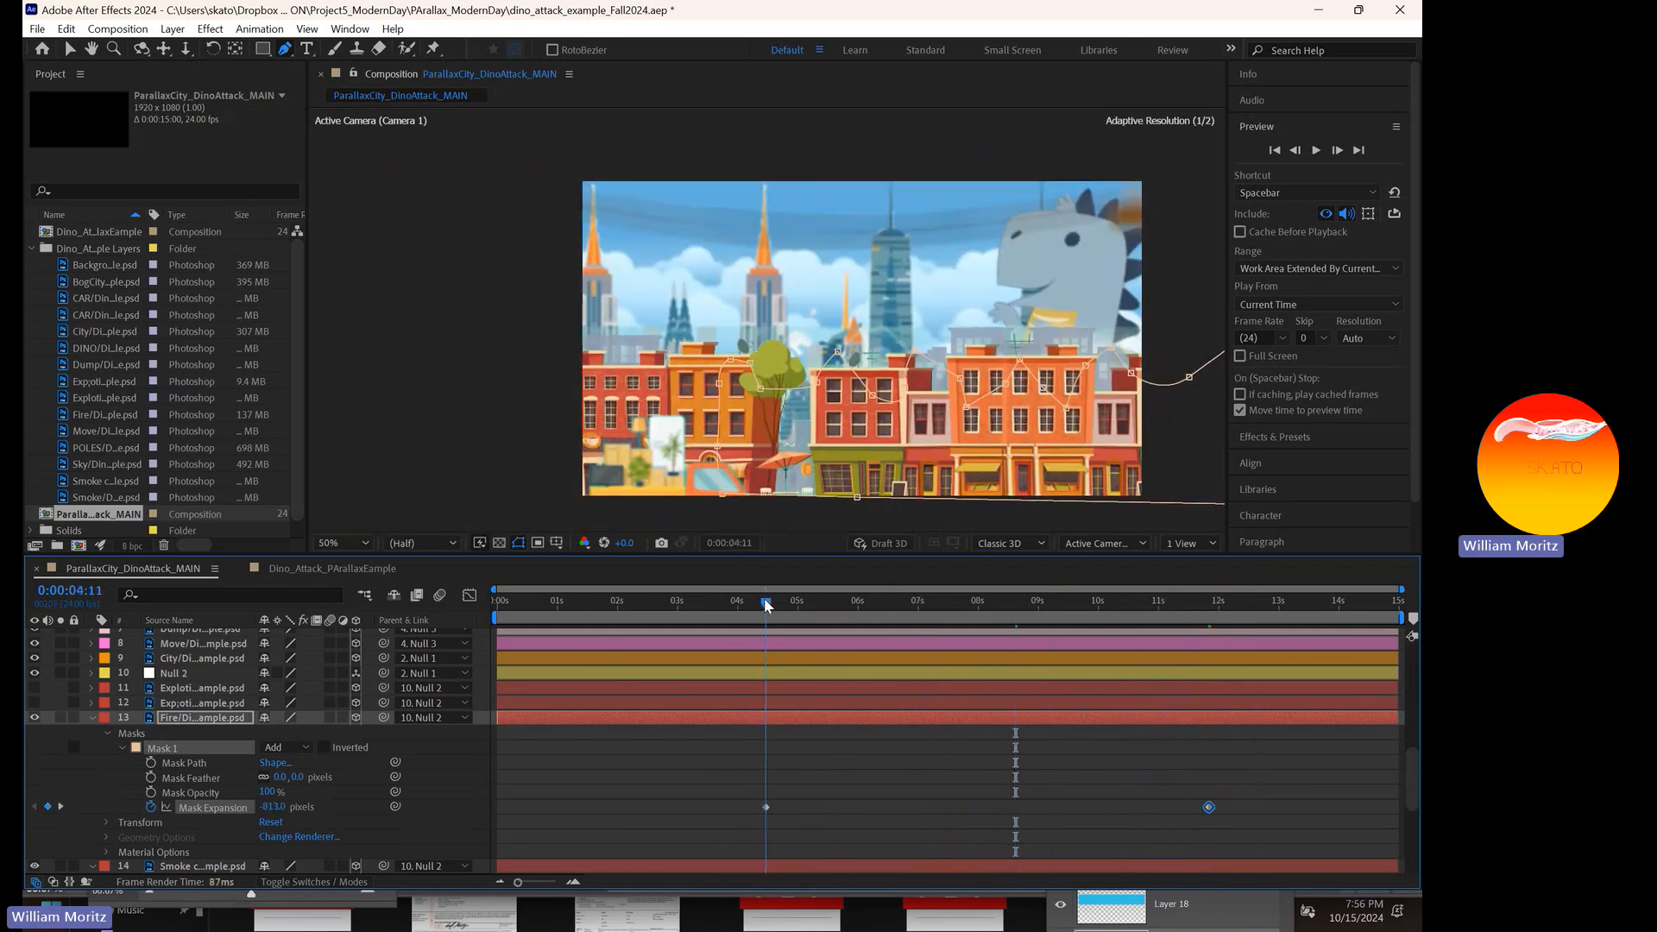
left_click(210, 29)
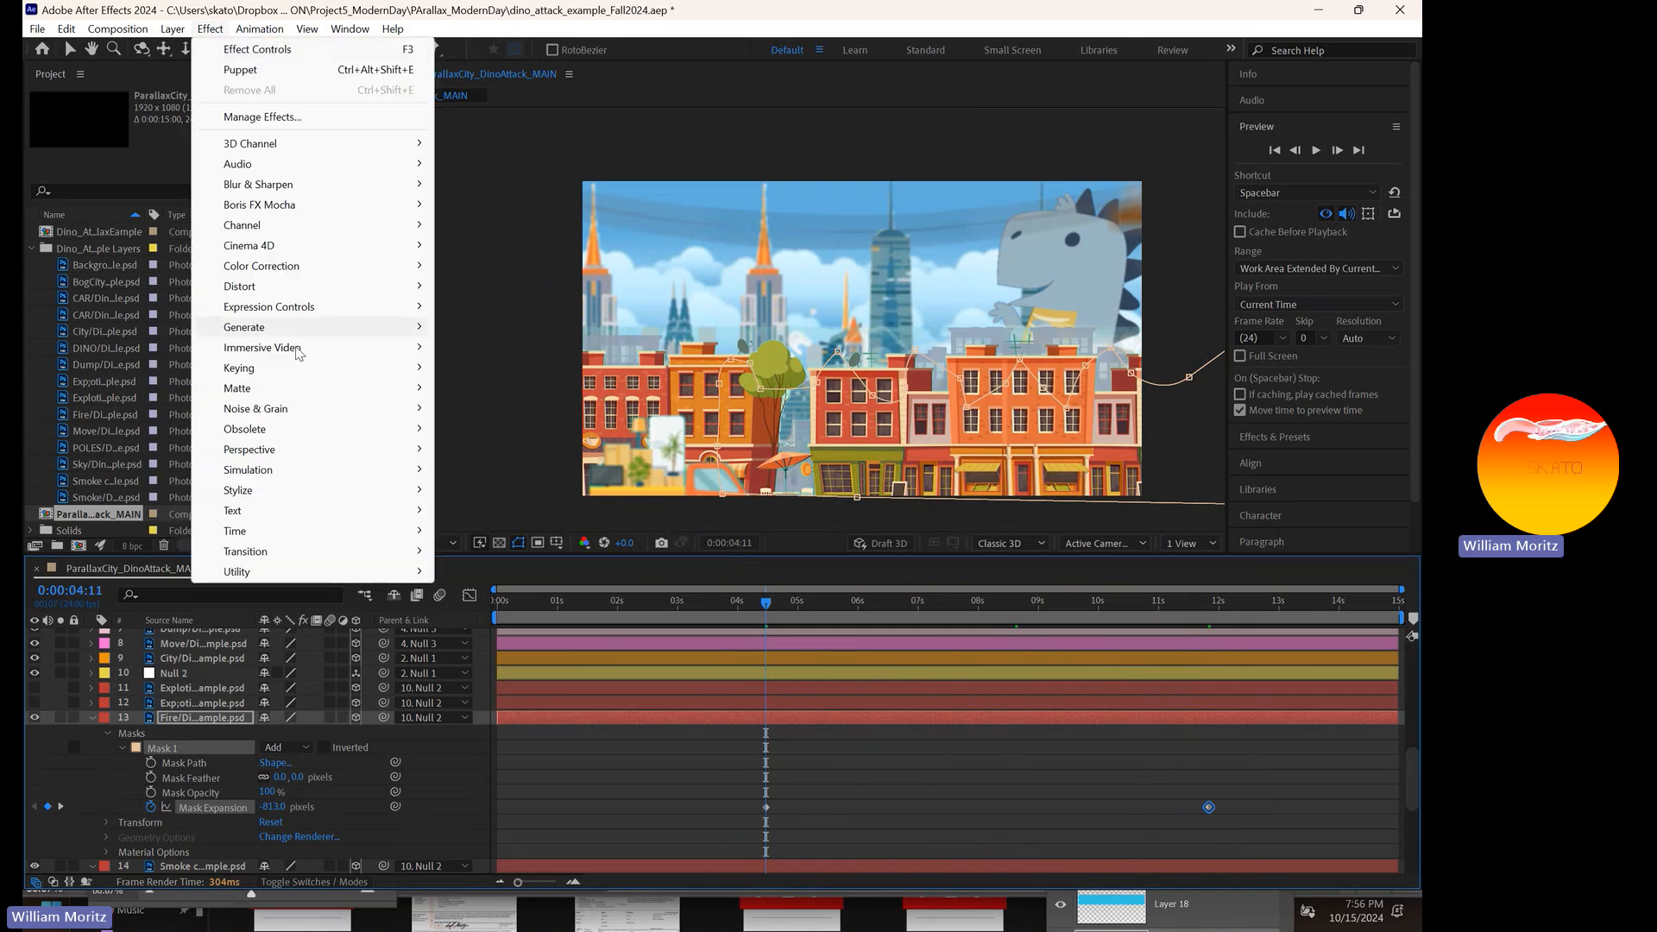
mouse_move(326, 294)
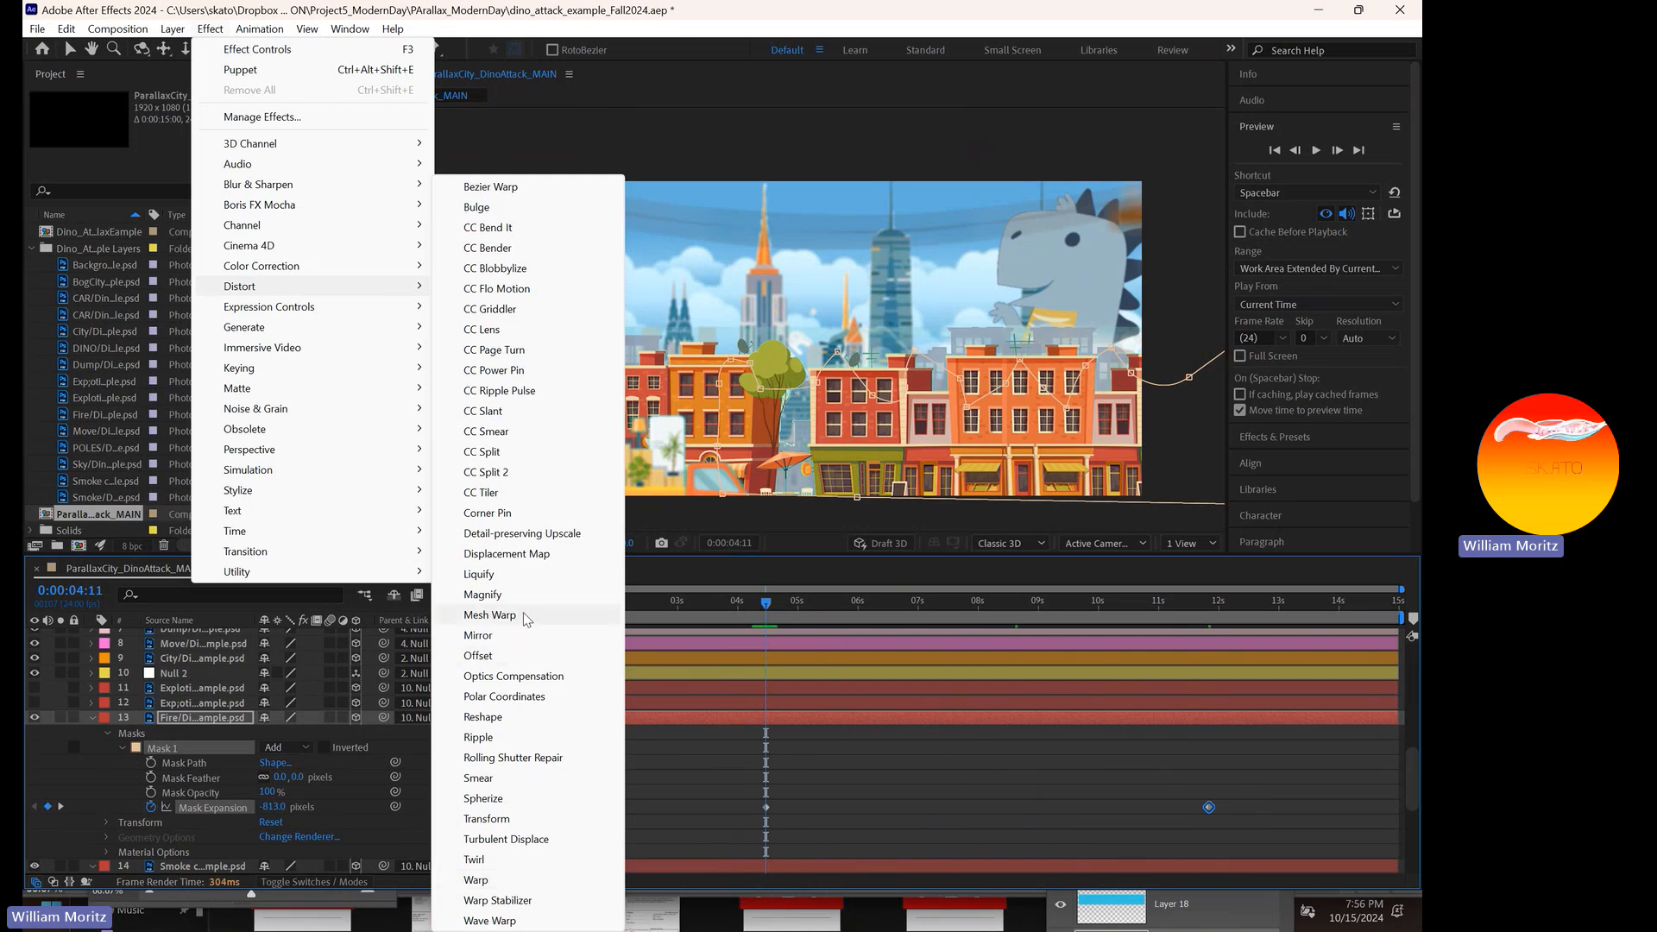
left_click(489, 614)
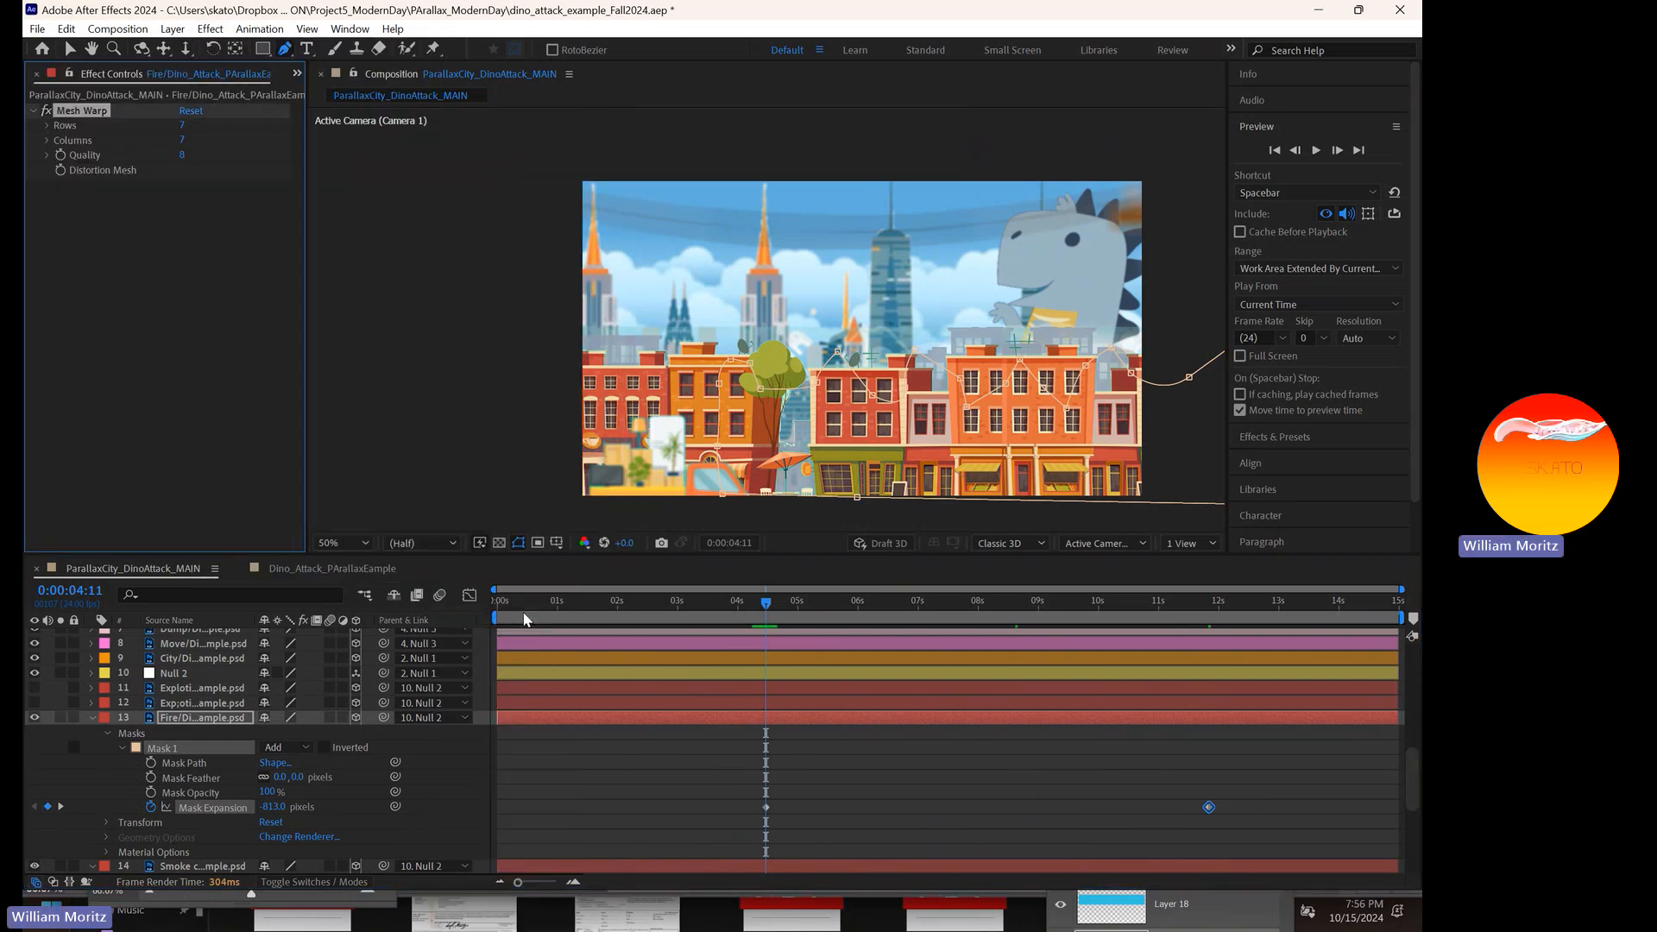
- Set the fire layer's Mesh Warp grid to 3 rows and 3 columns
left_click(182, 126)
left_click(212, 29)
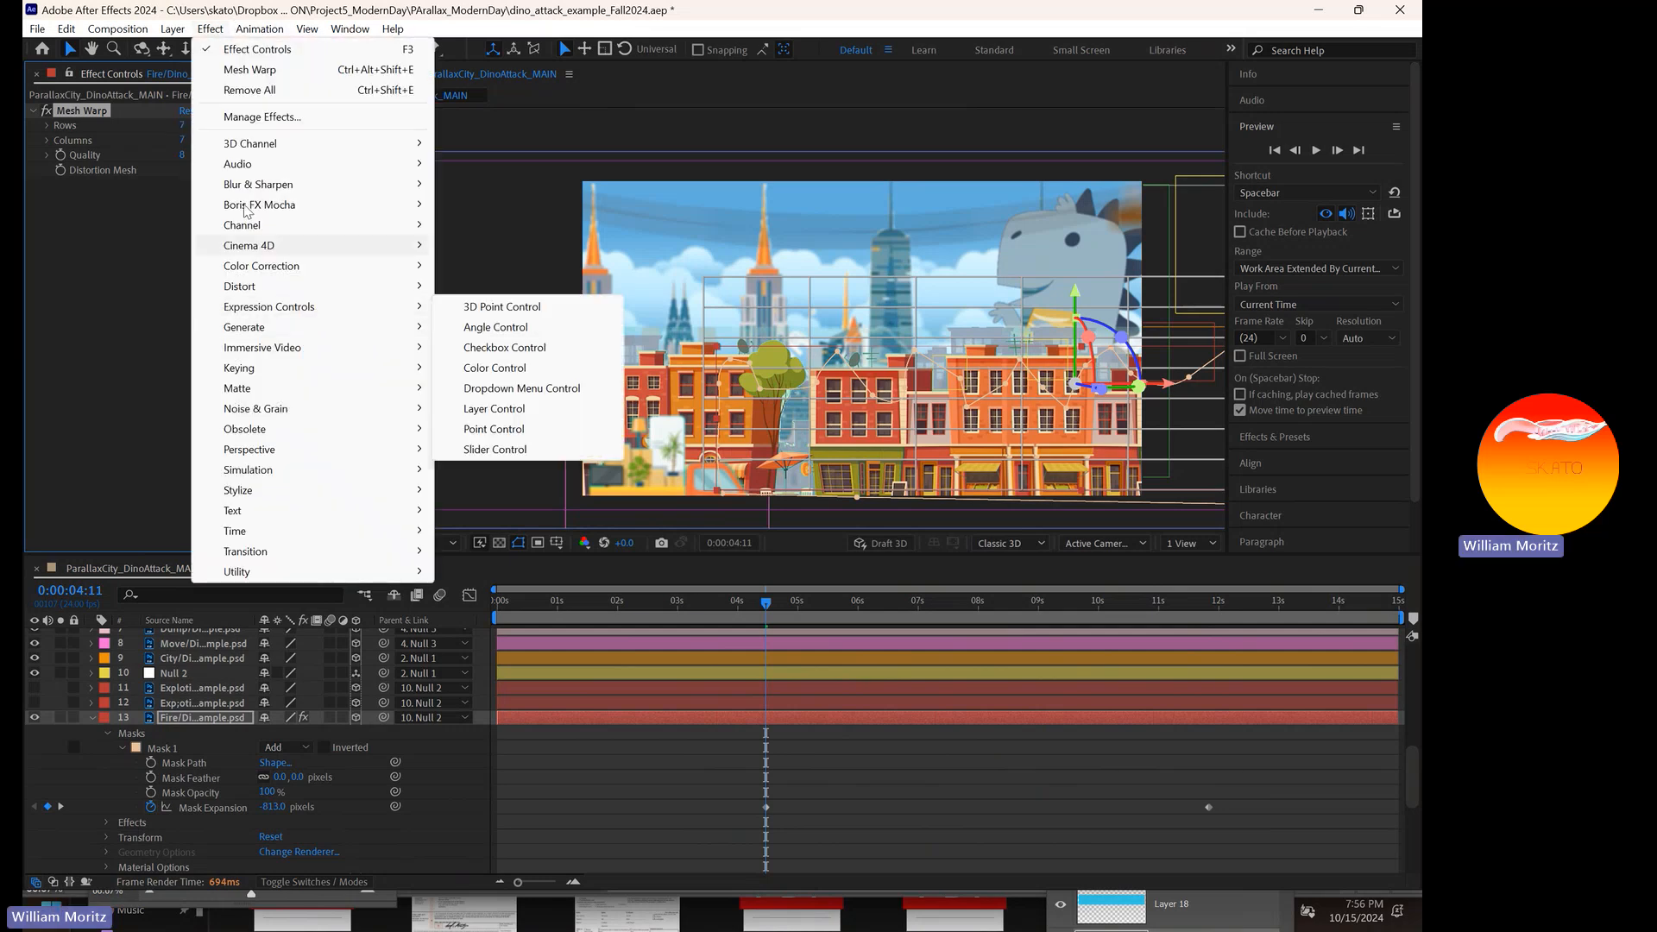
left_click(192, 849)
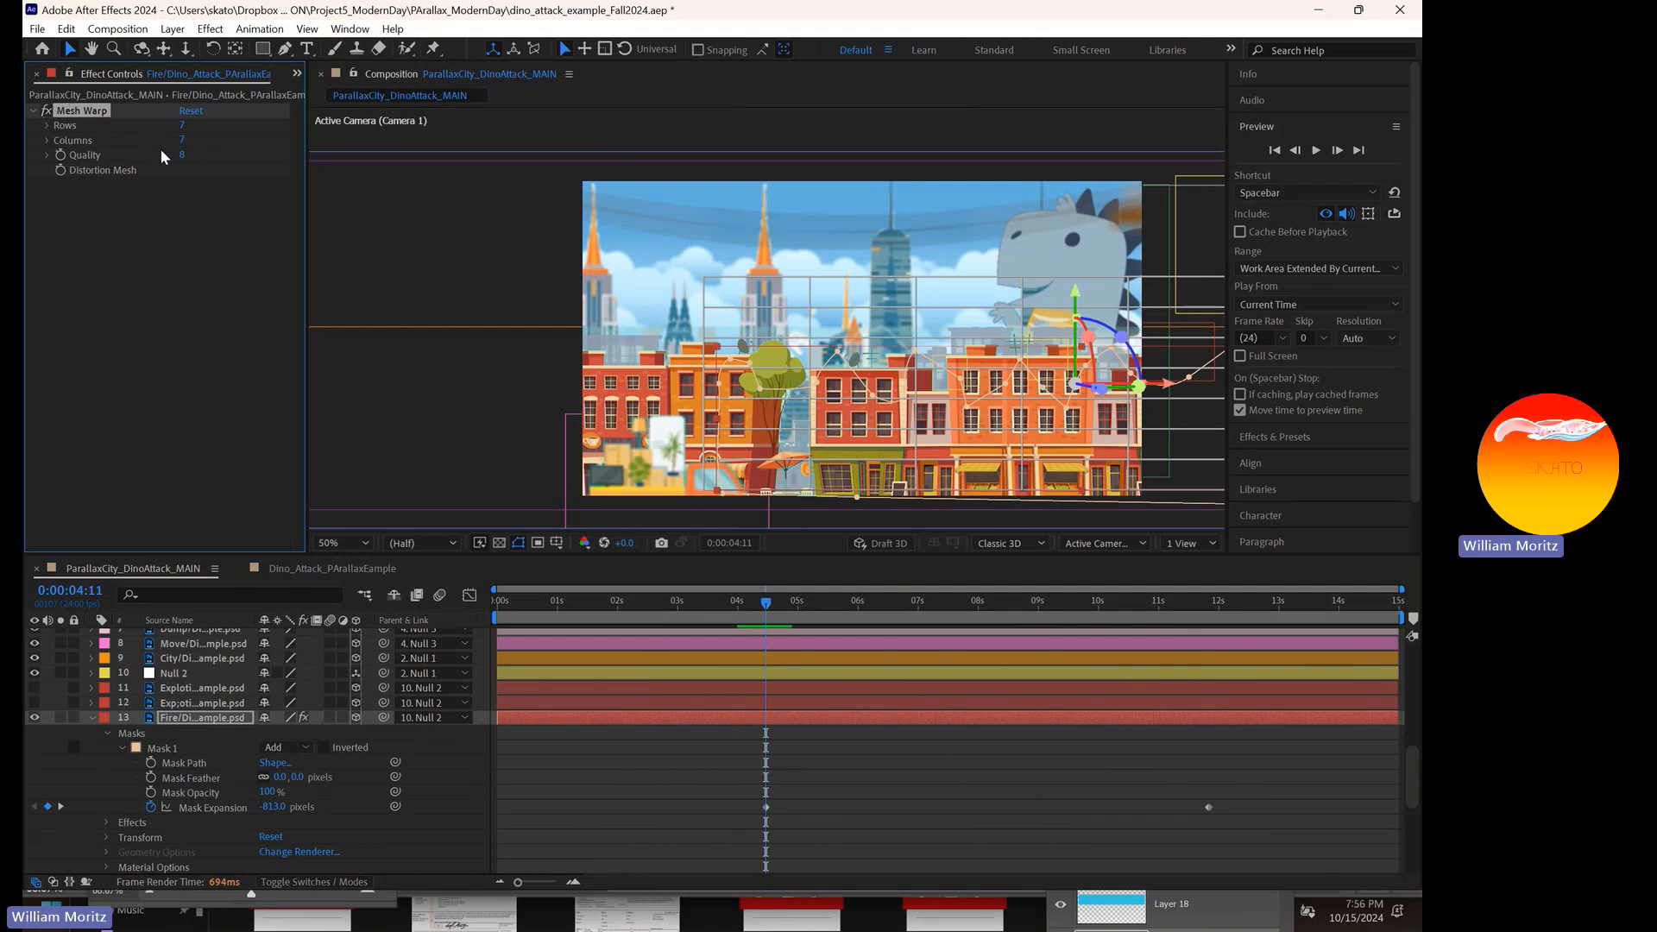
left_click(180, 121)
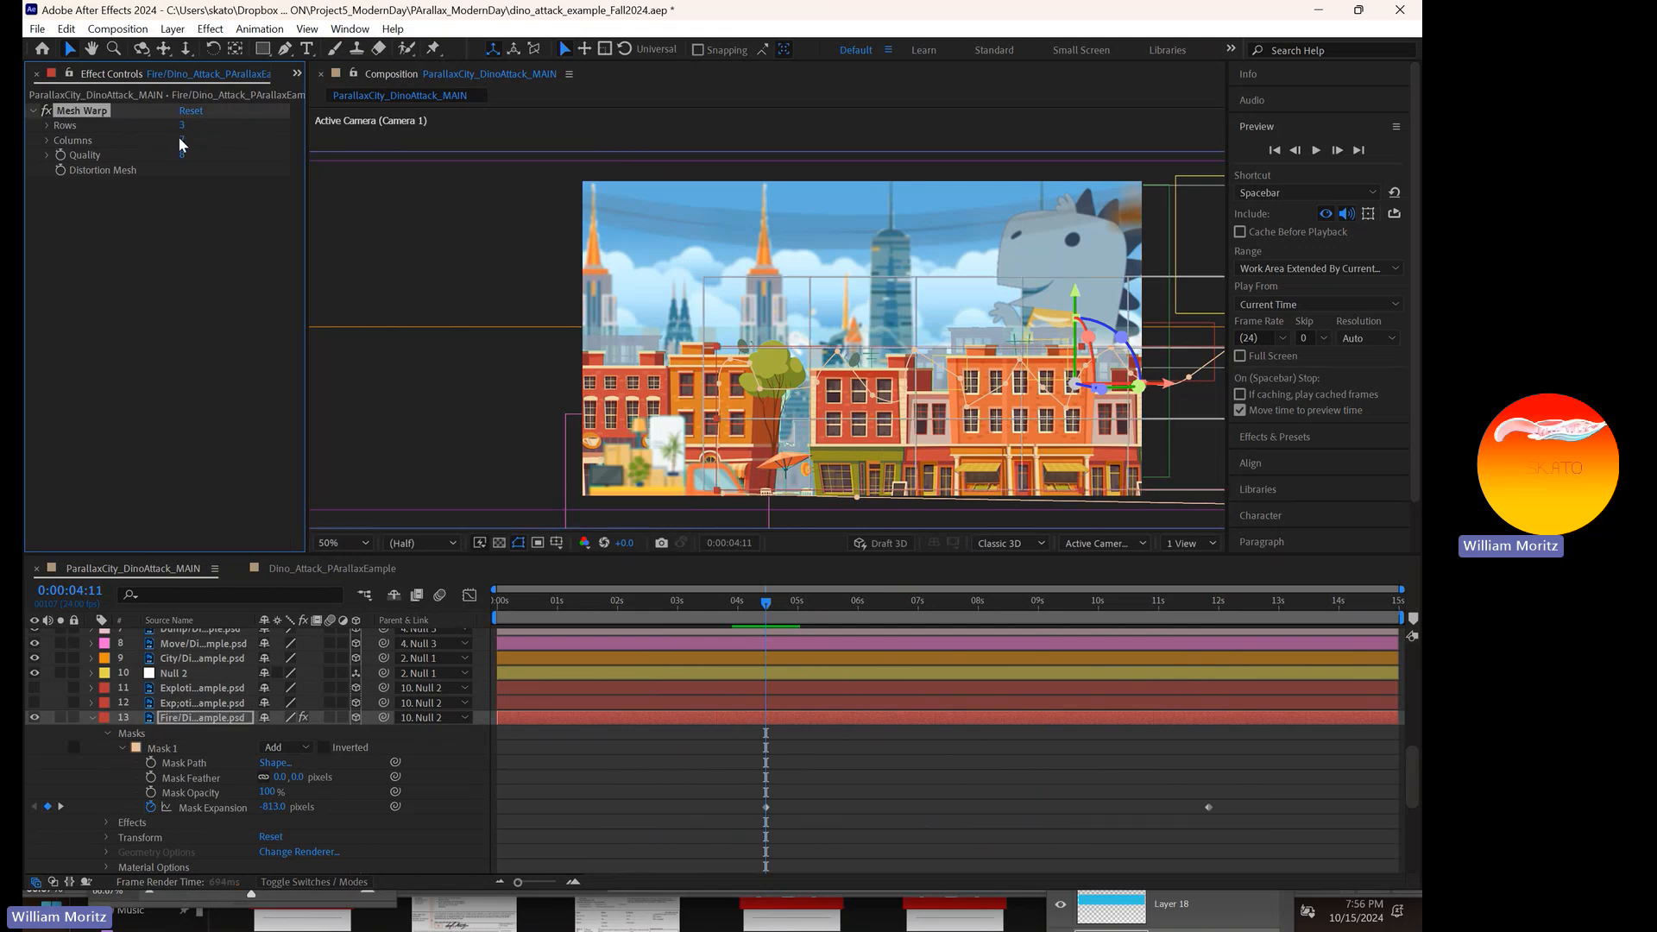
left_click(183, 141)
type("3")
key("Return")
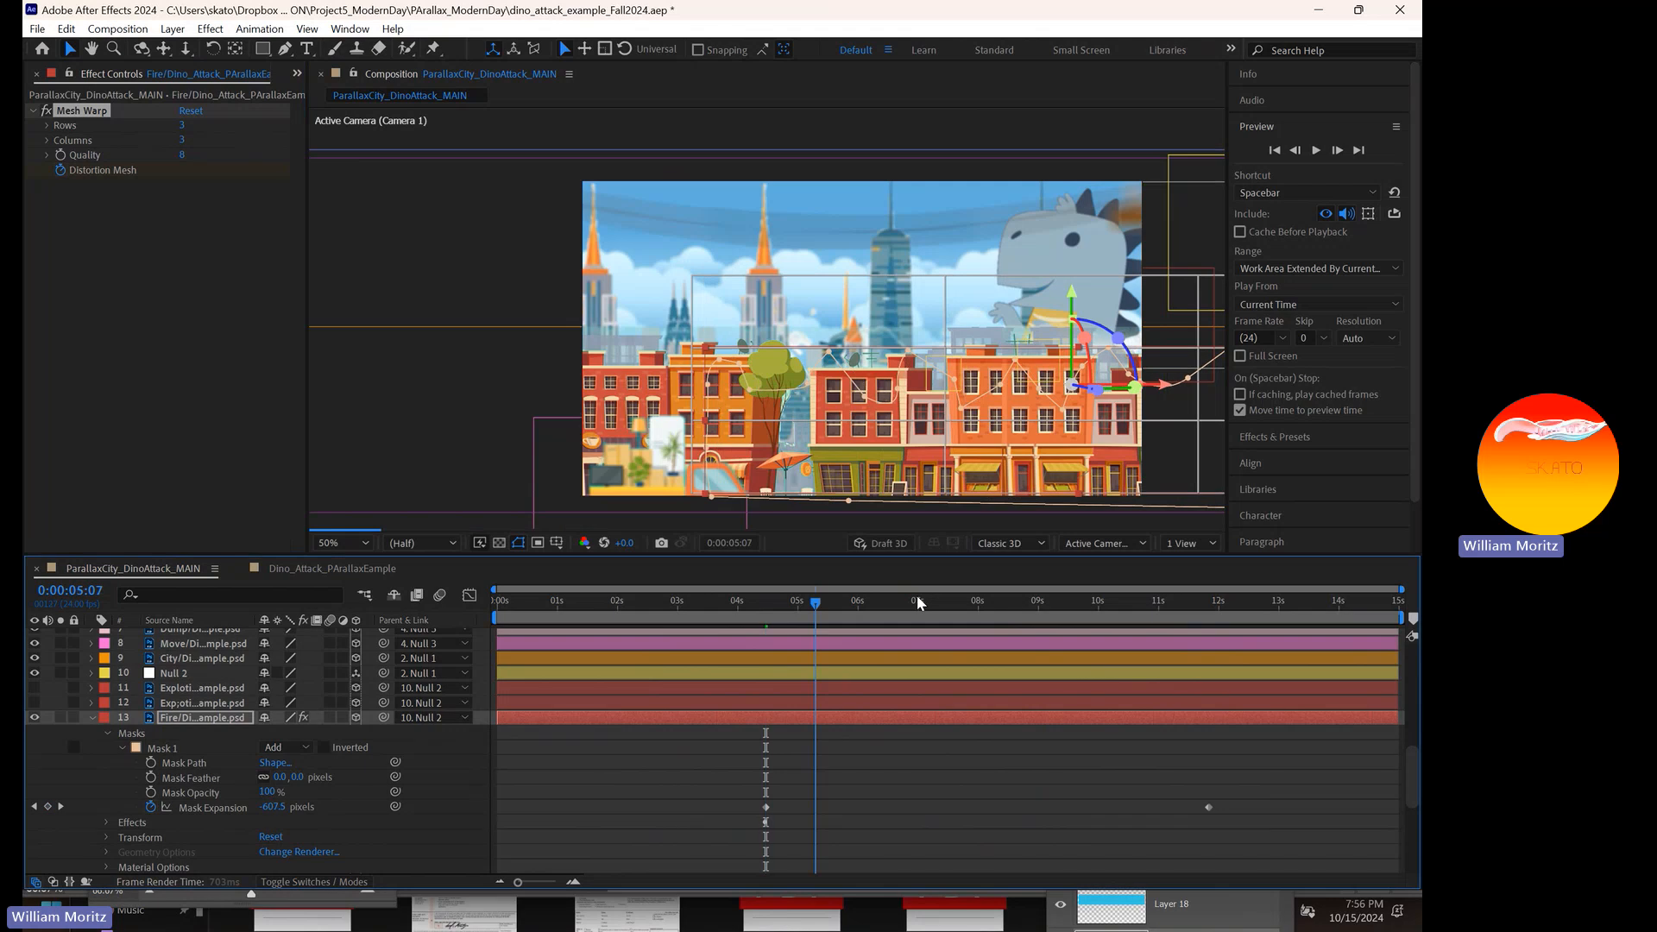
- Keyframe the fire layer's Distortion Mesh at 0:00:04:11 and 0:00:11:20
left_click_drag(1177, 602, 1209, 630)
left_click(61, 170)
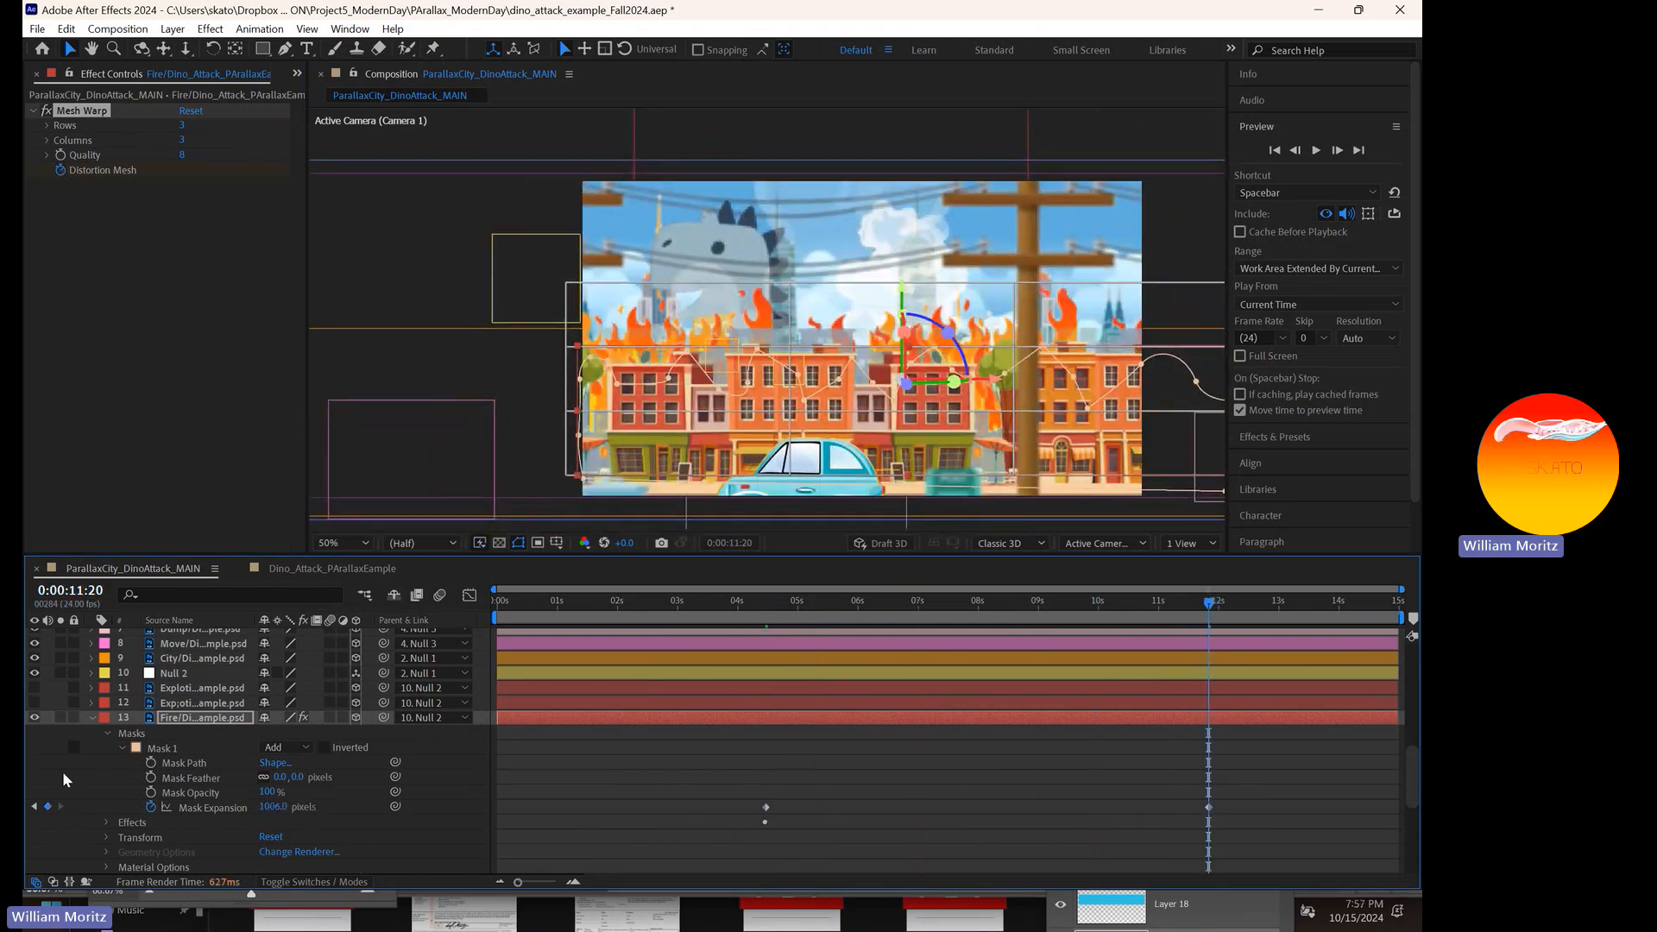
left_click(106, 821)
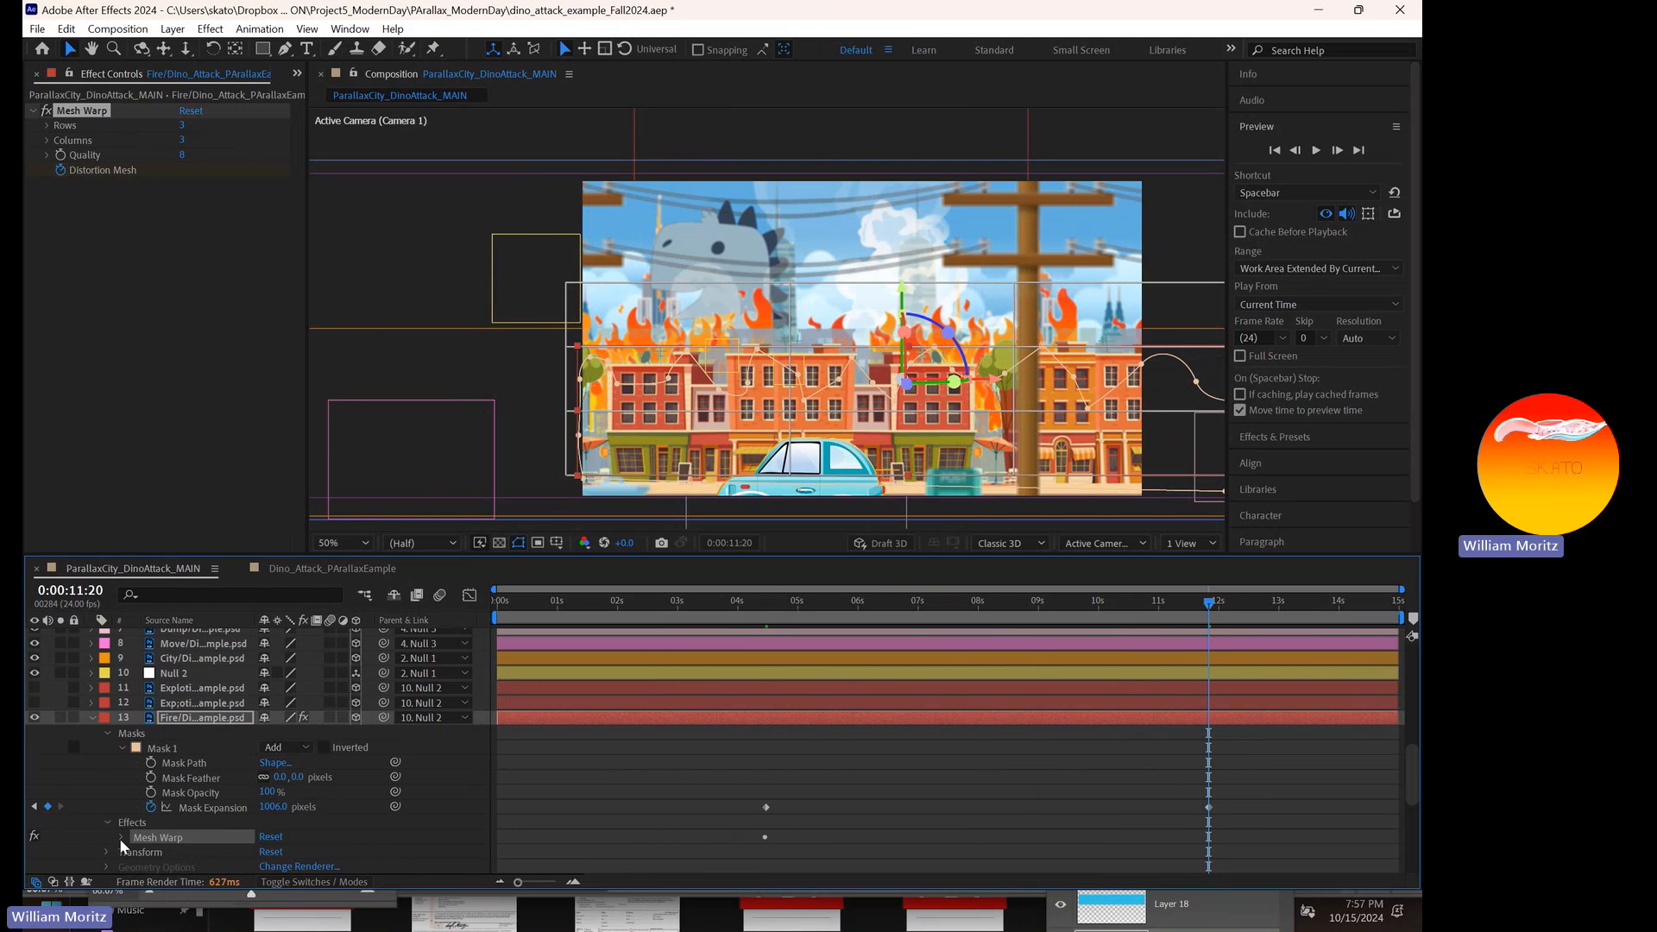
left_click(121, 837)
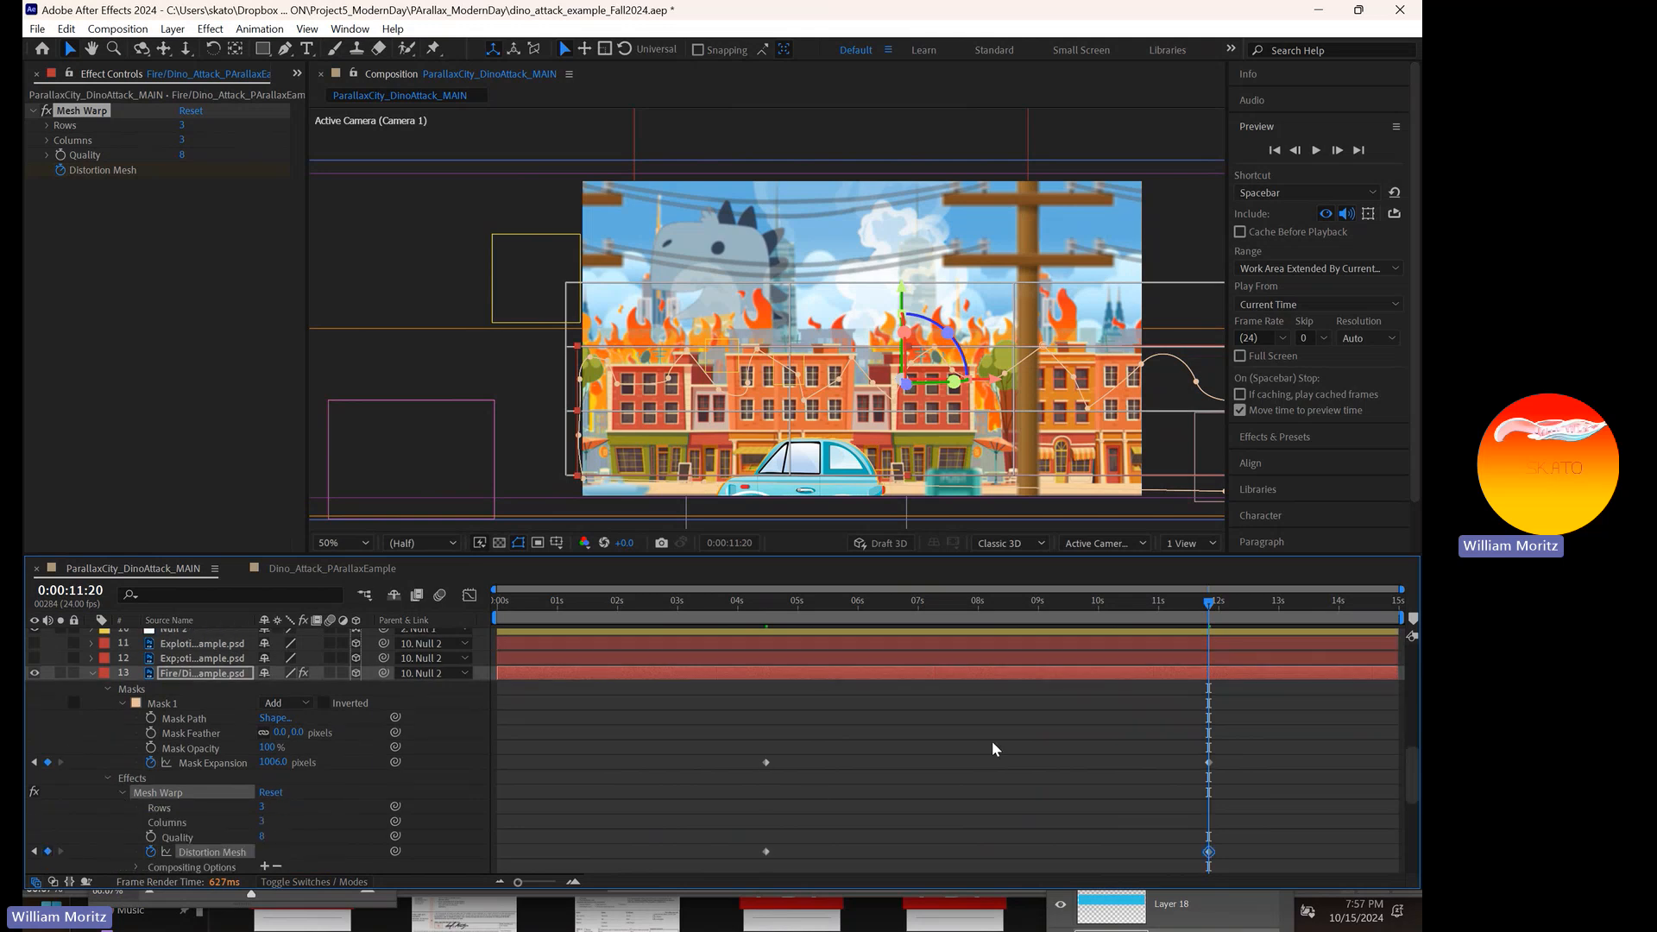
- Keyframe the fire layer's Distortion Mesh at 0:00:07:22, pulling the interior mesh points downward and the upper-left corner inward
left_click(974, 599)
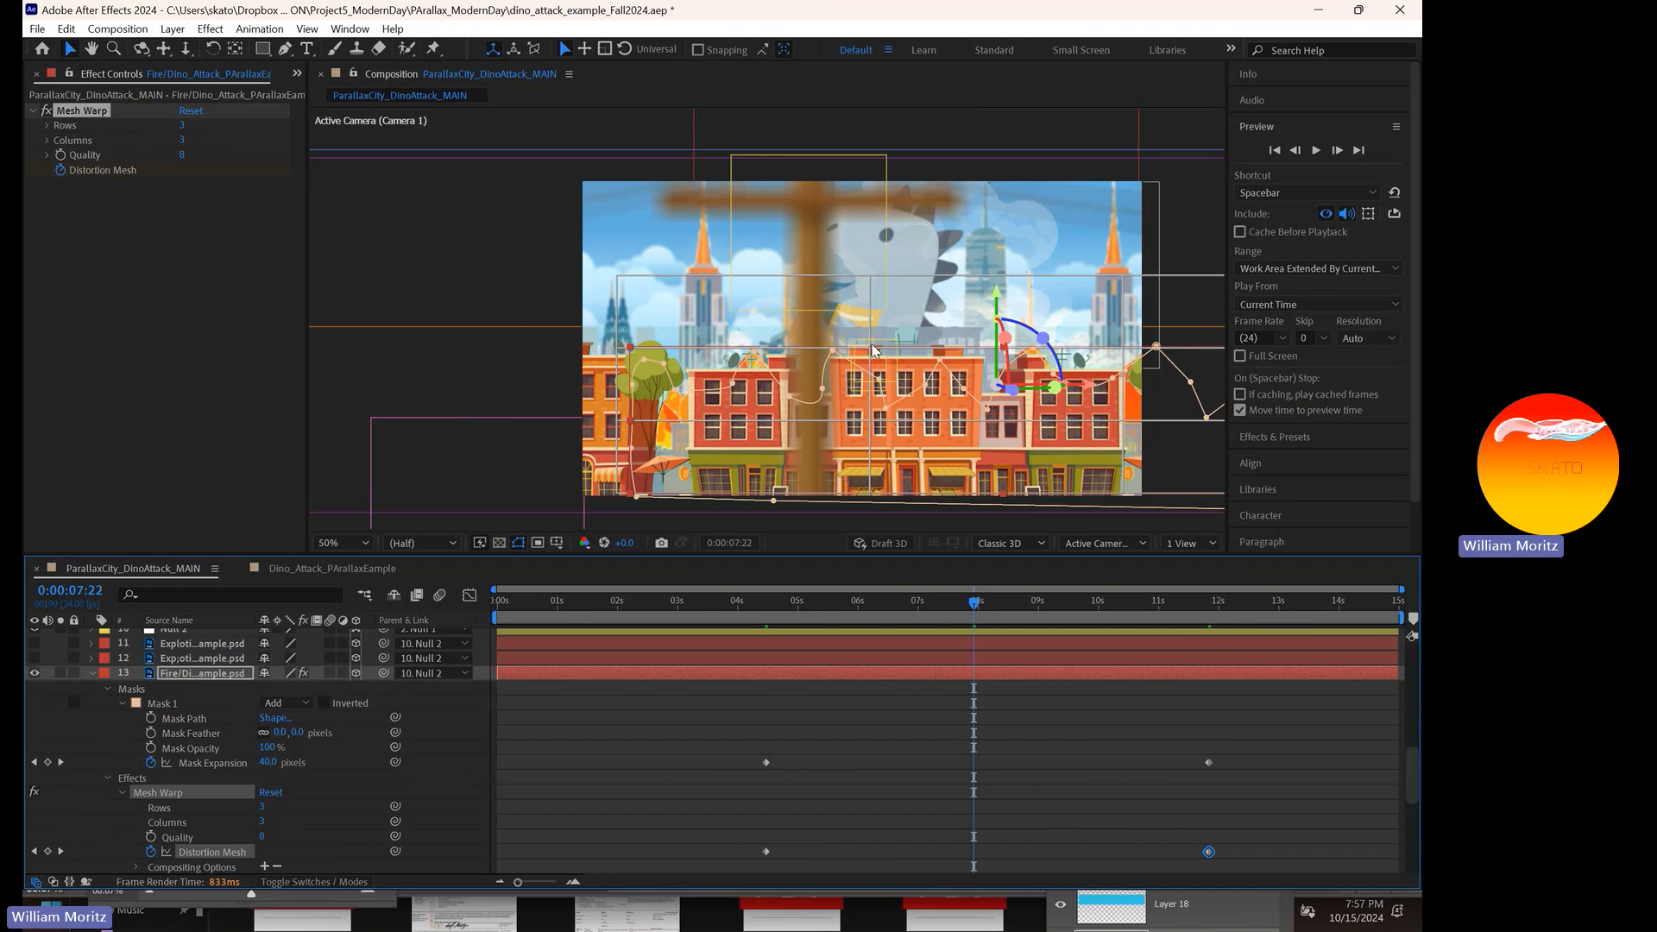
left_click(863, 358)
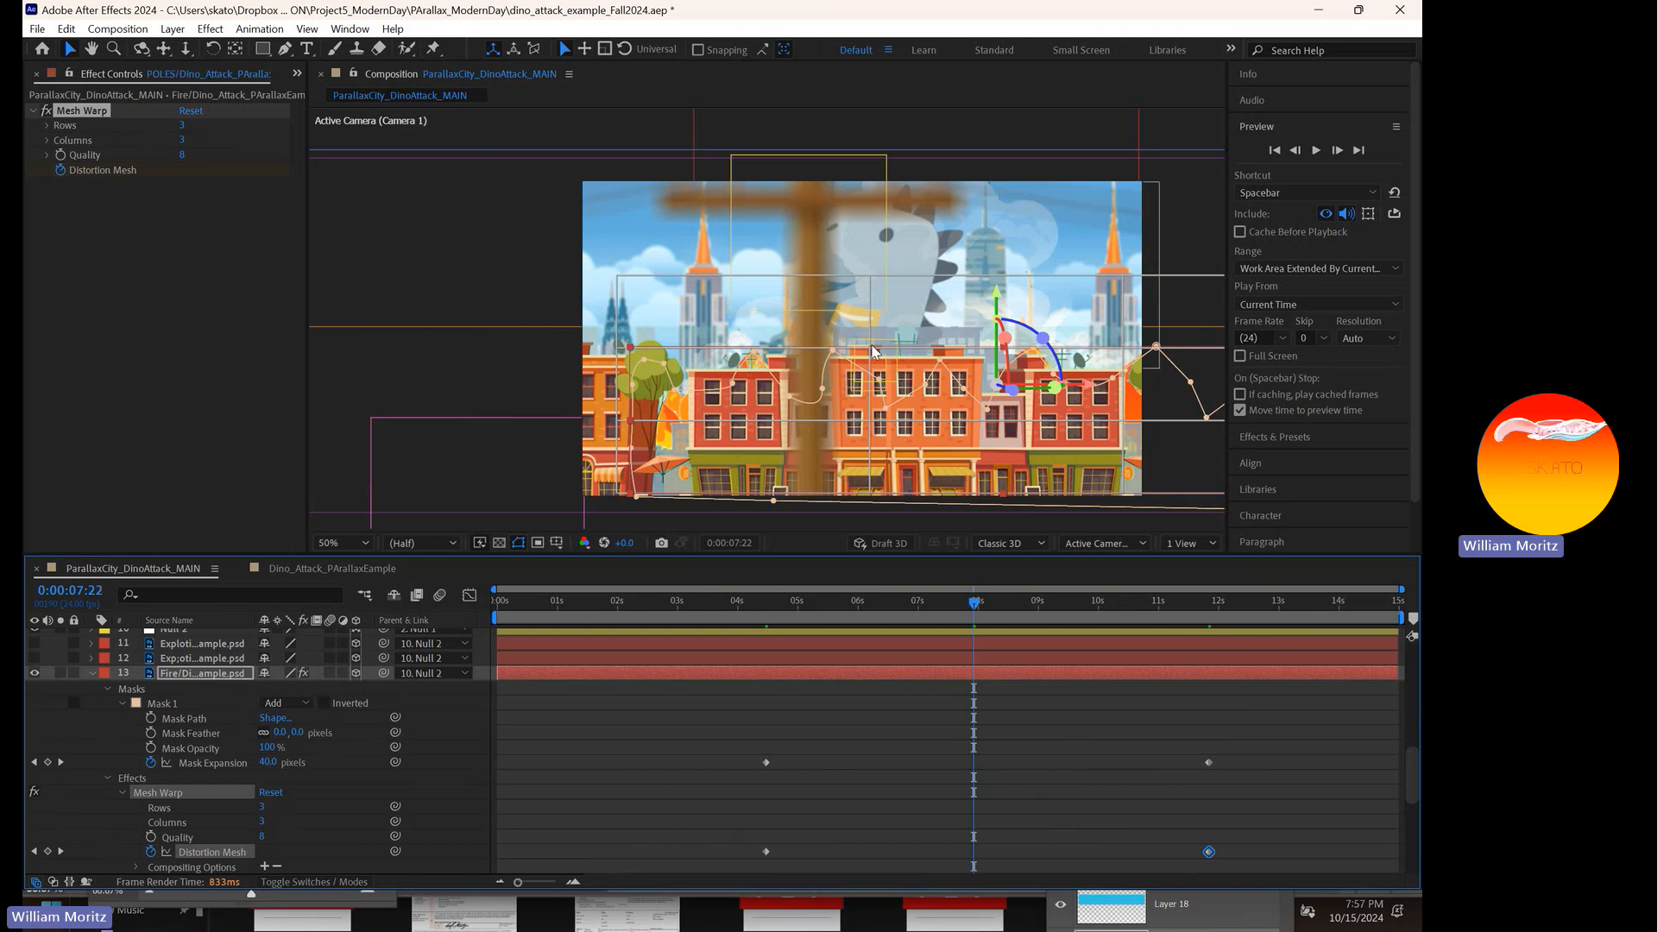
left_click(1001, 675)
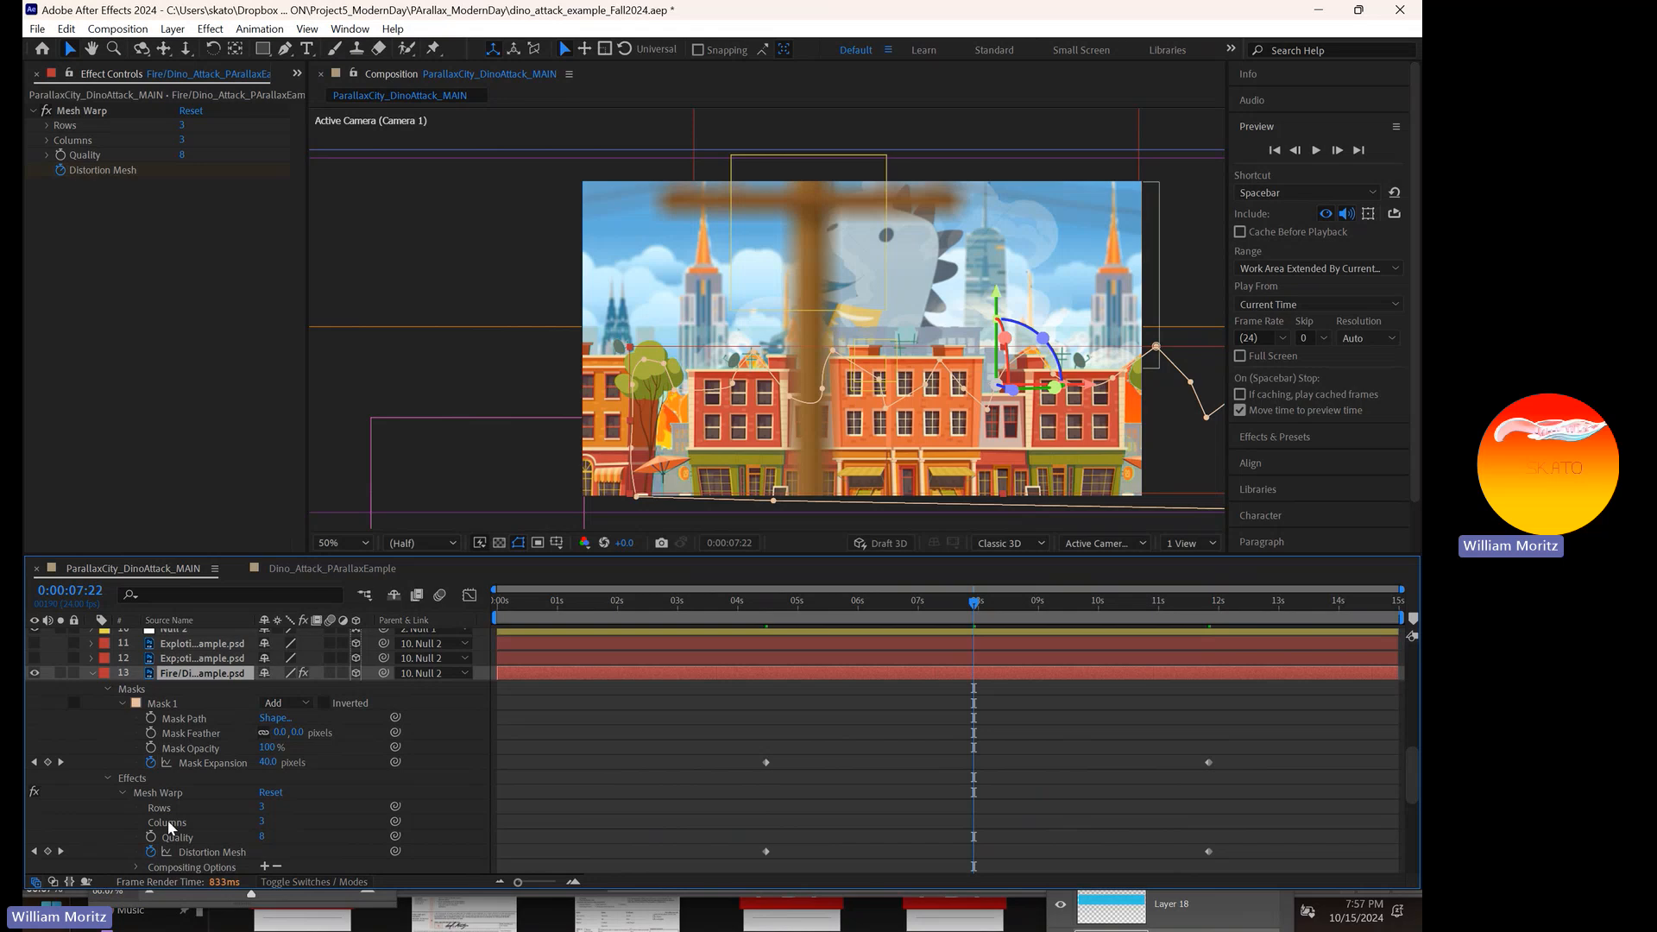
left_click(190, 852)
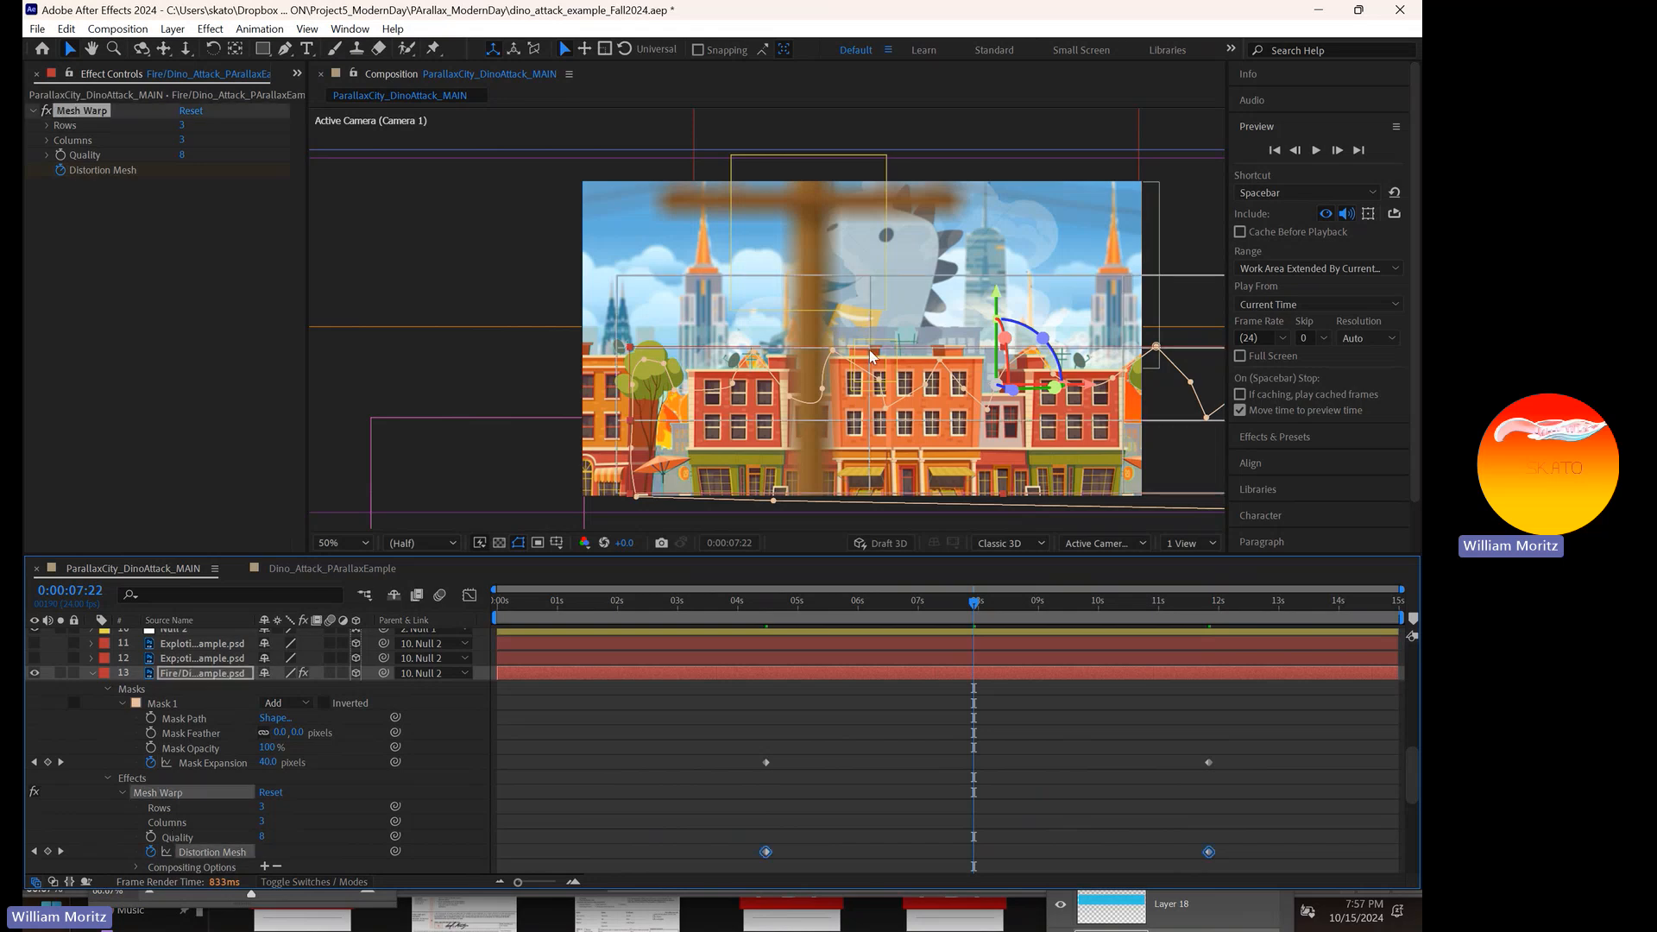
left_click_drag(870, 352, 887, 386)
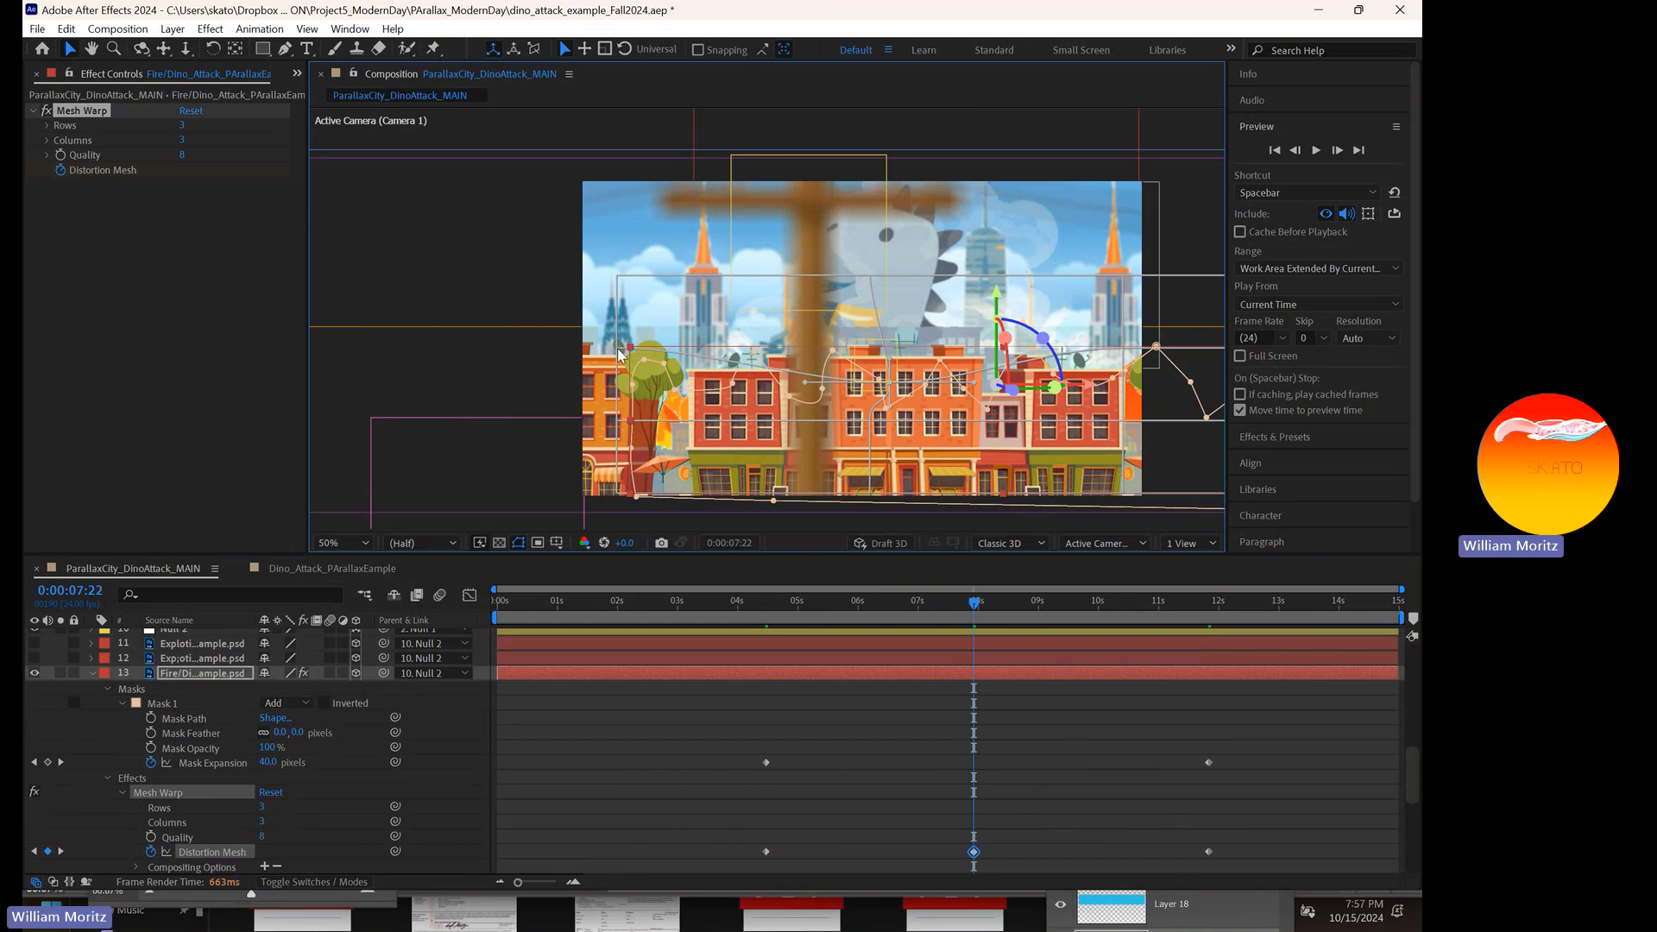
left_click_drag(617, 347, 618, 399)
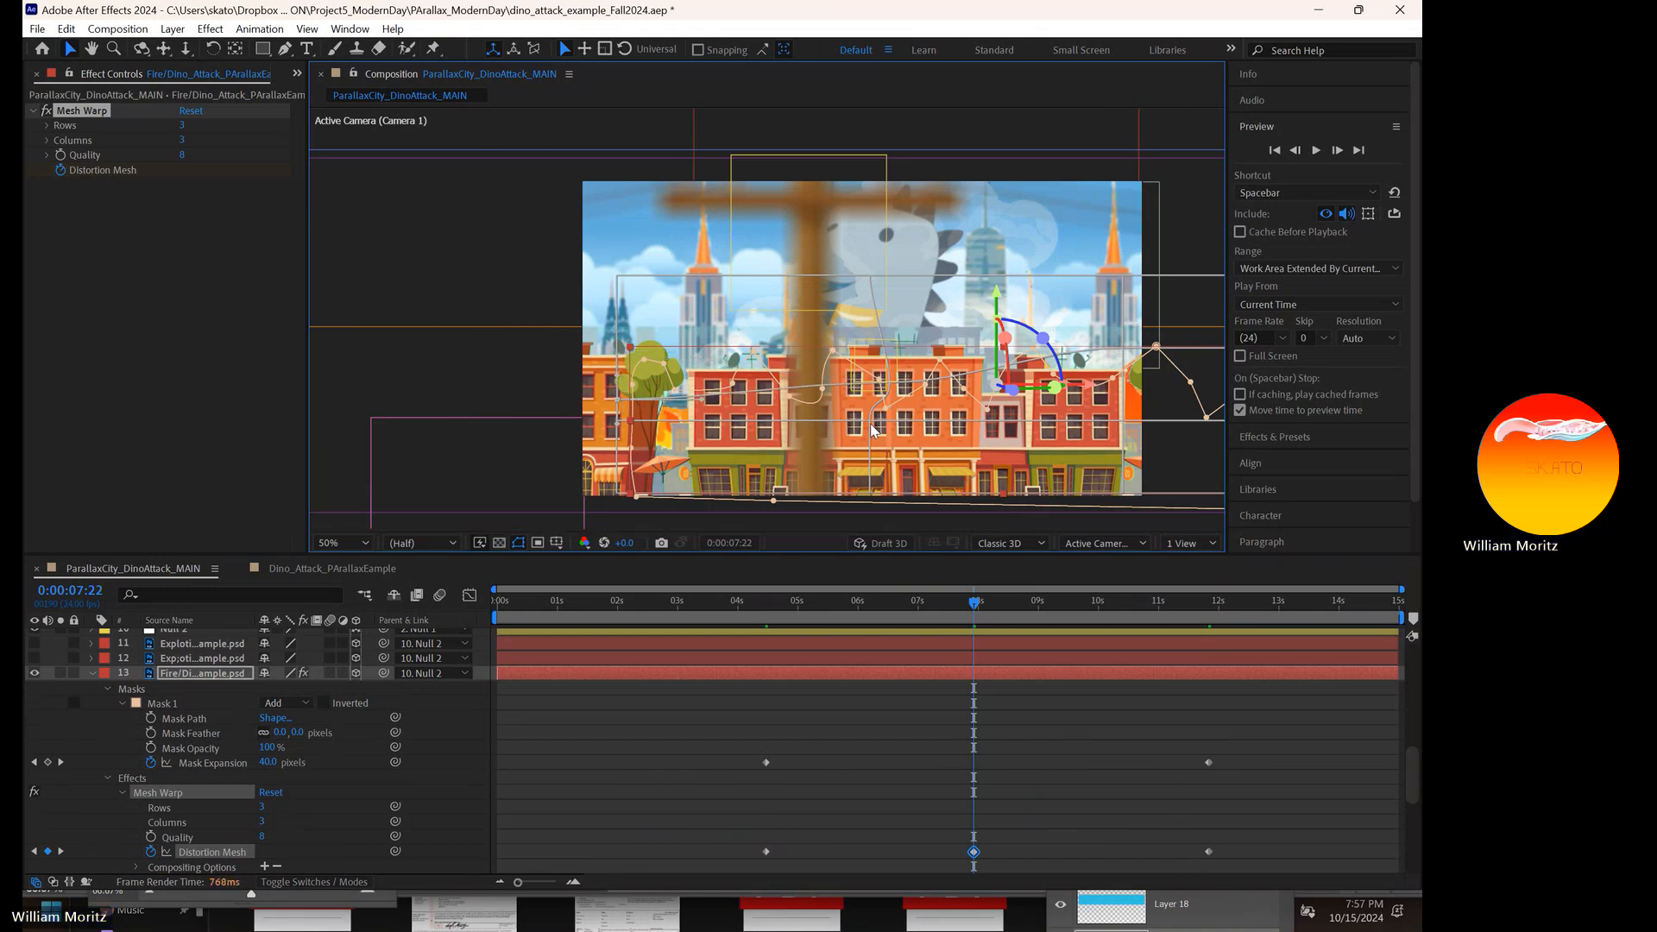
left_click_drag(870, 416, 835, 451)
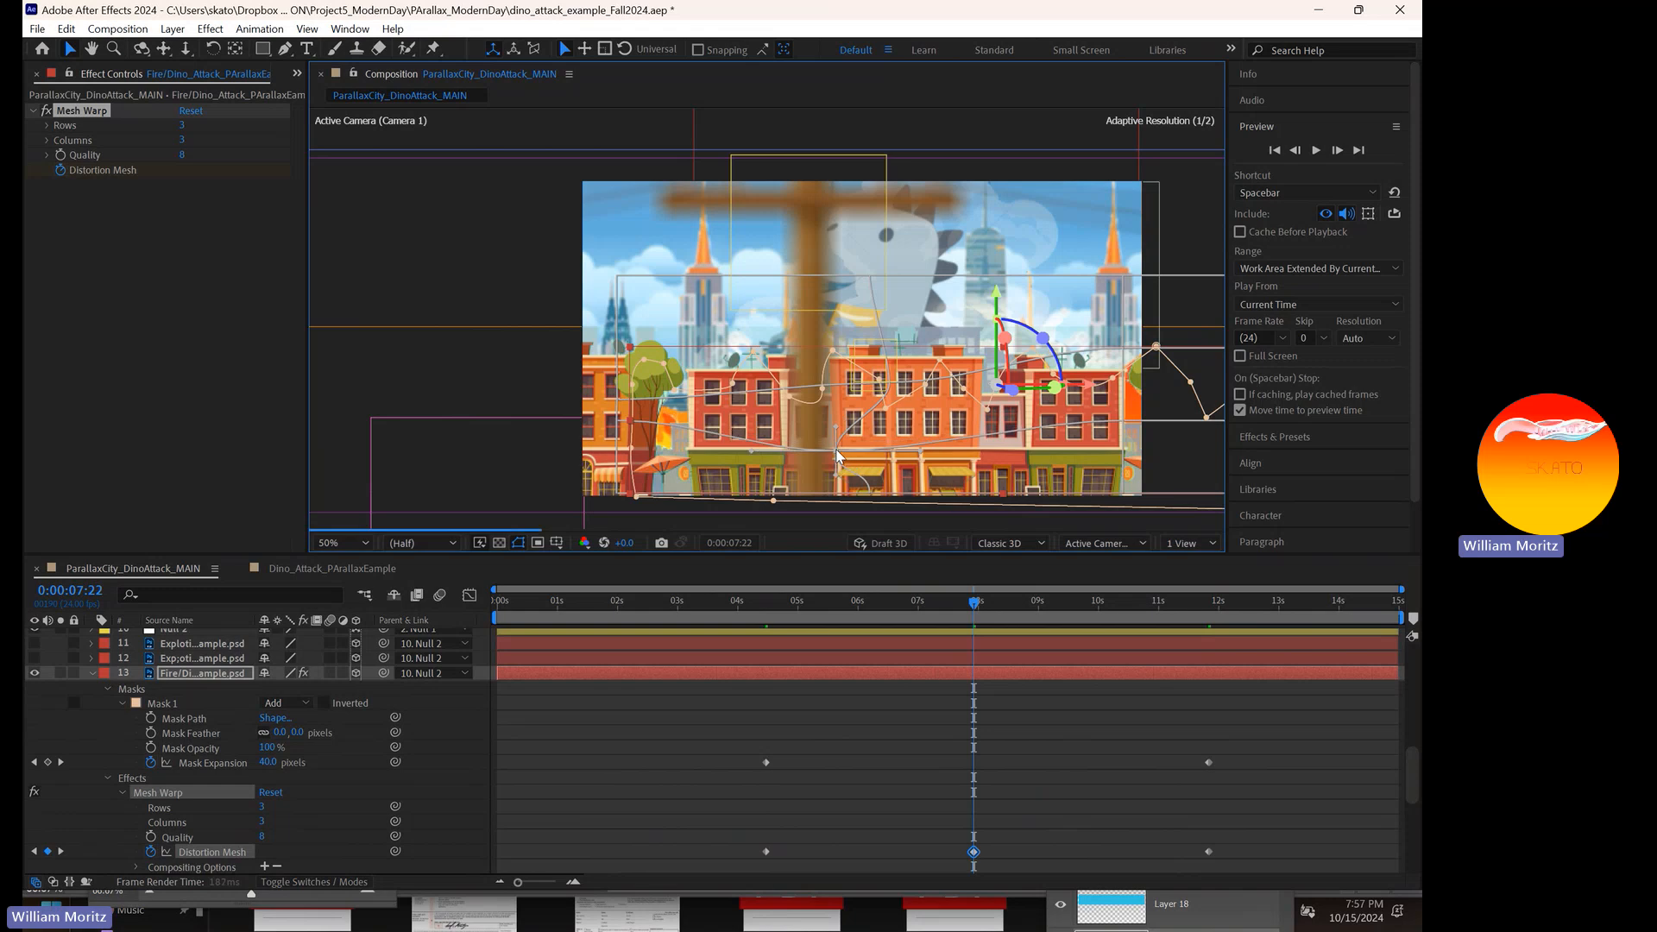
left_click_drag(1122, 348, 1074, 459)
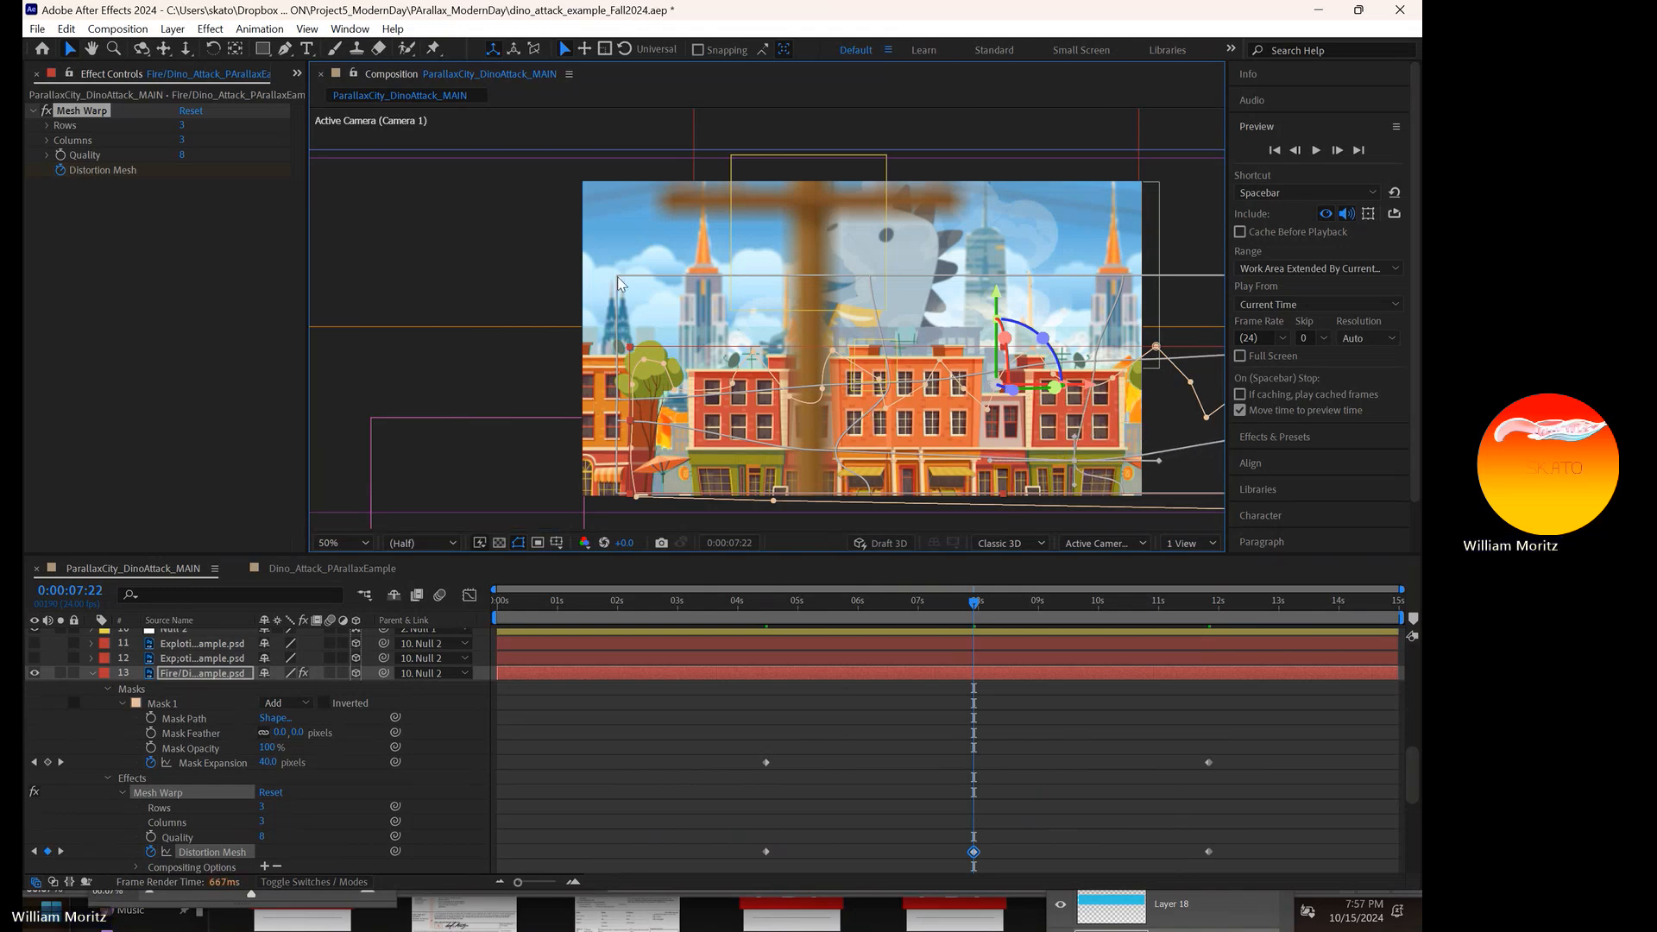
left_click_drag(618, 276, 665, 323)
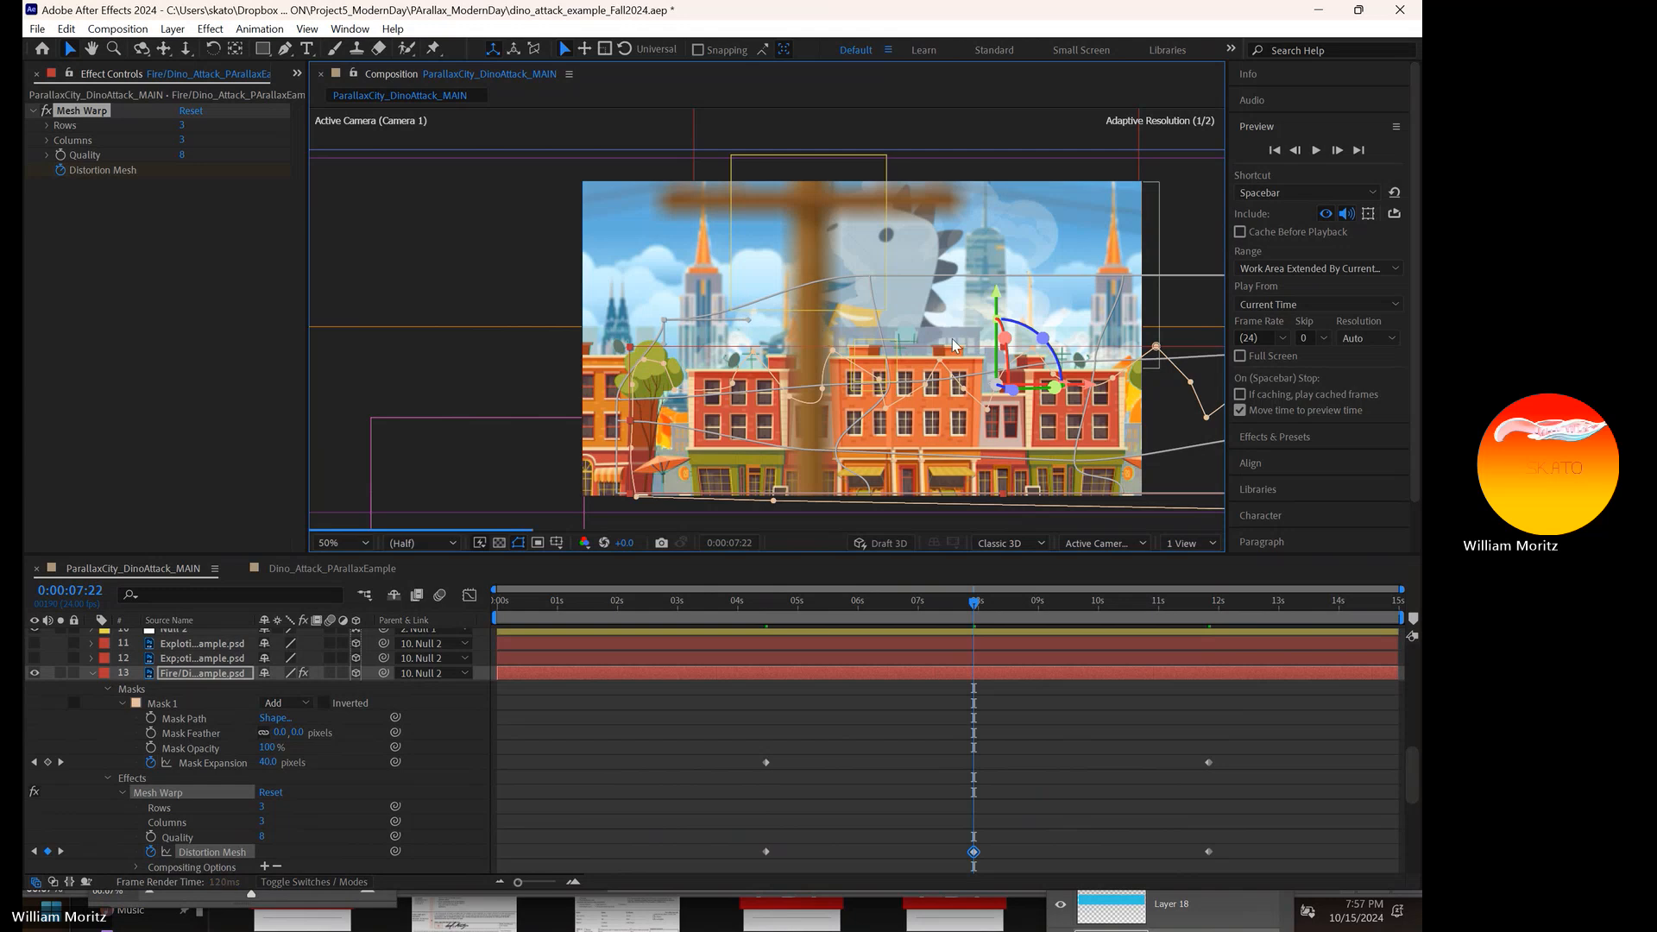
- Pull the fire mesh's right-edge points, including the top corner, inward and downward at 0:00:07:22
key("space")
left_click_drag(768, 320, 393, 300)
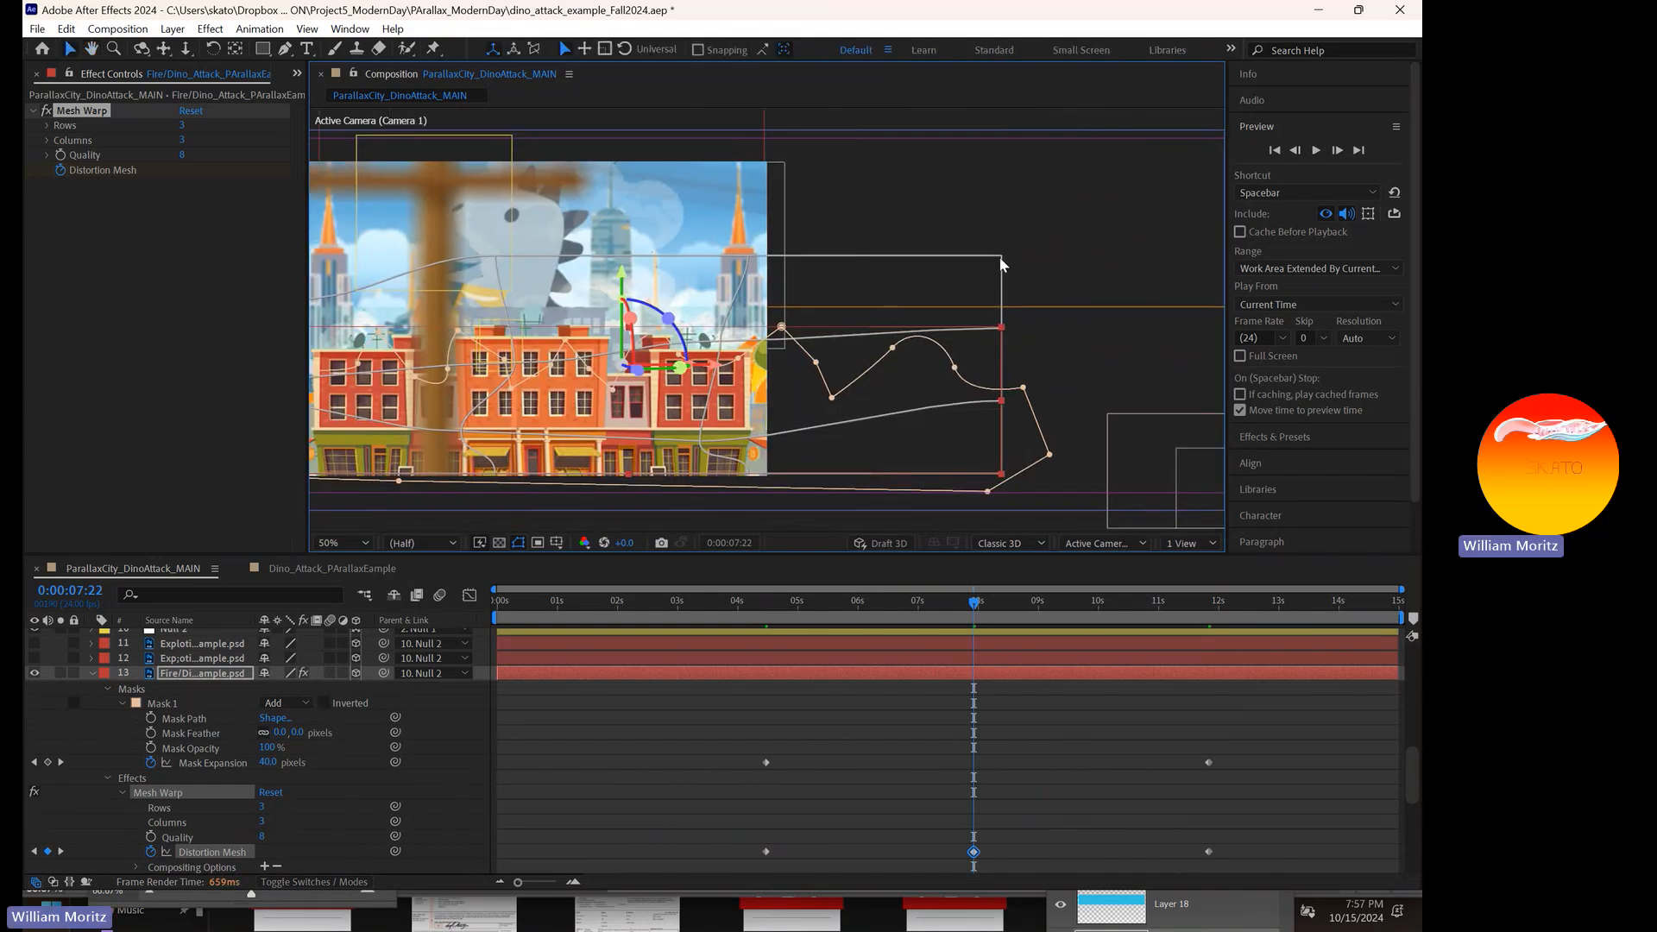
left_click_drag(998, 256, 920, 300)
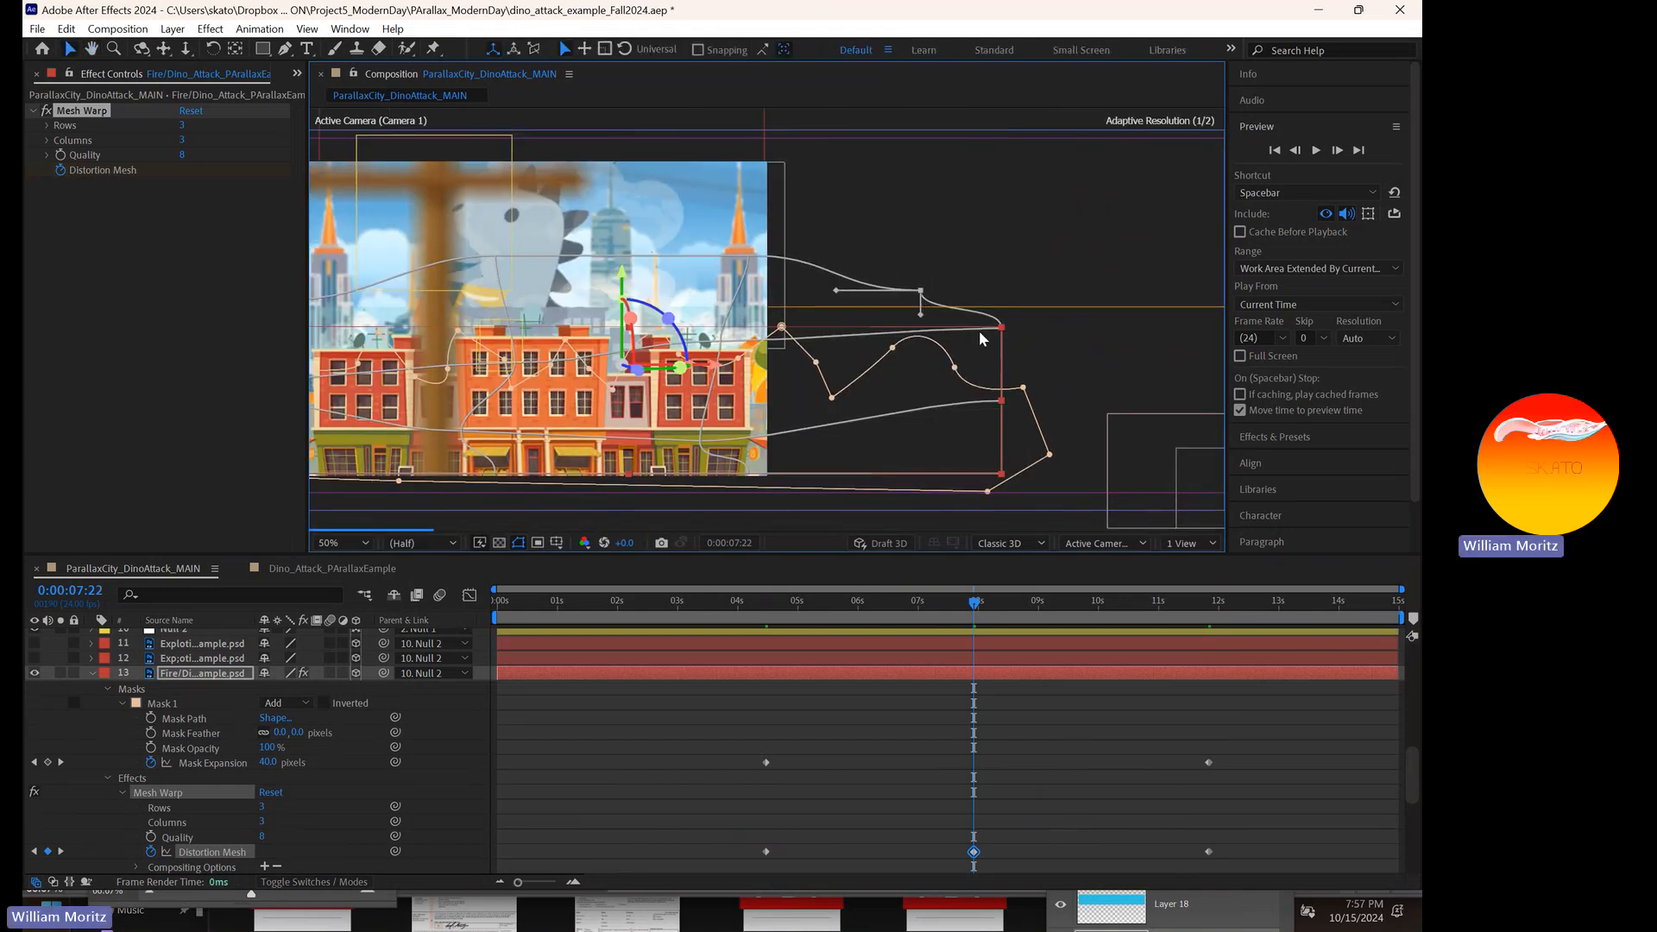
left_click_drag(1001, 400, 950, 424)
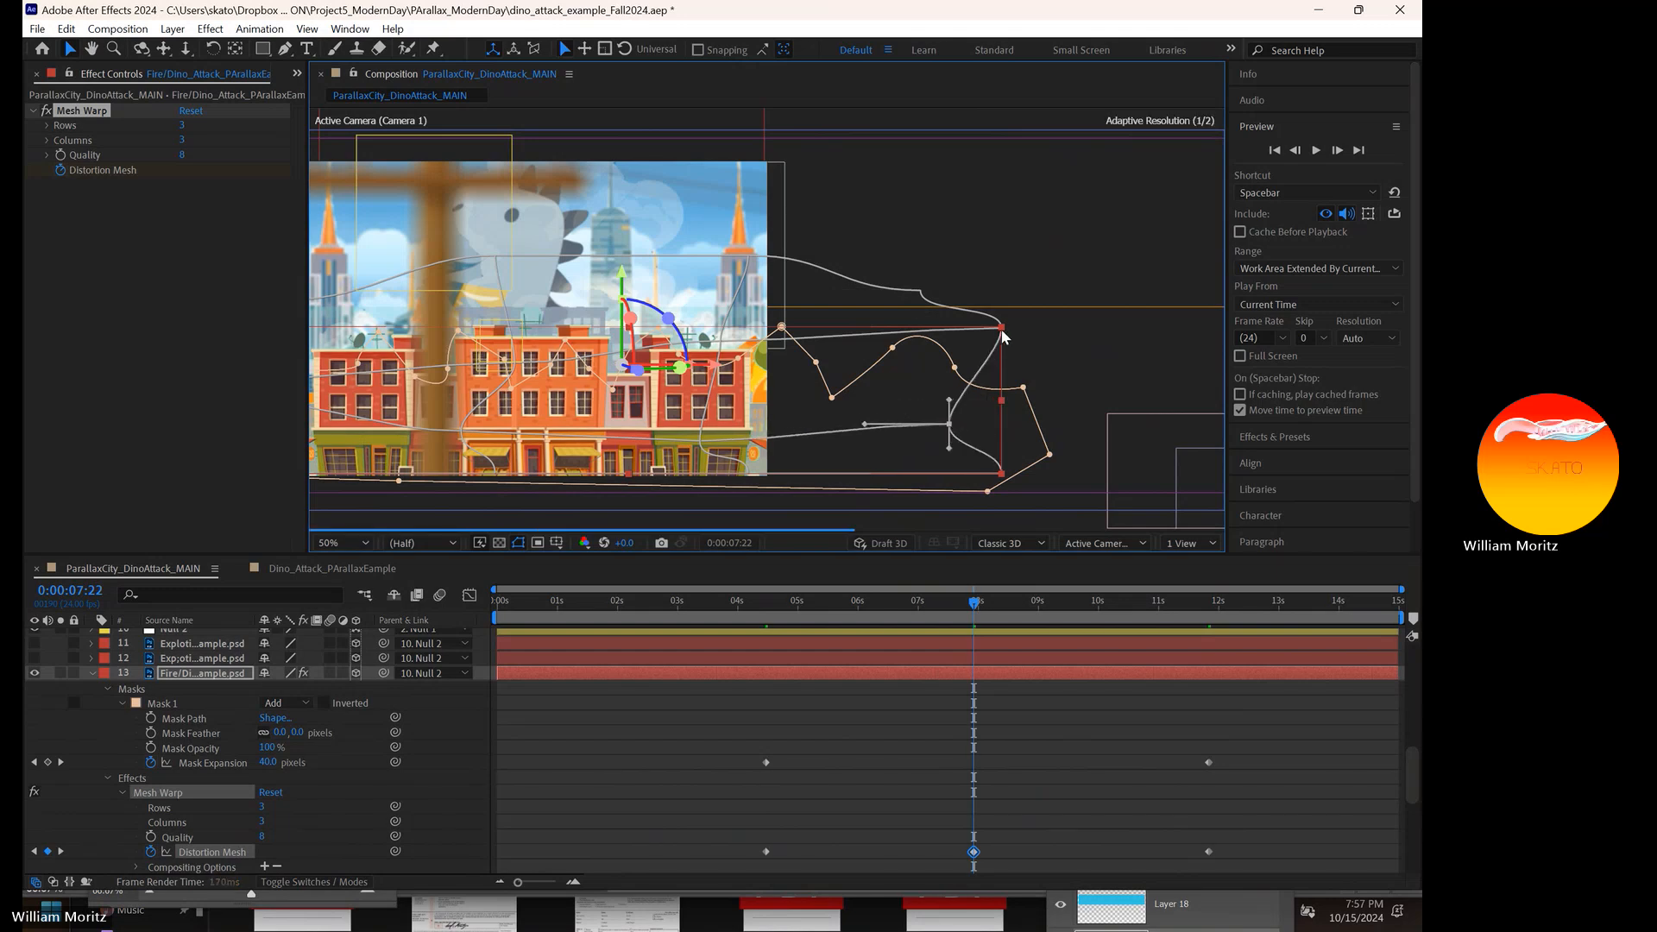
left_click_drag(1001, 328, 897, 366)
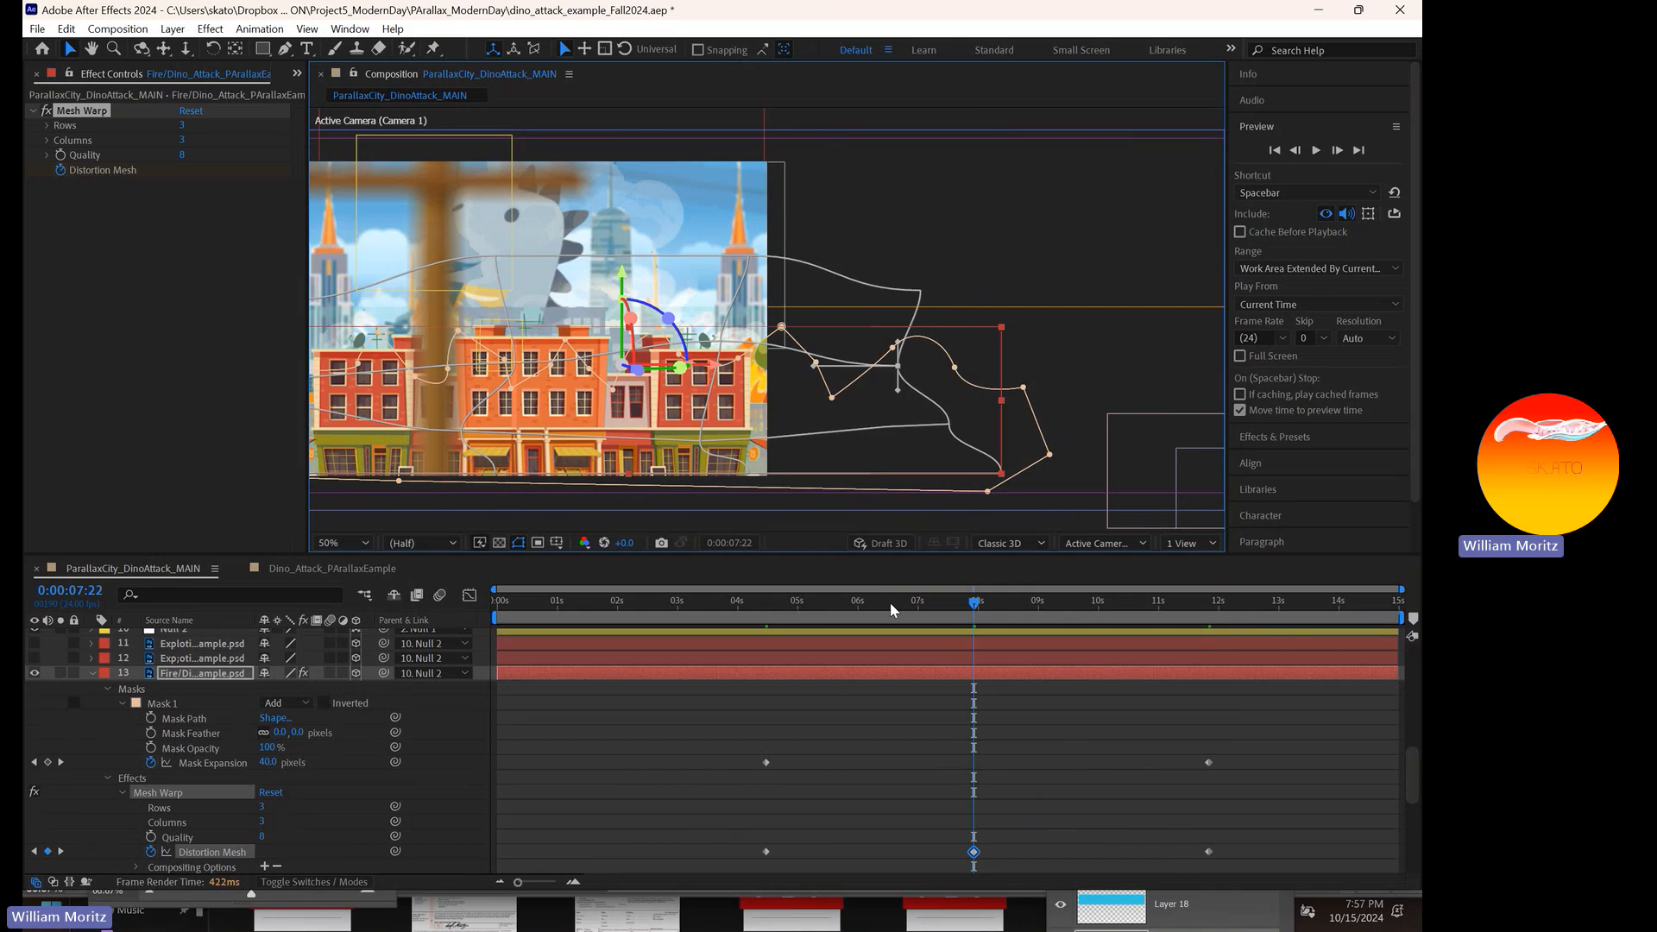
- Keyframe another mesh shape for the fire at 0:00:06:08, lowering the top-edge points and shifting the interior points
left_click_drag(889, 602, 878, 606)
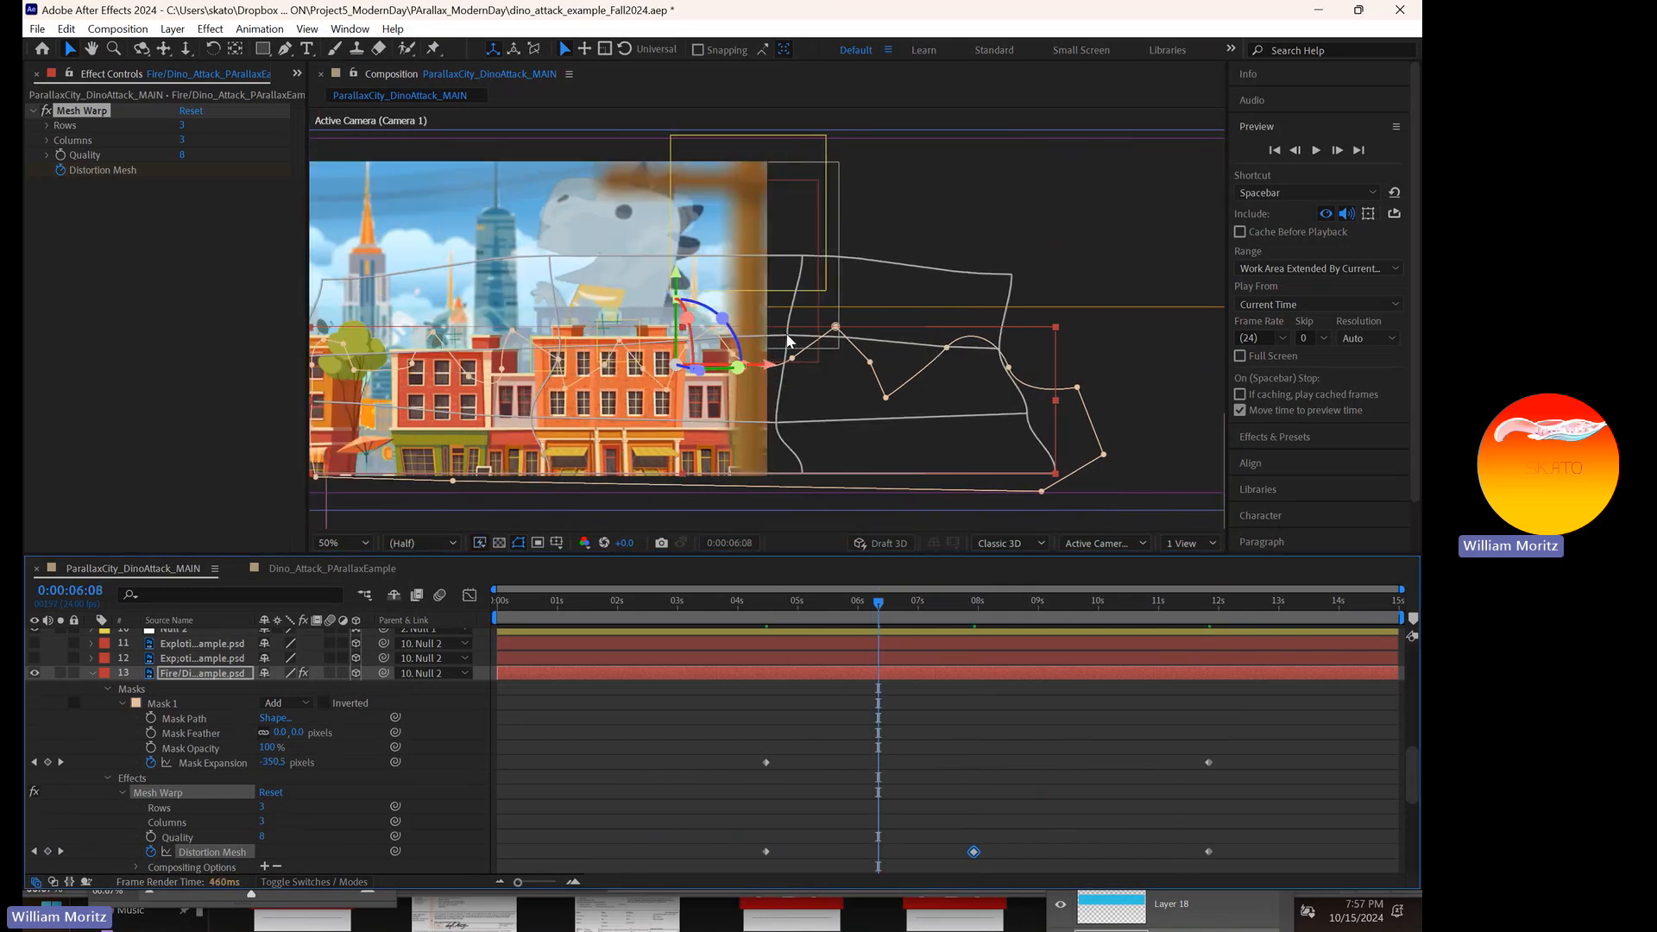
left_click_drag(791, 342, 847, 378)
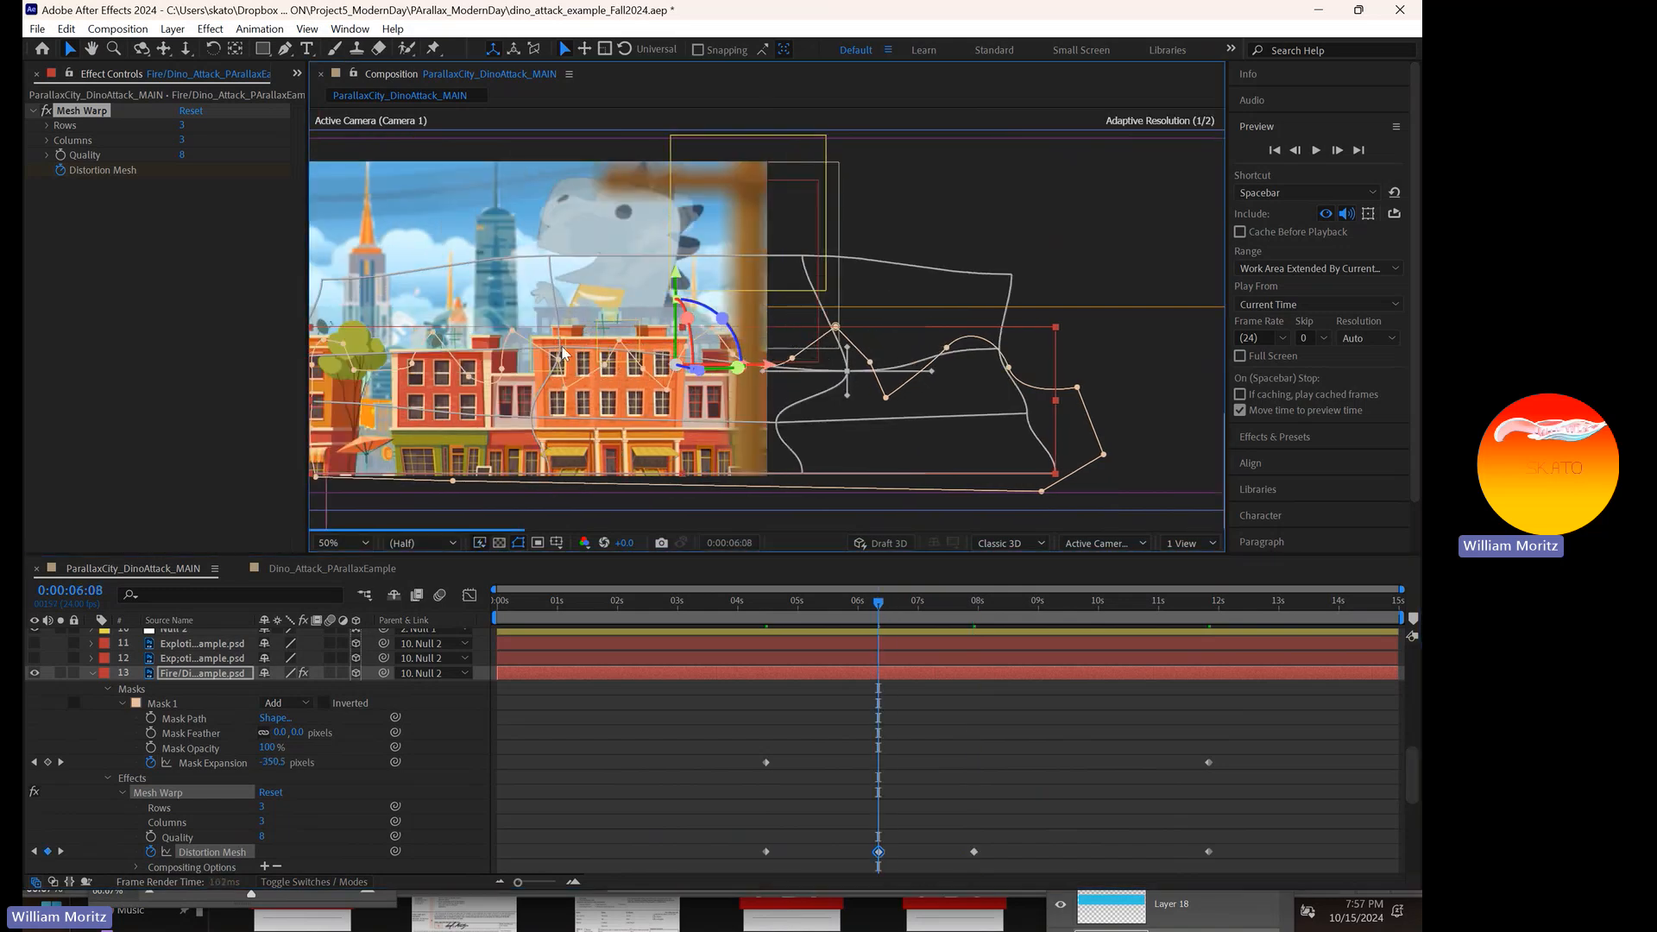
left_click_drag(558, 353, 577, 390)
key("ctrl+z")
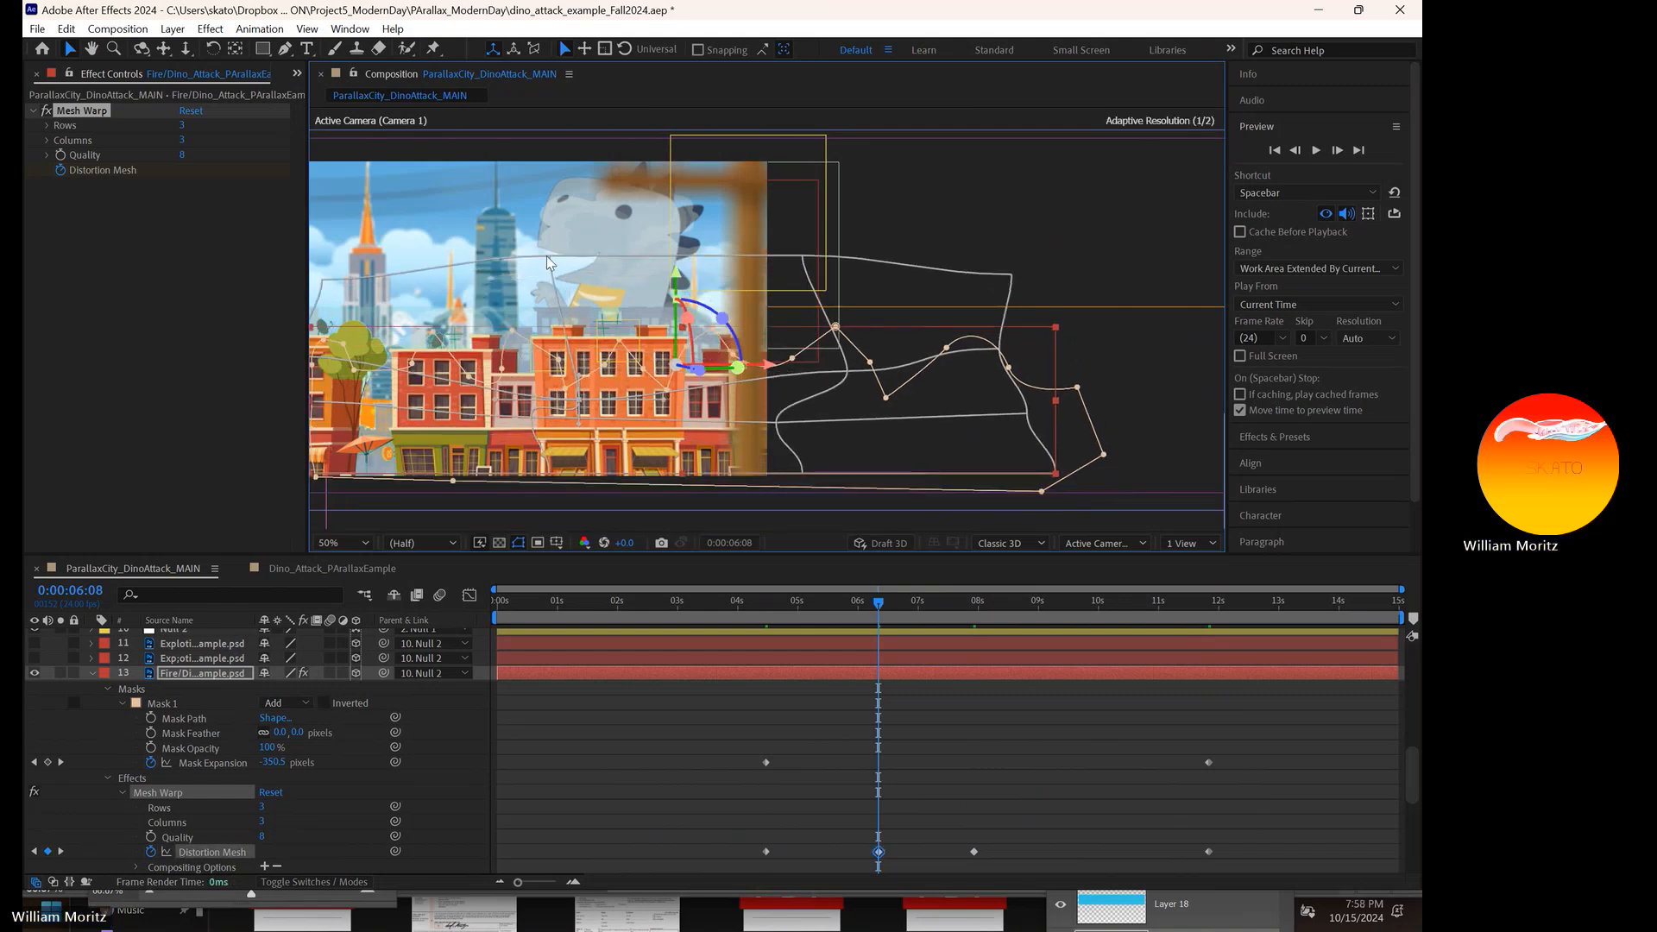
left_click_drag(549, 256, 969, 337)
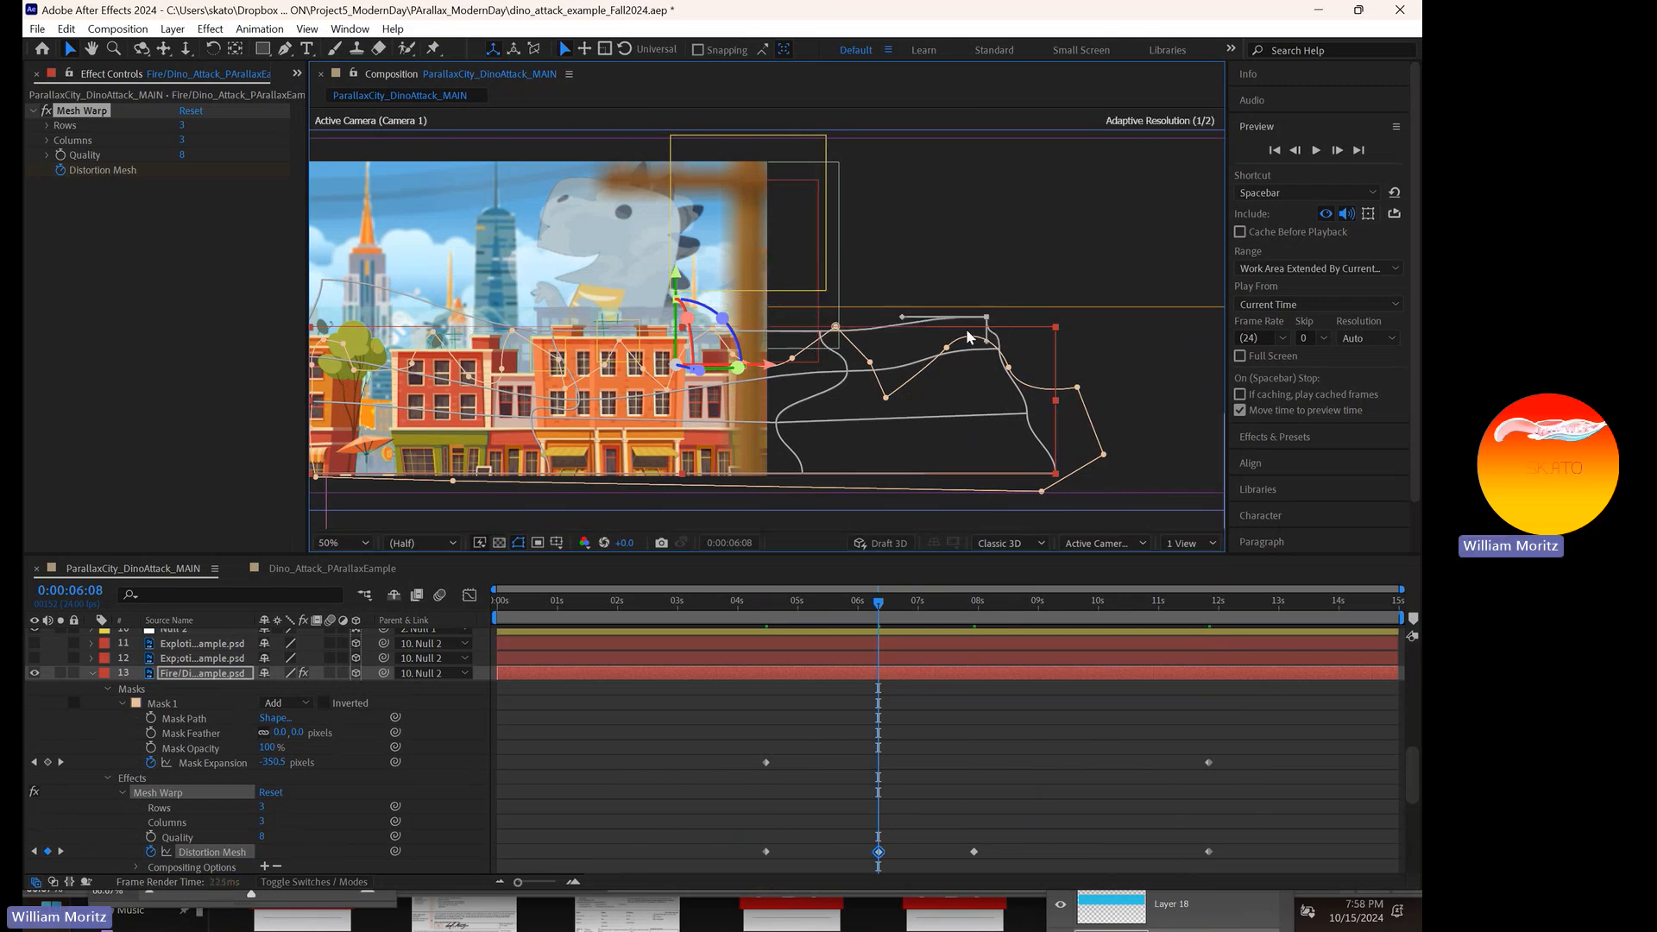
left_click(778, 428)
left_click_drag(778, 431, 785, 441)
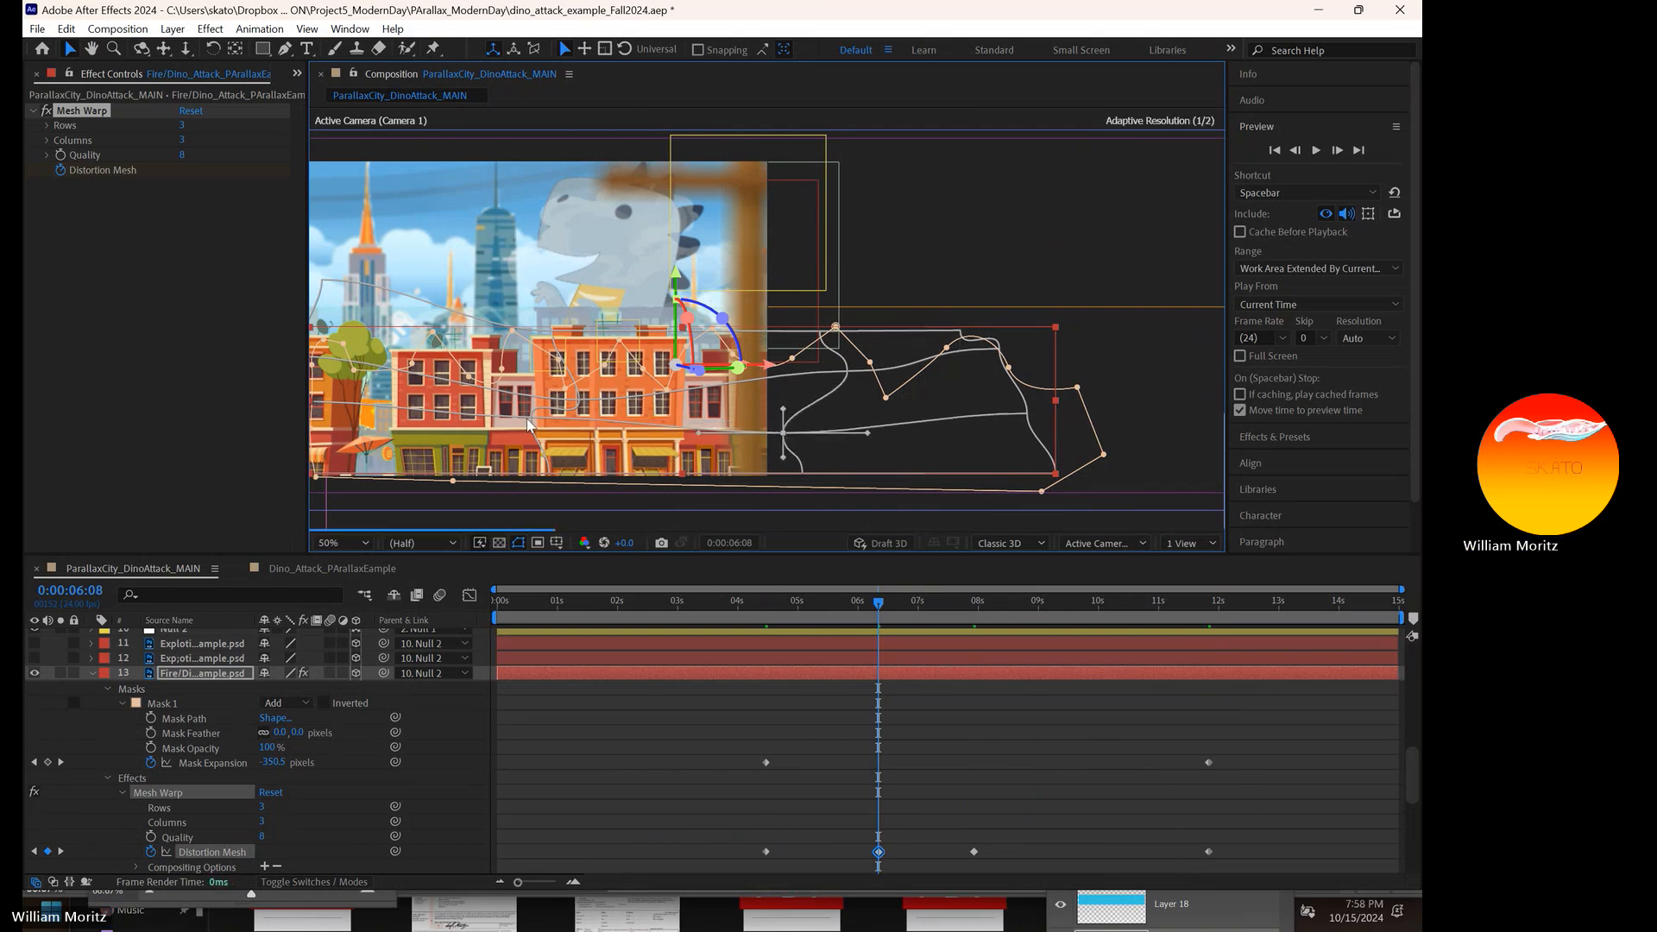
left_click_drag(532, 419, 508, 442)
- Keyframe the fire mesh at 0:00:09:14, moving the right interior column's upper point and its top-edge point down and to the left
key("space")
left_click_drag(328, 410, 501, 400)
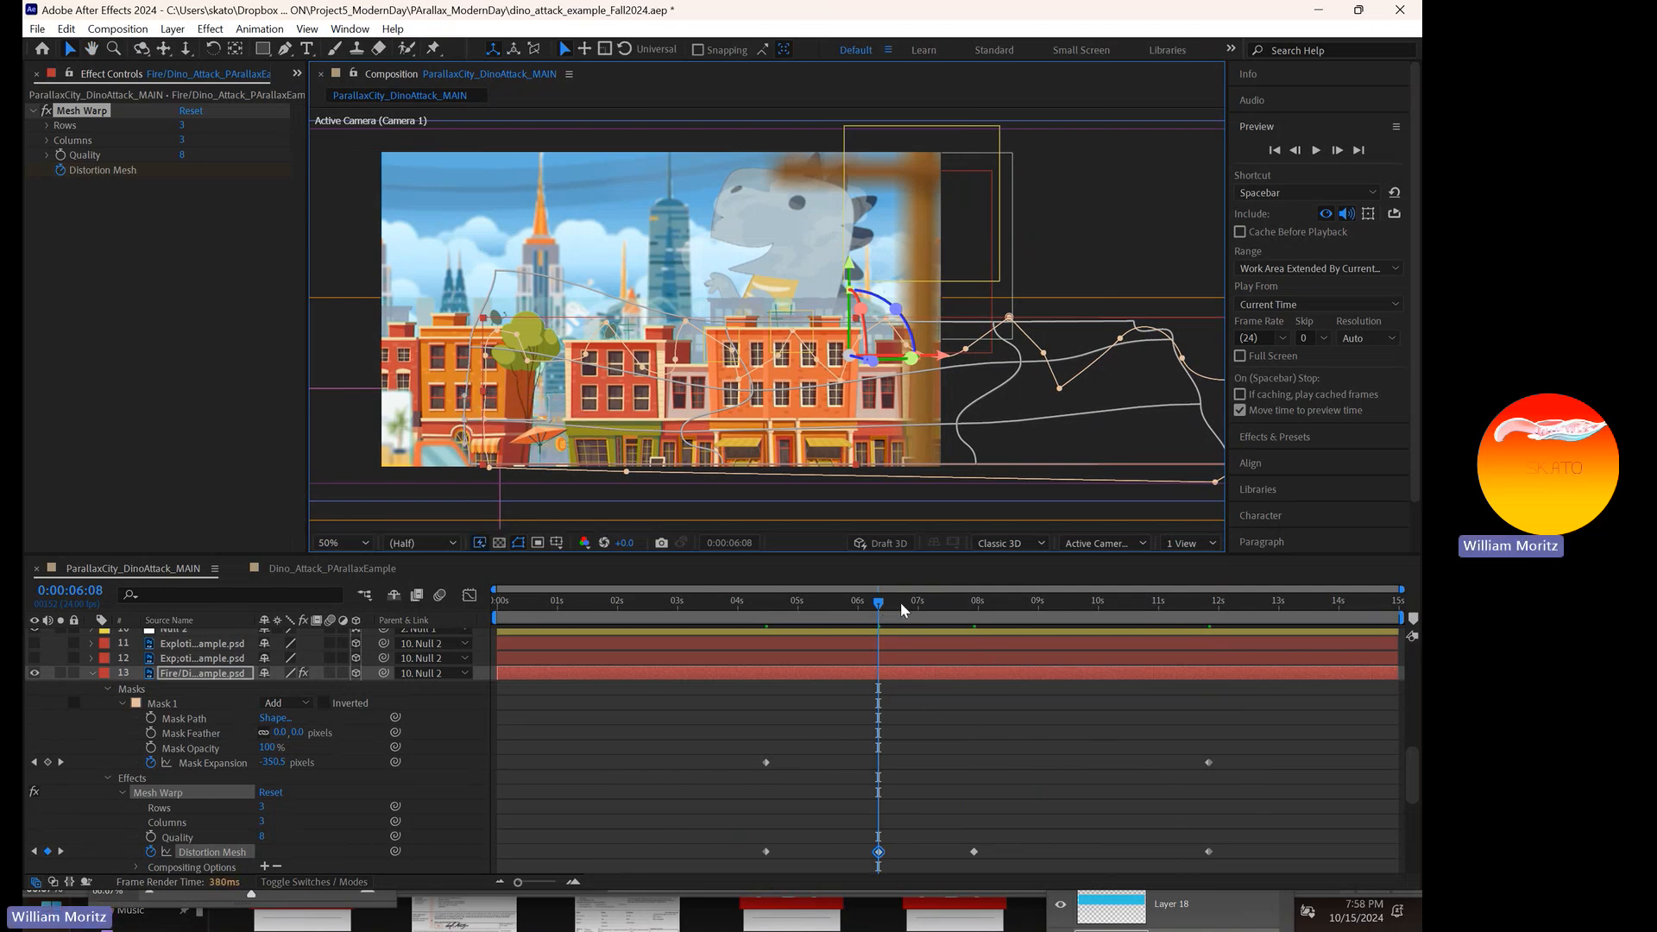
left_click_drag(917, 604, 1079, 621)
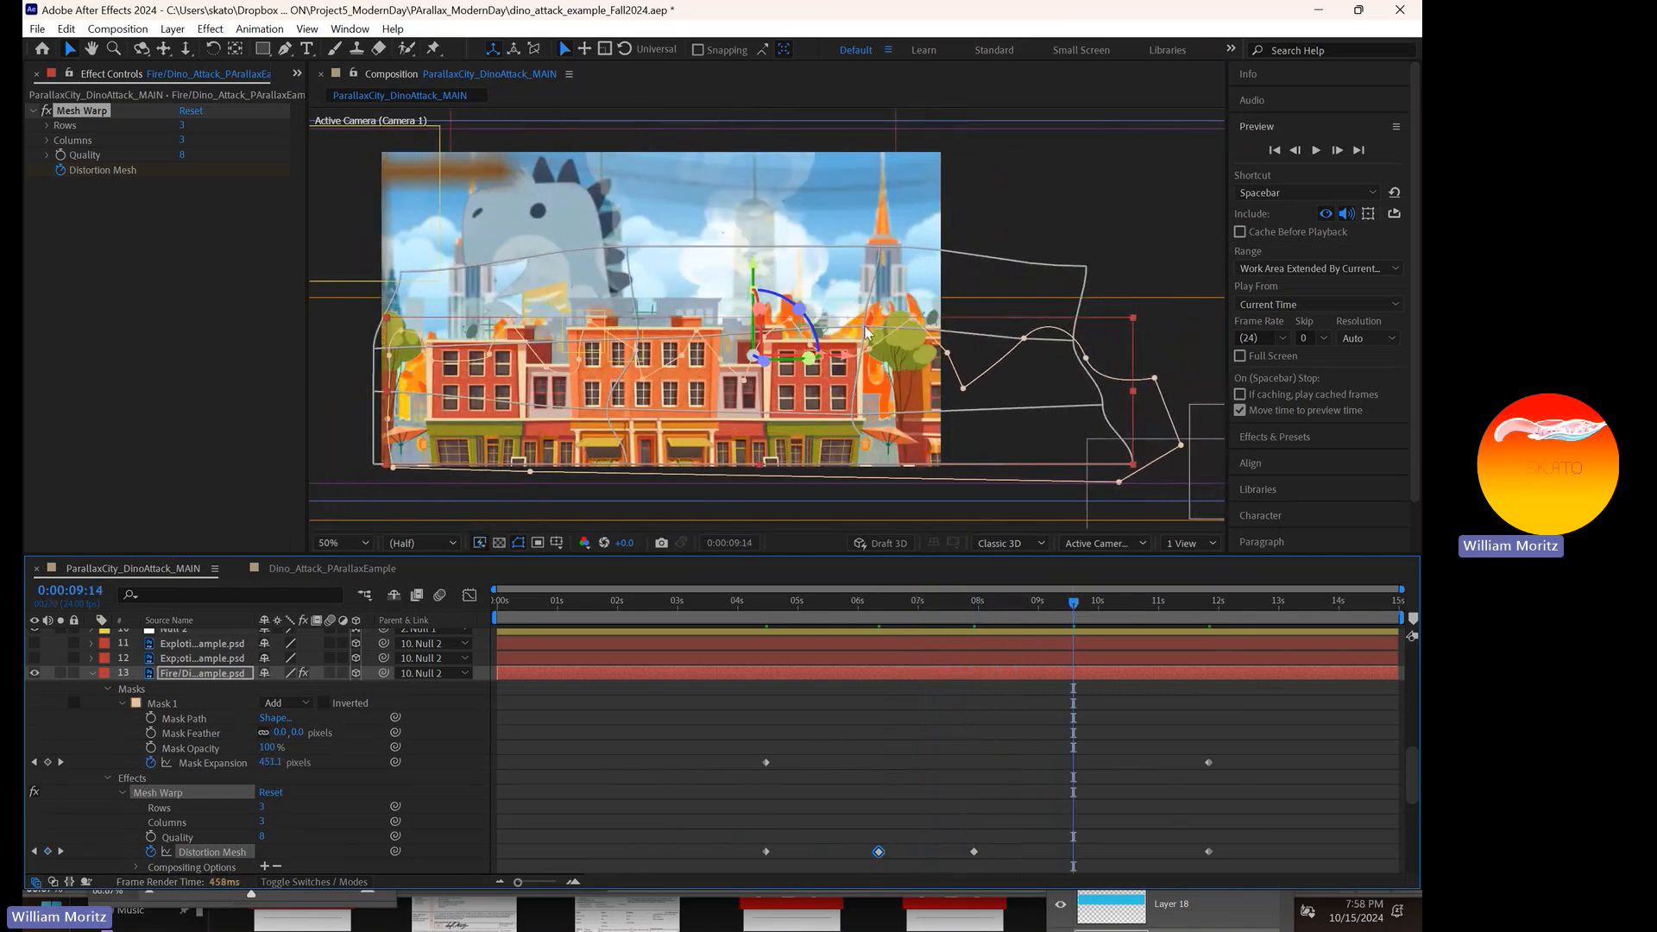
left_click_drag(864, 327, 851, 366)
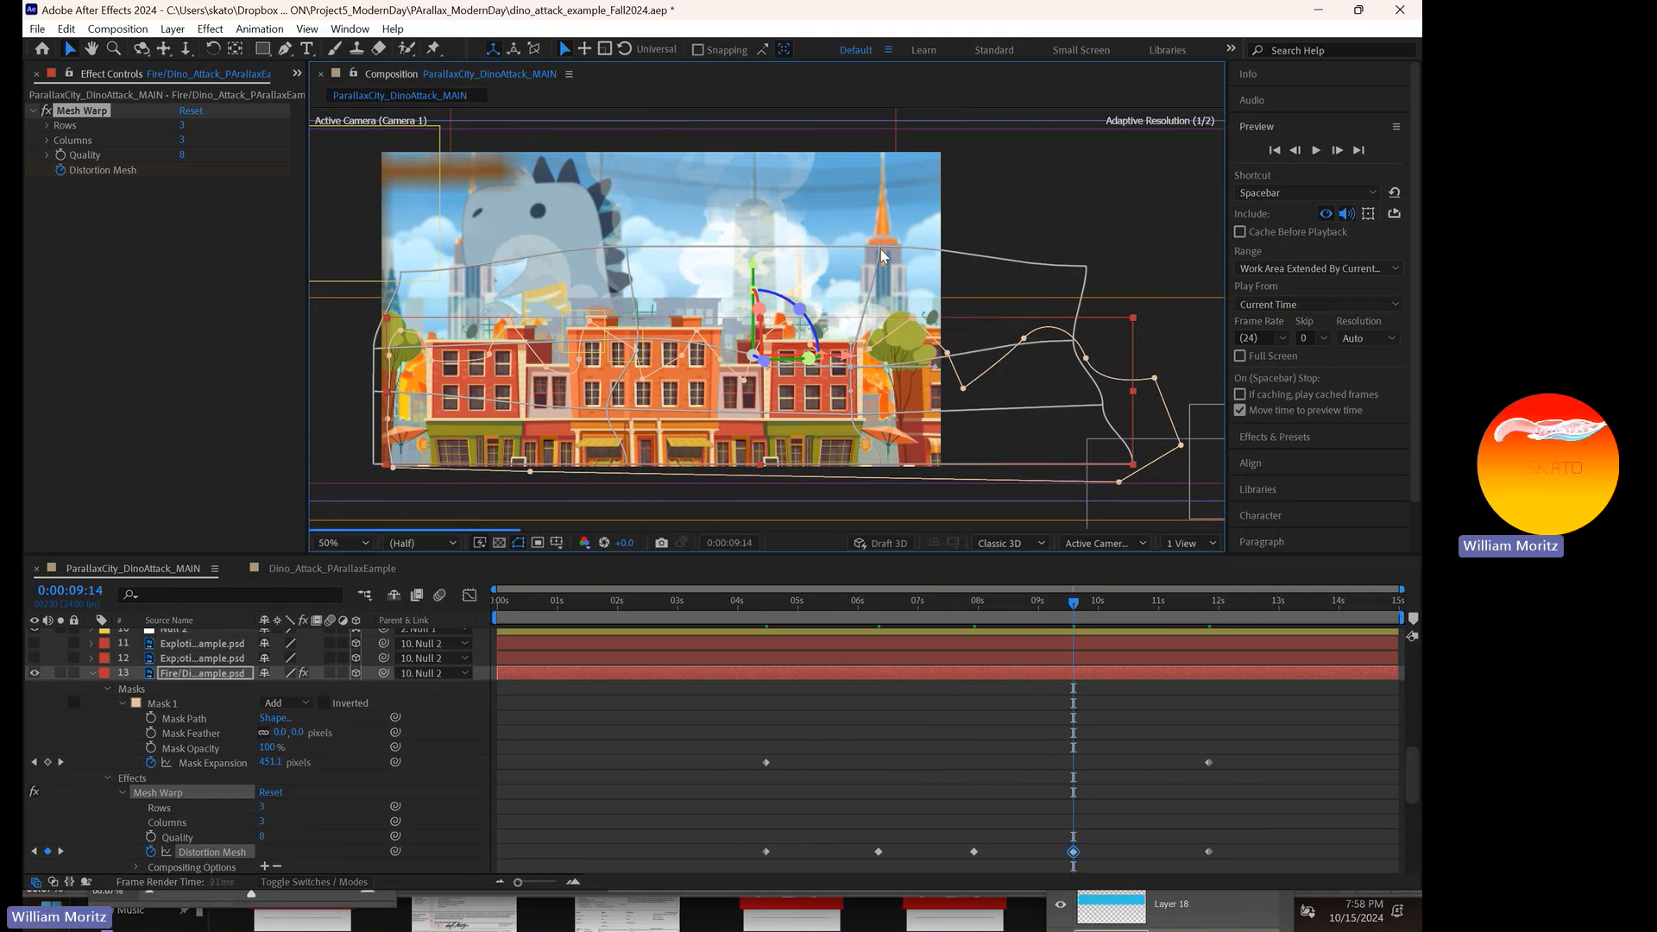
left_click_drag(881, 249, 800, 271)
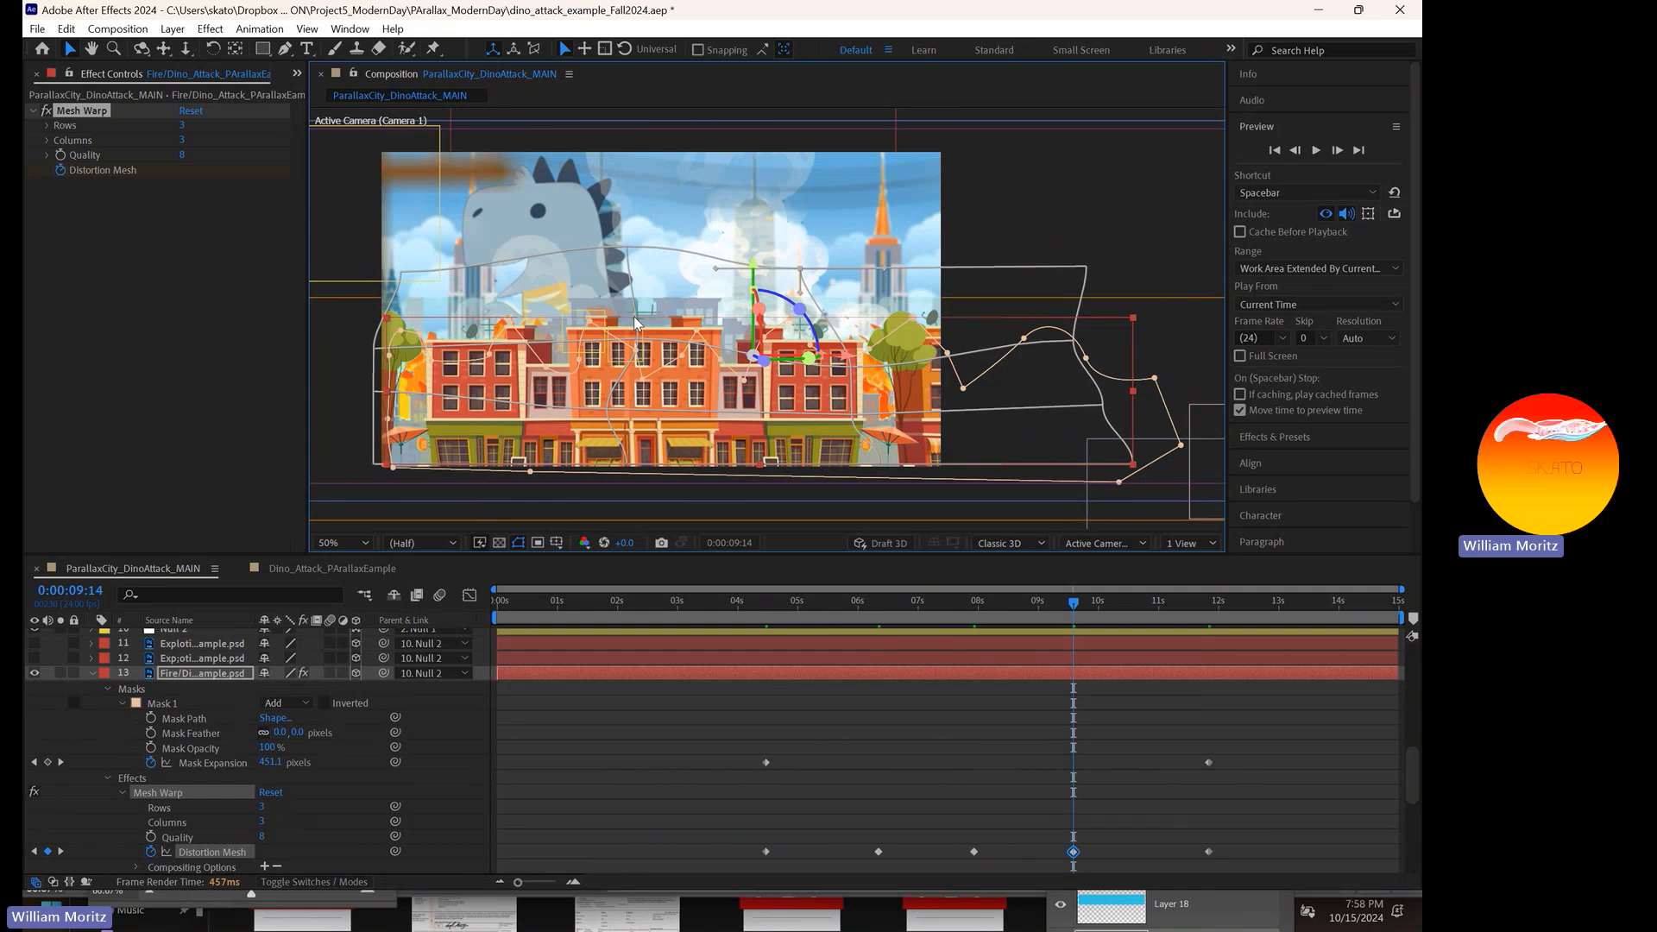
- Pull down the left interior column's top points of the fire mesh and move the left-edge points inward at 0:00:09:14
left_click(635, 324)
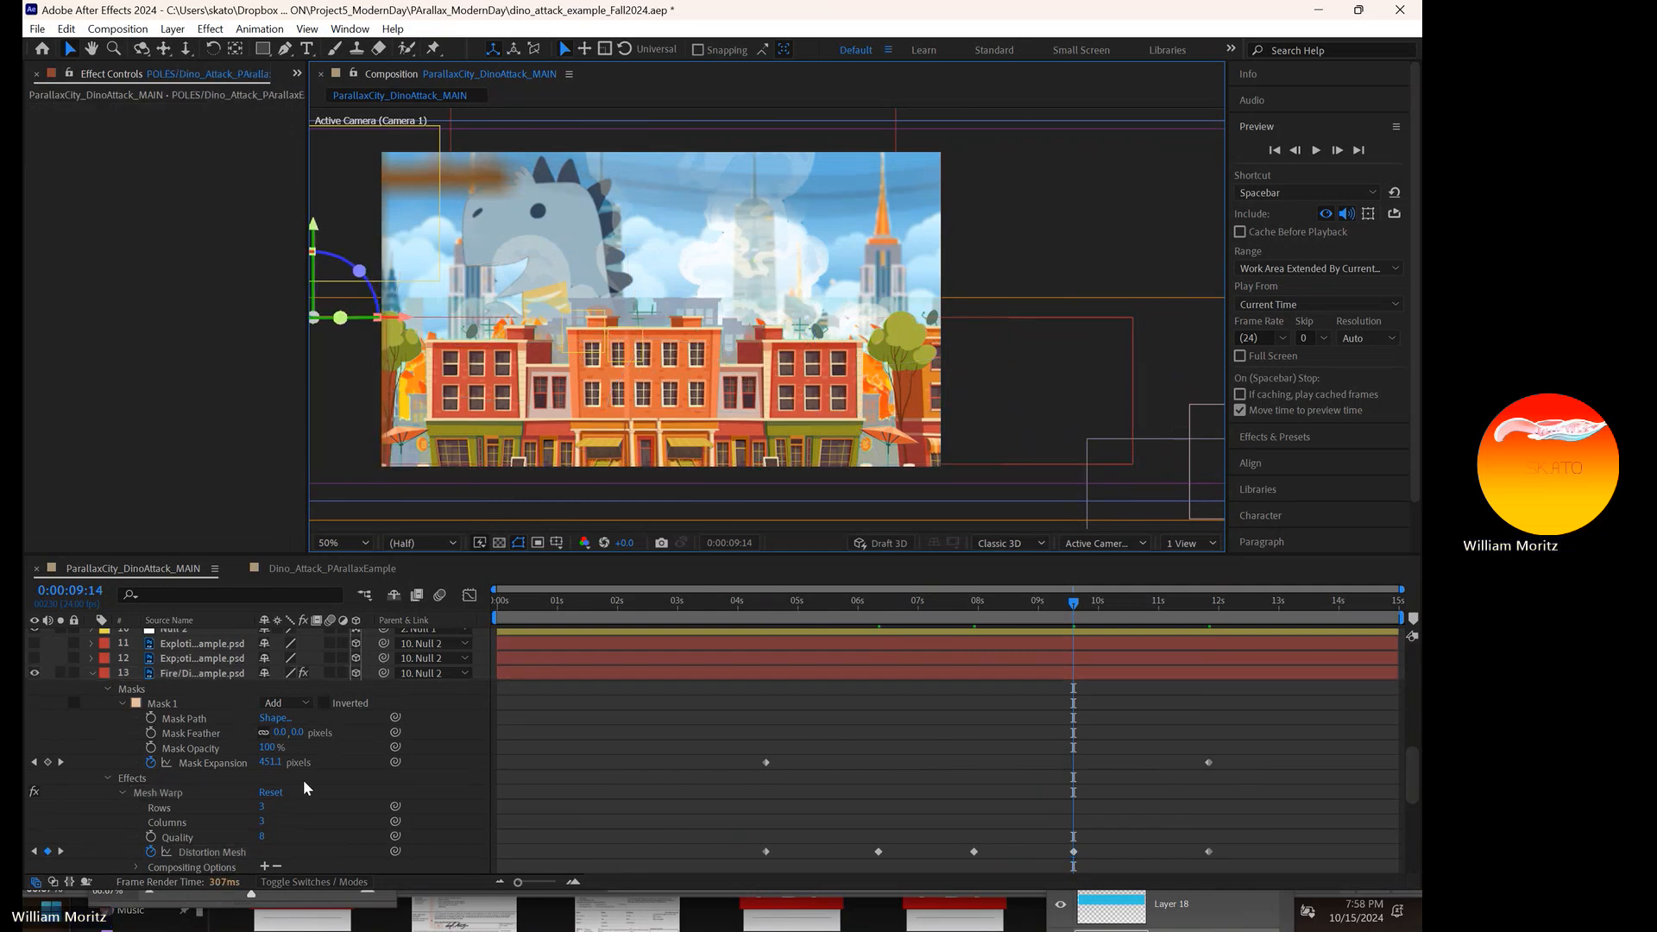
left_click(209, 853)
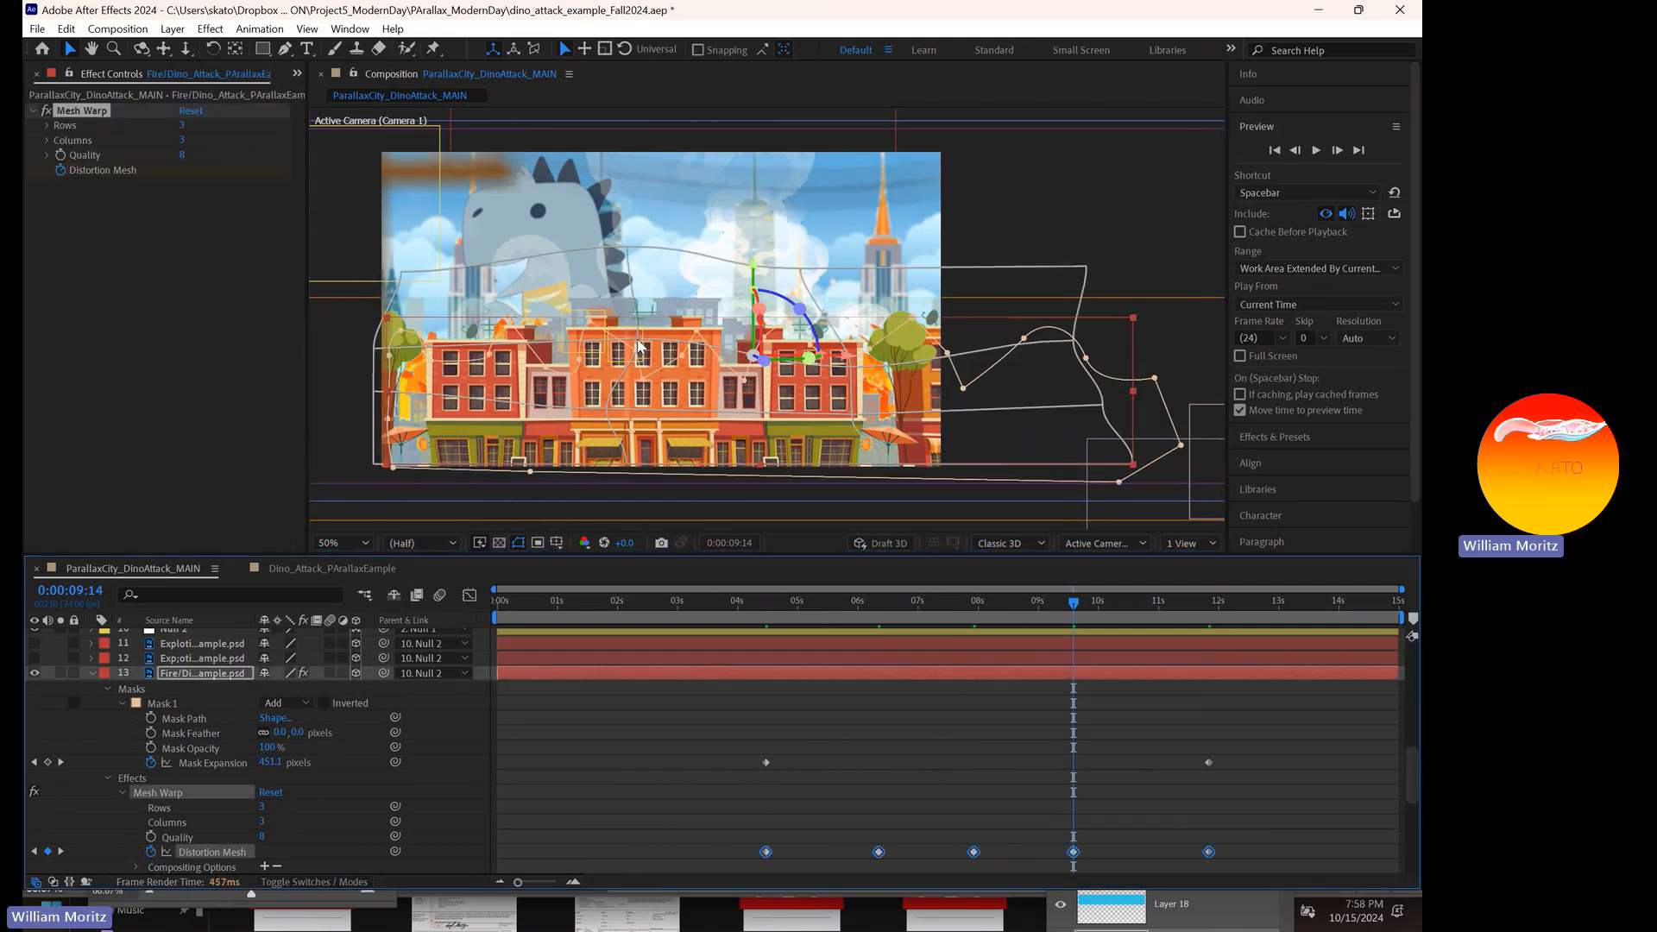
mouse_move(639, 344)
left_mouse_down()
mouse_move(607, 370)
mouse_move(621, 368)
left_mouse_up()
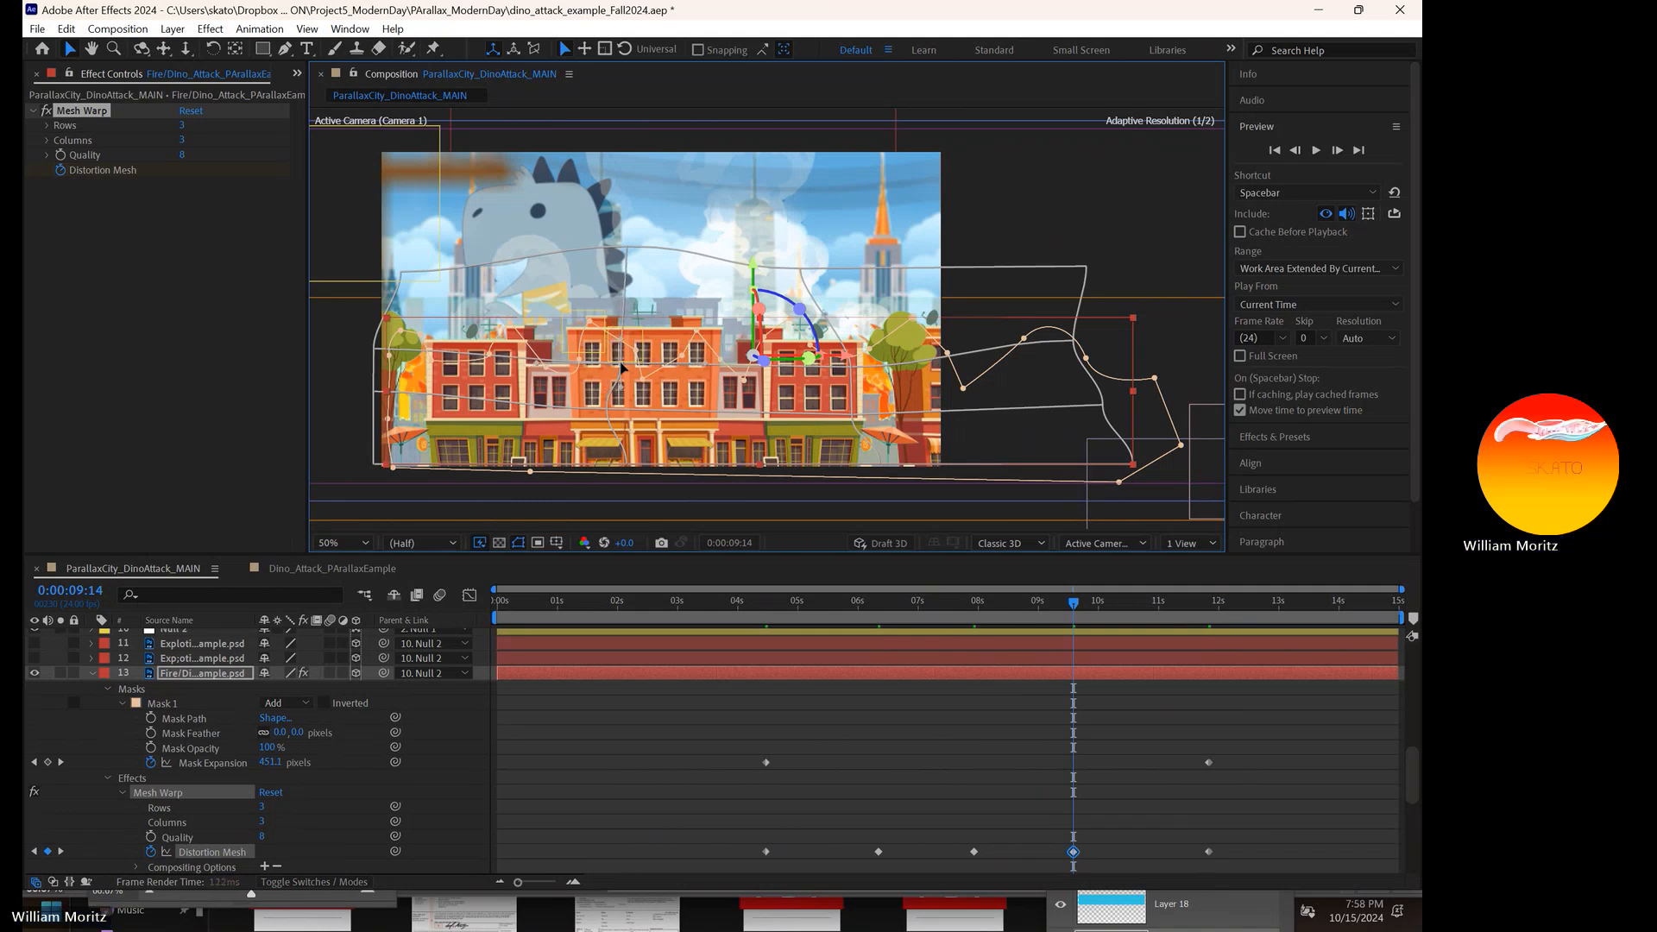
left_click_drag(628, 247, 618, 309)
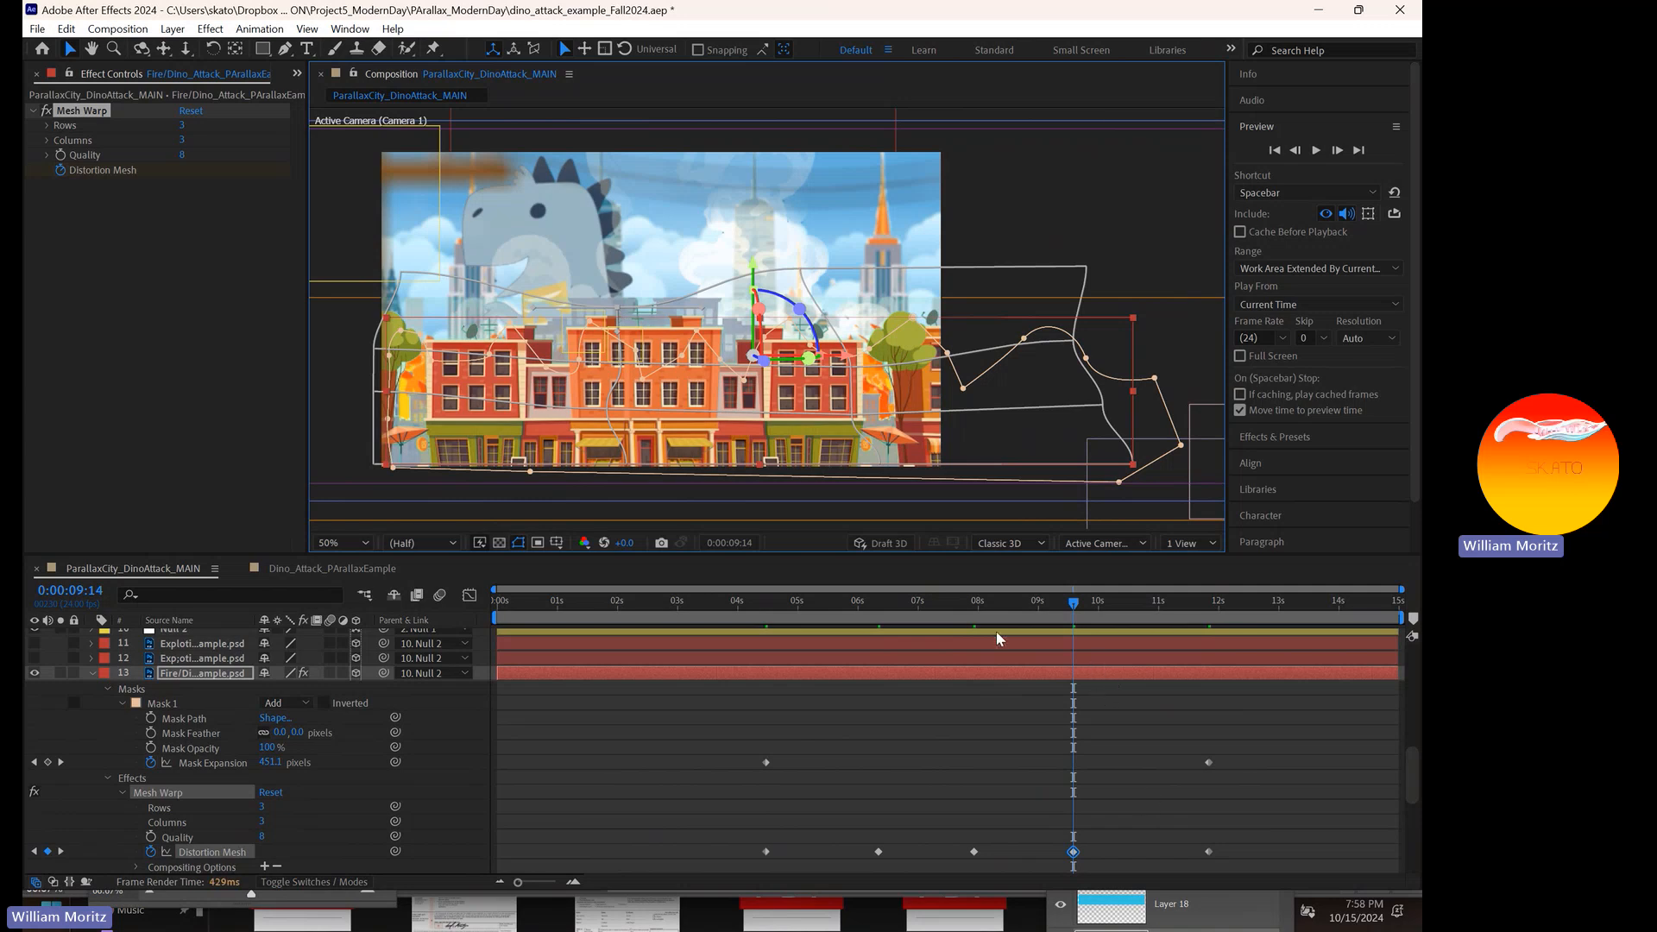
left_click_drag(371, 347, 409, 374)
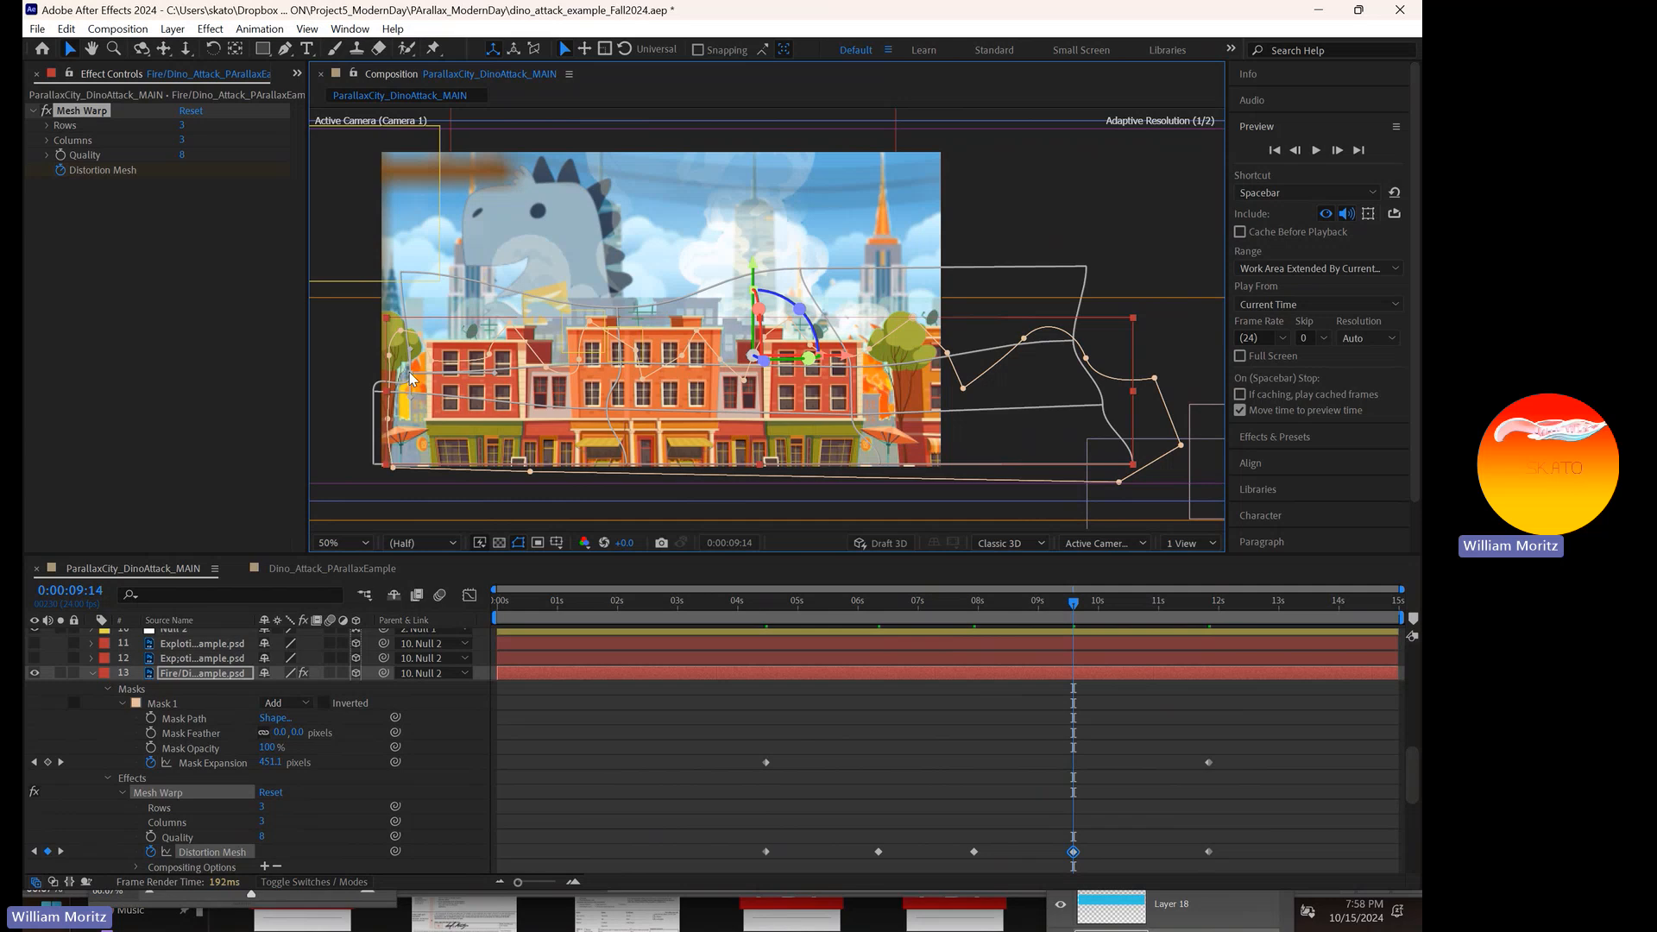
left_click_drag(376, 391, 404, 409)
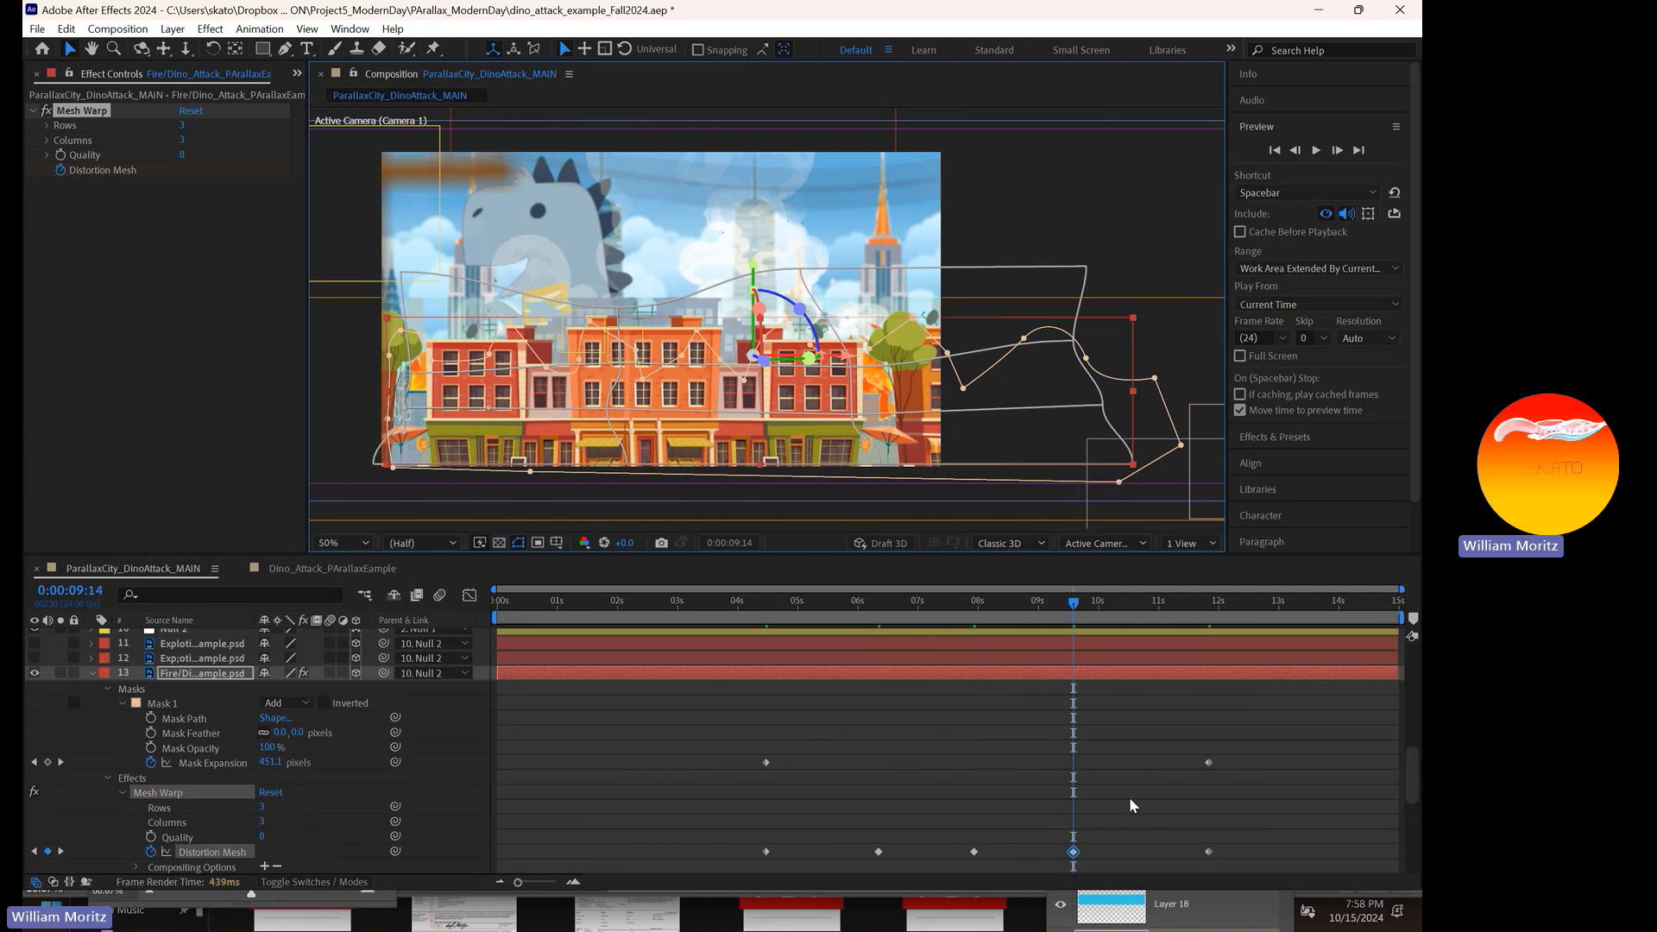
- Preview the fire animation from 0:00:04:07
left_click(1163, 764)
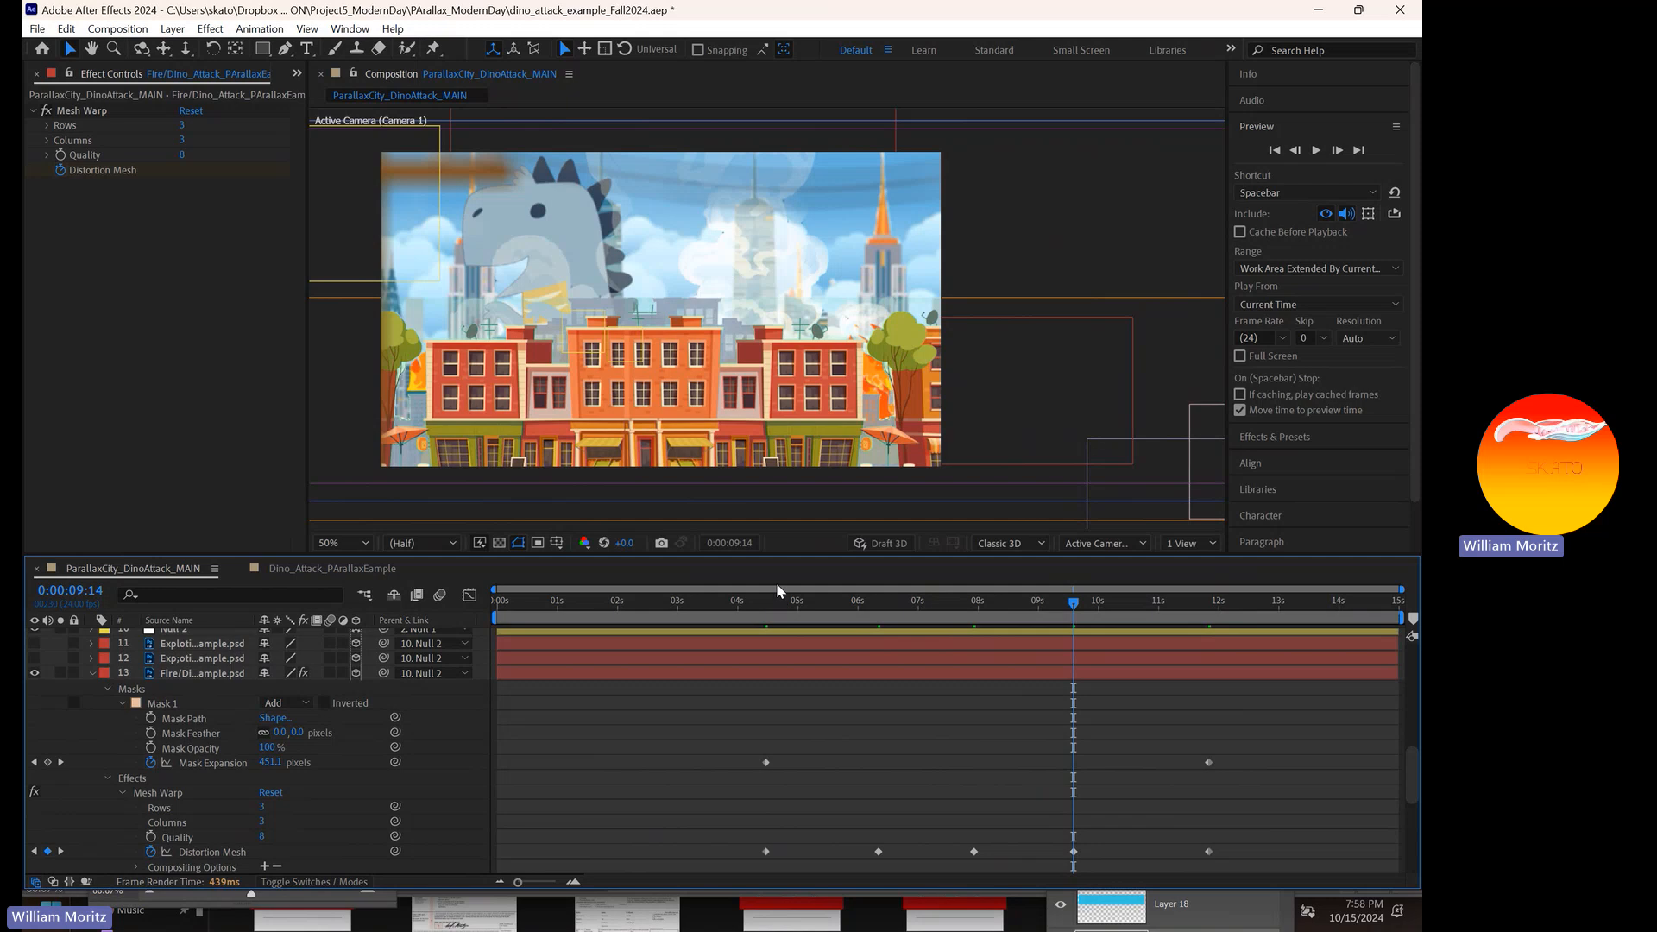
left_click(757, 602)
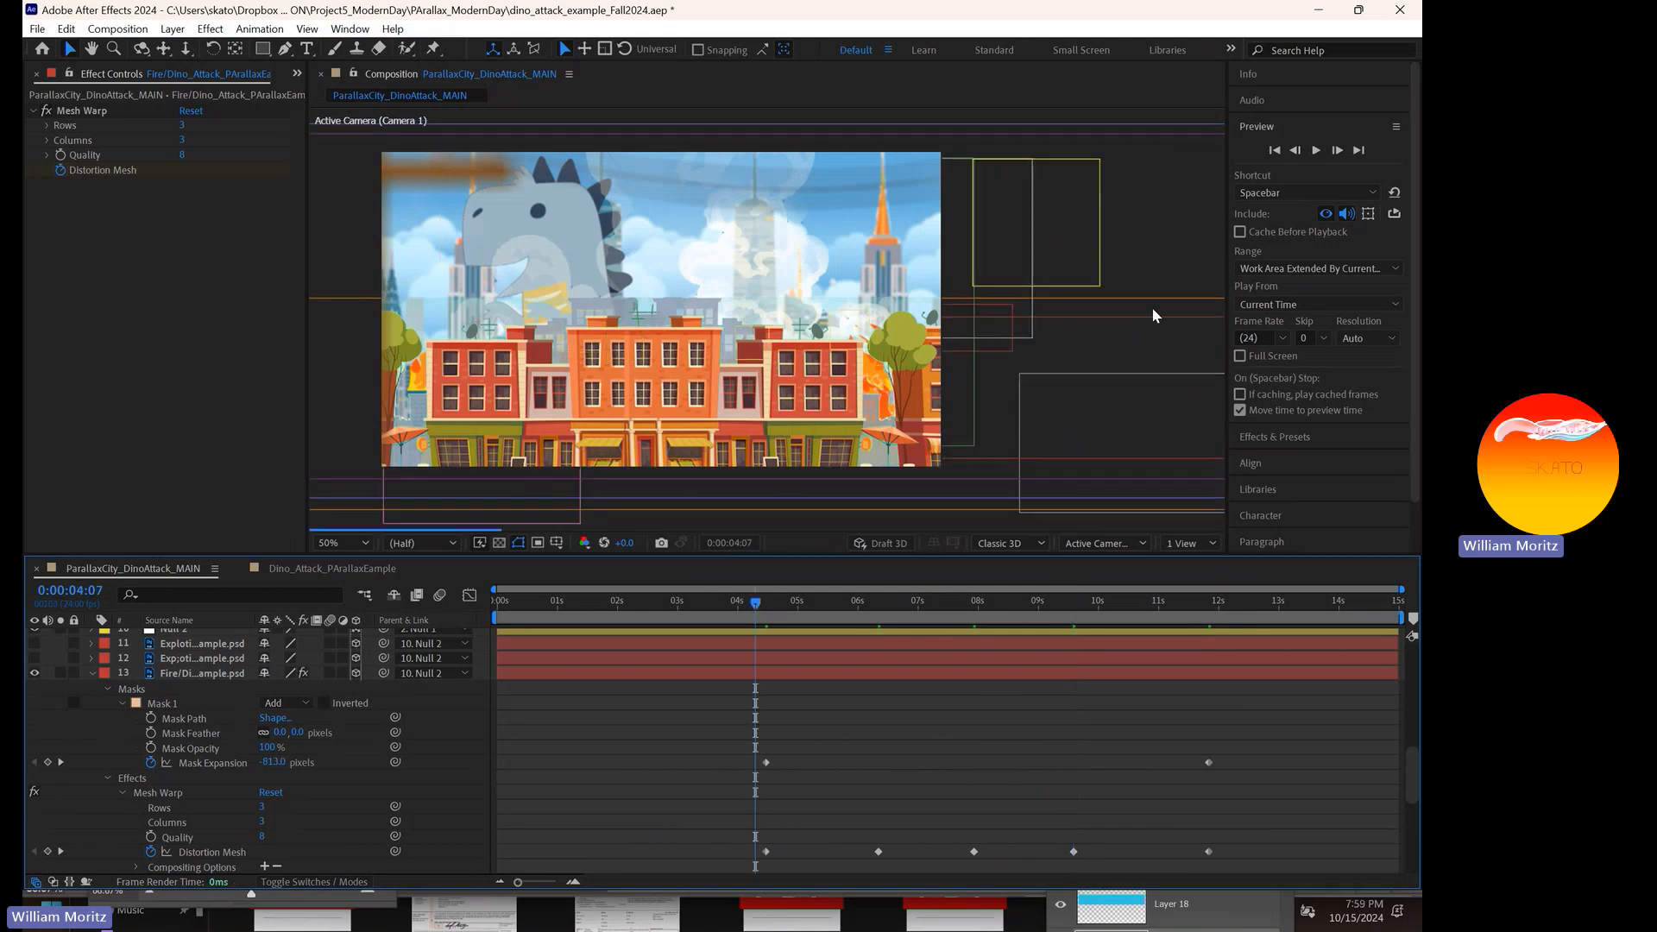
left_click(1315, 150)
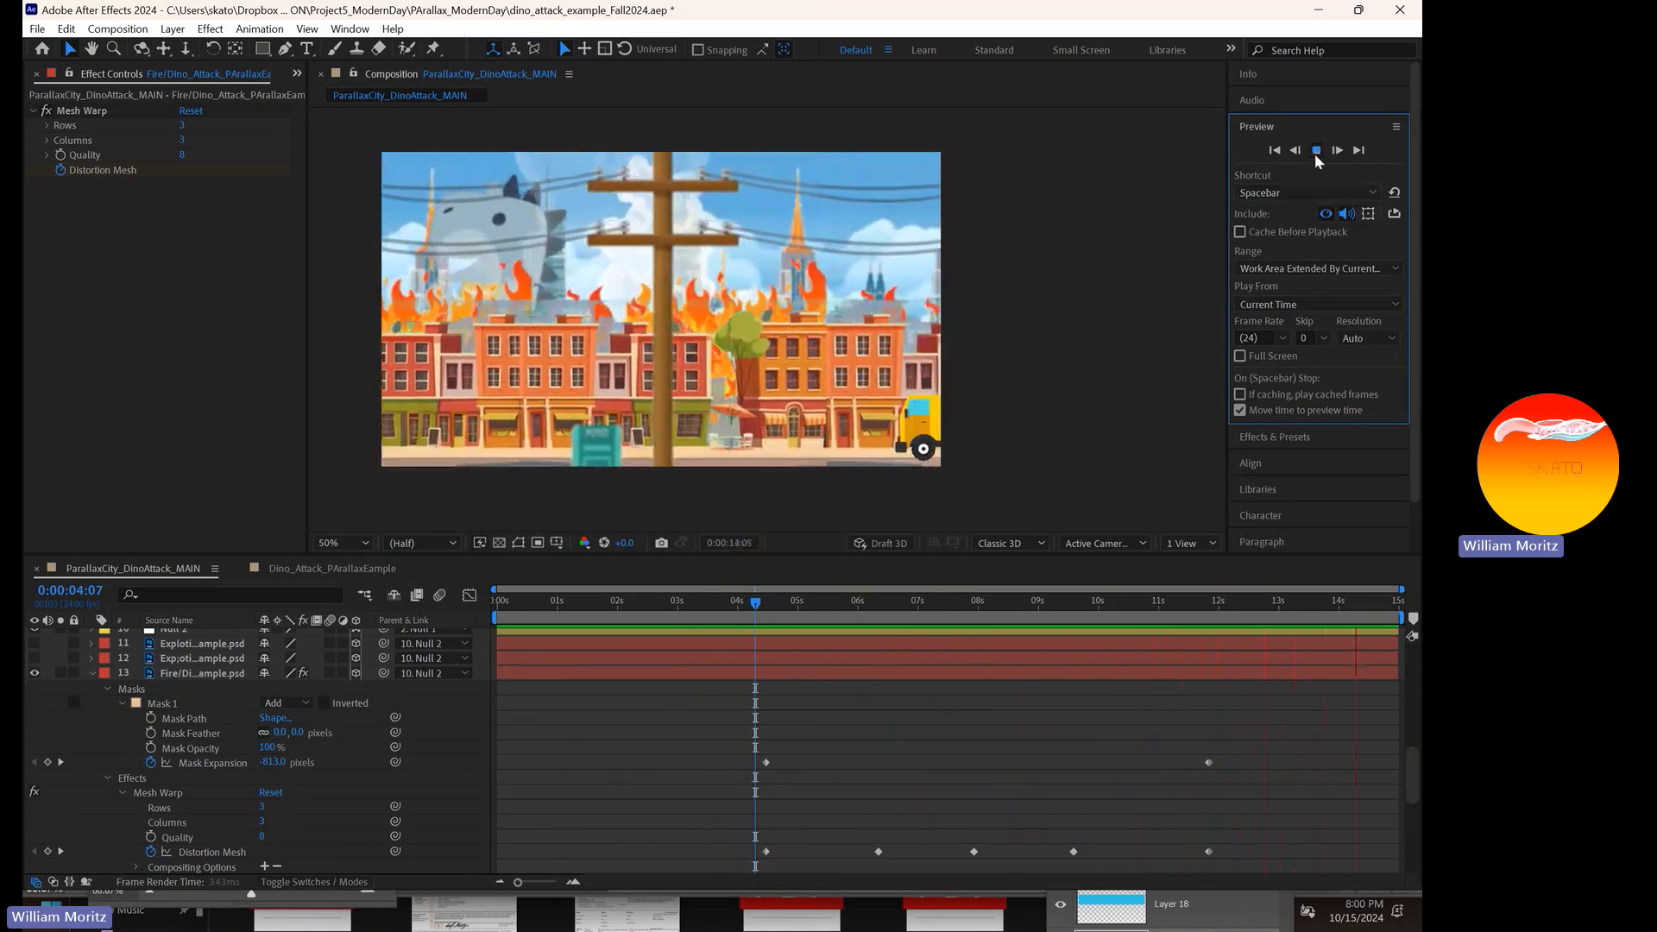
left_click(1315, 150)
- Copy the fire layer's Distortion Mesh keyframe at 0:00:04:11 to 0:00:14:06
left_click_drag(721, 728, 786, 868)
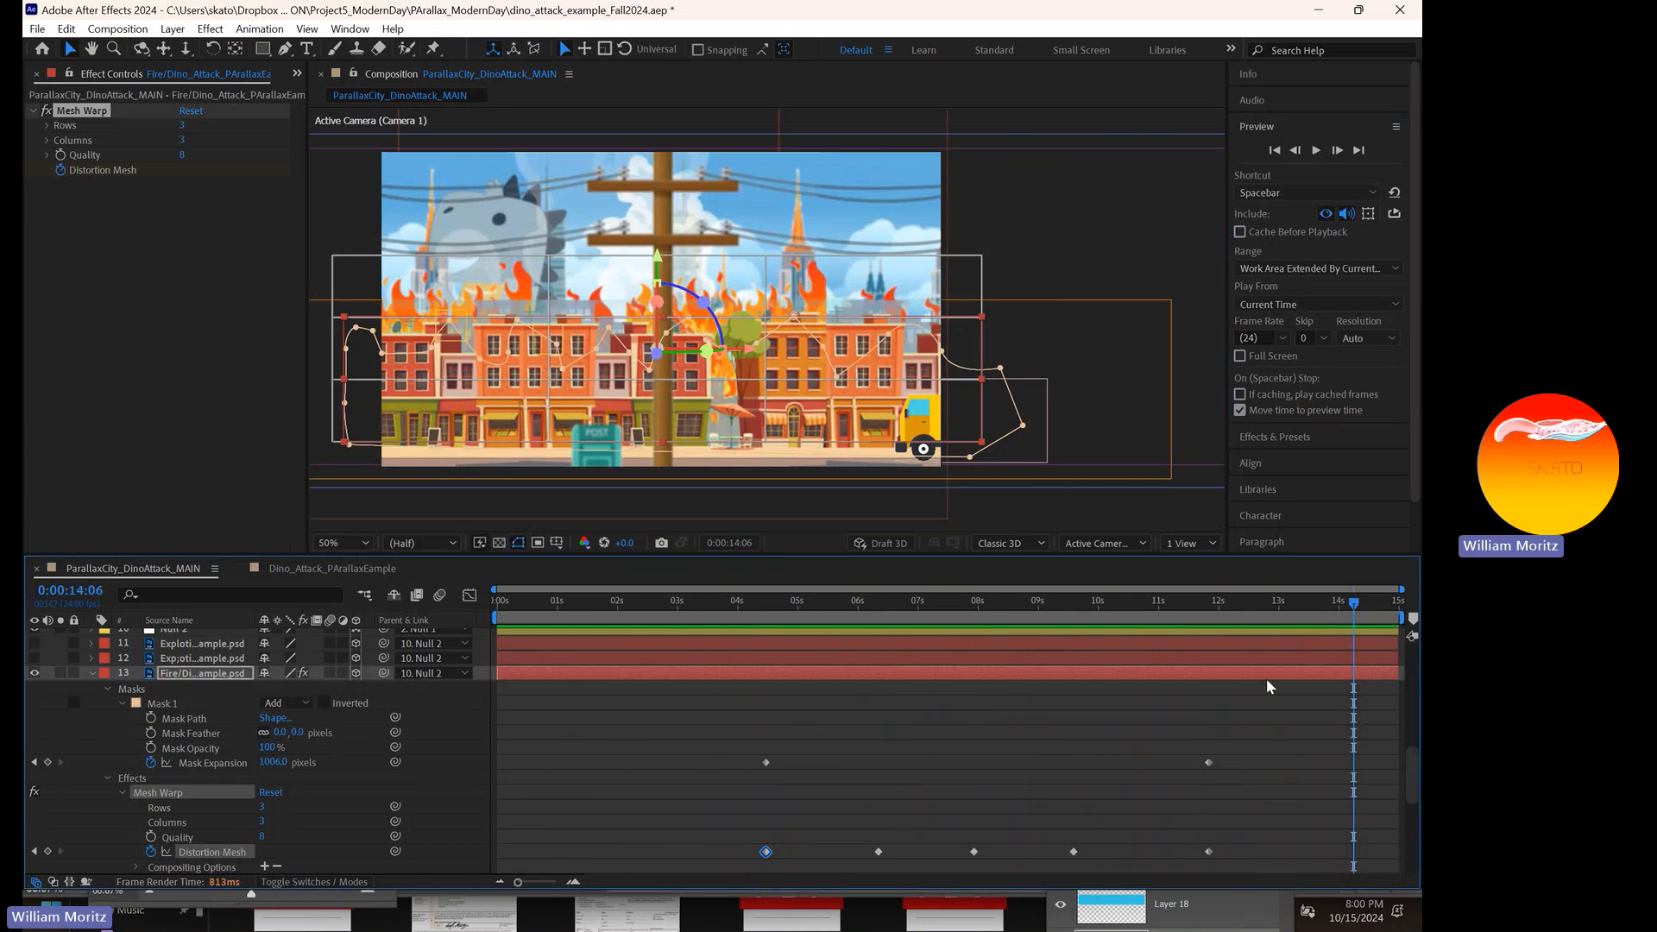
key("ctrl+c")
key("ctrl+v")
- Copy the Distortion Mesh keyframe at 0:00:07:22 to about the 13-second mark, and move the current time to 0:00:14:22
left_click_drag(917, 811, 982, 861)
left_click(1289, 603)
left_click_drag(1290, 602, 1394, 636)
key("ctrl+c")
key("ctrl+v")
left_click(1324, 770)
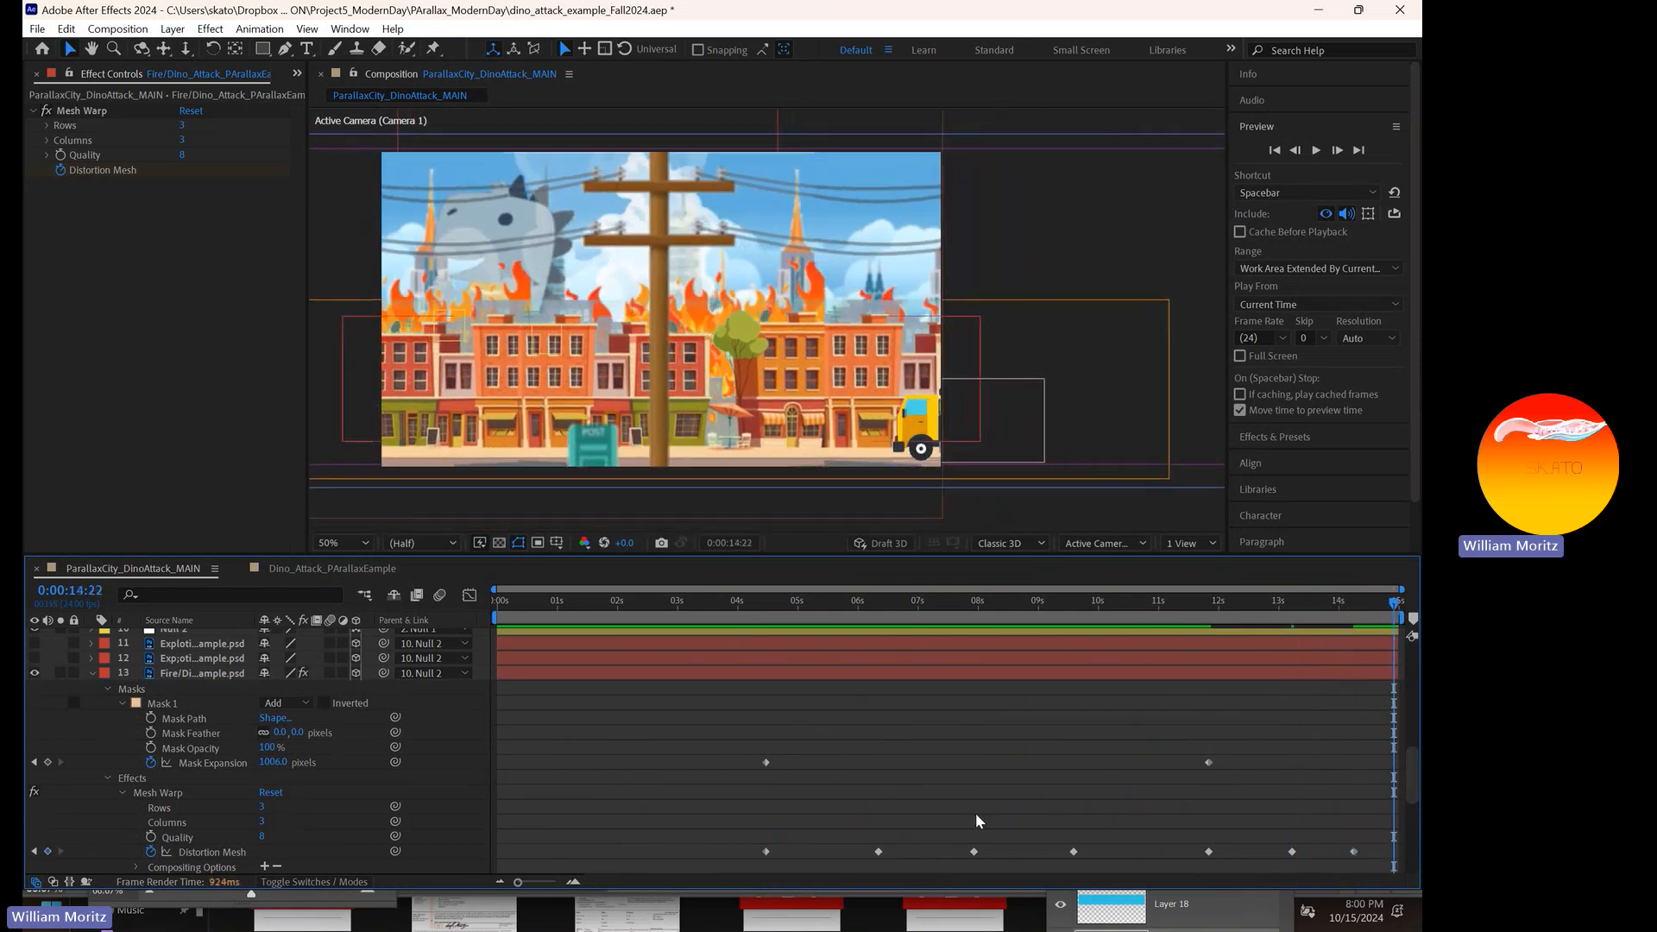
- Try copying the Distortion Mesh keyframe at 0:00:09:14 to 0:00:14:22, and delete the pasted copy
left_click_drag(1027, 806, 1094, 847)
key("ctrl+c")
key("ctrl+v")
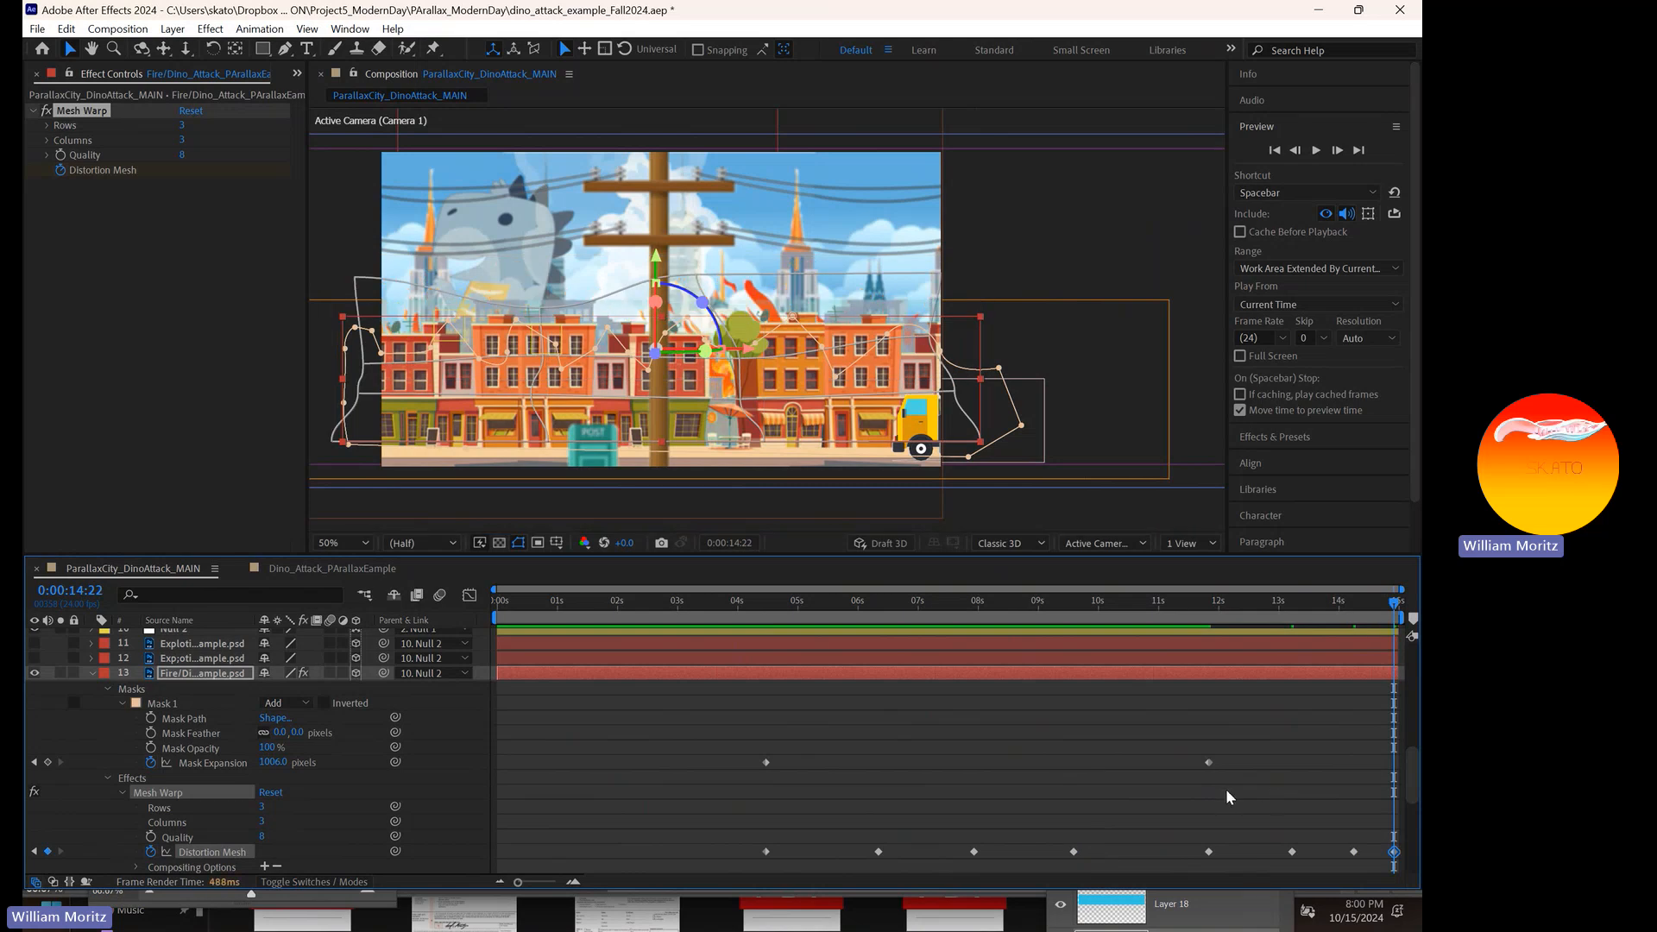
key("Delete")
- Copy the fire layer's Distortion Mesh keyframe at 0:00:04:11 to 0:00:14:22 and save the project
left_click_drag(733, 826, 789, 851)
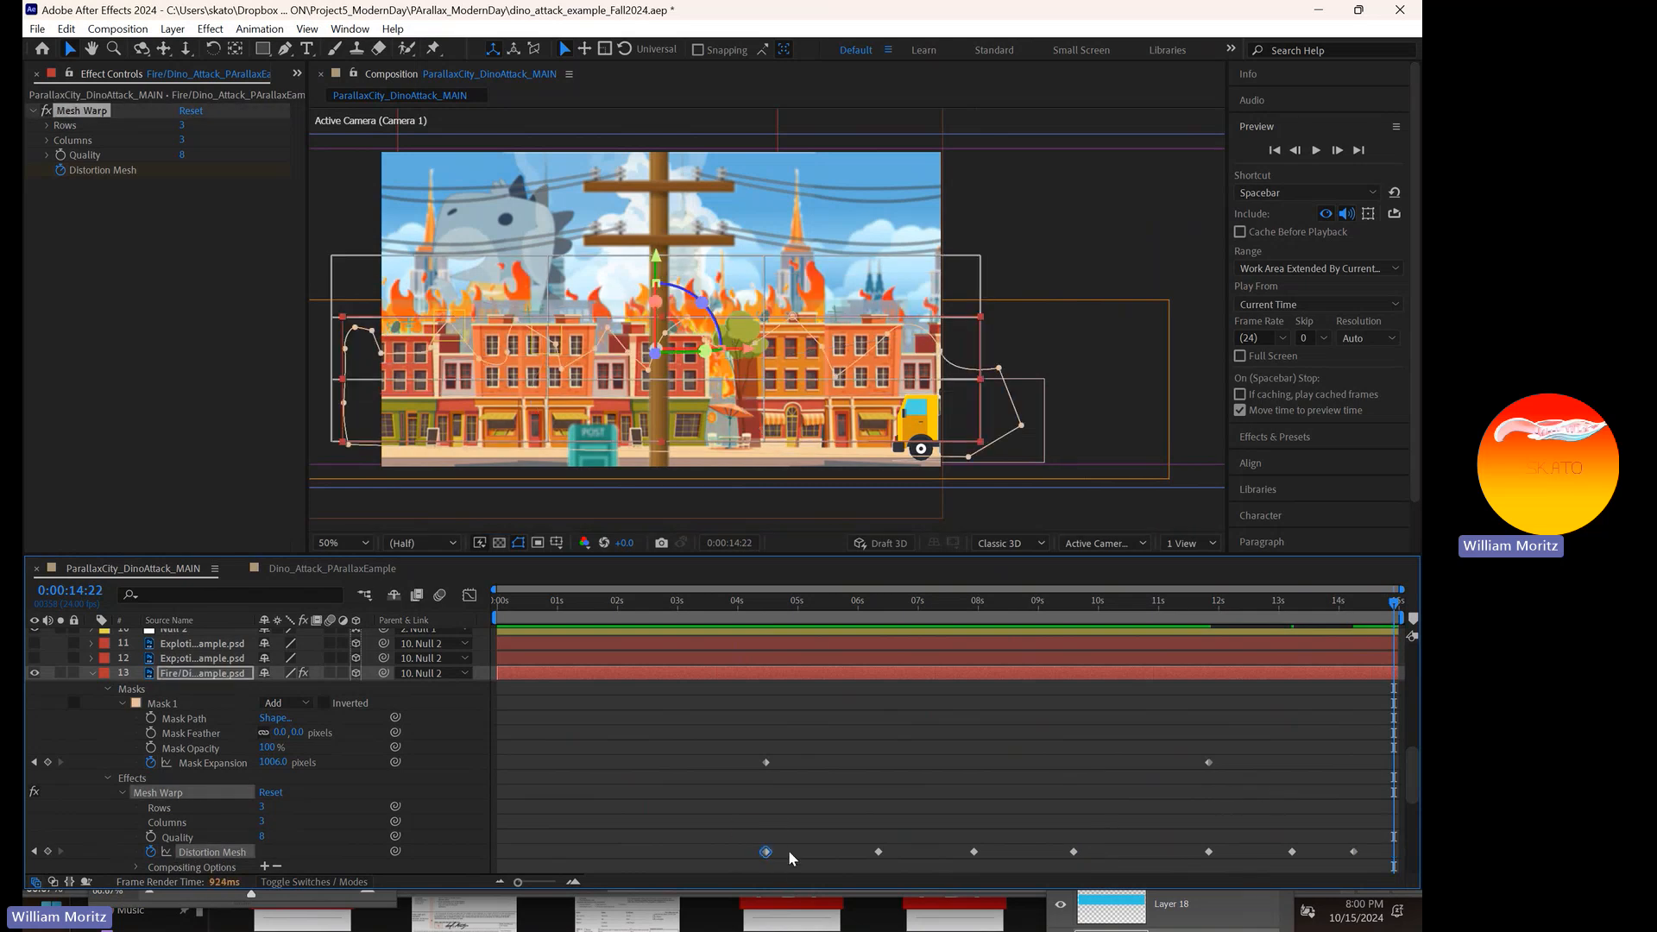
key("ctrl+c")
key("ctrl+v")
left_click(37, 28)
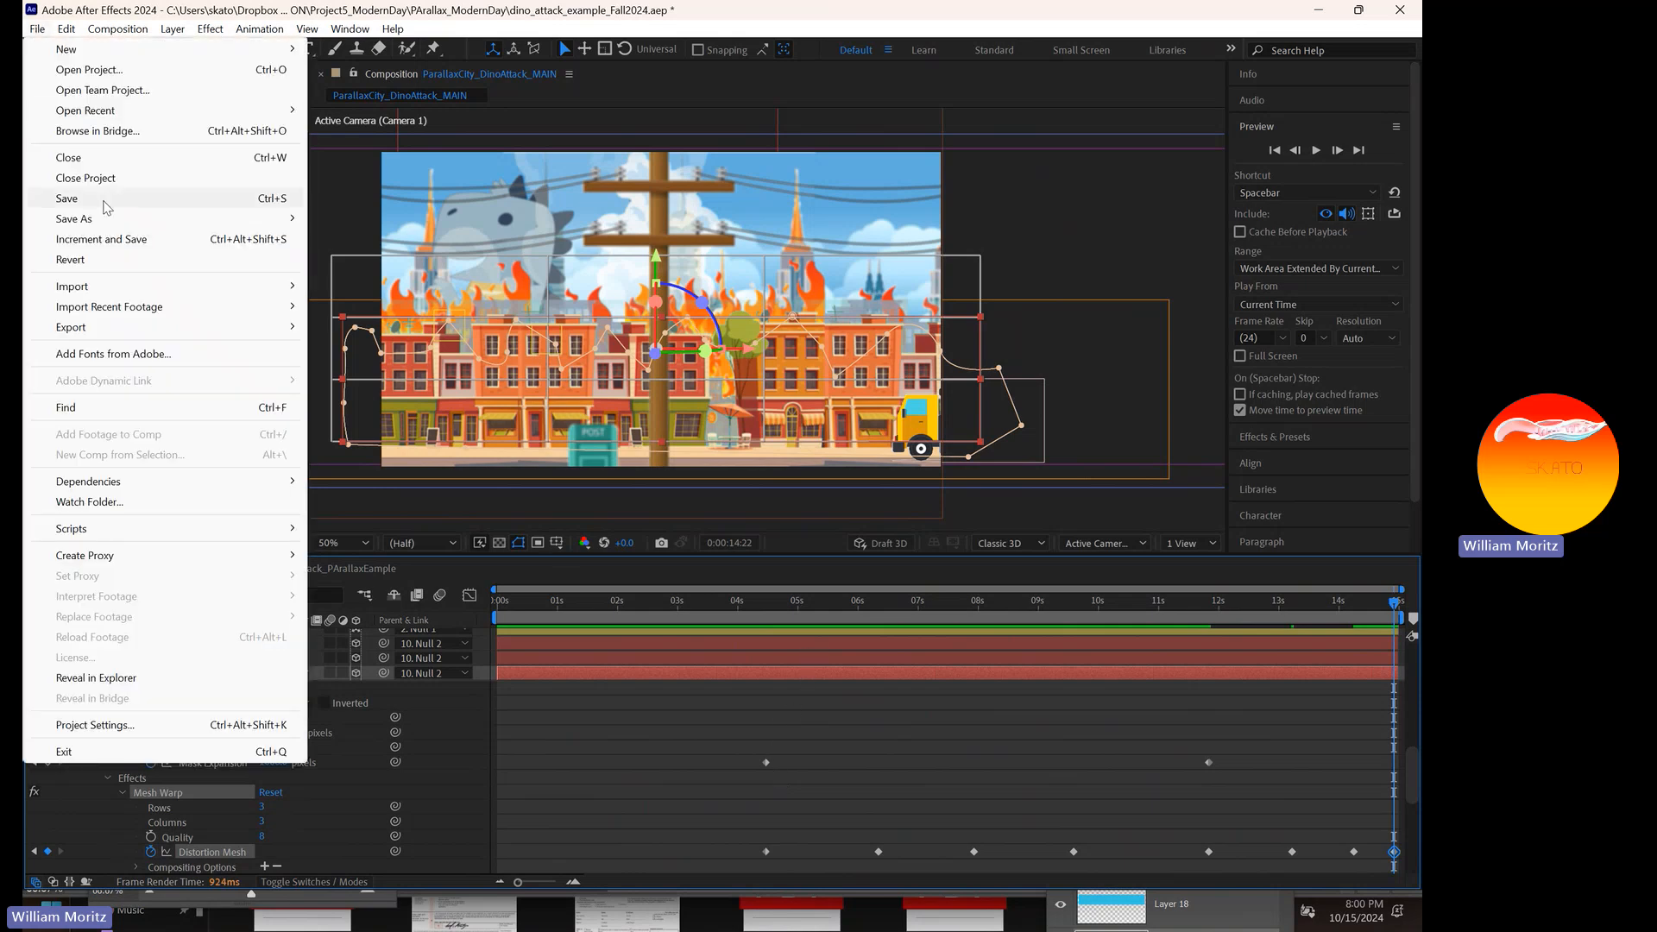
left_click(106, 207)
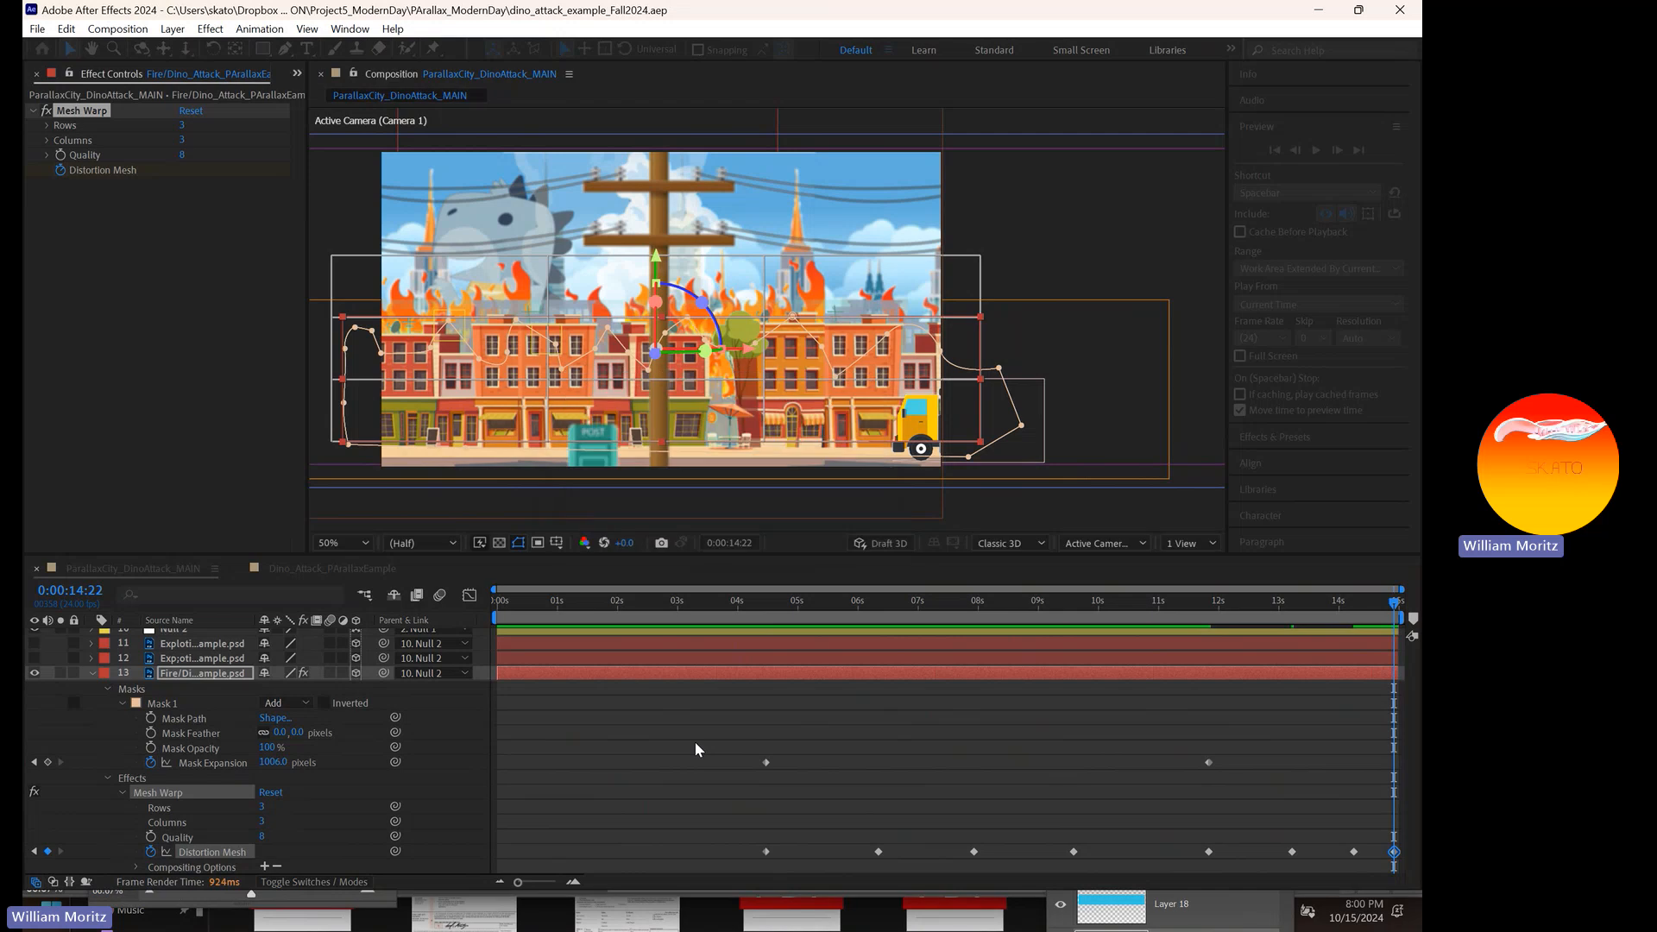
- Briefly show explosion layer 12, hide it again, and scrub the scene to 0:00:05:16
left_click(91, 673)
left_click(35, 658)
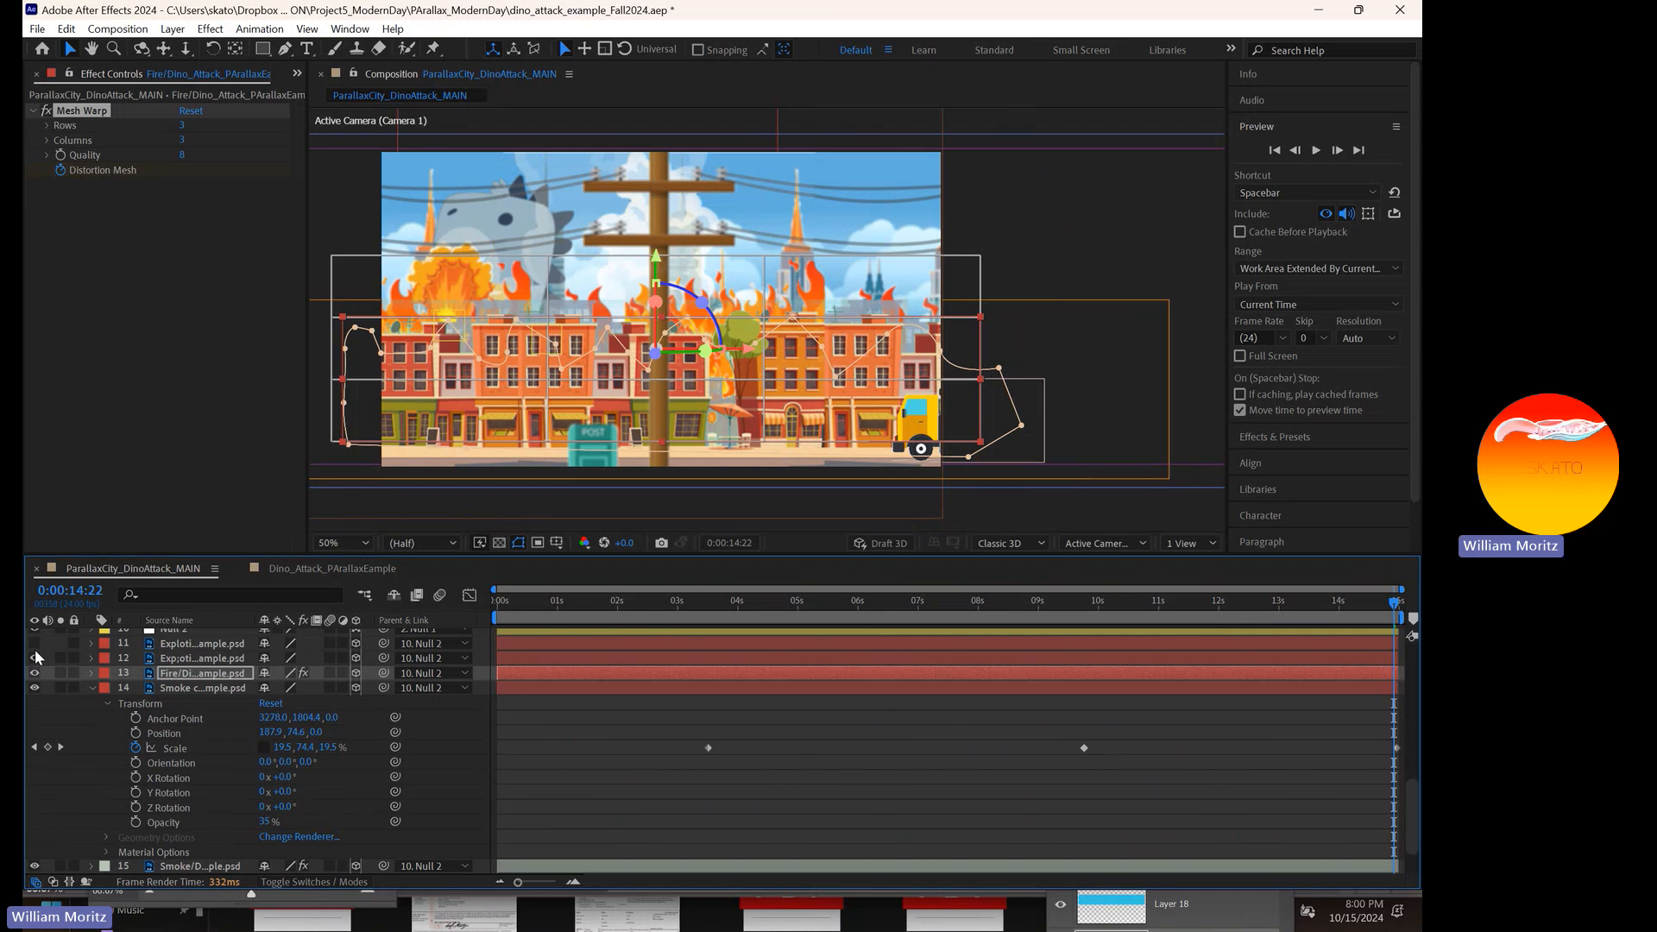
left_click(35, 658)
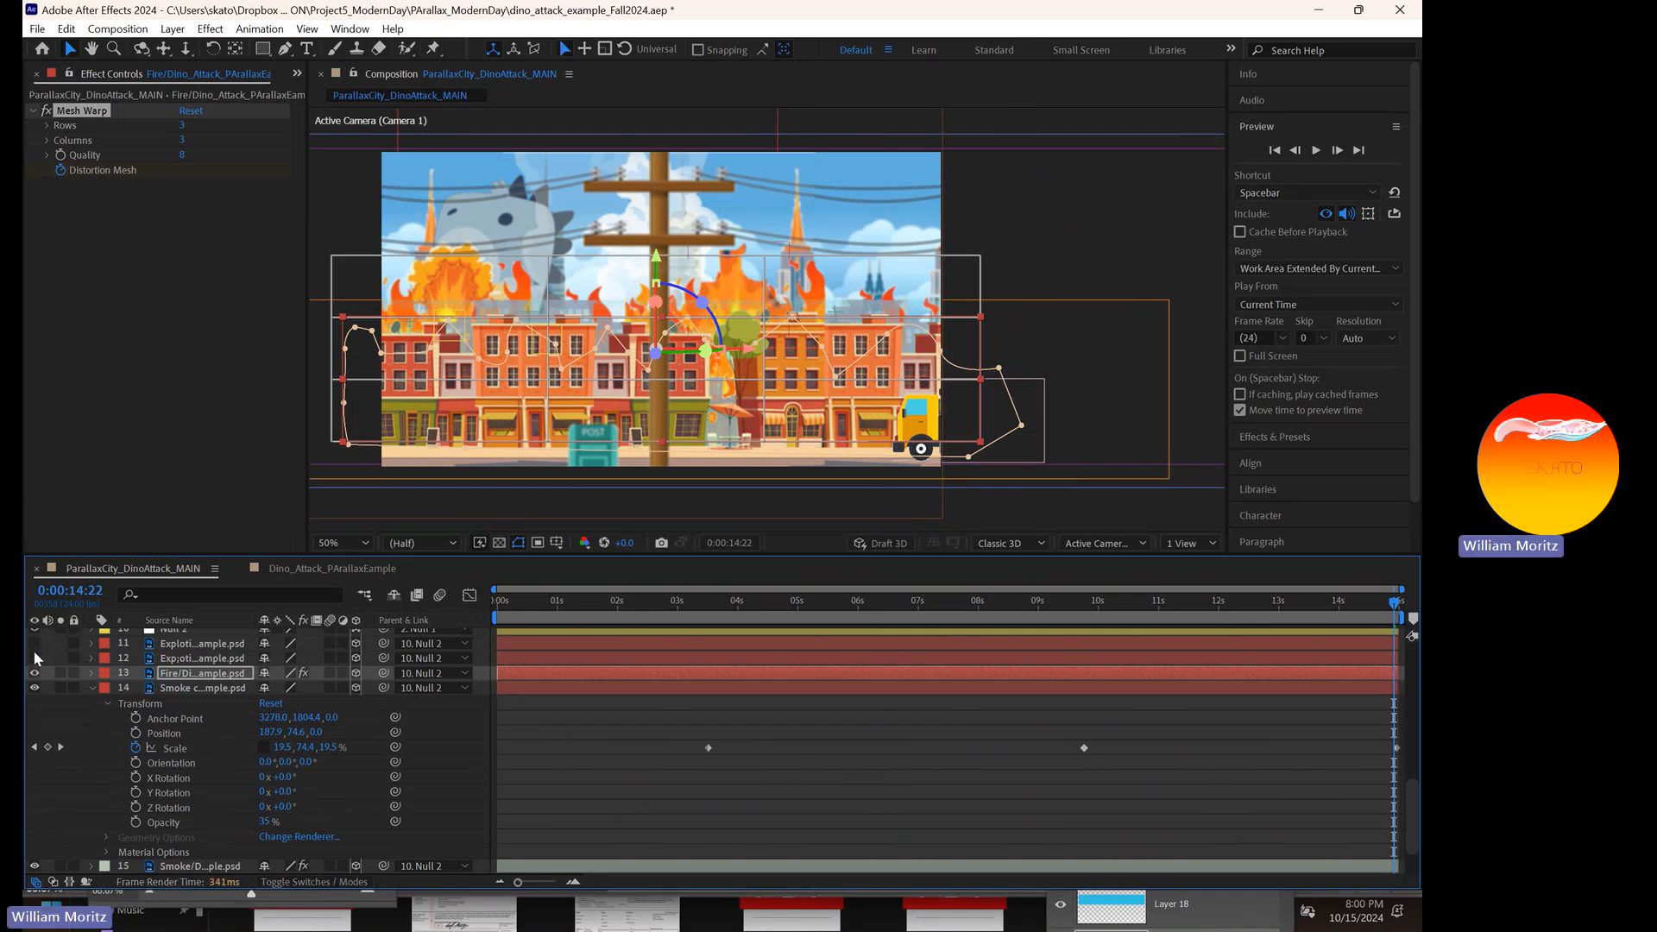
left_click(556, 604)
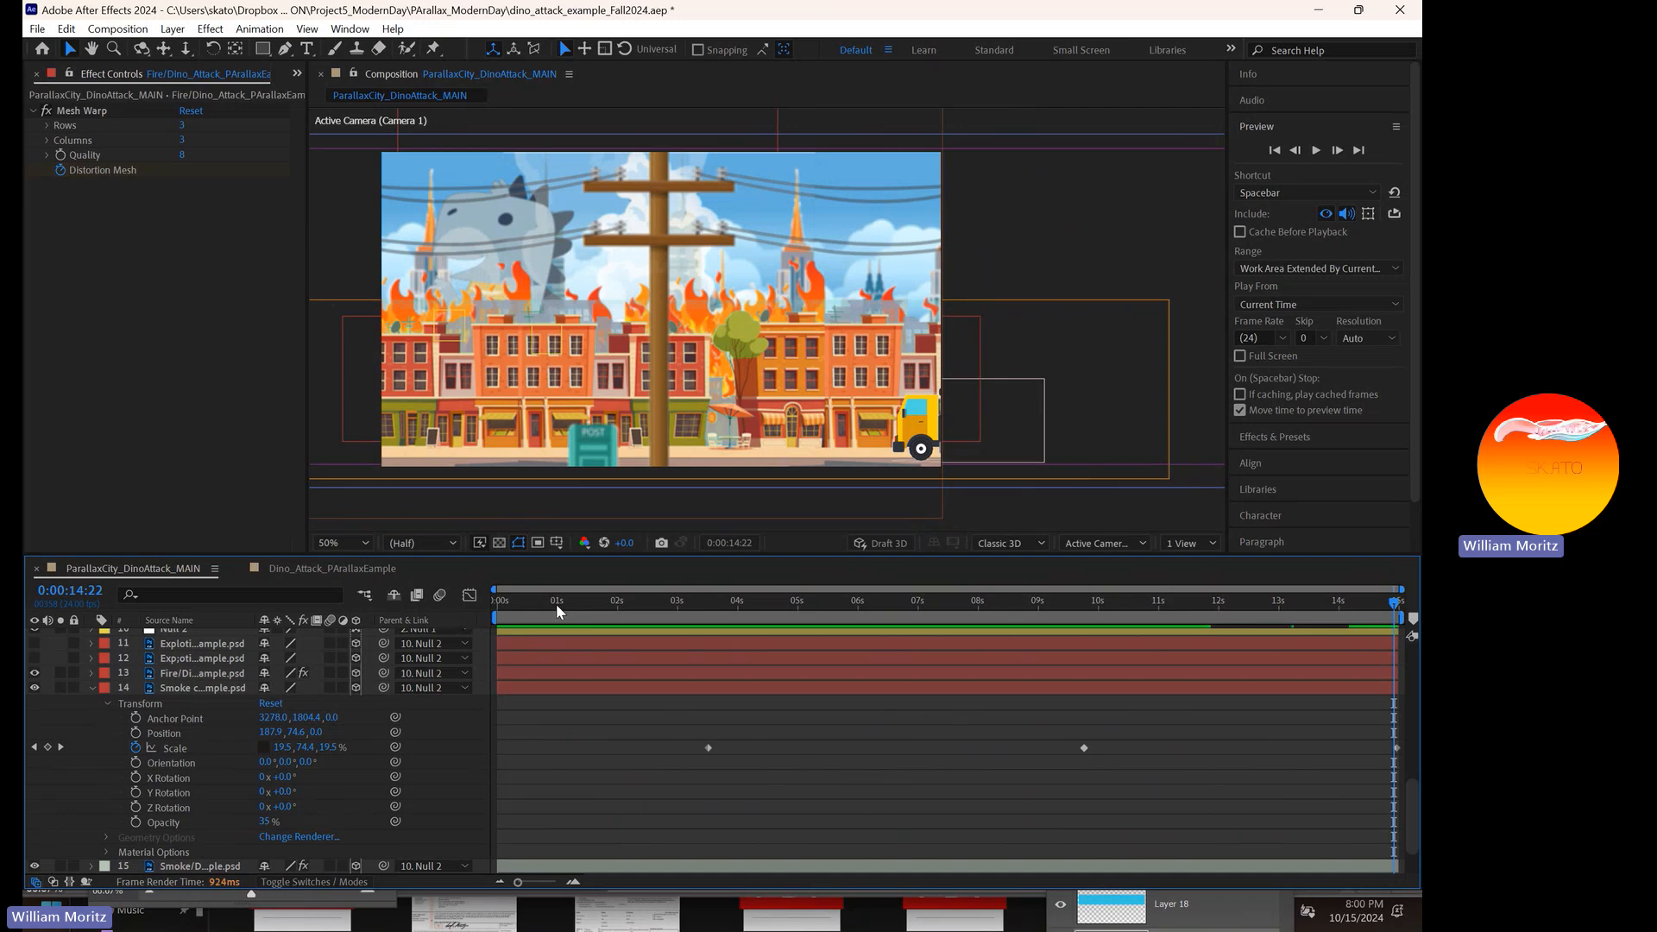
left_click_drag(556, 604, 838, 603)
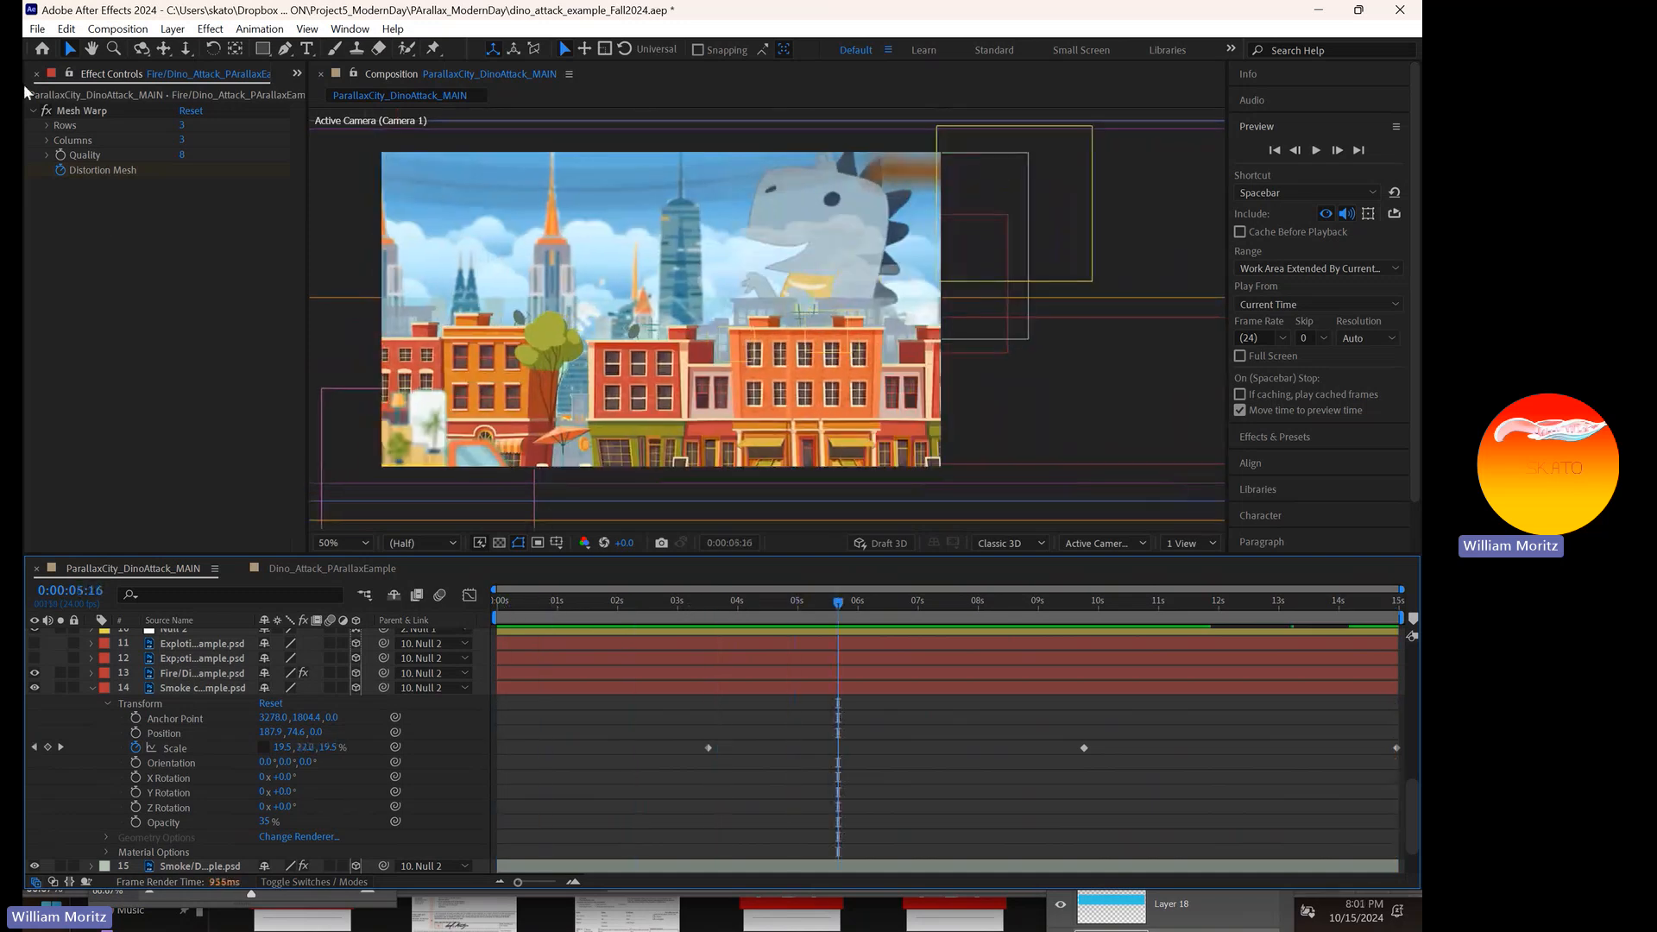
- Close the effect controls to show the project items, and collapse the Dino_Attack layers folder
left_click(37, 75)
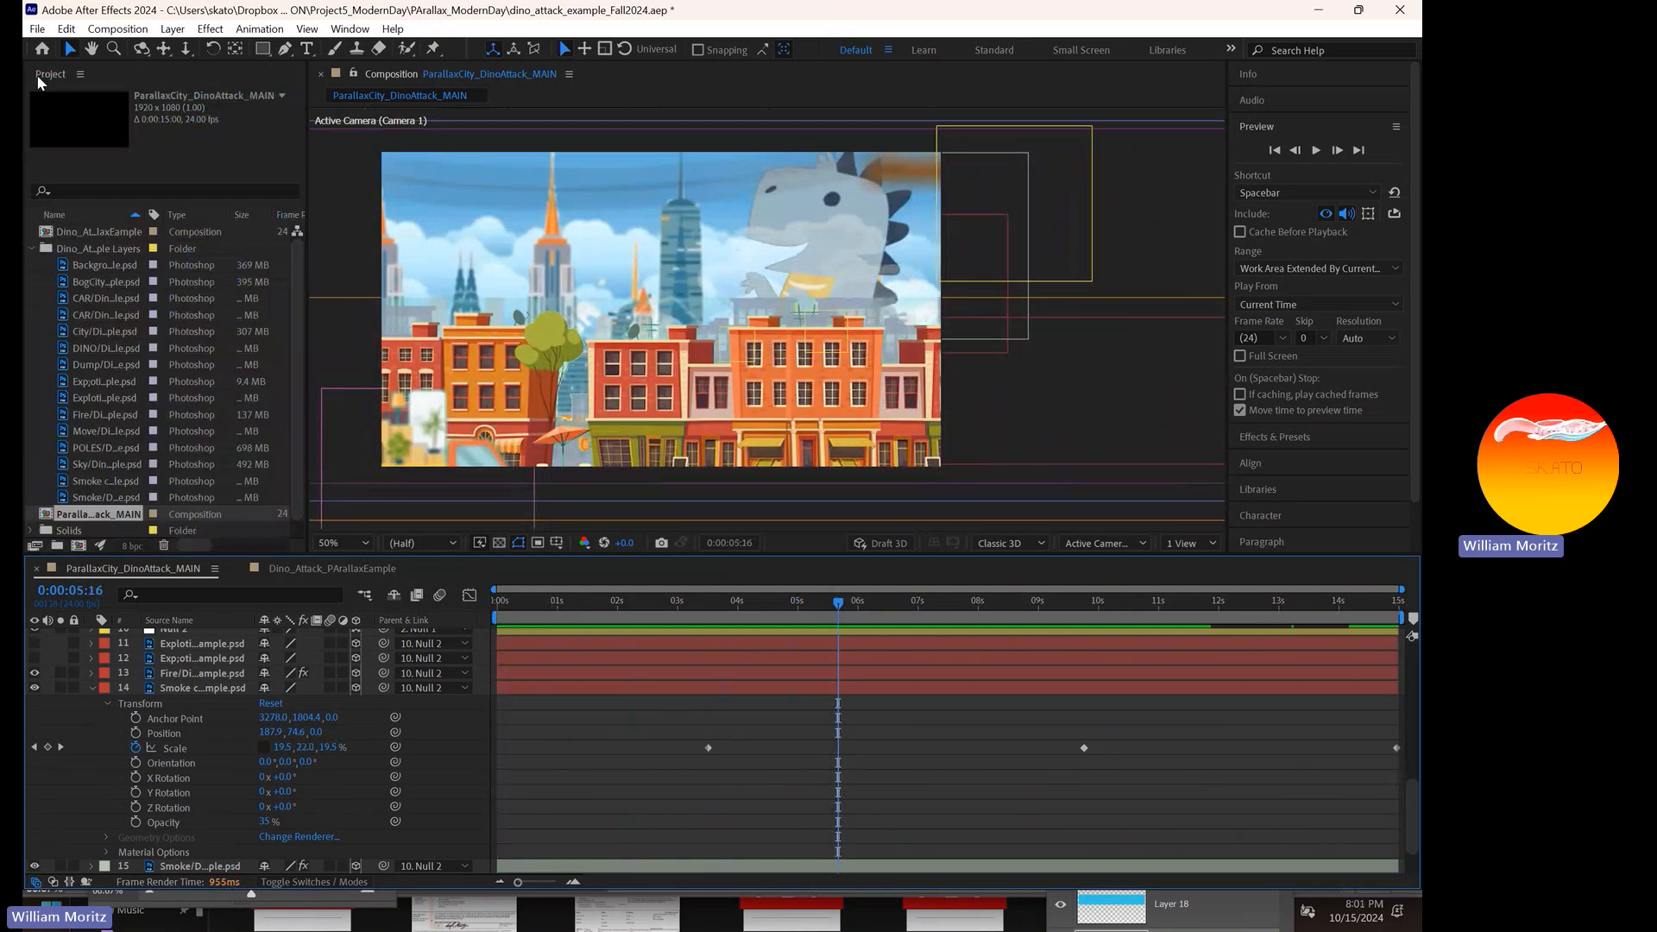
scroll(214, 441, "down", 1)
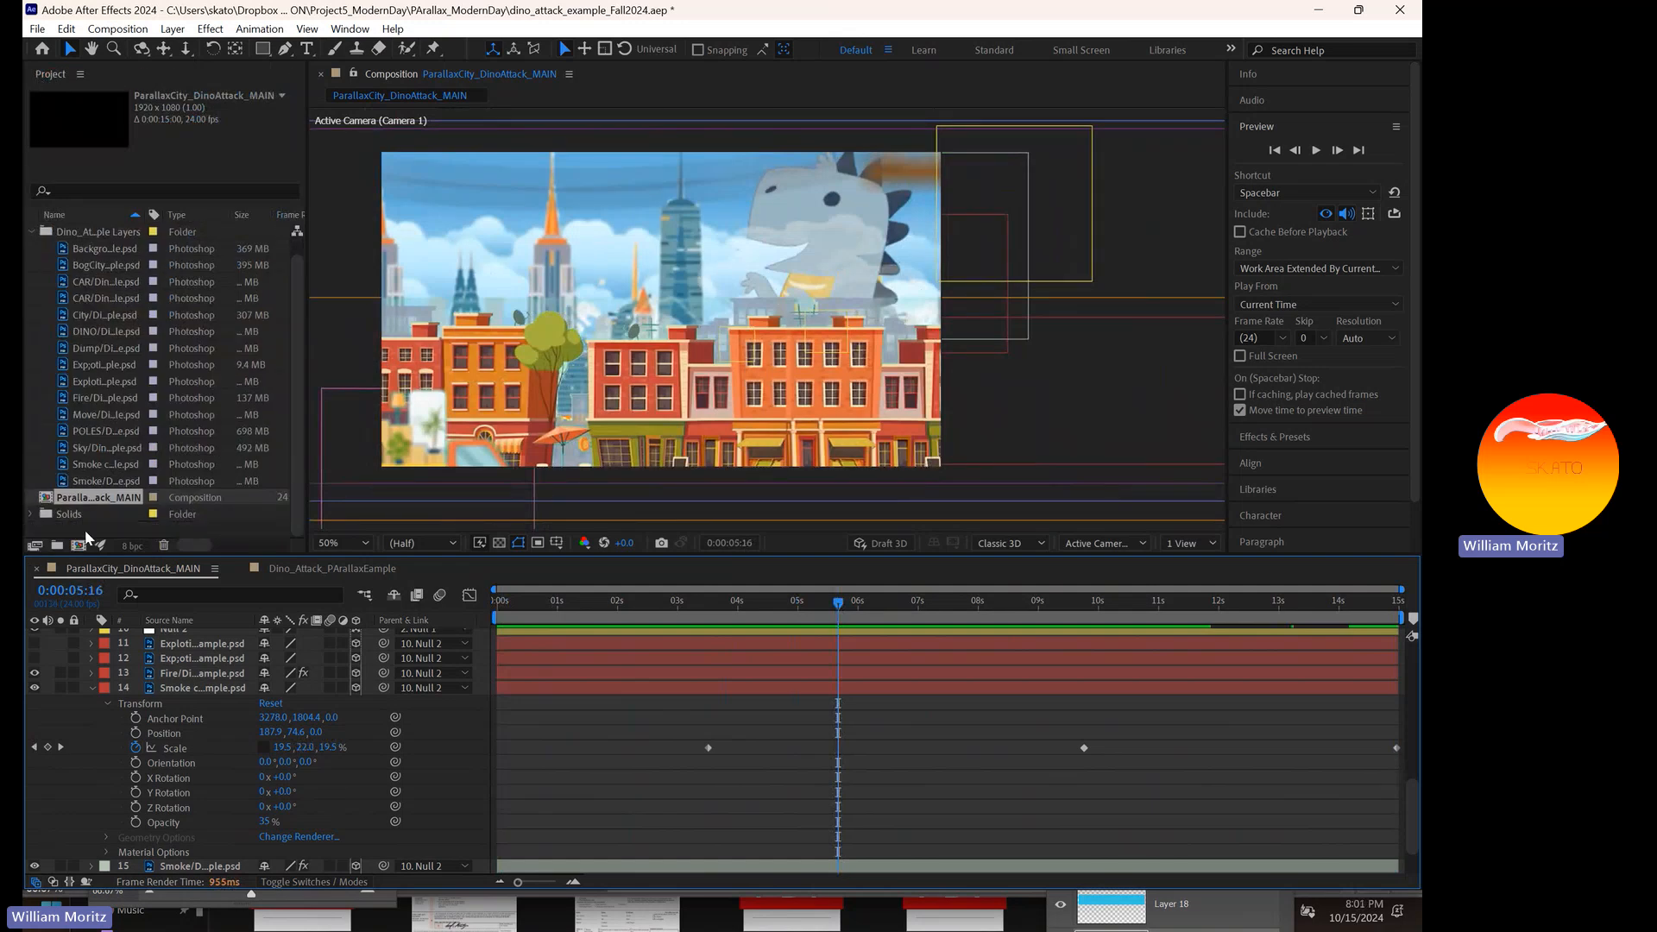
left_click(29, 231)
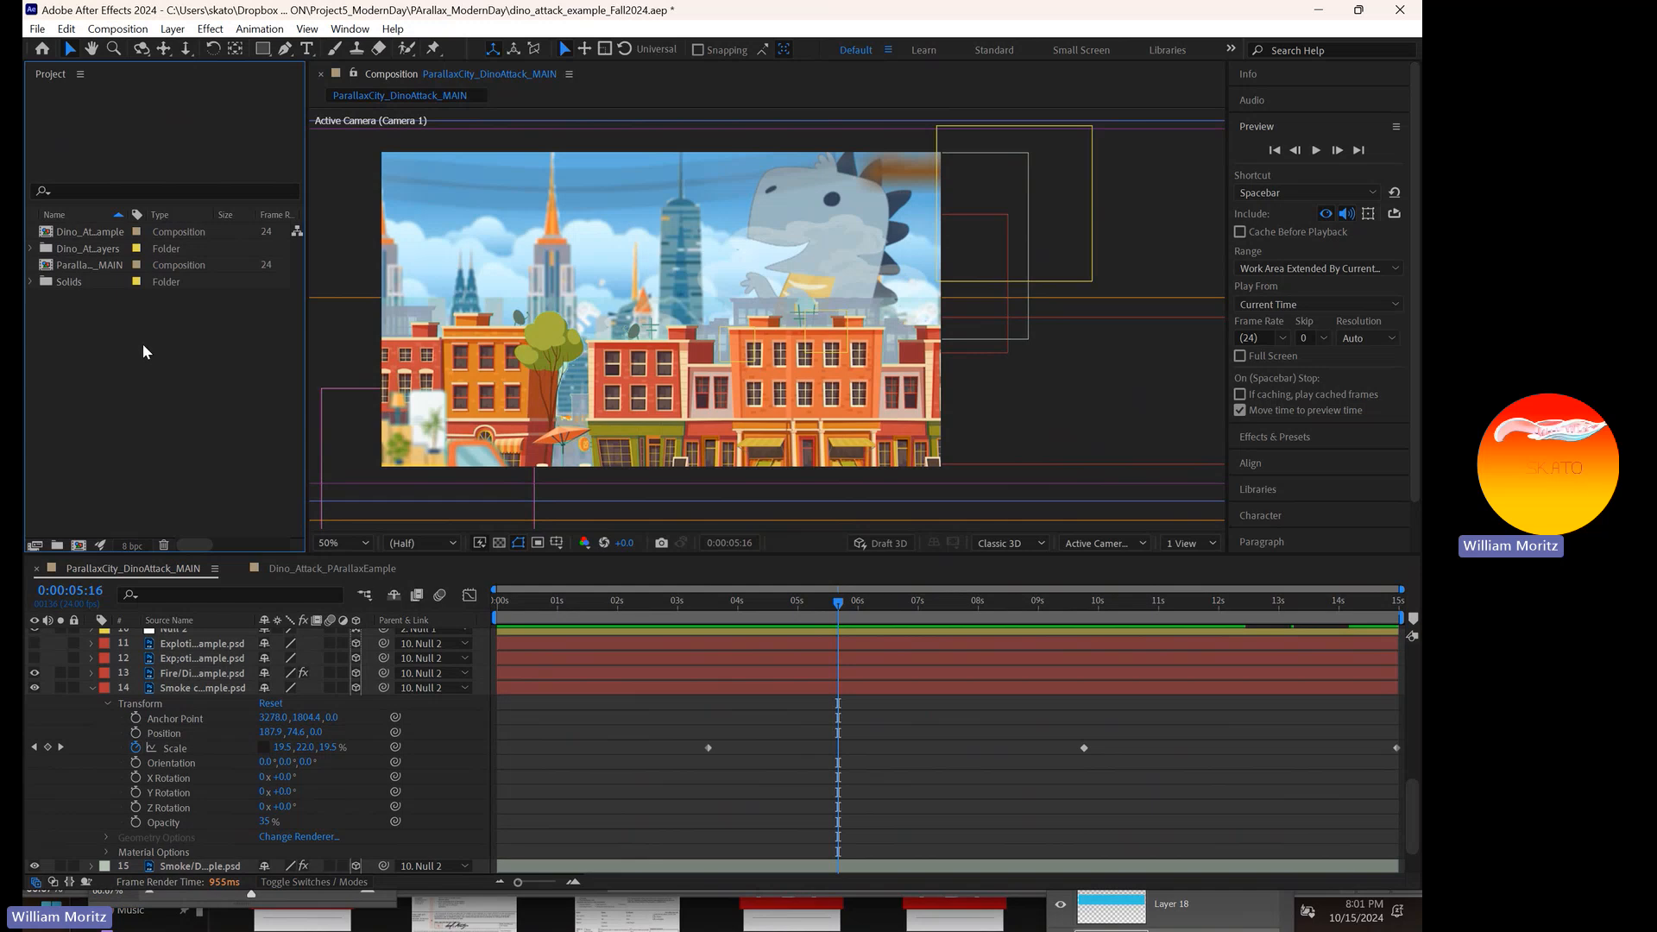
right_click(143, 344)
mouse_move(143, 438)
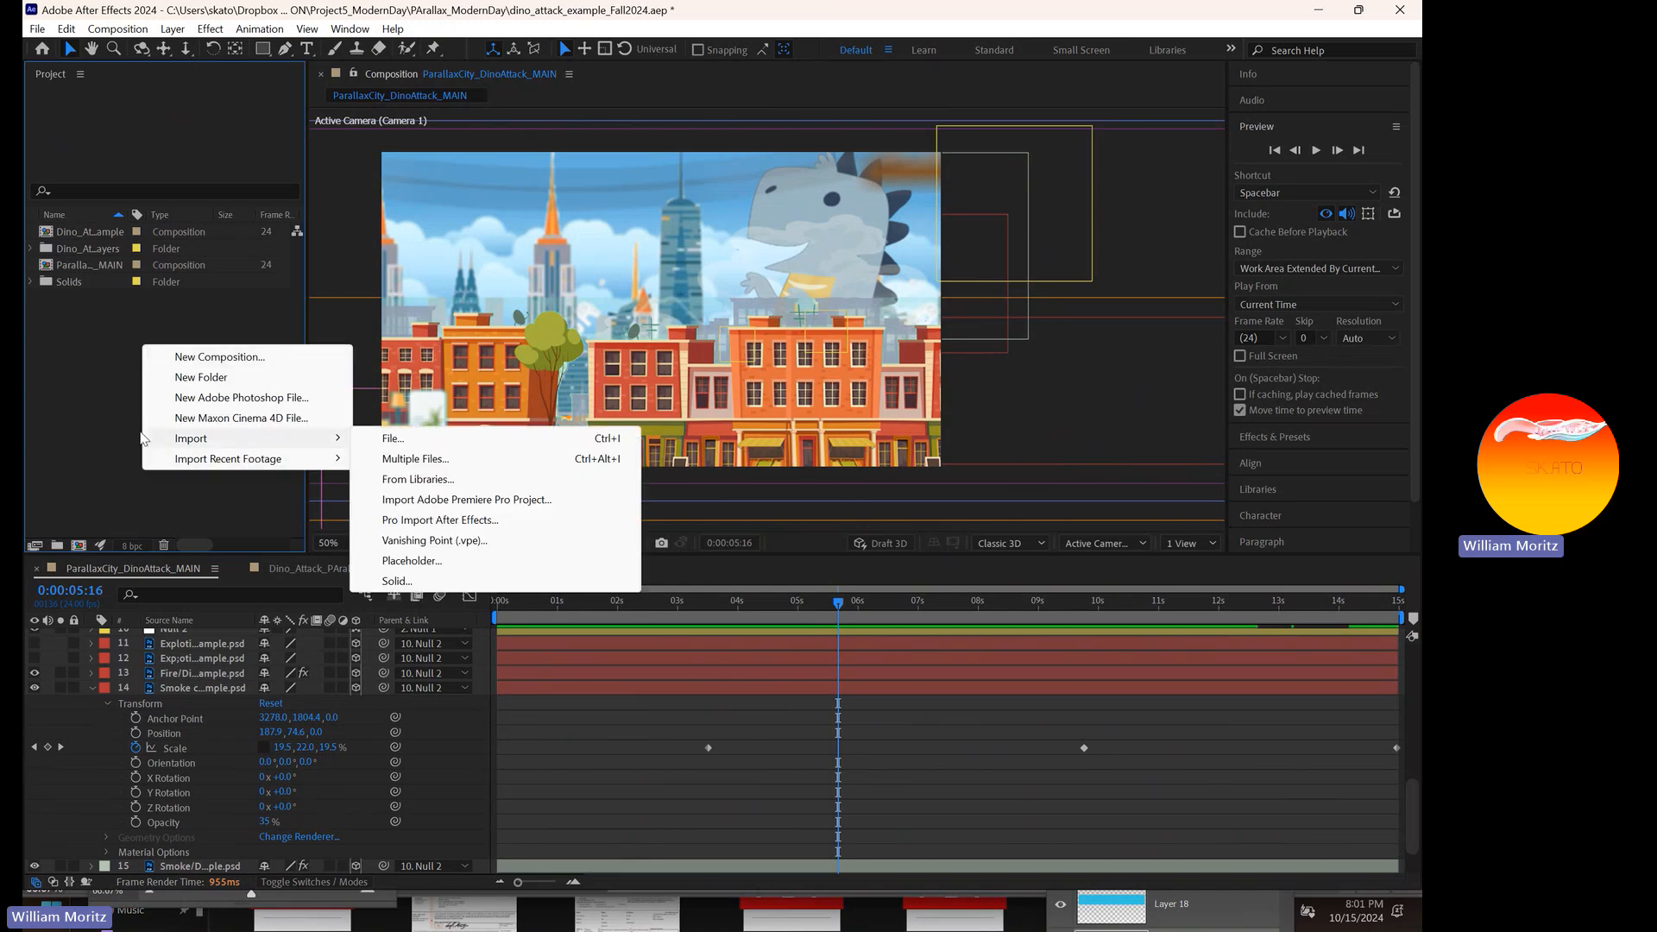
left_click(45, 385)
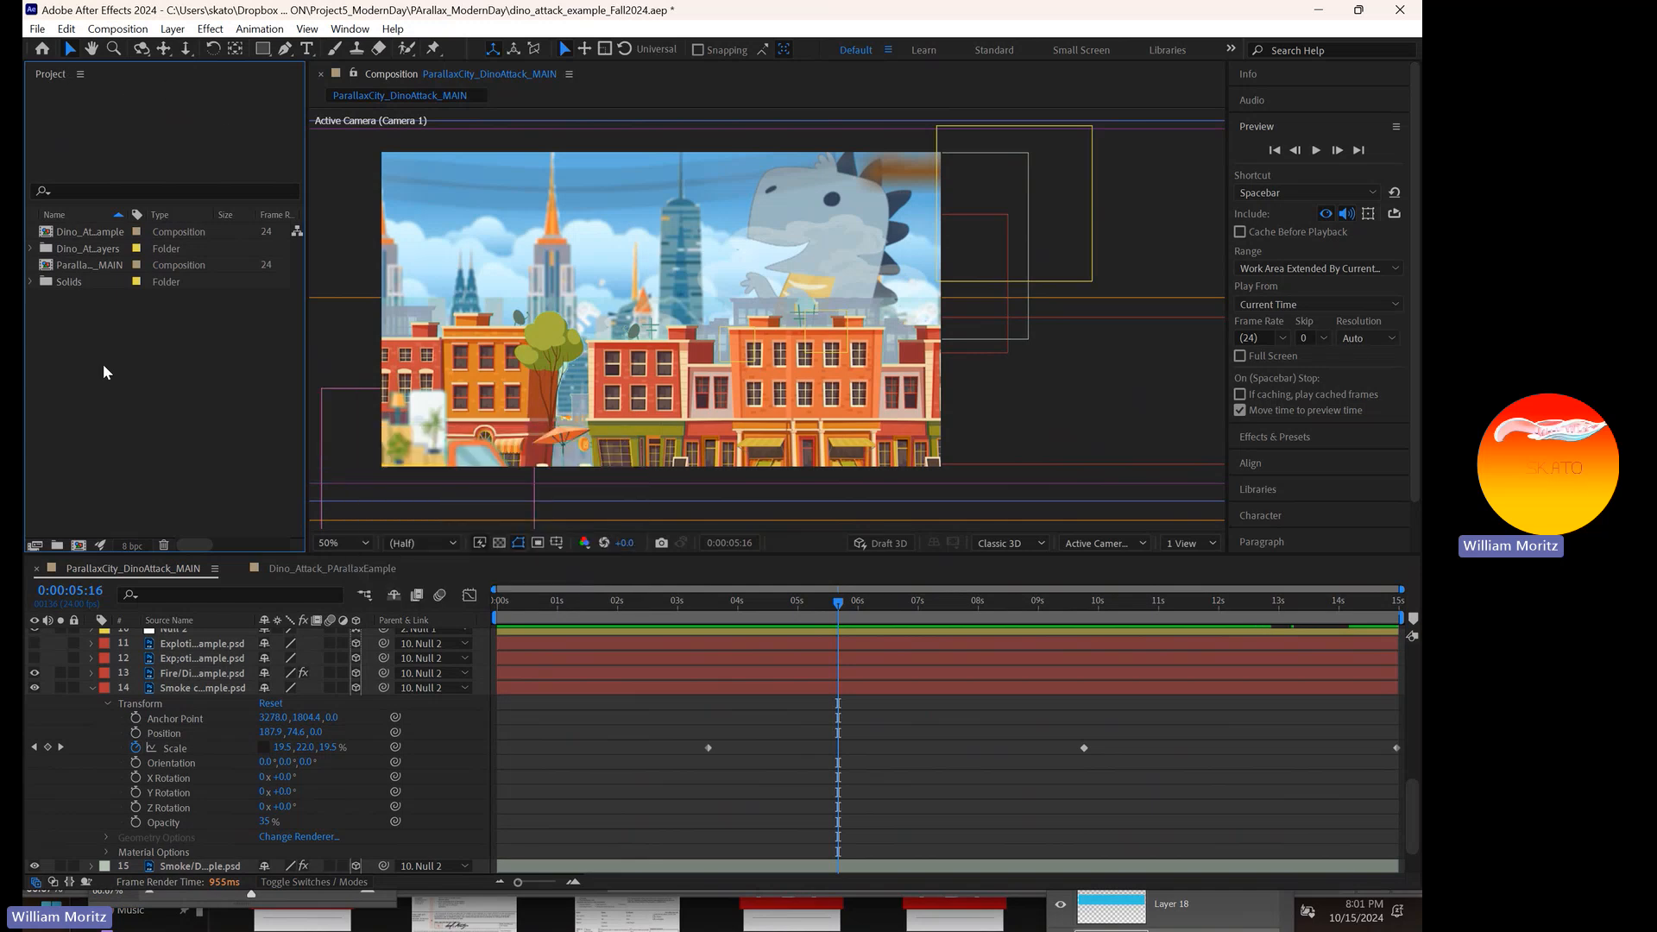
- Import Spark Impacts Black Screen.mp4 into the project as footage
right_click(212, 352)
mouse_move(348, 444)
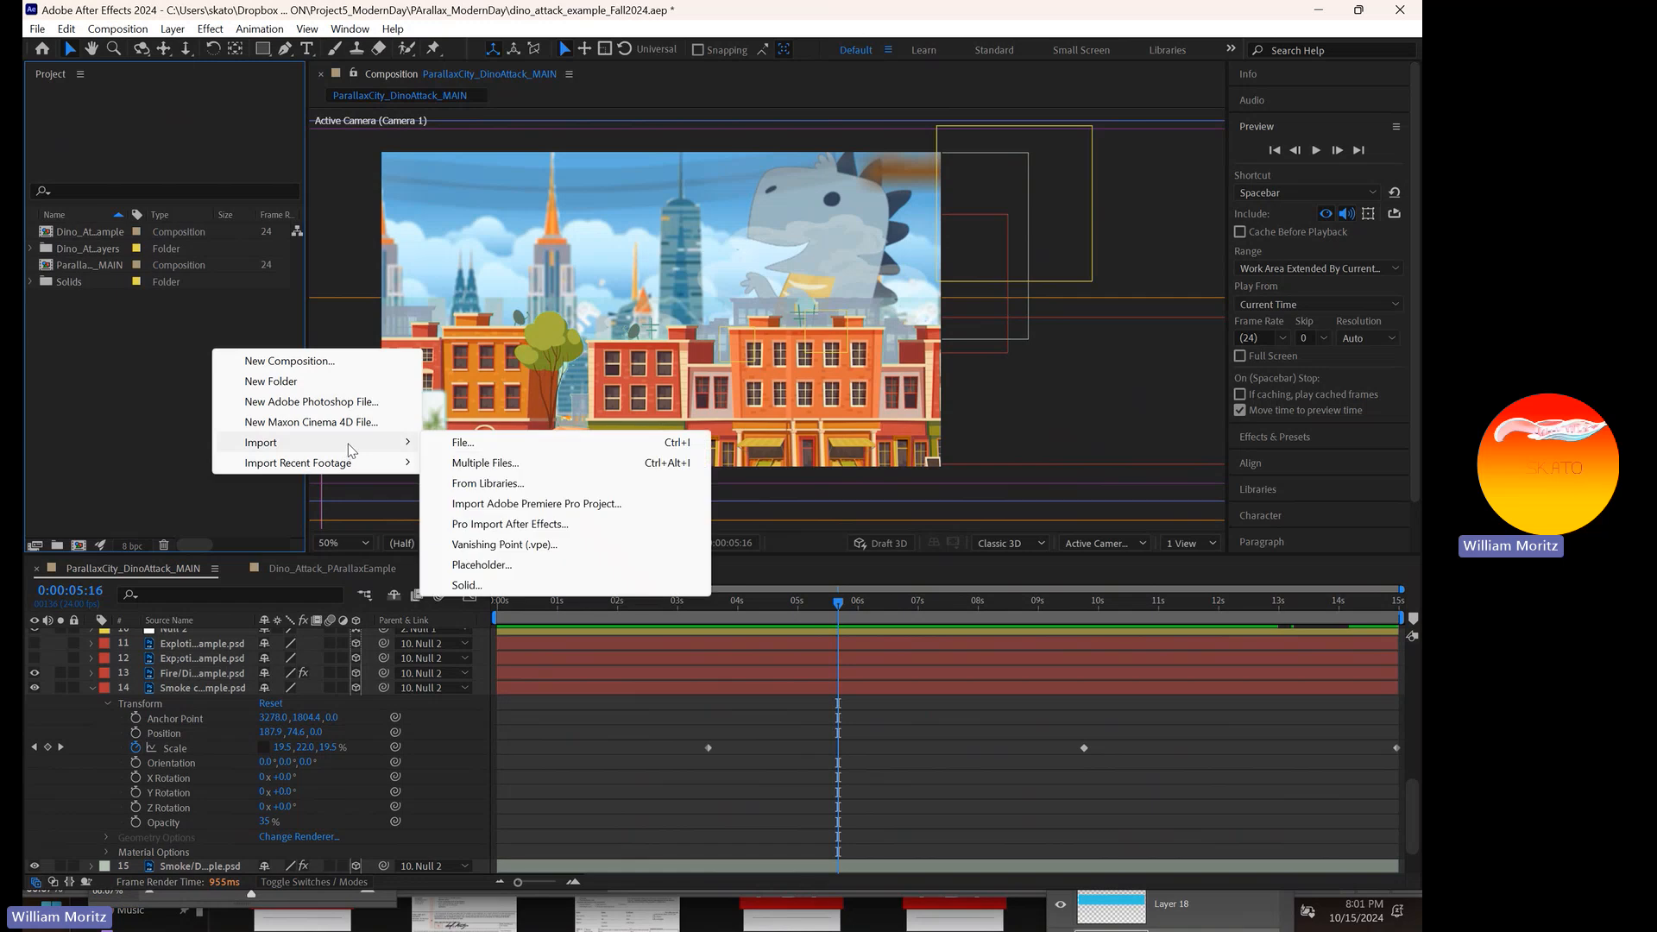
left_click(464, 441)
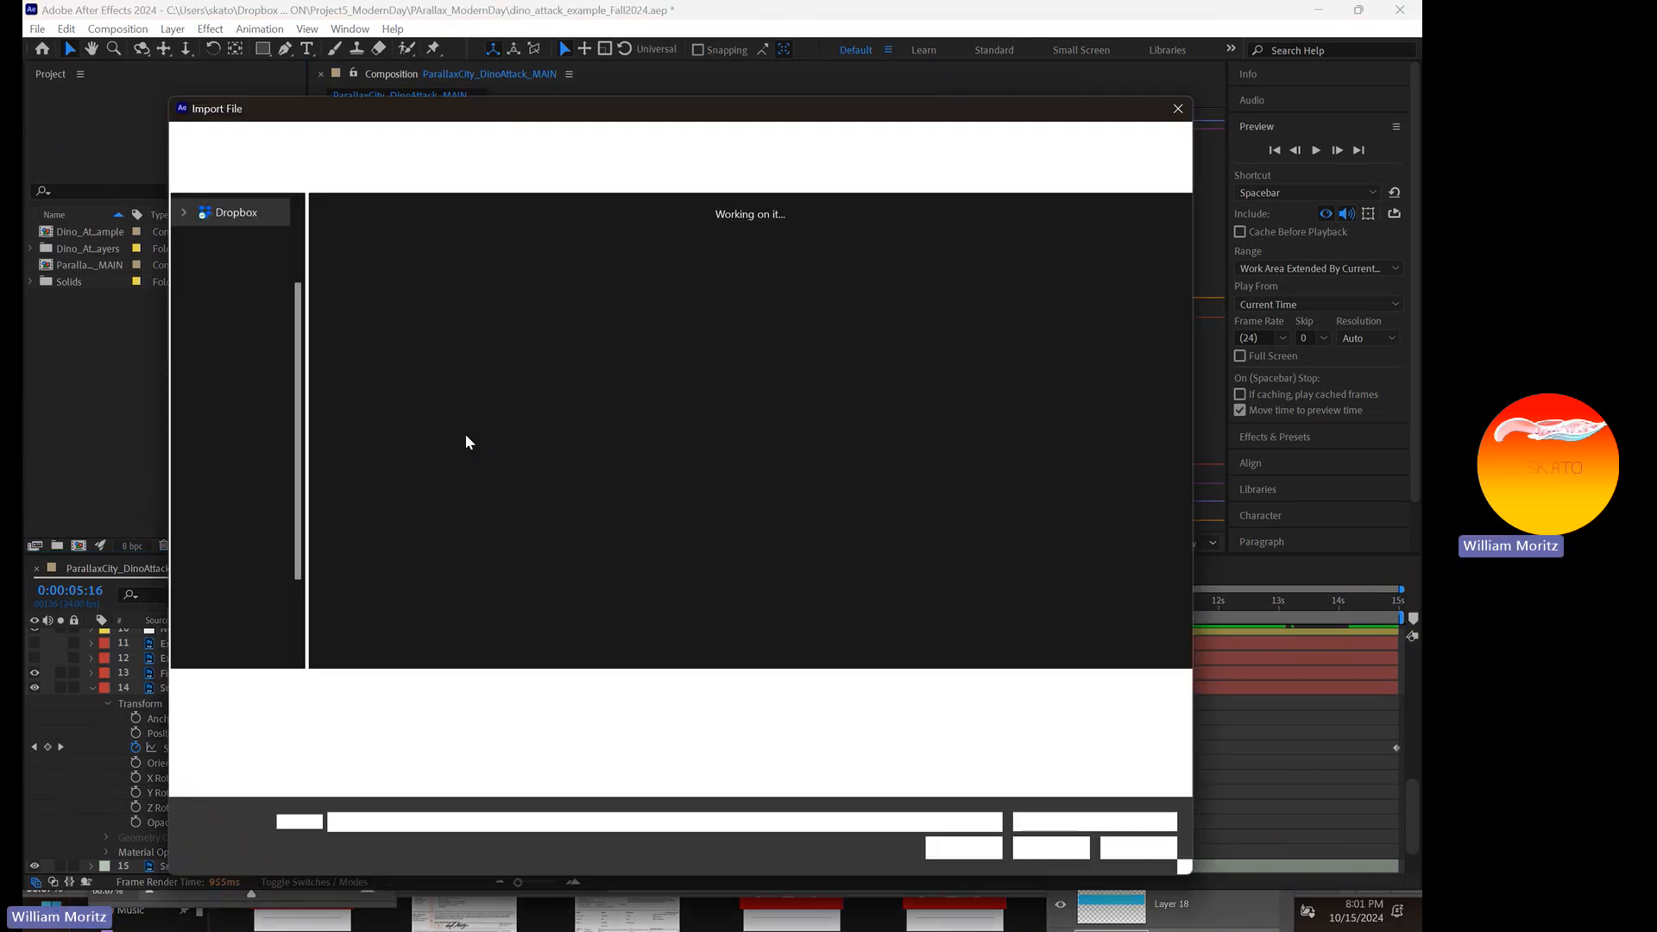
left_click(1133, 410)
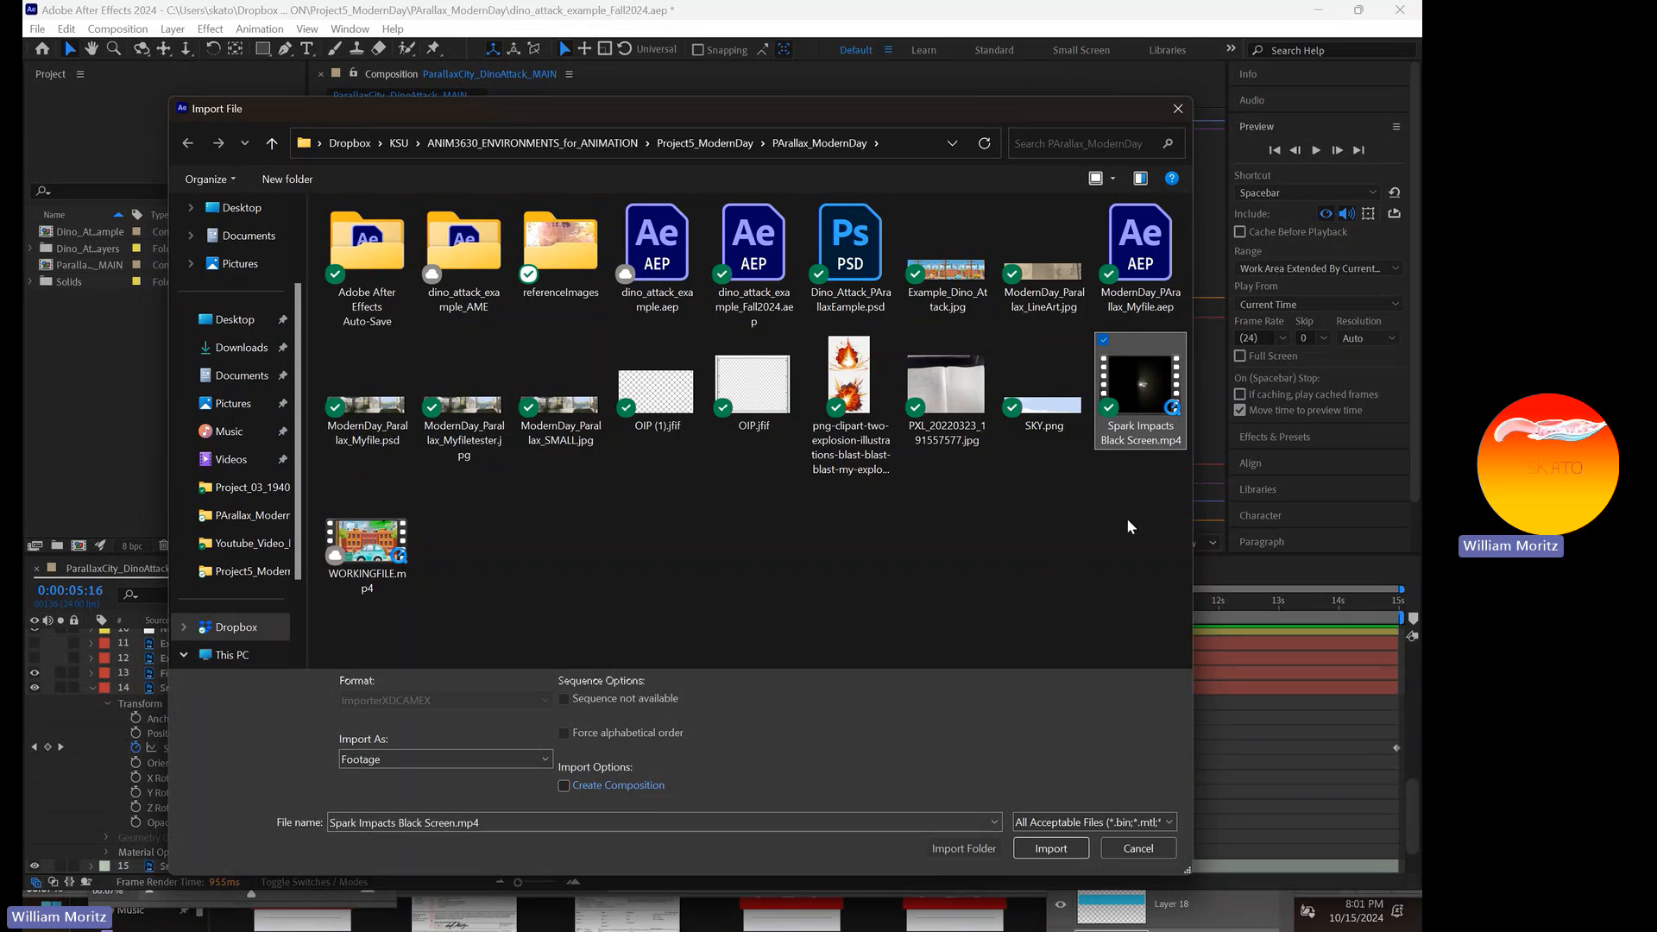
left_click(1048, 853)
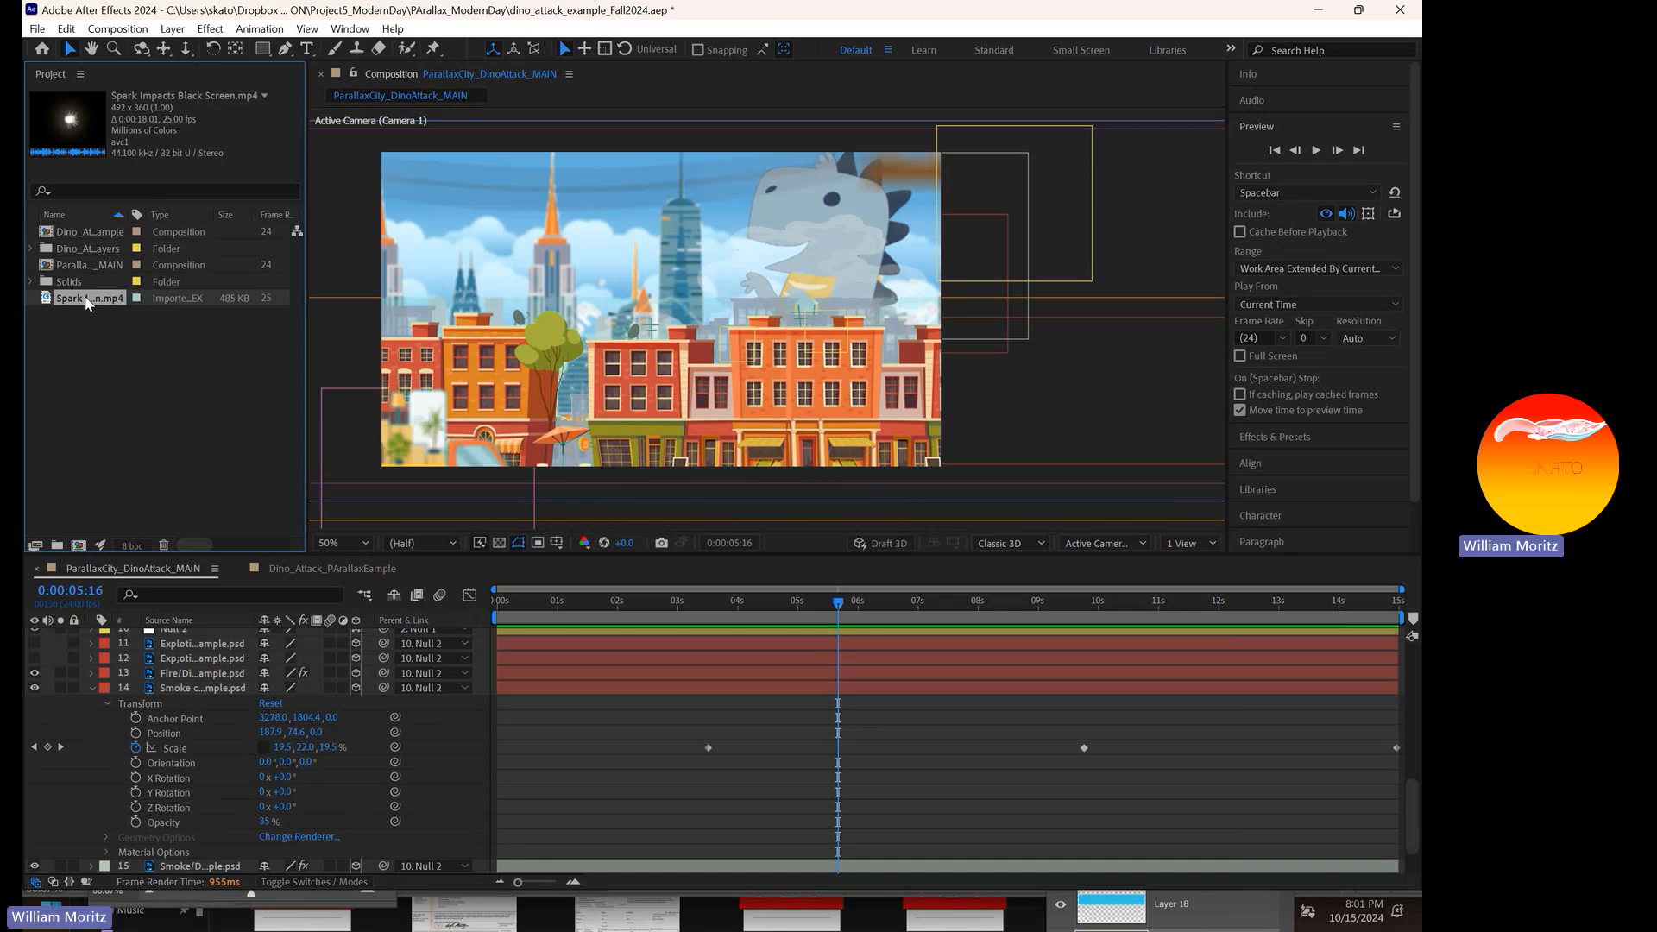
- Add the spark footage to the main composition between the fire and smoke cloud layers, and mute its audio
left_click_drag(87, 302, 145, 689)
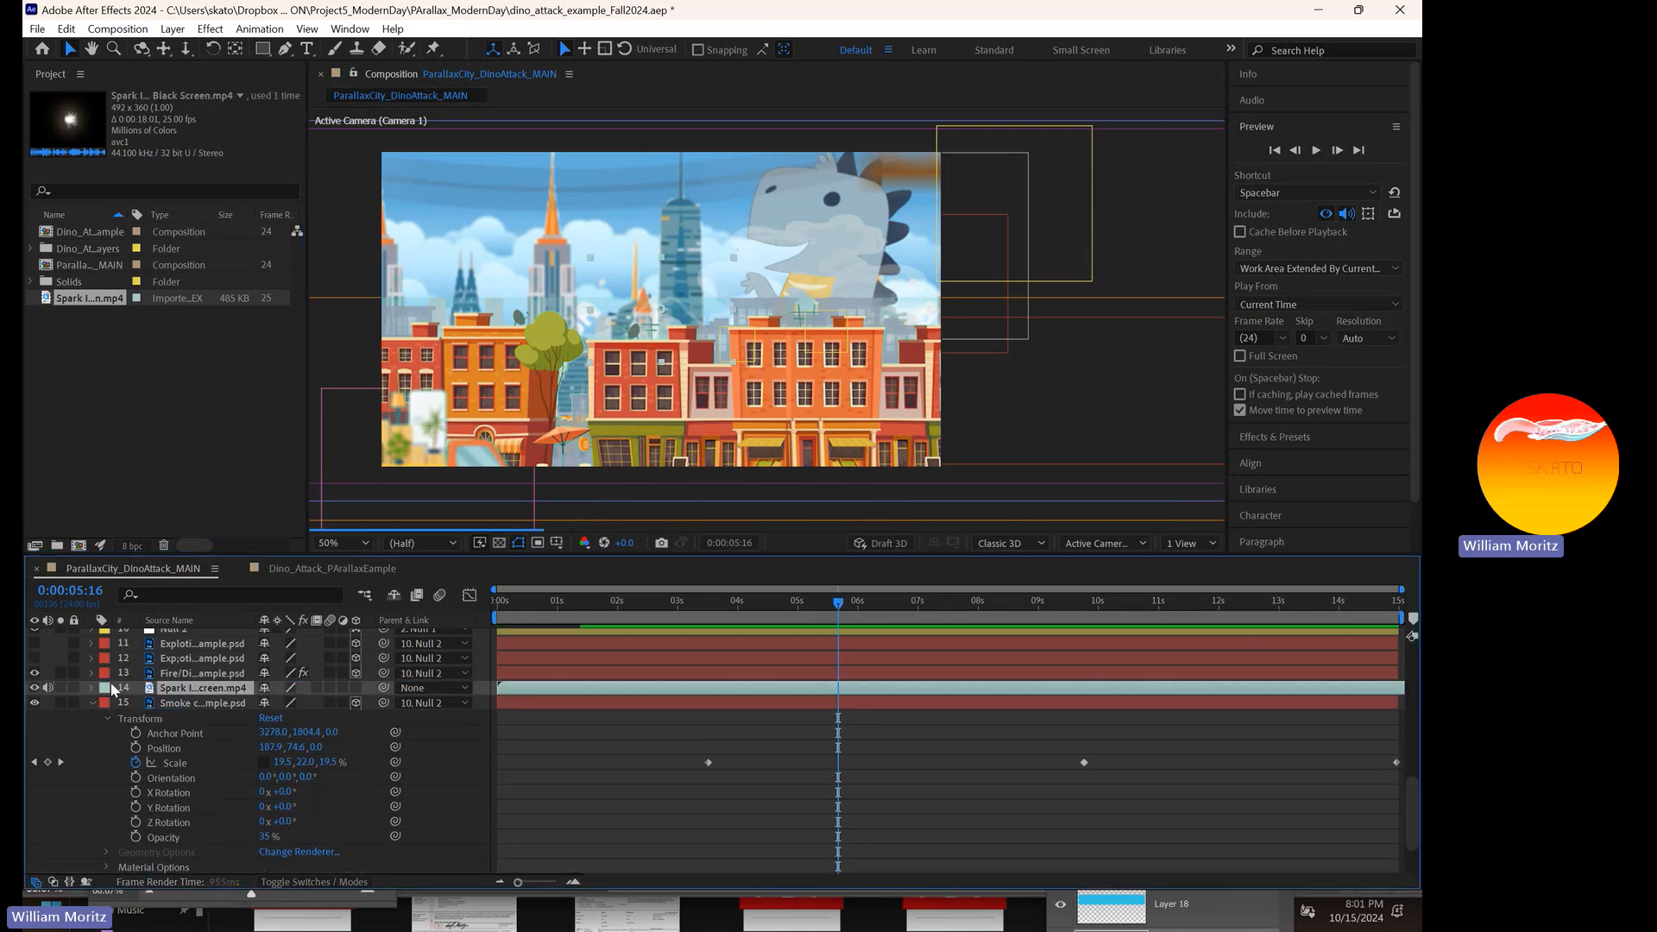
left_click(48, 688)
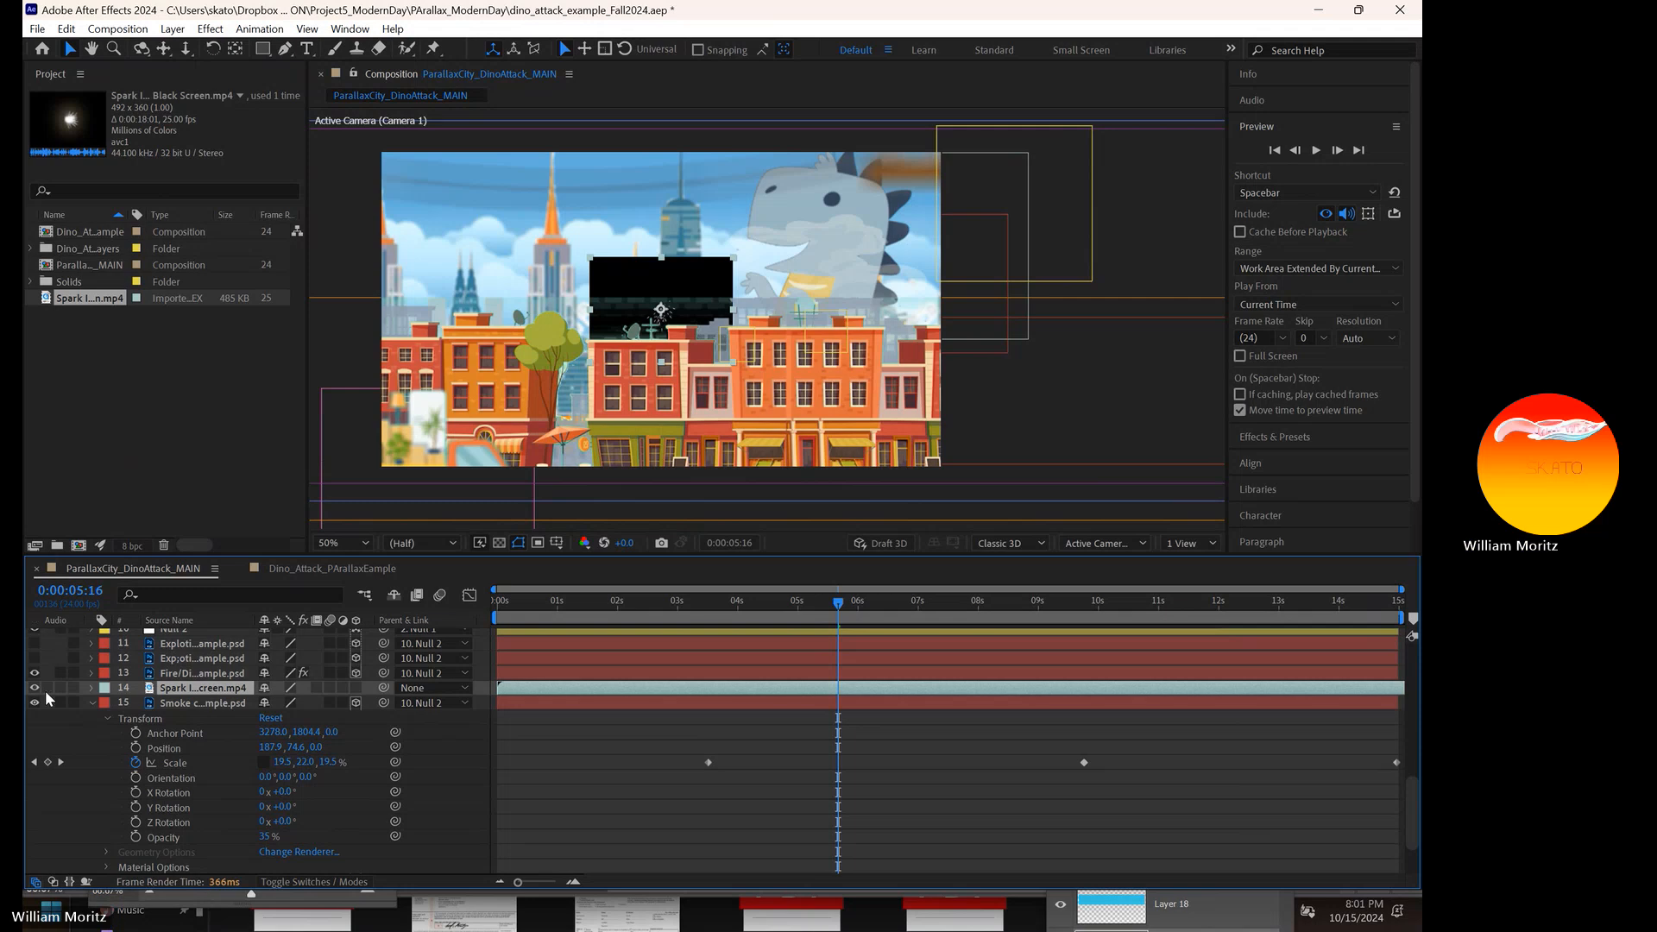
left_click(356, 686)
left_click(357, 686)
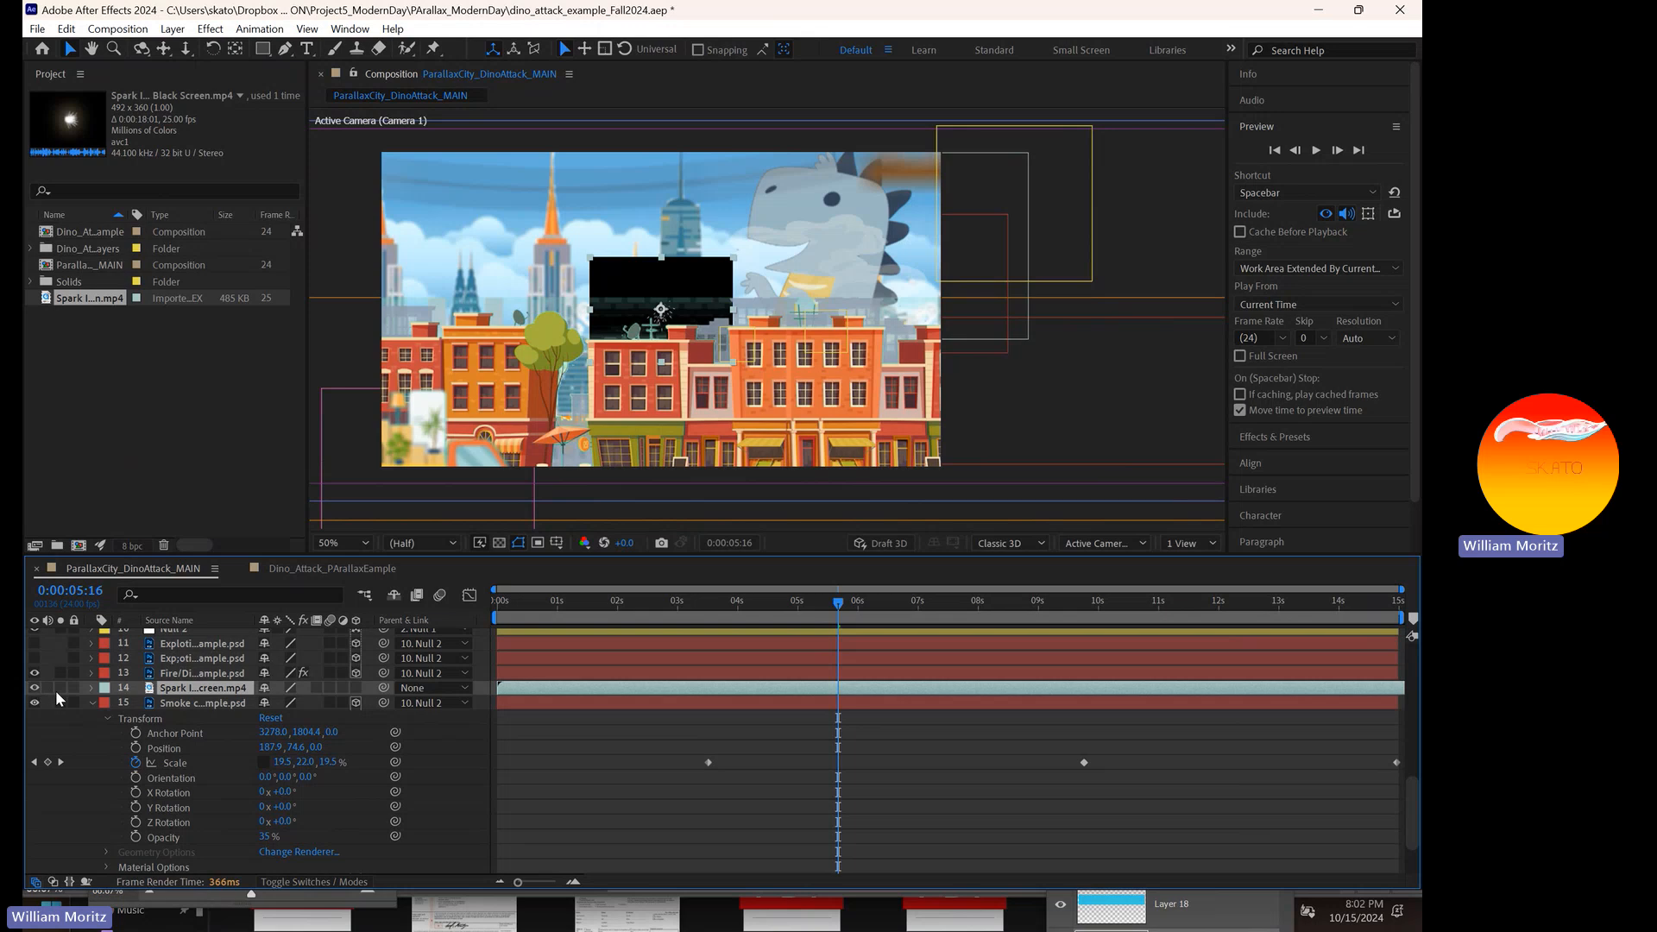
left_click(47, 688)
left_click(48, 690)
- Scale the spark layer to 212% and move it slightly up and to the left in the frame
left_click(88, 688)
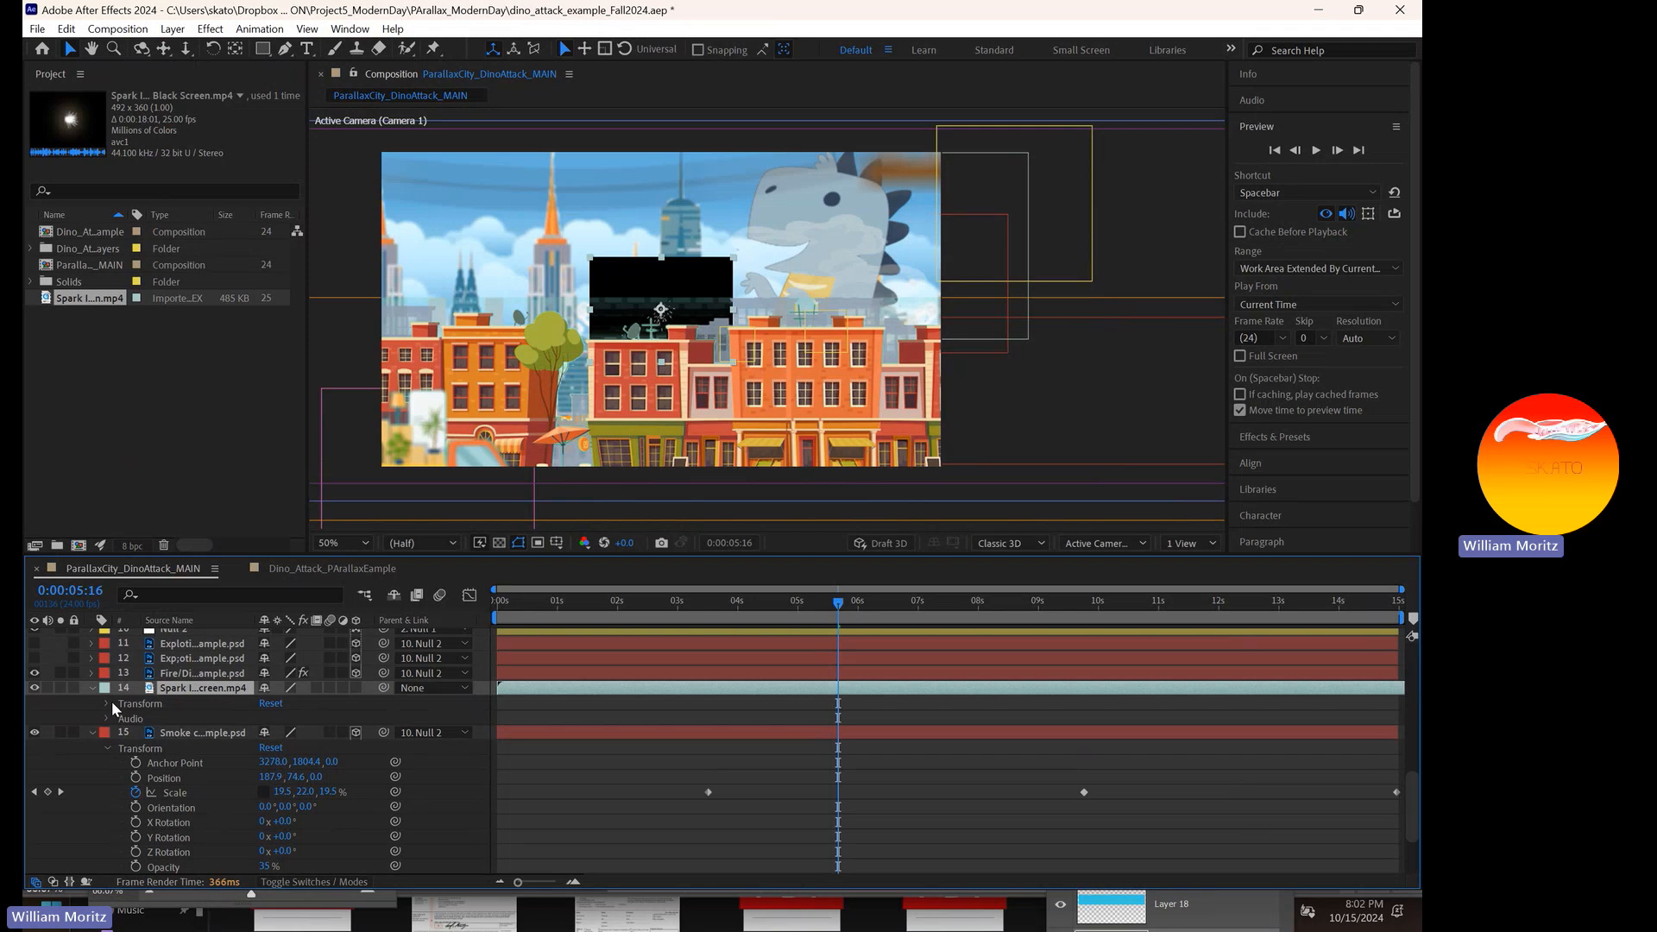
key("s")
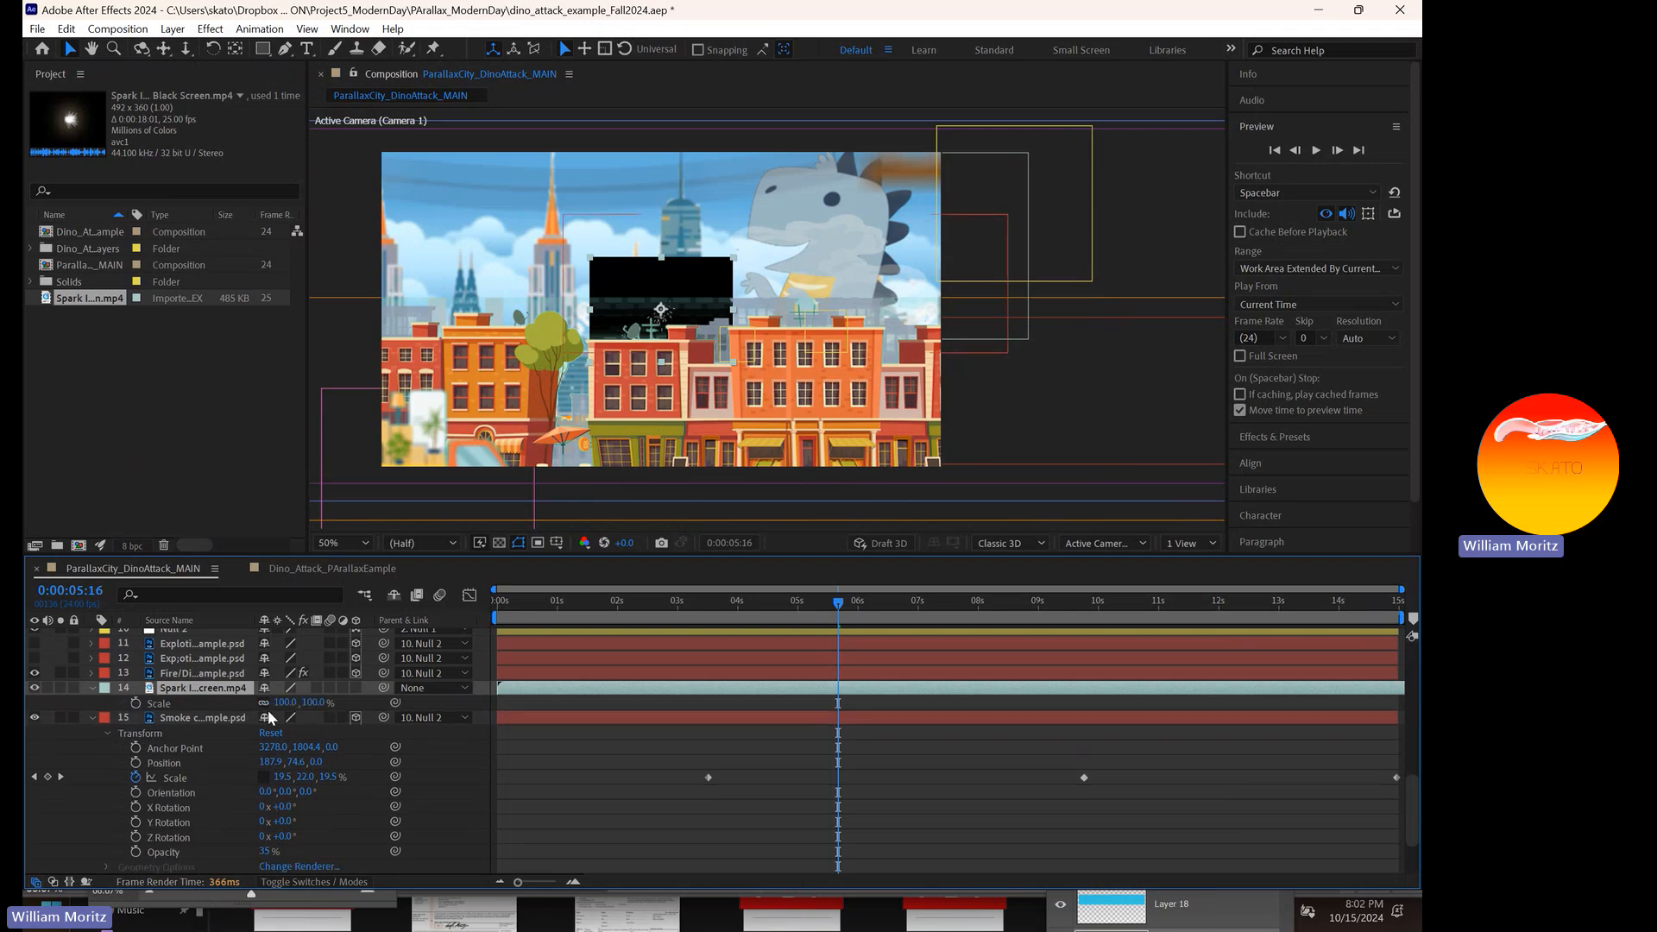
left_click_drag(353, 704, 573, 240)
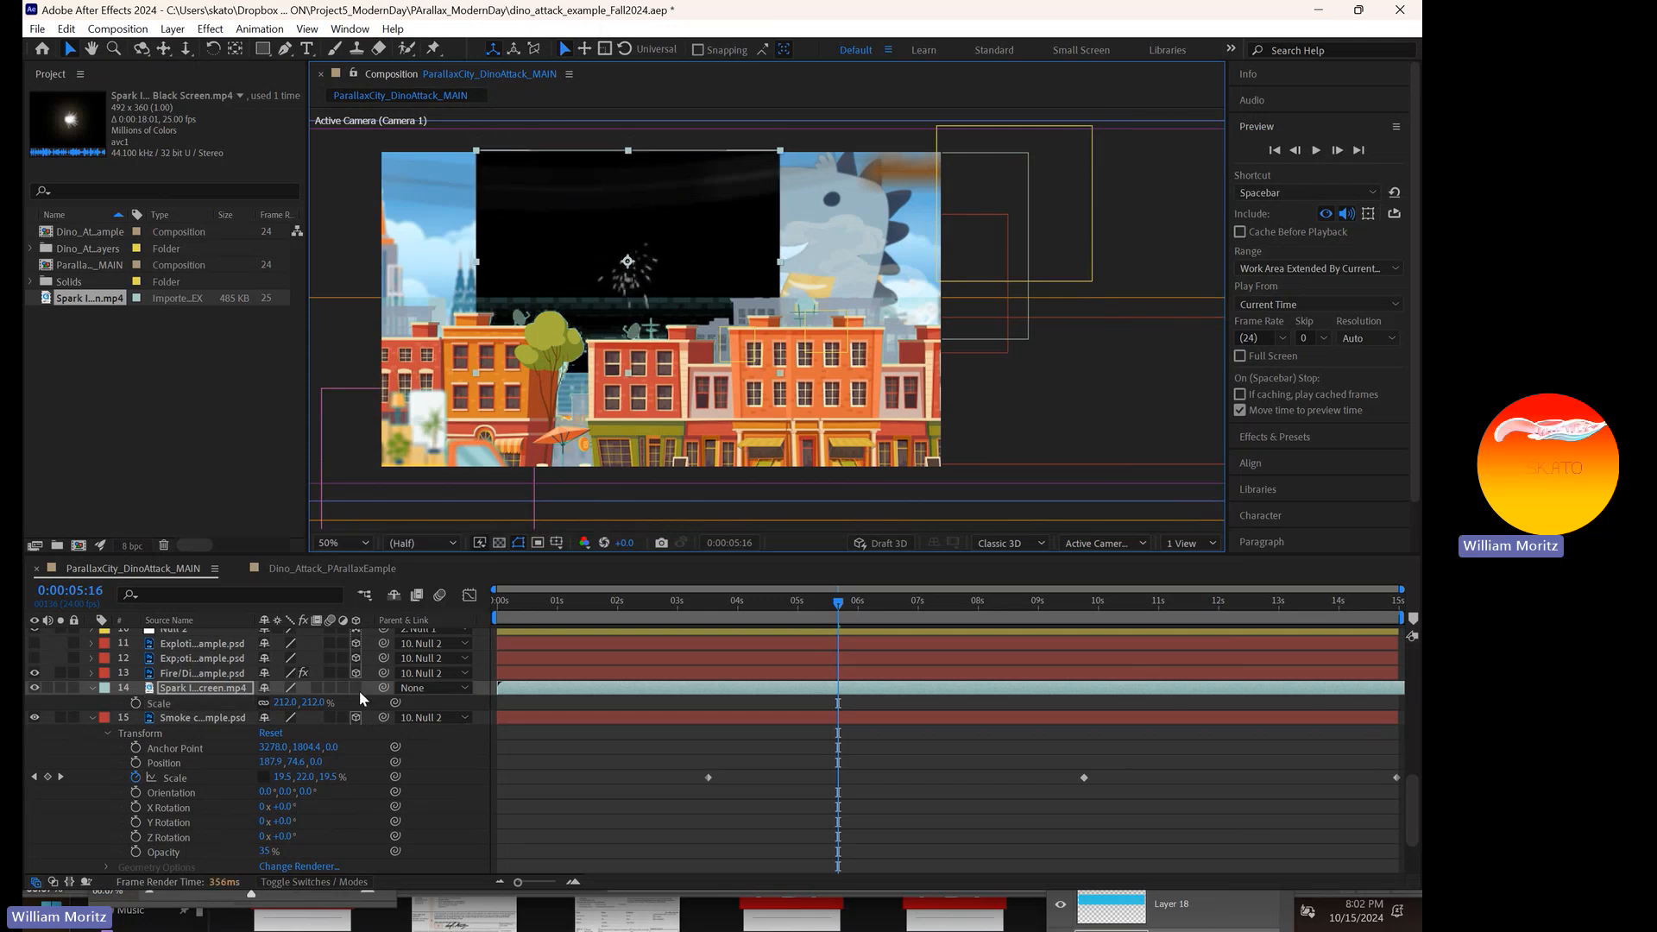
- Preview the spark footage over the scene and leave the current time at 0:00:03:02
left_click_drag(836, 602, 732, 603)
key("space")
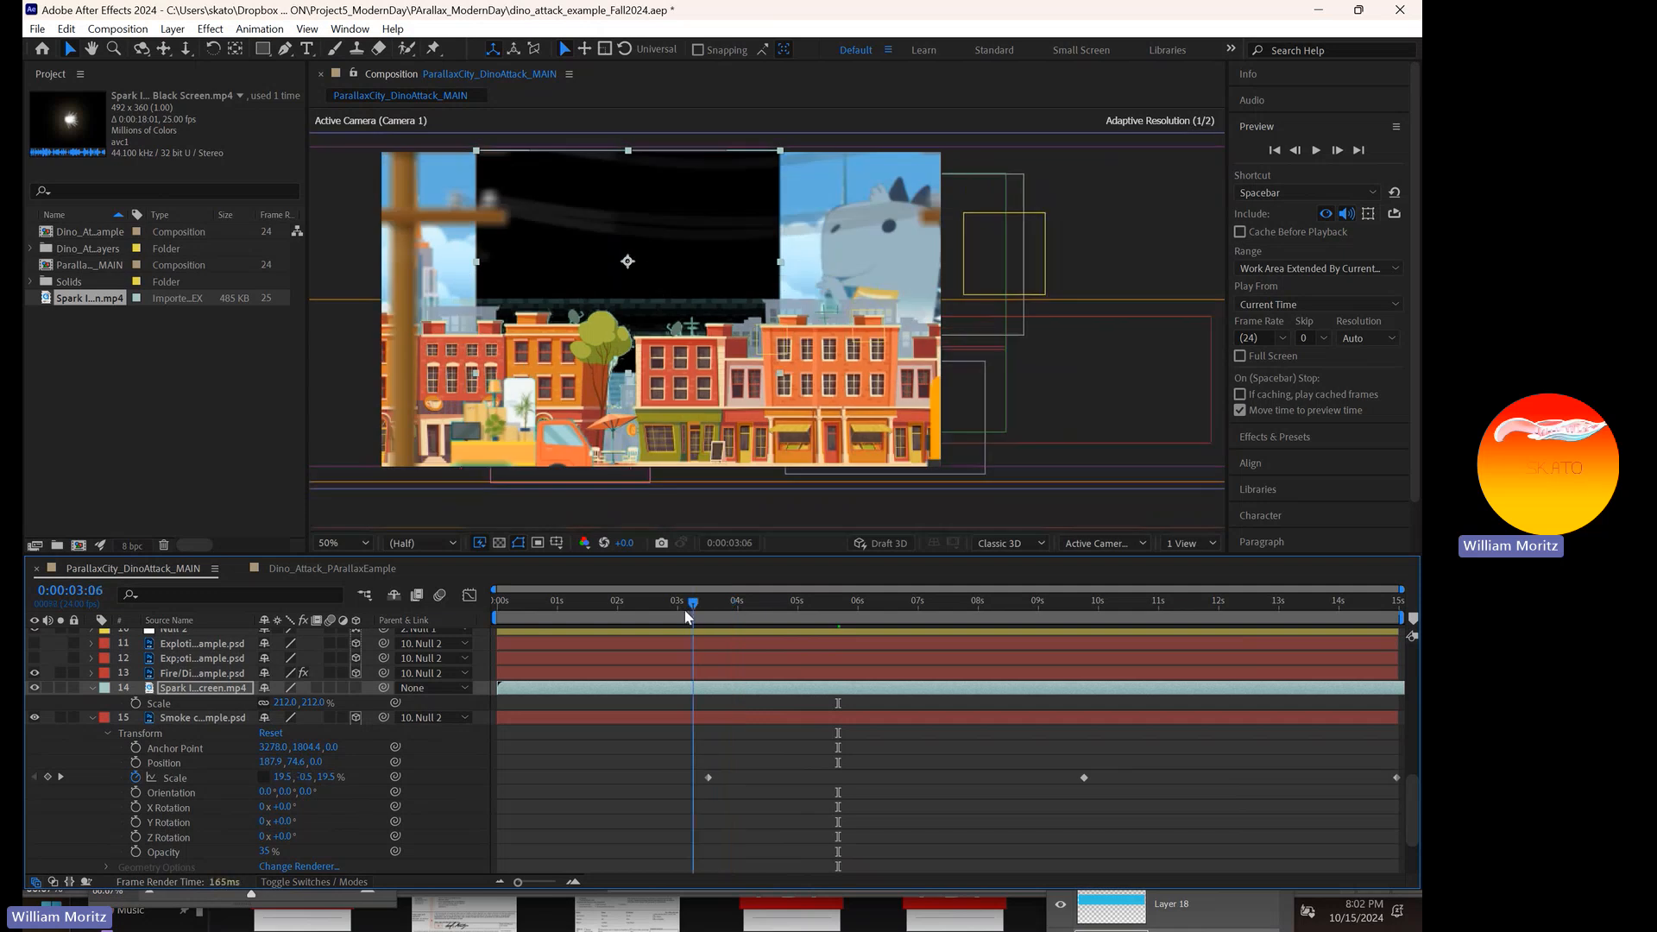
left_click_drag(850, 635, 683, 654)
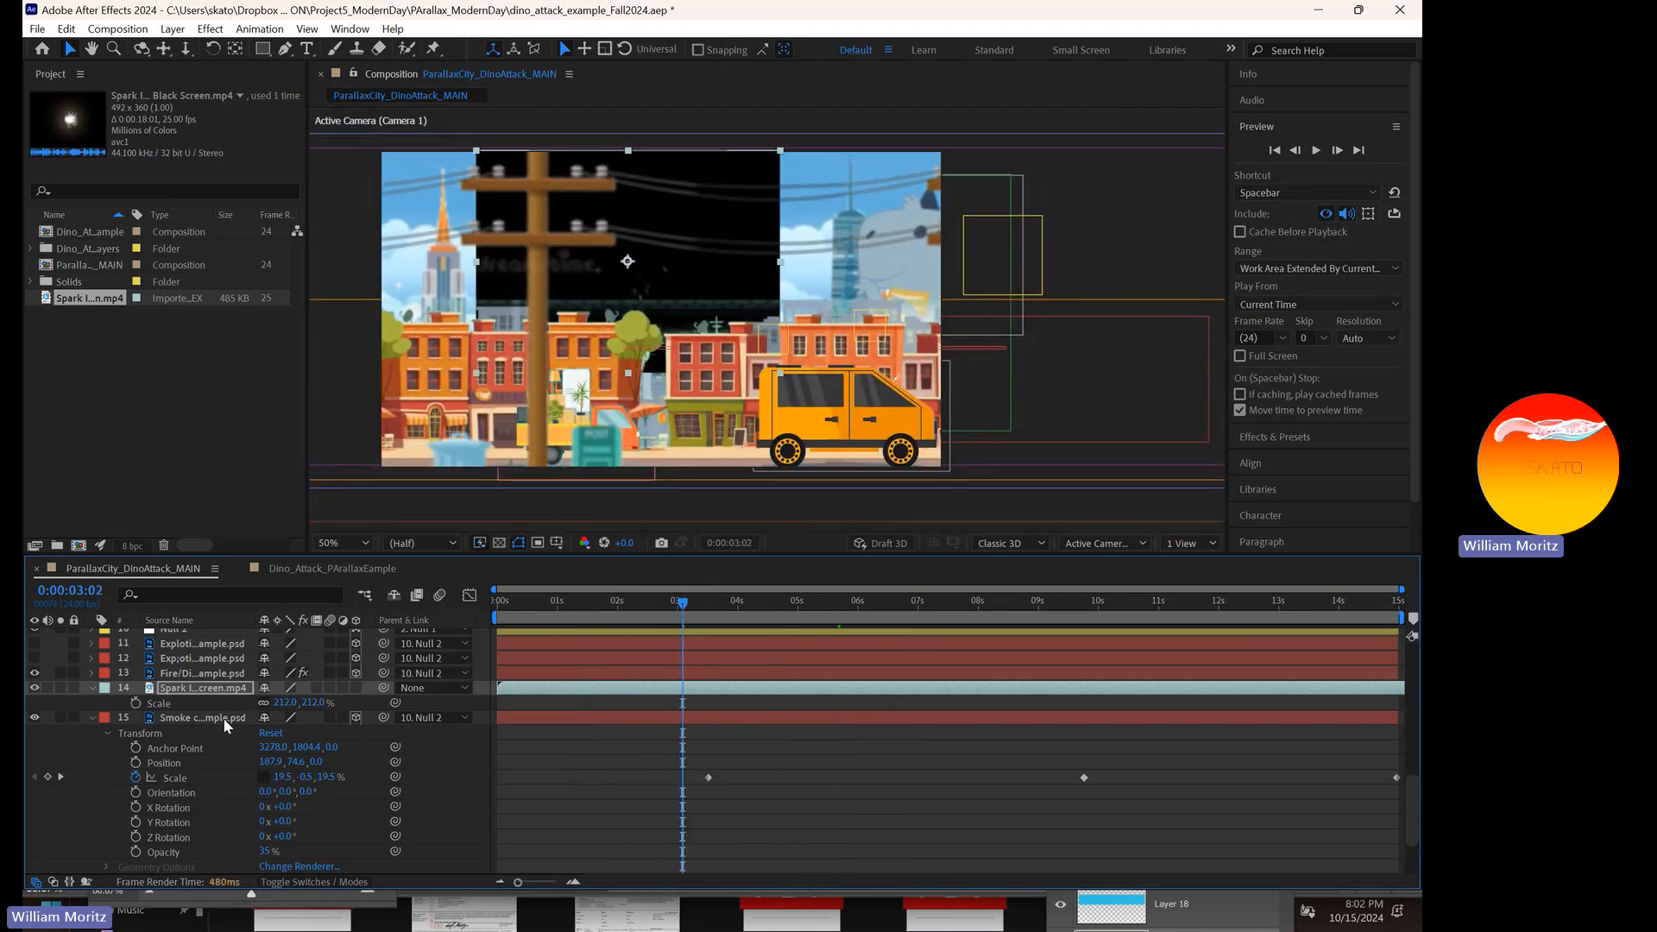
- Make the spark layer 3D and, with two views, move it back among the distant layers and slightly left in the Top view
left_click(355, 687)
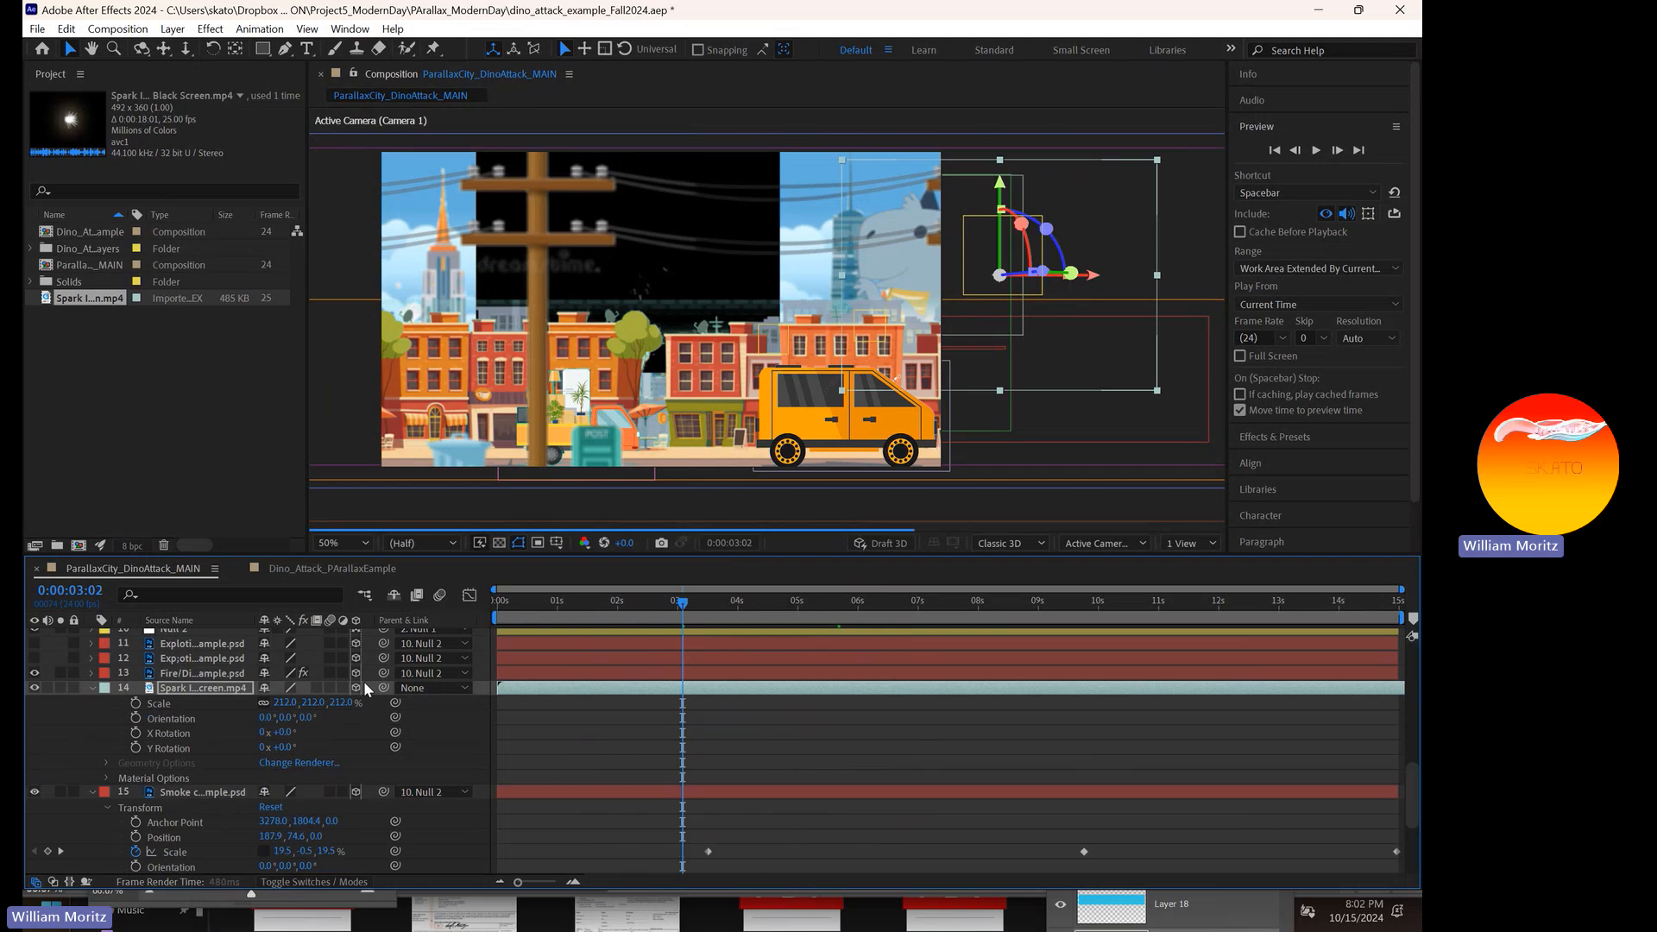
left_click(1189, 542)
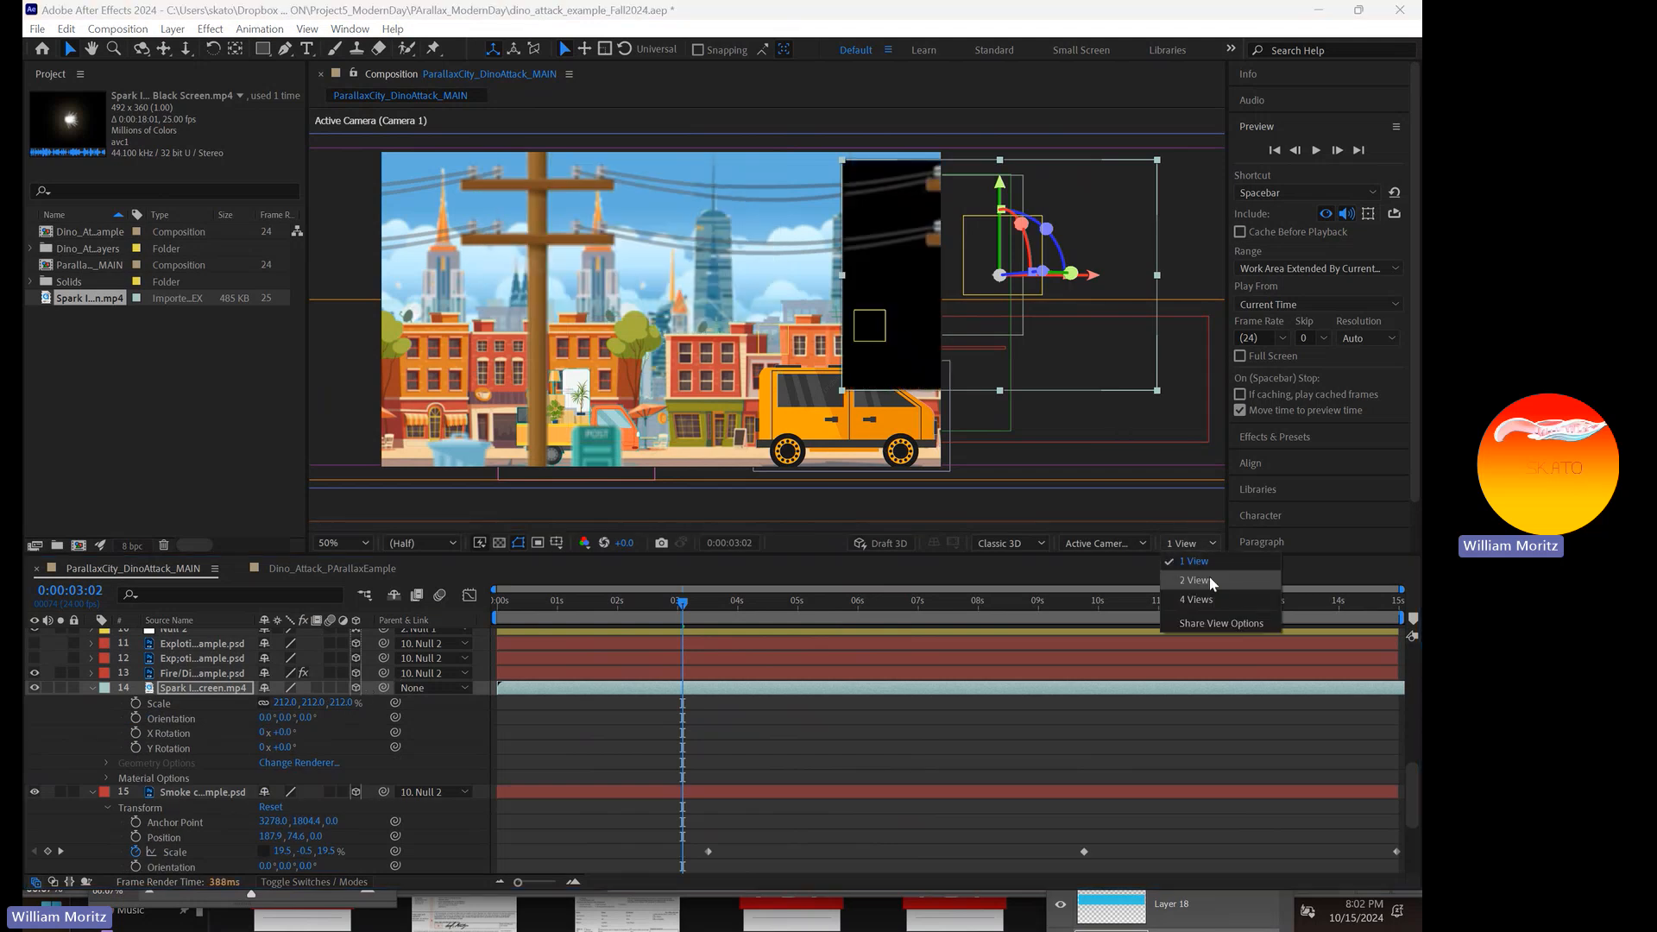
left_click(1210, 579)
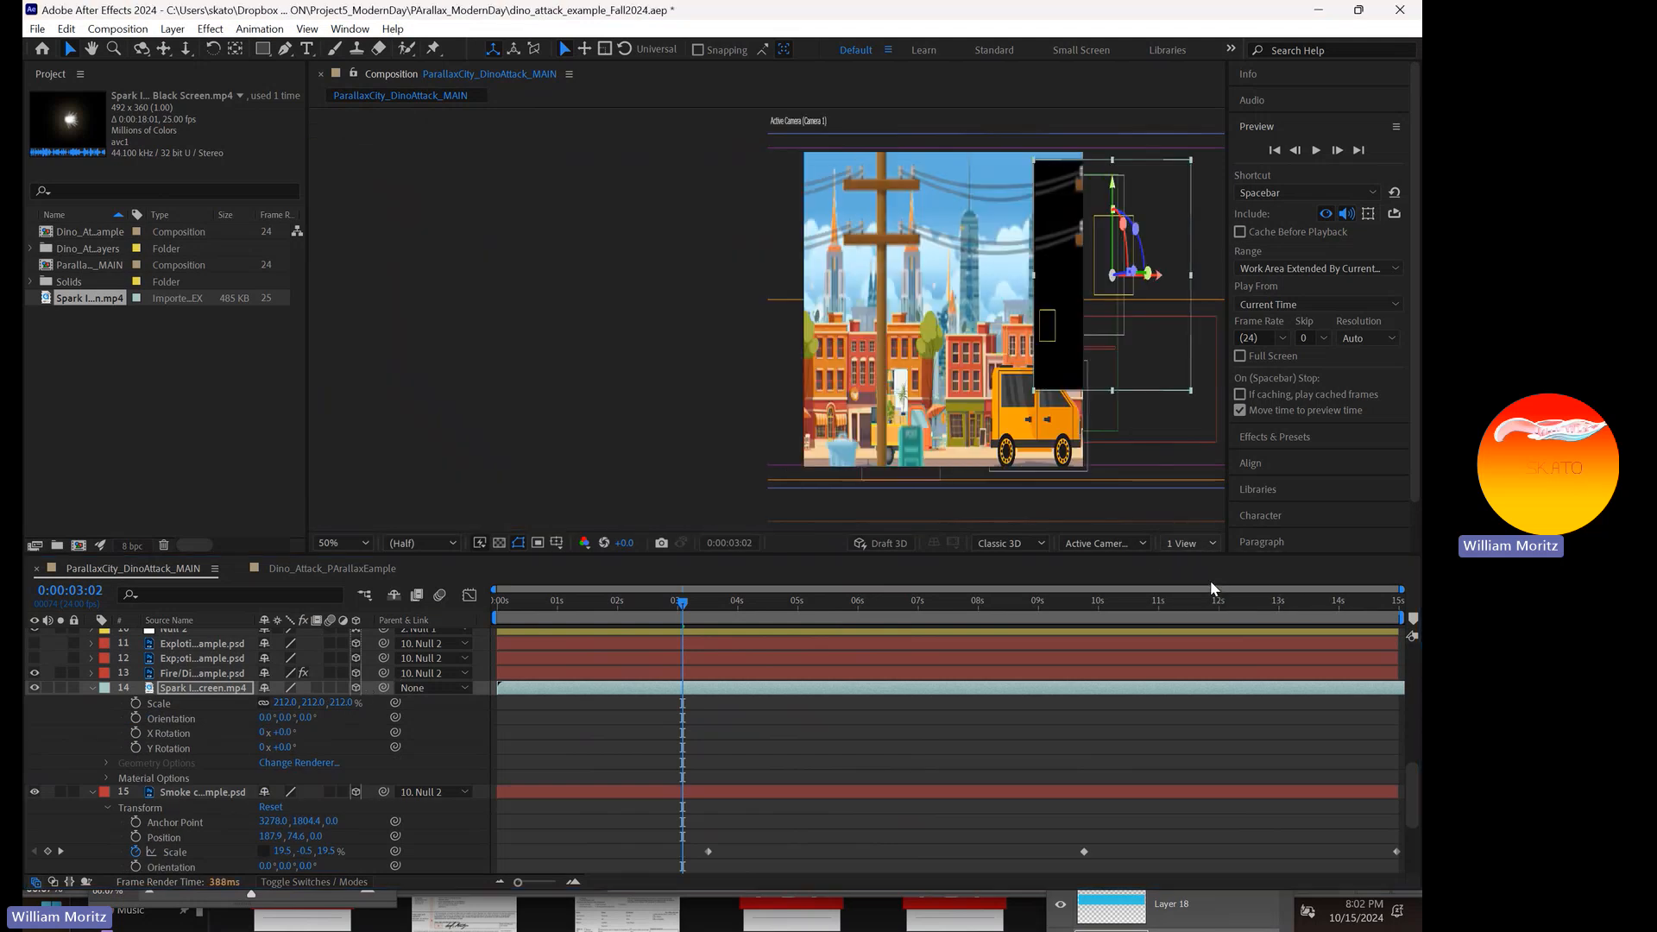
scroll(919, 343, "down", 2)
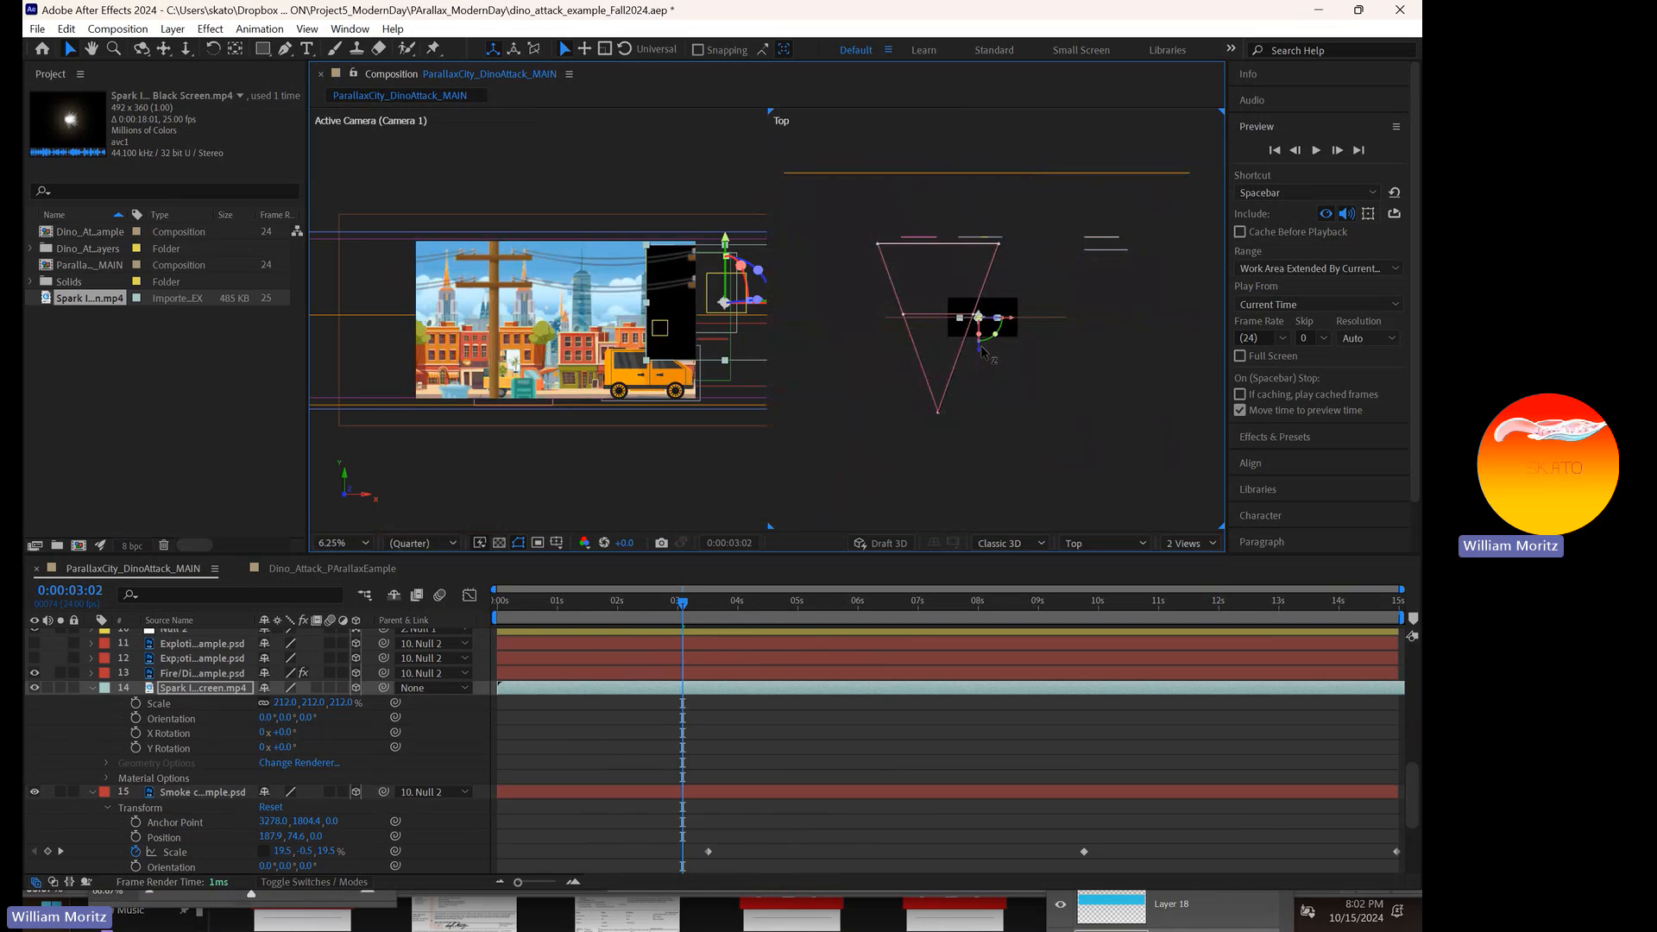
left_click_drag(984, 354, 988, 264)
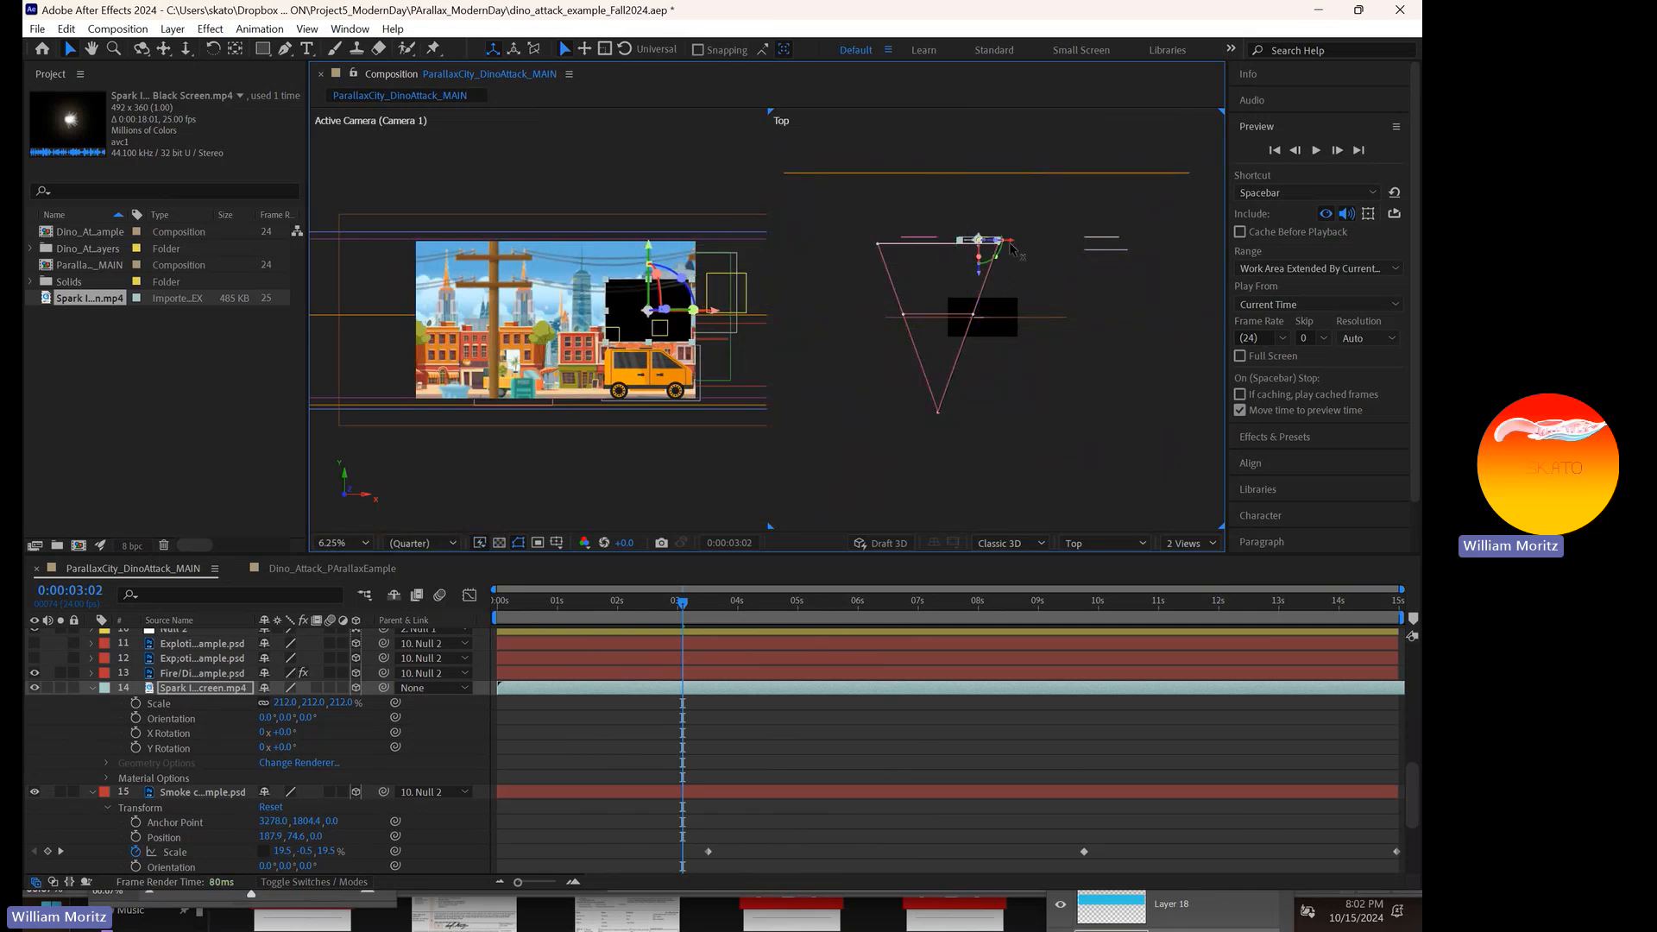
left_click_drag(1014, 250, 992, 247)
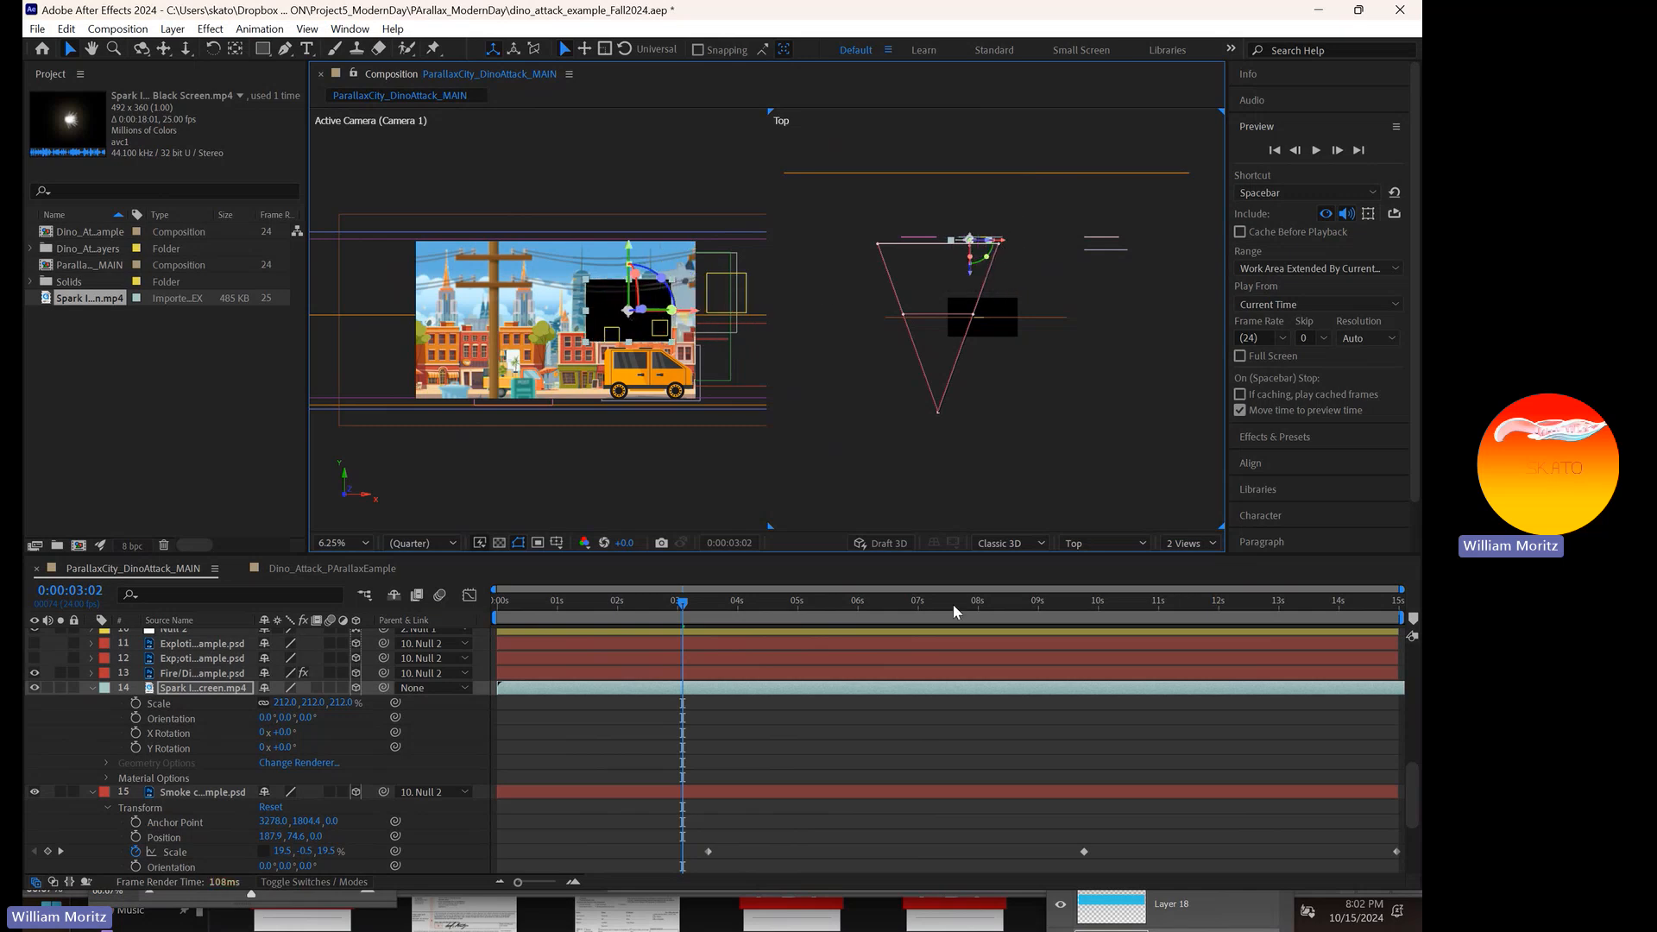
- Return the composition to a single Active Camera view at 50% magnification
left_click(1188, 543)
left_click(1202, 563)
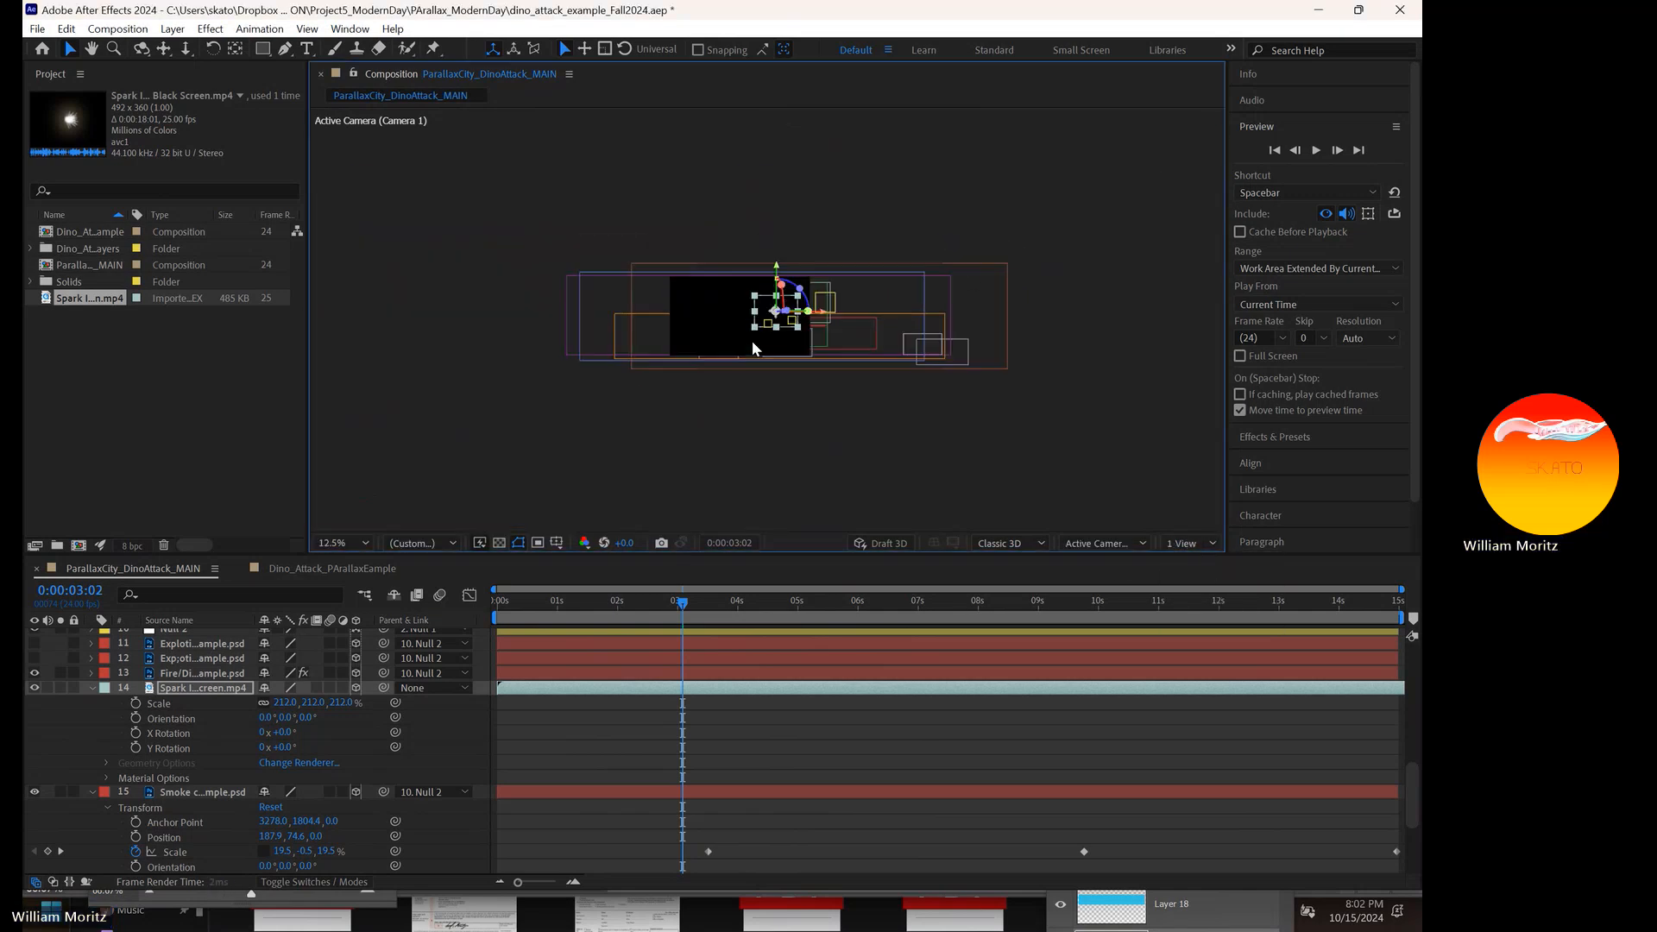
scroll(752, 340, "up", 2)
scroll(754, 307, "up", 2)
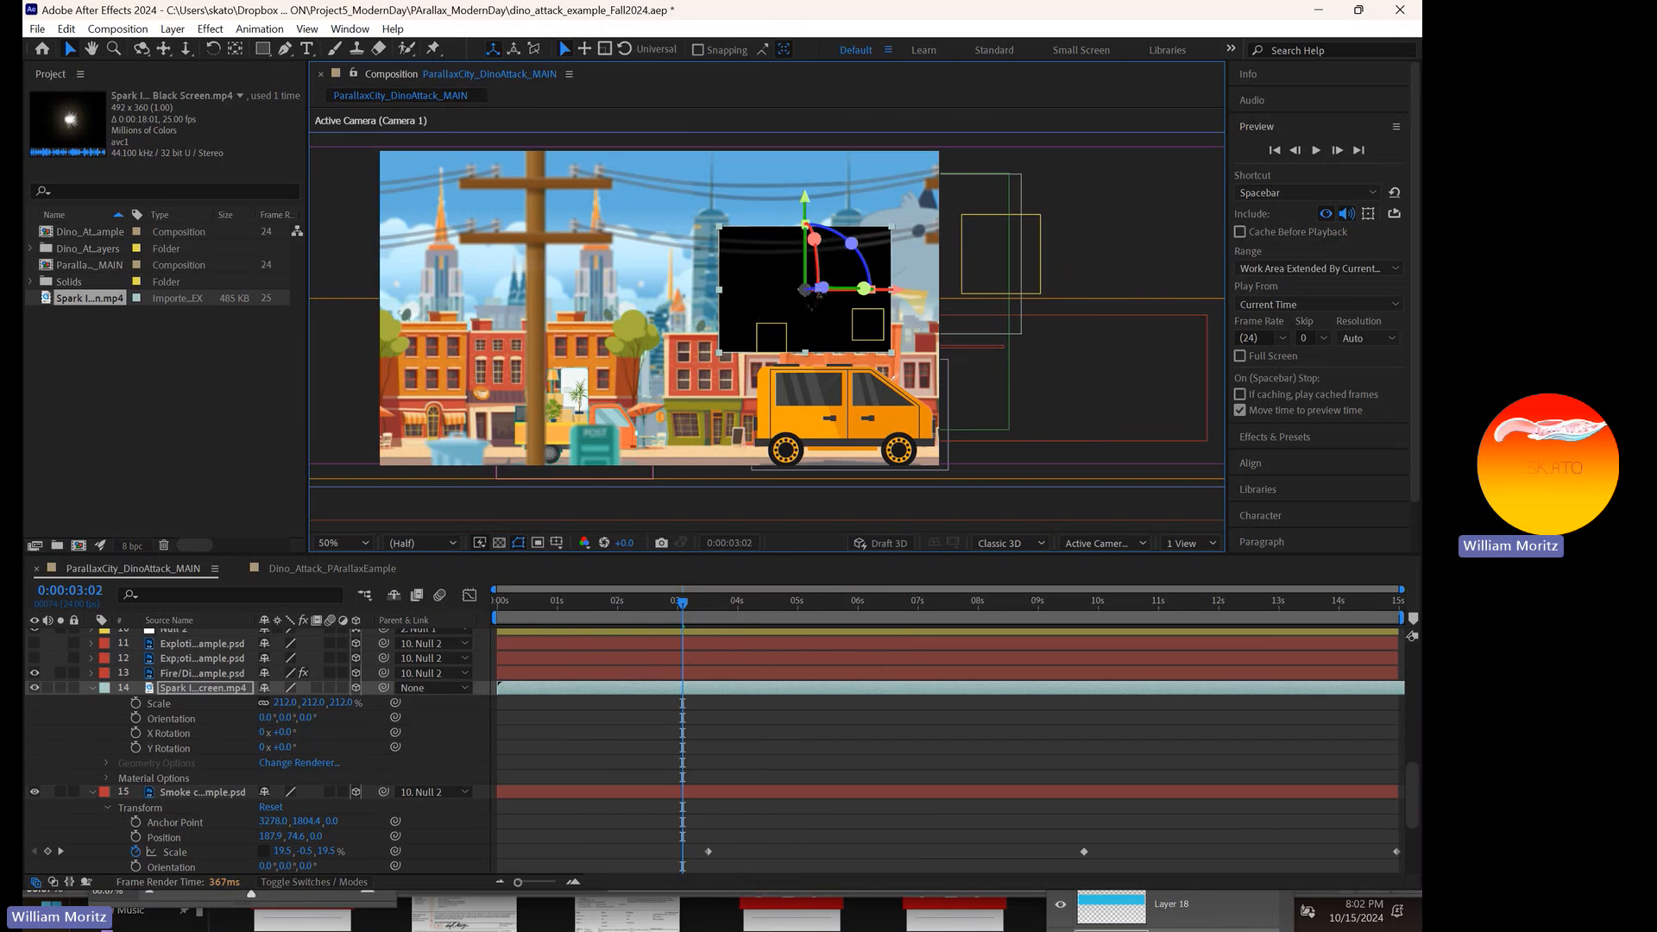
- Try setting the spark layer's X Rotation to -12°, and undo it
scroll(244, 716, "down", 1)
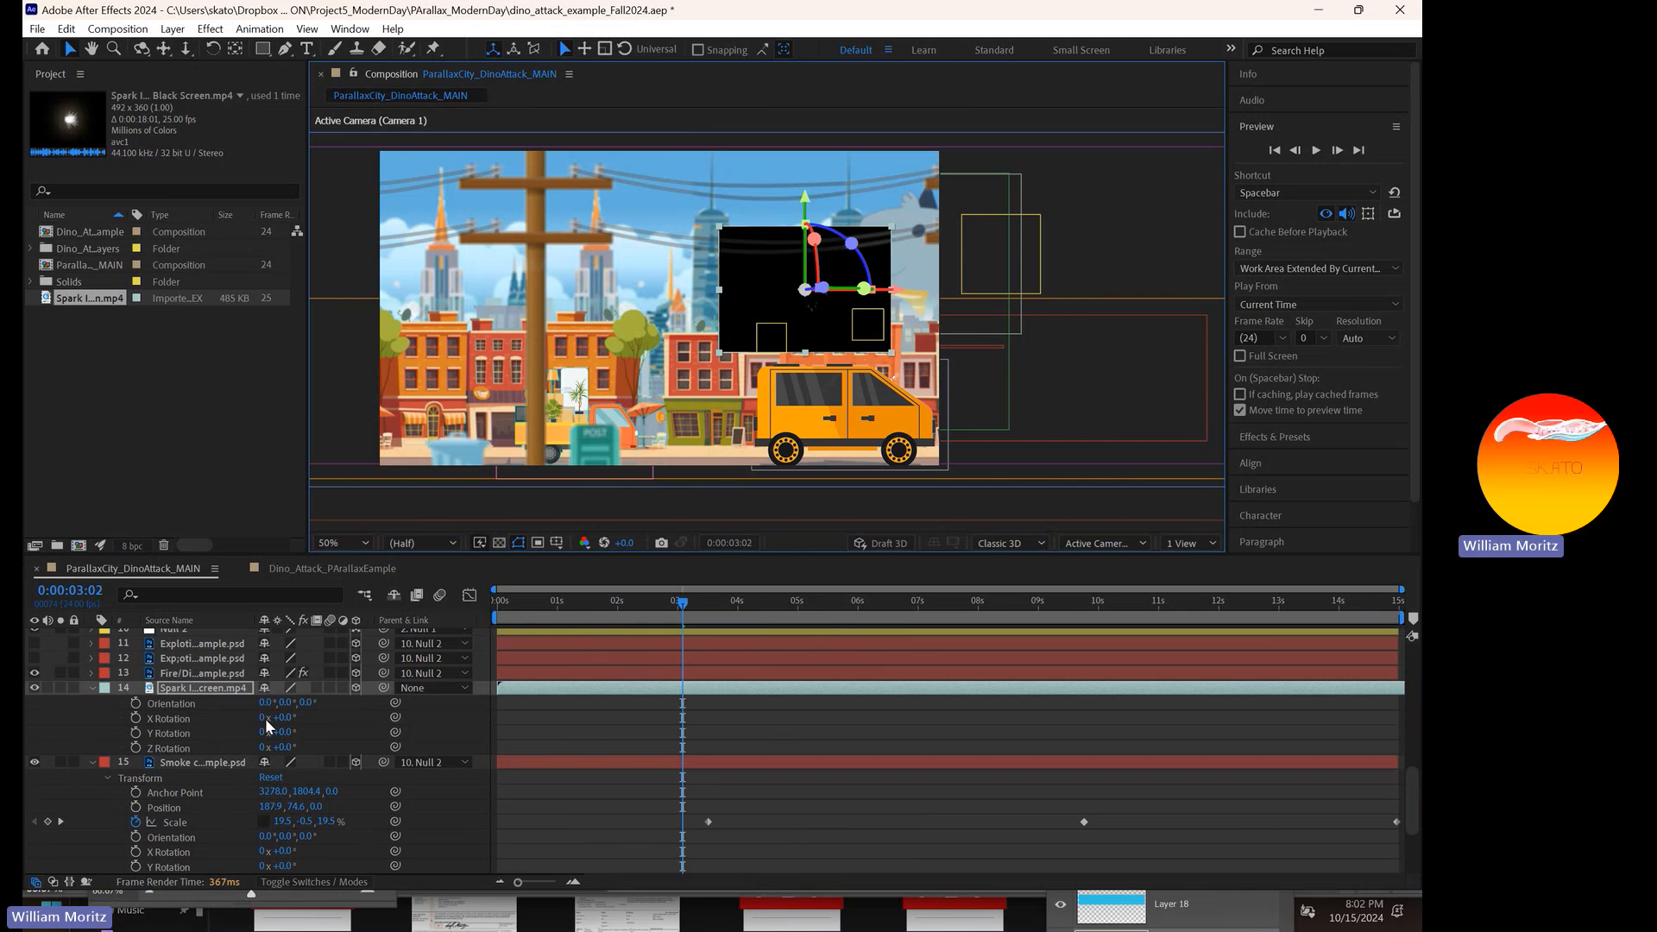
left_click_drag(282, 717, 256, 718)
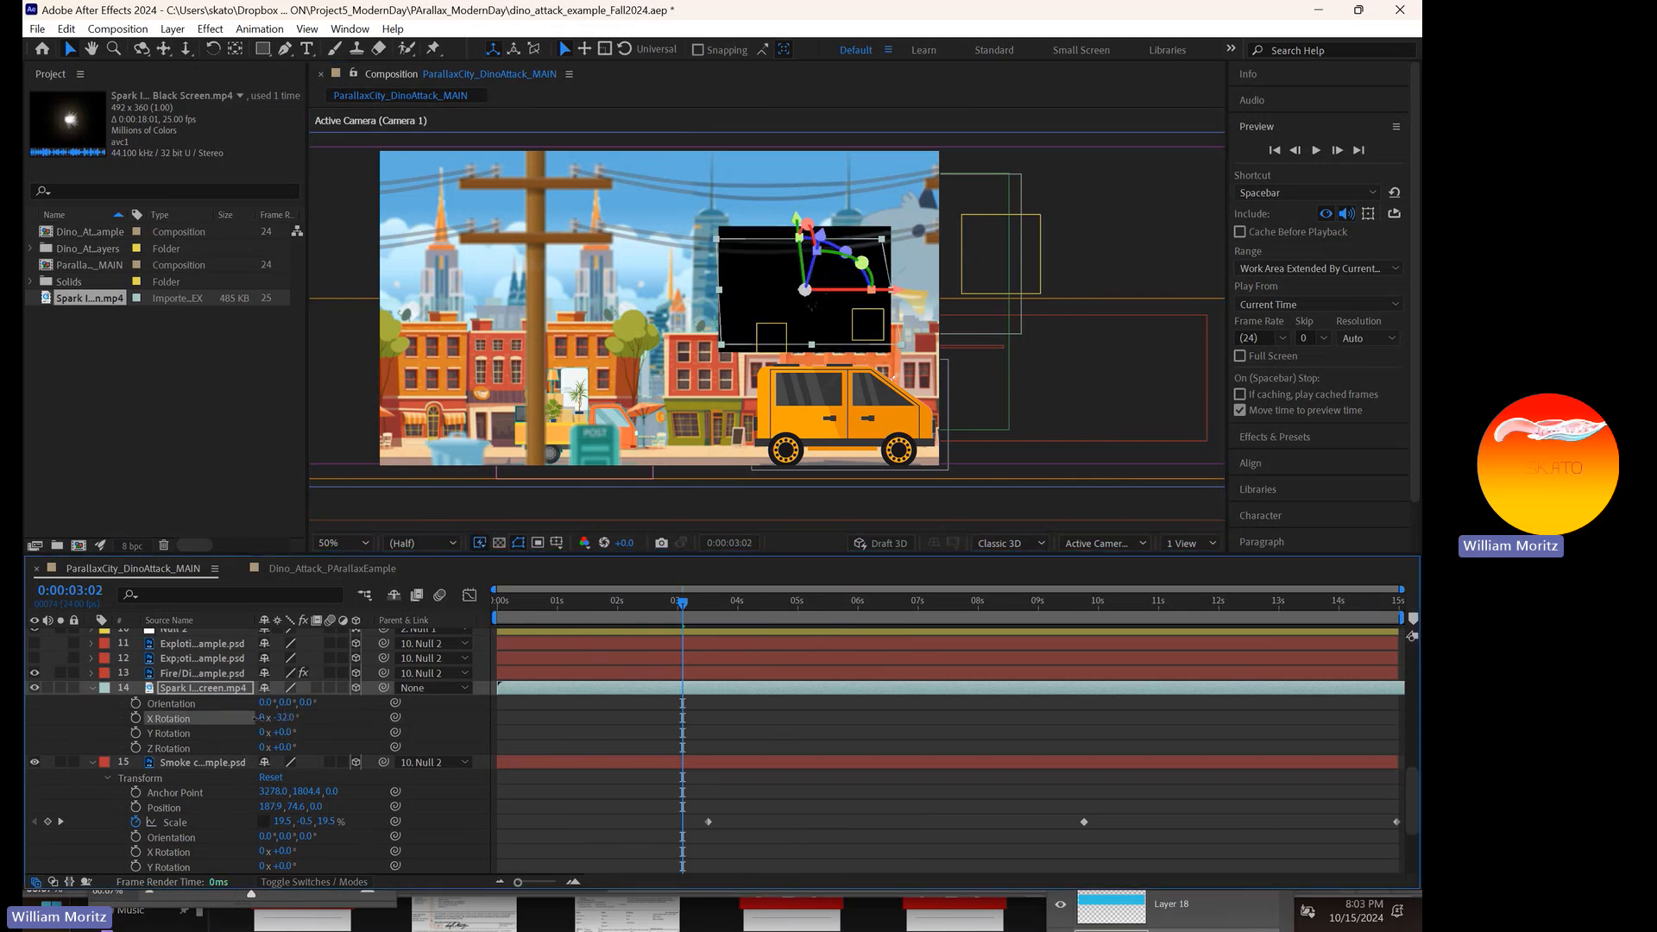
key("ctrl+z")
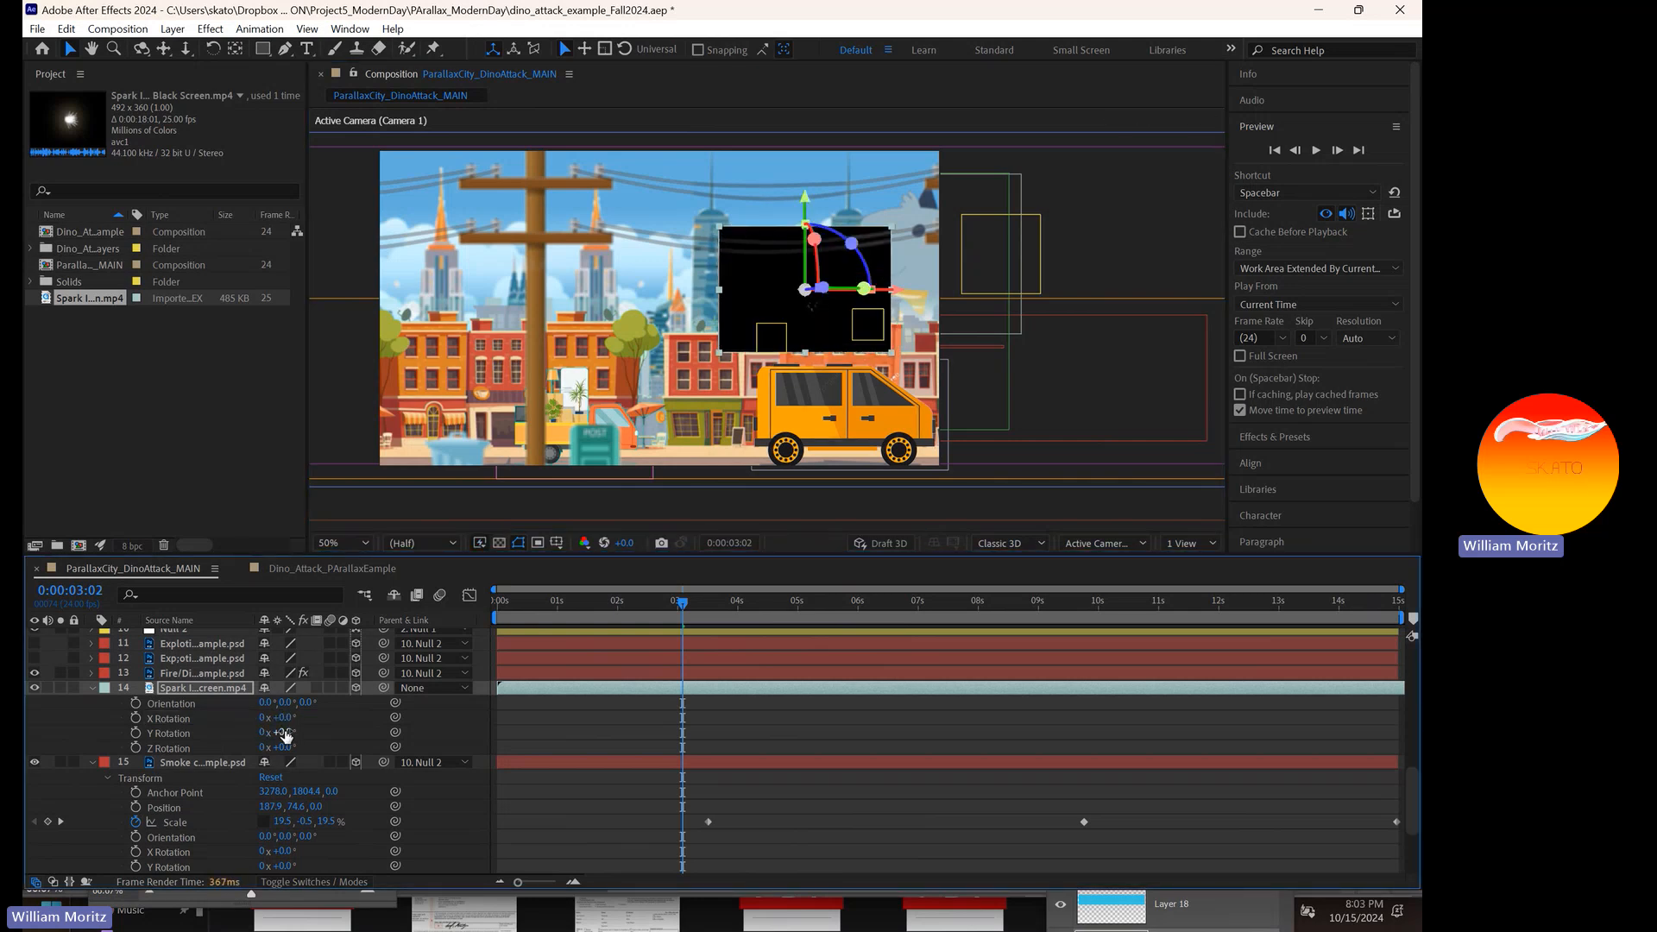
- Set the spark layer's Z Rotation to -90° and, at 0:00:02:02, move the layer down toward the building rooftops
left_click_drag(286, 734, 205, 745)
key("ctrl+z")
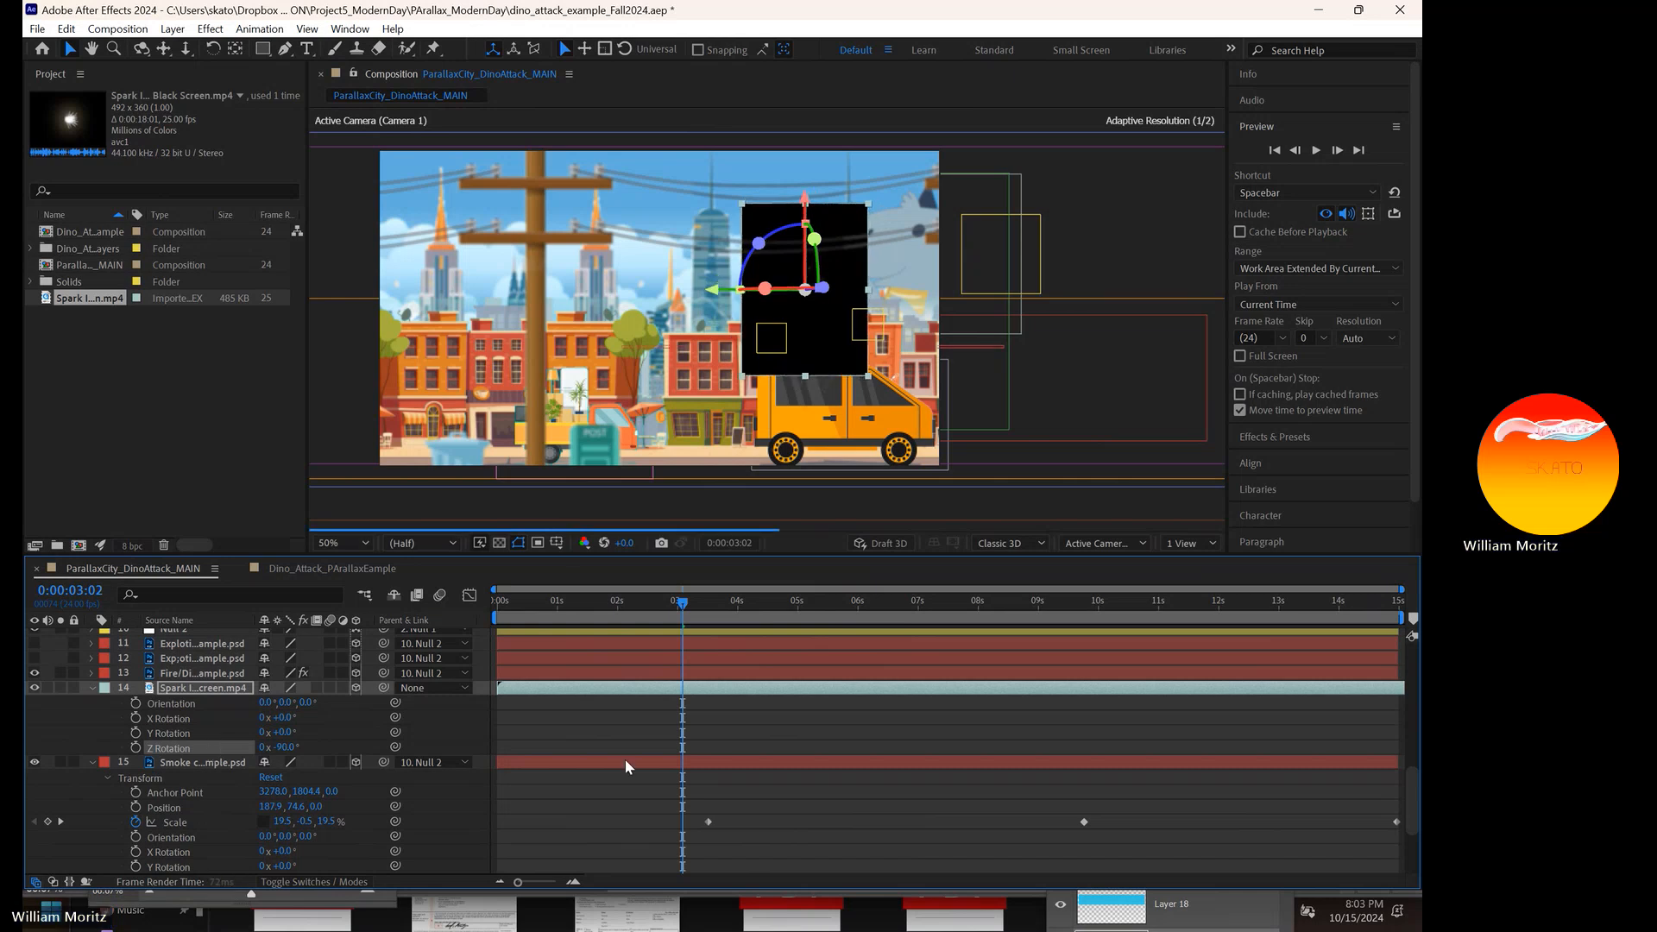
left_click_drag(692, 602, 622, 602)
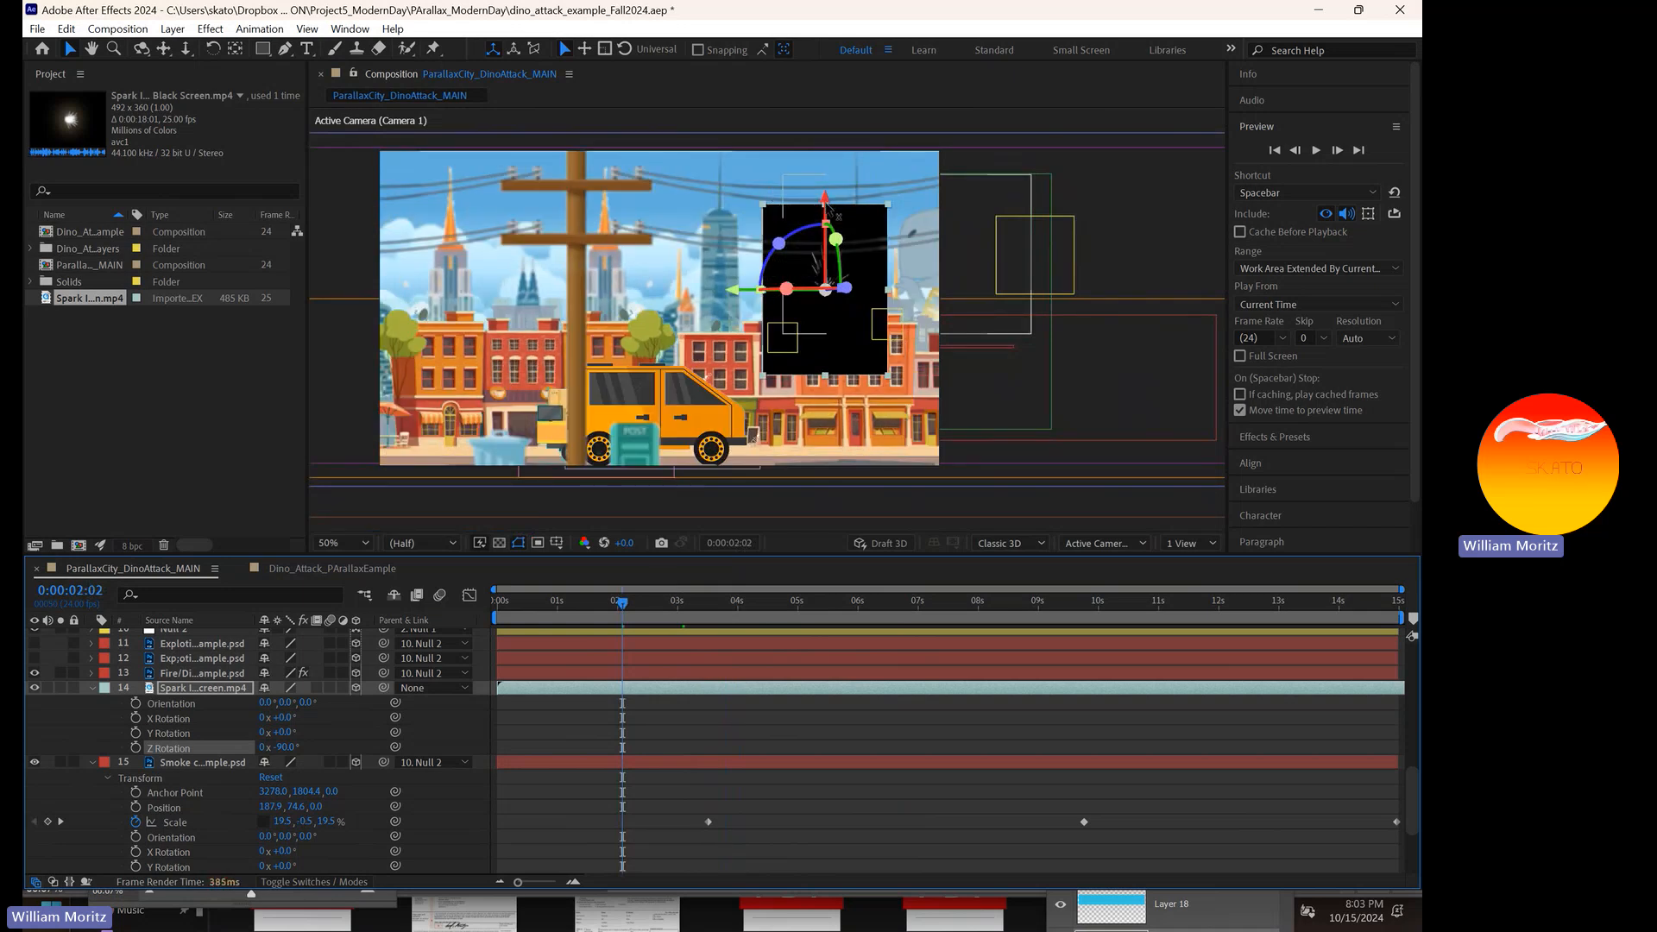
left_click_drag(833, 207, 831, 244)
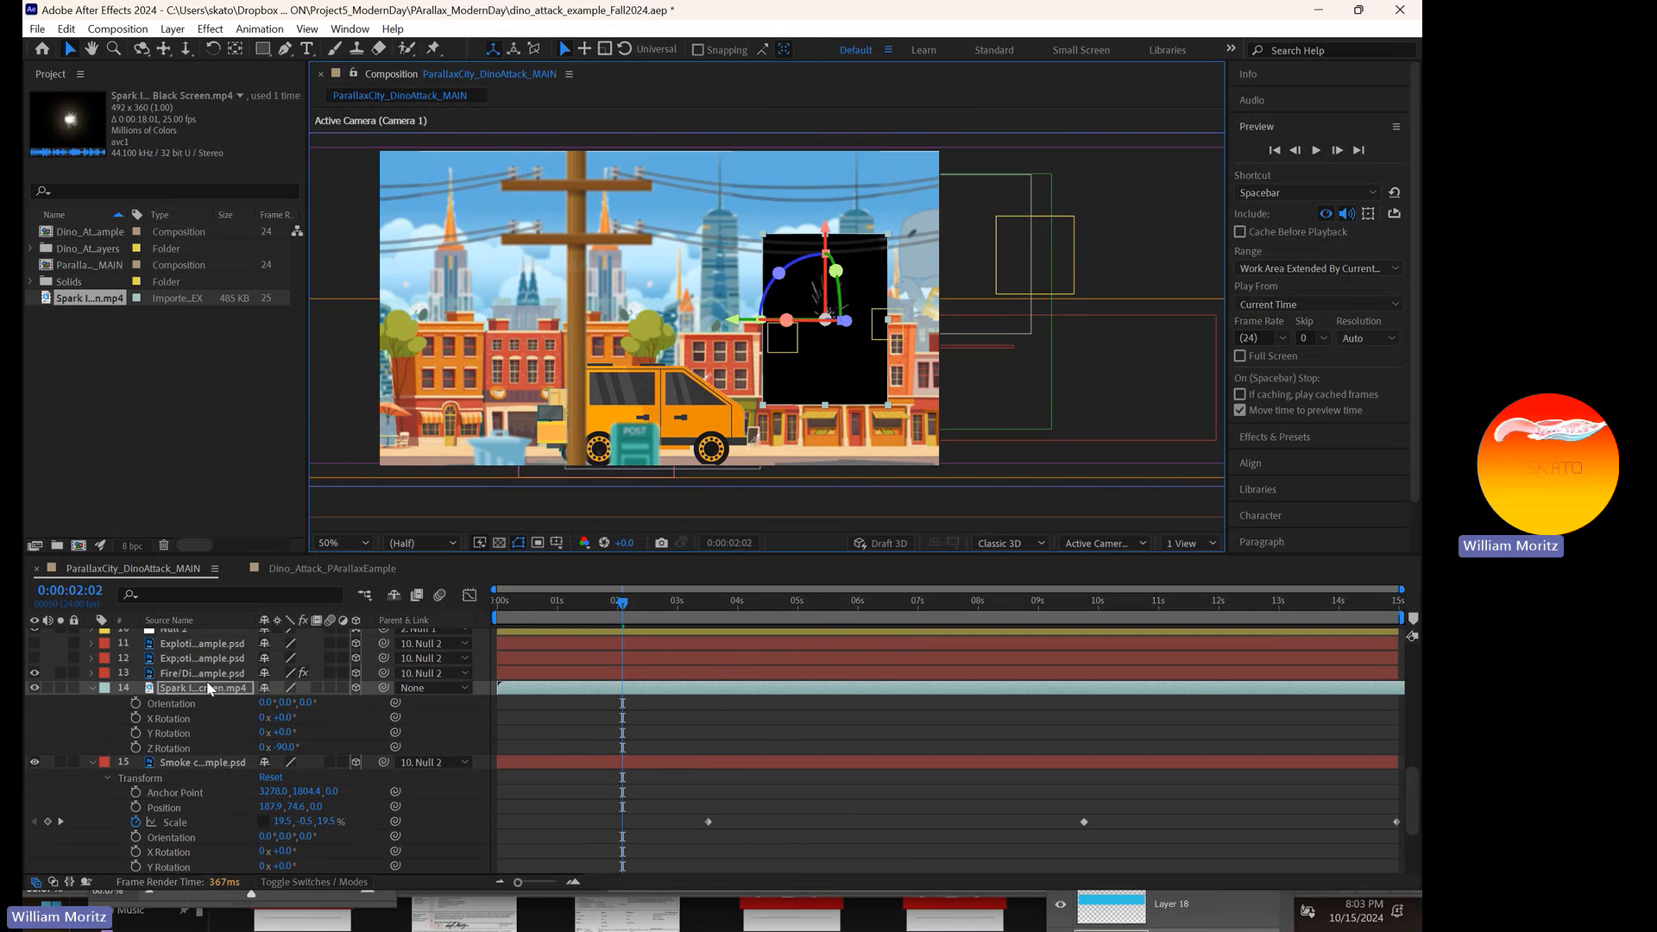
- Try keying out the spark layer's black background with Keylight (1.2), and undo it
left_click(211, 30)
mouse_move(377, 367)
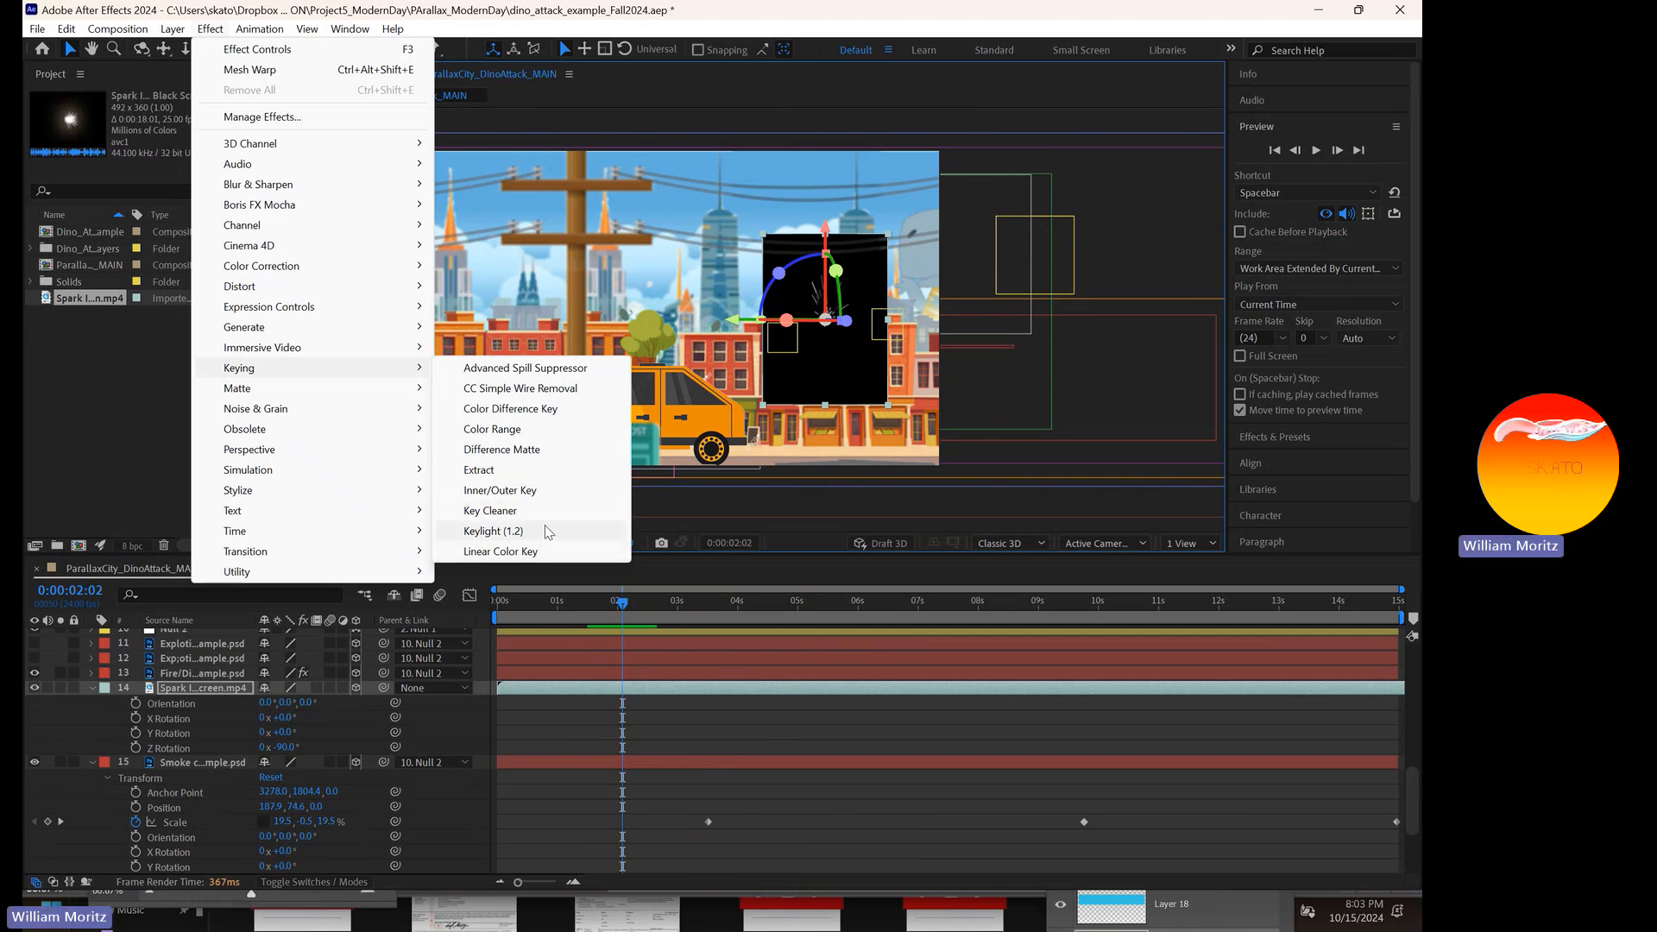
left_click(545, 531)
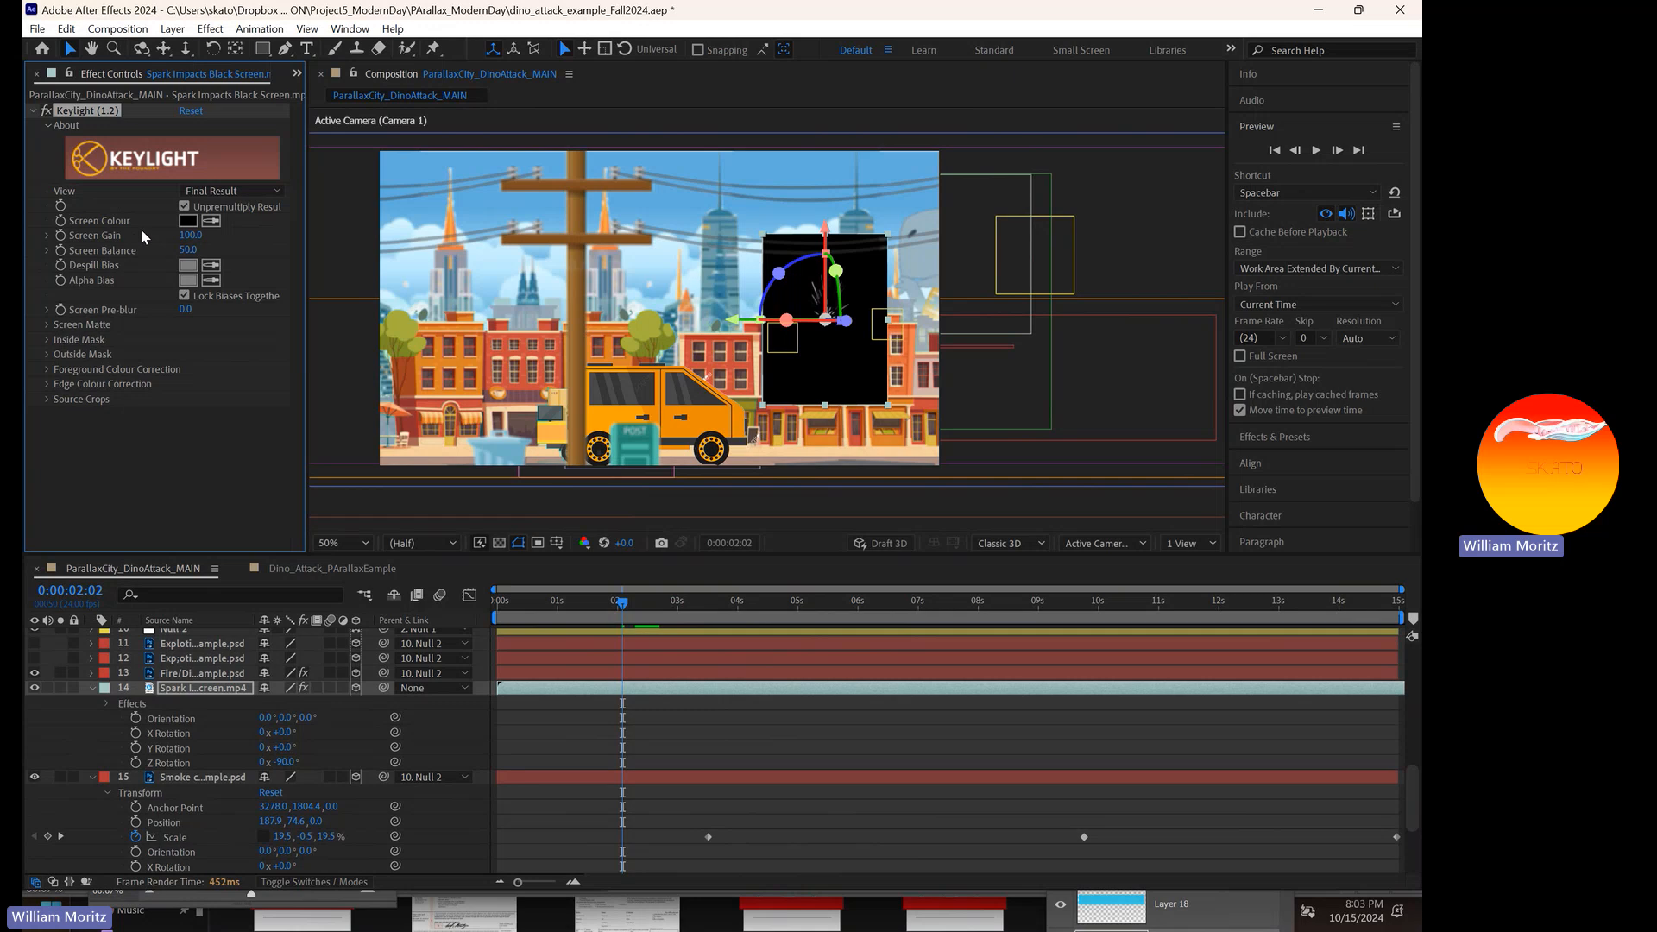
left_click(216, 222)
left_click(846, 374)
left_click(697, 732)
left_click(668, 687)
key("ctrl+z")
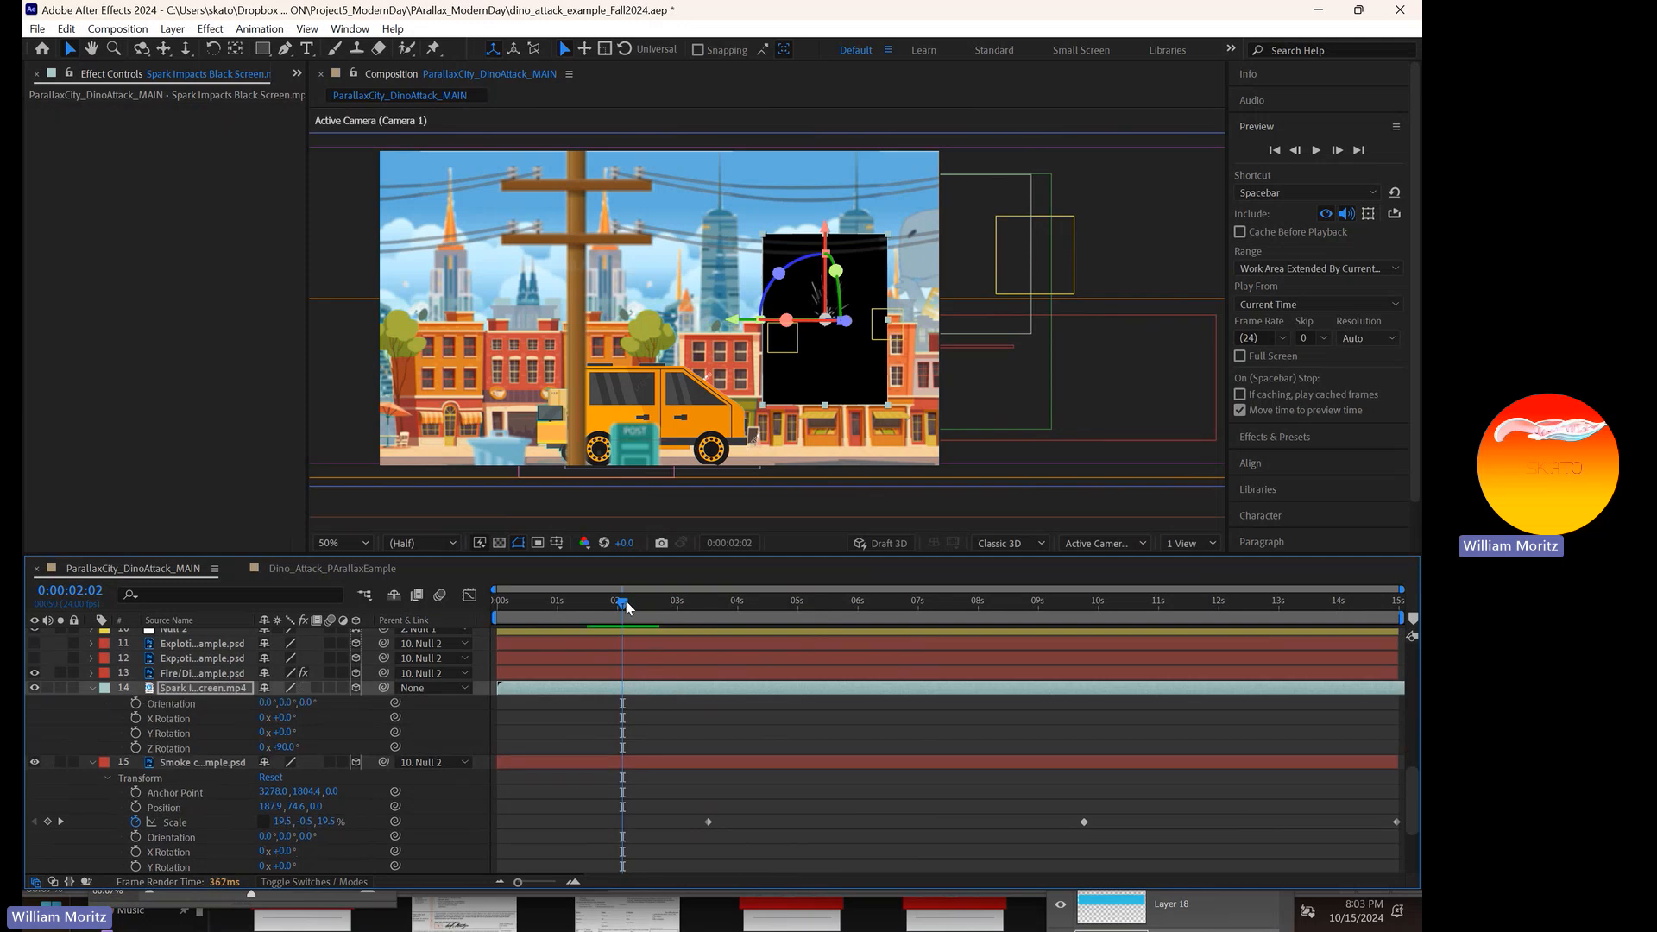
- Set the spark layer's blending mode to Screen with the current time at 0:00:02:00
left_click_drag(621, 602, 656, 599)
left_click(37, 74)
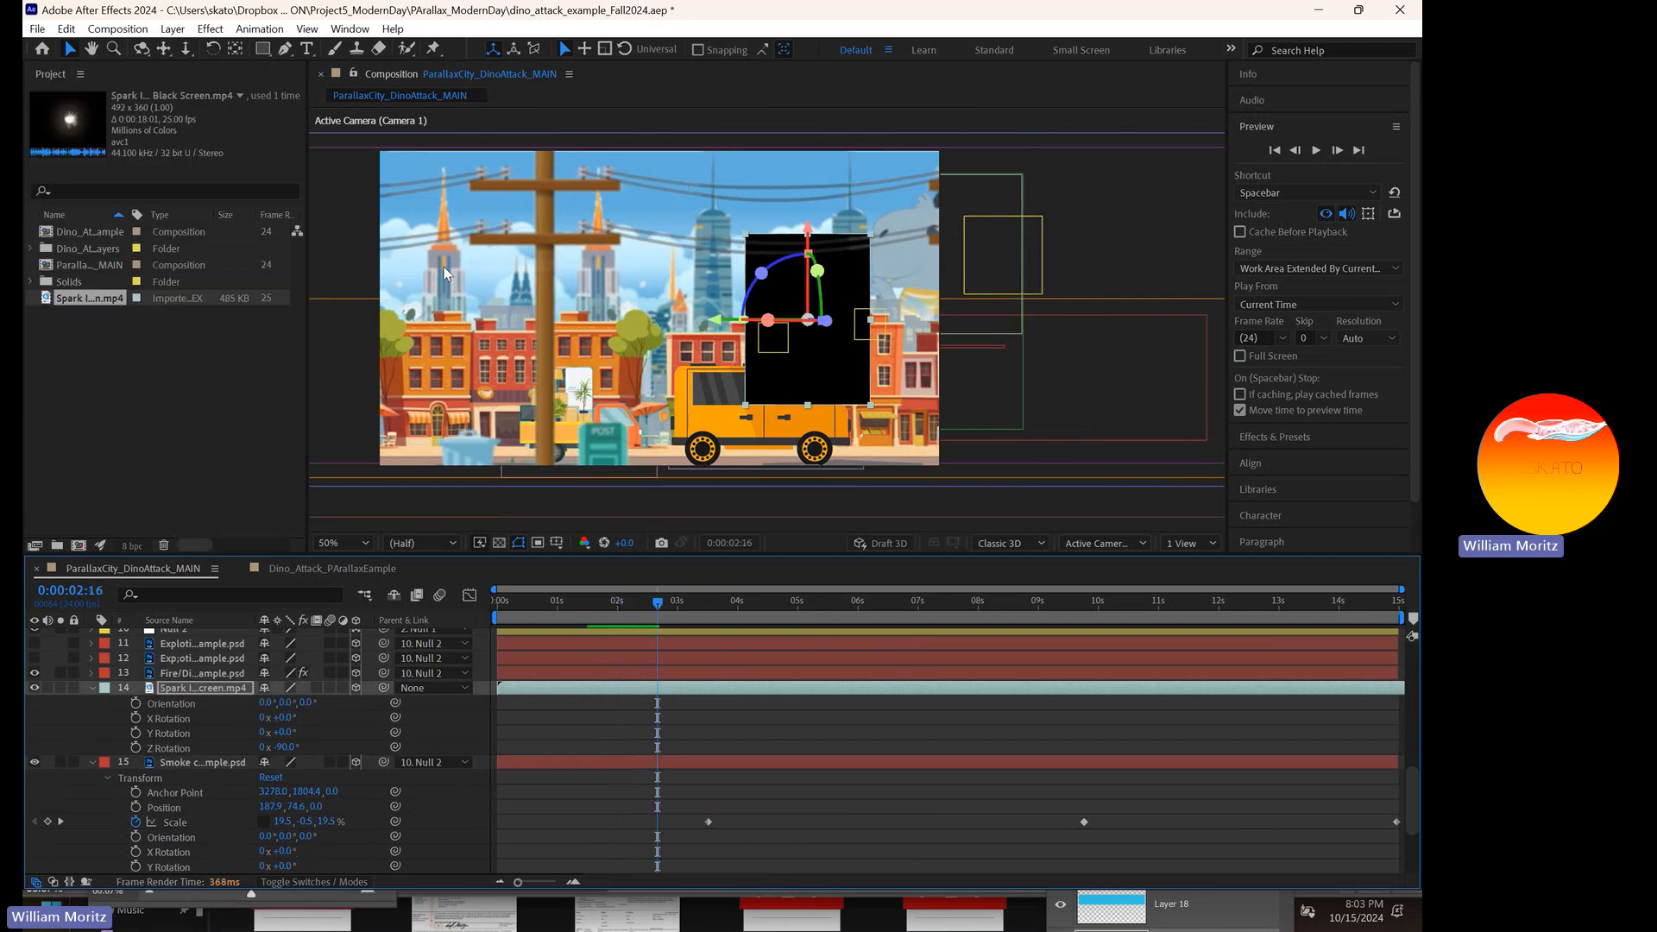
left_click(747, 697)
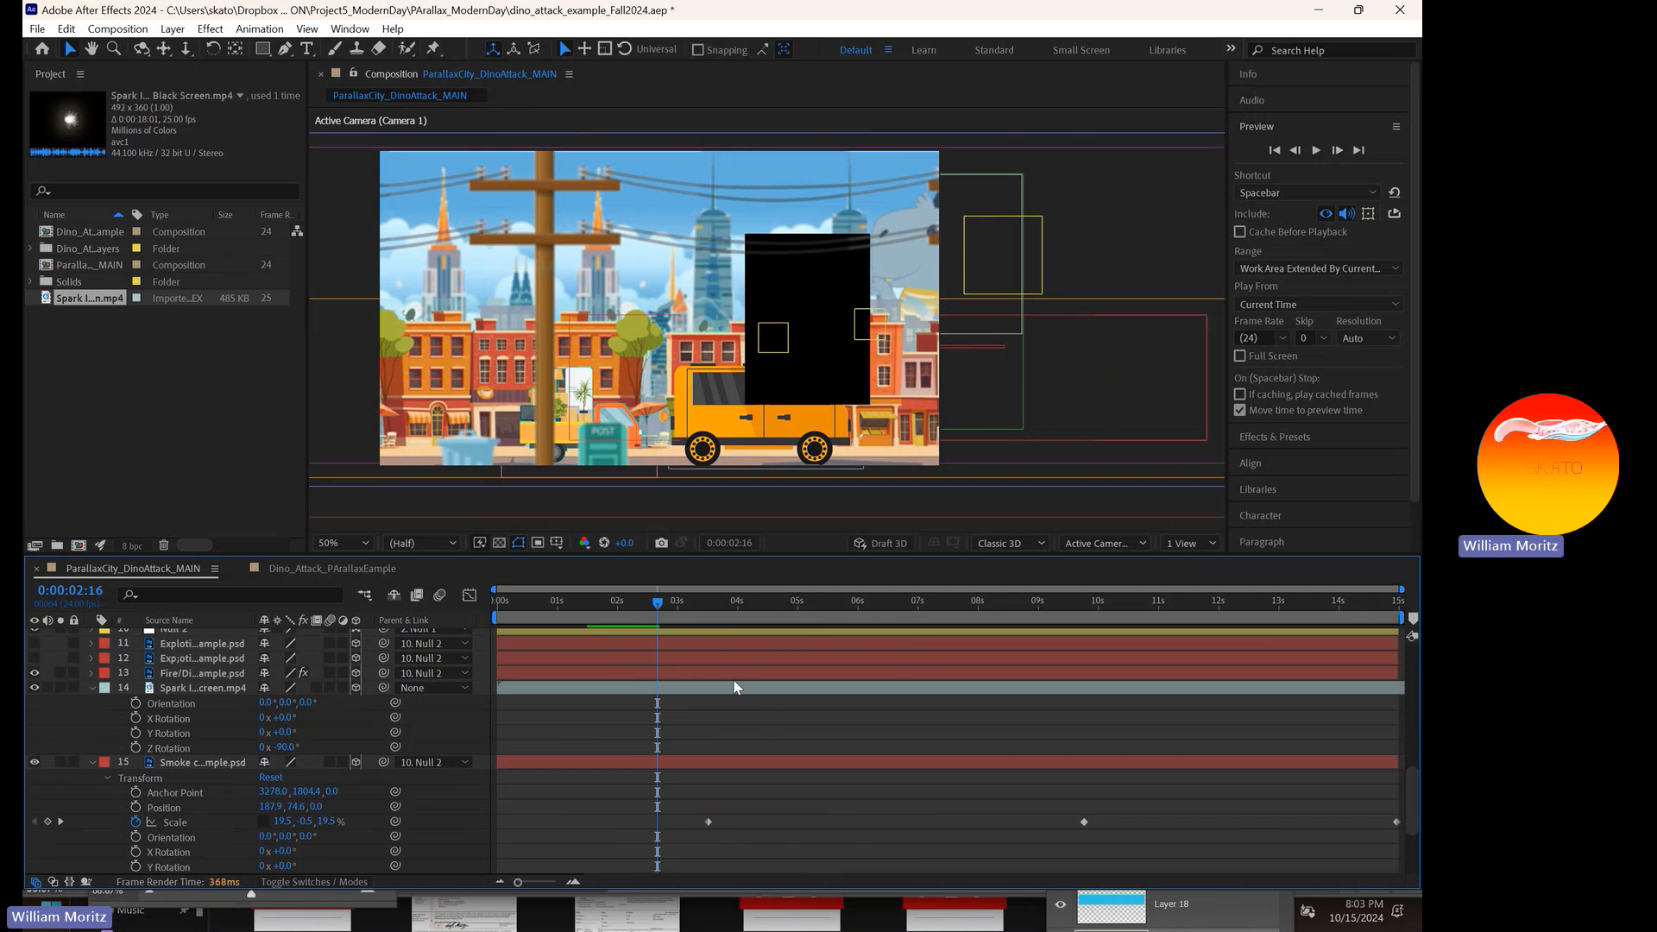
left_click_drag(656, 604, 617, 602)
left_click(183, 688)
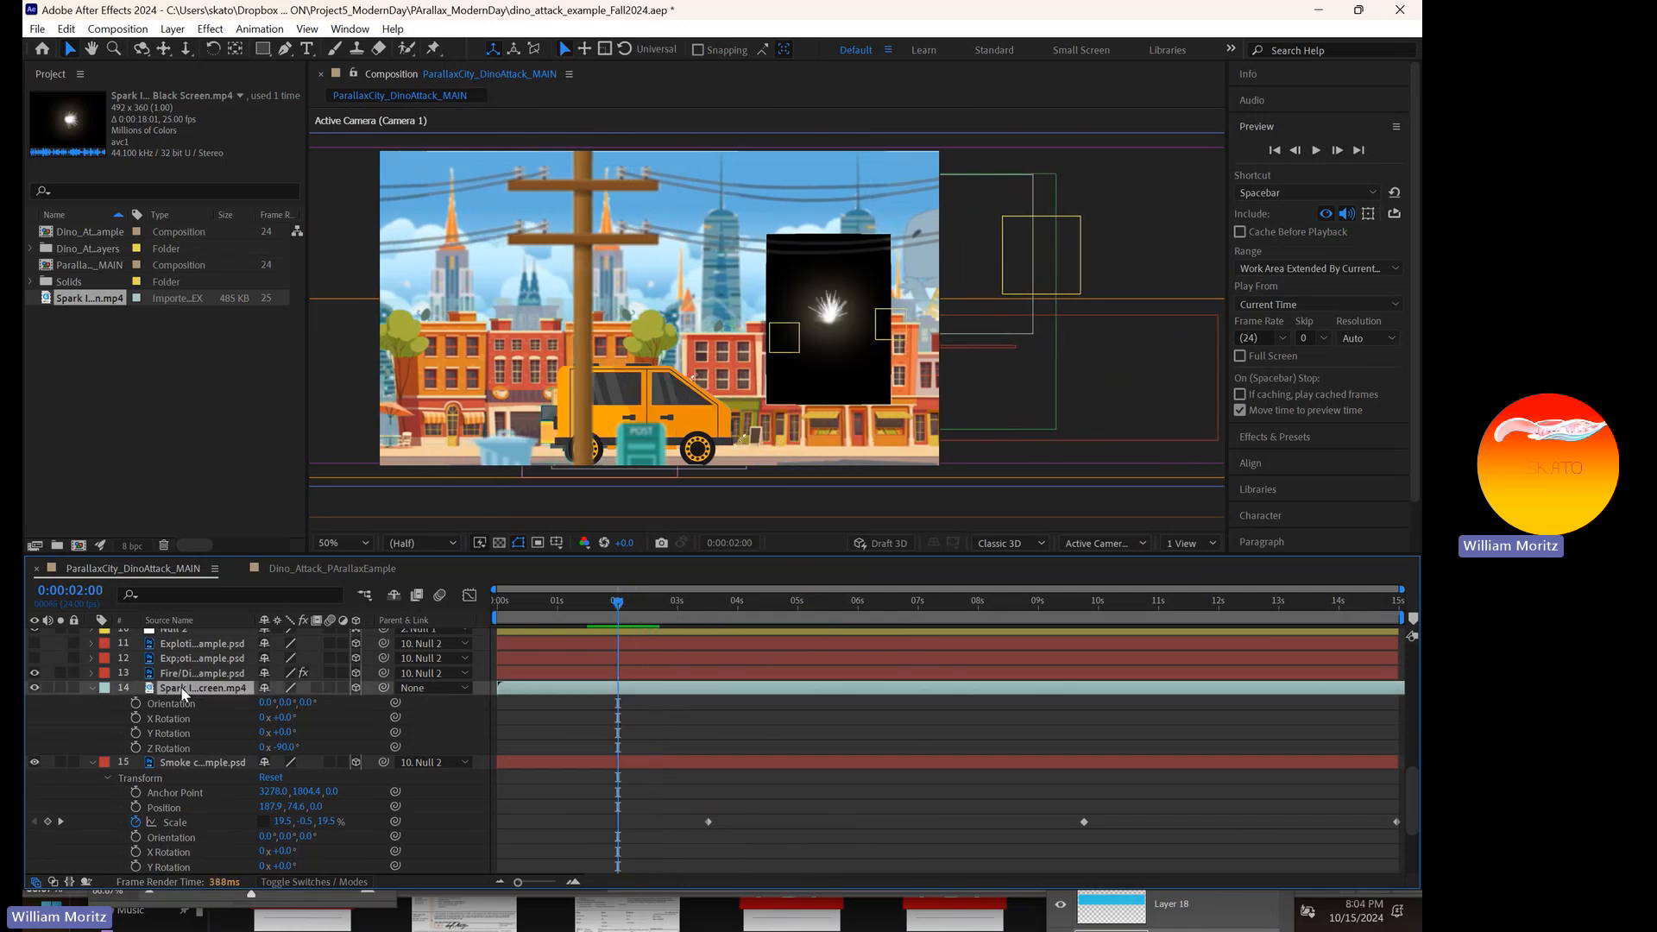
right_click(183, 690)
mouse_move(320, 385)
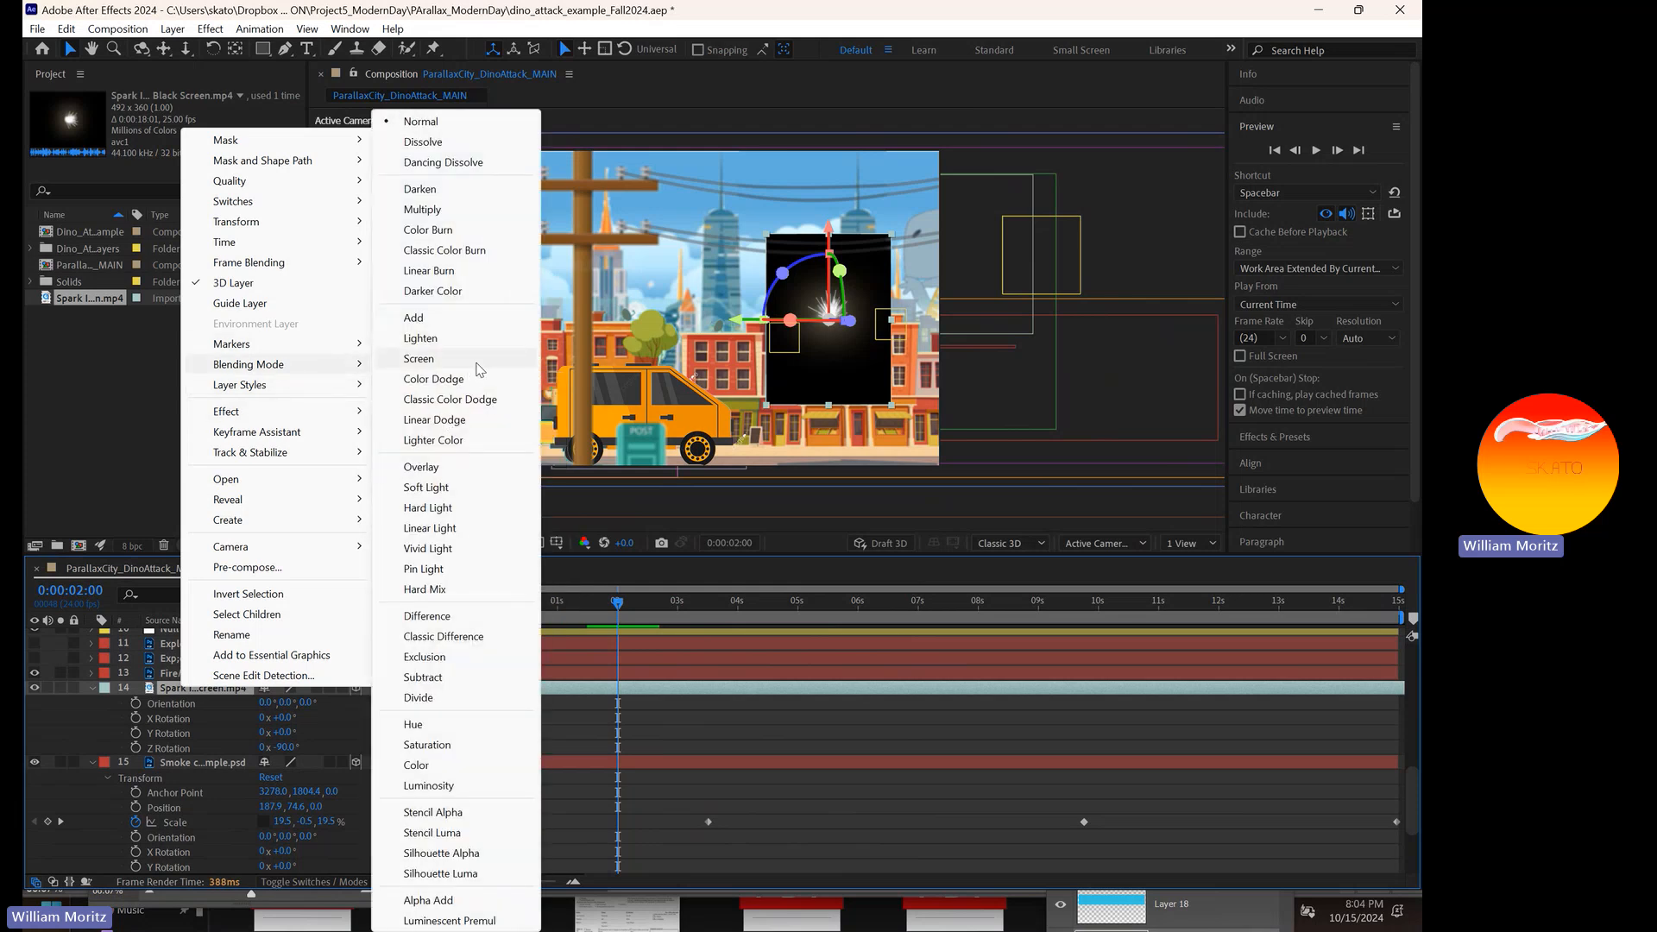
left_click(477, 359)
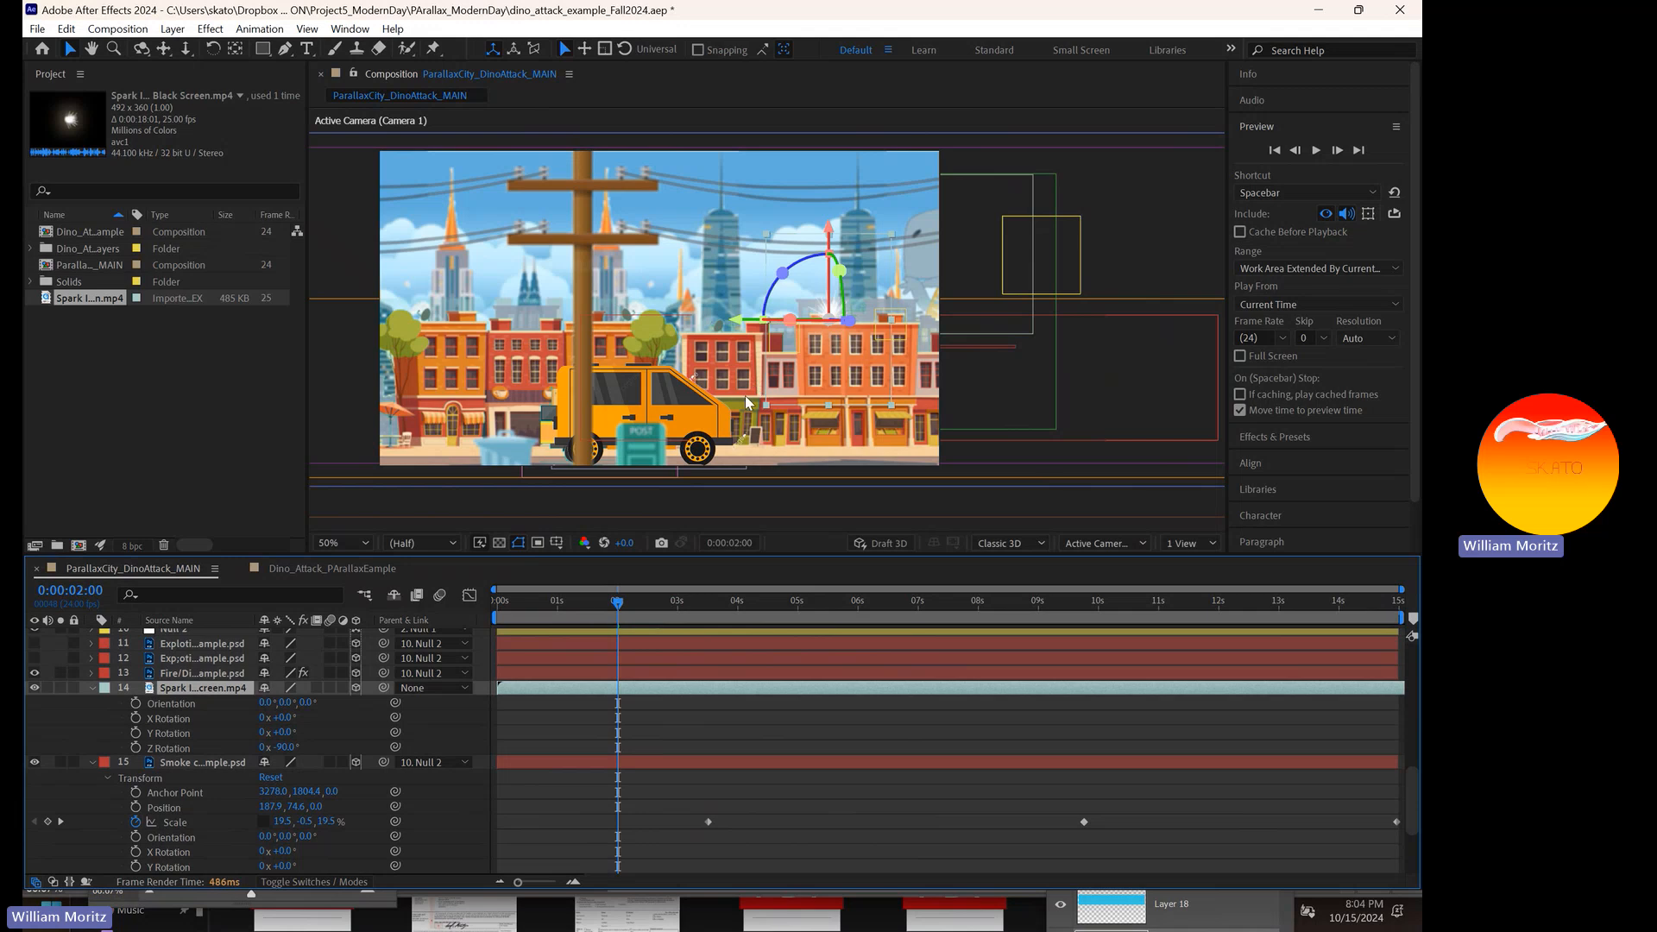
left_click(768, 747)
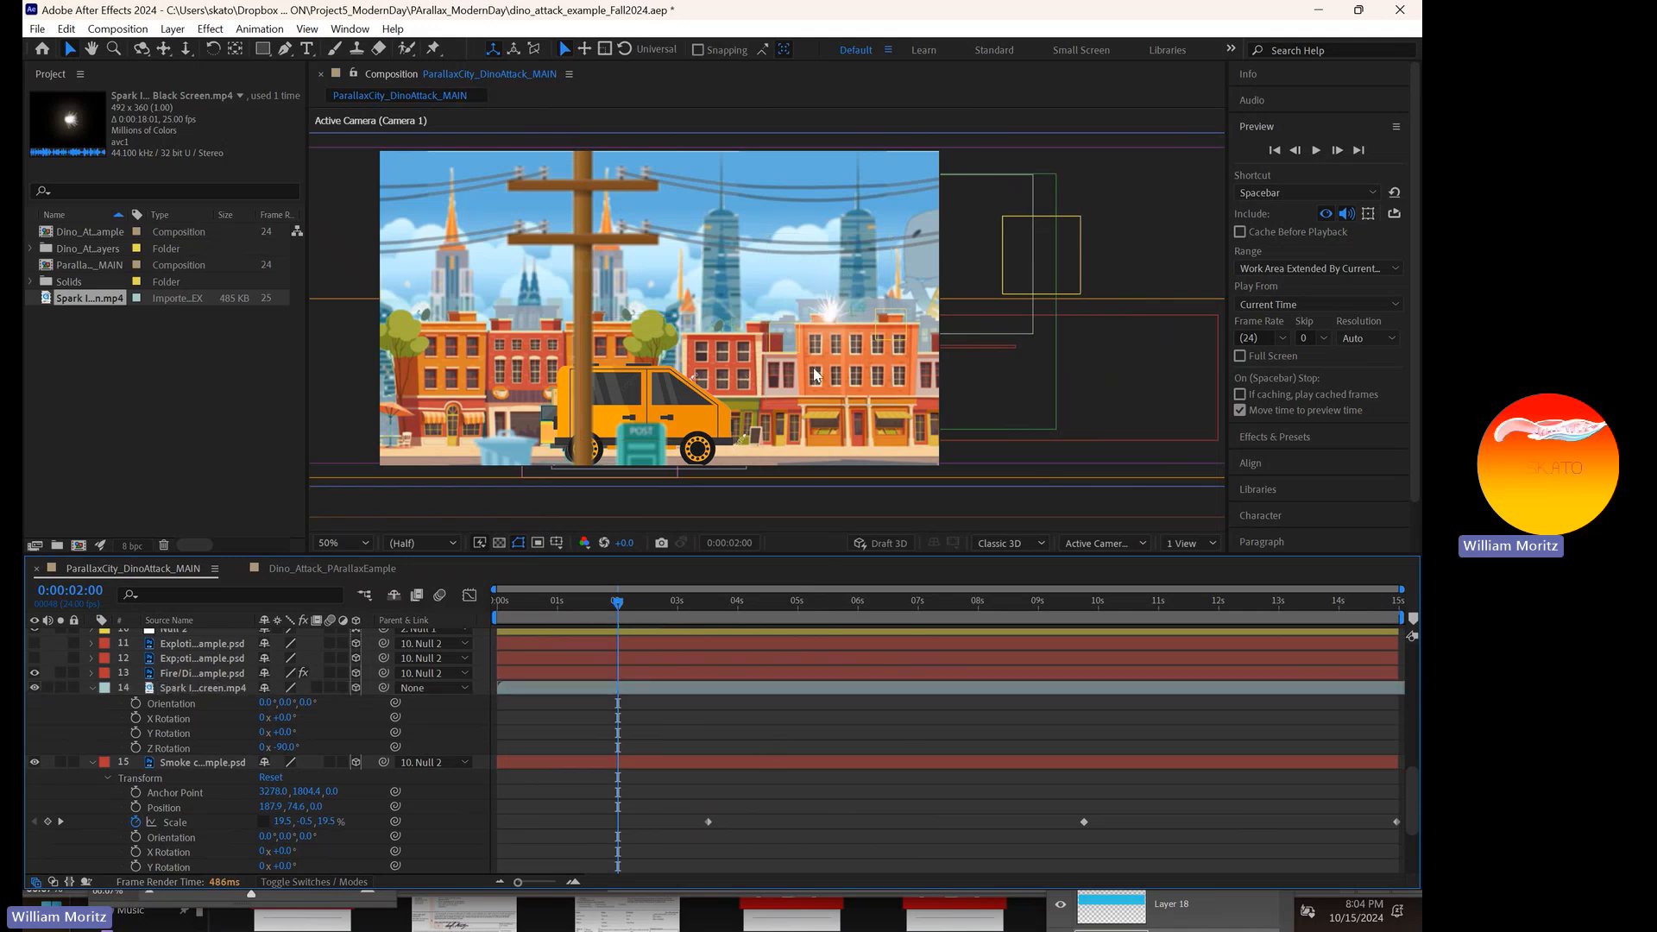
- Split the spark layer at 0:00:01:08 and delete the portion before that time
left_click_drag(618, 602, 685, 604)
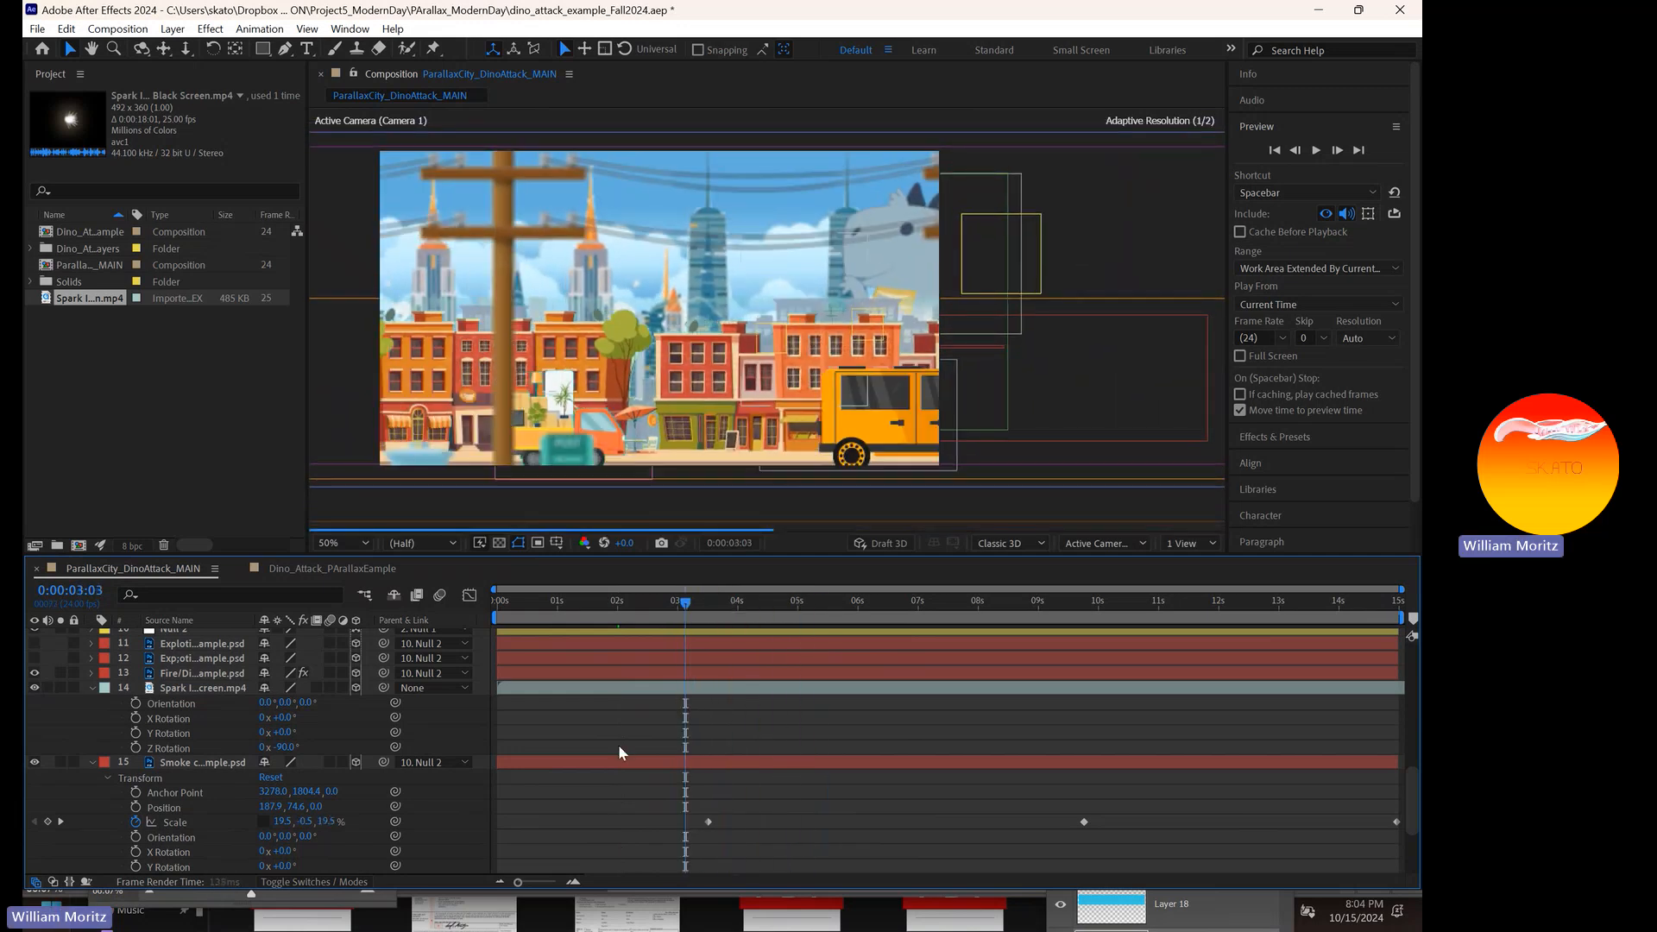
left_click(626, 690)
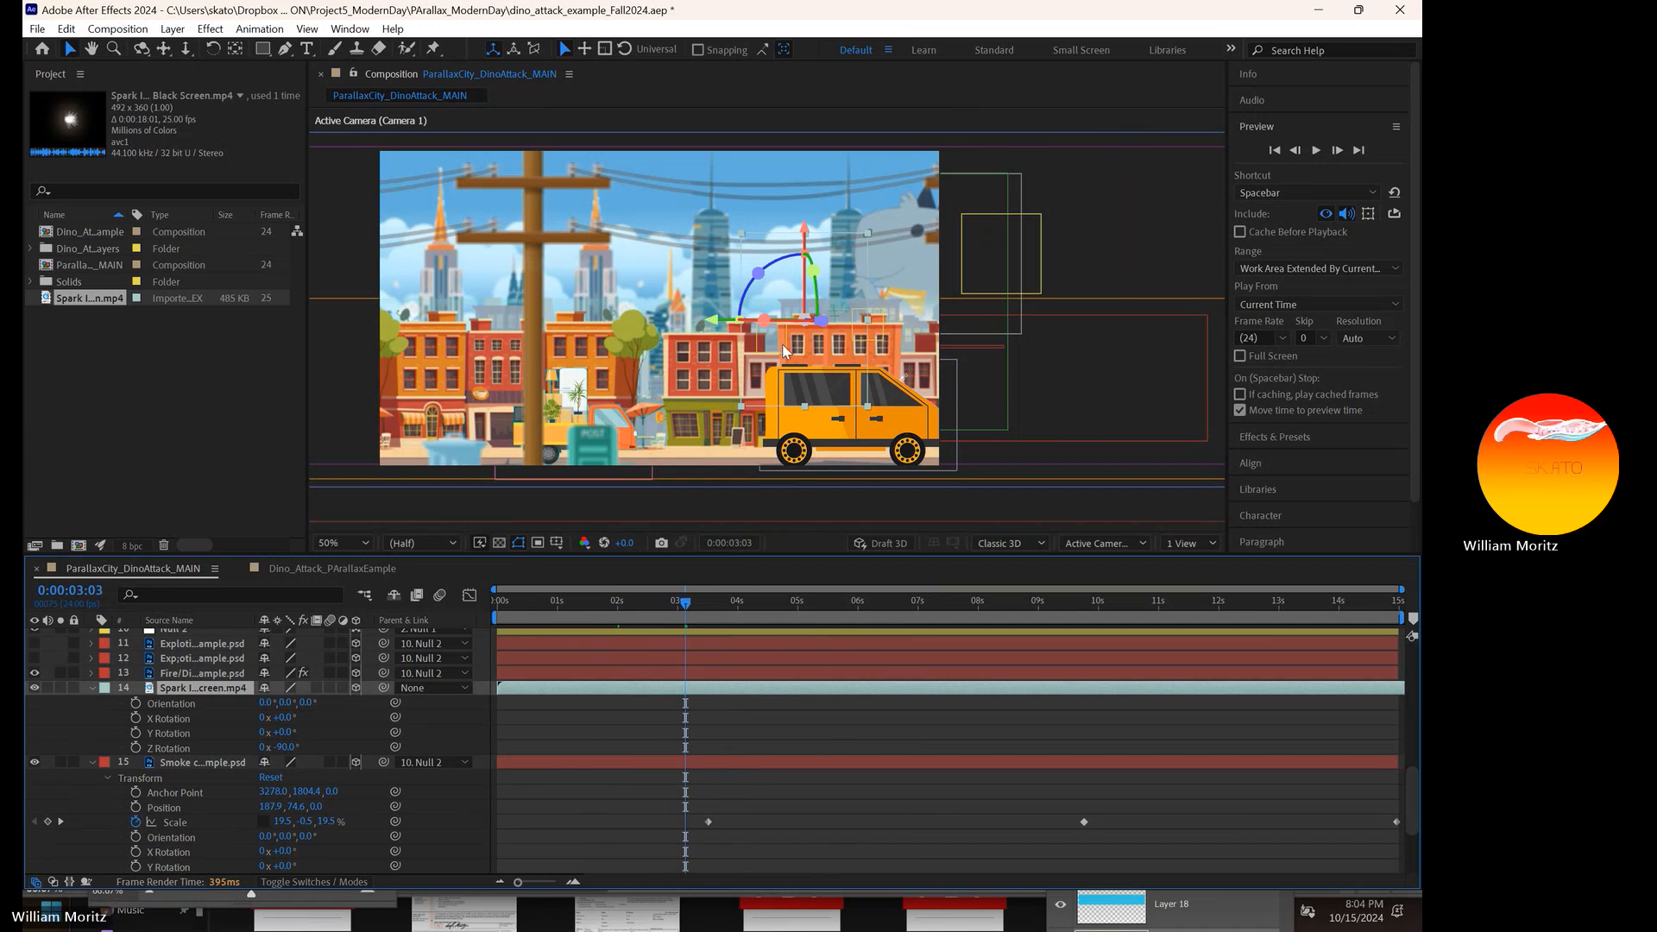
left_click_drag(608, 598, 577, 639)
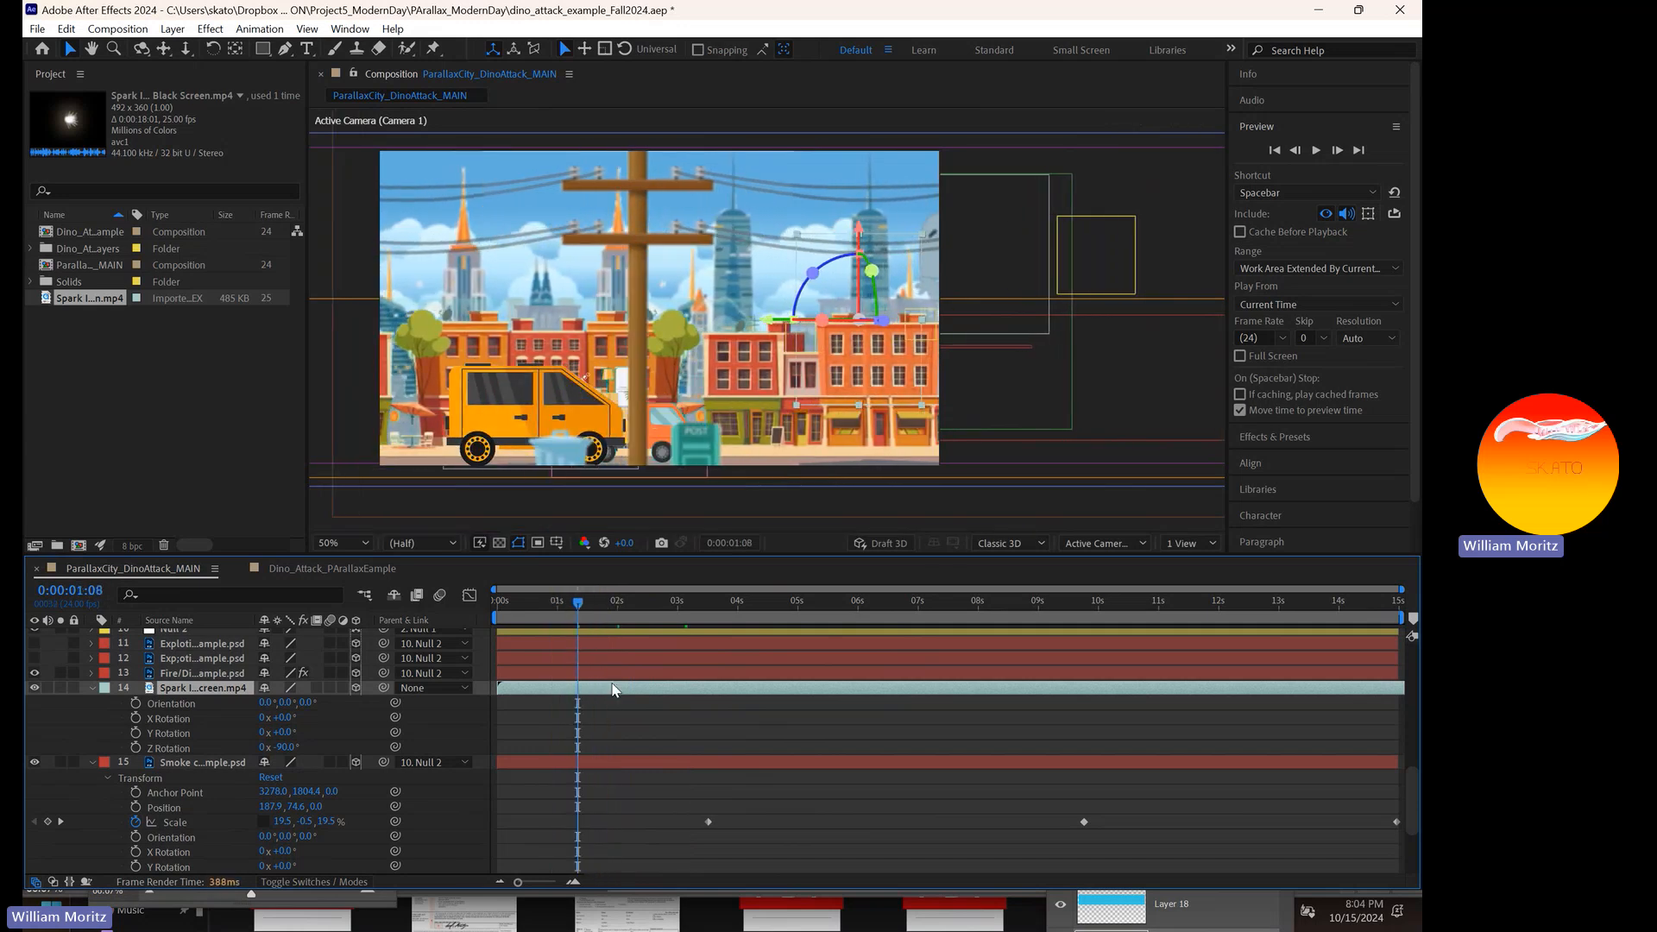
key("ctrl+shift+d")
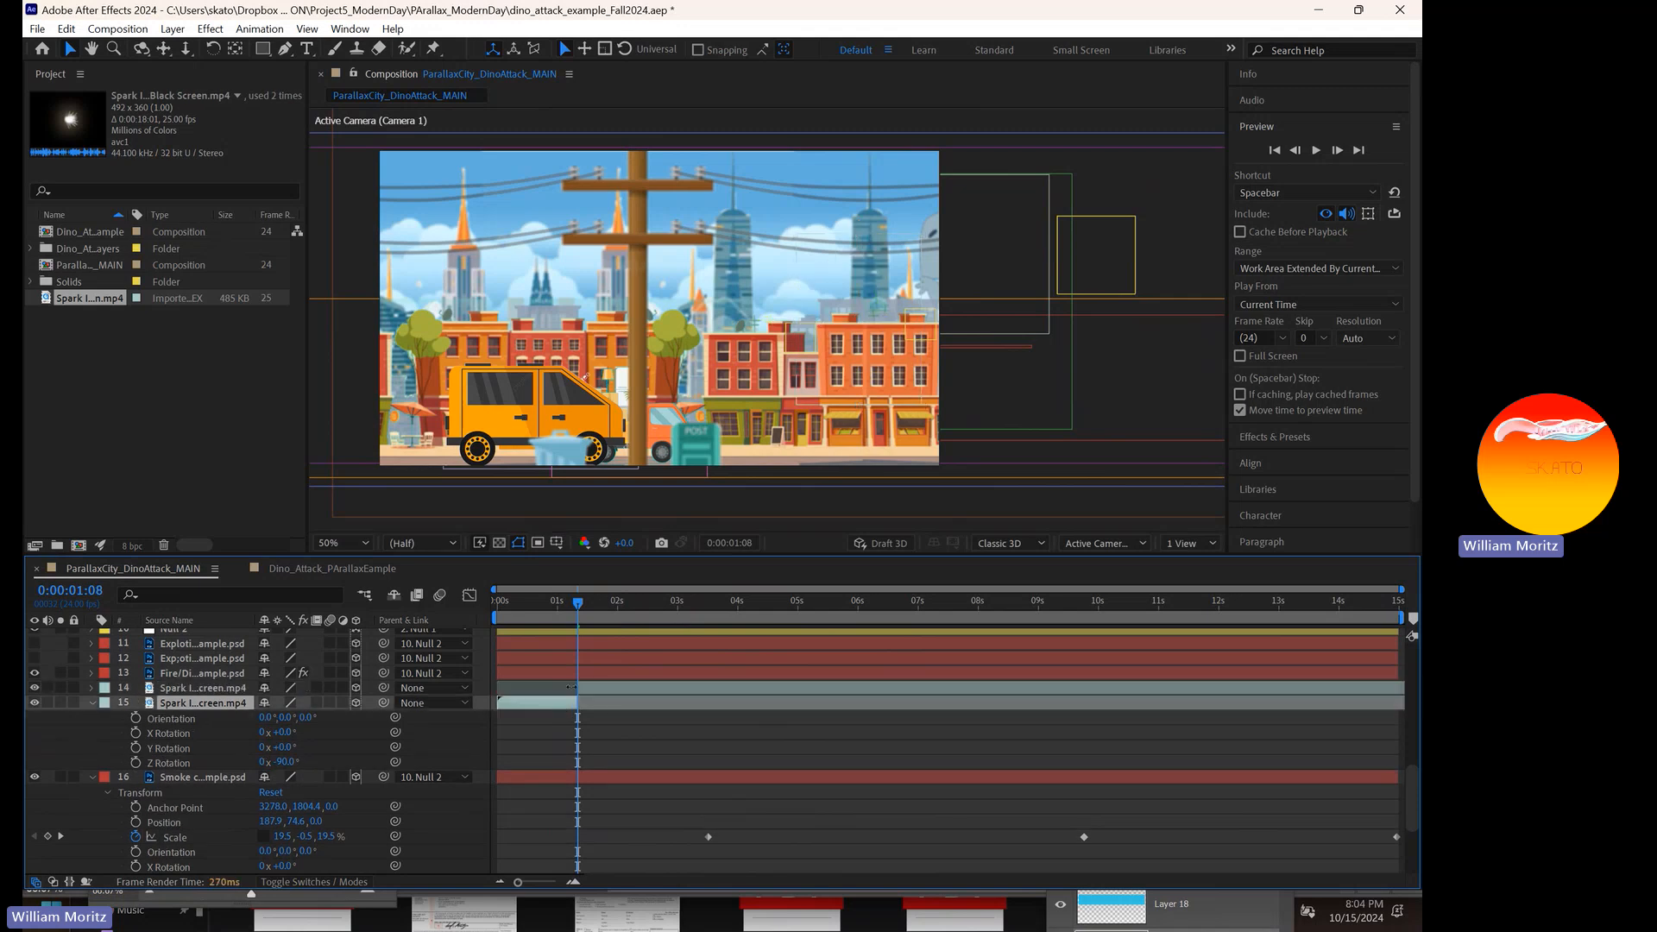
key("Delete")
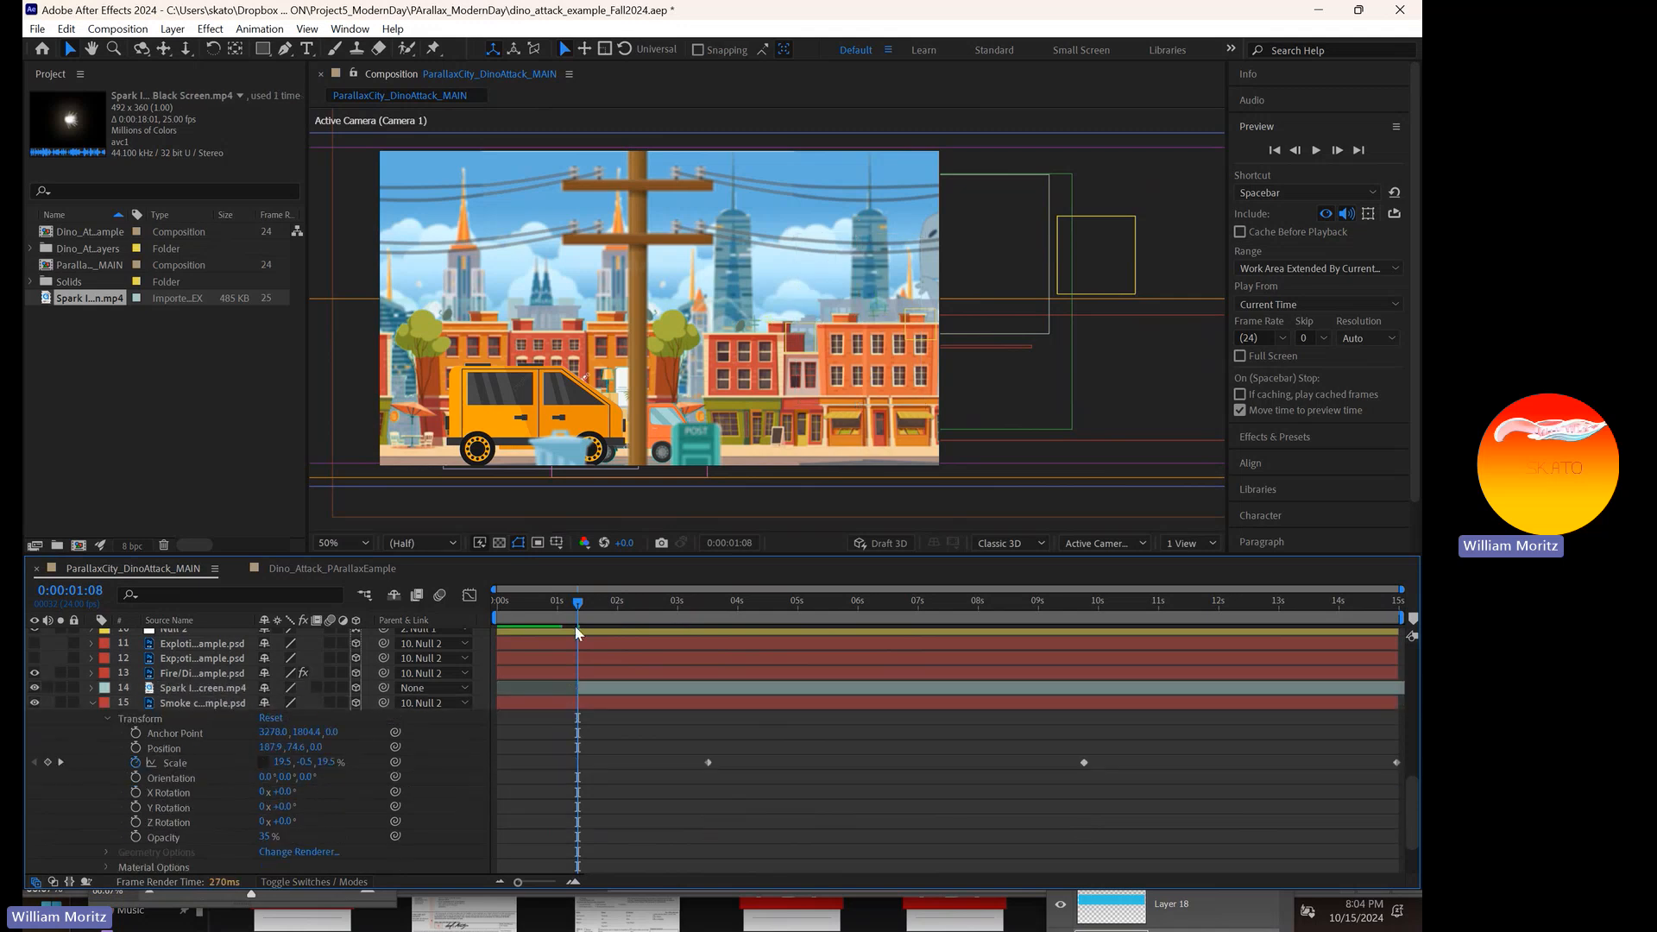
- Split the spark layer at 0:00:07:00 and delete the portion after that time
left_click_drag(578, 604, 917, 600)
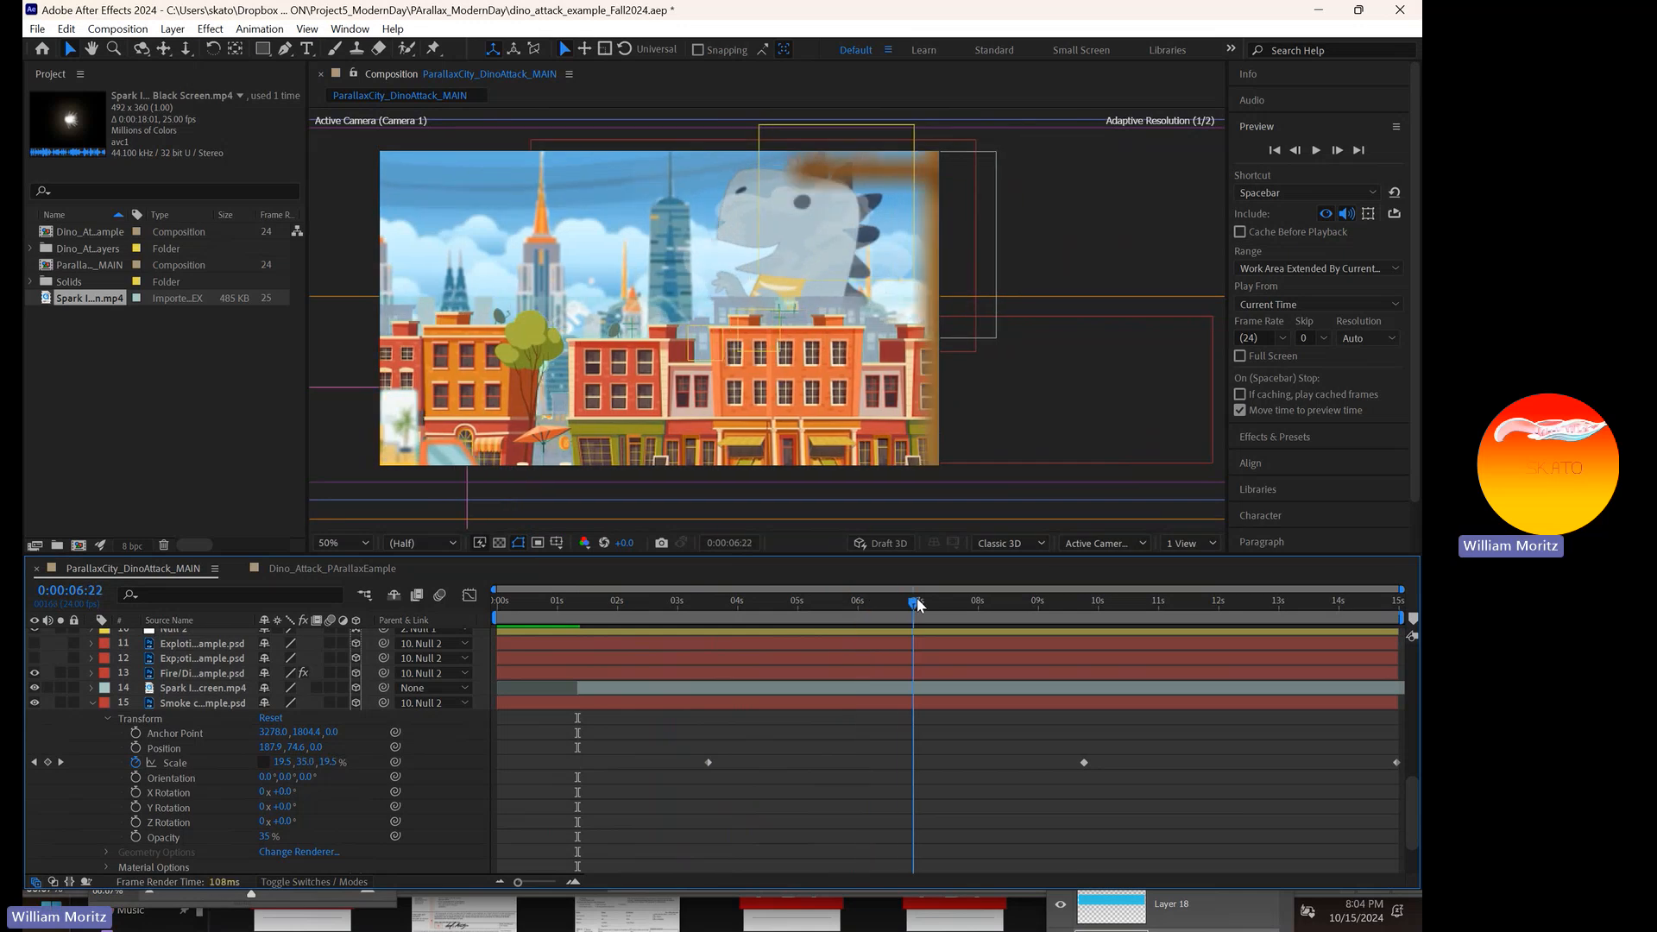
left_click(967, 689)
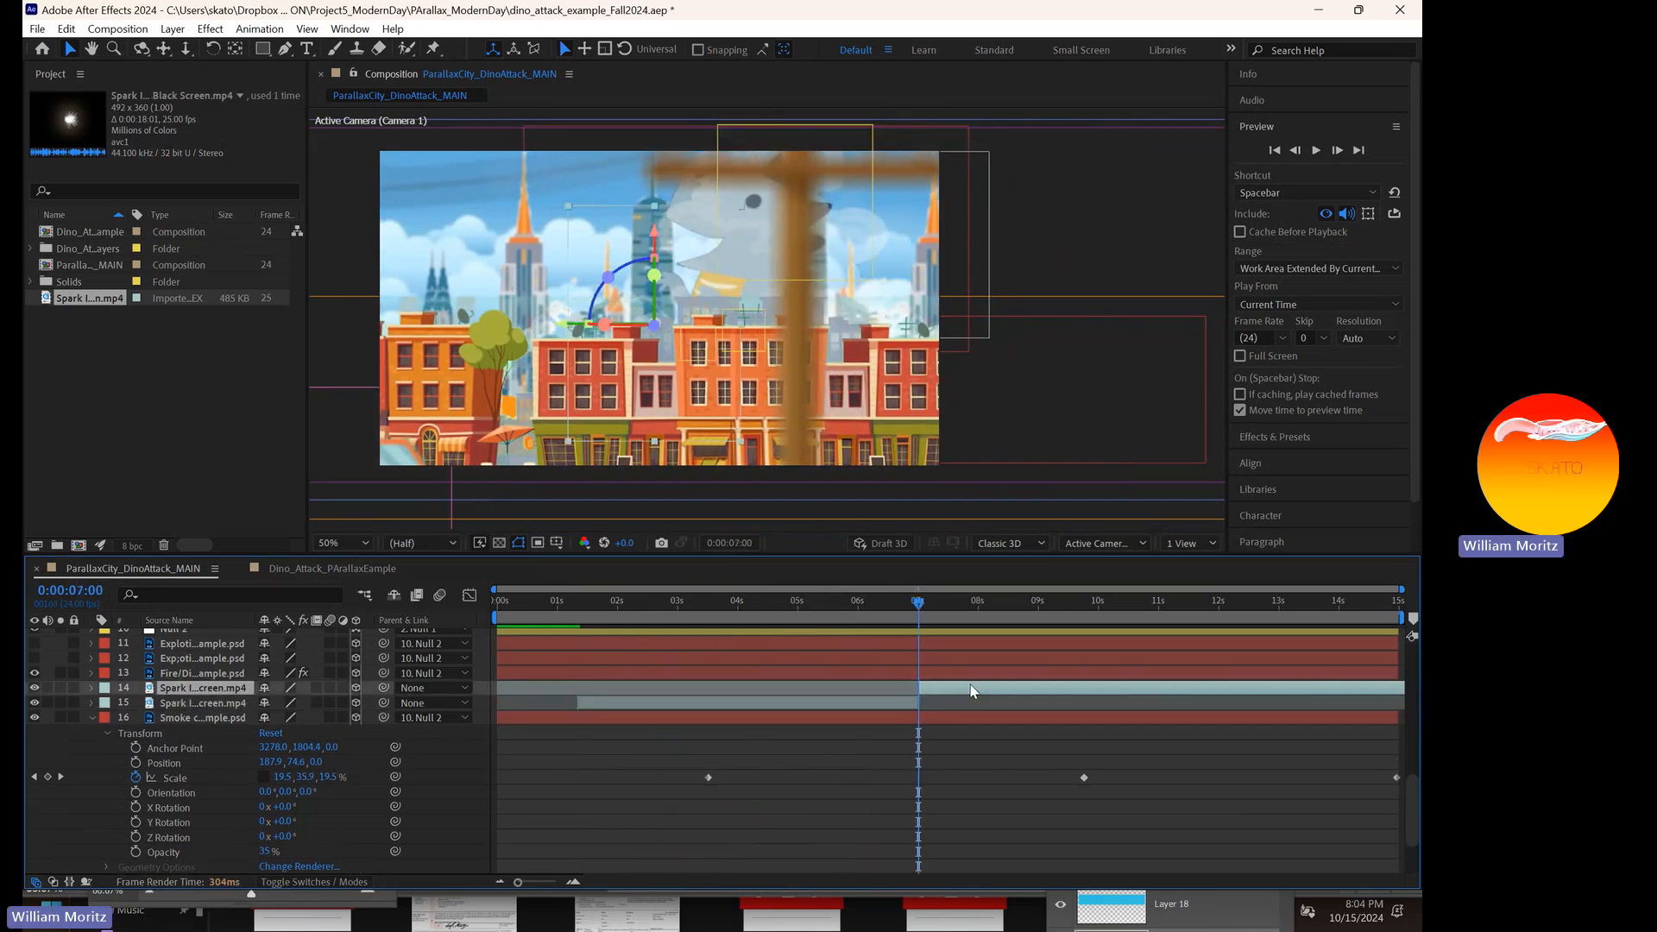
key("alt+bracketright")
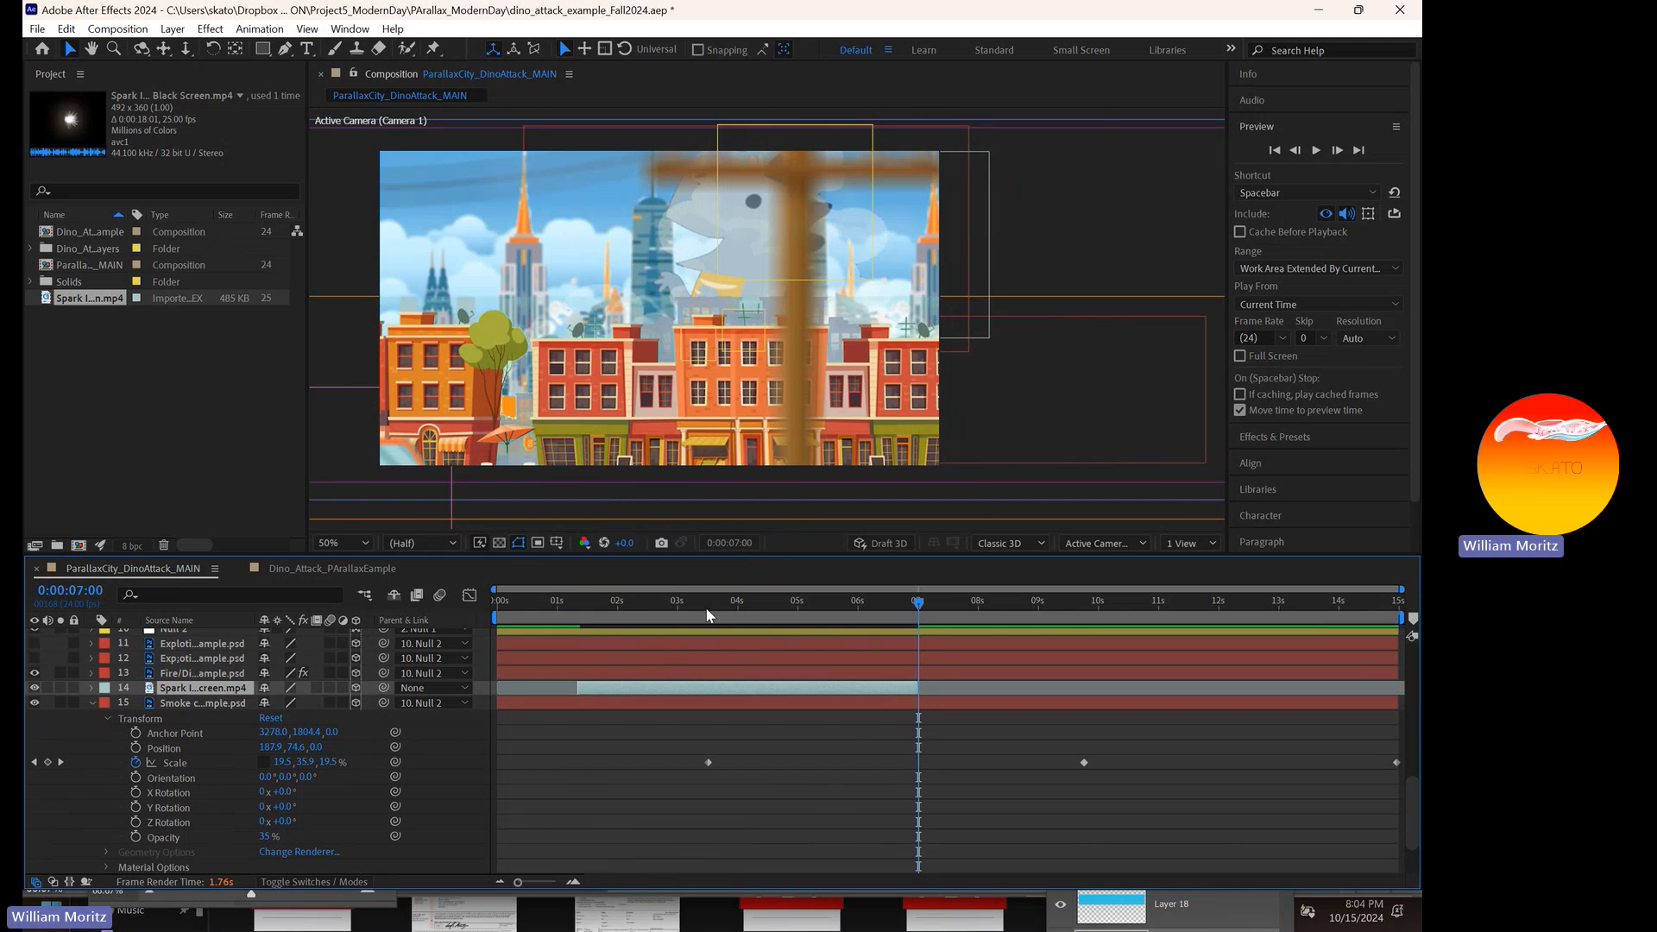
- Go to 0:00:02:17 and move the spark layer horizontally to the right, beside the dinosaur above the rooftops
left_click(690, 616)
left_click_drag(690, 616, 660, 616)
left_click_drag(770, 323, 824, 328)
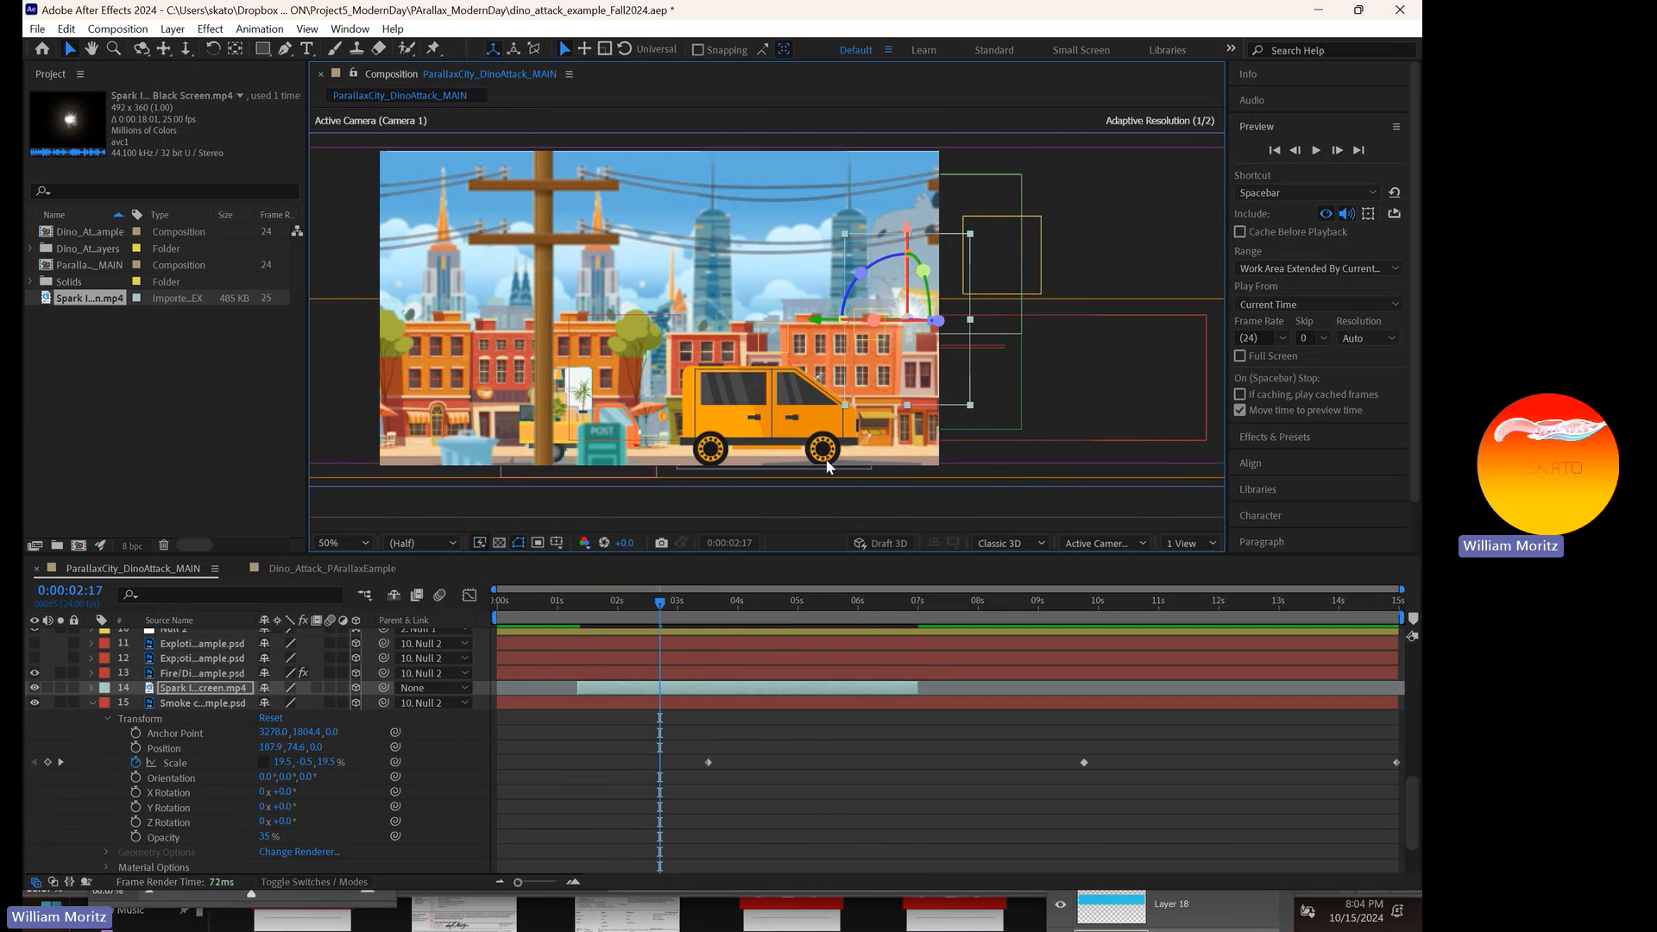
left_click(825, 753)
- Duplicate the trimmed spark layer and shift the copy in time so it starts at about 5 seconds
left_click(802, 687)
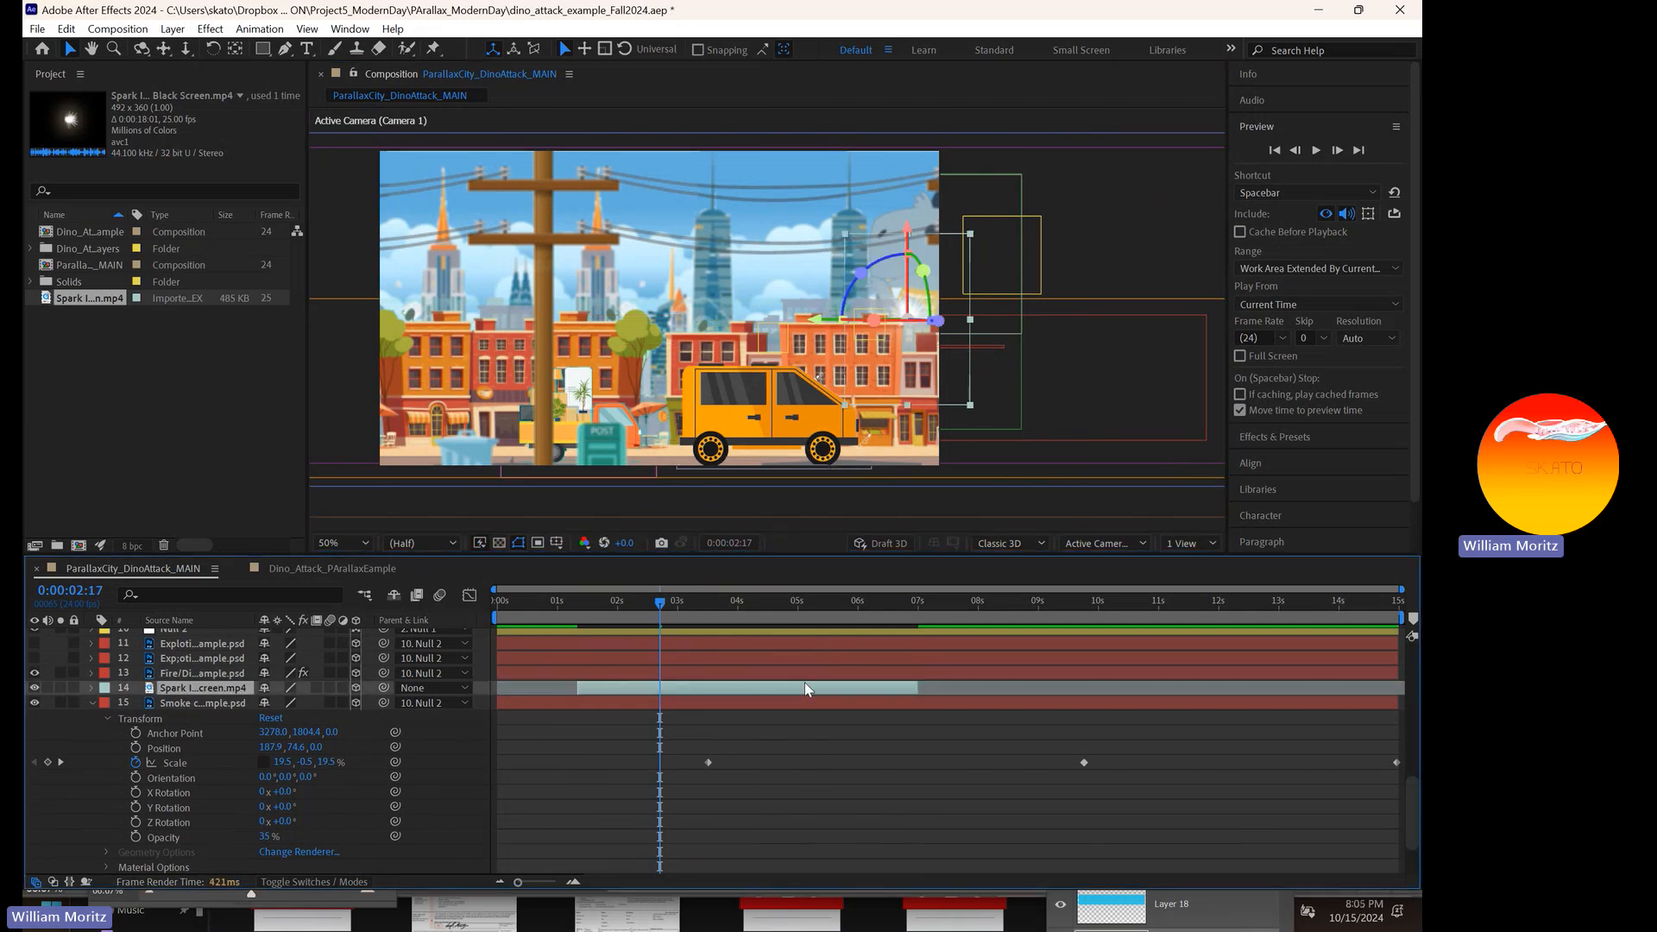
key("ctrl+d")
left_click_drag(716, 688, 946, 687)
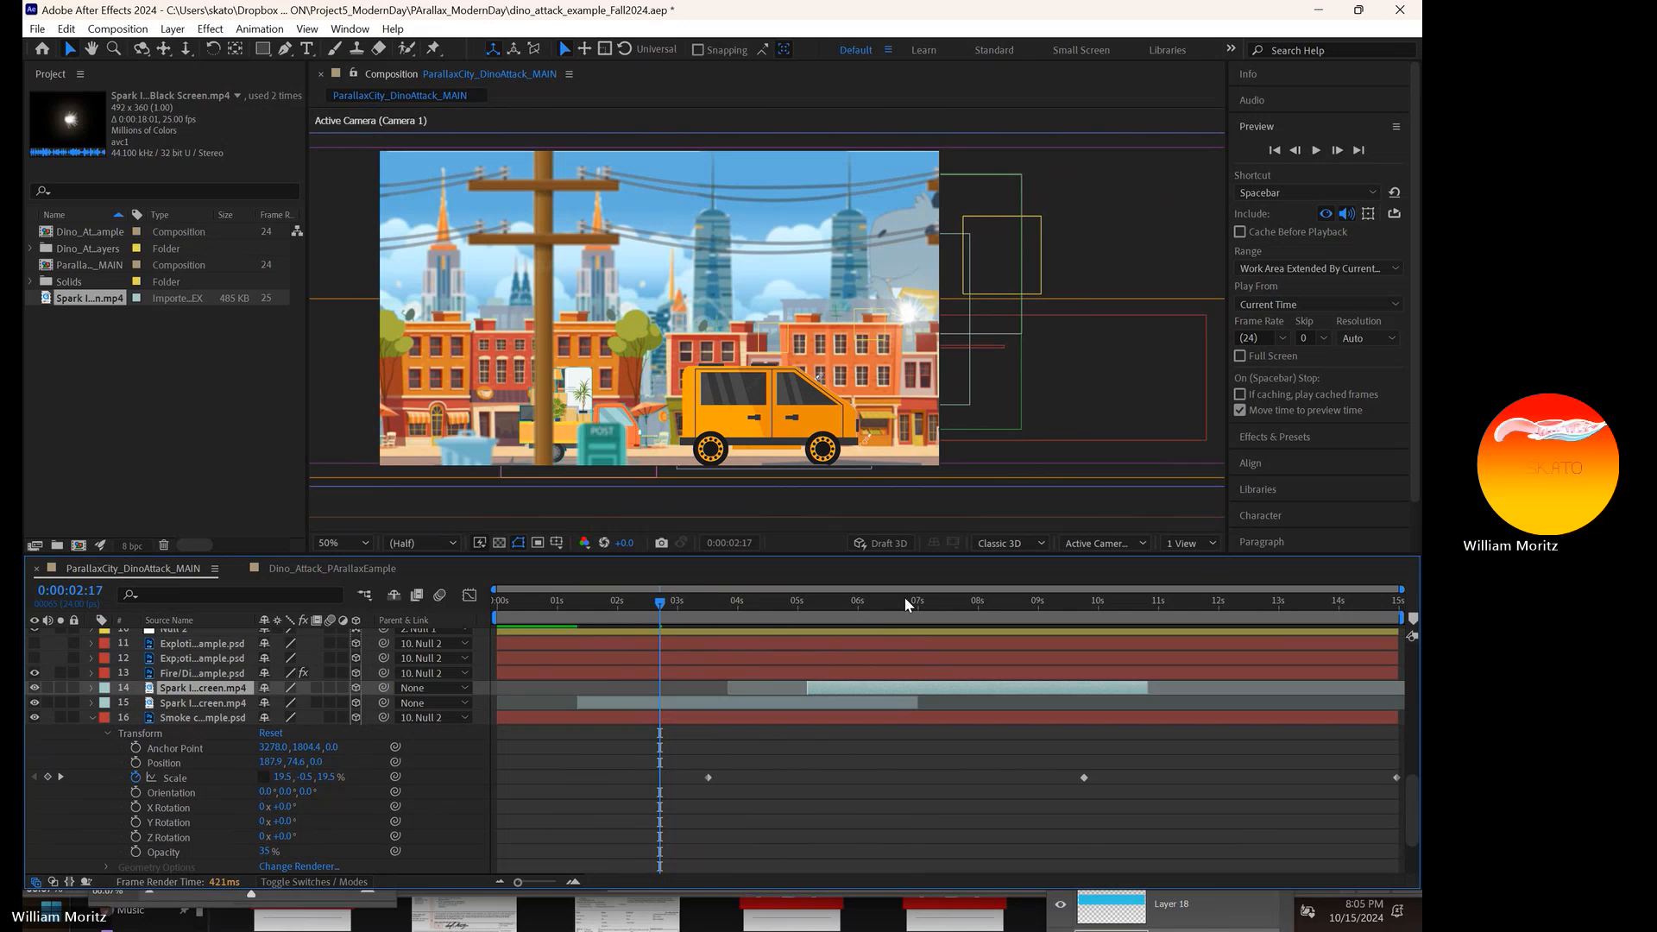
- At 0:00:07:17, move the duplicated spark layer left along the rooftops, in front of the dinosaur
left_click_drag(904, 600, 959, 600)
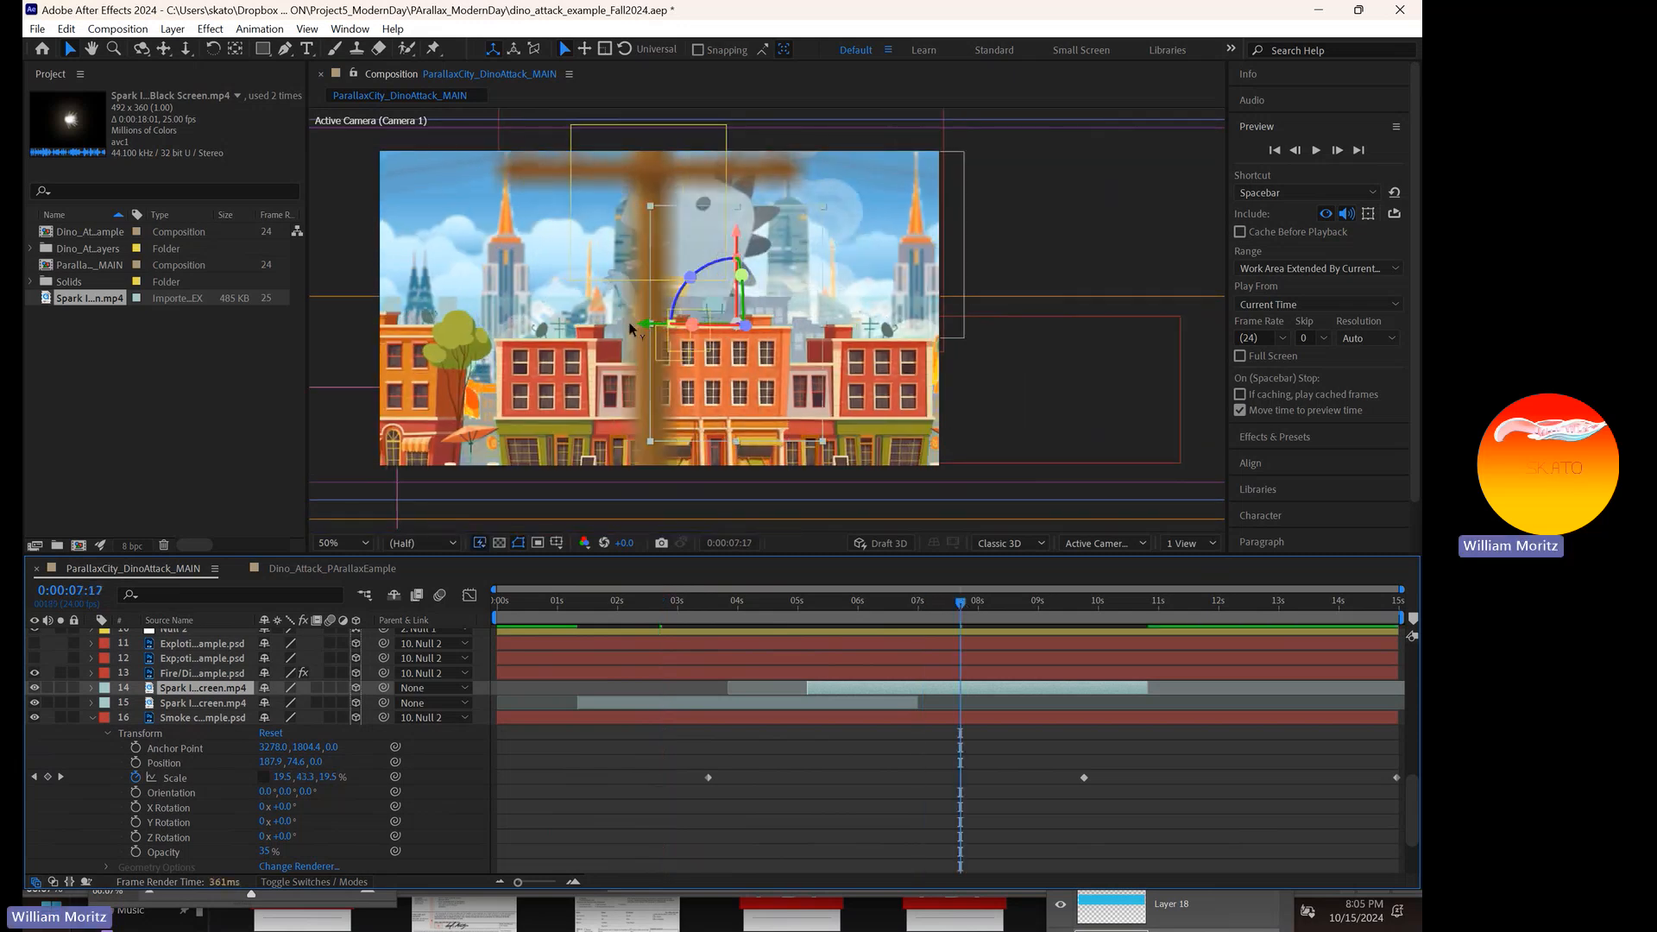
left_click_drag(646, 325, 498, 331)
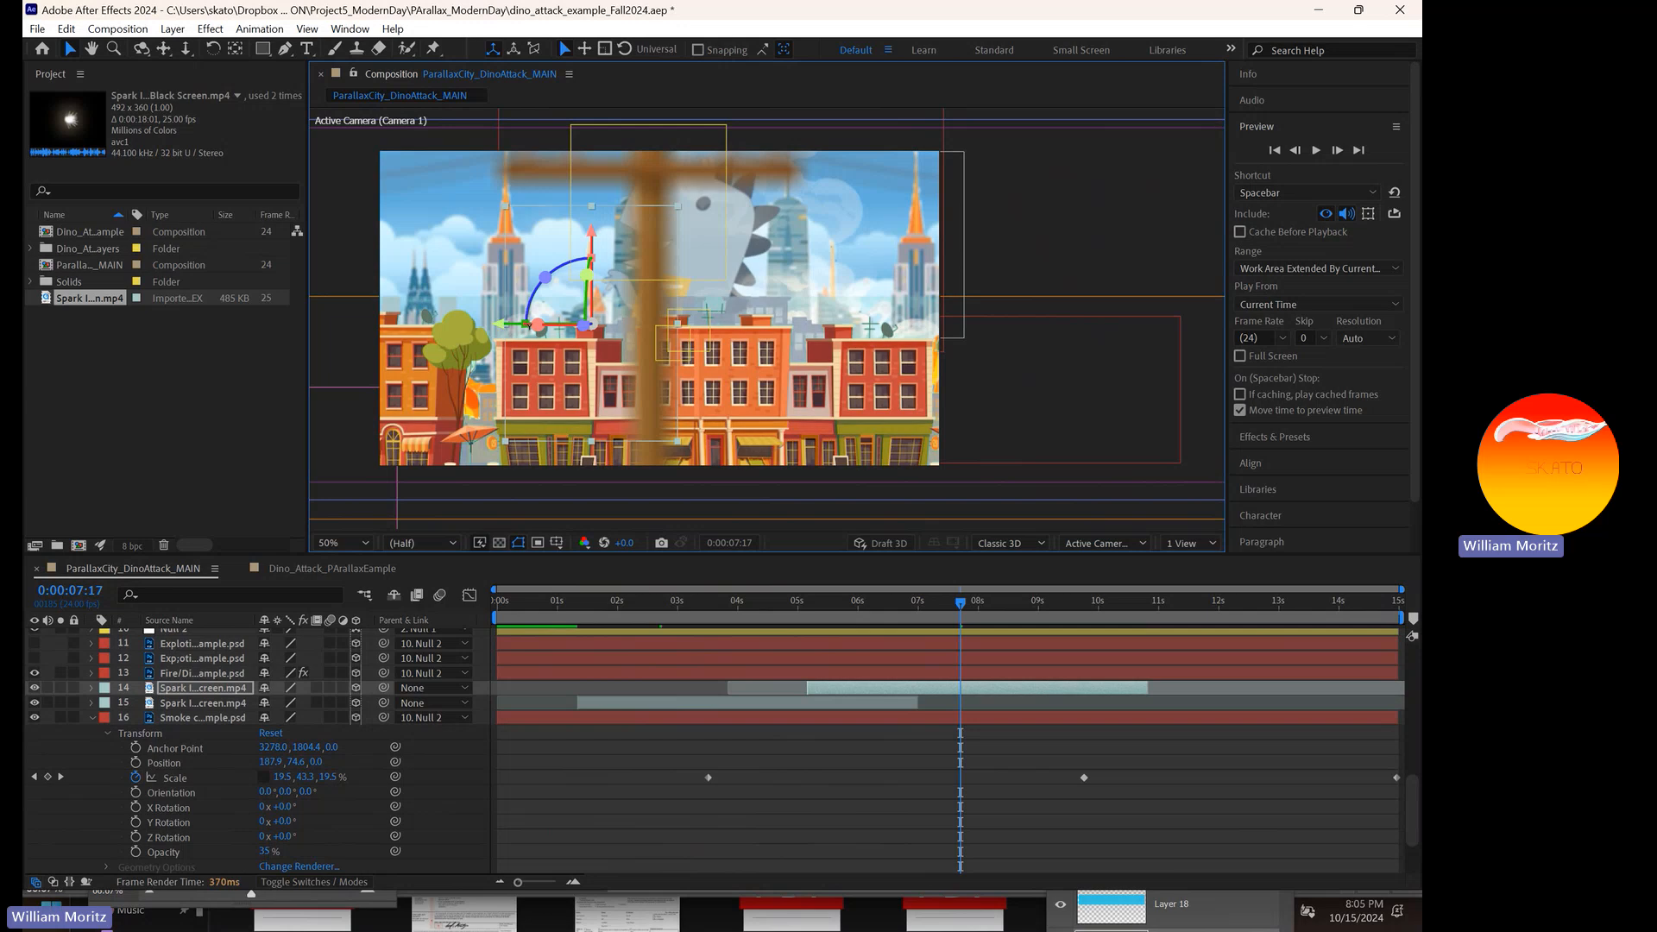
left_click_drag(498, 331, 522, 328)
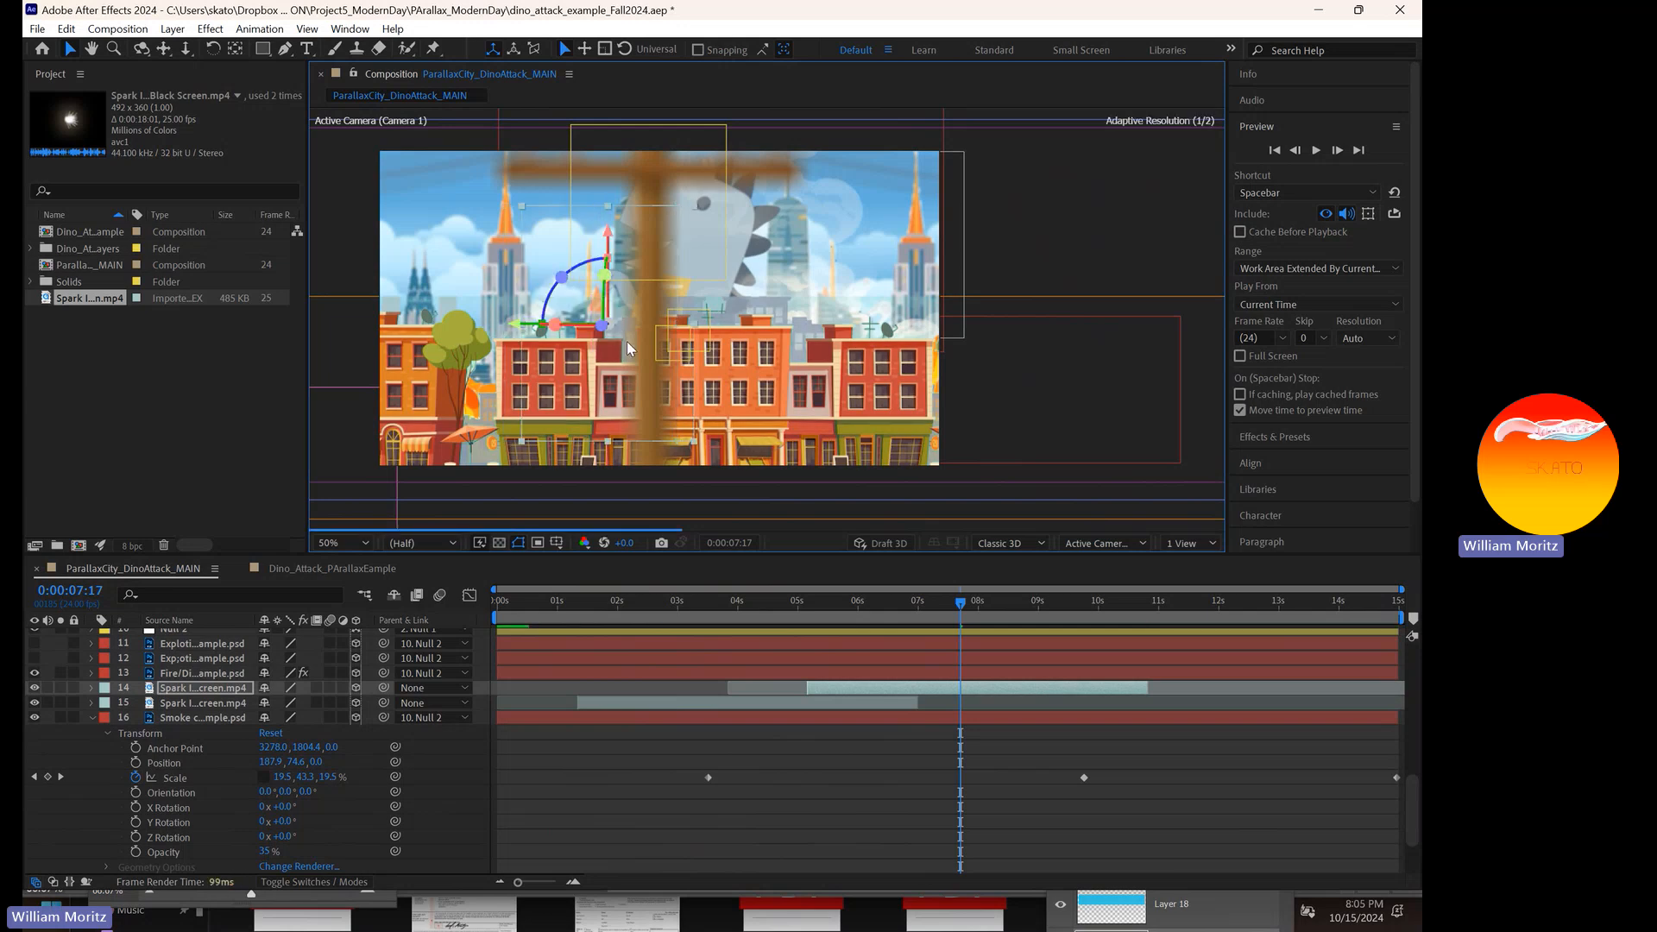
- Check both spark layers by scrubbing the composition and previewing it from the start, and save the project
left_click(977, 601)
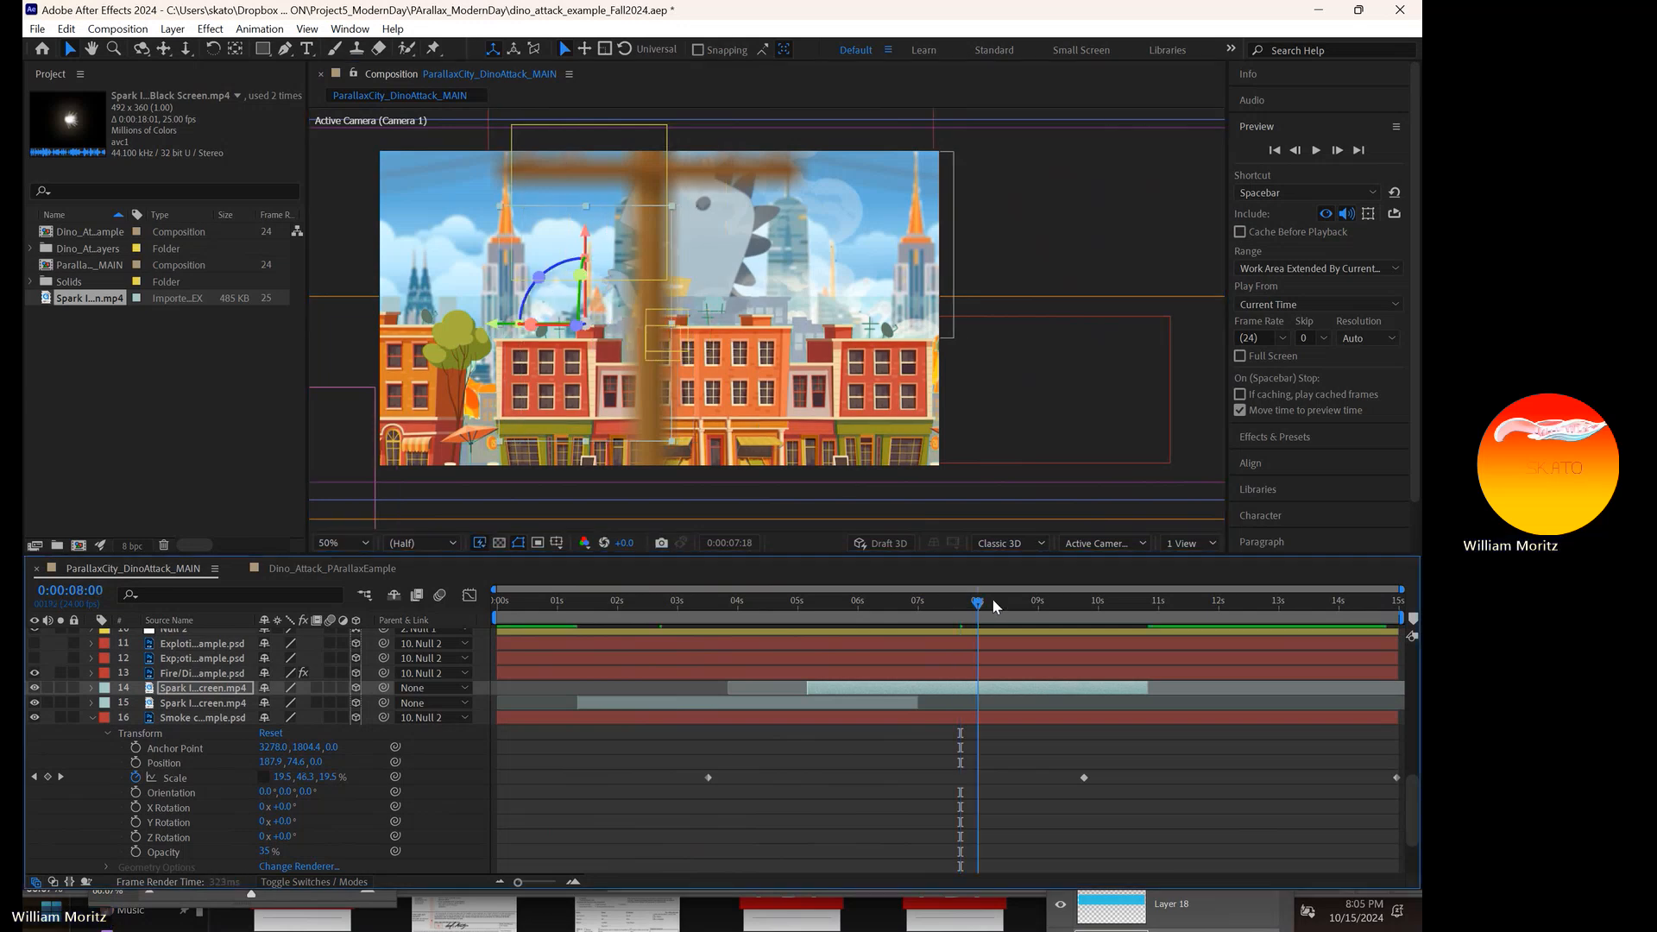
left_click_drag(991, 598, 1170, 597)
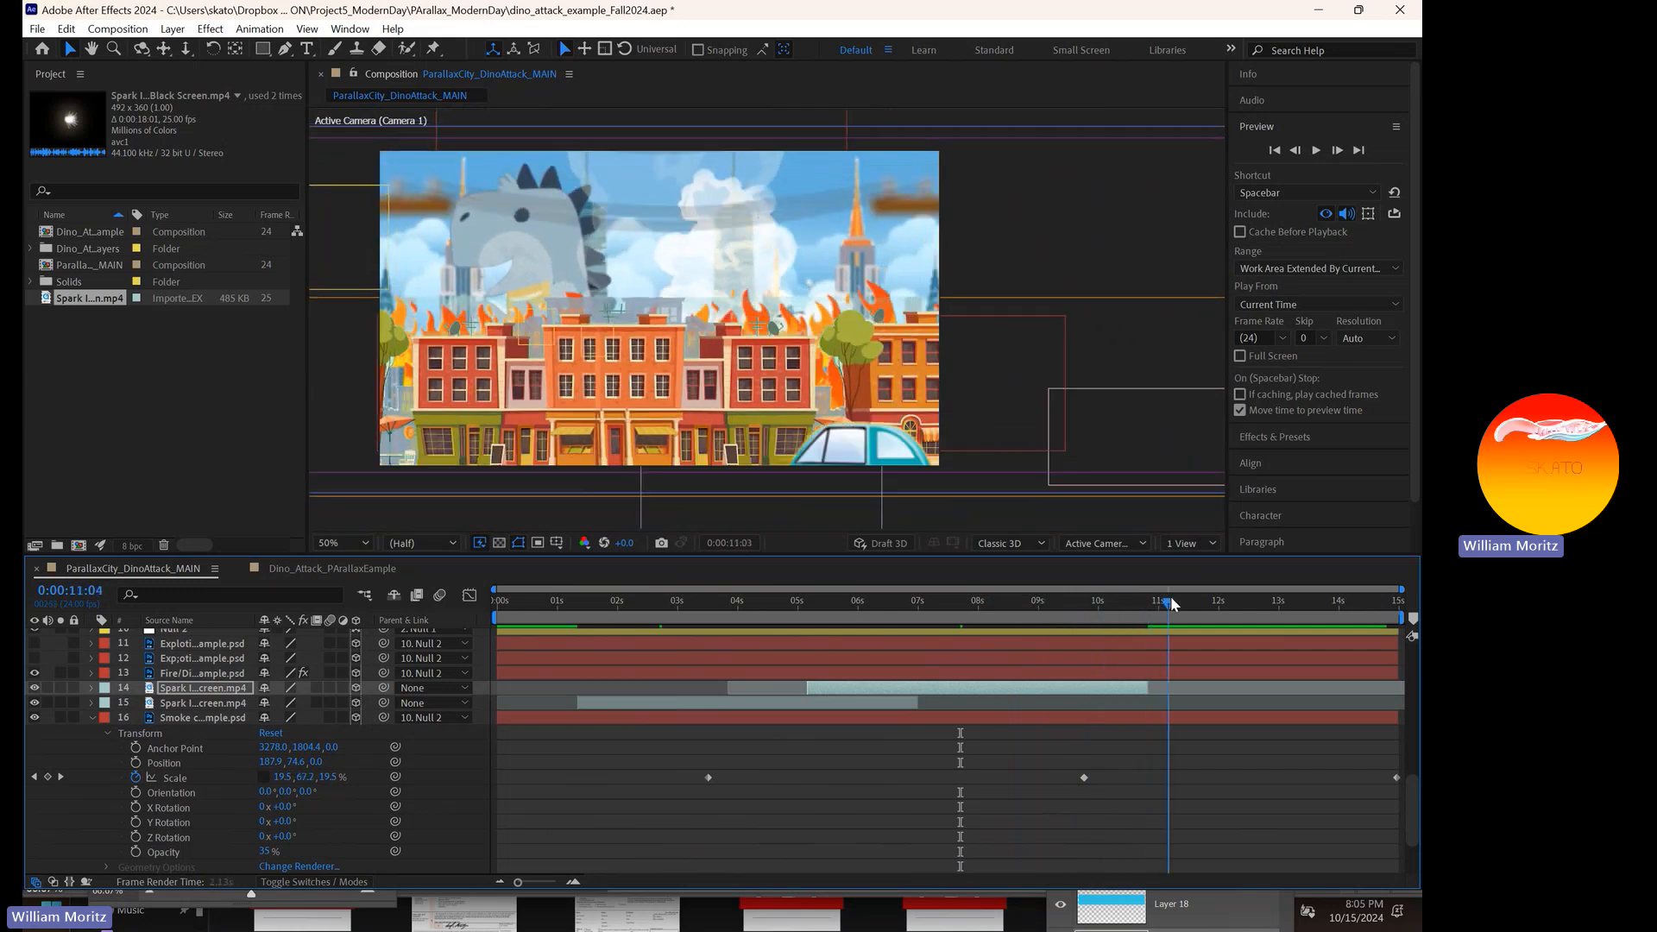
left_click(920, 768)
left_click(496, 602)
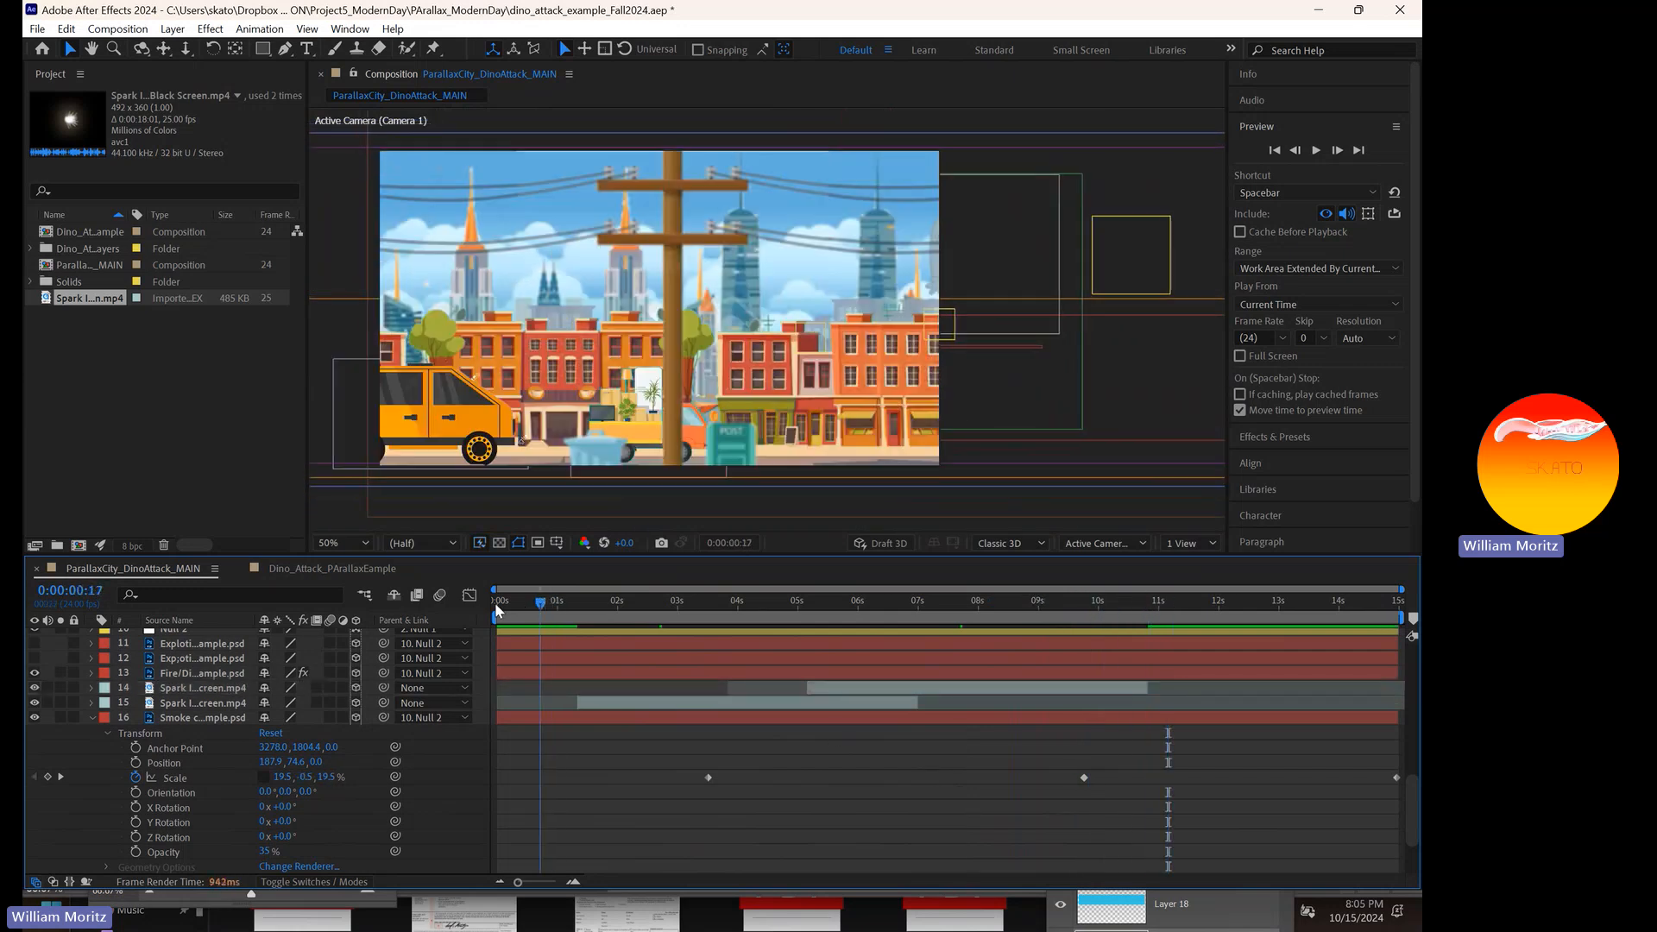
left_click(1315, 150)
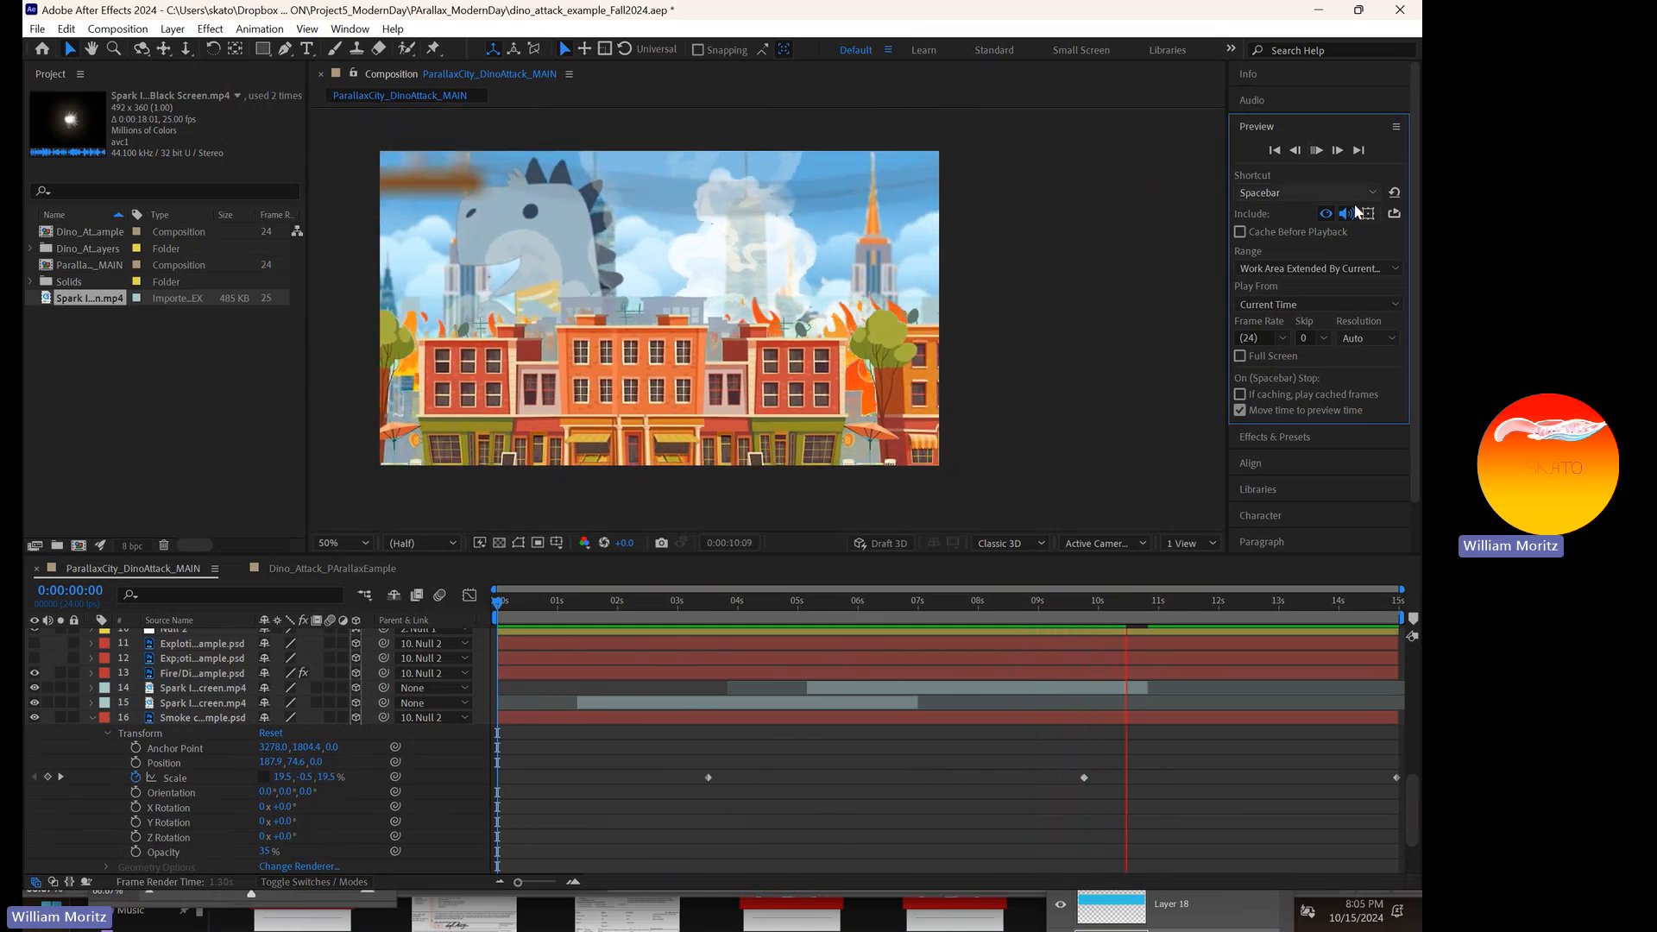
key("ctrl+s")
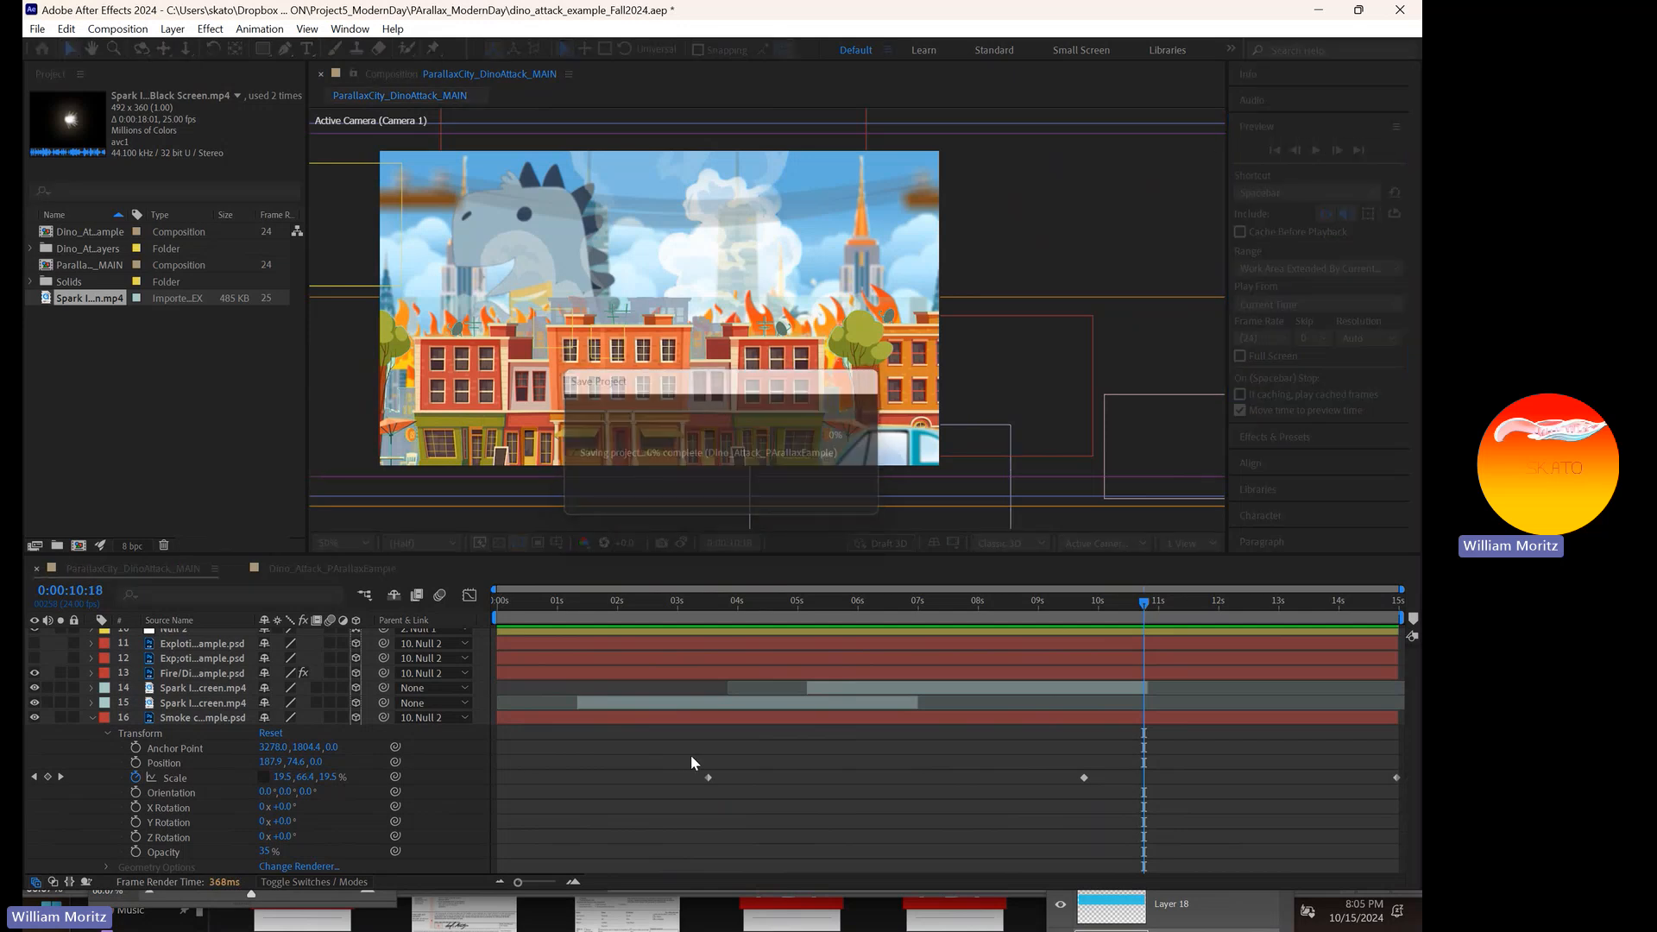
left_click(744, 702)
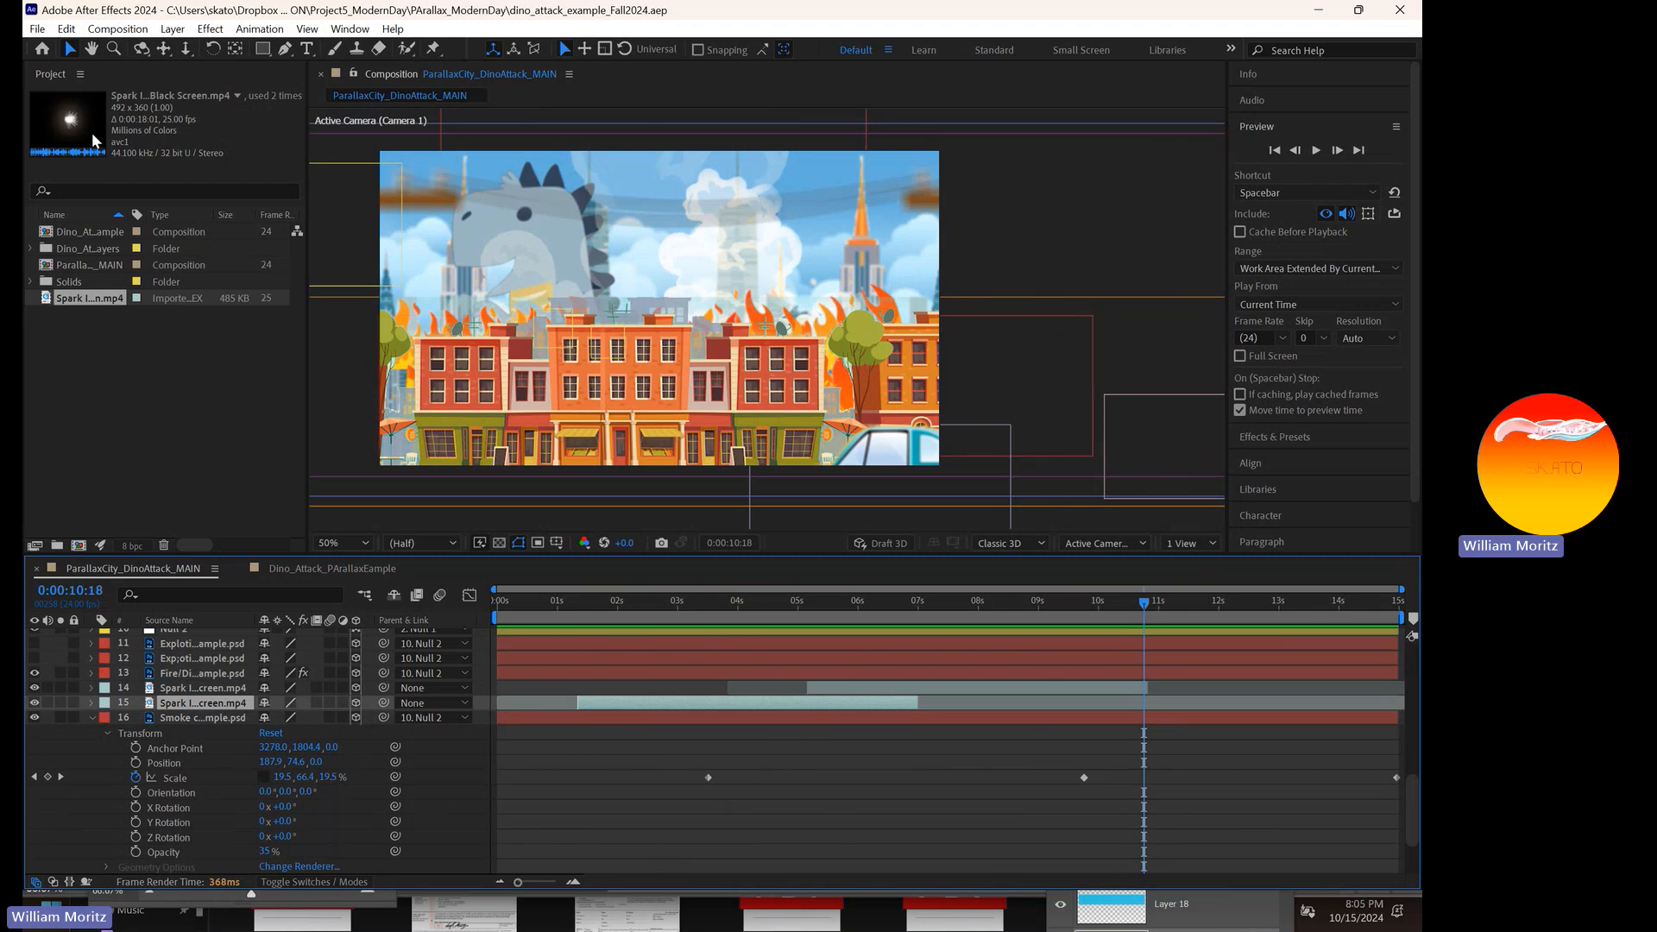
right_click(270, 709)
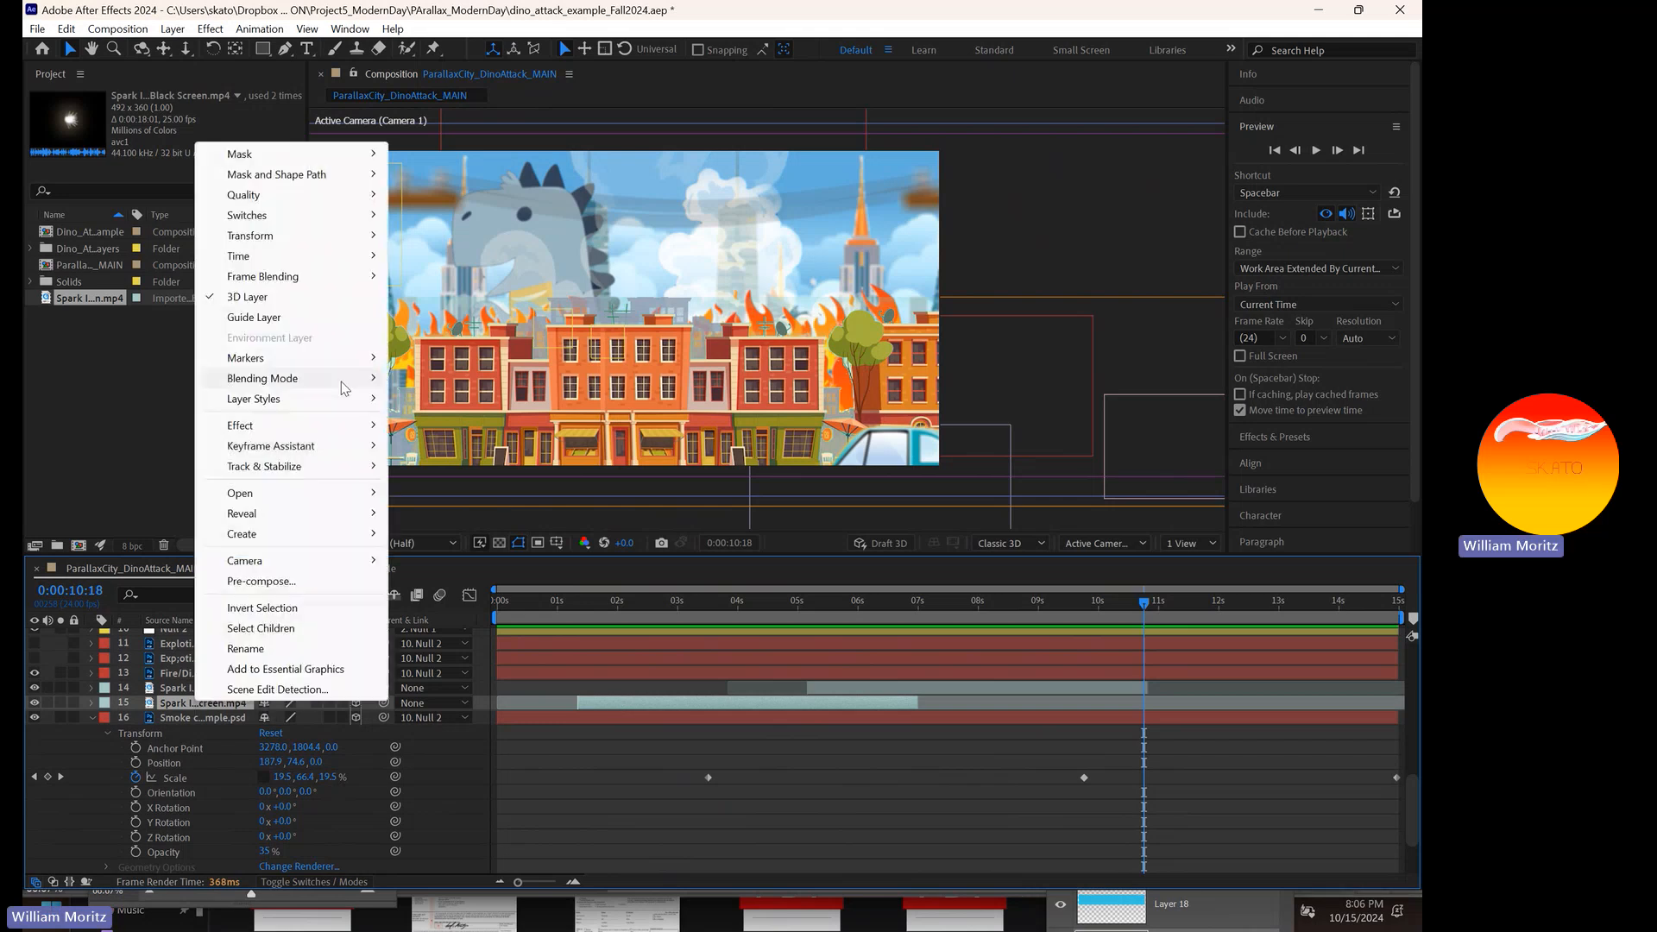
mouse_move(293, 378)
left_click(804, 744)
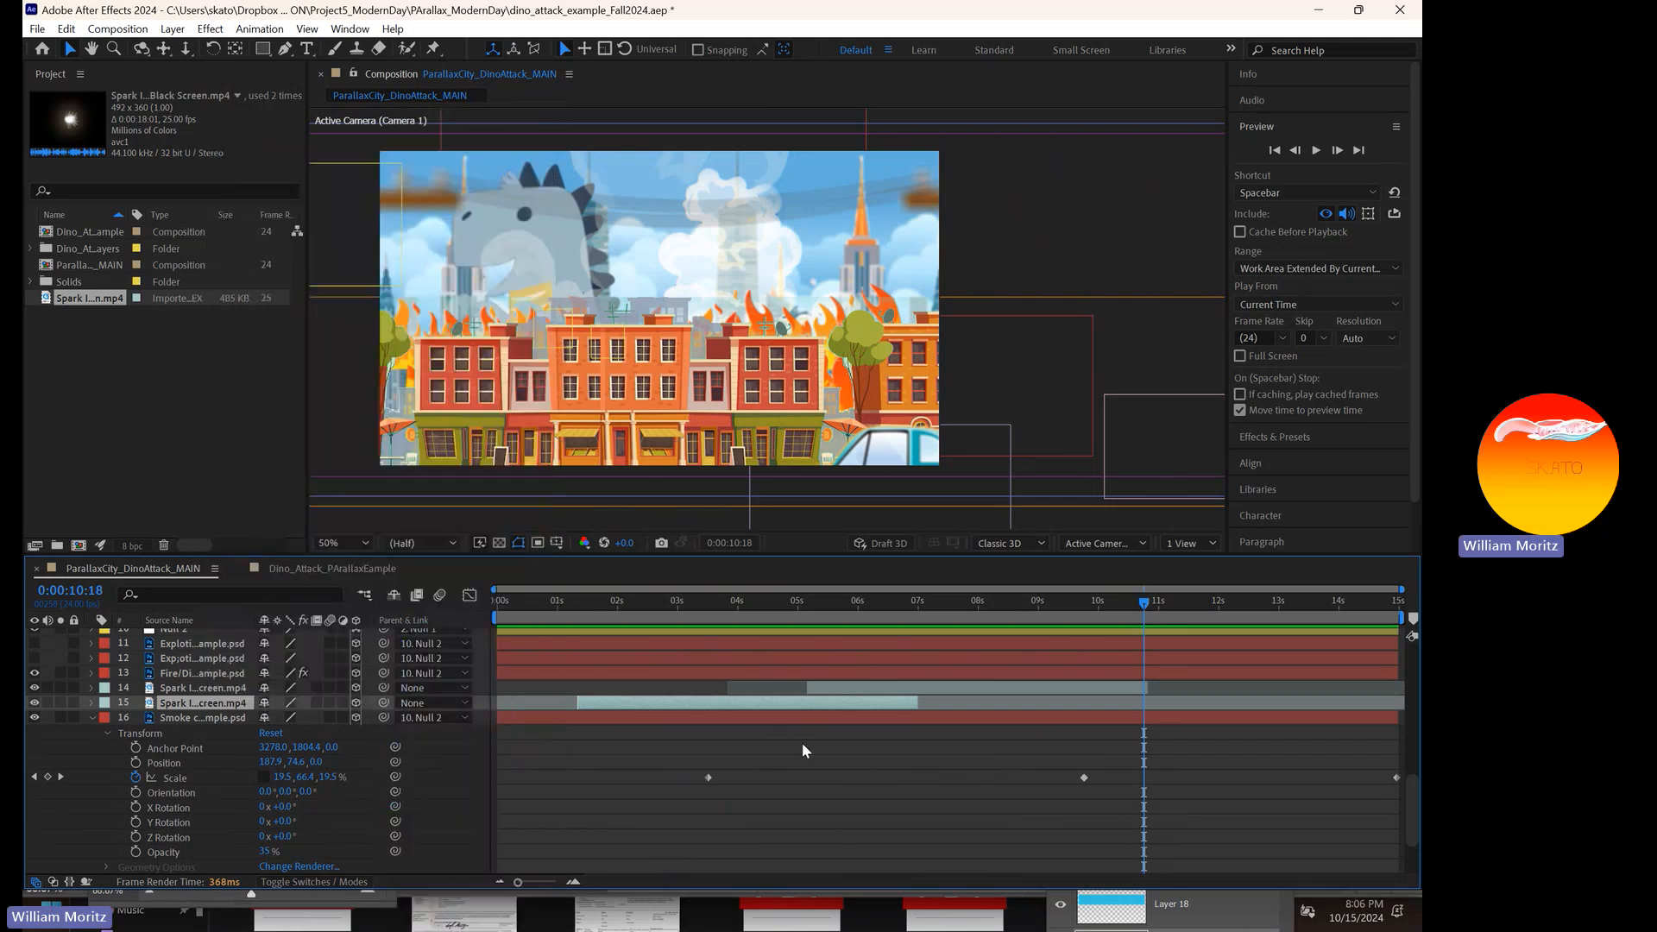
left_click(252, 31)
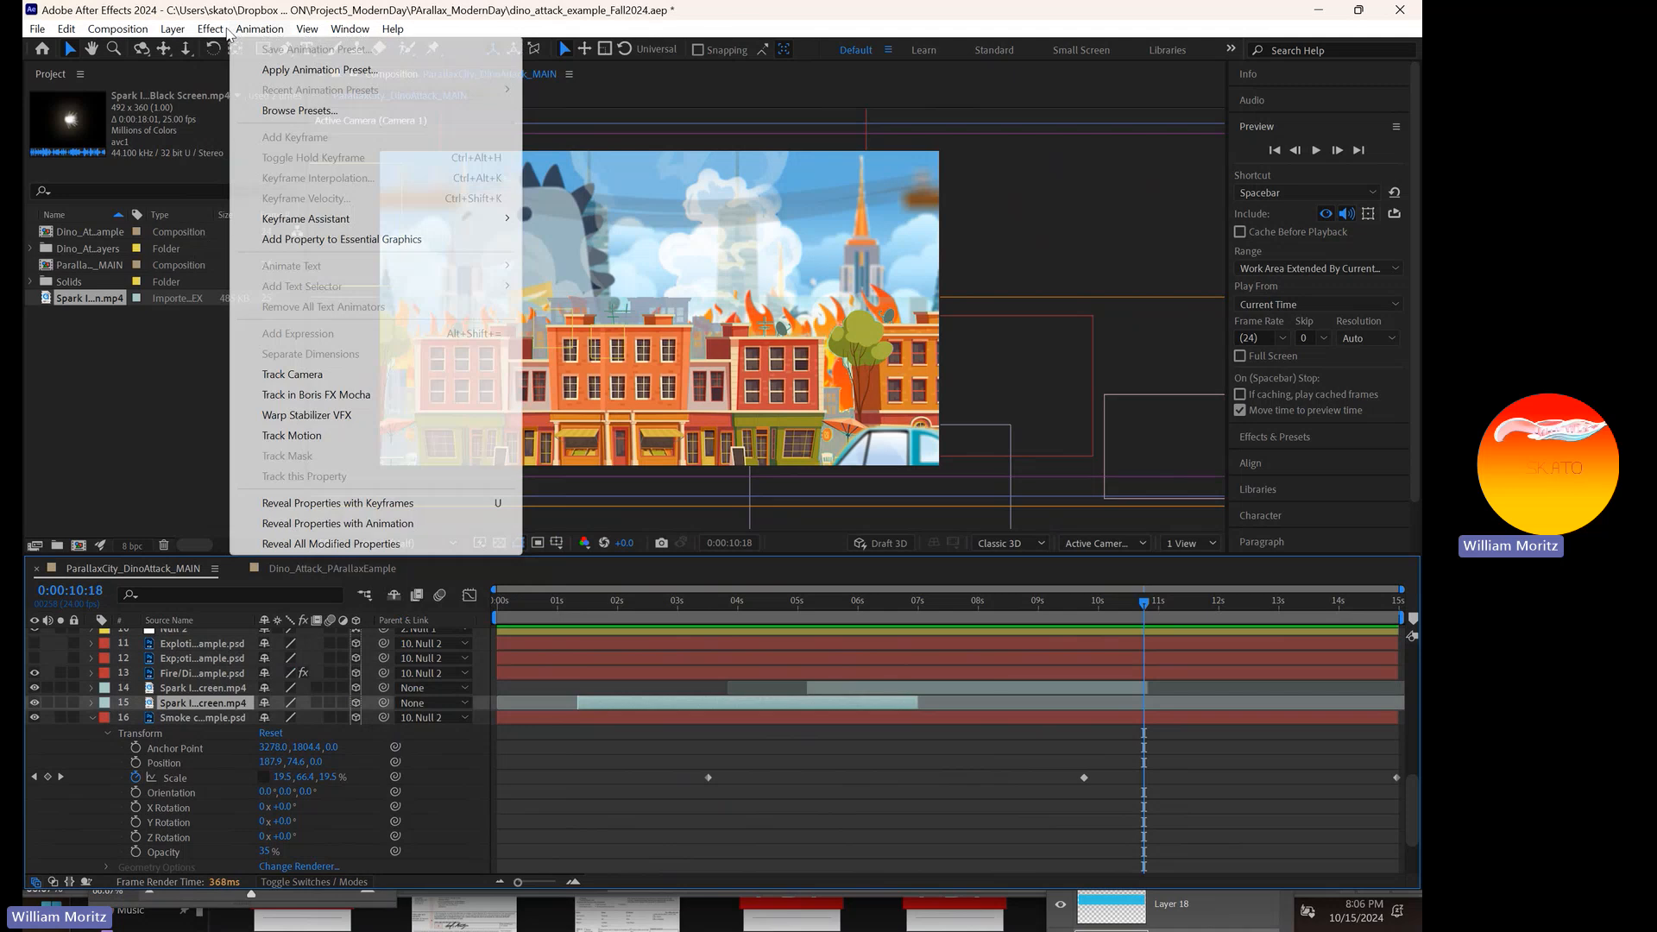
mouse_move(226, 32)
mouse_move(259, 368)
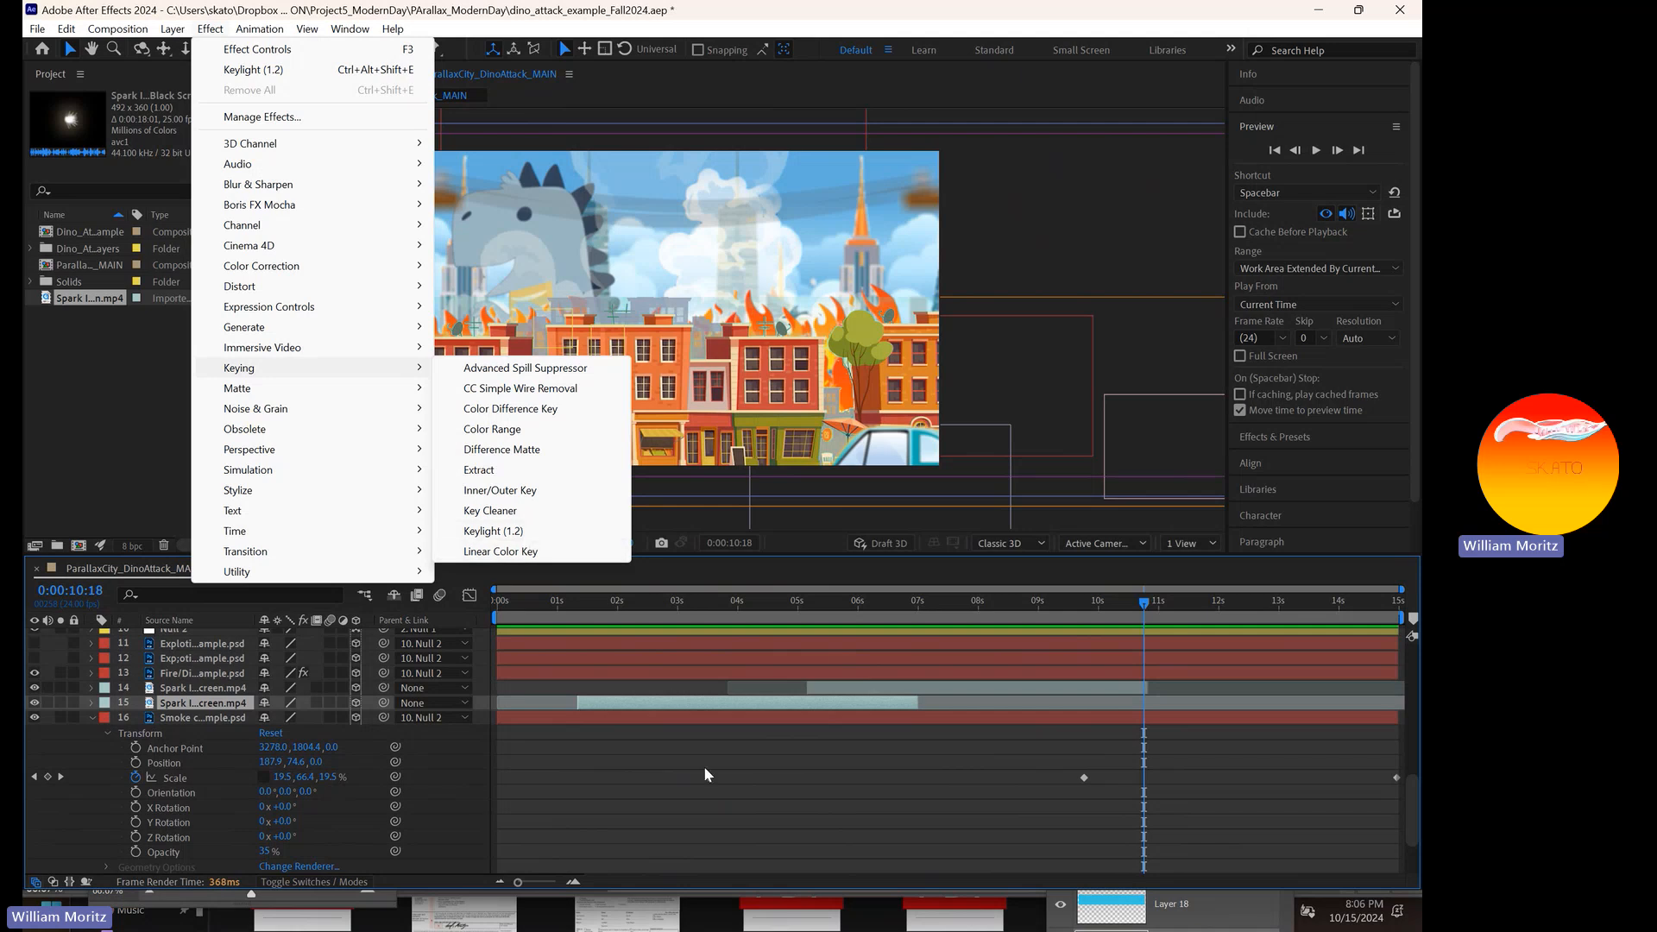
left_click(705, 774)
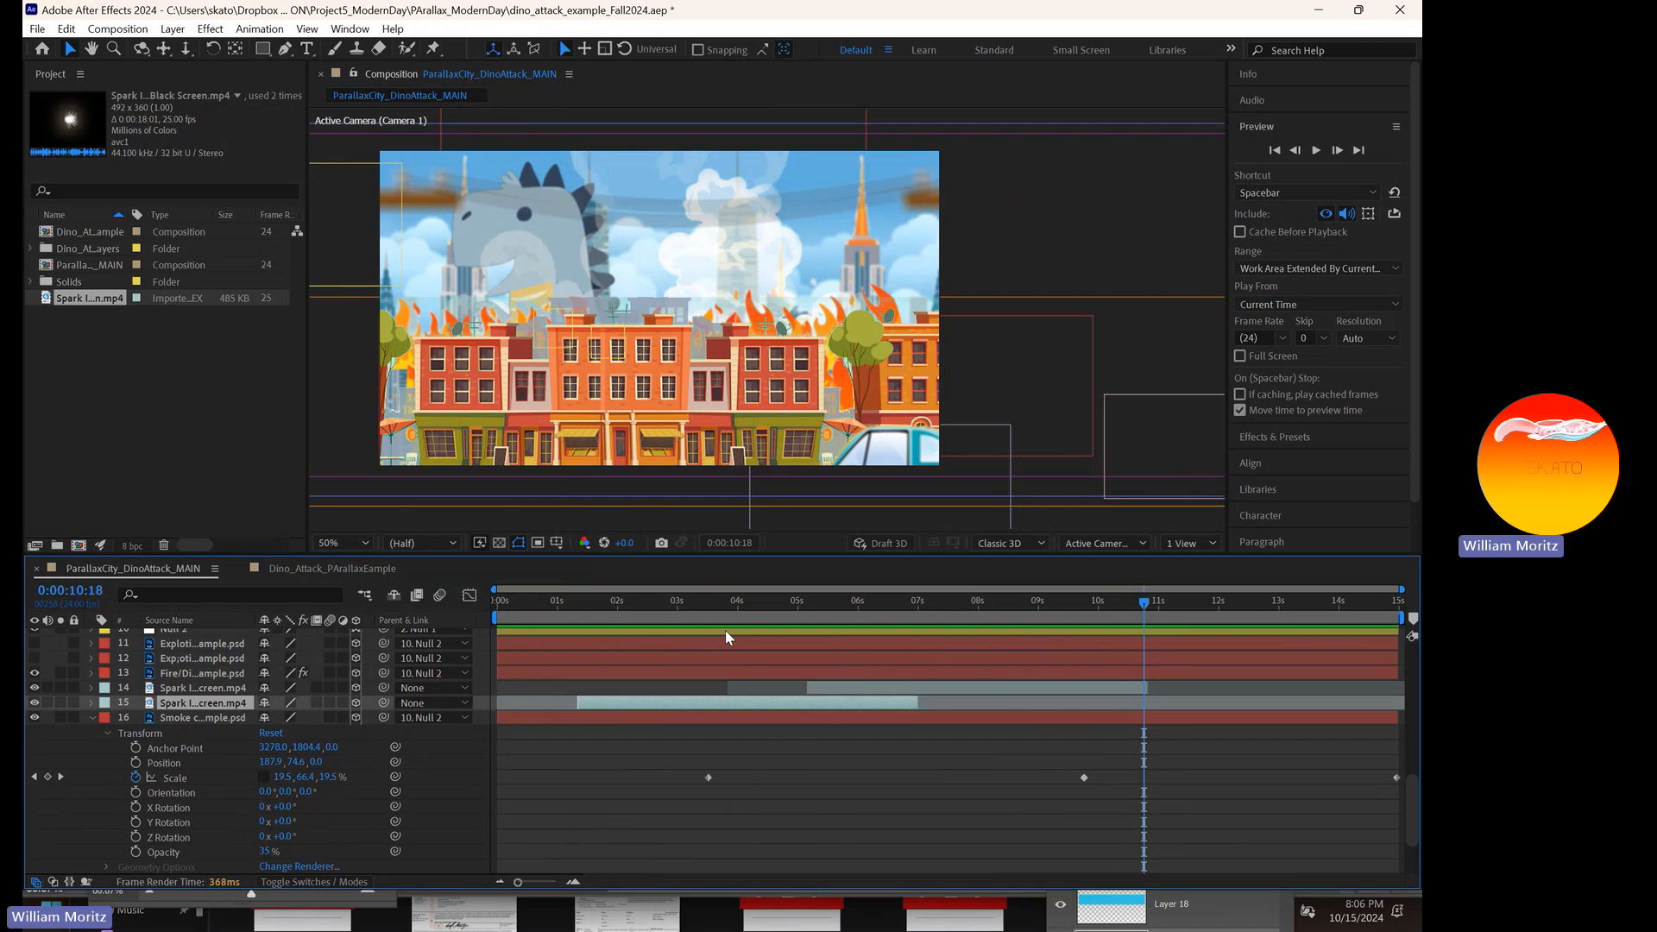
- Save the project and collapse the smoke layer's properties in the timeline
key("ctrl+s")
left_click(92, 717)
scroll(499, 657, "up", 3)
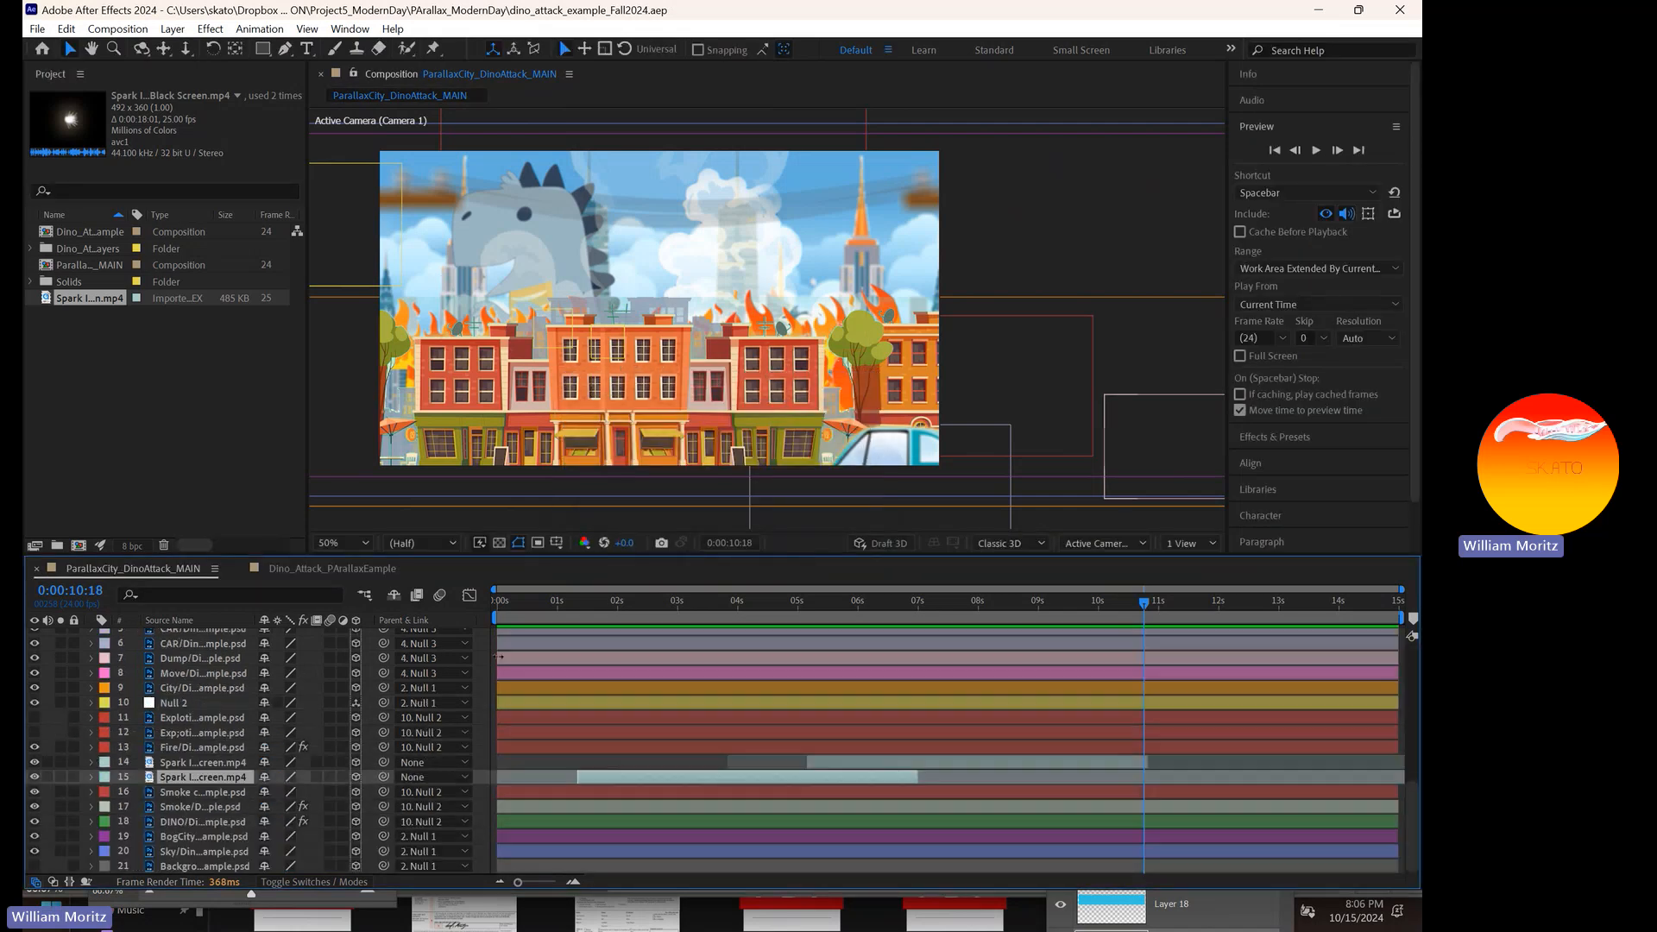
- Add a new light to the composition with light type Spot and a pale yellow color
right_click(483, 649)
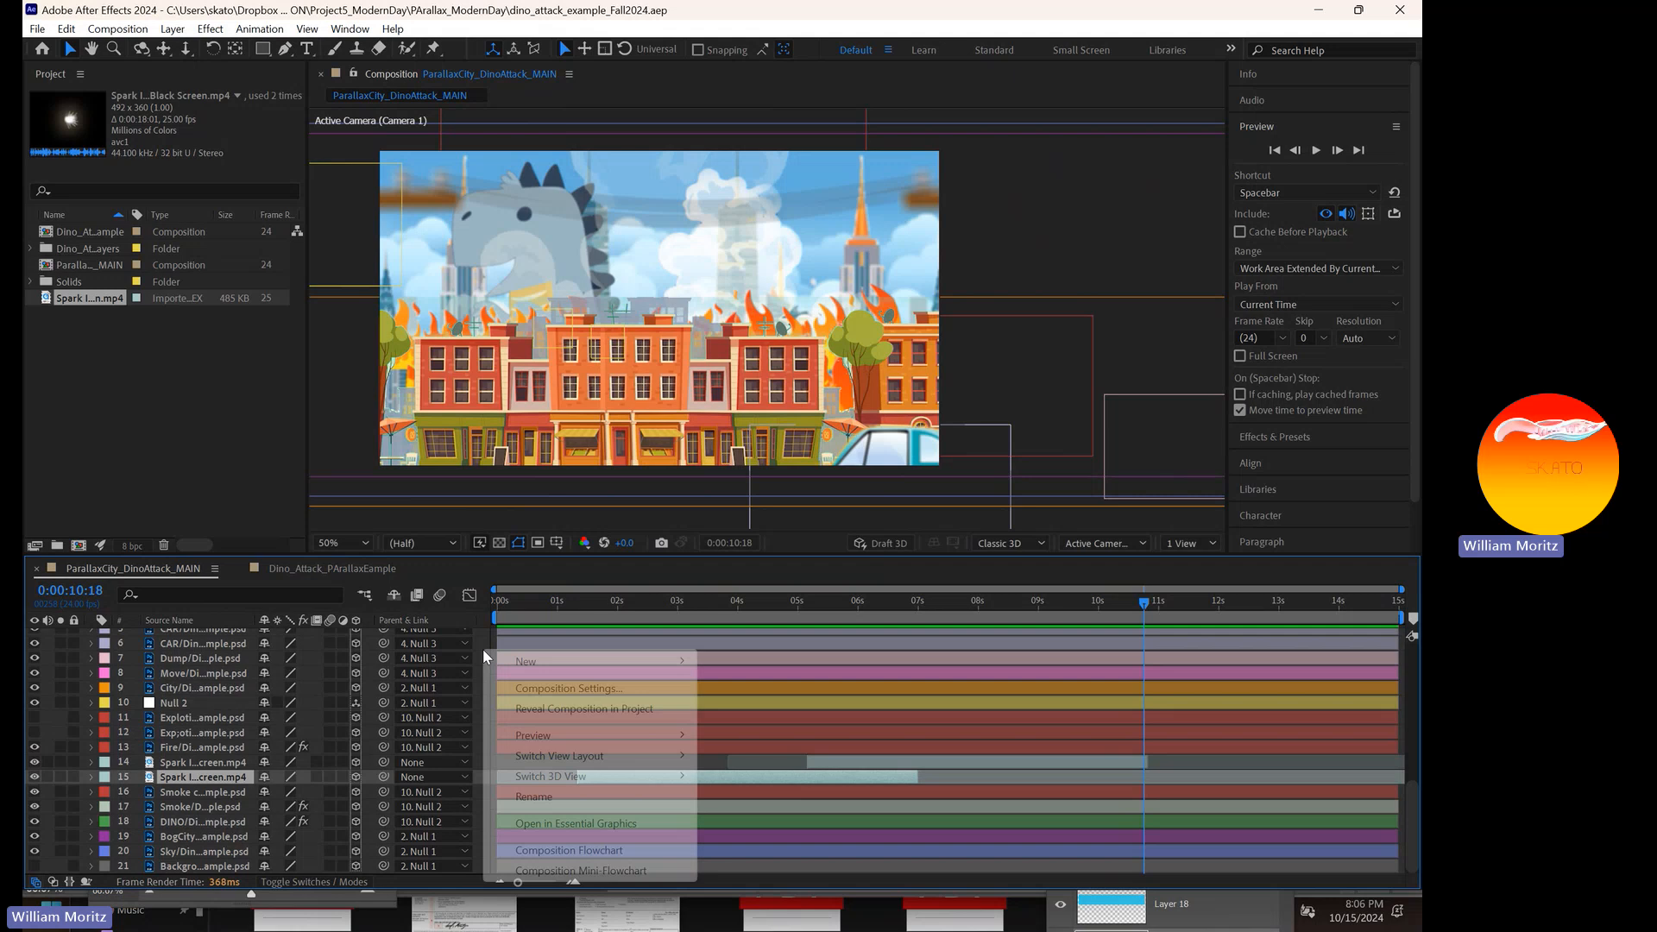
mouse_move(509, 661)
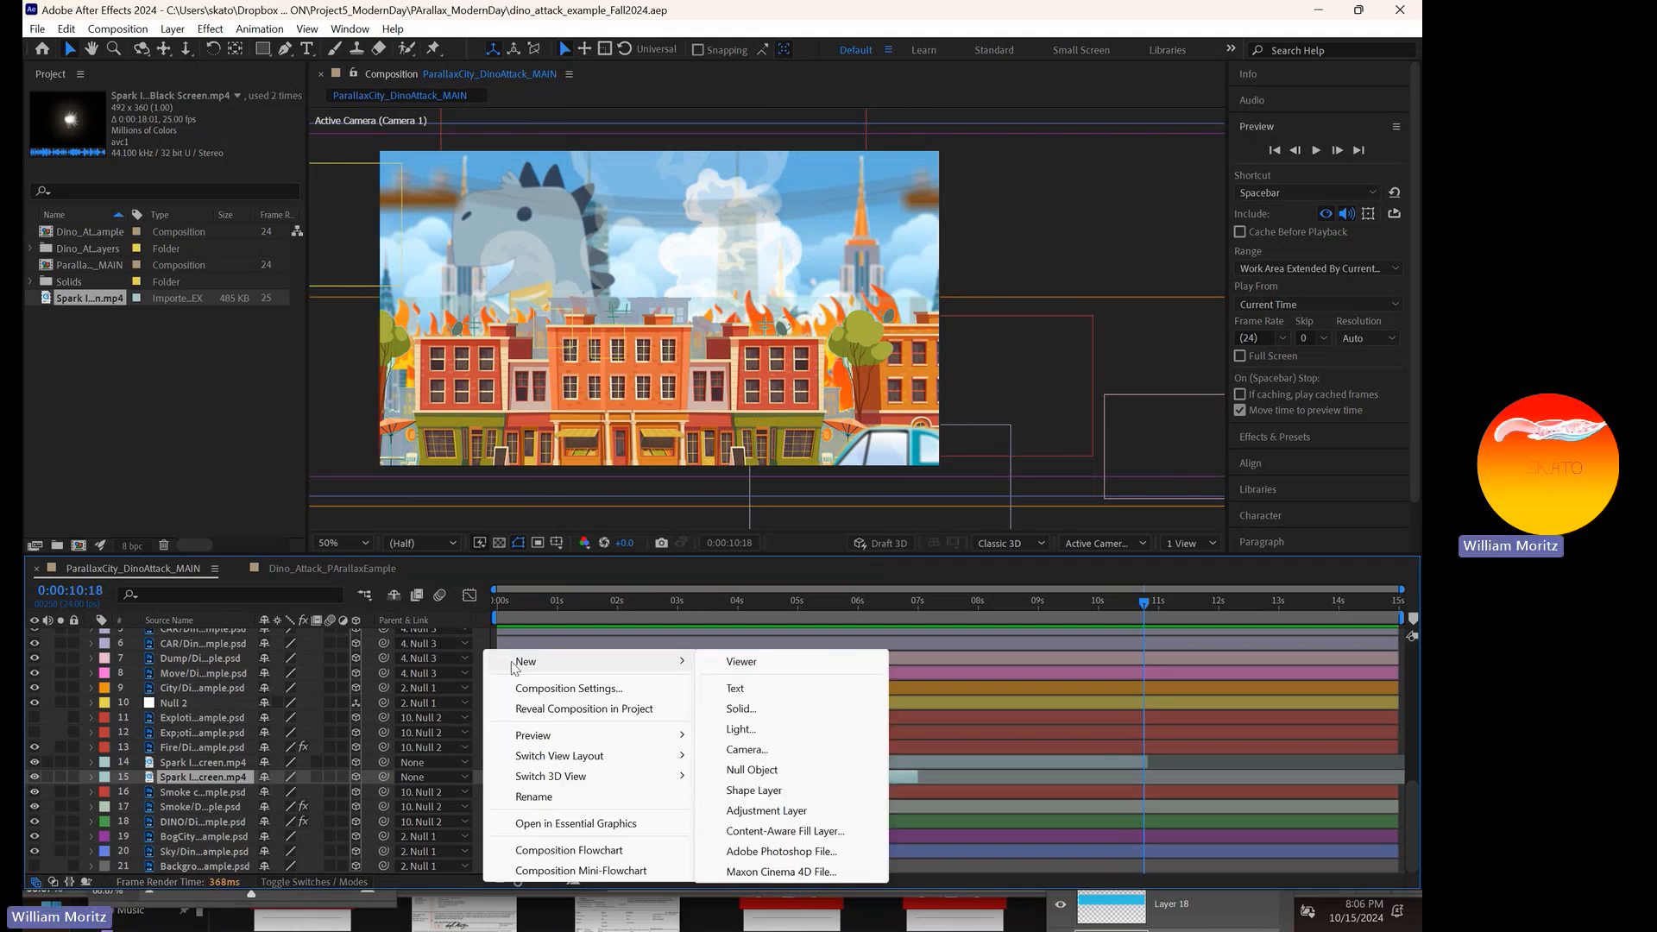
left_click(757, 732)
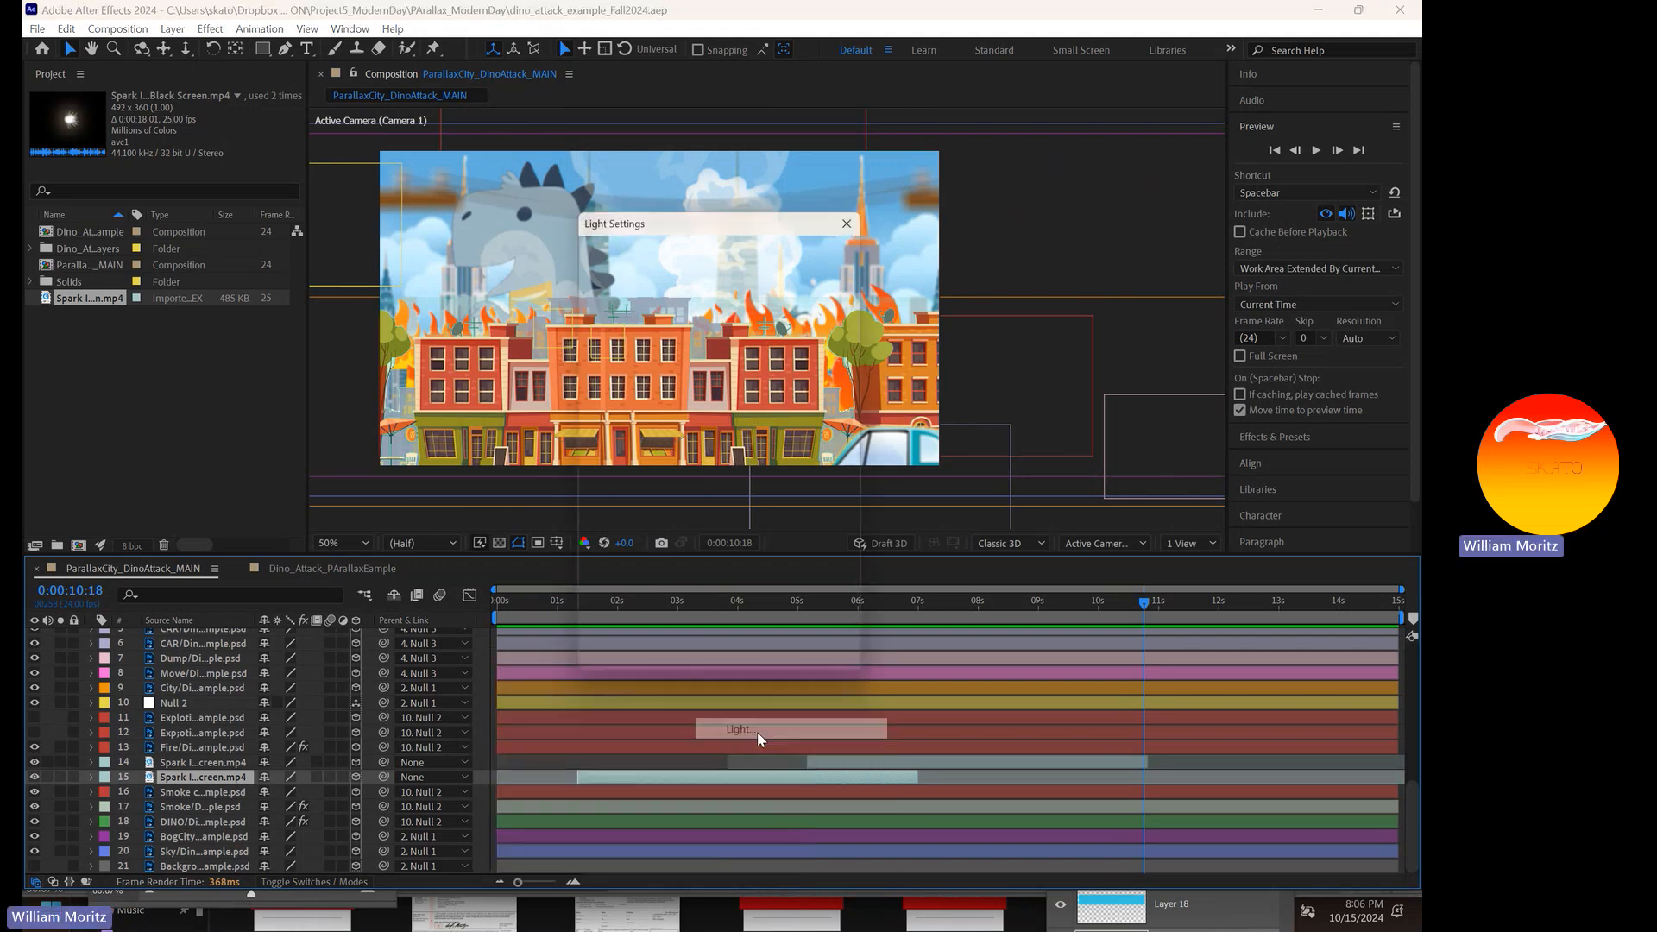
left_click(713, 318)
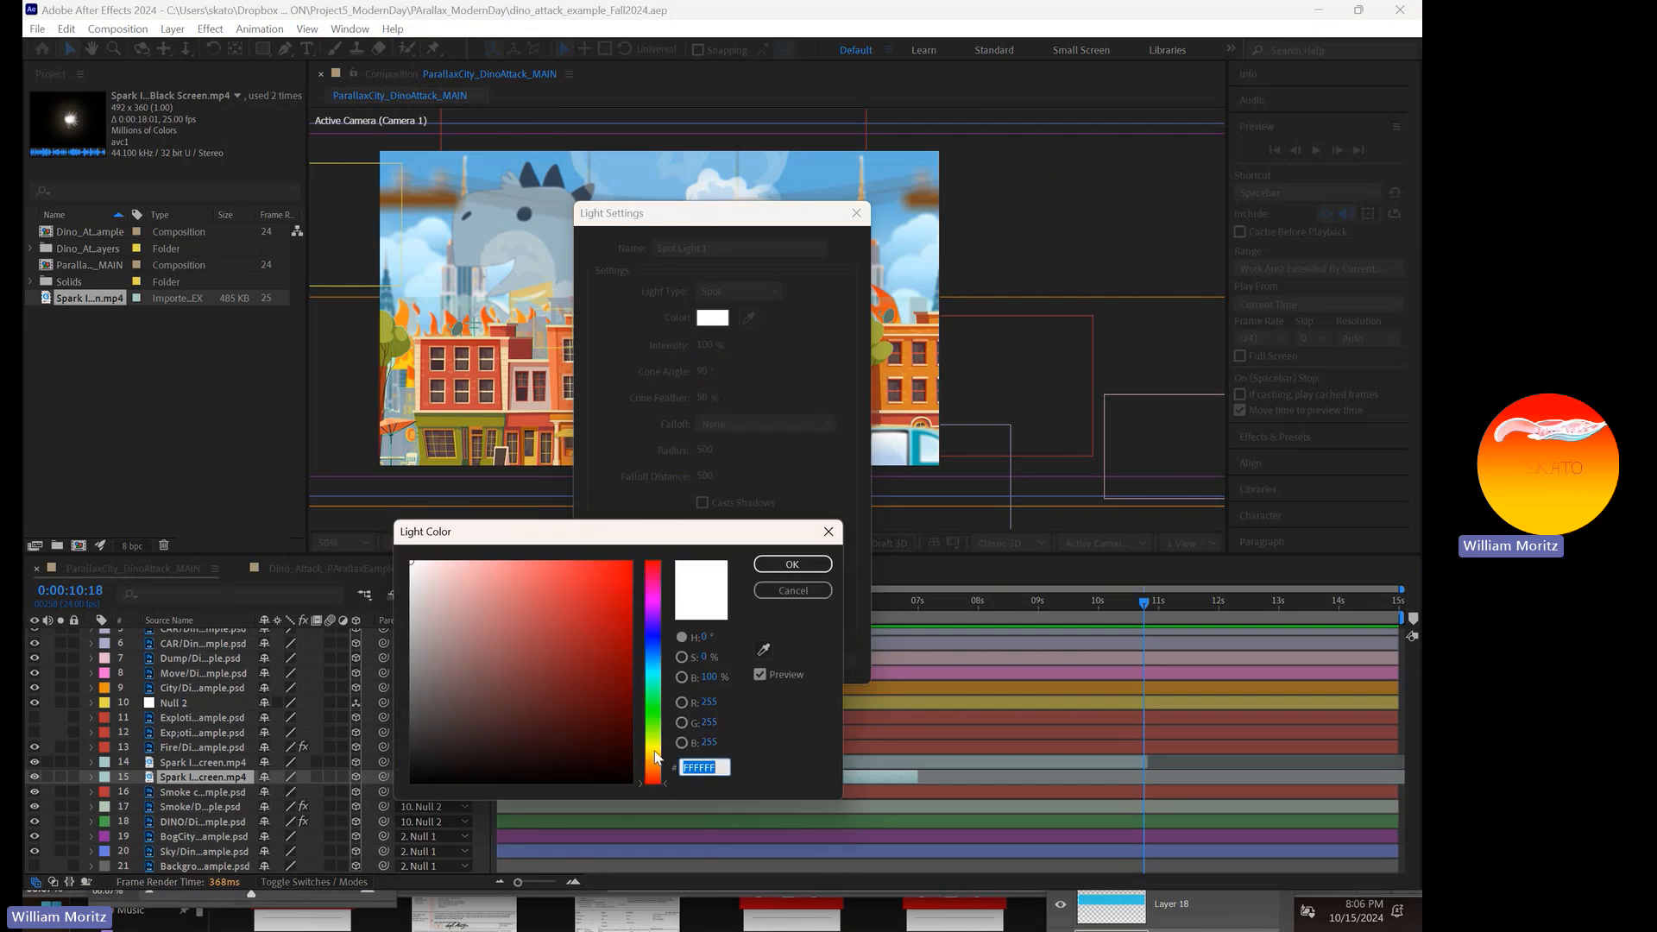
left_click(654, 747)
left_click_drag(567, 596, 490, 573)
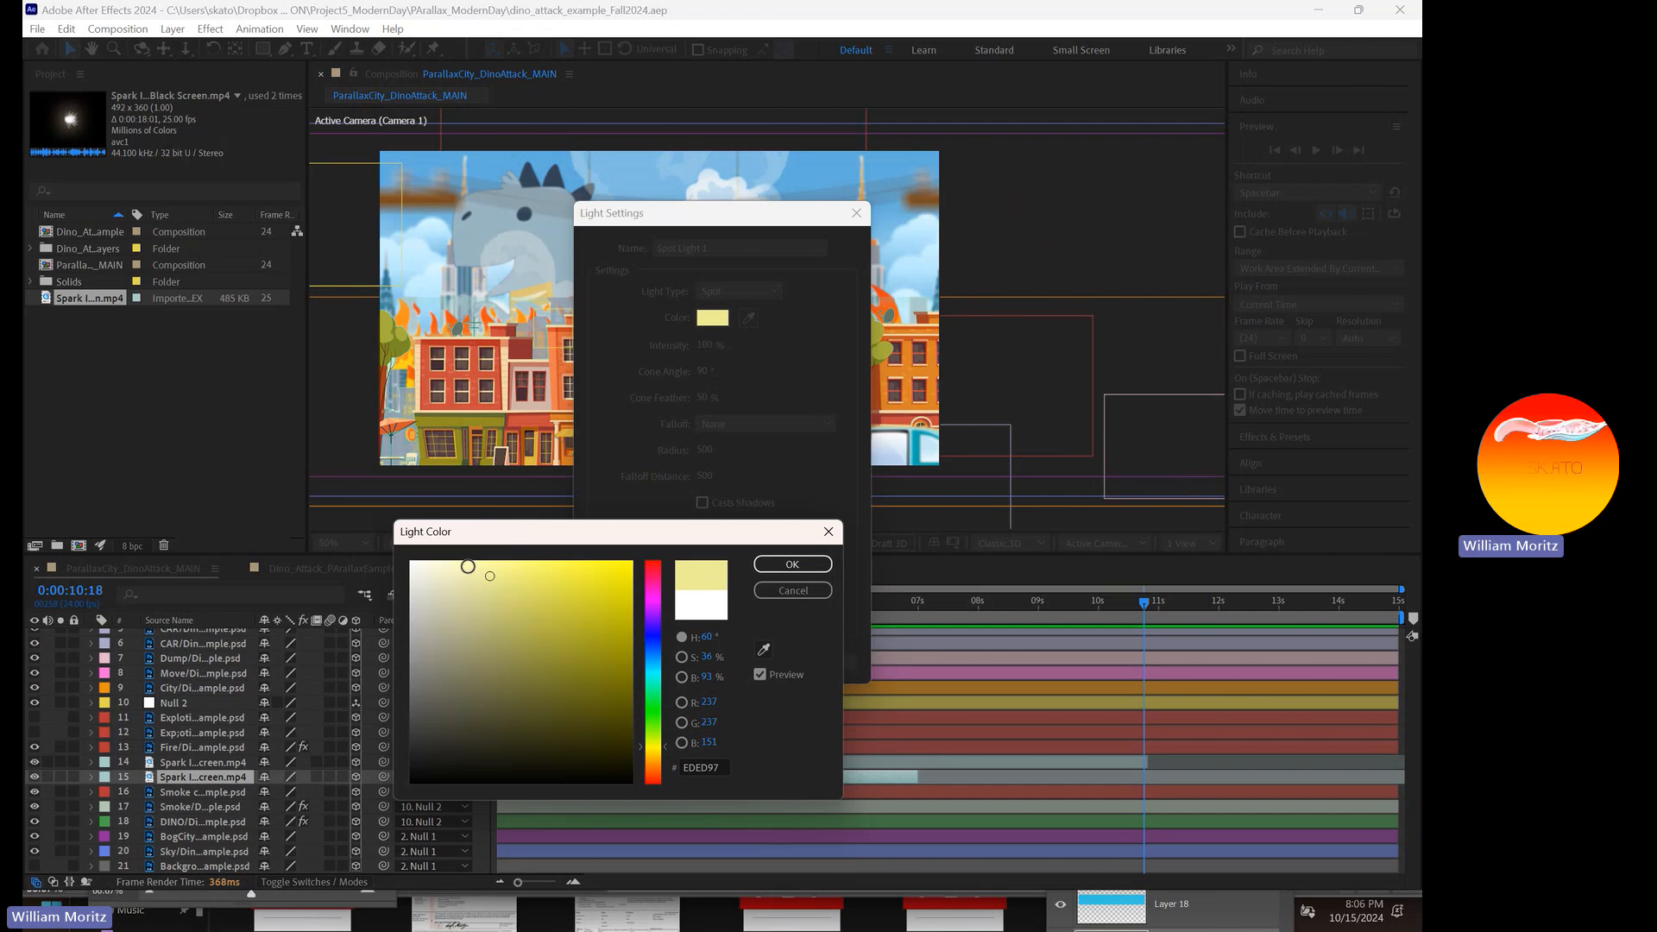
left_click(465, 566)
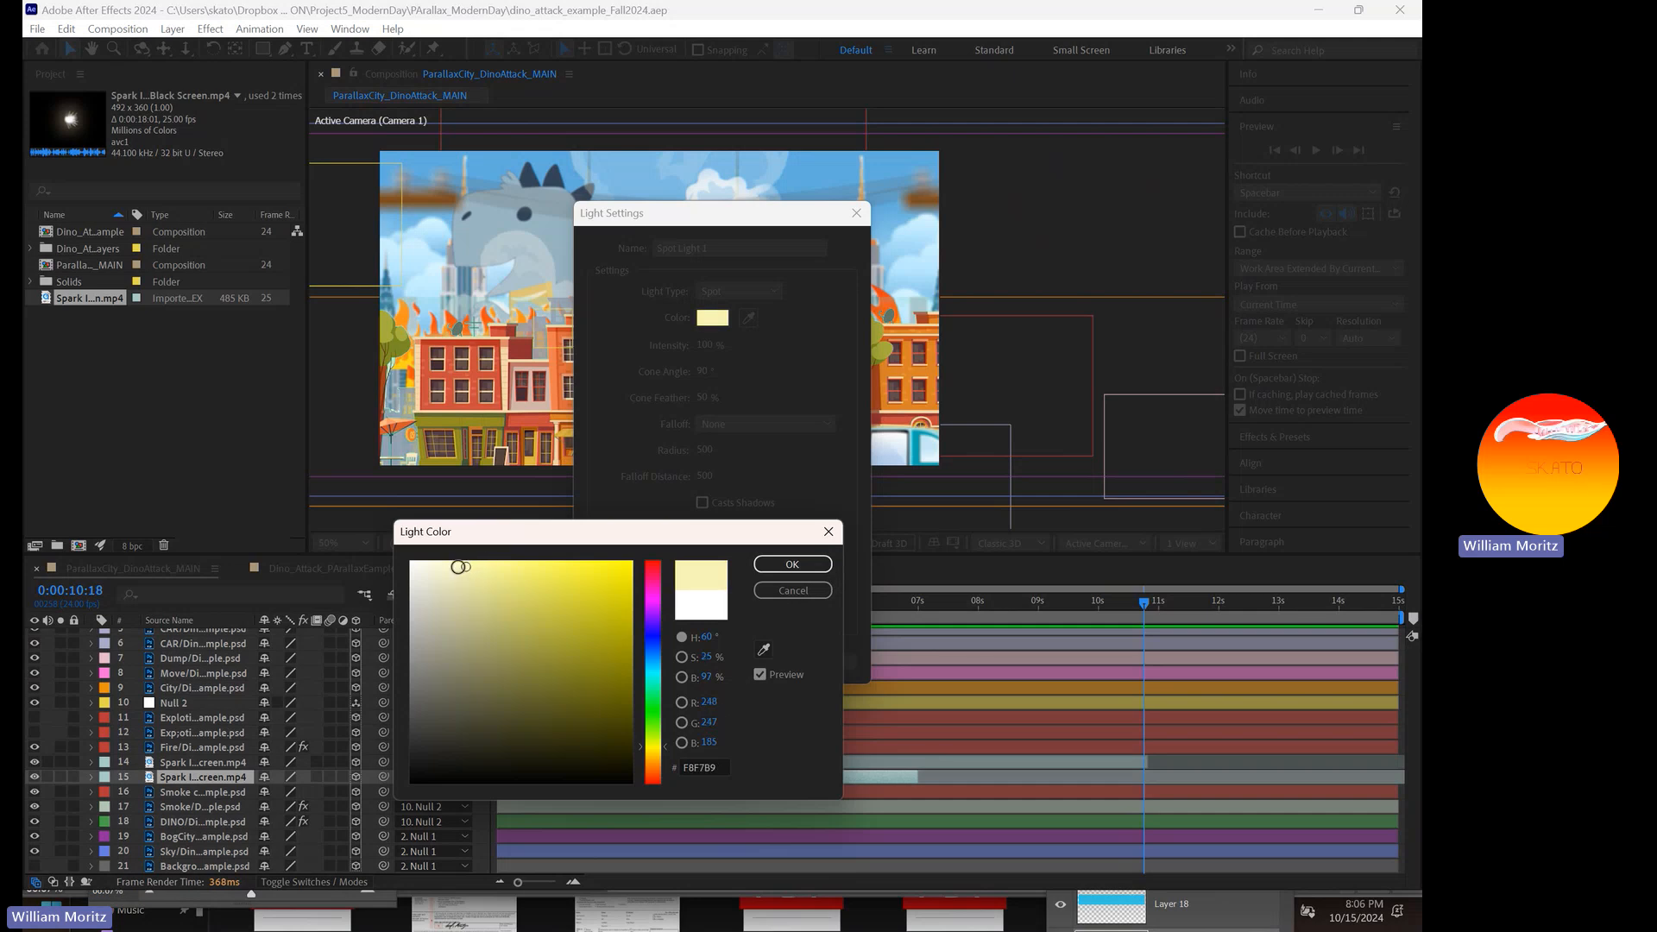
left_click(789, 566)
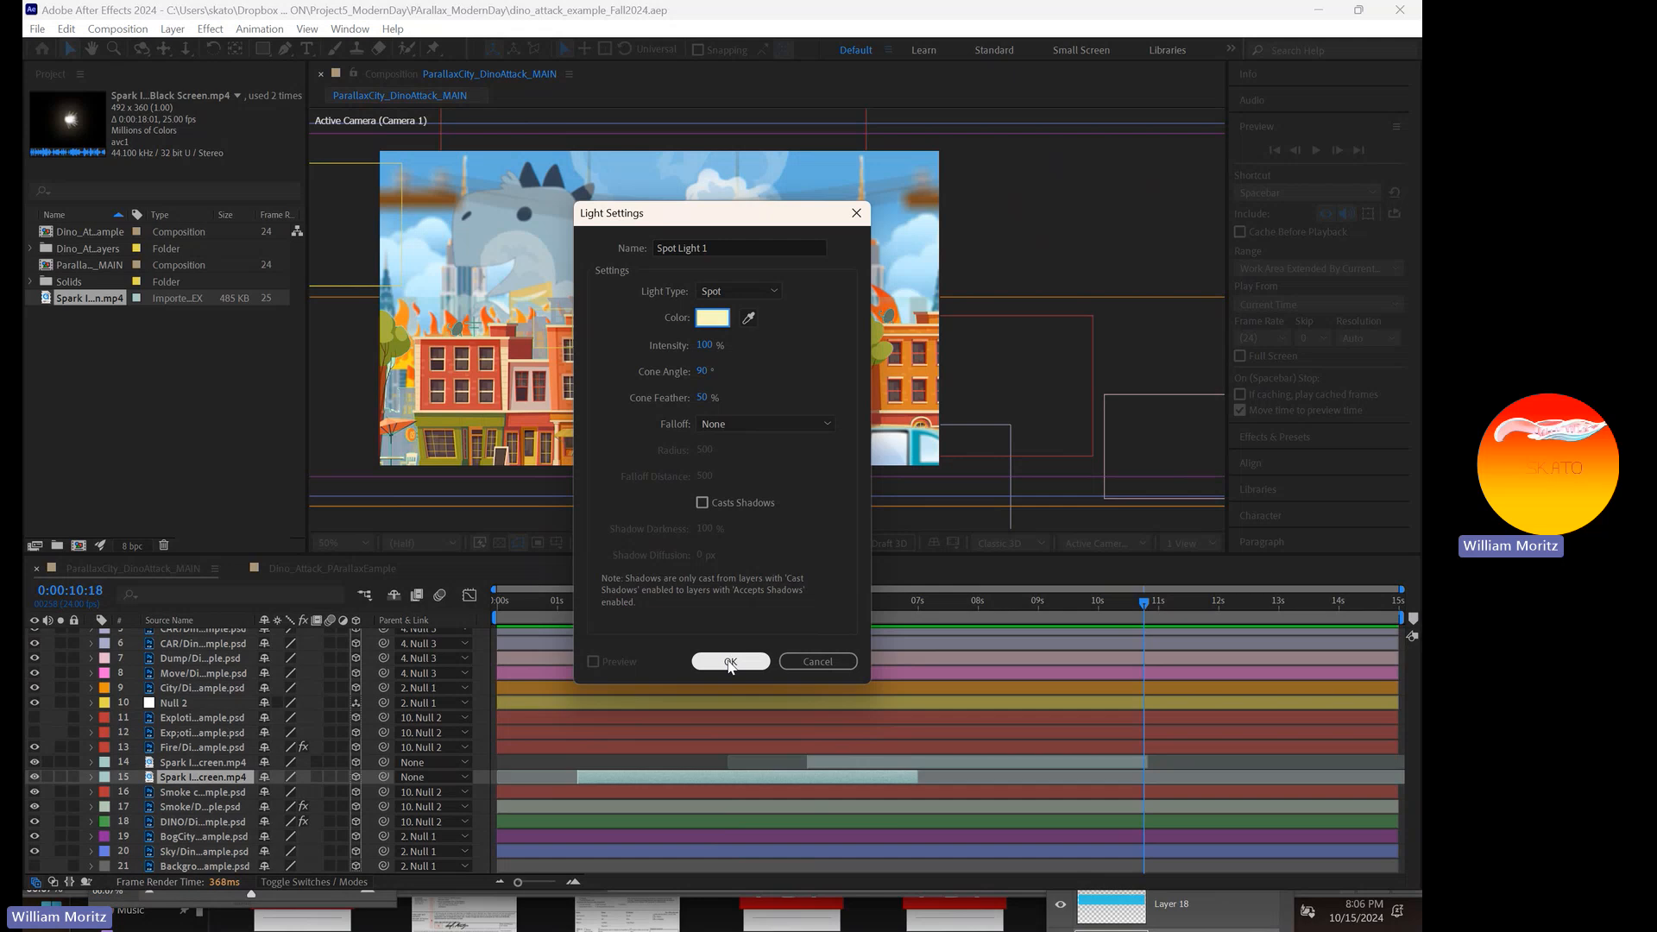
left_click(741, 292)
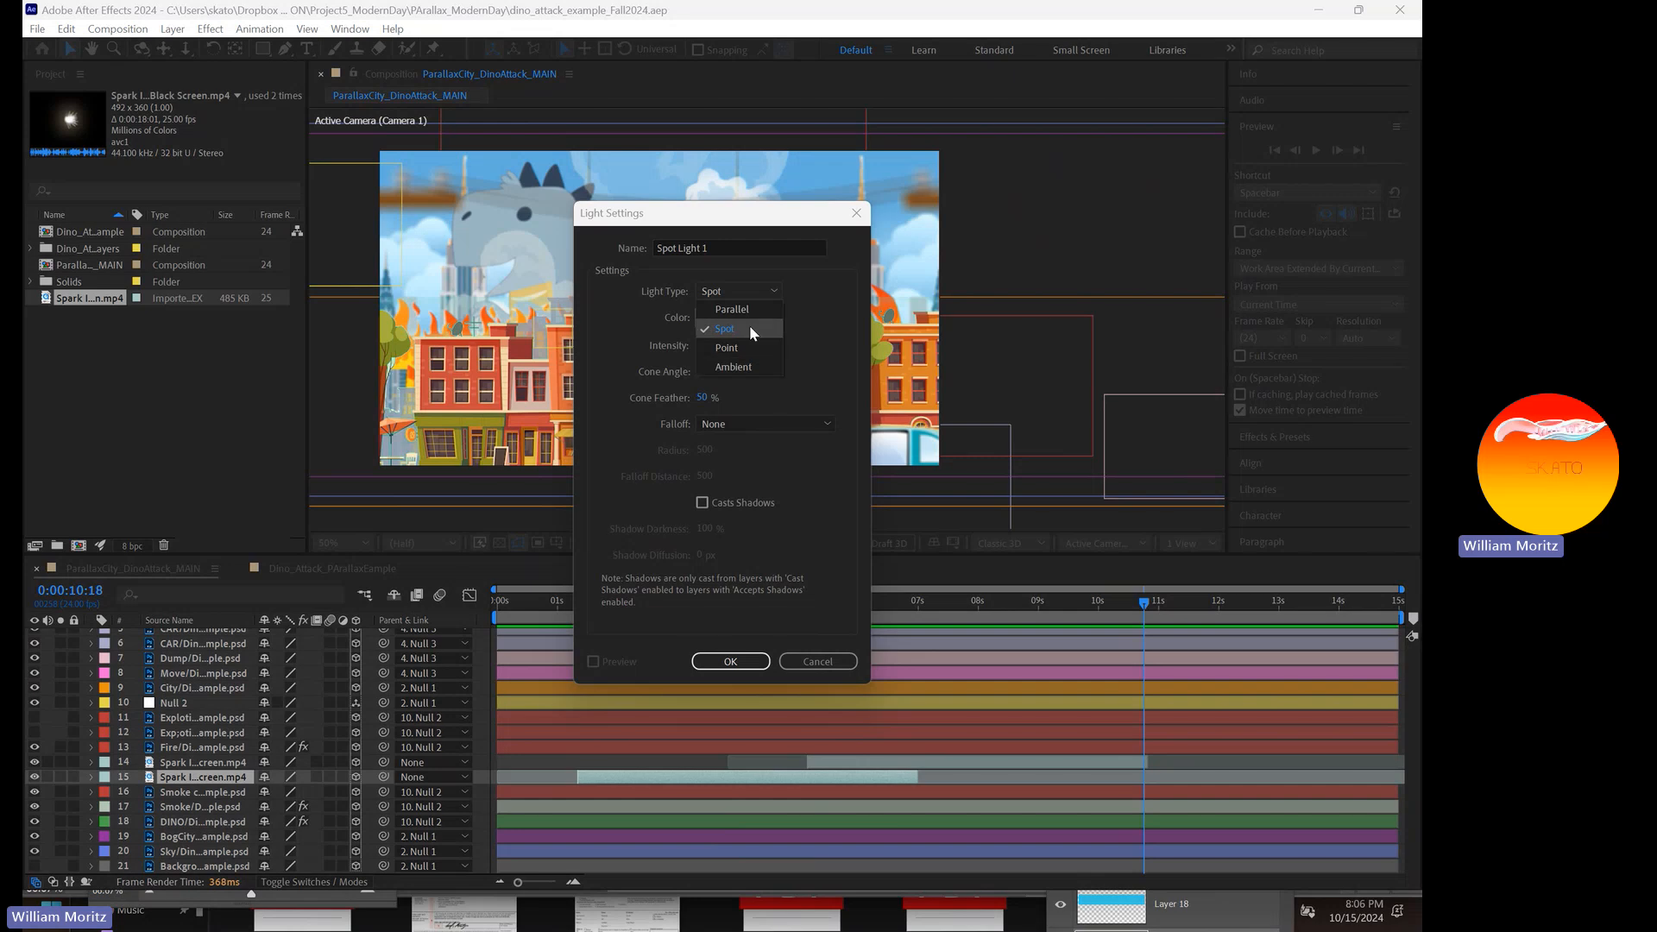
left_click(727, 662)
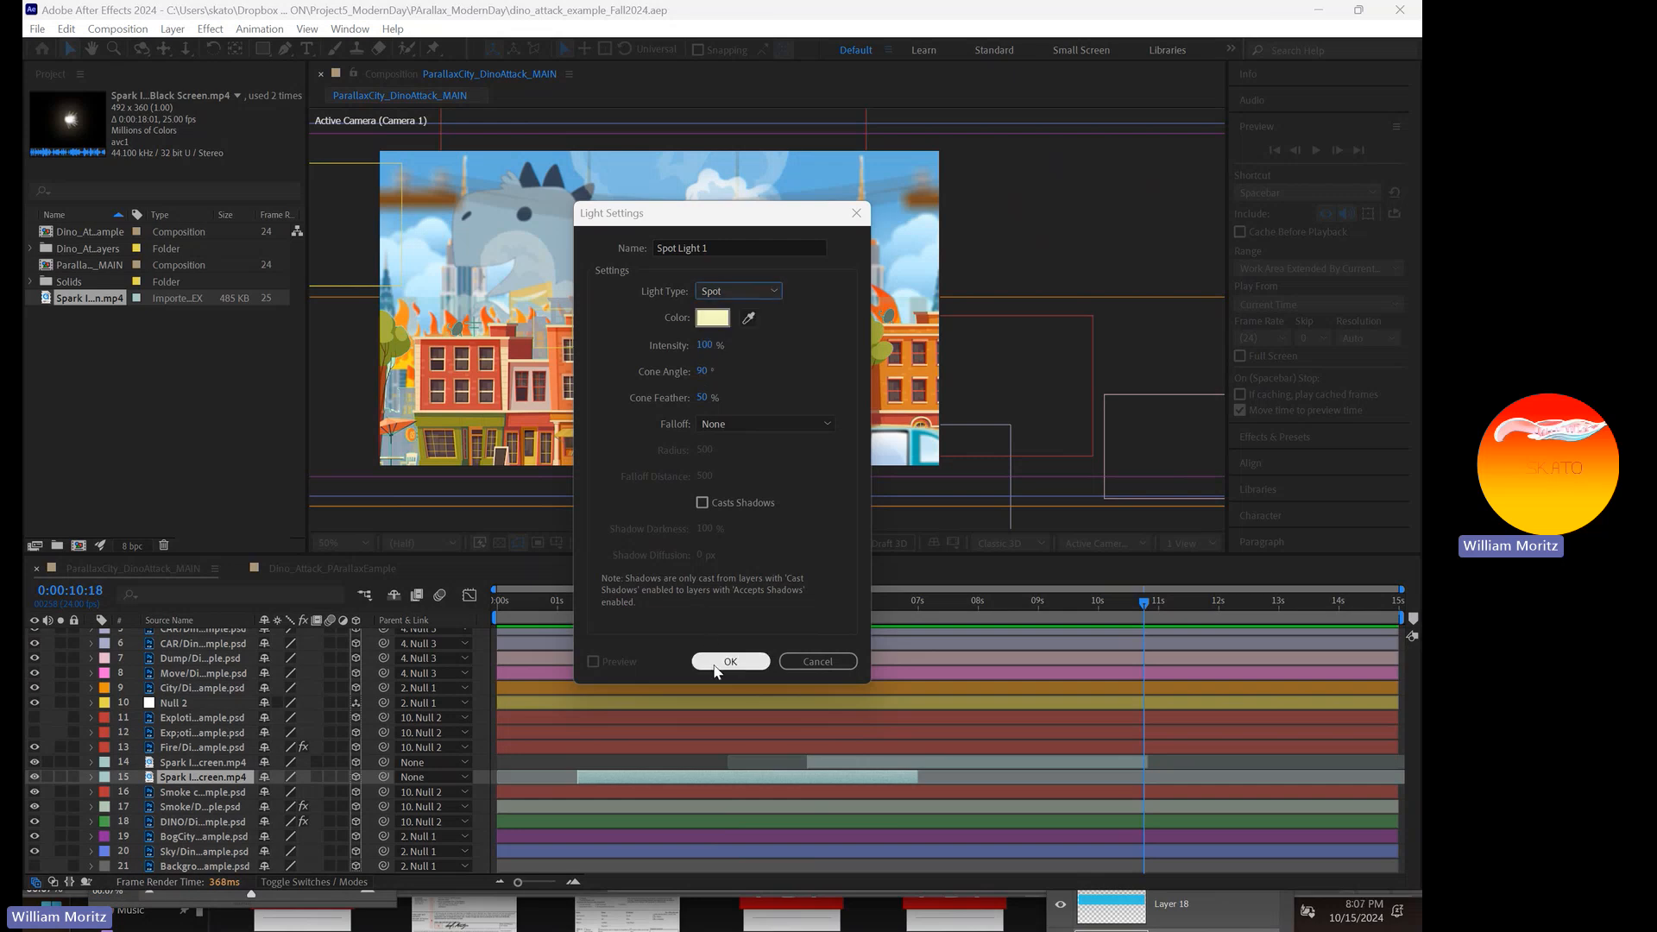
left_click(716, 665)
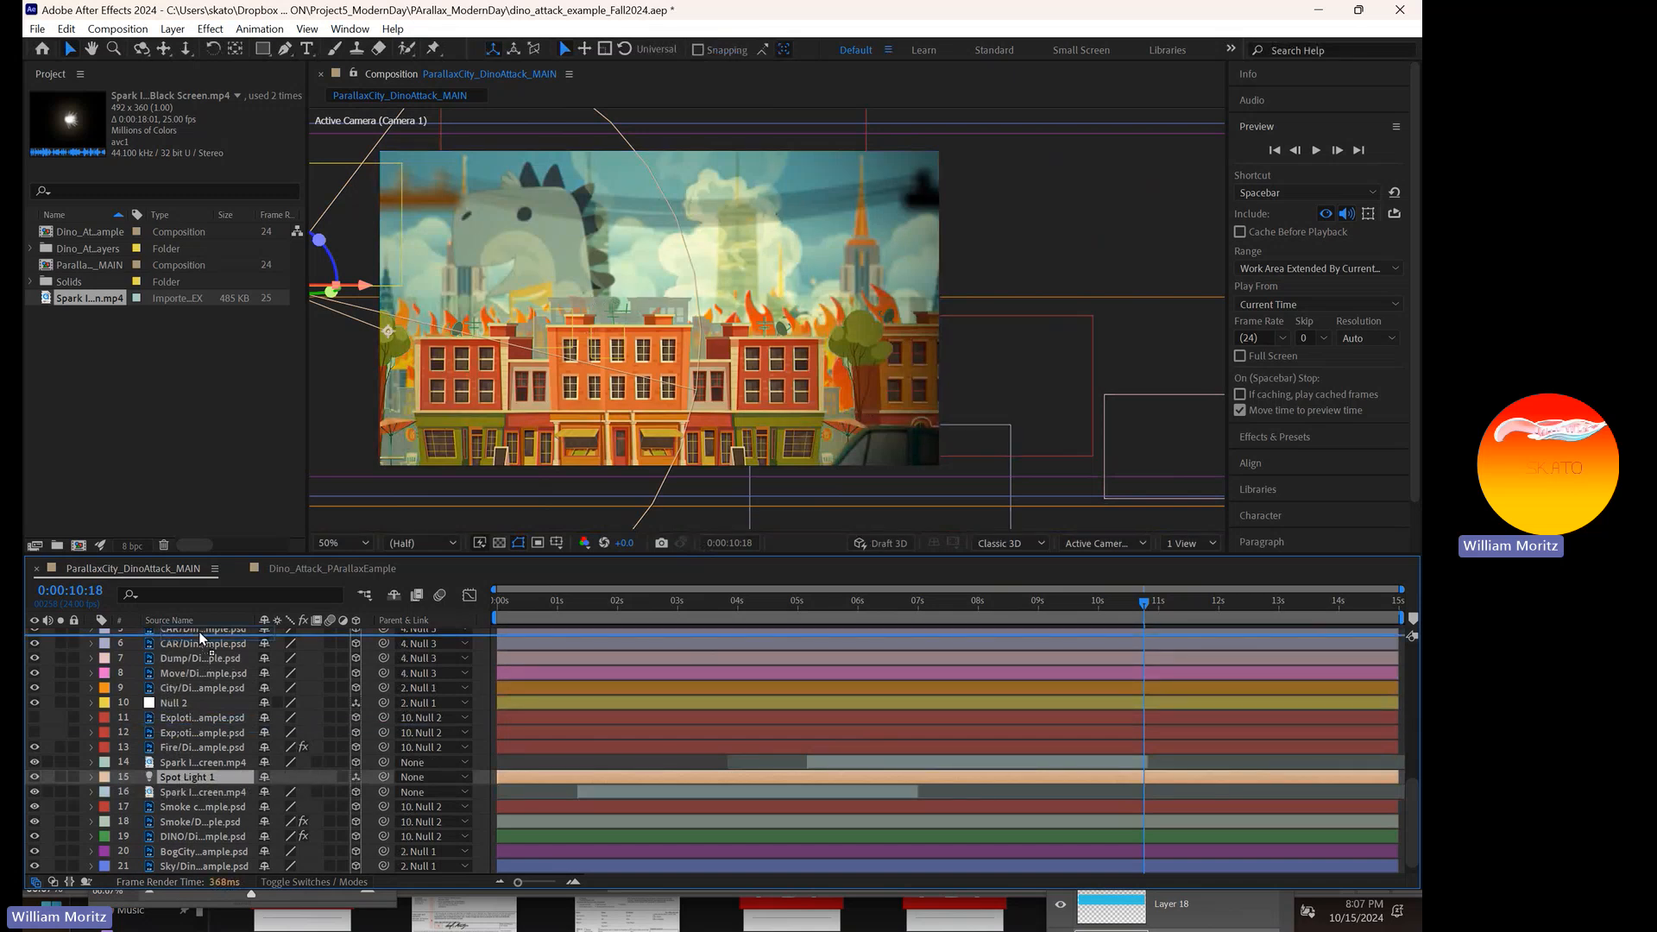
- Move the spot light to the top of the layer stack and collapse the Camera 1 properties
scroll(196, 640, "up", 1)
scroll(195, 638, "up", 10)
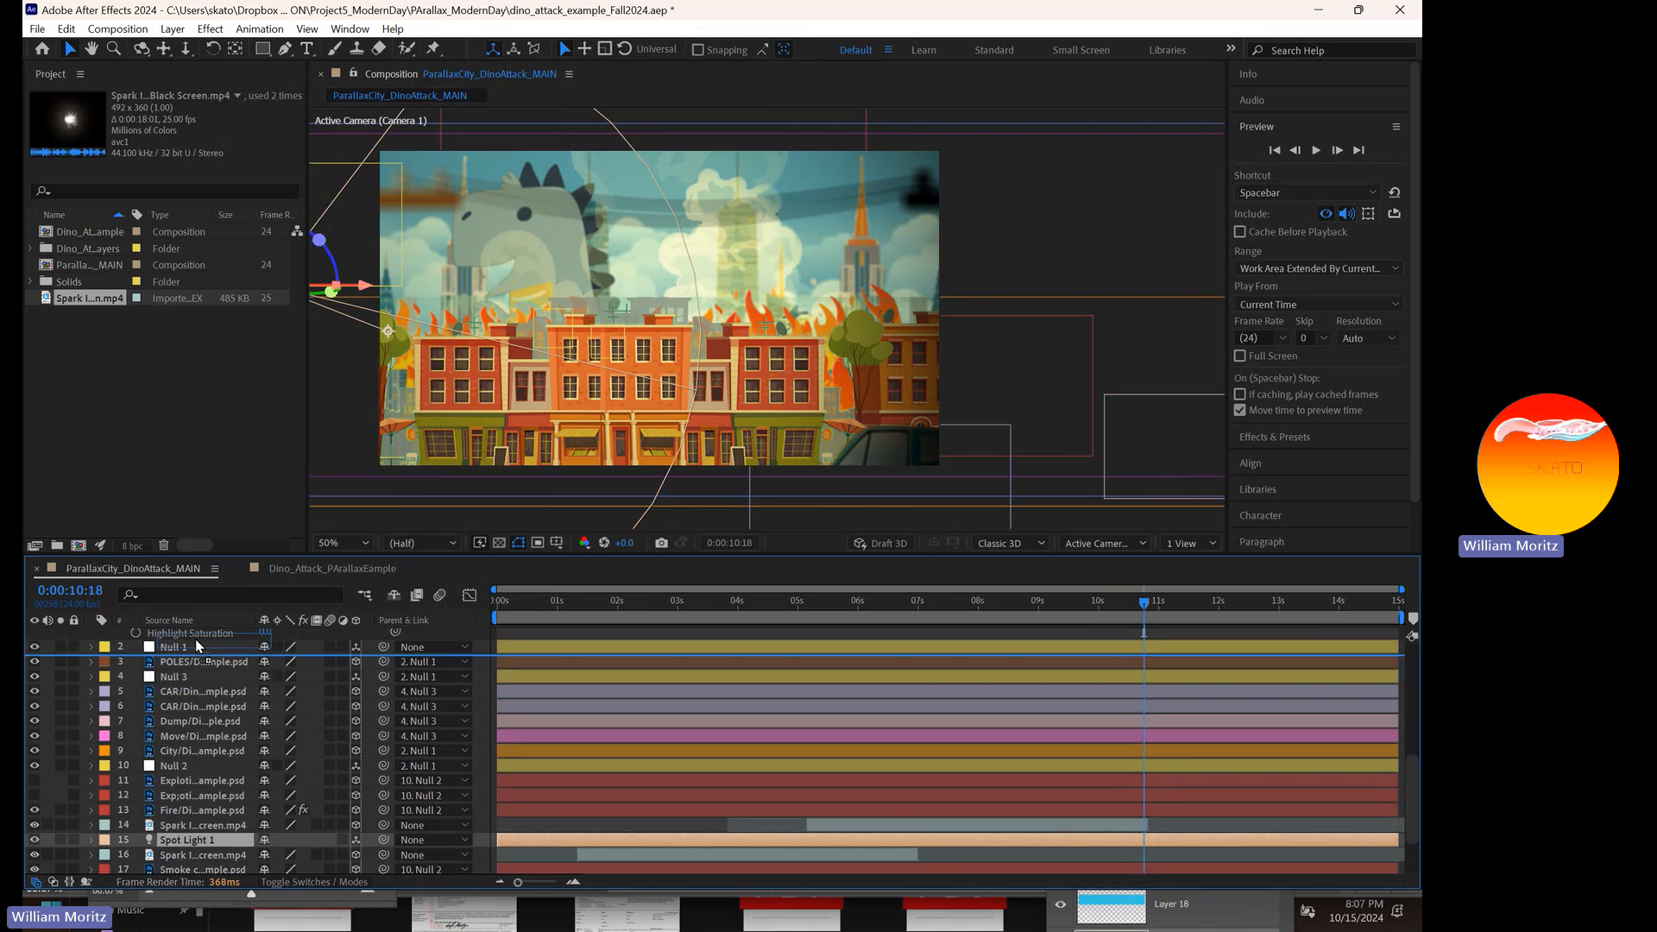
scroll(195, 638, "up", 1)
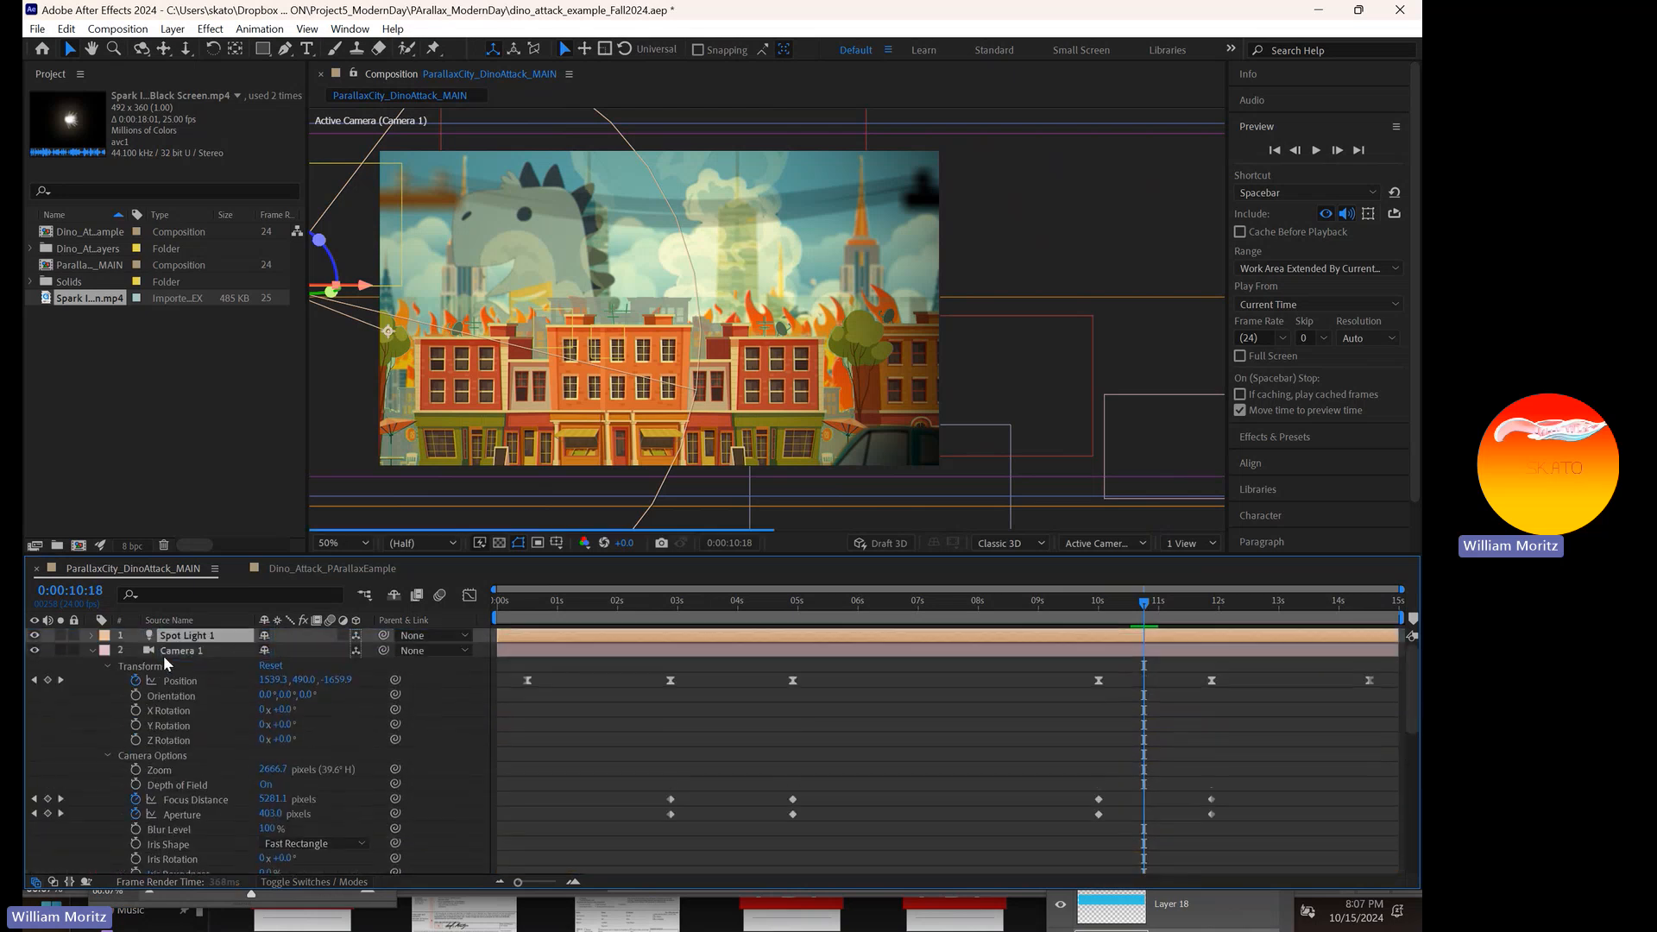
left_click(91, 652)
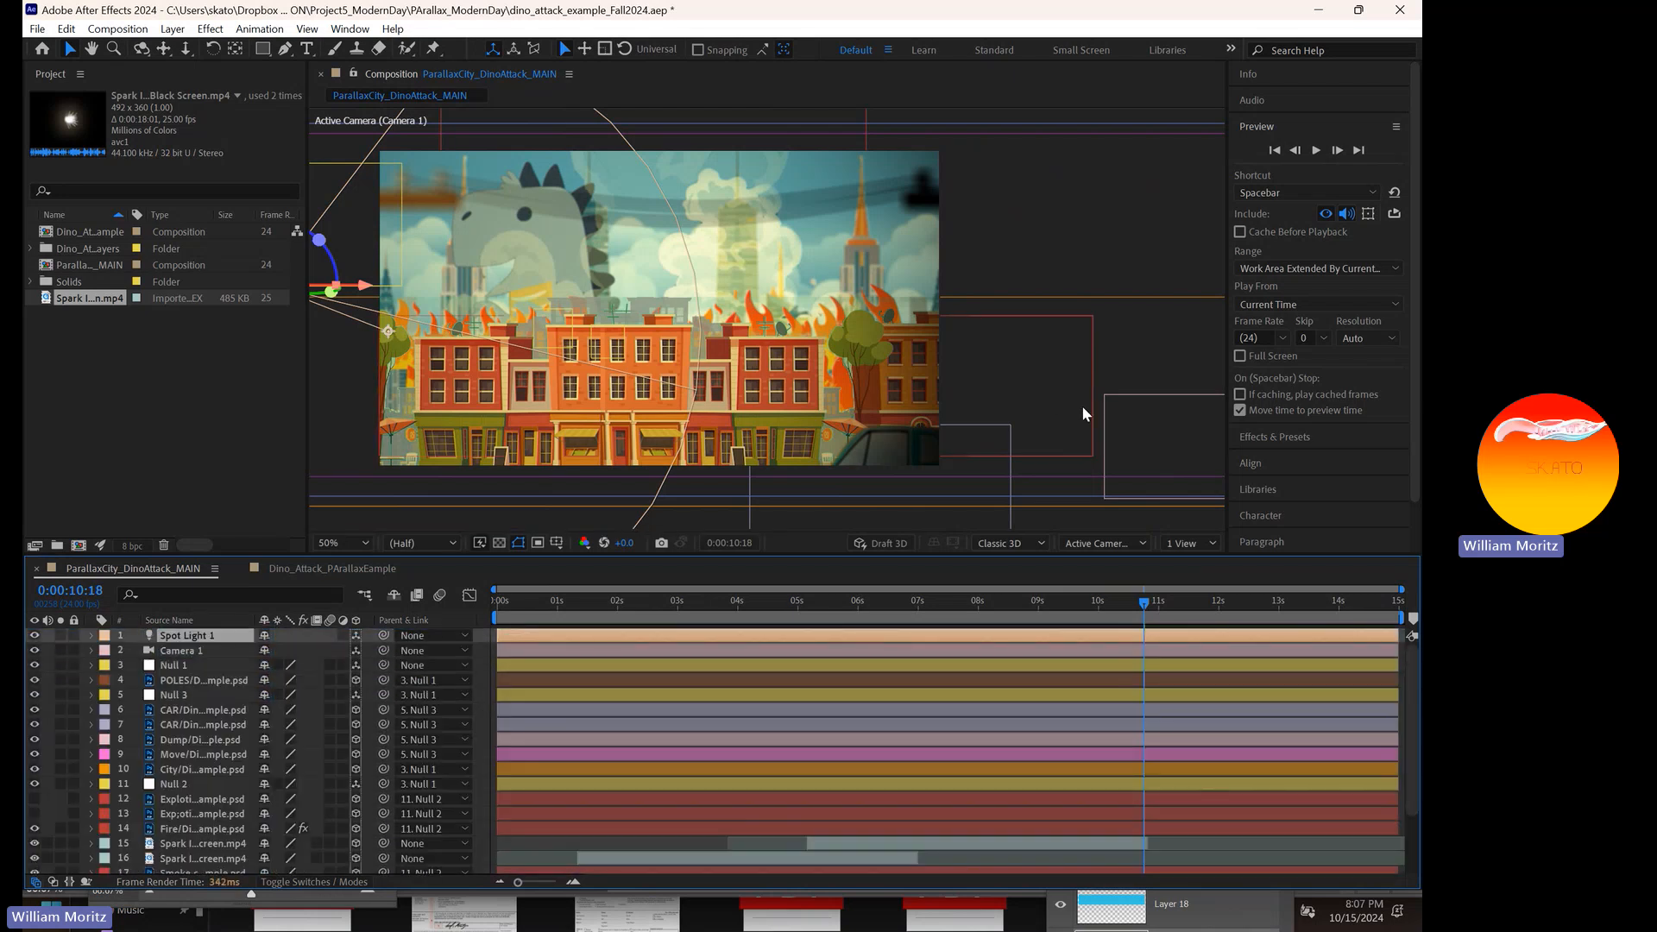
- In a two-view layout, move the spot light sideways to the middle of the camera's view and raise it above the city
left_click(1195, 541)
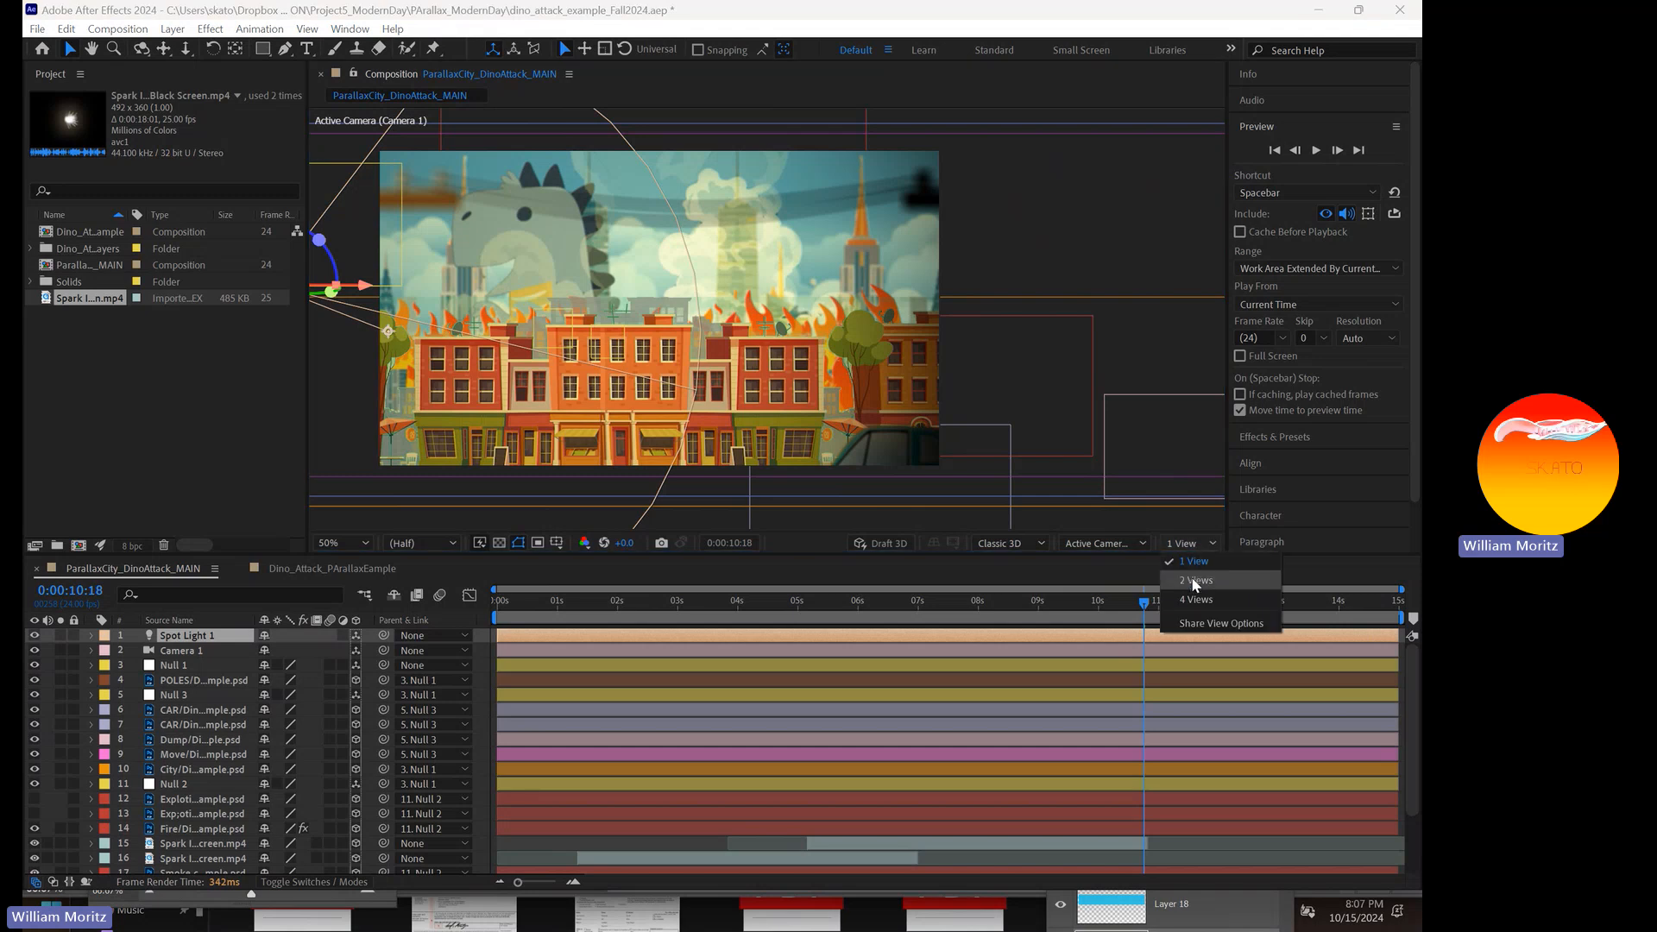
left_click(1194, 580)
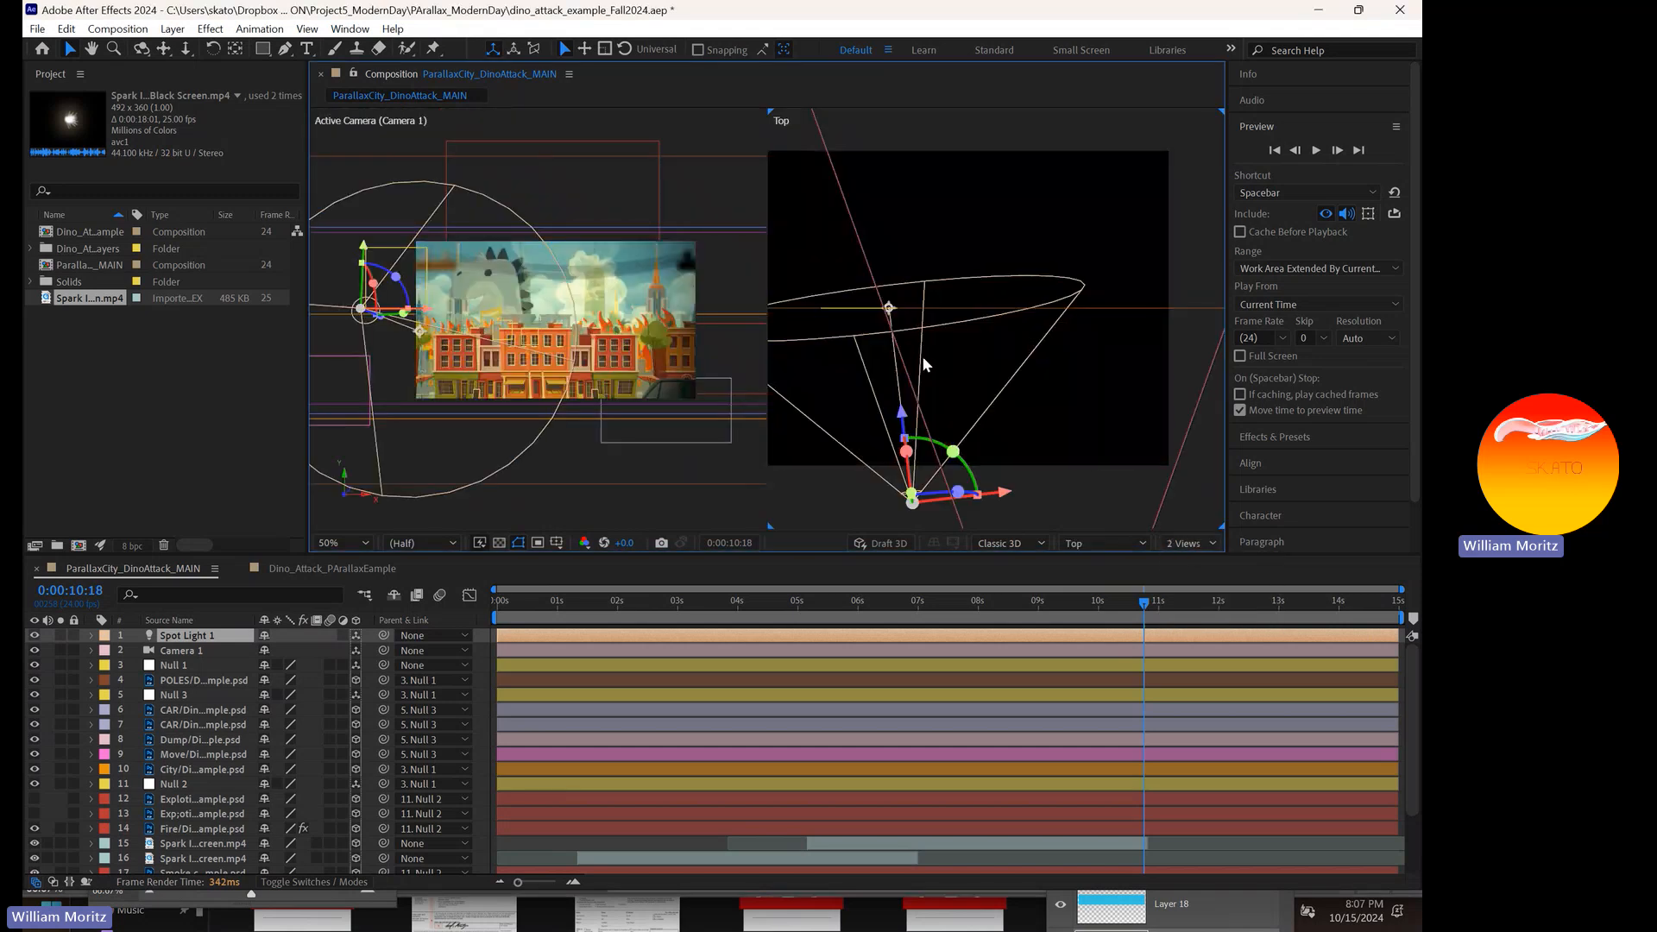
scroll(949, 341, "down", 2)
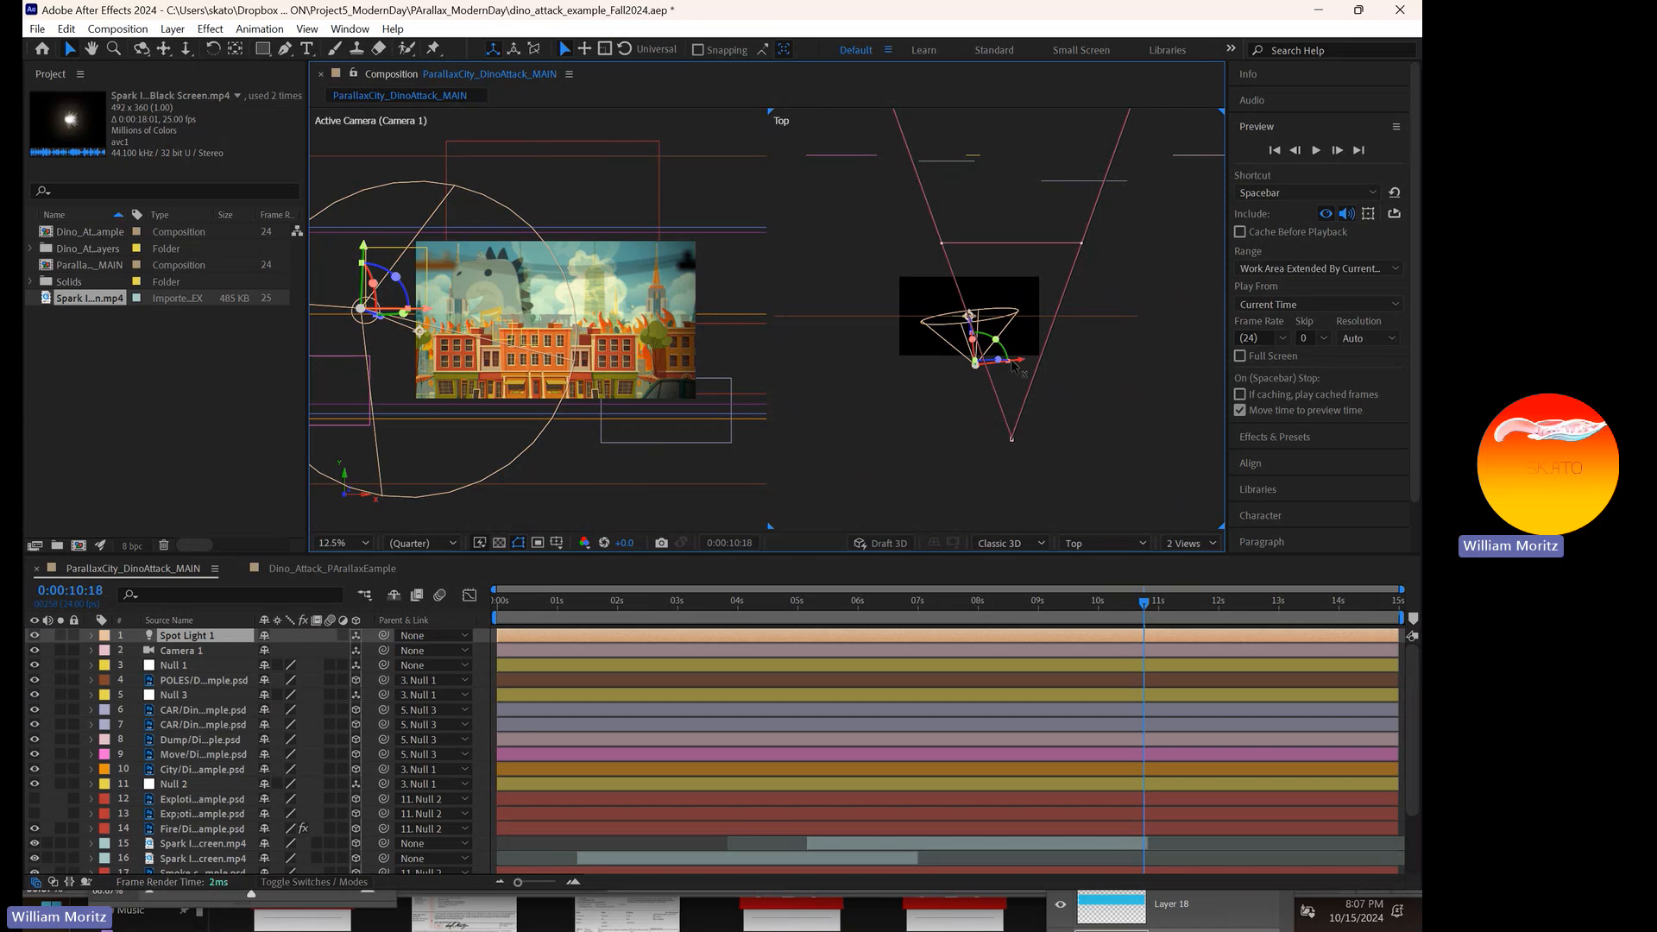
mouse_move(1018, 372)
left_mouse_down()
mouse_move(781, 379)
mouse_move(770, 406)
mouse_move(764, 379)
mouse_move(416, 423)
mouse_move(1058, 391)
left_mouse_up()
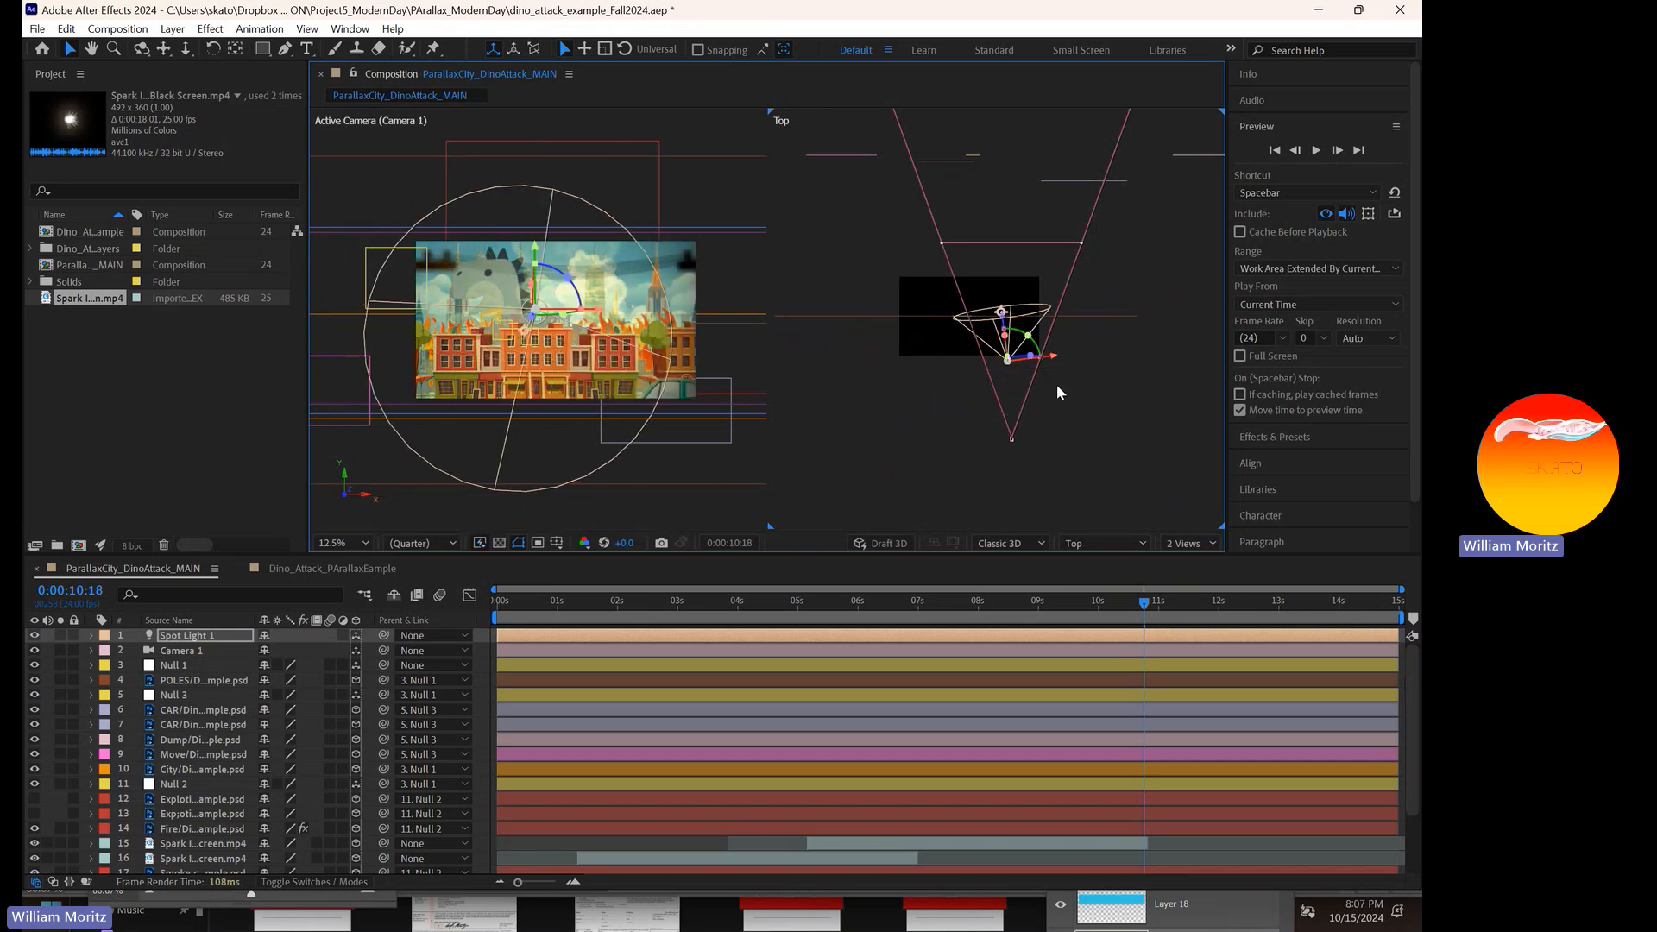
left_click(92, 635)
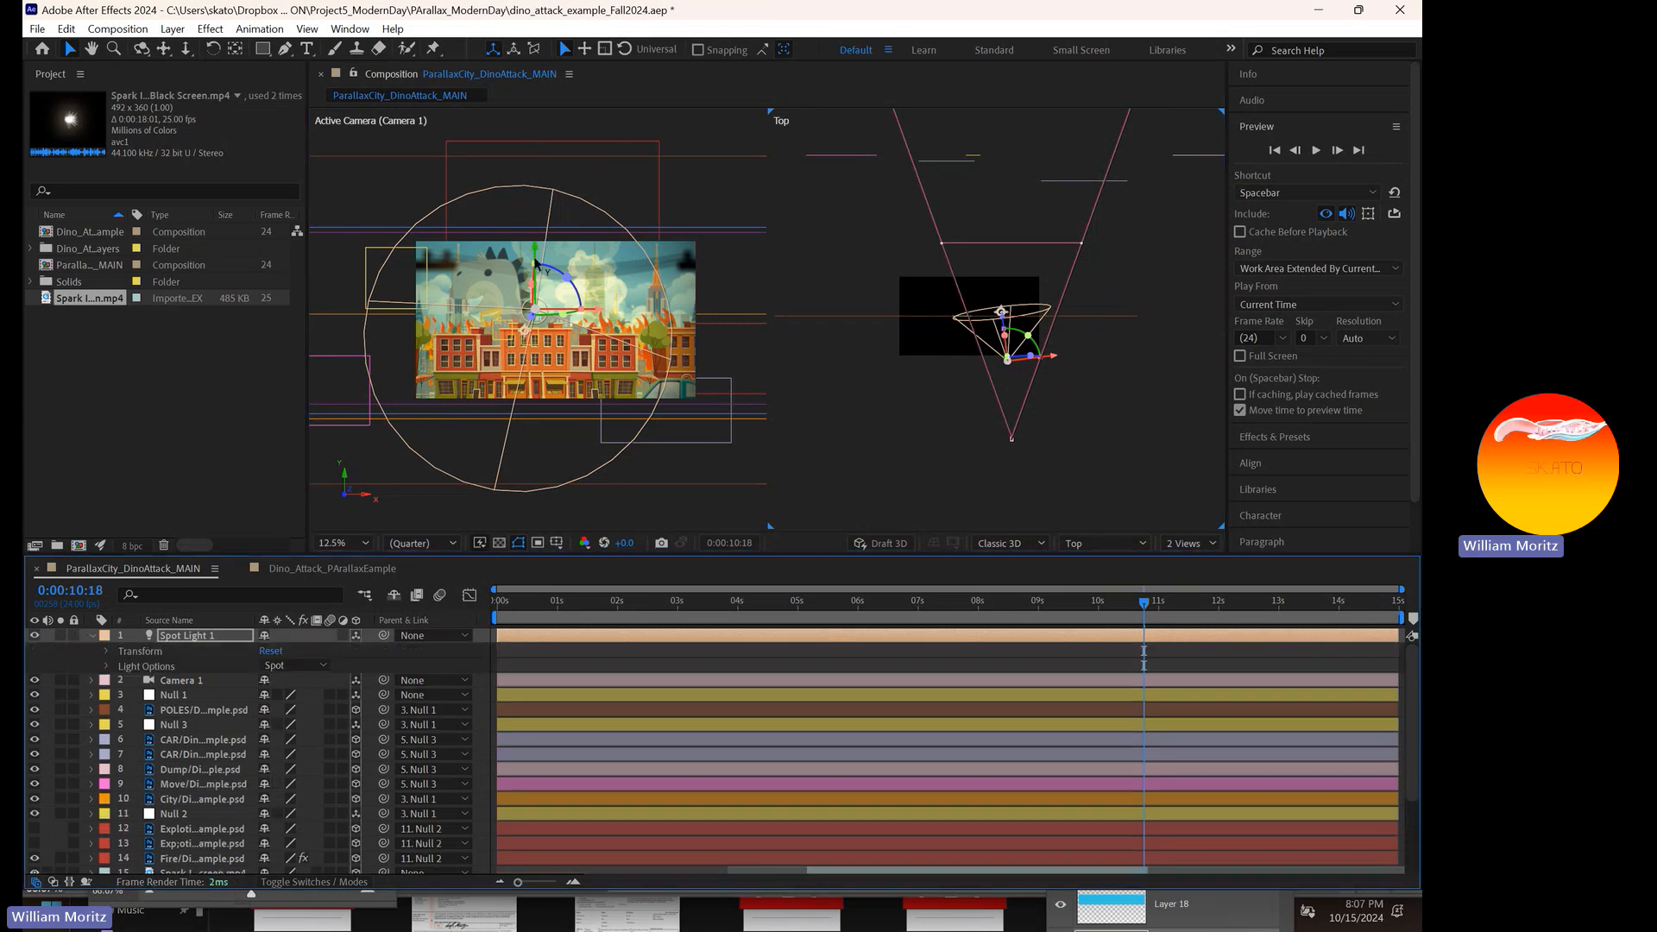
left_click_drag(539, 246, 590, 52)
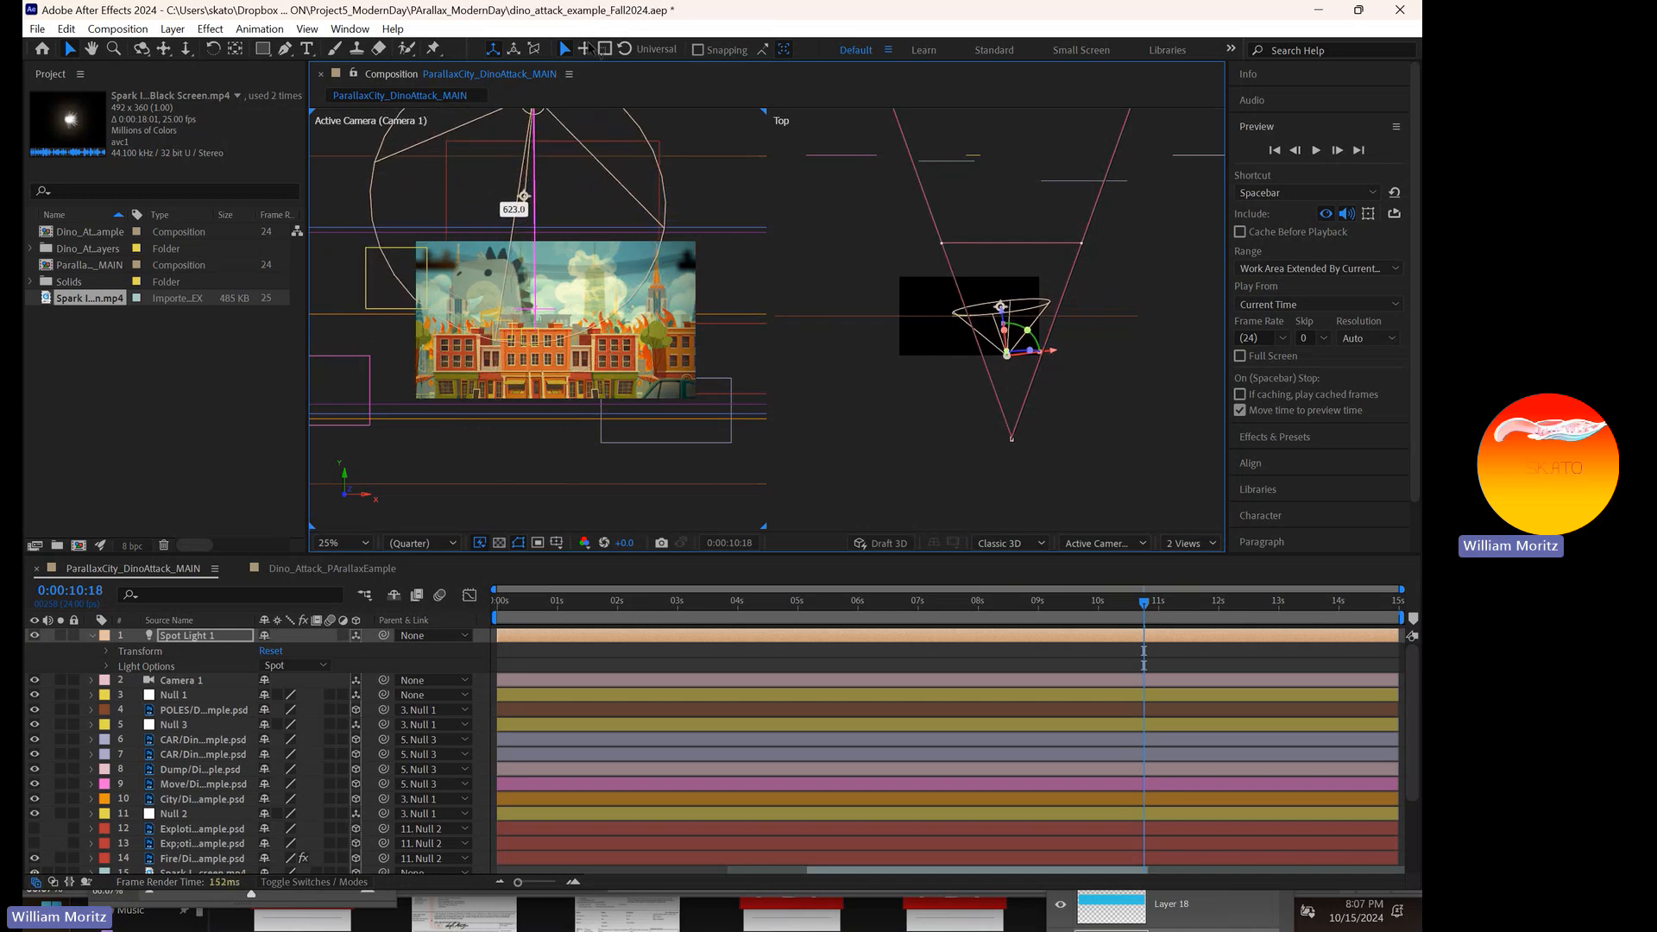
- Pull the spot light back to the camera, at about 1593, -330, -1527, and set its X Rotation to 3°
left_click(106, 649)
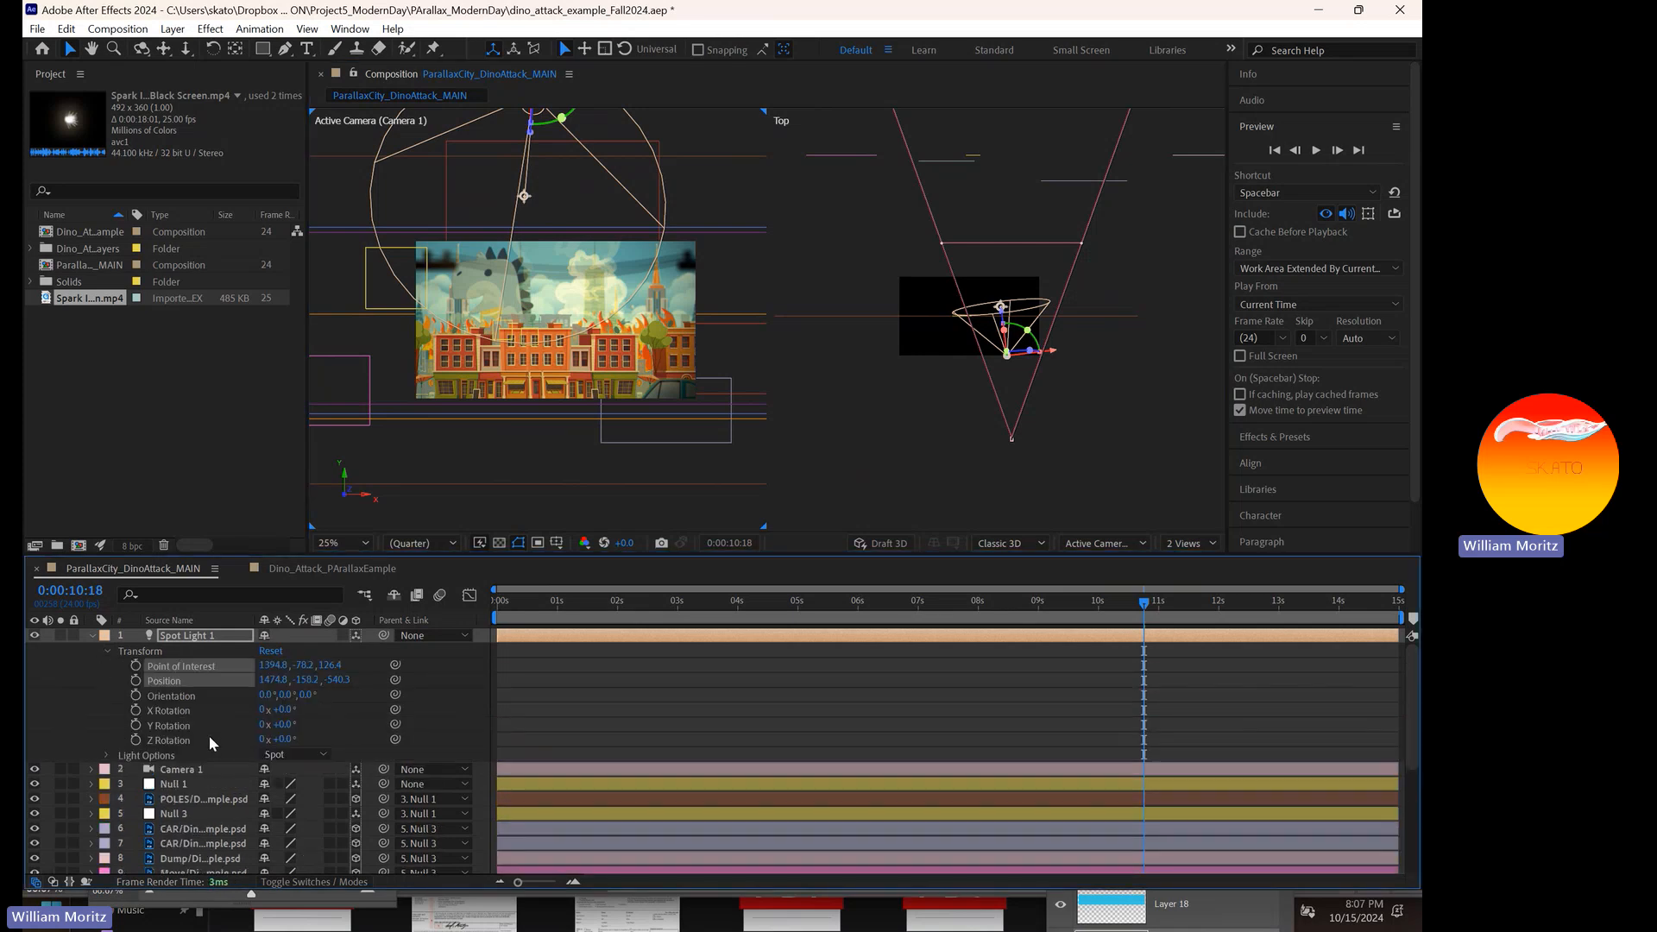
mouse_move(283, 709)
left_mouse_down()
mouse_move(325, 709)
mouse_move(275, 703)
left_mouse_up()
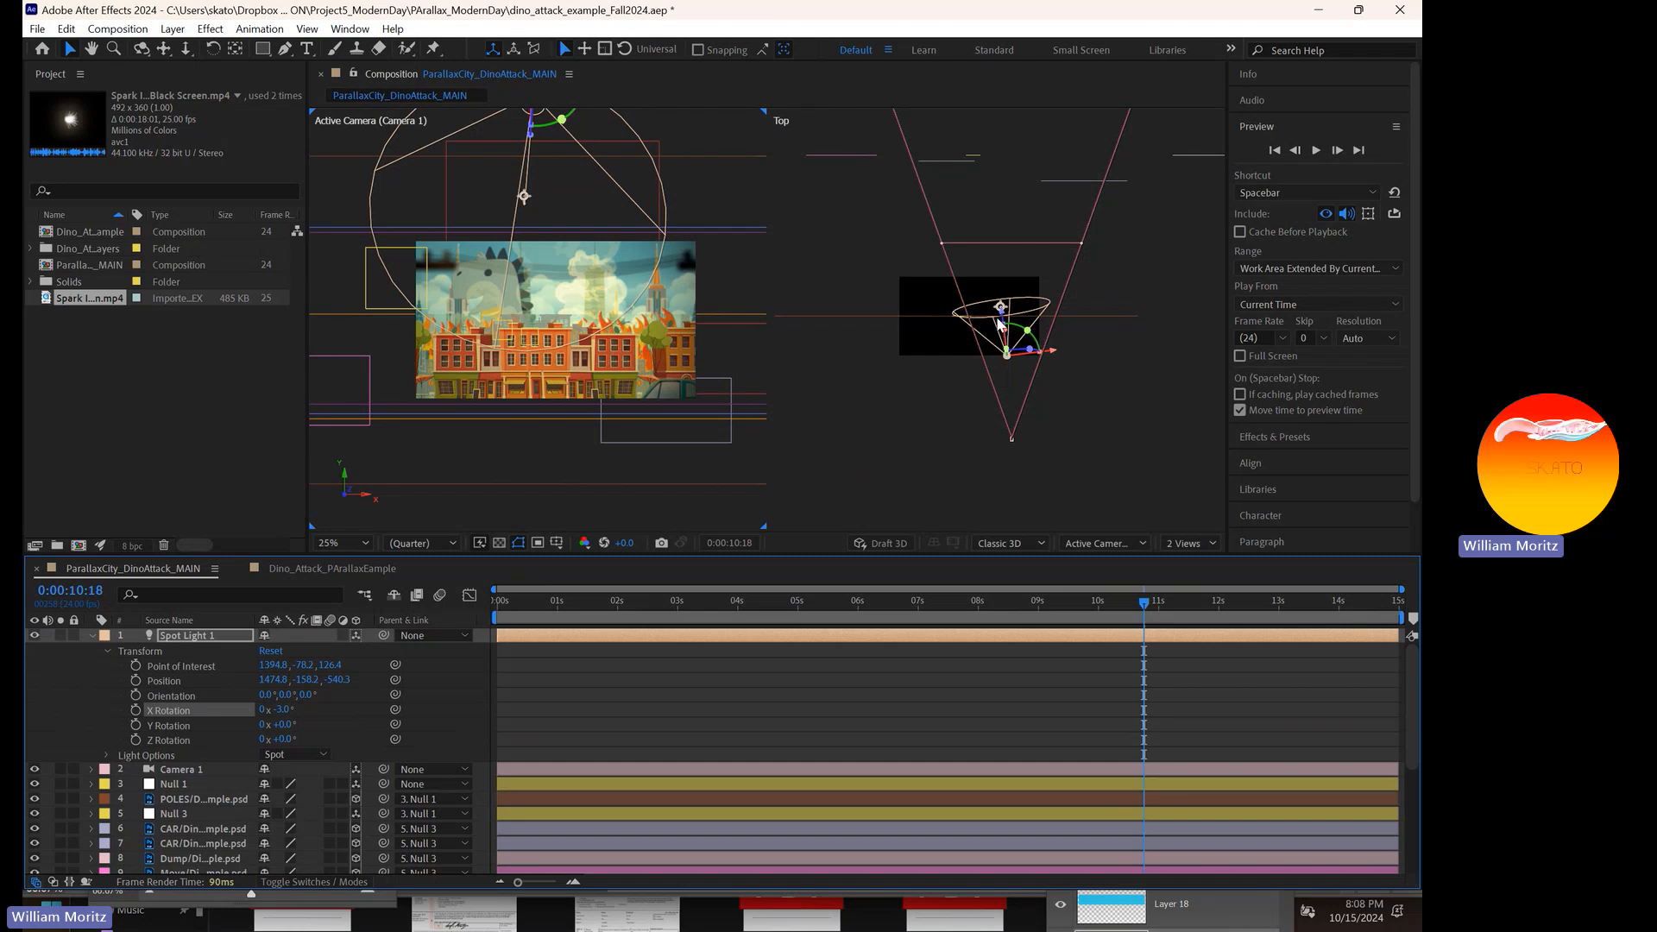
left_click_drag(1015, 331, 1029, 405)
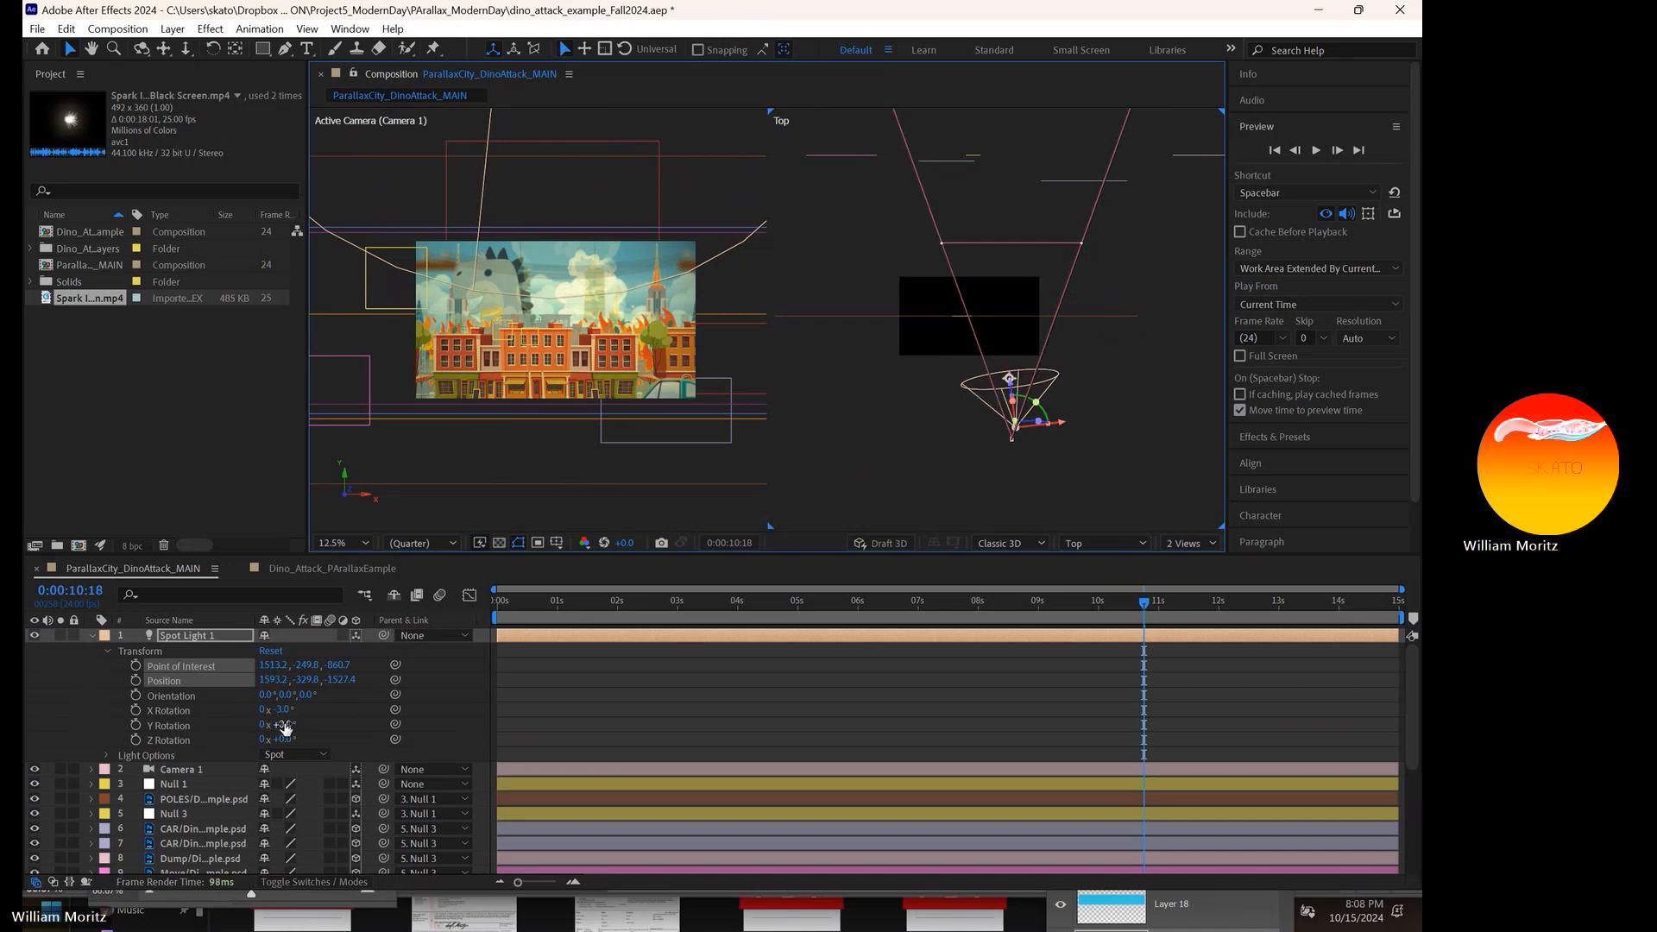
left_click_drag(278, 711, 281, 709)
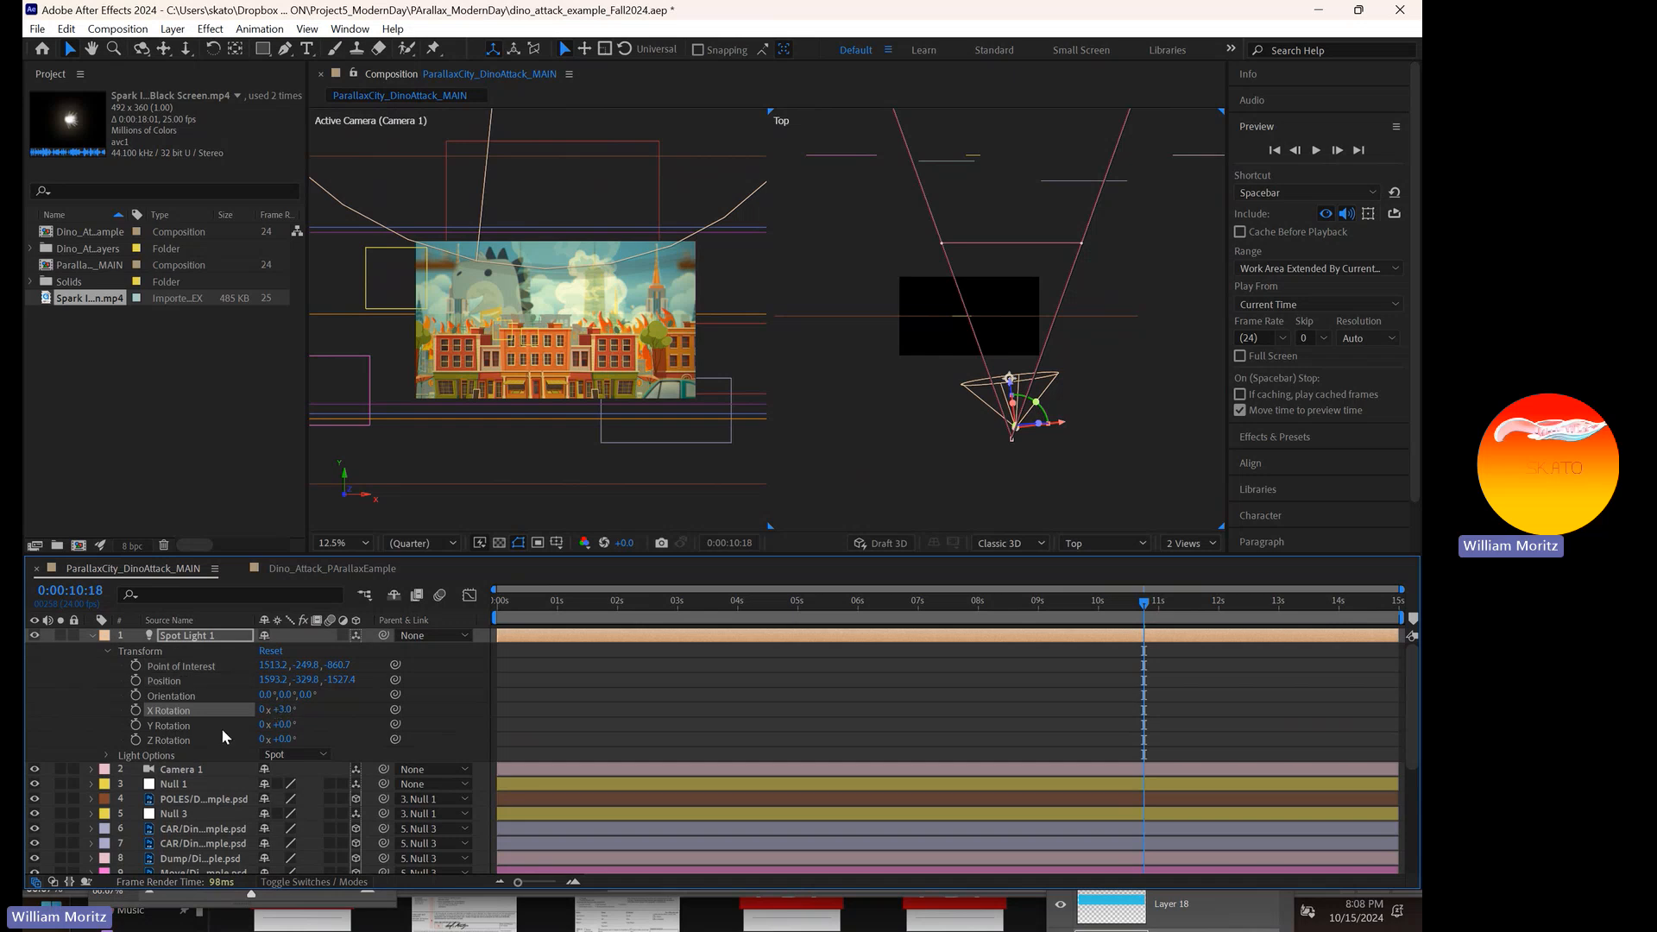
- Raise the spot light's intensity to about 198% and return the composition to a single view
left_click(107, 757)
left_click_drag(267, 732, 371, 731)
left_click(1184, 542)
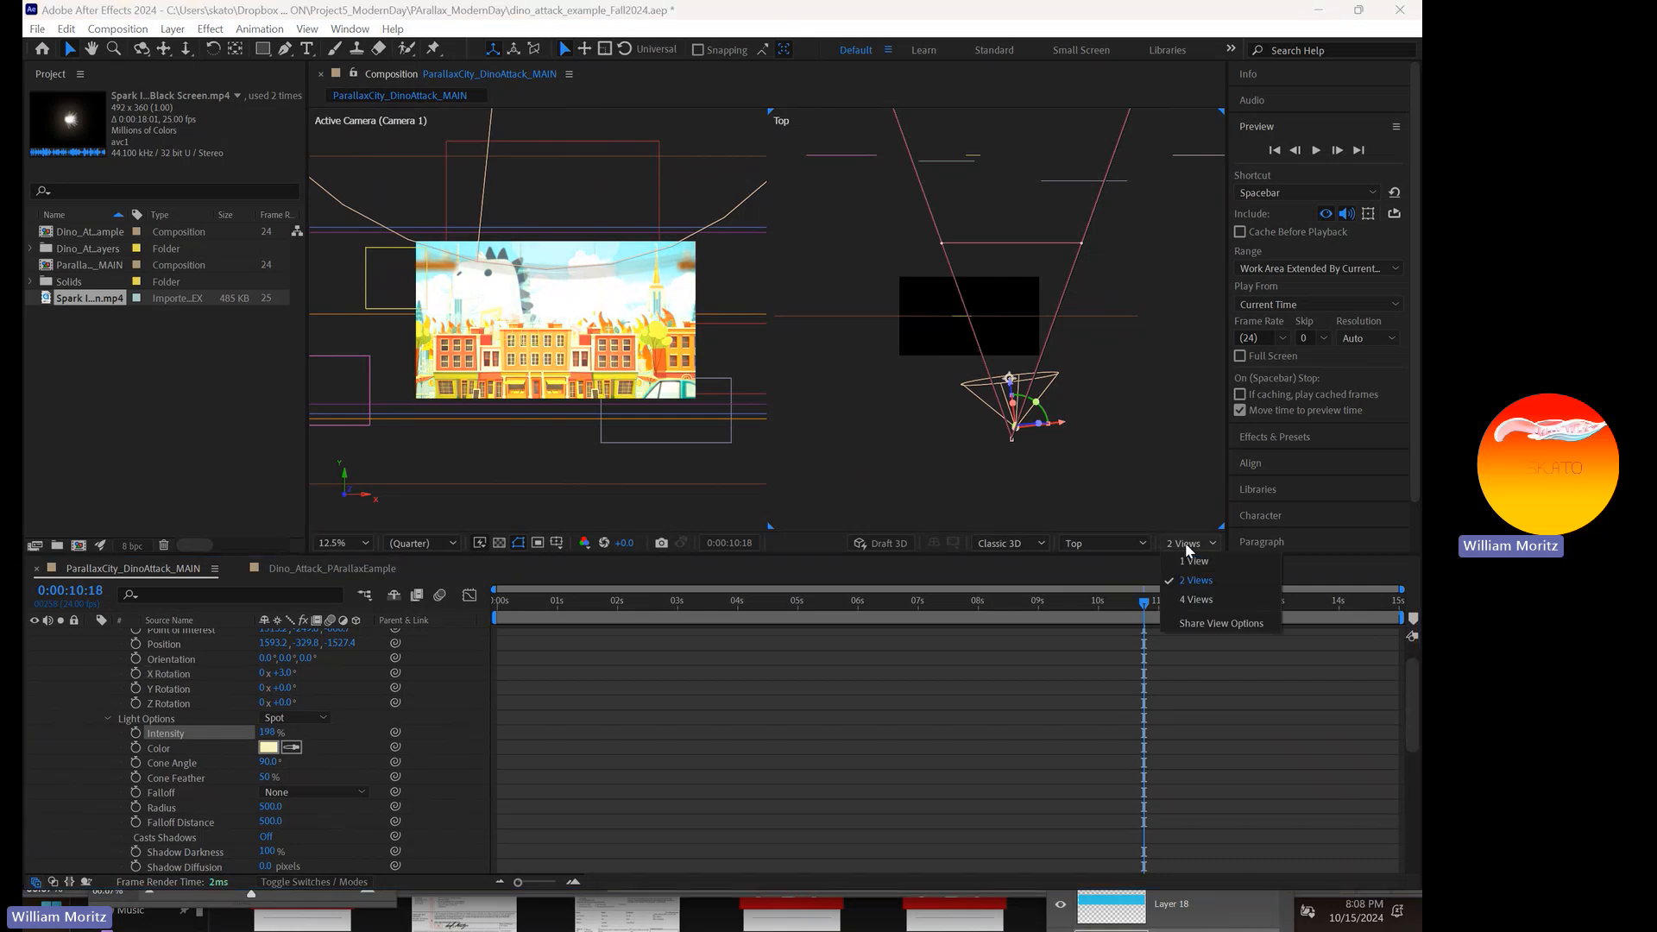
left_click(1194, 560)
key("F12")
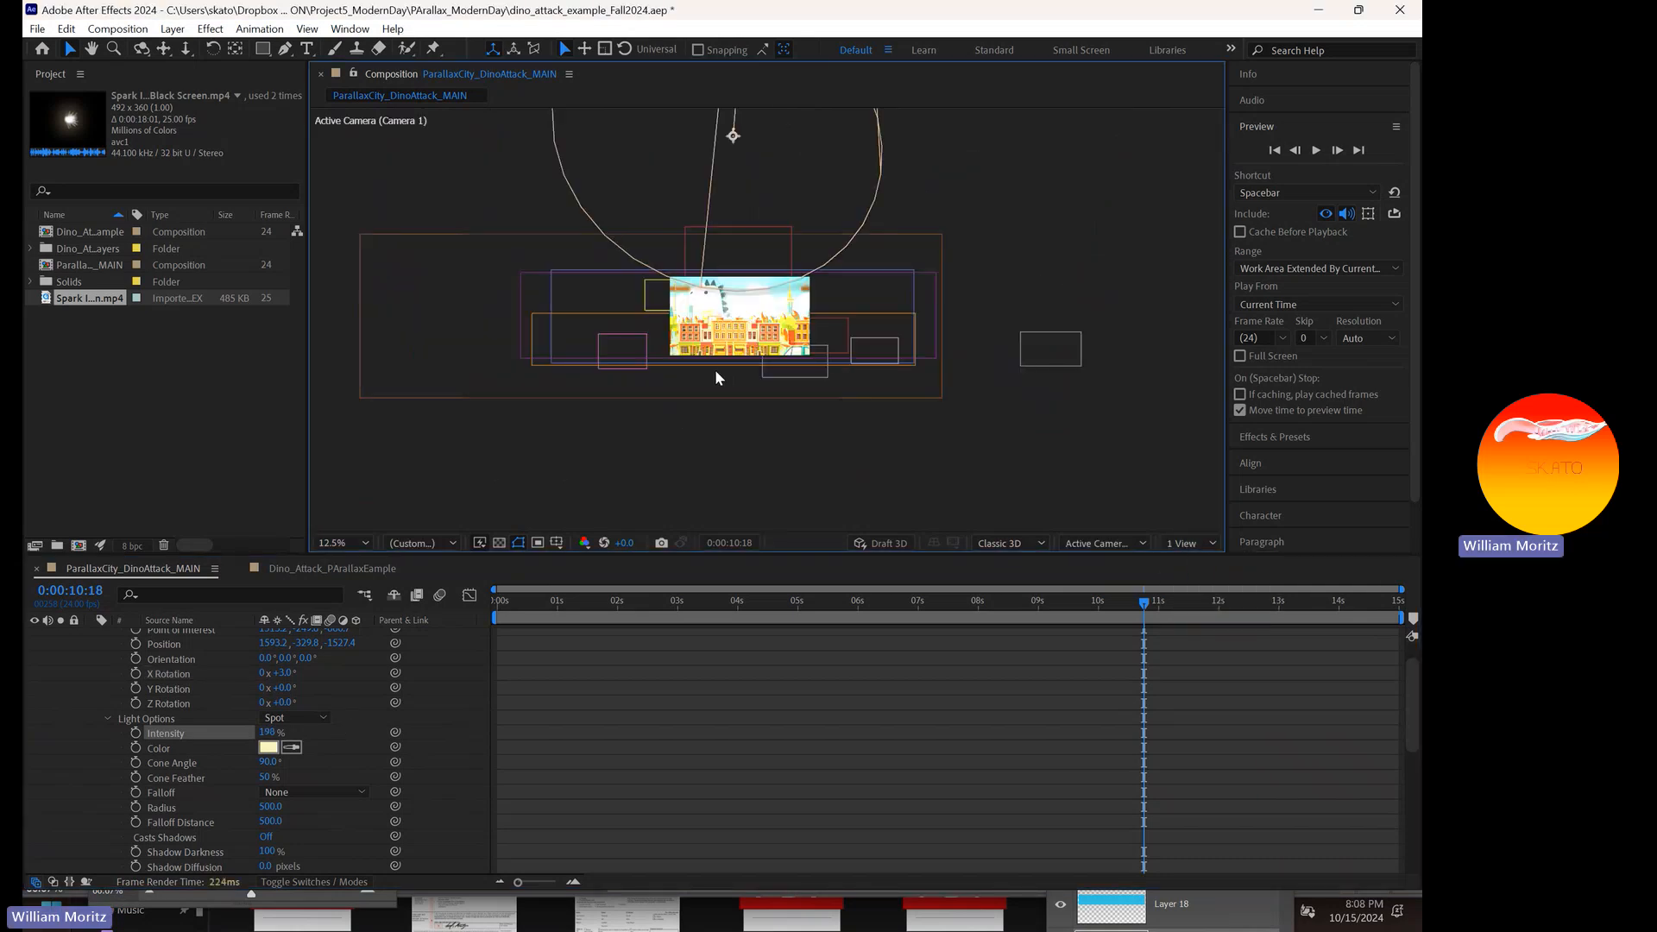
key("period")
key("period")
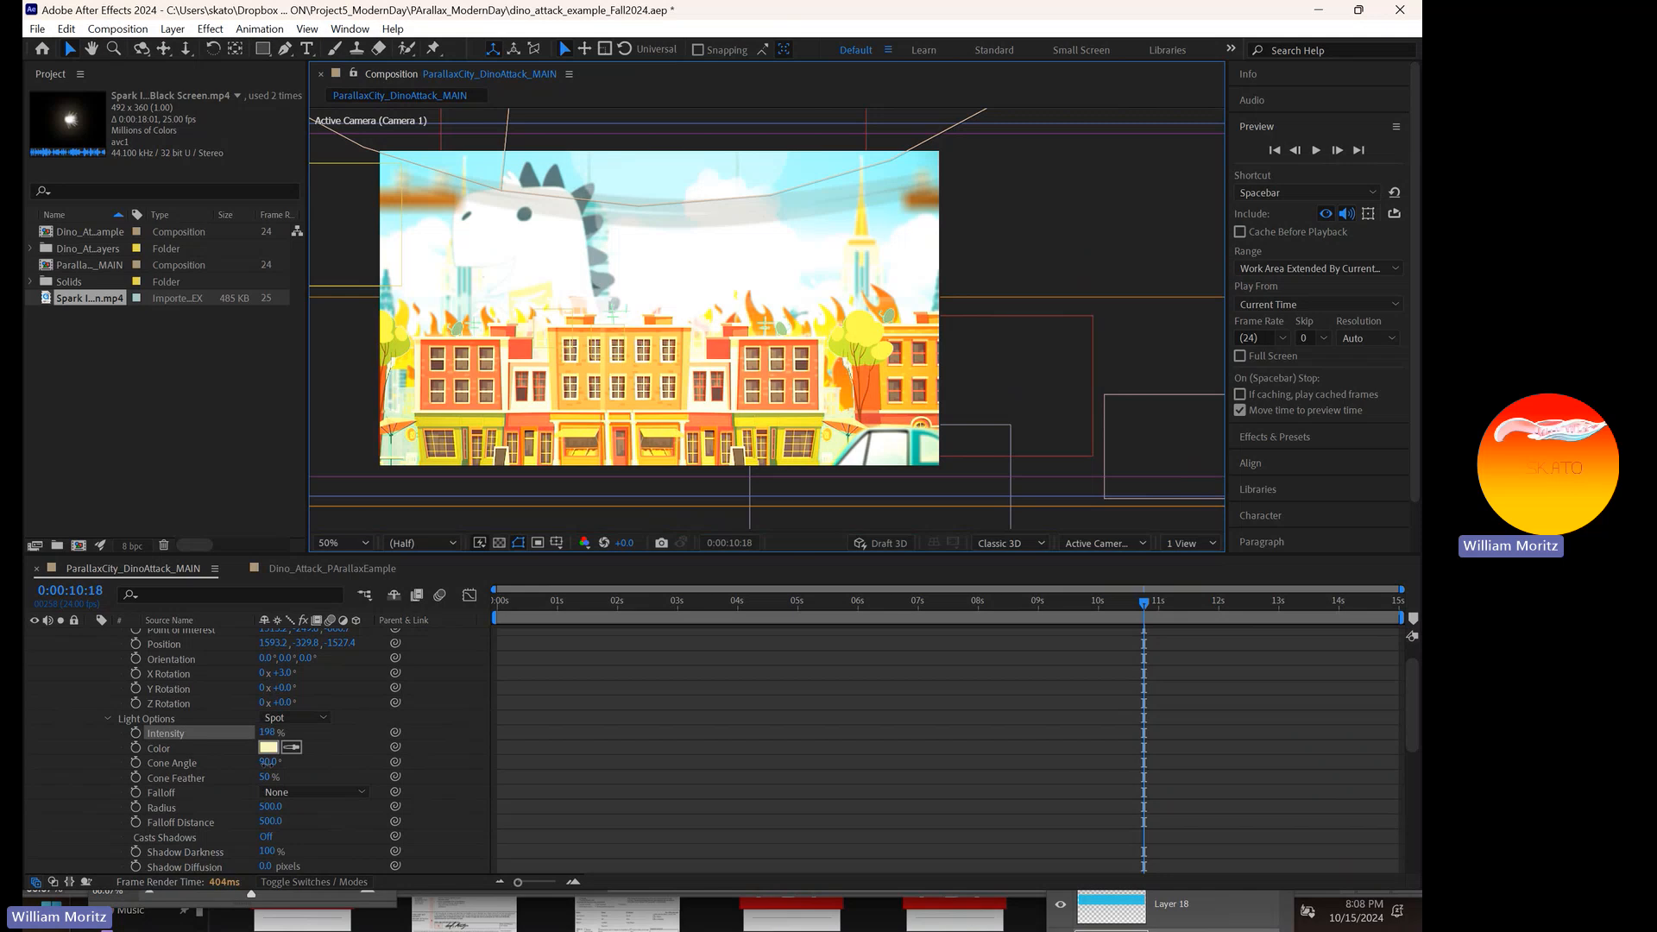
- Widen the spot light's cone angle to 109° and set its intensity to 96%
mouse_move(261, 762)
left_mouse_down()
mouse_move(226, 765)
mouse_move(286, 763)
left_mouse_up()
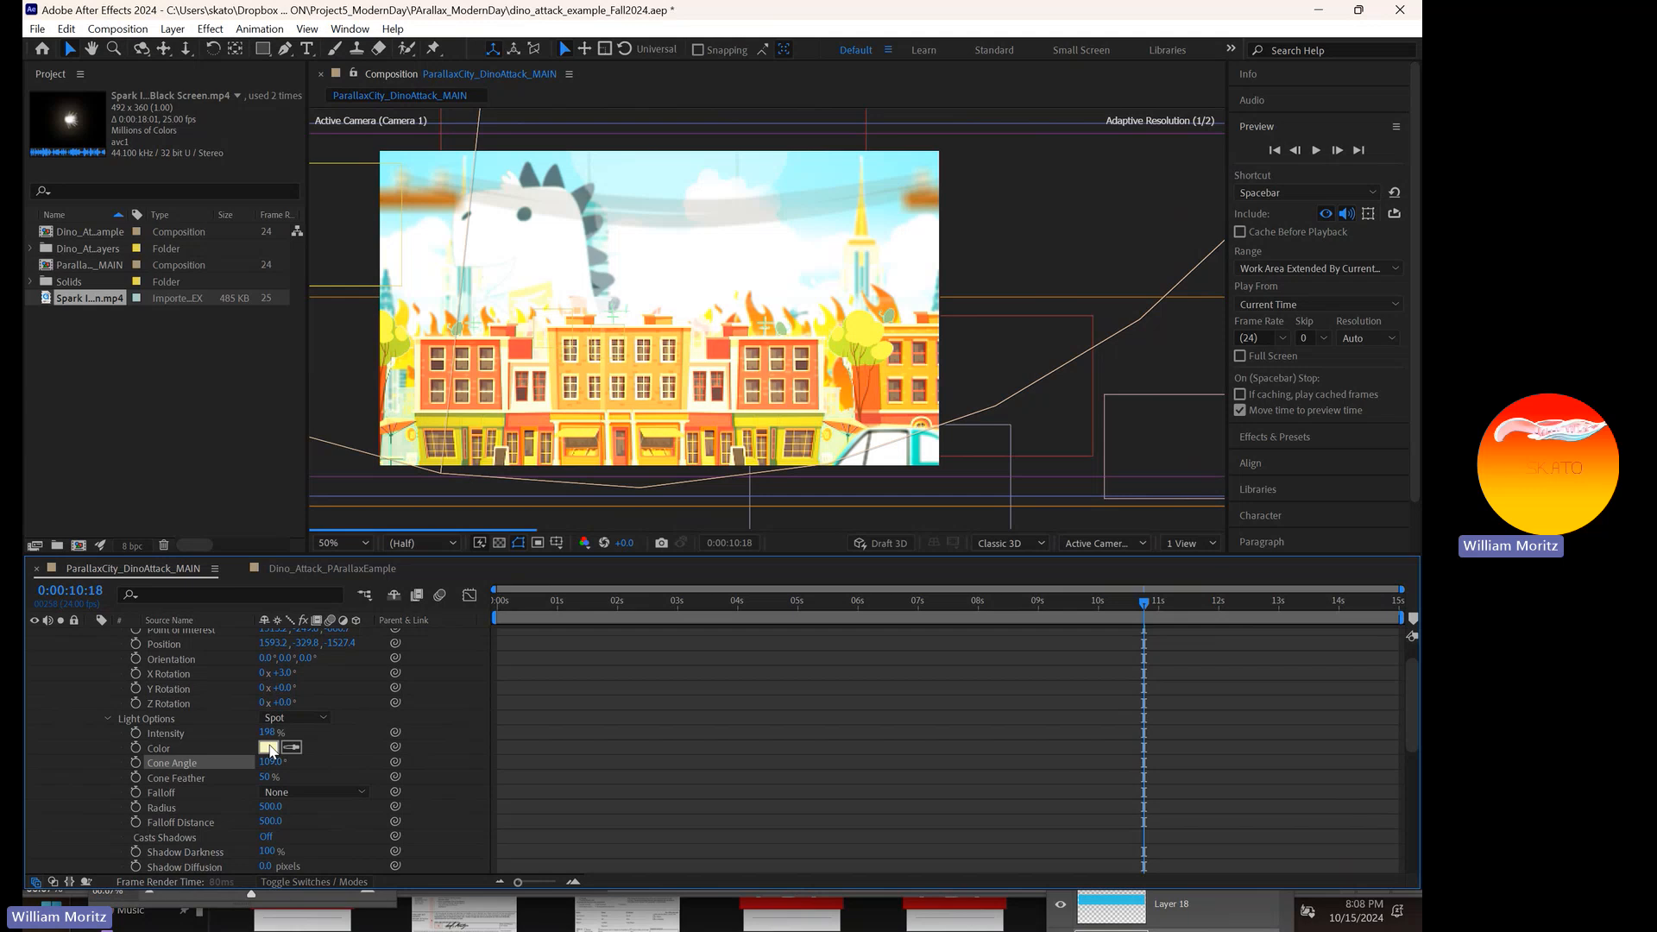
left_click(267, 733)
type("50")
key("Return")
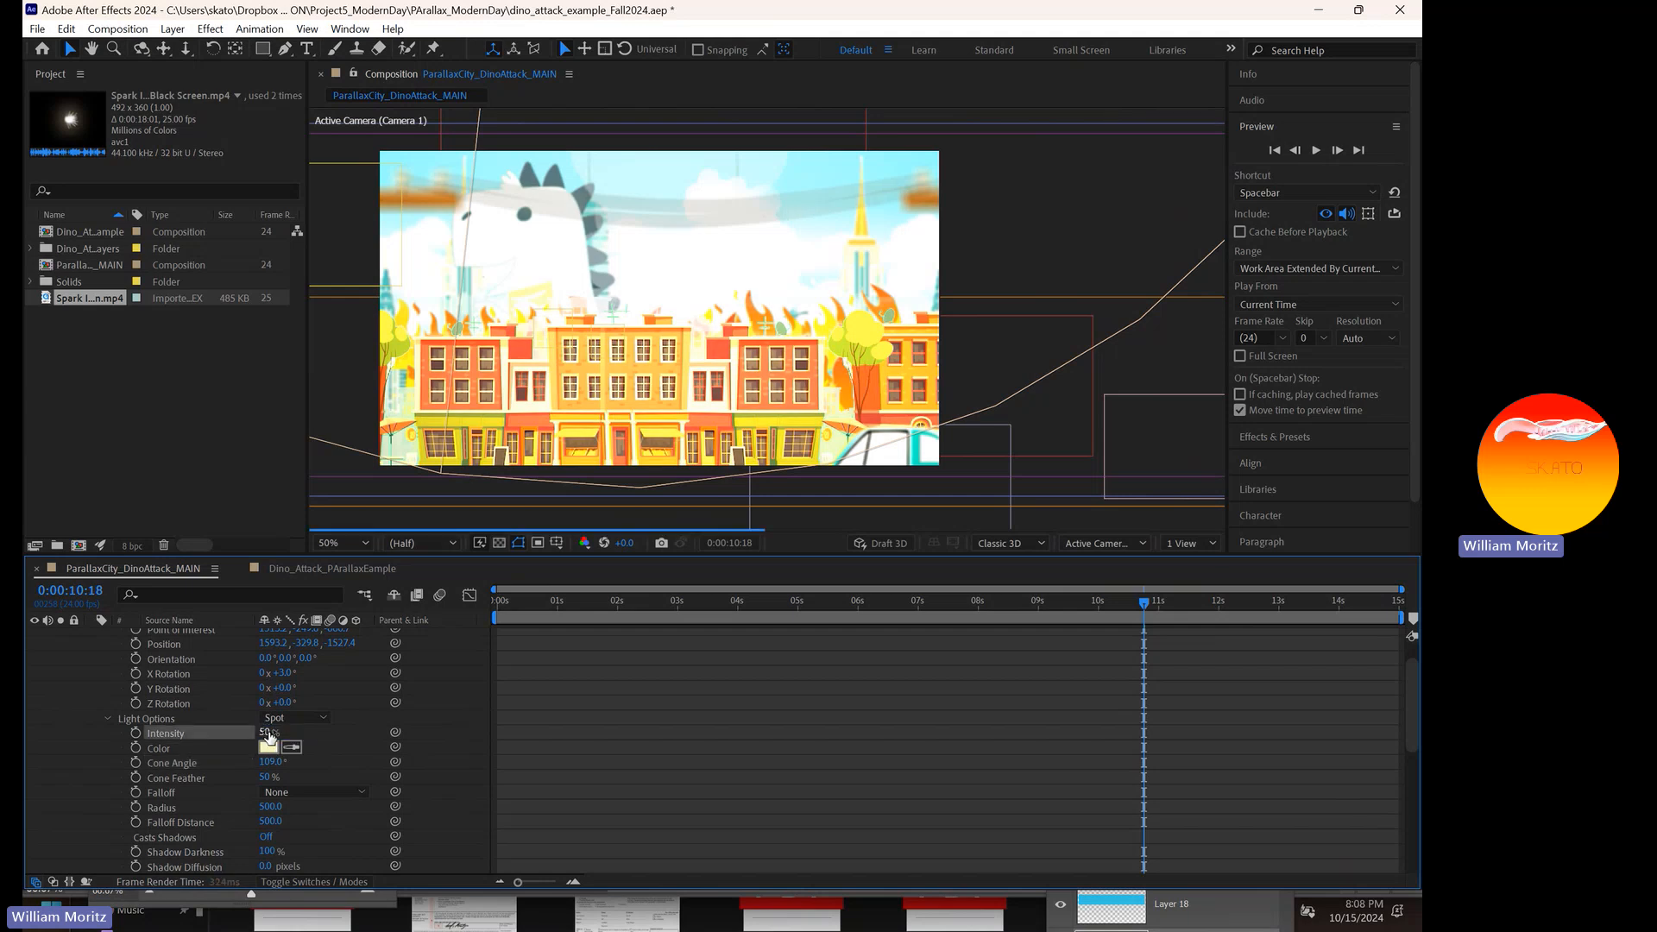
left_click_drag(268, 733, 304, 732)
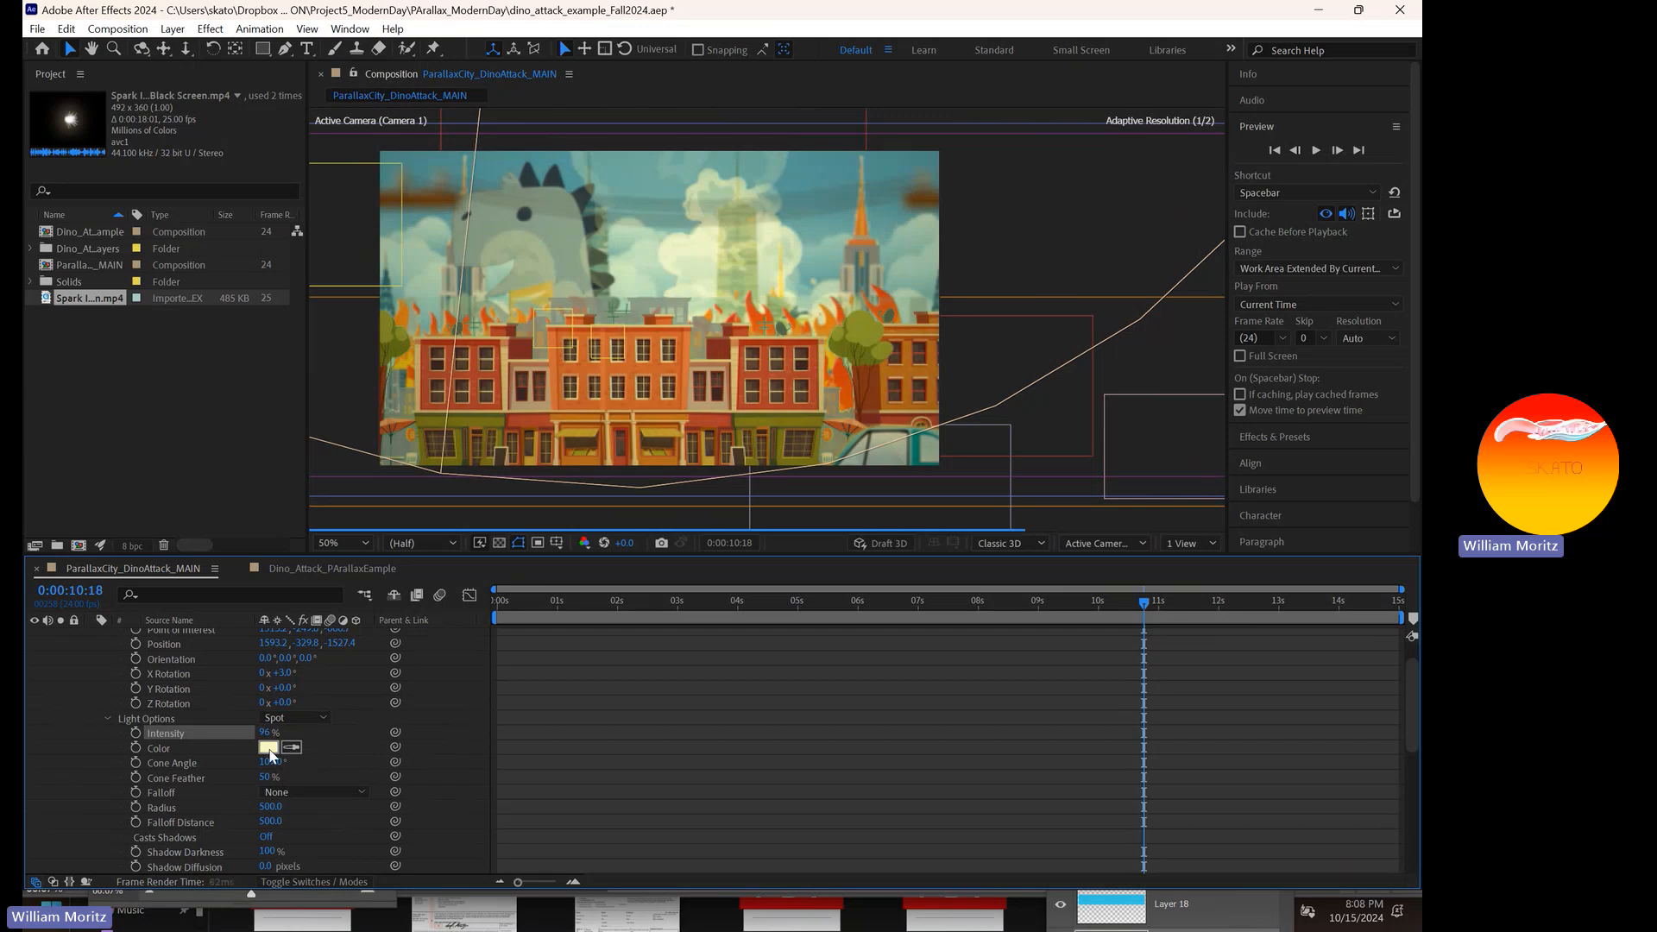
- Change the spot light's color to the golden yellow F2DD79
left_click(268, 747)
left_click(522, 571)
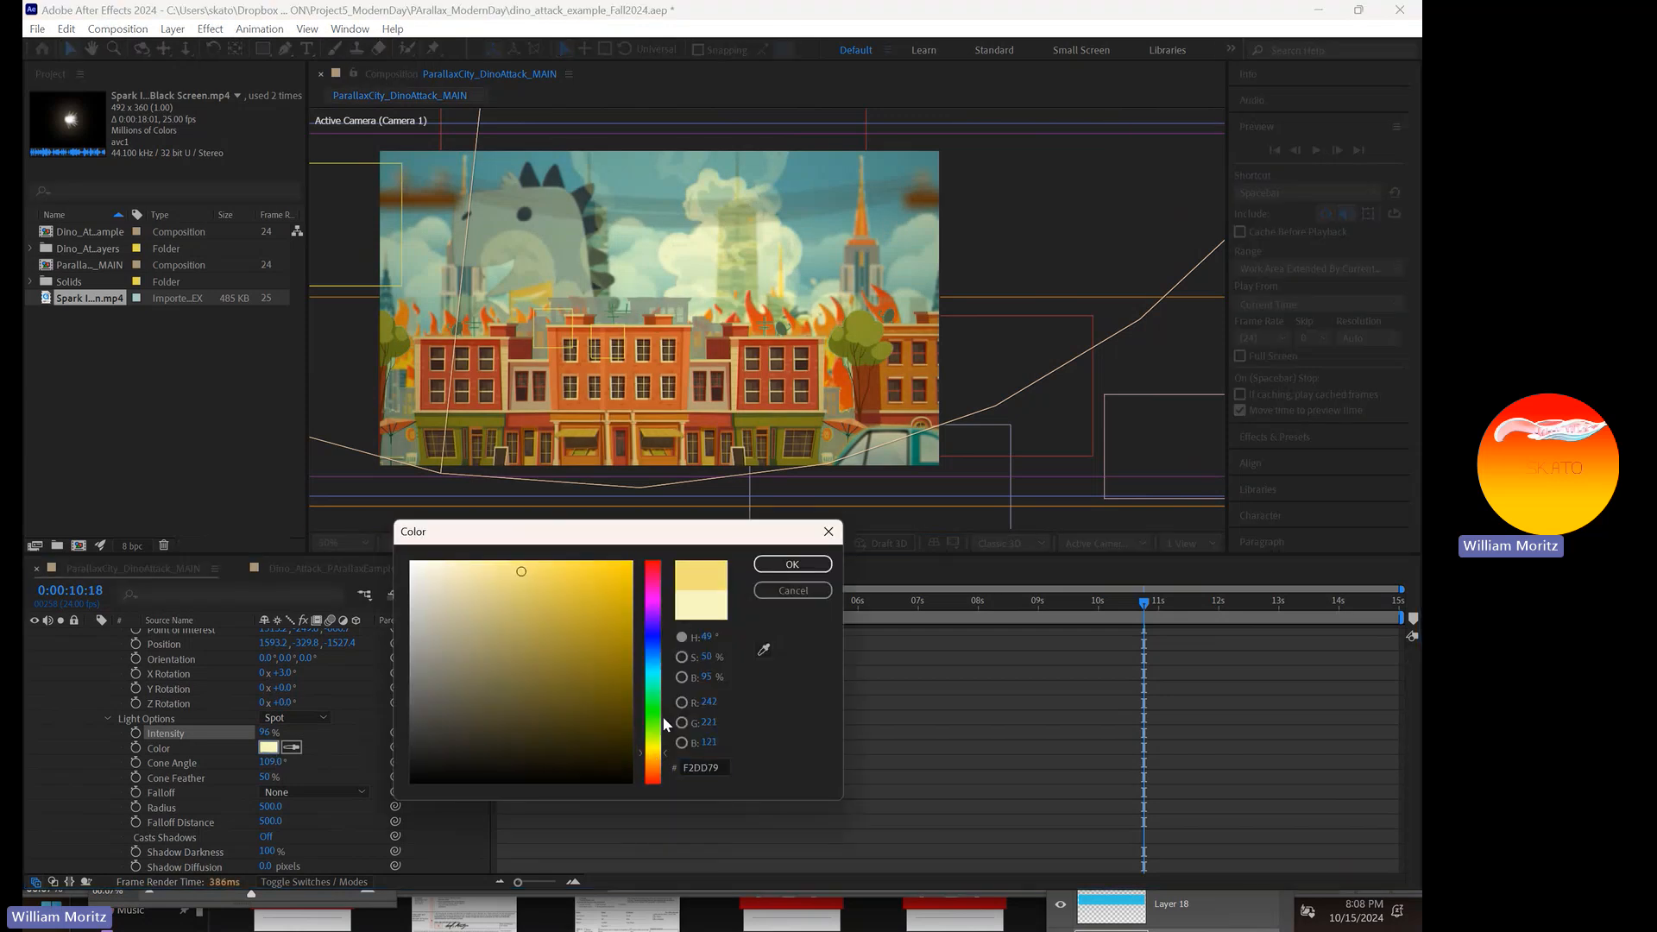
left_click(802, 565)
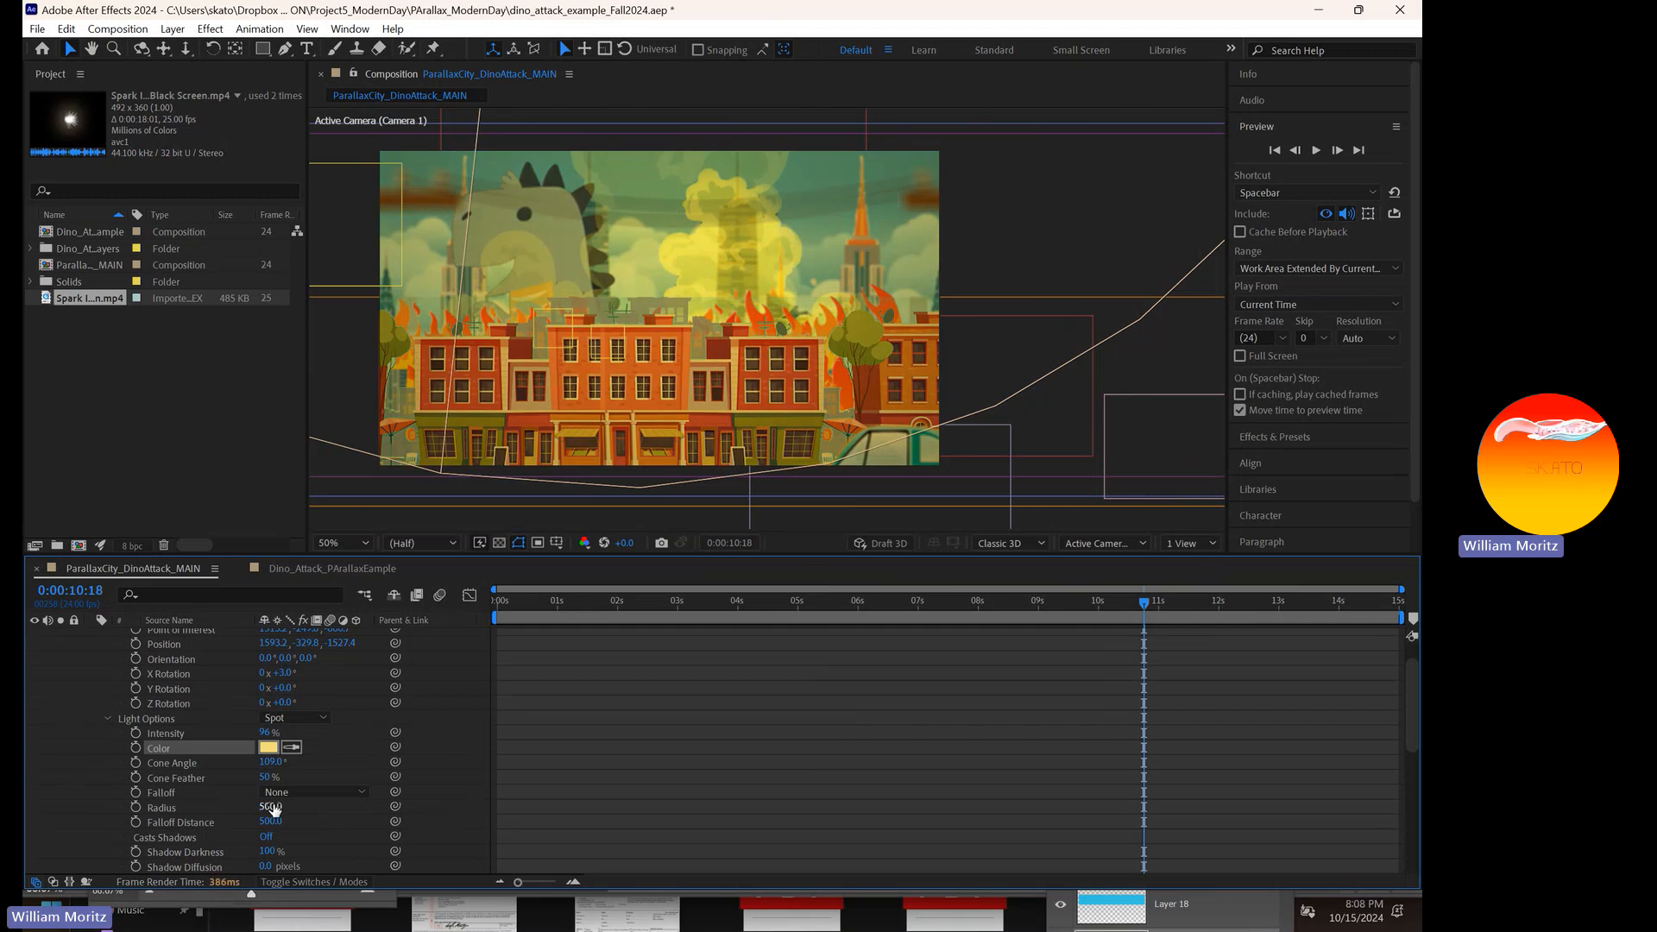
- Set the spot light's cone angle to 104°, its intensity to 123%, and its color to the pale yellow F8EBAE
left_click_drag(271, 761, 287, 733)
left_click(270, 748)
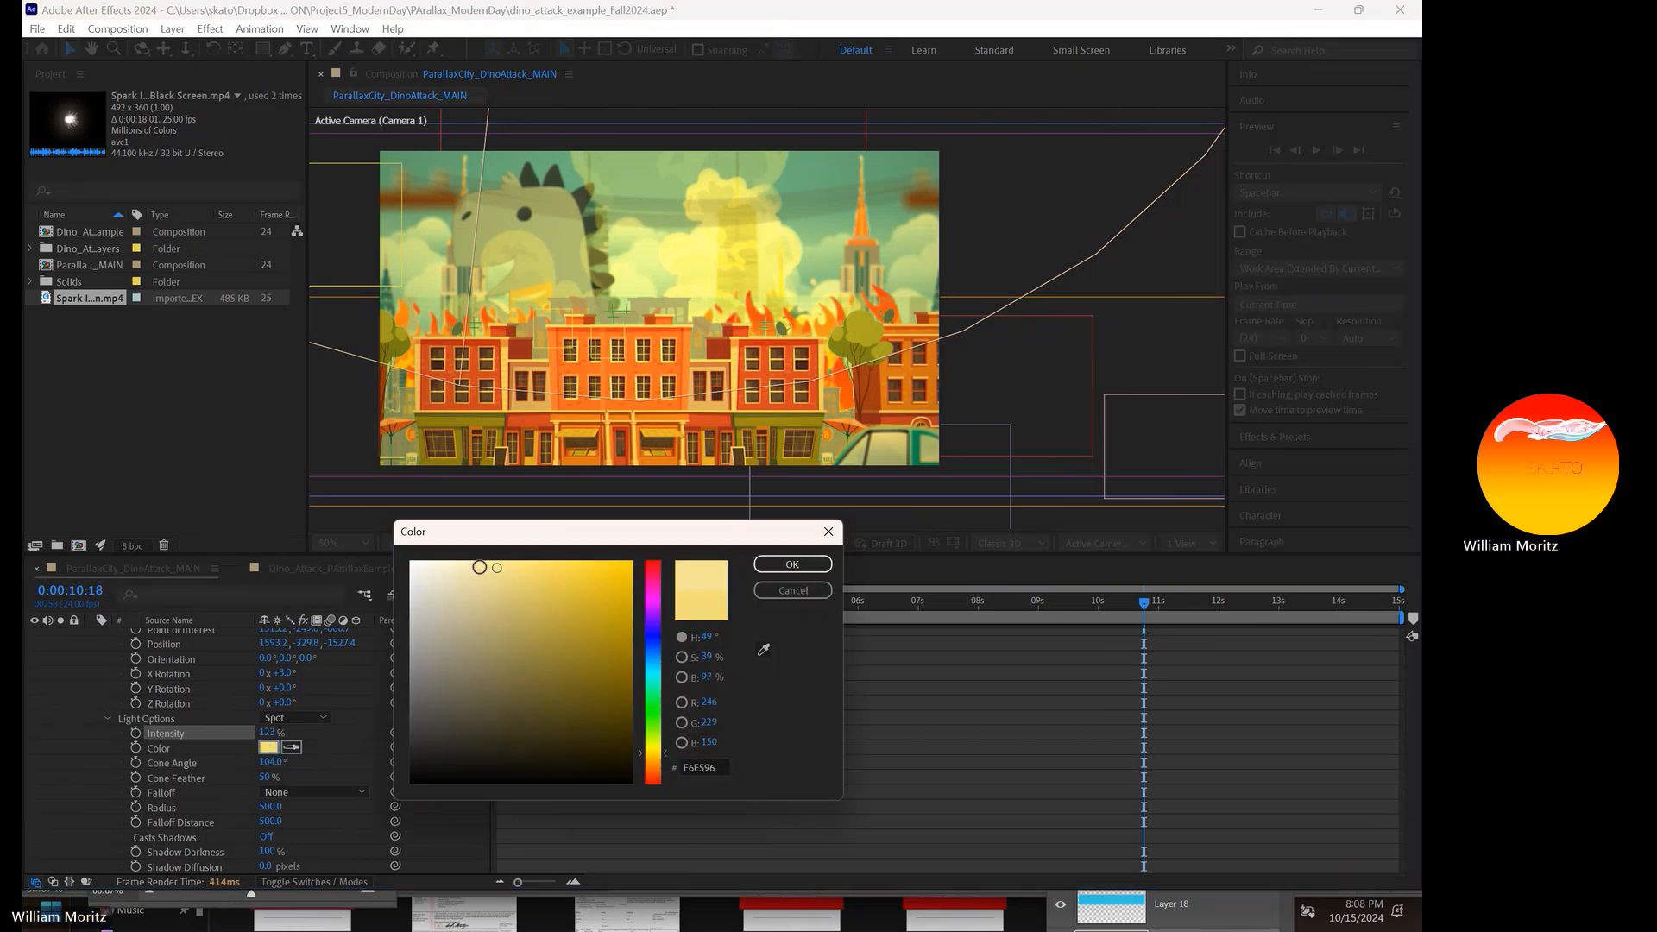
left_click(476, 566)
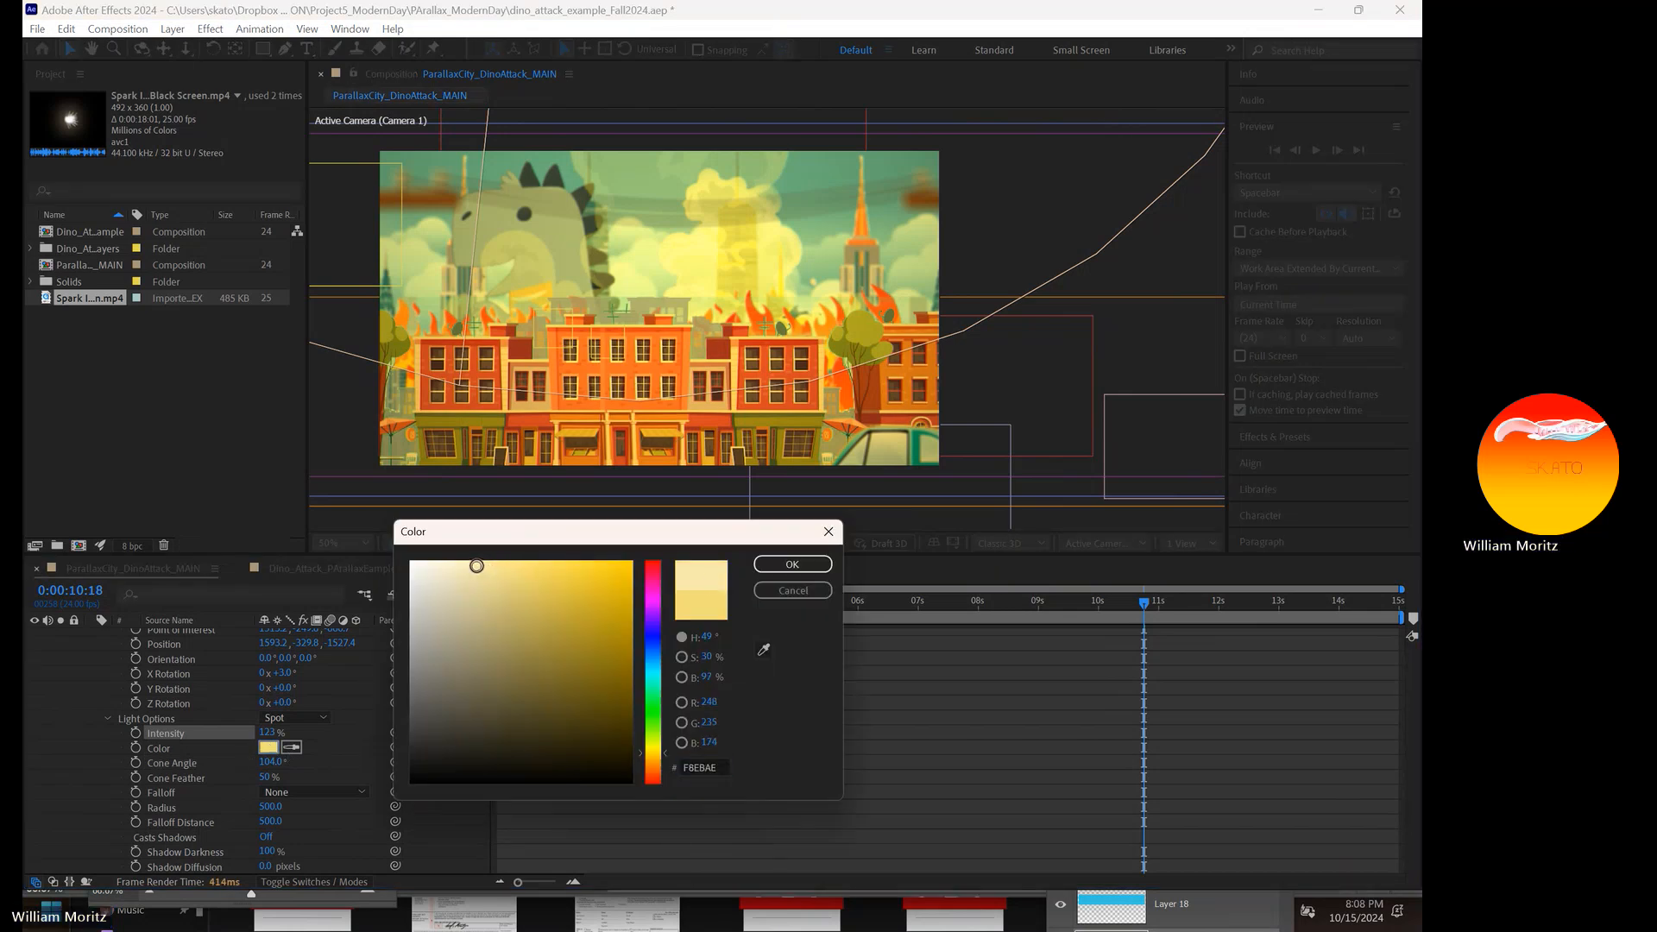
left_click(789, 567)
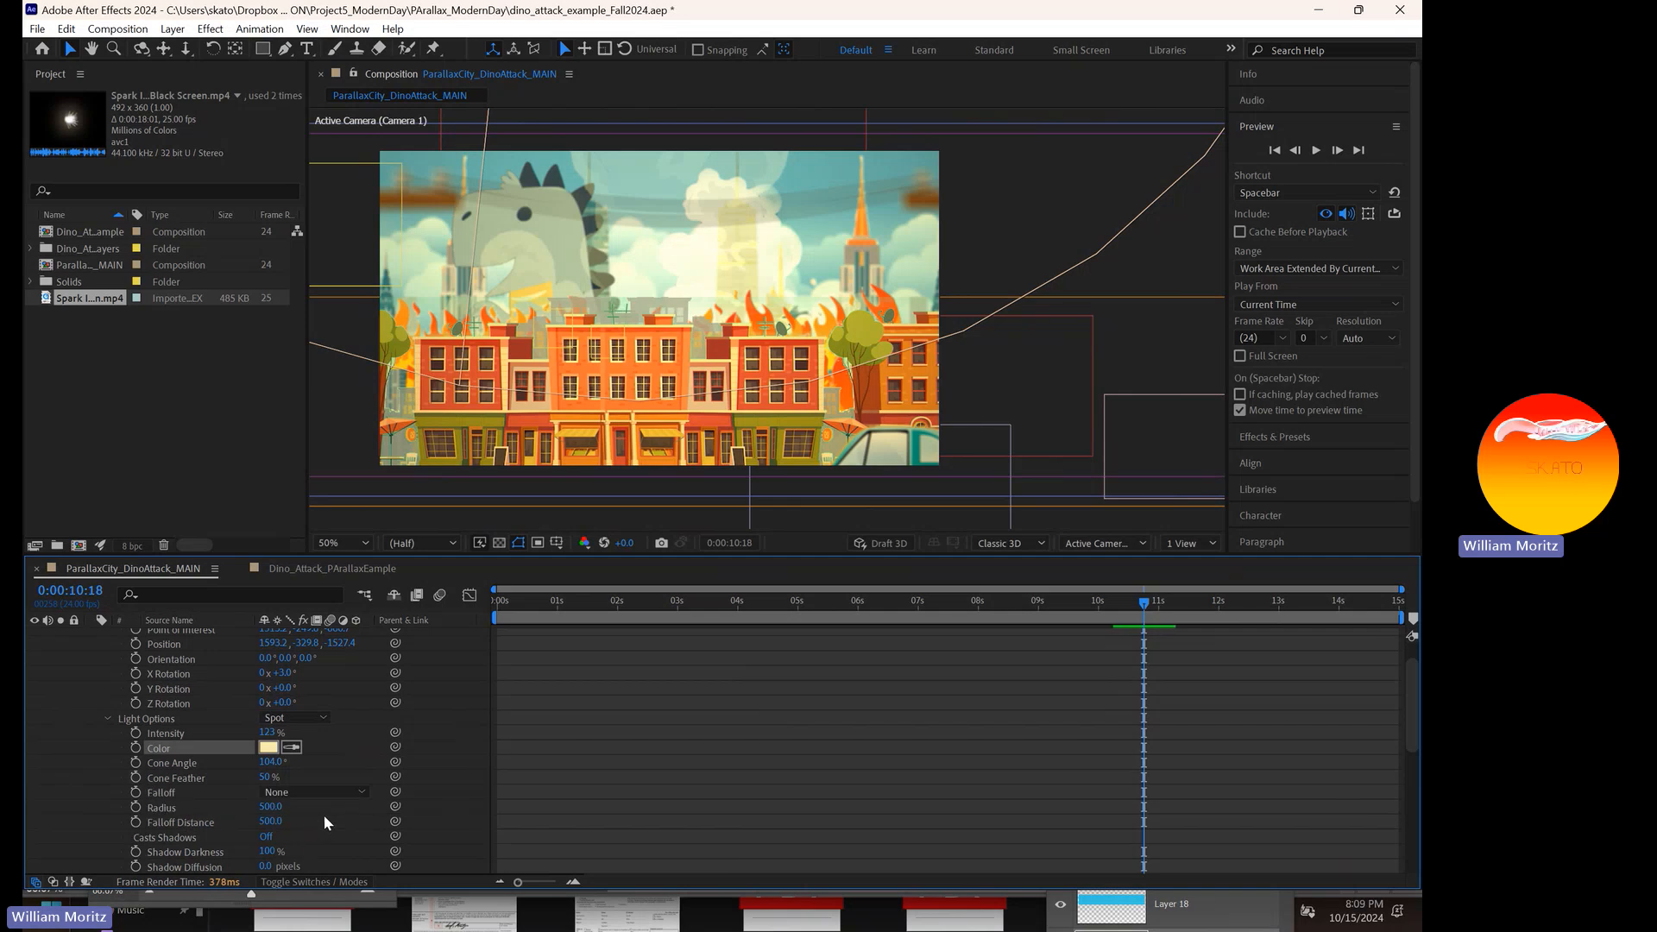
- Turn on shadow casting for the spot light
scroll(323, 815, "down", 3)
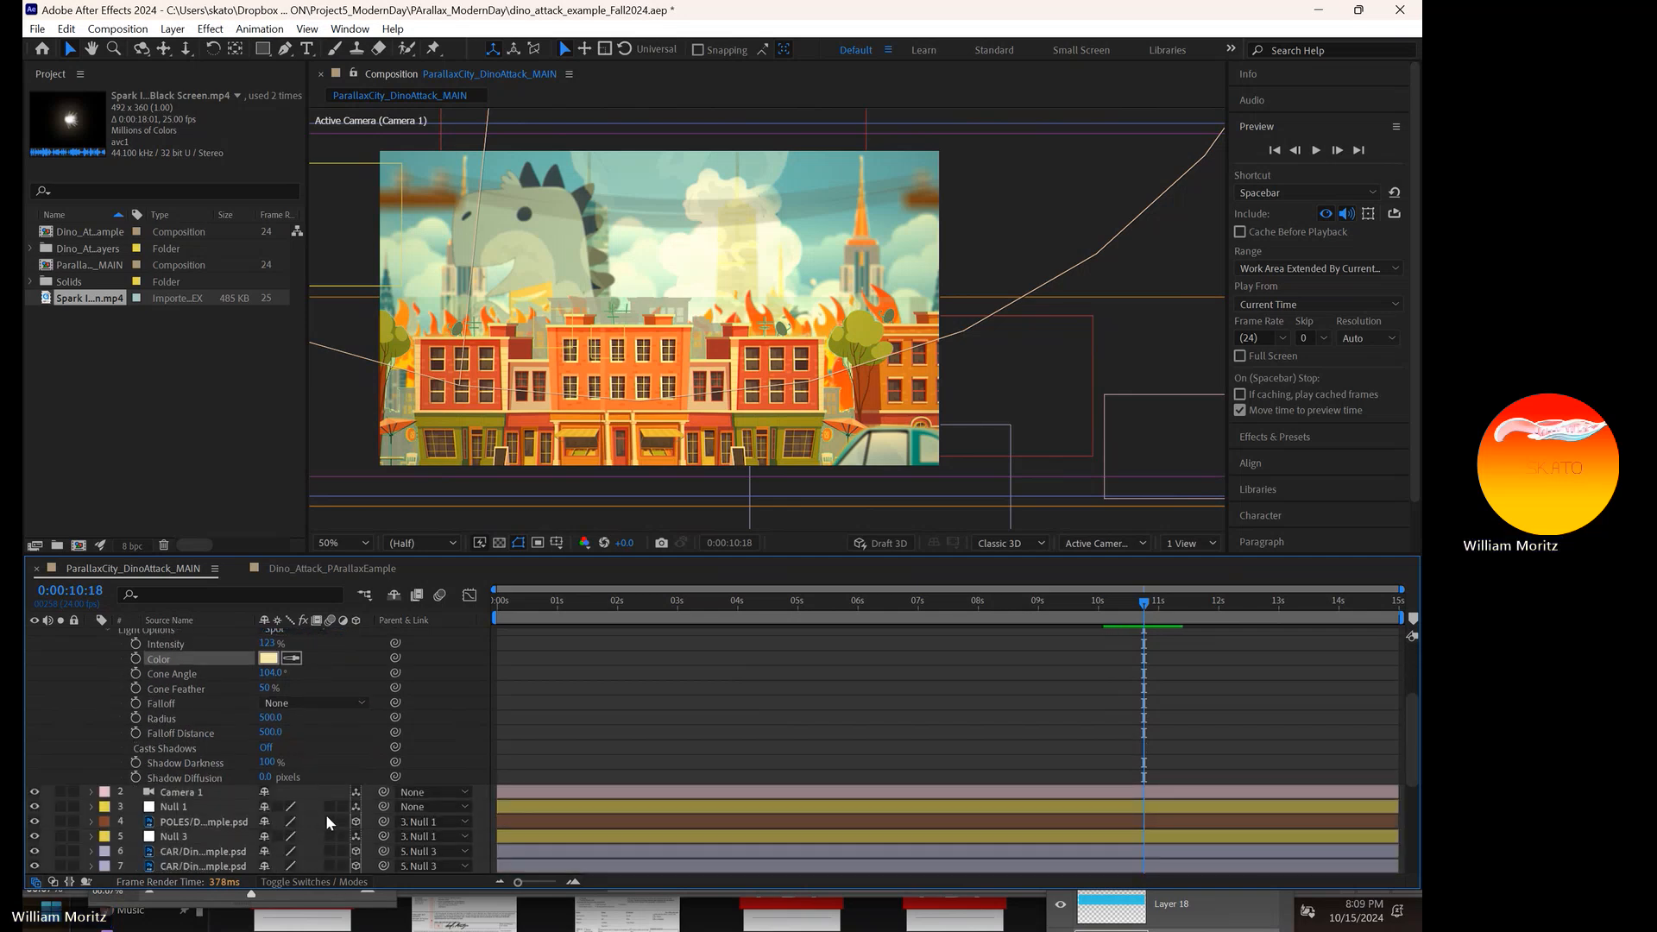
left_click(267, 748)
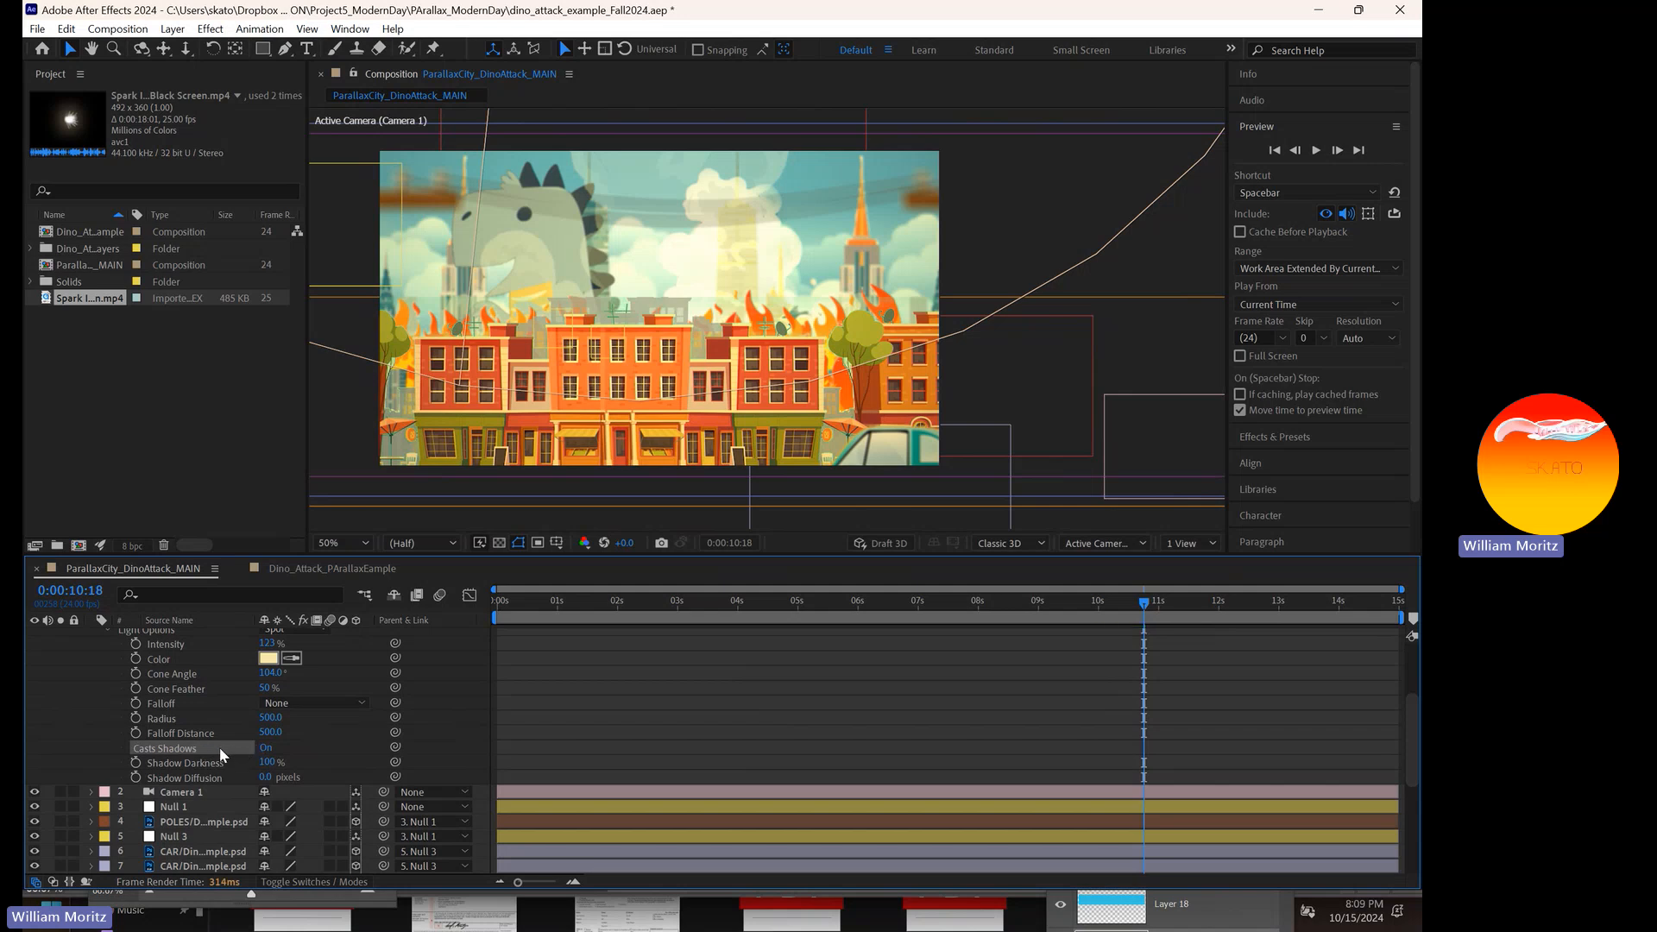
scroll(485, 753, "down", 3)
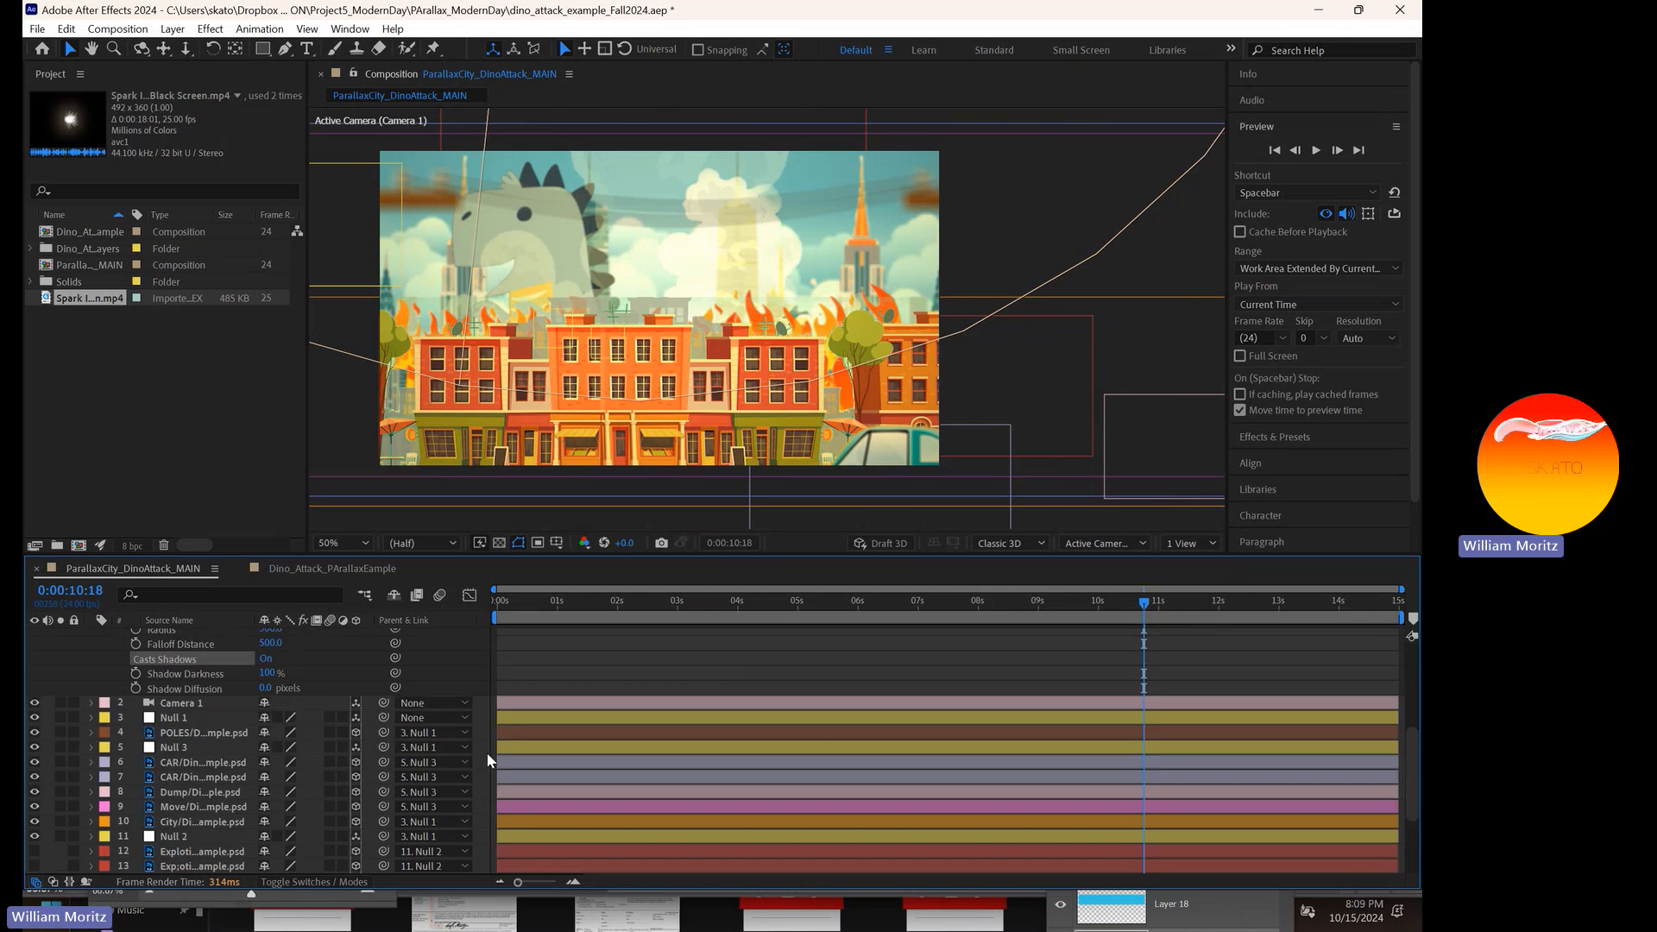
- Turn on shadow casting in the material options of the first car layer (layer 6)
left_click(524, 754)
left_click(525, 765)
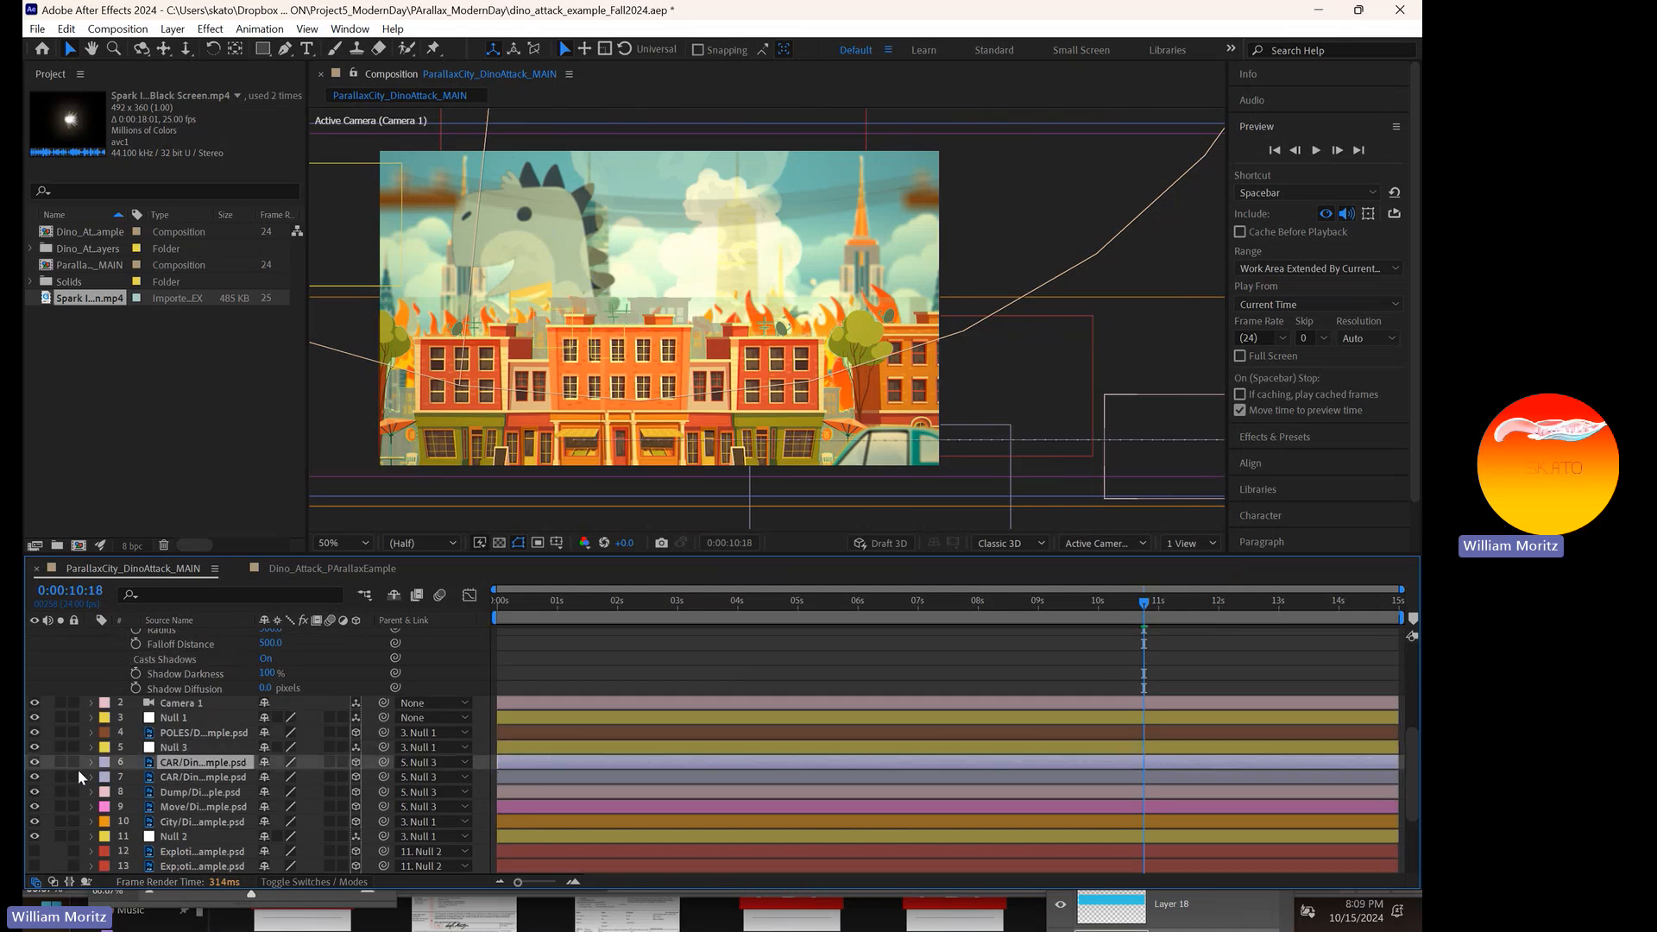
left_click(90, 762)
scroll(78, 806, "down", 3)
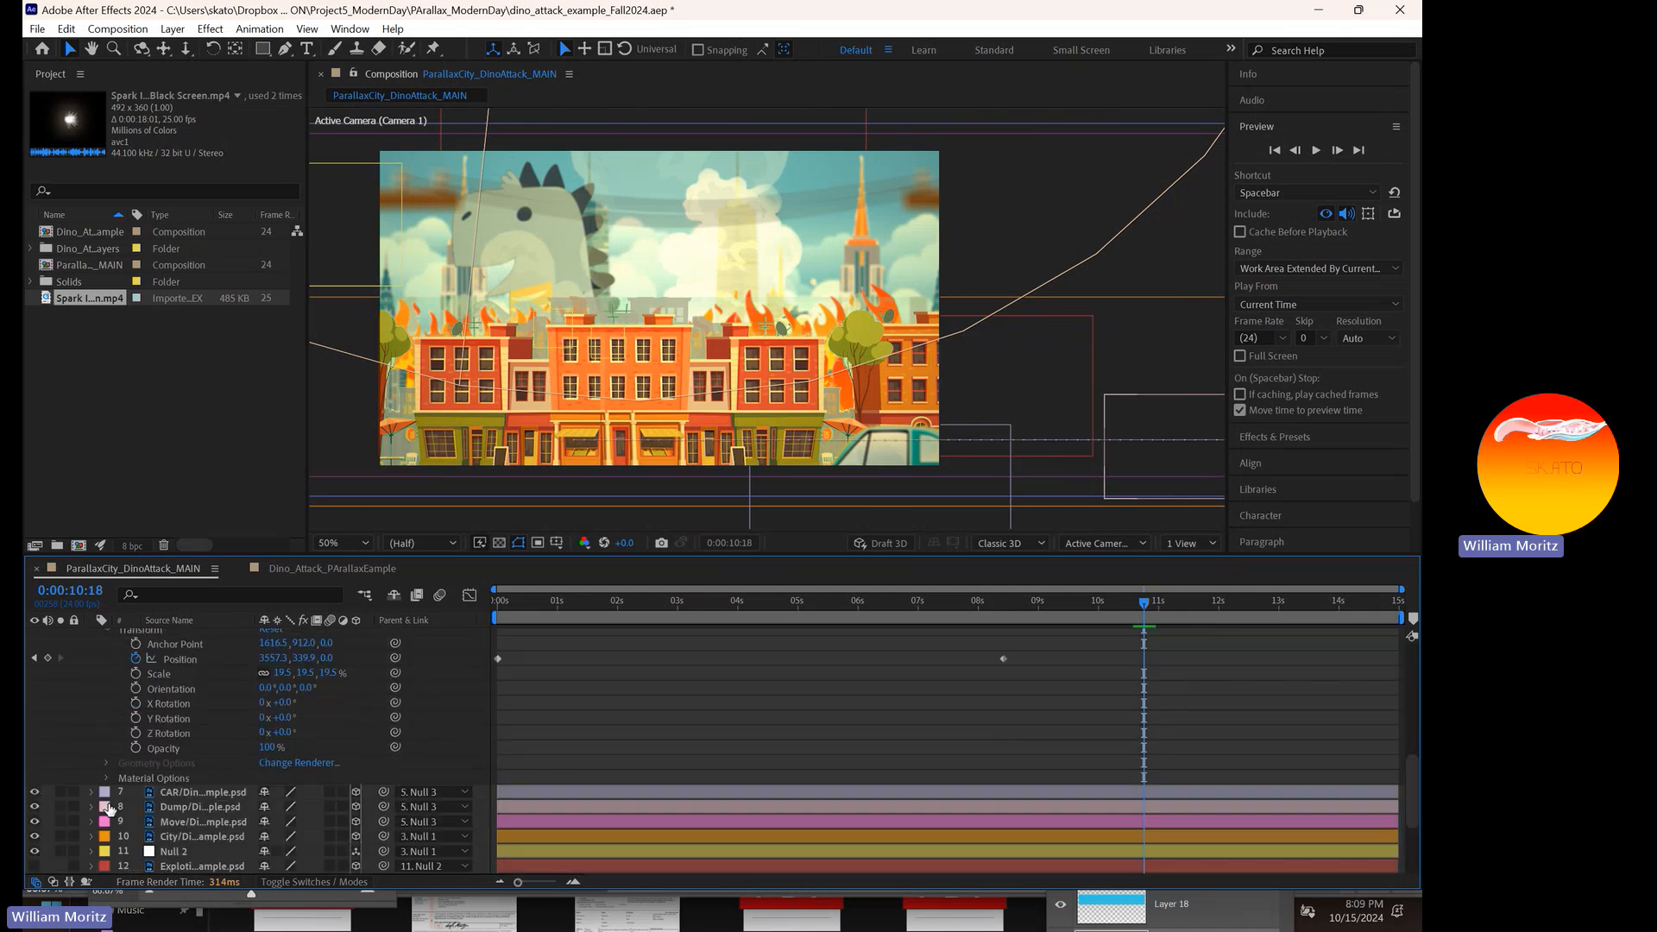
left_click(106, 778)
scroll(105, 777, "down", 3)
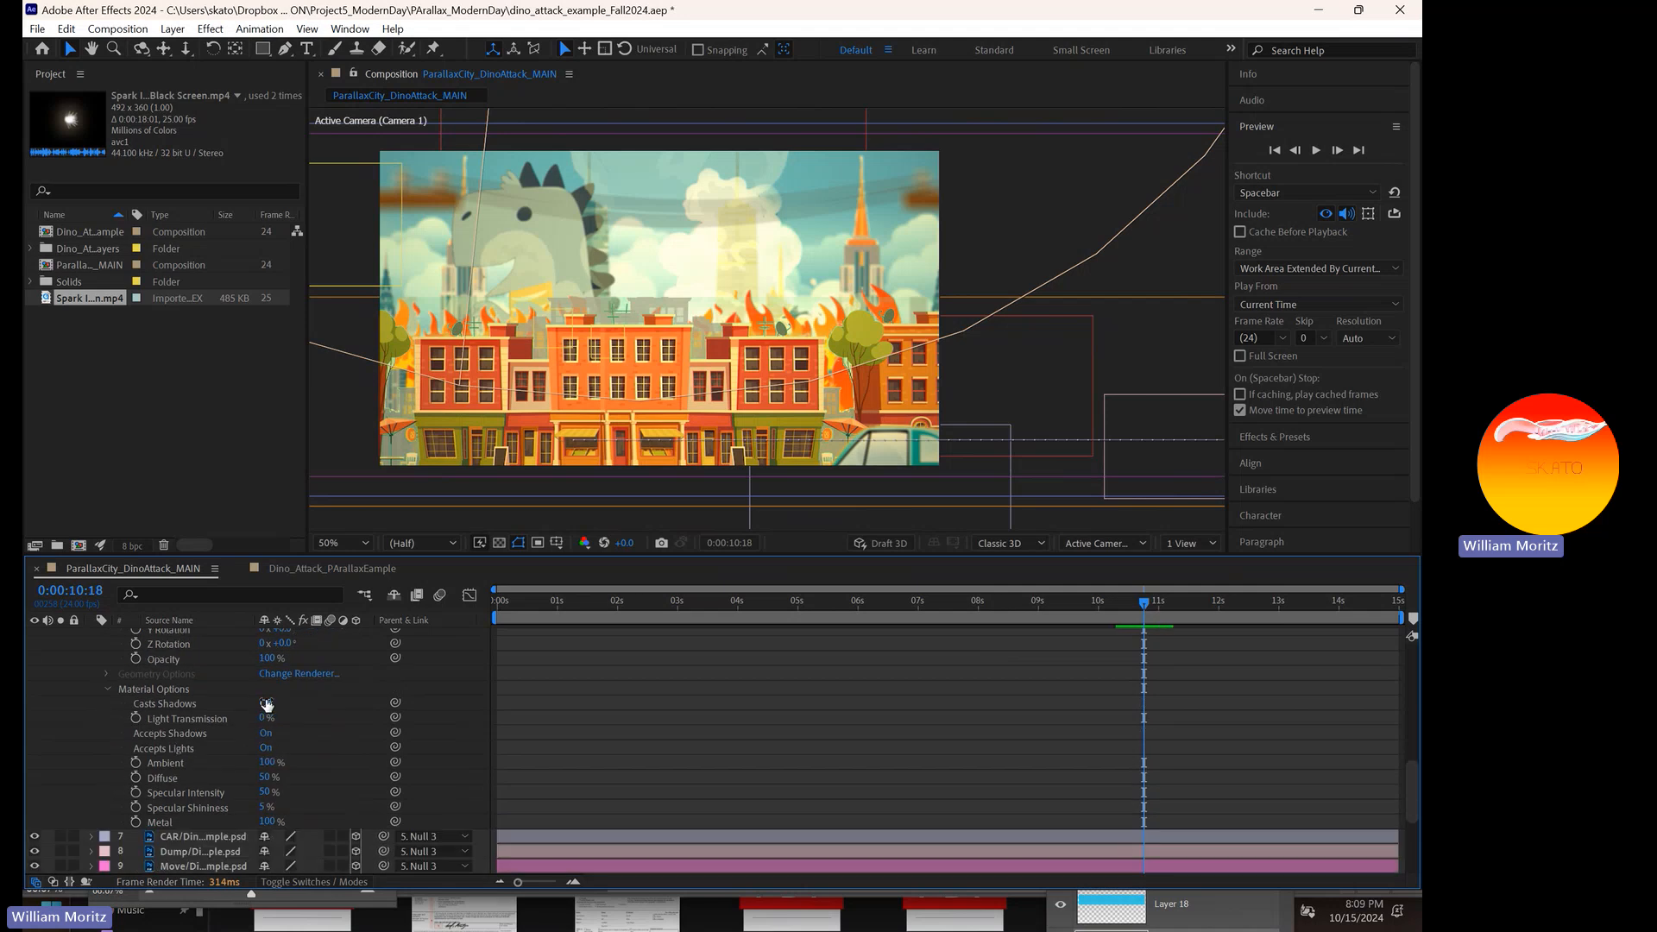
left_click(266, 703)
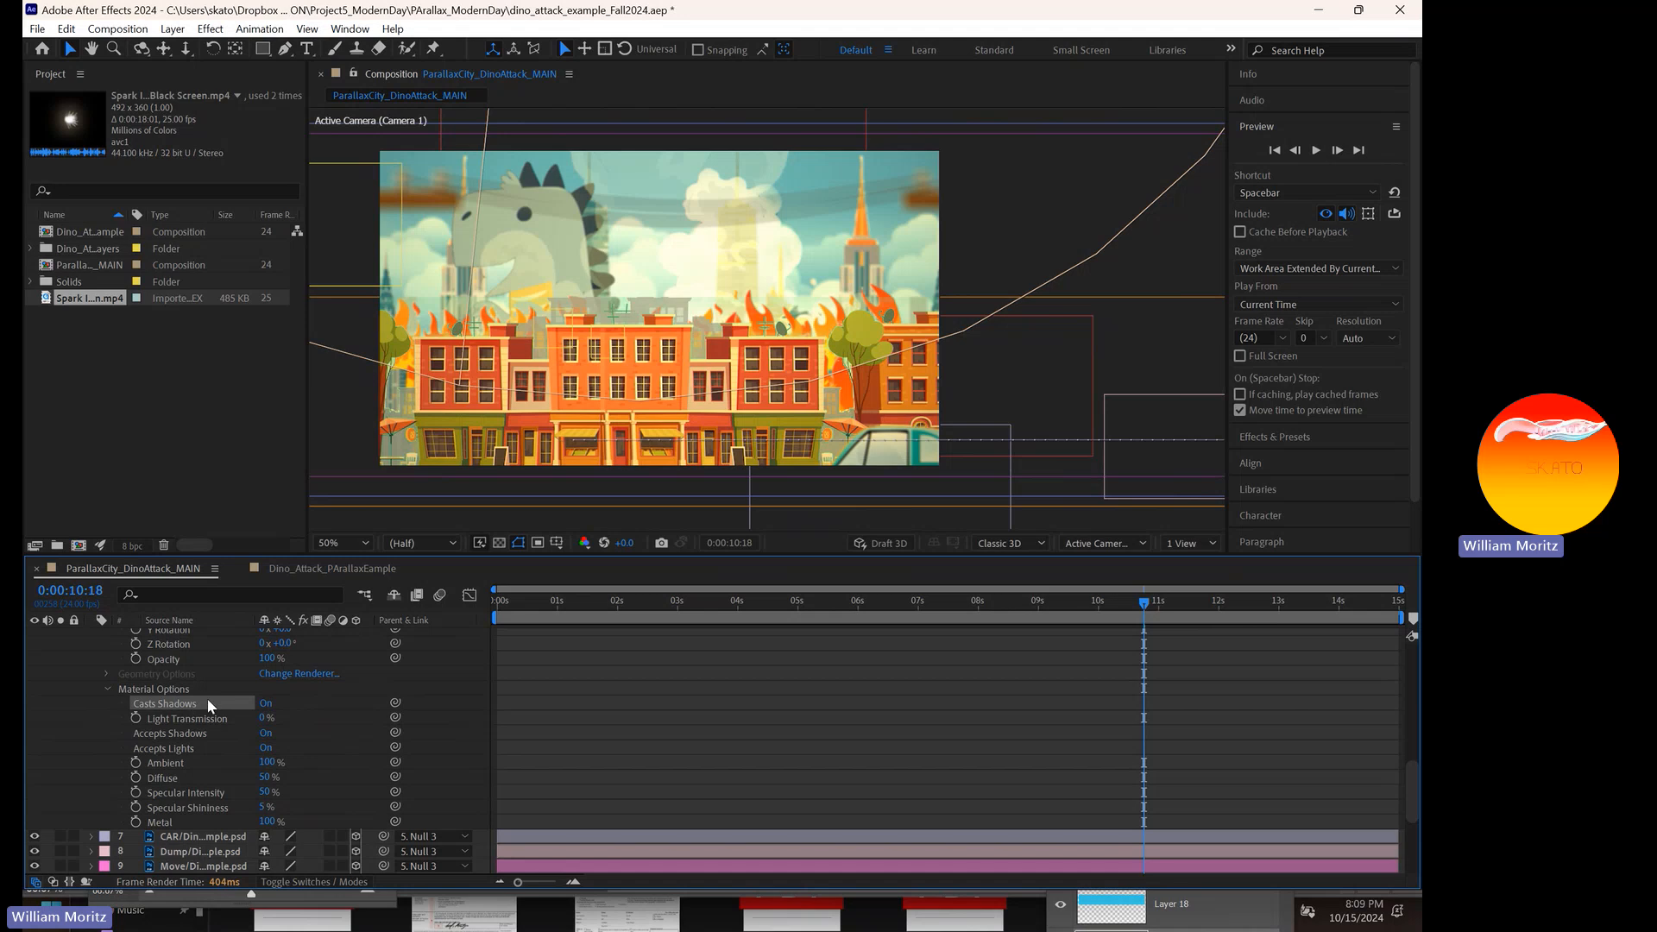
- Try shadow casting in the material options of the POLES layer and switch it back off
scroll(531, 782, "up", 4)
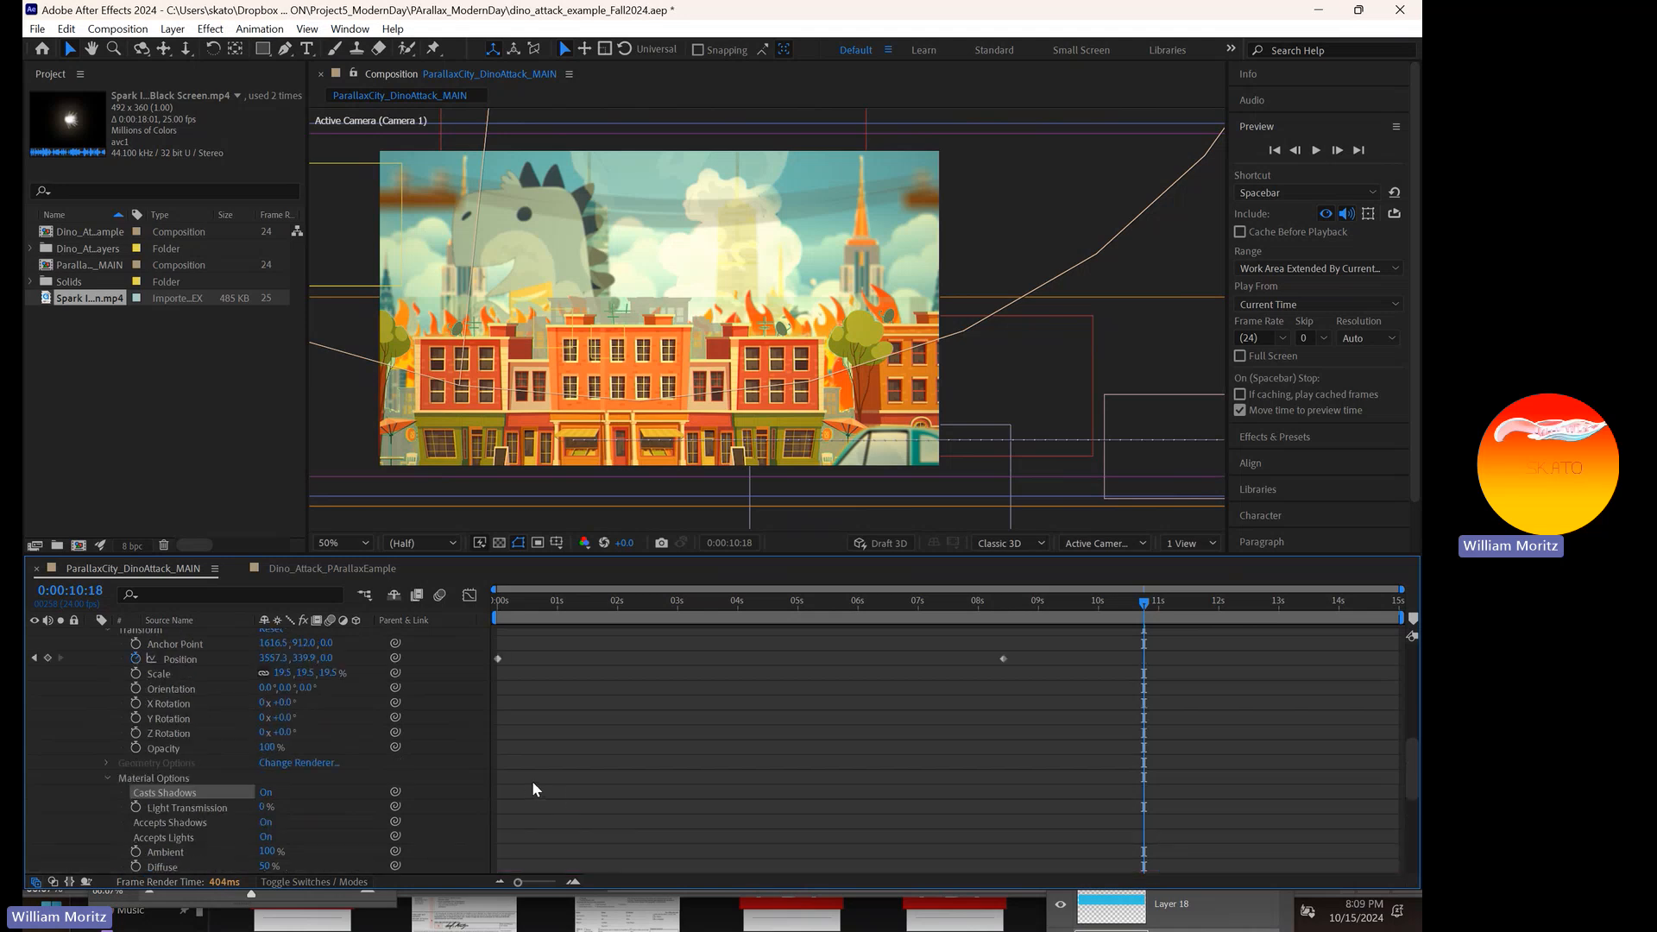
left_click(203, 702)
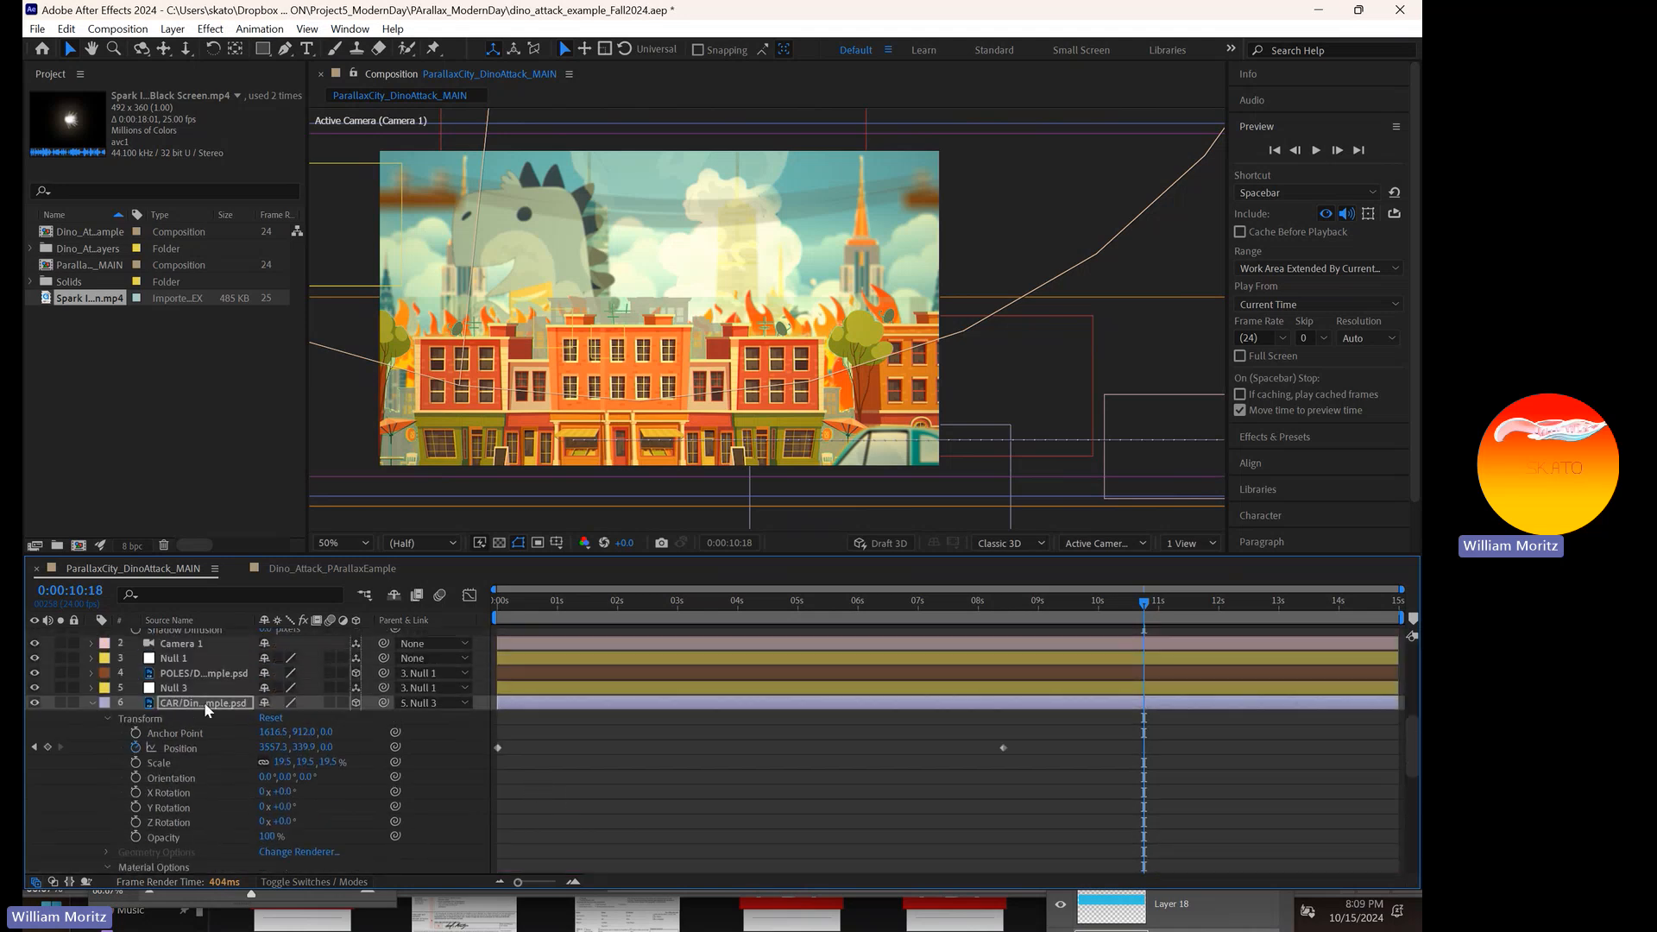
left_click(207, 674, "ctrl")
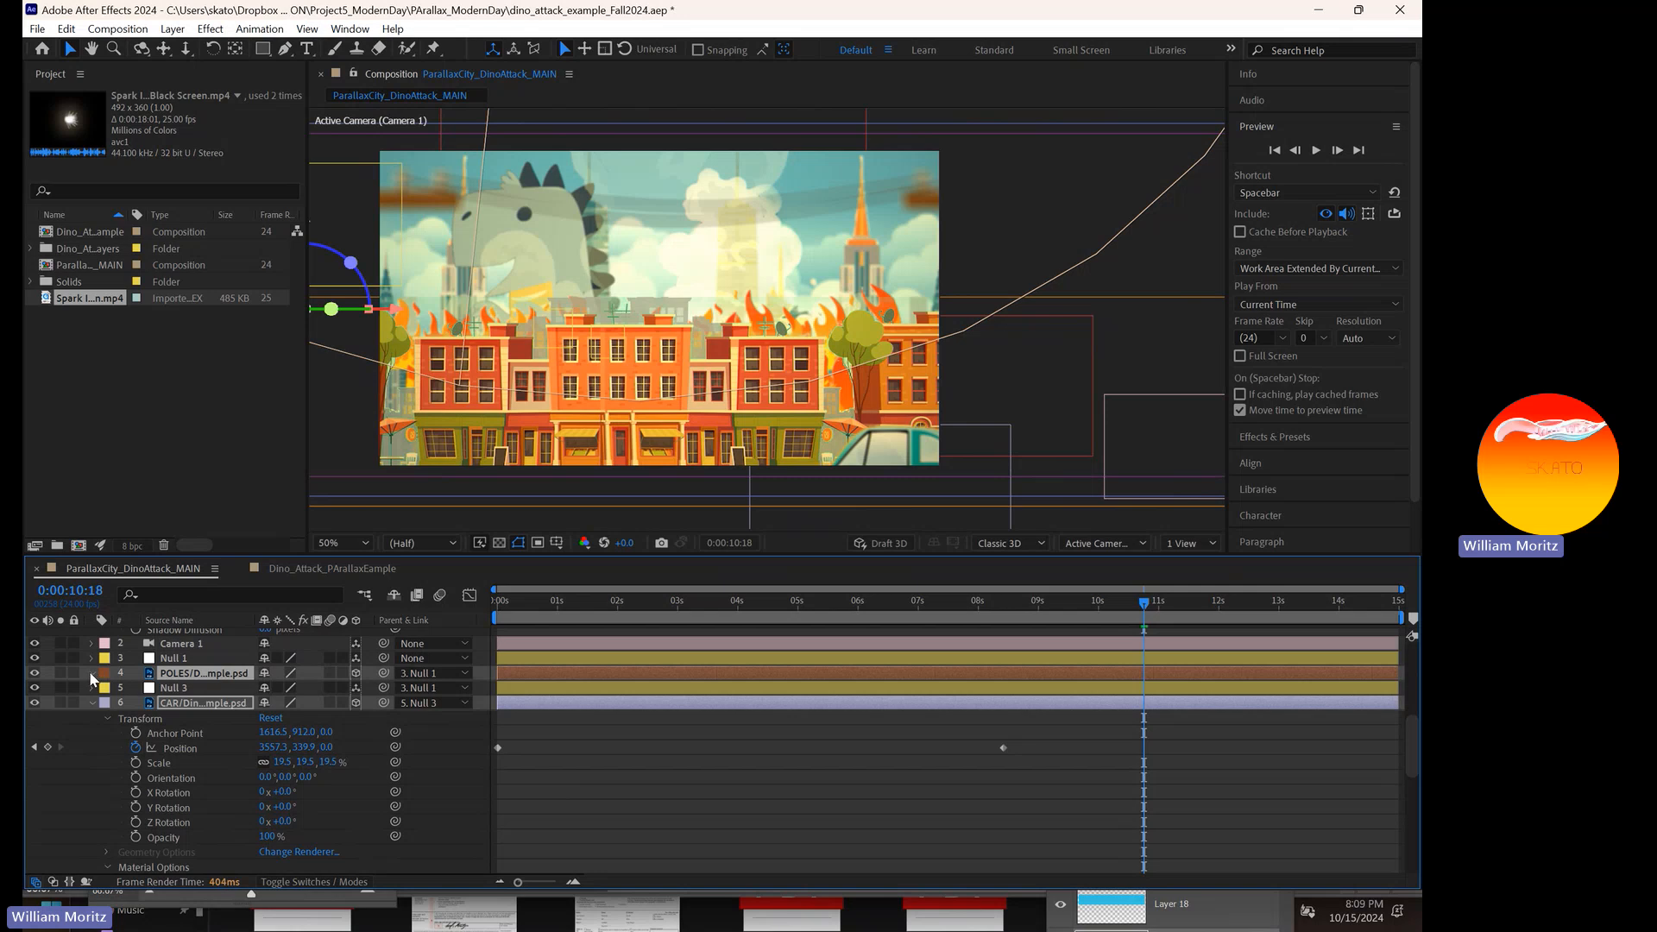
left_click(92, 673)
left_click(107, 689)
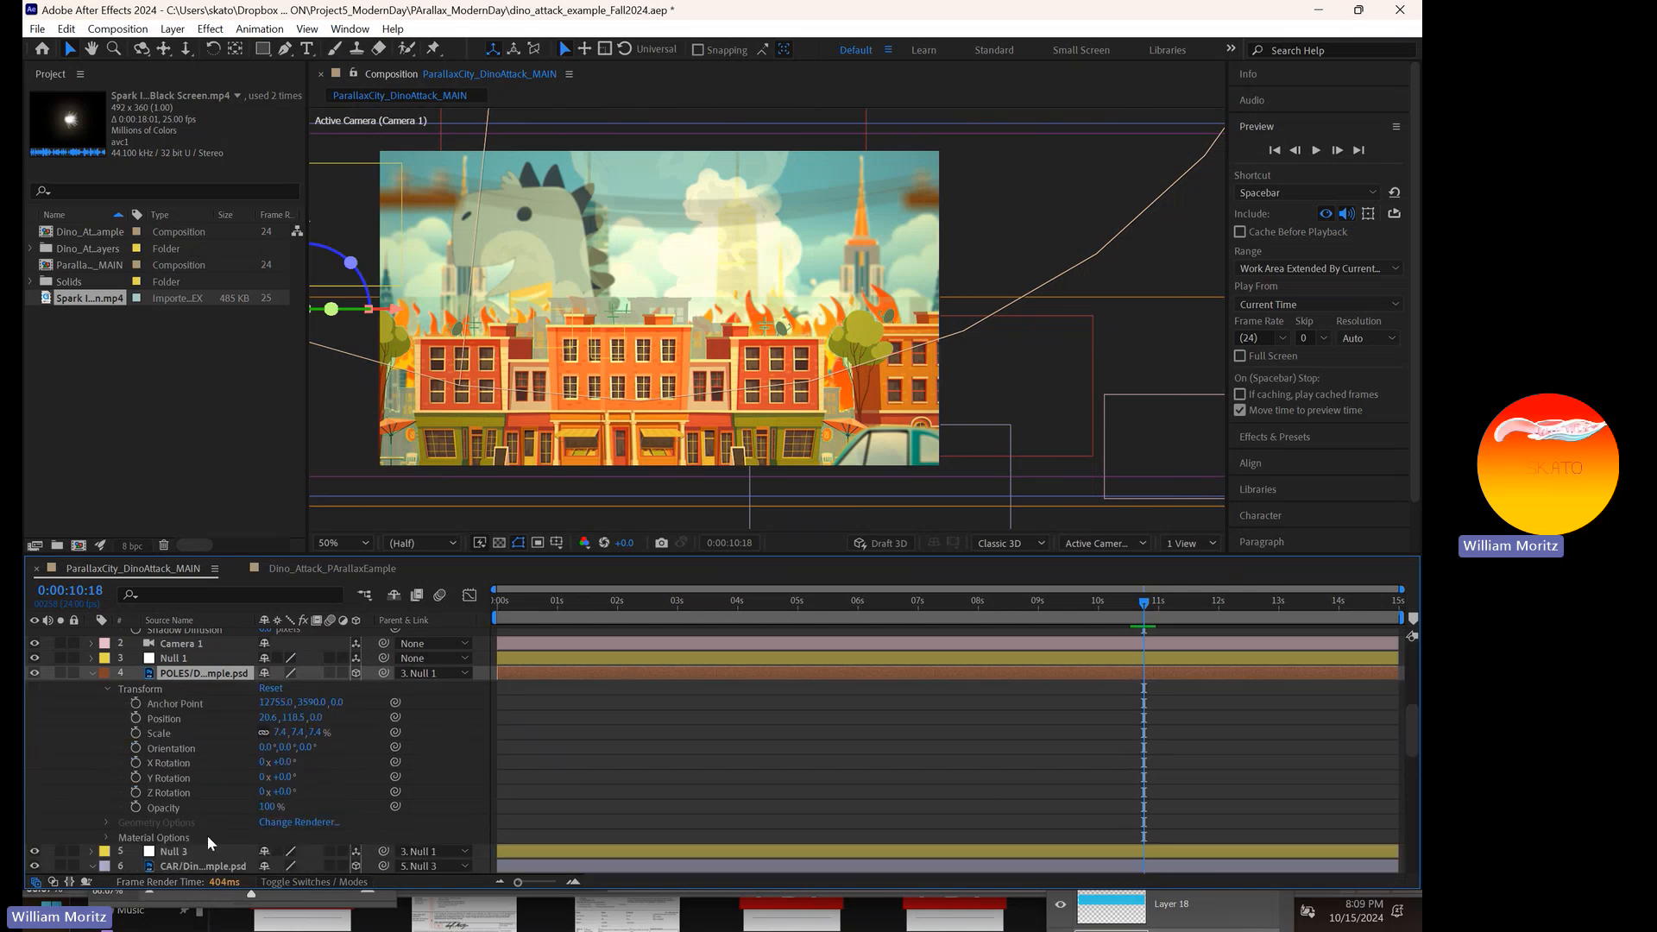
left_click(109, 837)
scroll(214, 718, "down", 2)
left_click(266, 747)
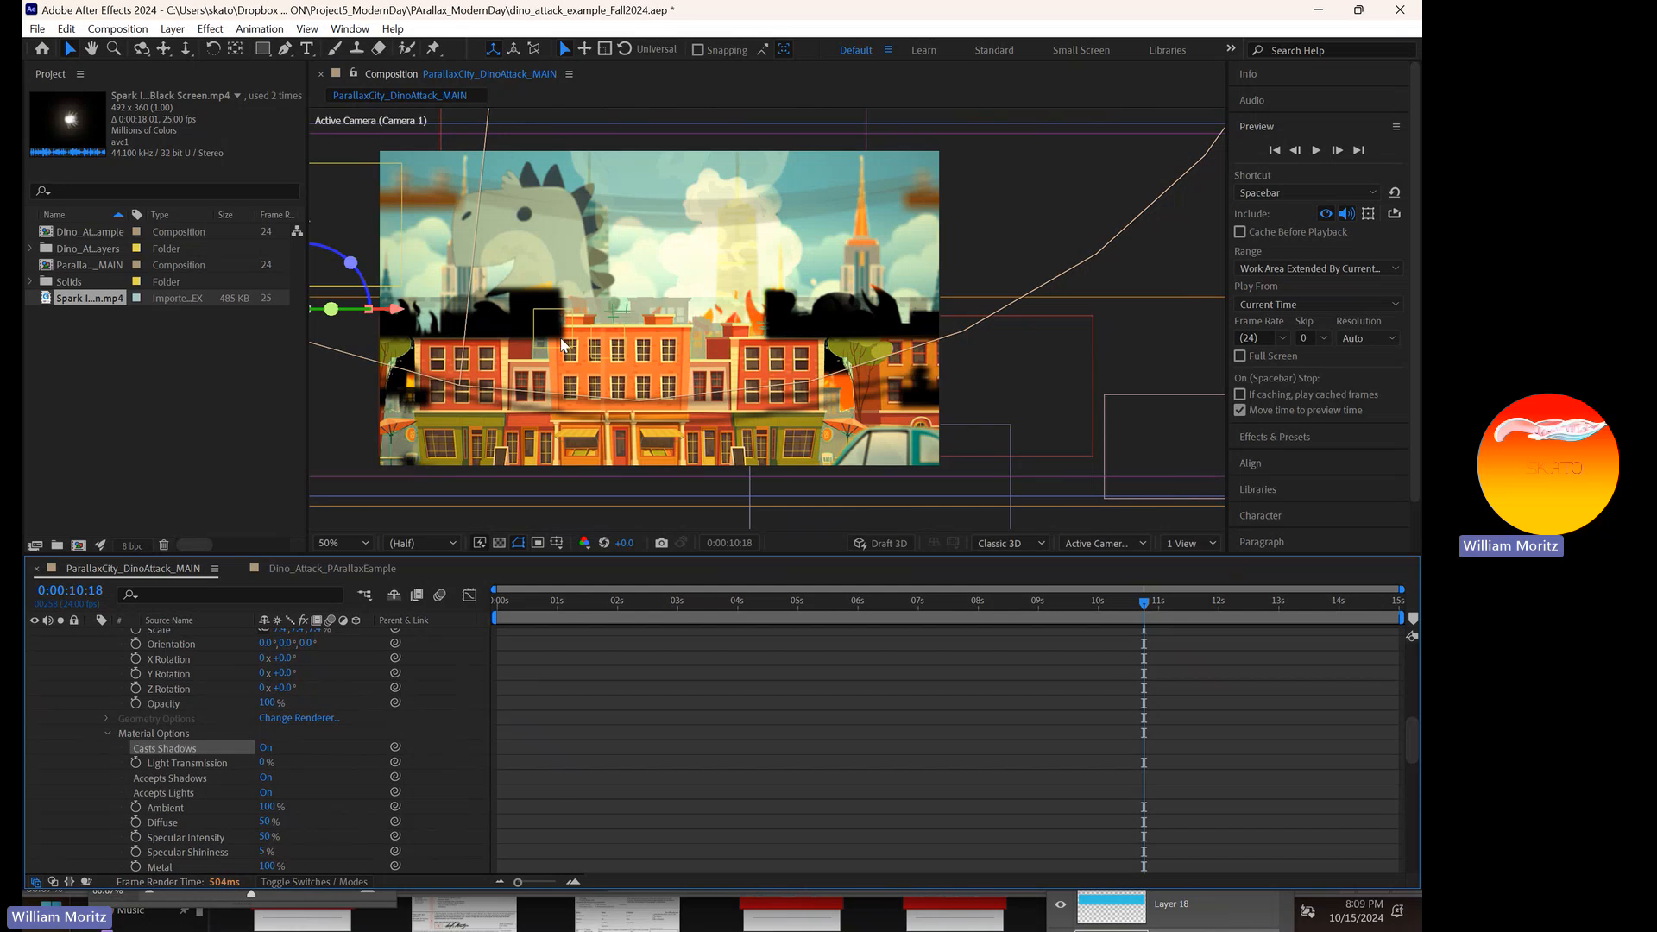
left_click(264, 749)
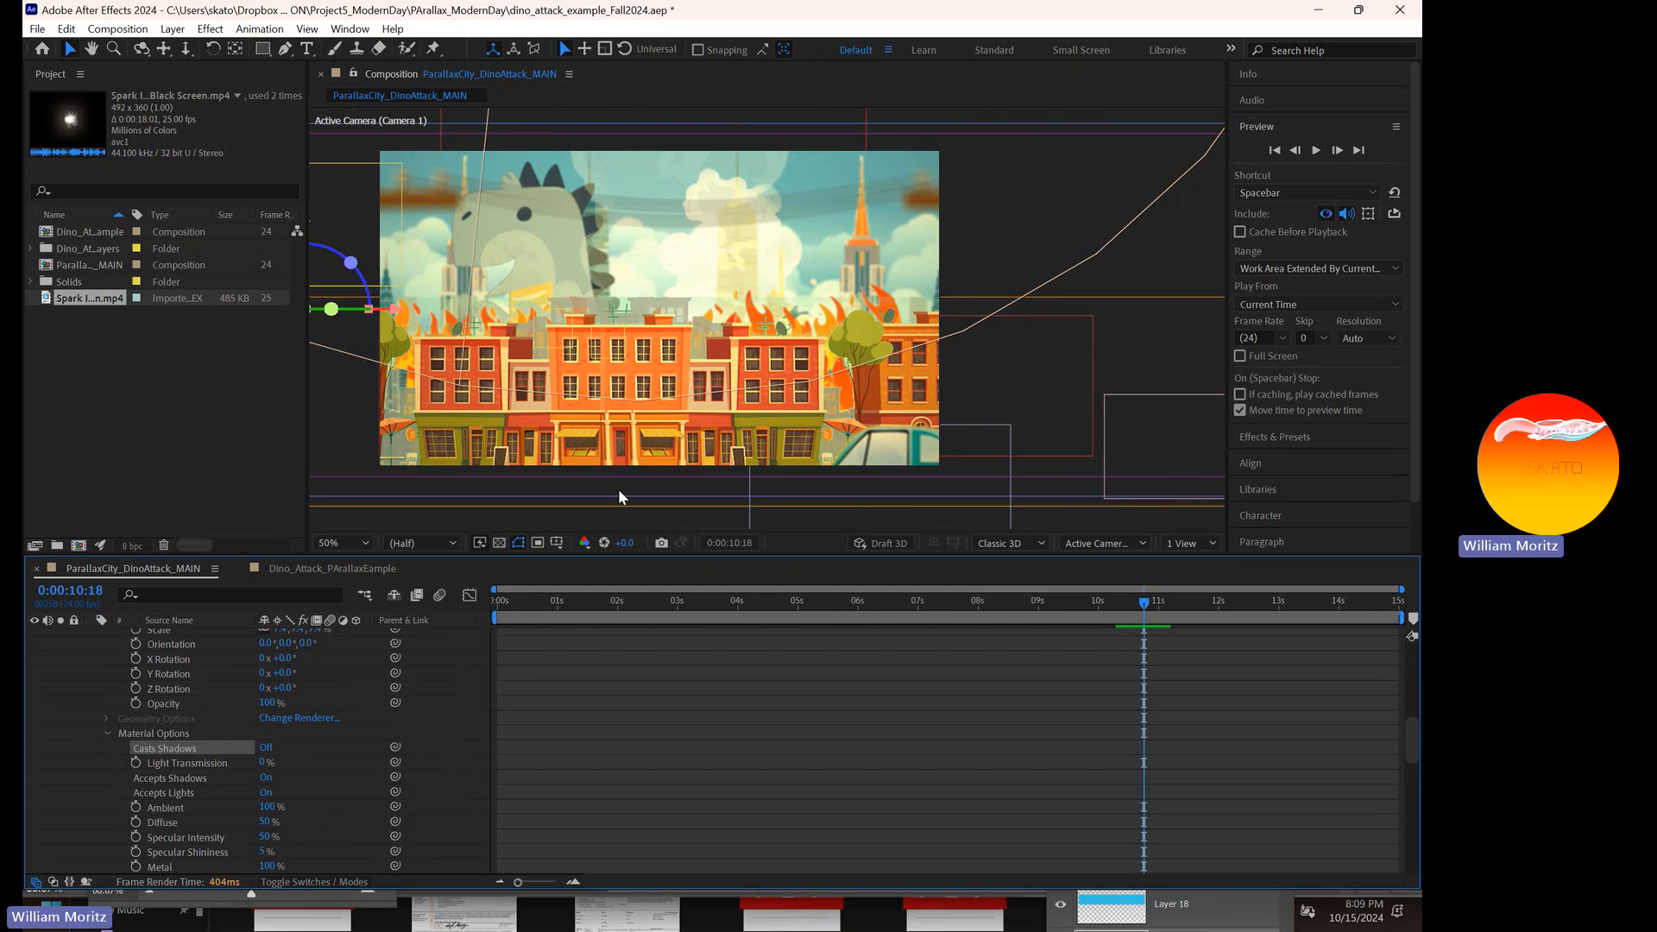
- Go to 0:00:01:19 and change the Z value of the spot light's point of interest to -1137.7
left_click(917, 602)
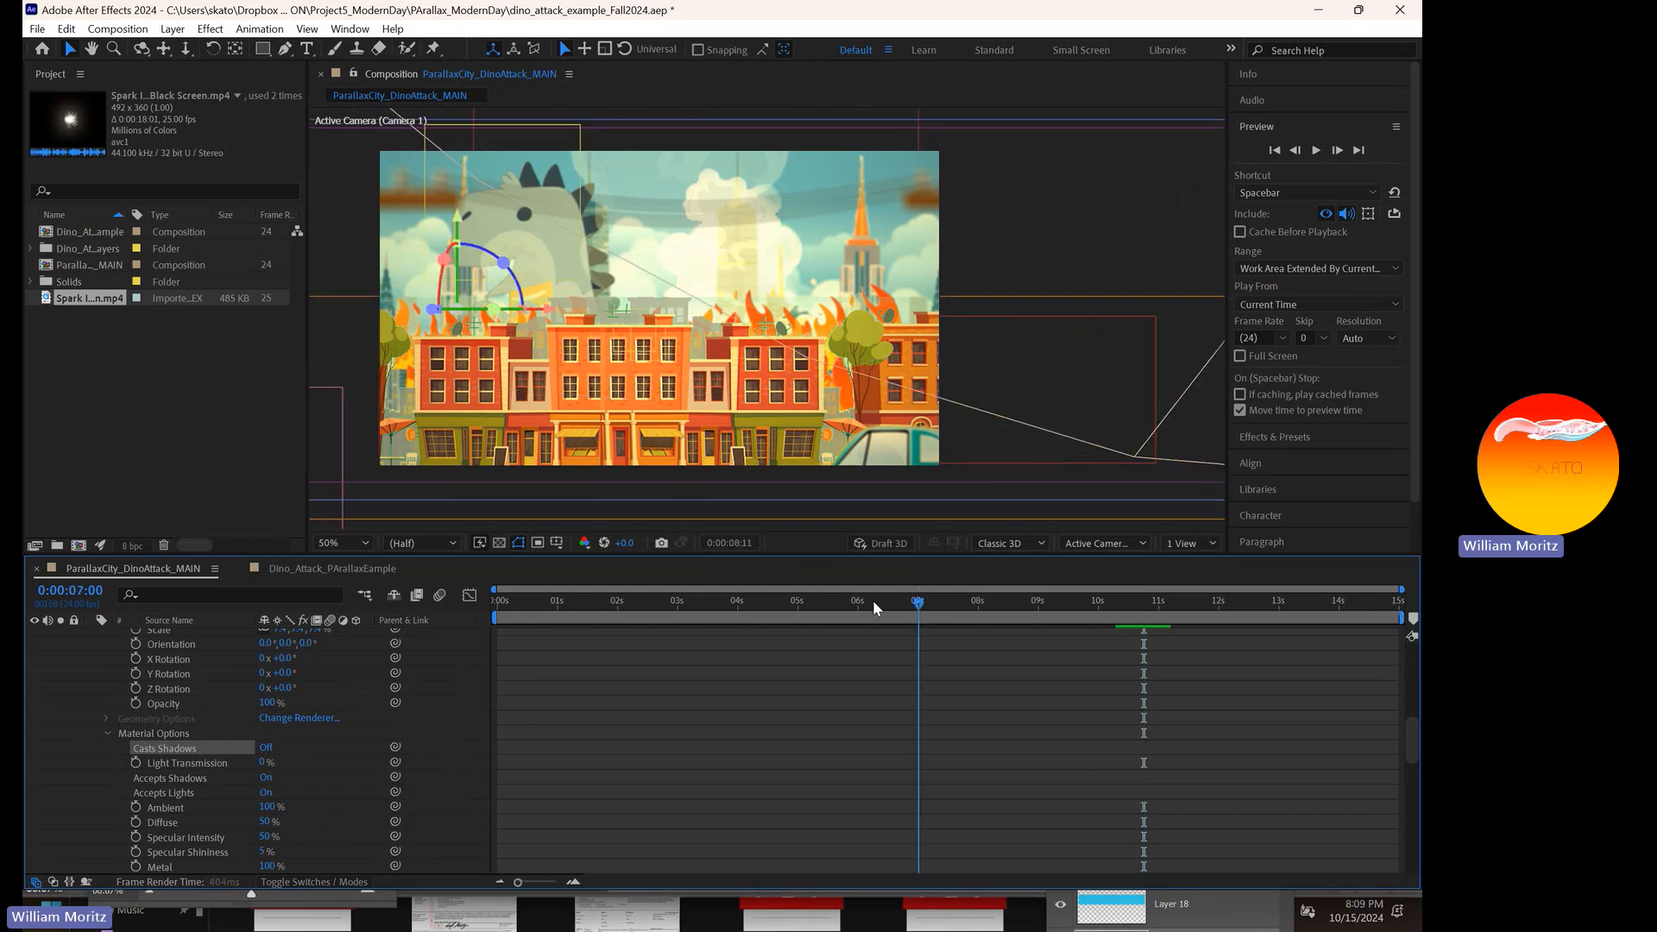
left_click_drag(873, 599, 605, 608)
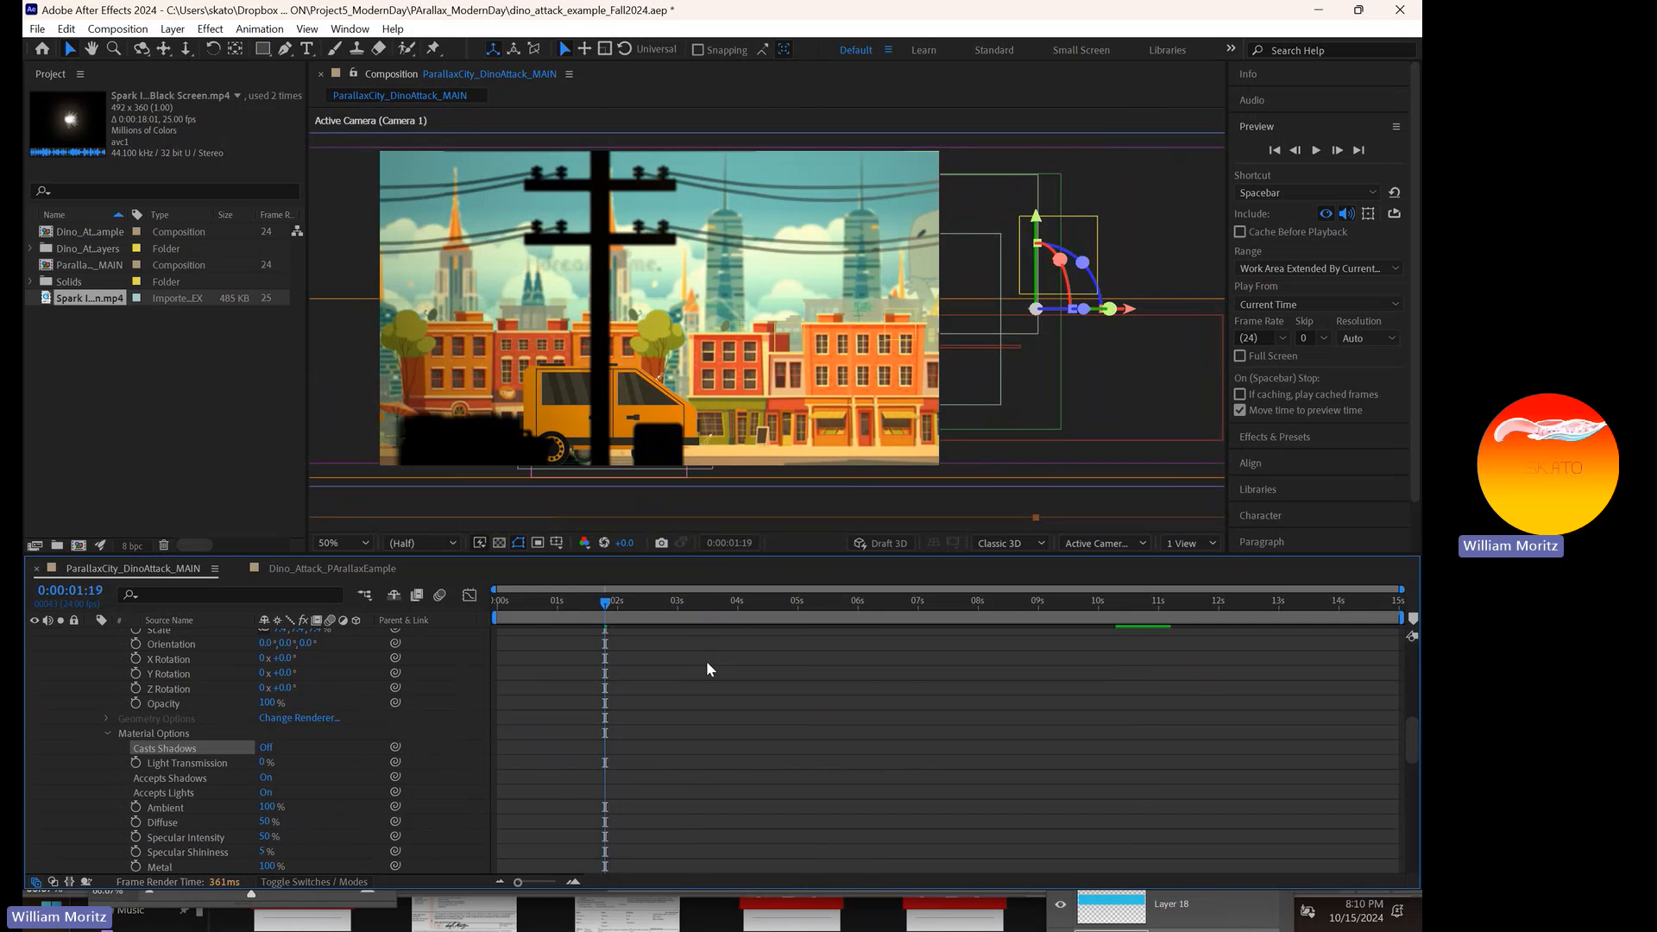
scroll(706, 661, "up", 3)
scroll(704, 665, "up", 6)
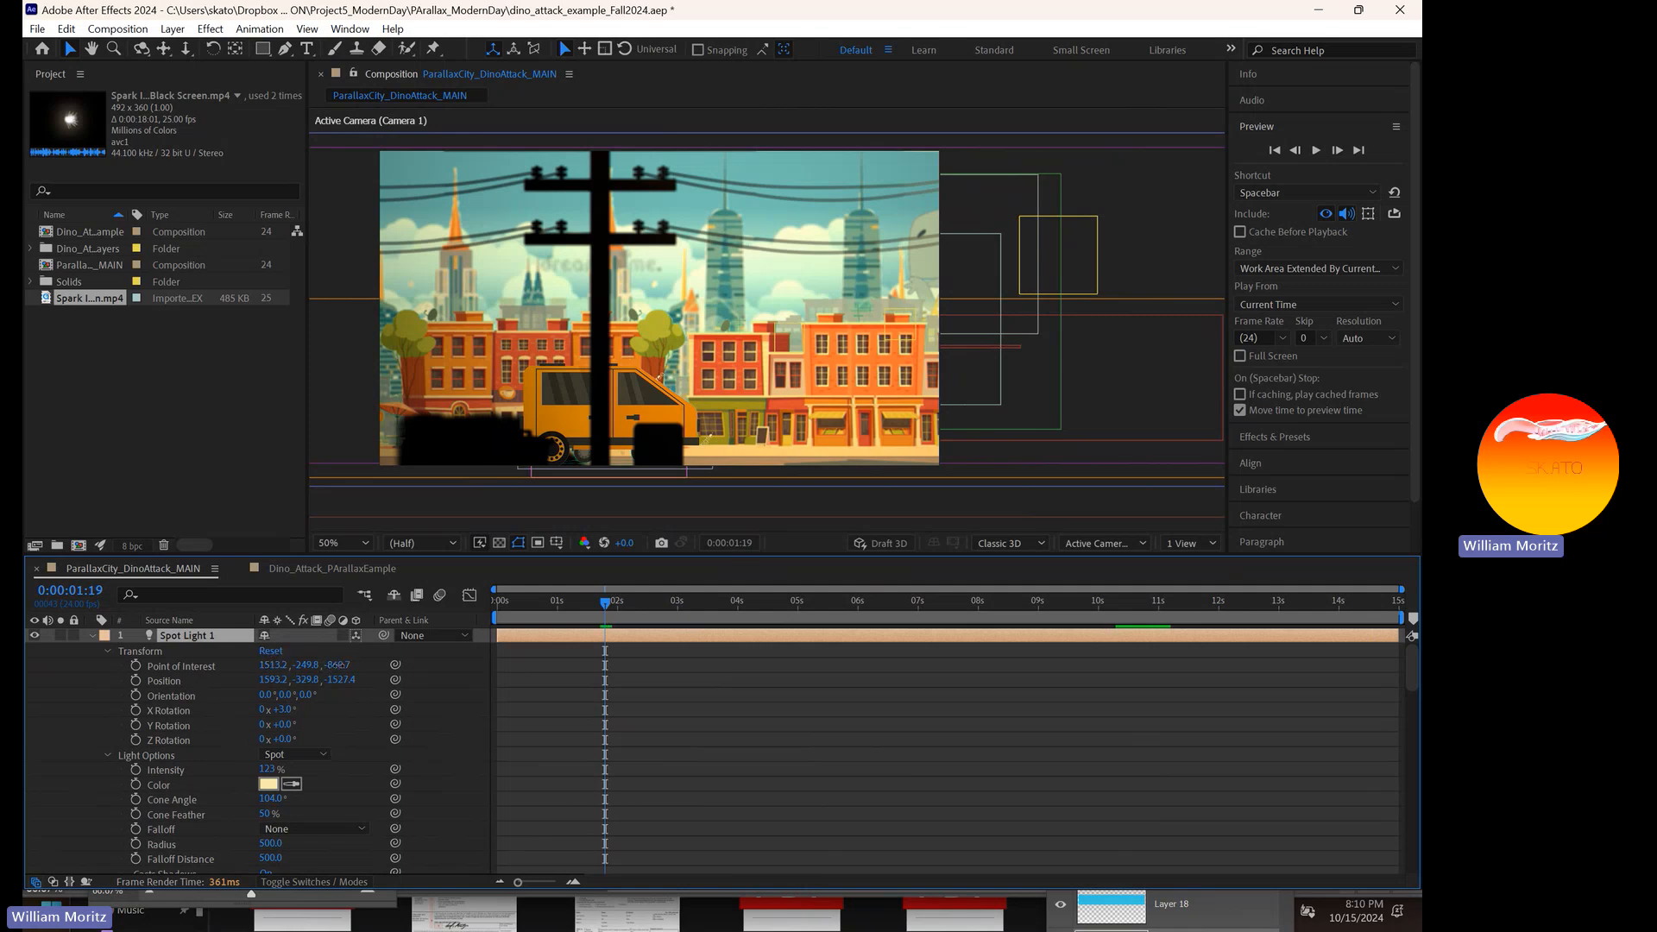
left_click_drag(335, 665, 122, 666)
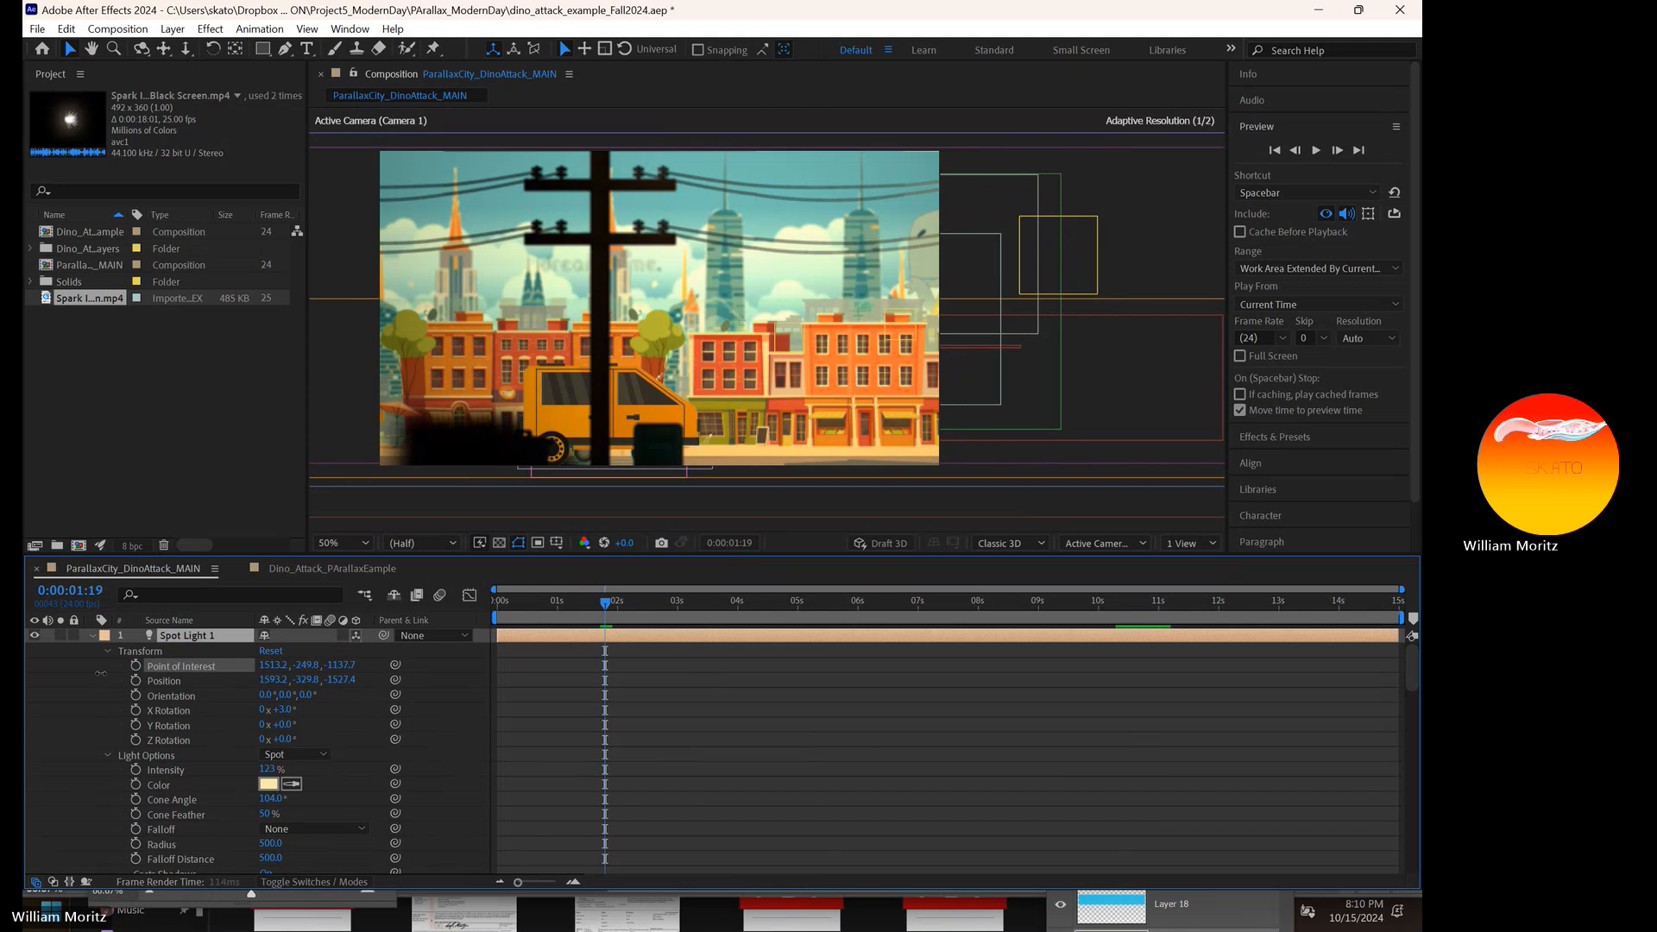
- Show two views and, in the top view, move the spot light back beside the camera, to about 398, -472, -2757
left_click(1190, 543)
left_click(1188, 573)
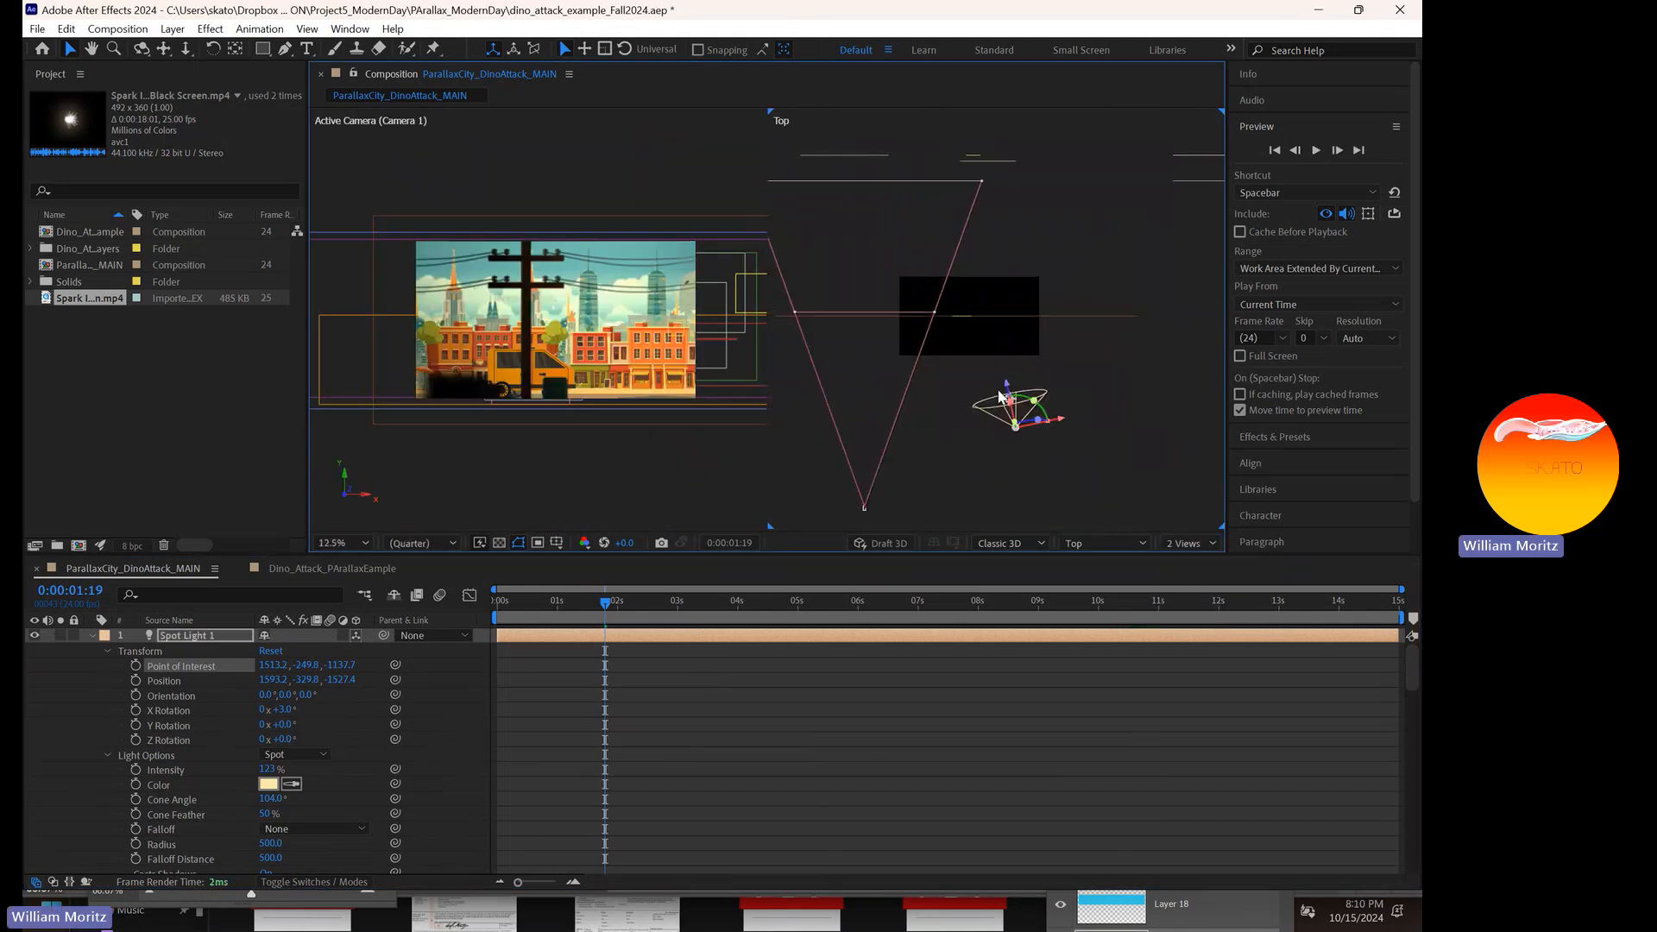
left_click_drag(1016, 406, 1024, 509)
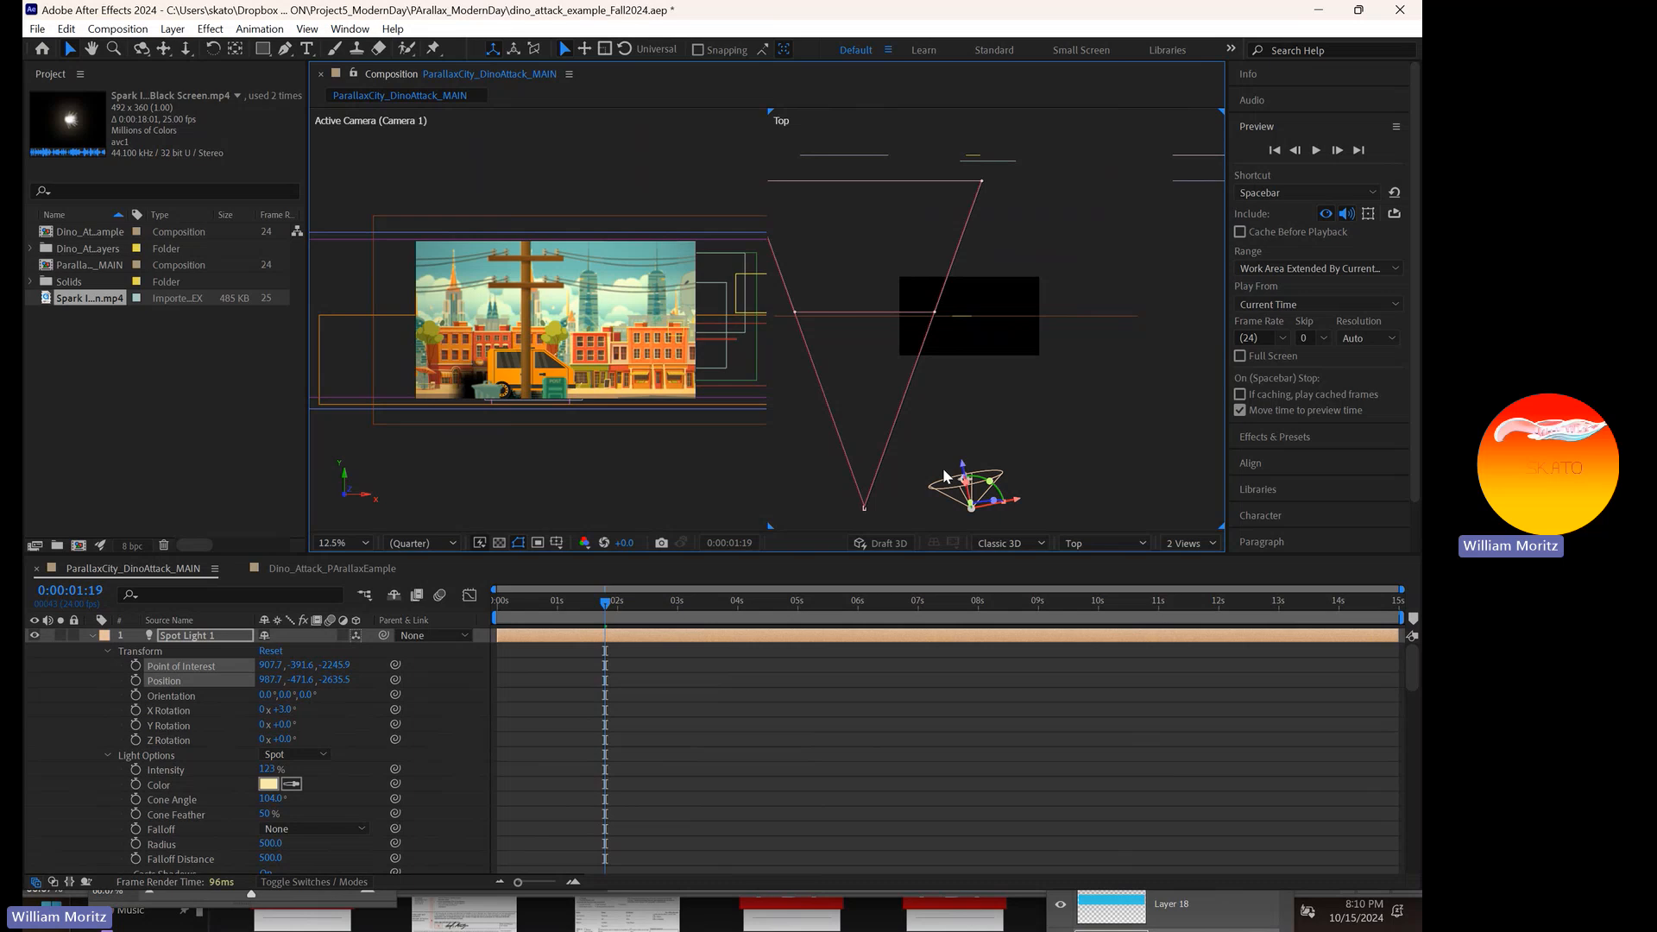
left_click_drag(1029, 504, 970, 511)
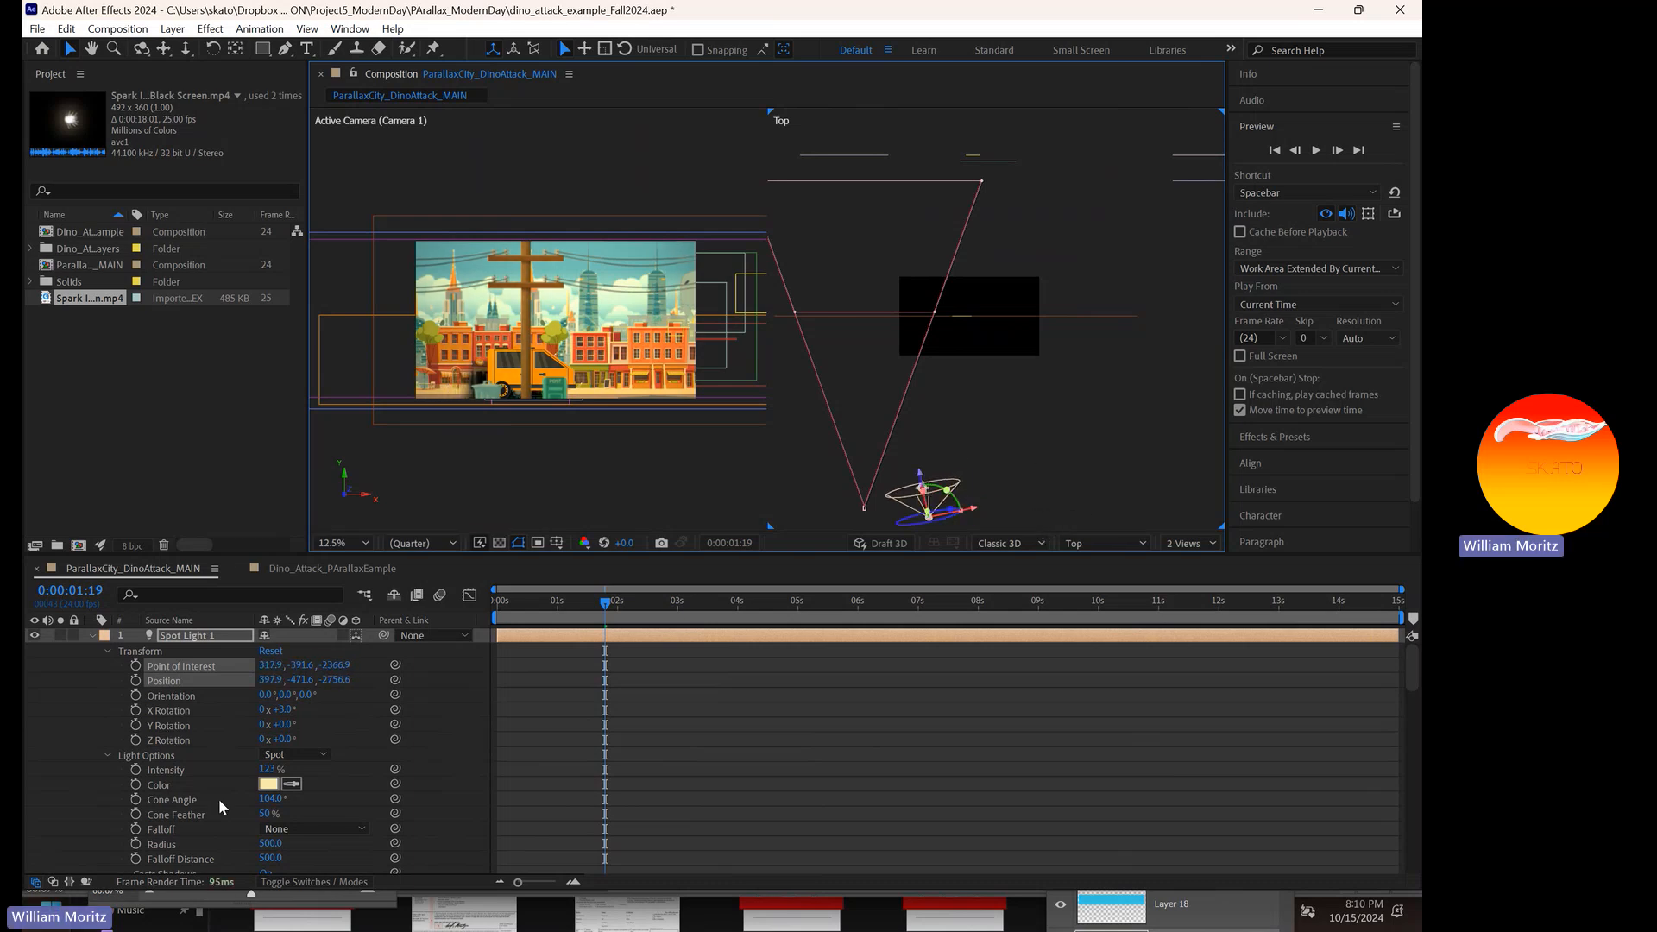
- Set the spot light's shadow darkness to 50%
scroll(219, 799, "down", 3)
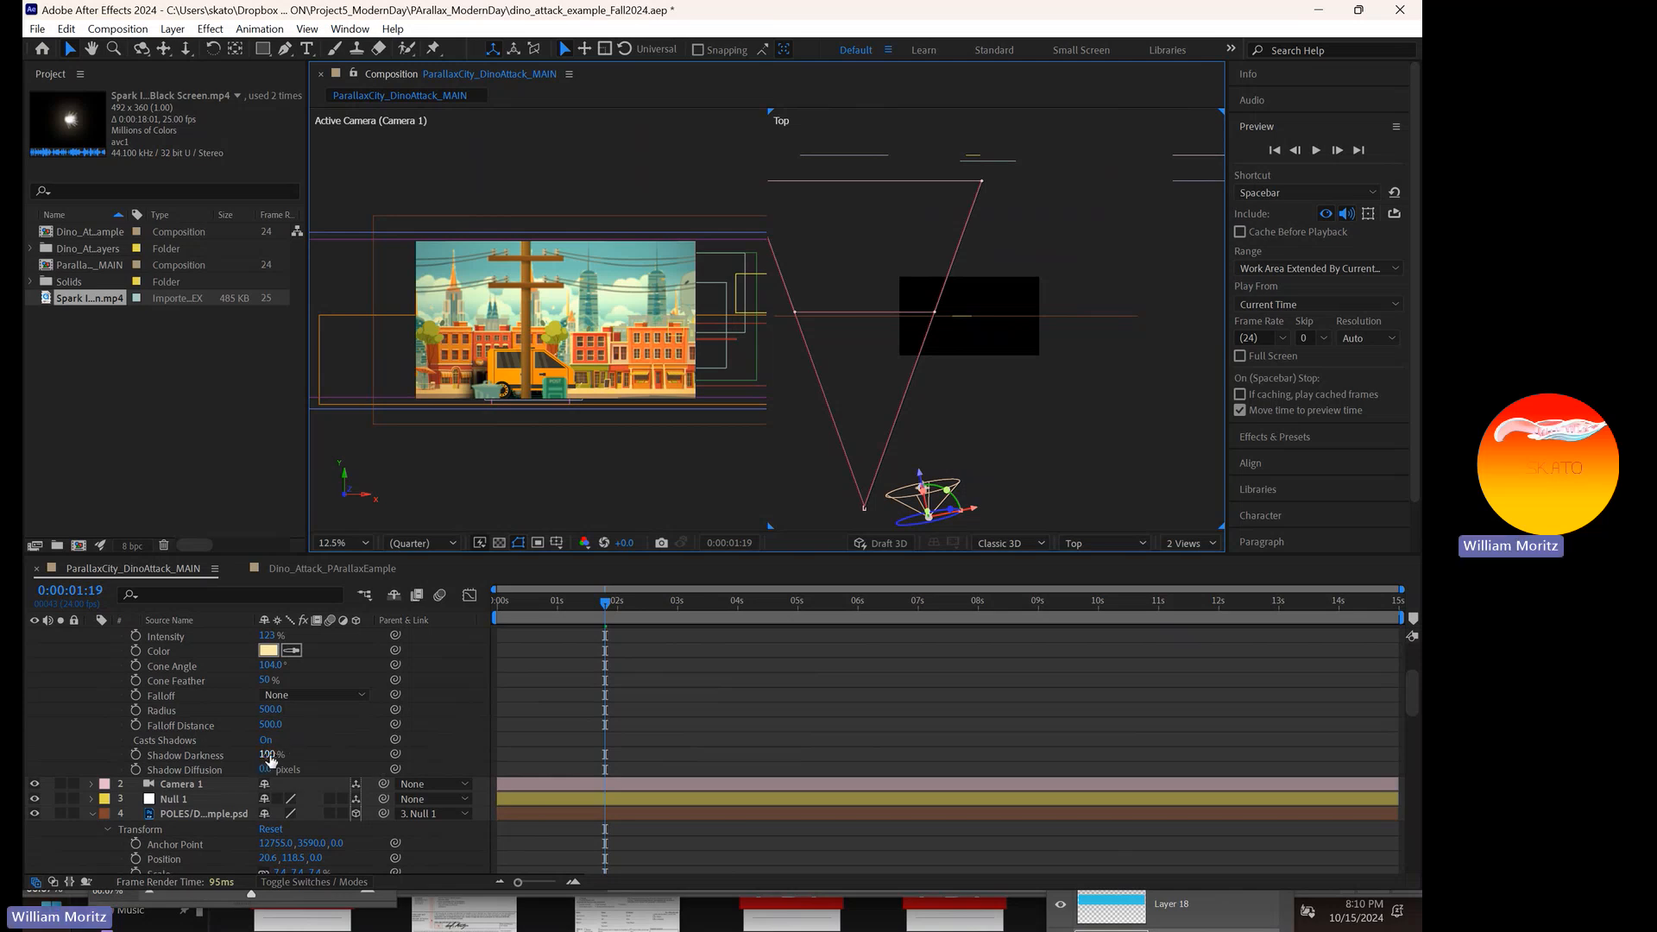
left_click_drag(269, 758, 235, 755)
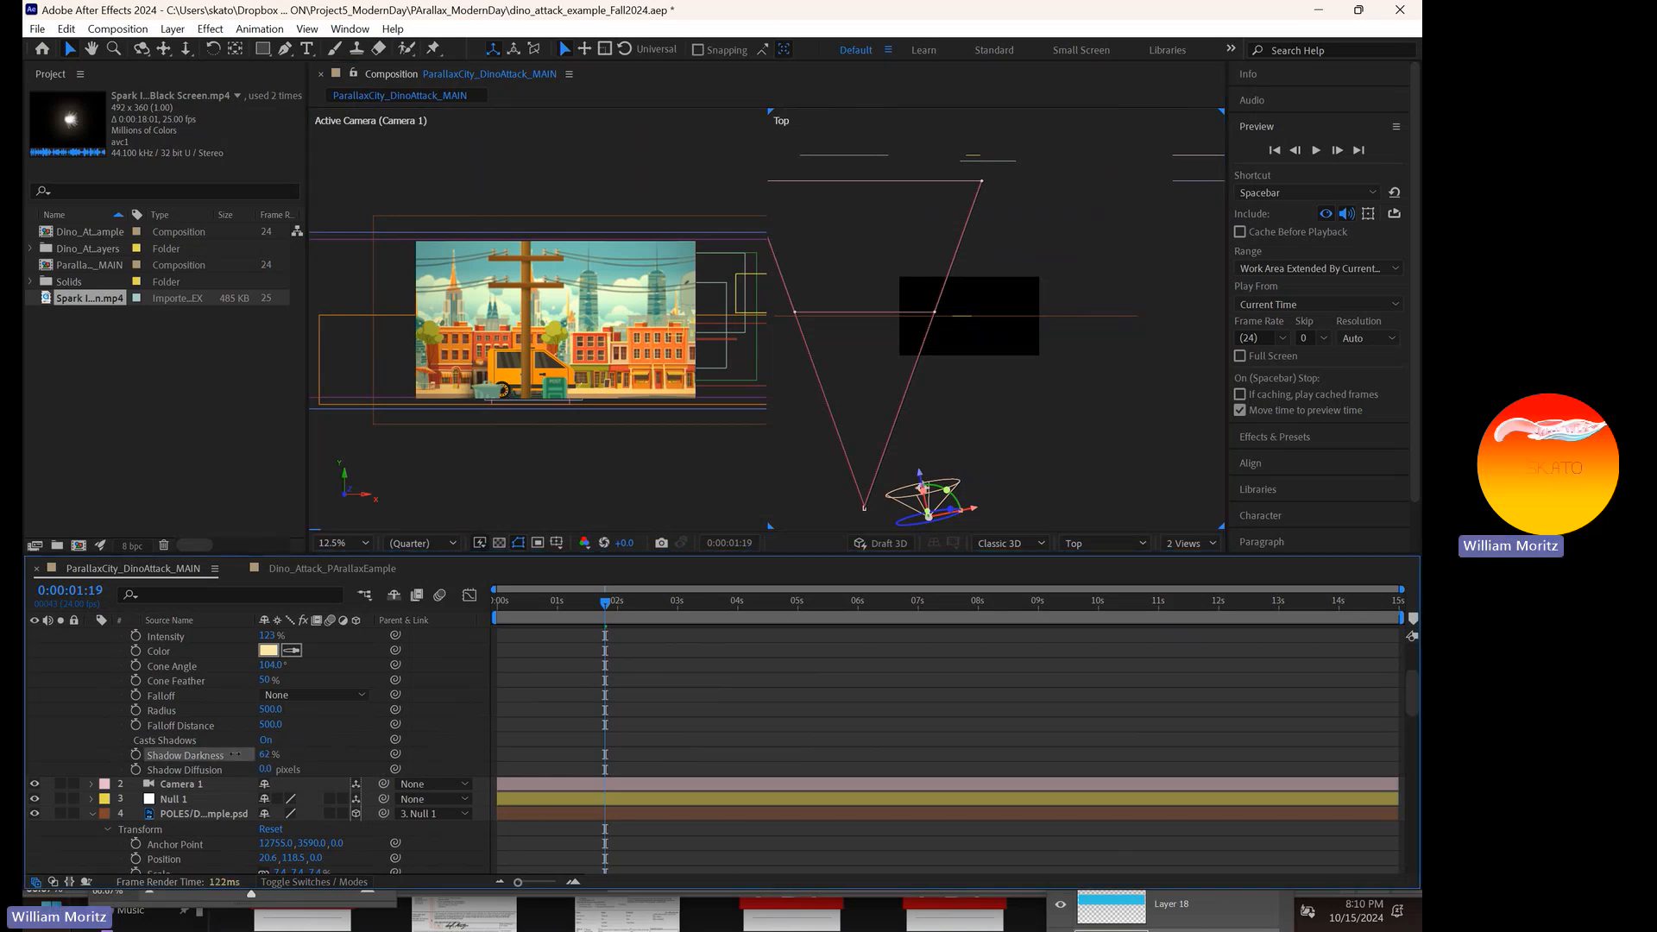
left_click(266, 754)
type("50")
key("Return")
- Turn on shadow casting in the material options of the POLES layer
scroll(506, 834, "down", 1)
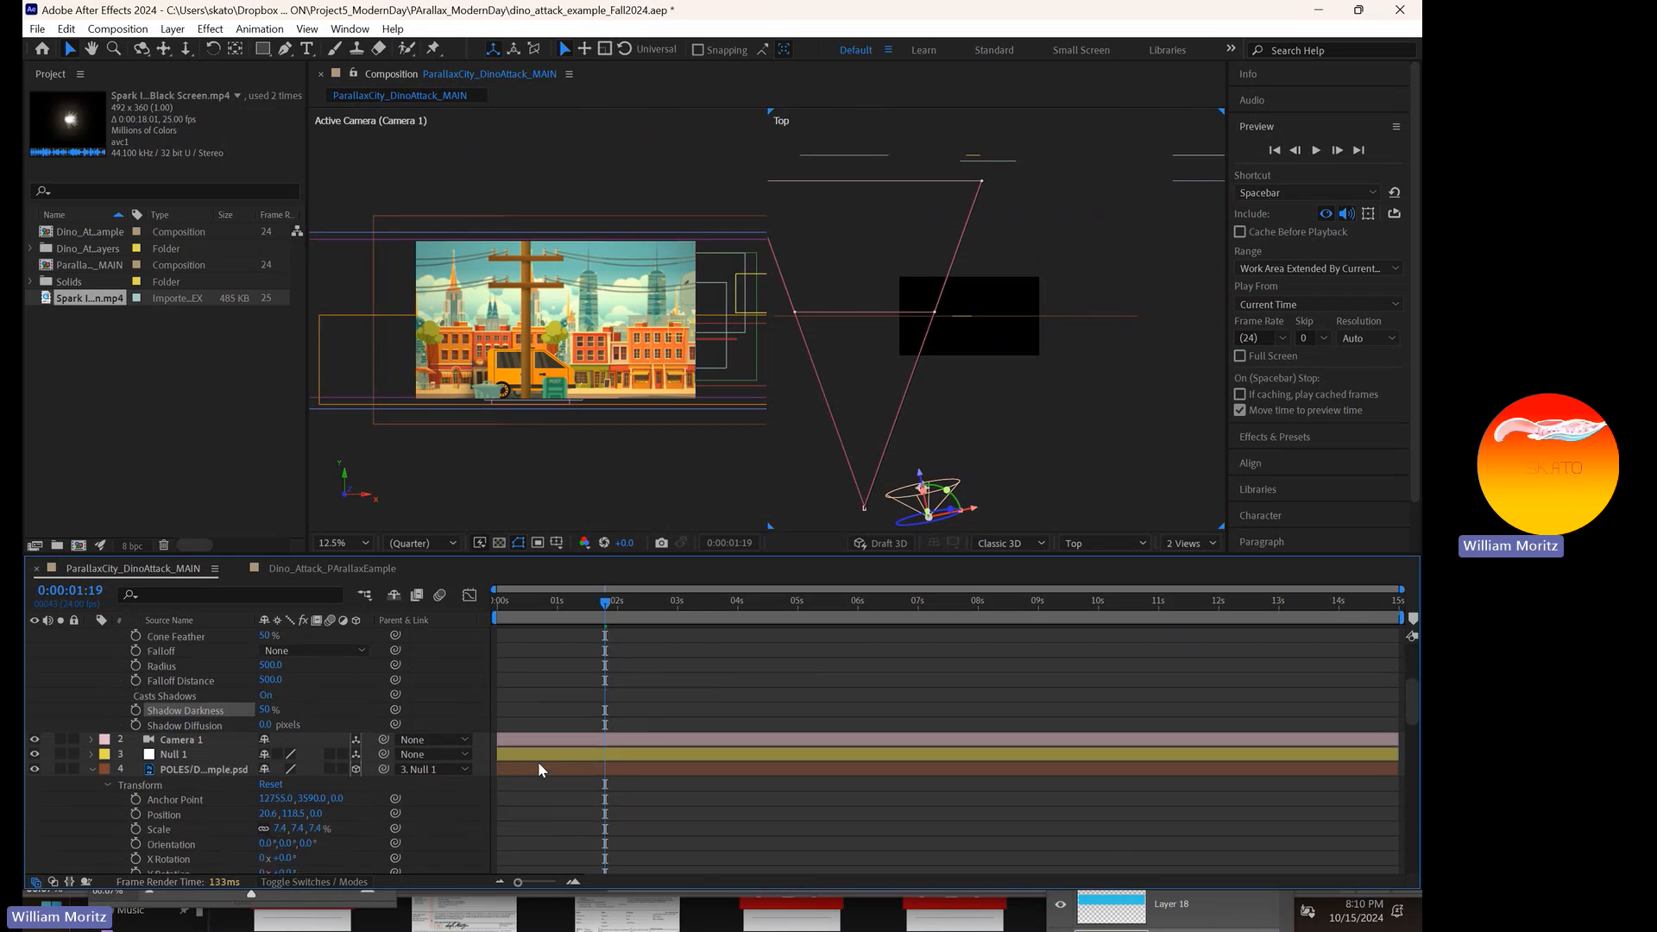
left_click(538, 765)
scroll(536, 765, "down", 3)
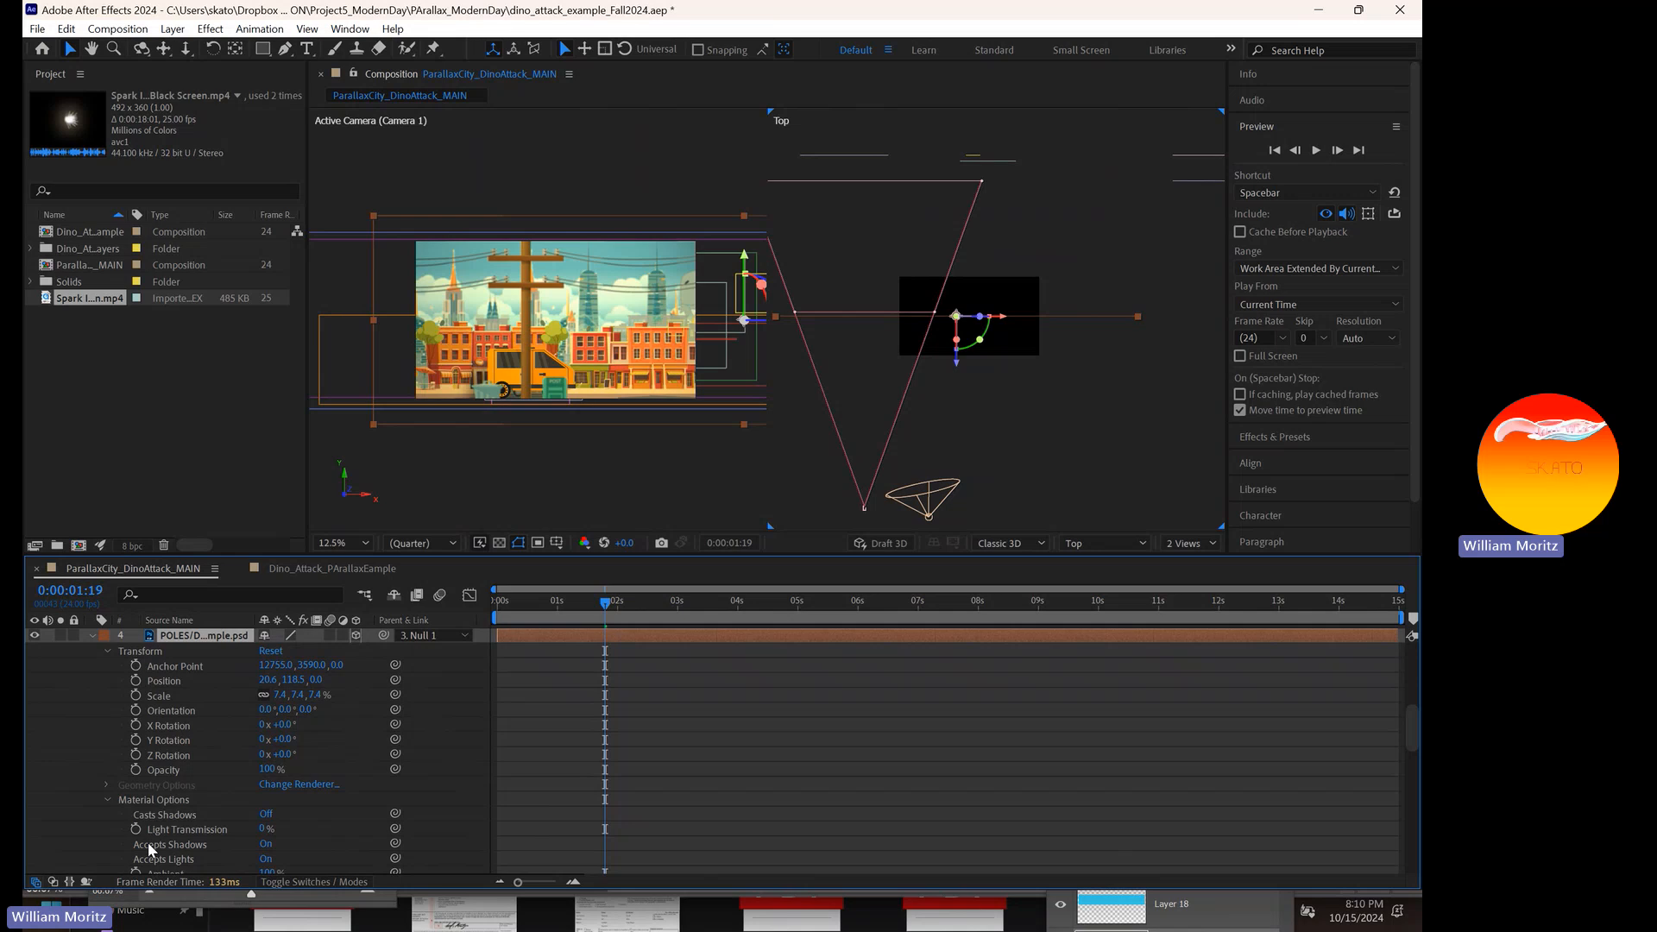
scroll(151, 846, "down", 1)
left_click(266, 771)
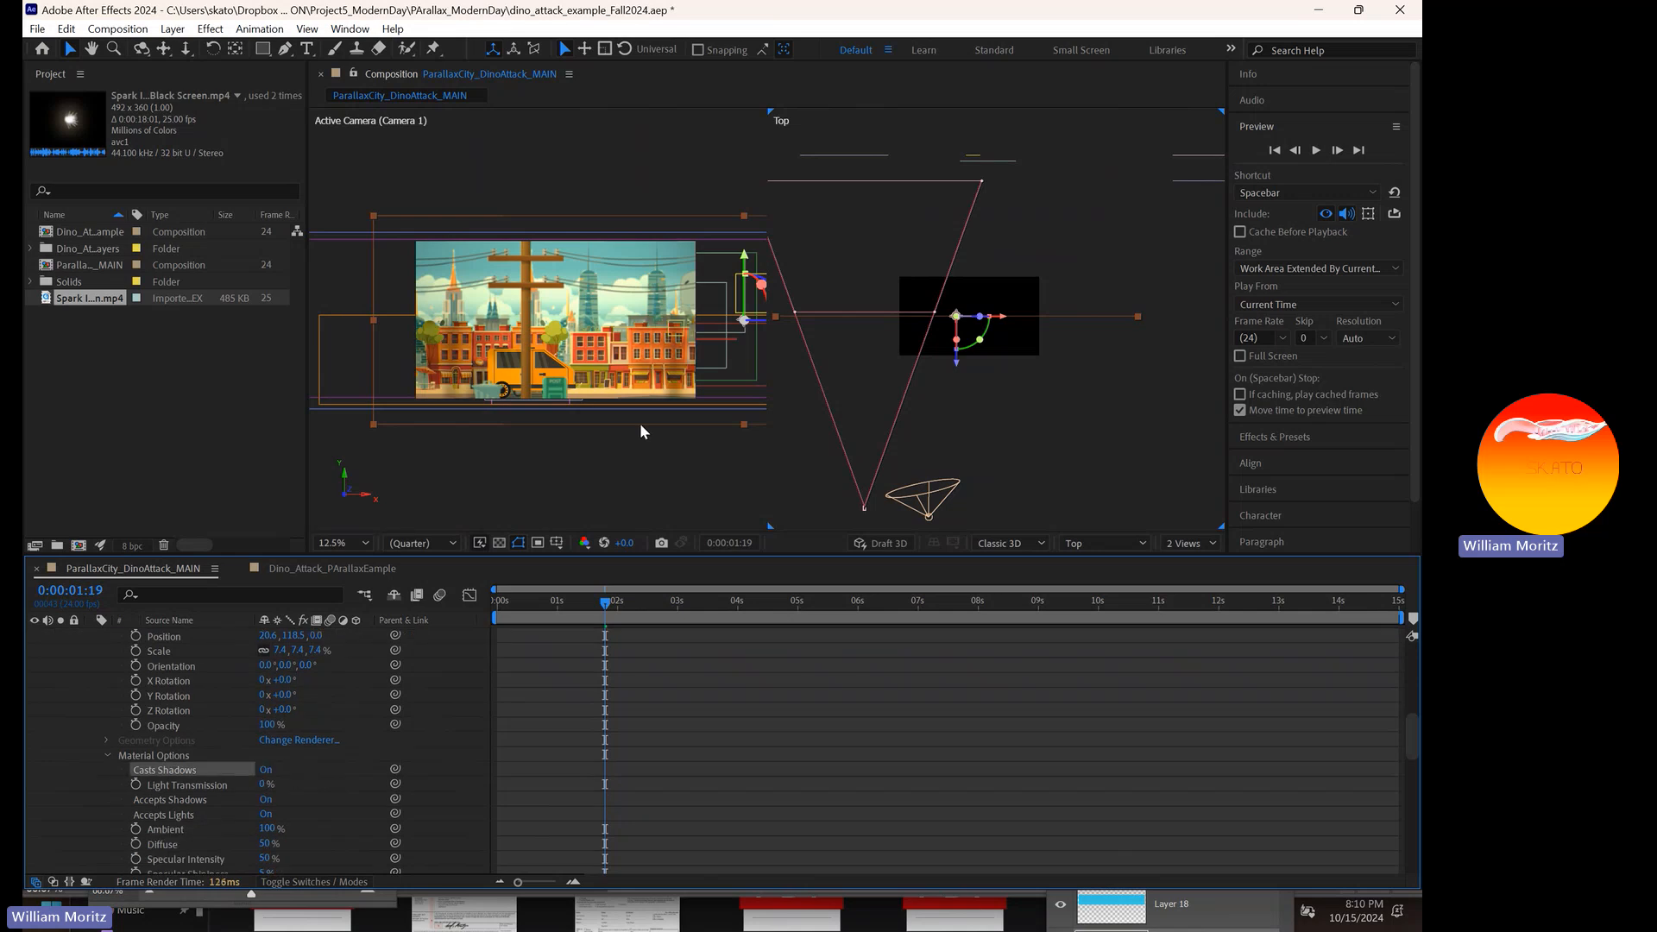
- Check the first car layer's material options and turn on shadow casting for the second car layer (layer 7)
scroll(630, 787, "down", 3)
scroll(295, 721, "up", 5)
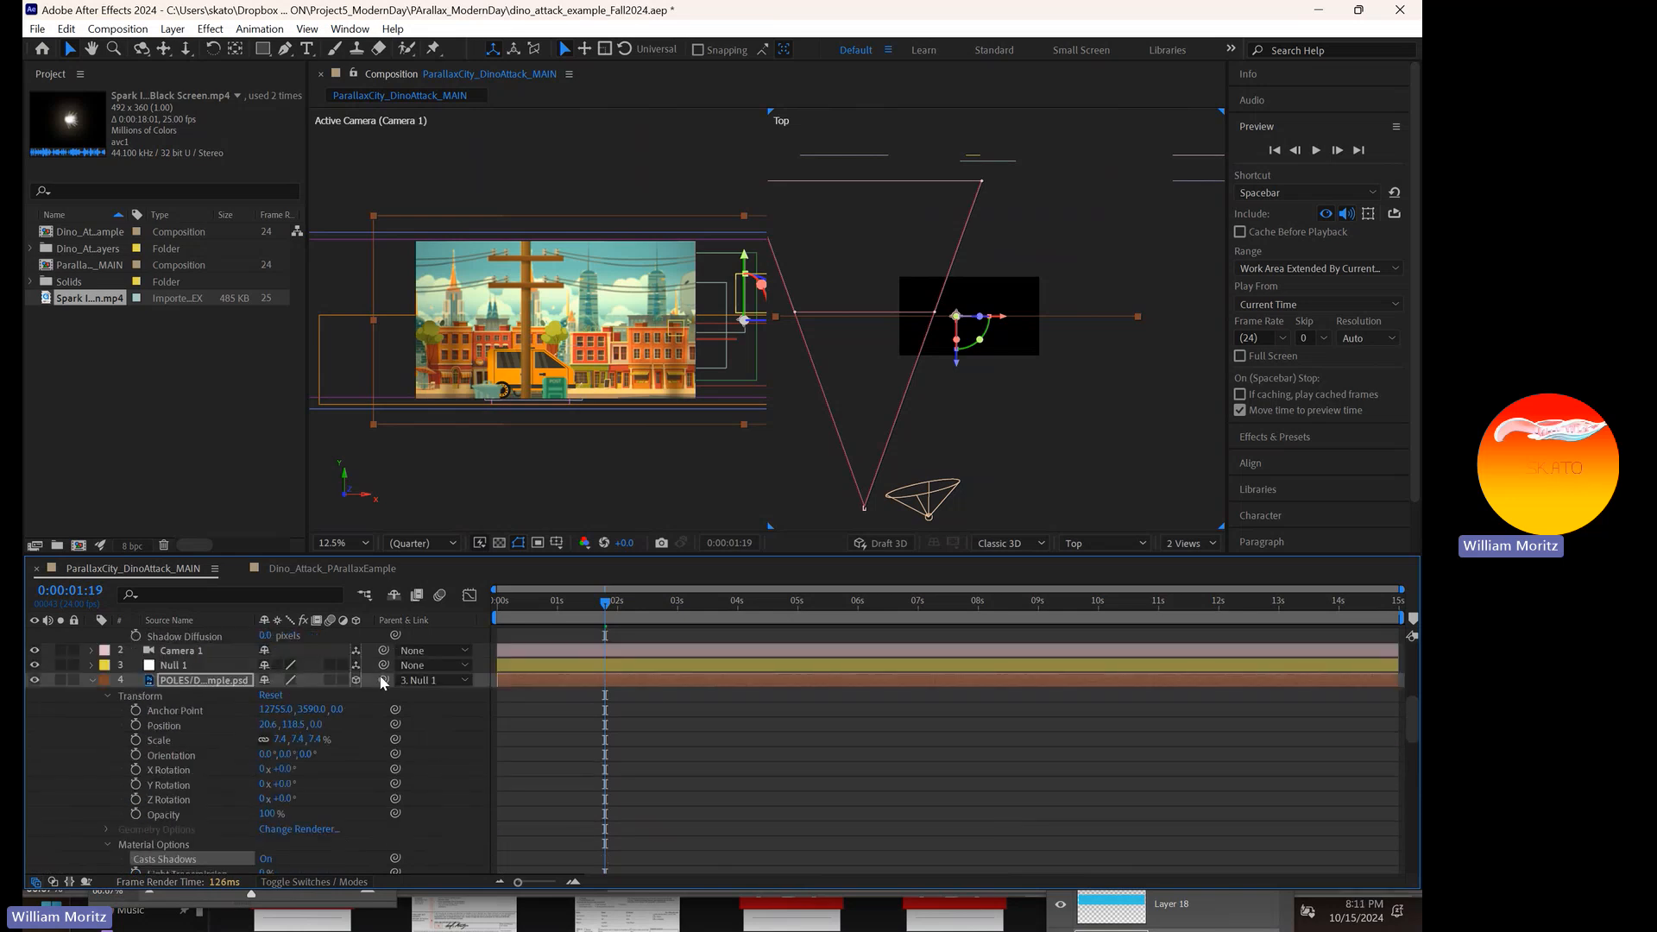
scroll(728, 775, "down", 6)
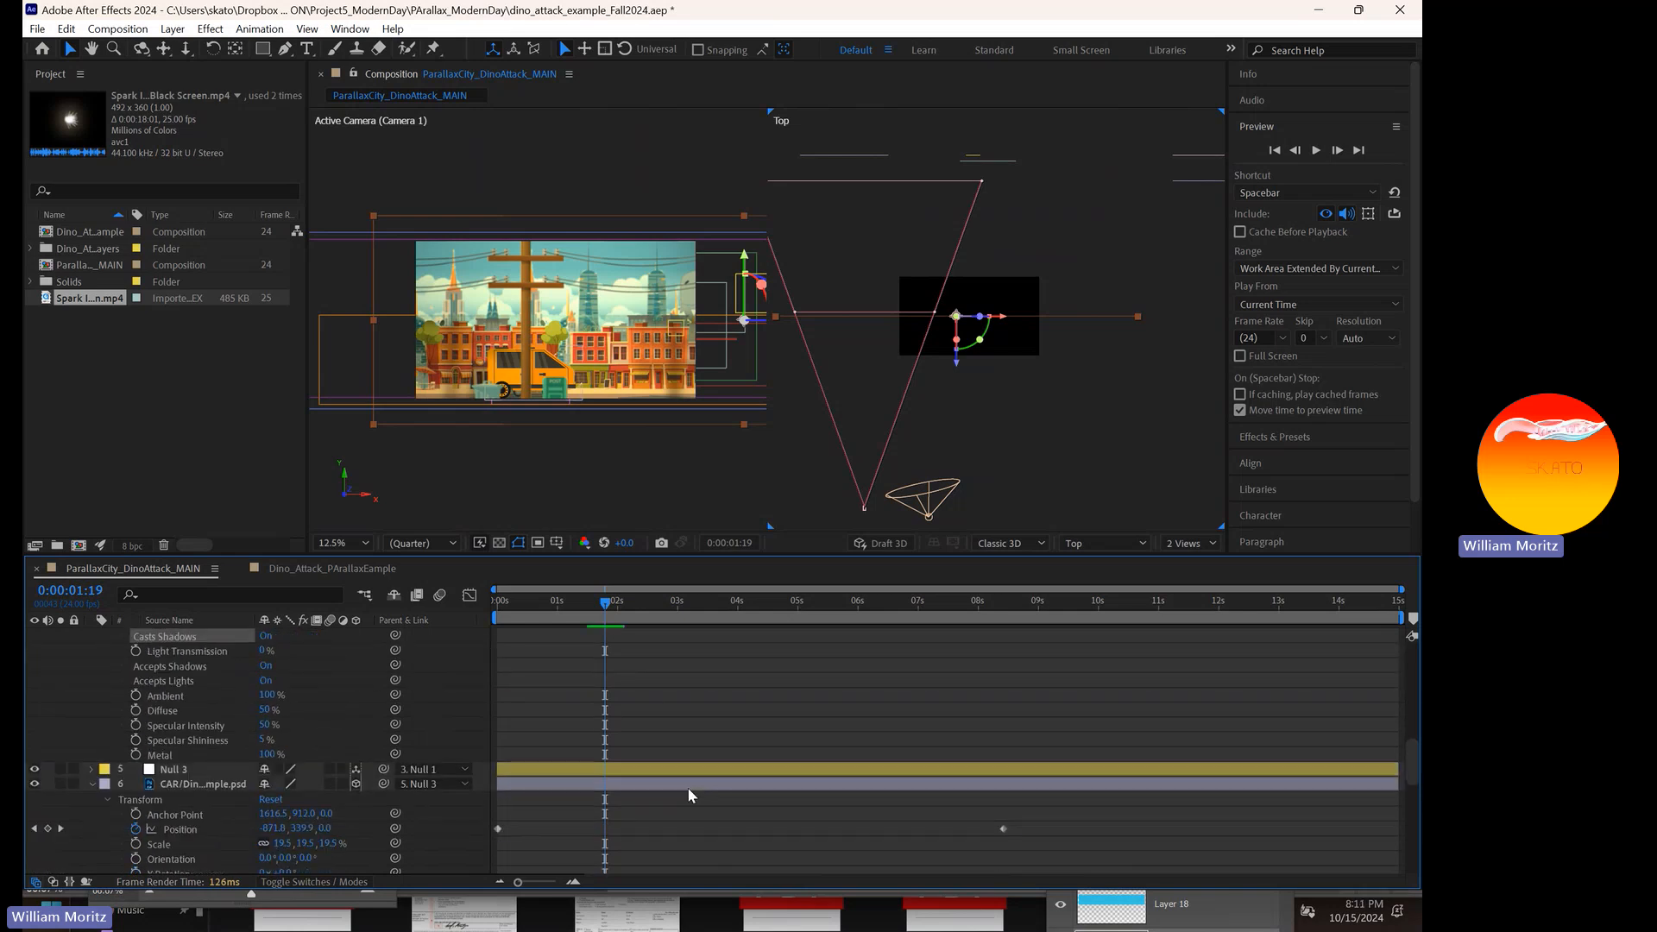
left_click(651, 696)
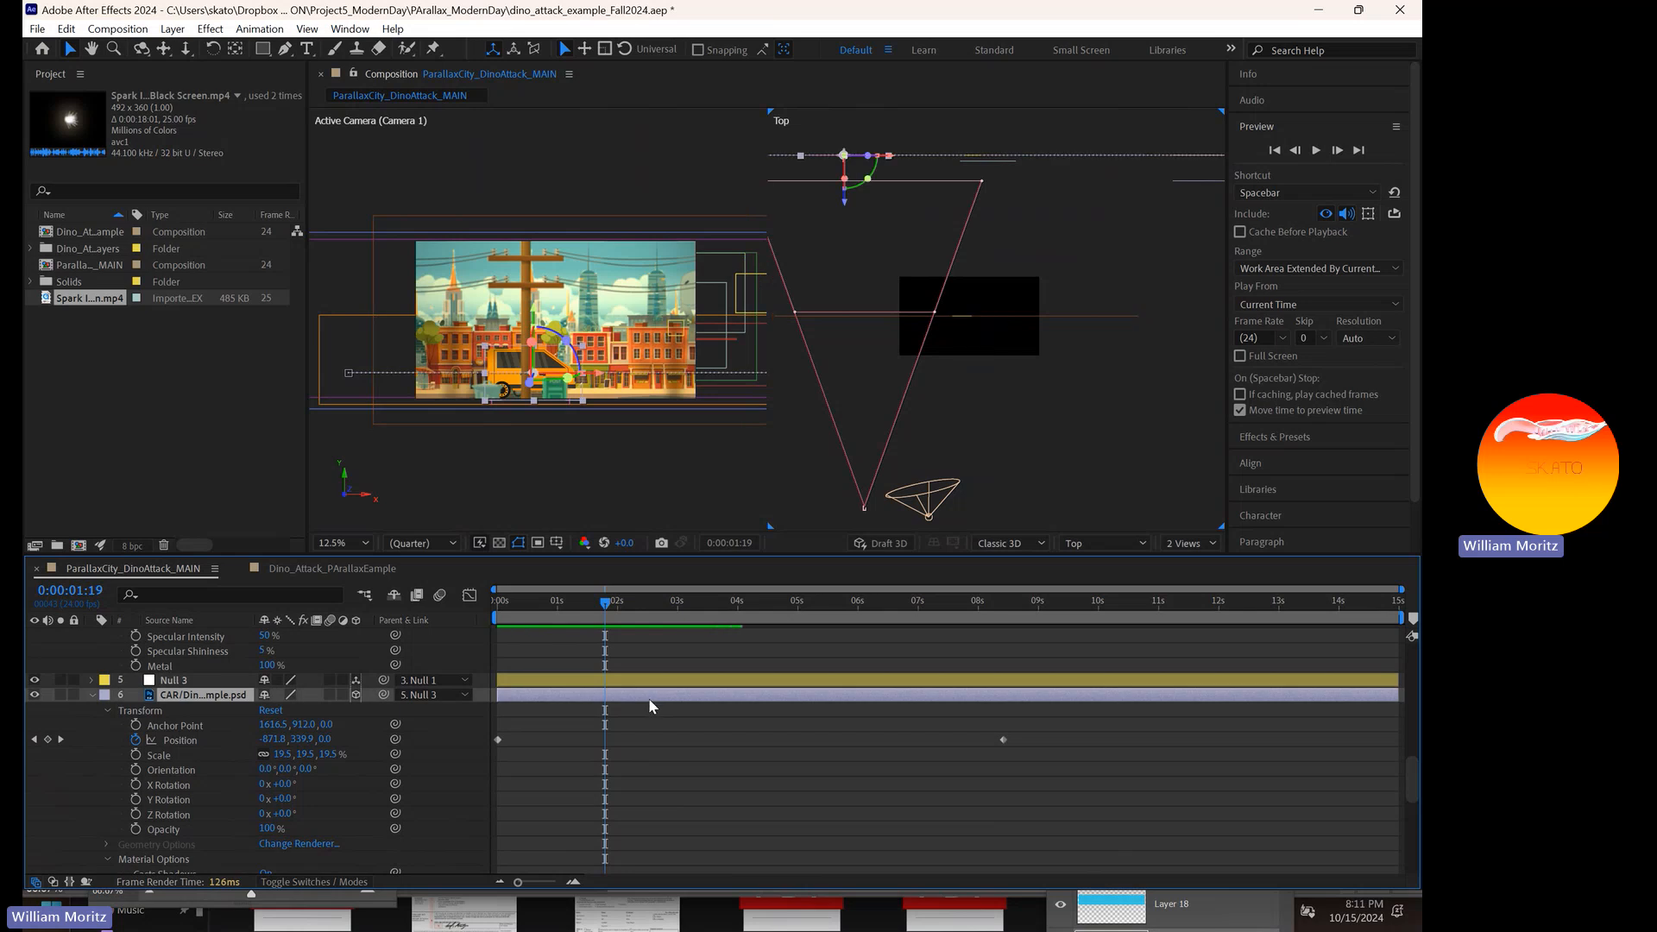
scroll(646, 702, "down", 3)
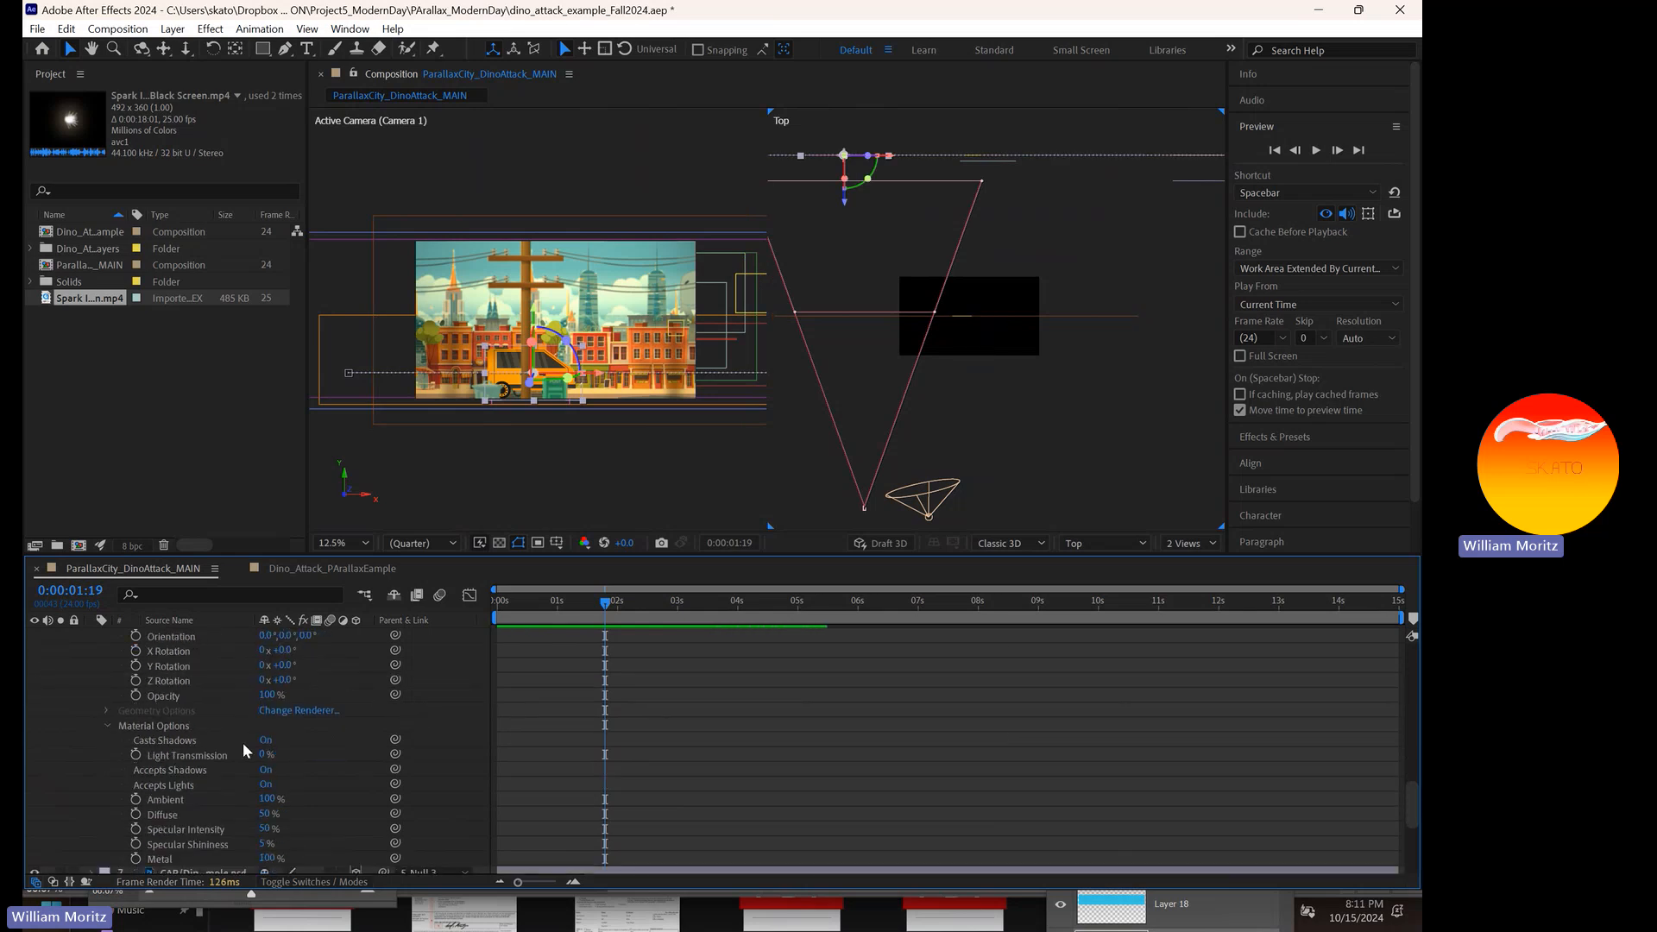
scroll(242, 742, "down", 3)
left_click(93, 744)
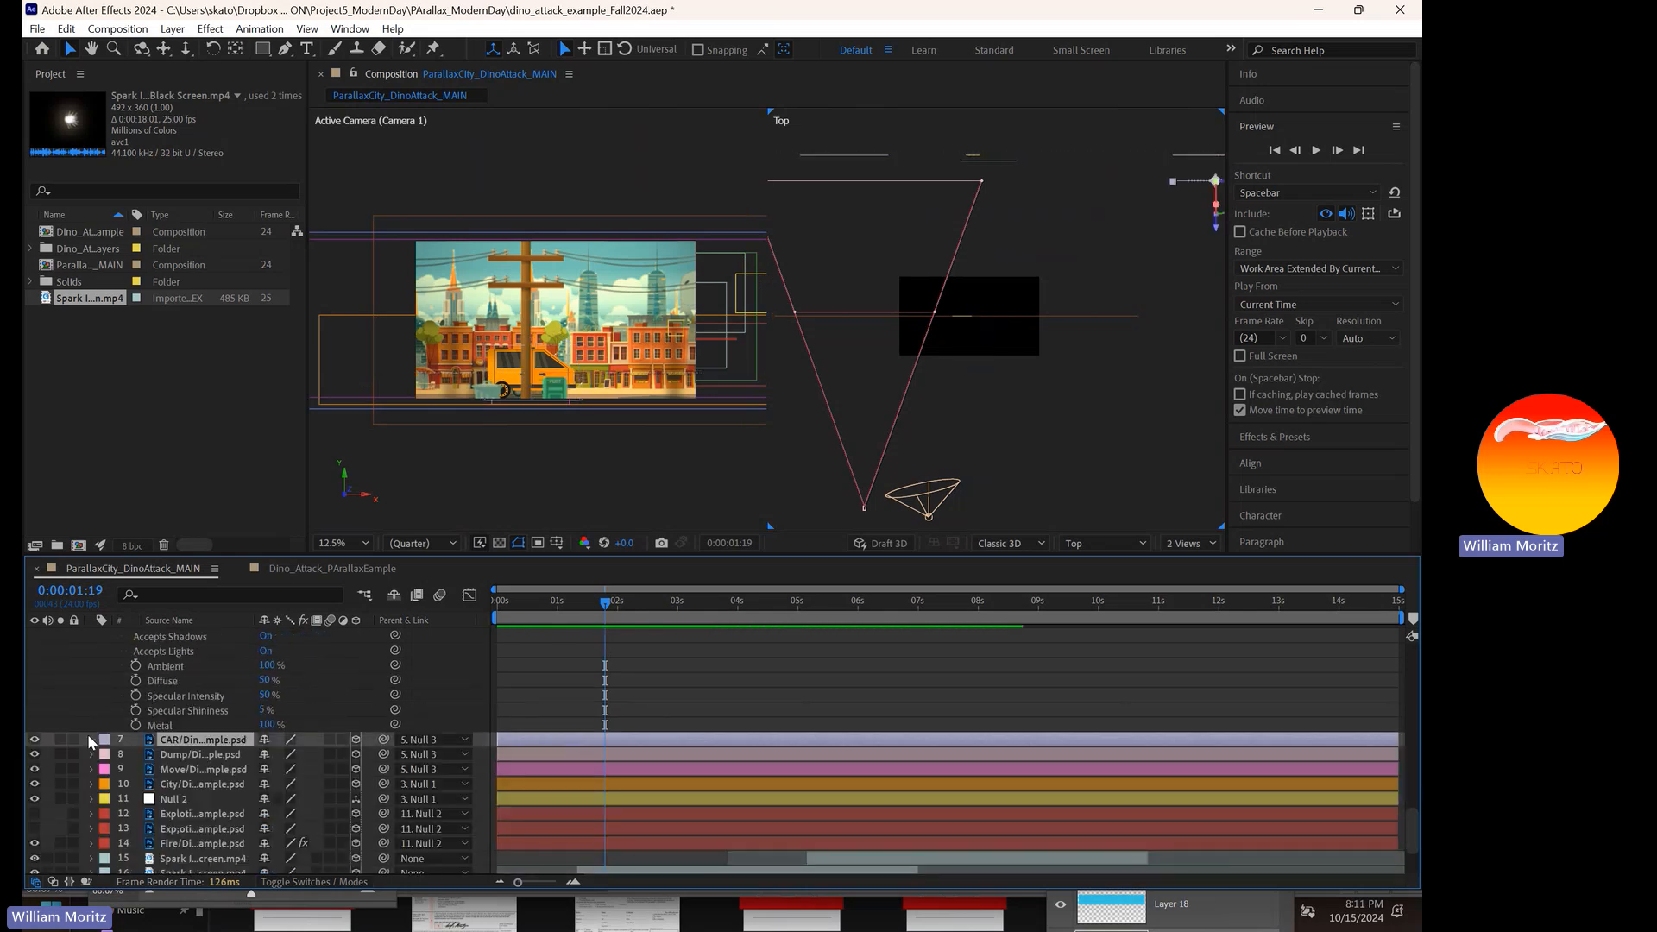
left_click(90, 740)
left_click(105, 778)
left_click(107, 778)
scroll(215, 791, "down", 1)
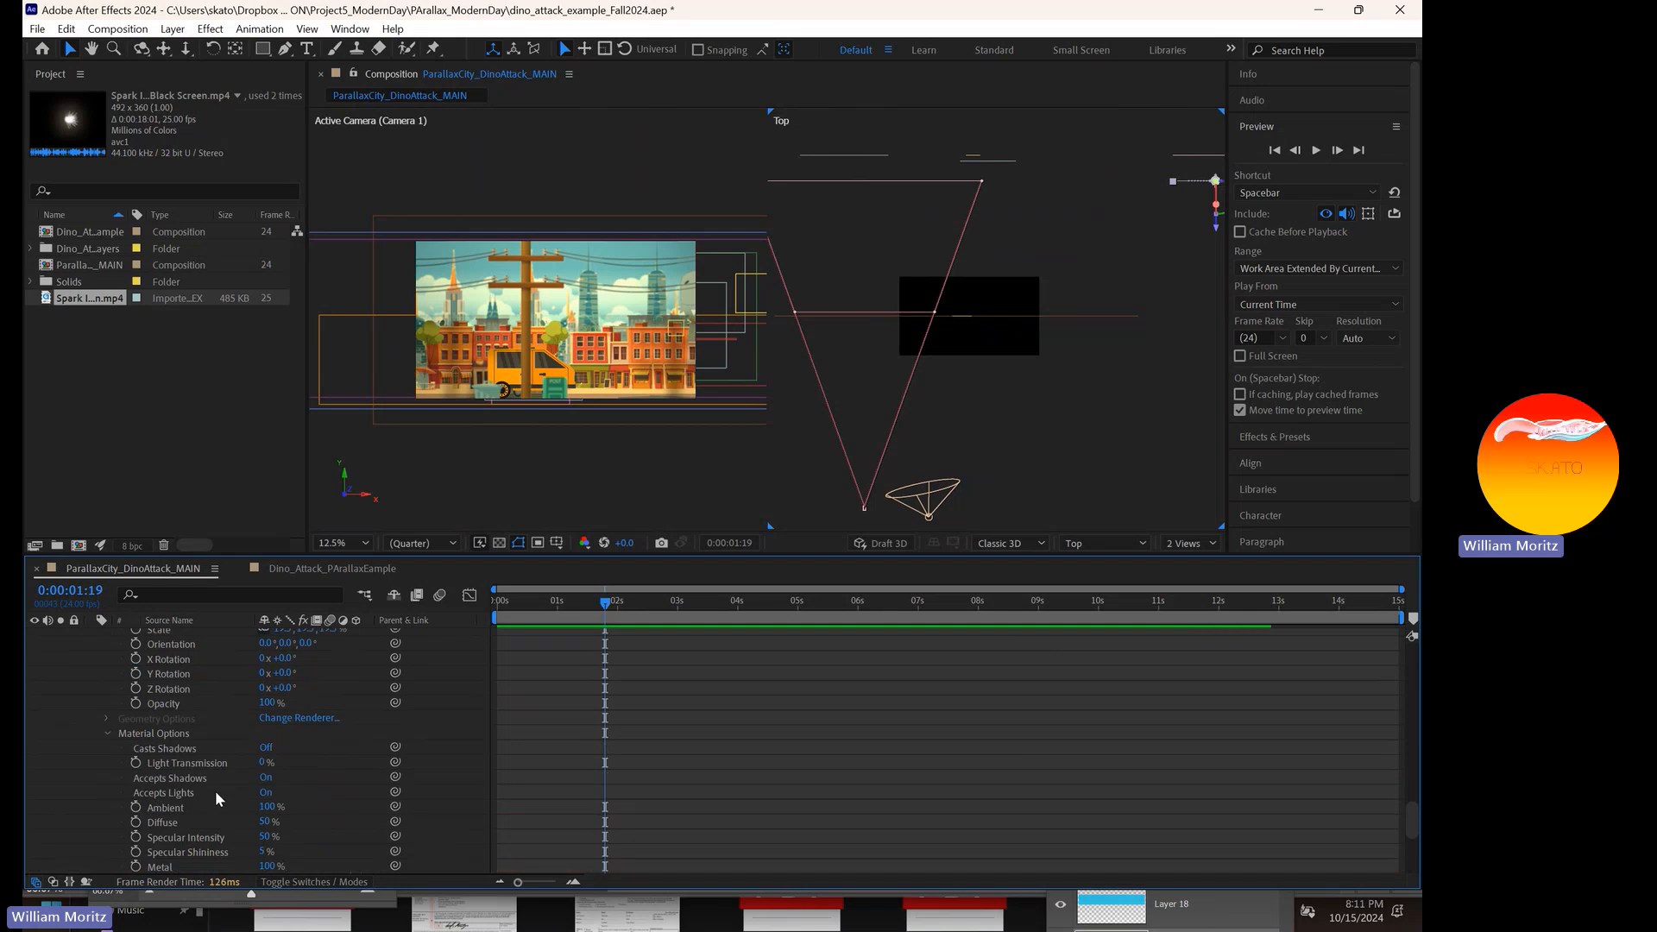
left_click(271, 747)
scroll(749, 751, "down", 3)
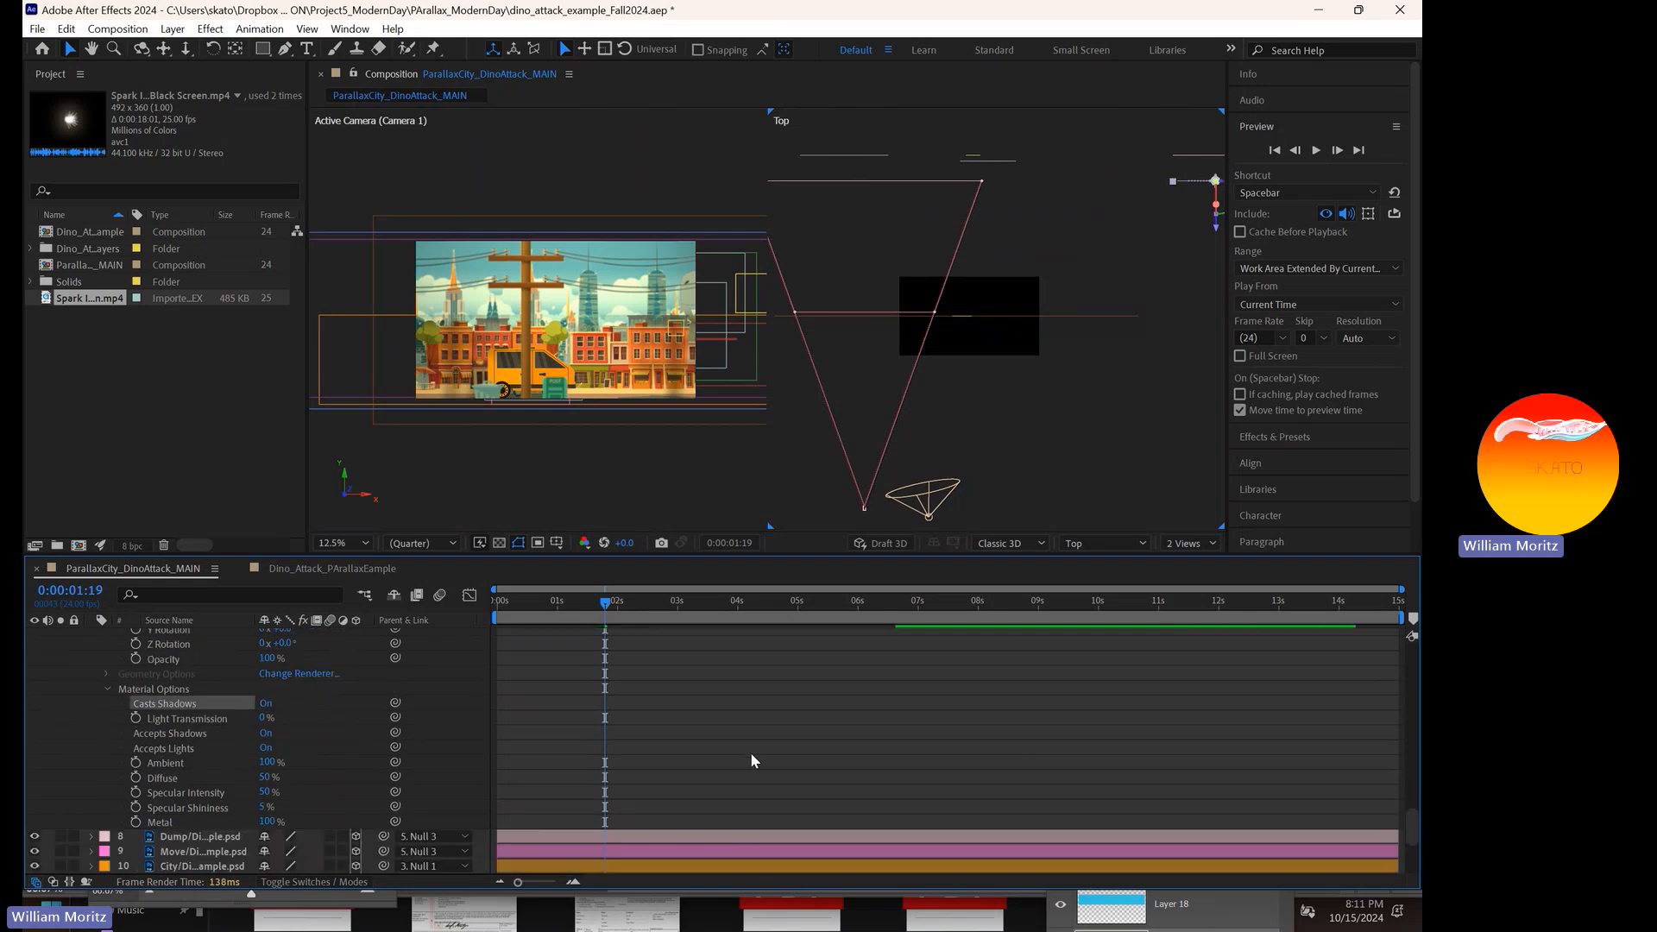
- Turn on shadow casting in the material options of the Dump layer (layer 8)
left_click(644, 749)
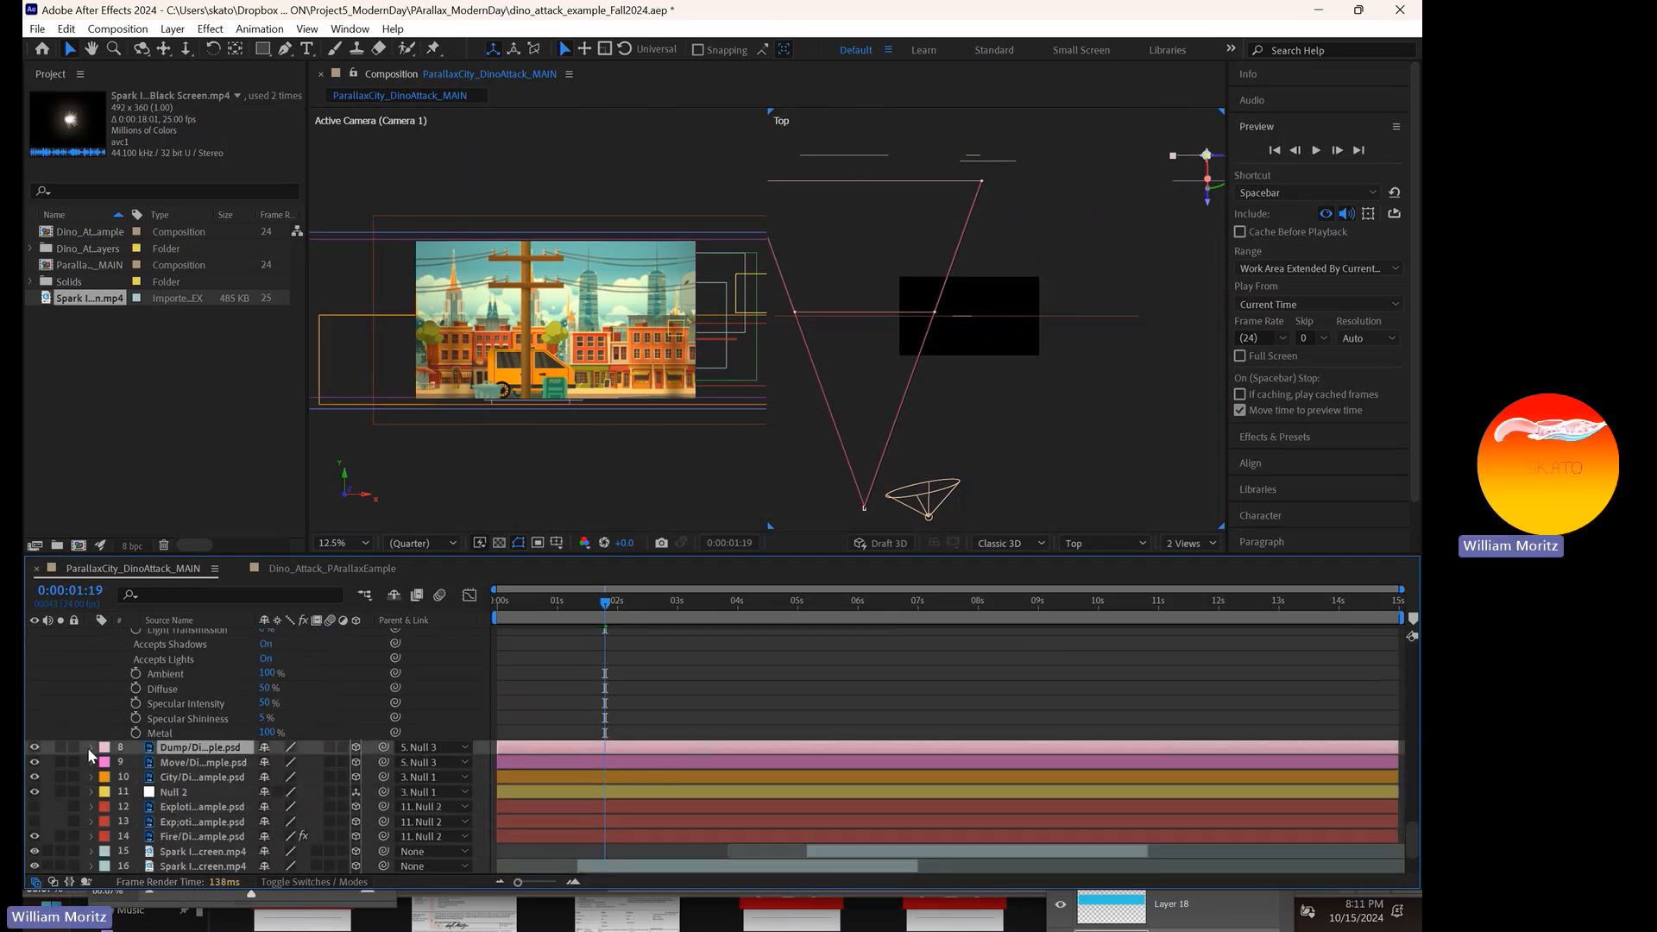
left_click(92, 747)
left_click(106, 792)
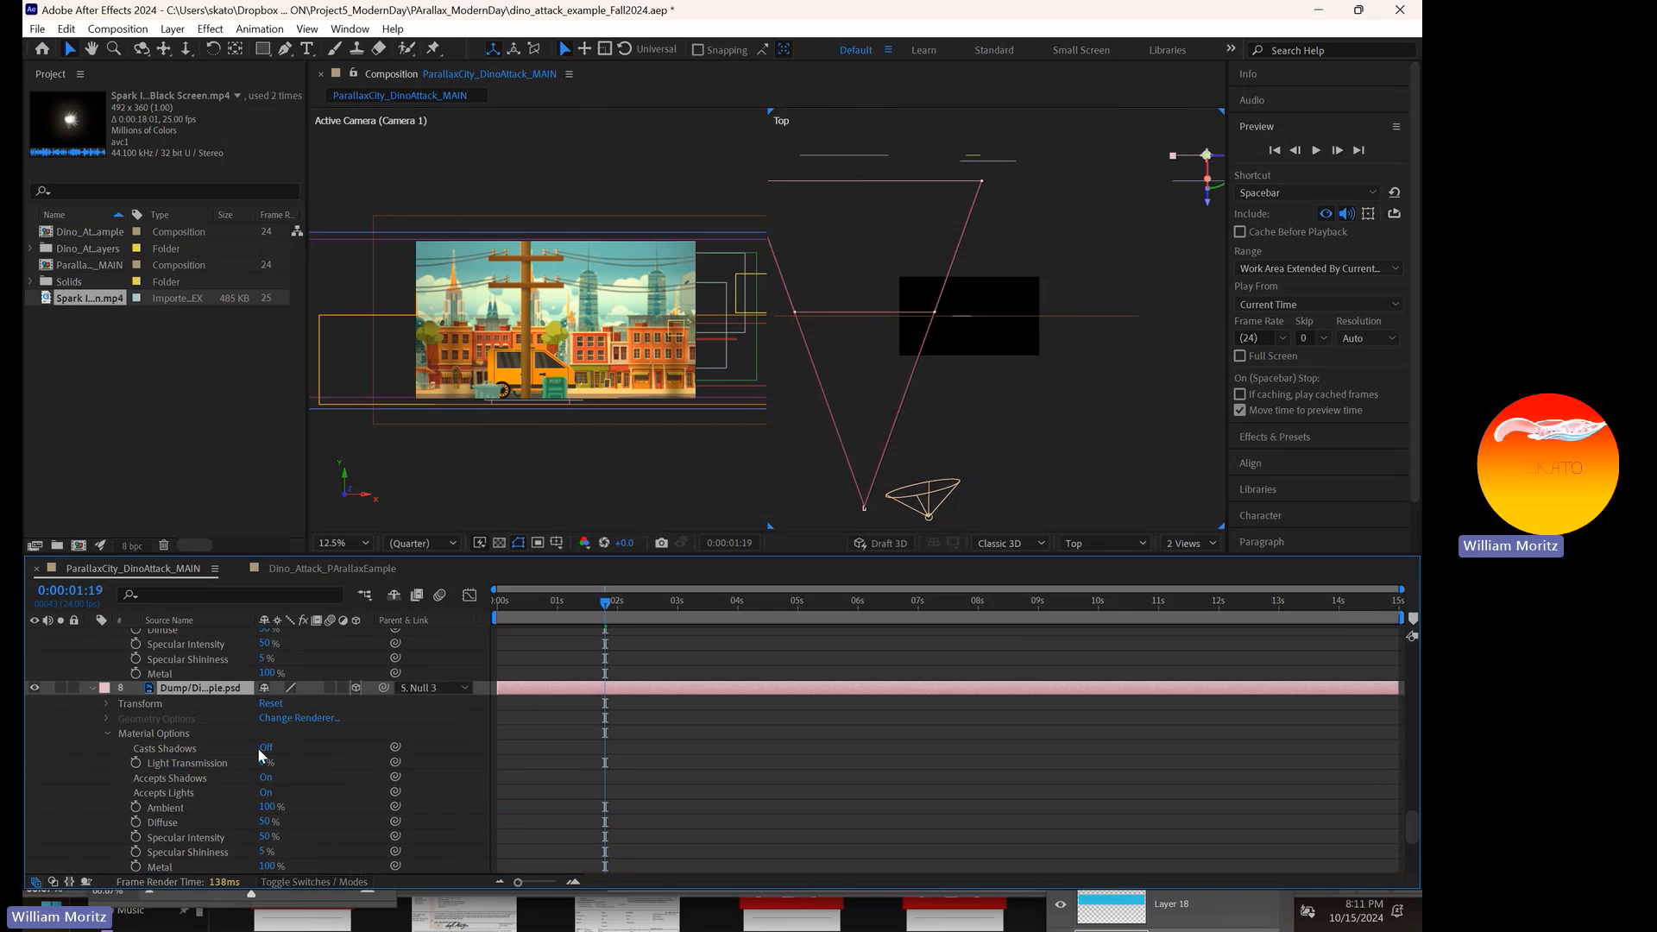
left_click(265, 748)
scroll(658, 787, "down", 3)
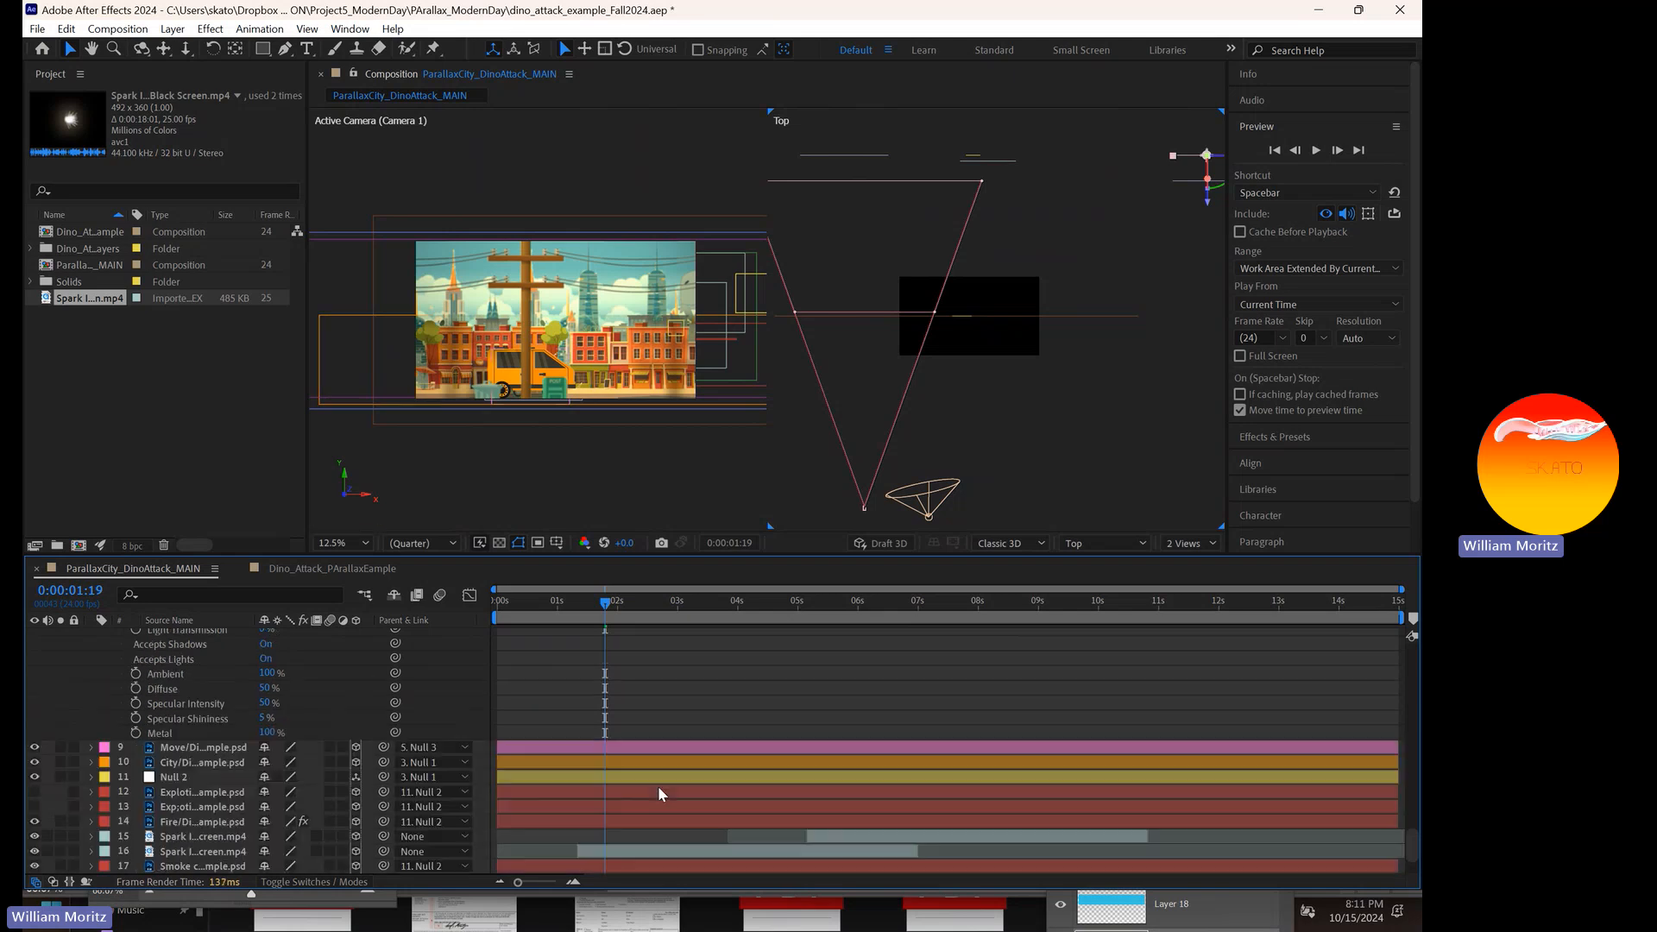
- Turn on shadow casting in the material options of the Move layer (layer 9)
left_click(670, 747)
left_click(93, 748)
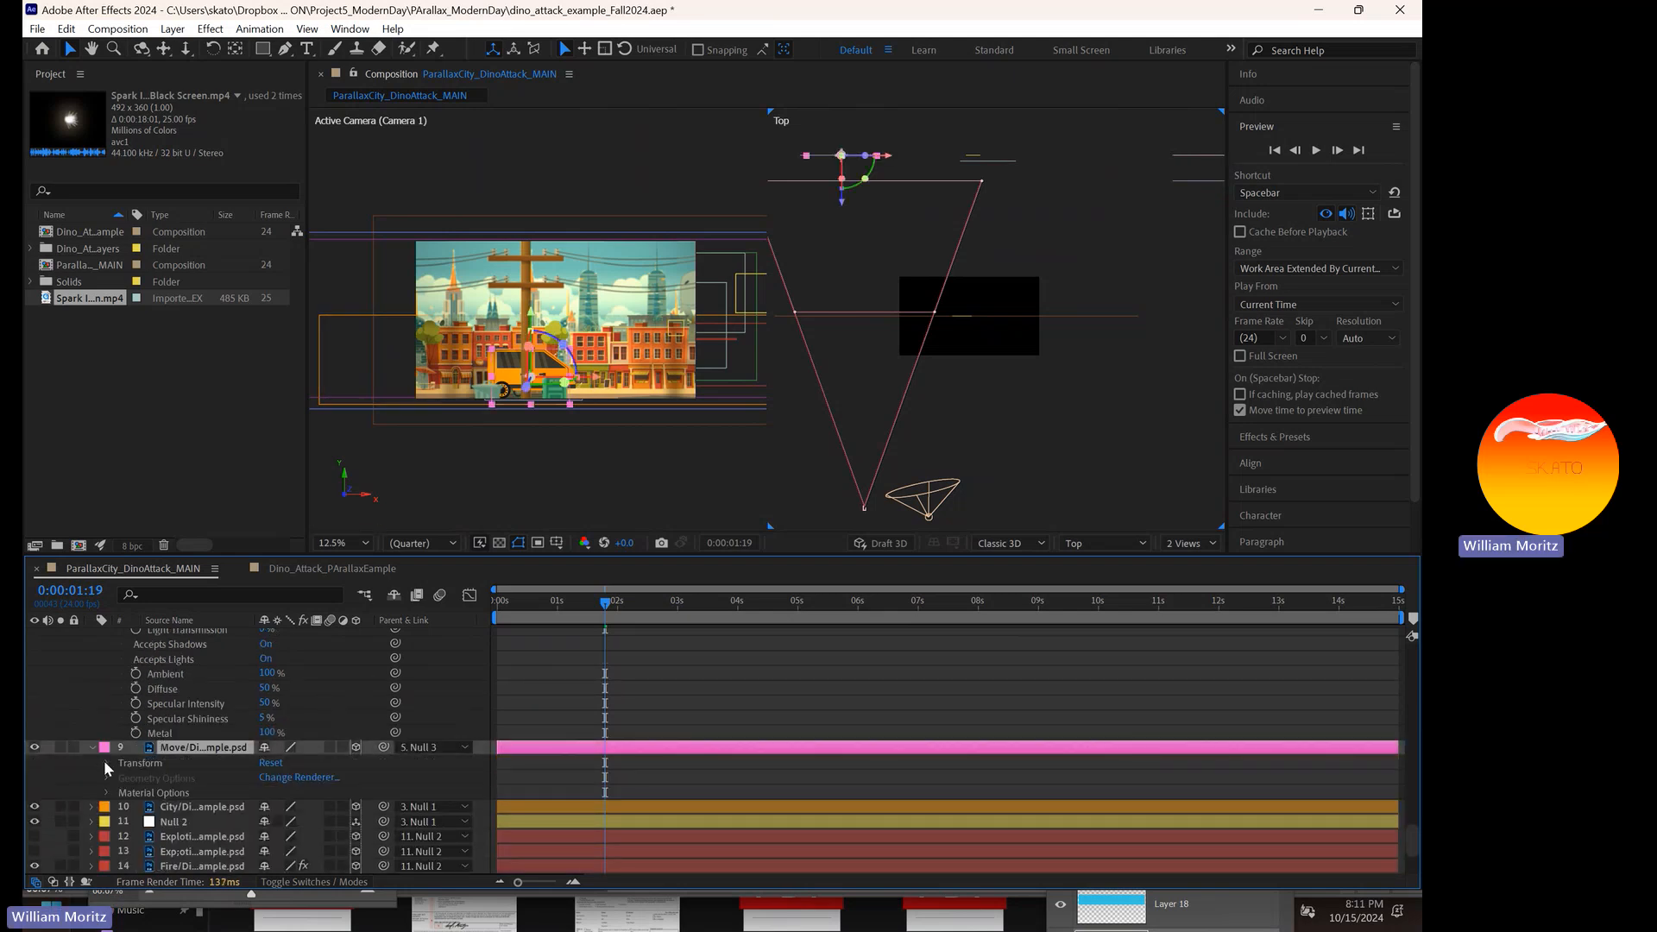
left_click(103, 795)
left_click(268, 748)
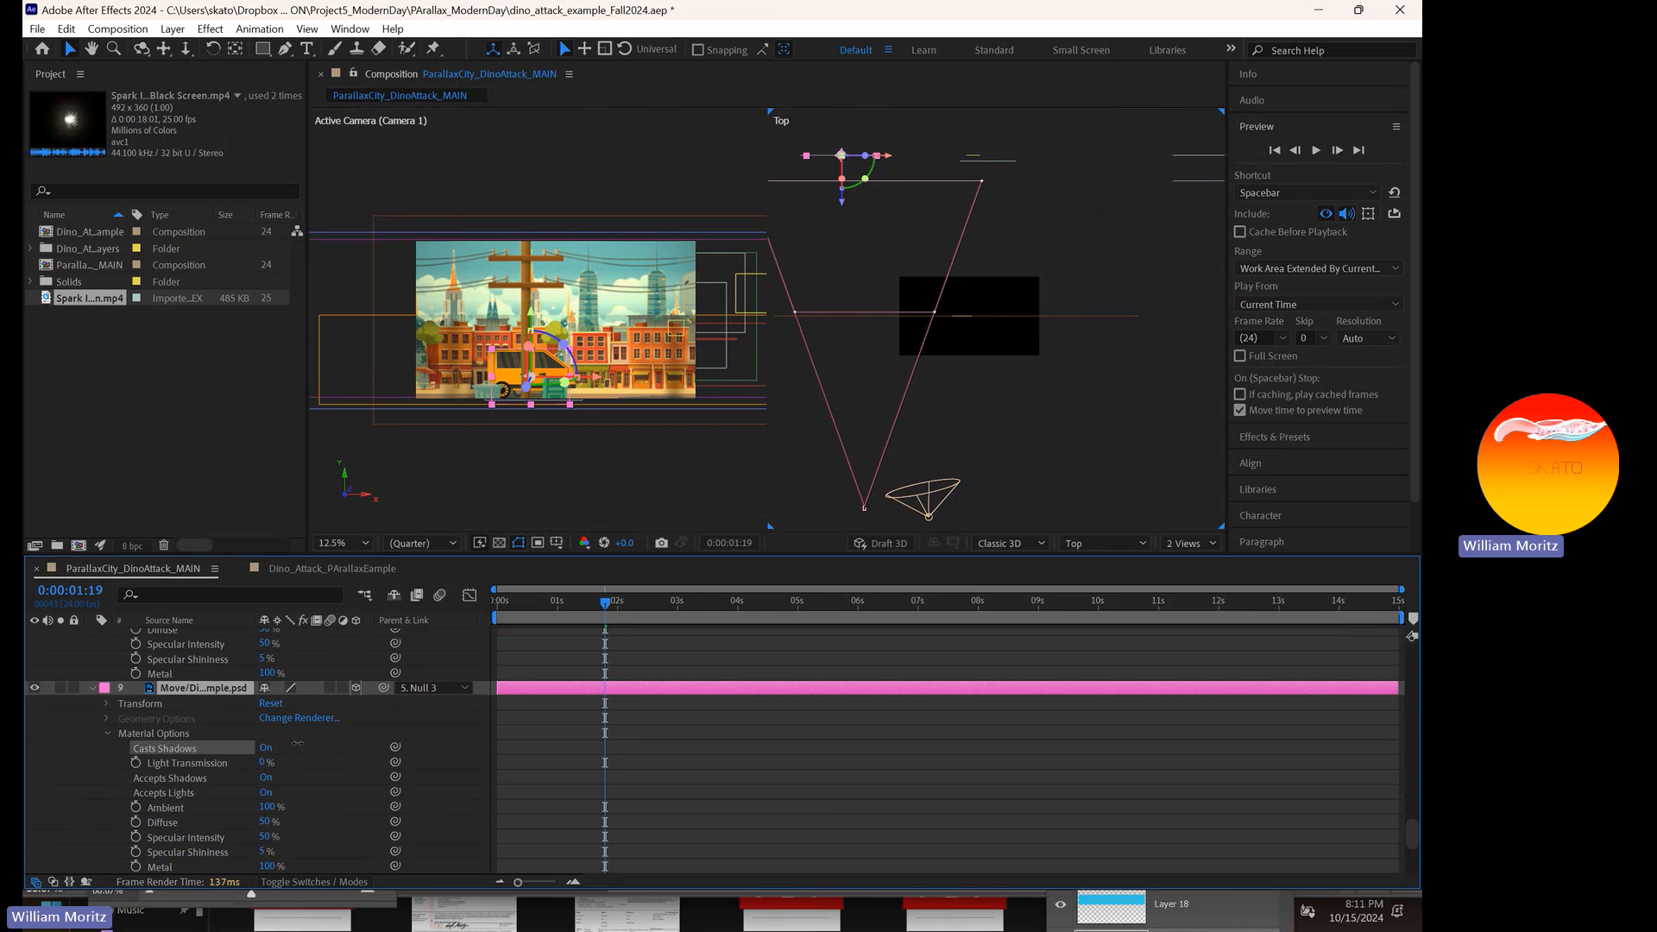
scroll(680, 758, "down", 2)
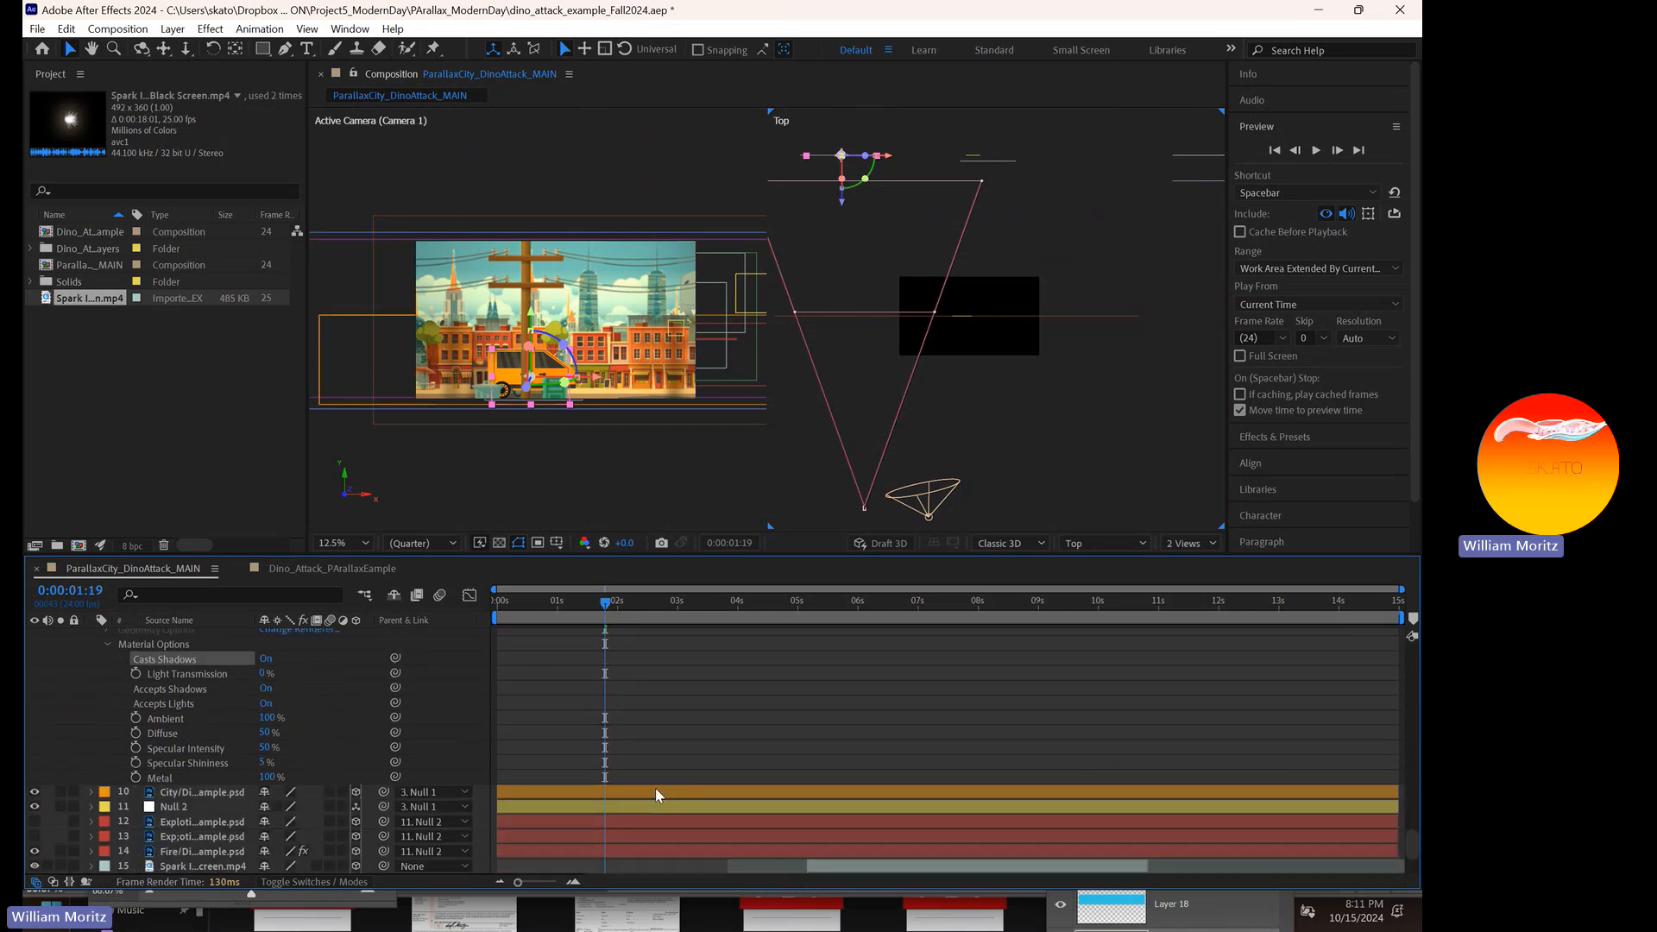
- Turn on shadow casting in the material options of the City layer (layer 10)
left_click(655, 790)
left_click(92, 792)
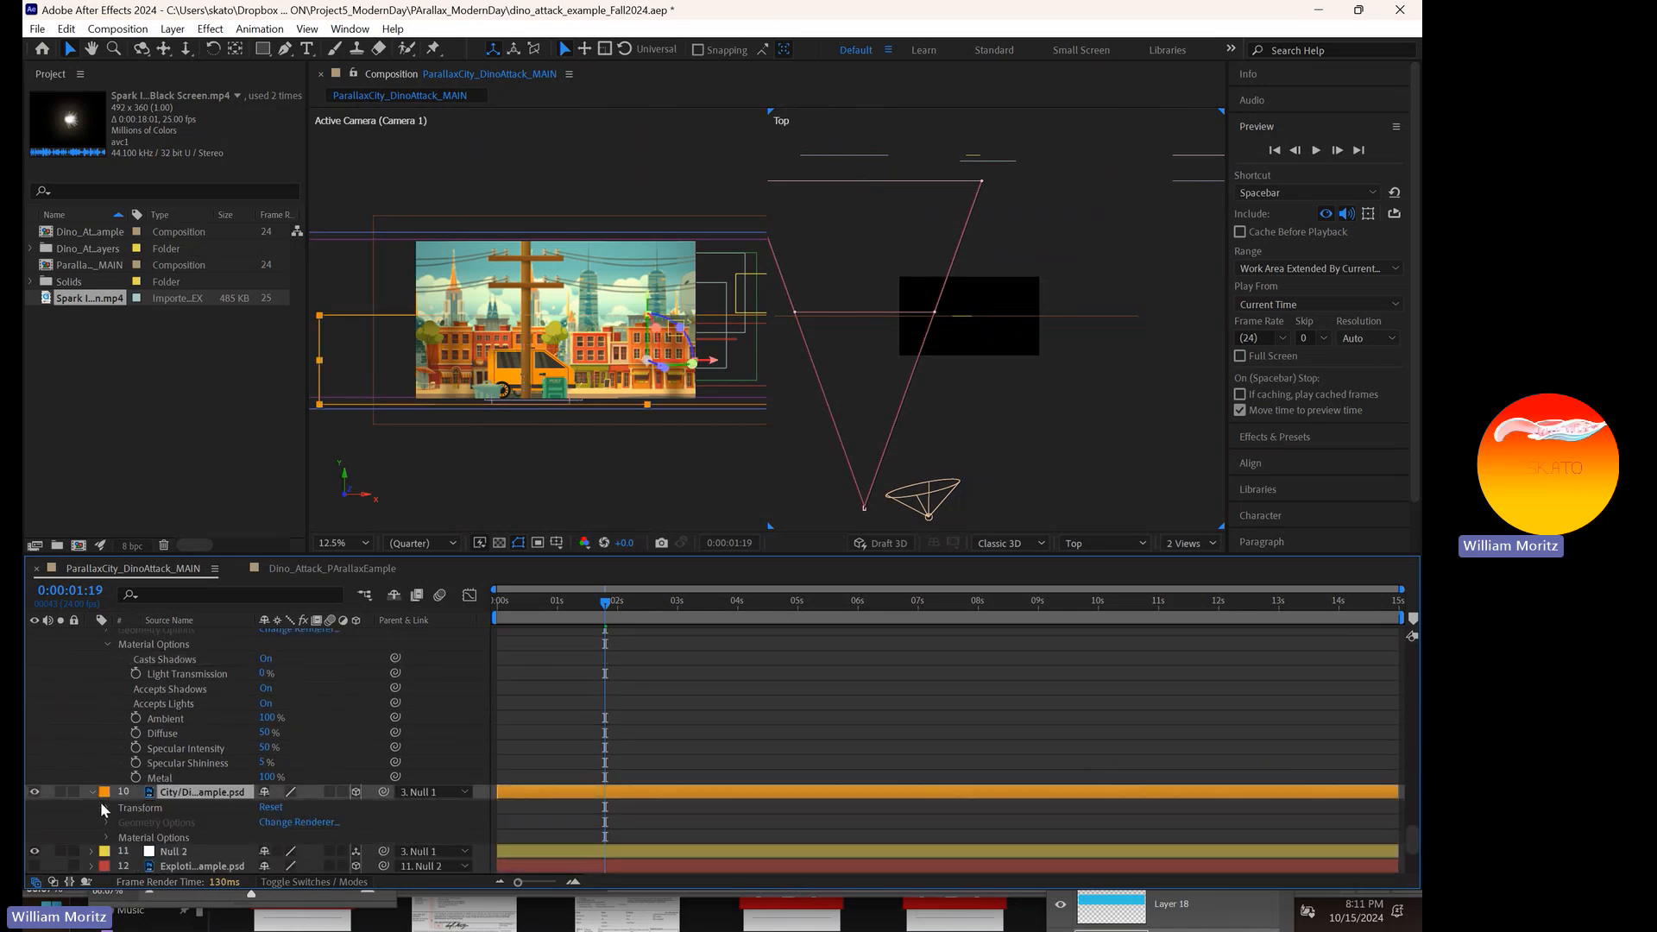
left_click(101, 808)
scroll(106, 770, "down", 3)
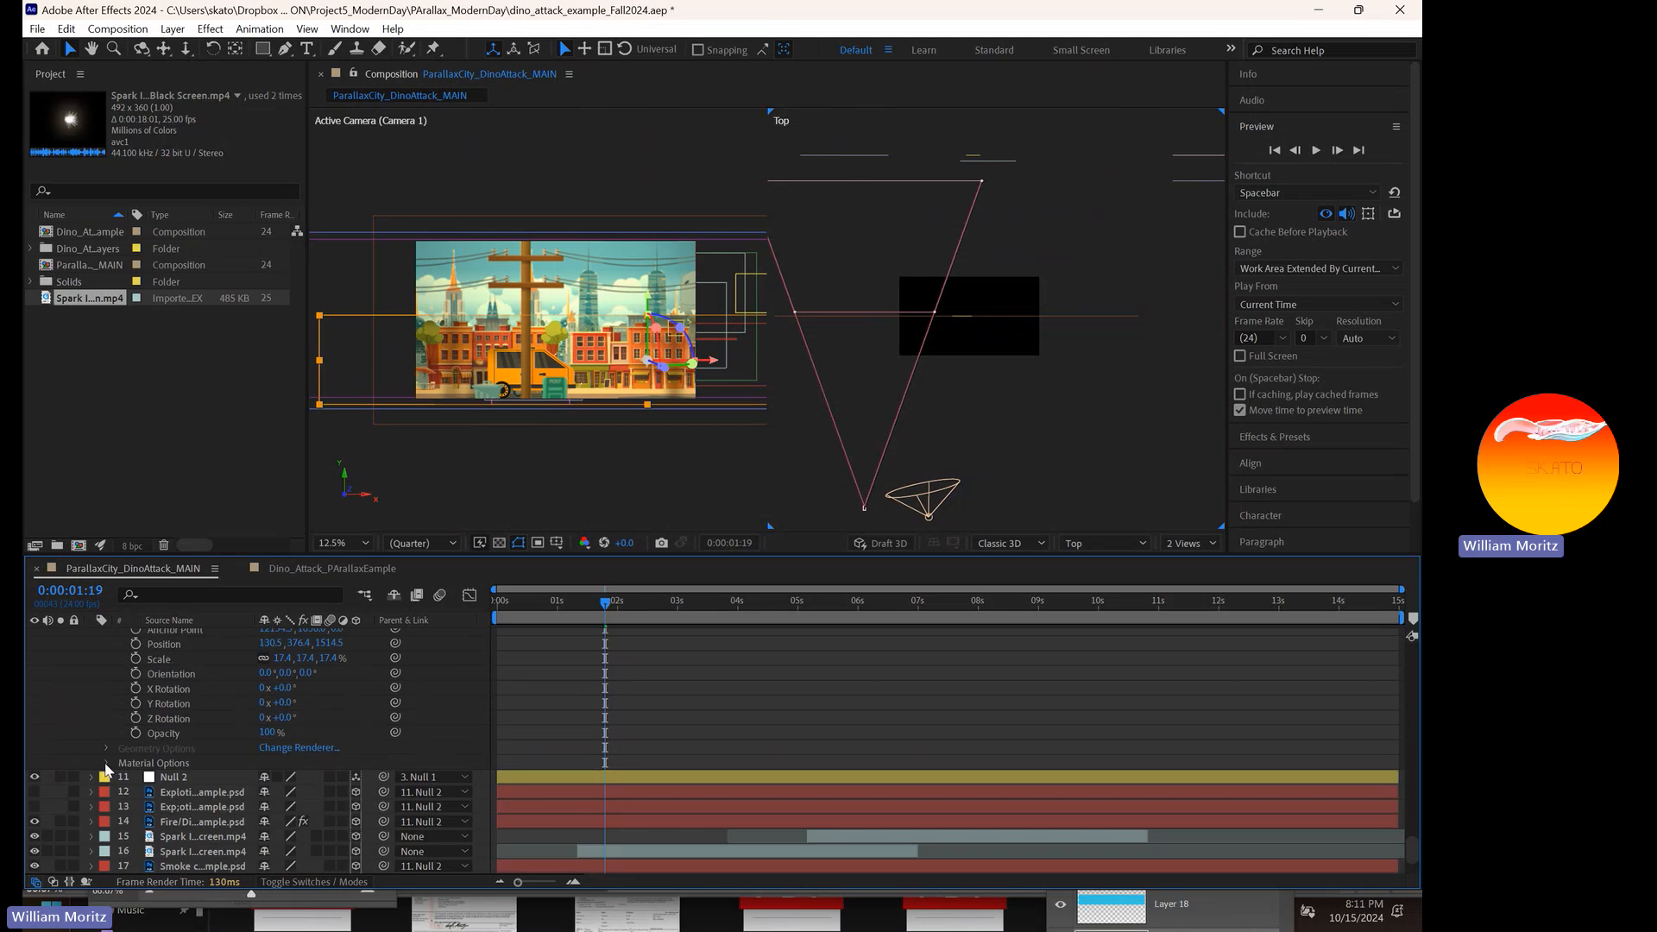
left_click(105, 764)
scroll(173, 768, "down", 1)
left_click(250, 749)
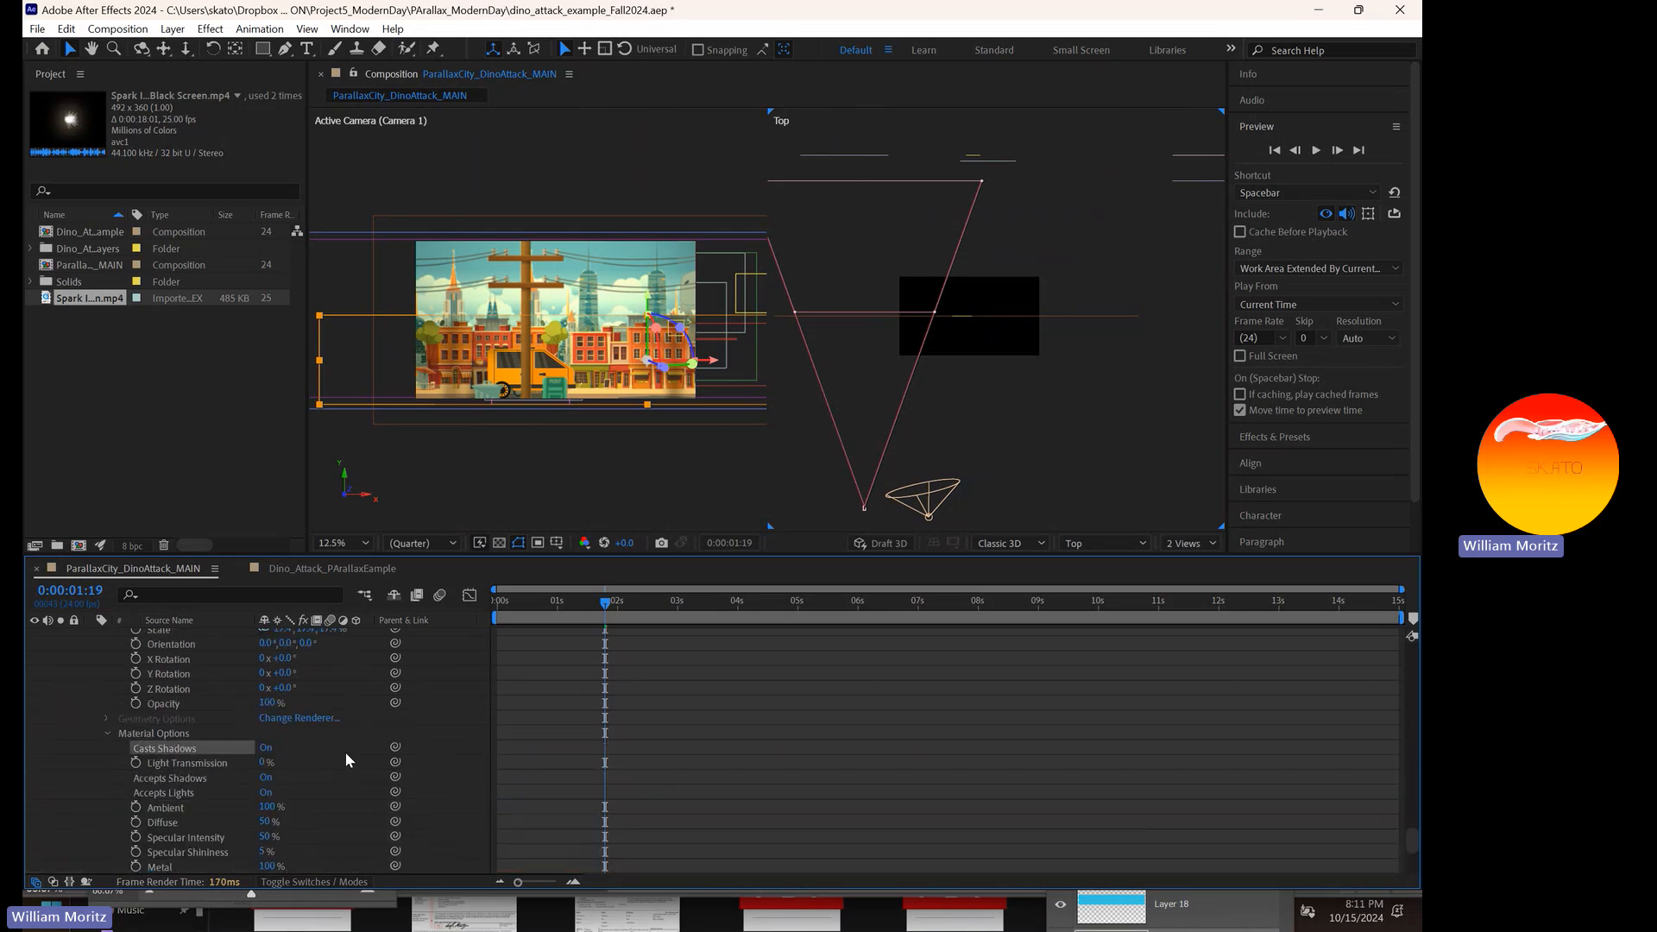
scroll(639, 754, "down", 5)
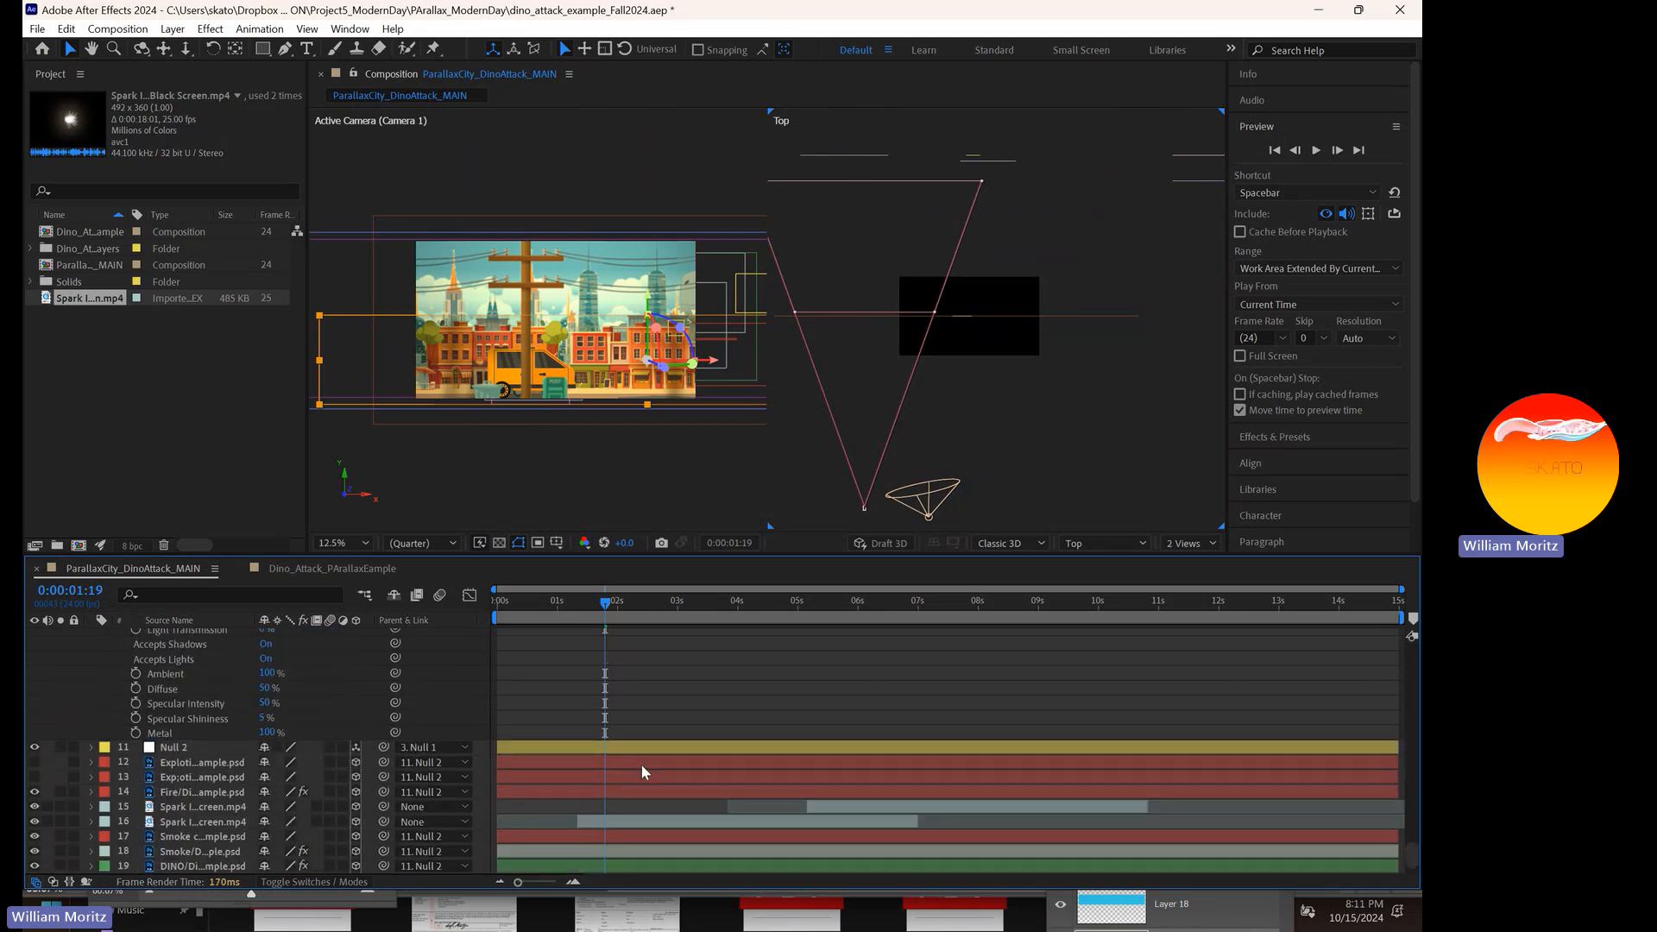
- Turn on shadow casting in the material options of the DINO layer (layer 19)
left_click(184, 763)
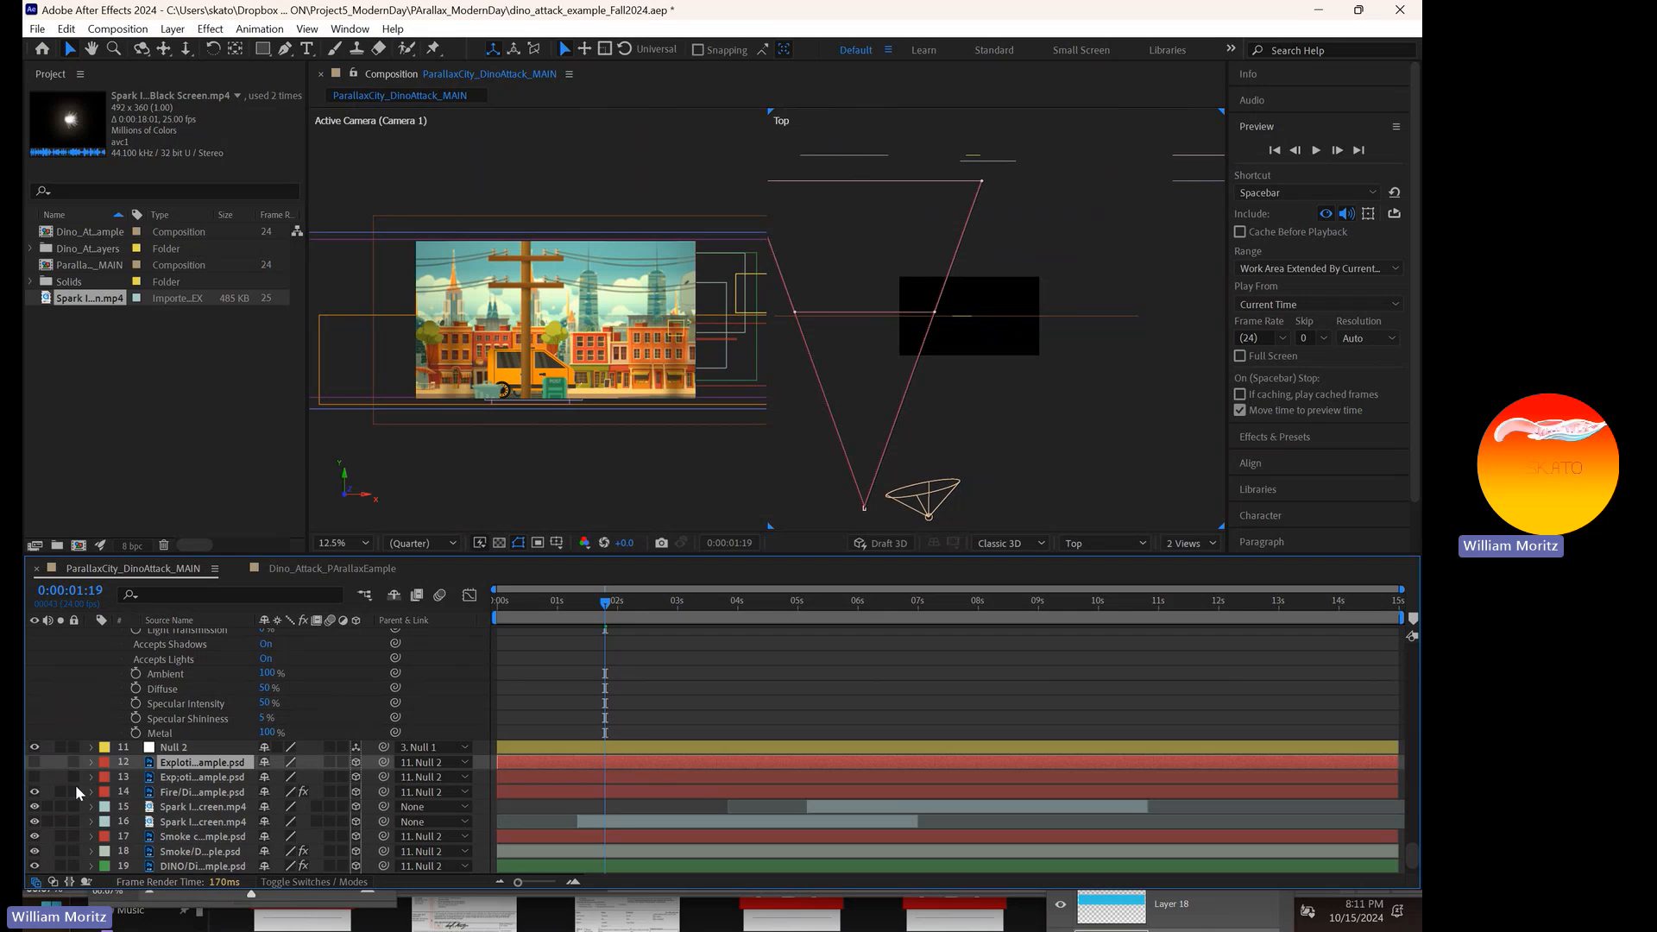
left_click(182, 867)
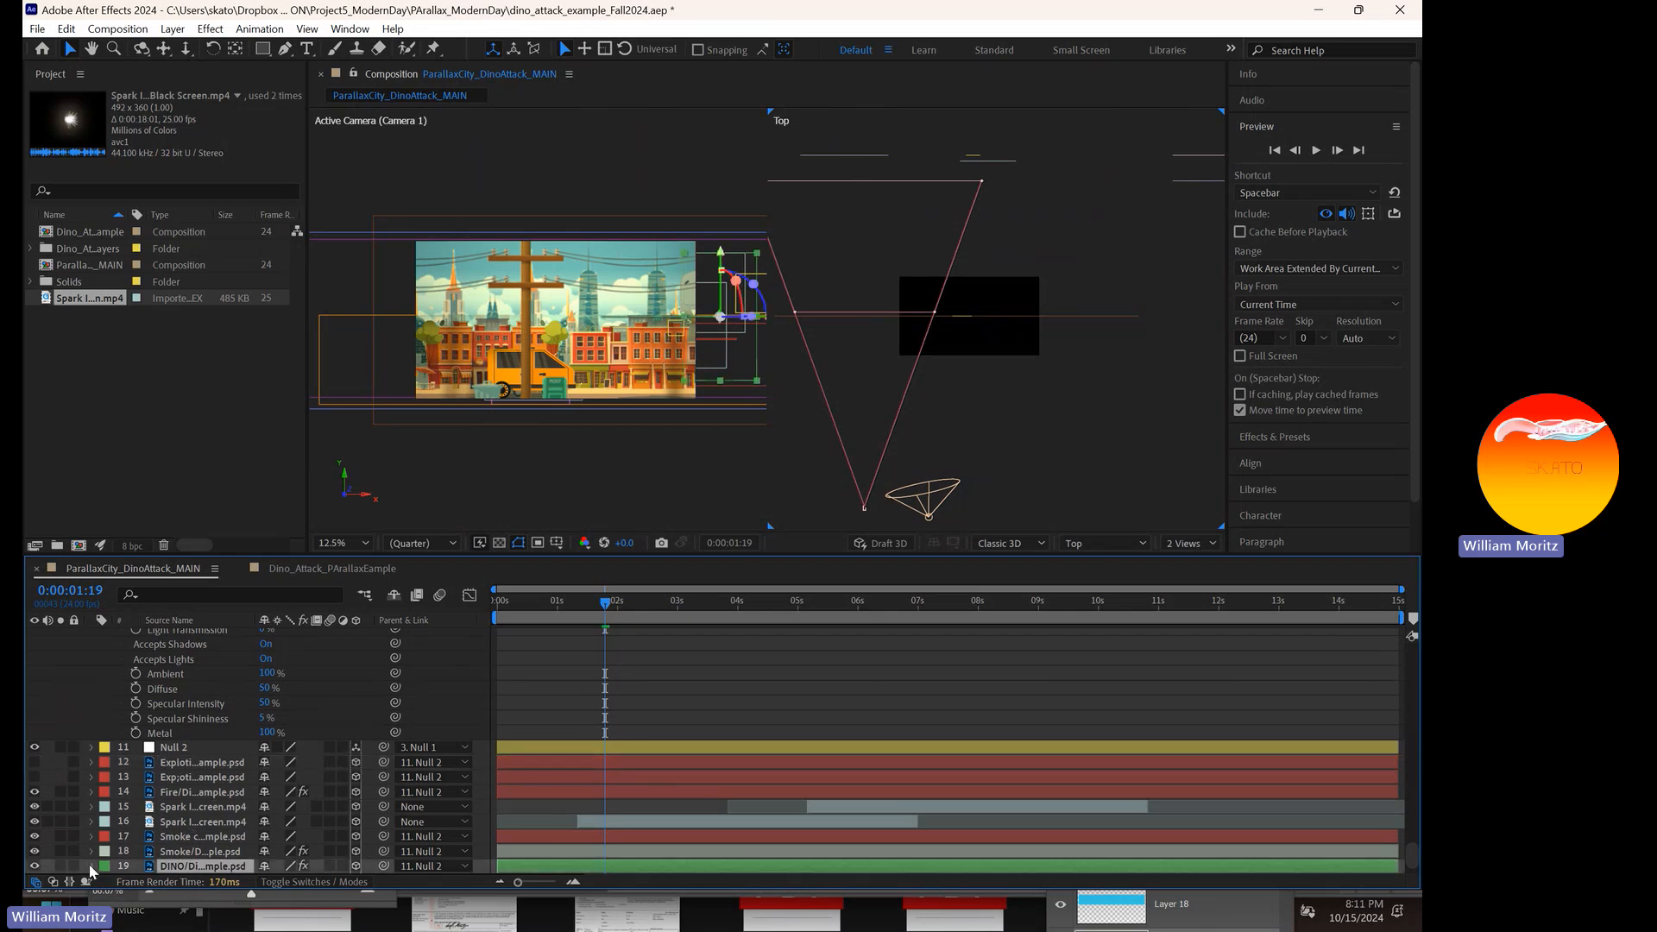
left_click(90, 865)
scroll(152, 827, "down", 5)
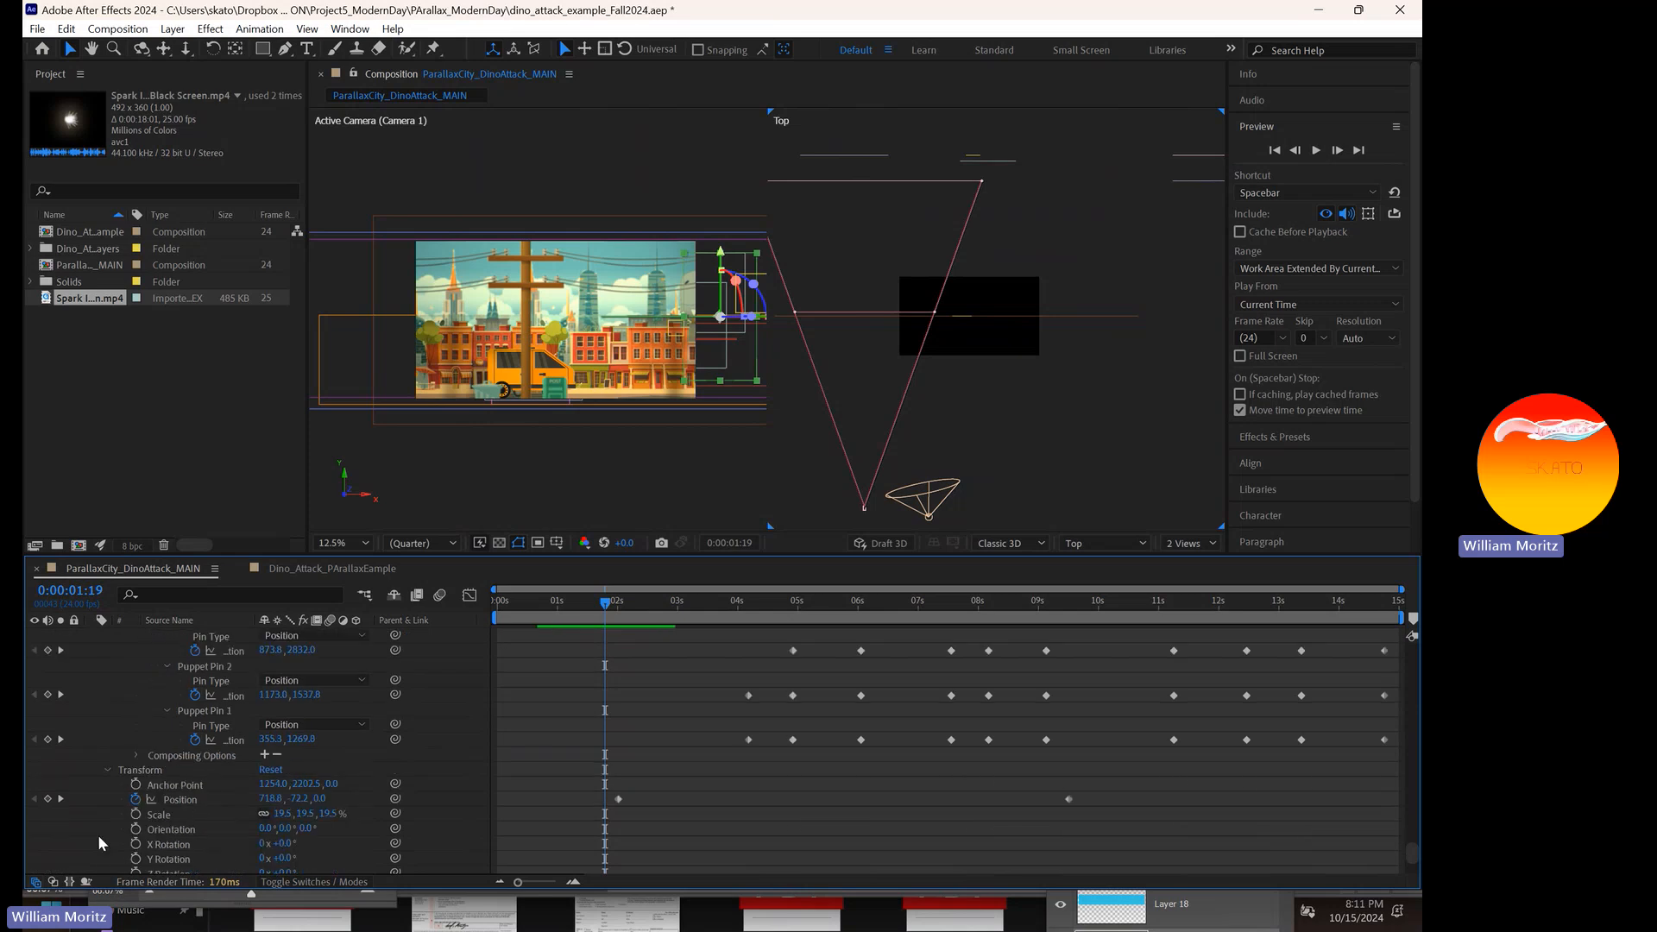
scroll(102, 820, "down", 3)
left_click(105, 822)
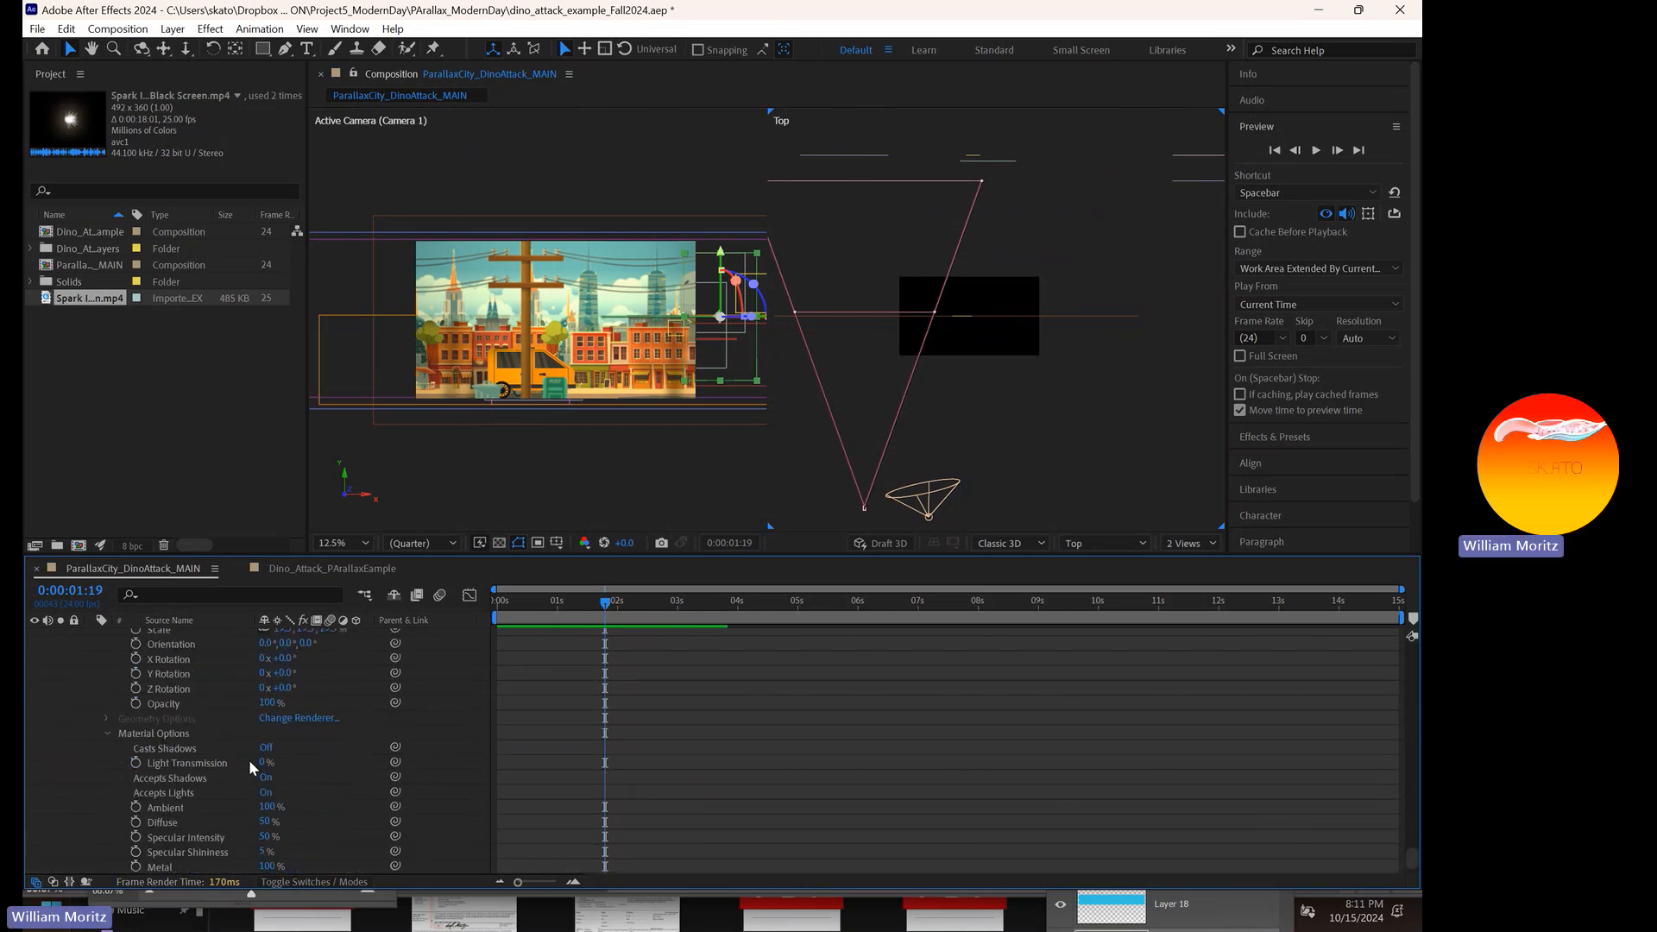
left_click(265, 749)
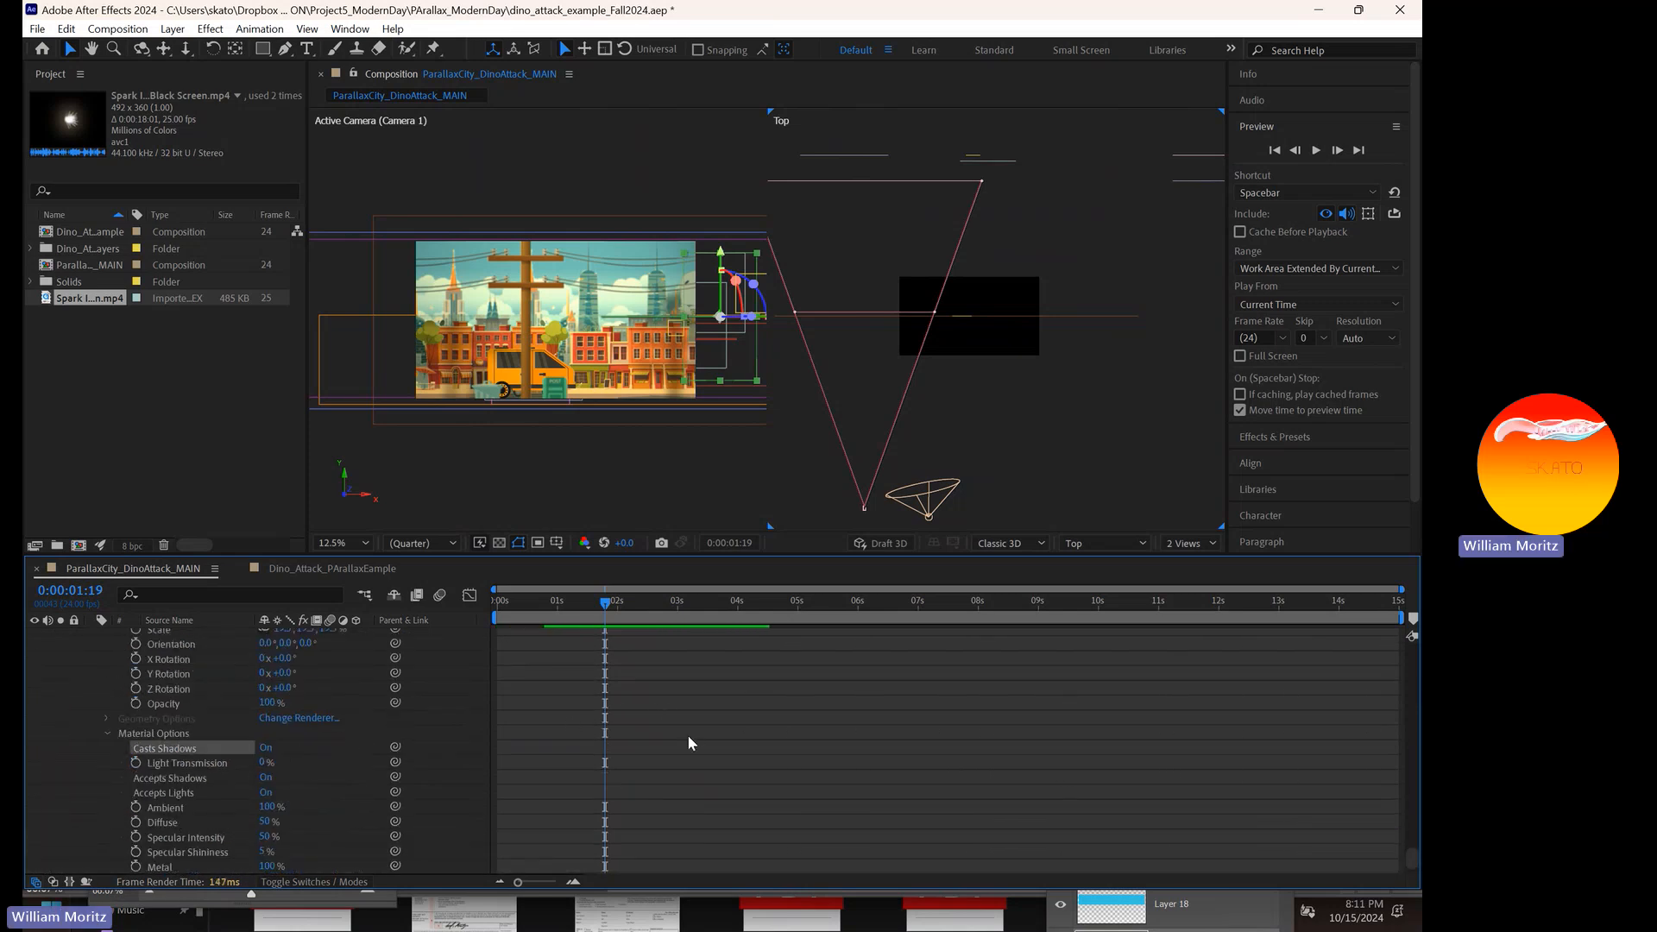
scroll(687, 734, "down", 1)
- Turn on shadow casting in the material options of the BogCity layer (layer 20)
left_click(81, 834)
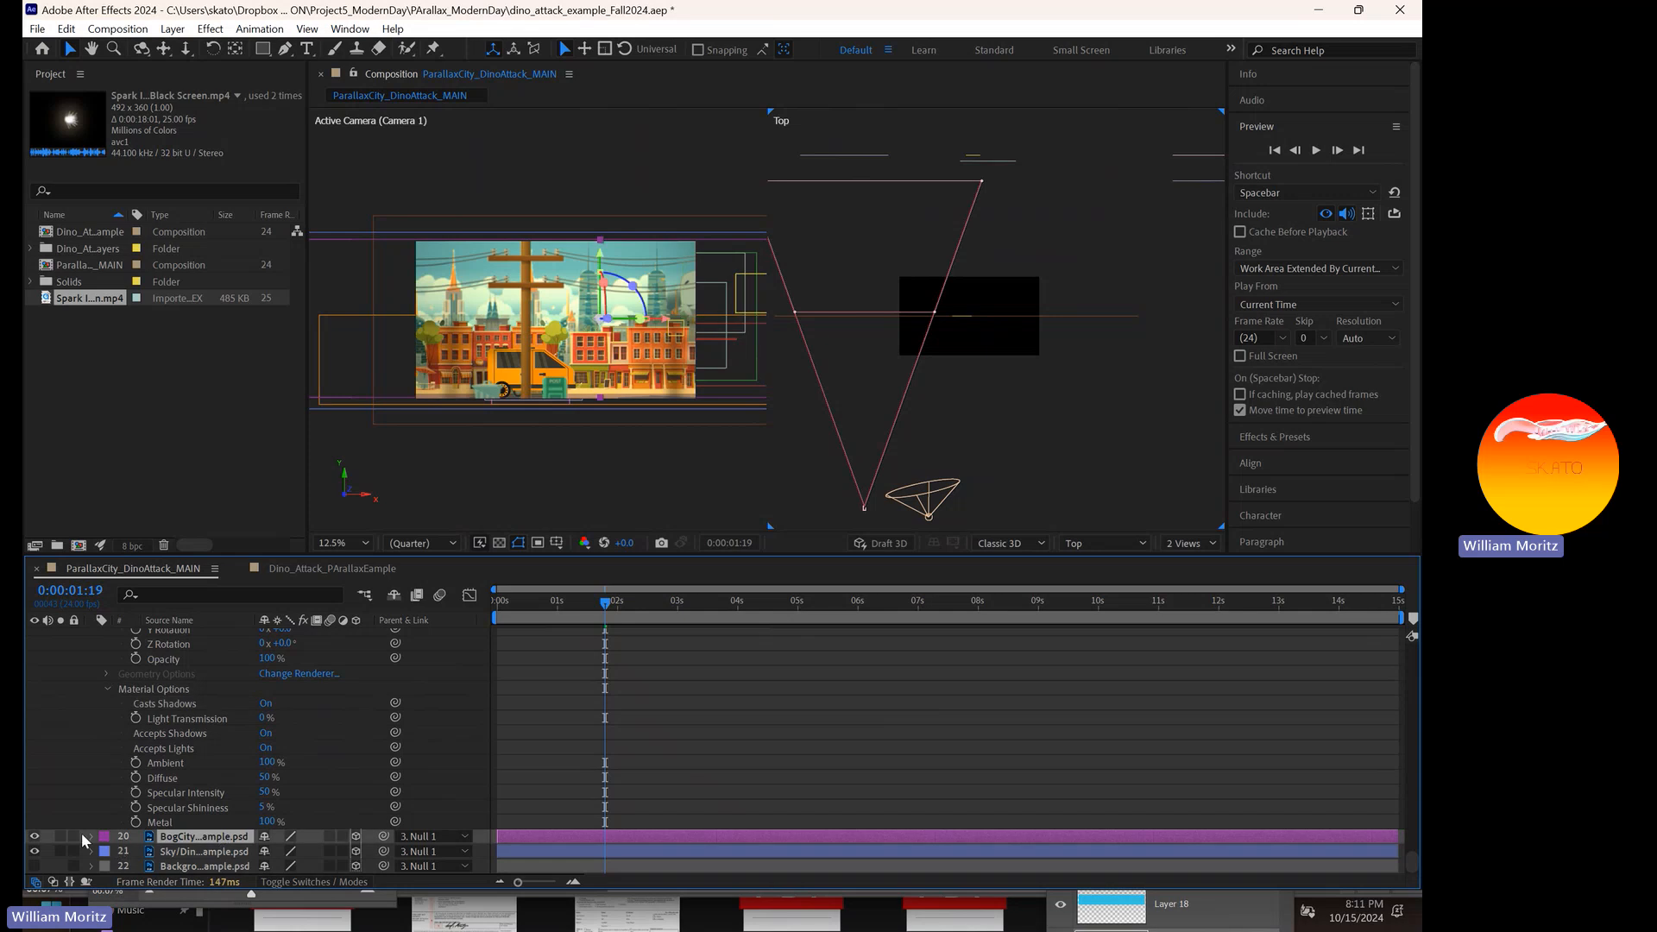
left_click(91, 836)
scroll(105, 859, "down", 3)
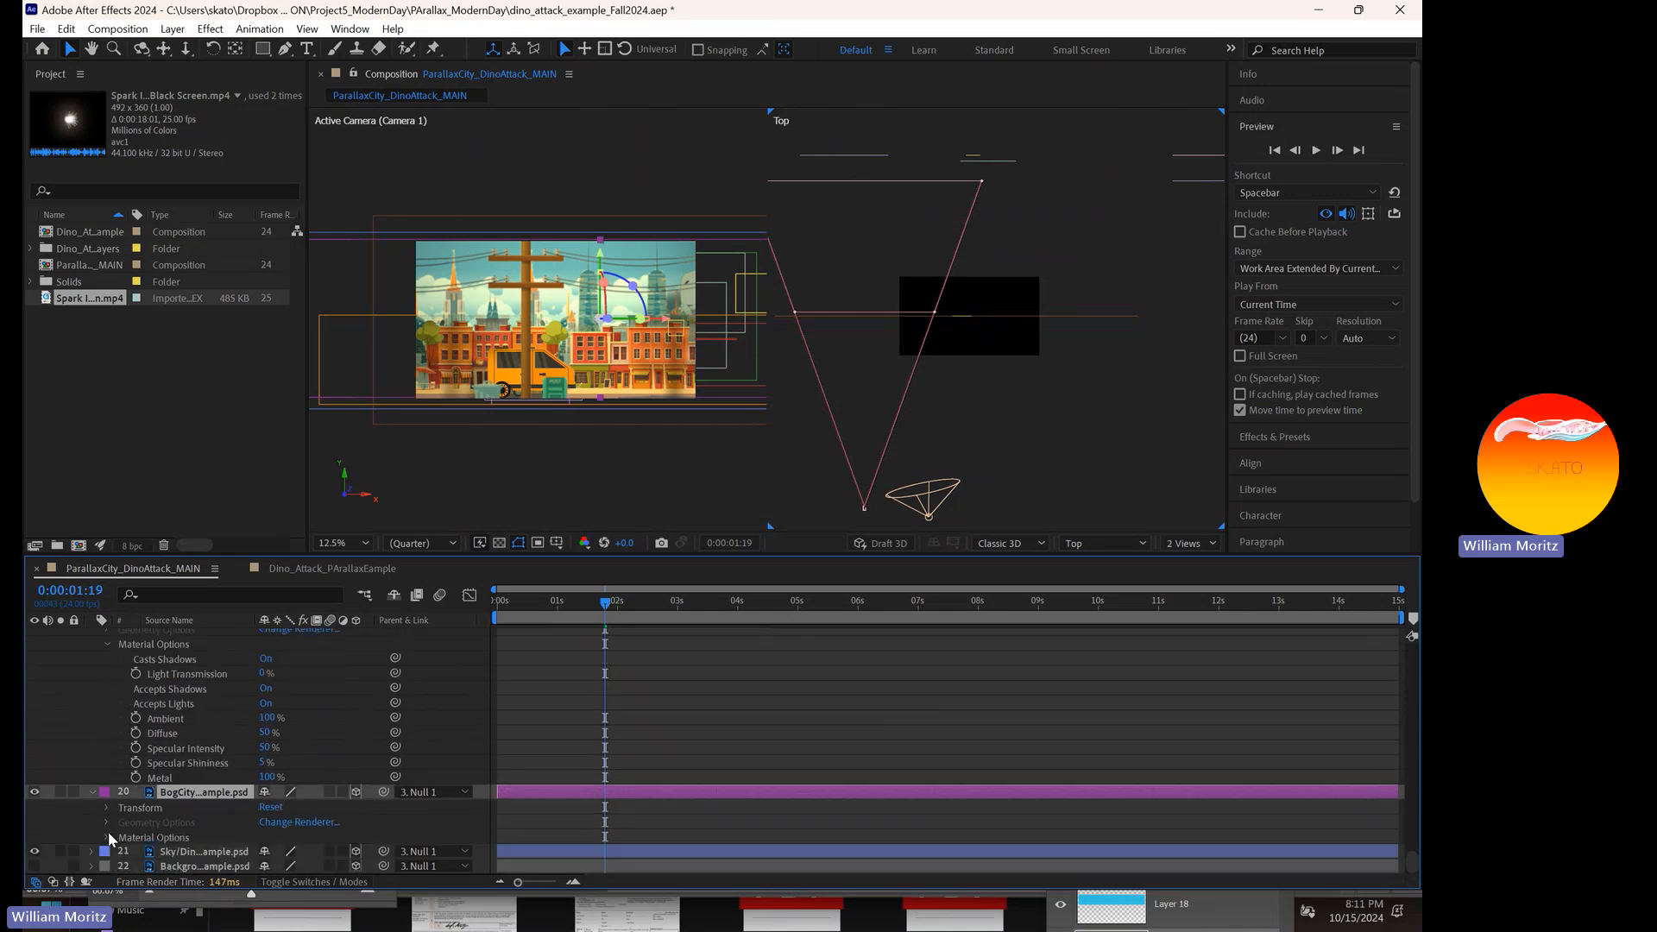
left_click(107, 834)
scroll(109, 832, "down", 3)
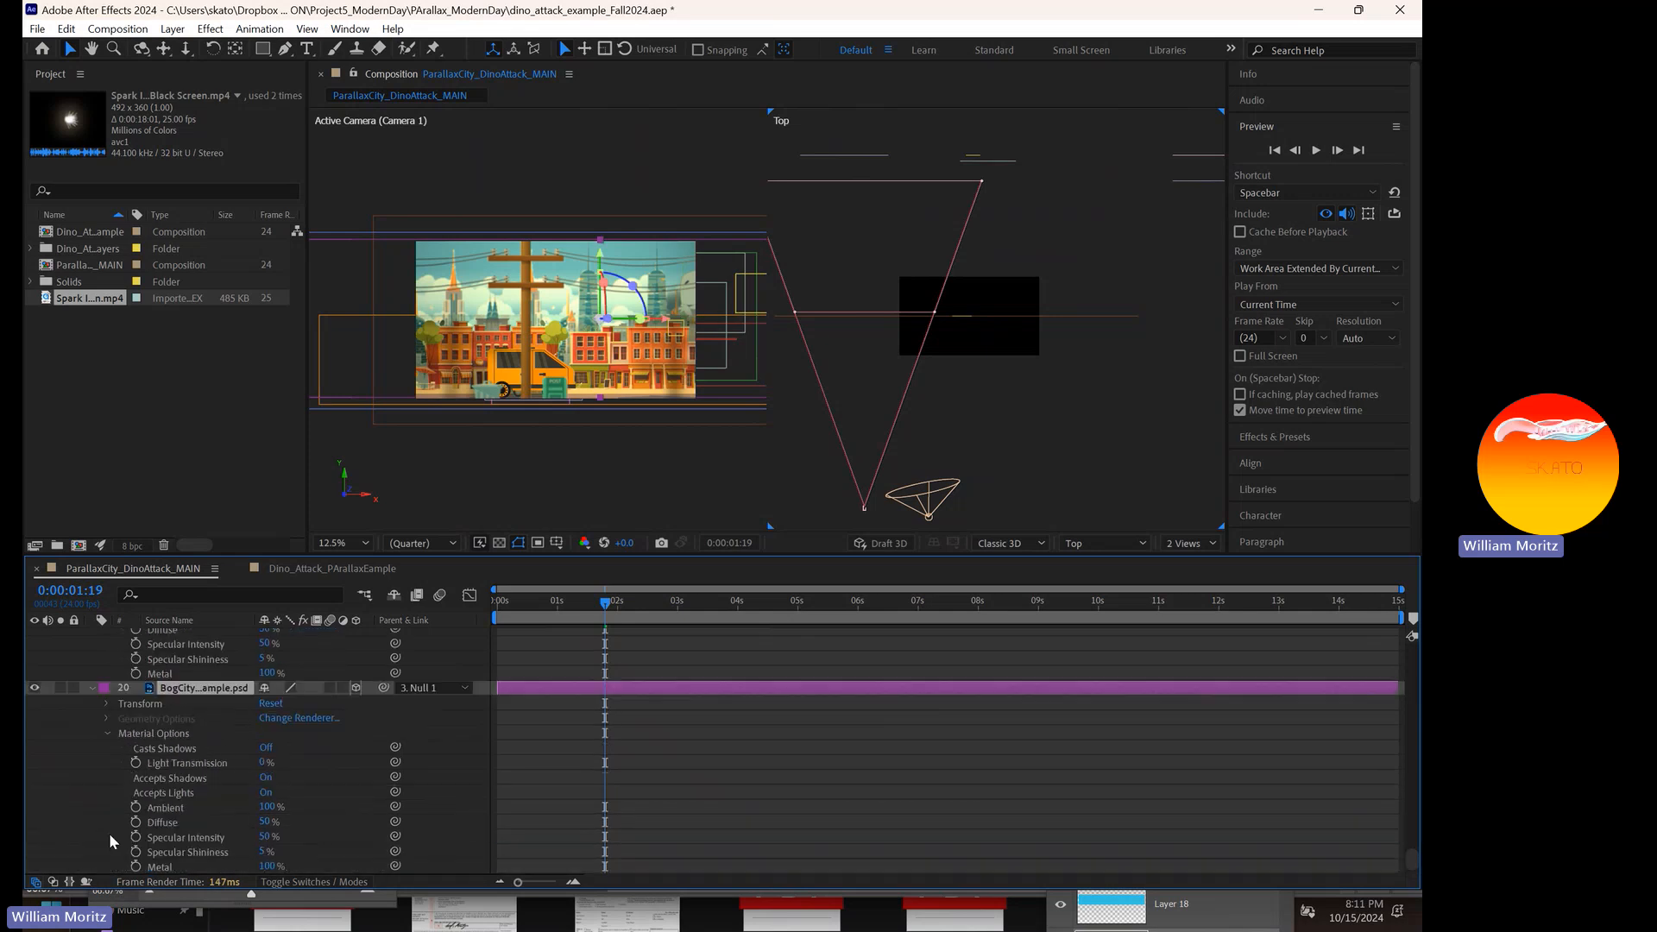
left_click(264, 748)
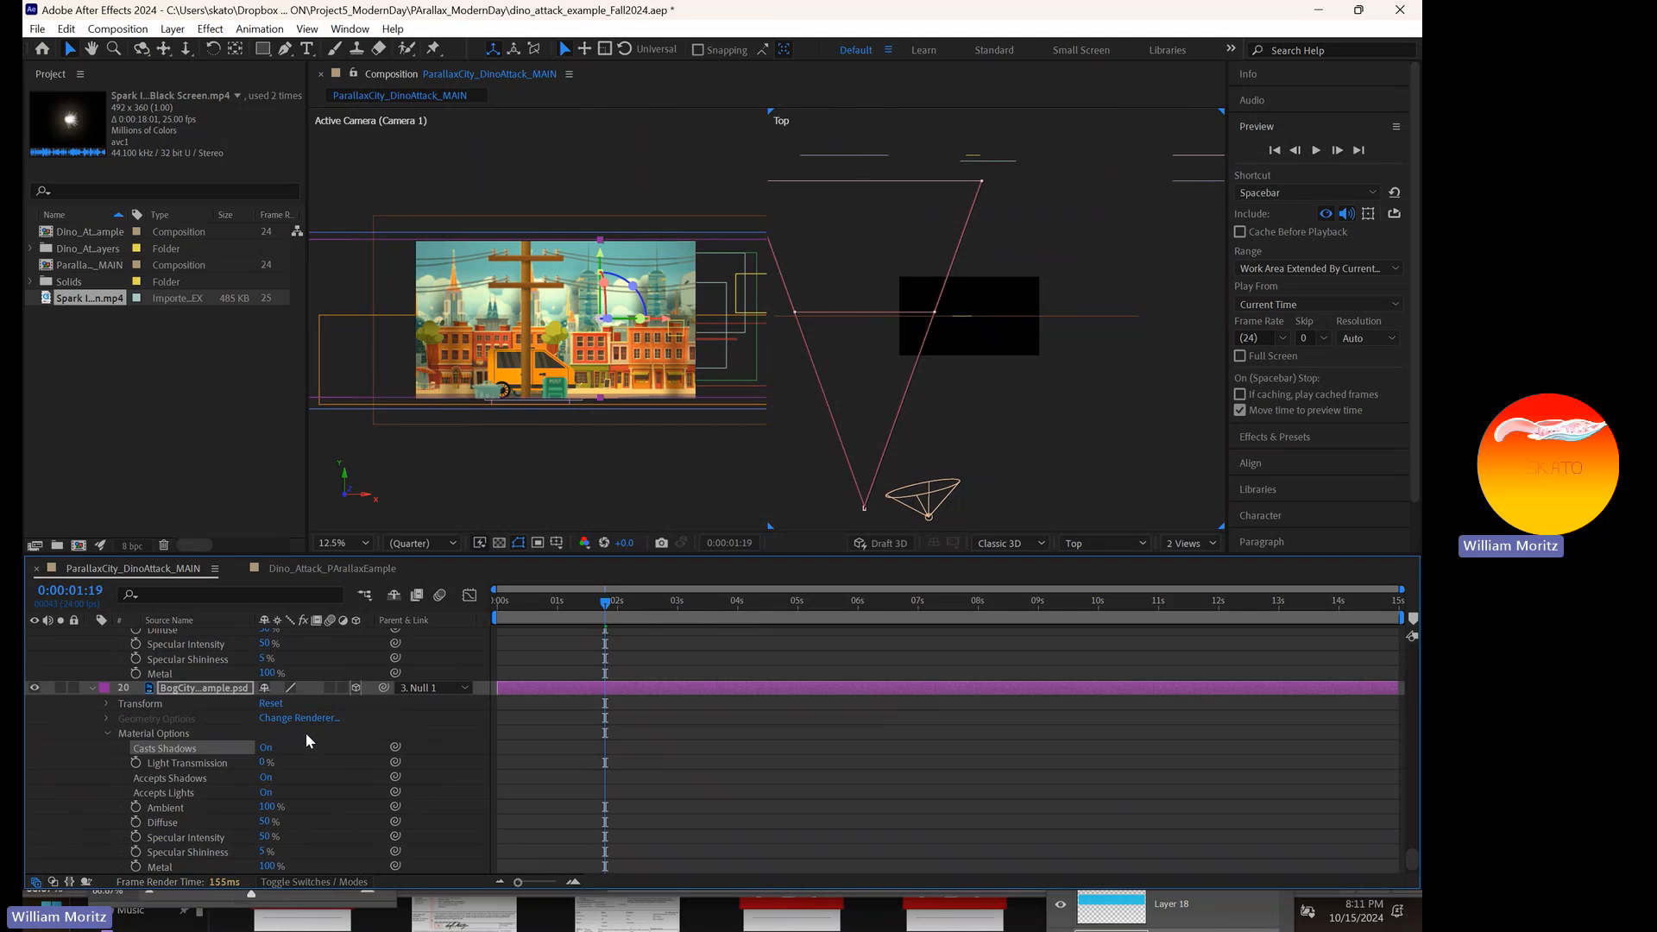
scroll(306, 752, "down", 1)
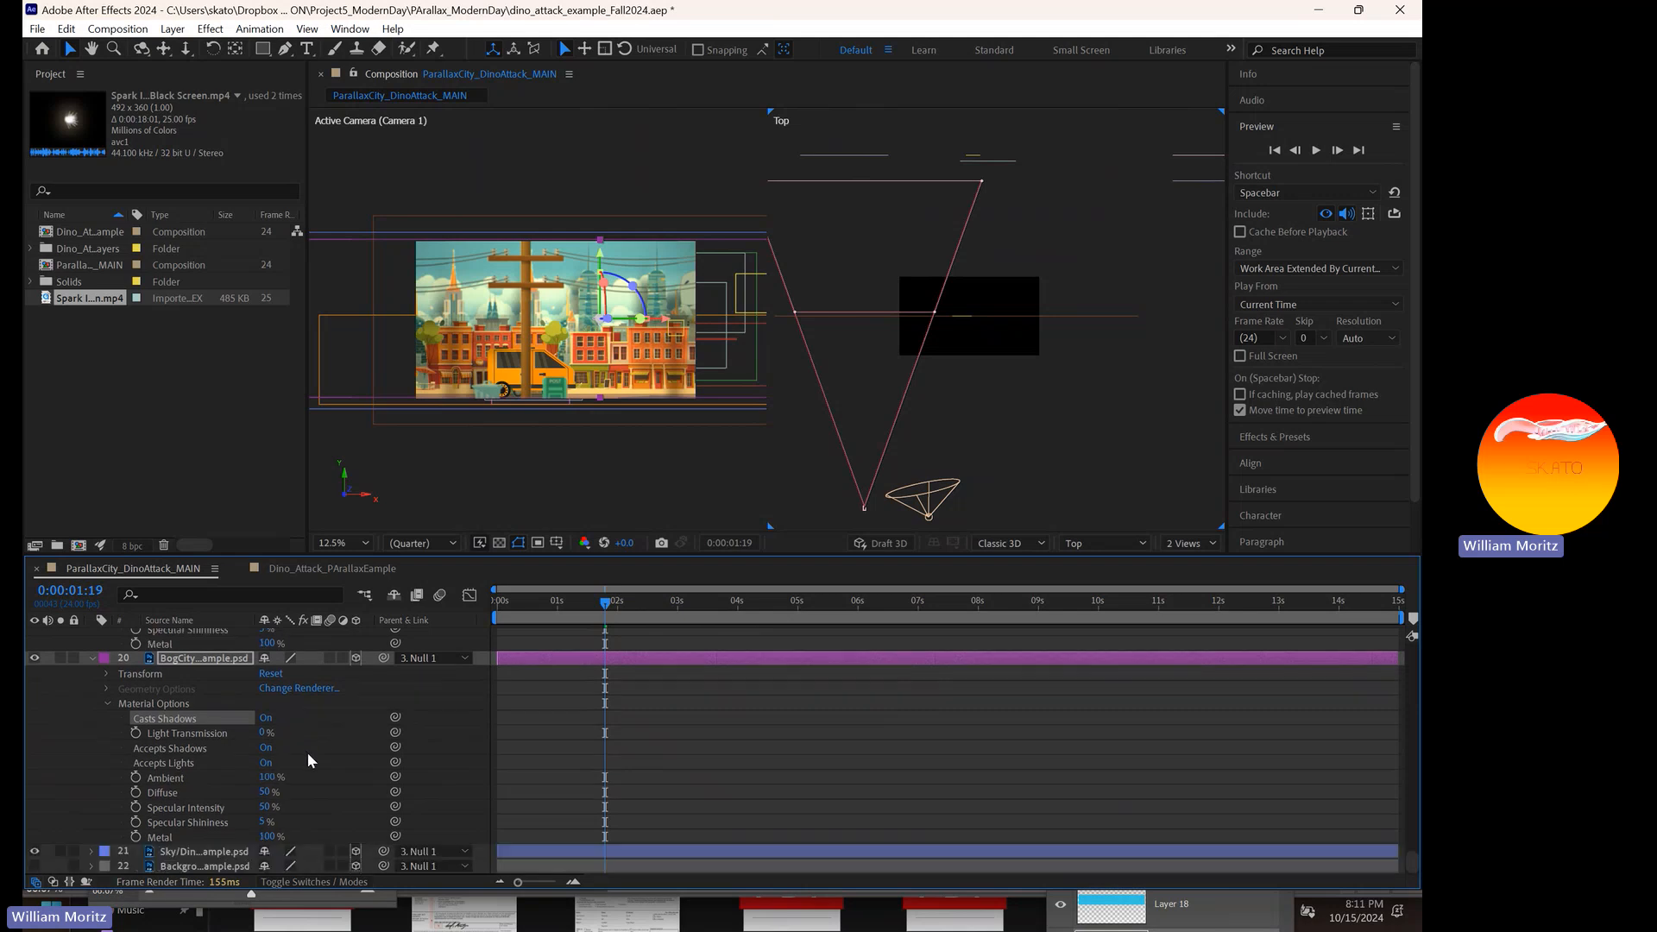
- Set the BogCity layer's diffuse to 69% and its light transmission to 70%
left_click(250, 838)
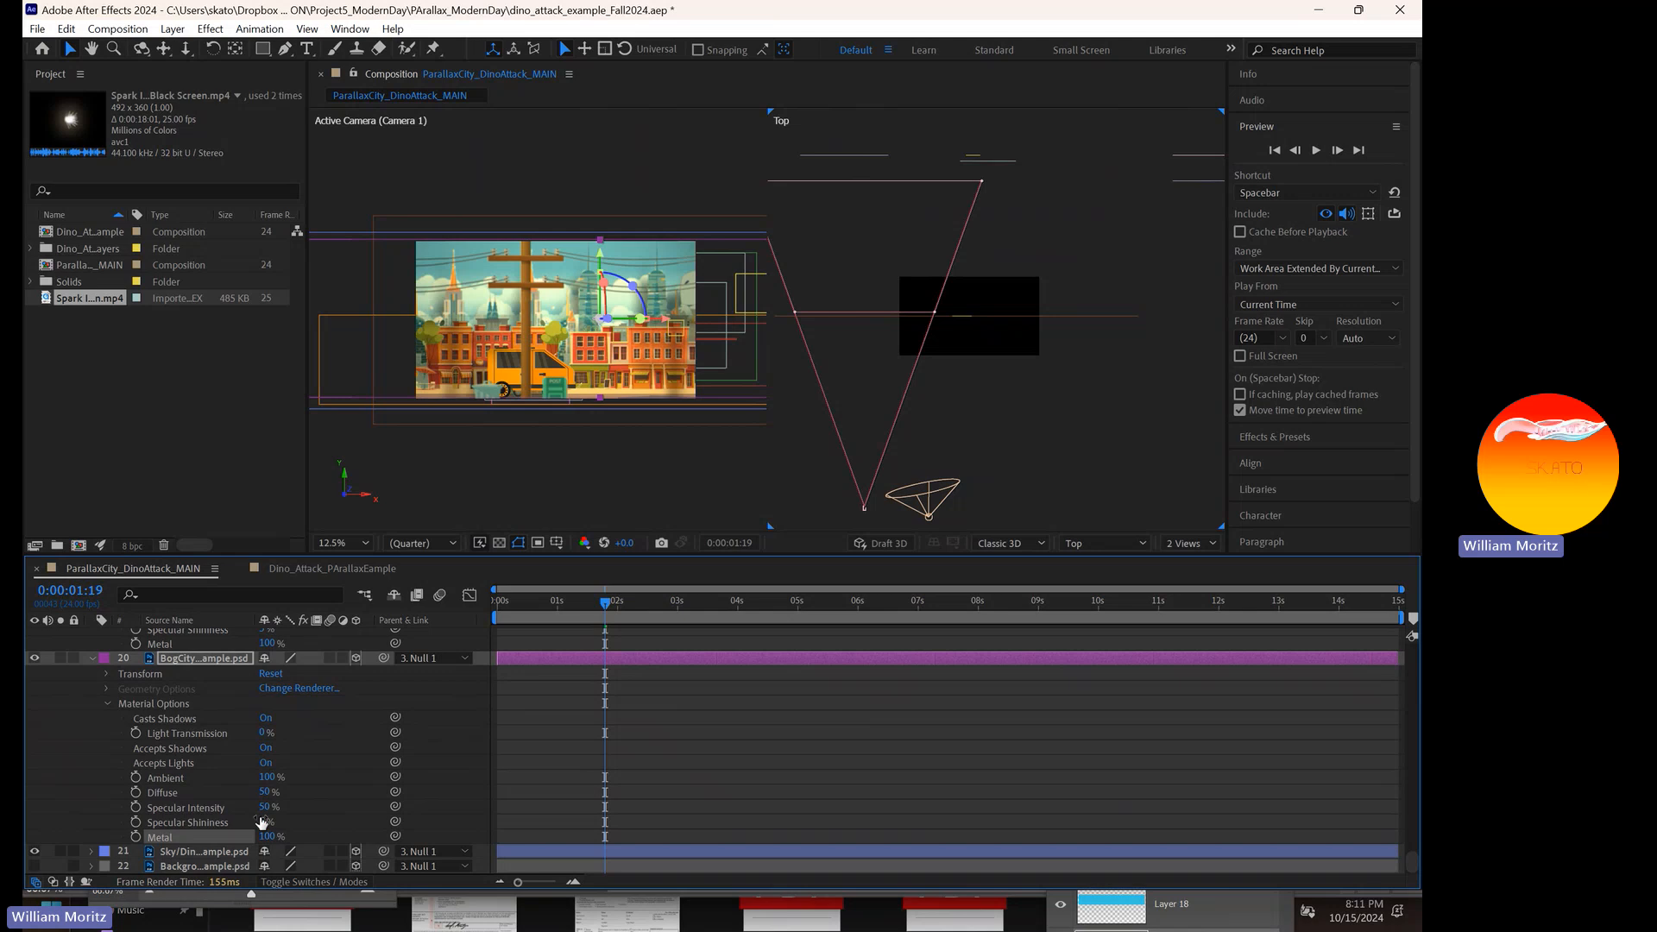
left_click_drag(266, 792, 321, 794)
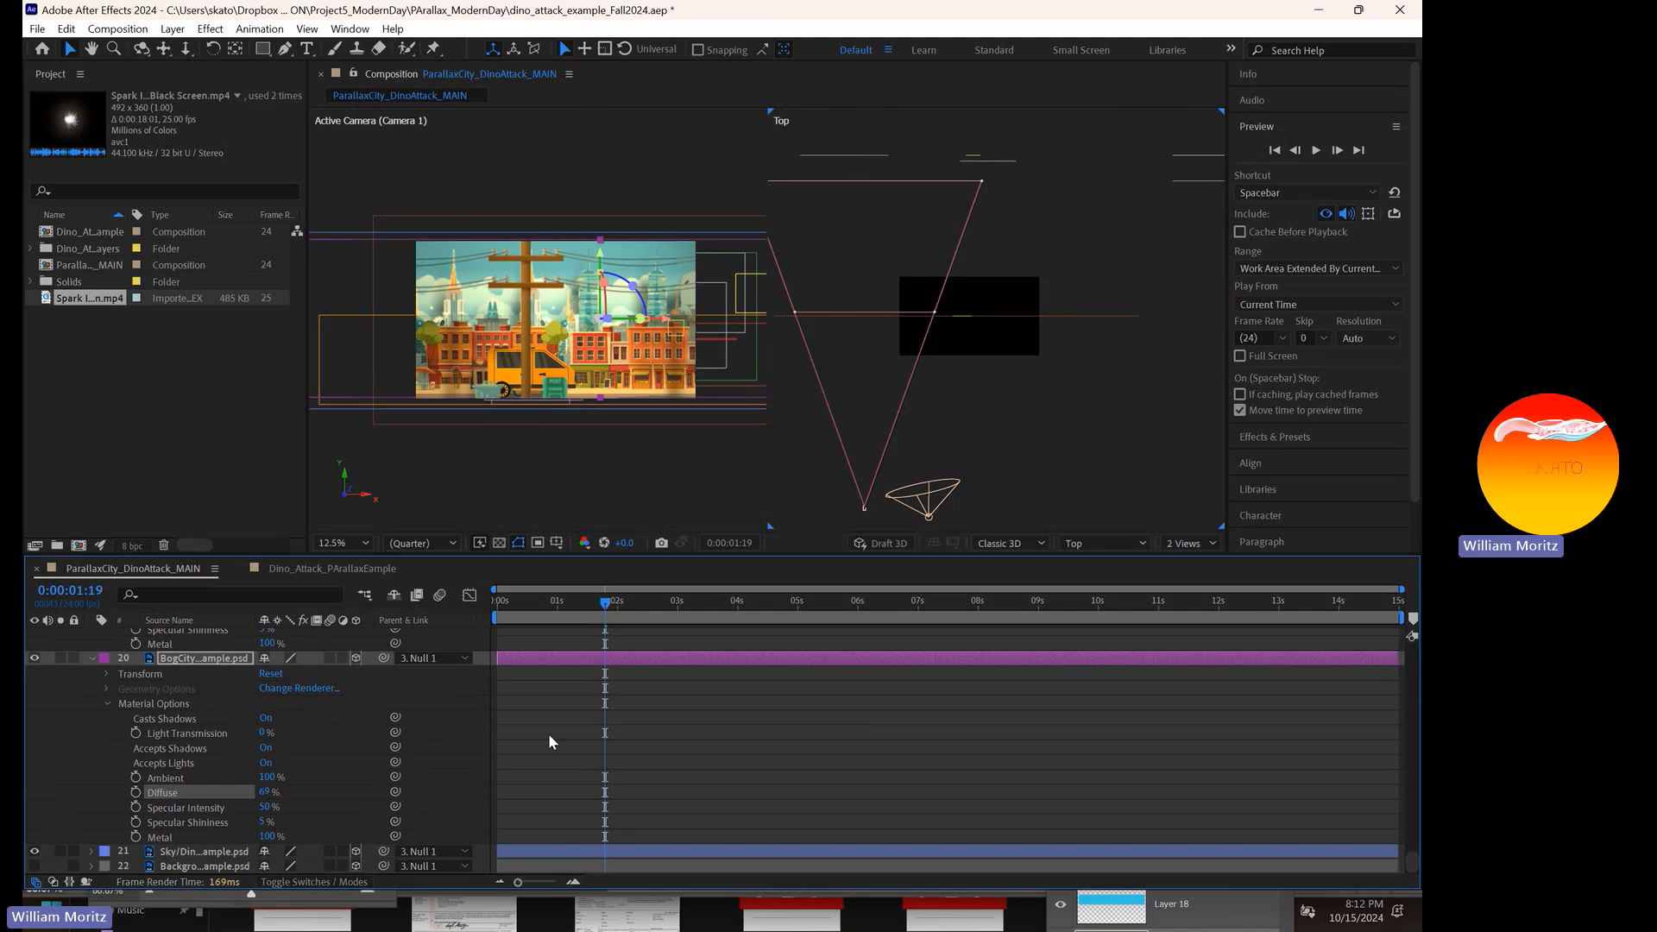
left_click_drag(265, 730, 319, 730)
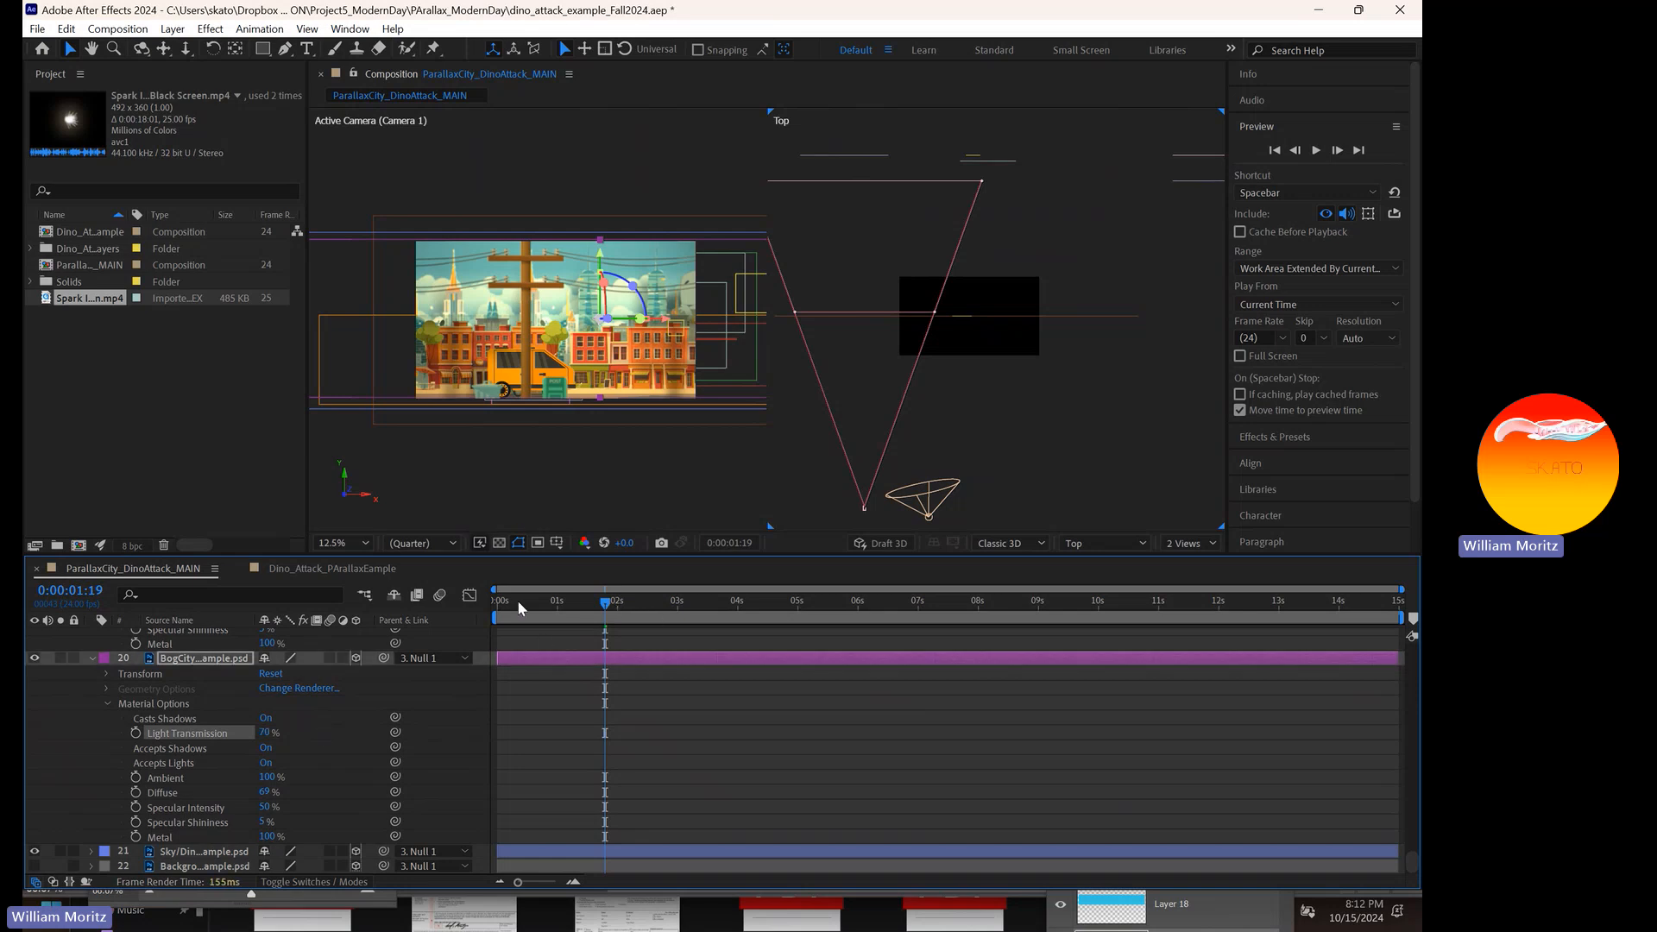
- Play a preview of the composition from its first frame to check the lighting and shadows
left_click_drag(516, 602, 498, 601)
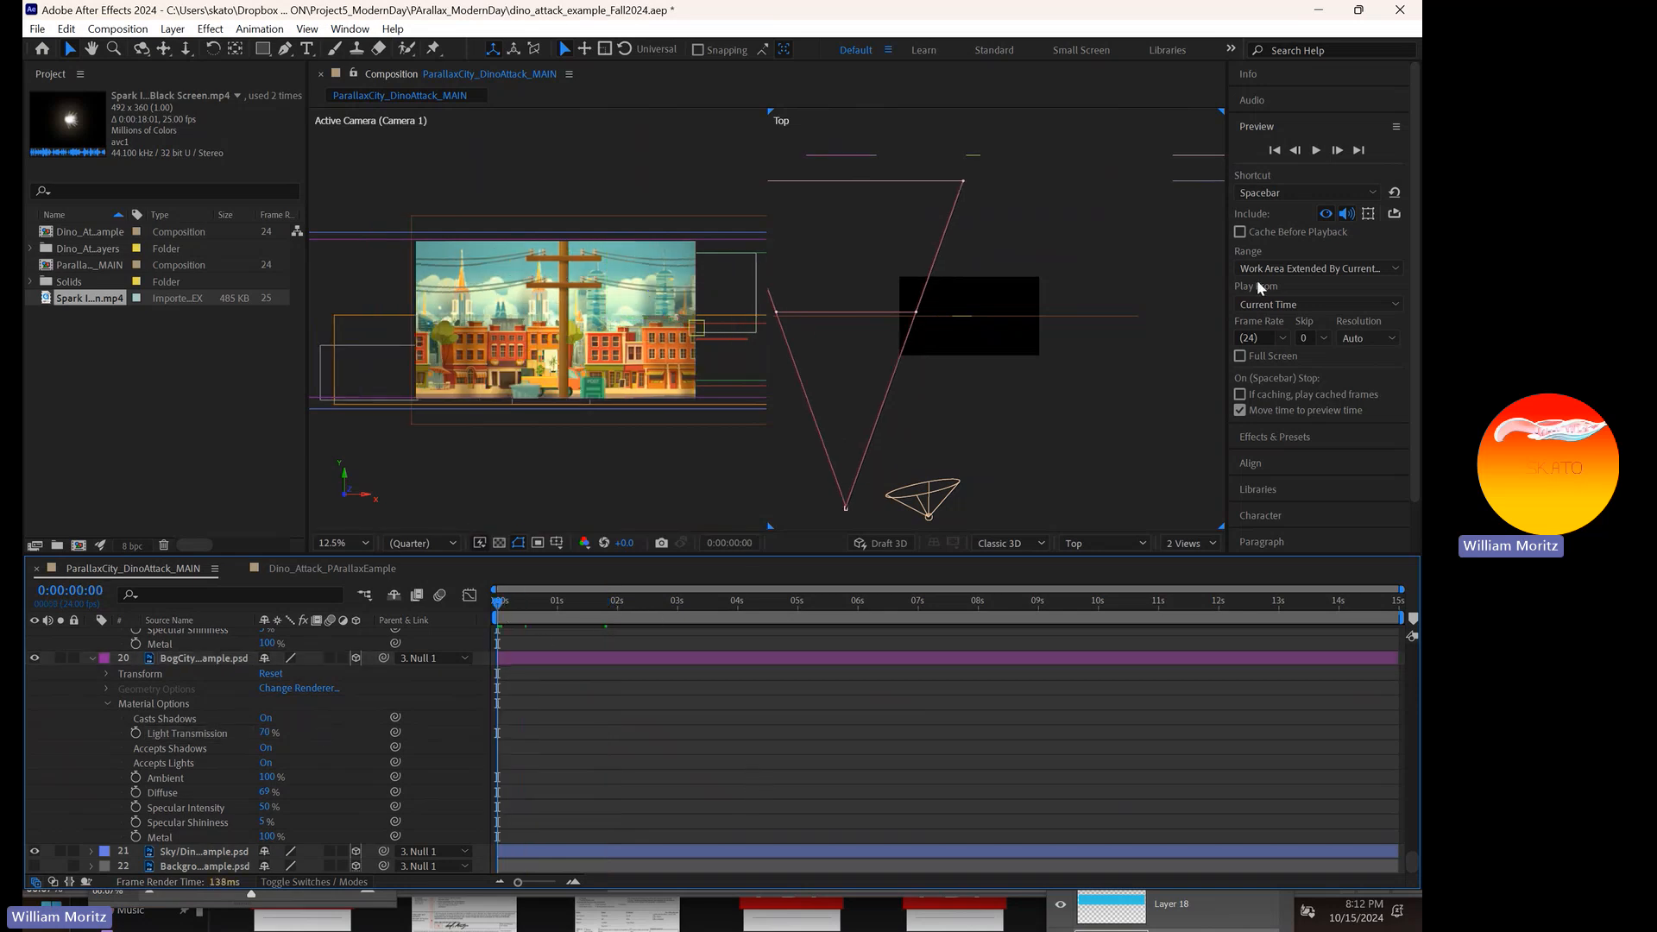
left_click(1315, 151)
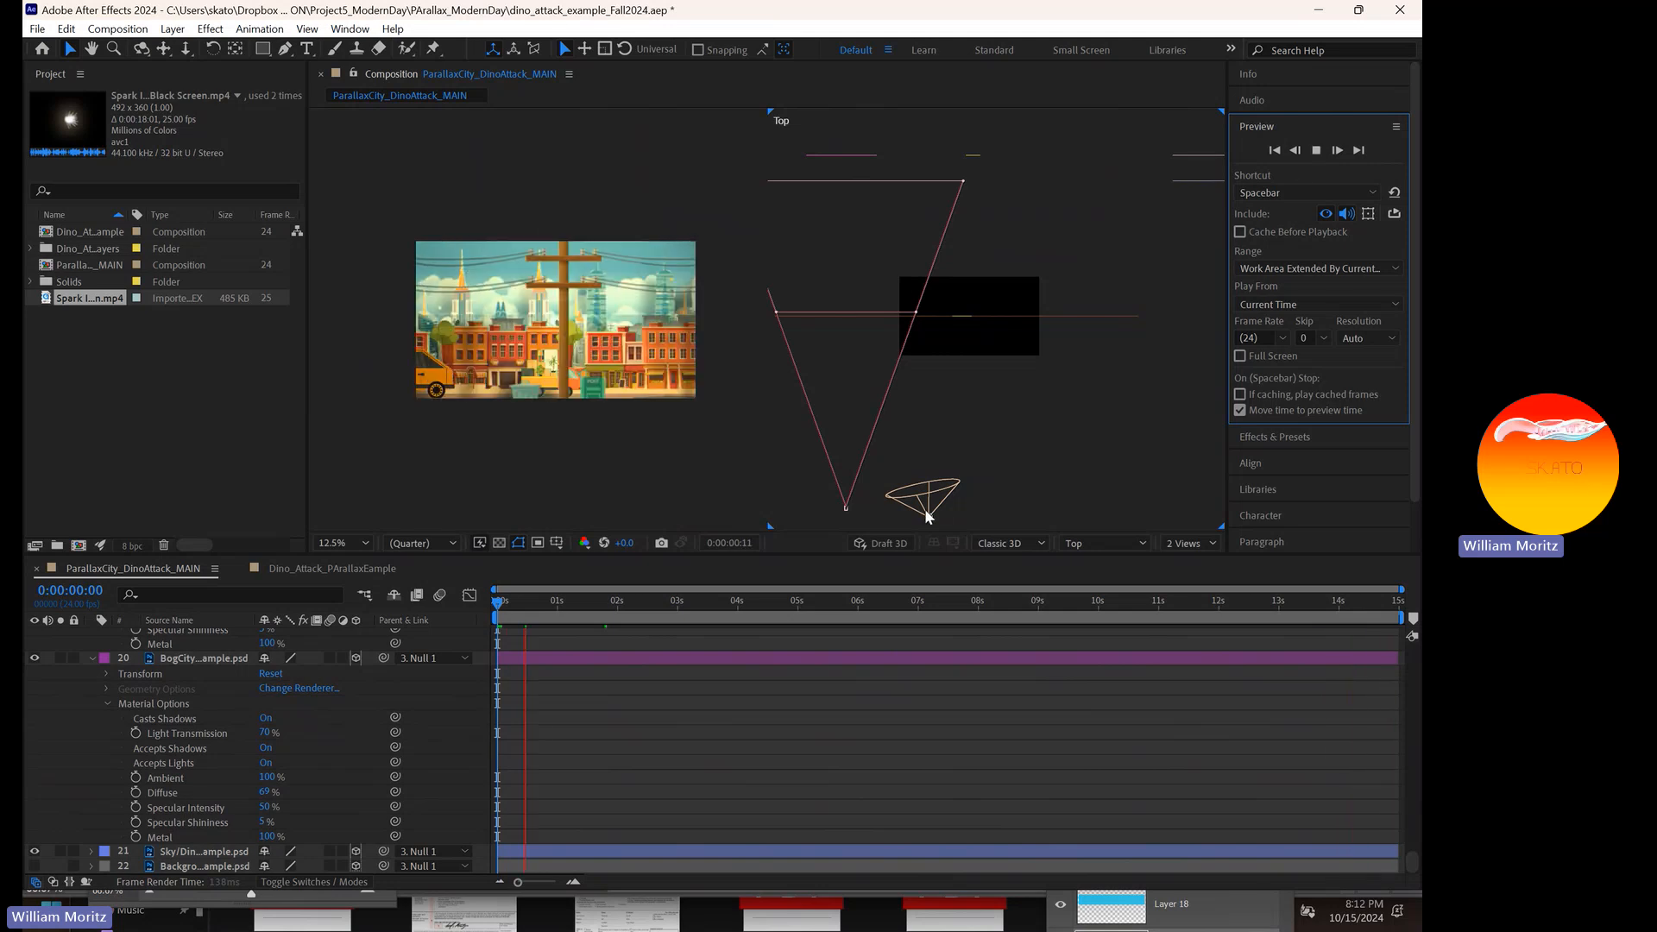
left_click(1316, 150)
- Start keyframing Spot Light 1's Position and its X, Y and Z Rotation at 0:00:01:11
left_click(888, 484)
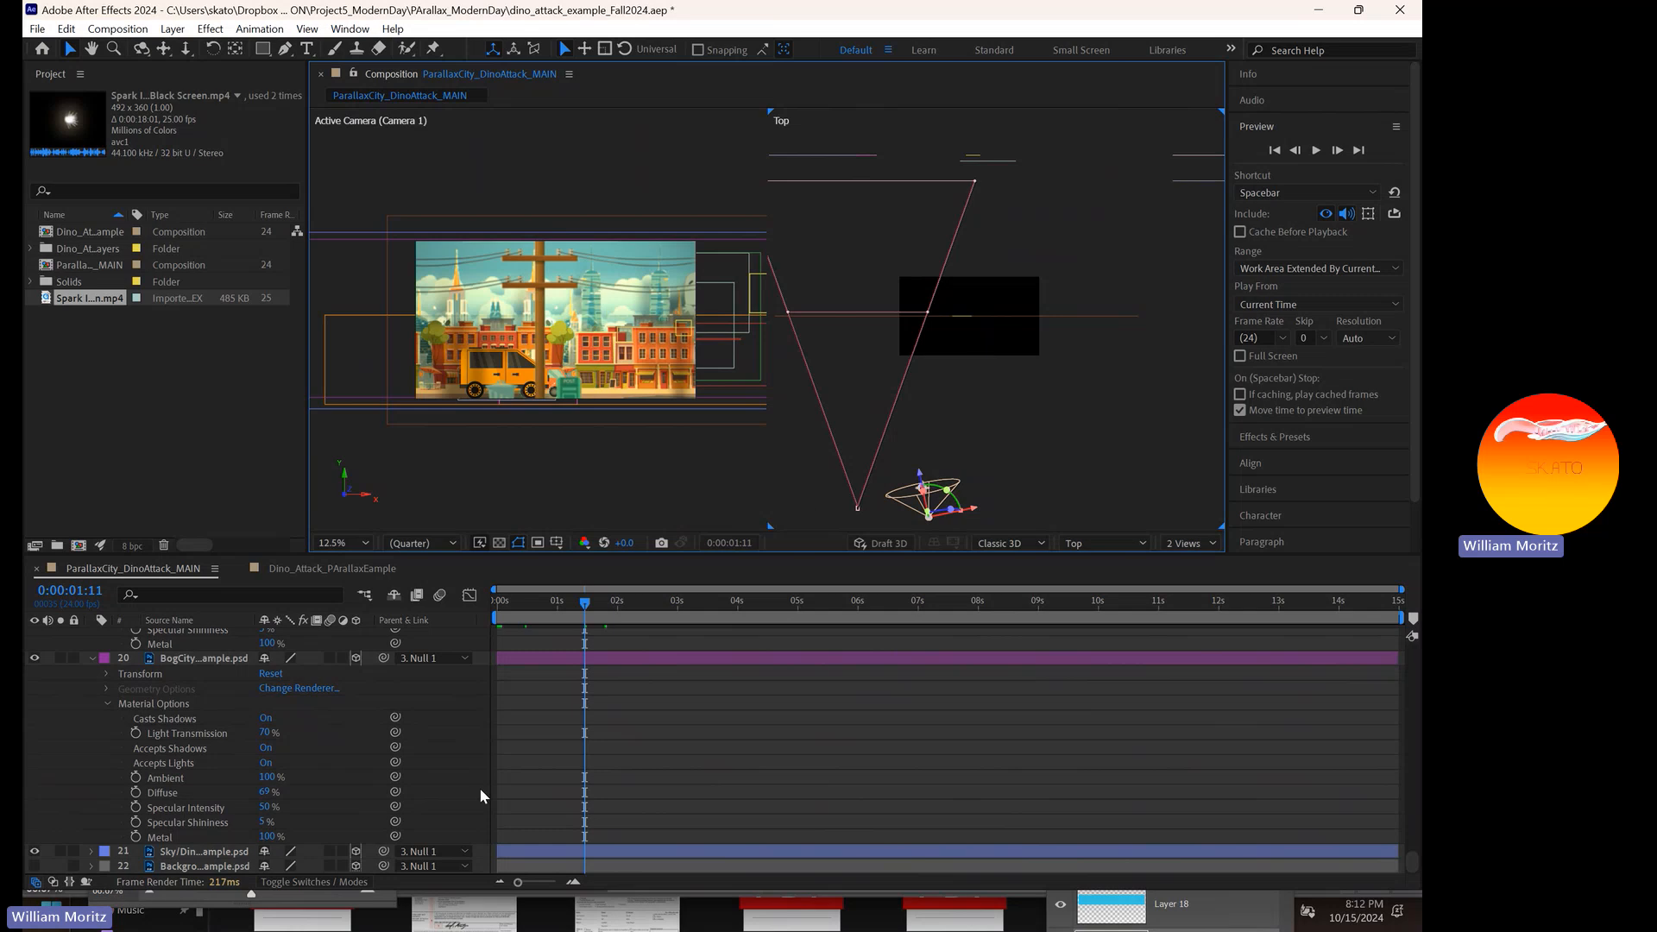
scroll(571, 733, "up", 10)
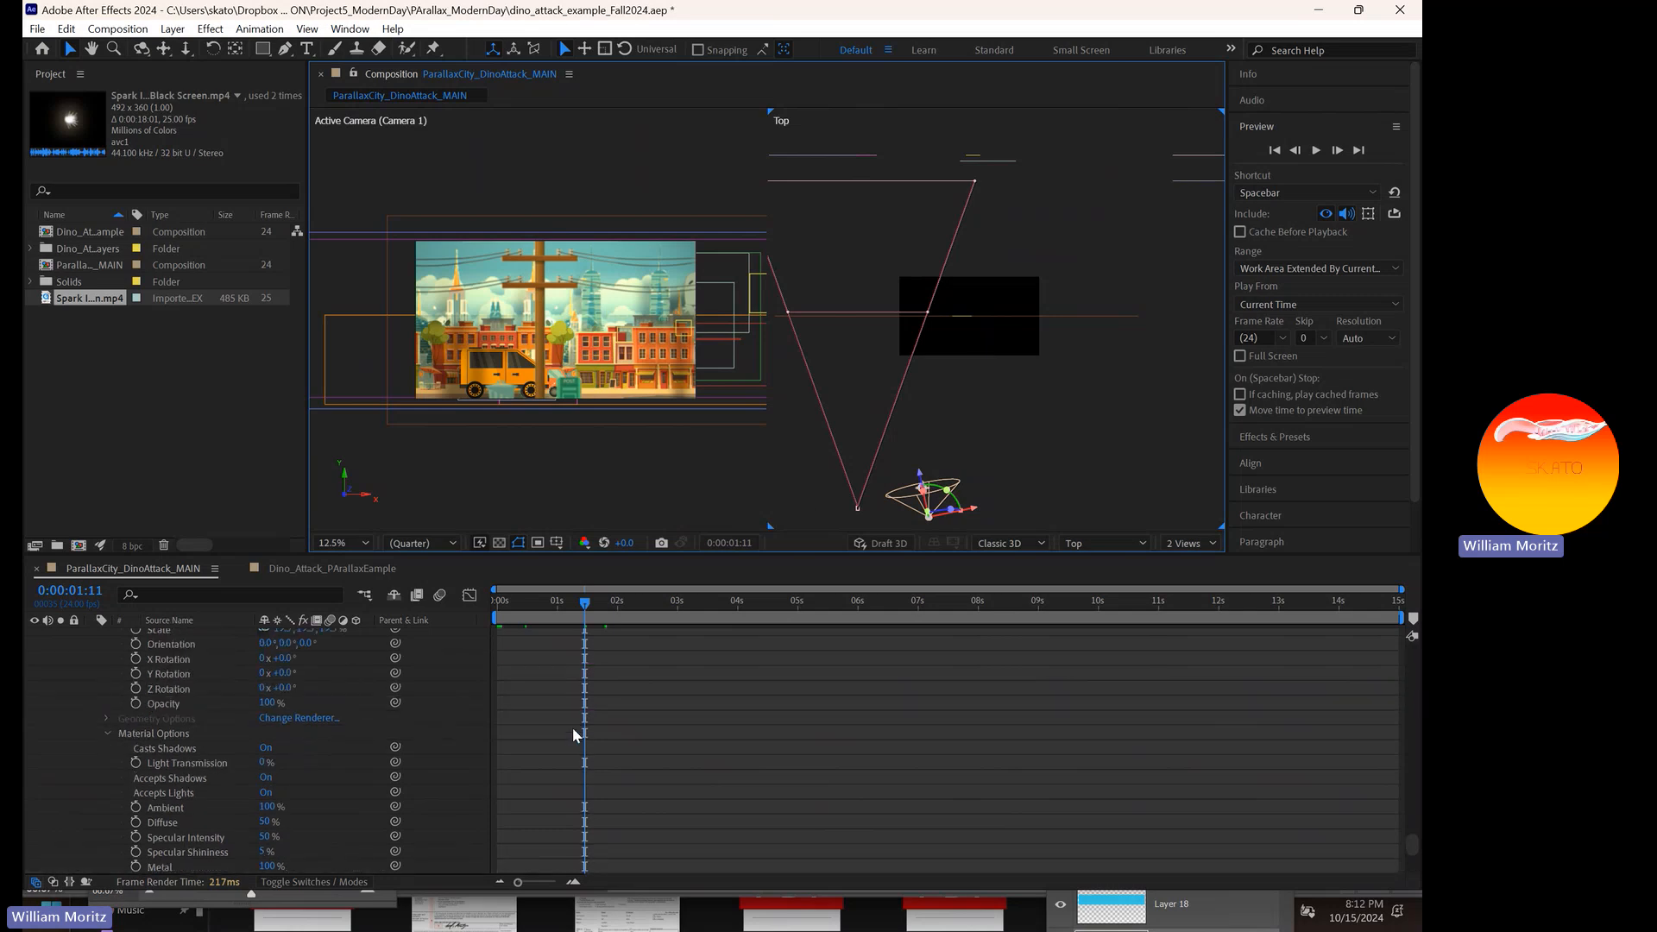
scroll(572, 697, "down", 10)
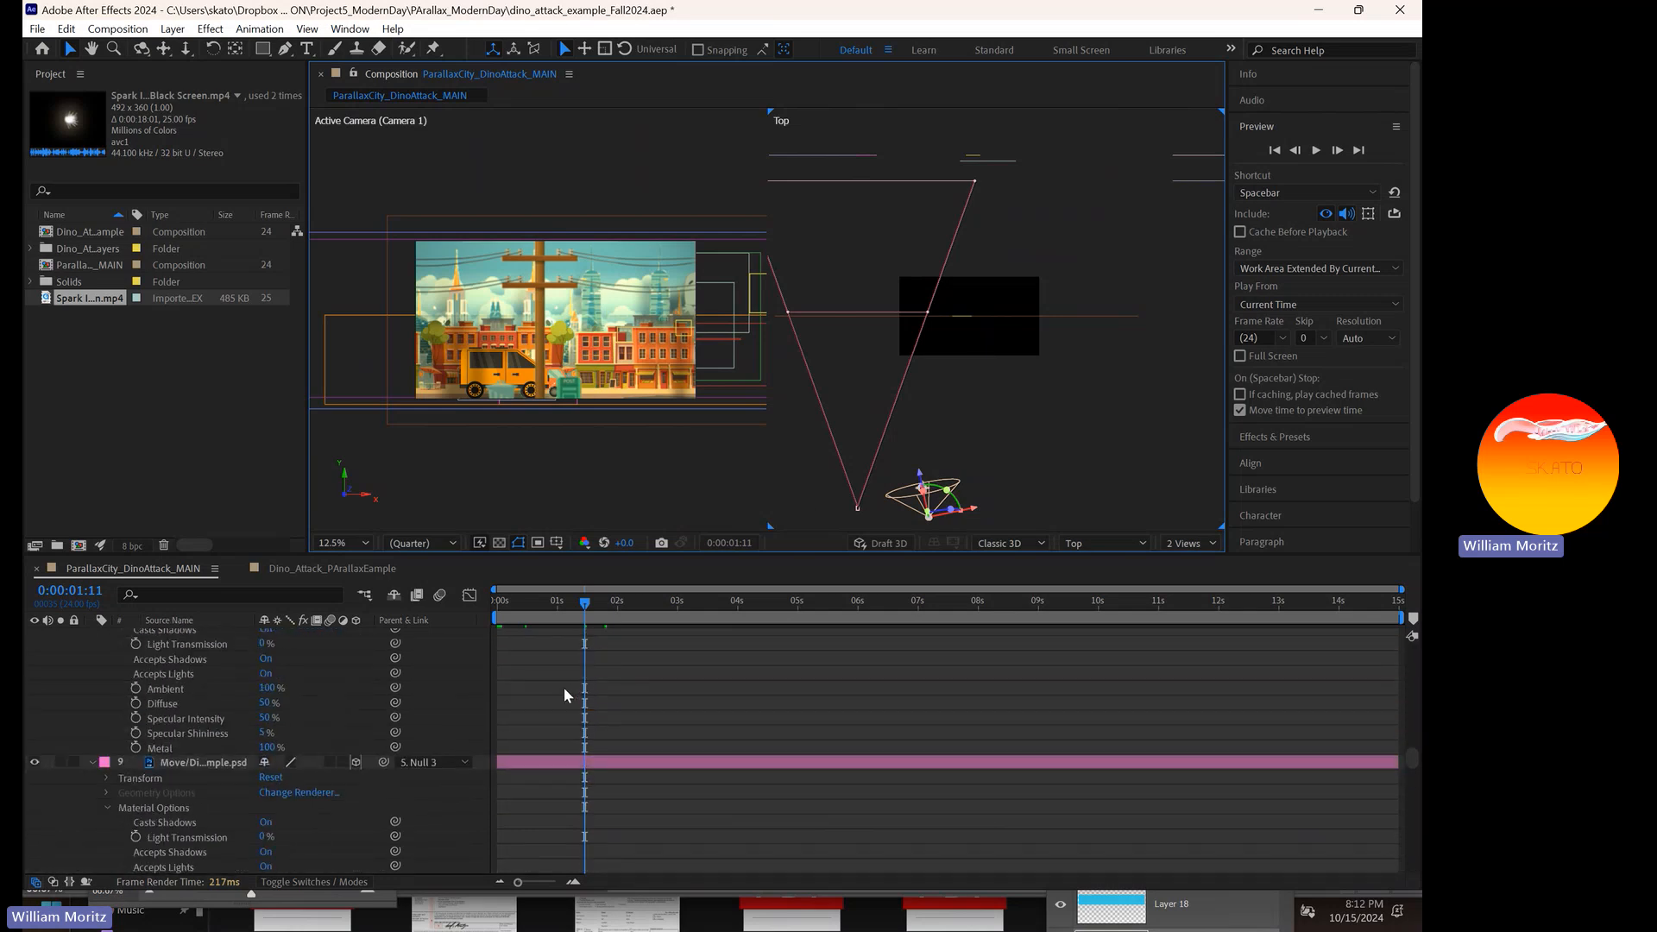
scroll(566, 685, "up", 15)
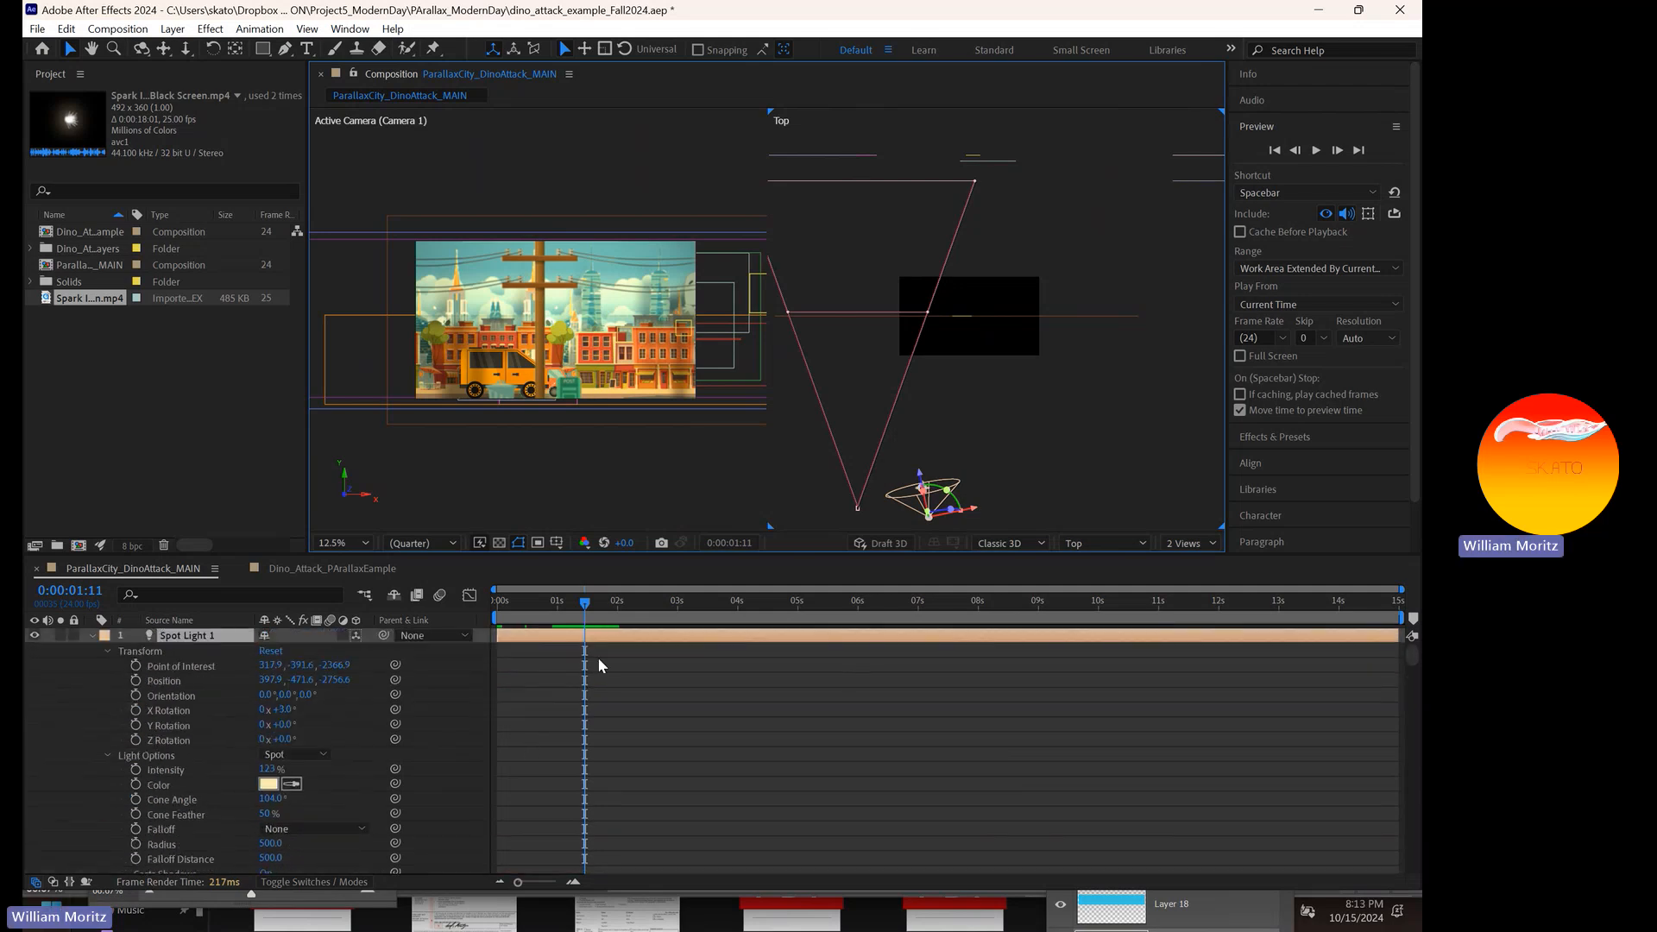
left_click(136, 681)
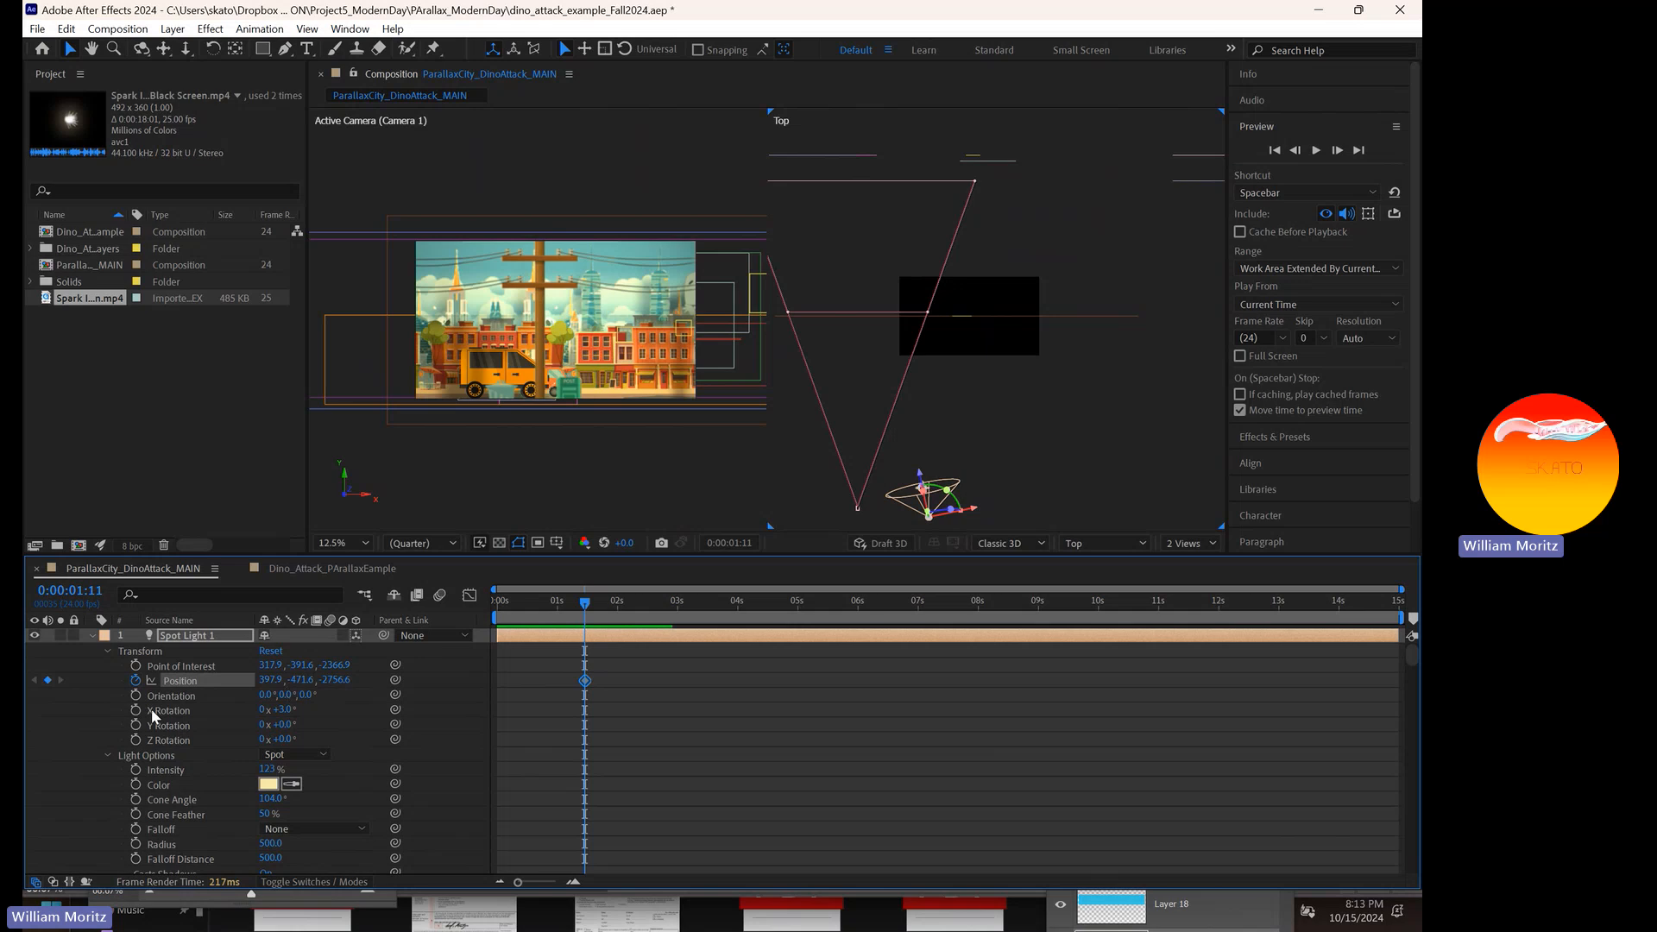
left_click(137, 710)
left_click(137, 725)
left_click(137, 739)
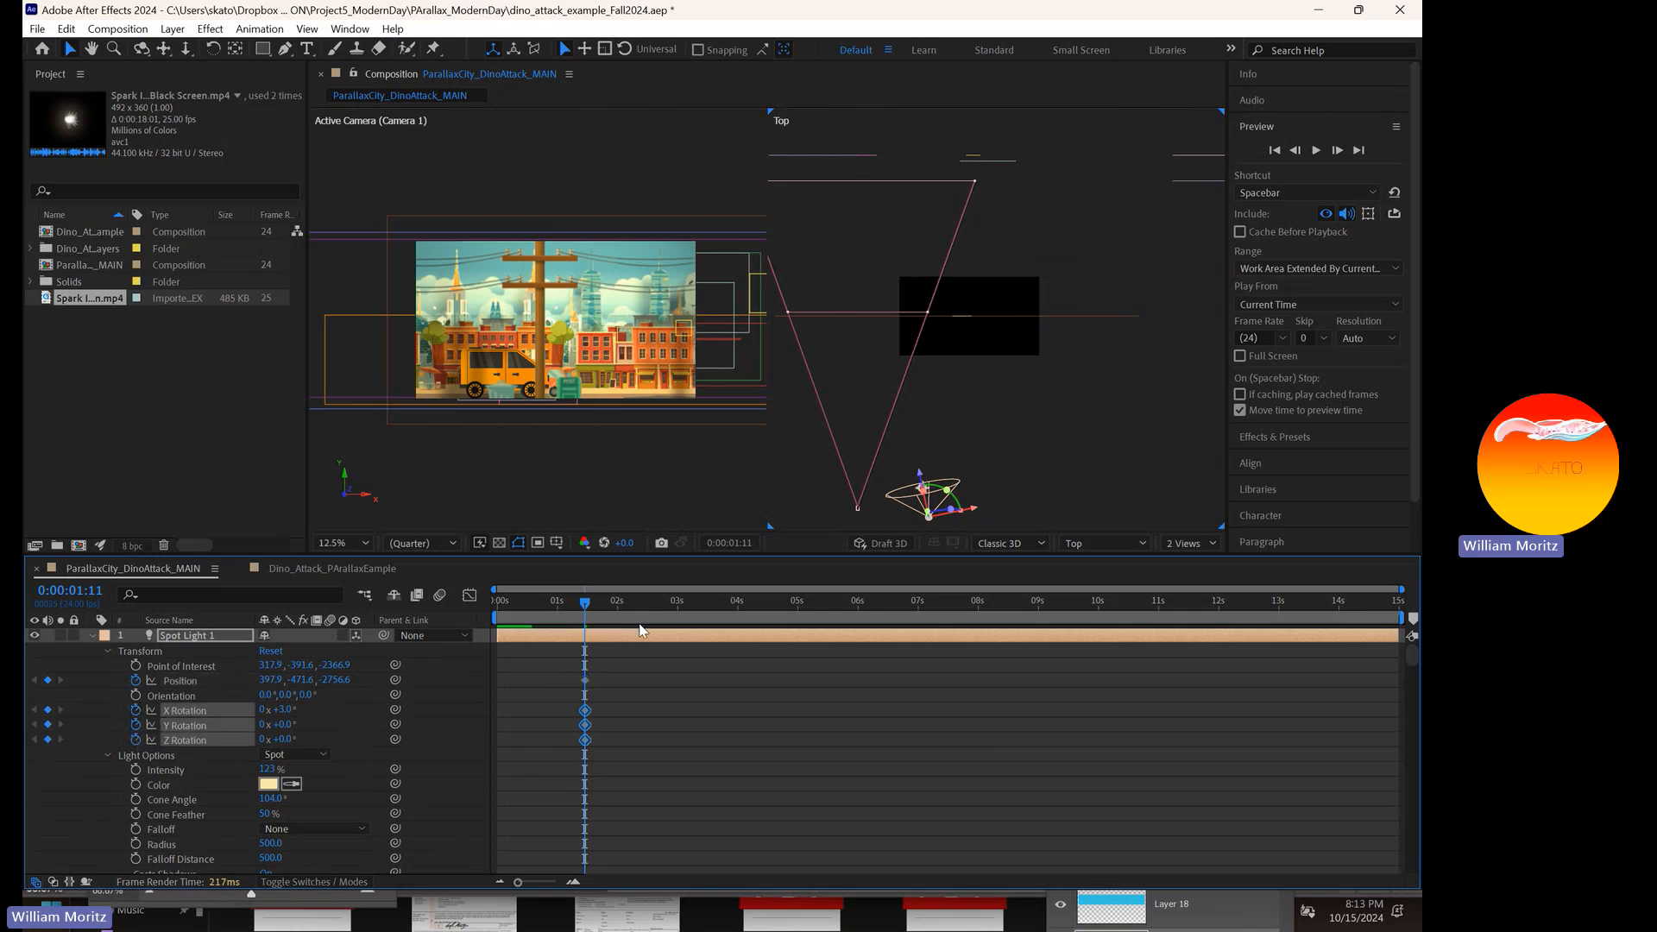
- At 0:00:05:06, move the spot light to about 1097, -472, -2613 and set its X, Y and Z Rotation to 12°, 10° and 19°
key("space")
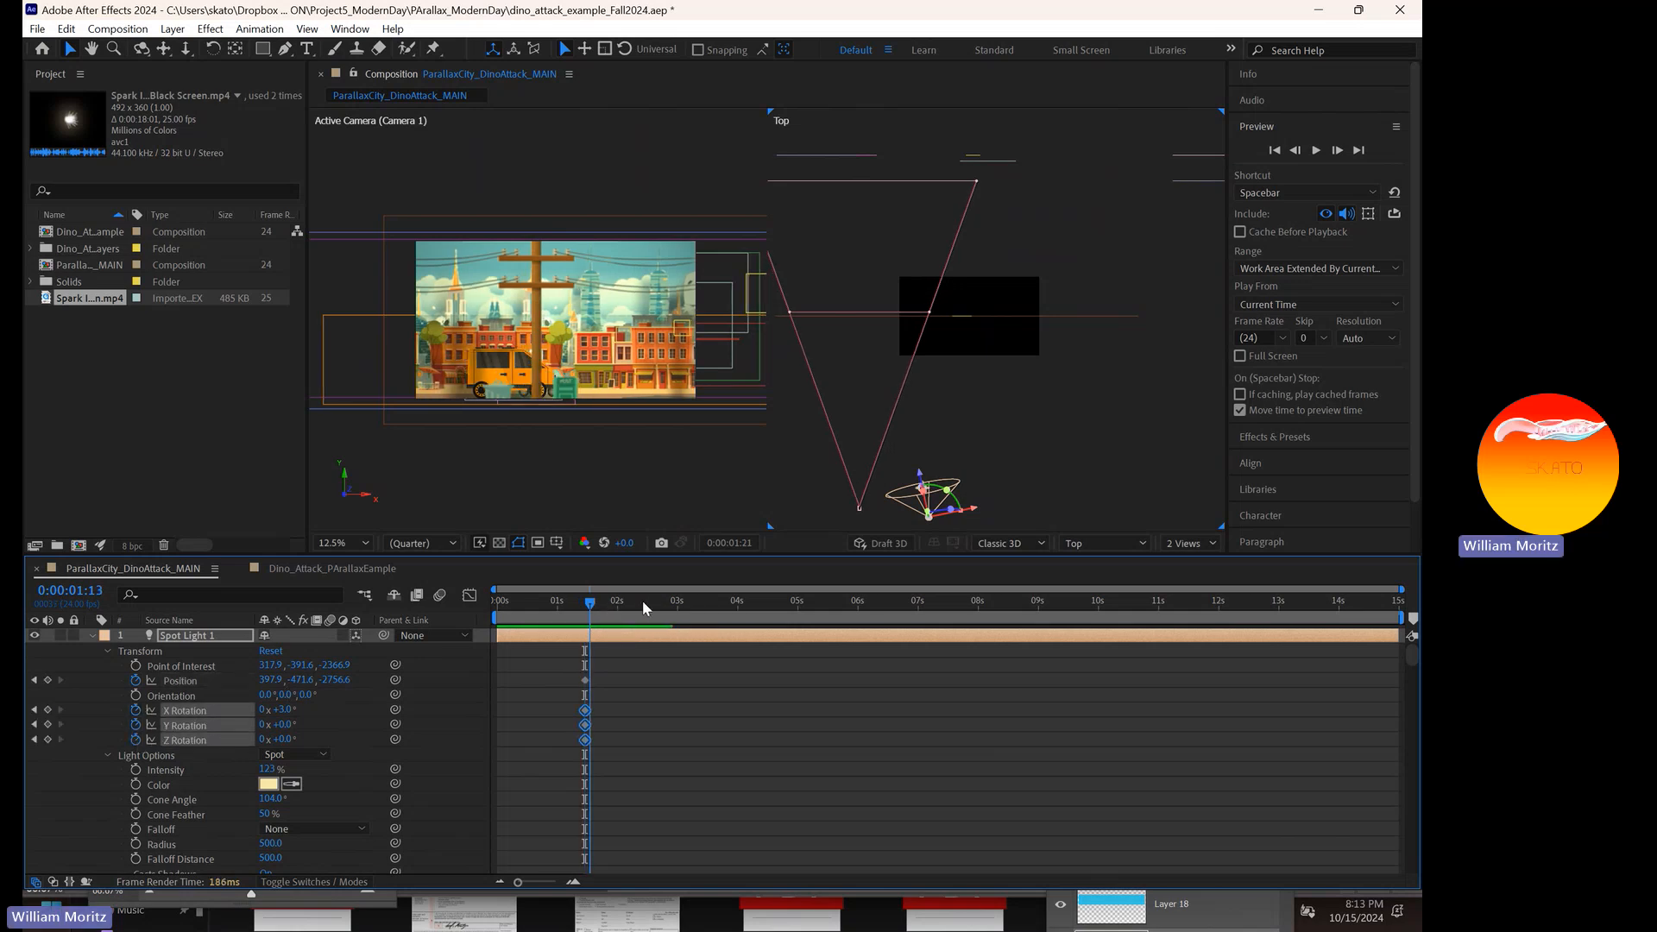
left_click(815, 599)
left_click_drag(974, 512, 1038, 510)
mouse_move(283, 739)
left_mouse_down()
mouse_move(286, 709)
mouse_move(289, 729)
mouse_move(307, 723)
mouse_move(278, 729)
left_mouse_up()
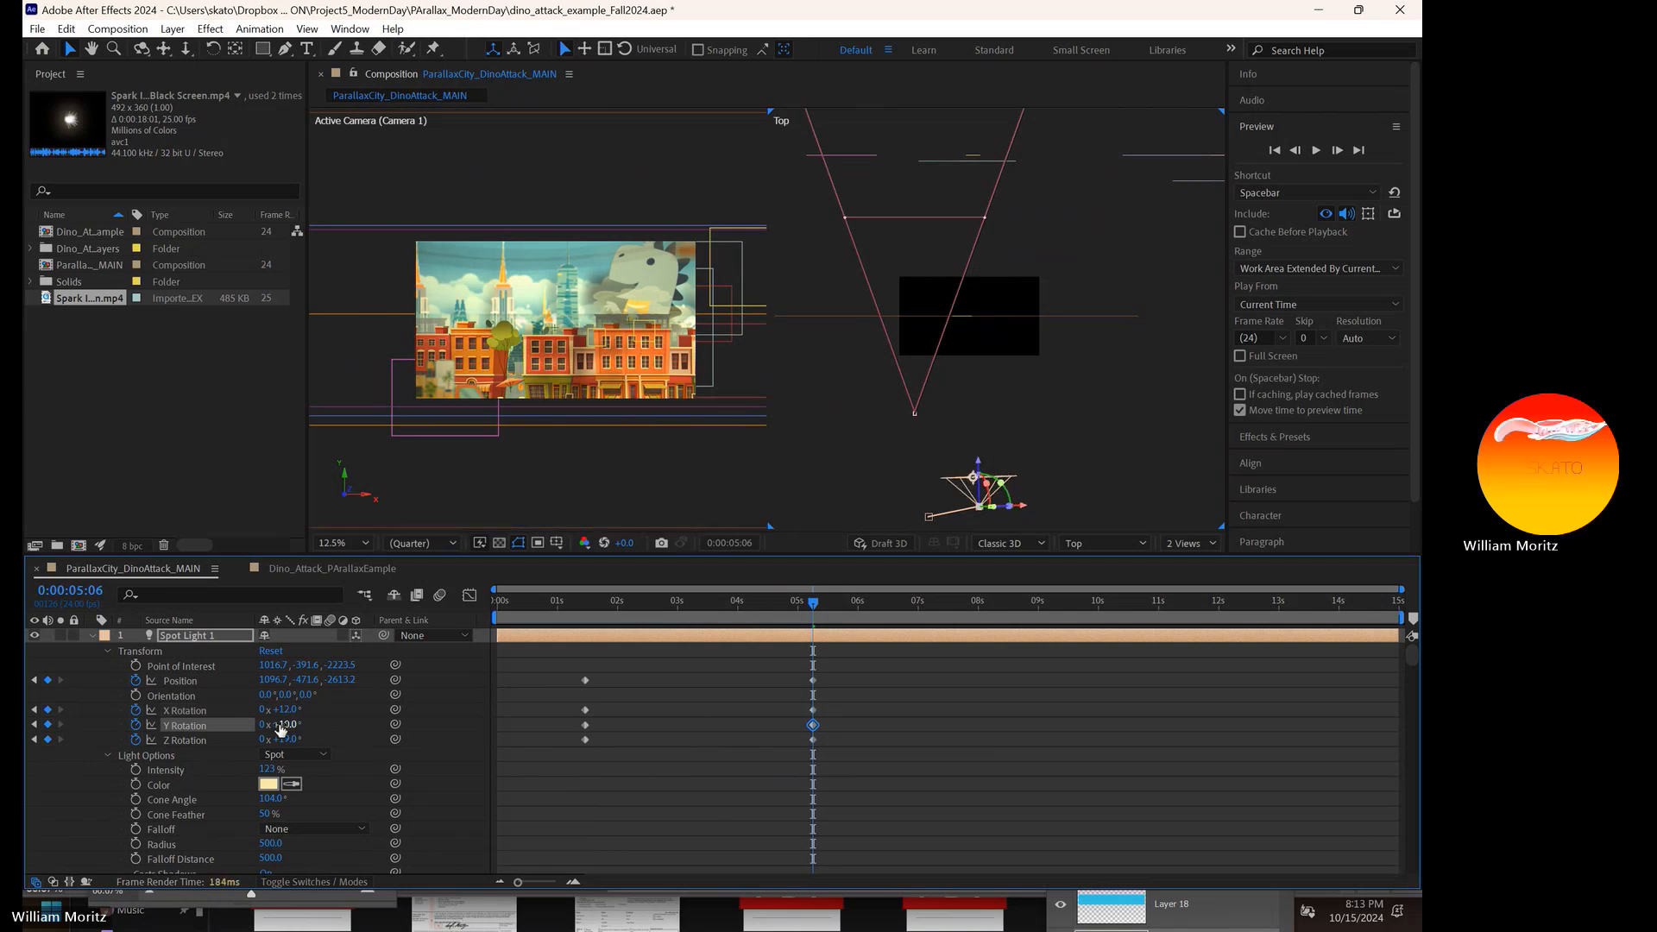
- At 0:00:10:08, move the spot light to about 1905, -192, -2587 to add another Position keyframe
left_click_drag(814, 604, 1120, 620)
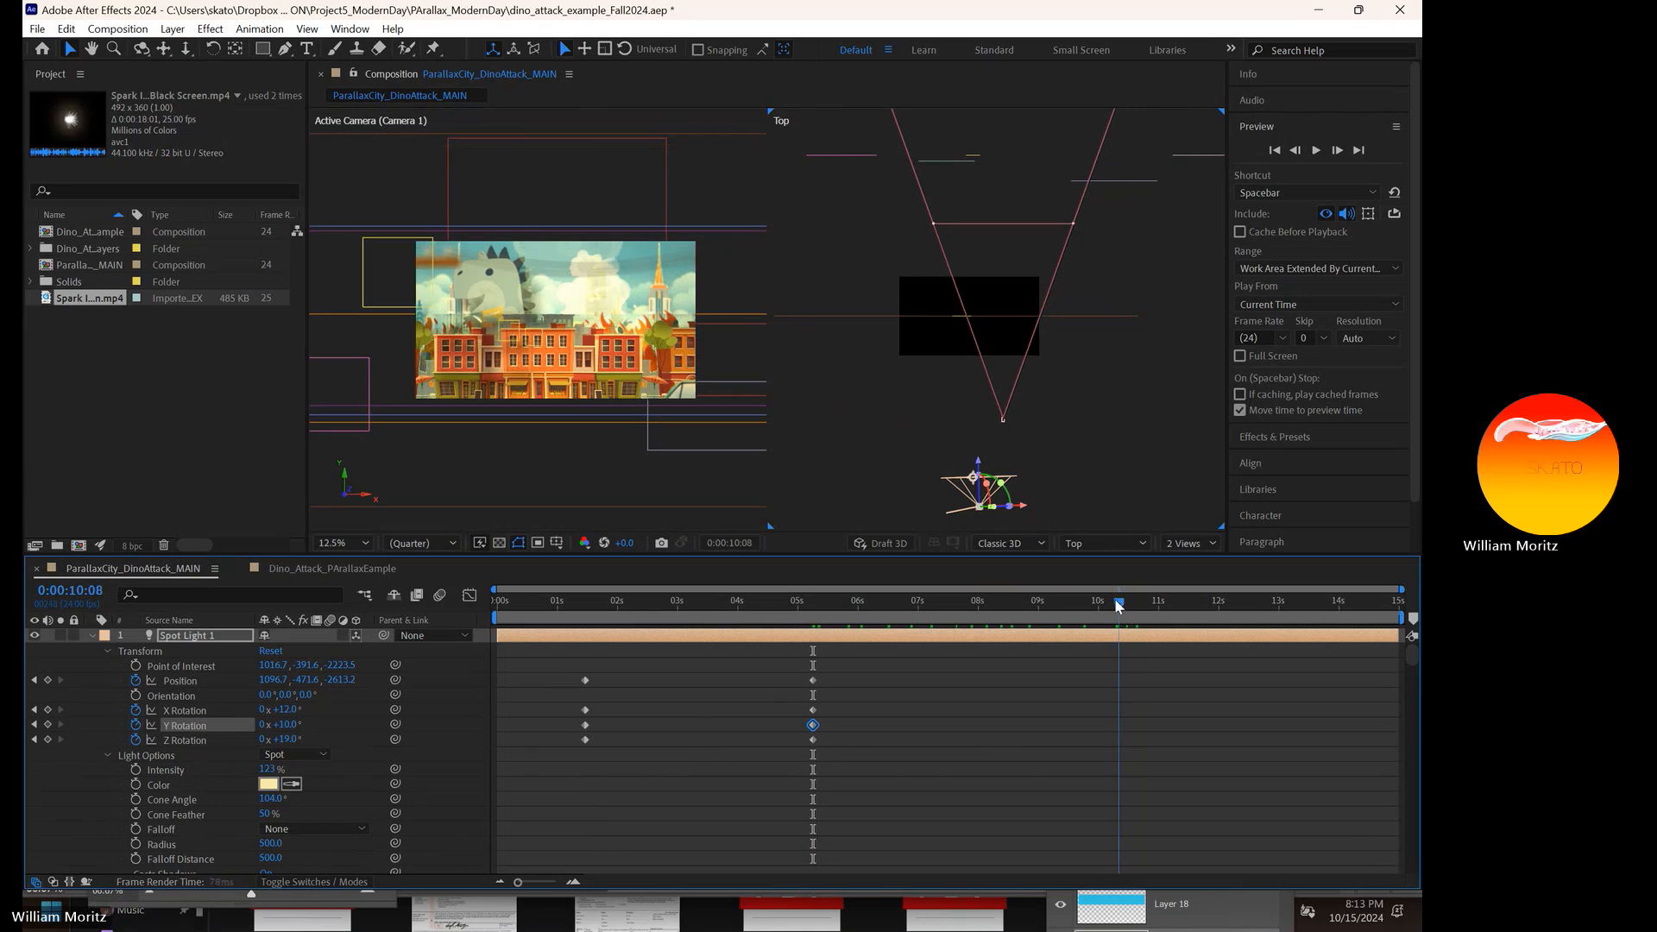
left_click_drag(1022, 510, 1086, 509)
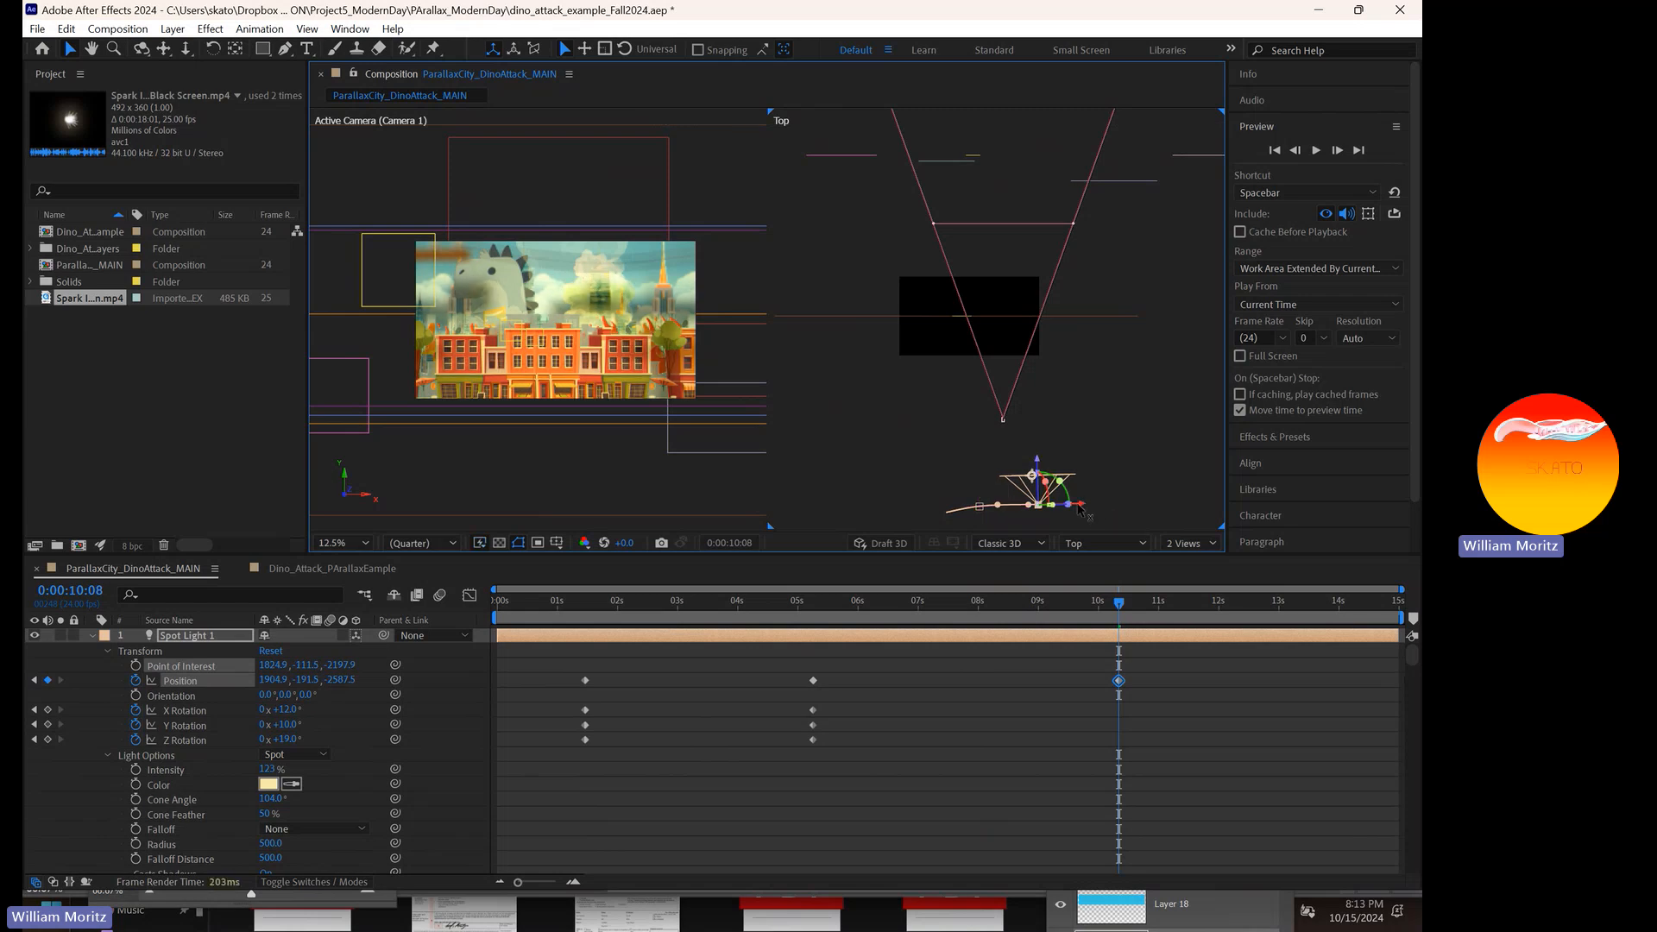
- Undo the last spot light move and instead set its Y Rotation to 28° at 0:00:10:08
key("ctrl+z")
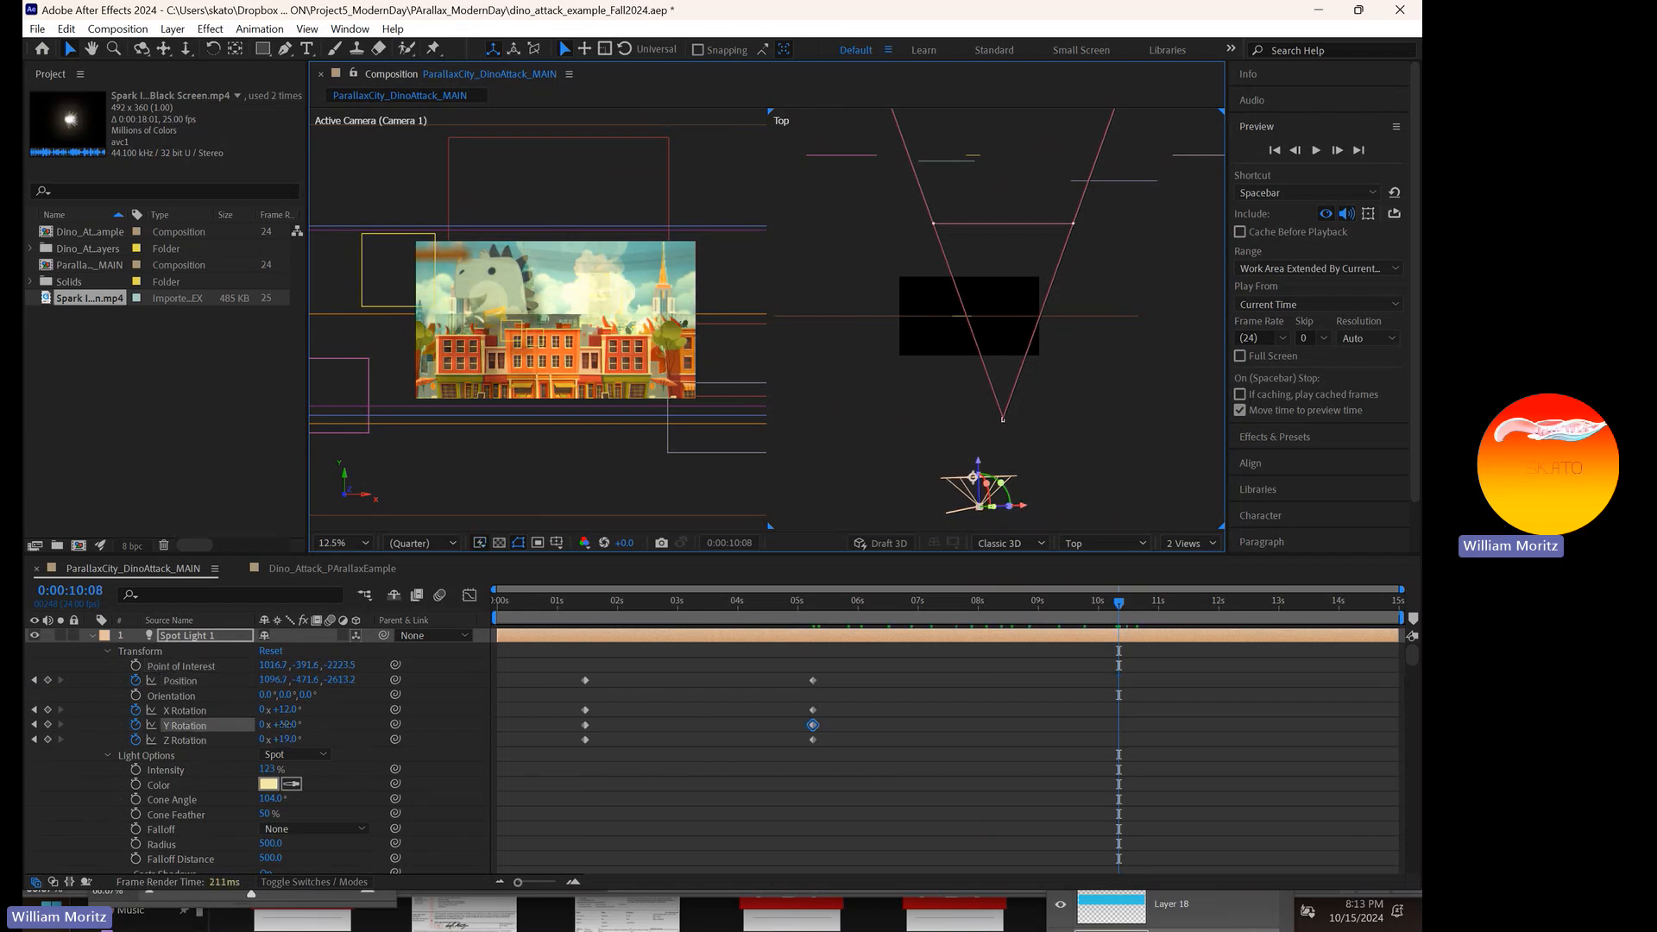
left_click_drag(284, 724, 300, 725)
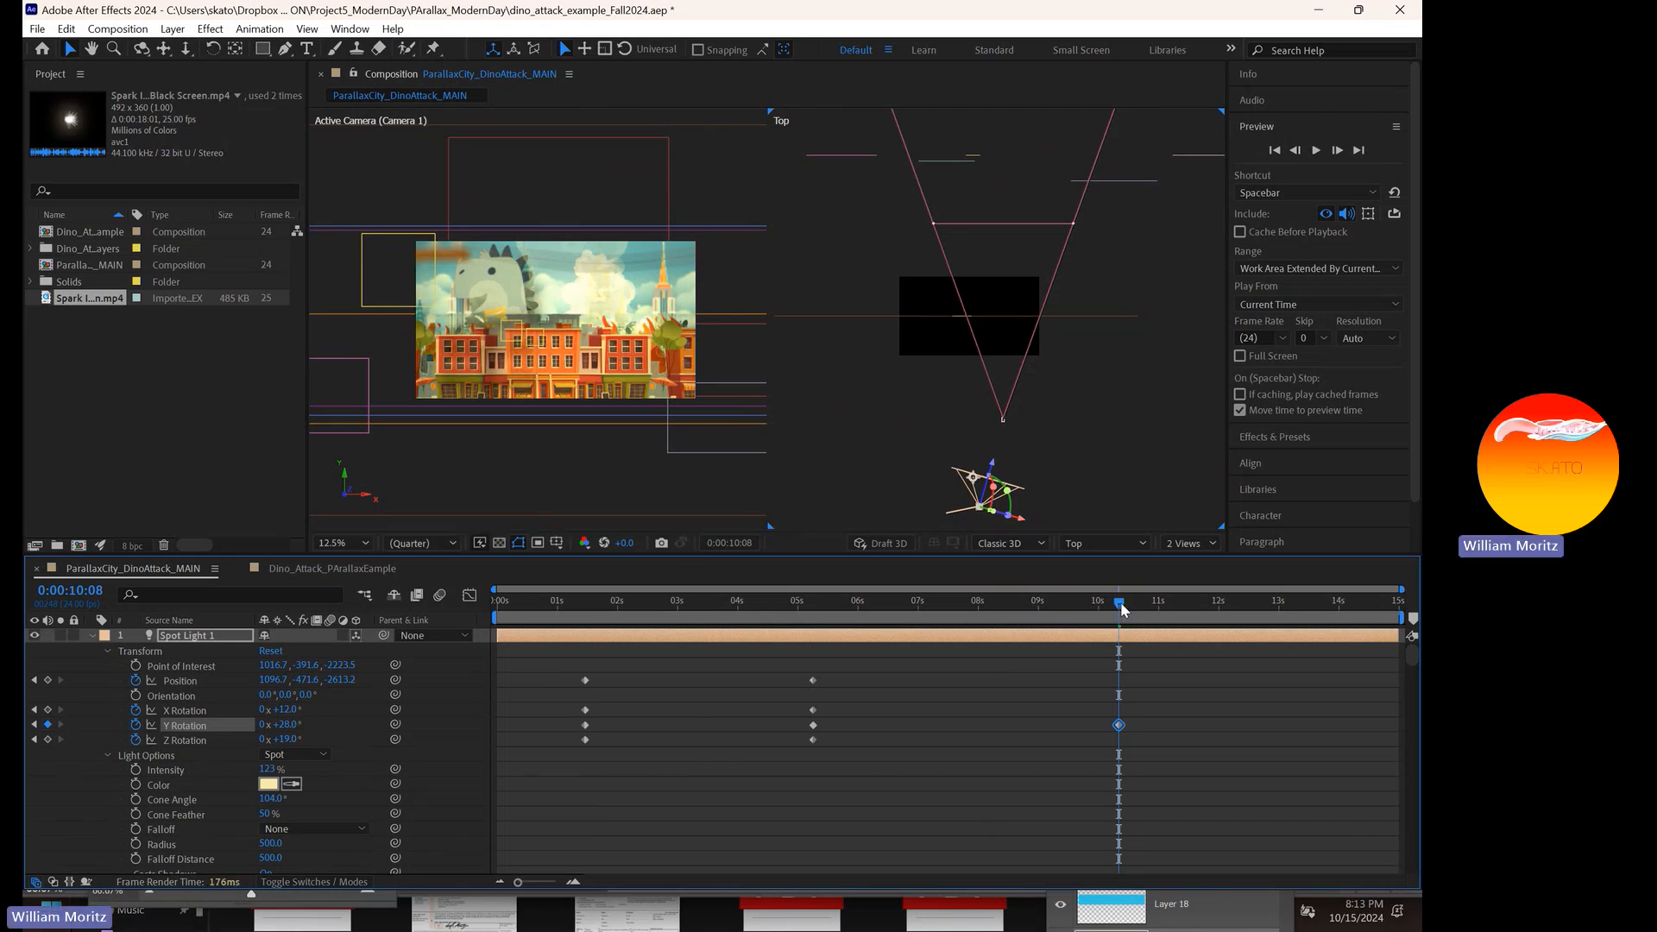
left_click_drag(1147, 604, 1403, 601)
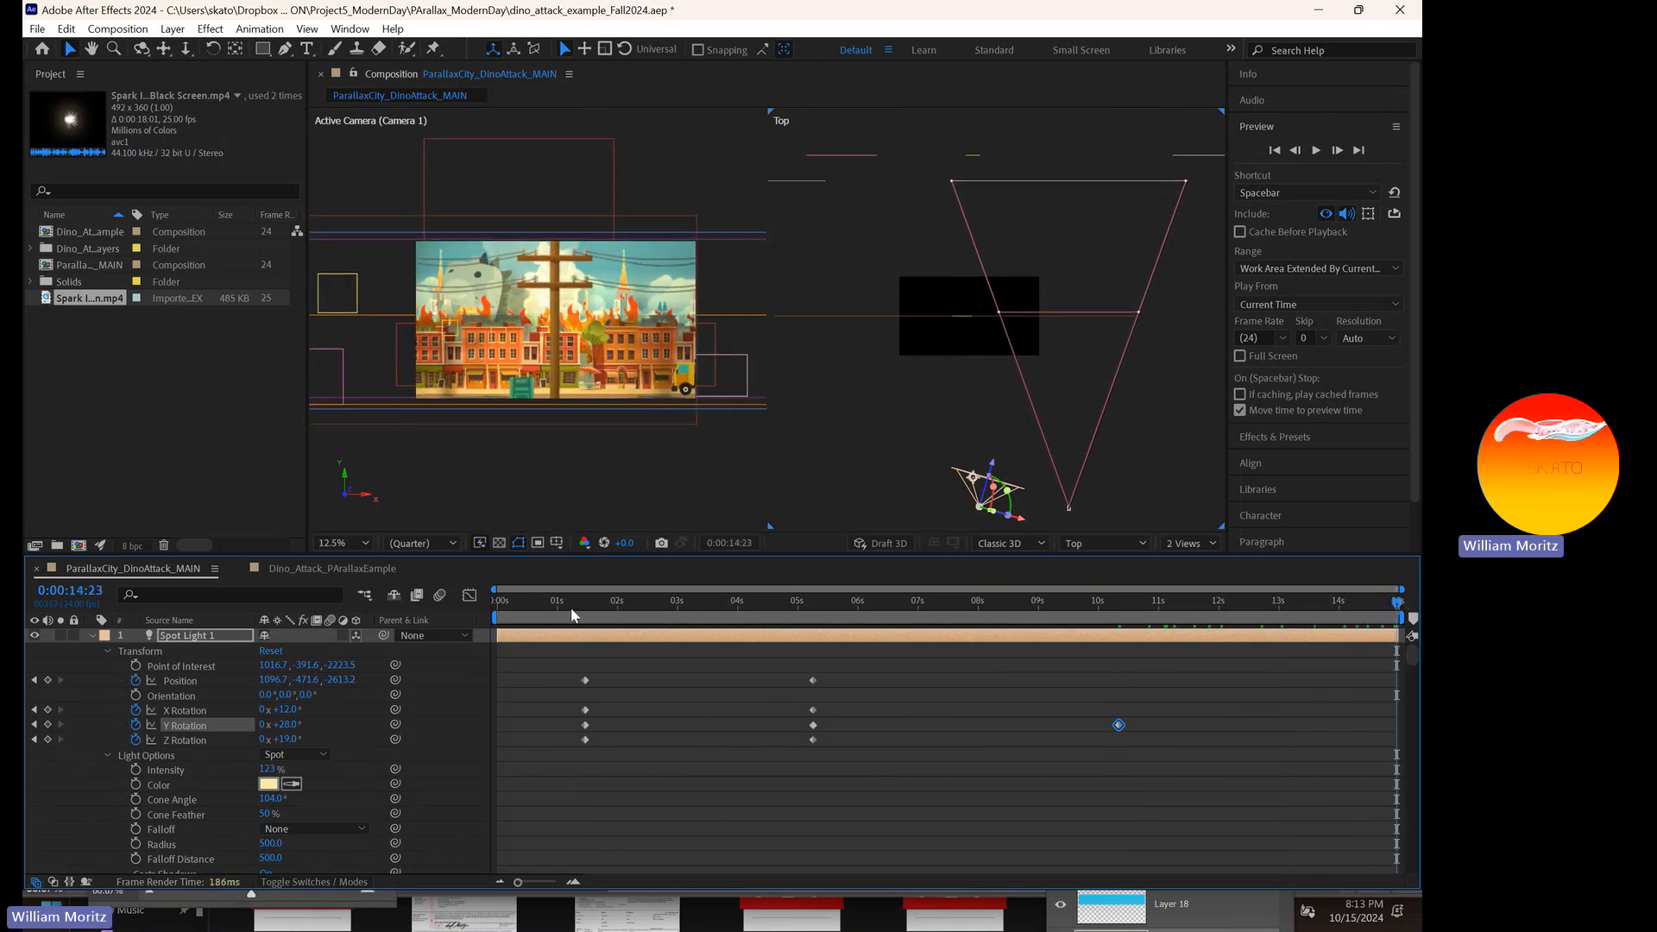
- At the 0:00:01:11 keyframe, set Spot Light 1's Y Rotation to -58°
key("Home")
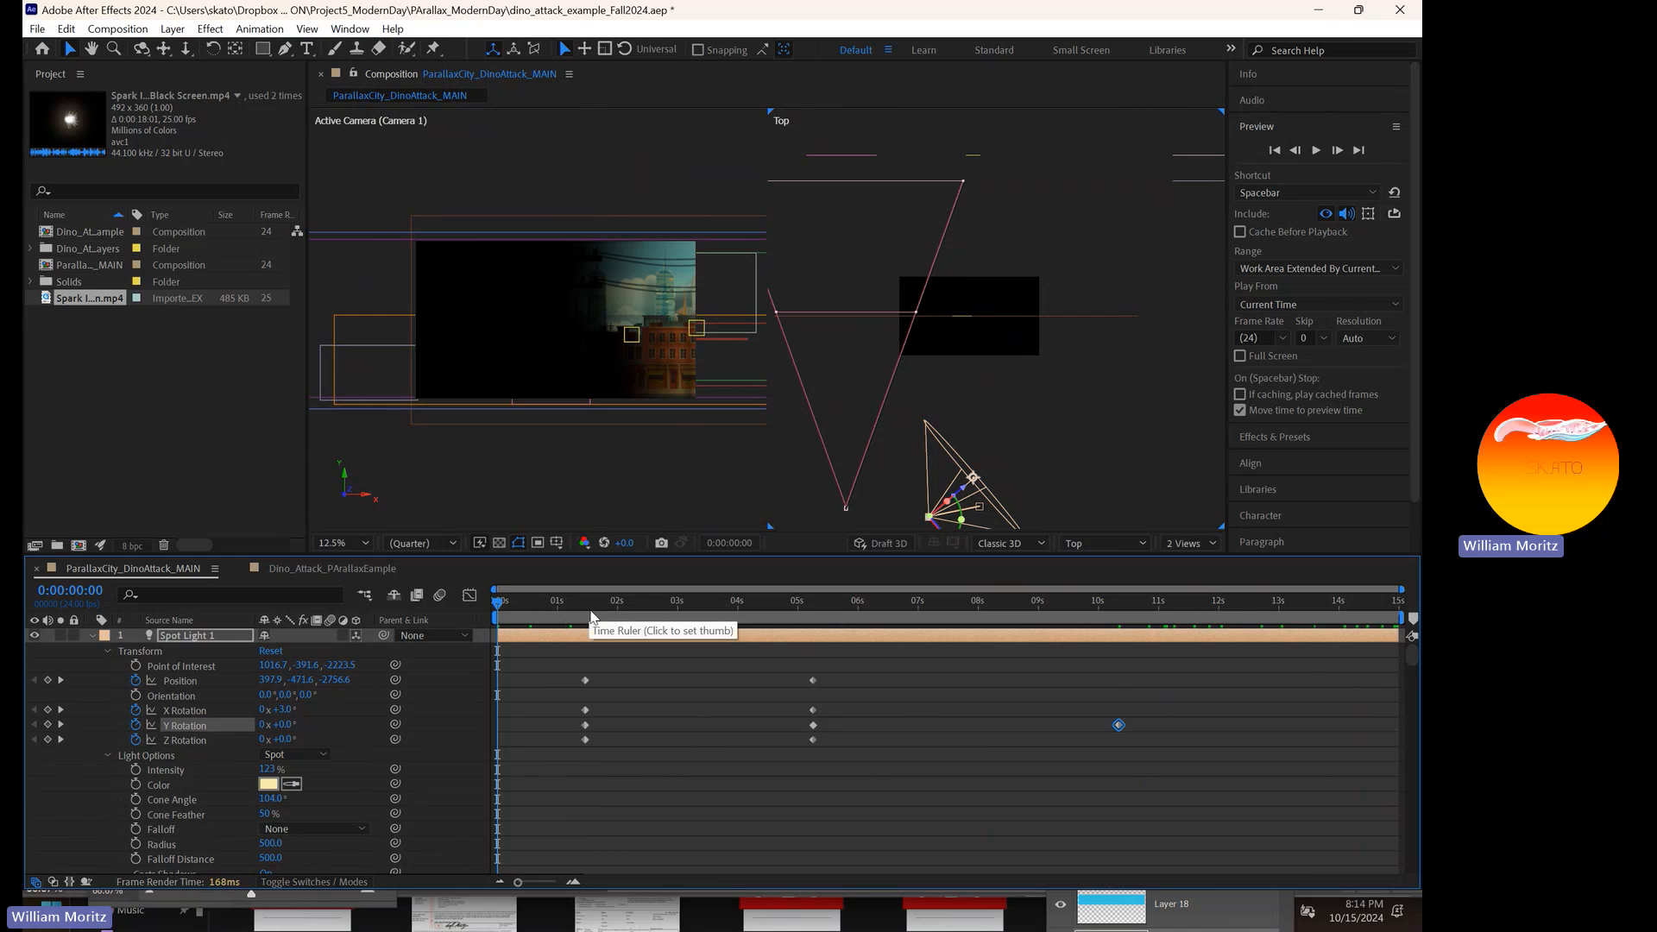
left_click(585, 608)
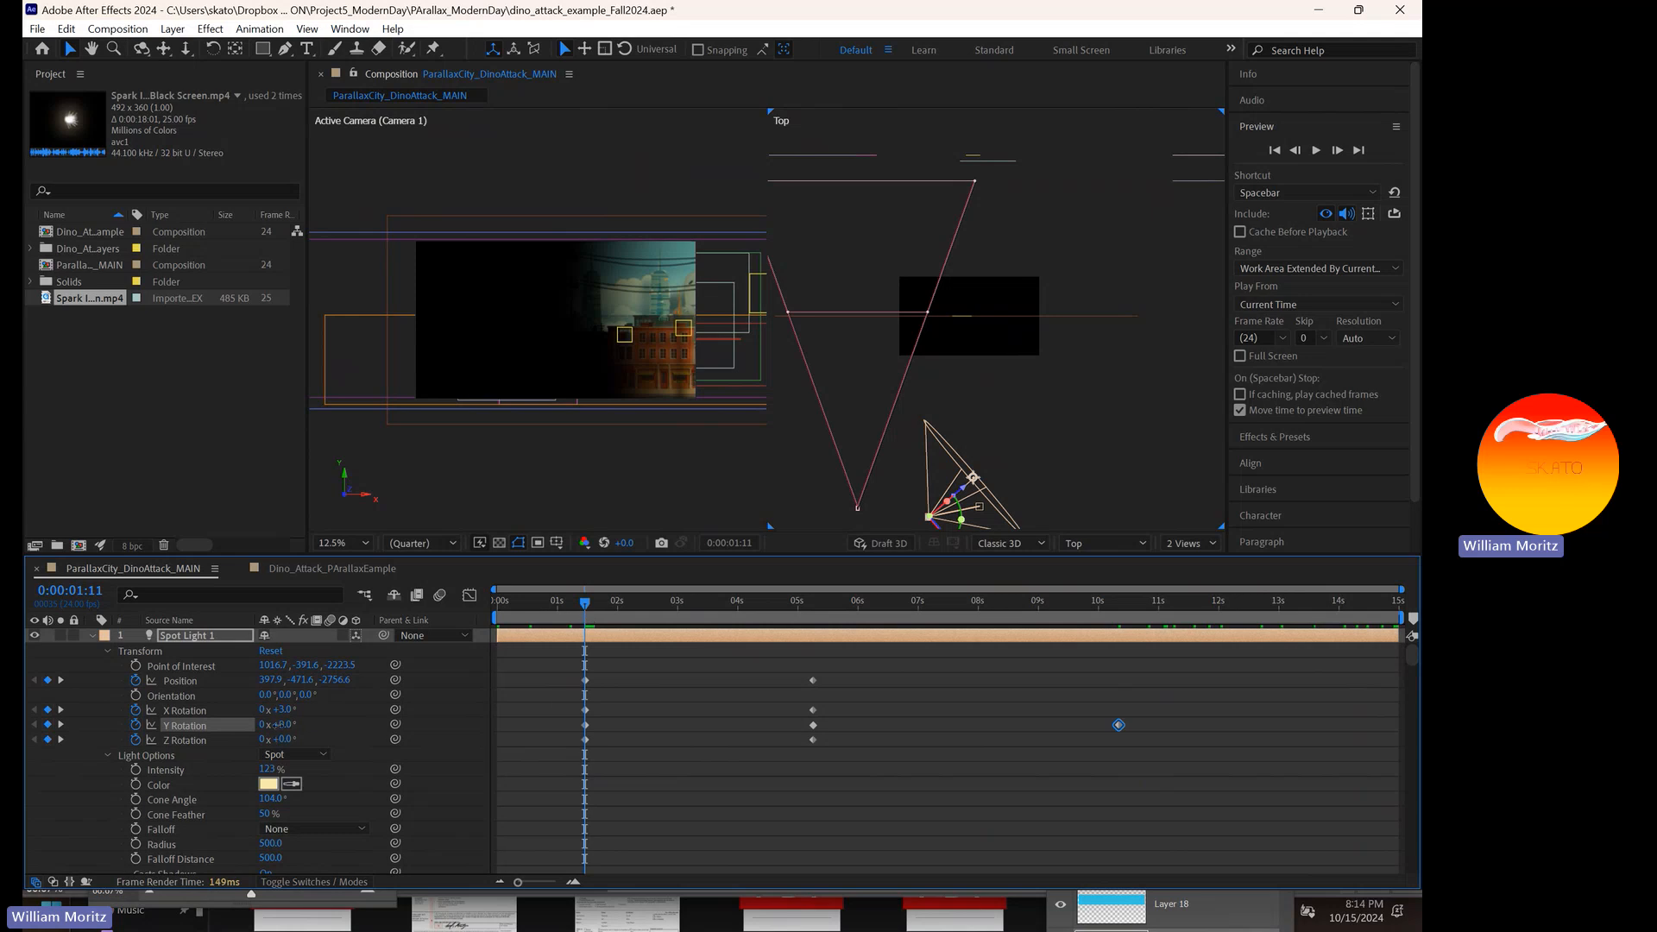
left_click_drag(278, 725, 232, 728)
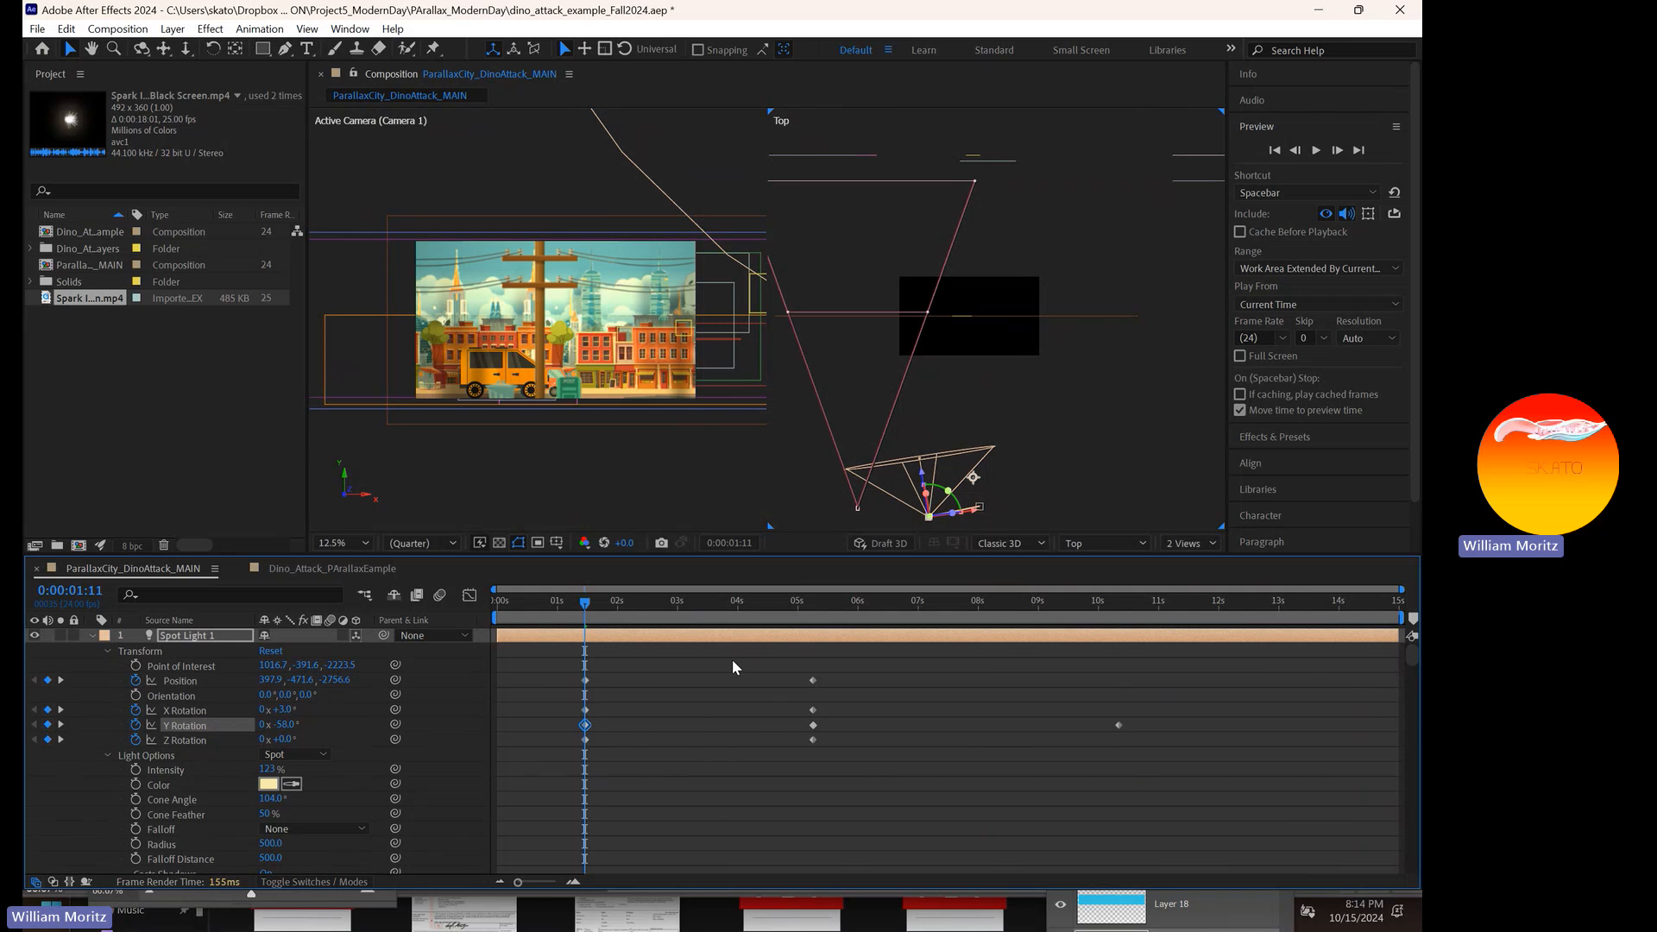
- Check the spot light at 0:00:05:06 and play a preview of the composition from its first frame
left_click_drag(794, 601, 813, 607)
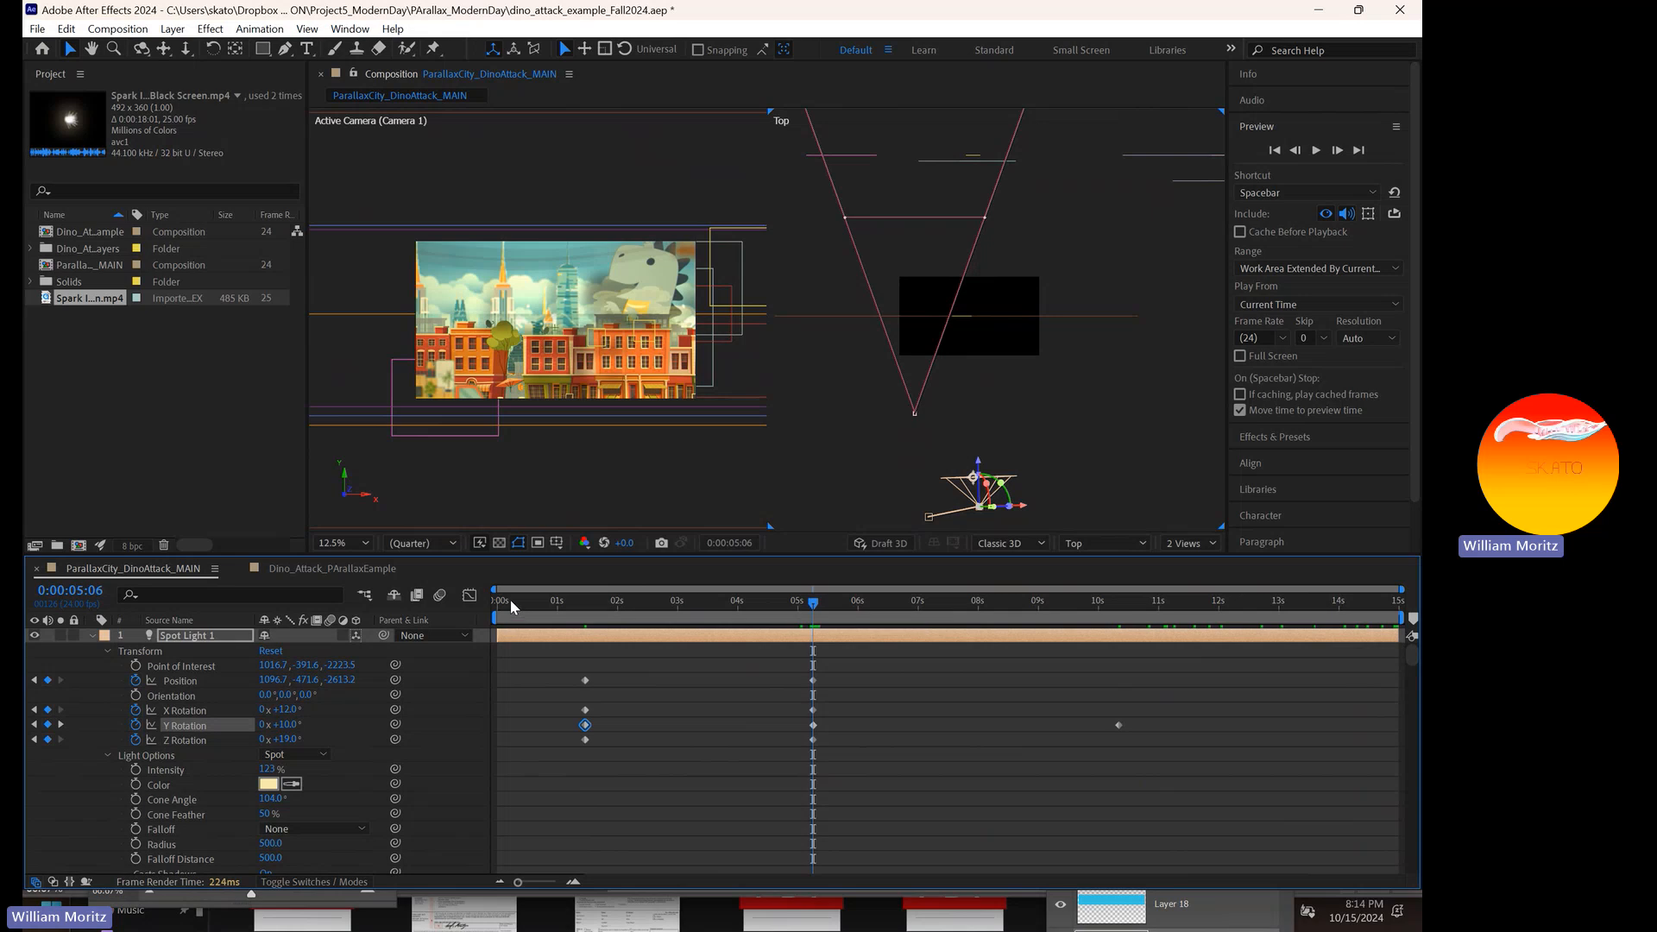
left_click_drag(515, 603, 478, 602)
left_click(1316, 151)
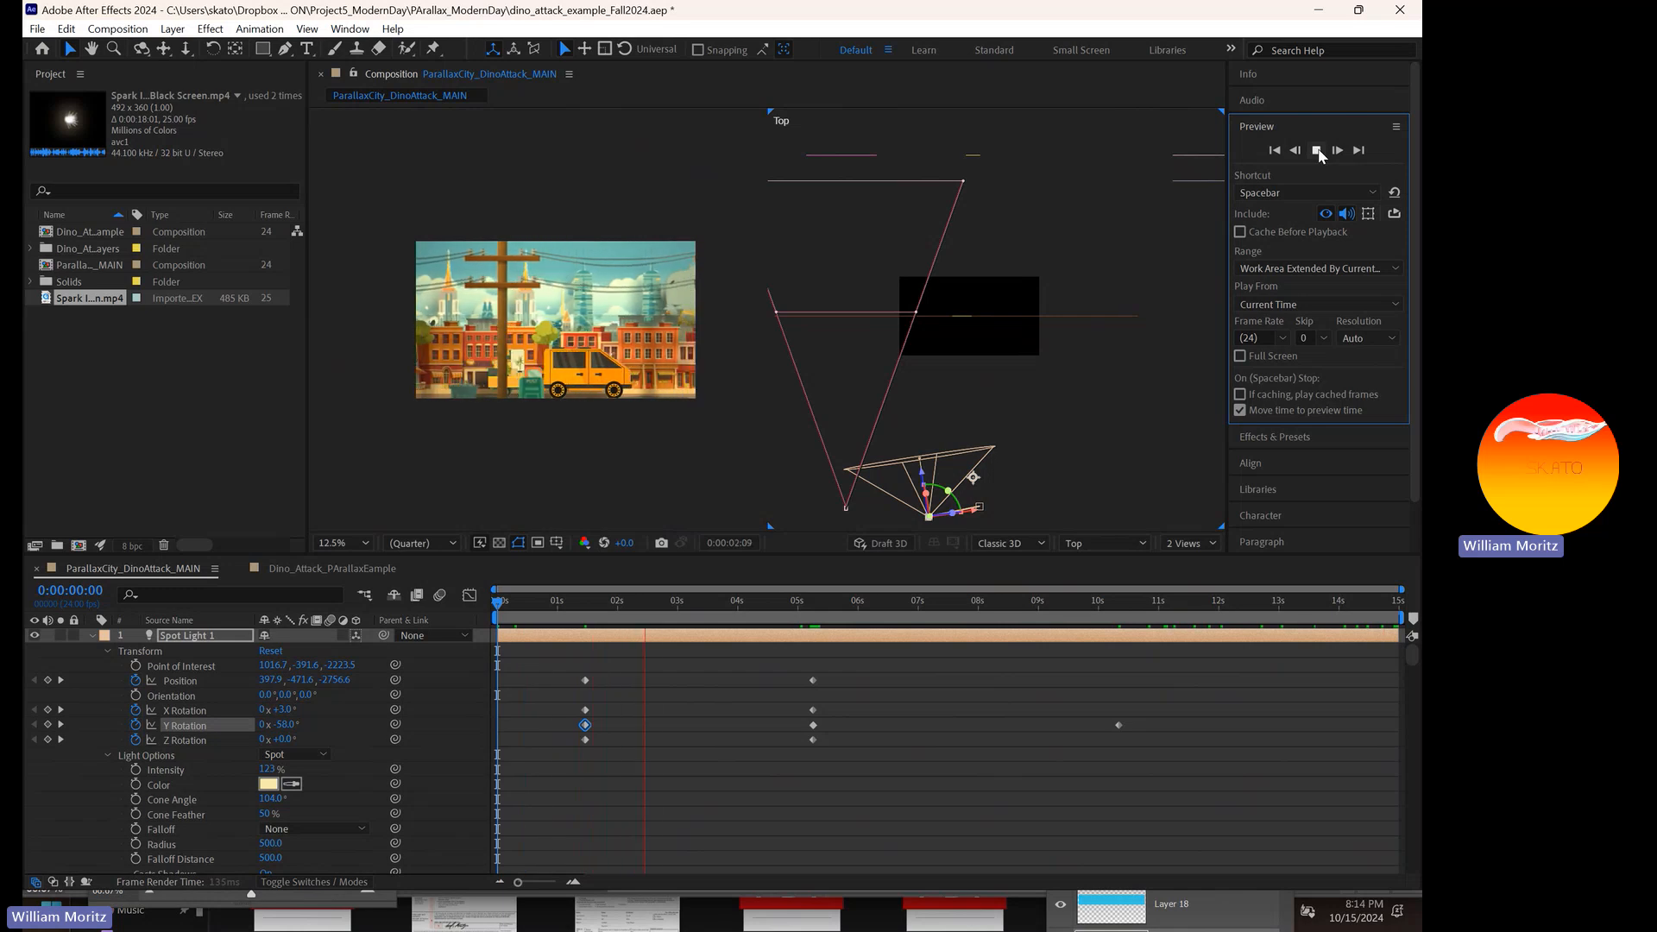
left_click(1316, 152)
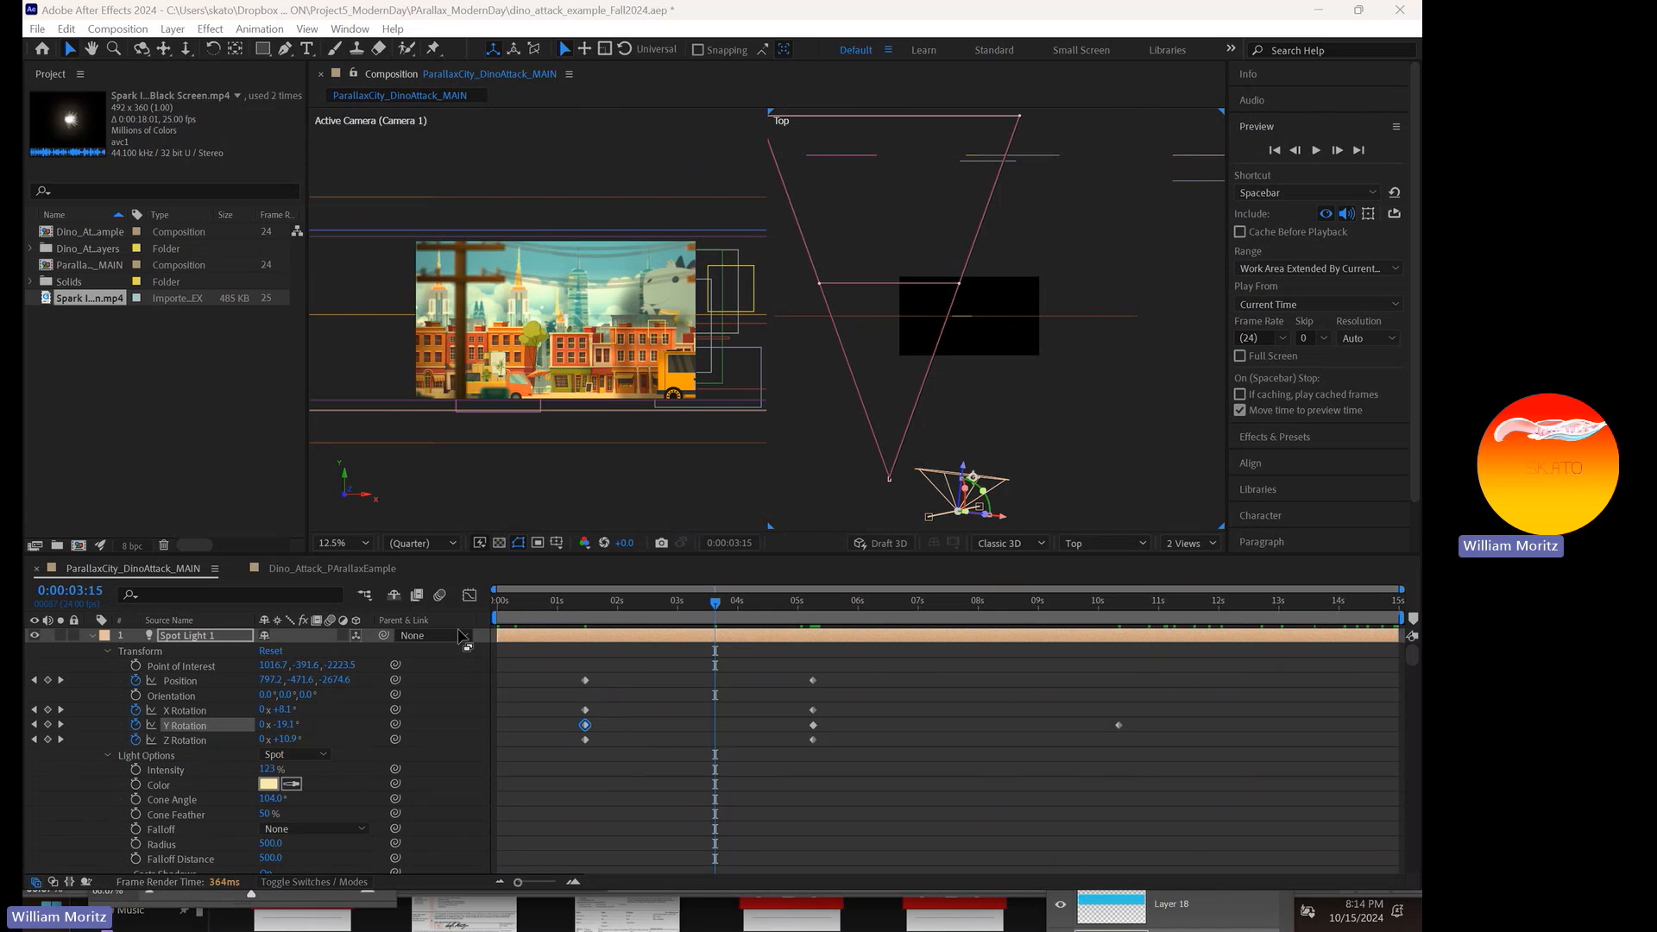
- Switch to the Word document that lists the animation topics
key("super")
left_click(635, 914)
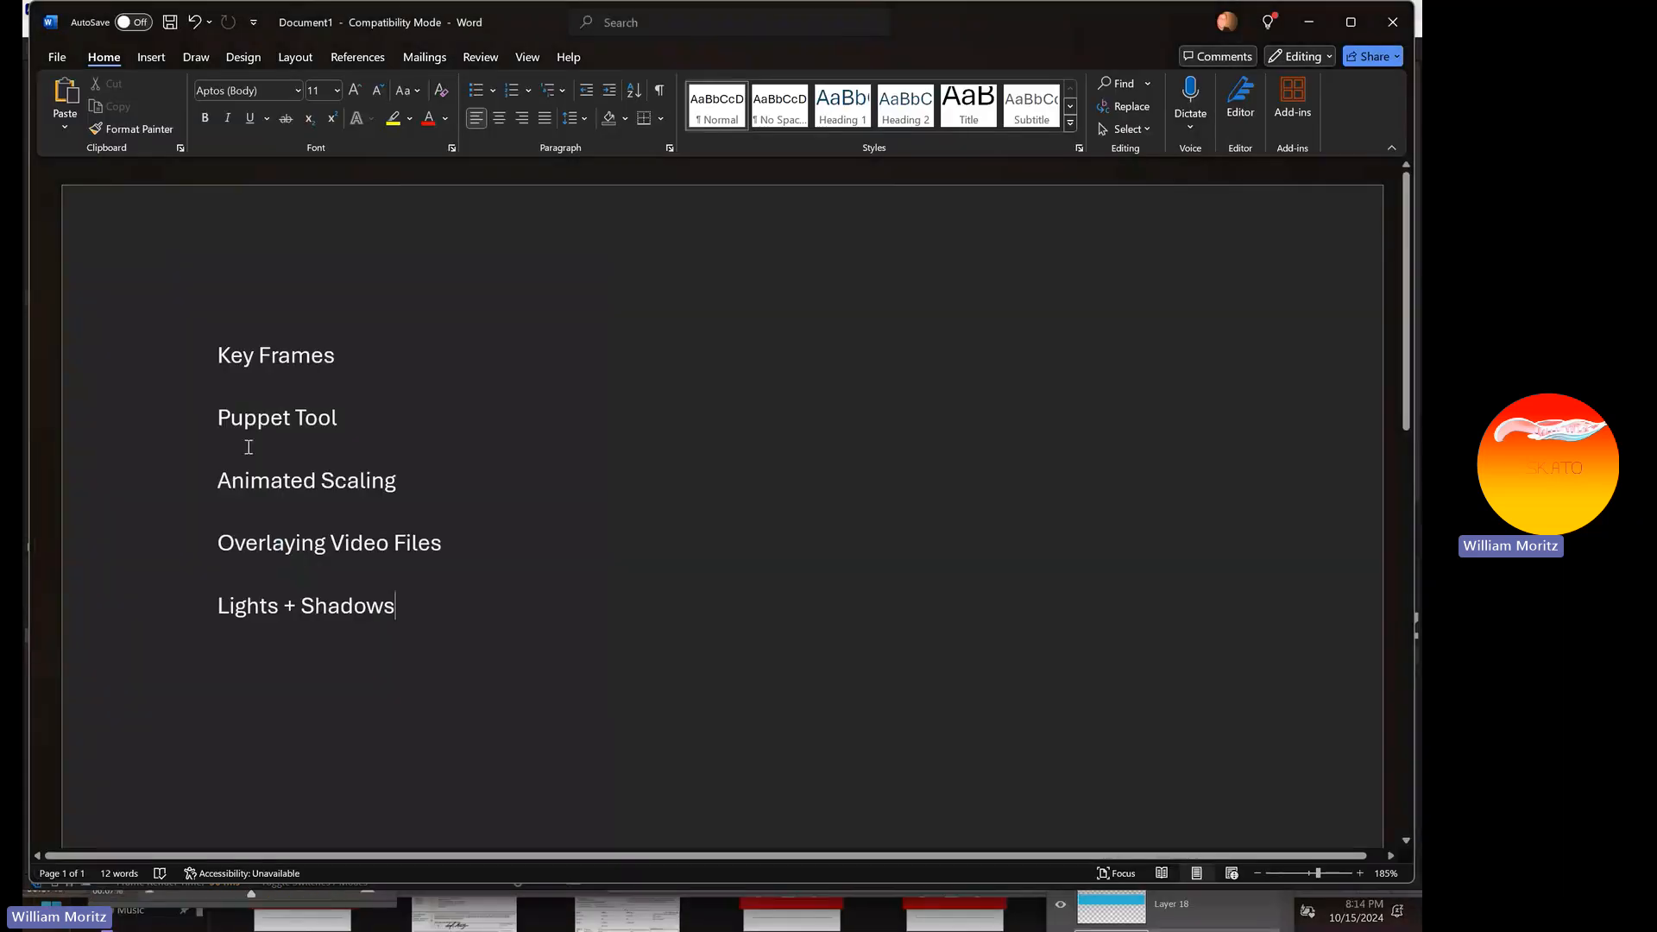